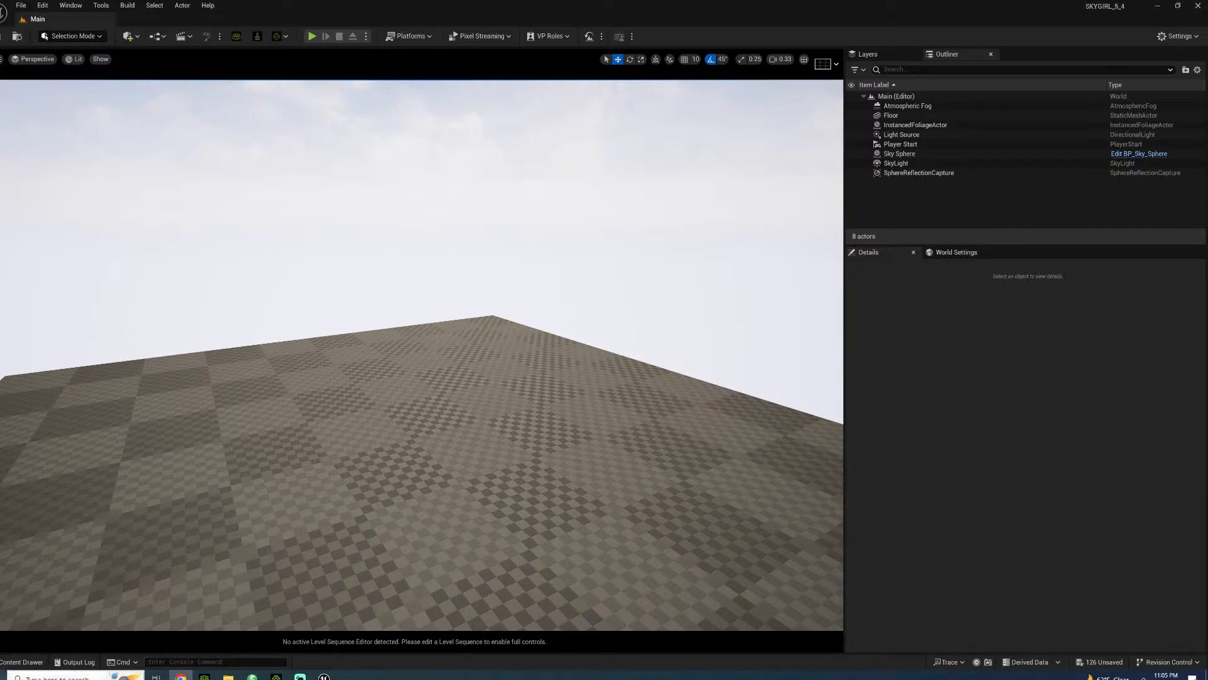
- Rename the TempMotion animation sequence in the MONOLOUGE NewFolder as discordia_attack
click(21, 662)
click(460, 457)
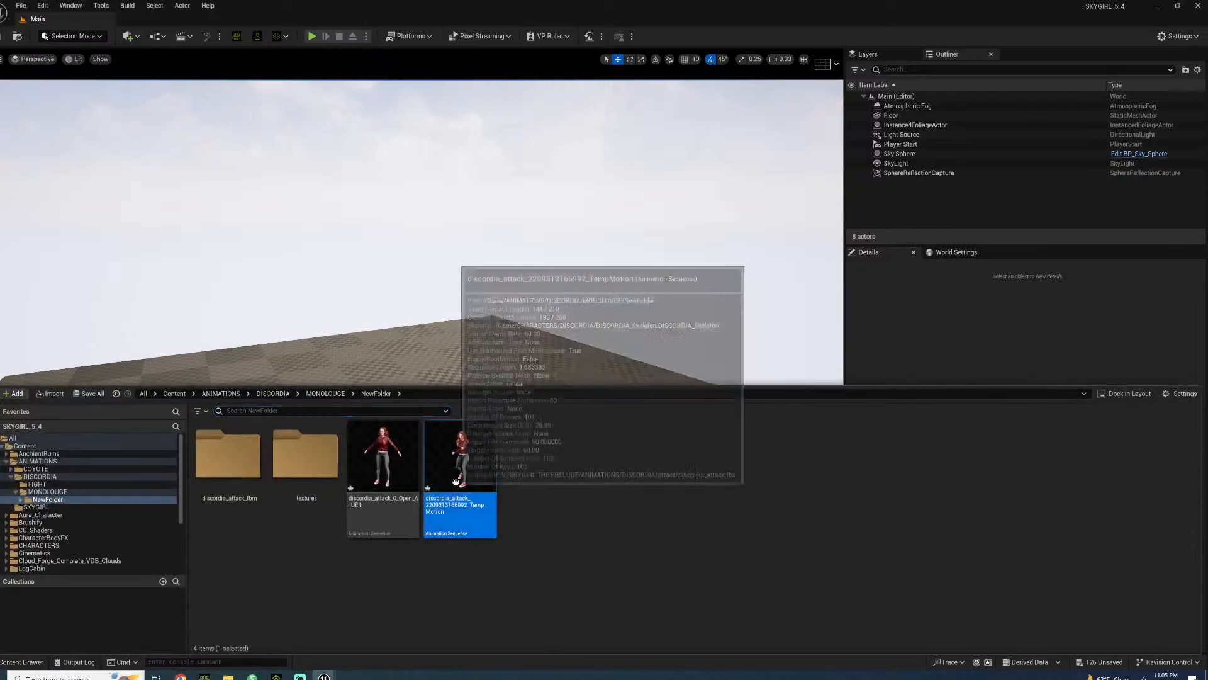
key(F2)
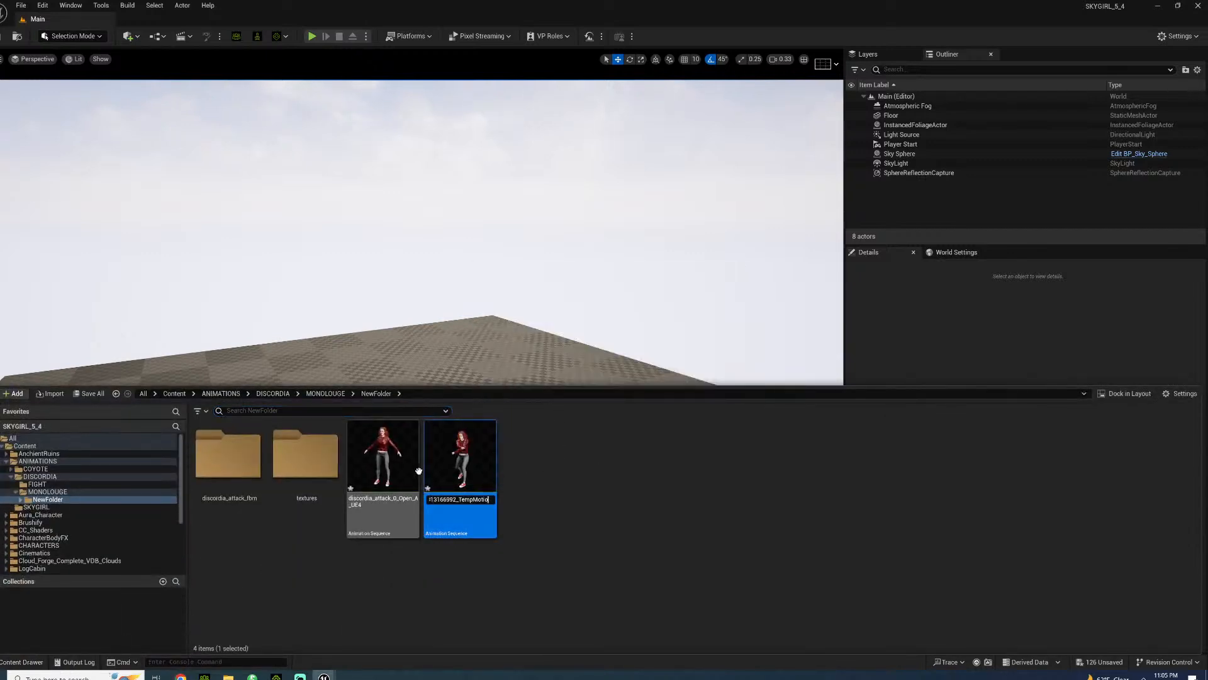
key(BackSpace)
key(BackSpace)
key(BackSpace)
key(BackSpace)
key(BackSpace)
key(BackSpace)
key(BackSpace)
key(BackSpace)
key(BackSpace)
key(Return)
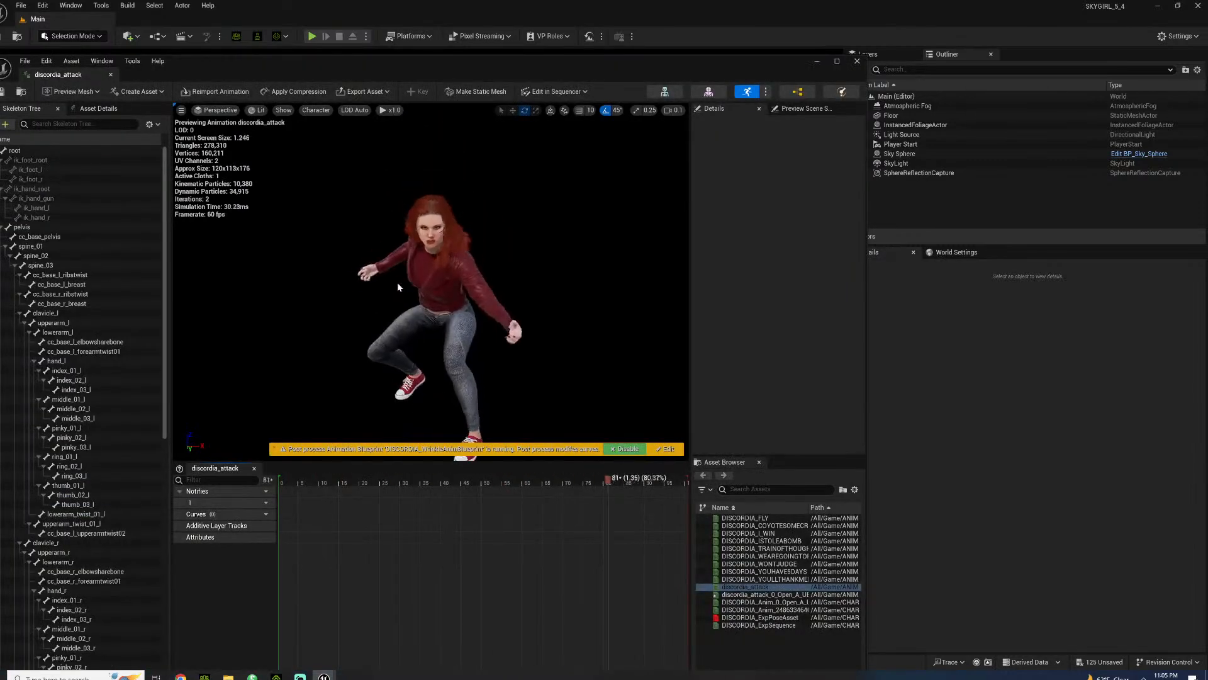
- Close the animation preview and move the discordia_attack sequence from NewFolder into the MONOLOUGE folder
click(857, 61)
click(20, 662)
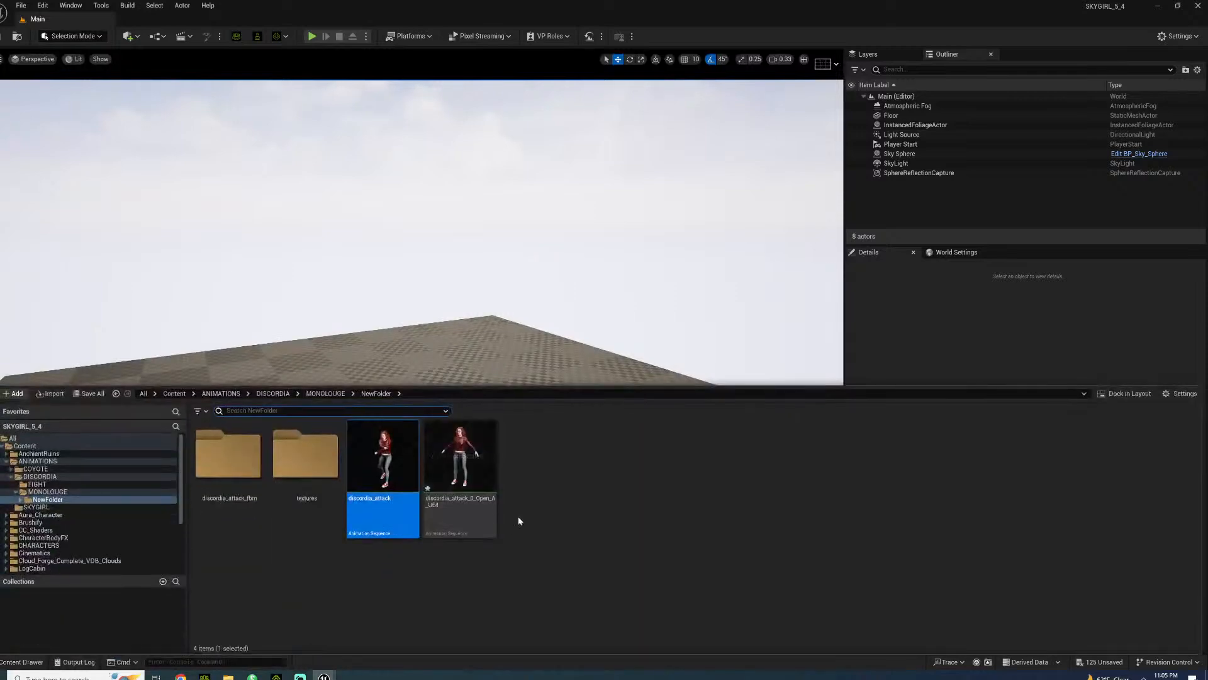
click(460, 466)
shift+click(312, 492)
click(229, 473)
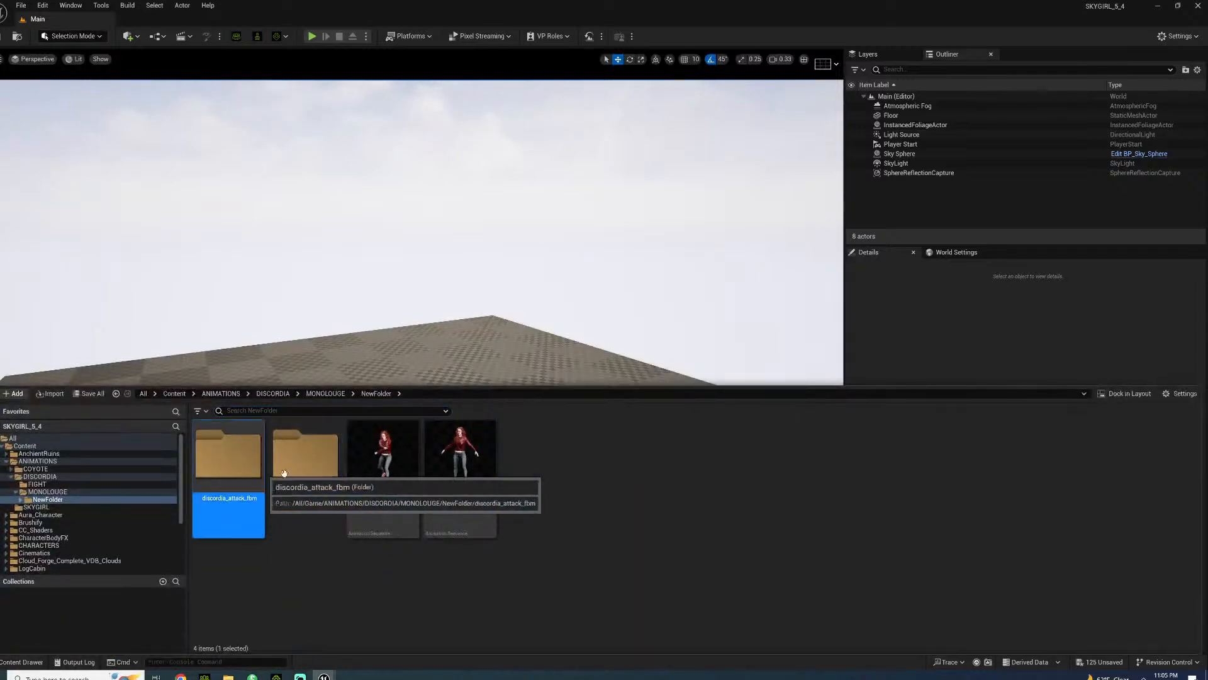
shift+click(303, 469)
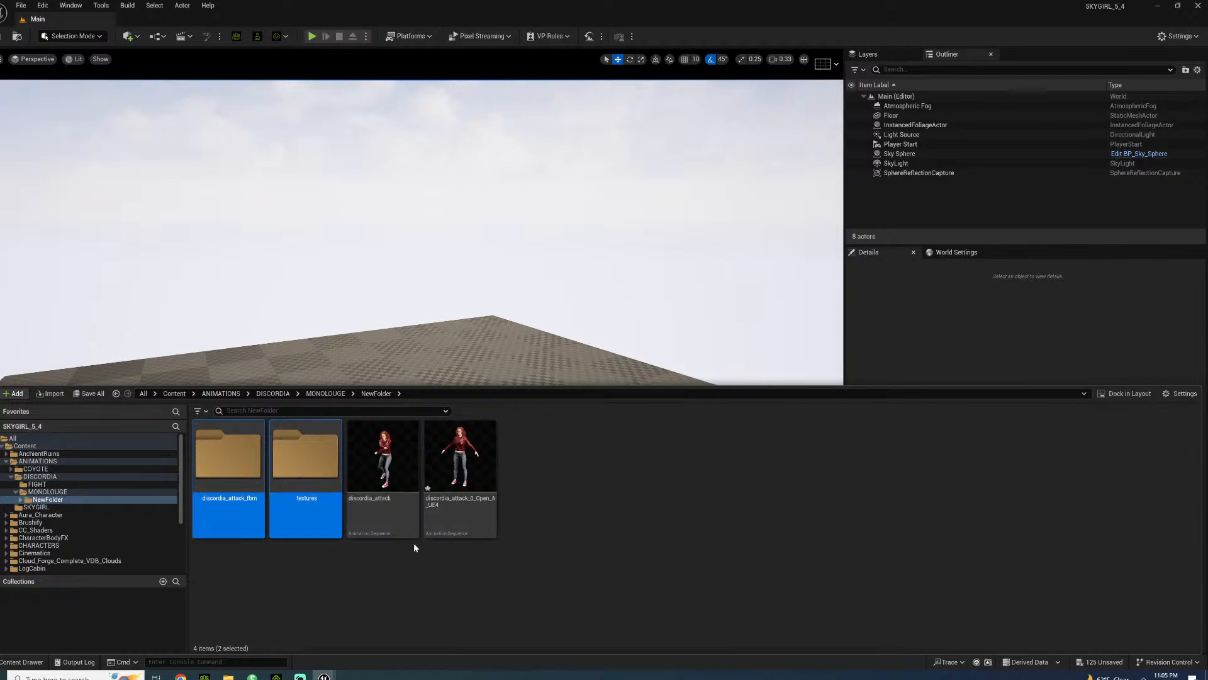
click(478, 472)
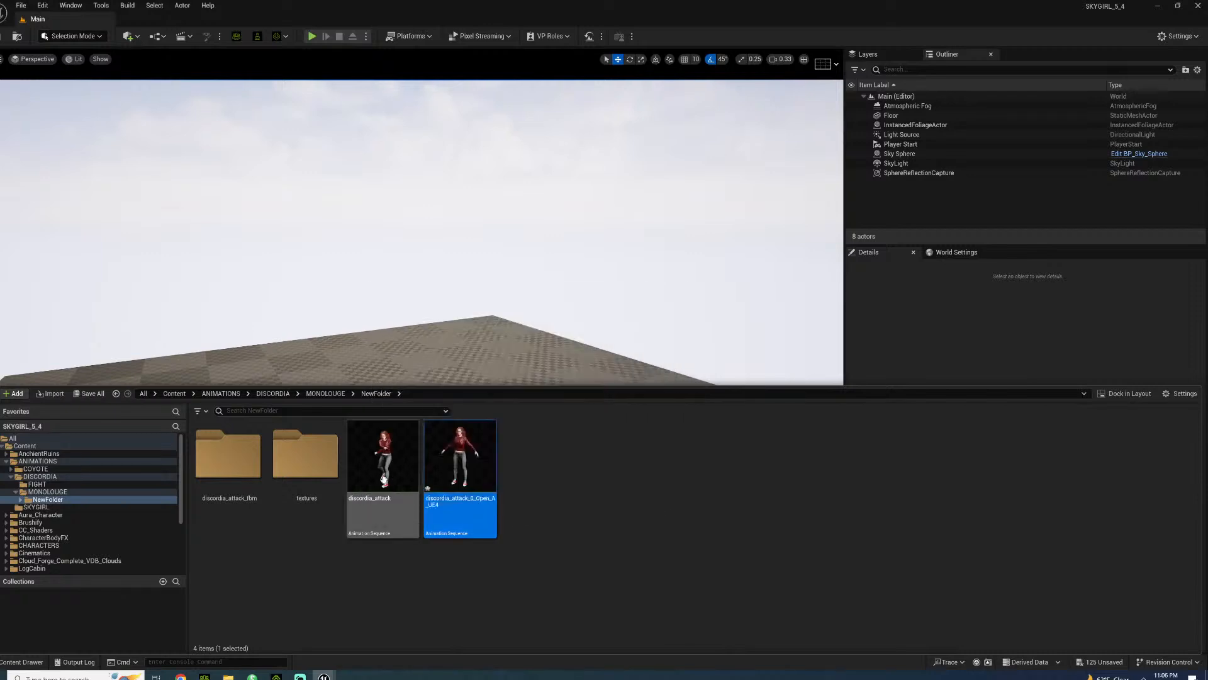
drag(409, 510, 56, 491)
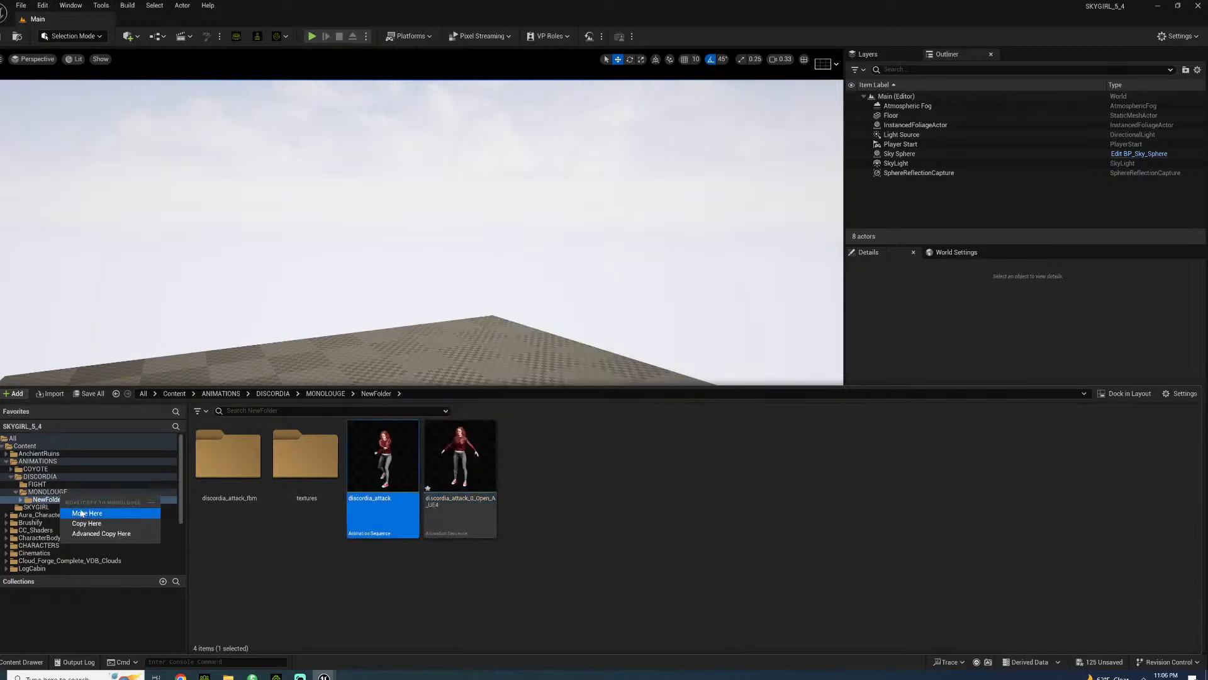
click(82, 513)
click(59, 492)
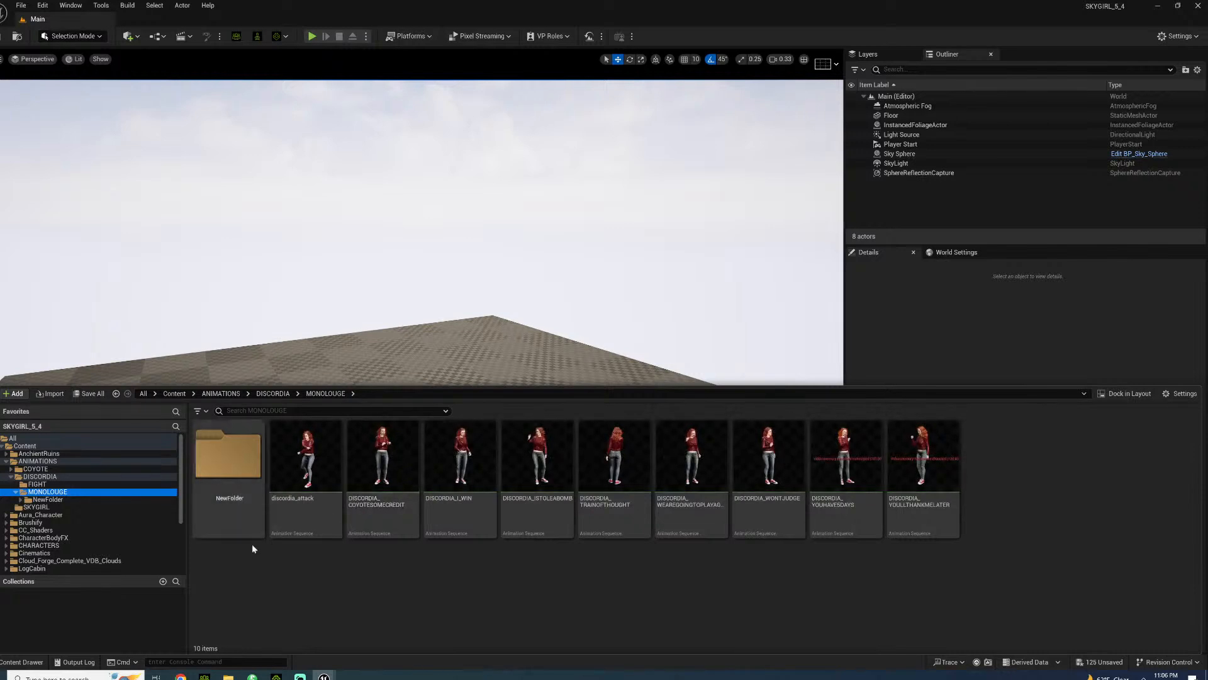
- Try to delete the NewFolder folder from the MONOLOUGE folder
right_click(247, 486)
click(291, 392)
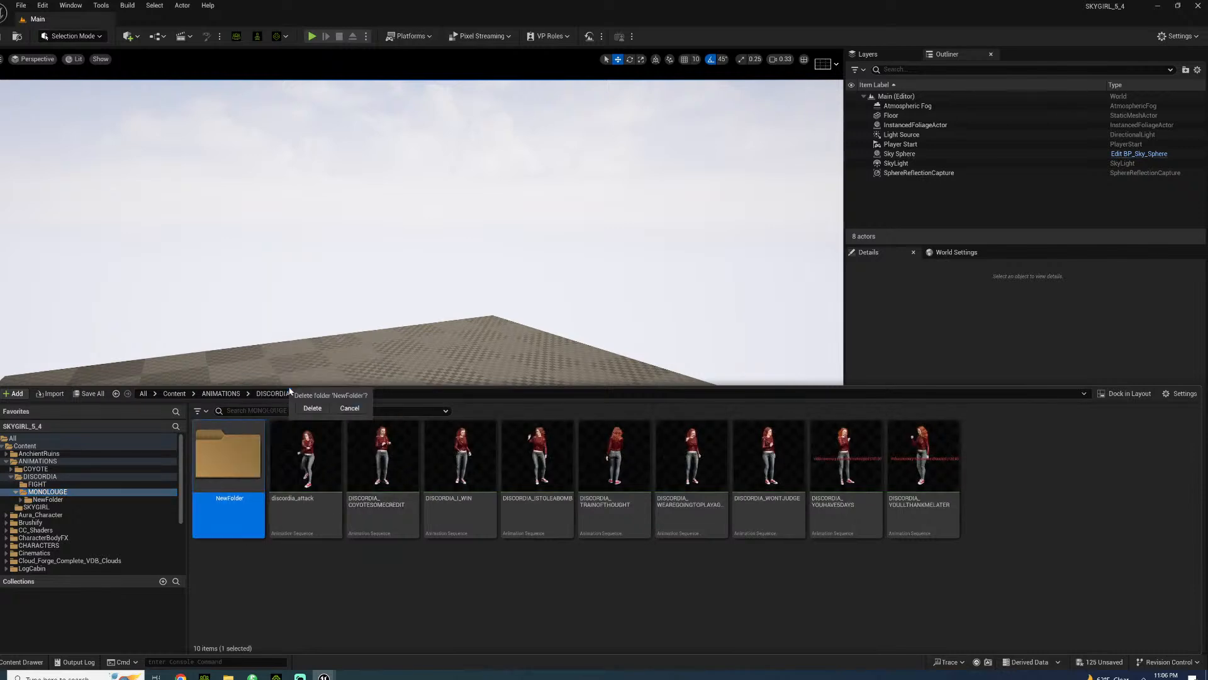
click(311, 409)
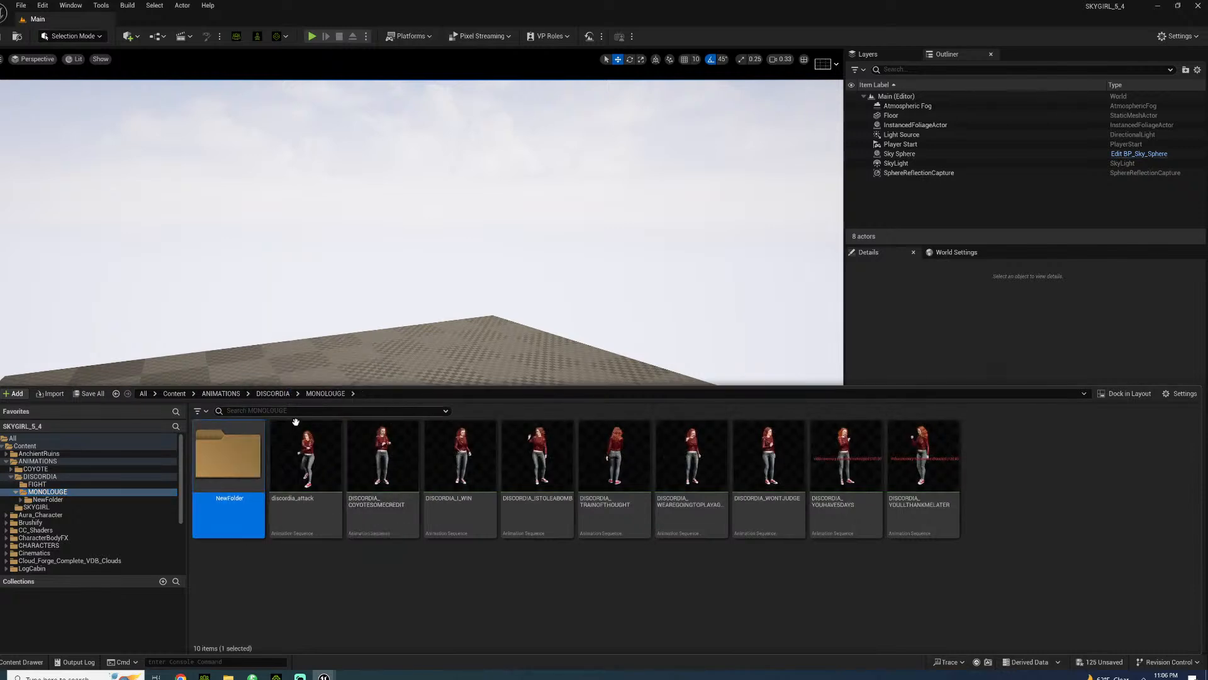
click(571, 590)
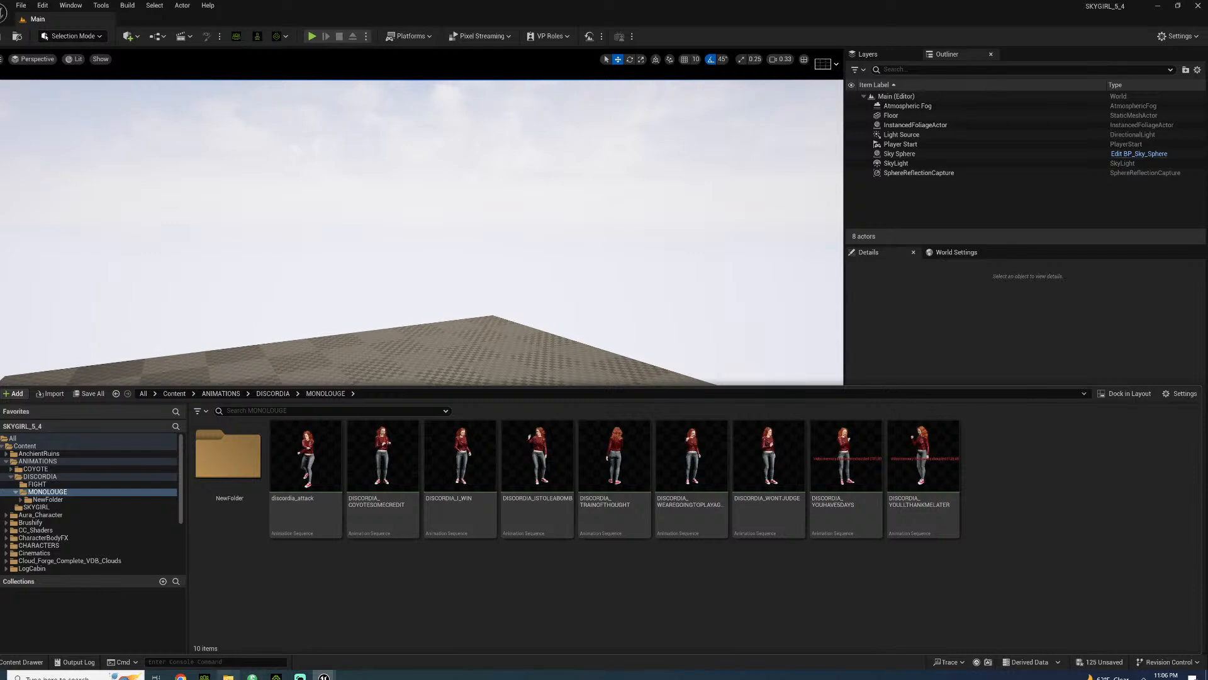
- Bring the DISCORDIA_SMILE 3D file from the smile folder into MONOLOUGE, accepting the character auto setup with HQ Shader
click(228, 676)
click(257, 197)
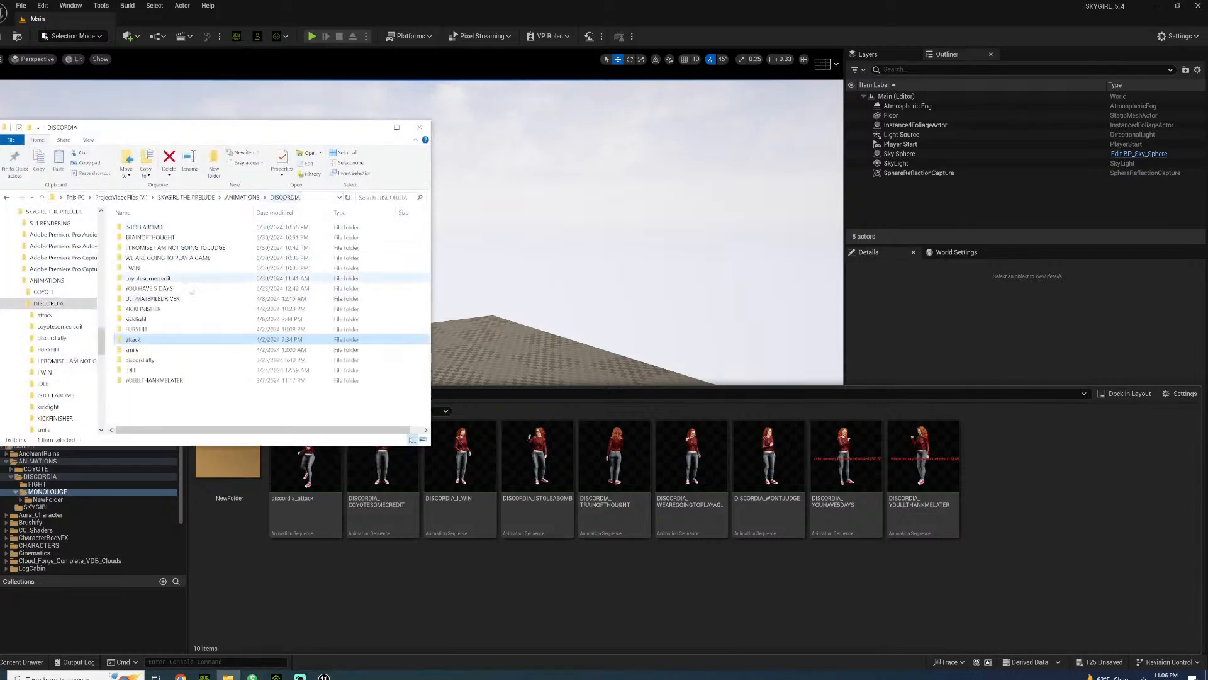
double_click(154, 343)
click(170, 248)
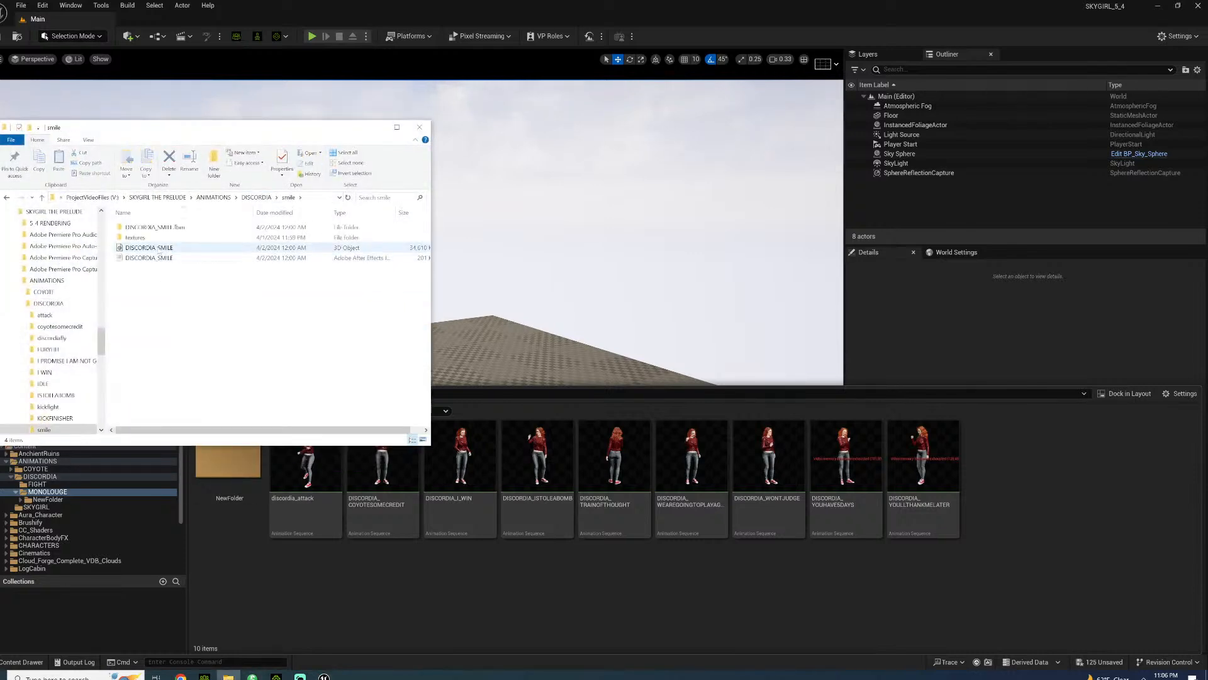
drag(149, 250, 874, 611)
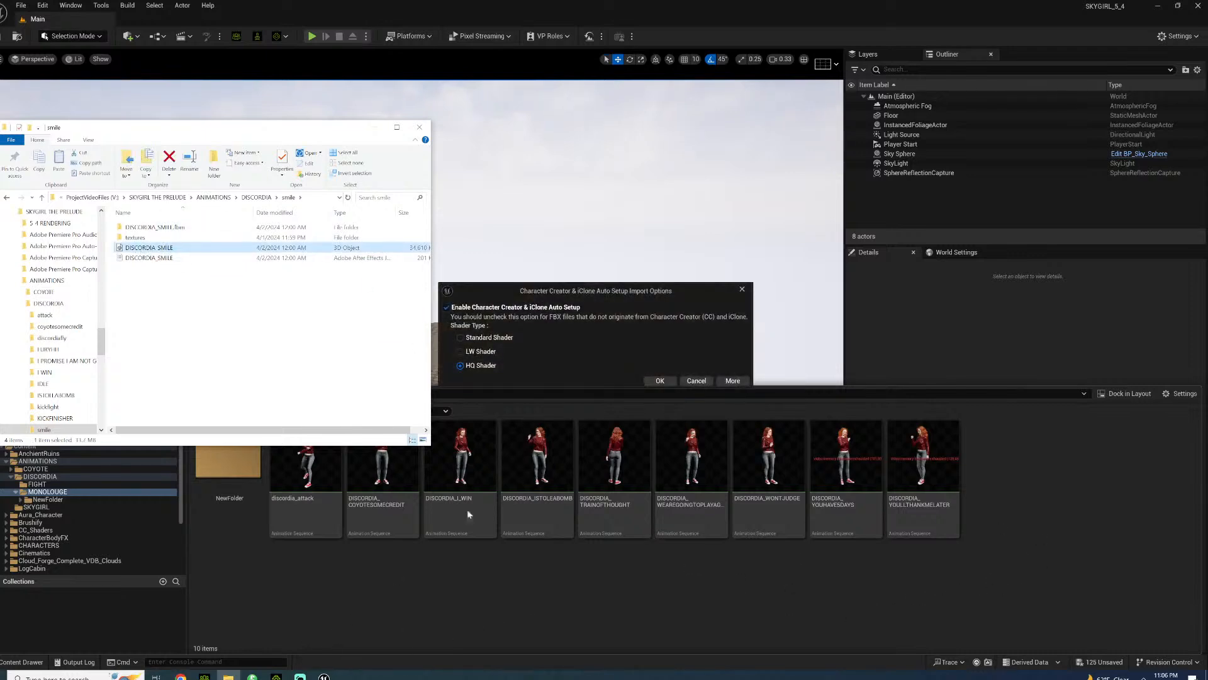
click(659, 380)
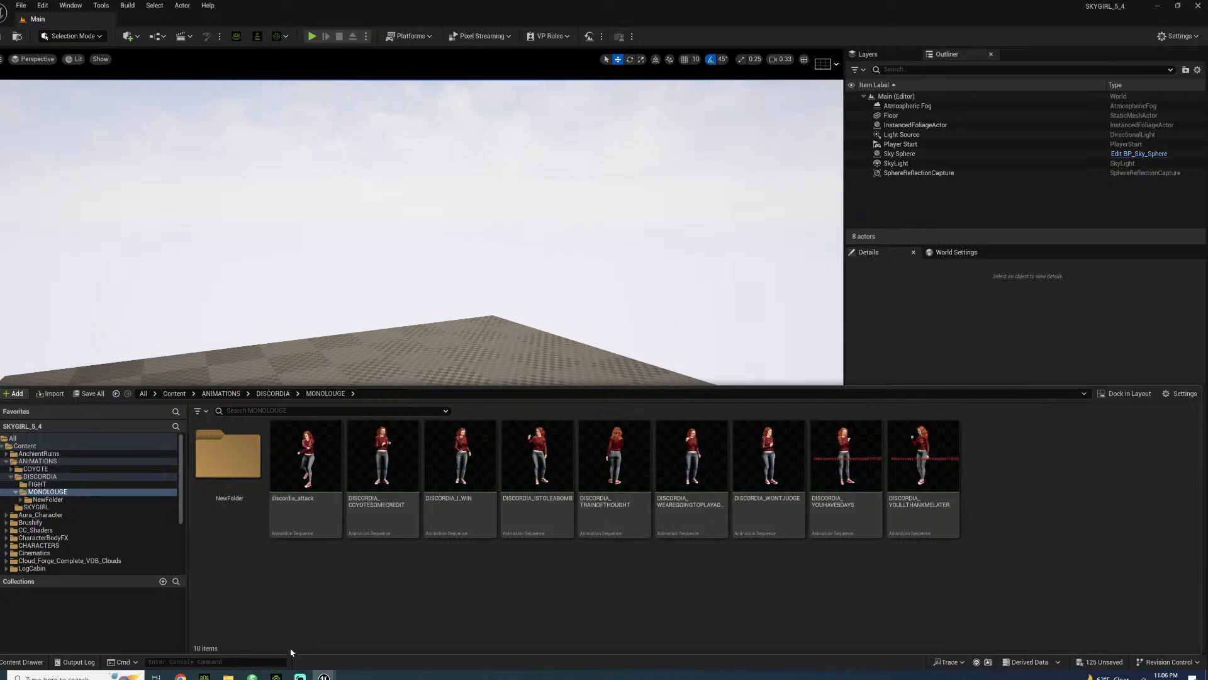
- Switch to iClone, delete the DISCORDIA character's motion clip, and return the playhead to frame 0
click(277, 676)
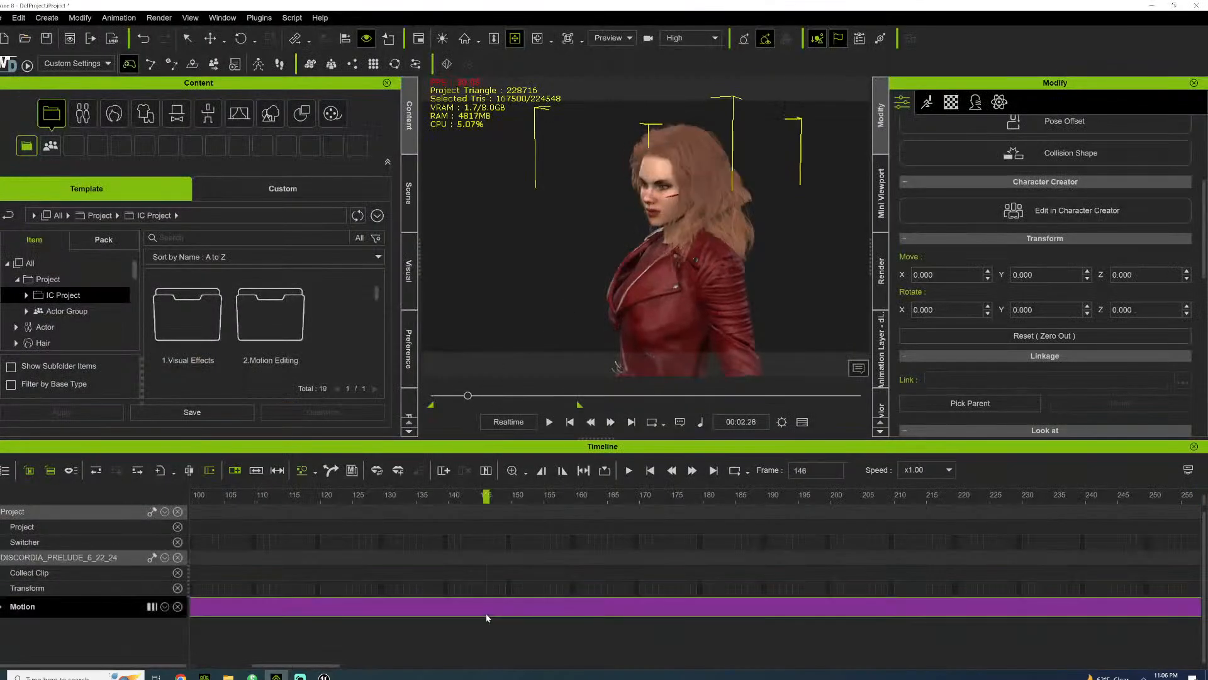
key(Delete)
drag(467, 397, 426, 398)
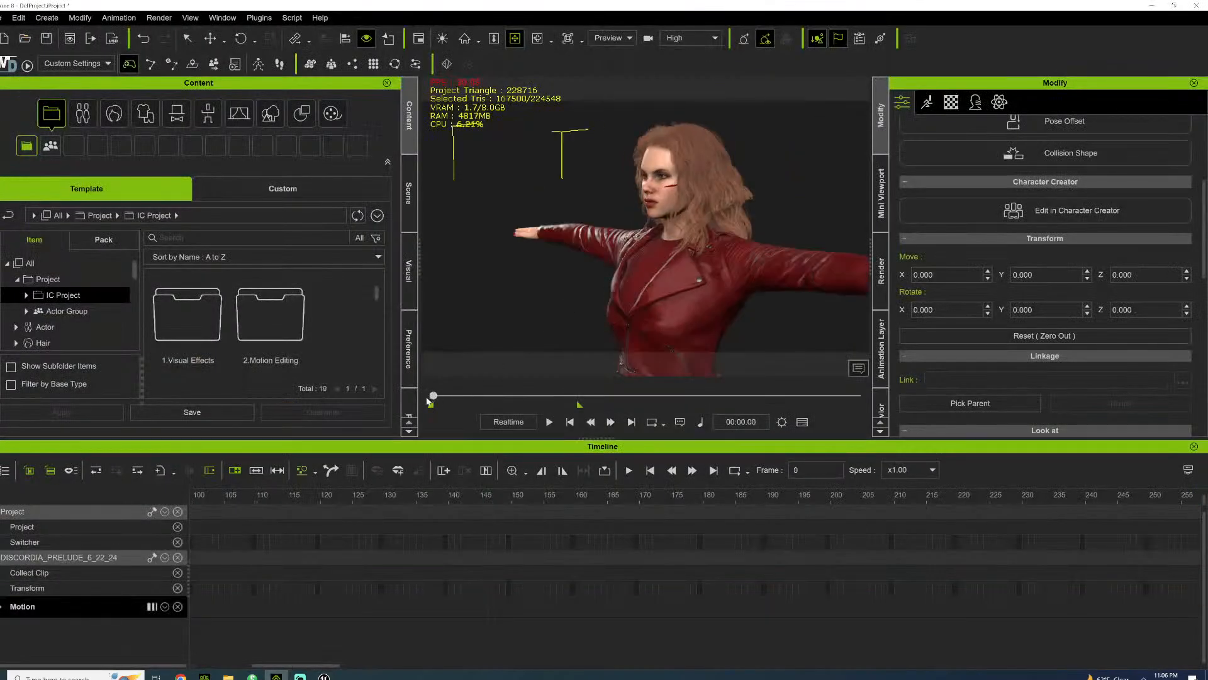
click(1155, 5)
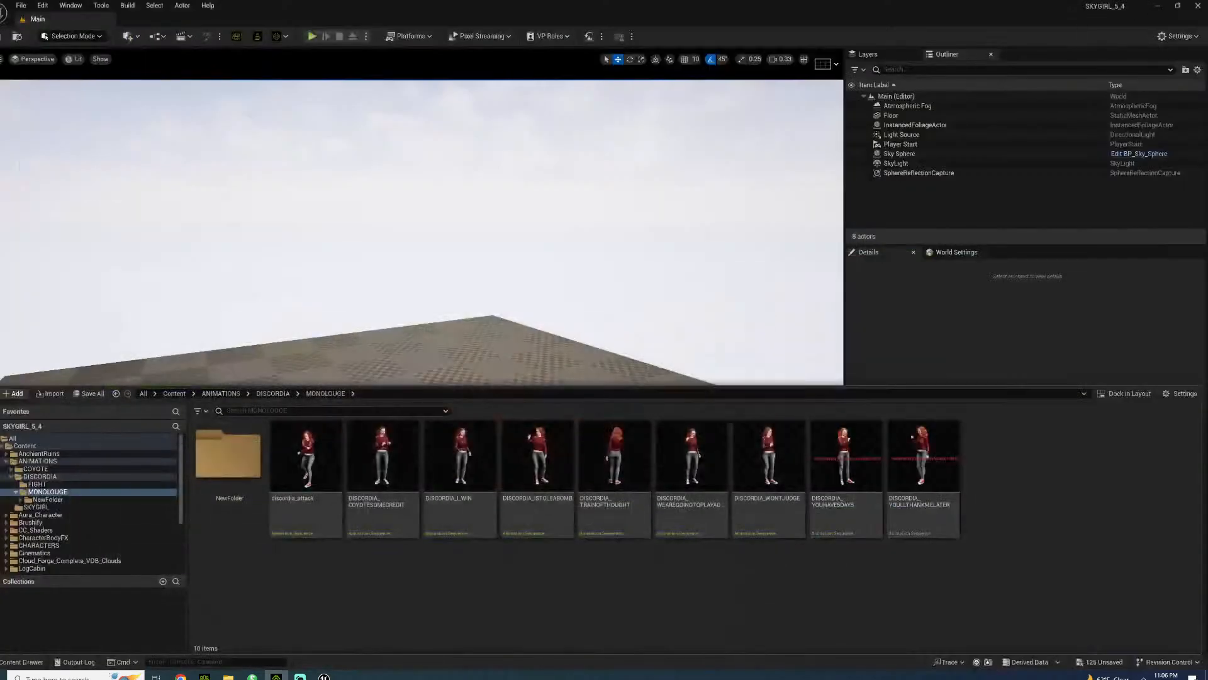
- In Unreal Editor, import DISCORDIA_SMILE as animation only, with mesh import off and DISCORDIA_Skeleton as its skeleton
mouse_move(324, 675)
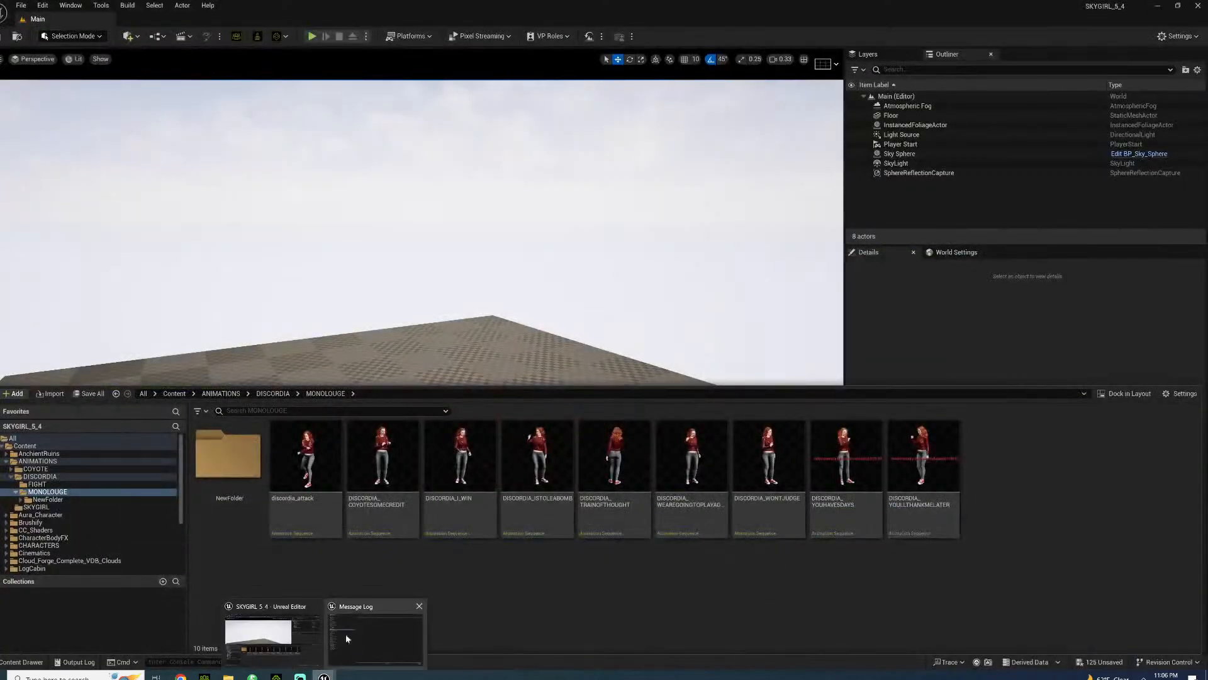
mouse_move(293, 633)
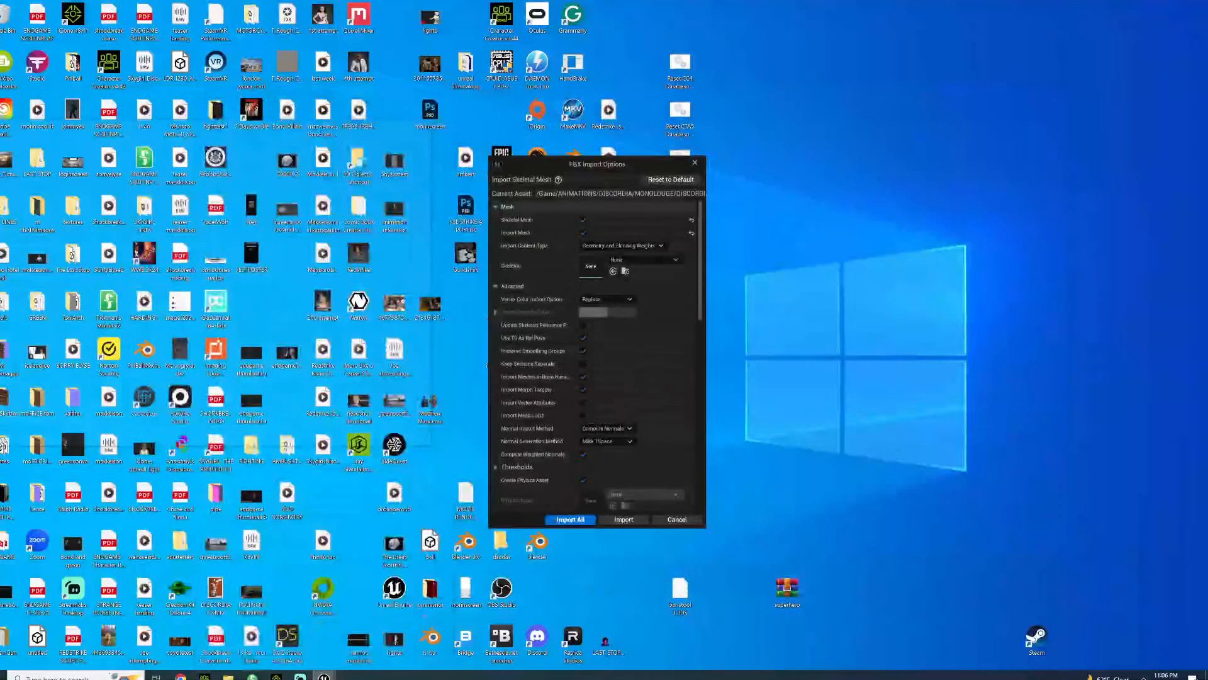
click(428, 636)
click(584, 233)
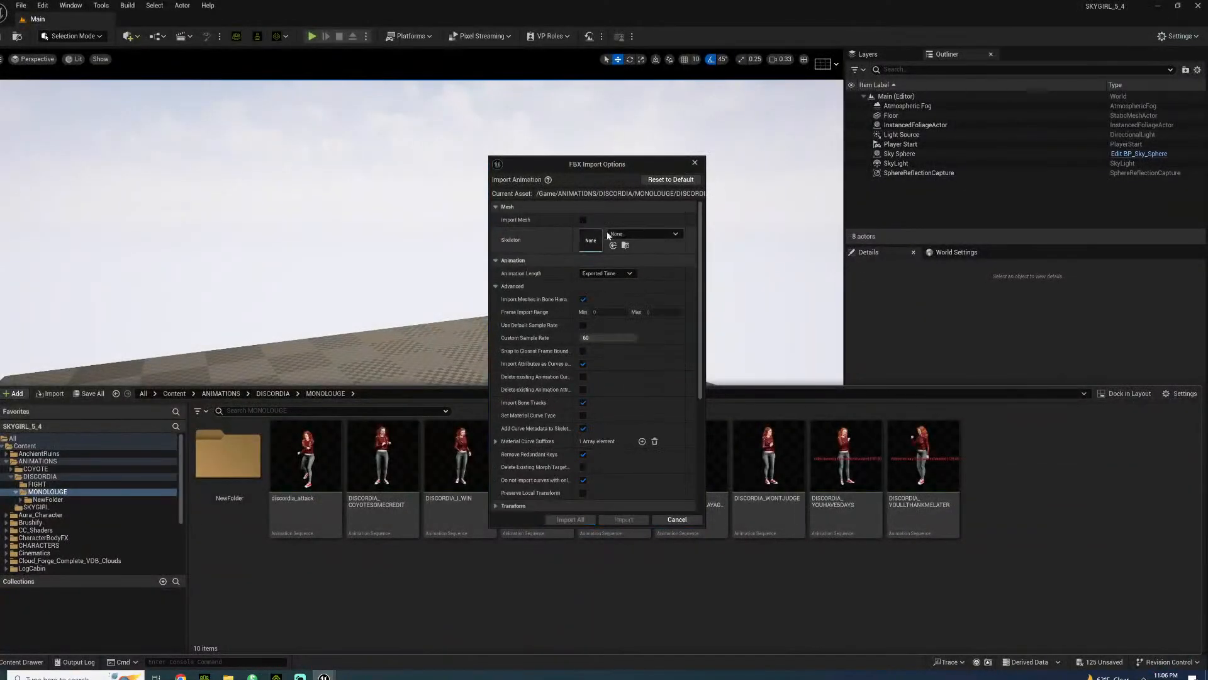
click(643, 234)
scroll(673, 403, up, 2)
click(674, 368)
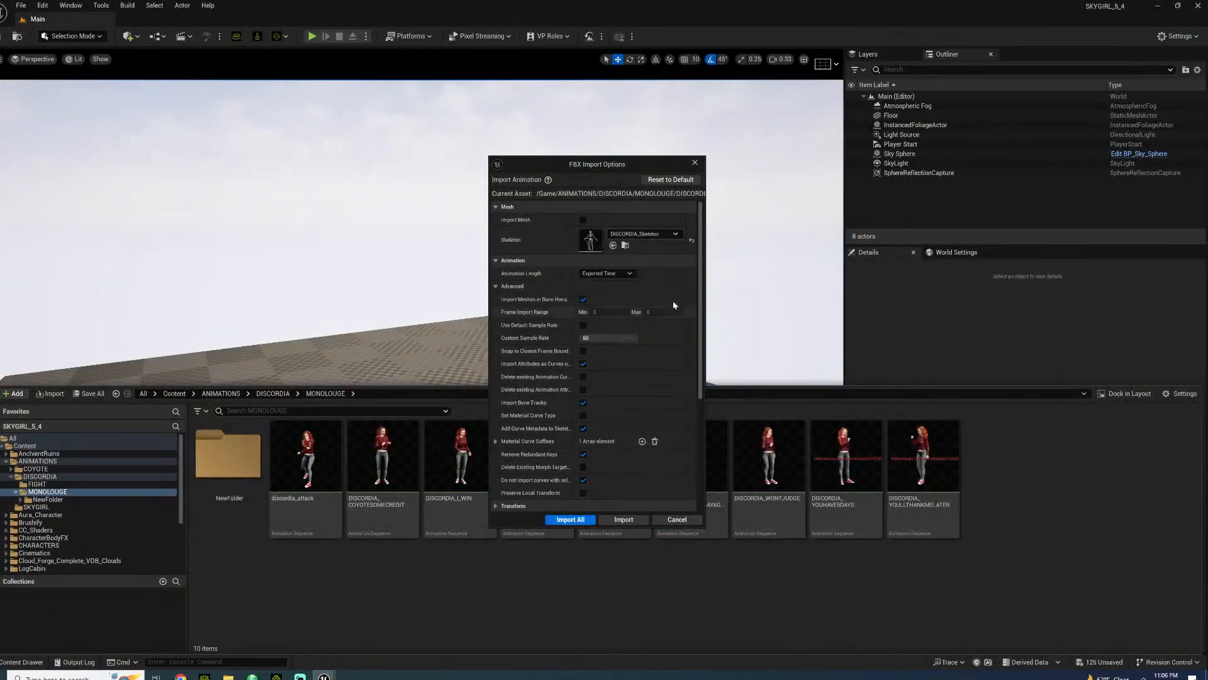
click(571, 520)
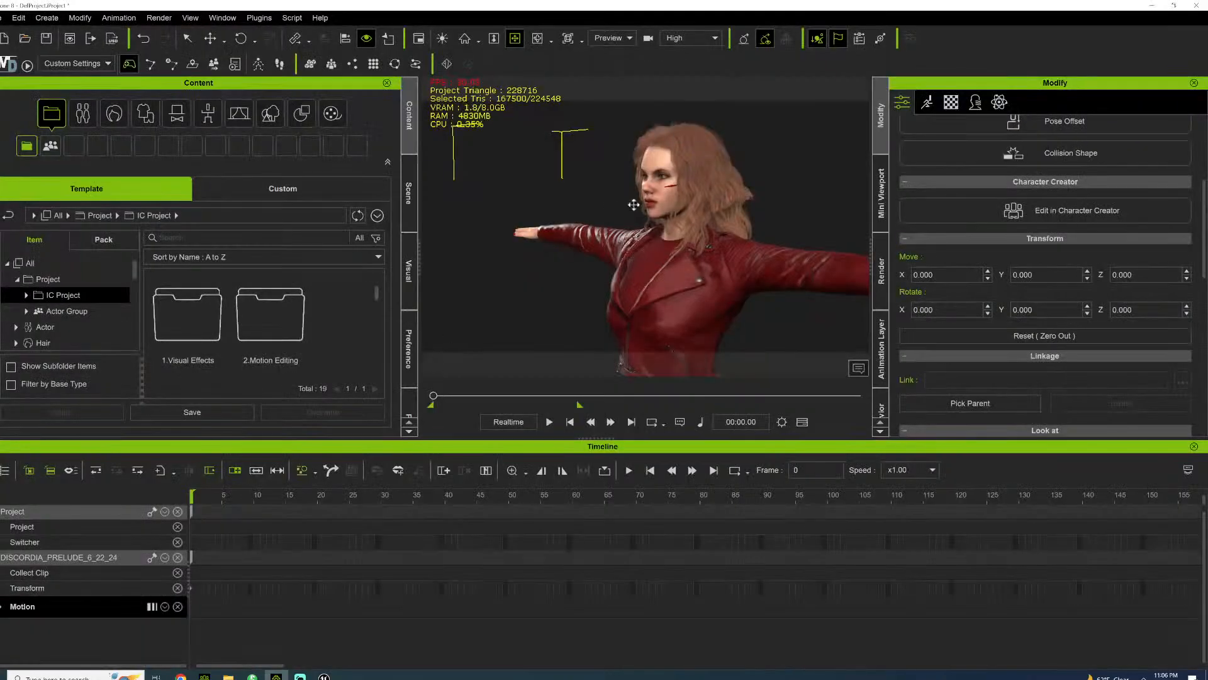
- Delete the DISCORDIA character from the iClone scene
scroll(596, 259, down, 10)
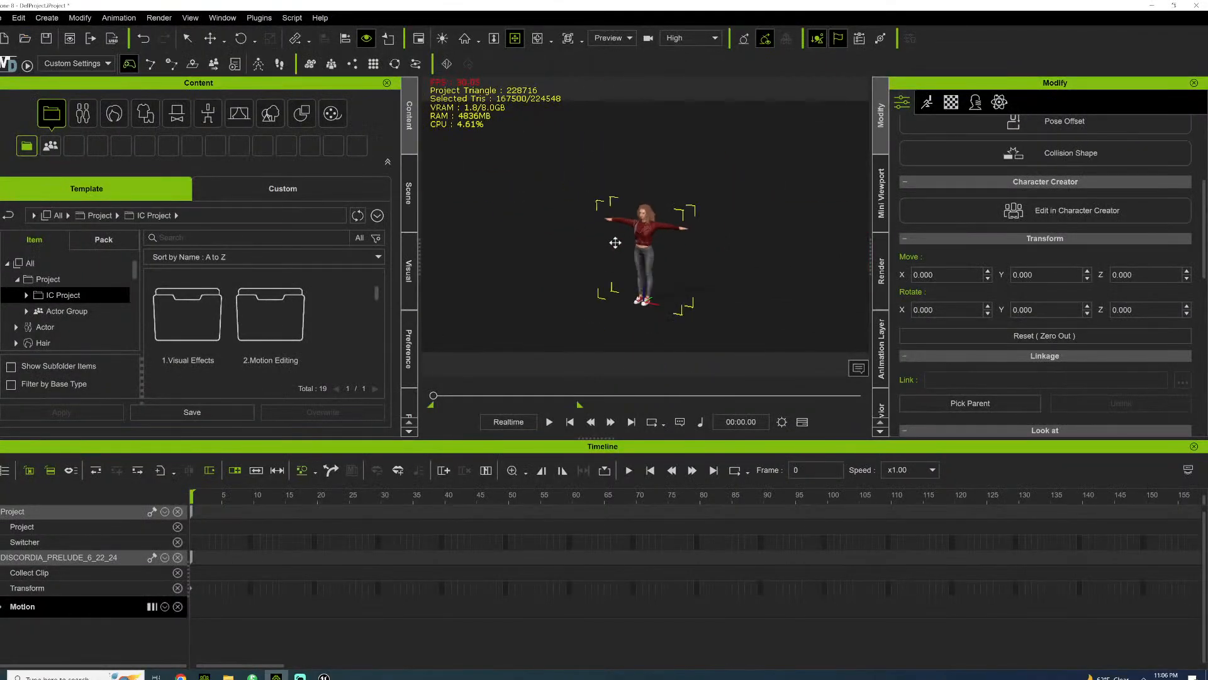
scroll(616, 242, up, 2)
key(Delete)
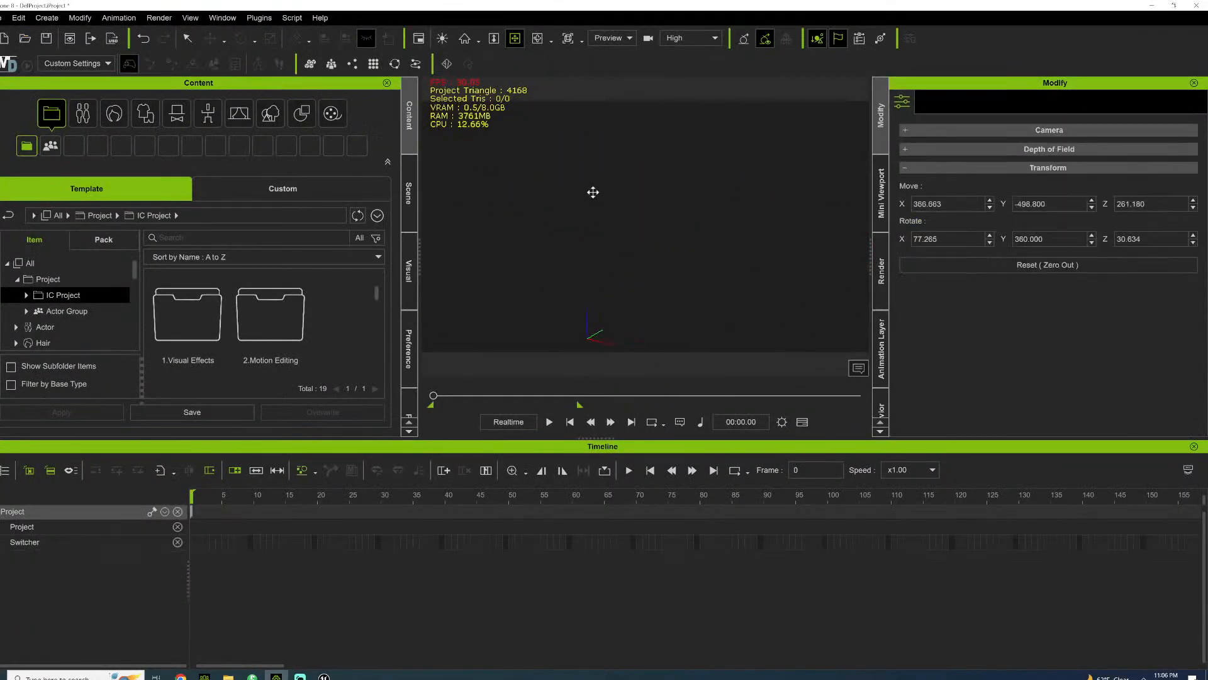
middle_drag(615, 214, 779, 149)
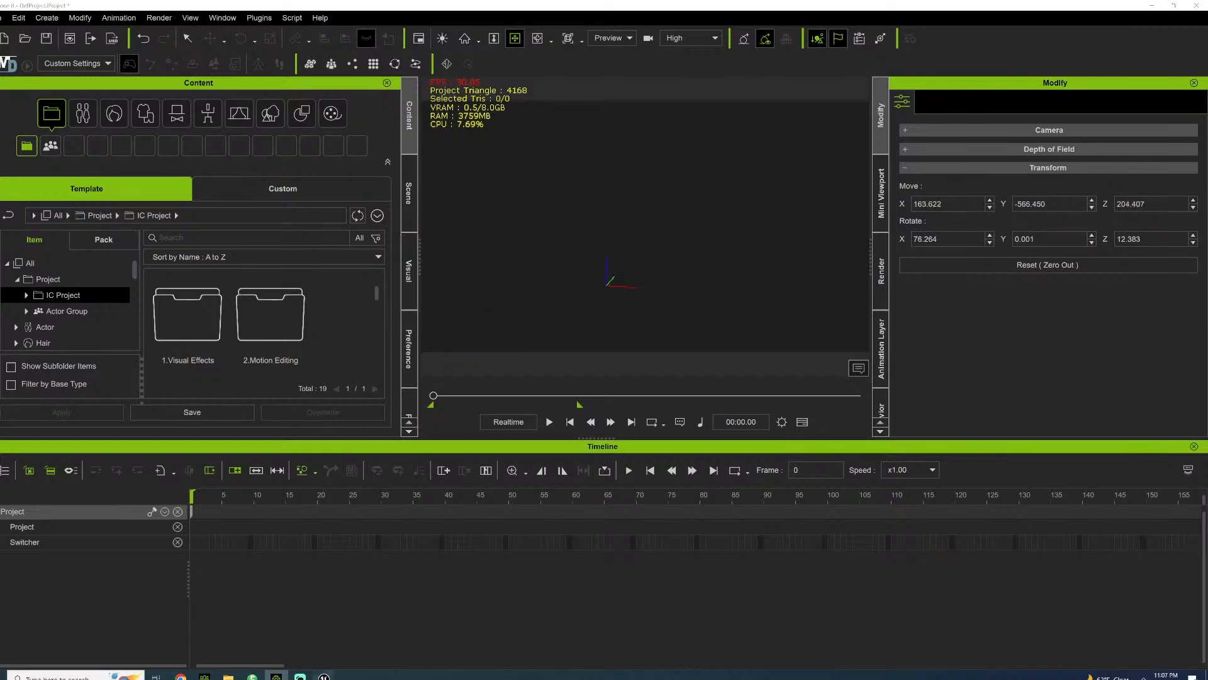
- Switch to Unreal Editor and rename the imported smile TempMotion animation sequence as DISCORDIA_SMILE
click(325, 677)
click(376, 634)
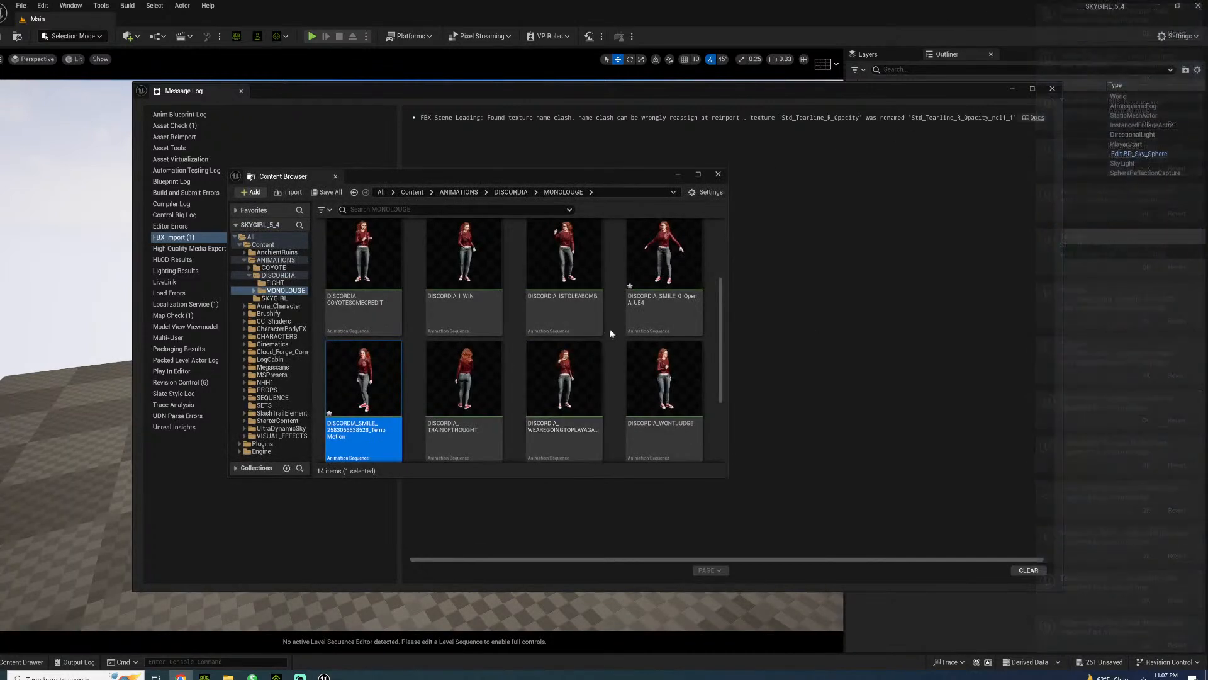
key(F2)
key(End)
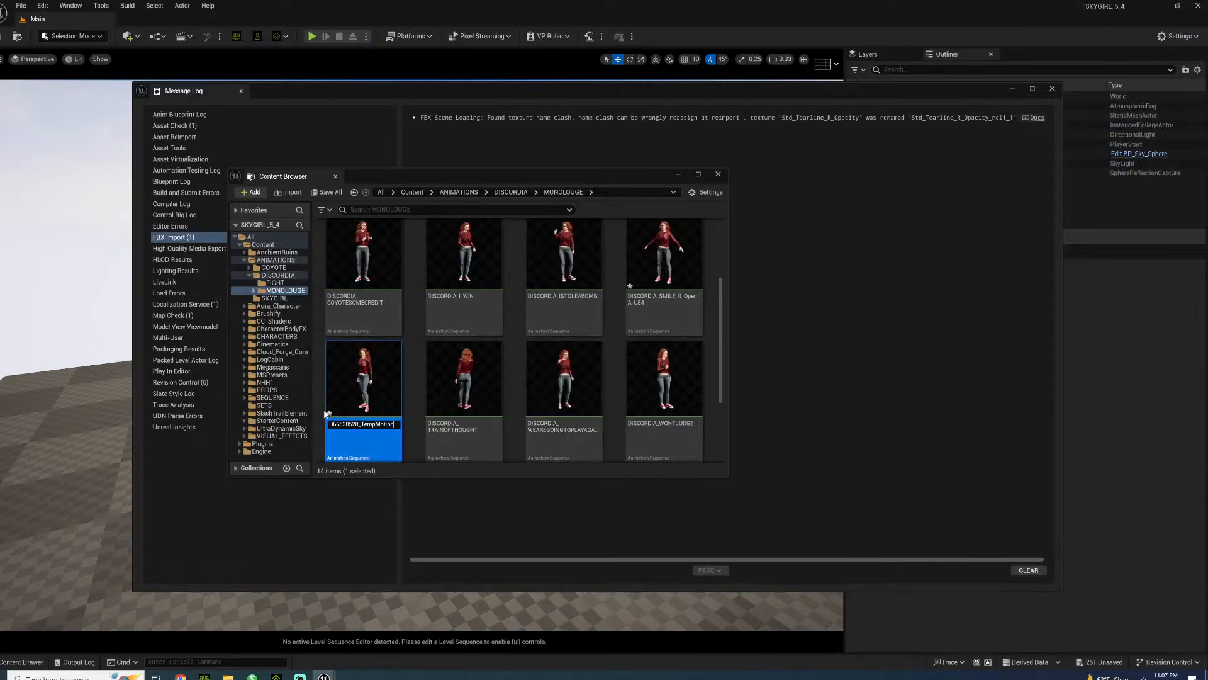
key(BackSpace)
key(BackSpace)
key(BackSpace)
key(BackSpace)
key(BackSpace)
key(BackSpace)
key(BackSpace)
key(BackSpace)
key(BackSpace)
key(BackSpace)
key(BackSpace)
key(BackSpace)
key(BackSpace)
key(BackSpace)
key(BackSpace)
key(BackSpace)
key(BackSpace)
key(BackSpace)
key(BackSpace)
key(BackSpace)
key(Return)
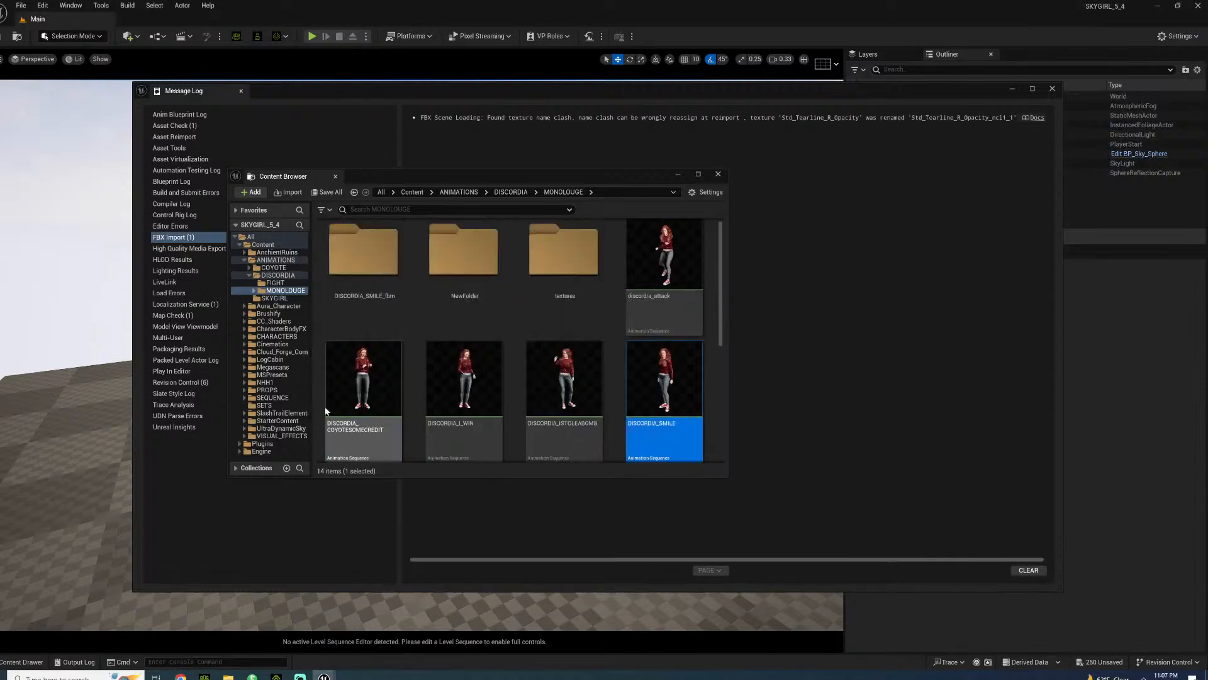
- Preview the DISCORDIA_SMILE animation, and close its editor together with the content browser and message log windows
double_click(679, 383)
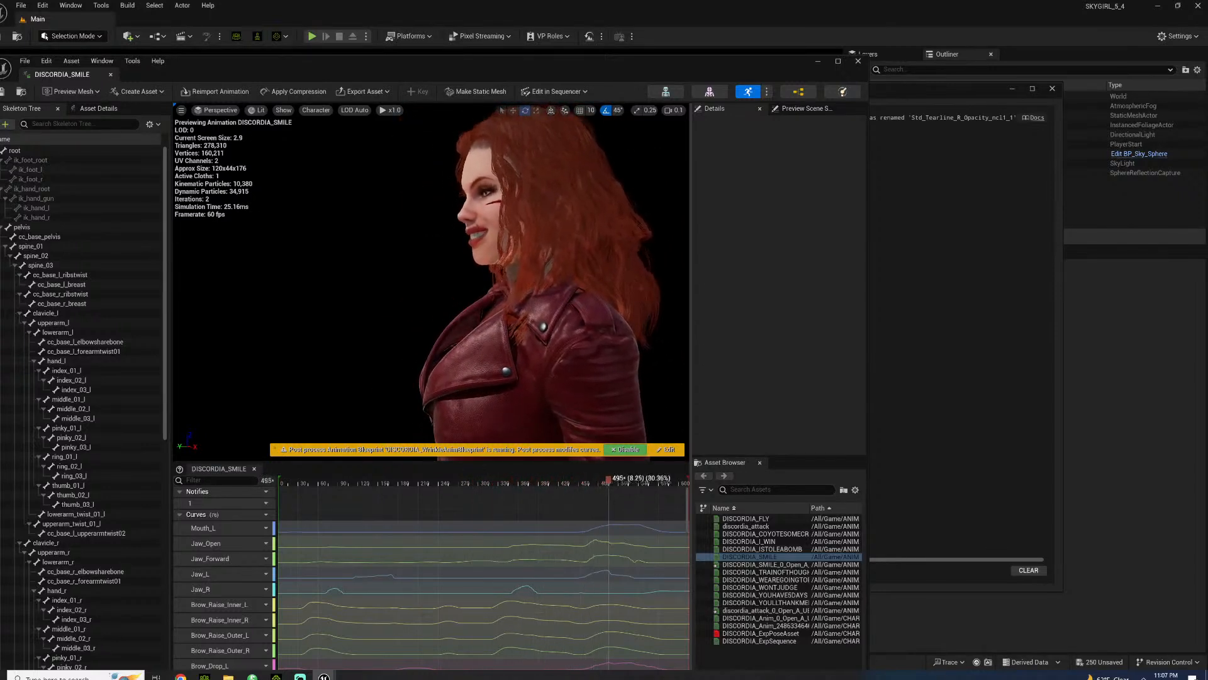
click(858, 60)
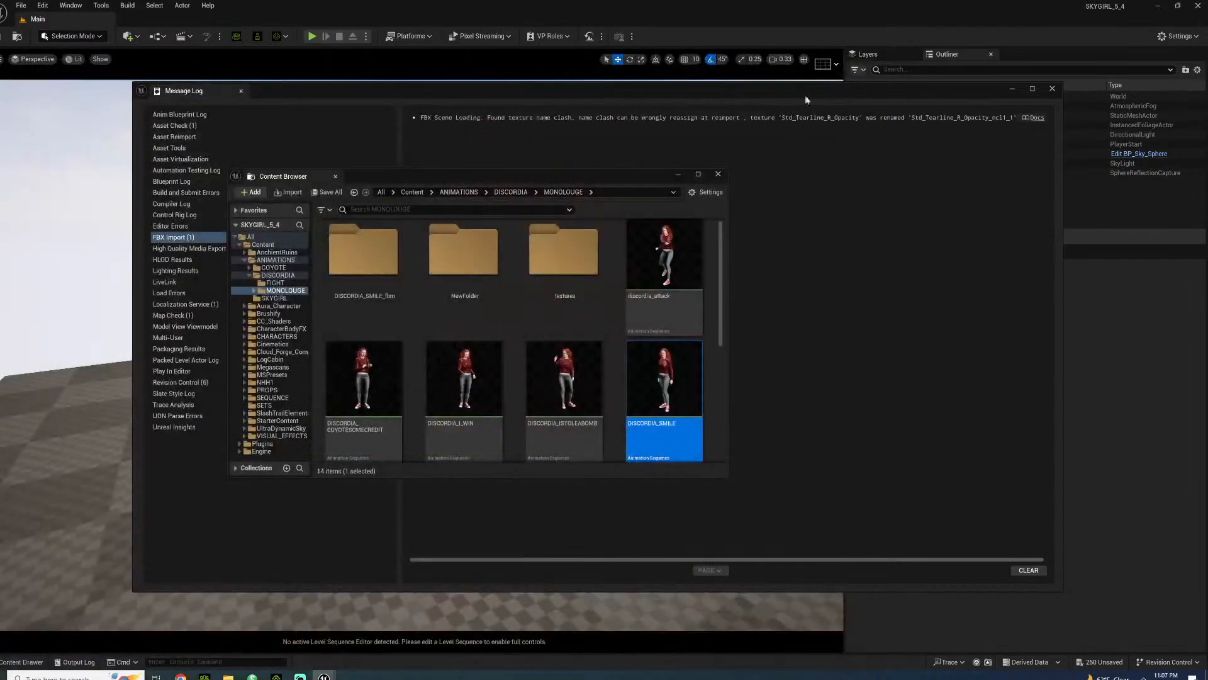
click(718, 175)
click(1053, 88)
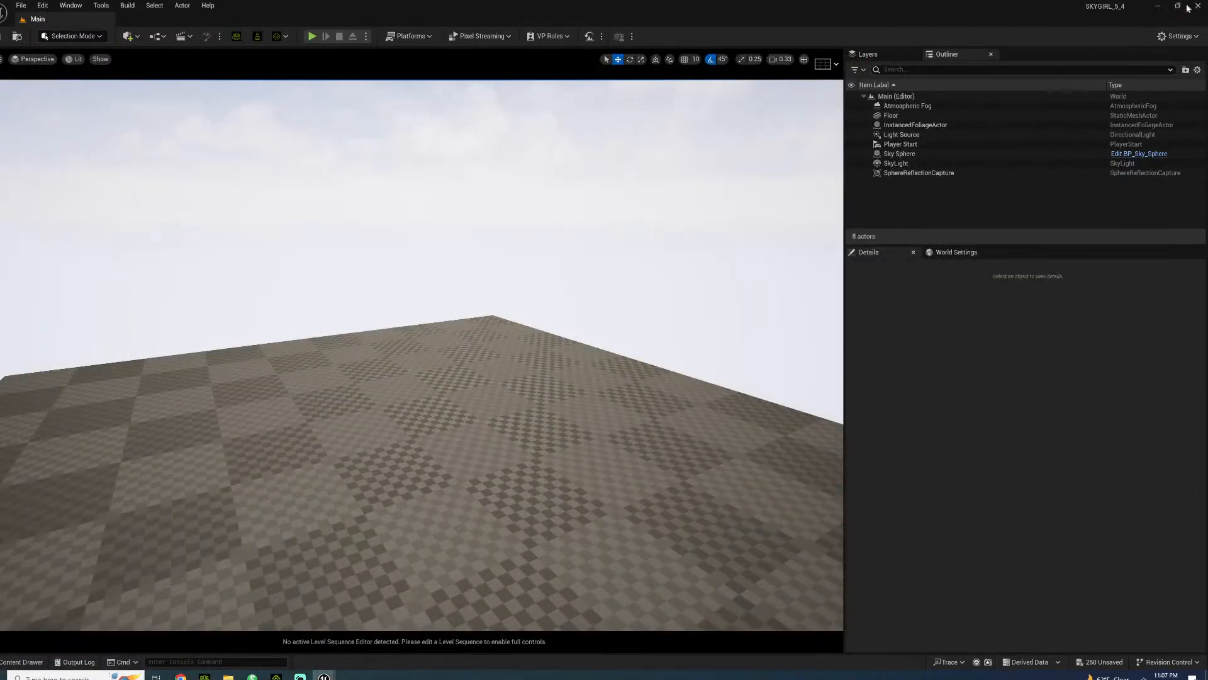
- Close the Unreal project, relaunch SKYGIRL_5_4 from the Epic Games Launcher library, and minimize the launcher
click(1198, 6)
click(674, 448)
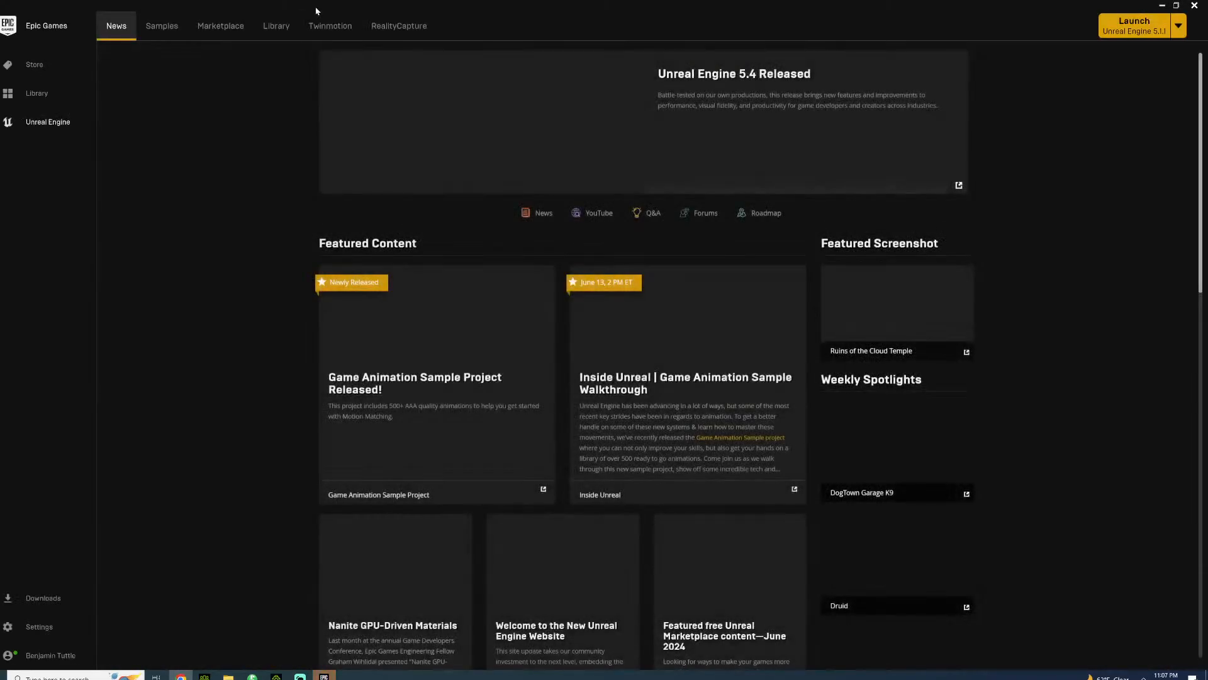
click(294, 35)
scroll(644, 404, down, 3)
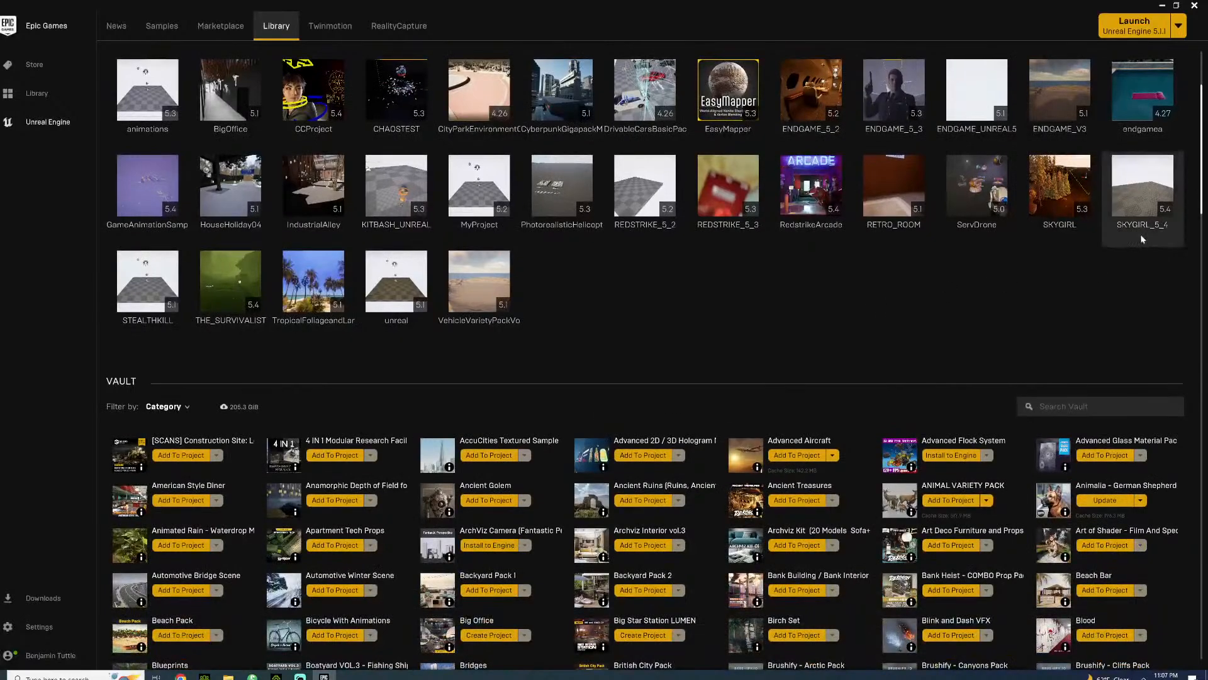
click(1143, 237)
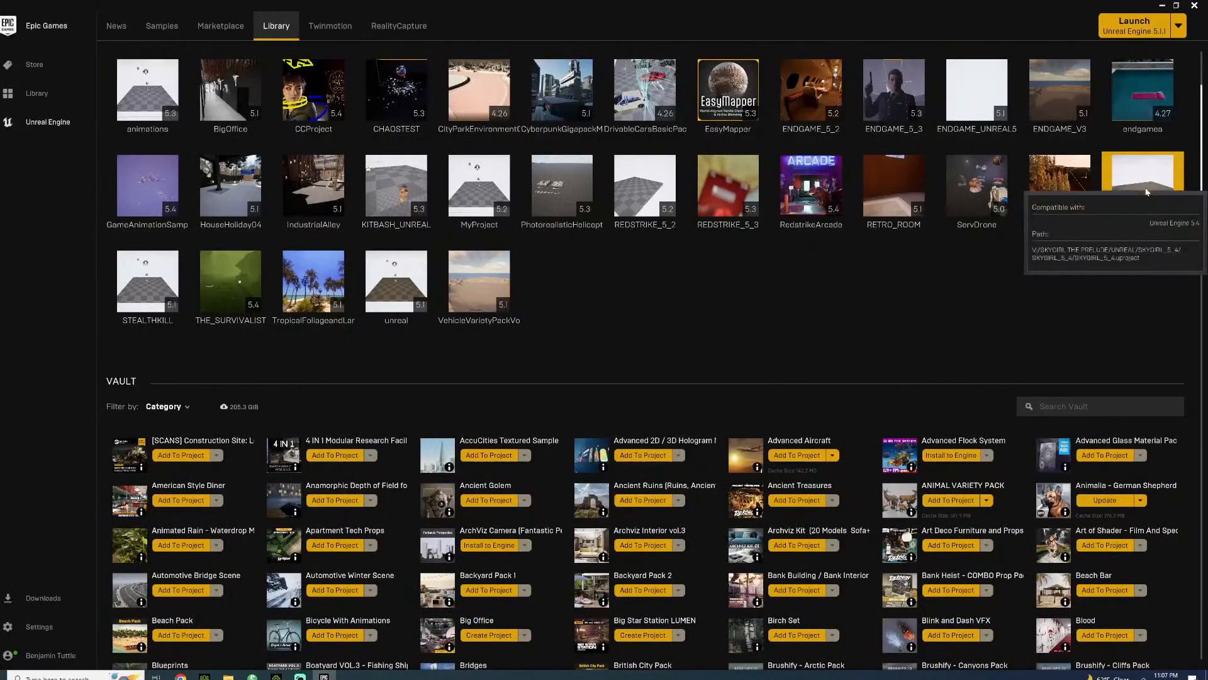
click(1162, 5)
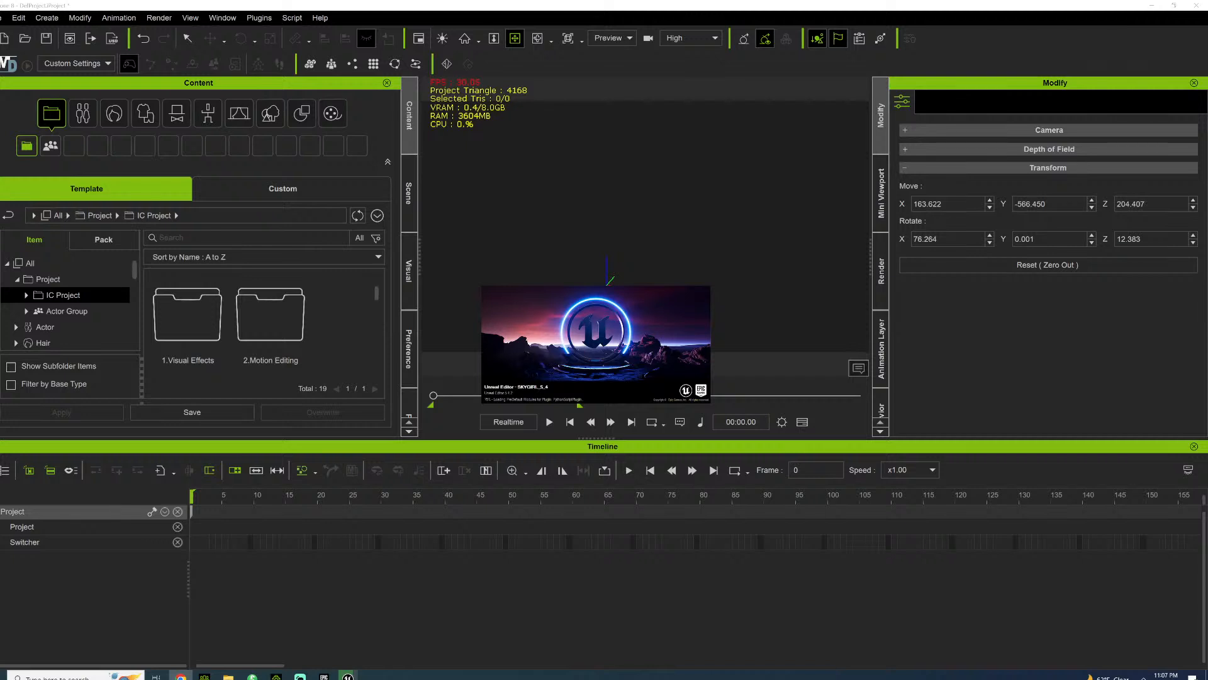
- Load the COYOTE_BLOODIED avatar from the SKYGIRL THE PRELUDE CHARACTERS folder into the empty iClone scene
click(660, 231)
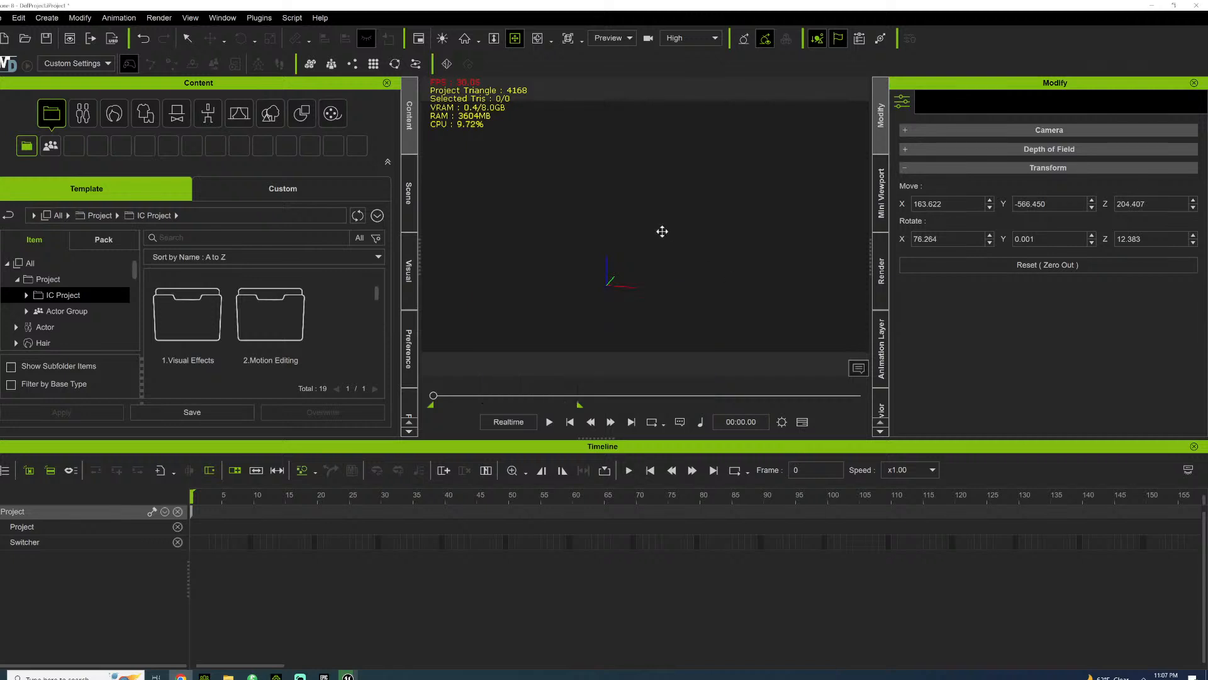
scroll(661, 208, down, 3)
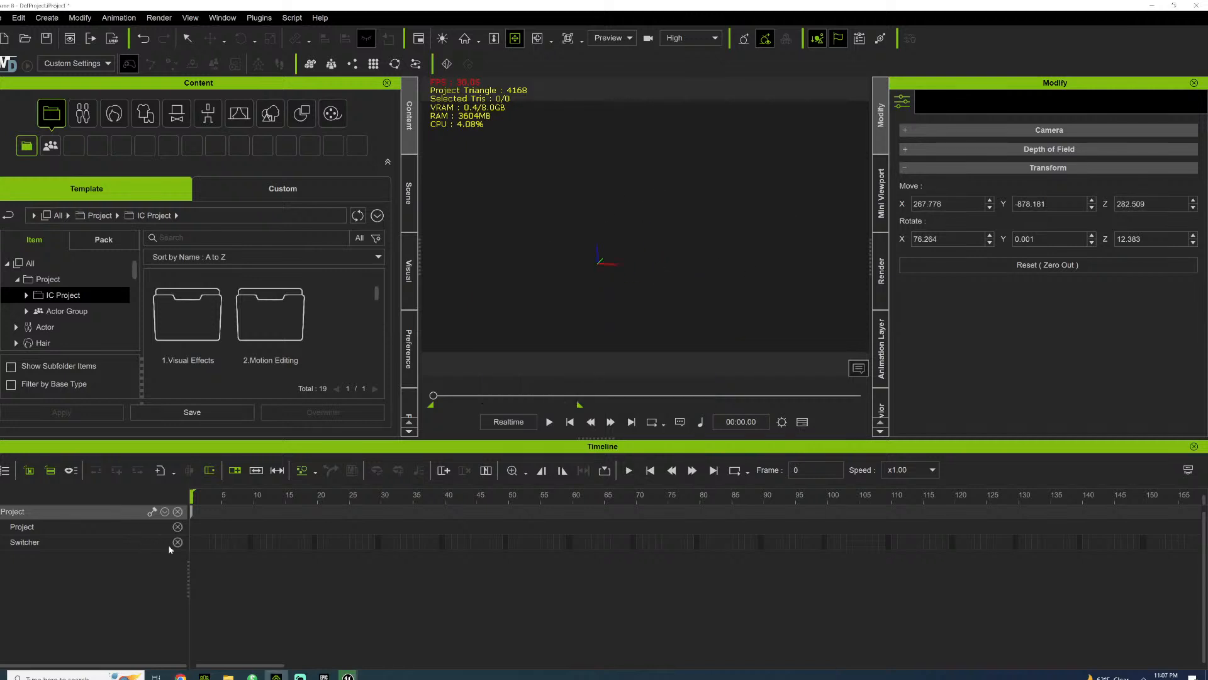
click(227, 675)
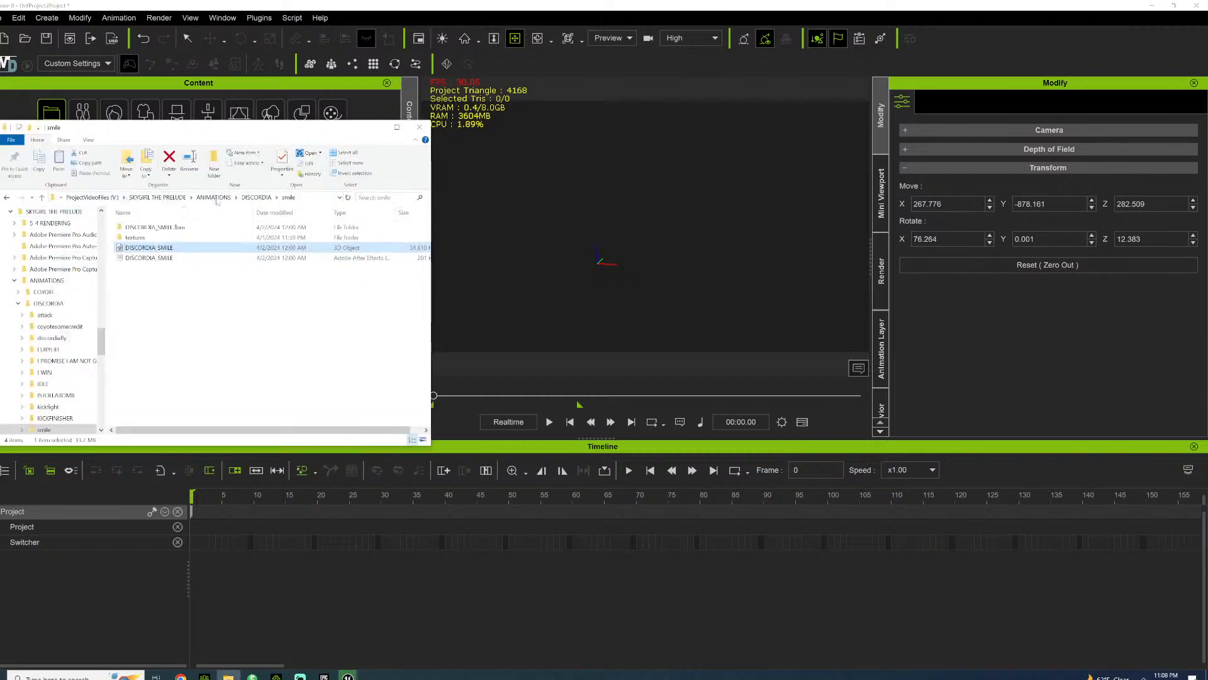
click(168, 200)
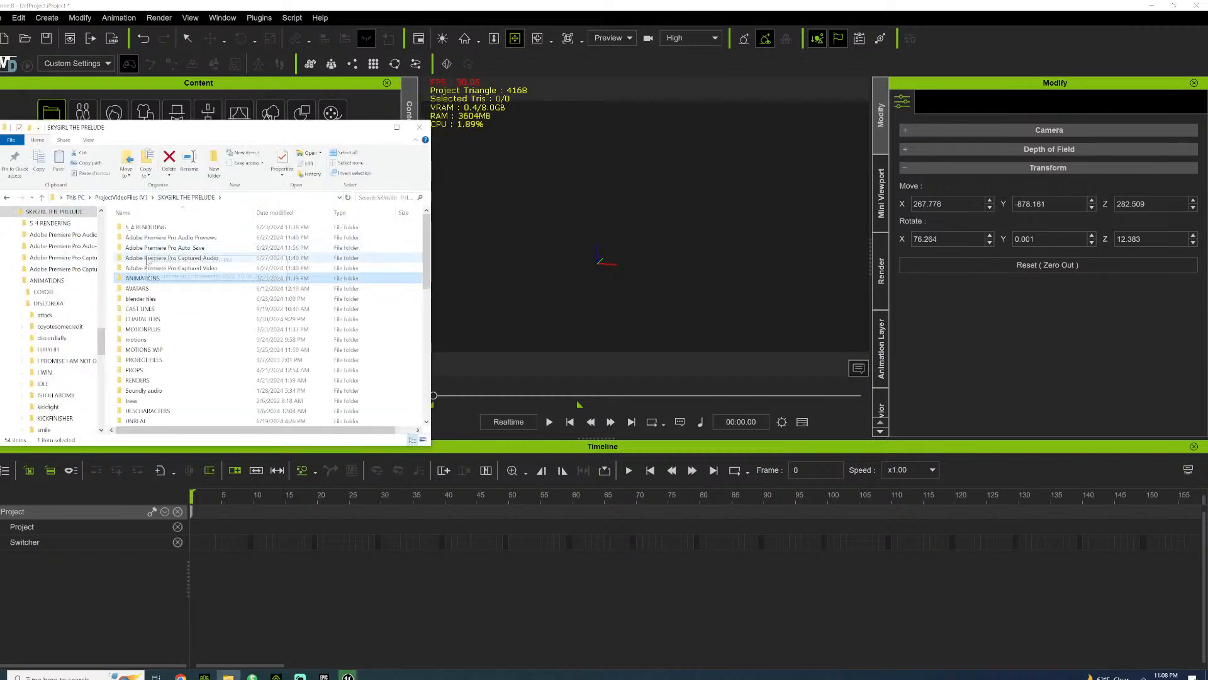
double_click(145, 319)
drag(151, 226, 604, 258)
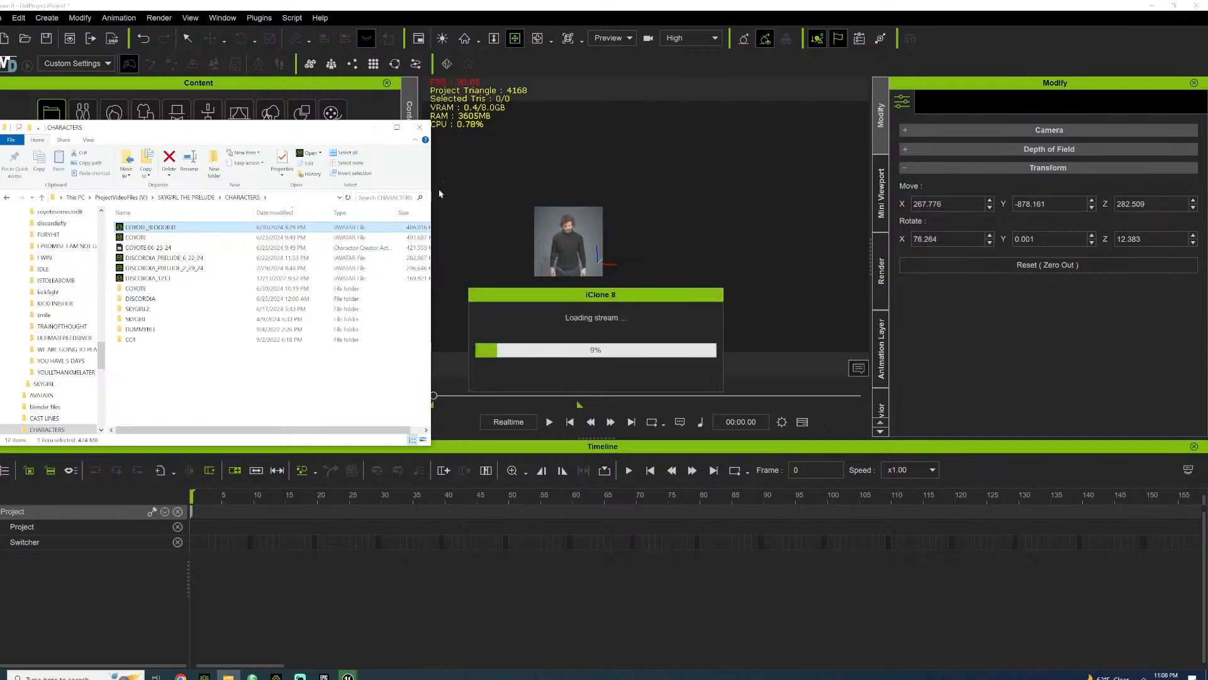
- Apply the COYOTE_DEFEAT motion from the MOTIONPLUS COYOTE folder to the COYOTE_BLOODIED character in iClone
click(197, 197)
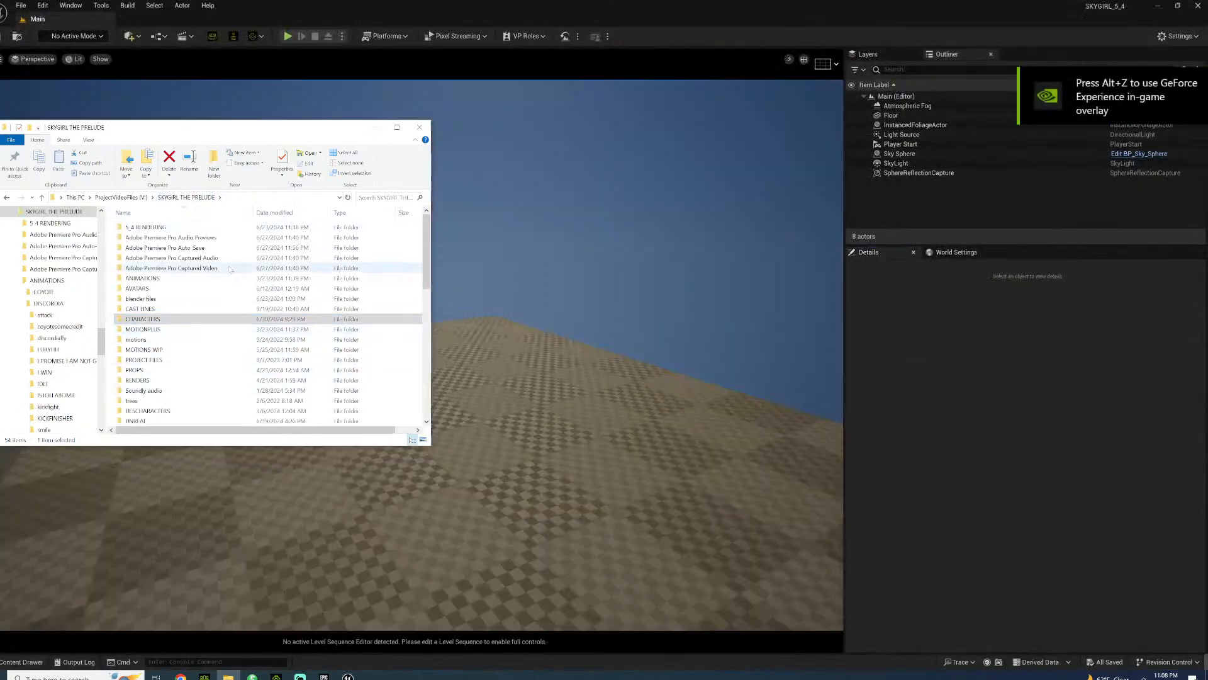
click(151, 329)
double_click(151, 330)
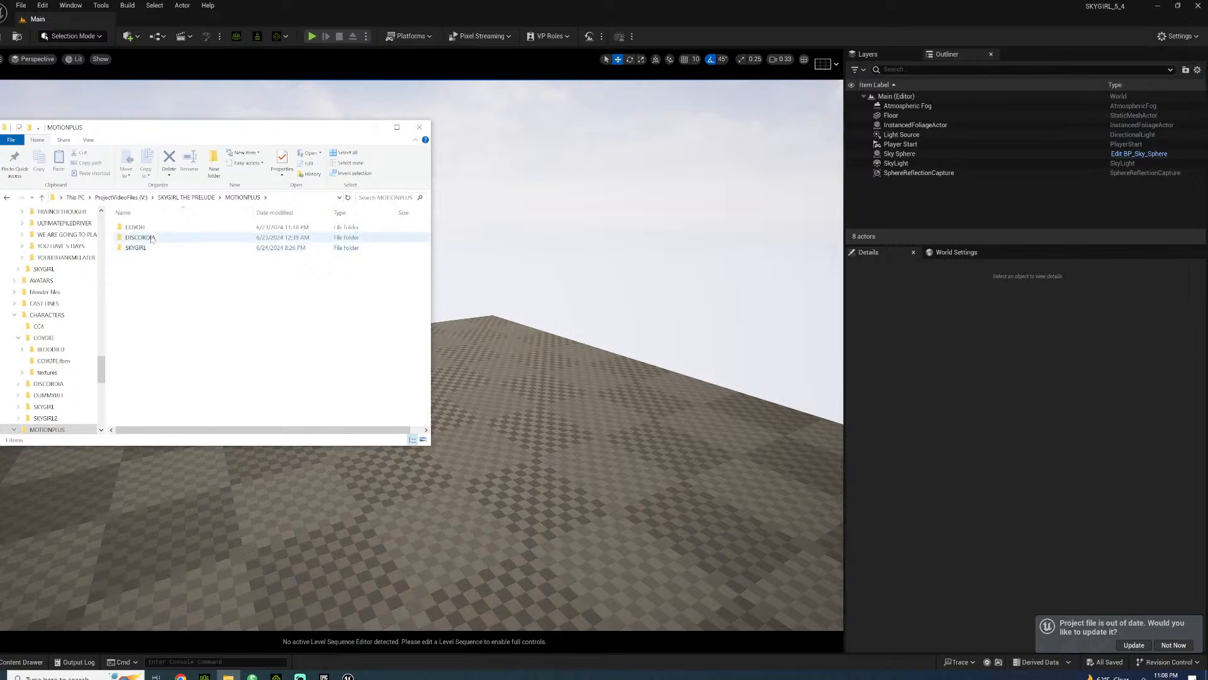
double_click(134, 226)
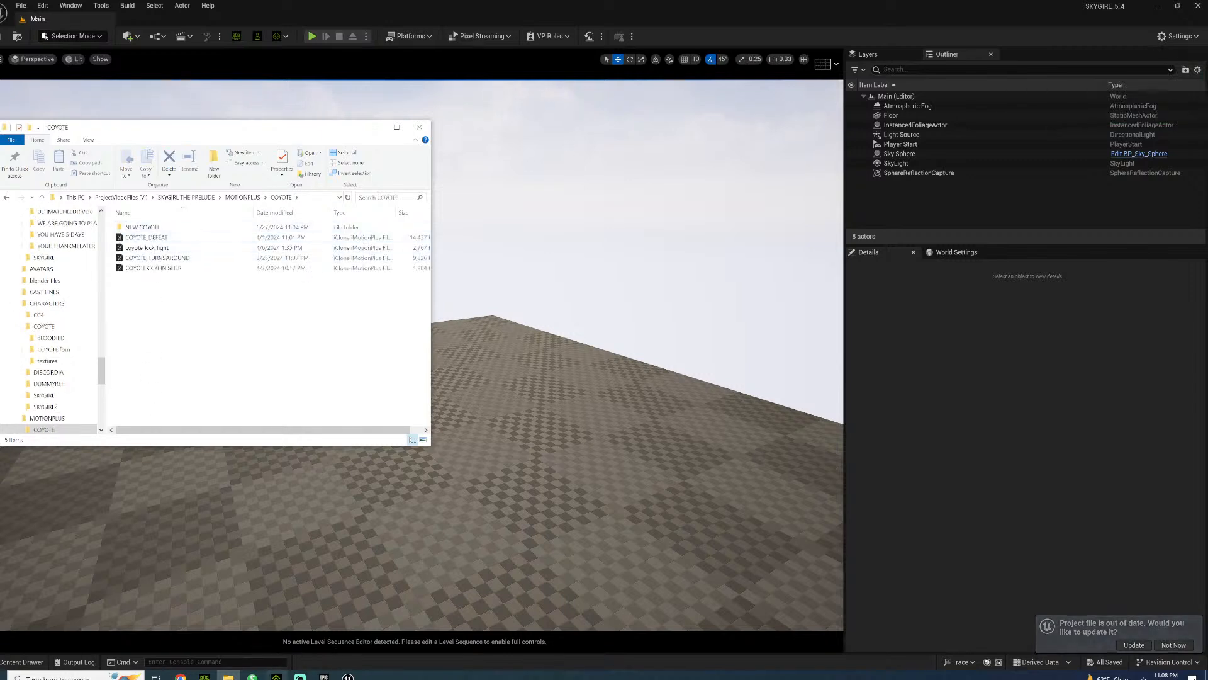
click(276, 676)
click(229, 676)
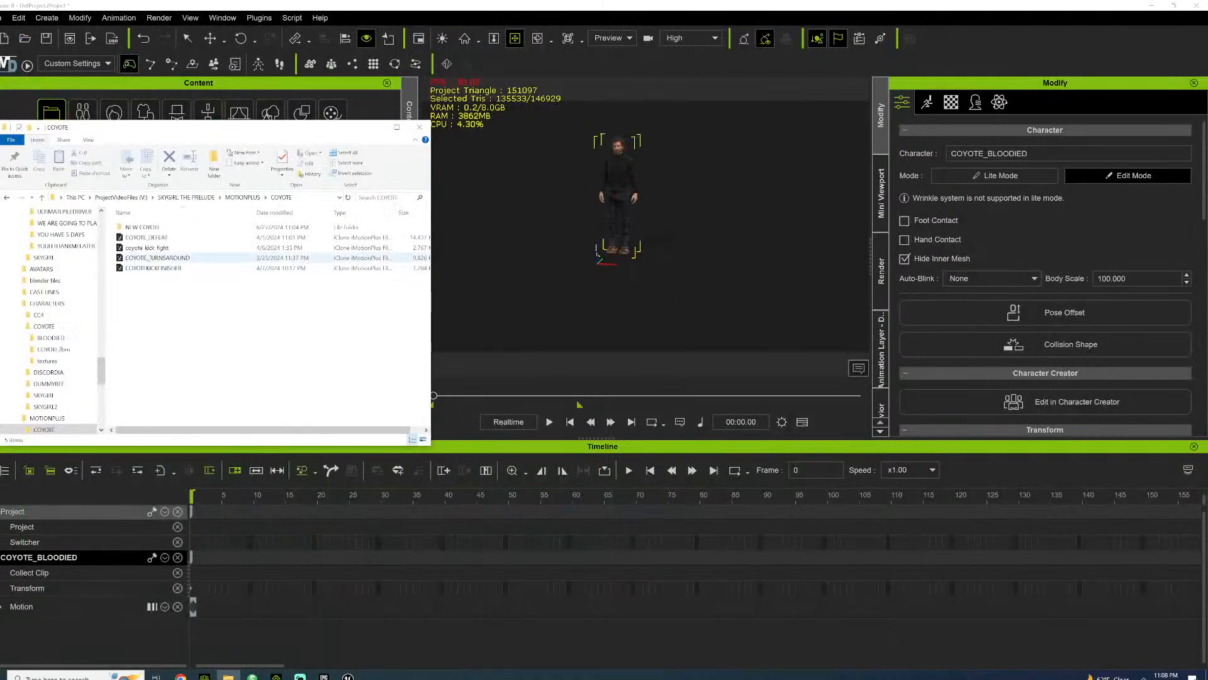
drag(146, 237, 625, 182)
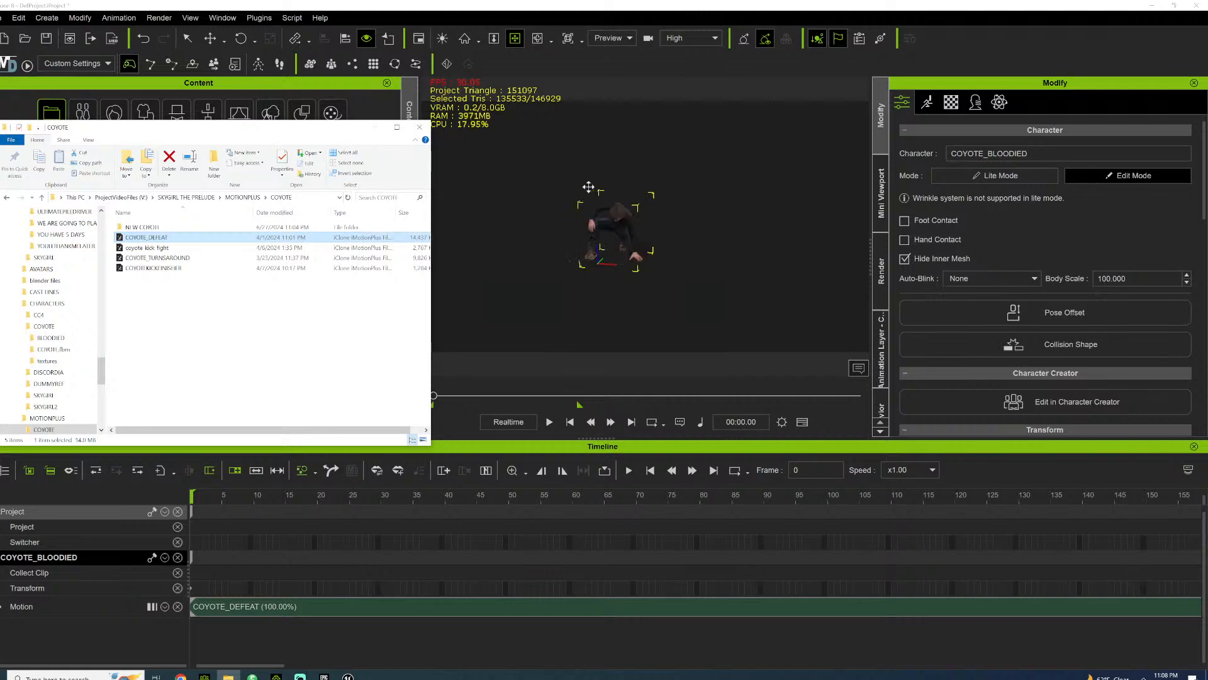
- Set the COYOTE_BLOODIED character's Move X and Y values to 0
click(484, 186)
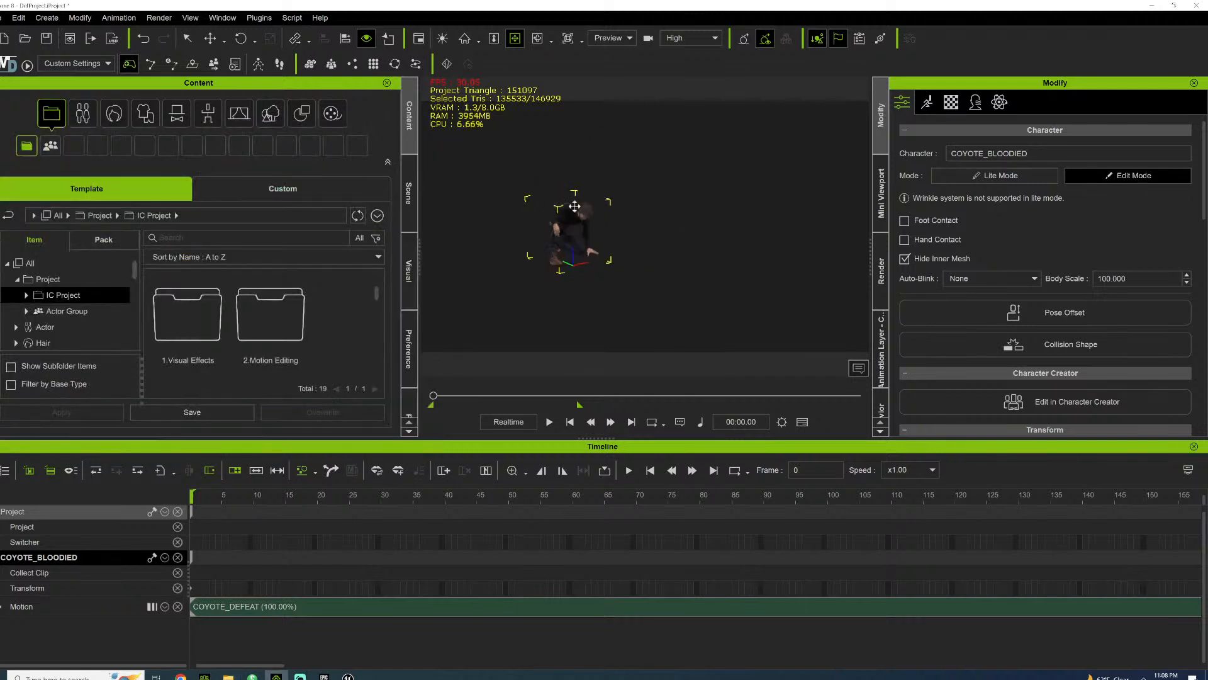
scroll(633, 238, up, 4)
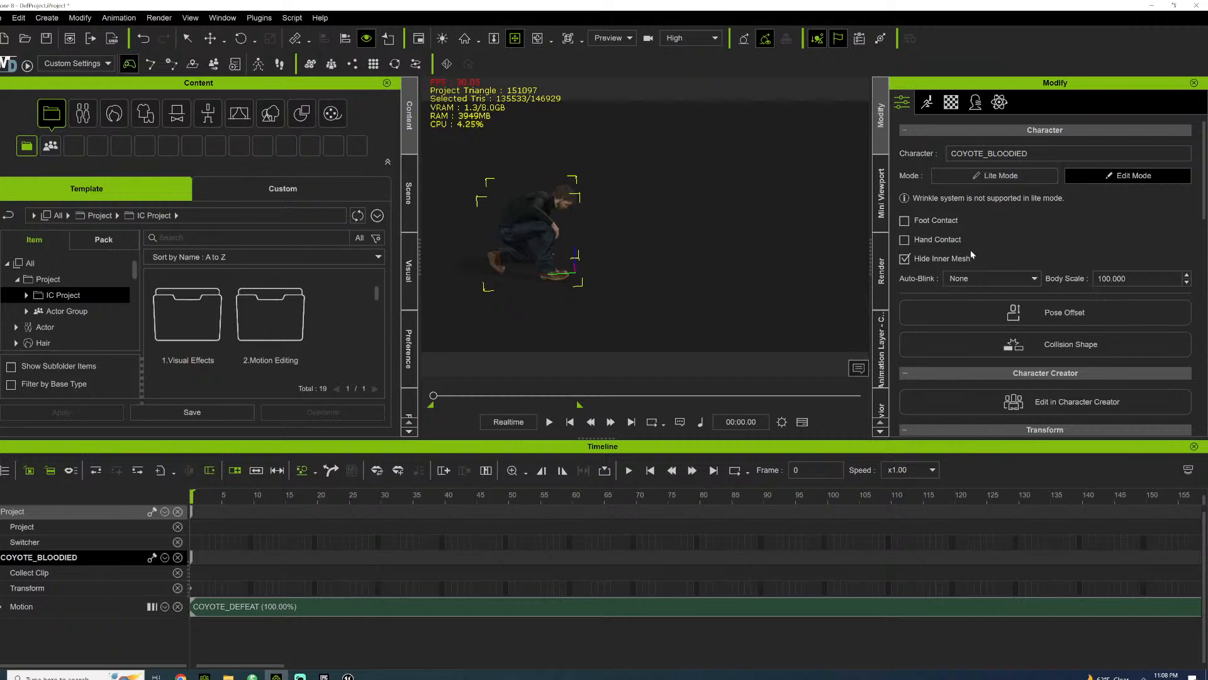
scroll(949, 276, down, 4)
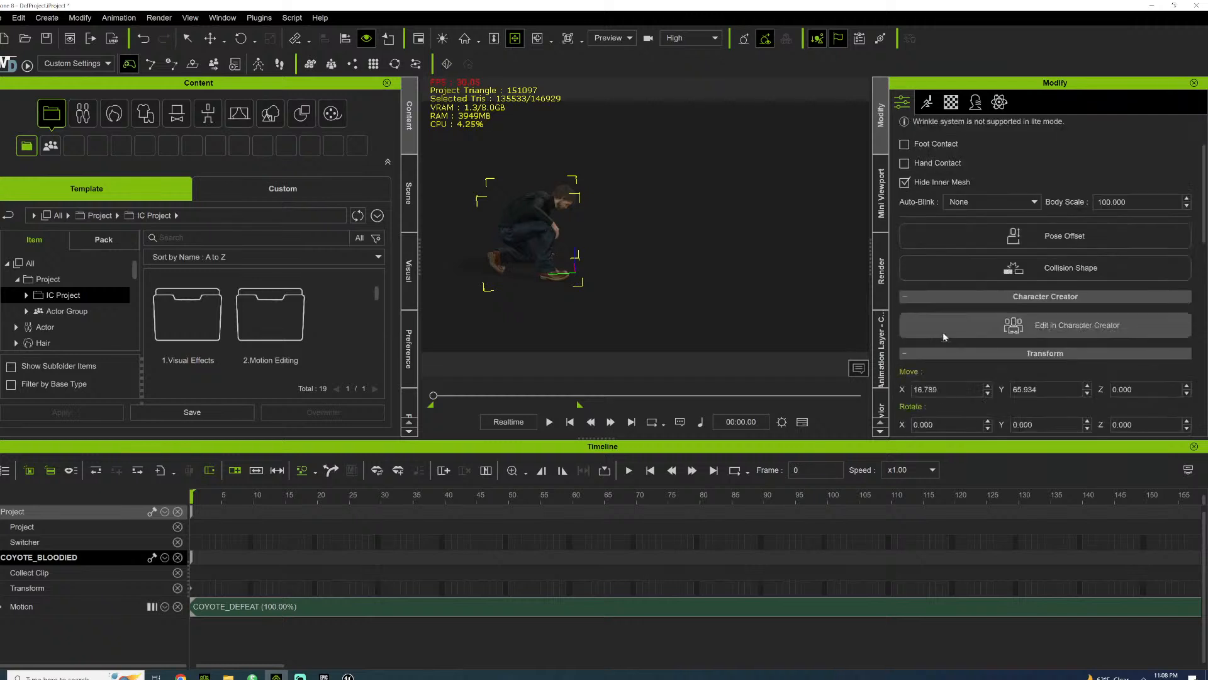
click(937, 313)
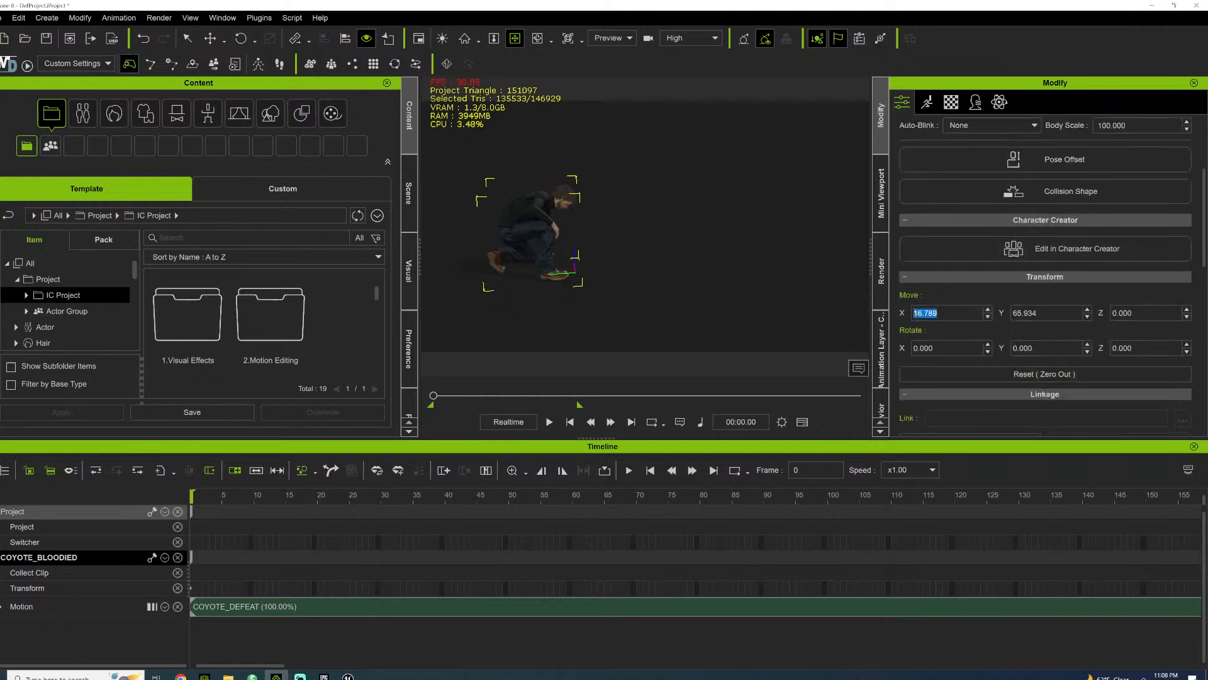
text(0)
key(Tab)
text(0)
key(Tab)
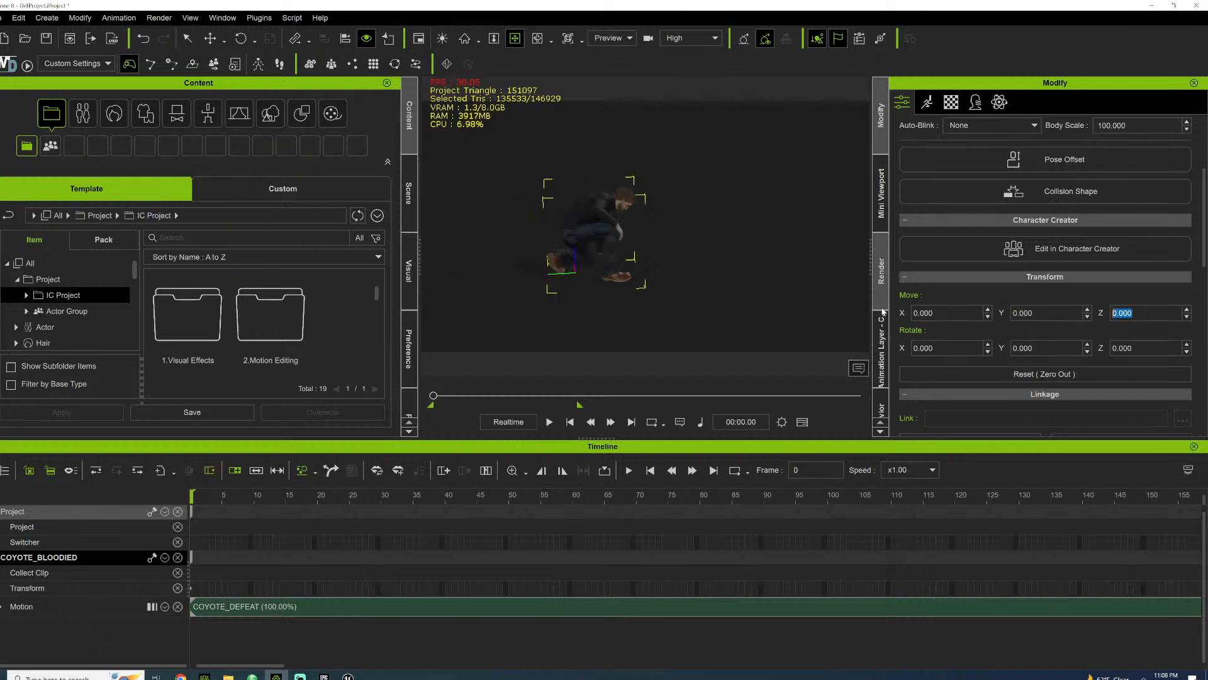
key(Tab)
- Examine the crouching character's bloodied face up close from several angles, and play back the defeat motion
scroll(602, 188, up, 3)
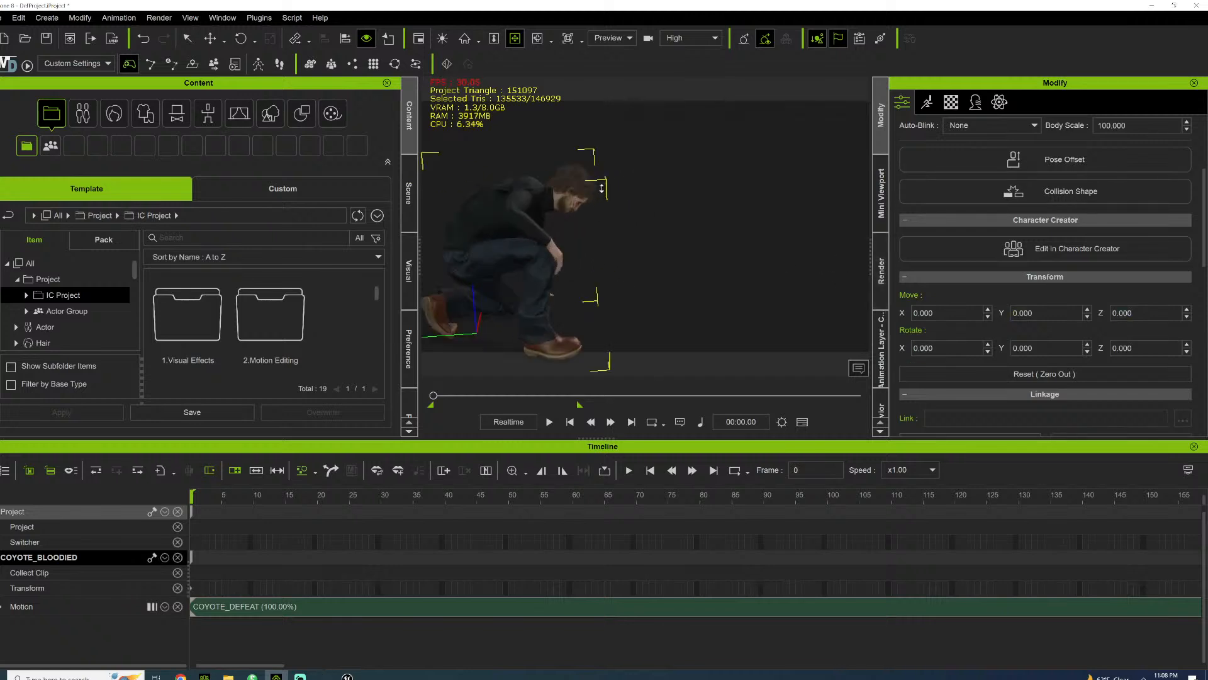
scroll(601, 188, up, 2)
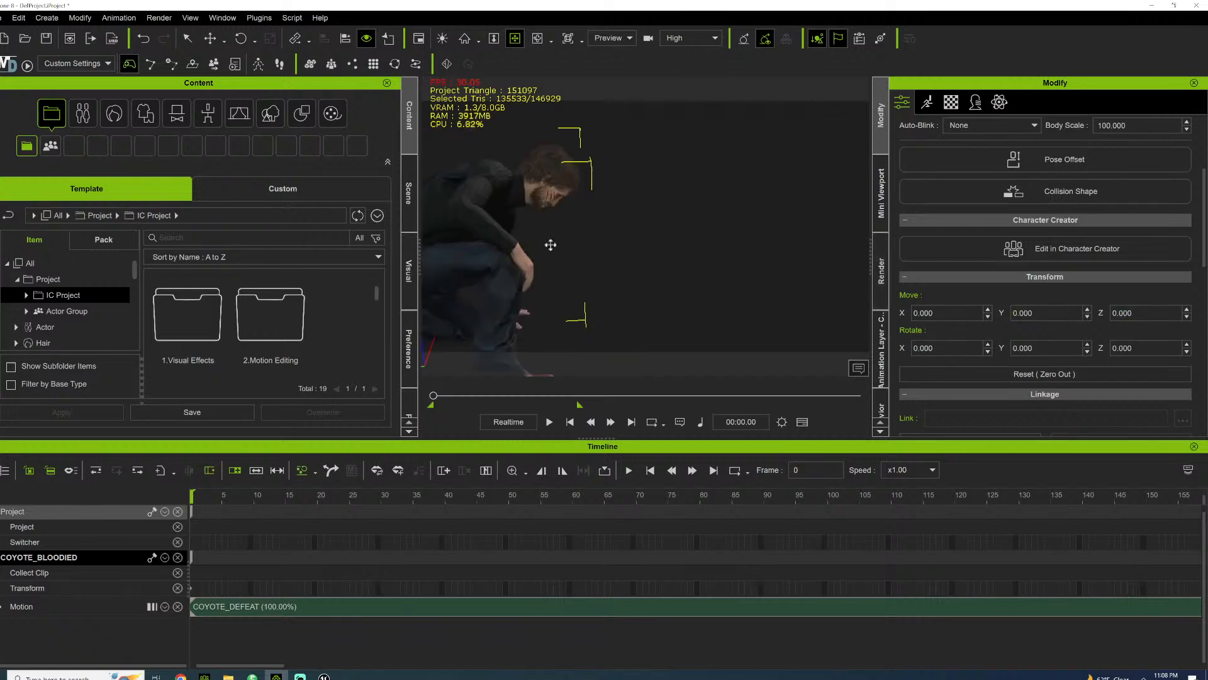
right_drag(579, 235, 591, 234)
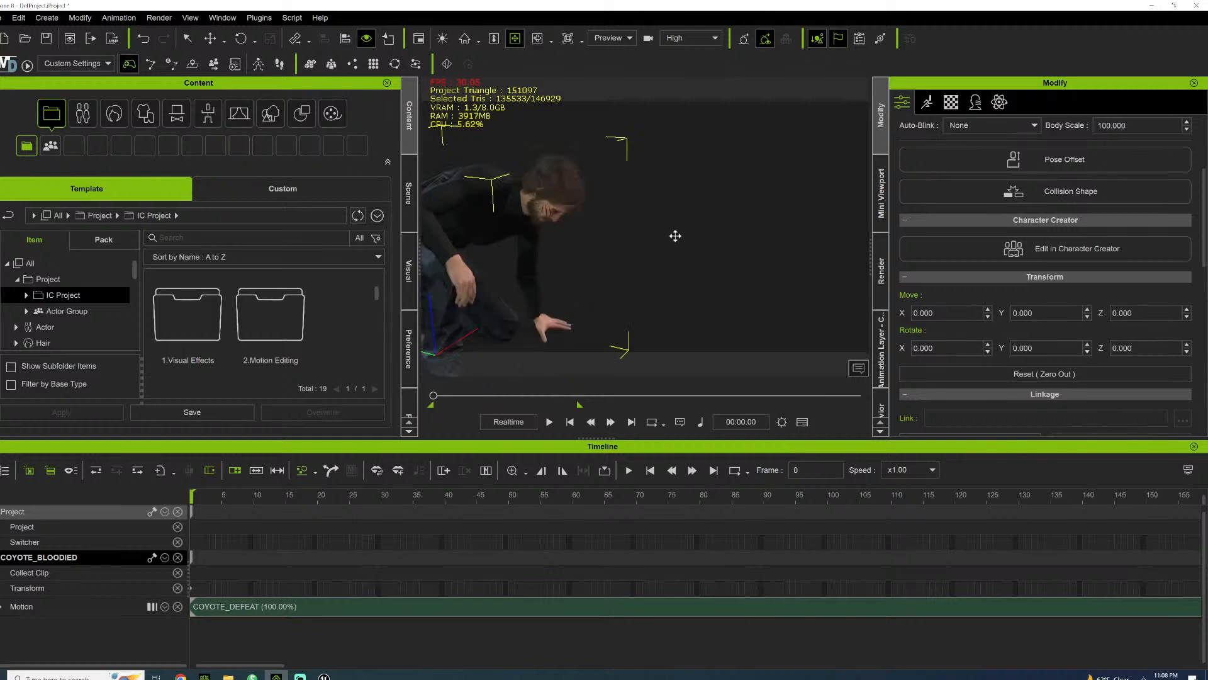
right_drag(678, 235, 617, 221)
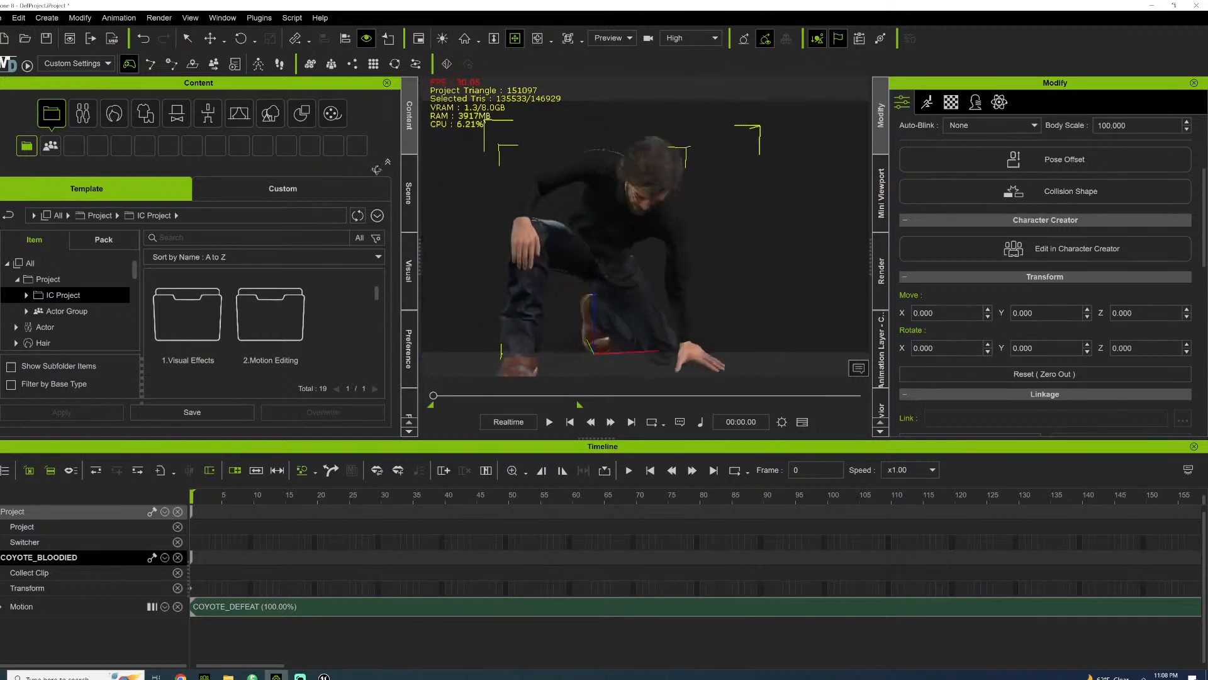
scroll(616, 219, up, 4)
drag(607, 217, 526, 240)
right_drag(527, 240, 788, 242)
drag(738, 238, 675, 256)
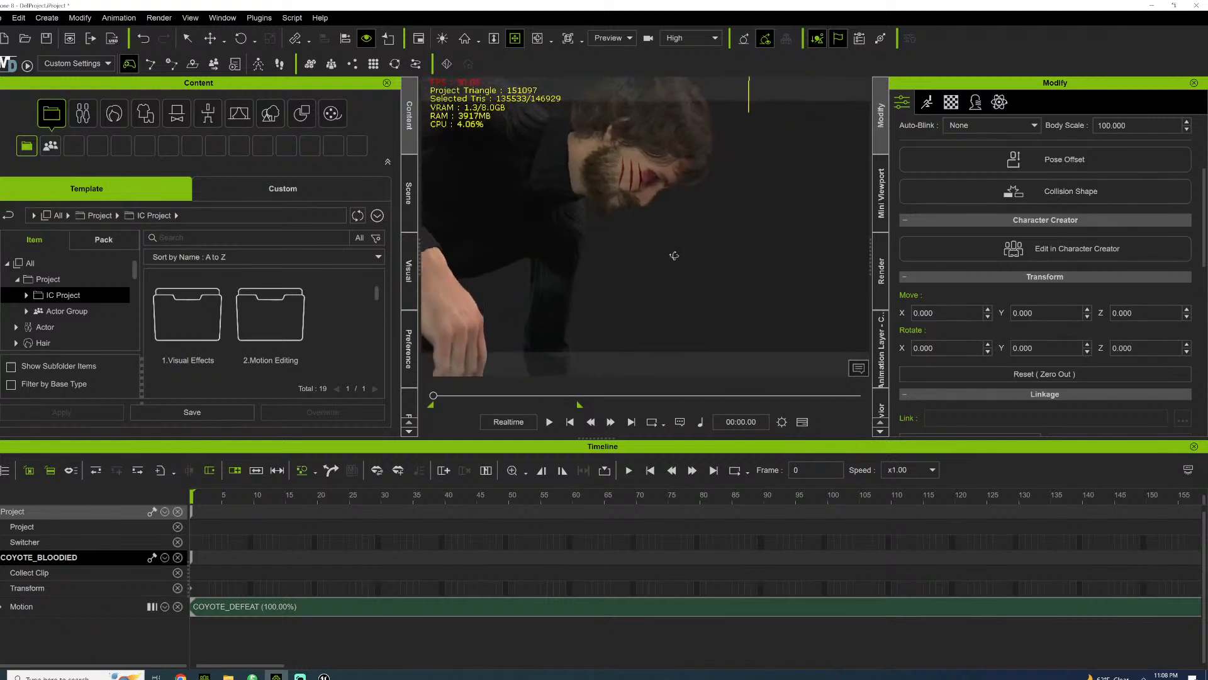
scroll(675, 256, down, 1)
key(space)
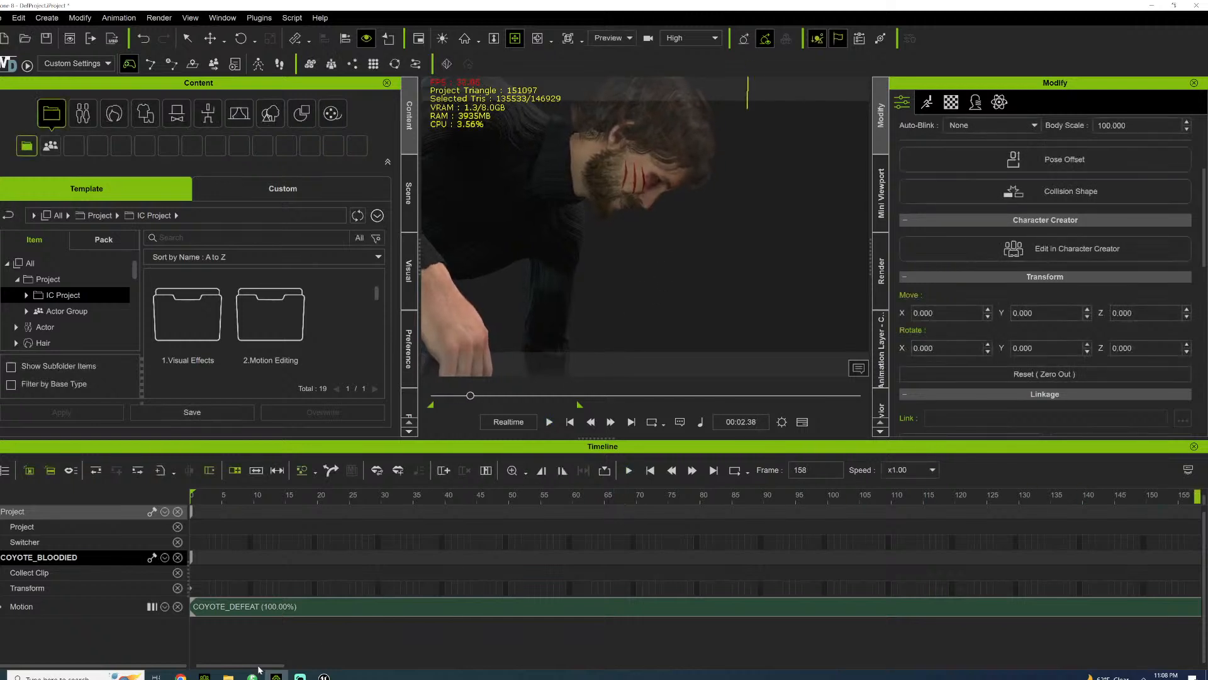
- Go to the end of the COYOTE_DEFEAT clip at frame 1624 and set it as the project's end frame
drag(261, 665, 1124, 650)
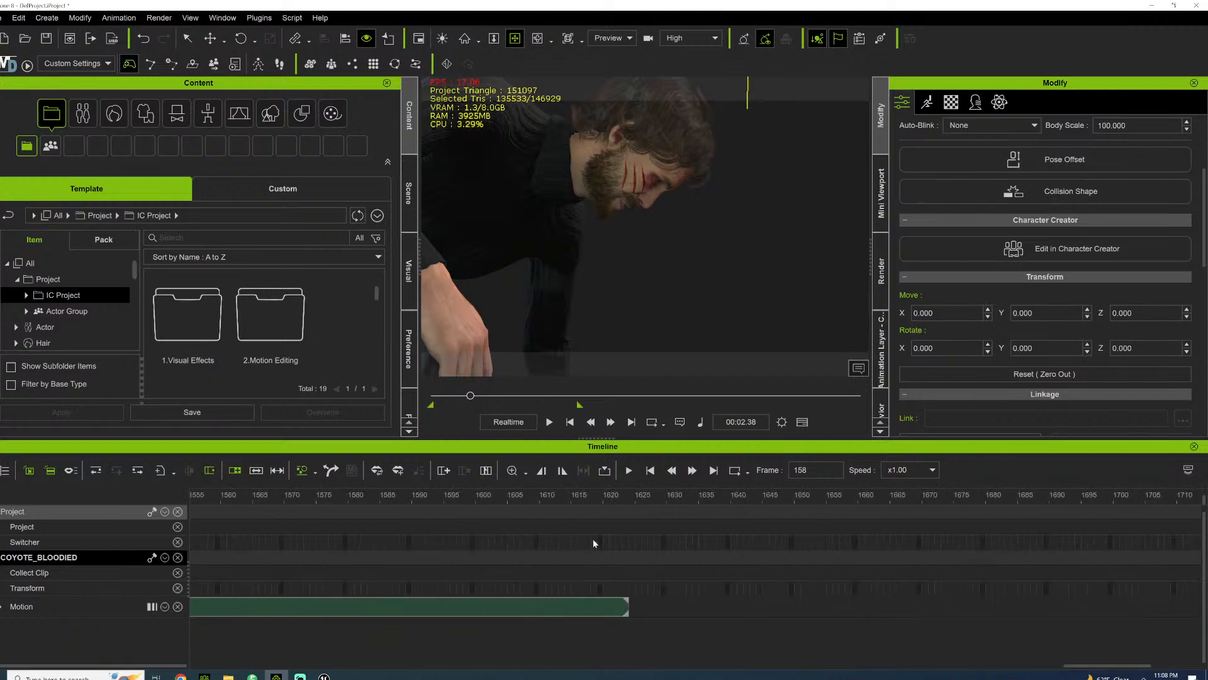
click(630, 498)
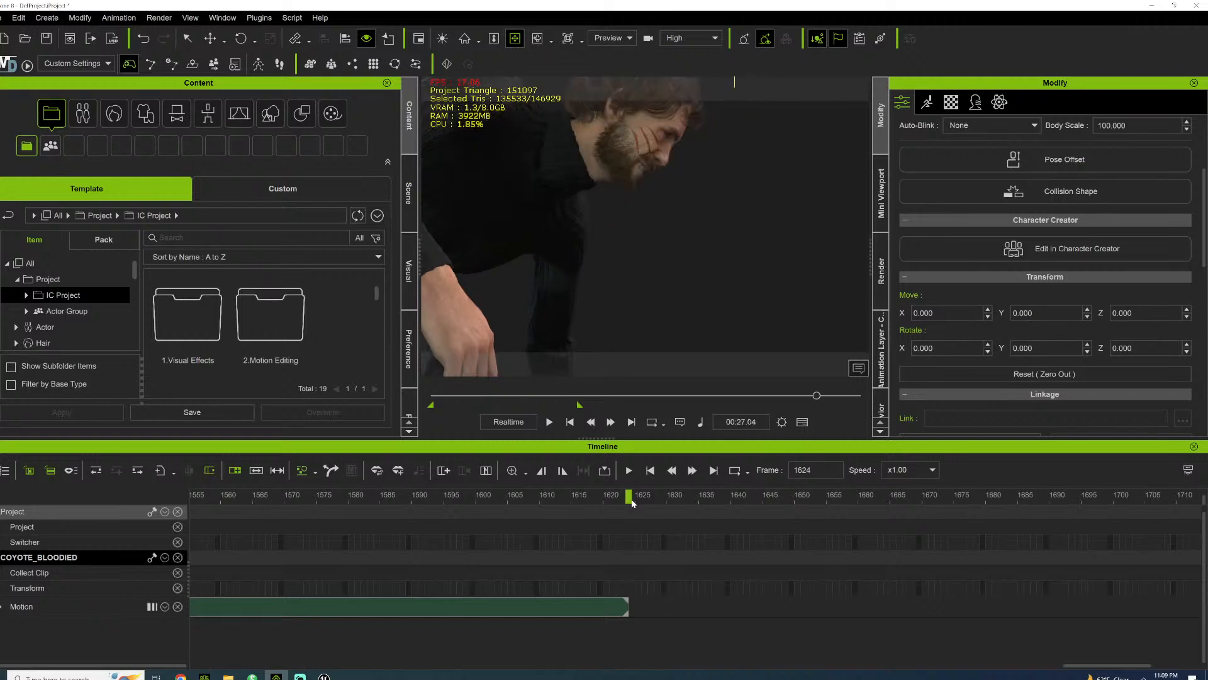
click(563, 471)
- Start an FBX export of the character with the Unreal preset, 60 FPS and the Range option
click(3, 17)
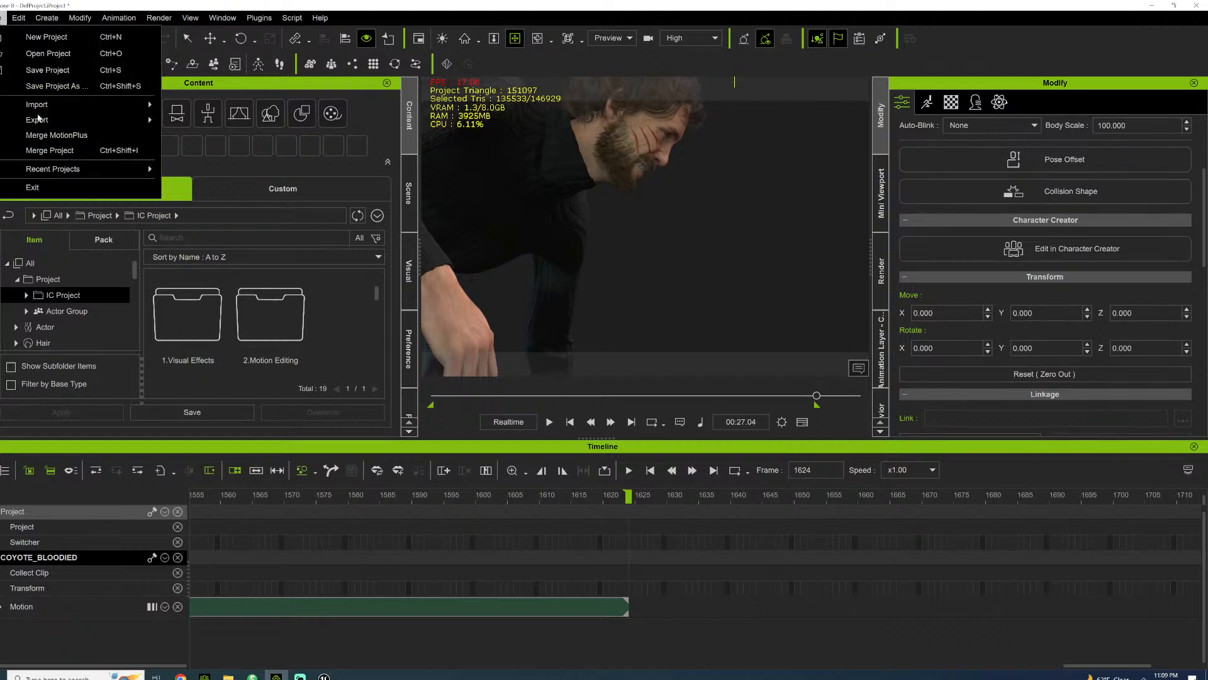
mouse_move(94, 120)
click(207, 136)
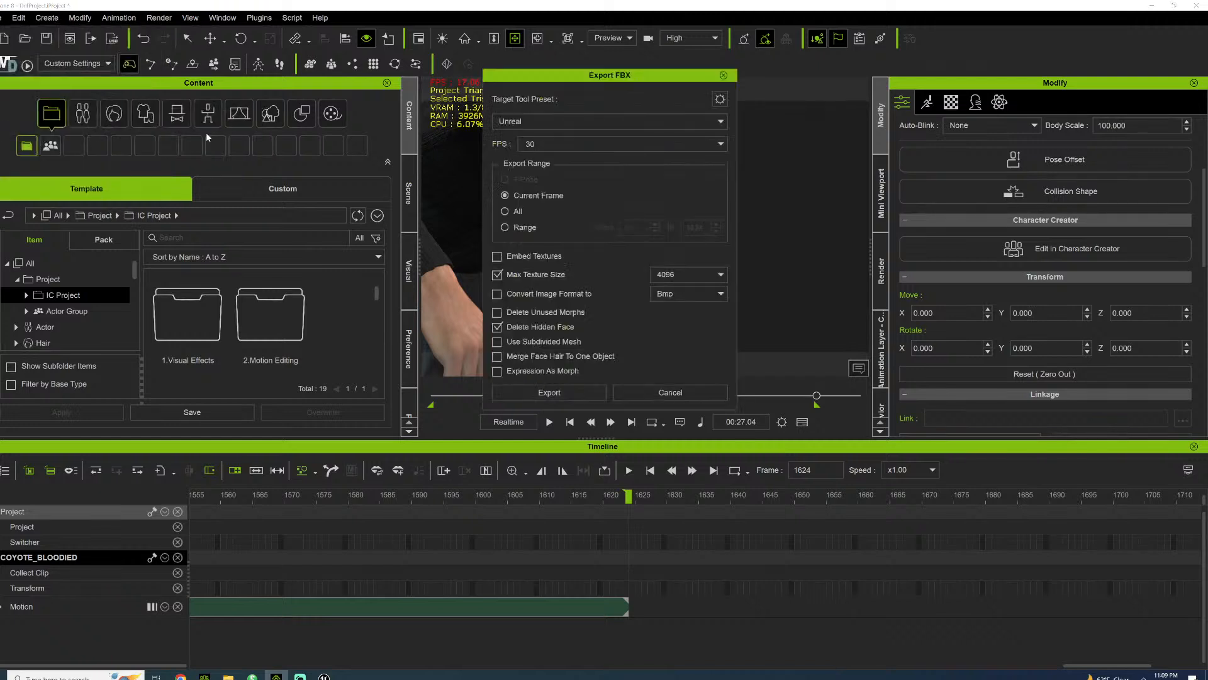
click(724, 144)
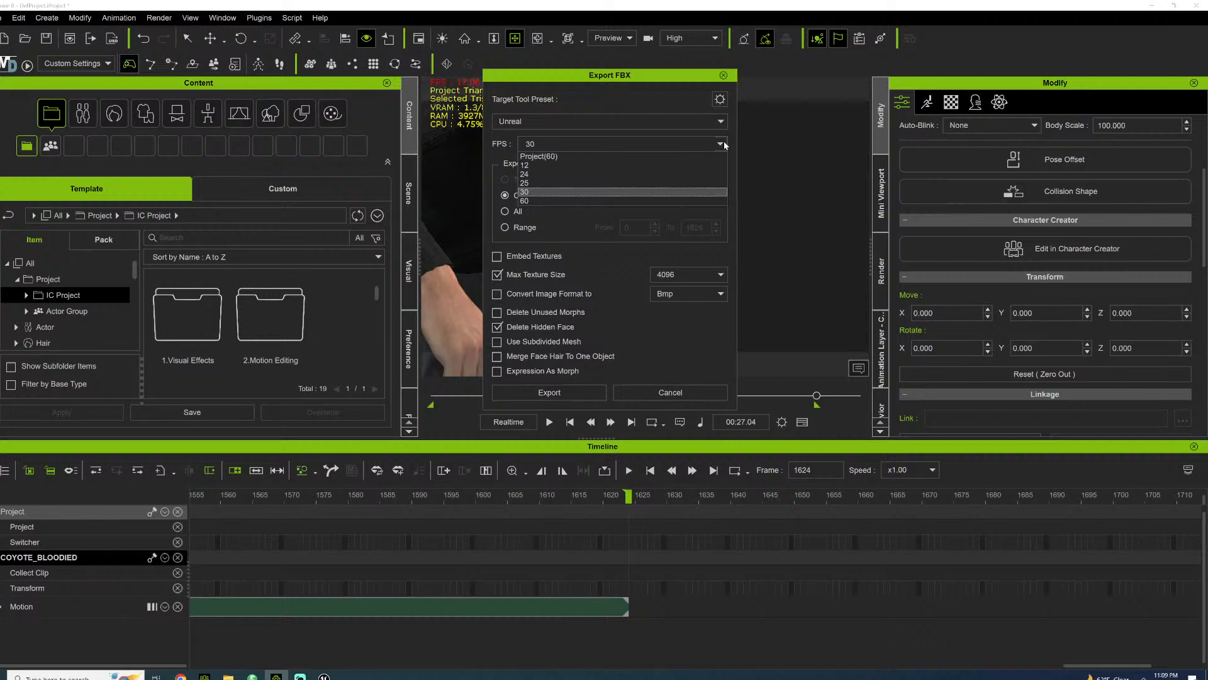
click(610, 201)
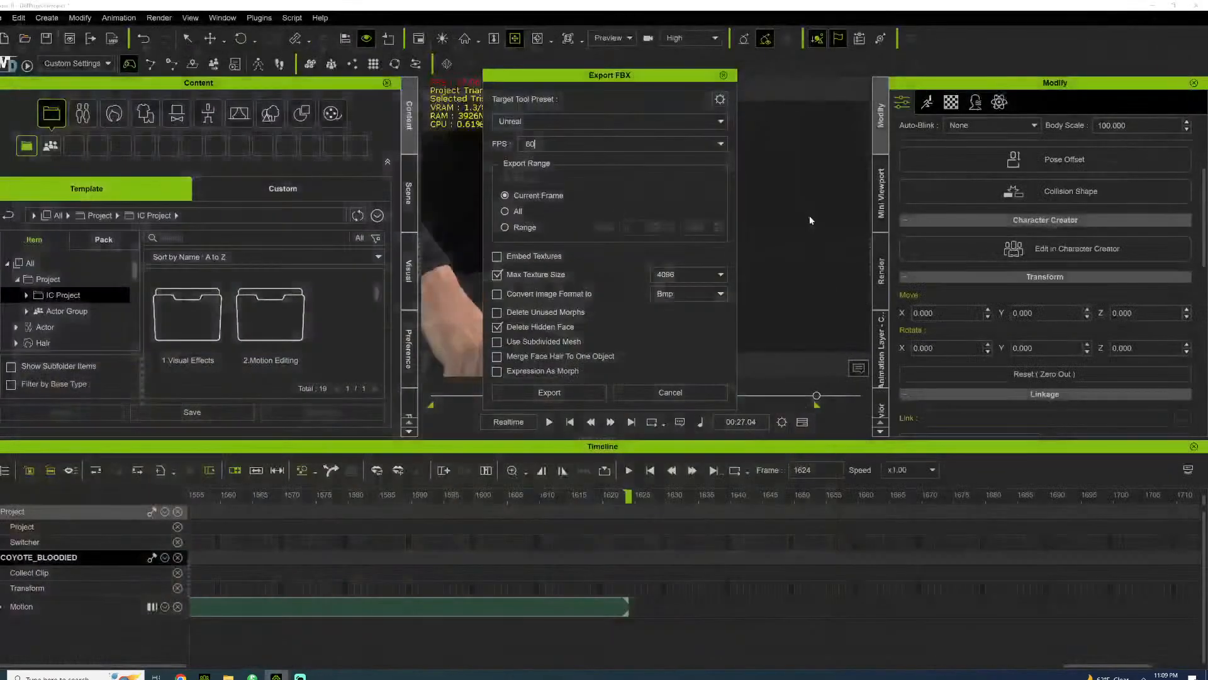
click(505, 227)
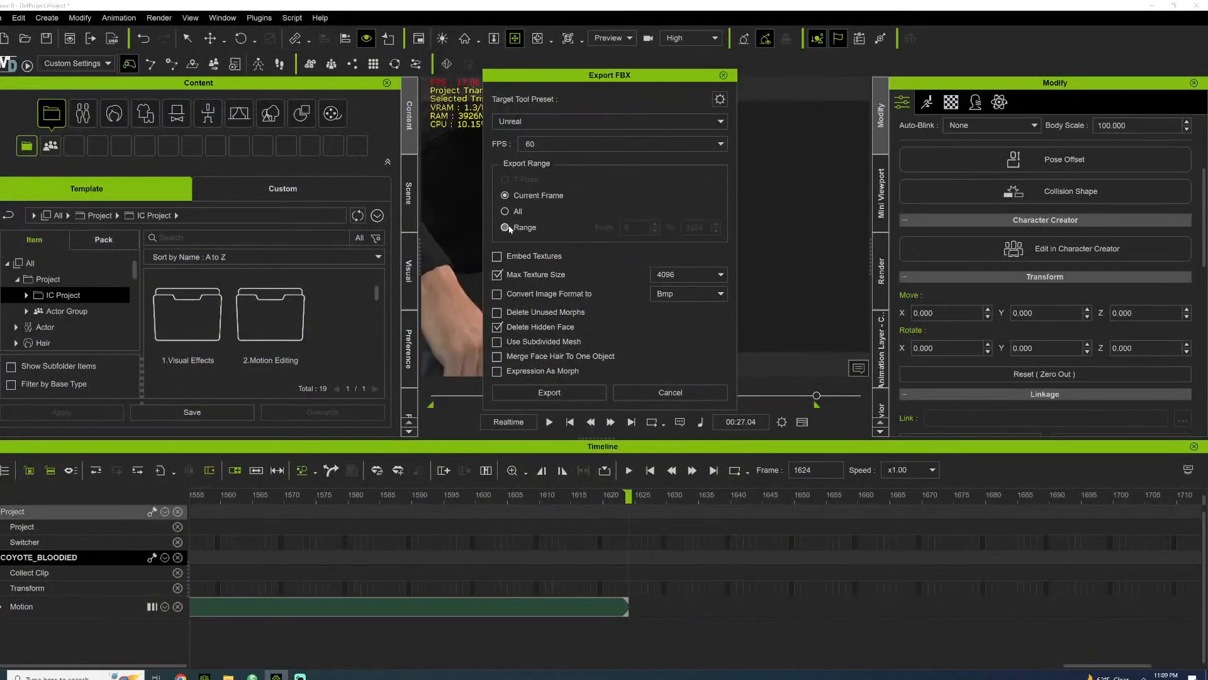
- Proceed with the FBX export and browse to the NEWCOYOTE folder under ANIMATIONS > COYOTE as the save location
click(550, 392)
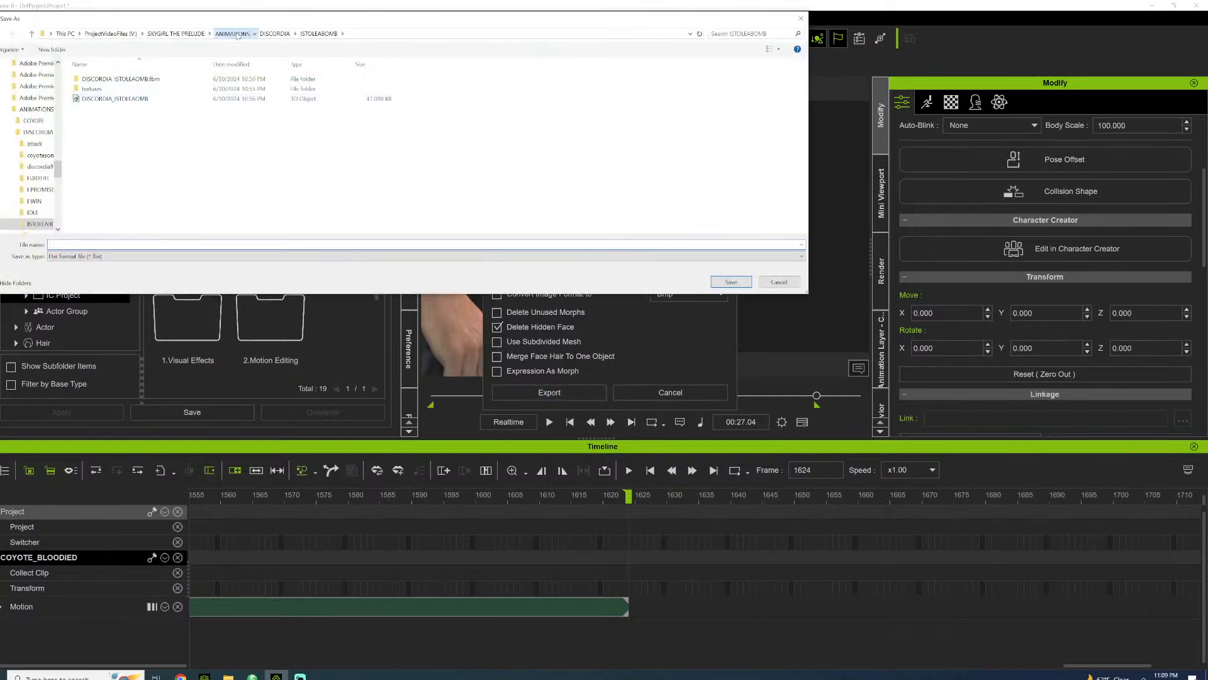
click(232, 33)
double_click(93, 78)
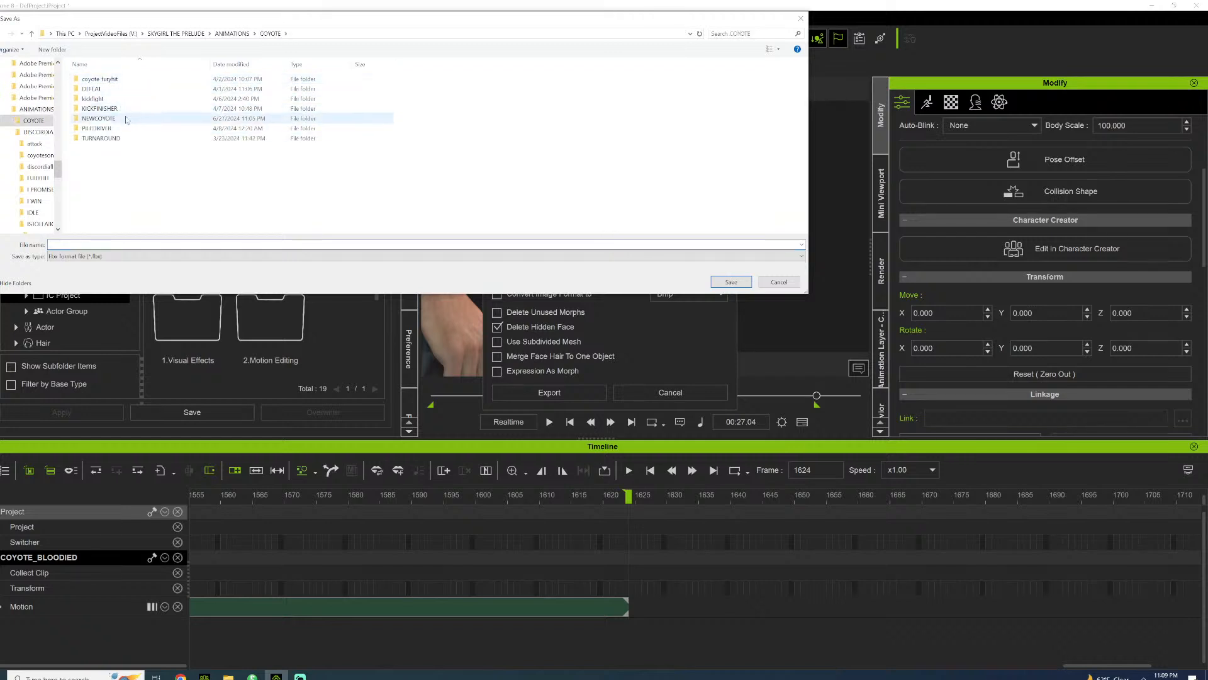
double_click(104, 118)
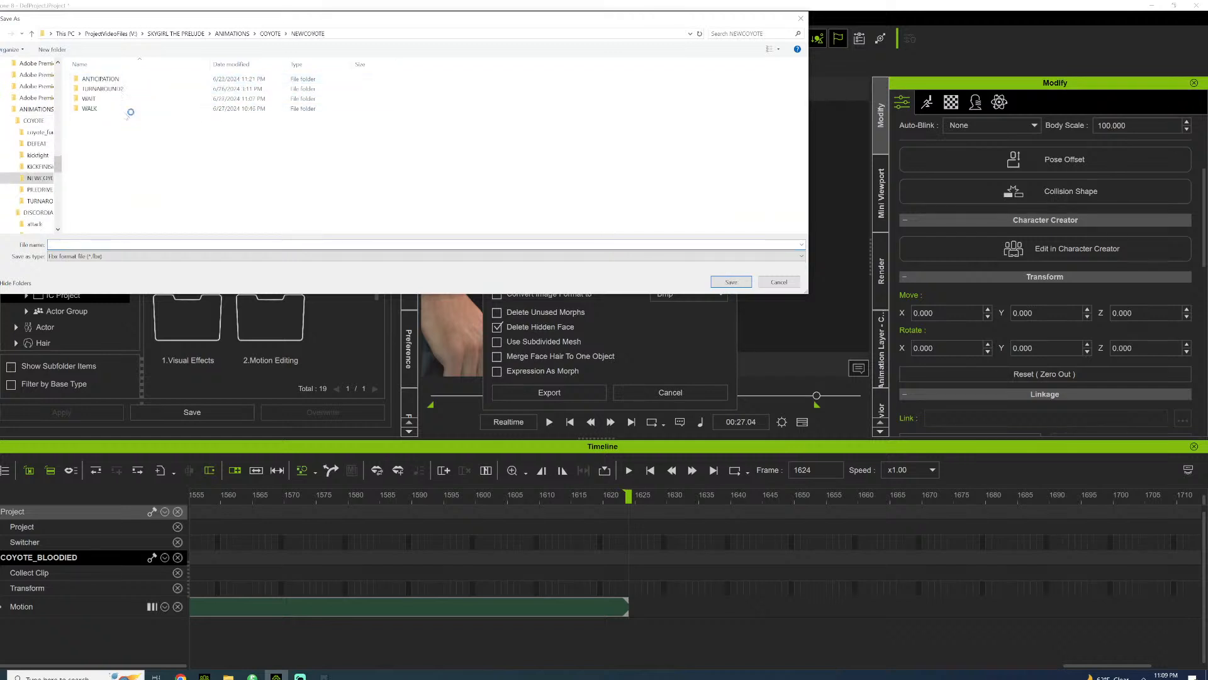
- Create a new folder named DEFEAT inside the NEWCOYOTE folder
click(66, 50)
text(DEAT)
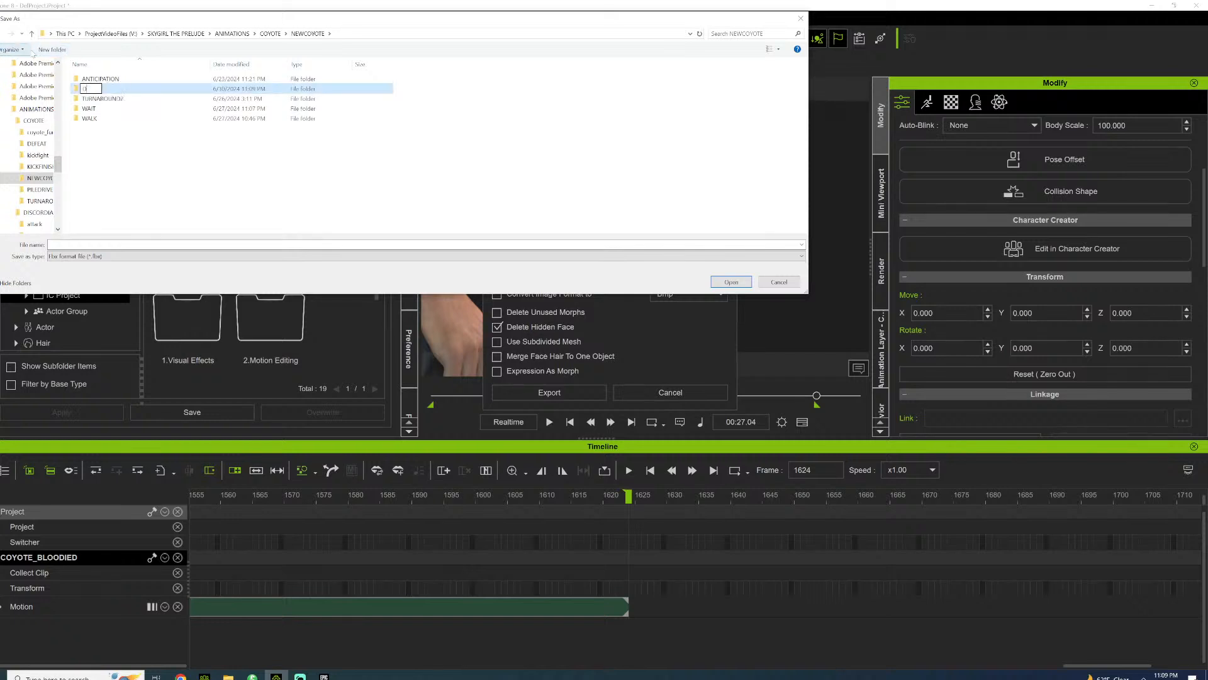
key(BackSpace)
key(BackSpace)
text(FEAR)
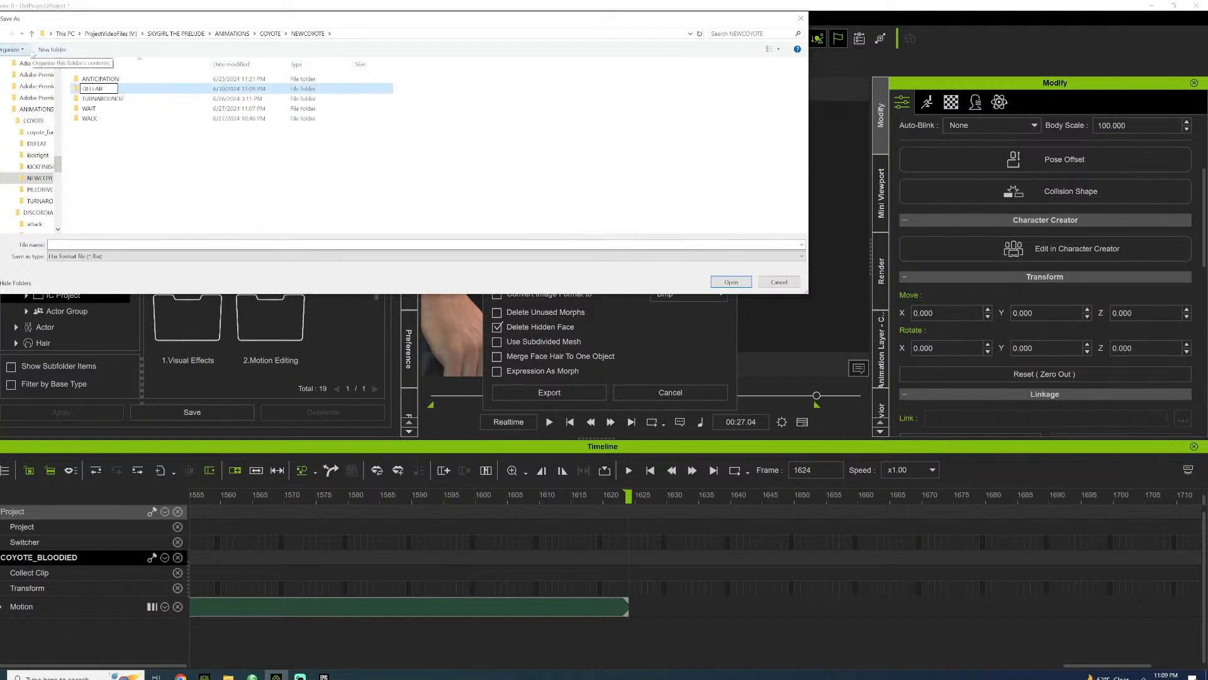
key(Return)
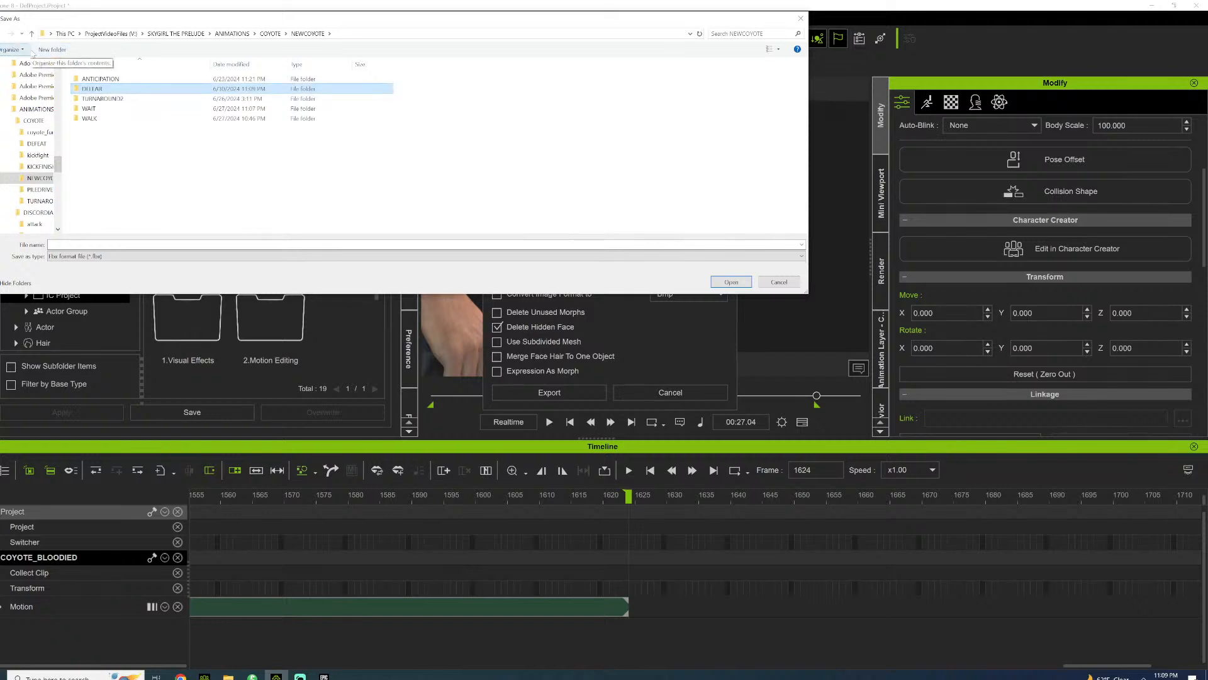
click(100, 90)
click(102, 89)
text(T)
key(Return)
- Save the FBX export in the DEFEAT folder under the file name COYOTE DEFEAT
key(Return)
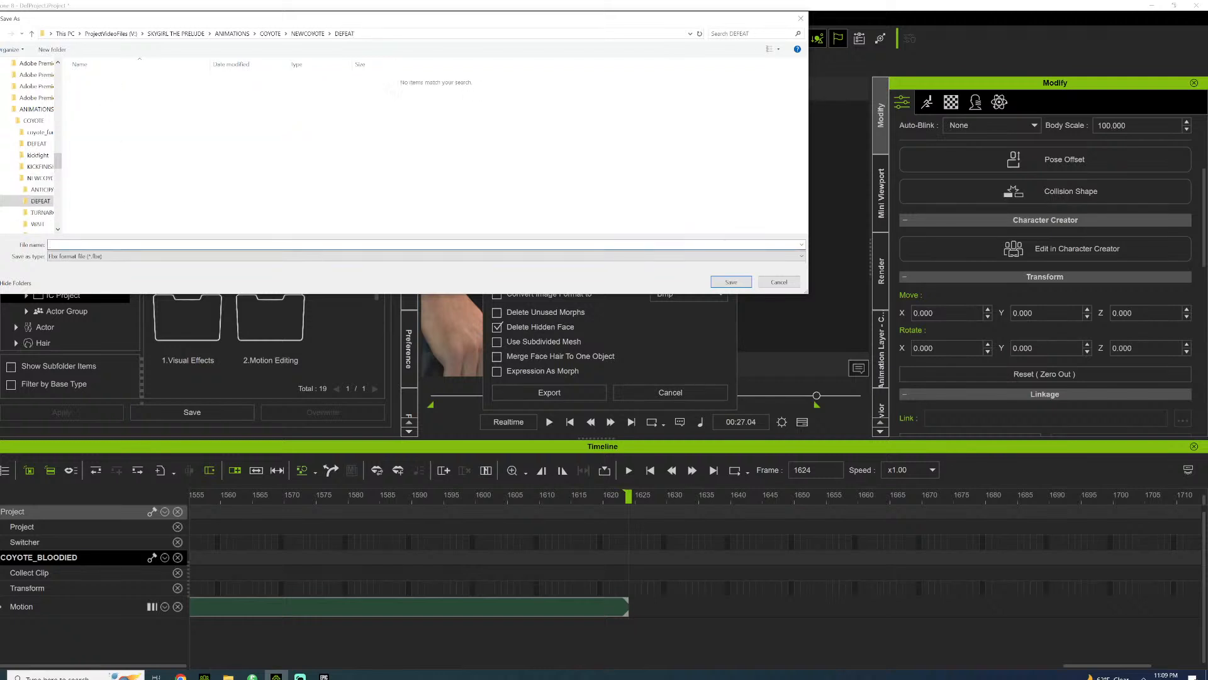
text(COYOTE DEFEAT)
key(Return)
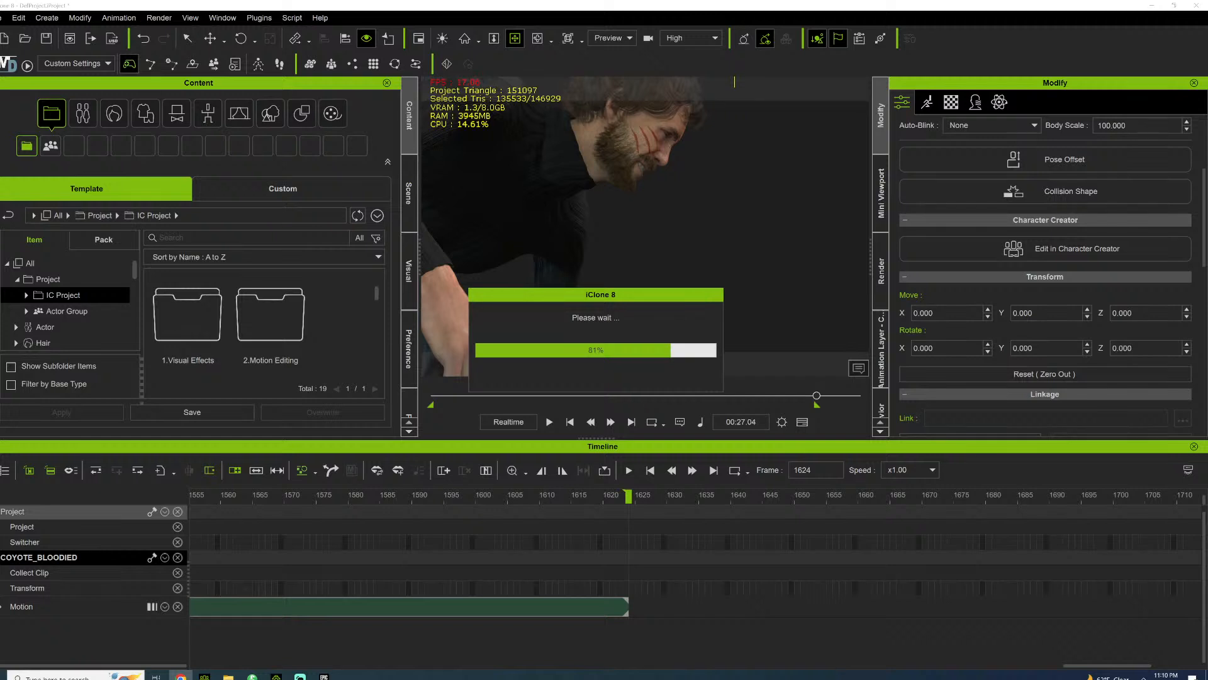
- Switch to the Epic Games Launcher, open the SKYGIRL_5_4 project from the Unreal Engine library and minimize the launcher
click(333, 676)
click(399, 95)
scroll(689, 449, down, 2)
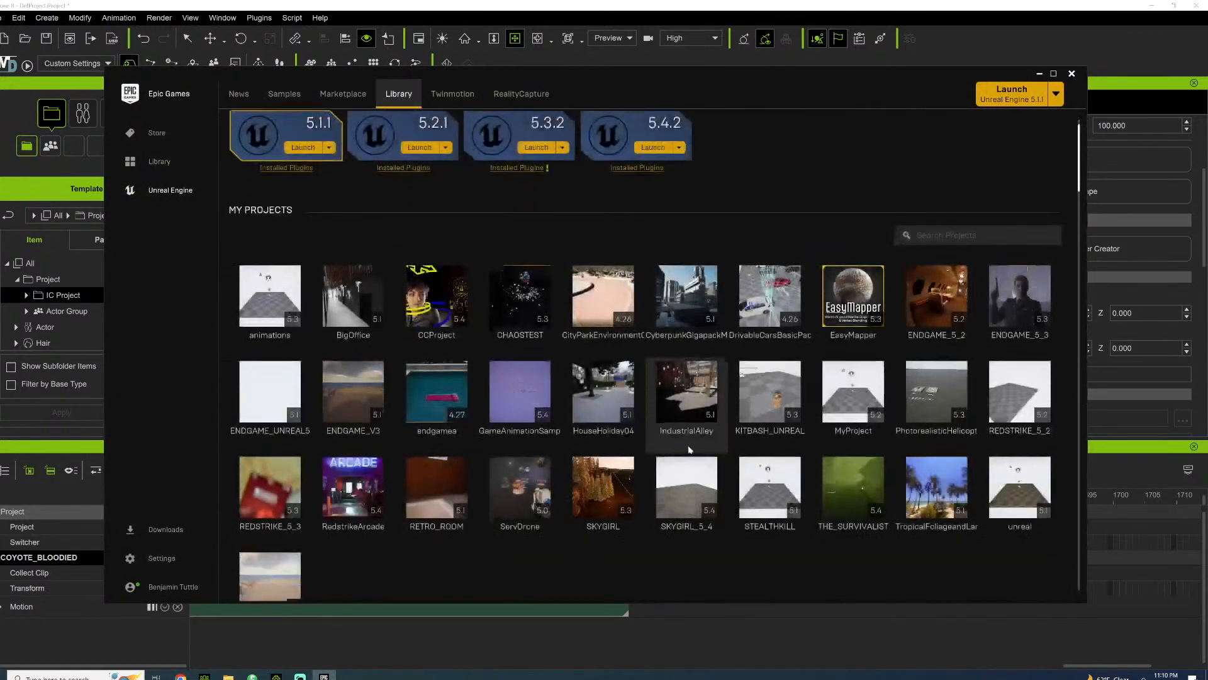
scroll(689, 449, down, 3)
double_click(697, 357)
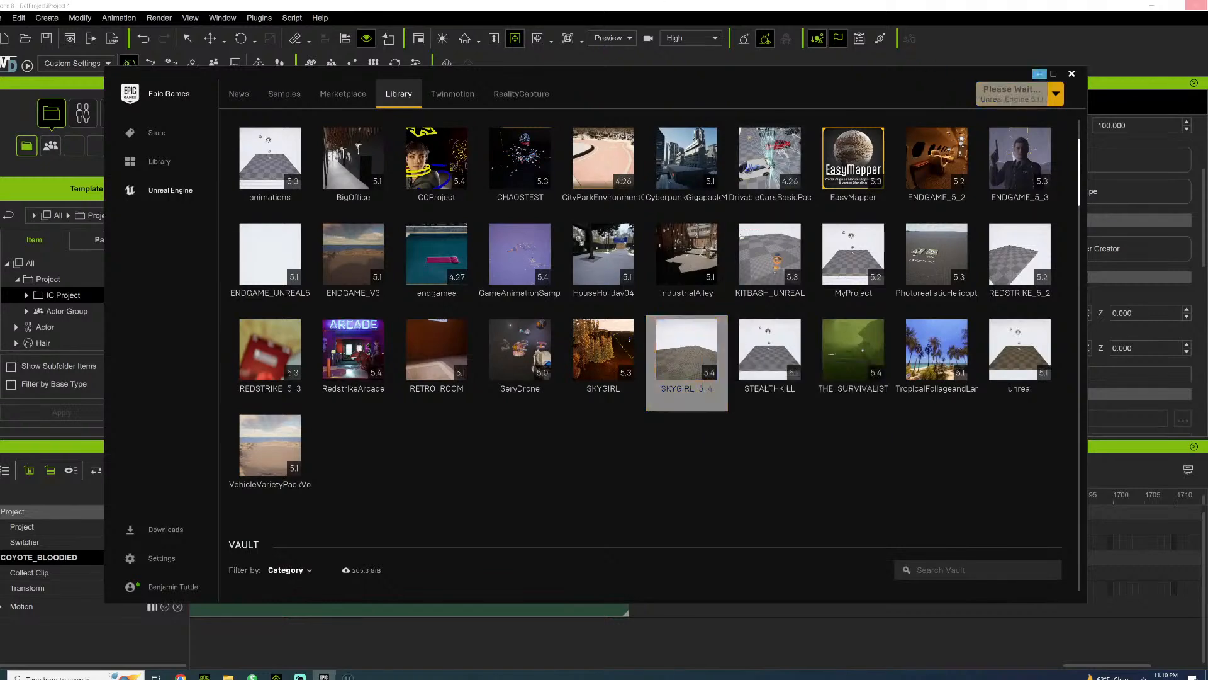
click(1039, 74)
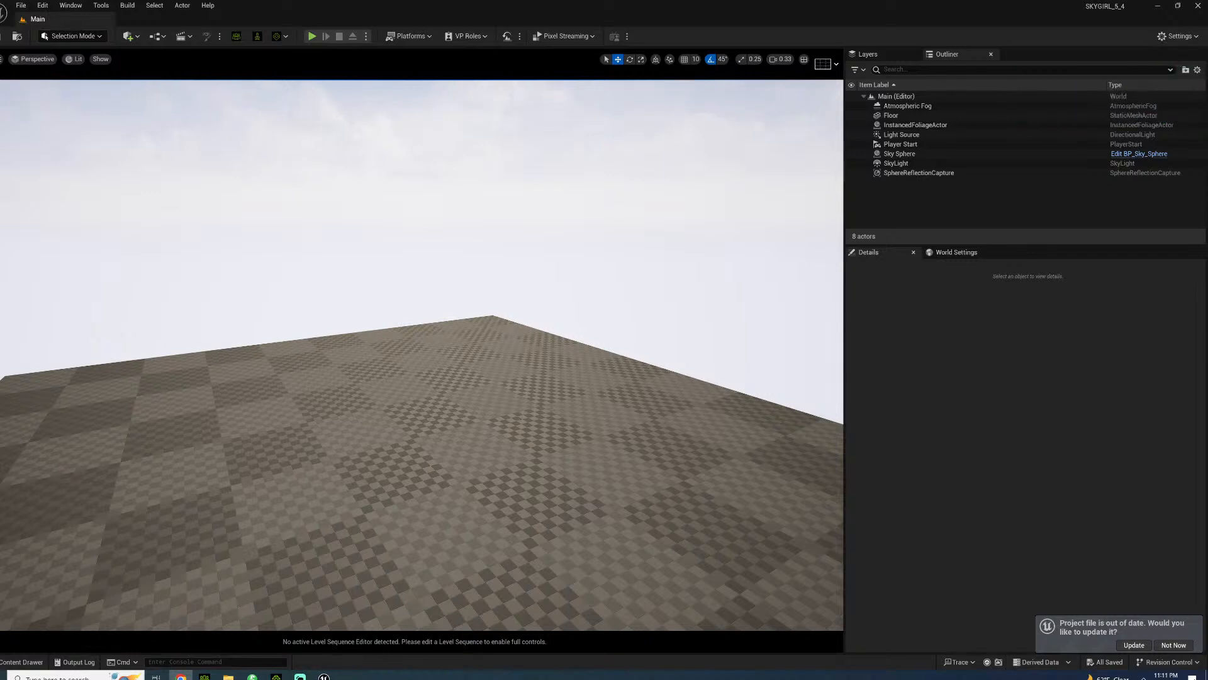
- Open the project settings and search all settings for MORPH
click(42, 5)
click(57, 156)
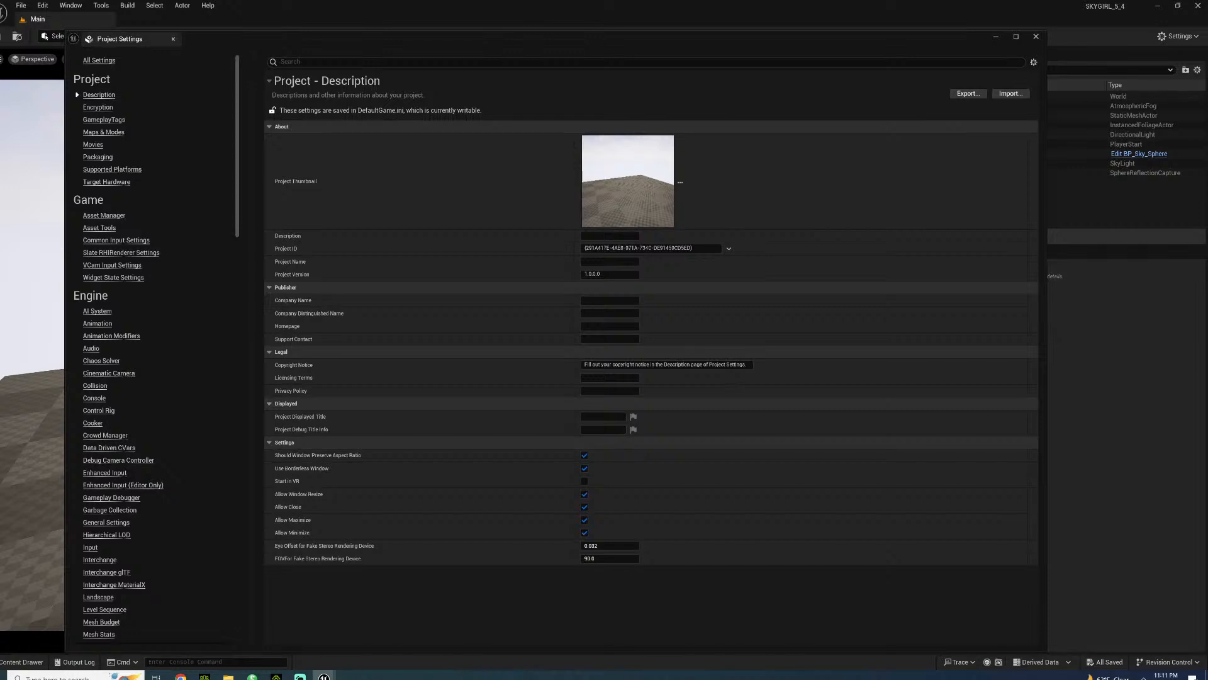
click(110, 62)
click(333, 61)
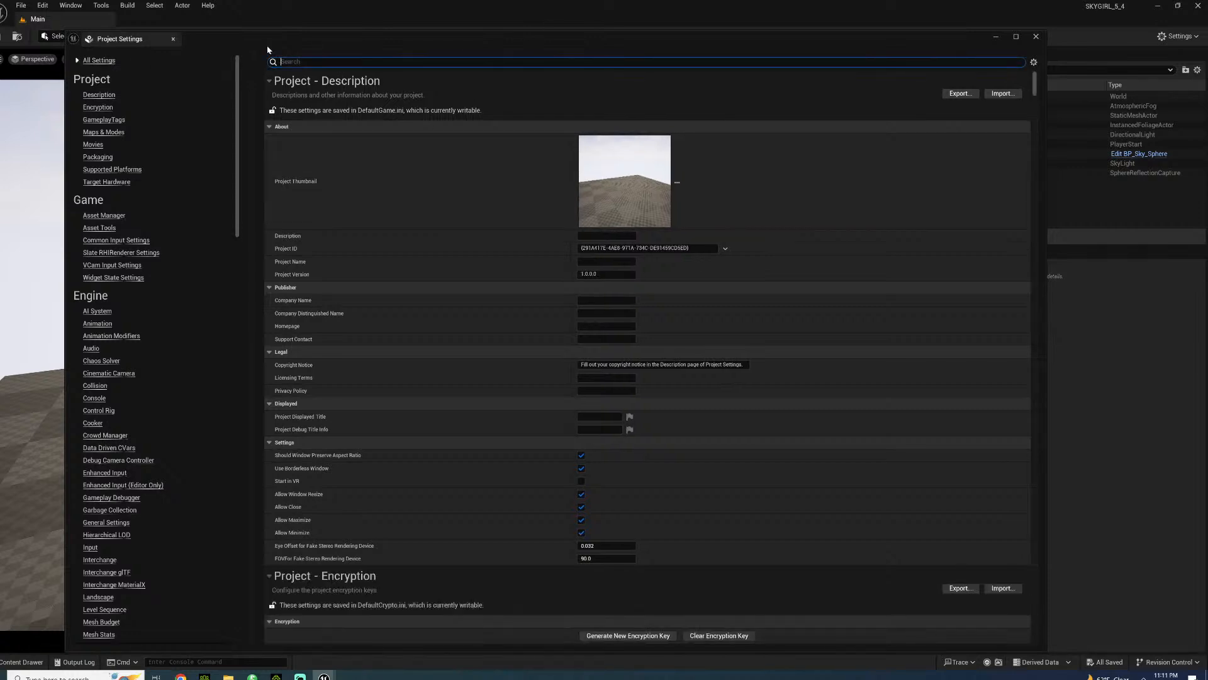
text(MORPH)
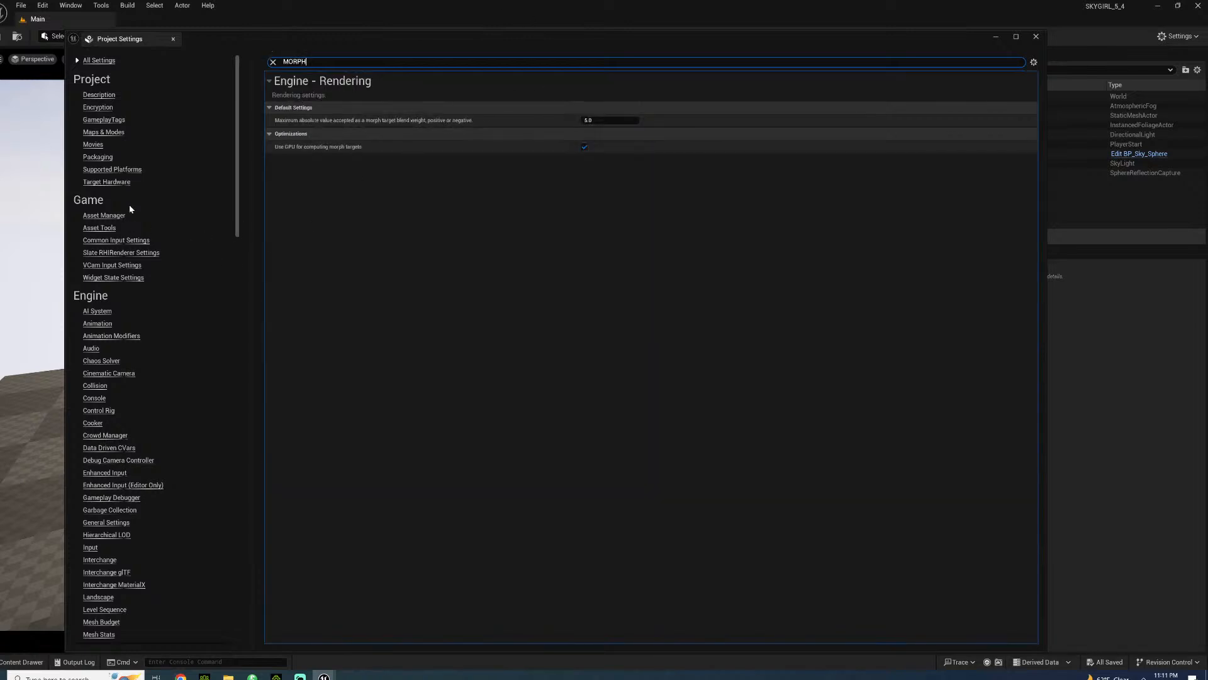
click(101, 62)
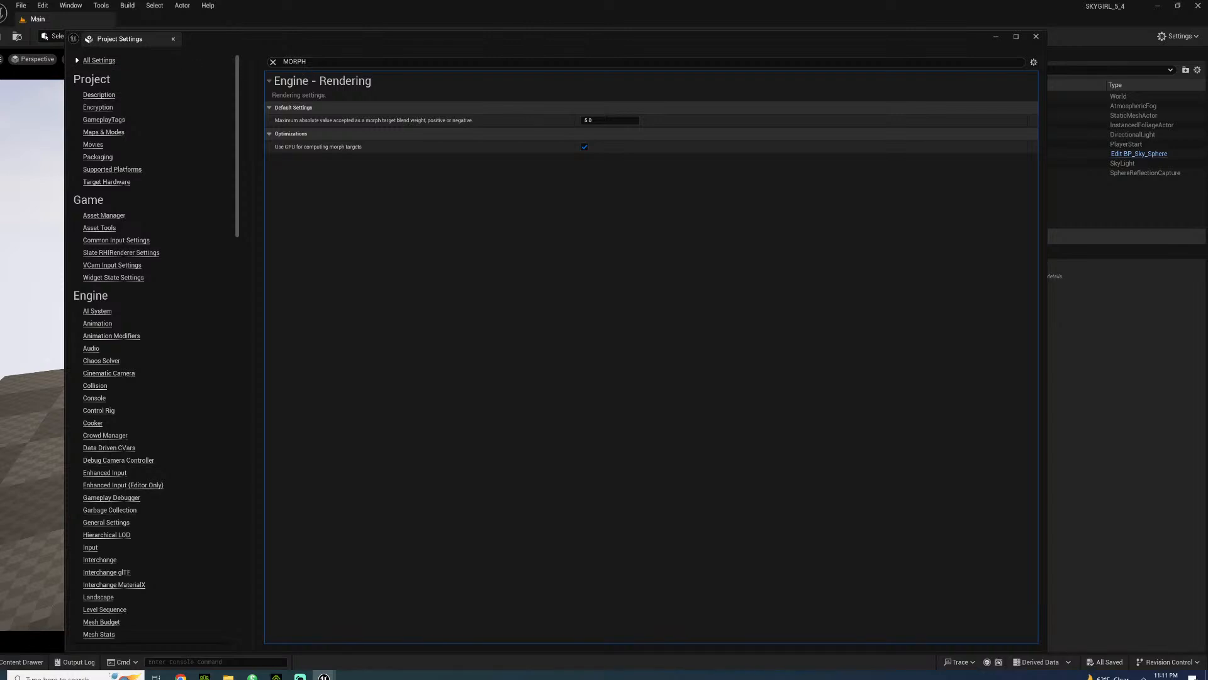
- Search the project settings for TARGET and look through the matches, including the Chaos Physics and Manual Auto Complete List entries
click(301, 62)
text(TARGET)
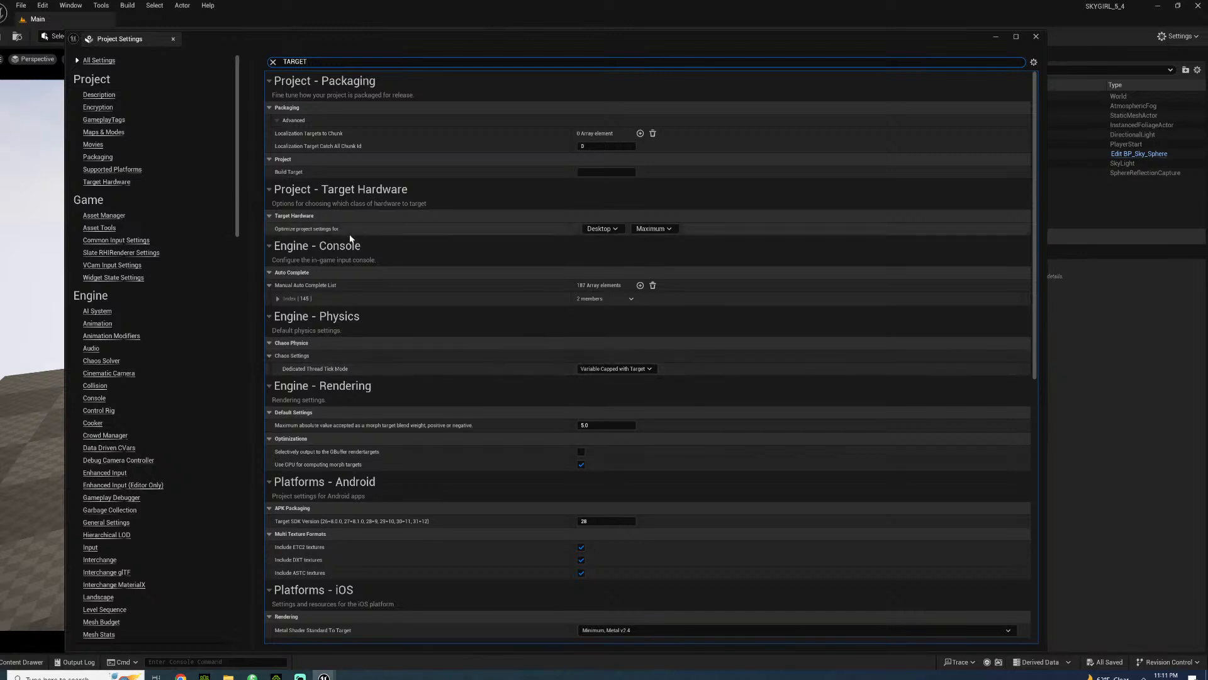
scroll(356, 246, down, 5)
scroll(361, 253, down, 3)
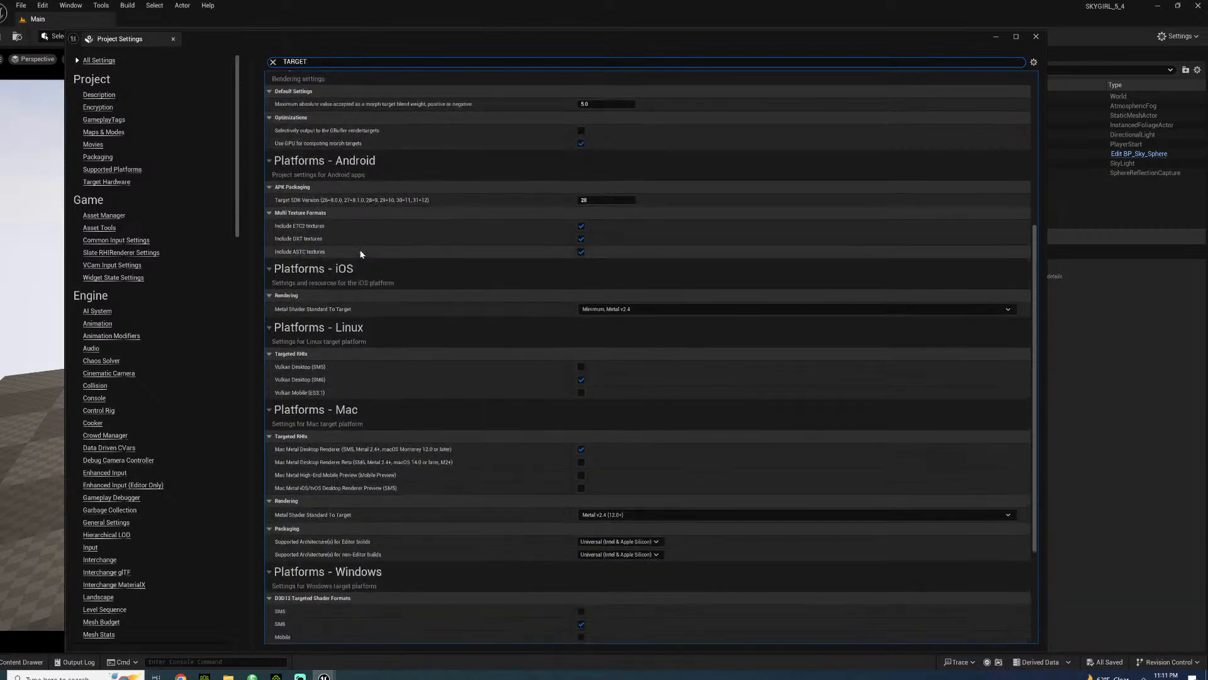
scroll(341, 250, up, 6)
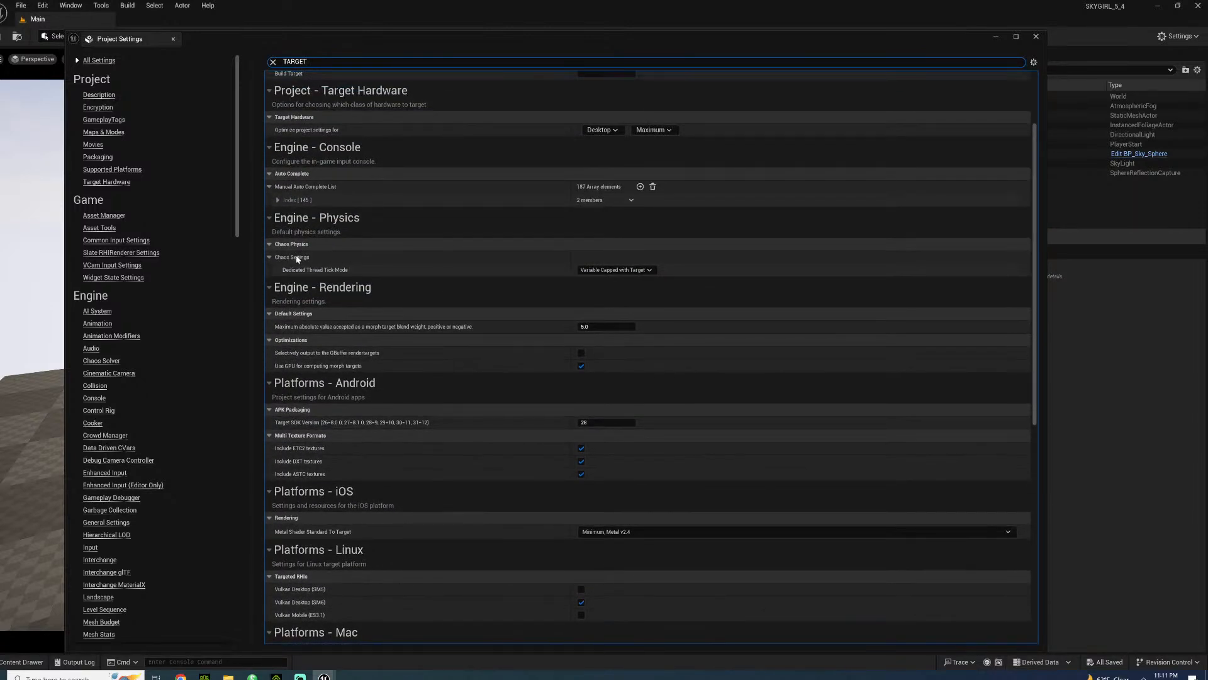
click(270, 246)
click(269, 245)
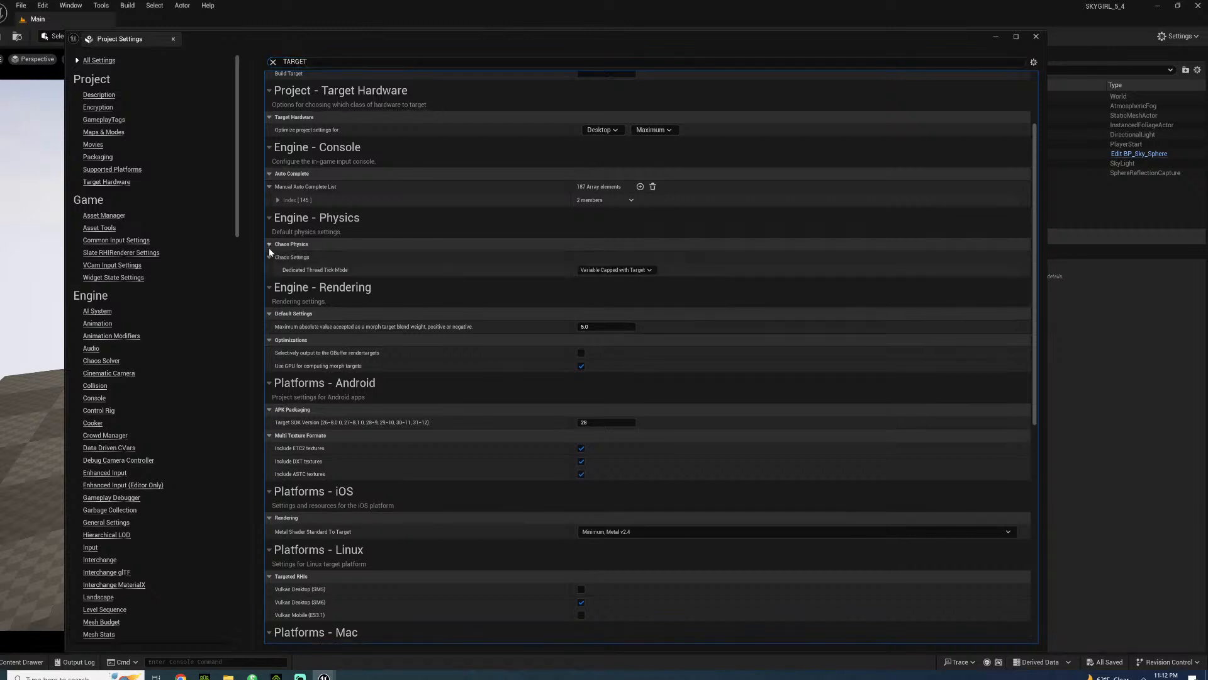
click(269, 244)
scroll(377, 236, up, 1)
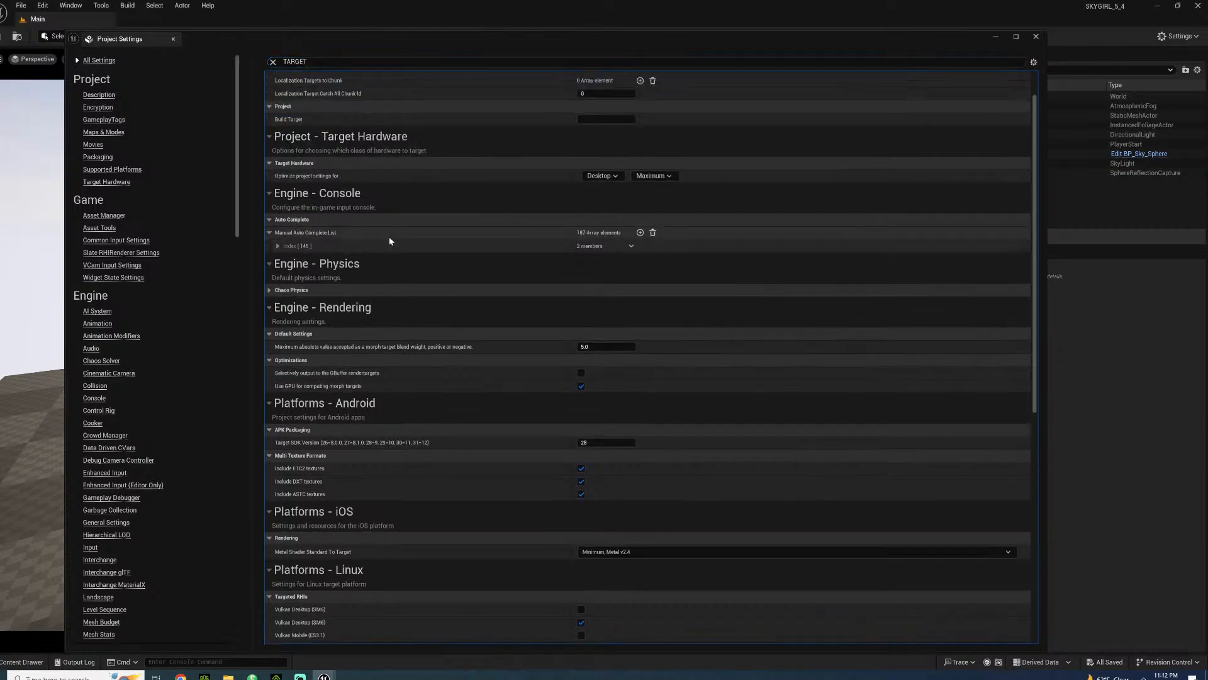
click(277, 246)
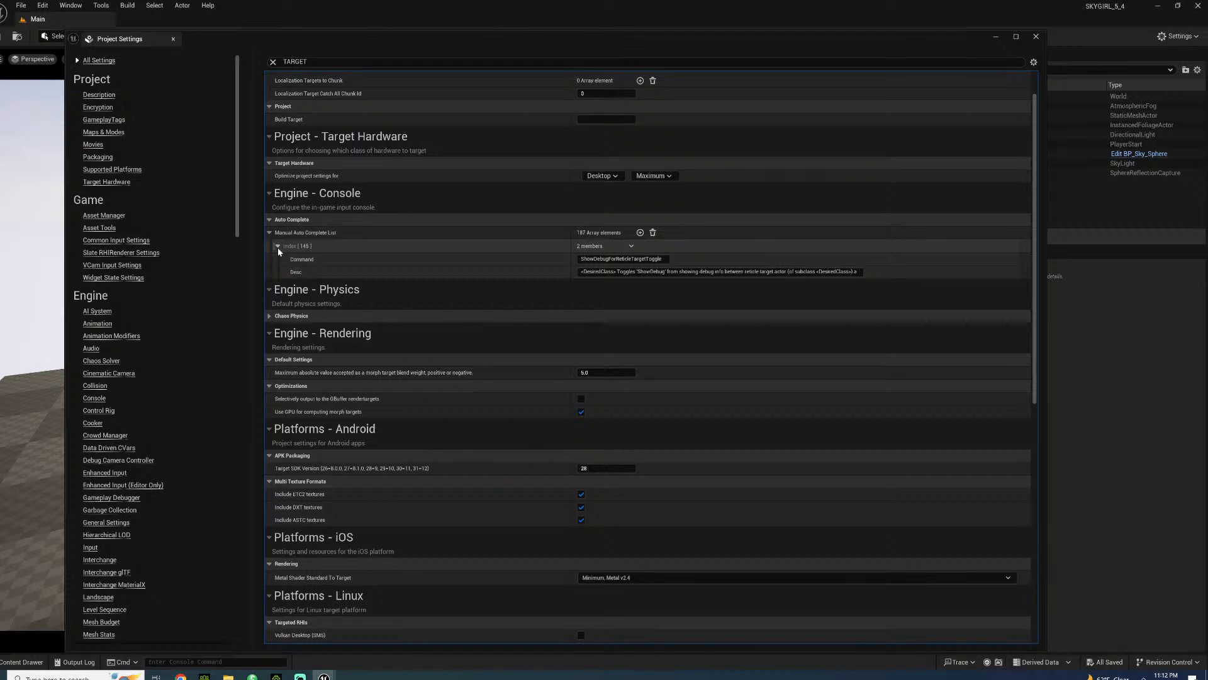
scroll(468, 242, up, 1)
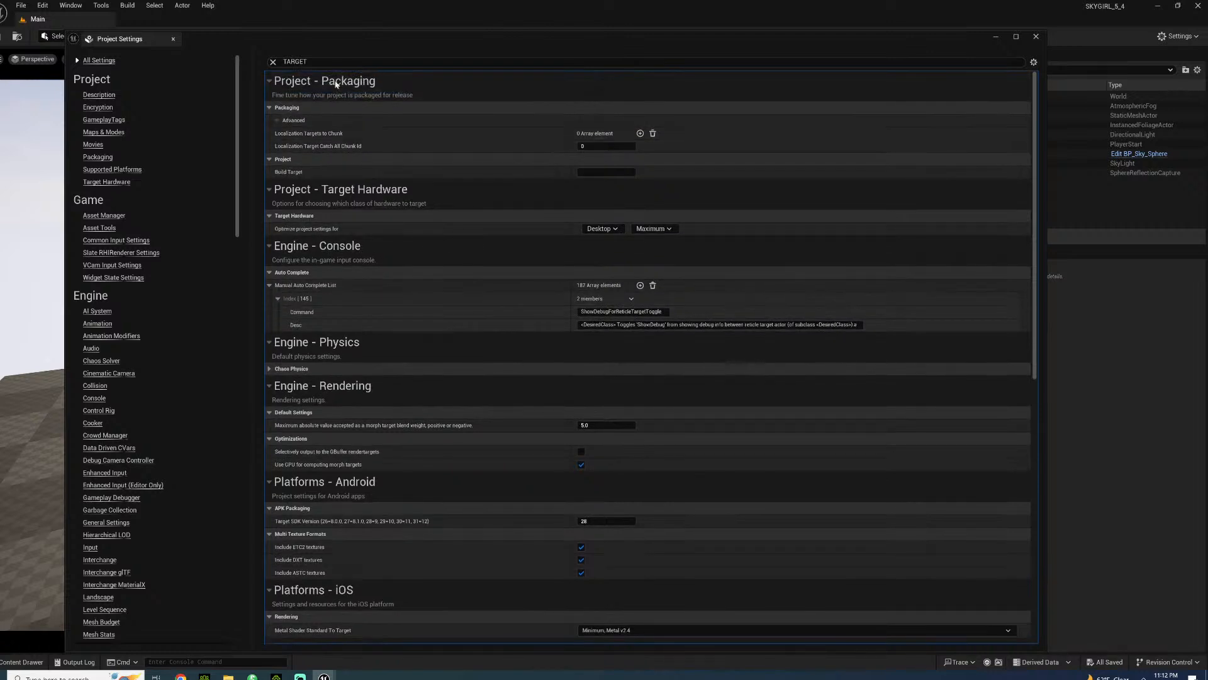
- Repeat the project settings search for TARGET and replace it with a search for MORPH
click(322, 62)
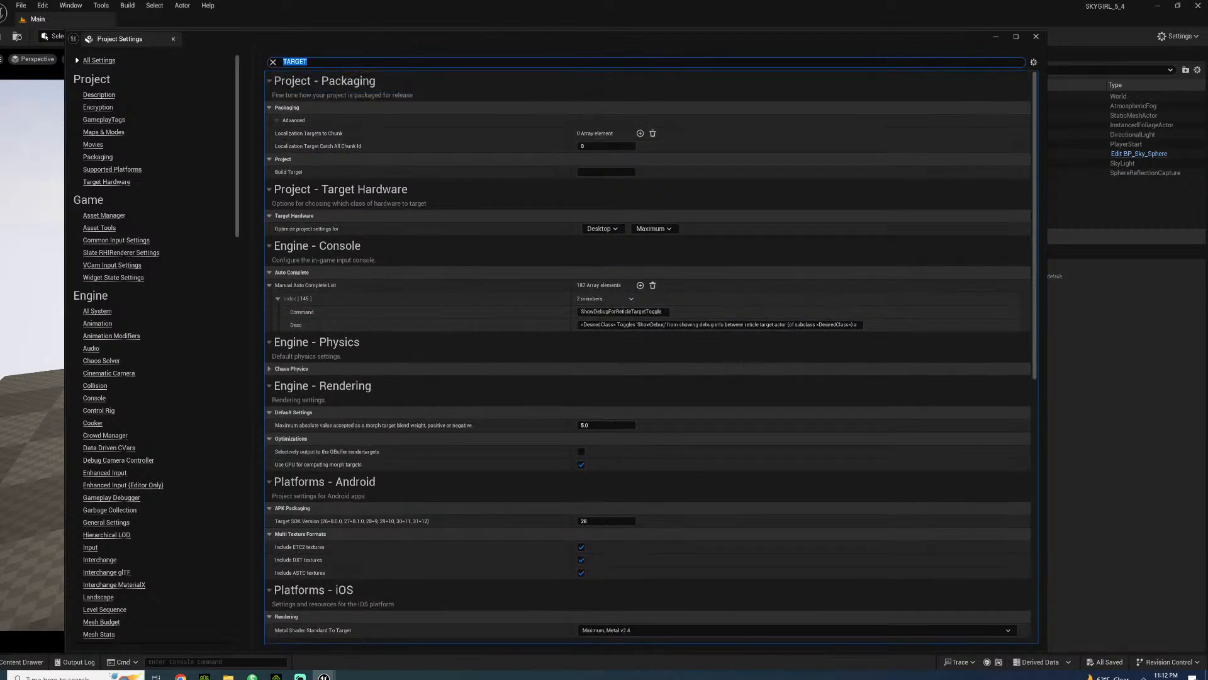
key(BackSpace)
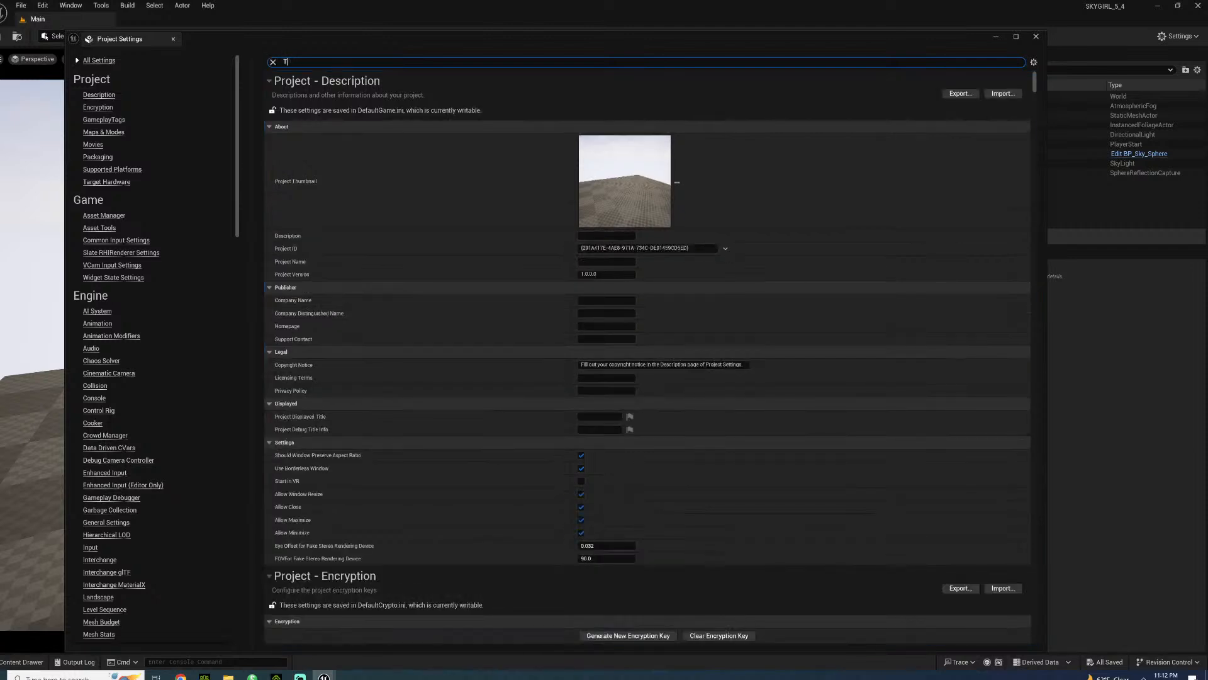
text(TARGET)
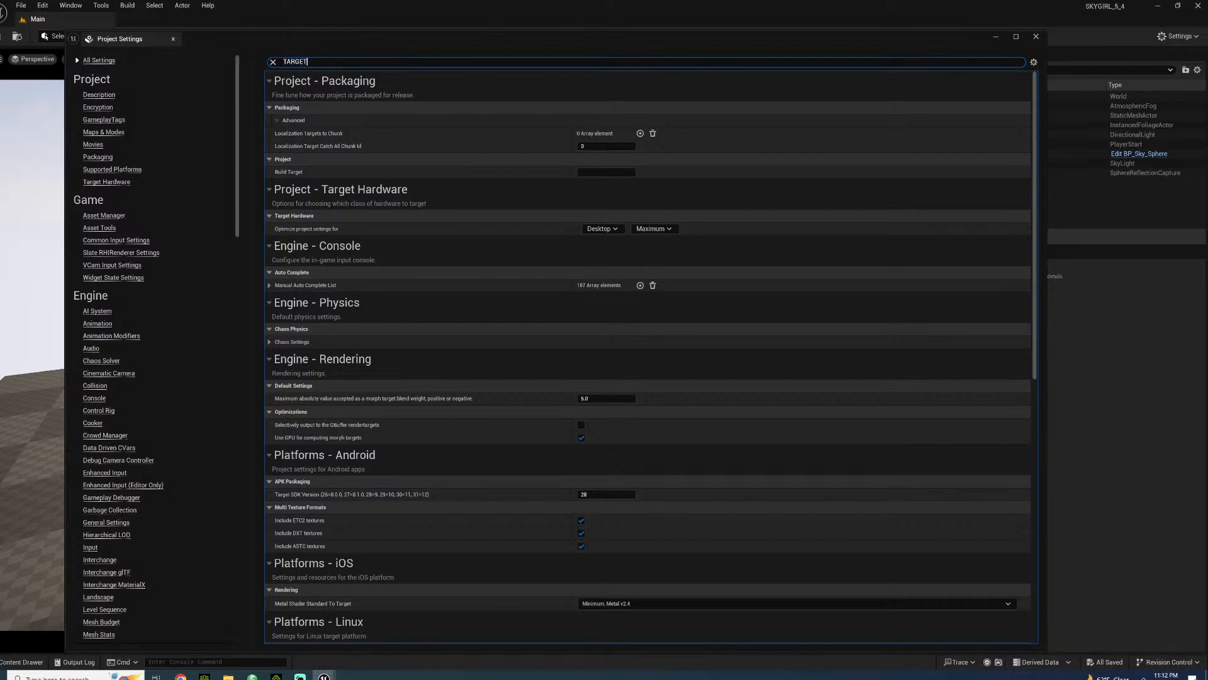
key(ctrl+a)
text(MORPH)
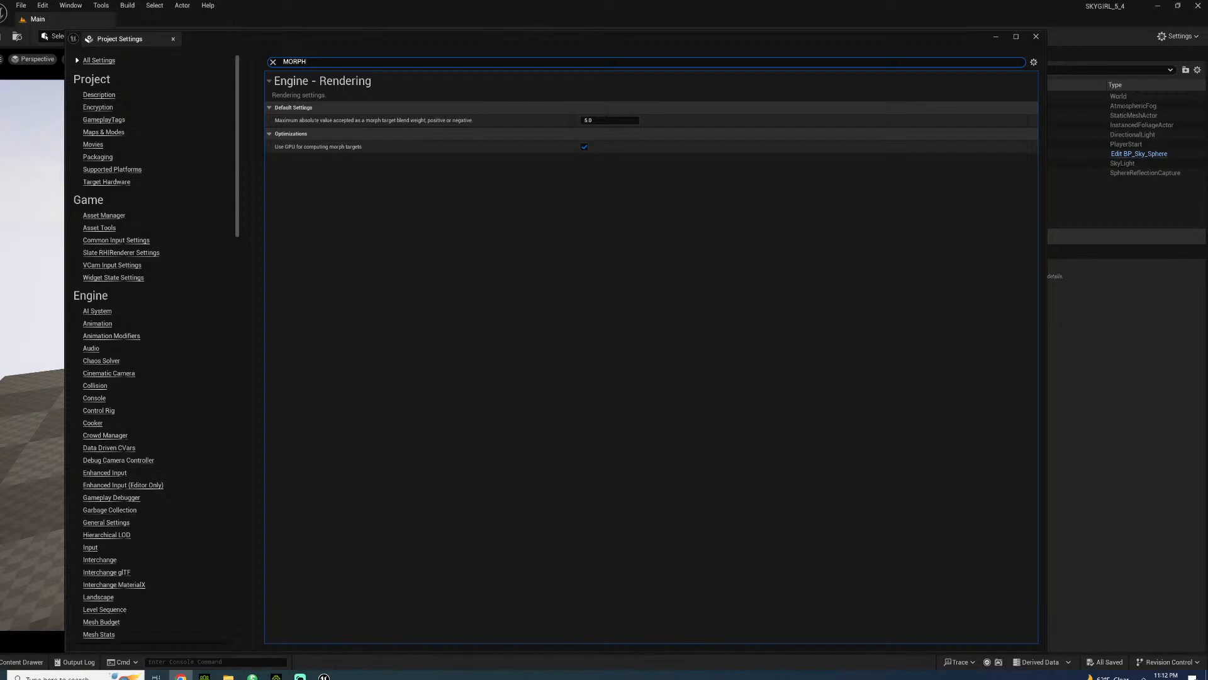
- Switch to Streamlabs Desktop, check the microphone and desktop audio in the mixer, and return to Unreal
click(300, 676)
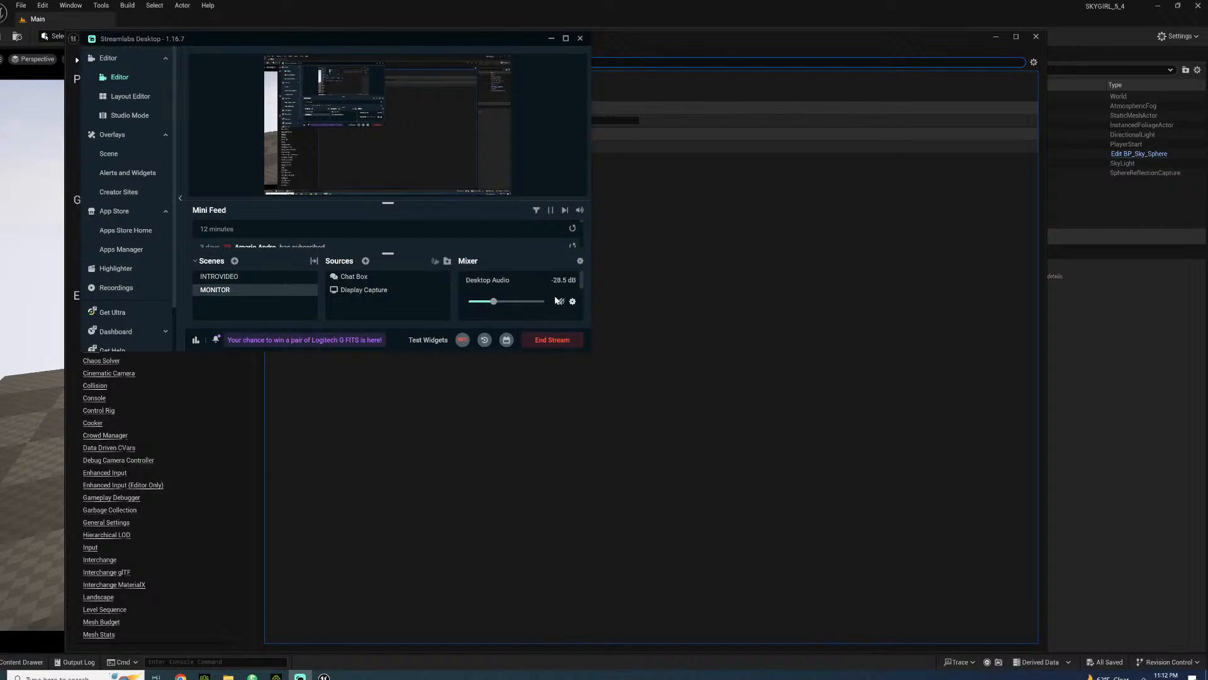
scroll(560, 306, down, 2)
scroll(557, 305, up, 1)
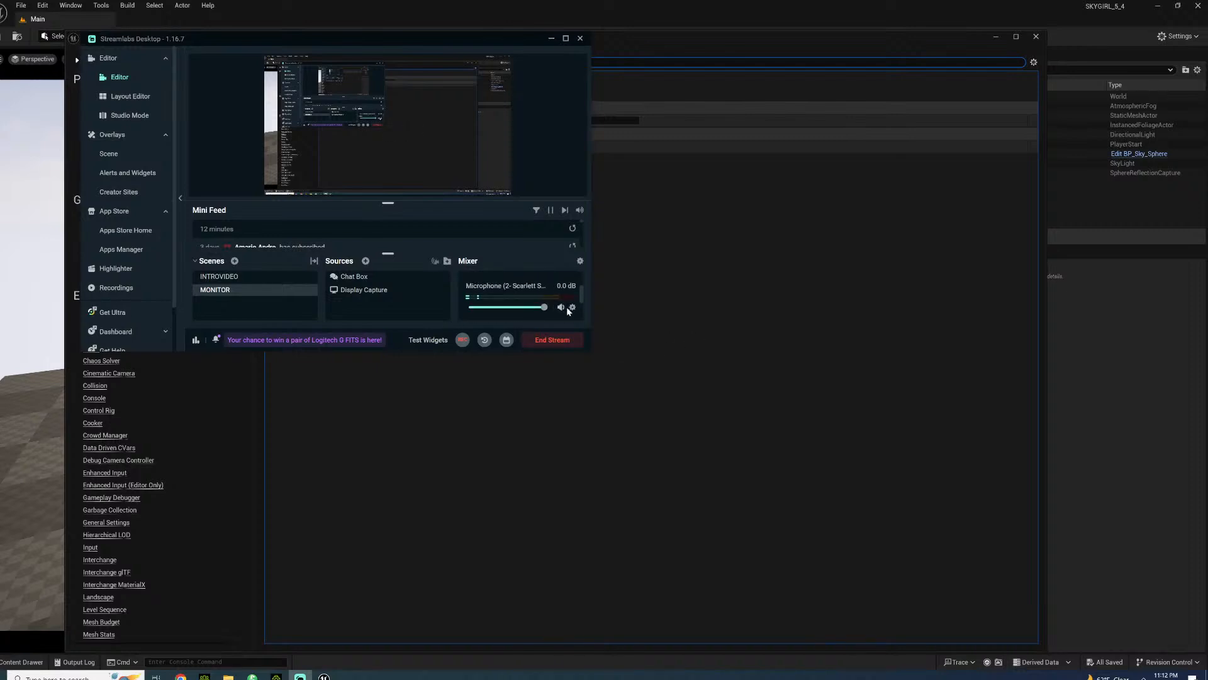
click(300, 676)
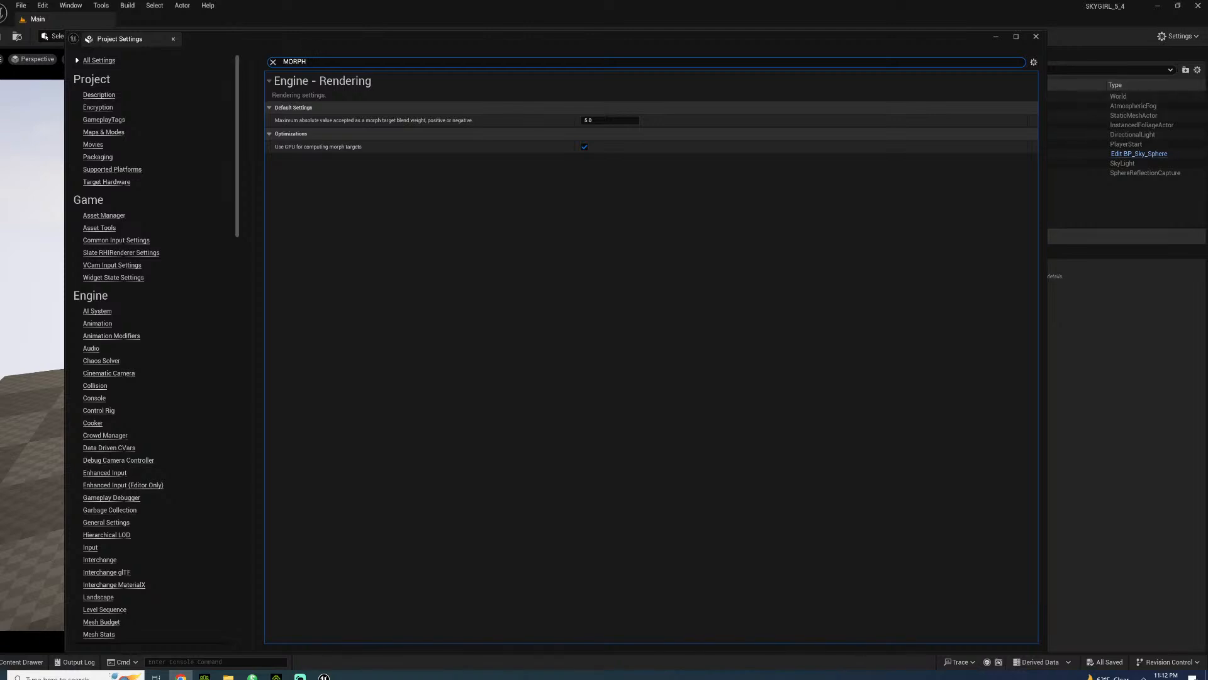
- Close the project settings and delete the empty NewFolder from the MONOLOUGE folder of the DISCORDIA animations
click(1037, 36)
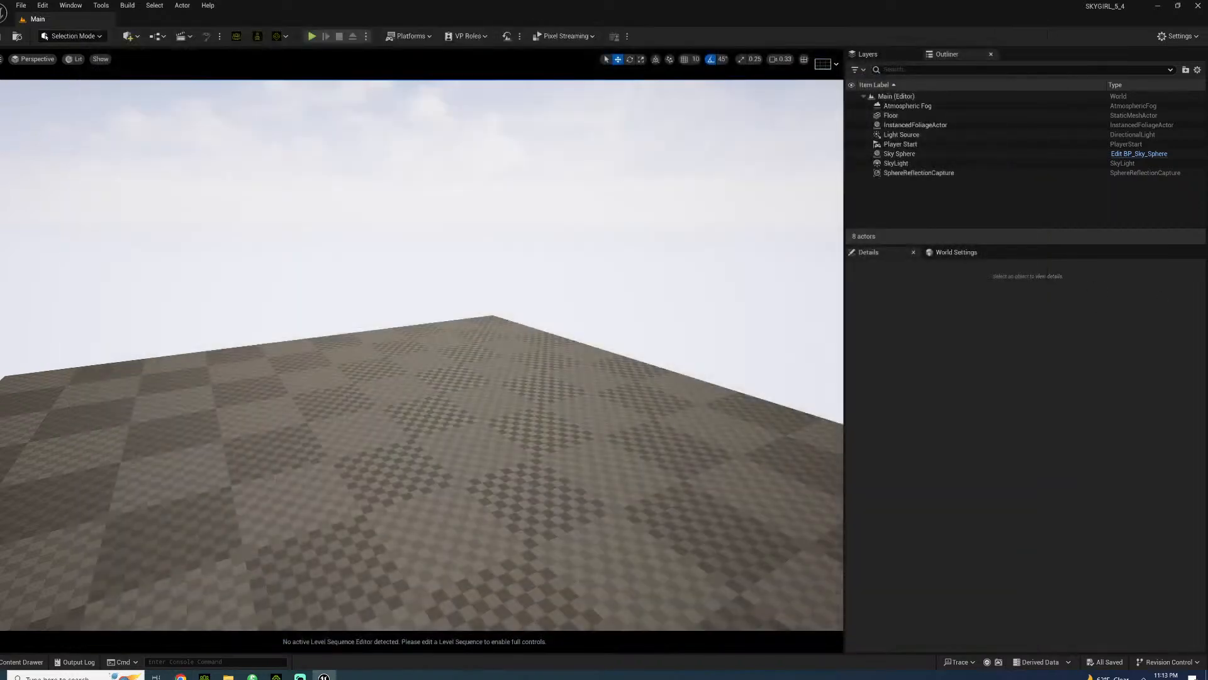
click(24, 661)
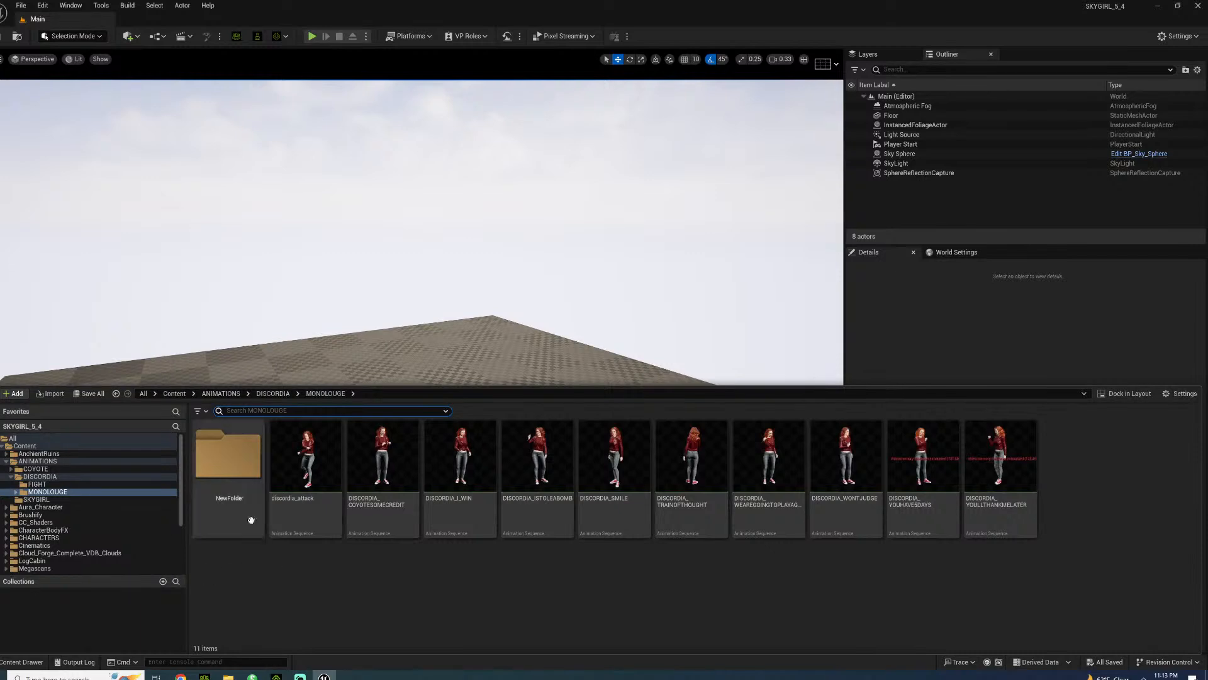
double_click(235, 477)
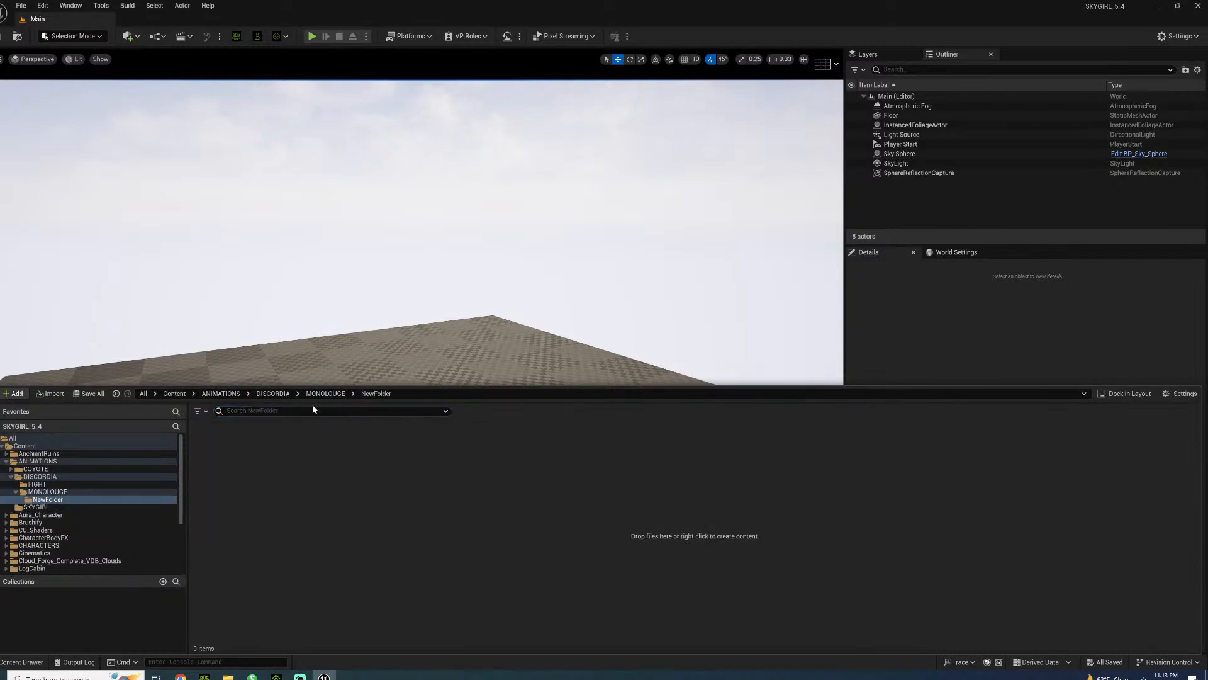
click(325, 393)
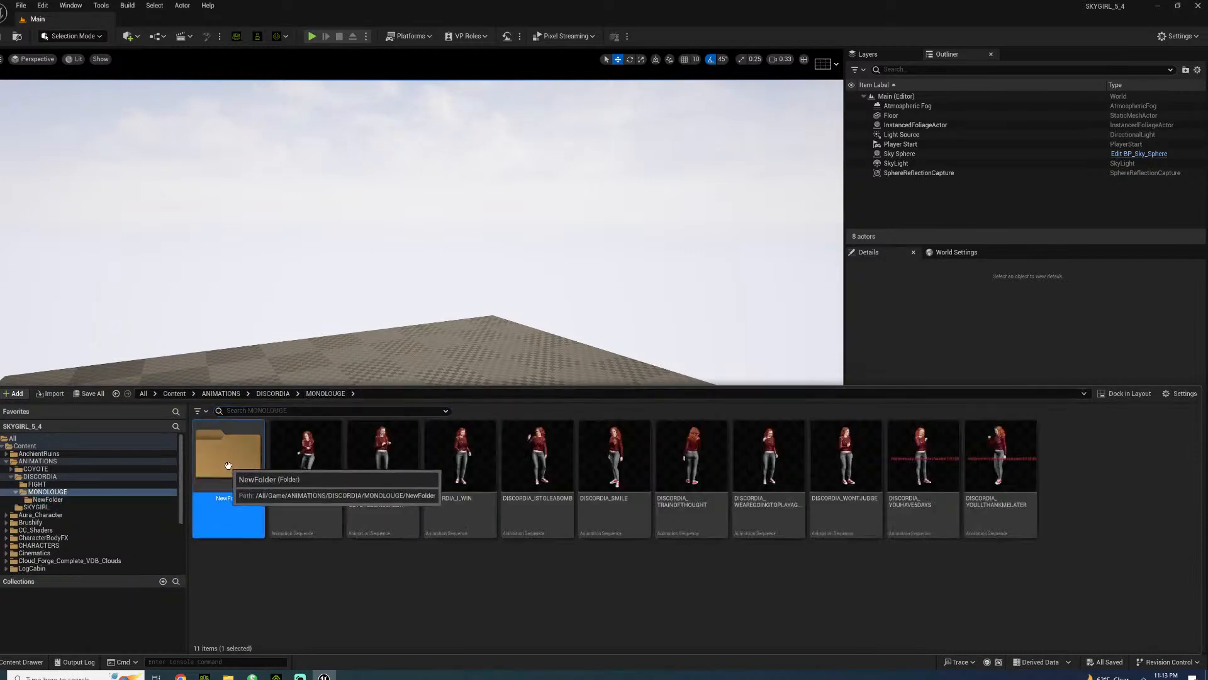
key(Delete)
click(259, 500)
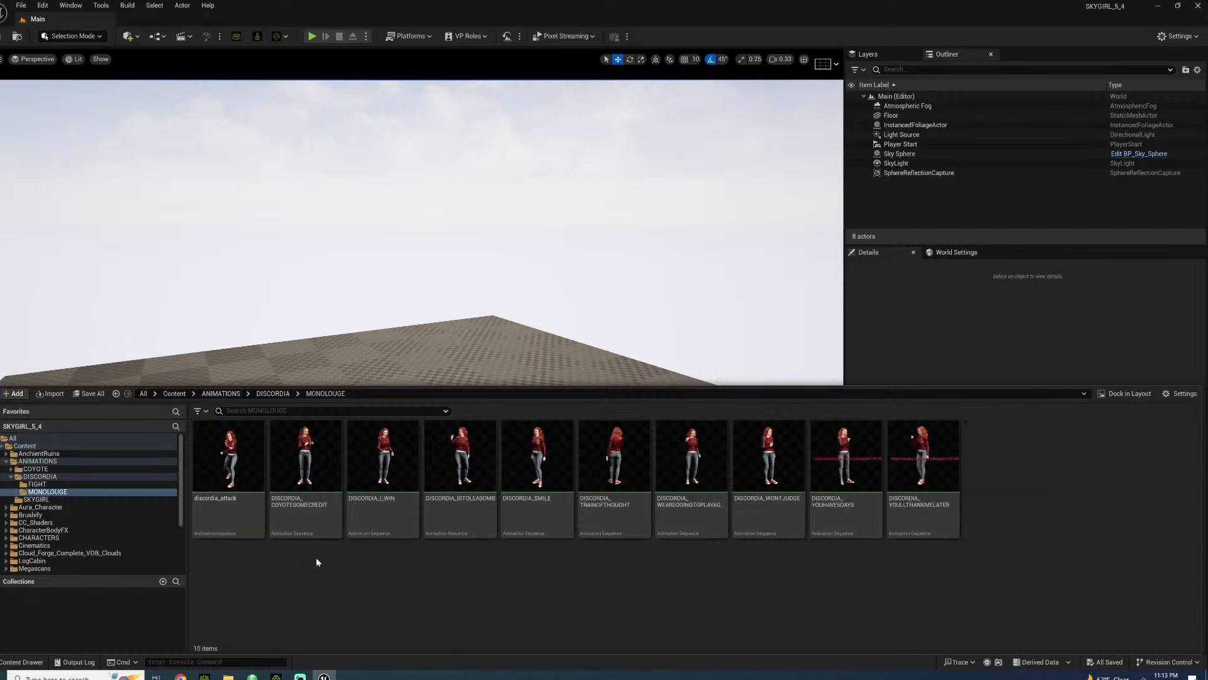
- Look inside the WAIT folder of the COYOTE animations and delete that folder, agreeing to load its assets
click(38, 469)
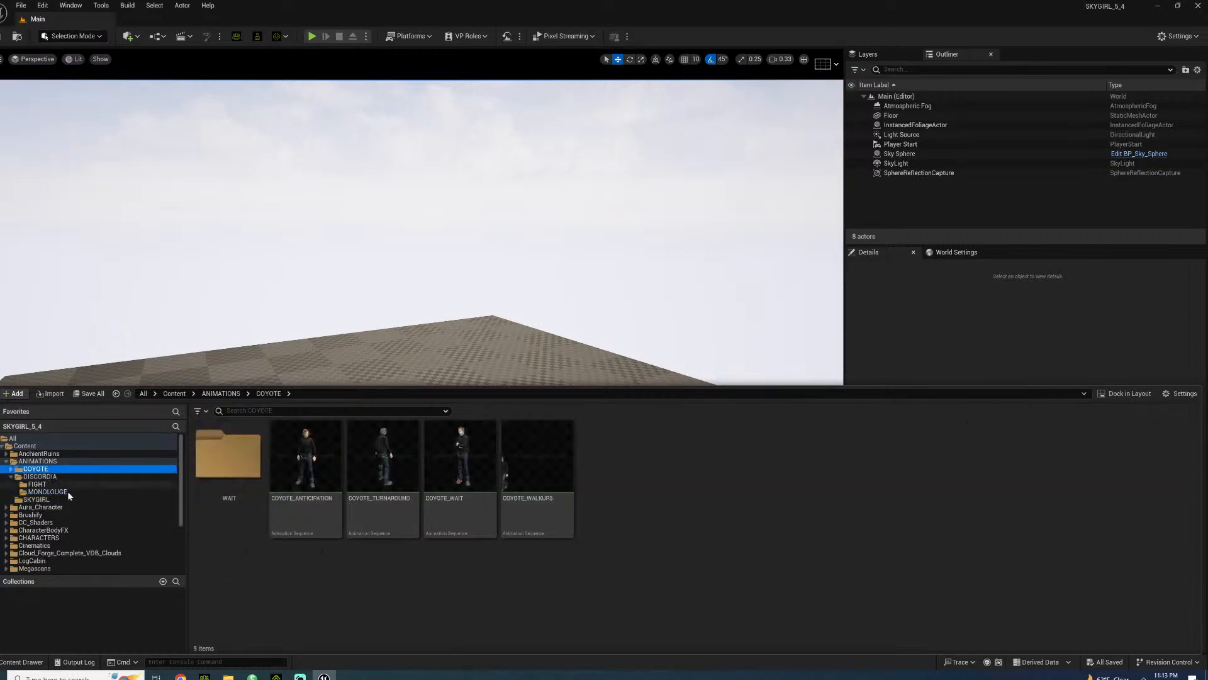
click(225, 453)
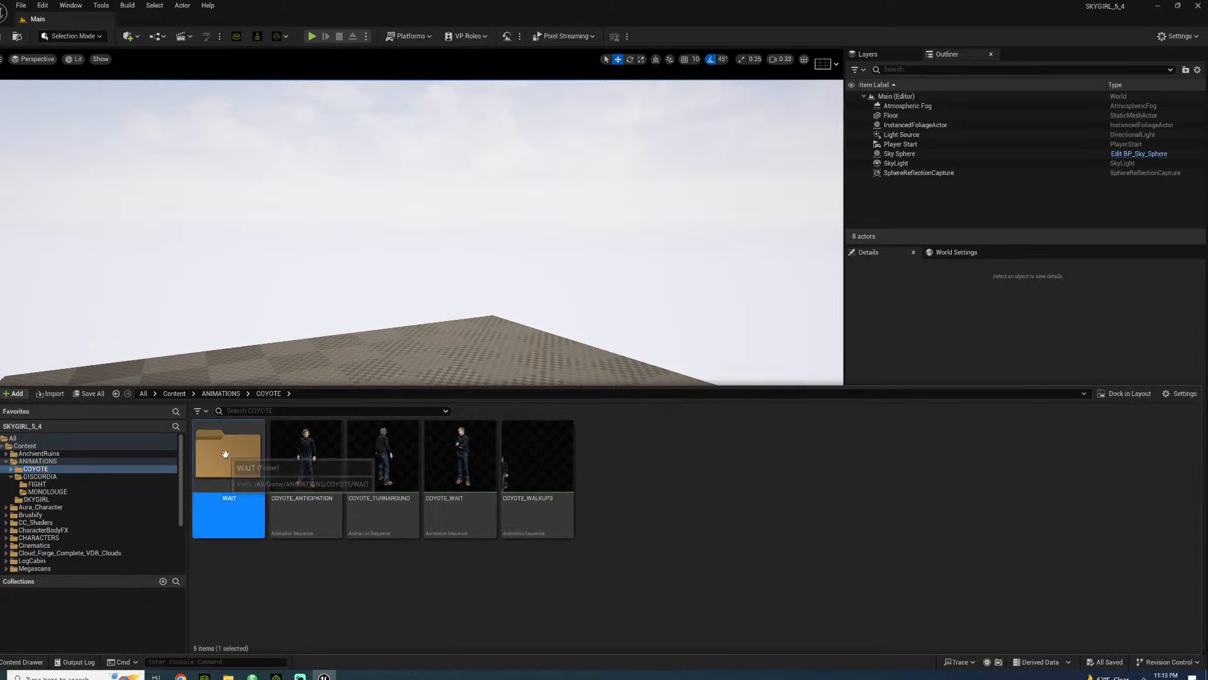
double_click(225, 454)
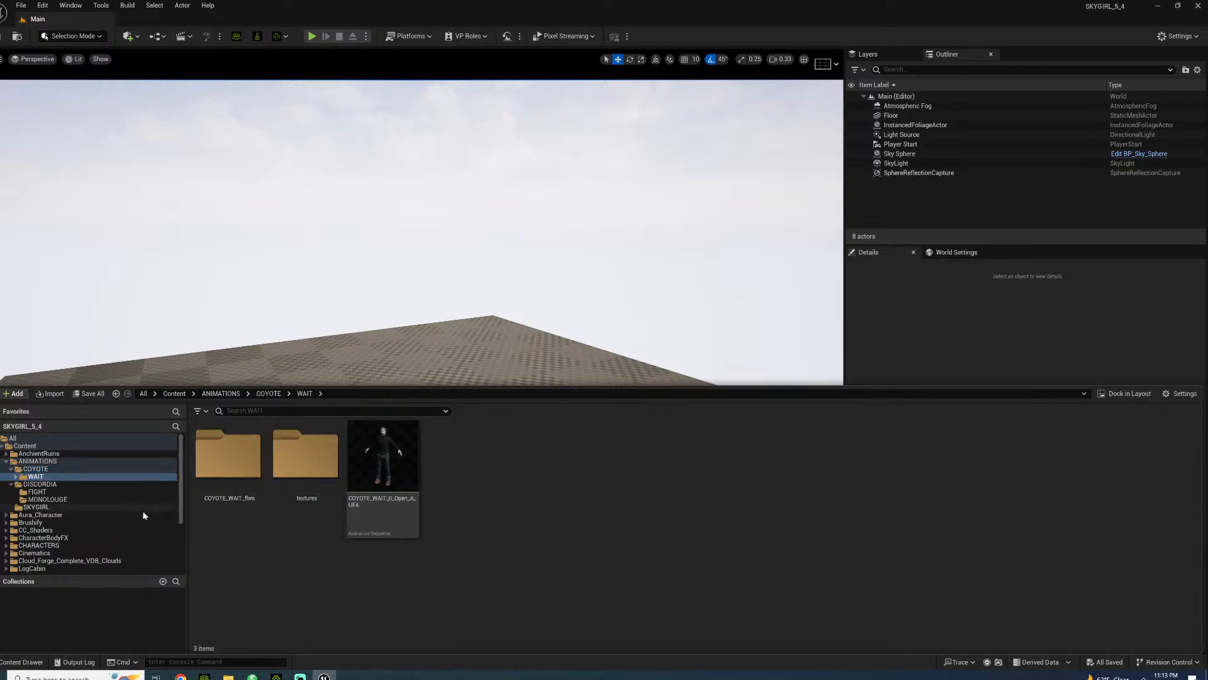
click(36, 469)
click(250, 486)
key(Delete)
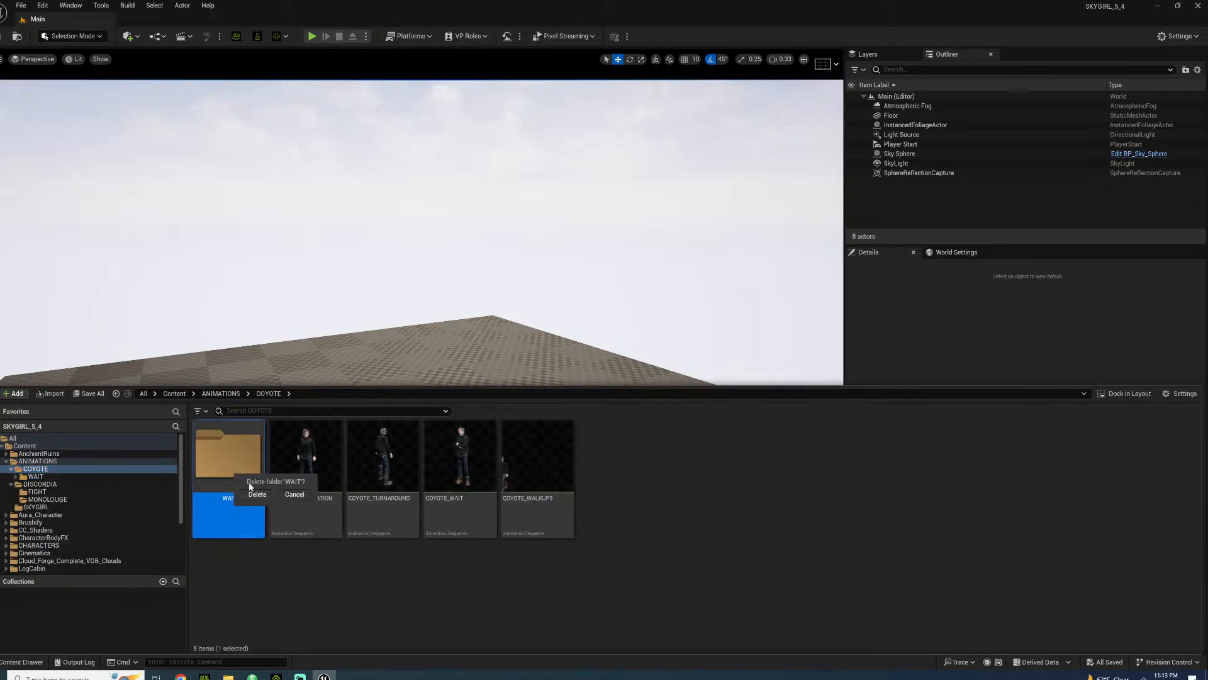
click(255, 493)
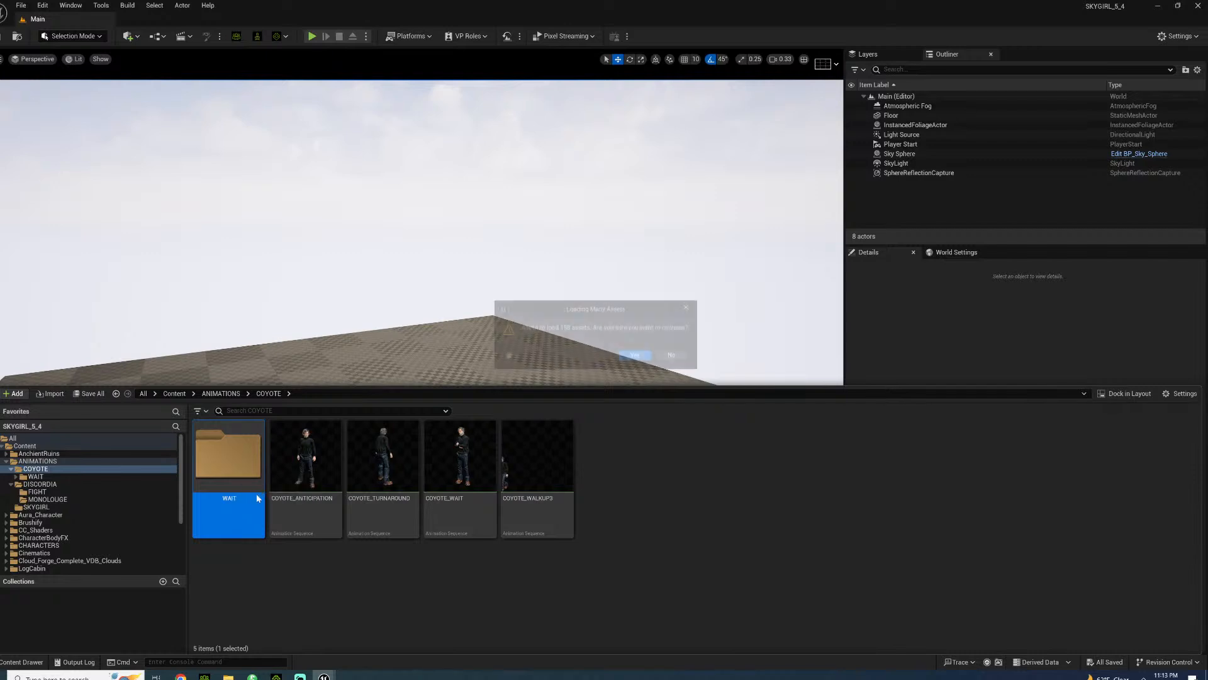
click(627, 356)
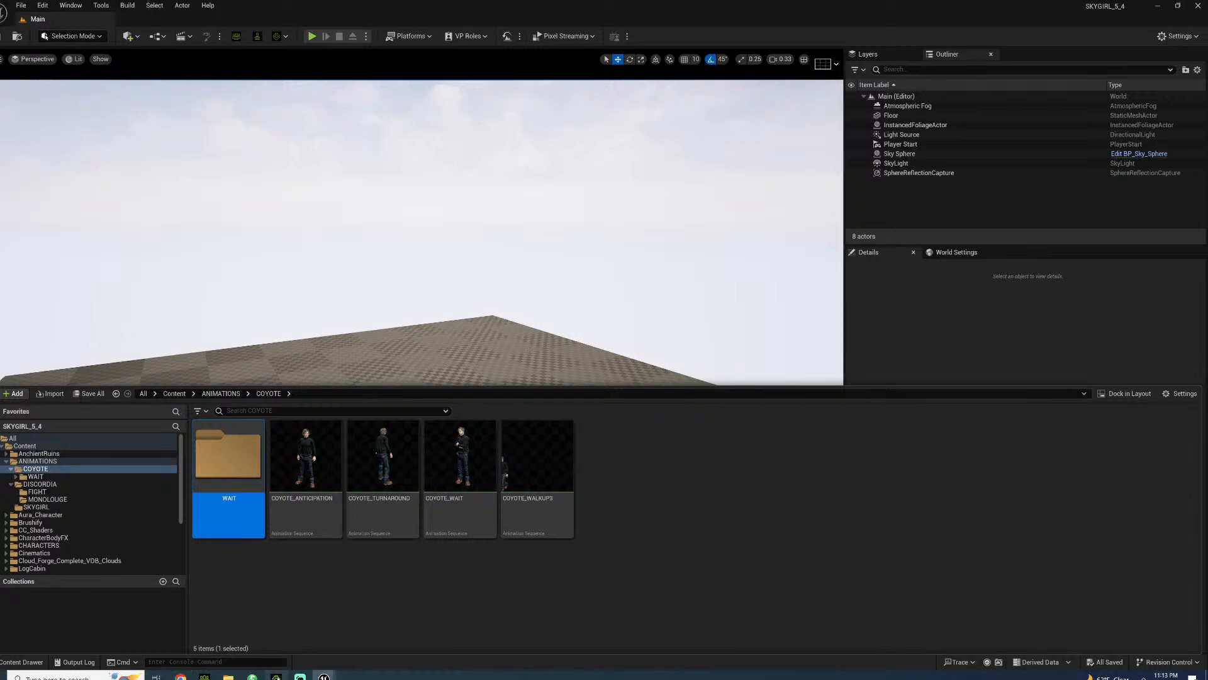
- Switch to iClone, frame the whole COYOTE_BLOODIED character and play the start of its defeat motion
click(277, 677)
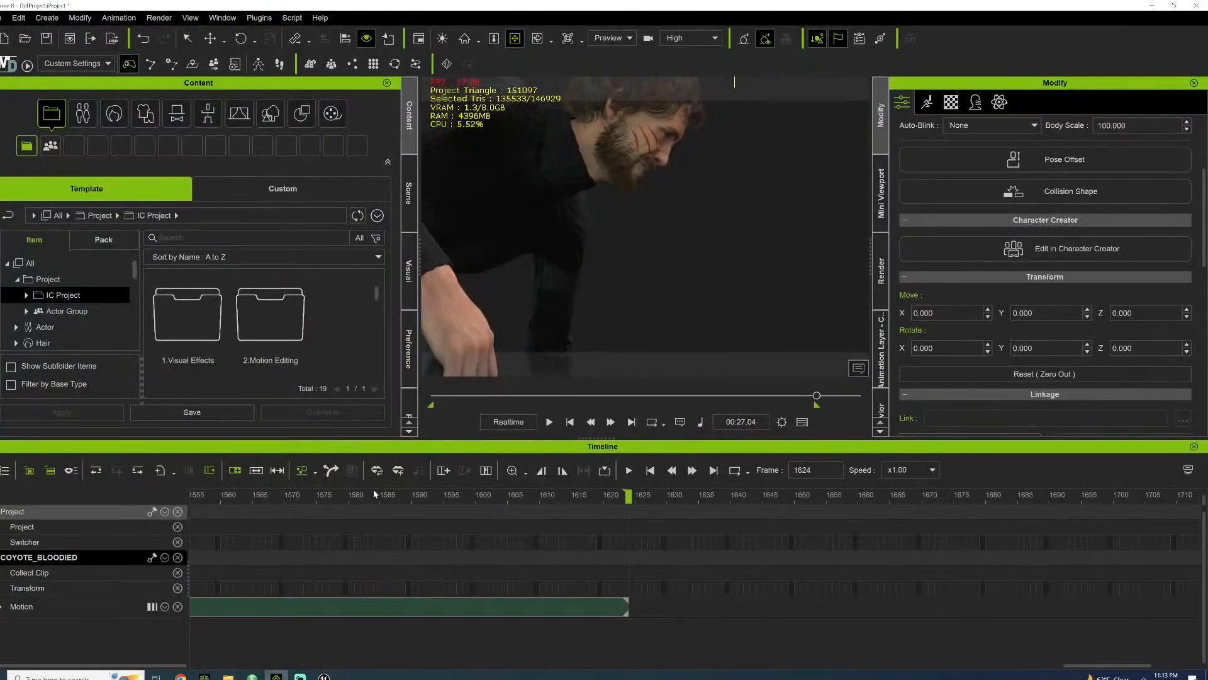
drag(357, 497, 527, 485)
right_drag(676, 181, 542, 236)
key(space)
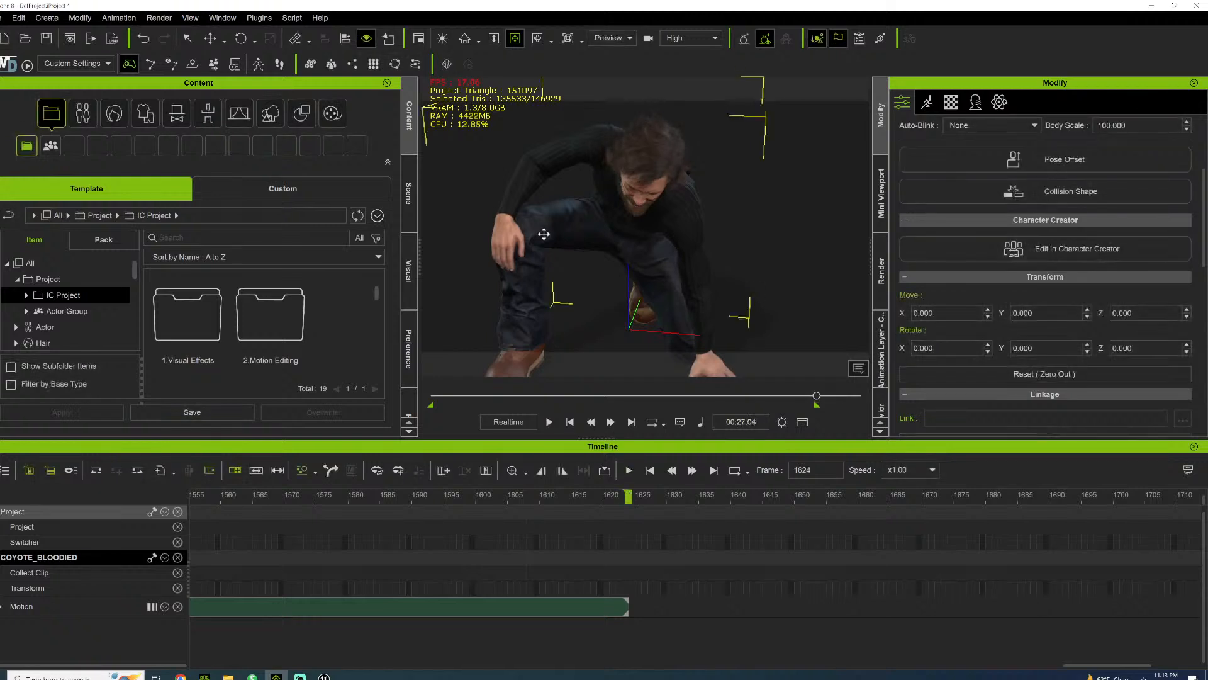
key(space)
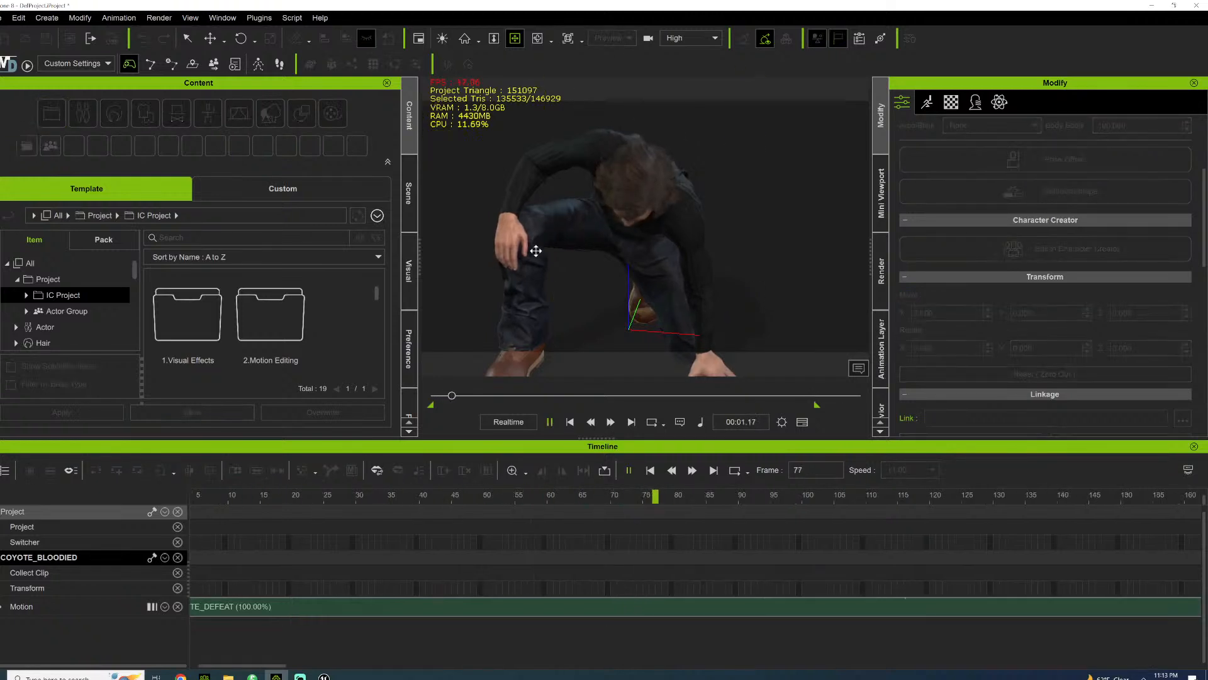
key(space)
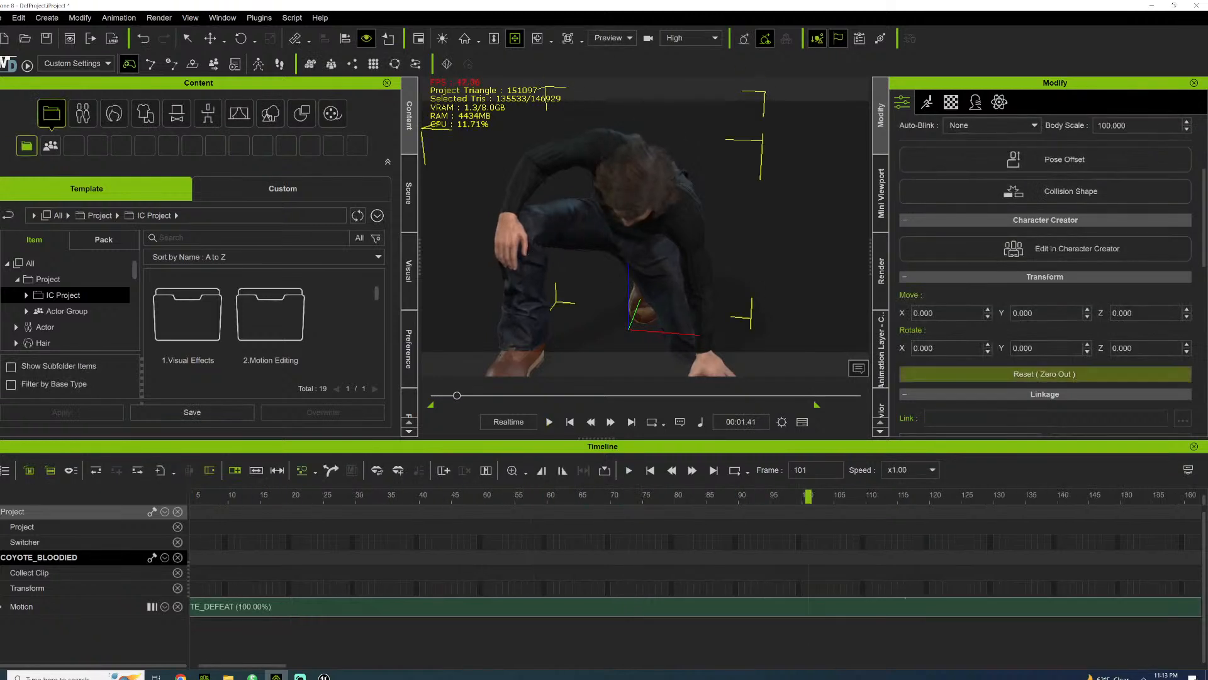
key(alt+Tab)
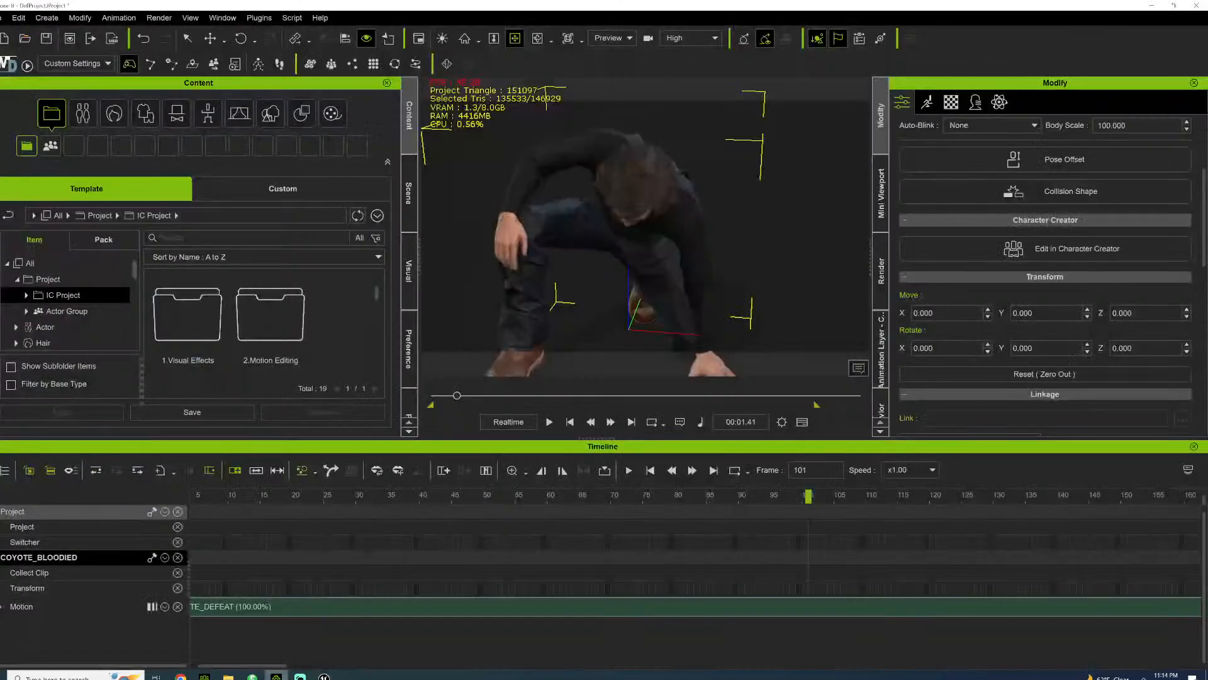
- Play the defeat motion on to frame 317 and inspect the character's face from the side
click(277, 675)
key(space)
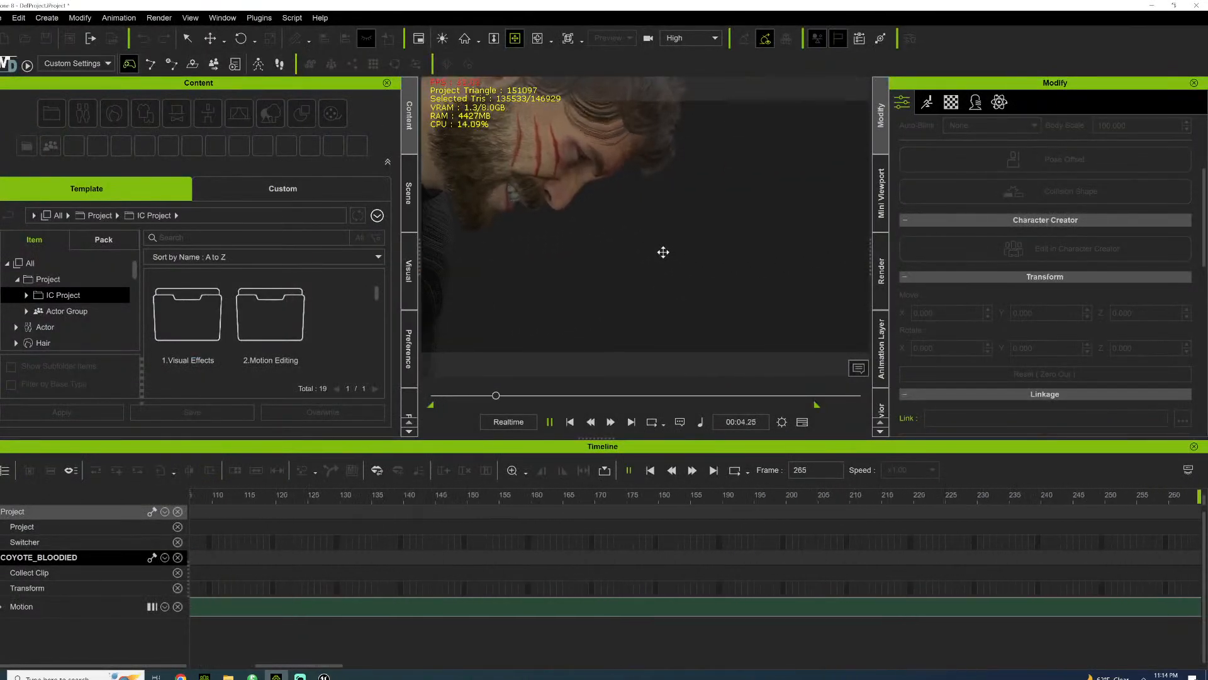
key(space)
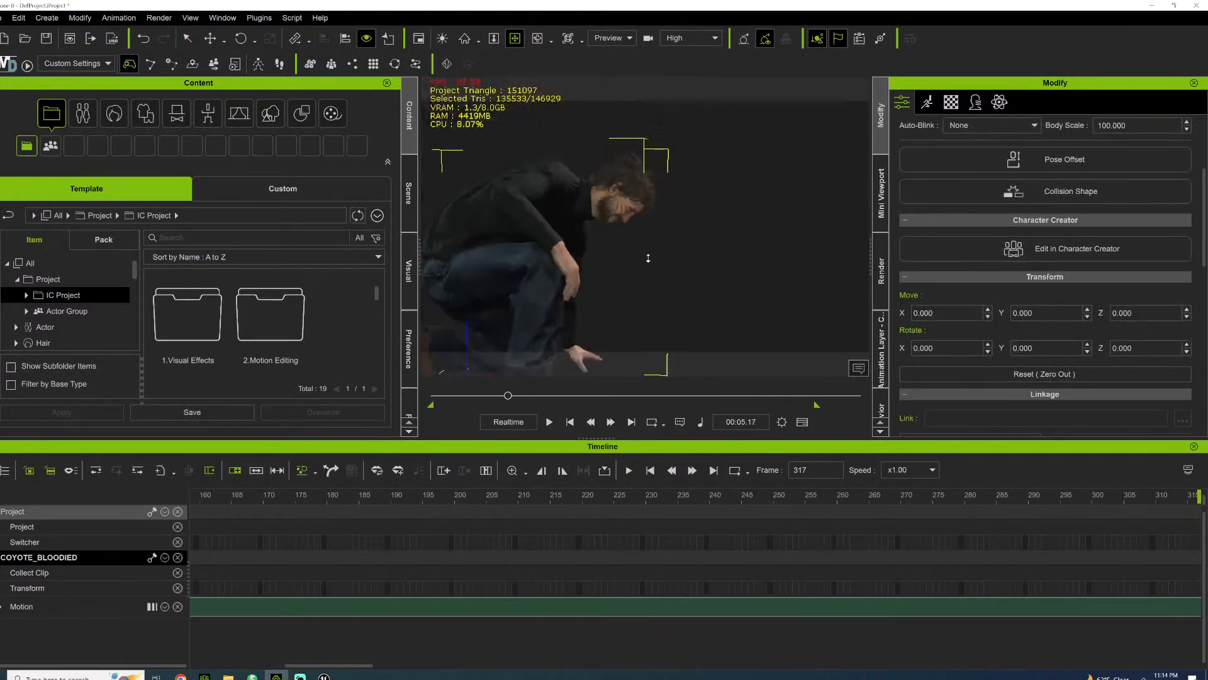
right_drag(635, 253, 608, 234)
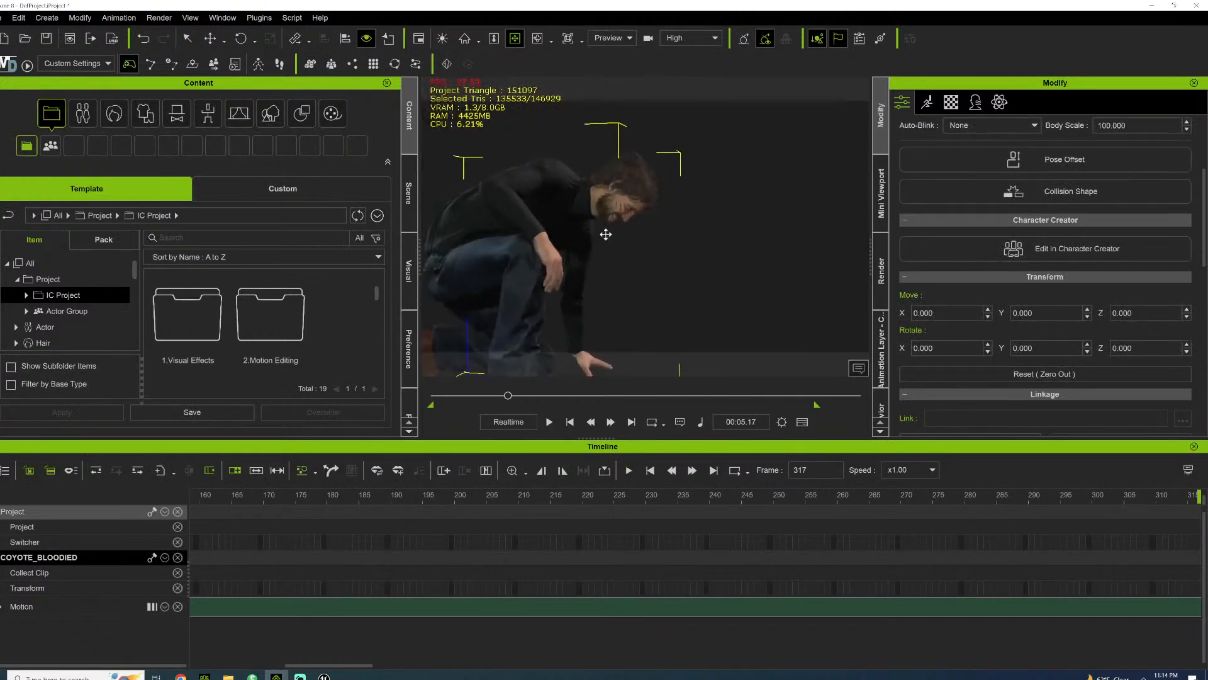
scroll(611, 234, up, 3)
middle_drag(555, 248, 533, 251)
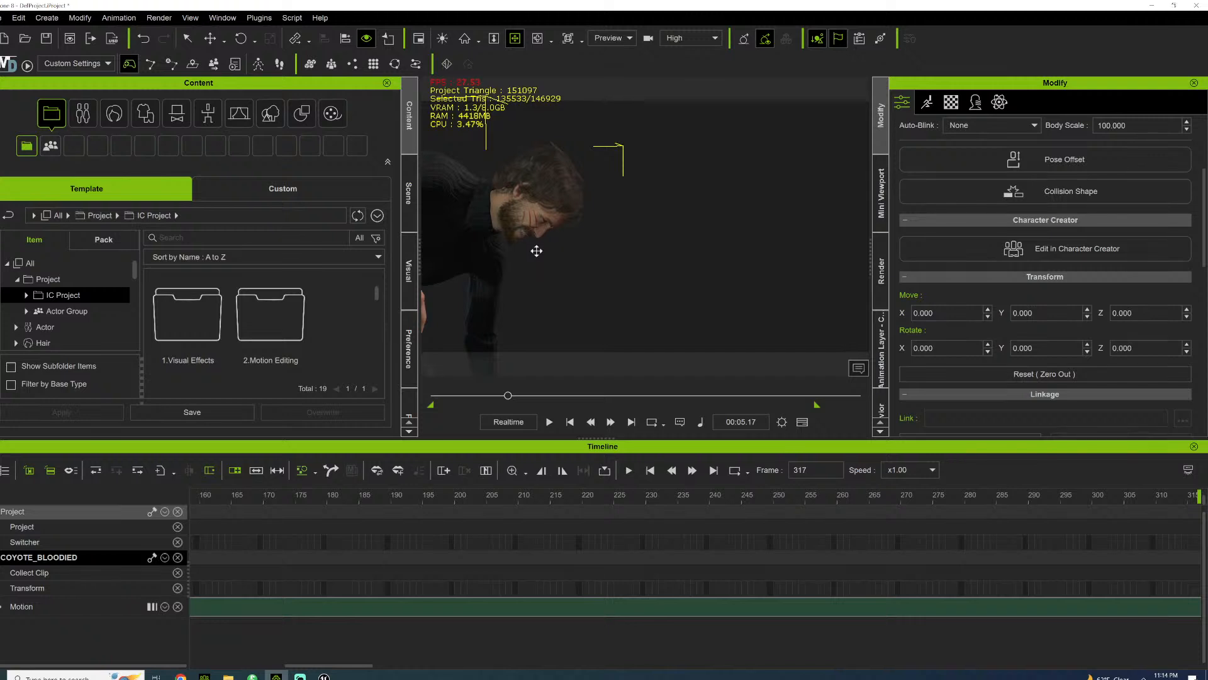
- Close iClone without saving the project
click(1197, 6)
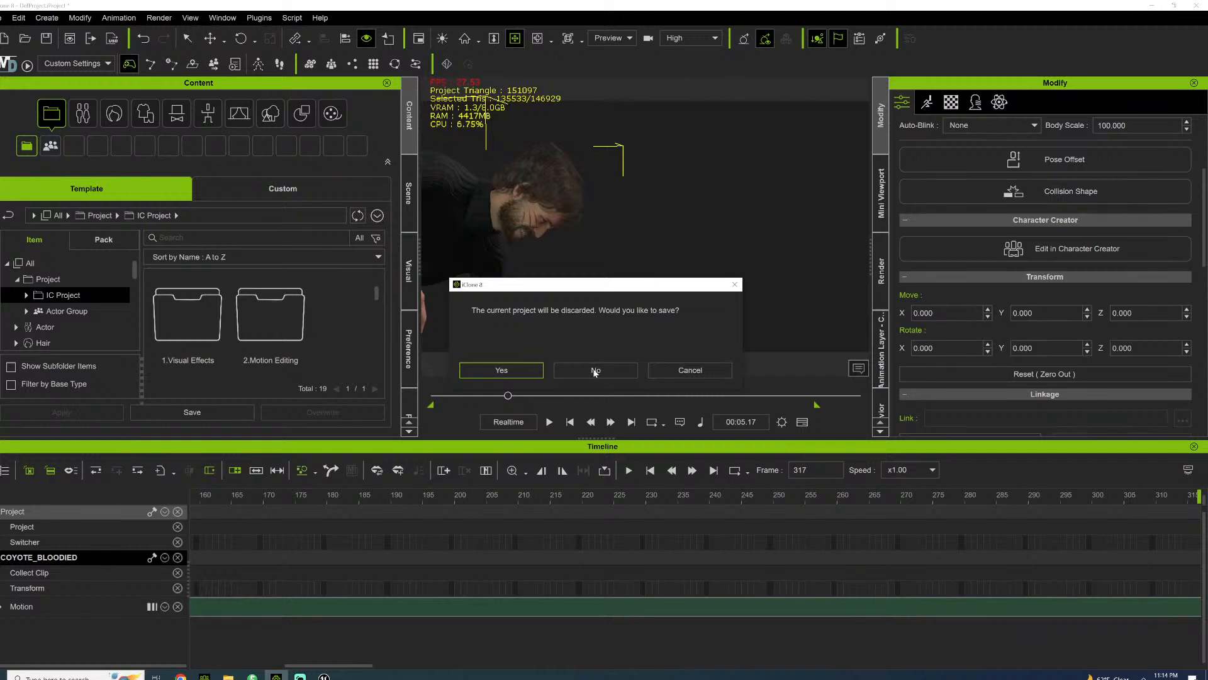
click(594, 371)
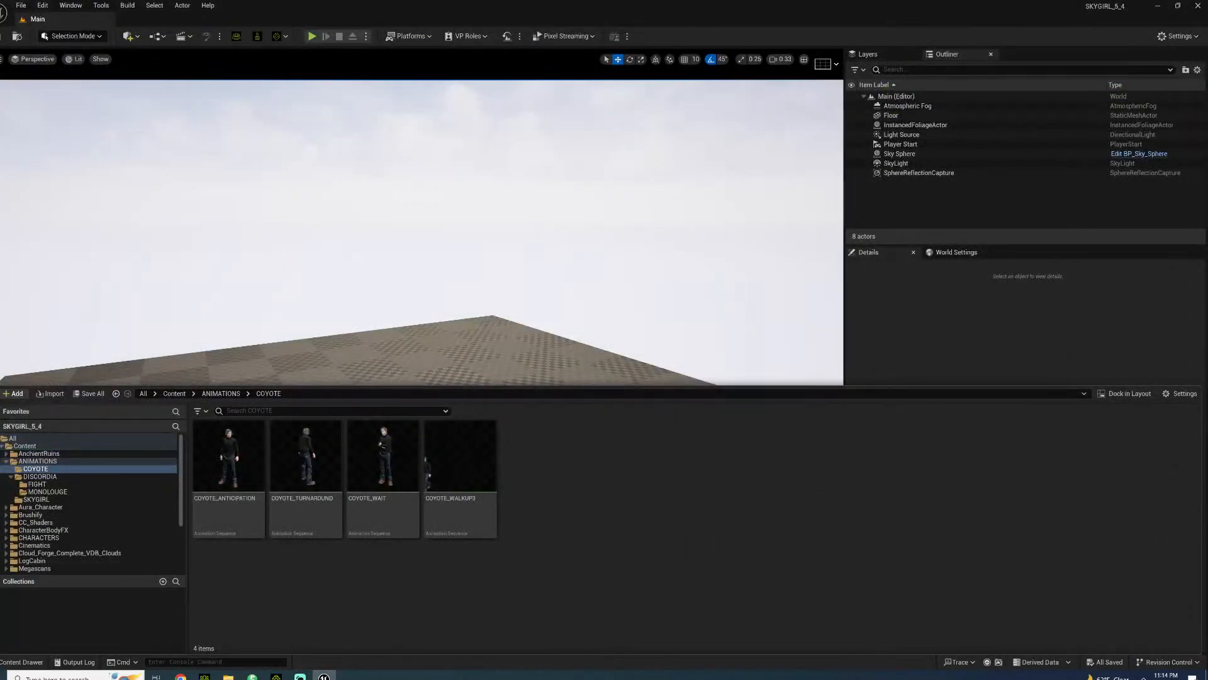
- Switch to File Explorer and open the DEFEAT folder under SKYGIRL THE PRELUDE, ANIMATIONS, COYOTE, NEWCOYOTE
click(228, 677)
click(242, 197)
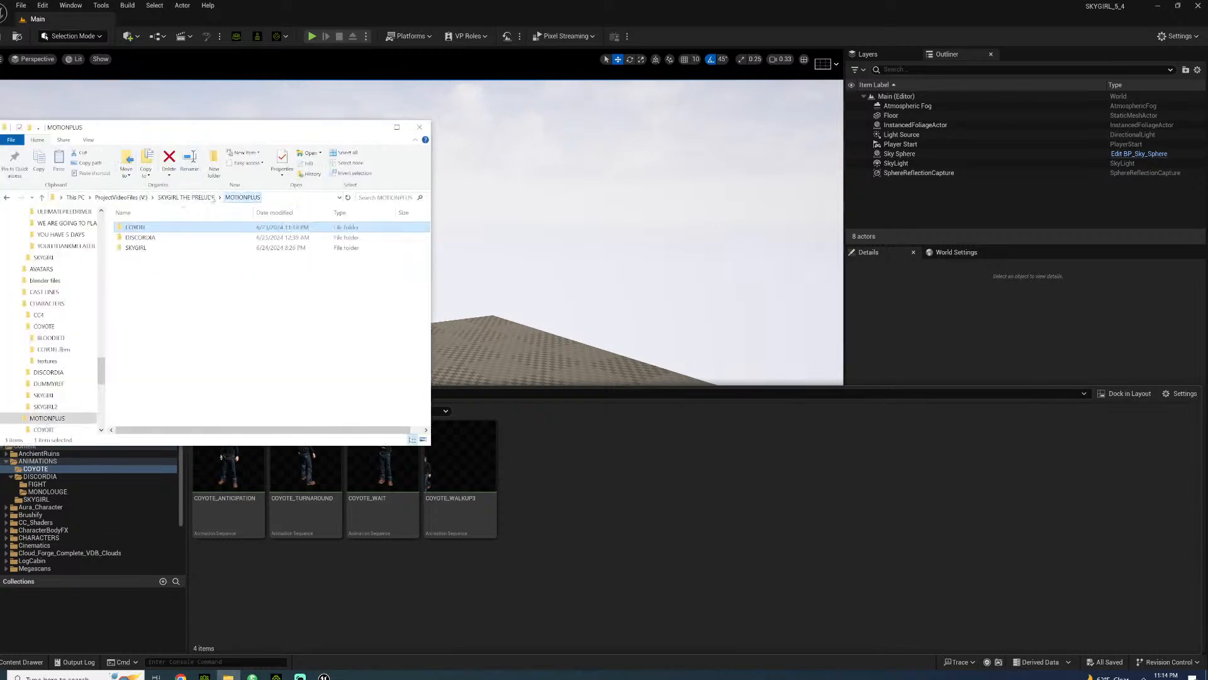
click(186, 197)
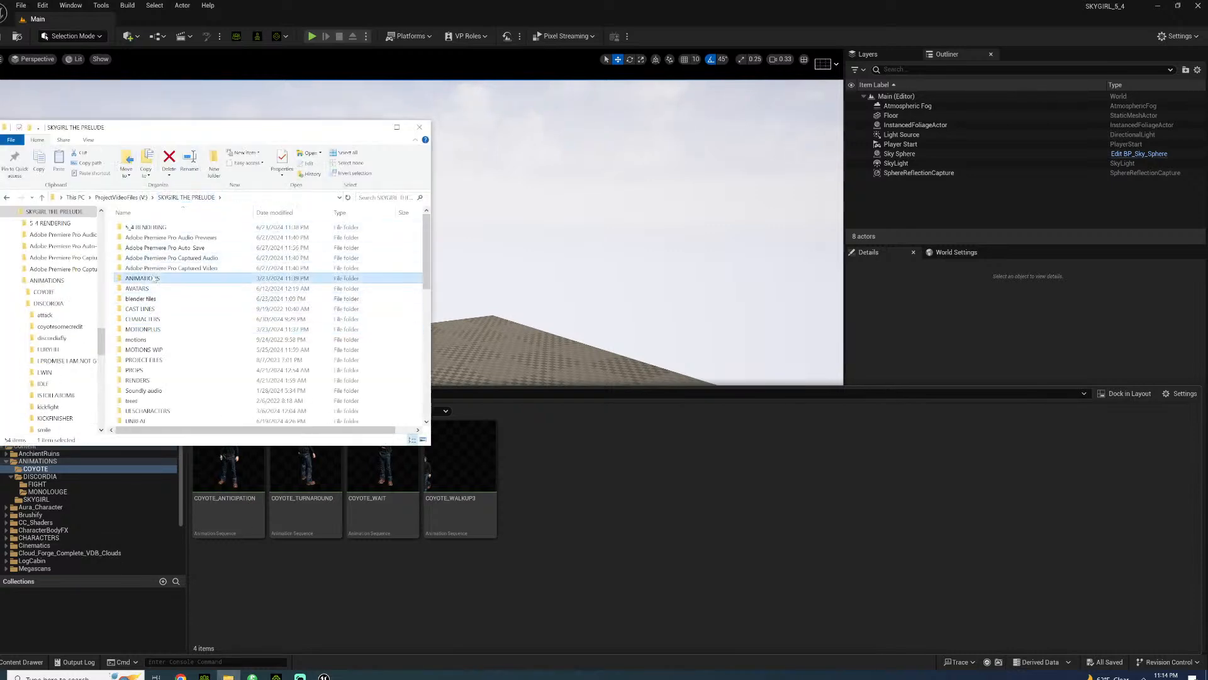
double_click(169, 278)
double_click(142, 228)
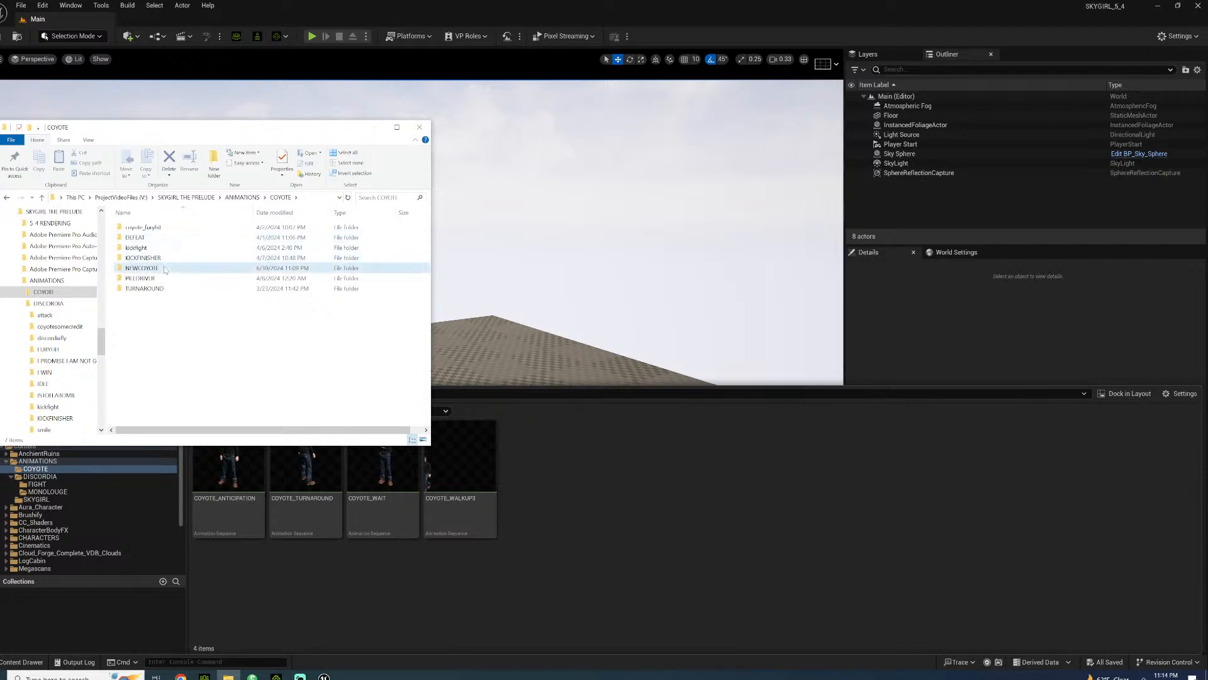
double_click(142, 268)
click(158, 236)
double_click(157, 236)
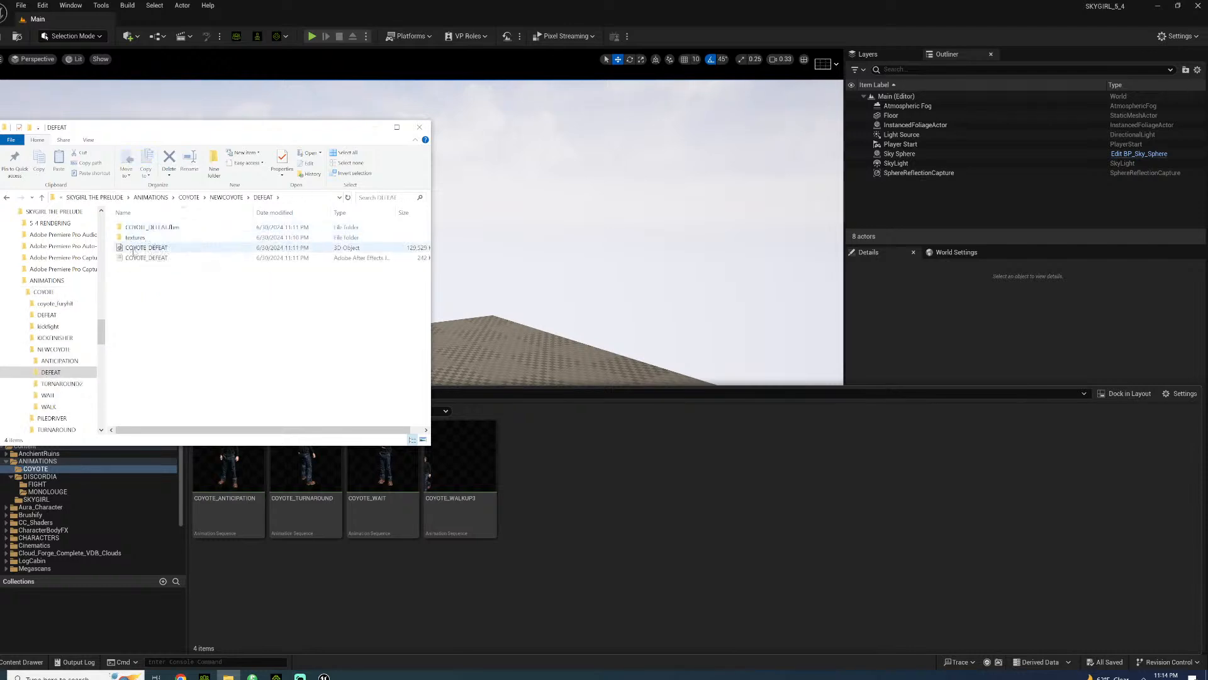
- Create a new folder with its default name inside Unreal's COYOTE animations folder and open it
drag(146, 247, 544, 482)
right_click(558, 470)
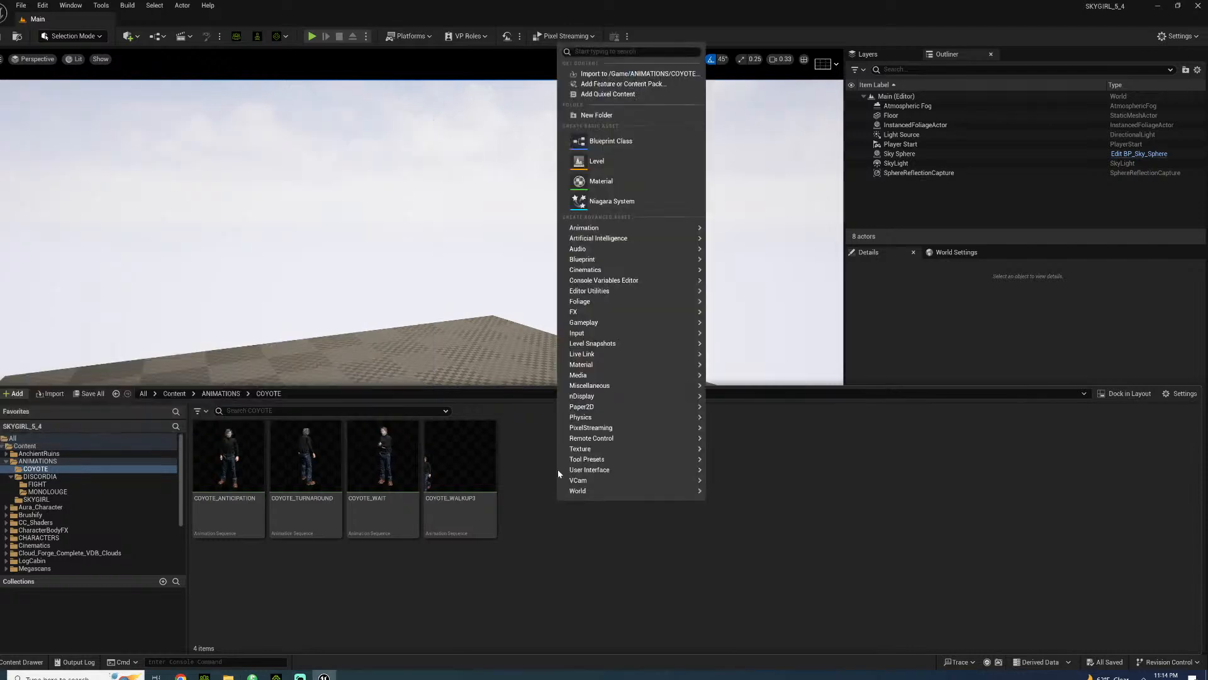
click(588, 141)
double_click(220, 456)
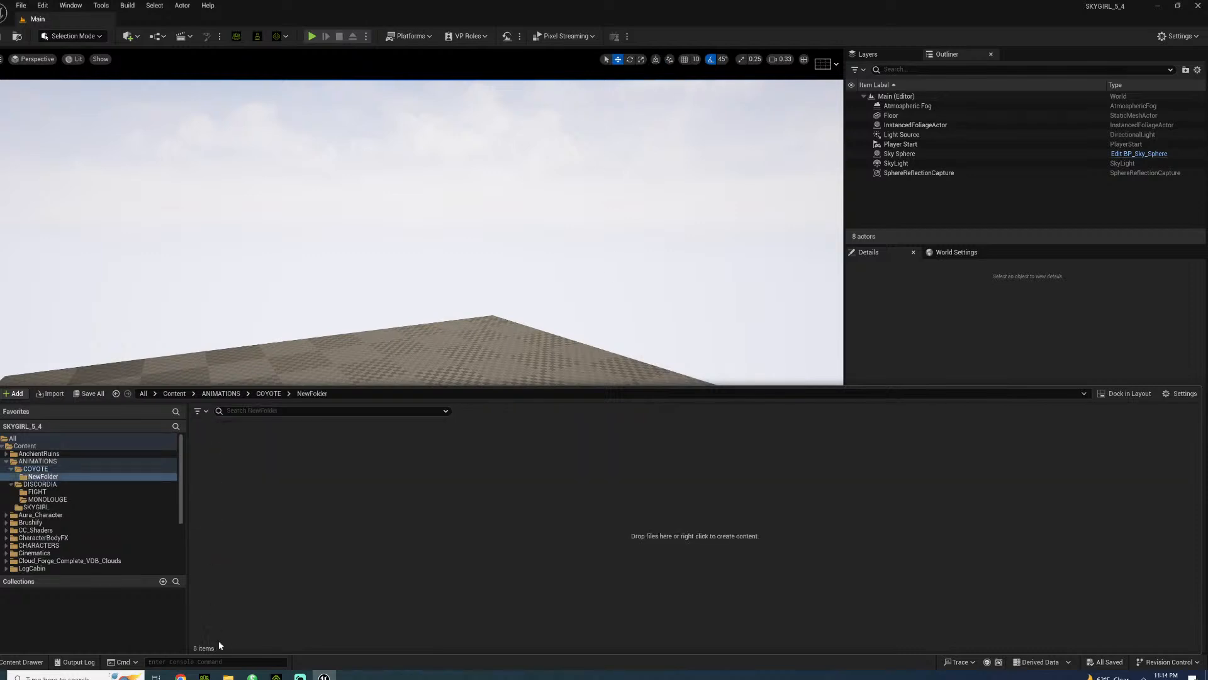
- Bring the COYOTE_DEFEAT FBX into the empty NewFolder with Character Creator & iClone Auto Setup and the Standard Shader
click(228, 675)
drag(172, 249, 521, 539)
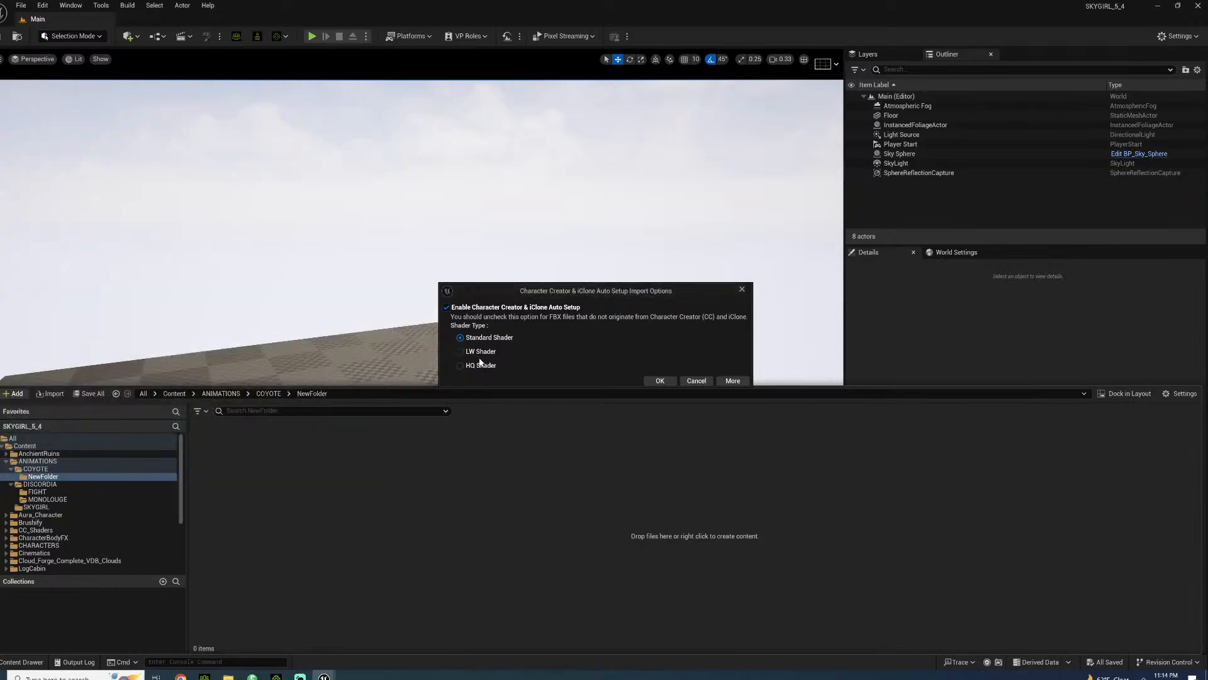
click(660, 380)
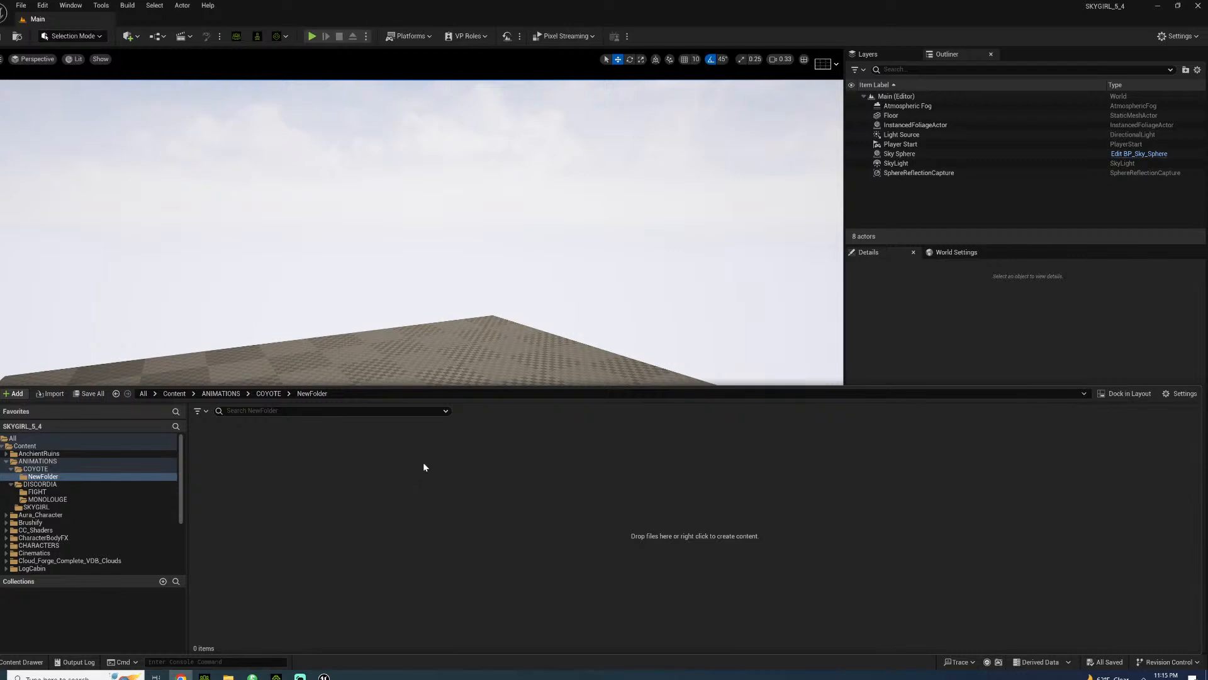
drag(429, 468, 417, 472)
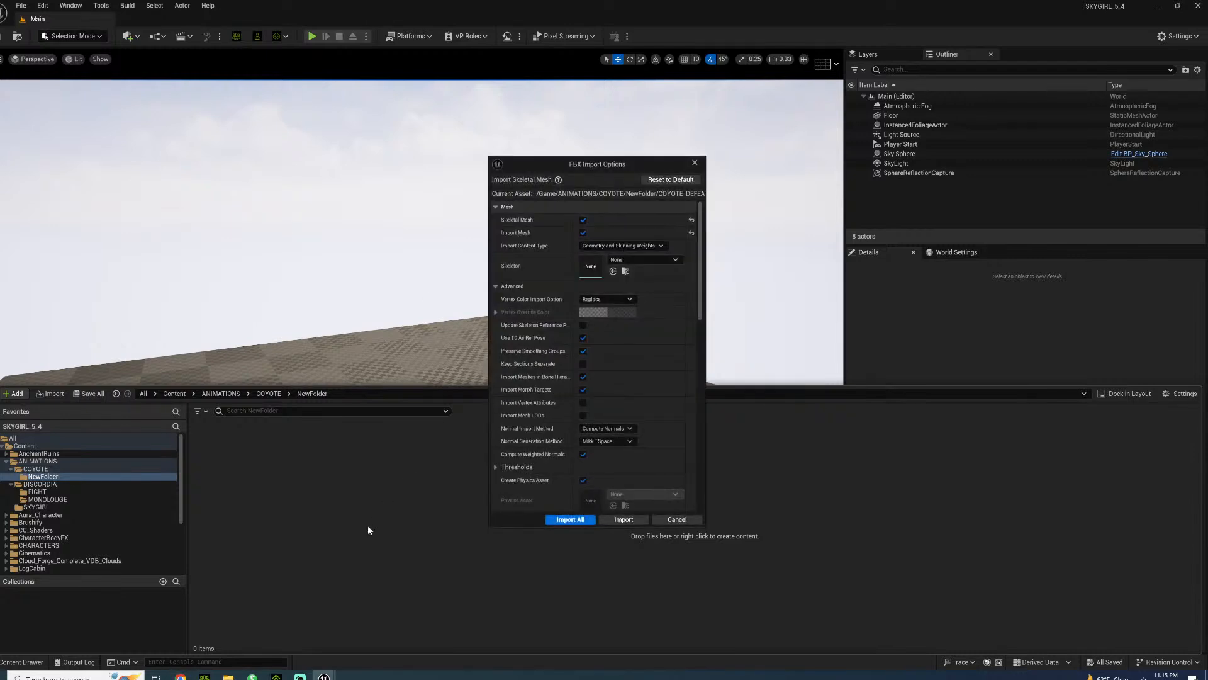
- Turn off Import Mesh, assign COYOTE_BLOODIED_Skeleton as the skeleton and import all of the FBX animation
click(583, 232)
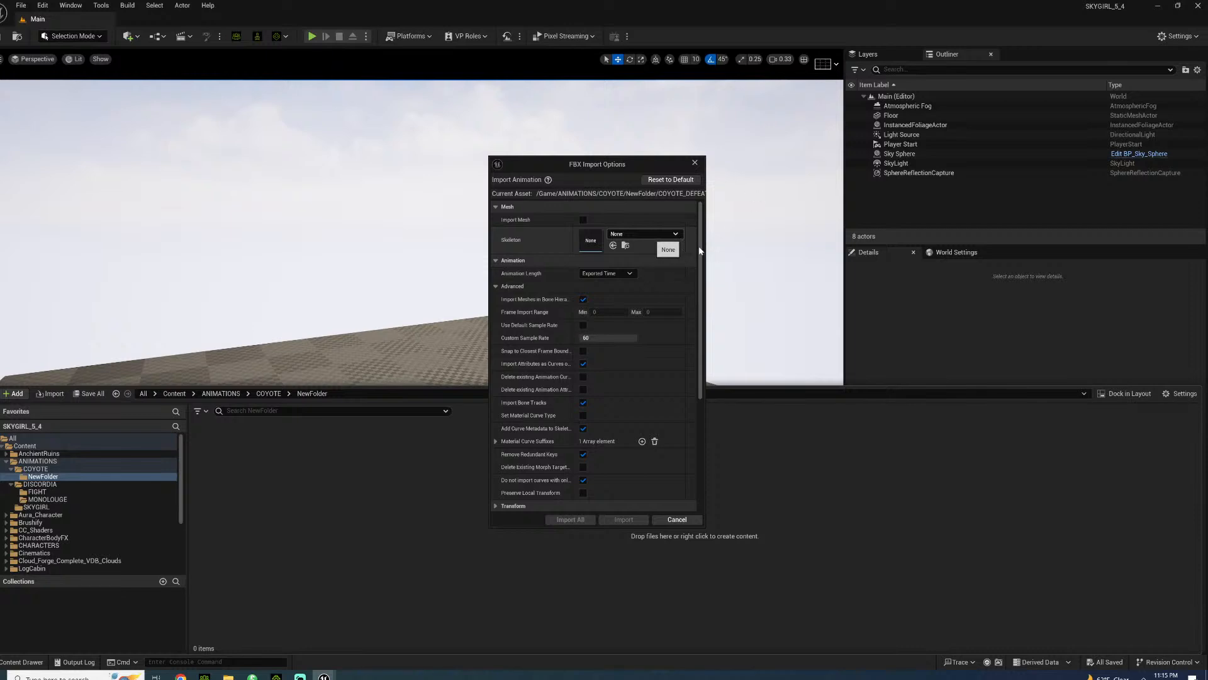
click(675, 234)
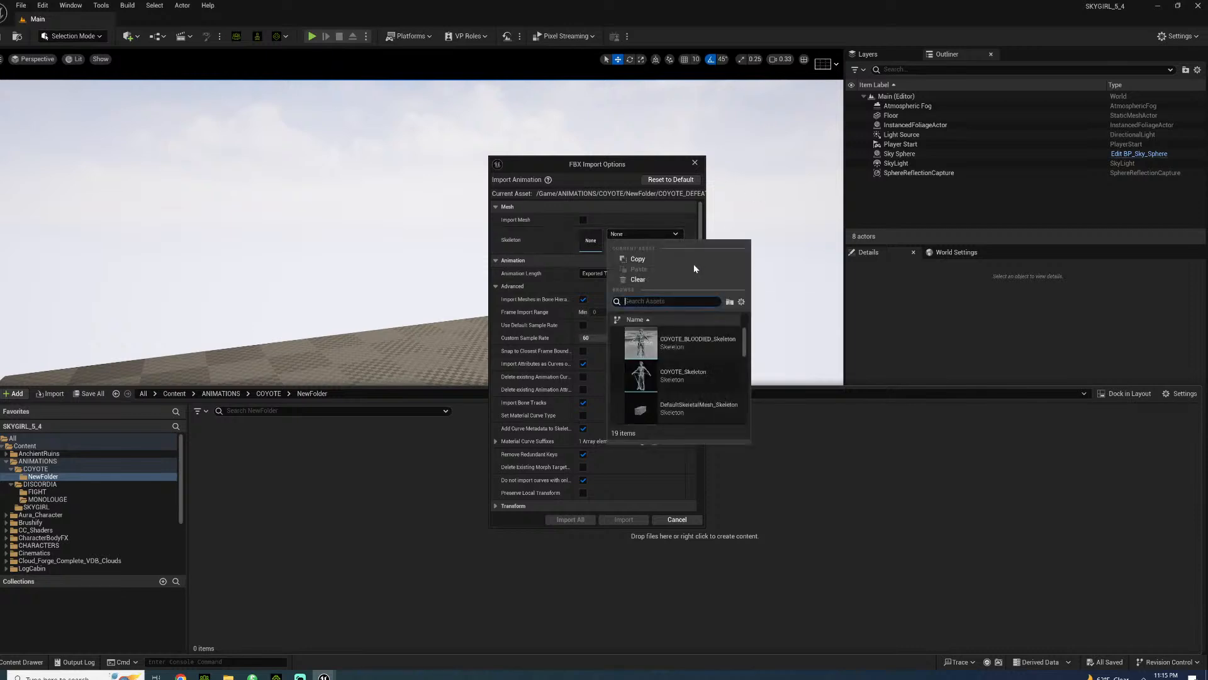
click(700, 341)
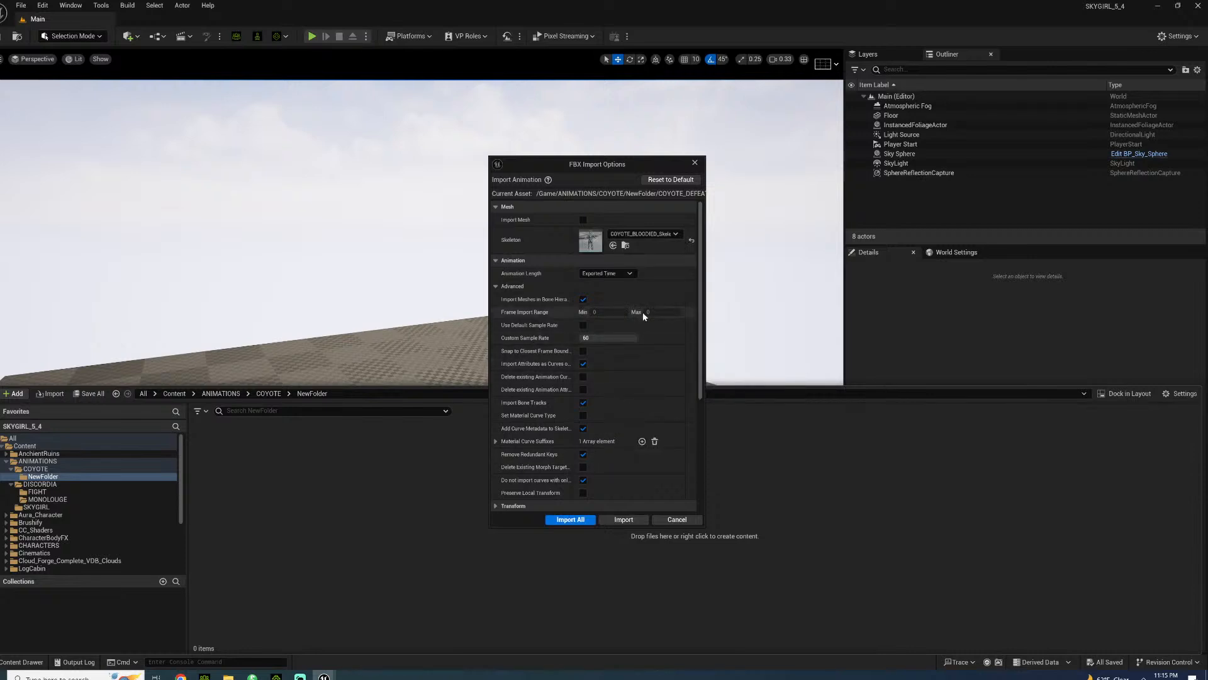
click(574, 519)
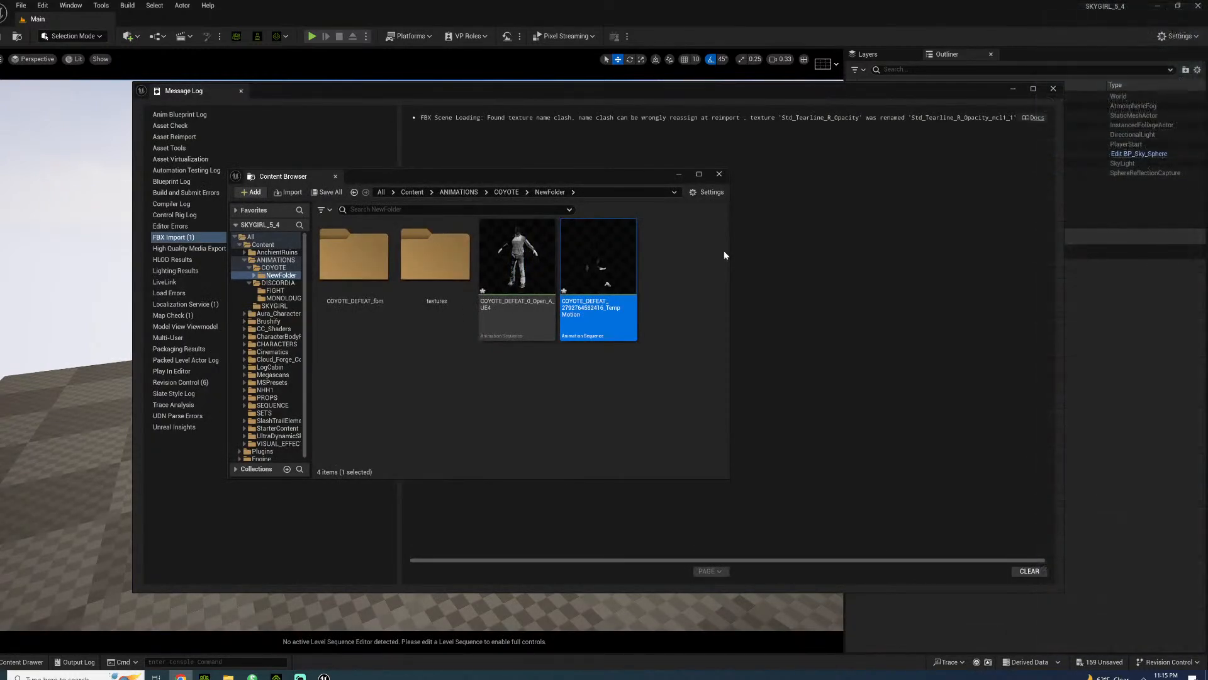
- Rename the imported crouching animation sequence COYOTE_DEFEAT and move it up into the COYOTE folder
mouse_move(602, 263)
key(F2)
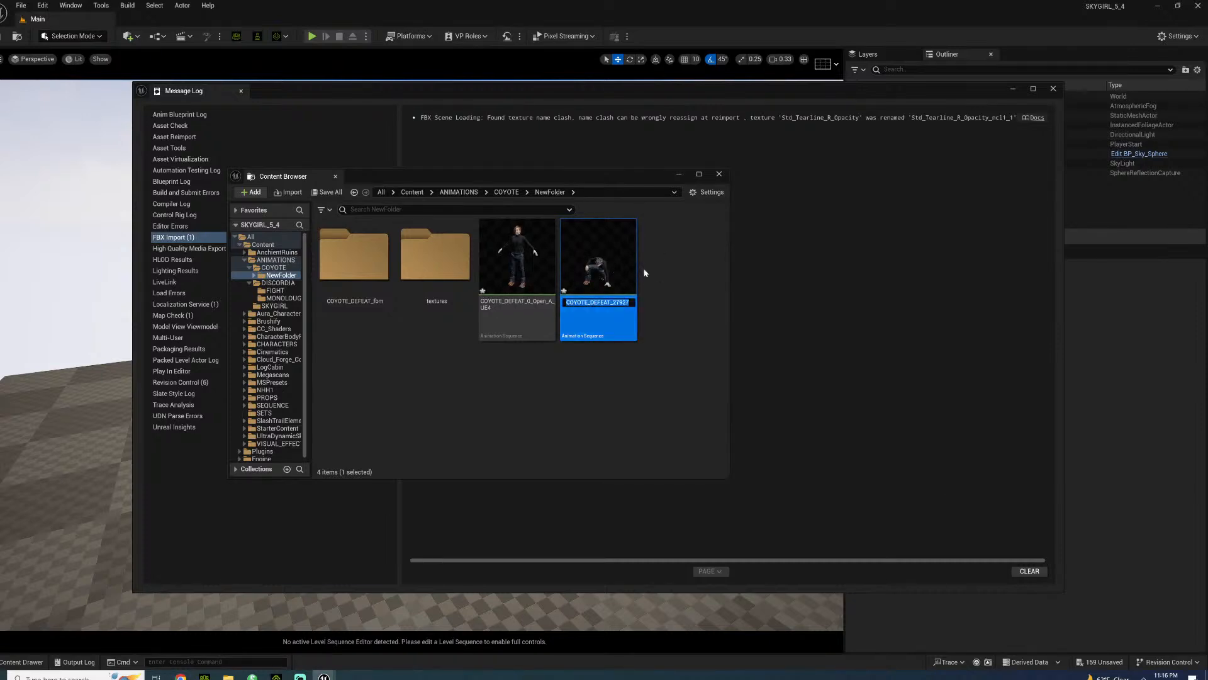
key(Right)
key(BackSpace)
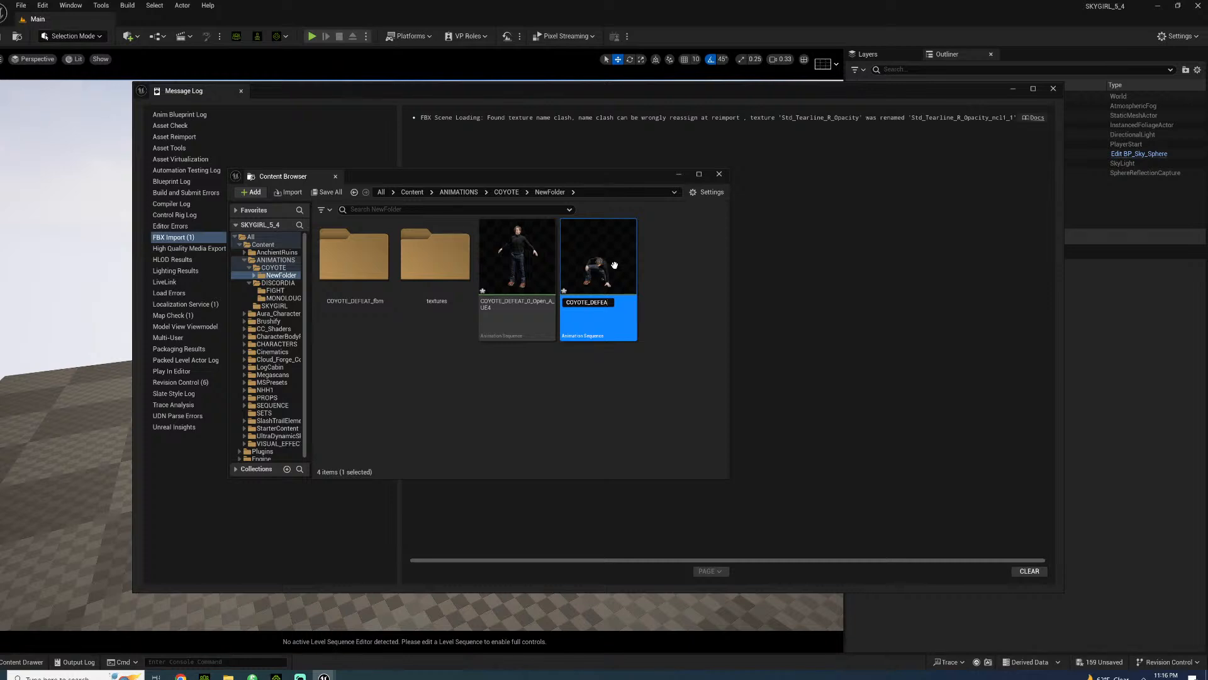
key(Return)
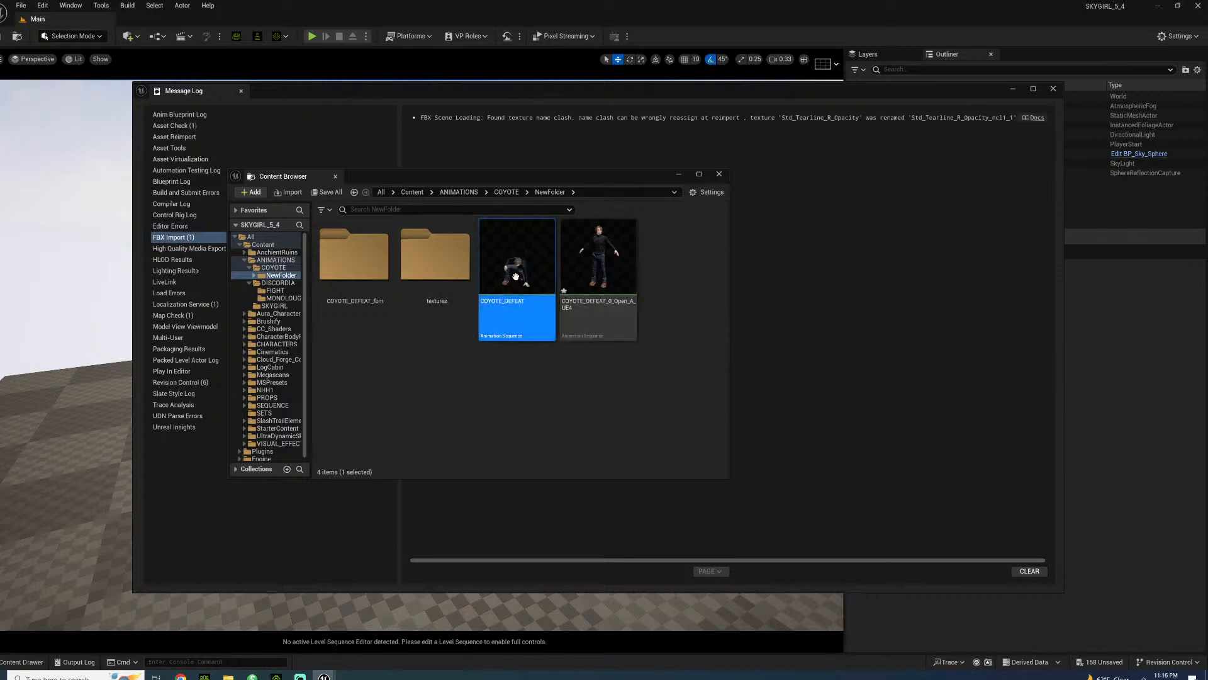
drag(517, 258, 286, 279)
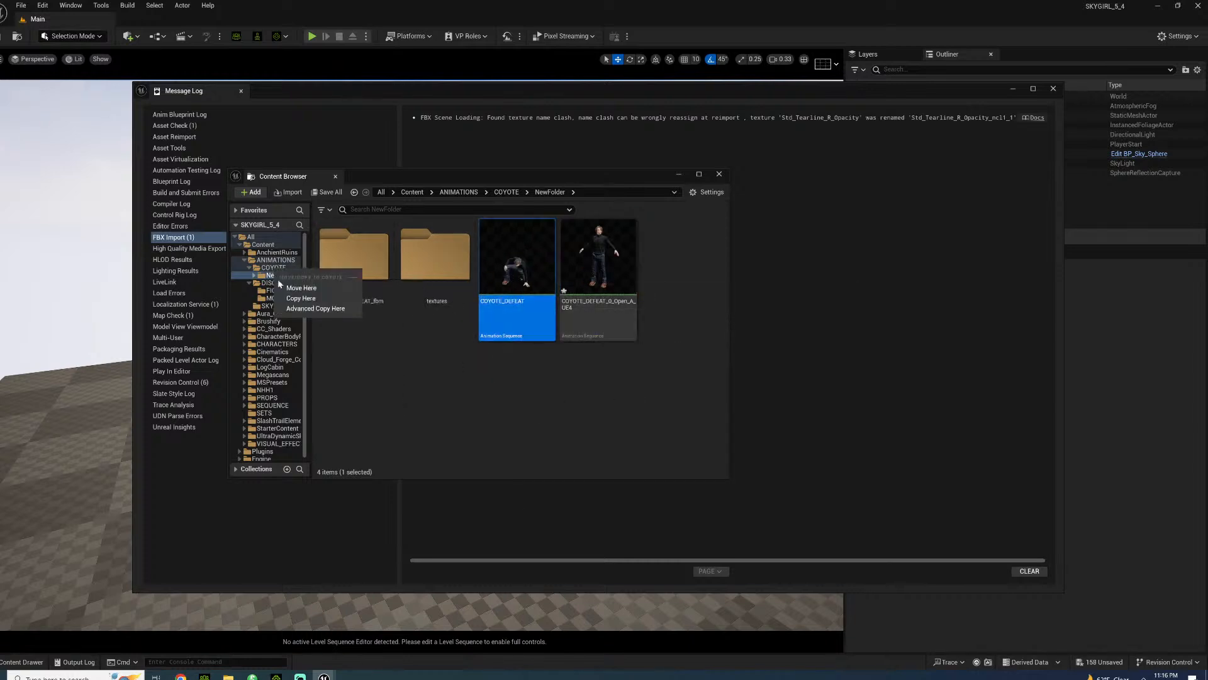
click(288, 284)
- Try to delete NewFolder from the COYOTE animations folder, and close the floating Content Browser and Message Log windows
click(273, 267)
click(381, 271)
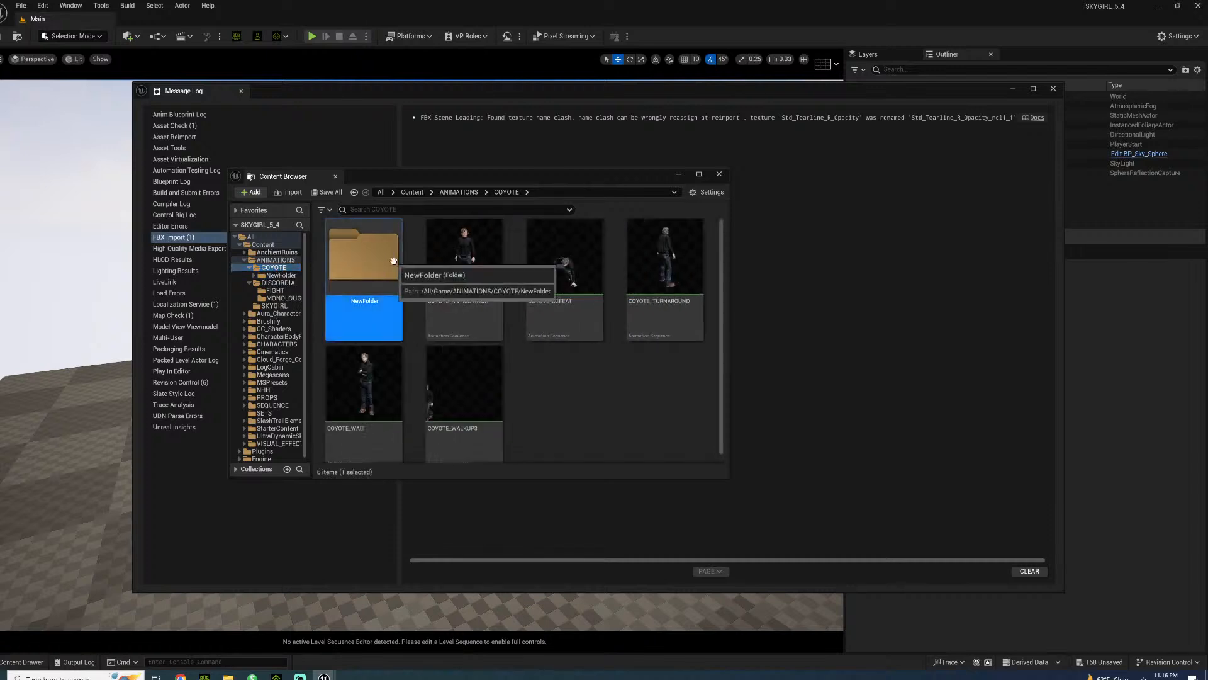
key(Delete)
click(413, 285)
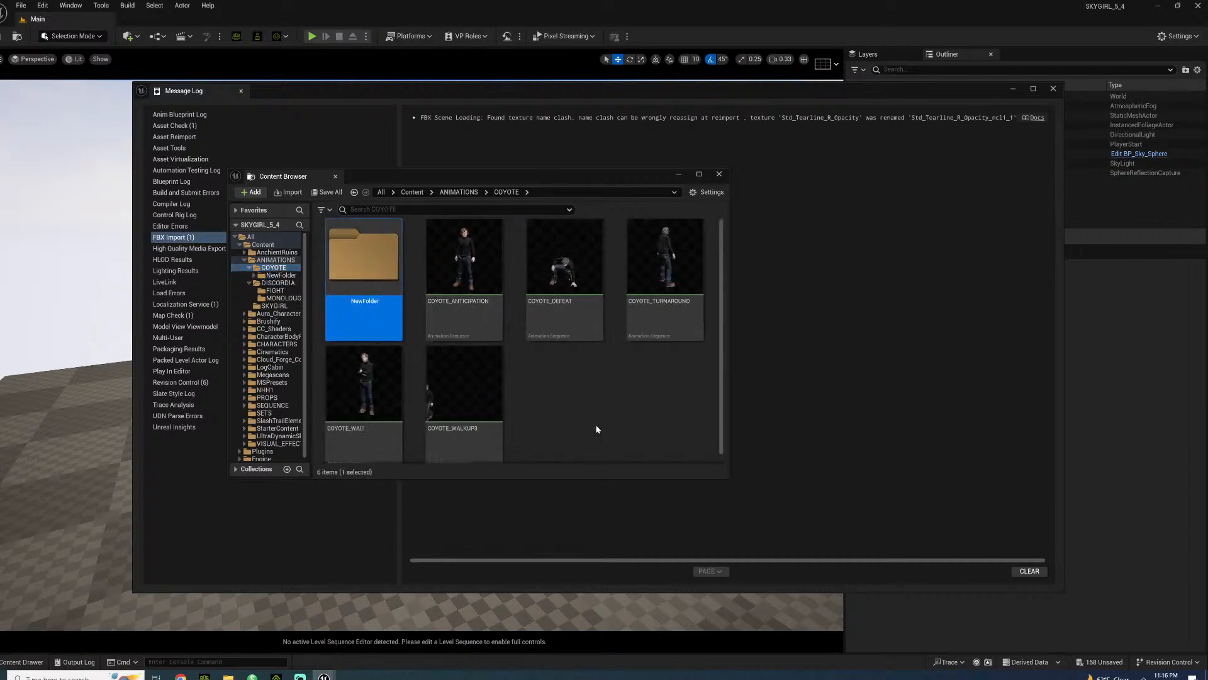
click(719, 173)
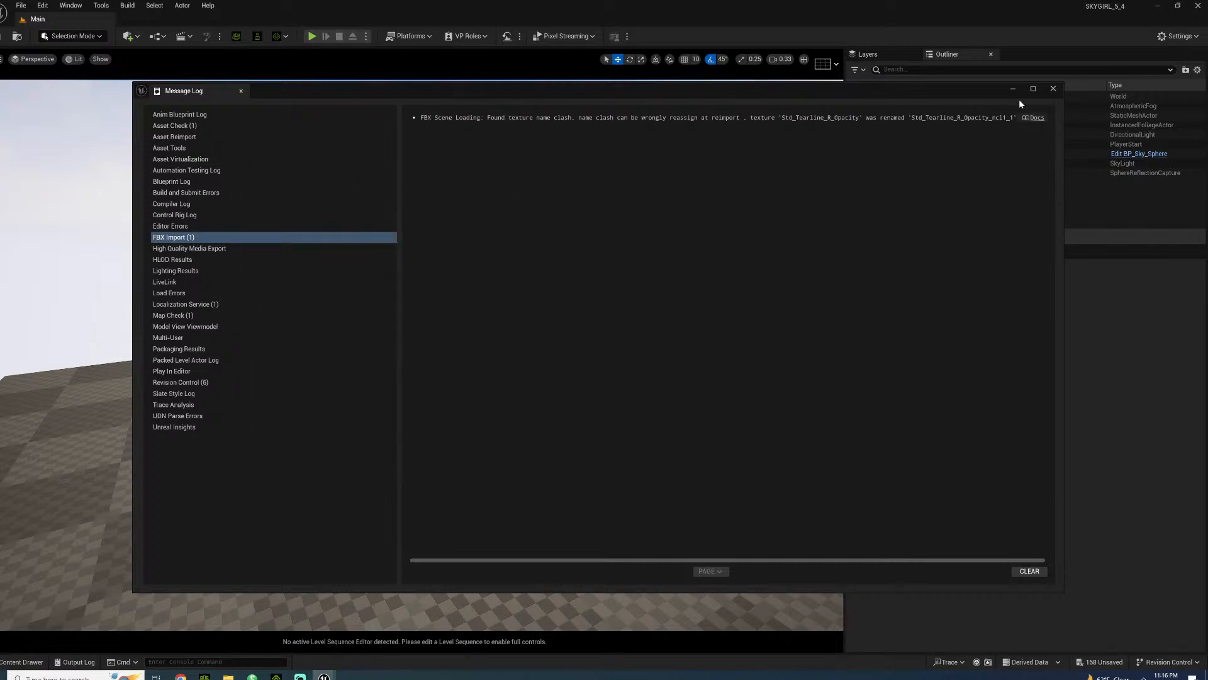
click(1053, 90)
- Open the project's VISUAL_EFFECTS folder in the content drawer
right_drag(501, 278, 462, 305)
scroll(461, 304, down, 4)
click(30, 662)
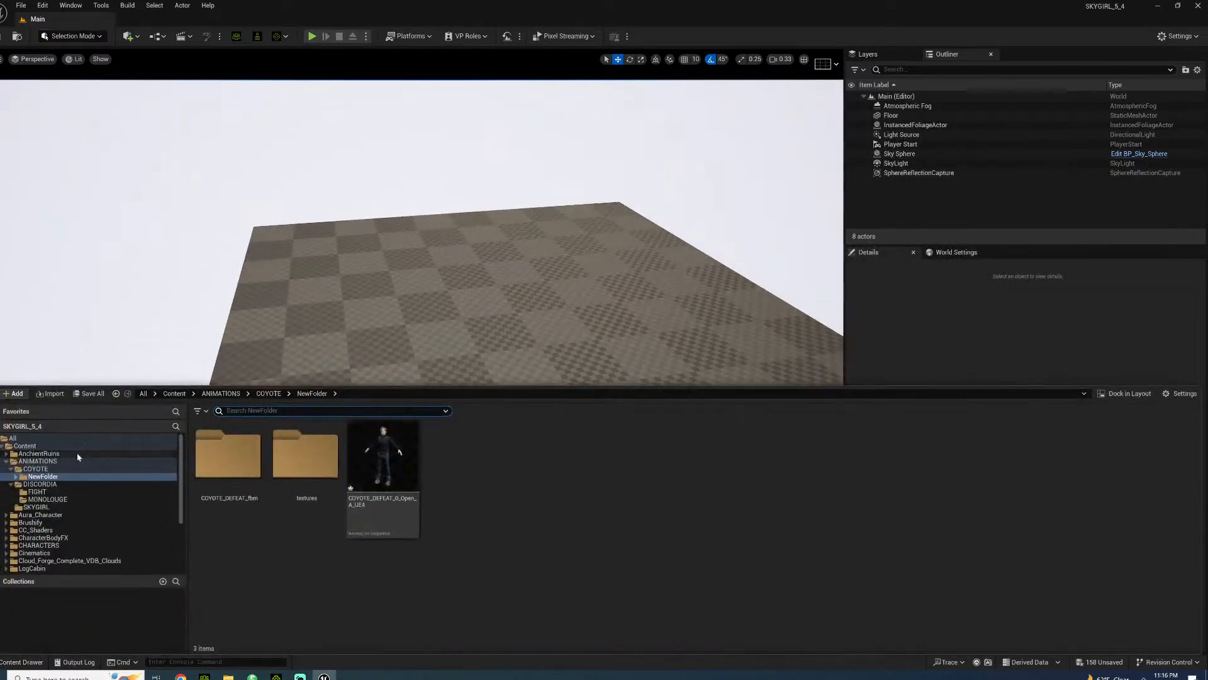
scroll(86, 497, down, 4)
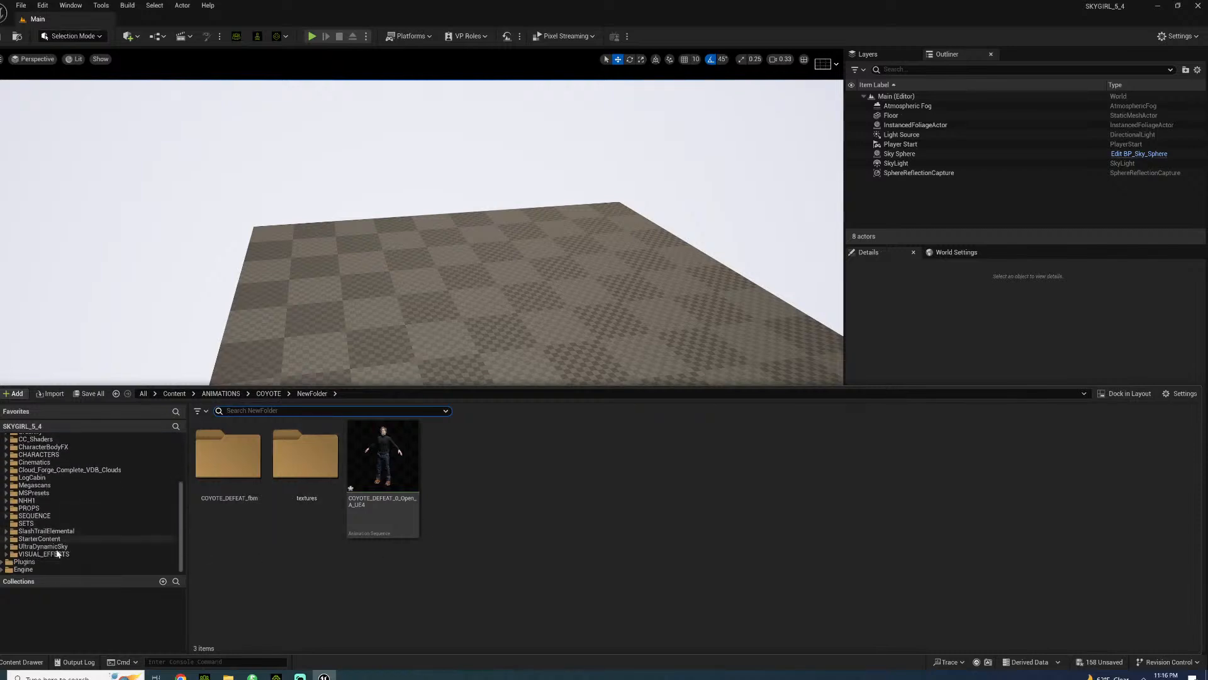
click(156, 554)
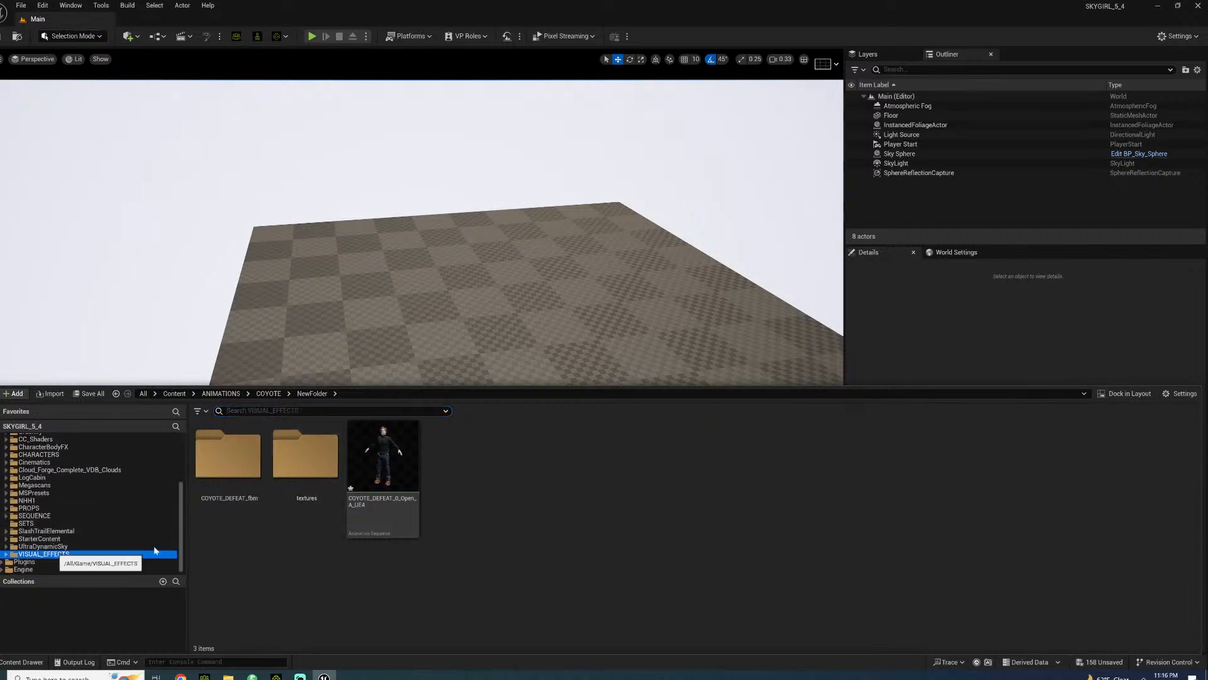
- Open the NS_DISCORDIA_BURST Niagara system to examine its particle preview and modules, and close it again
right_click(854, 511)
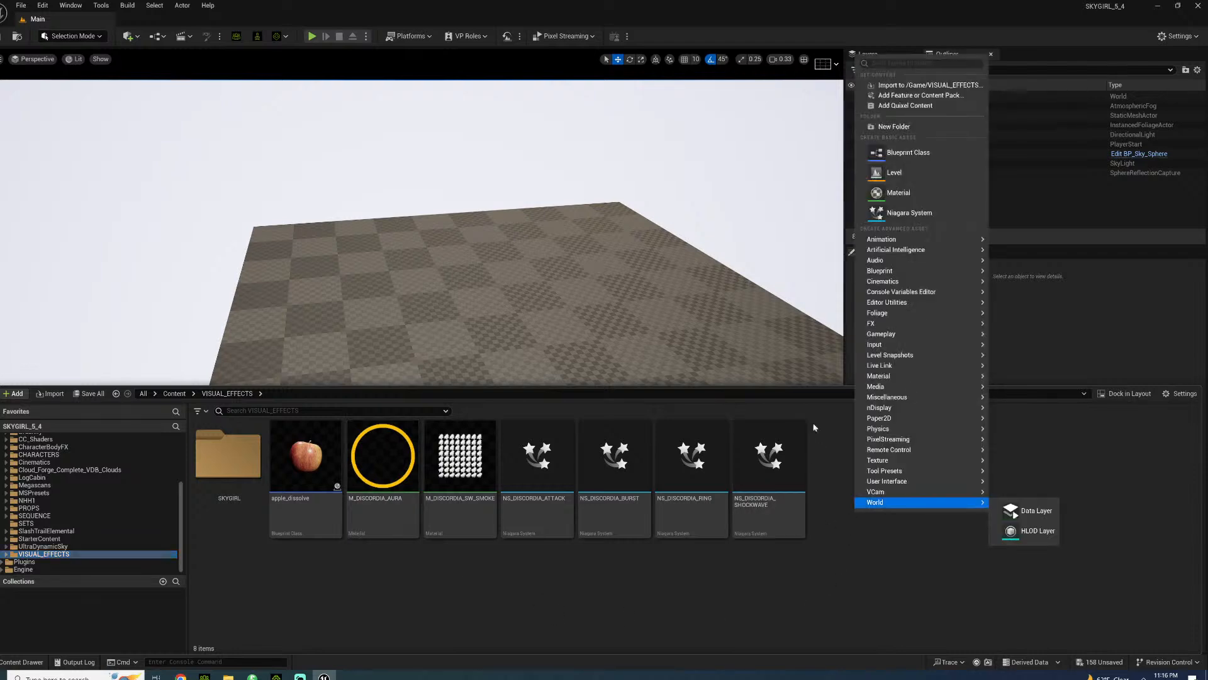
click(640, 473)
double_click(640, 473)
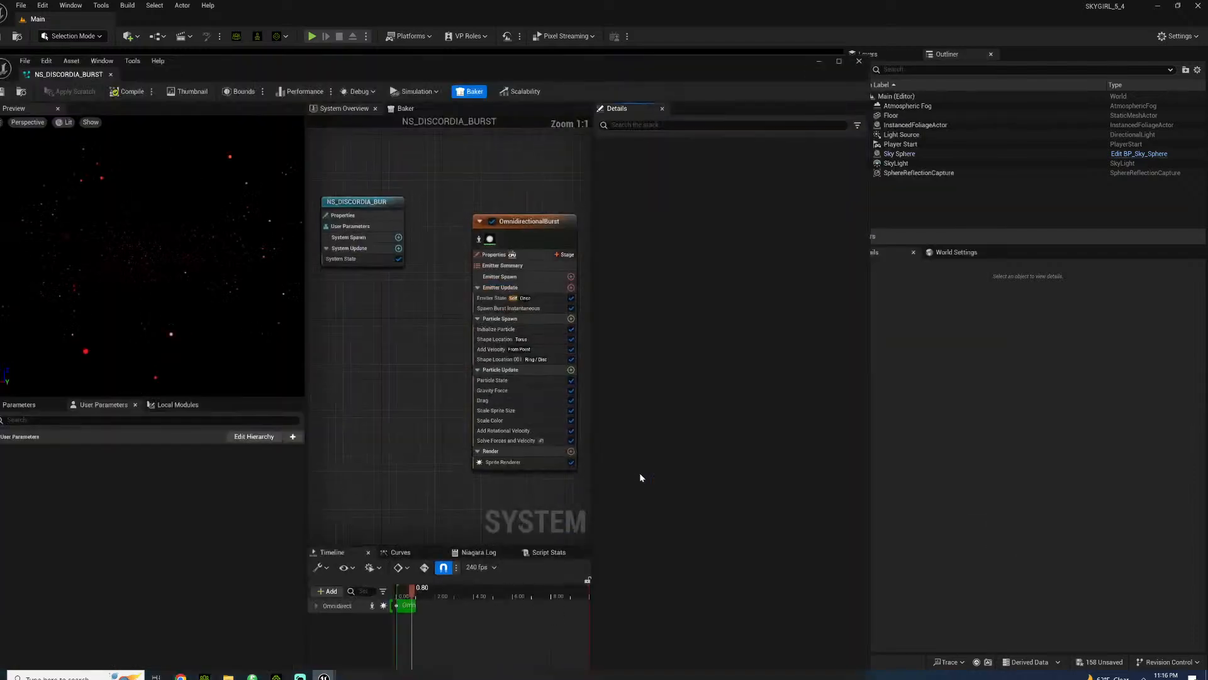
click(859, 61)
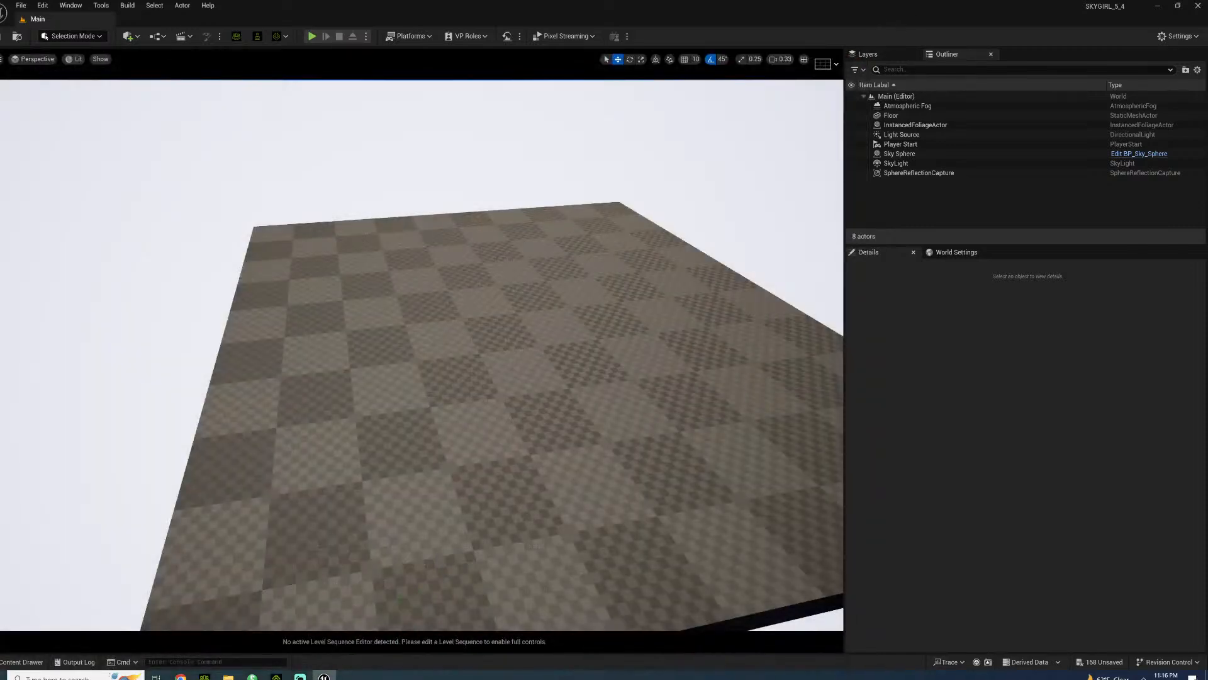
- Create a Niagara system in VISUAL_EFFECTS based on the DirectionalBurst sprite emitter and name it NS_DISCORDIA_ATTACK2
key(ctrl+space)
right_click(840, 487)
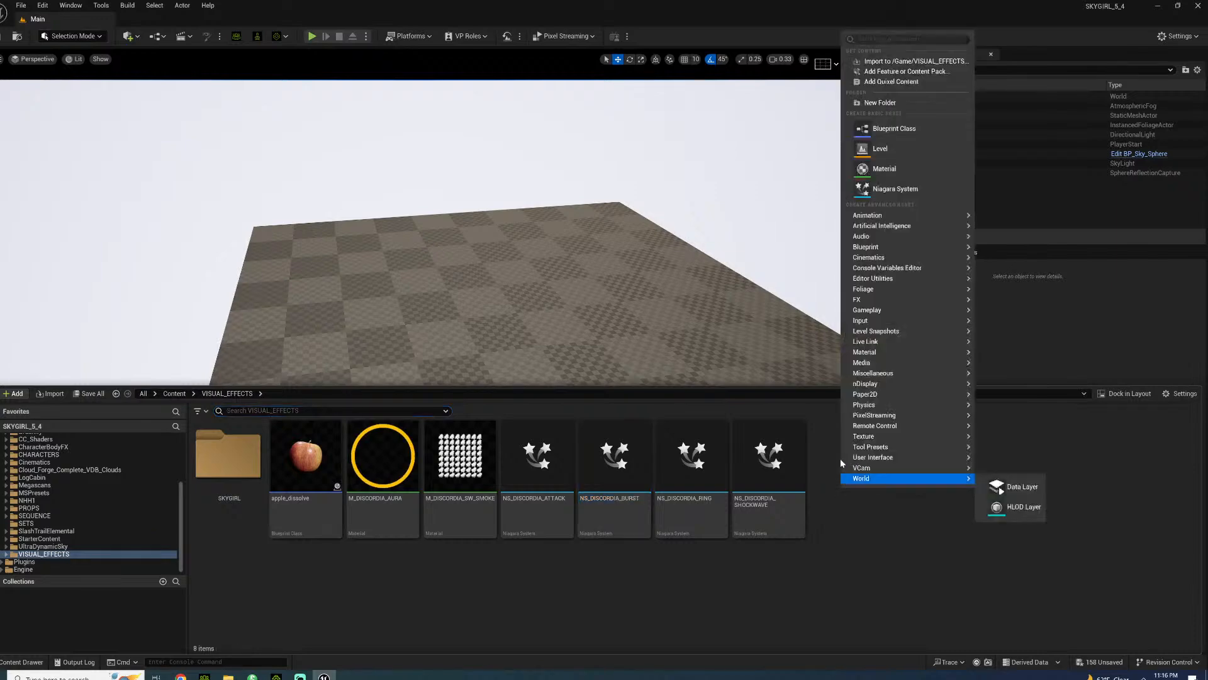
click(894, 188)
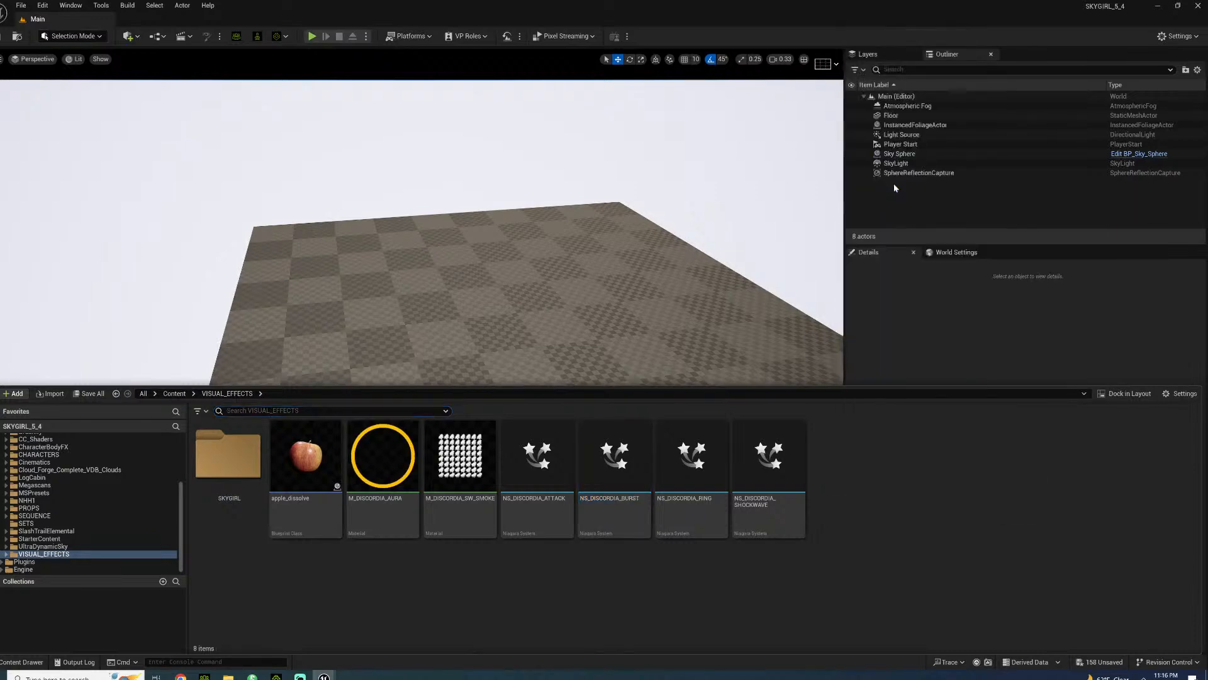
click(505, 348)
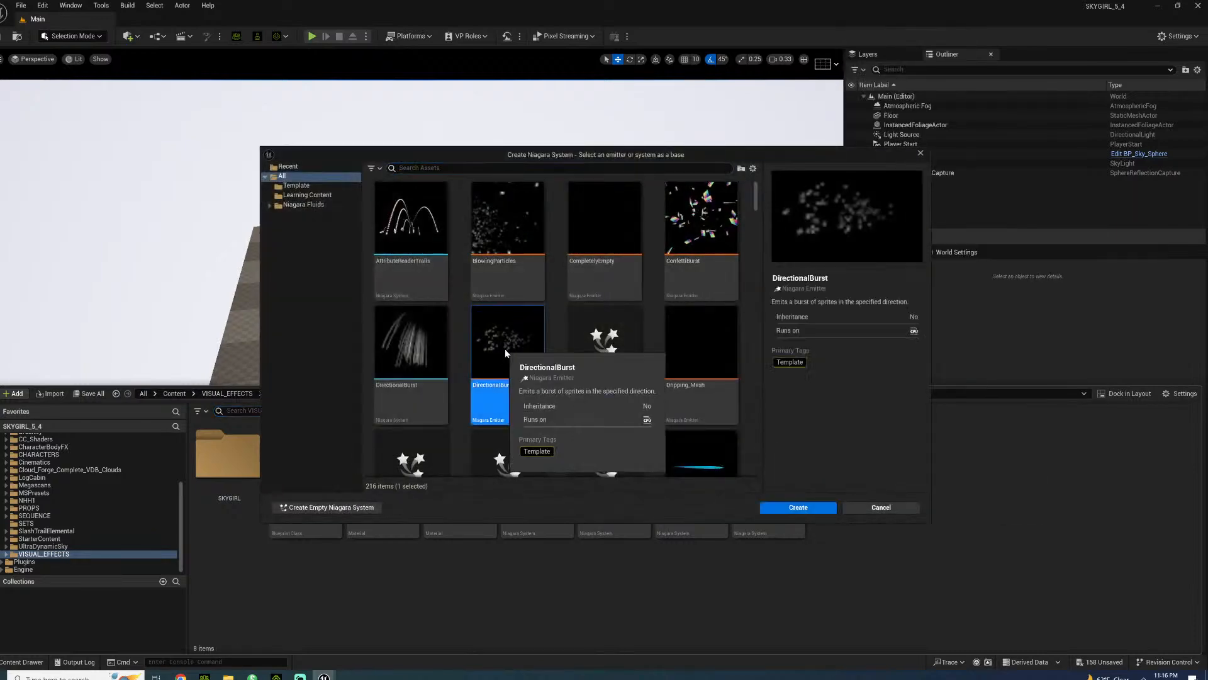
double_click(504, 349)
text(NS_DISCORDI)
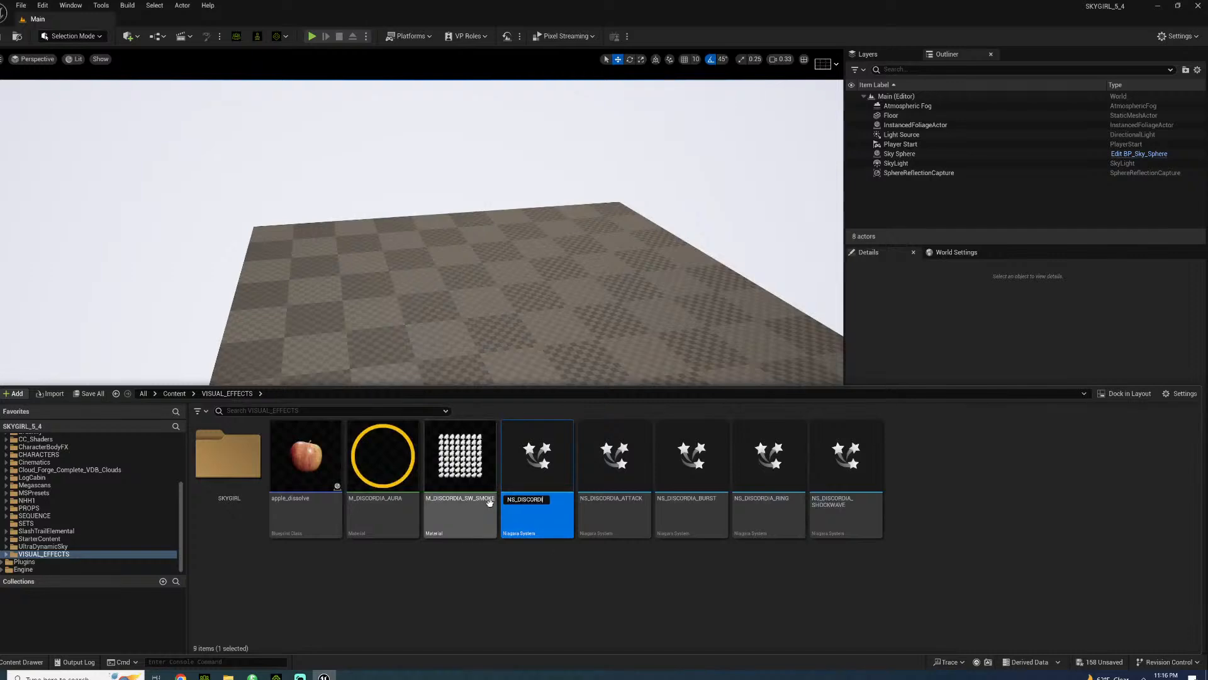
text(A_ATTACK)
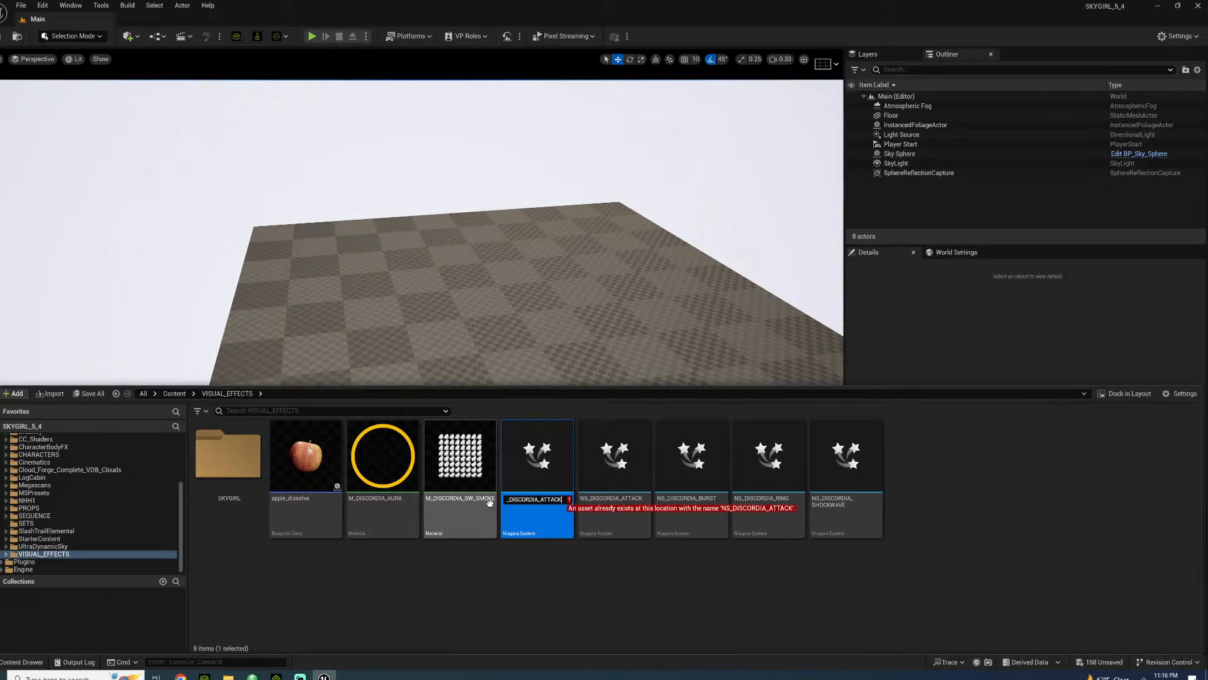
text(2)
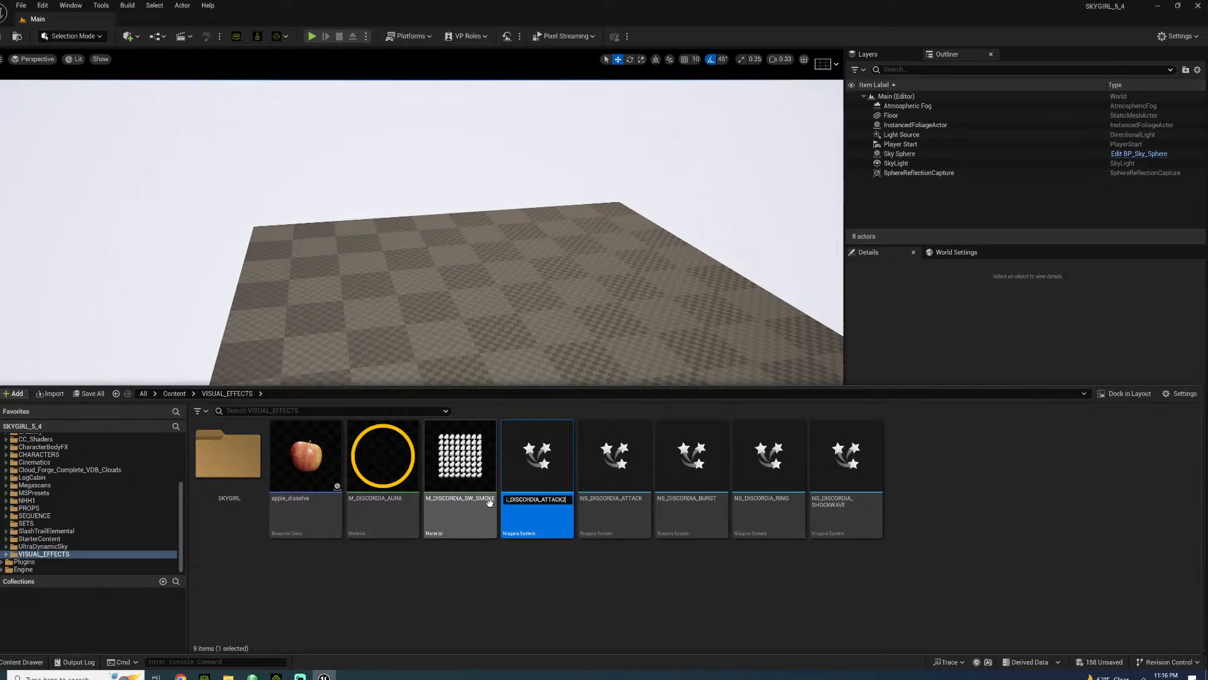
key(Return)
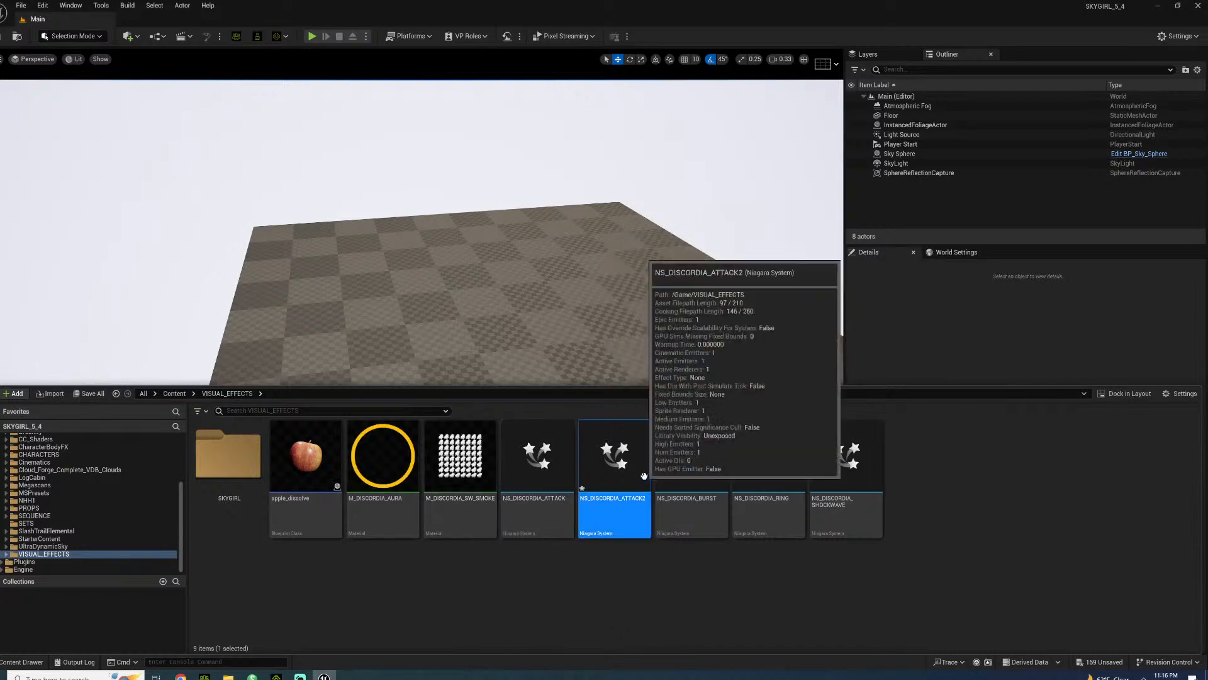
- Open NS_DISCORDIA_ATTACK2 and delete the Add Velocity module from the DirectionalBurst emitter's Particle Spawn stage
double_click(597, 448)
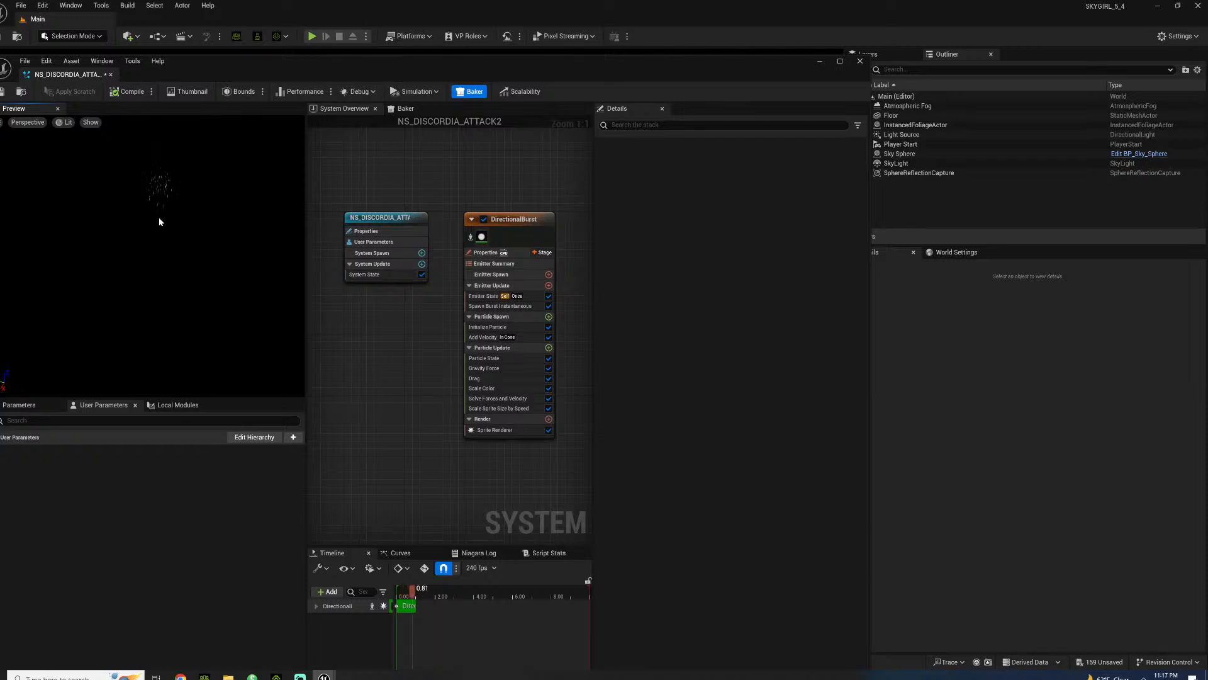
click(496, 238)
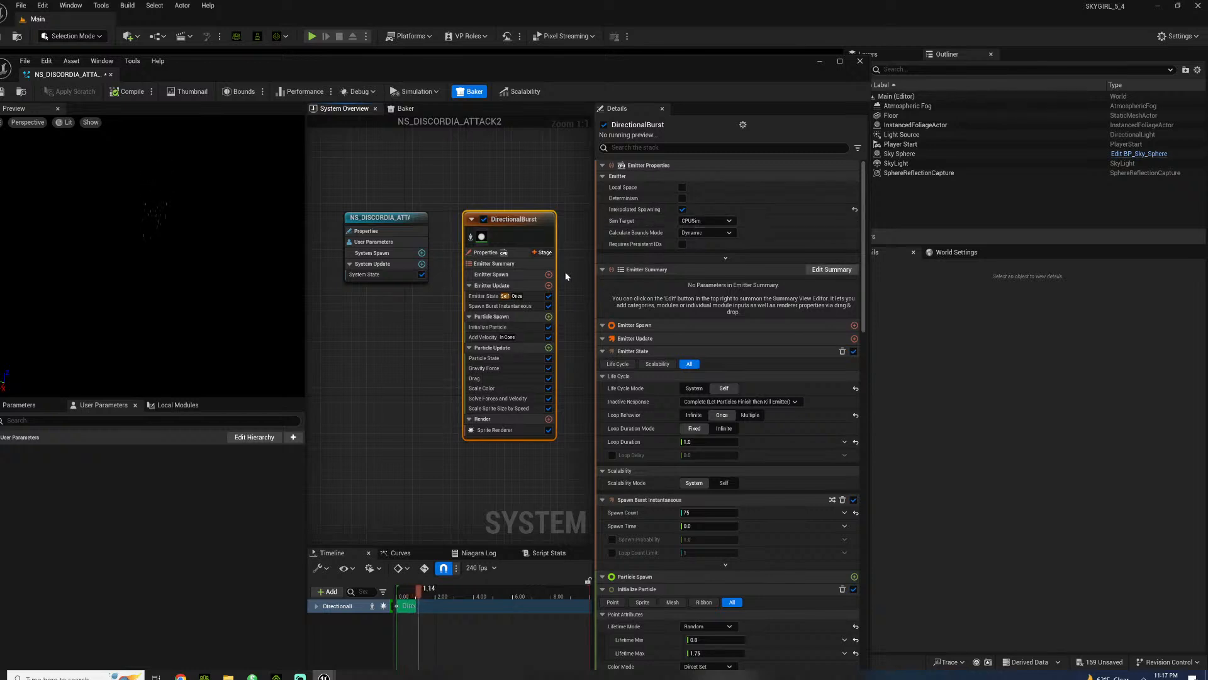
click(482, 337)
key(Delete)
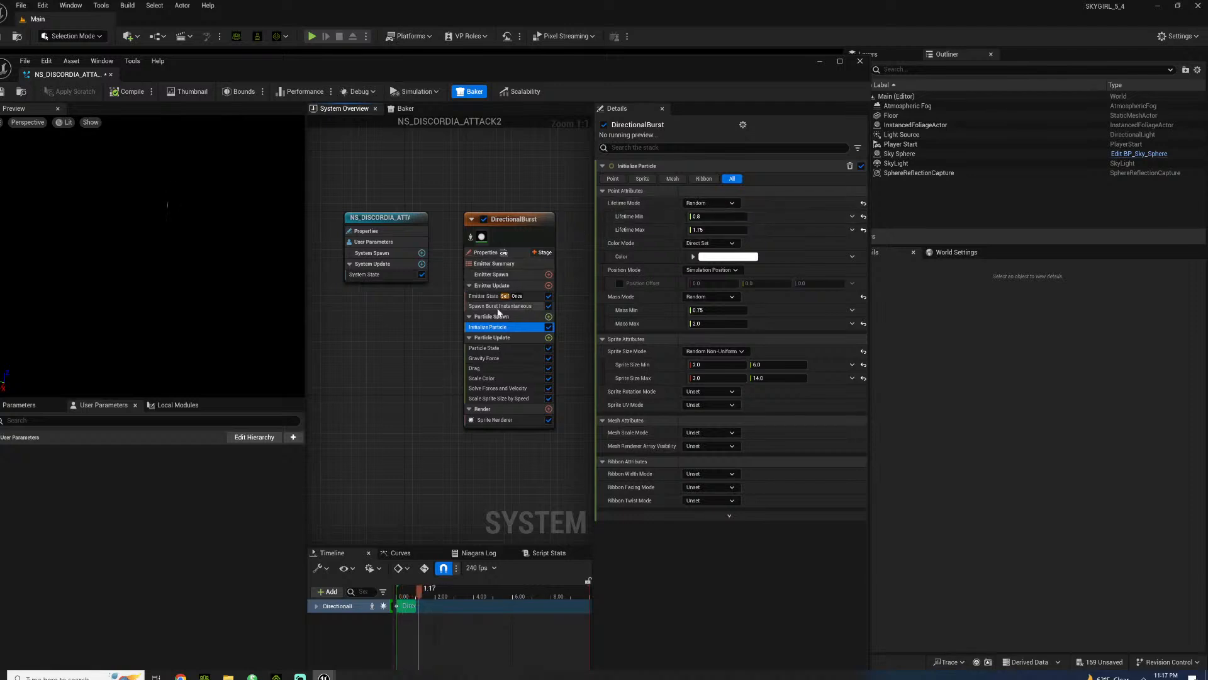
- Add a Shape Location module to the DirectionalBurst emitter's Particle Spawn stage and check the burst in the preview
click(549, 317)
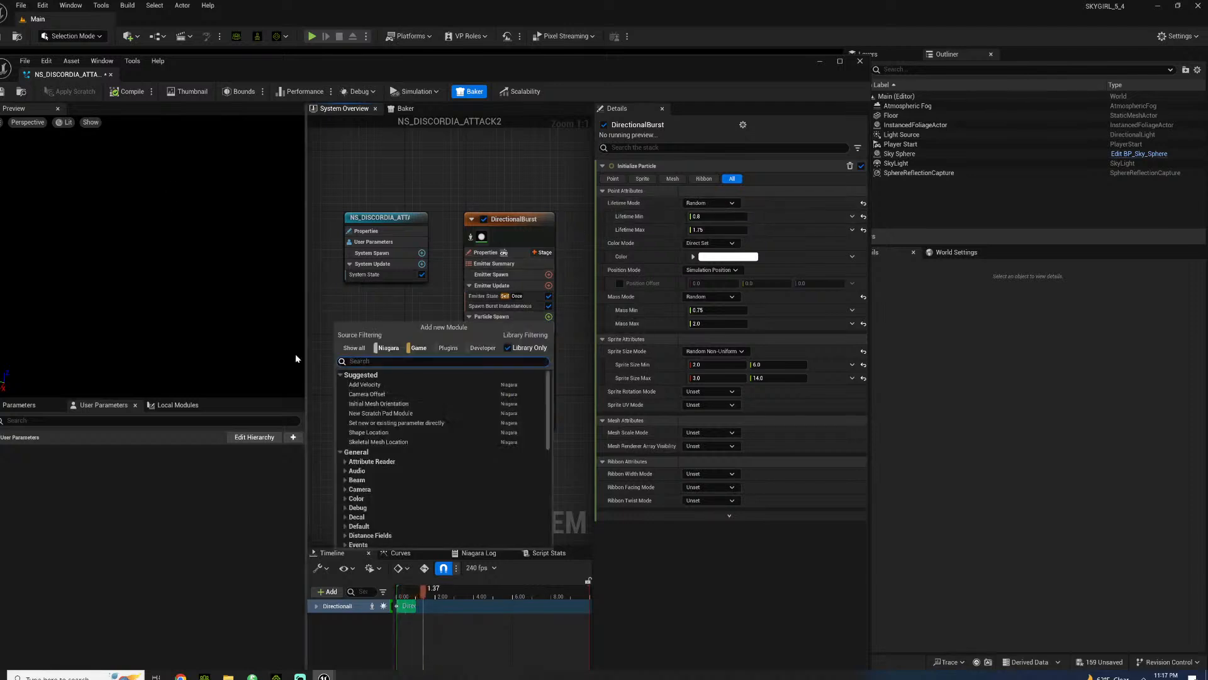
text(SHAPER)
key(BackSpace)
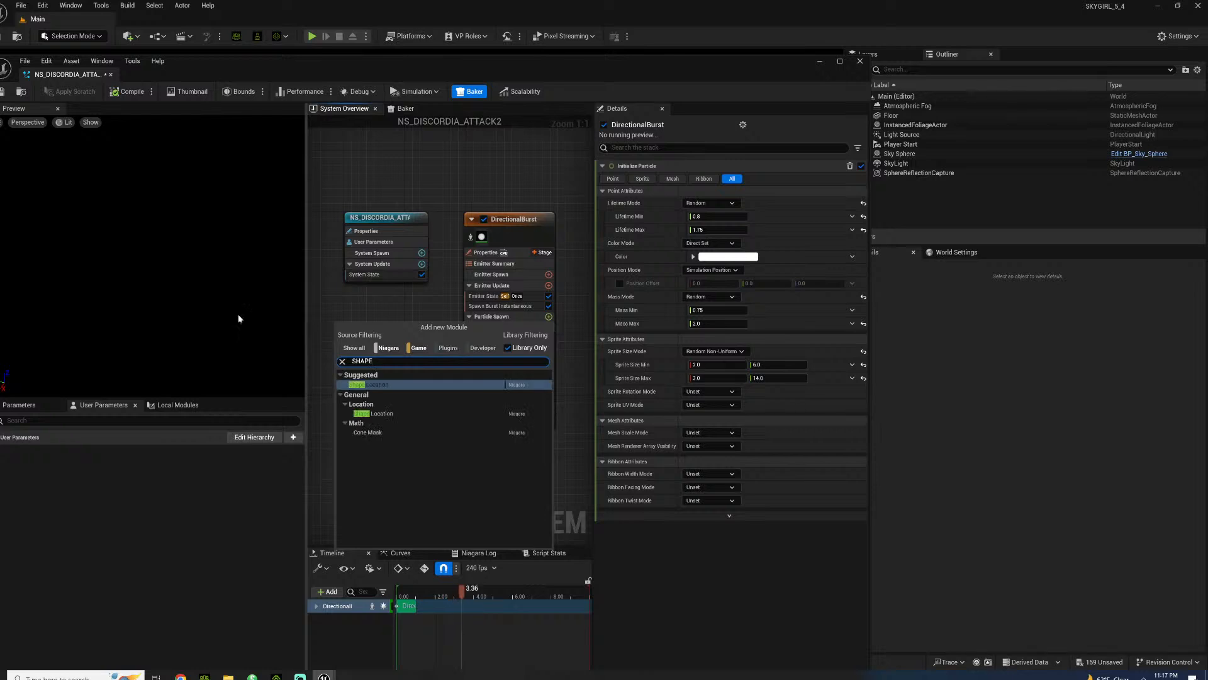
click(379, 414)
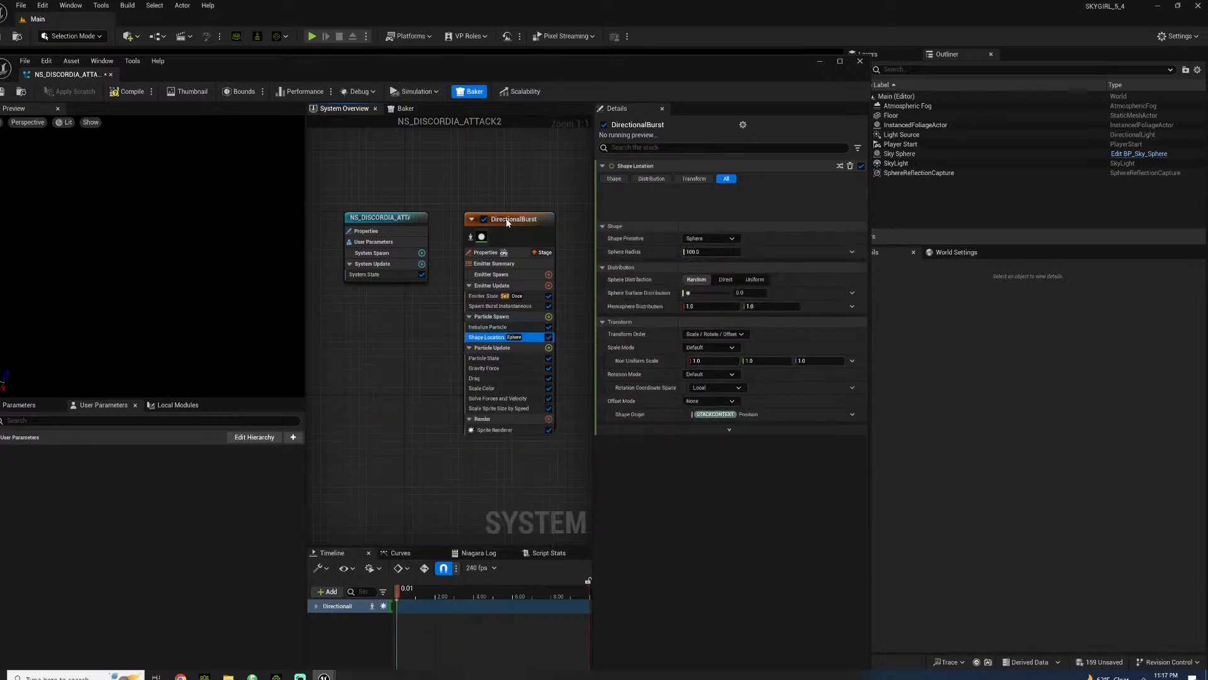
click(141, 227)
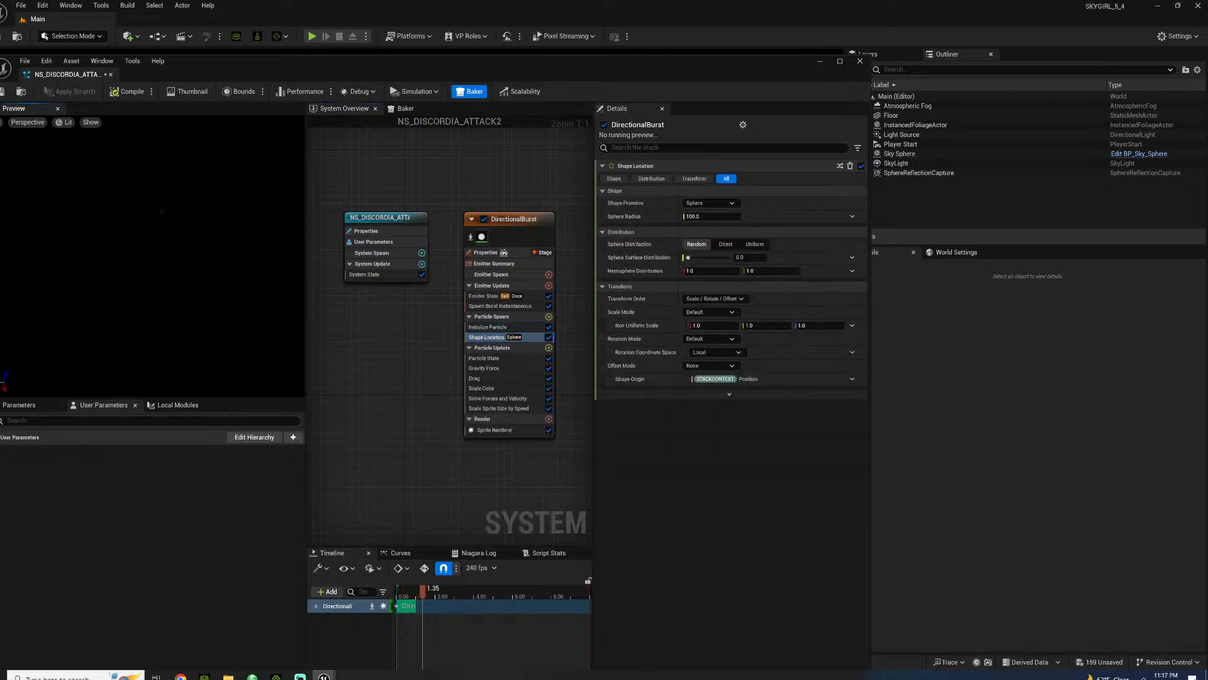
- Set the Gravity Force module's Z gravity to 15 and check the particle motion in the preview
click(484, 369)
click(804, 179)
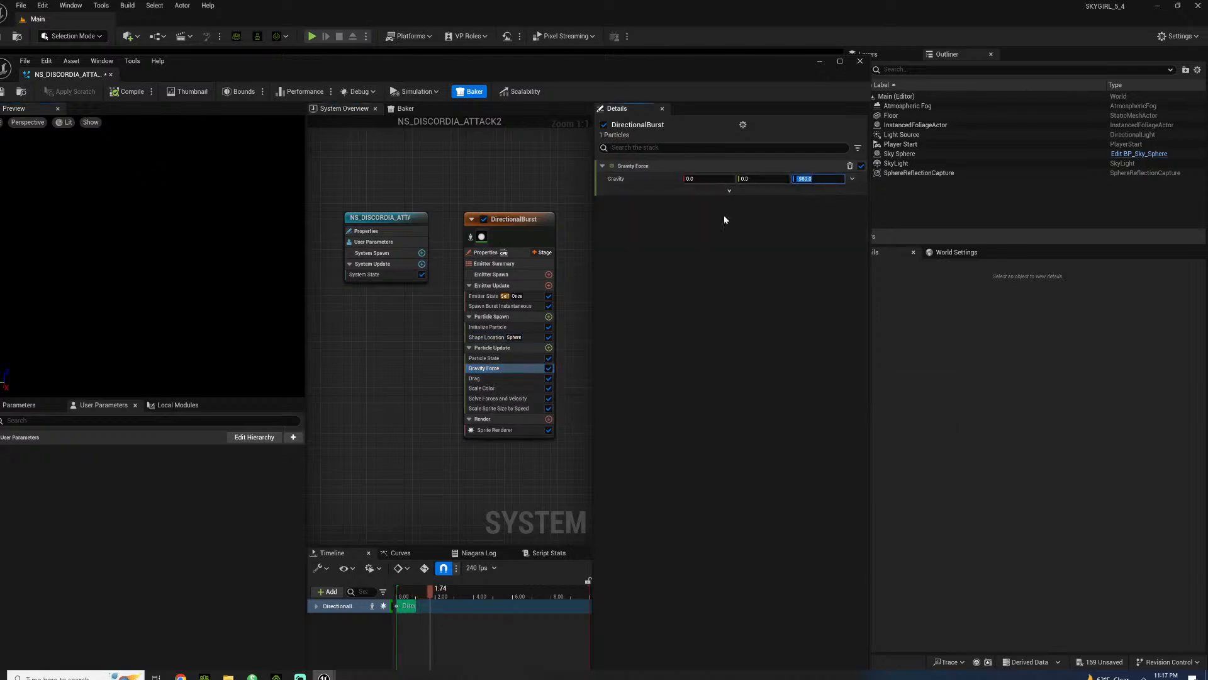
text(15)
key(Return)
click(149, 231)
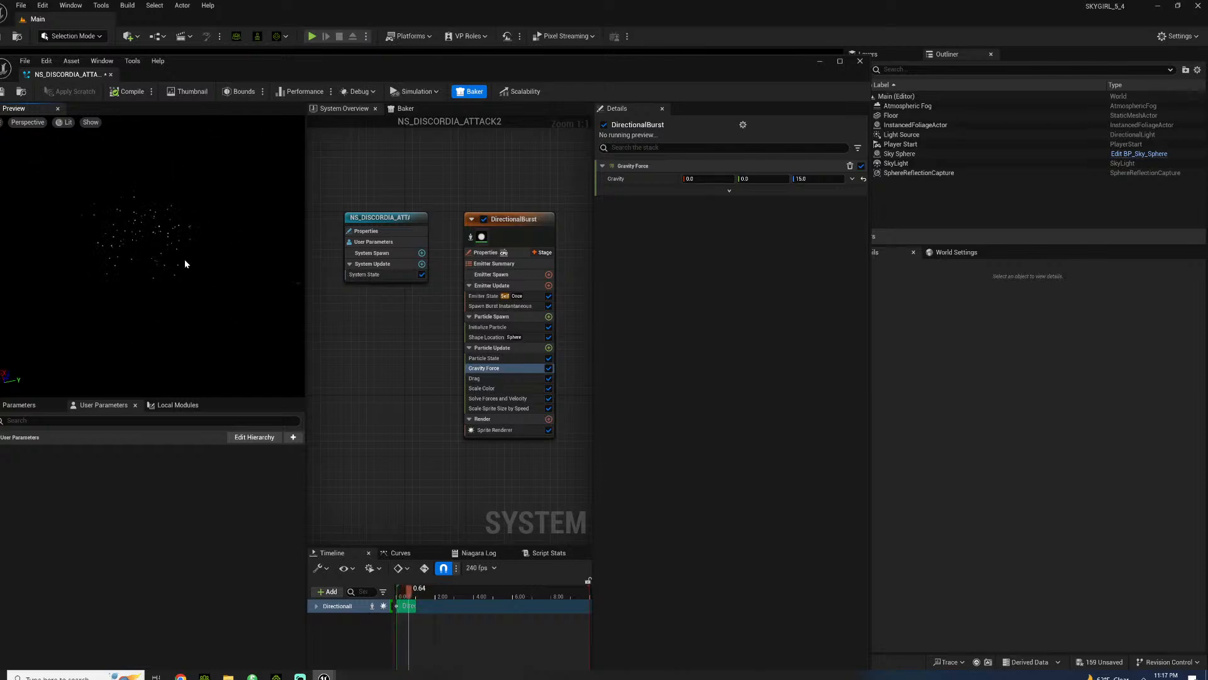
- Set the Spawn Count of the Spawn Burst Instantaneous module to 1000
click(483, 295)
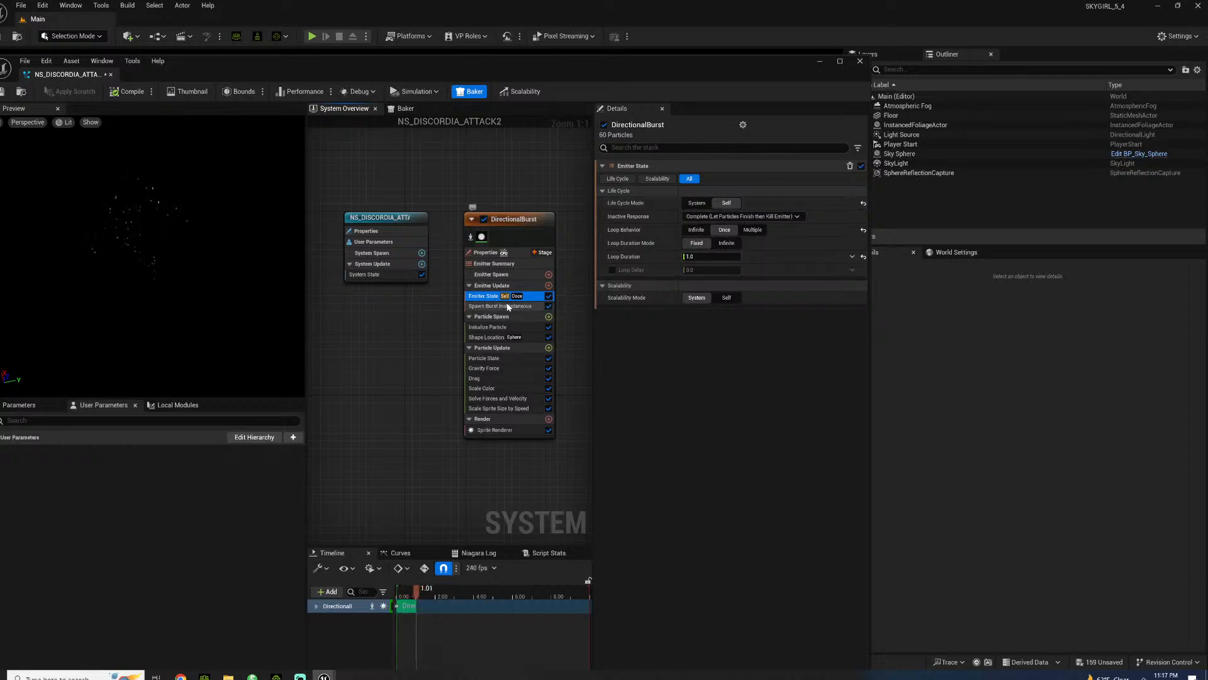
click(507, 307)
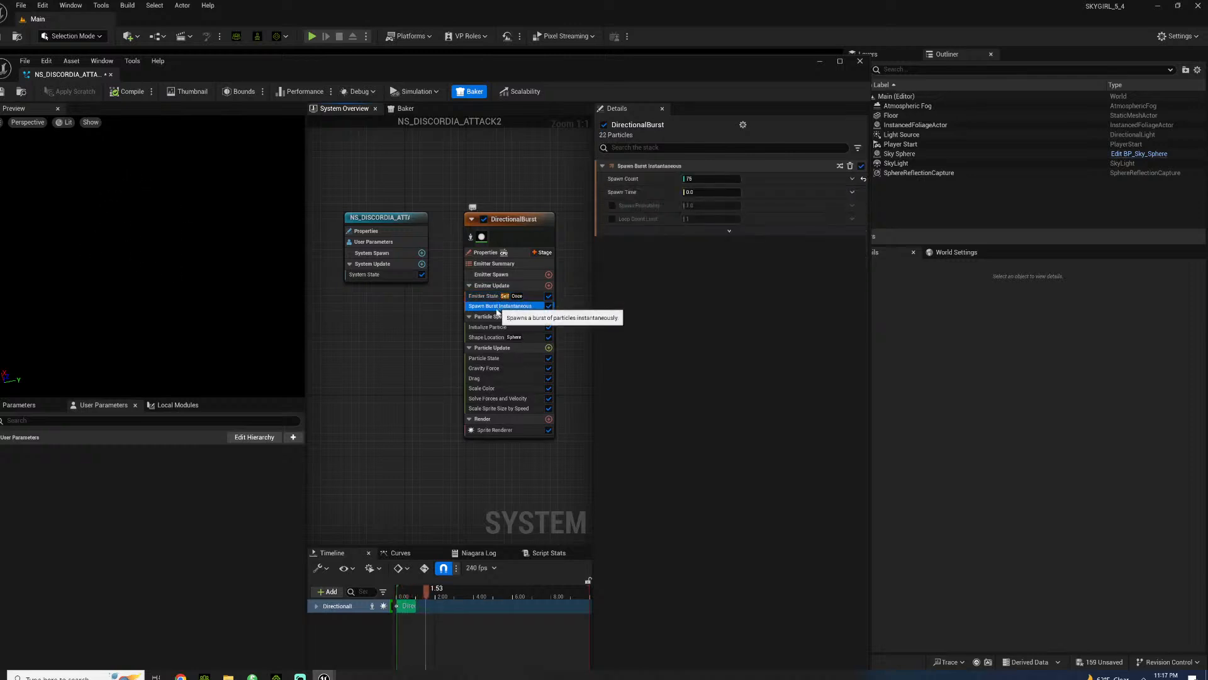
click(703, 180)
text(250)
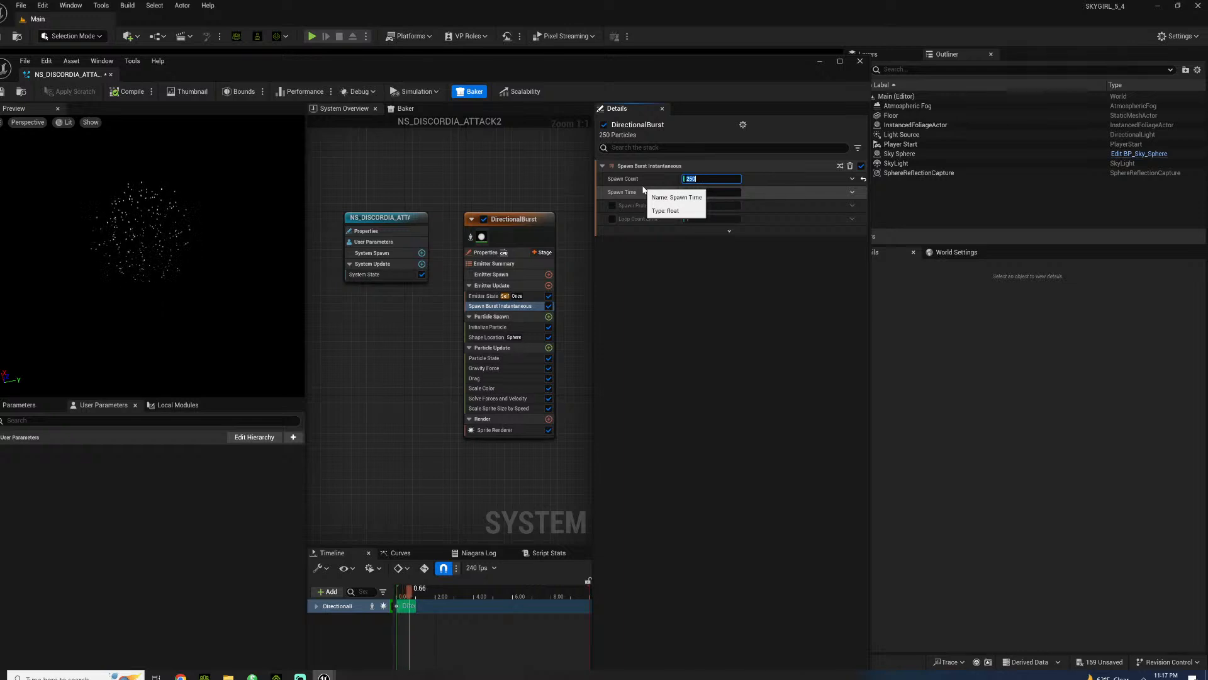
text(1000)
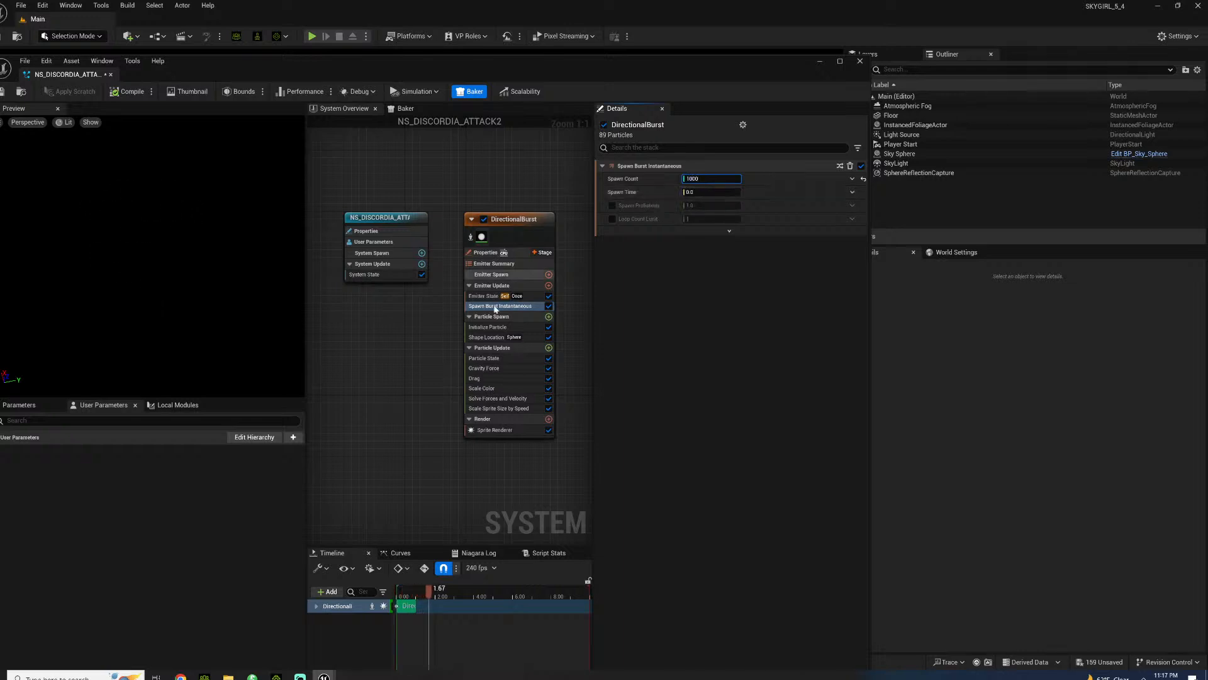
- Change the particle color in the Initialize Particle module to a fully saturated red
click(507, 327)
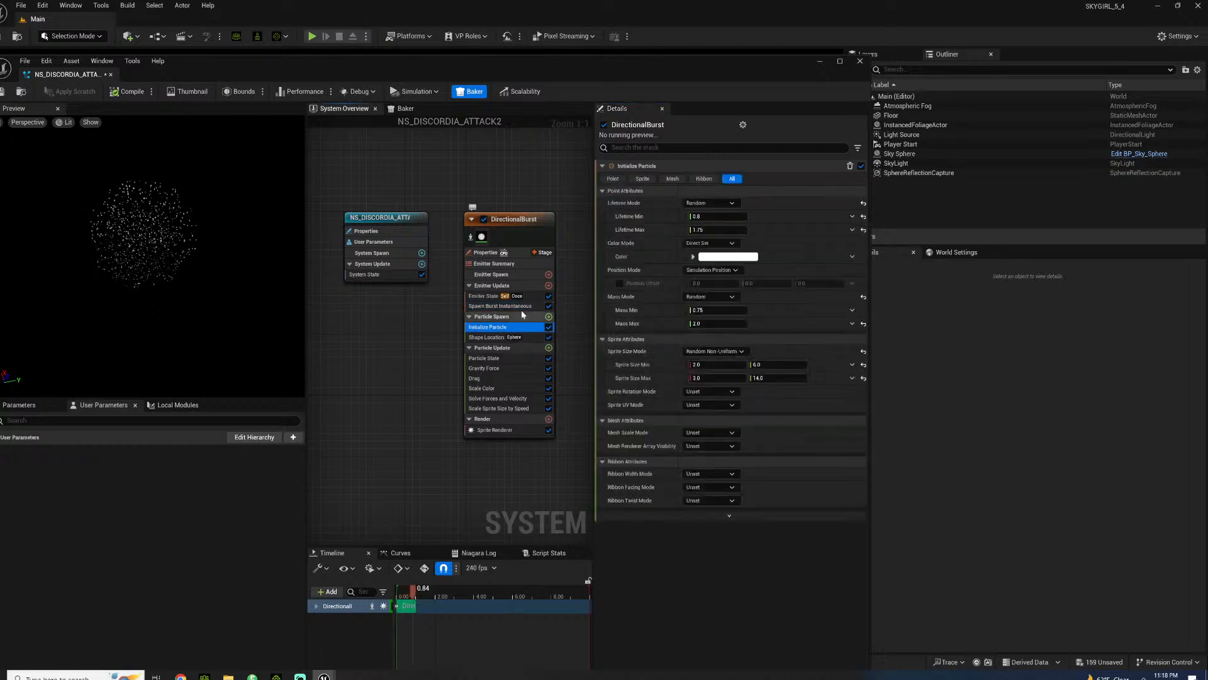
click(730, 256)
click(835, 340)
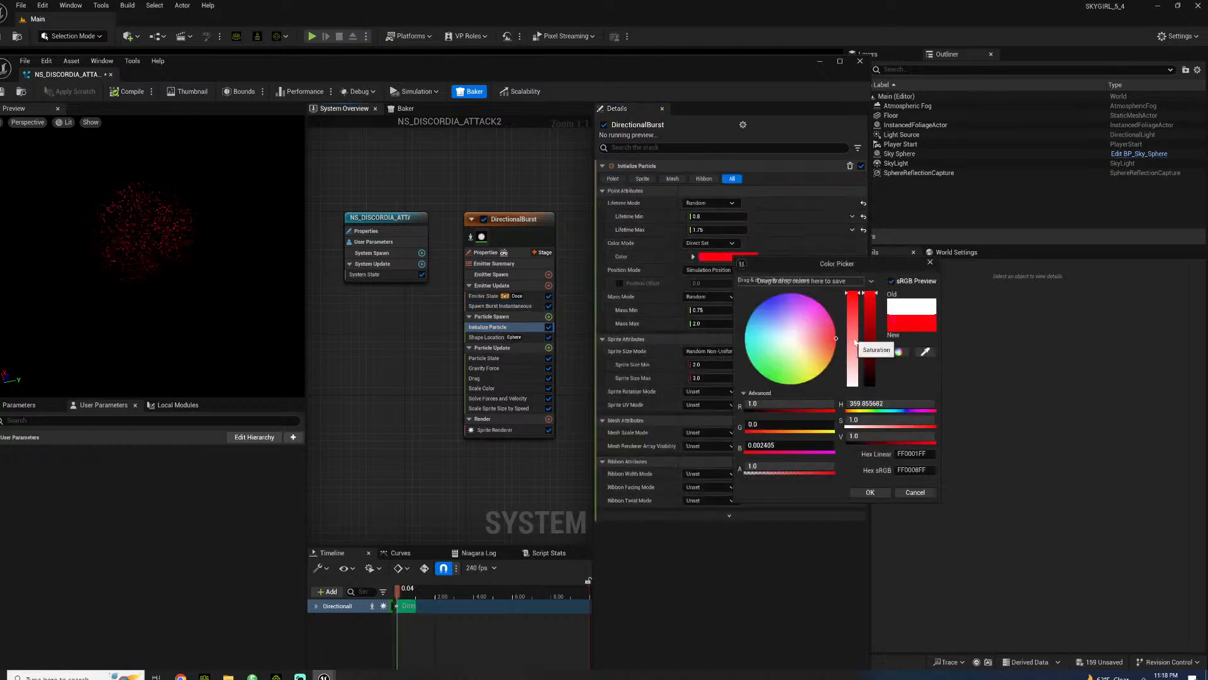
click(883, 497)
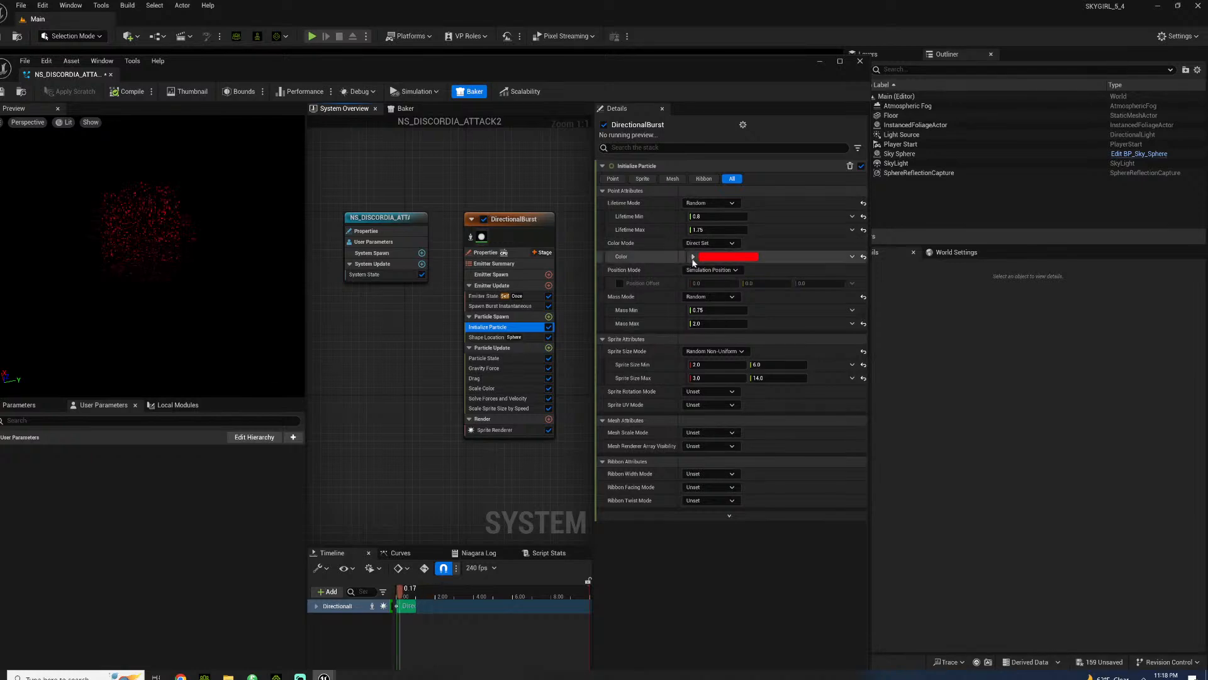
- Expand the particle color's channels and set Red to 8 and Blue to 0
click(693, 257)
click(730, 268)
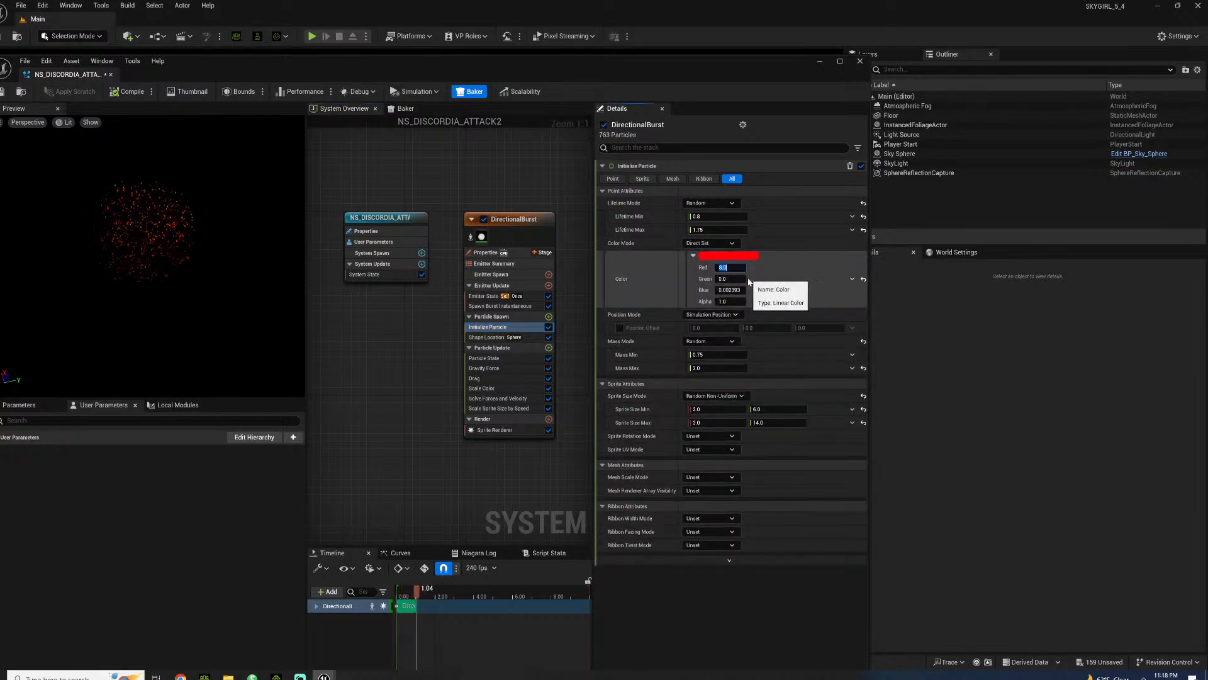
click(728, 290)
text(0)
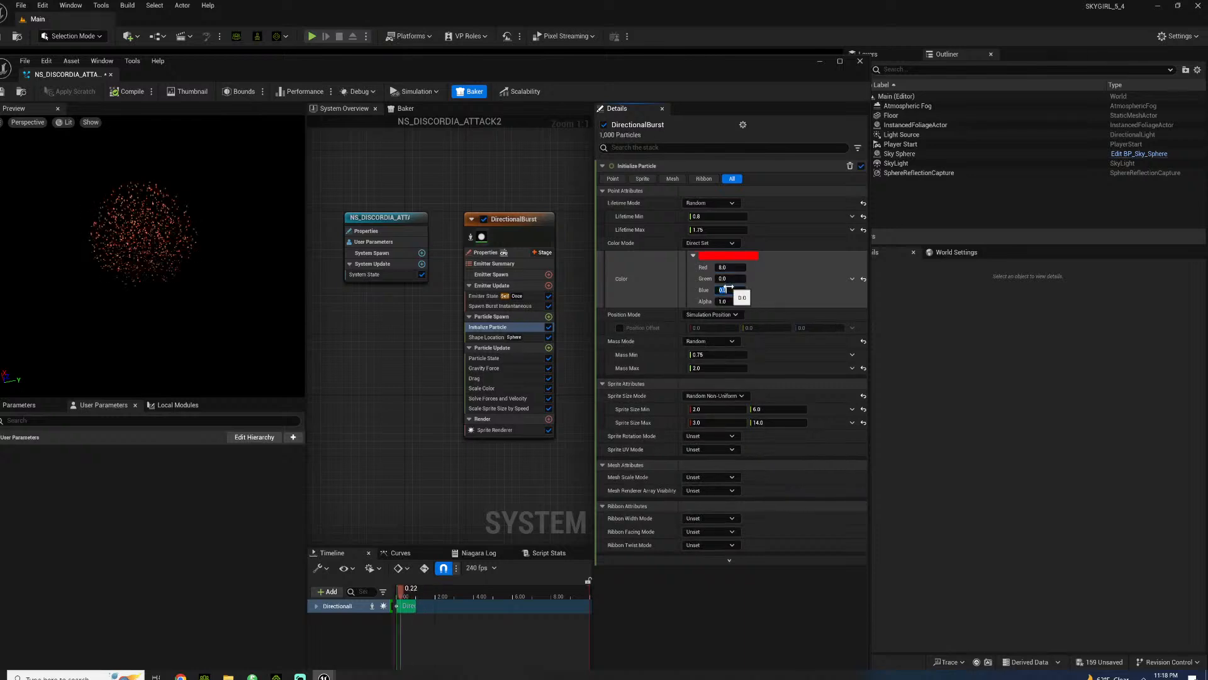
key(Return)
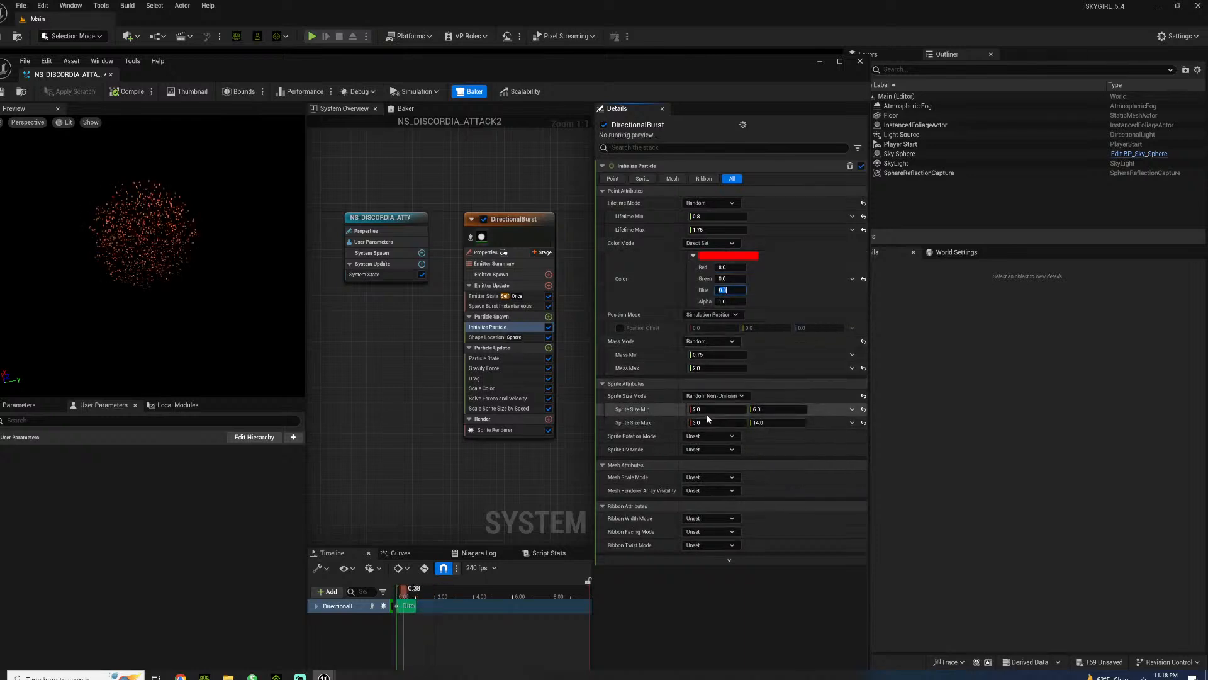
- Keep Random Non-Uniform sprite sizing and set Sprite Size Min to 1.2 by 3 and Sprite Size Max to 4.25 by 7.1125
click(714, 395)
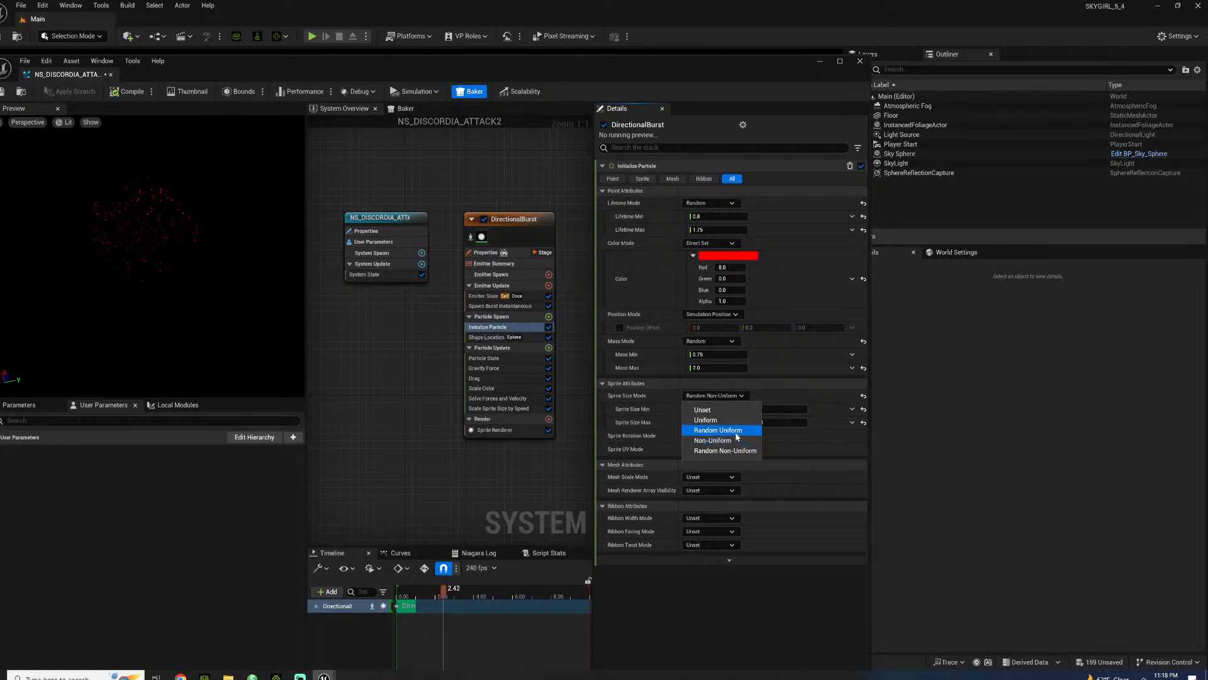
click(723, 450)
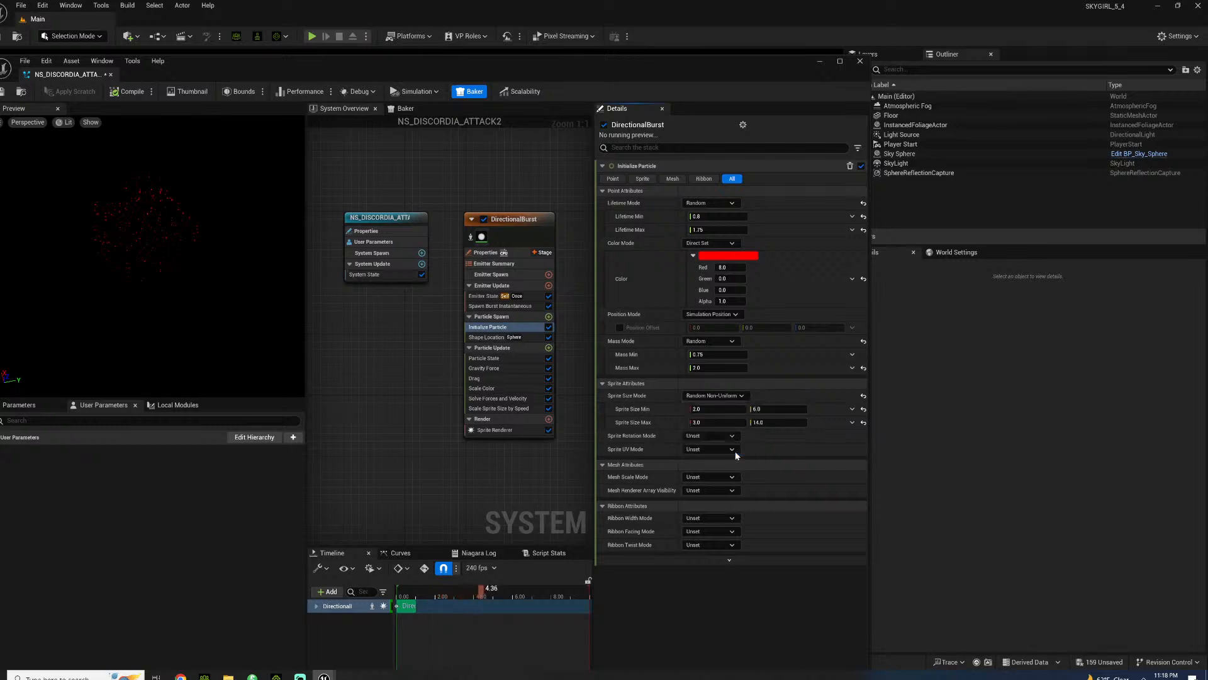
drag(694, 409, 706, 411)
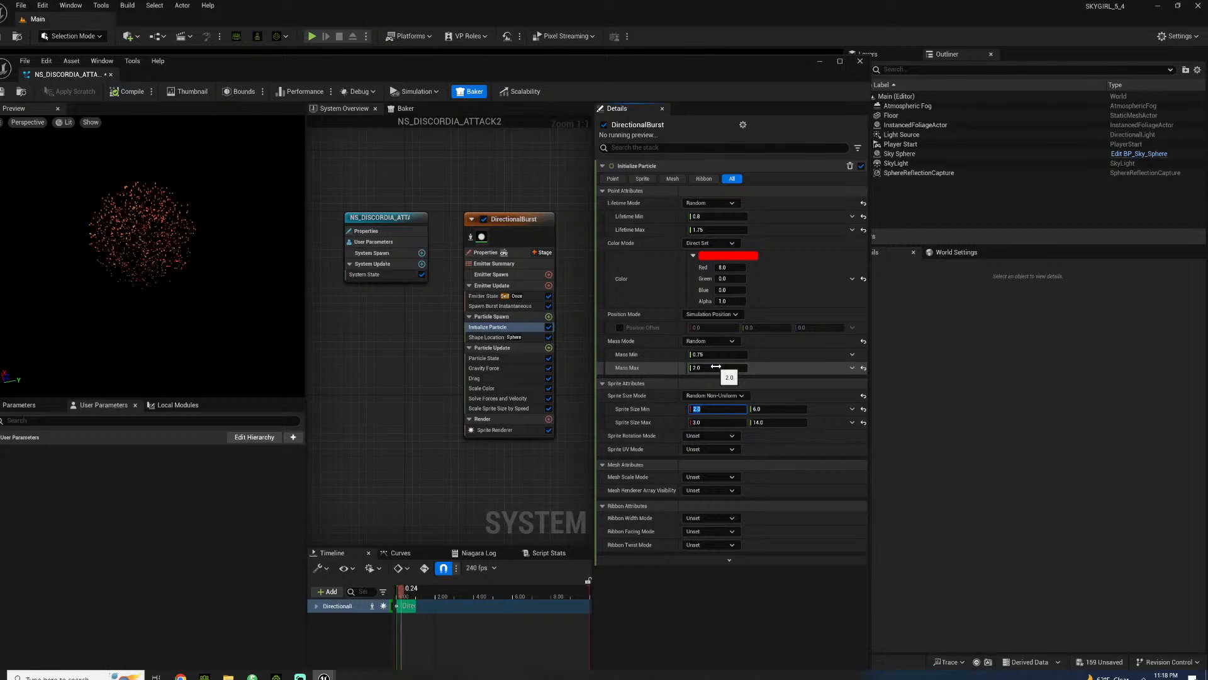
key(Tab)
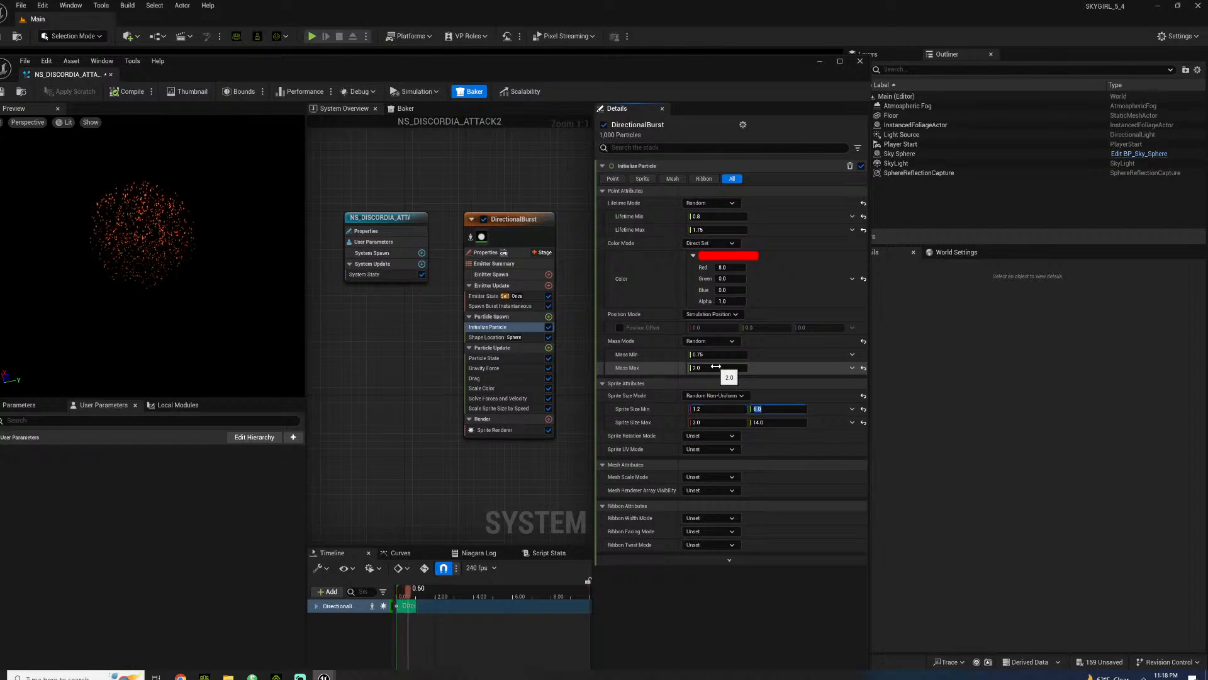
text(3)
key(Tab)
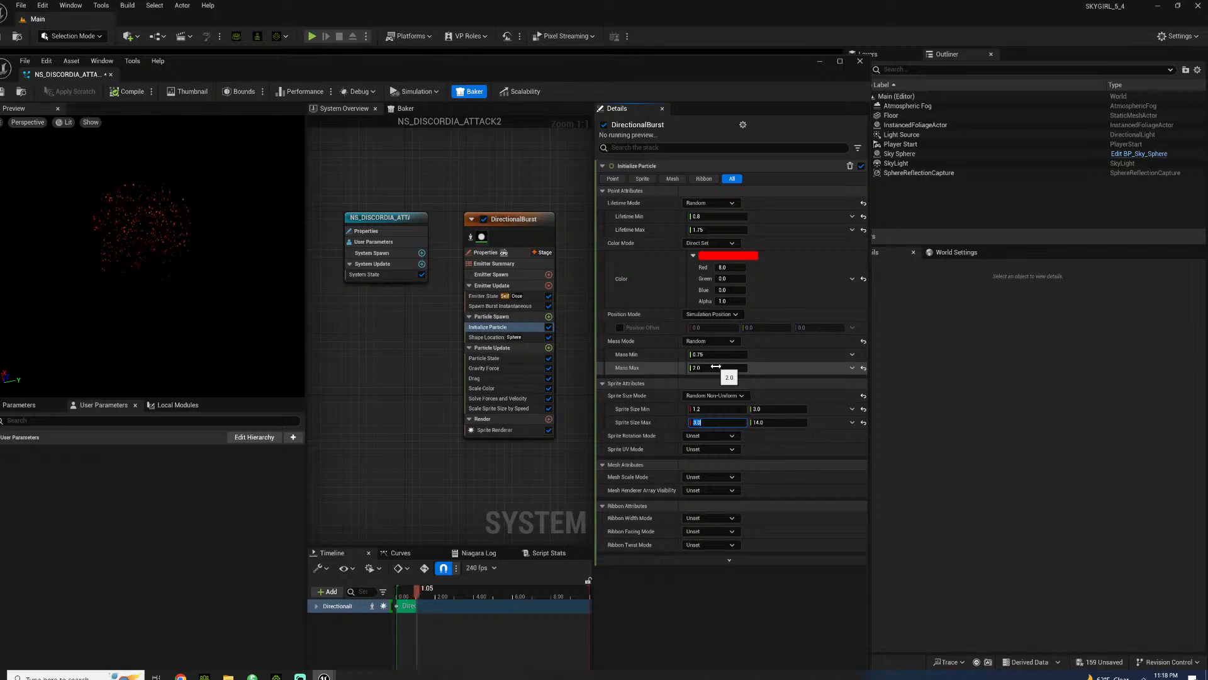
text(7.1125)
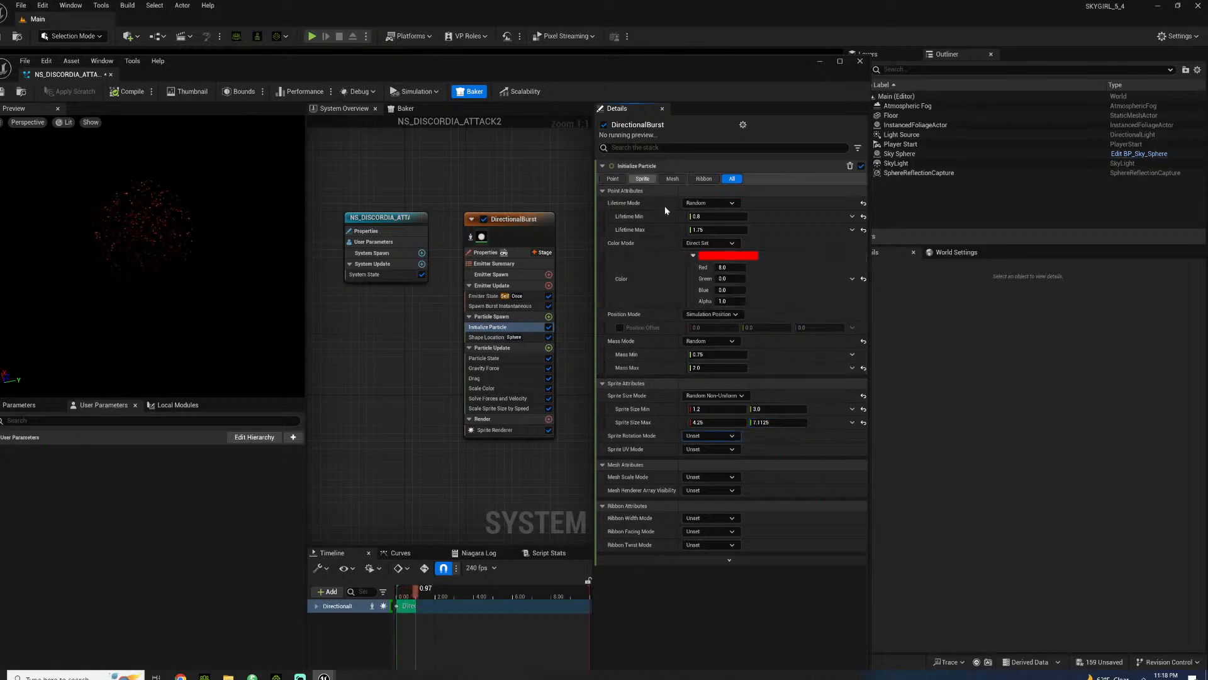
- Set the particles' Lifetime Min to 0.125 and Lifetime Max to 1.25, and check the burst in the preview
click(700, 216)
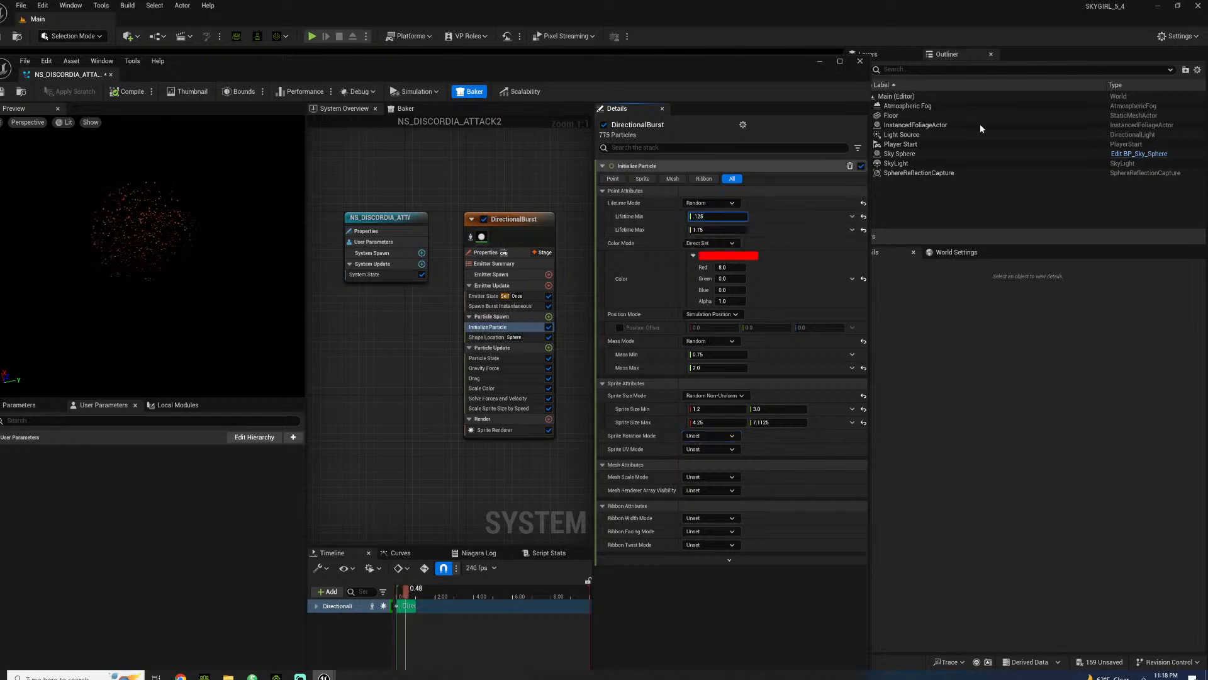
text(125)
click(714, 230)
text(1.25)
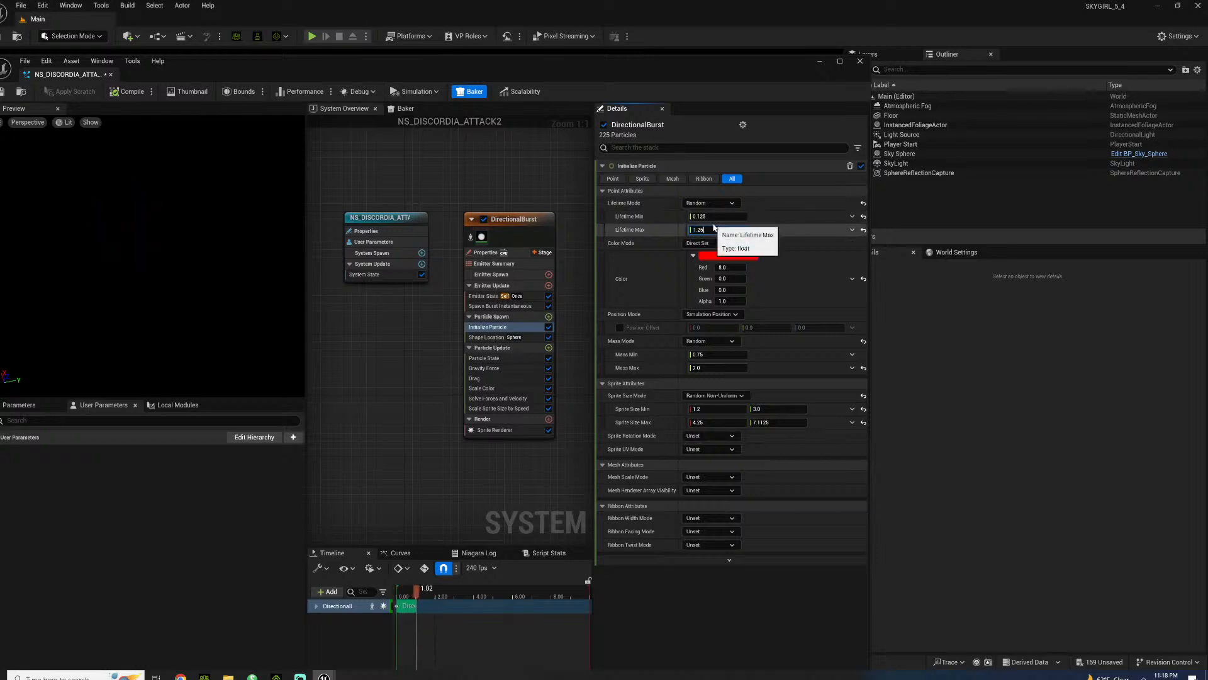
key(Return)
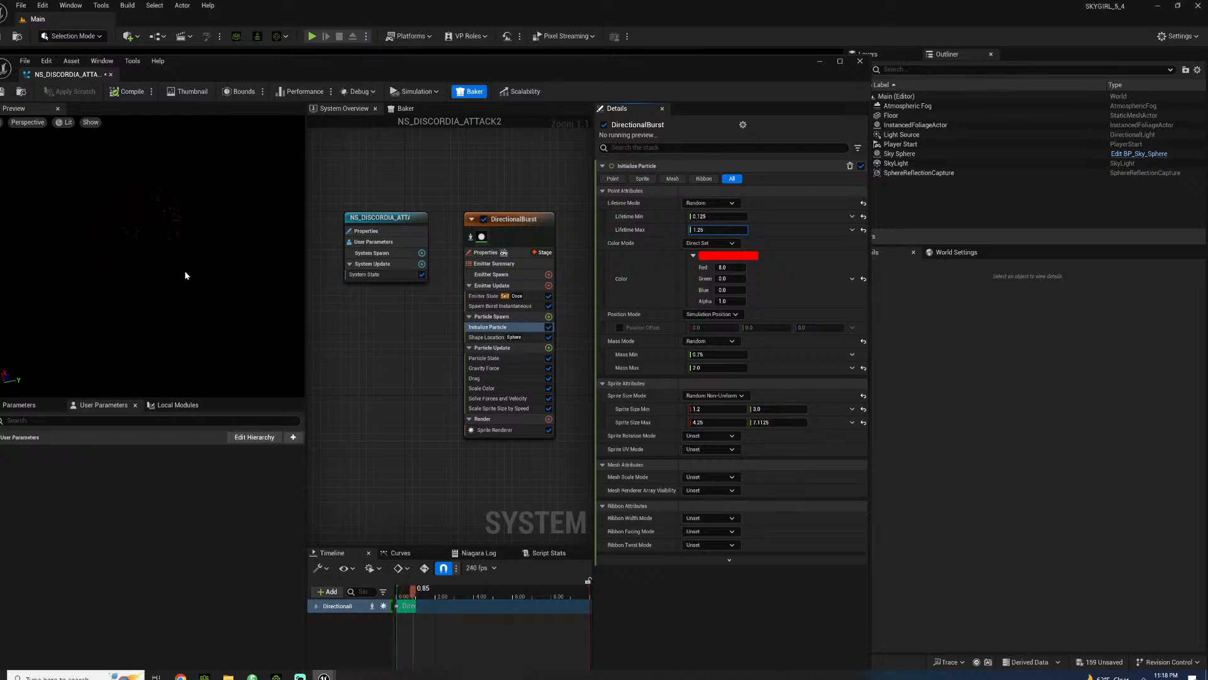
drag(136, 259, 173, 252)
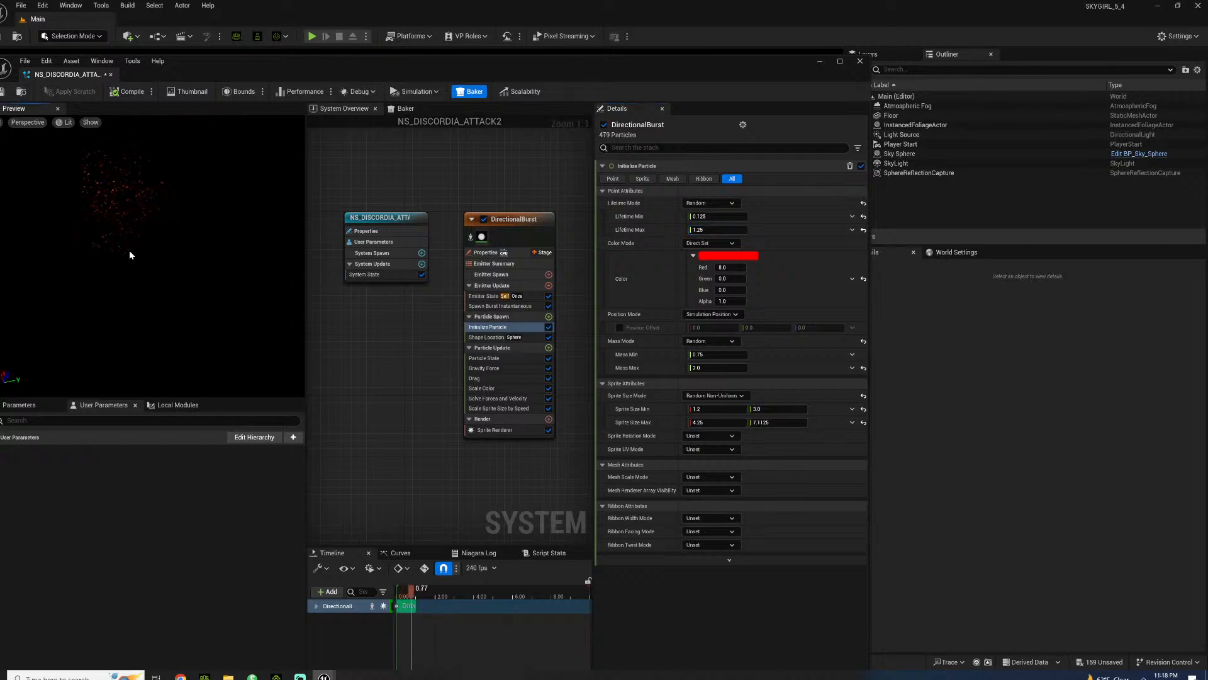
- Reduce the Sphere Radius of the Shape Location module to a very small value so the particles spawn from nearly one point
click(516, 358)
click(491, 338)
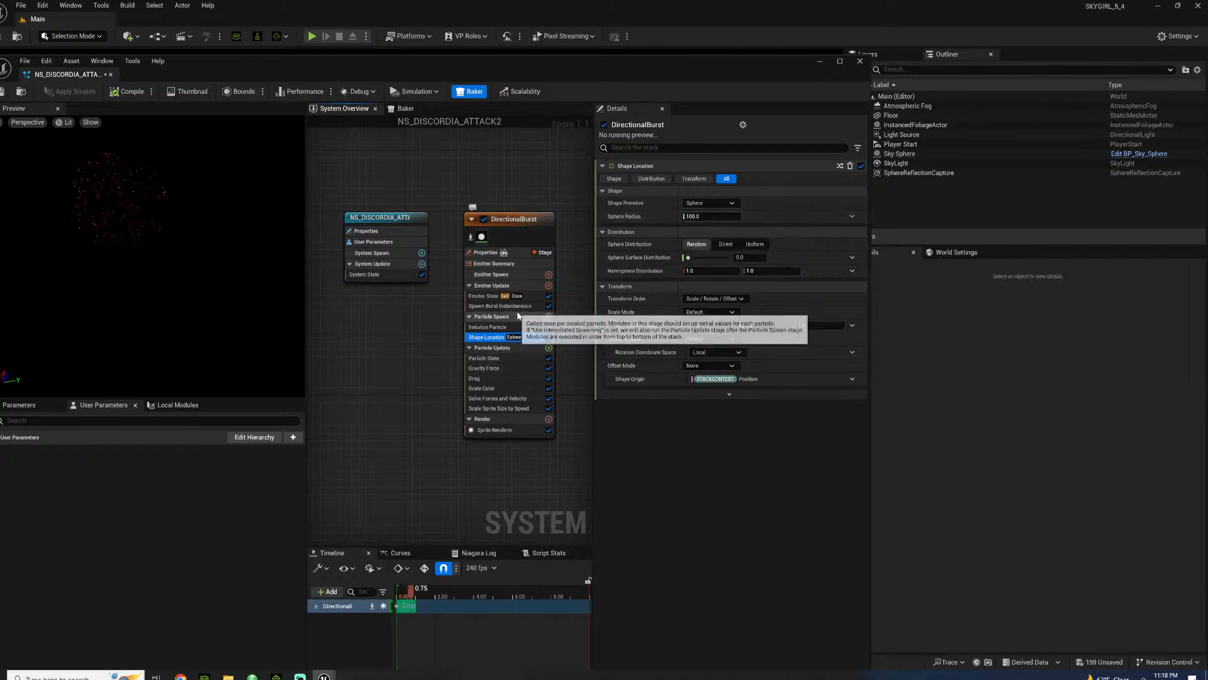
click(692, 216)
text(25)
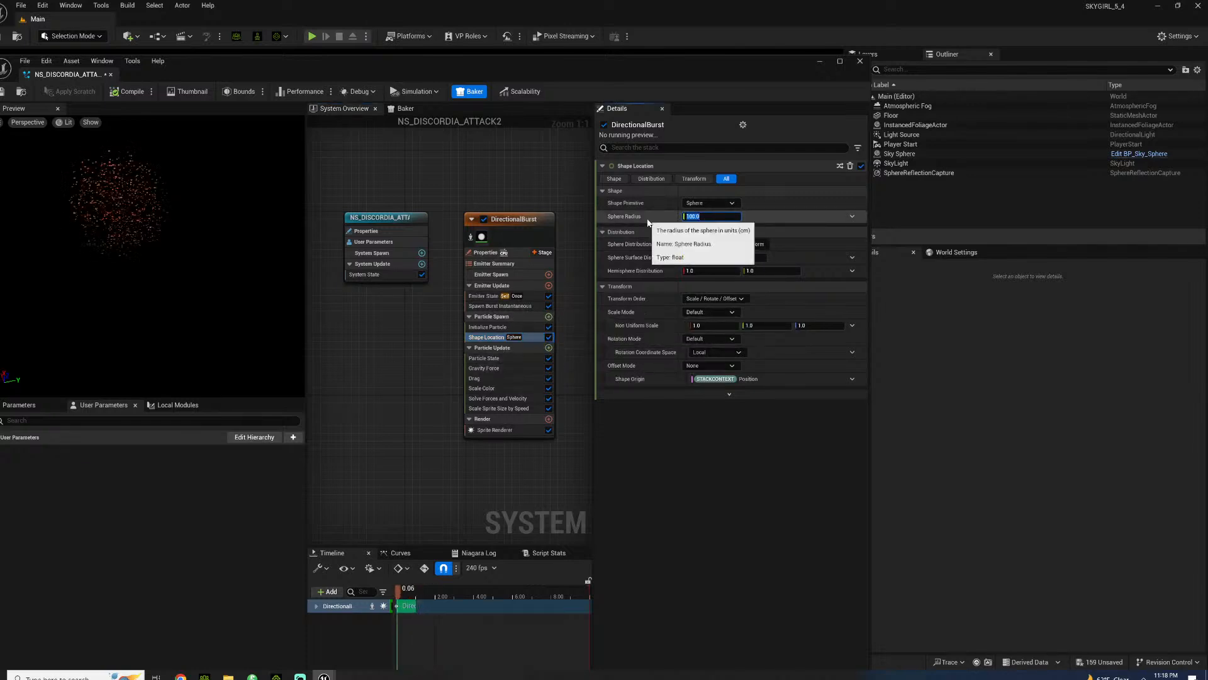
text(5)
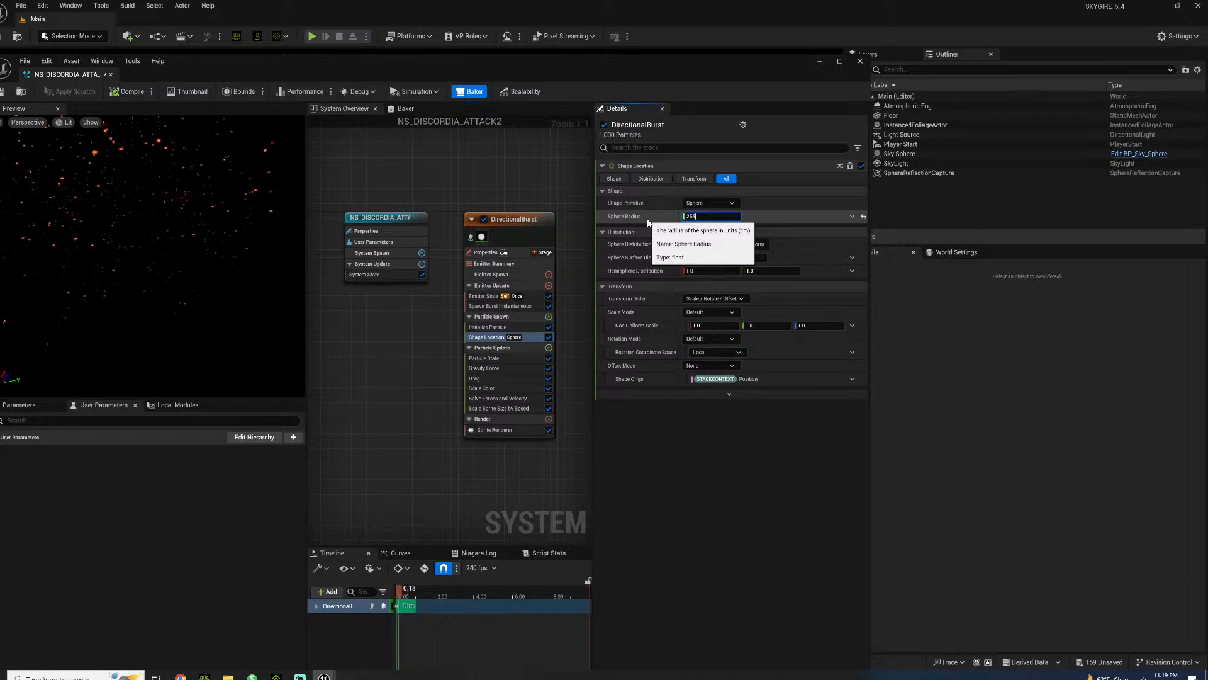
key(BackSpace)
key(BackSpace)
key(BackSpace)
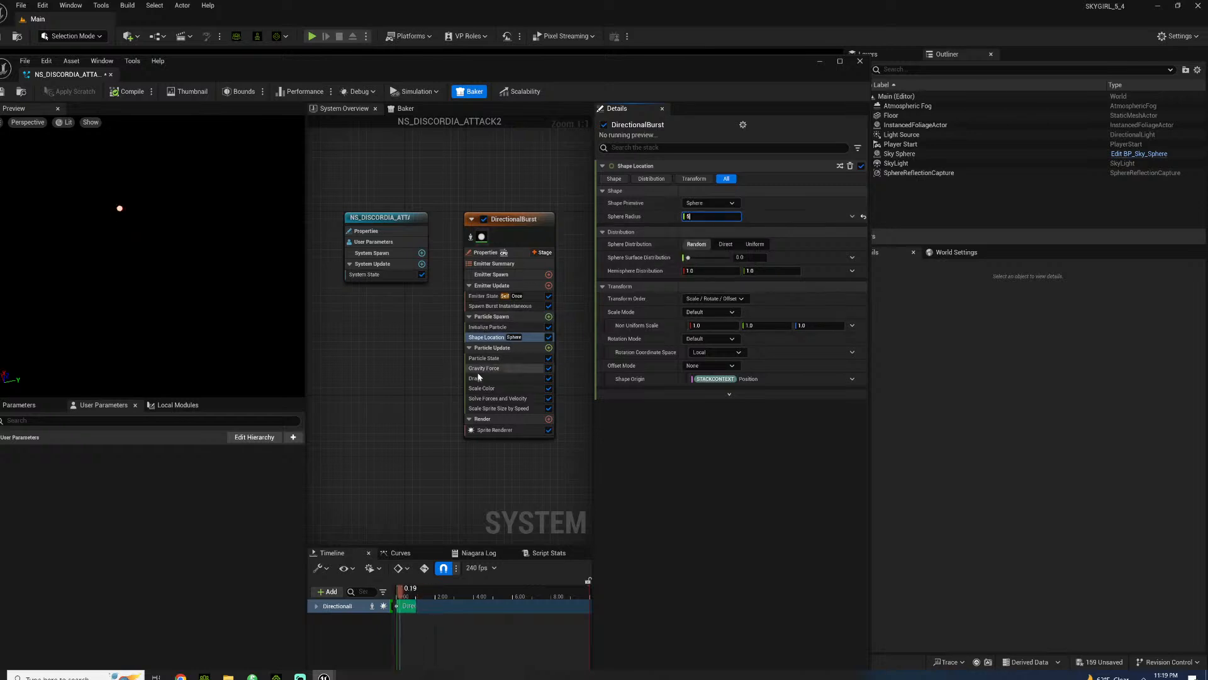
- Try adding an Acceleration Force module to the Particle Update stage and delete it again
click(512, 349)
click(548, 348)
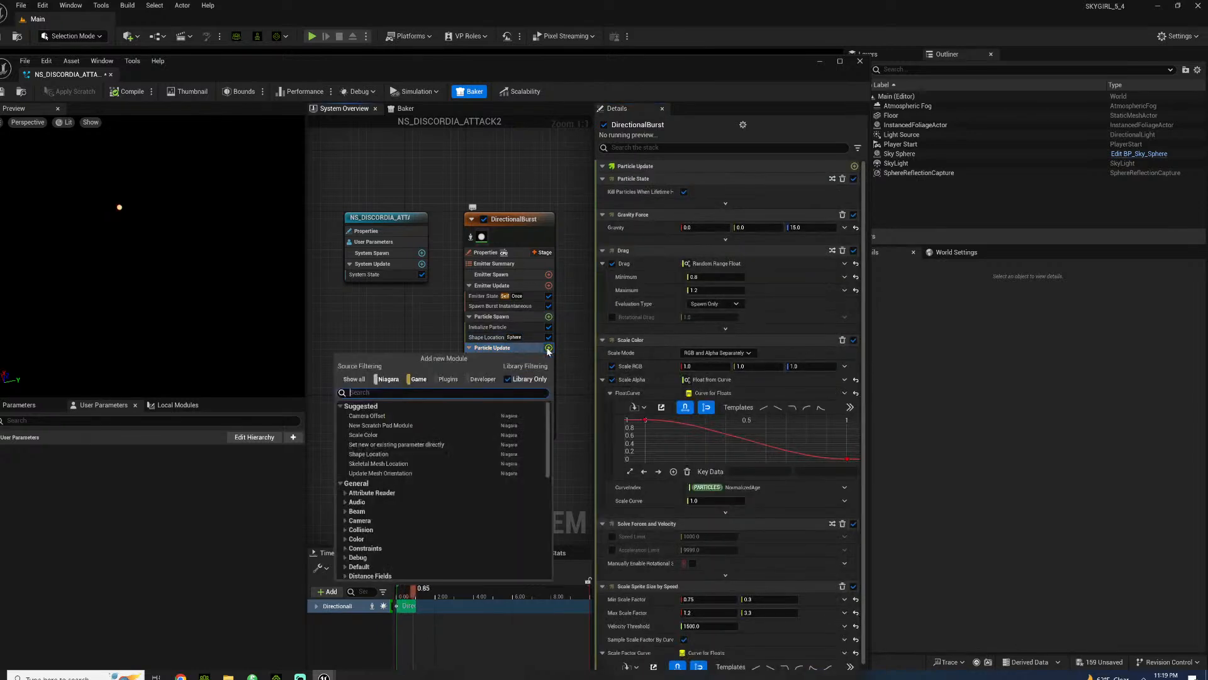
scroll(415, 520, down, 3)
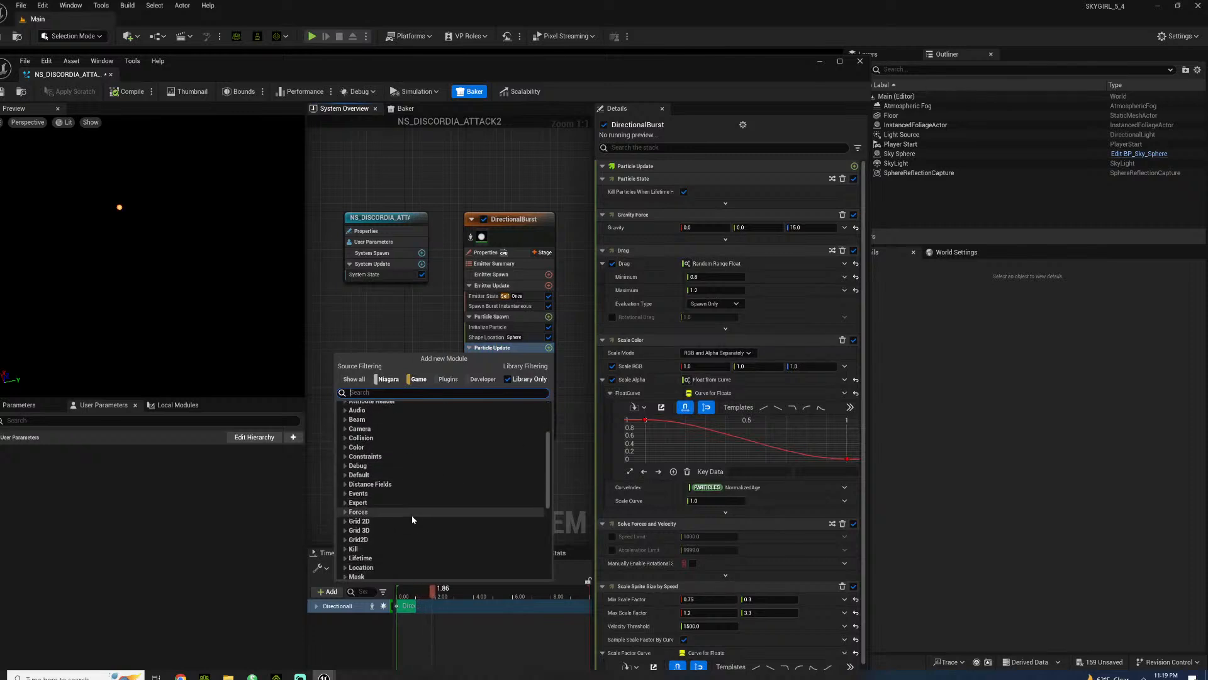
click(351, 511)
scroll(403, 513, down, 1)
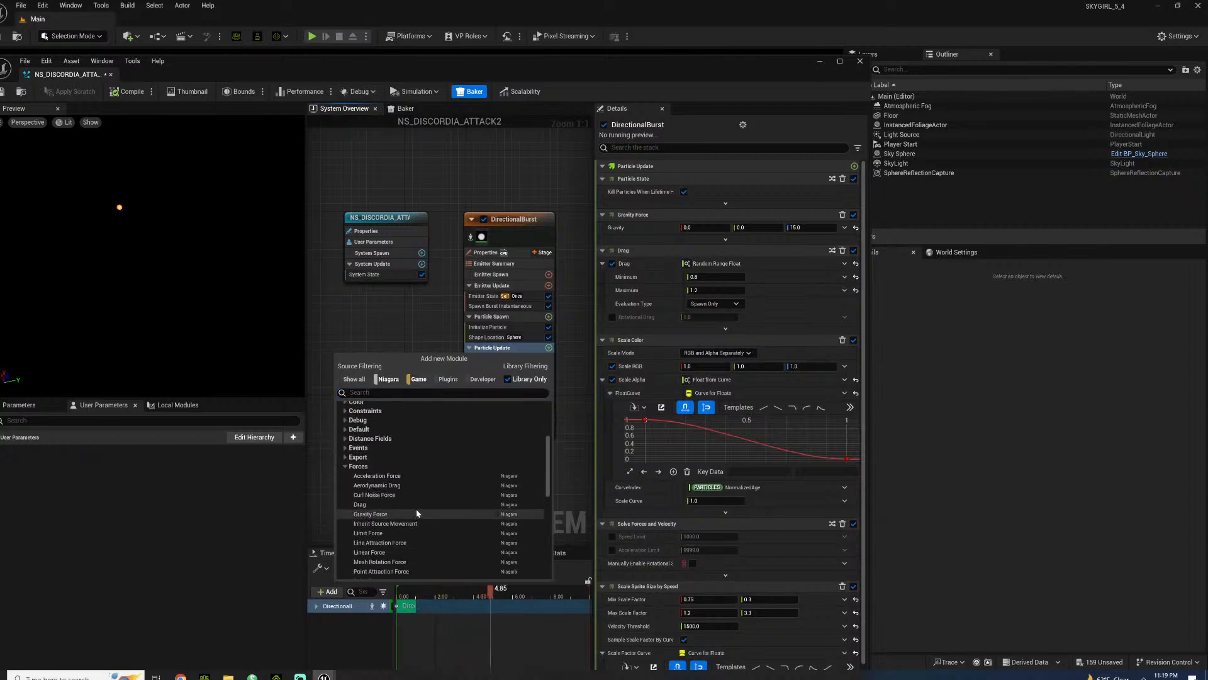
click(415, 476)
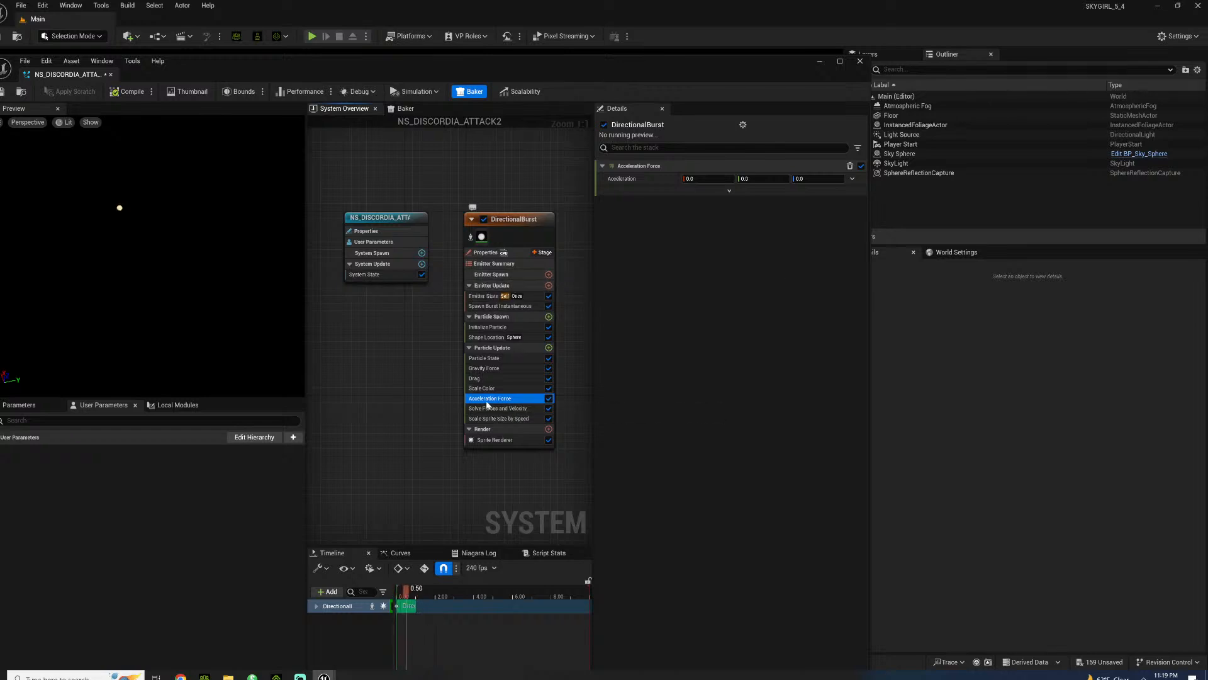
key(Delete)
- Add a Point Attraction Force module from the Forces category to the Particle Update stage
click(549, 347)
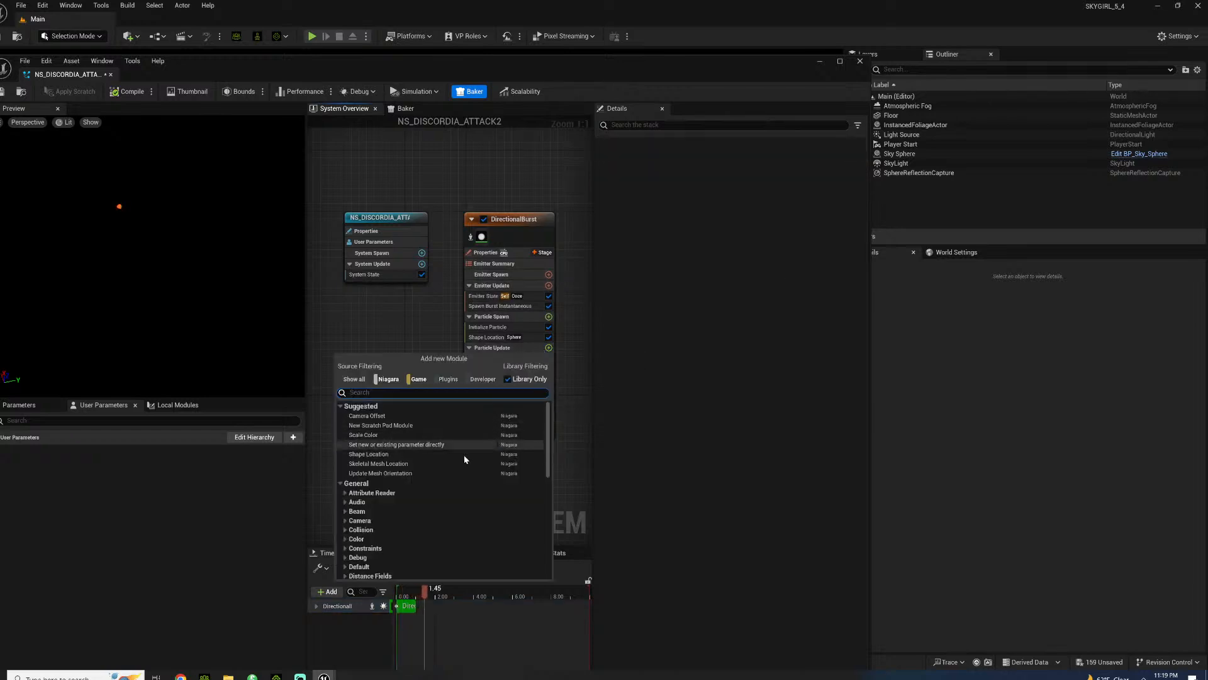
scroll(390, 510, down, 4)
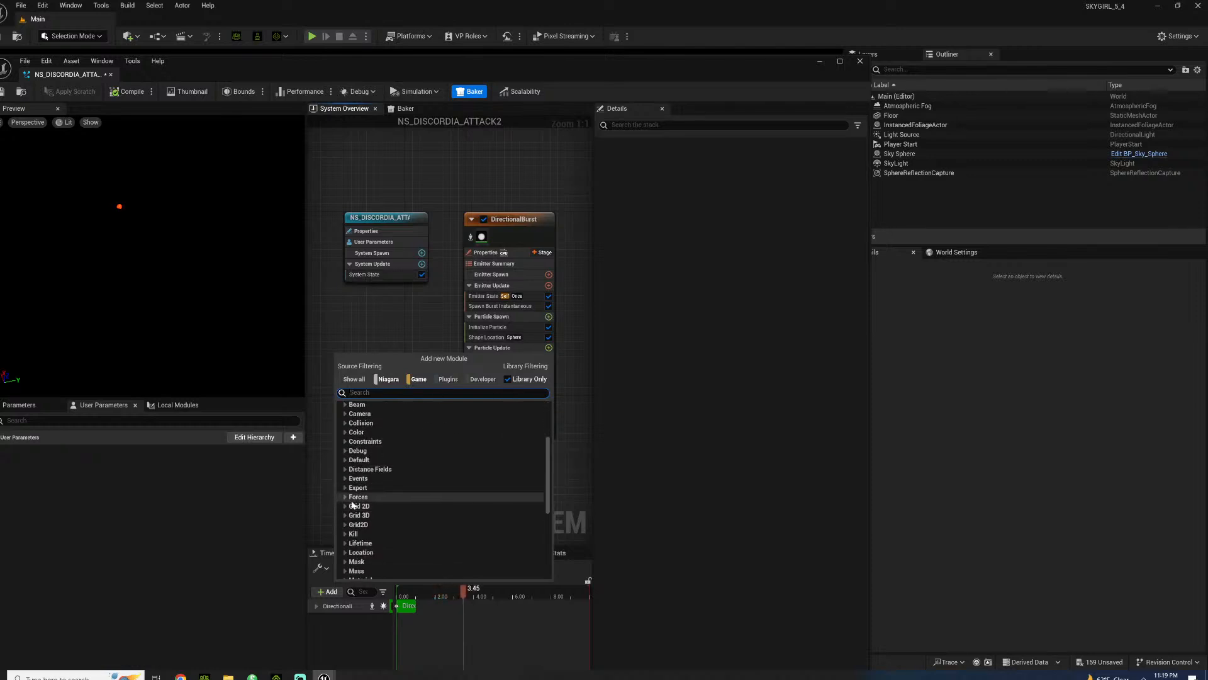
click(352, 501)
scroll(352, 504, down, 2)
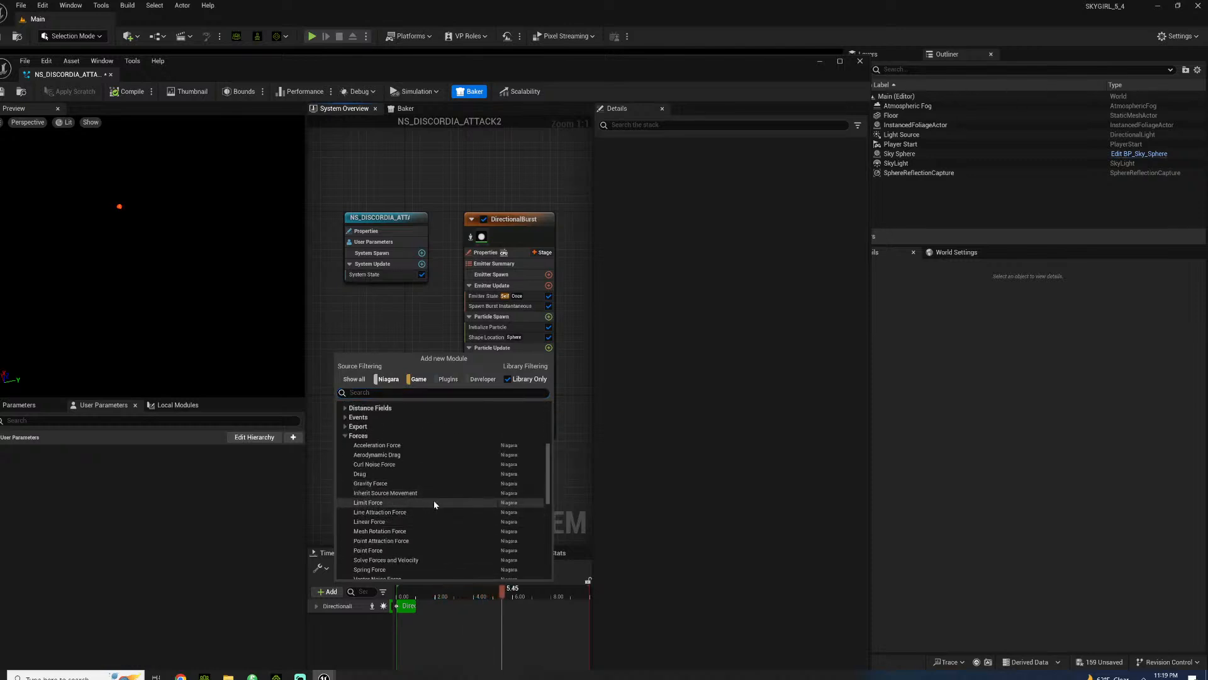
scroll(434, 506, down, 1)
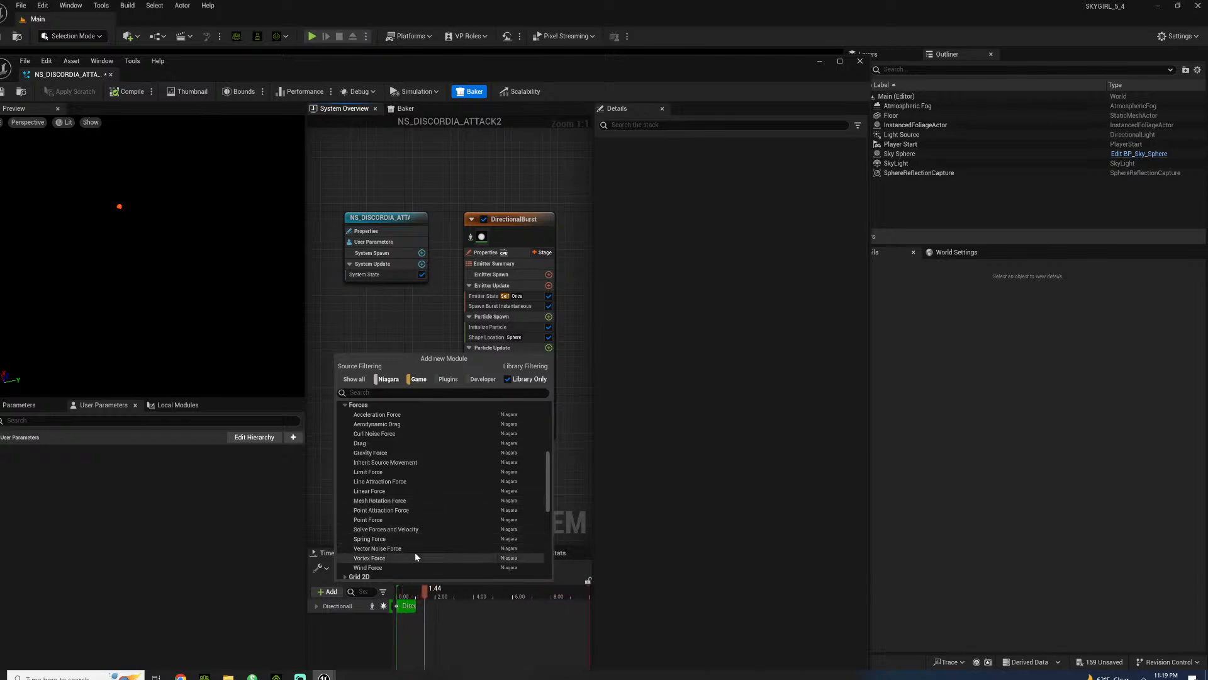
click(409, 510)
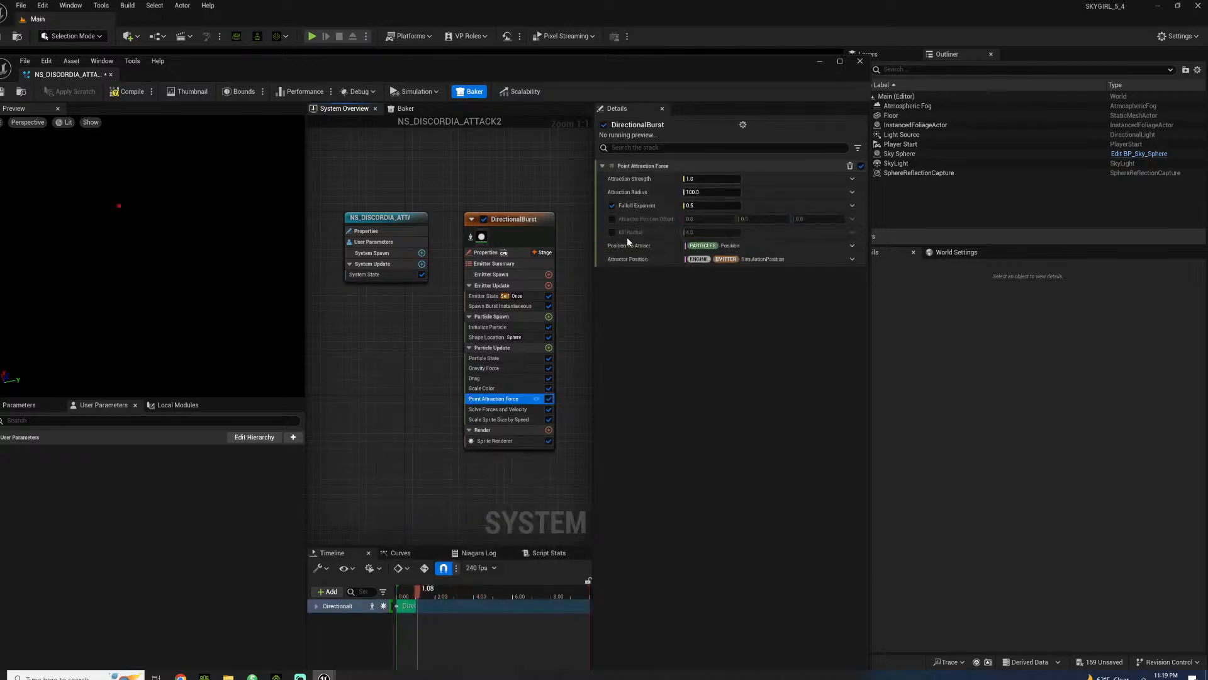
- Try different Attraction Strength values for the Point Attraction Force, ending with -25, and check the outward burst in the preview
drag(709, 179, 730, 180)
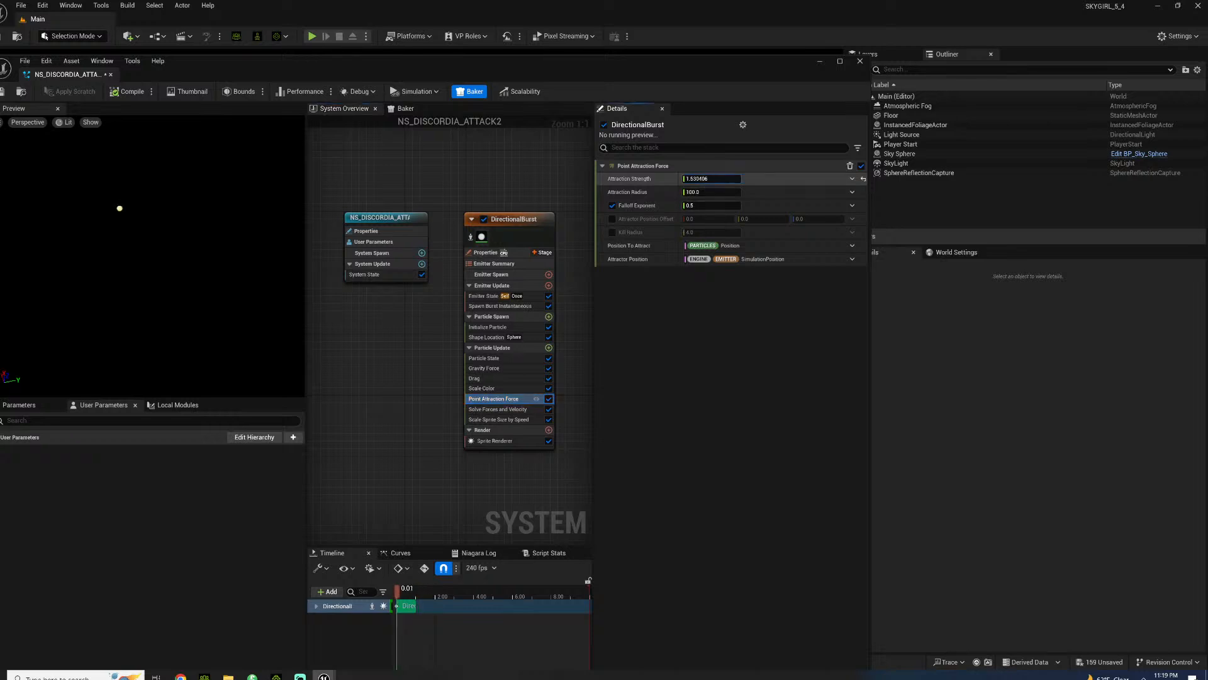
click(686, 179)
text(2)
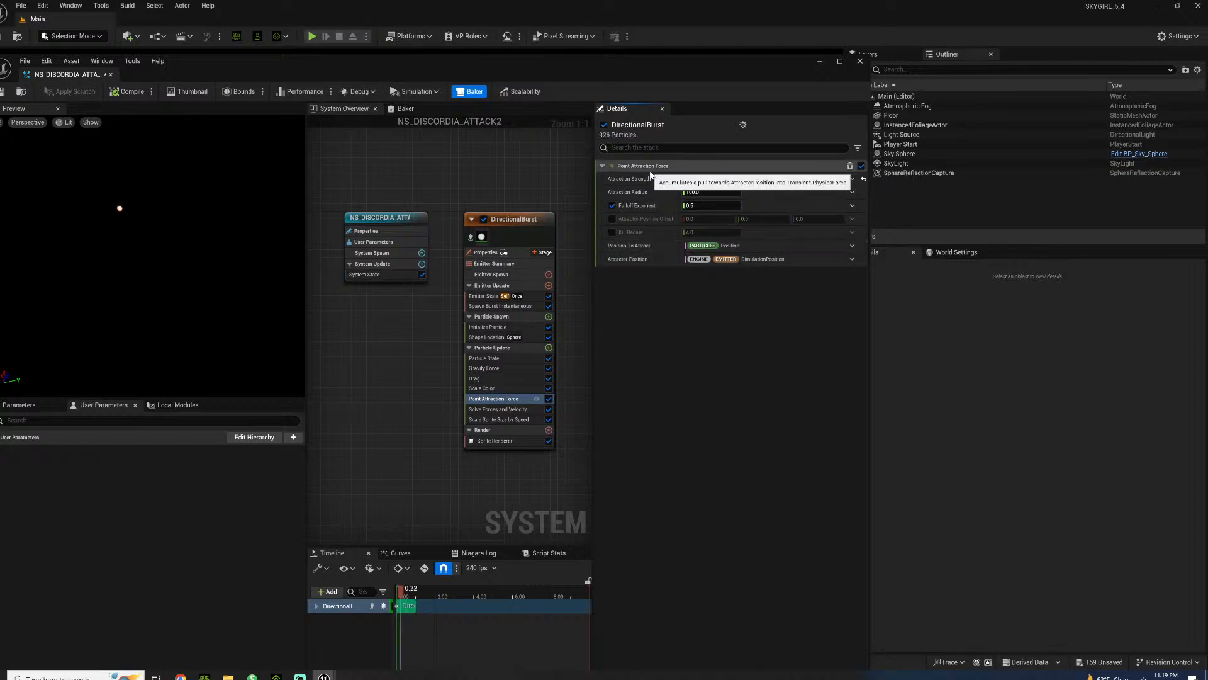
click(699, 179)
text(9)
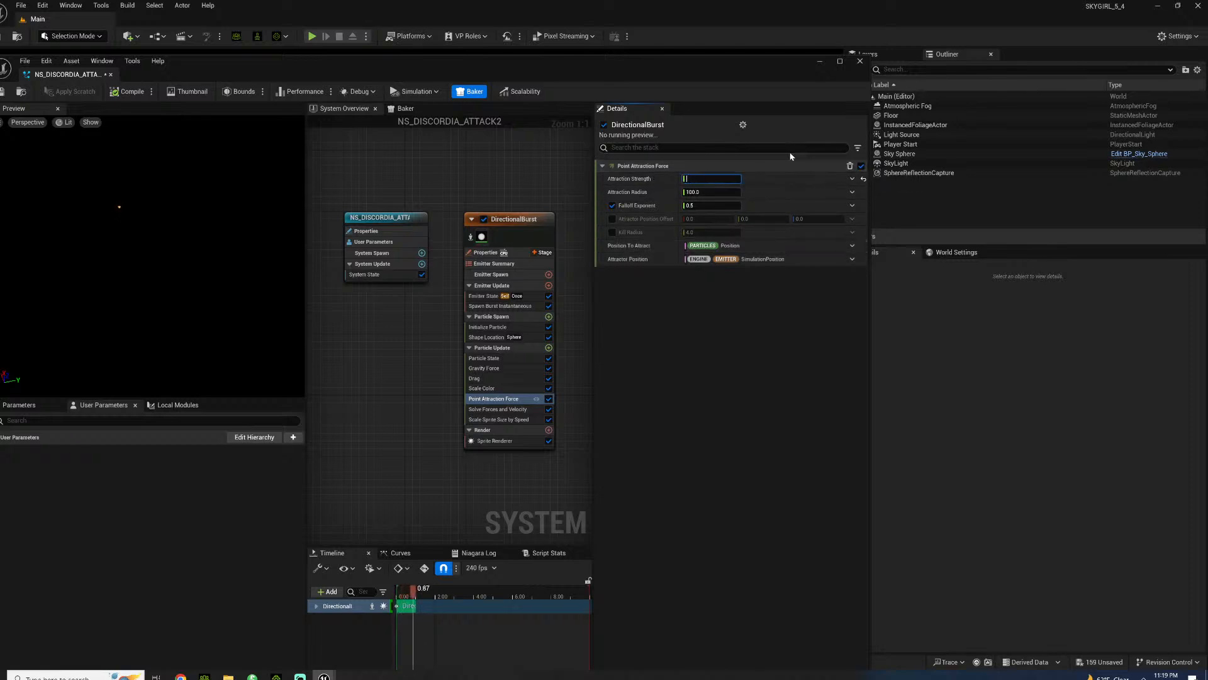
key(Return)
text(-5)
key(Return)
click(151, 220)
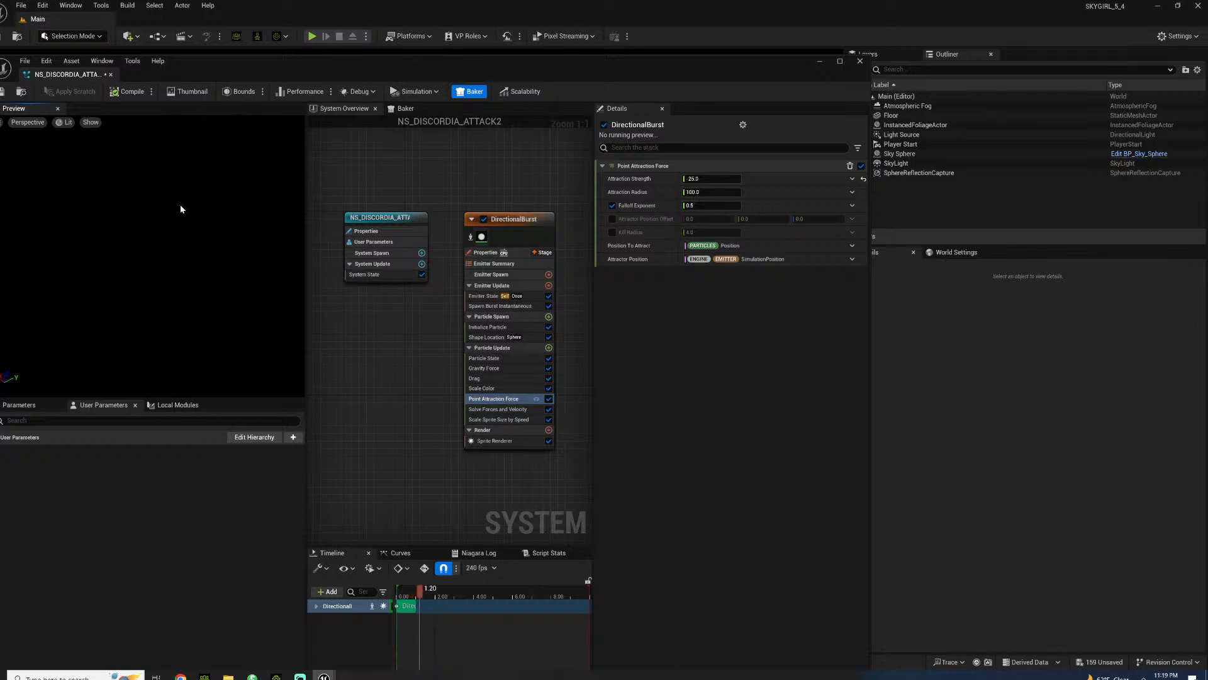
- Set the Attraction Strength of the Point Attraction Force to -55
click(708, 179)
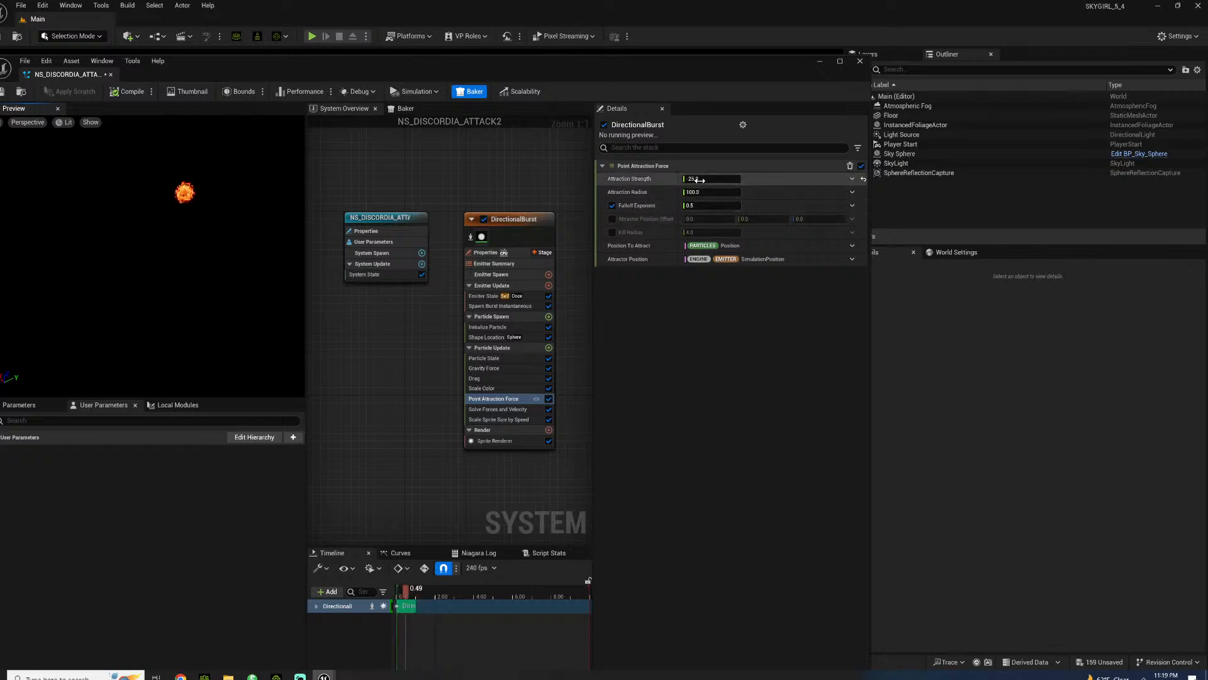
text(-55)
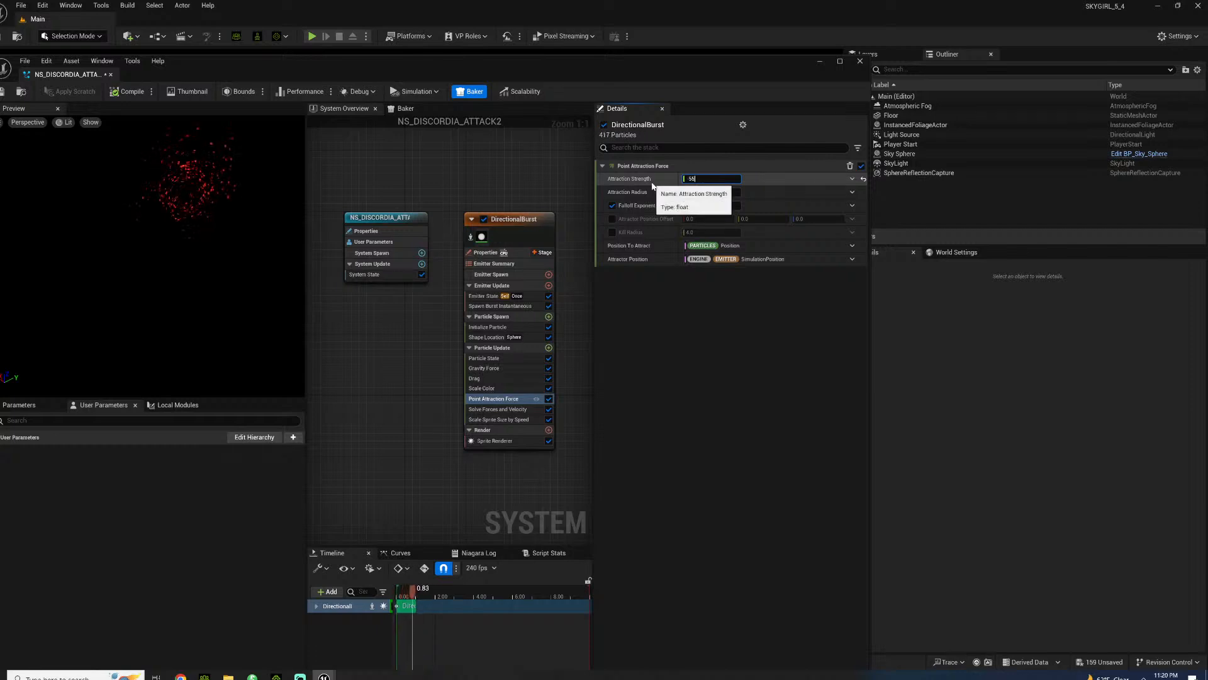
key(Return)
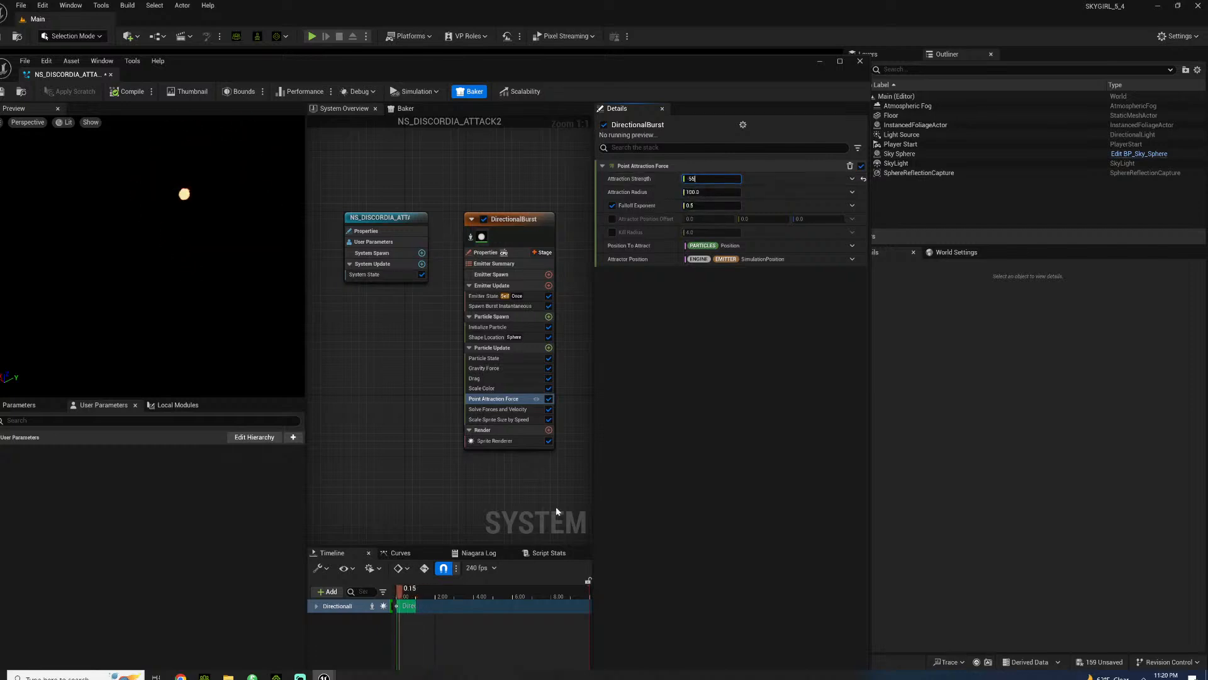
- Add a Vortex Force module from the Forces category to the Particle Update stage of DirectionalBurst
click(548, 348)
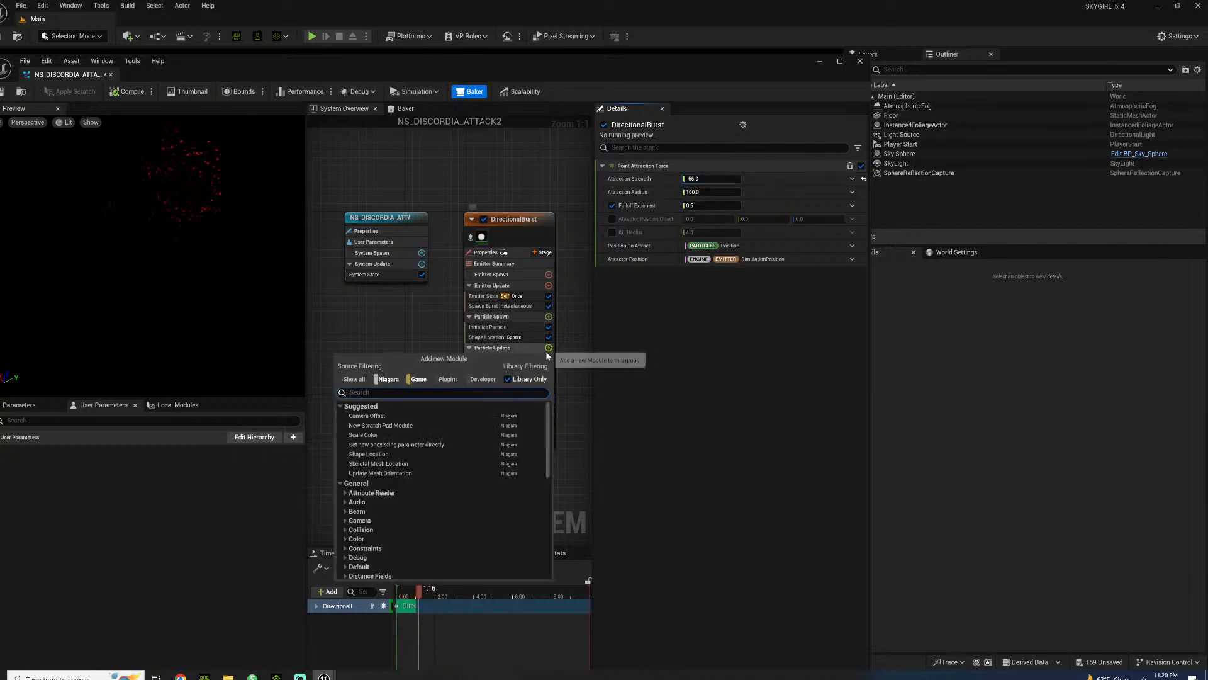
click(509, 220)
click(486, 377)
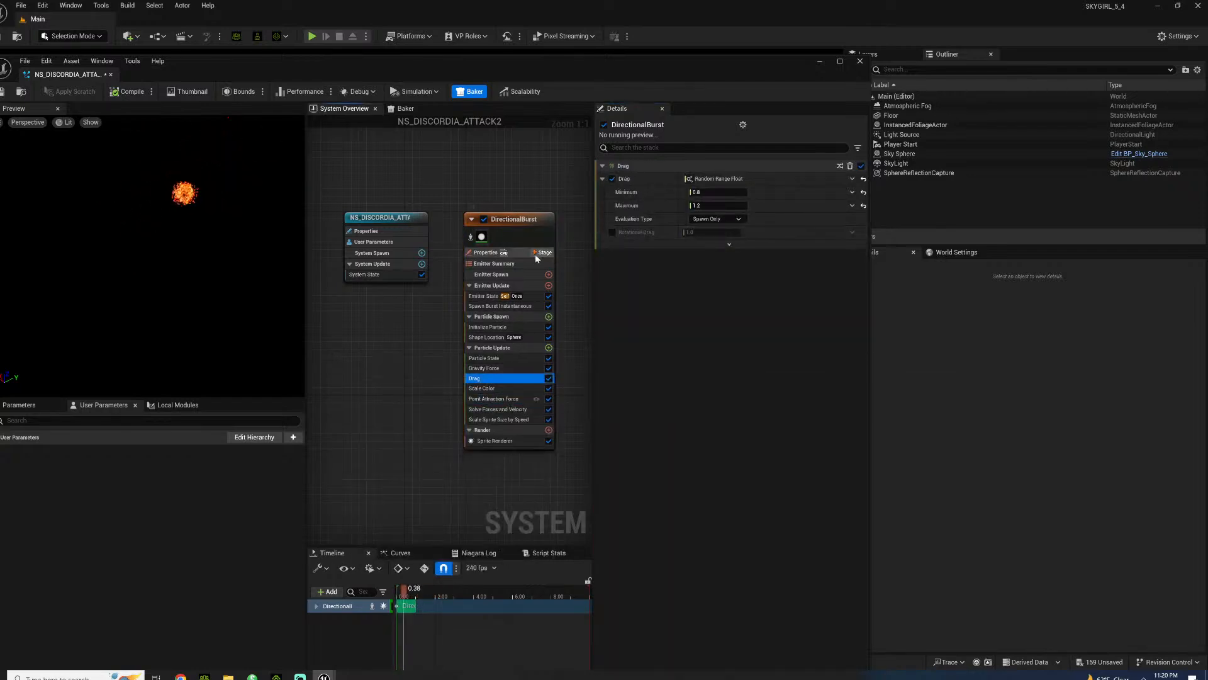
click(549, 348)
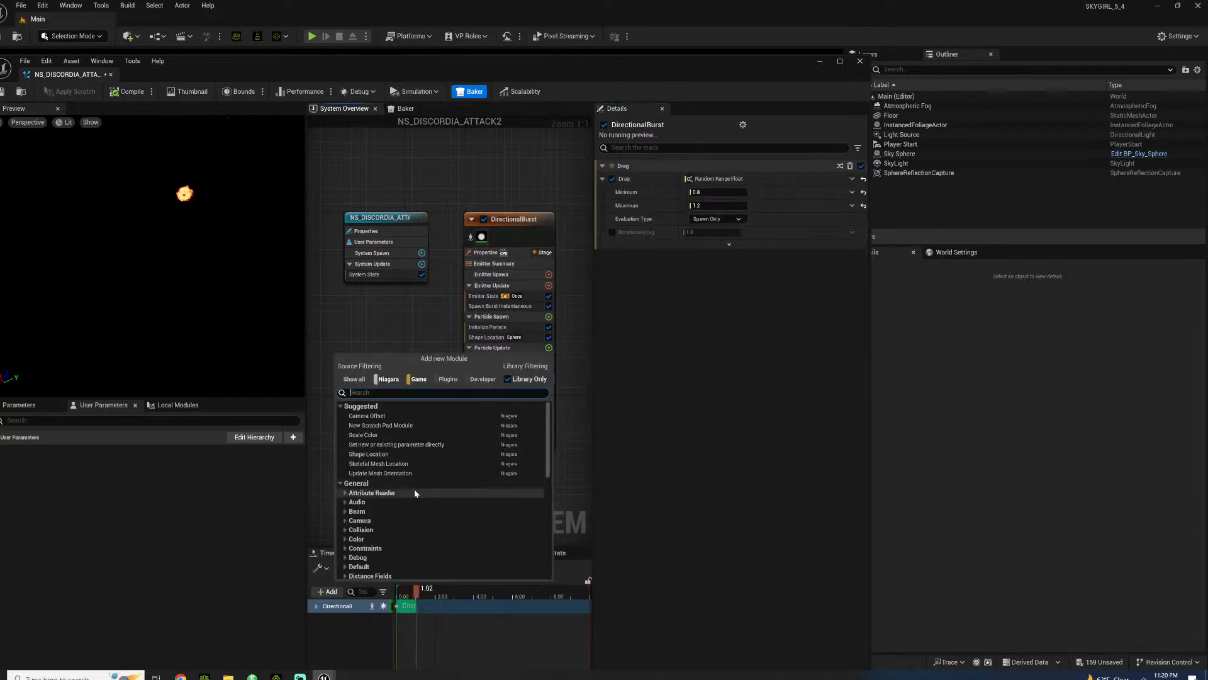
scroll(406, 500, down, 4)
click(346, 497)
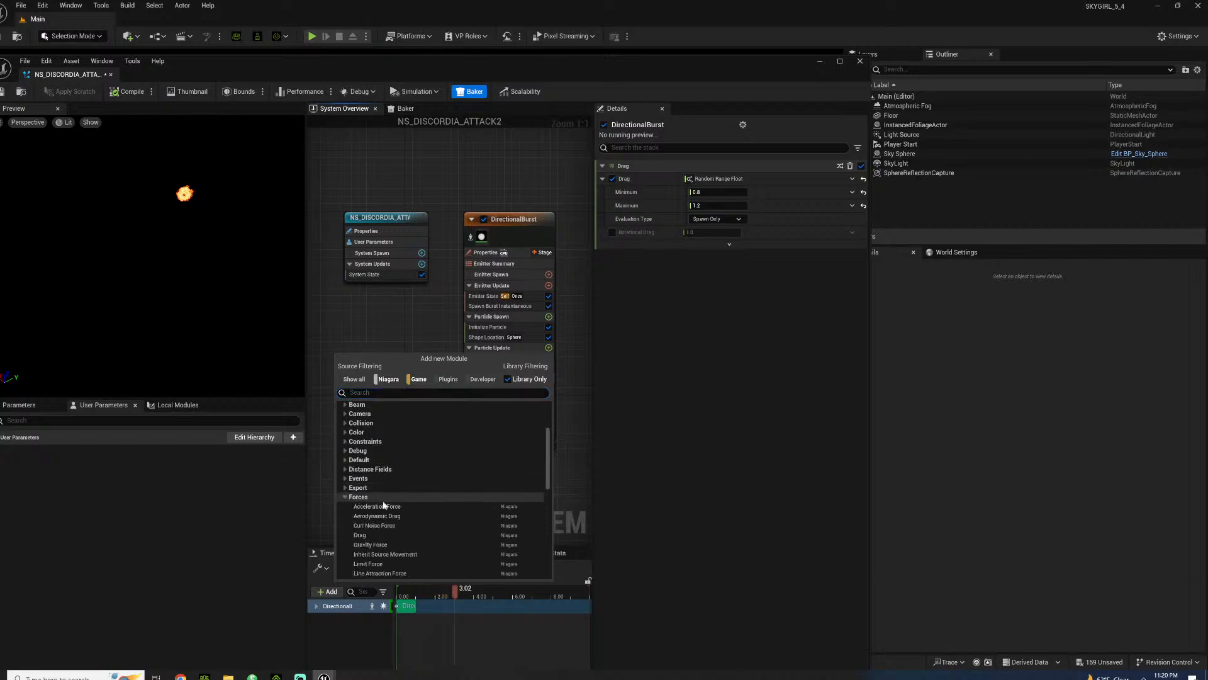
scroll(377, 503, down, 3)
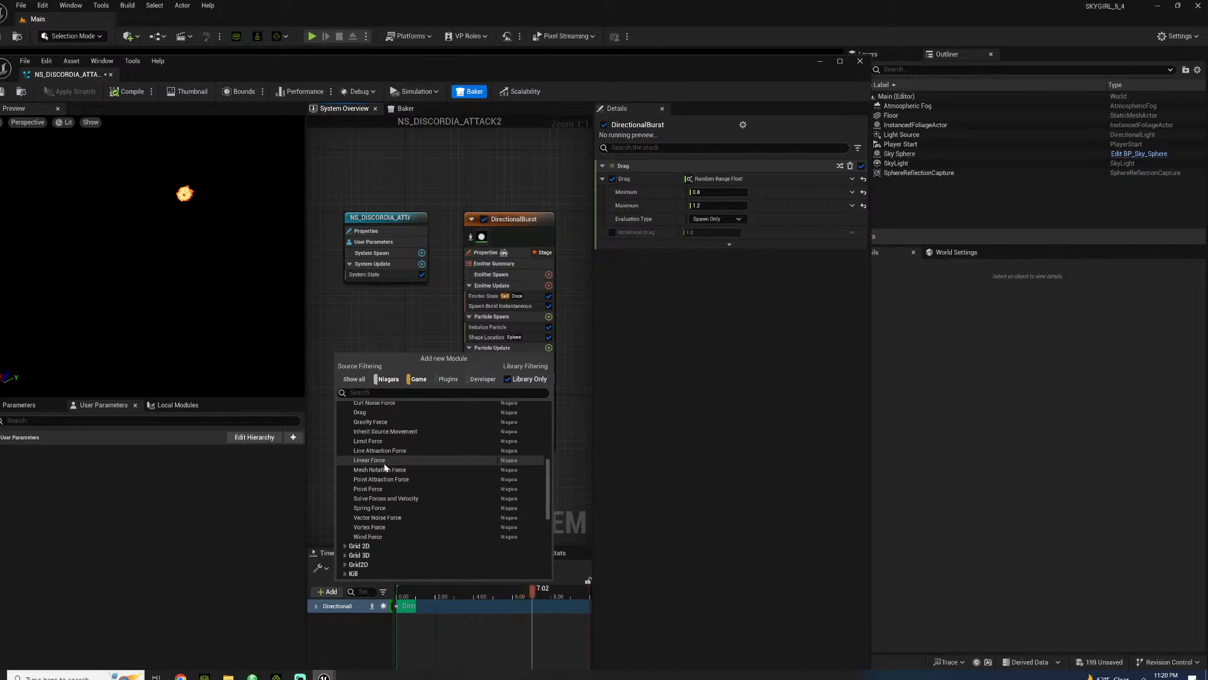
click(370, 527)
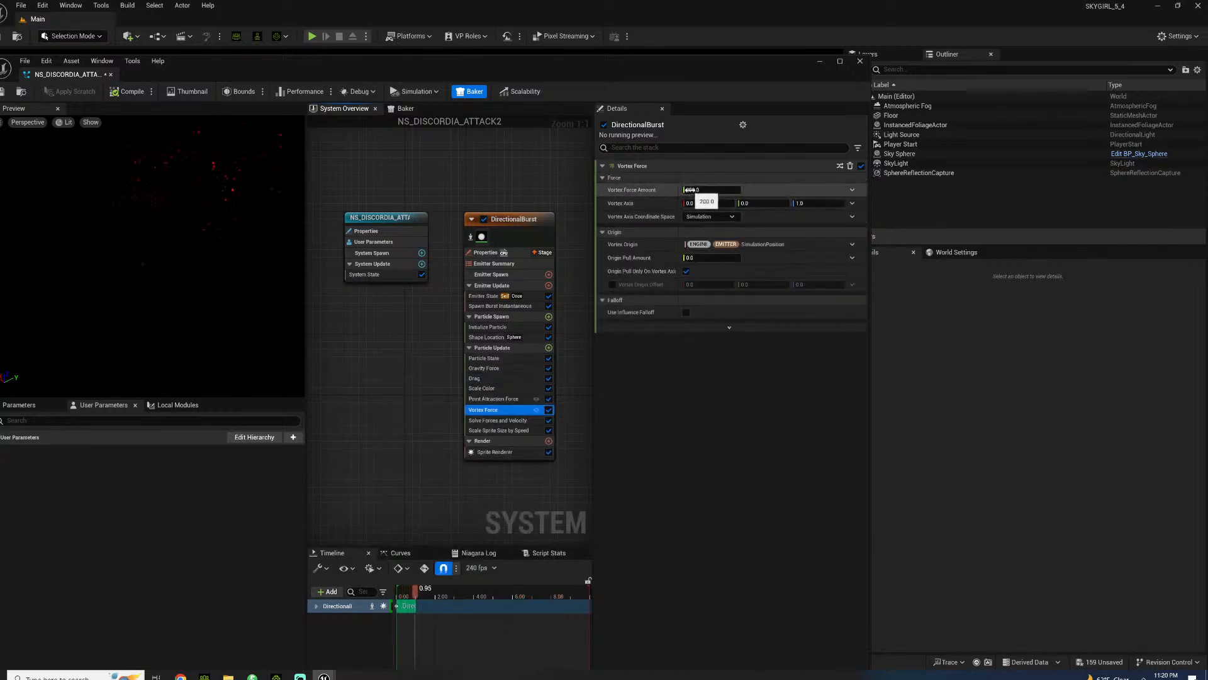
- Add a Vector Noise Force module from the Forces category to the Particle Update stage
click(548, 348)
scroll(416, 513, down, 5)
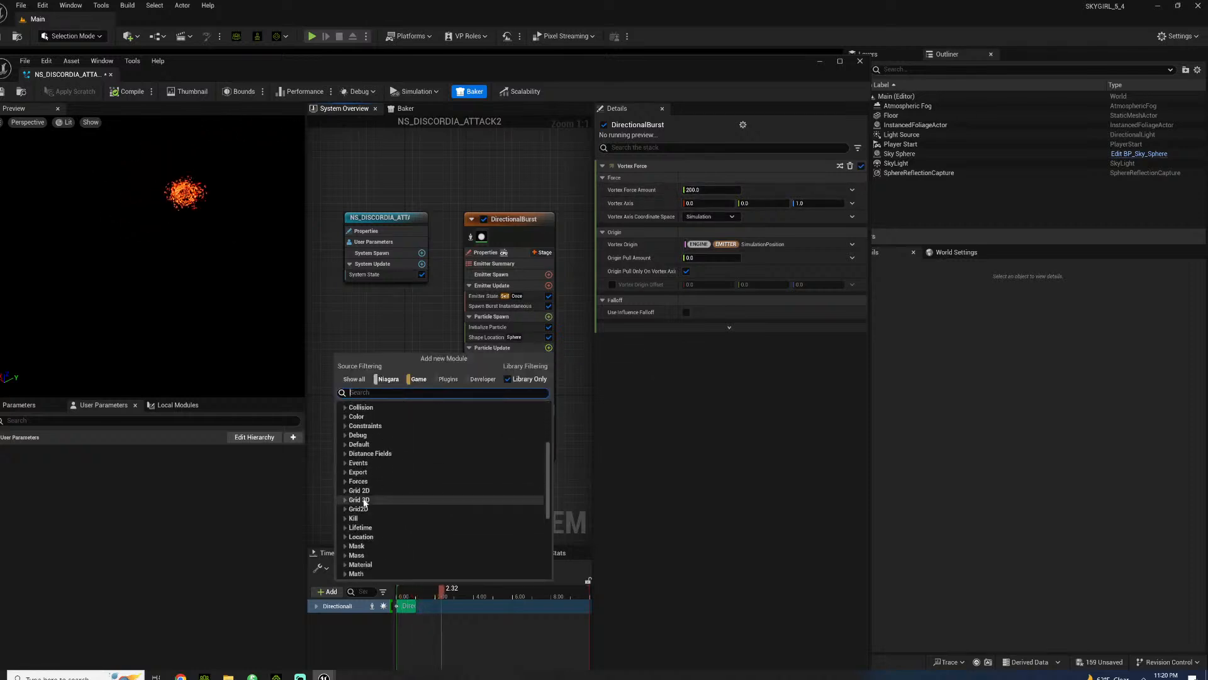
click(352, 486)
scroll(395, 532, down, 3)
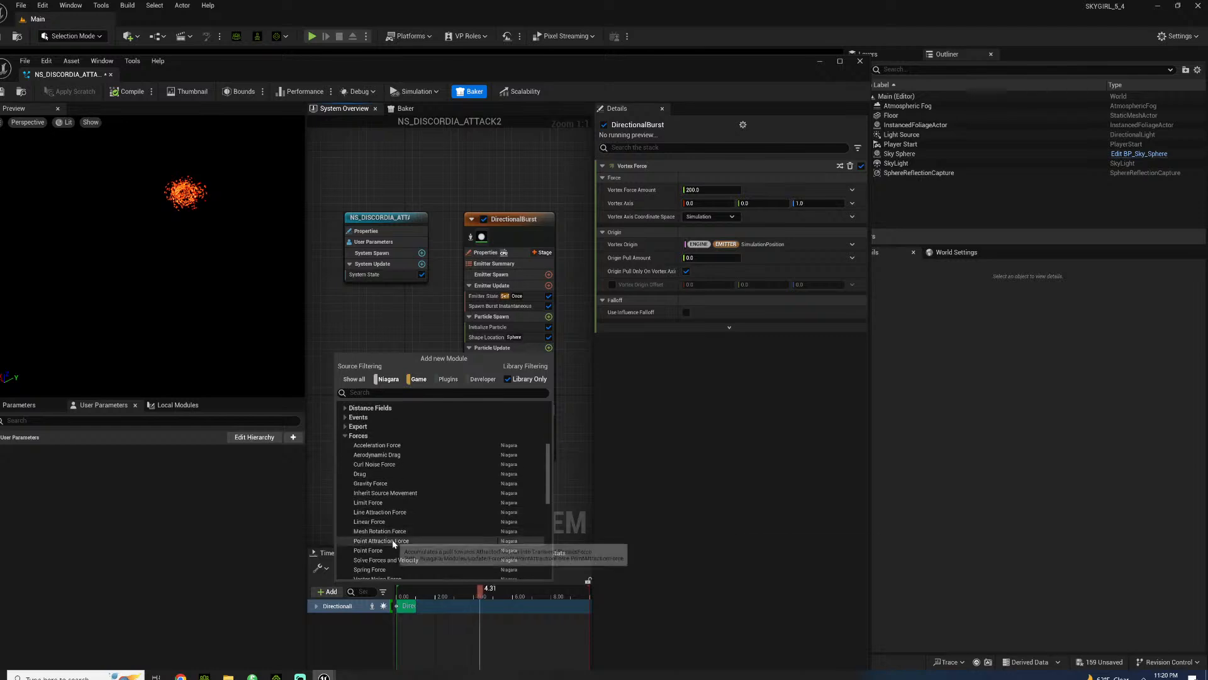
click(399, 533)
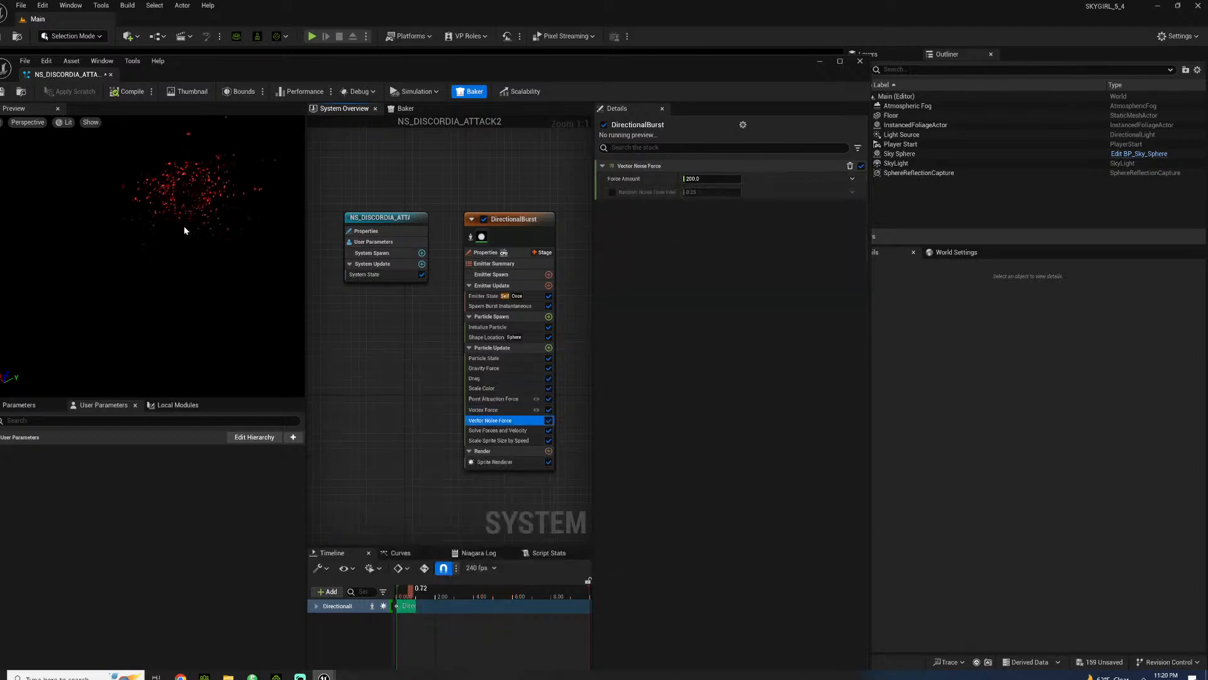
- Set the Vortex Force Amount to 50 and check the burst in the preview
click(484, 410)
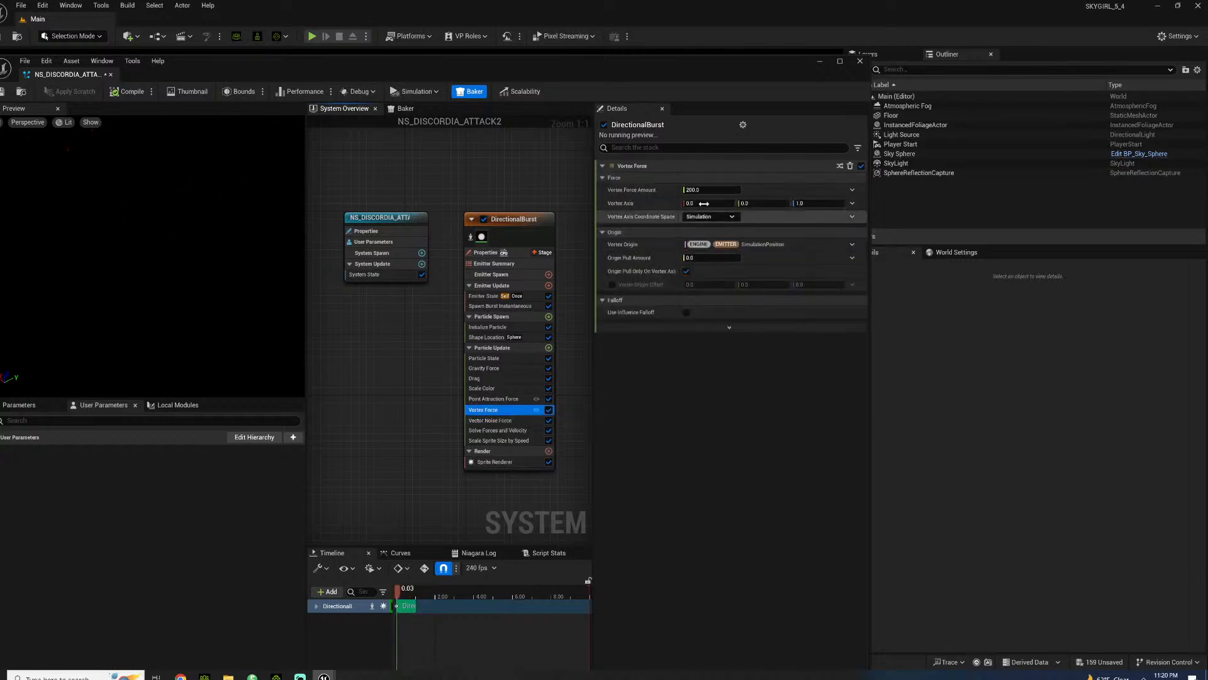
click(687, 189)
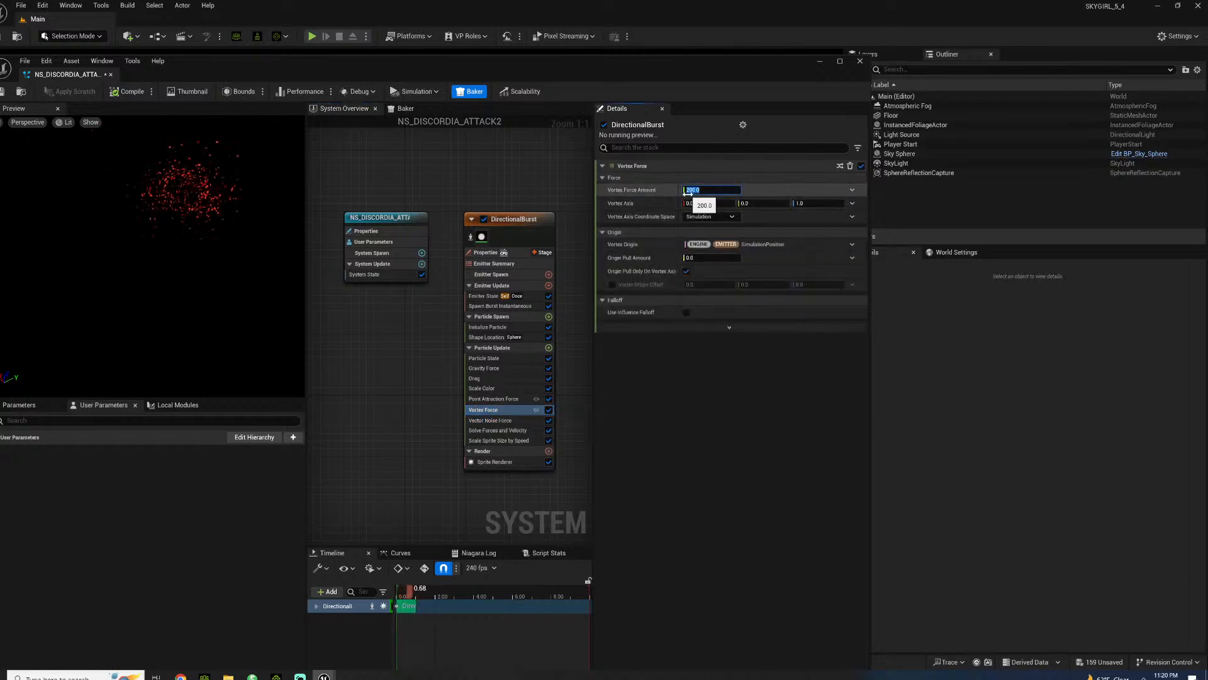
text(50)
key(Return)
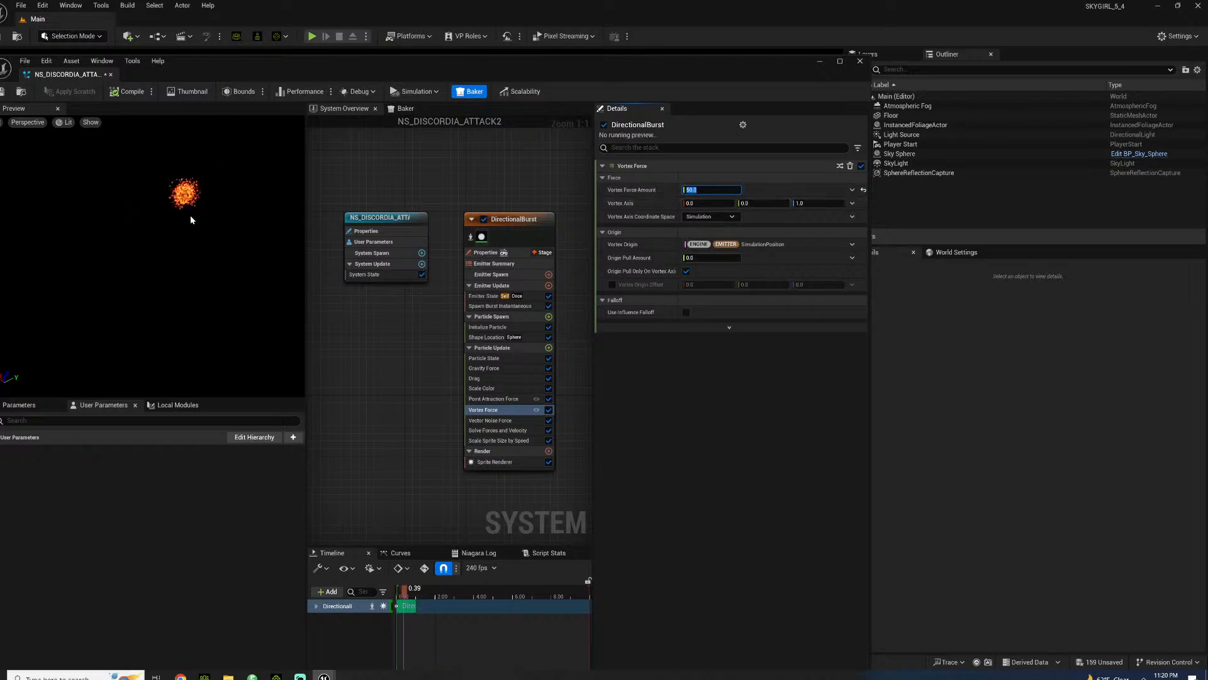
drag(174, 215, 152, 216)
scroll(173, 214, down, 4)
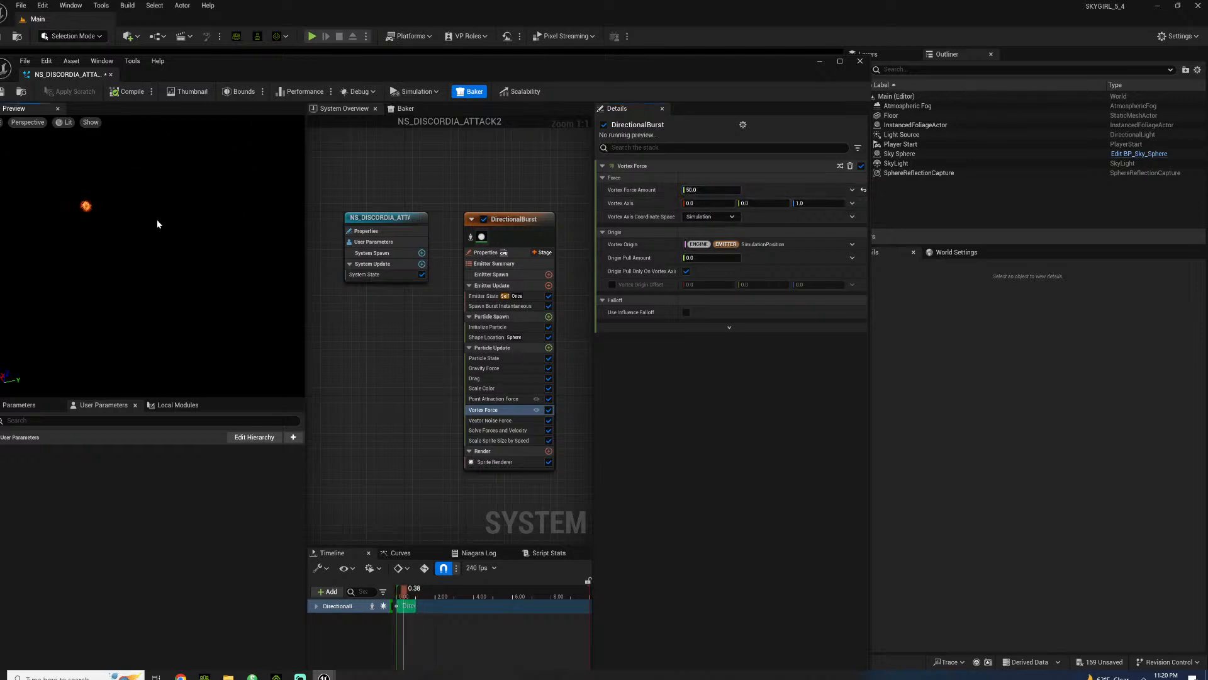
- Set the particles' Lifetime Max to 3 and Lifetime Min to 0.5 in the Initialize Particle module
click(489, 284)
click(491, 265)
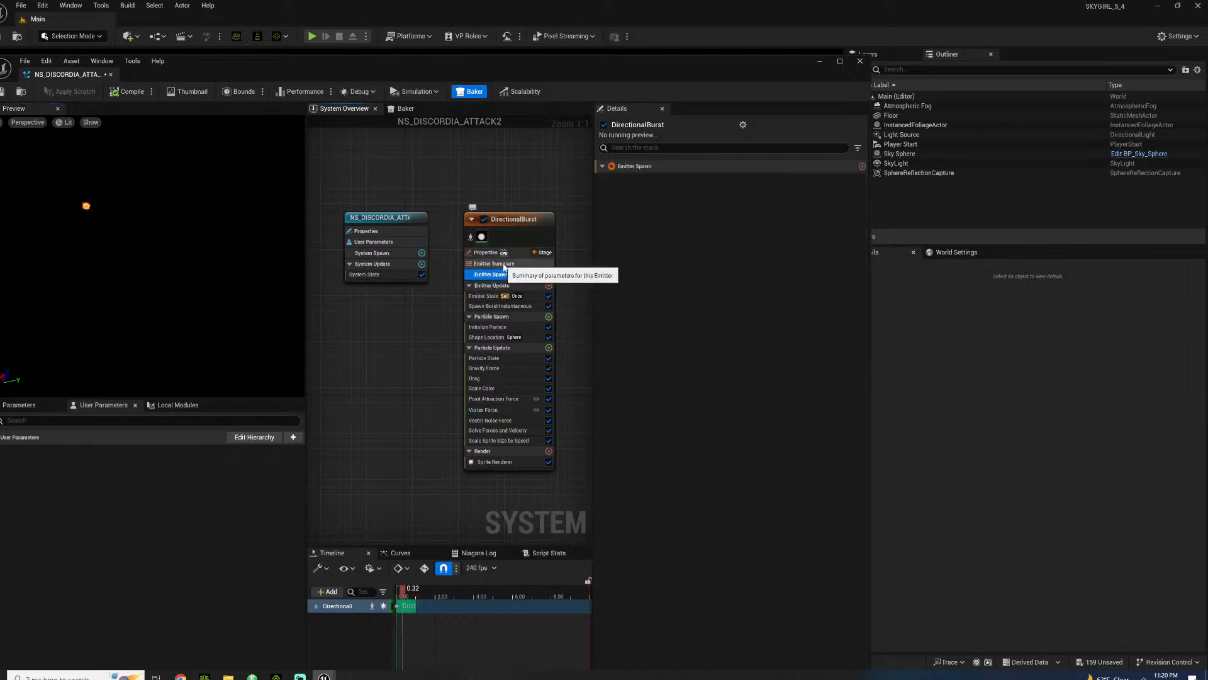
click(488, 298)
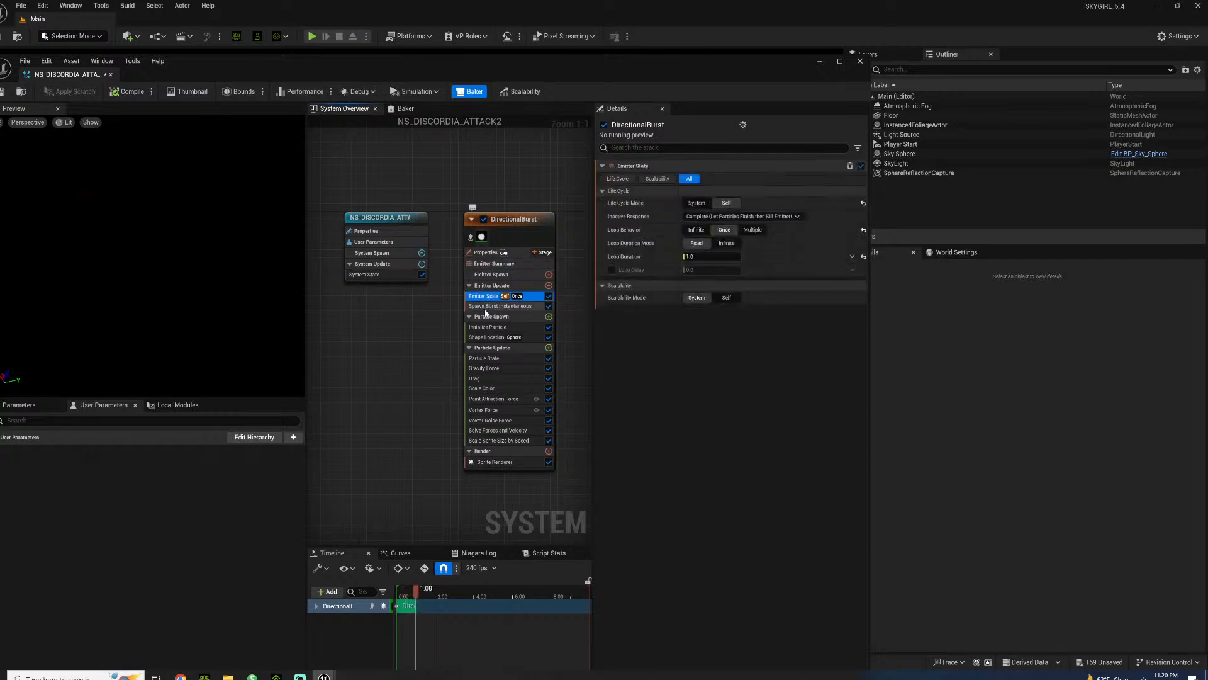
click(487, 307)
click(490, 317)
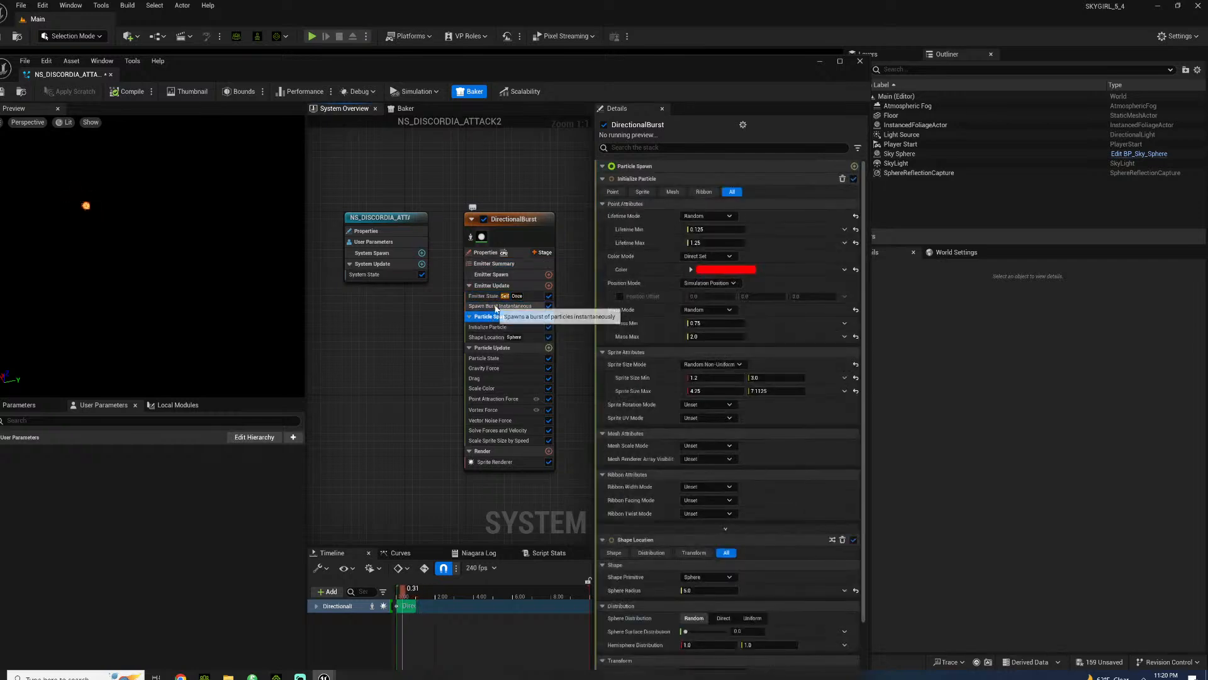
click(718, 243)
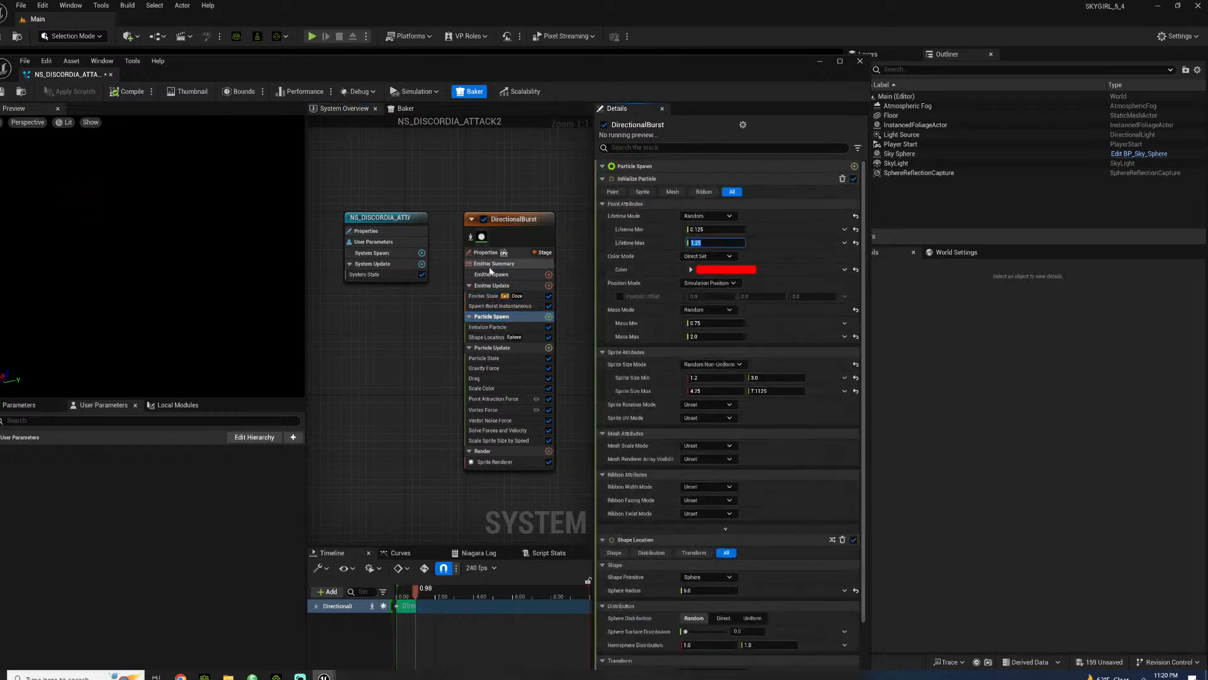
text(3)
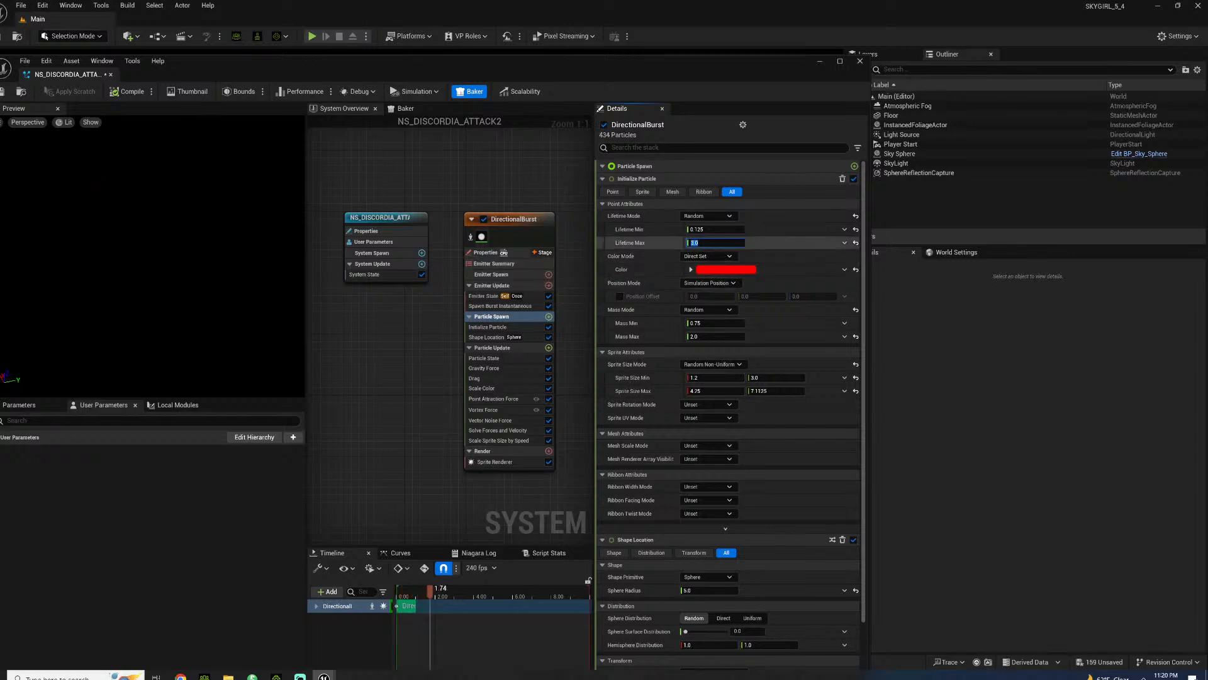
click(713, 229)
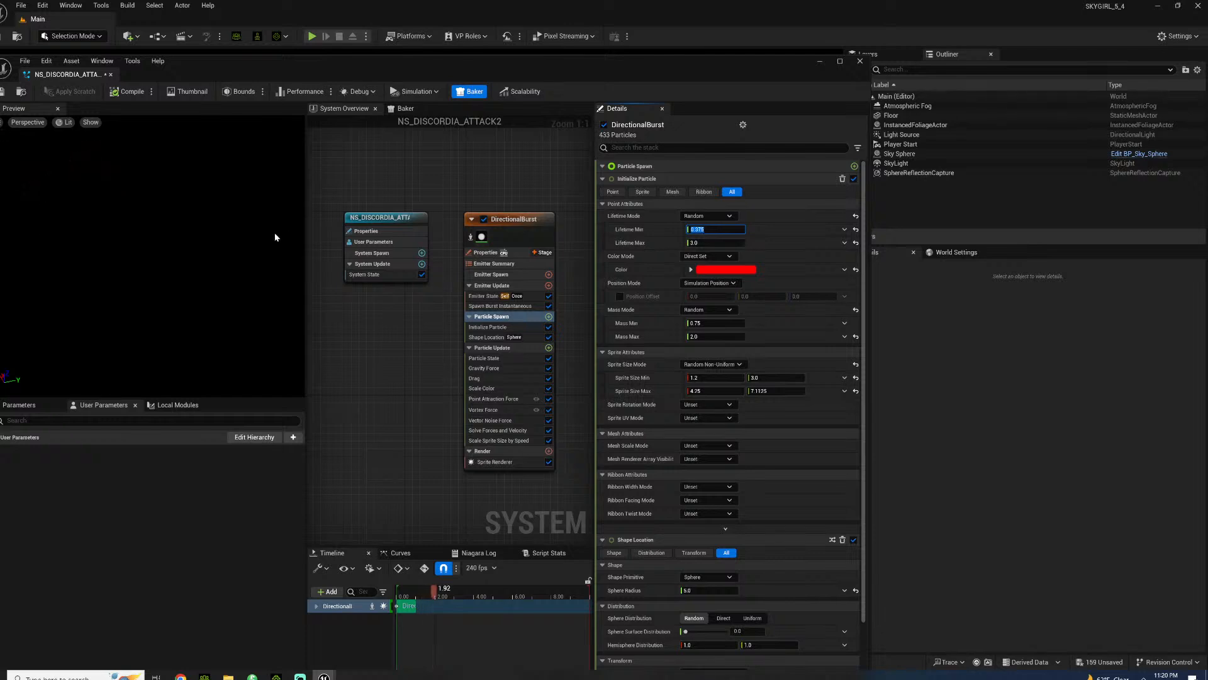
text(0.5)
key(Return)
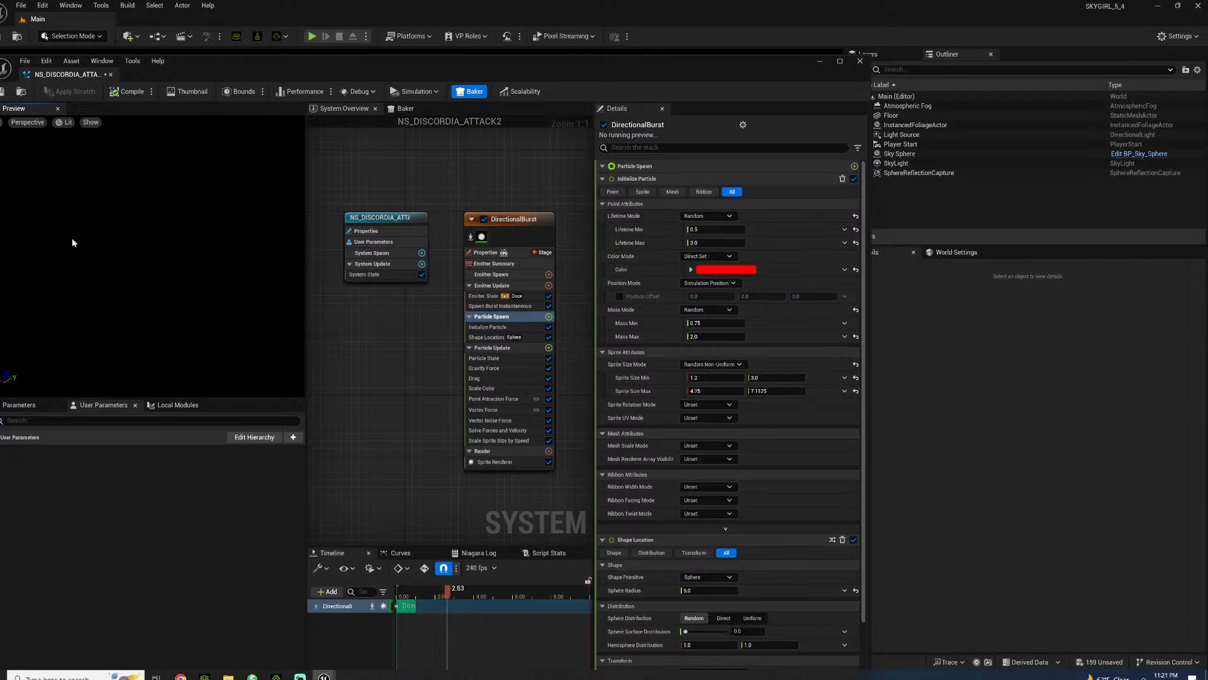
- Raise the red channel of the particle color to 11 in Initialize Particle and save the Niagara system
click(690, 270)
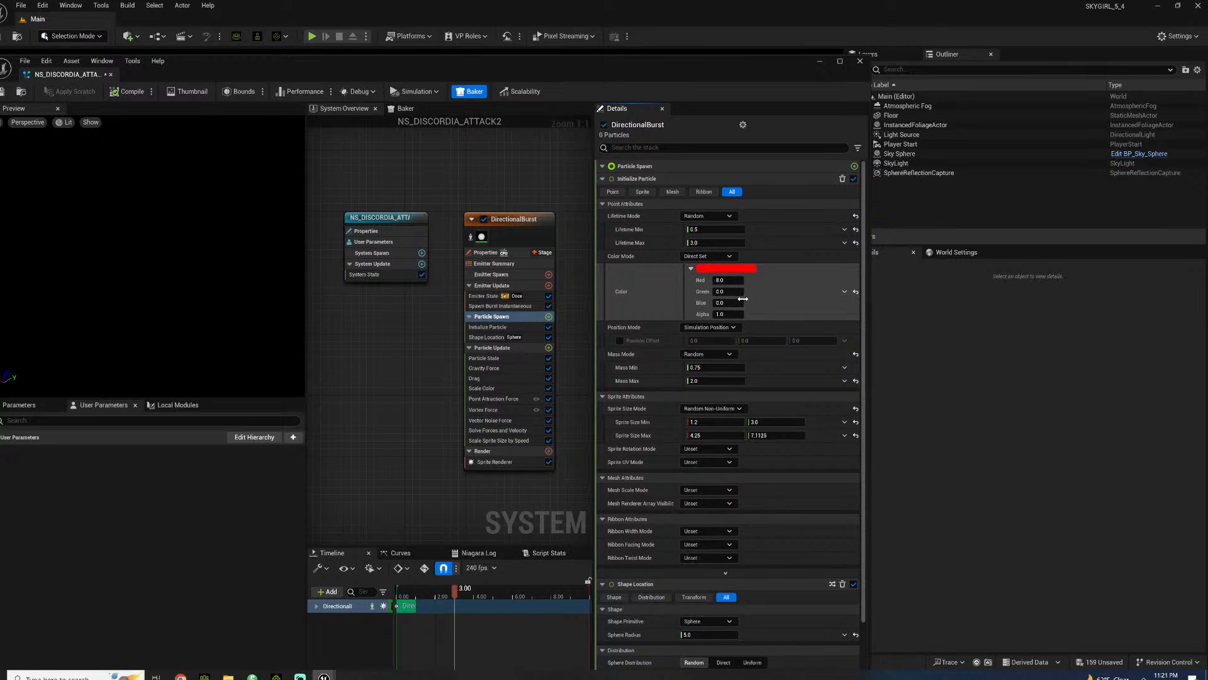
click(724, 280)
text(11)
key(Return)
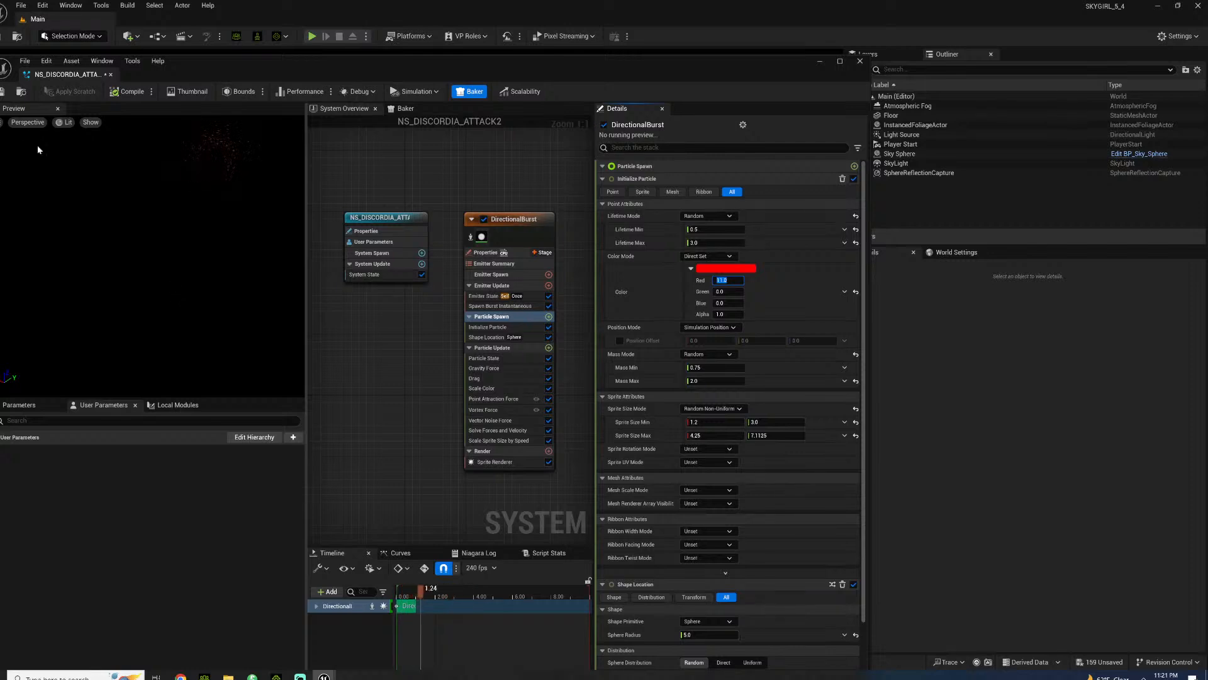
click(7, 92)
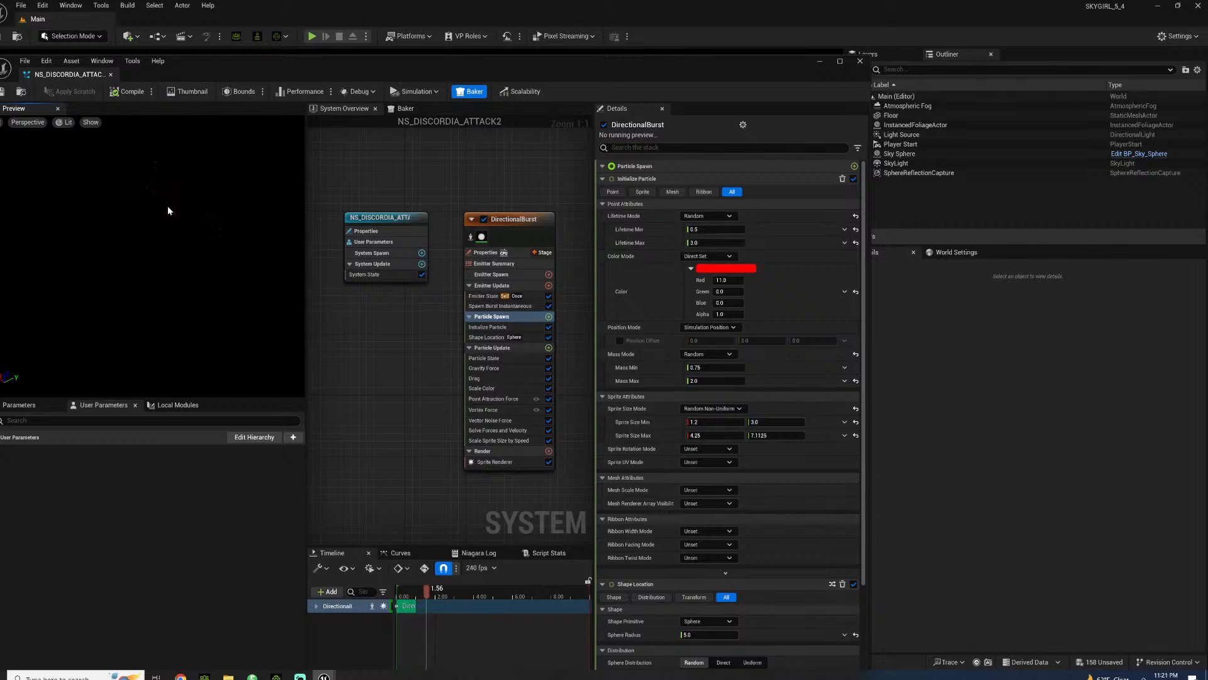
- Set the Vortex Force Amount of the Vortex Force module to 75
click(484, 409)
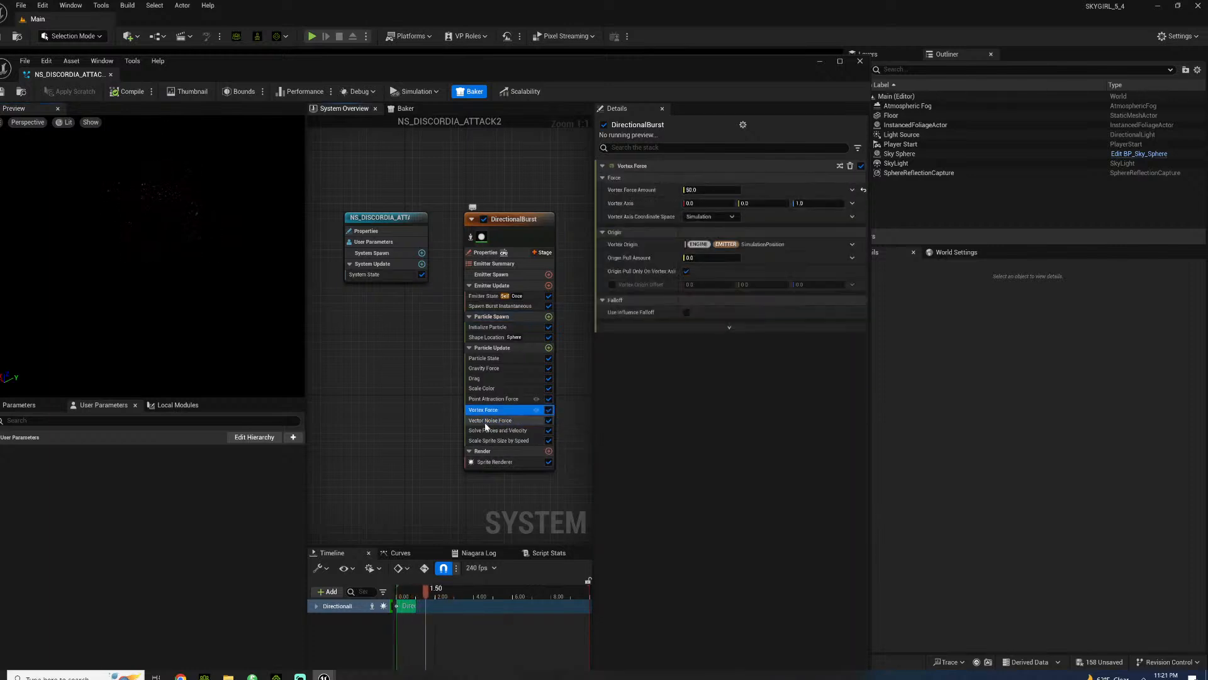
click(711, 190)
text(75)
key(Return)
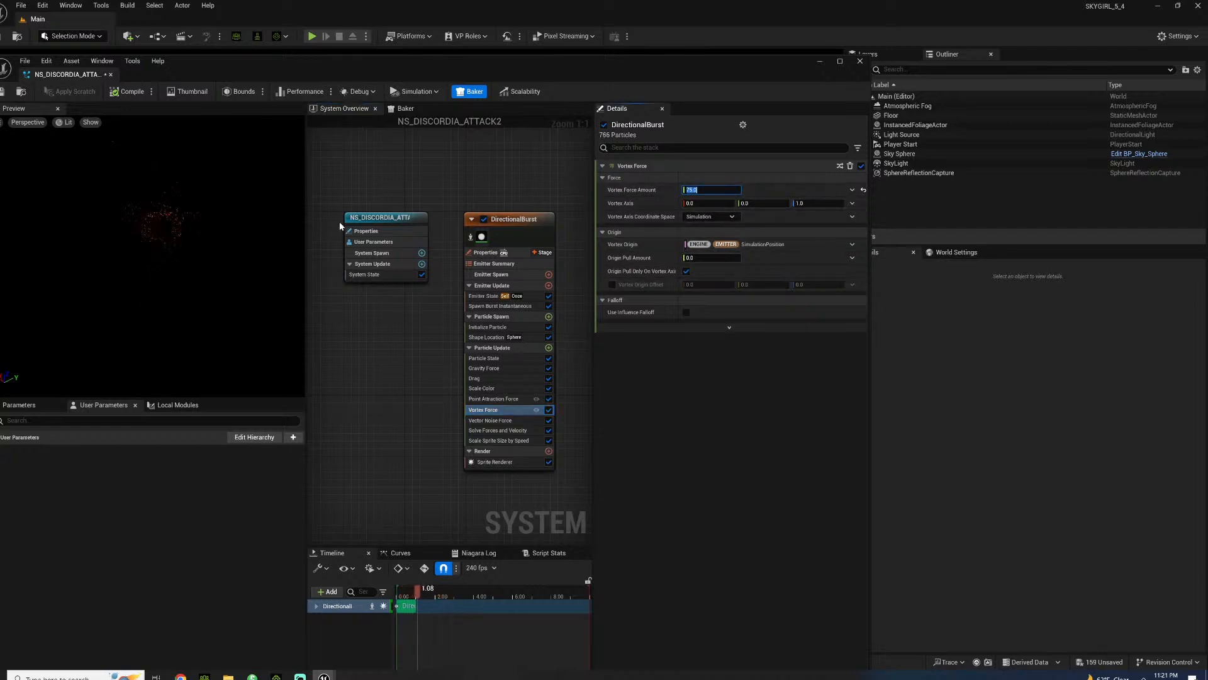
- Set the Force Amount of the Vector Noise Force module to 500
click(494, 421)
click(712, 179)
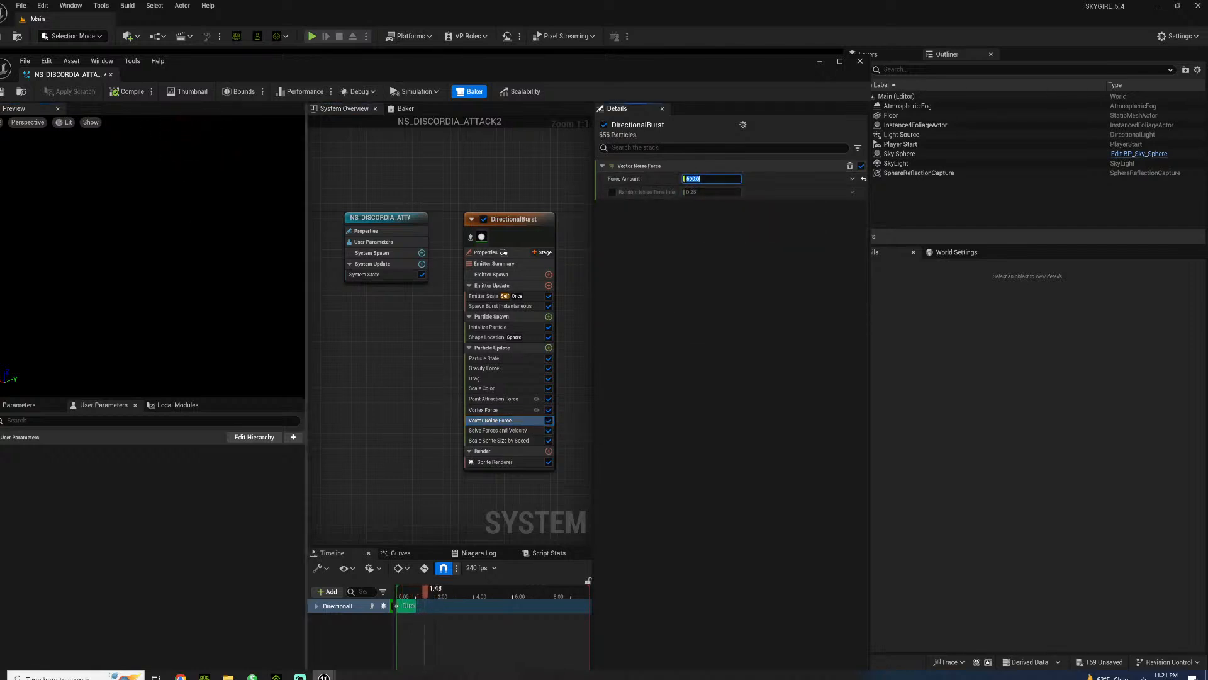
key(Return)
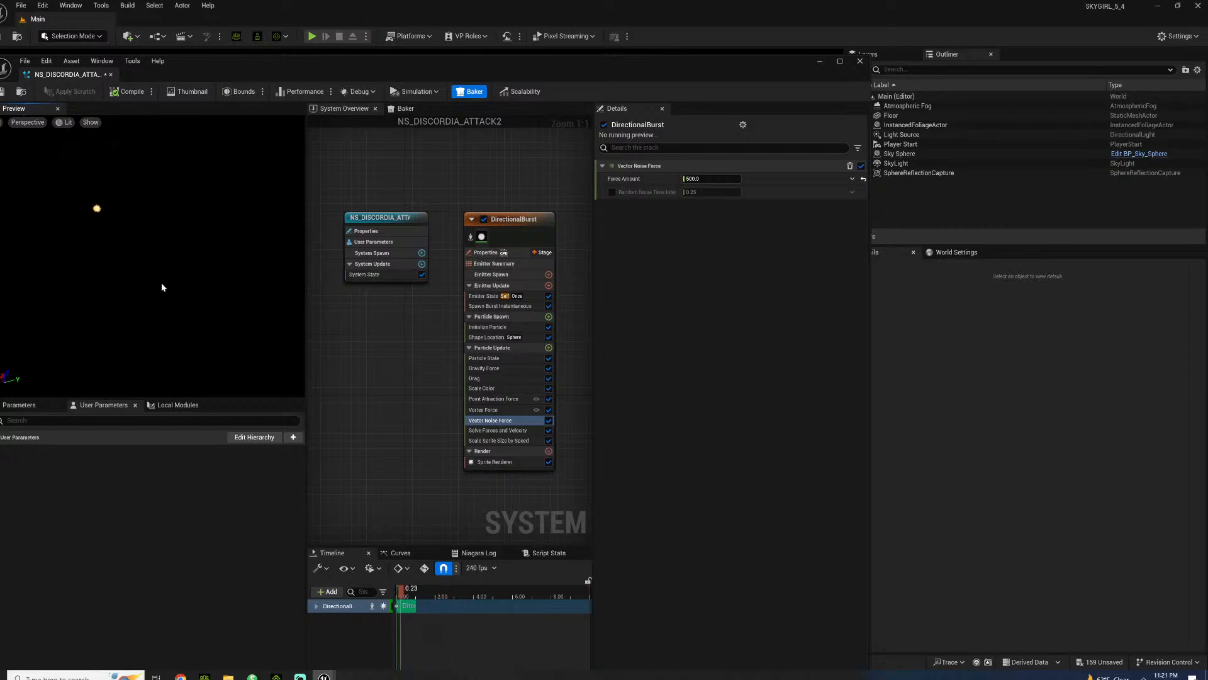
click(549, 348)
scroll(453, 475, down, 10)
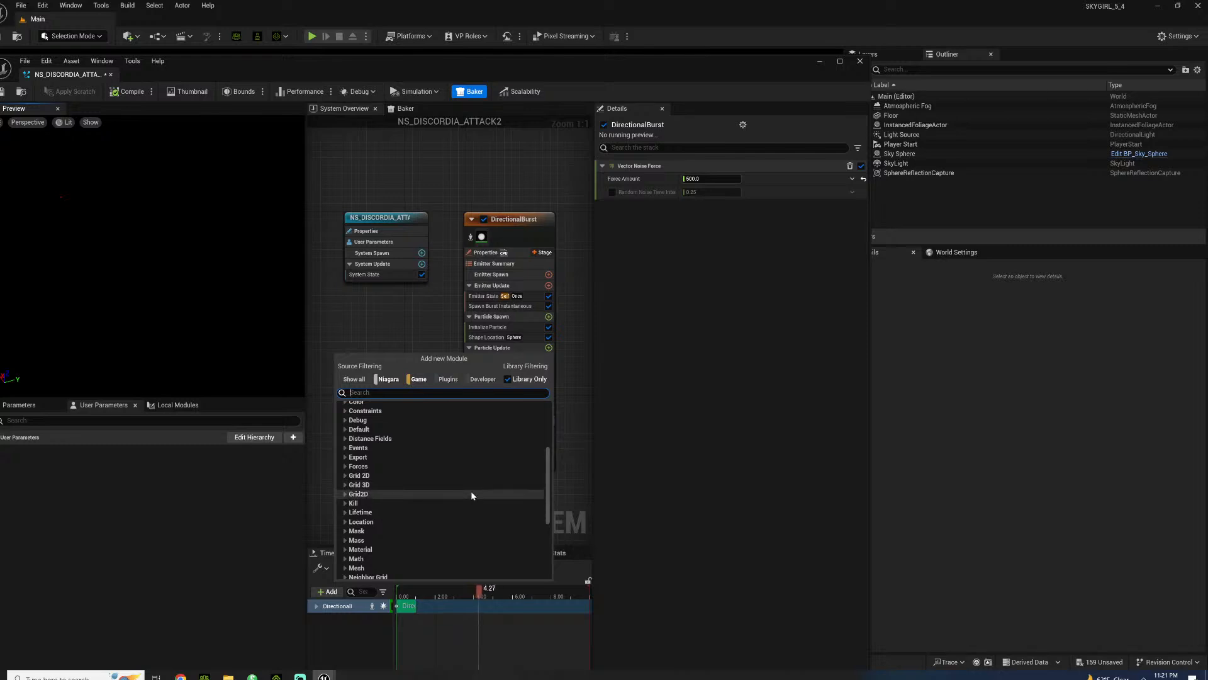
scroll(471, 491, up, 2)
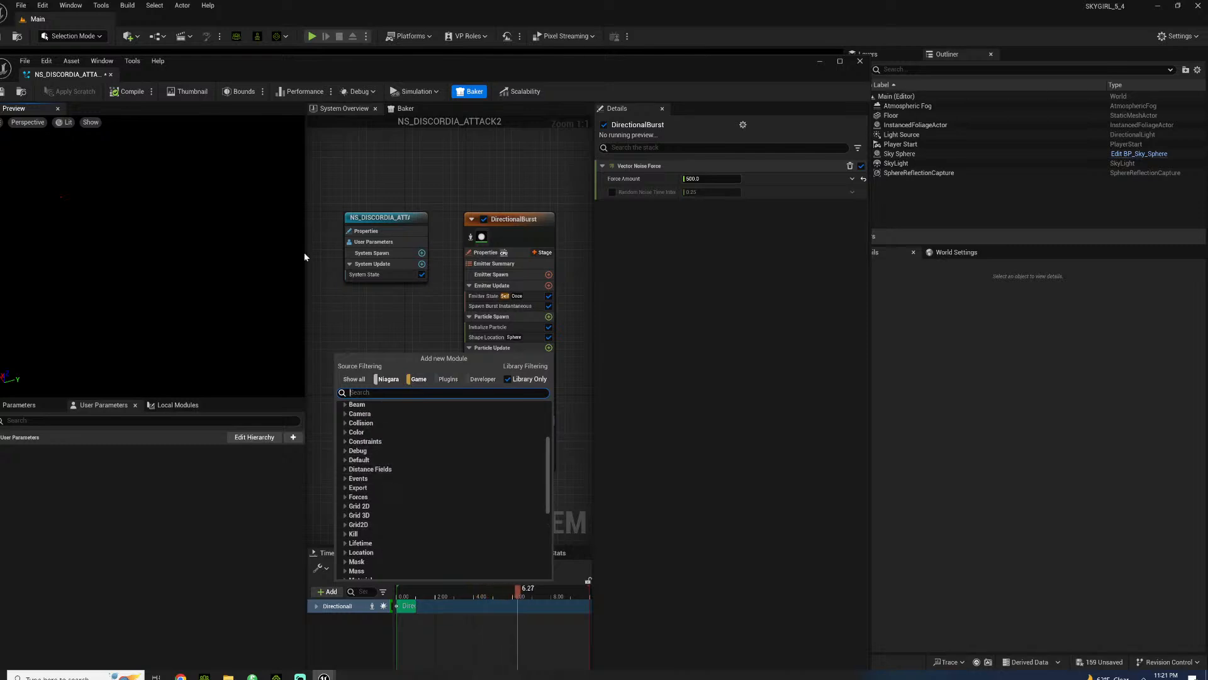
click(418, 156)
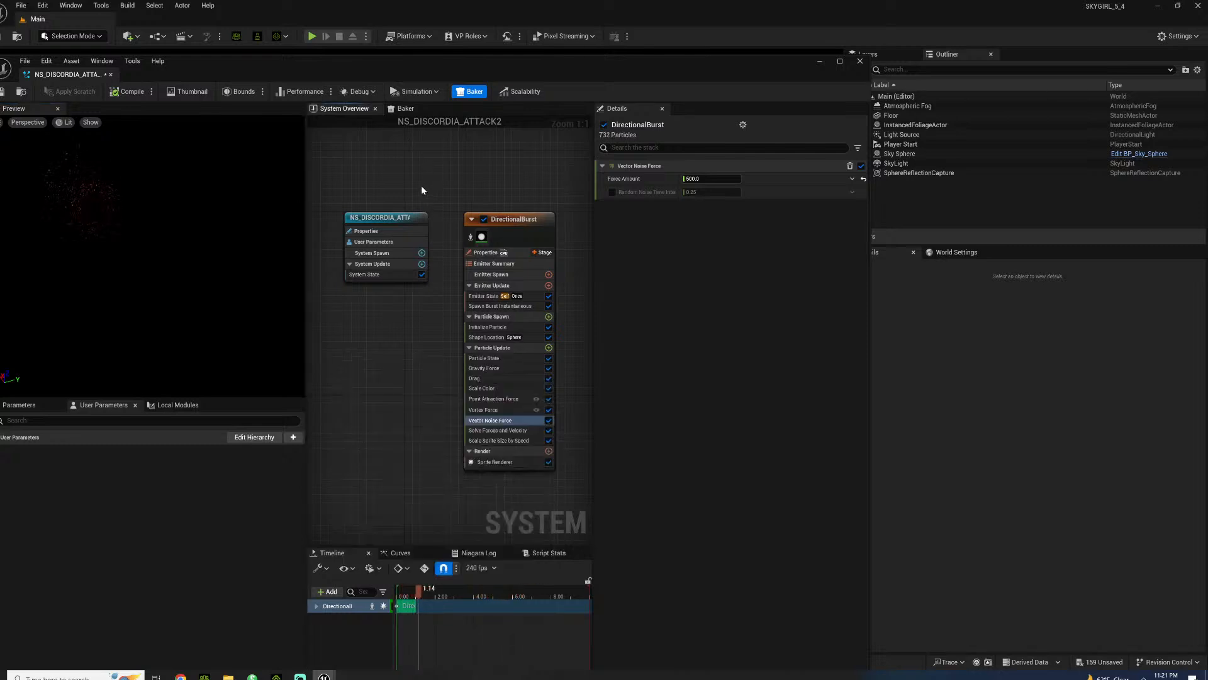
- Rename the DirectionalBurst emitter to EMITTER_BURST
right_drag(488, 199, 459, 224)
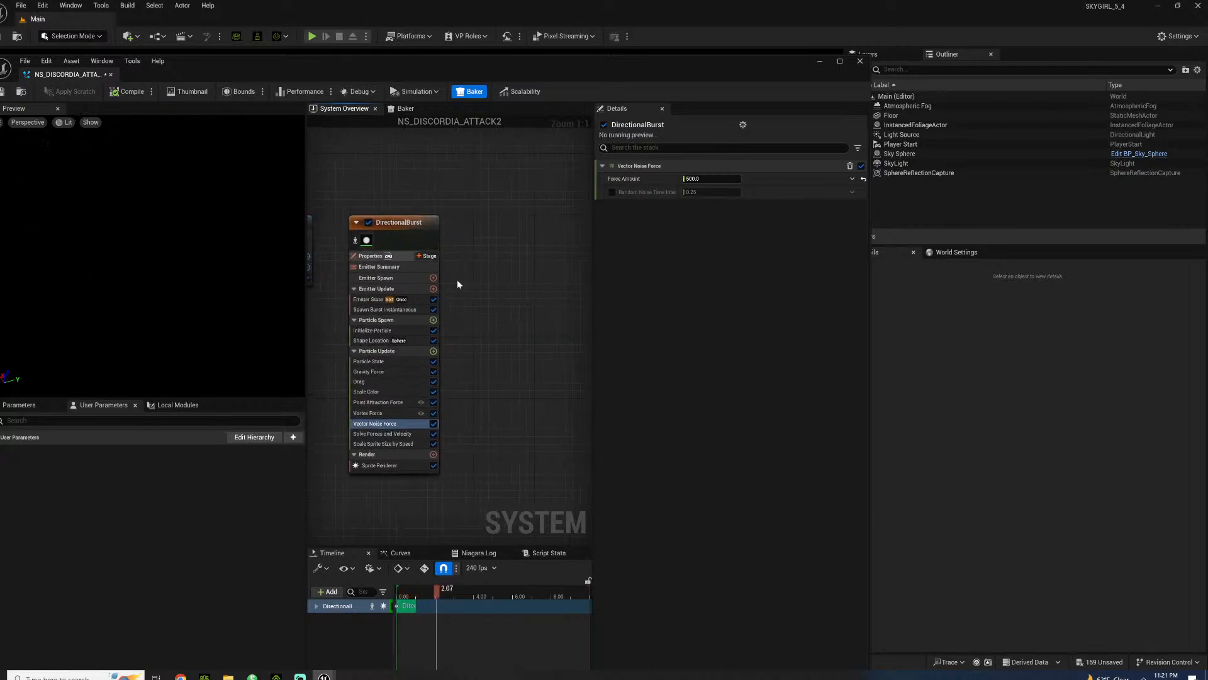
click(417, 224)
right_click(415, 227)
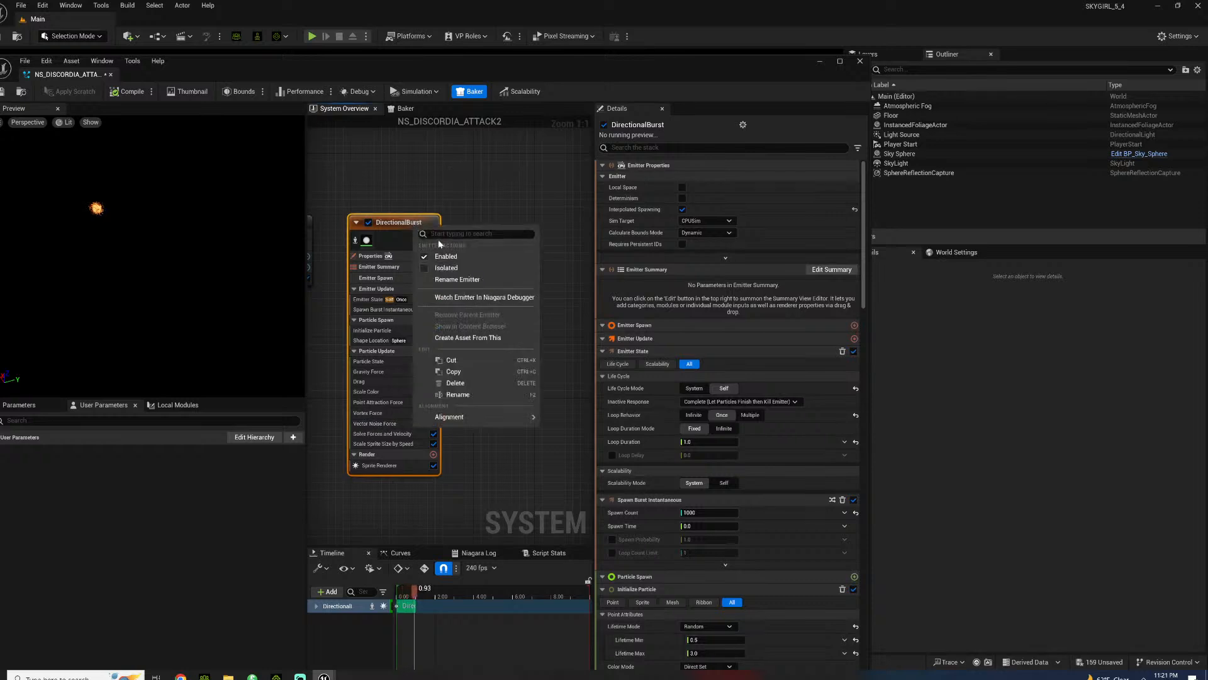
click(456, 391)
text(E)
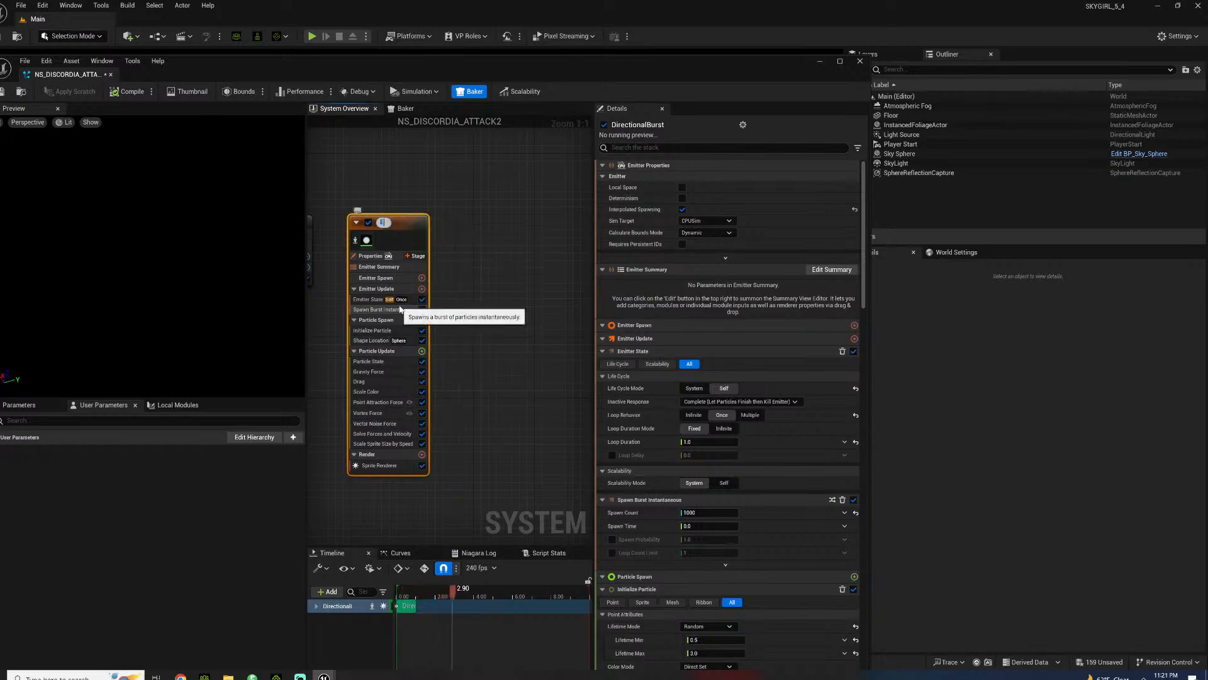
text(MITTER_)
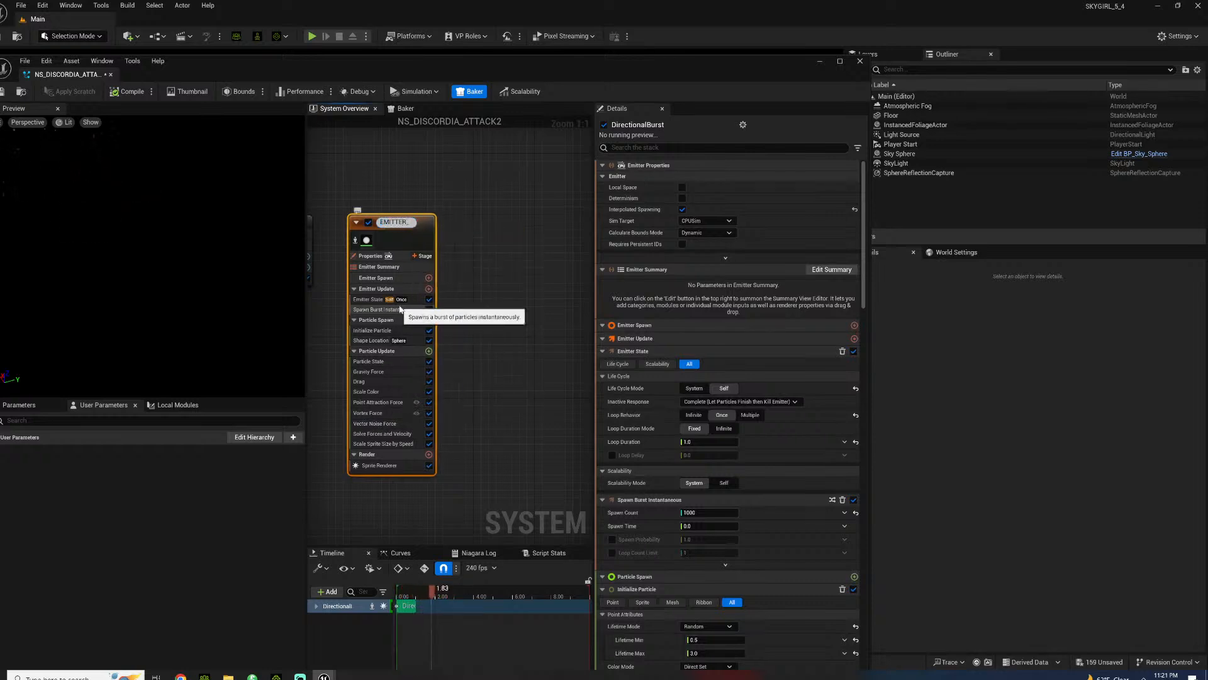
text(BURST)
key(Return)
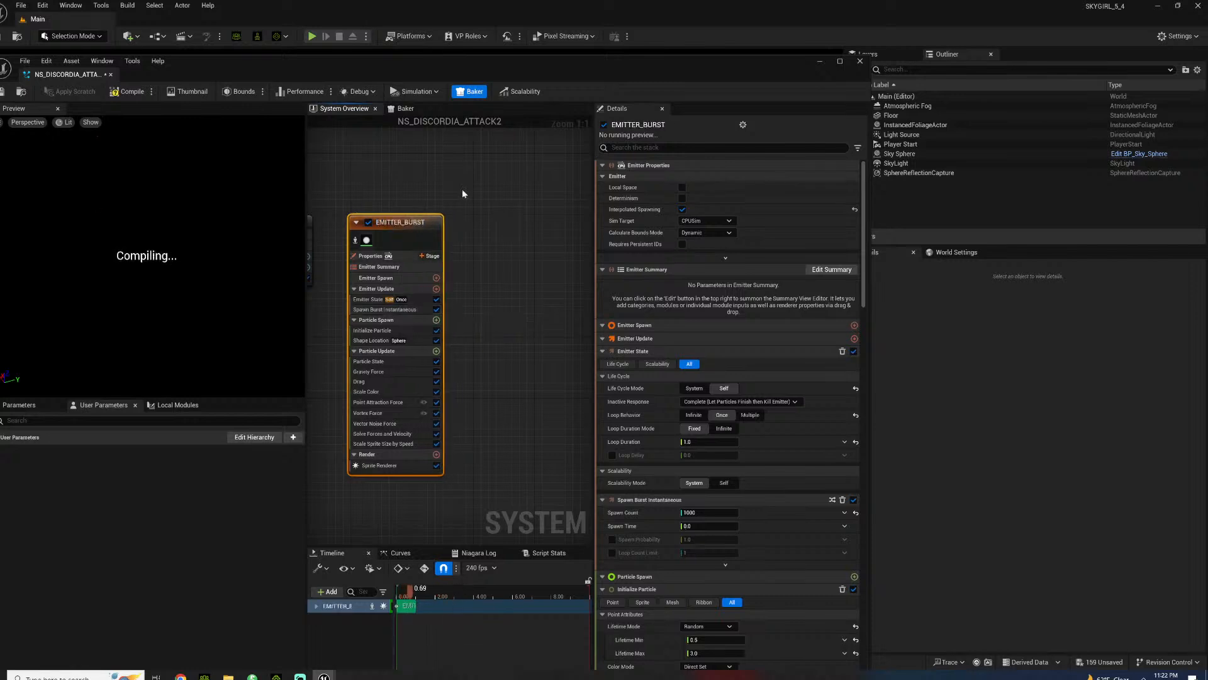
- Add the Grid3D_Gas_Master_Emitter to the NS_DISCORDIA_ATTACK2 system
click(464, 196)
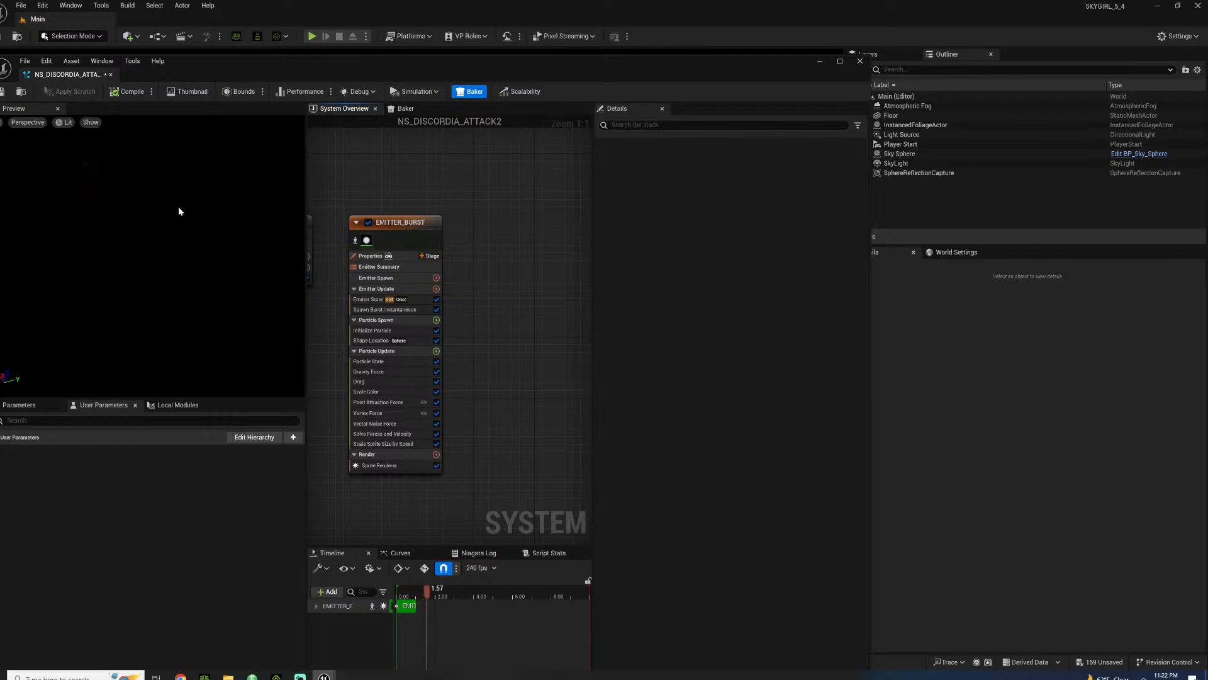
right_click(486, 252)
click(509, 270)
scroll(541, 315, down, 10)
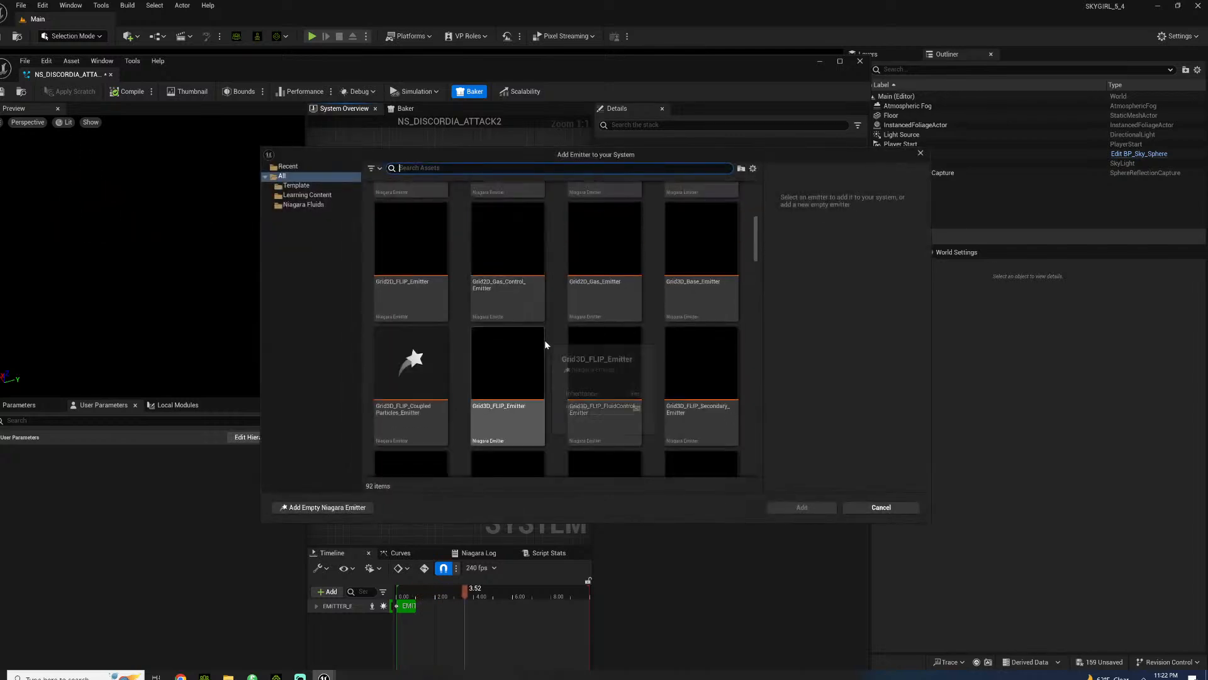
scroll(652, 409, down, 4)
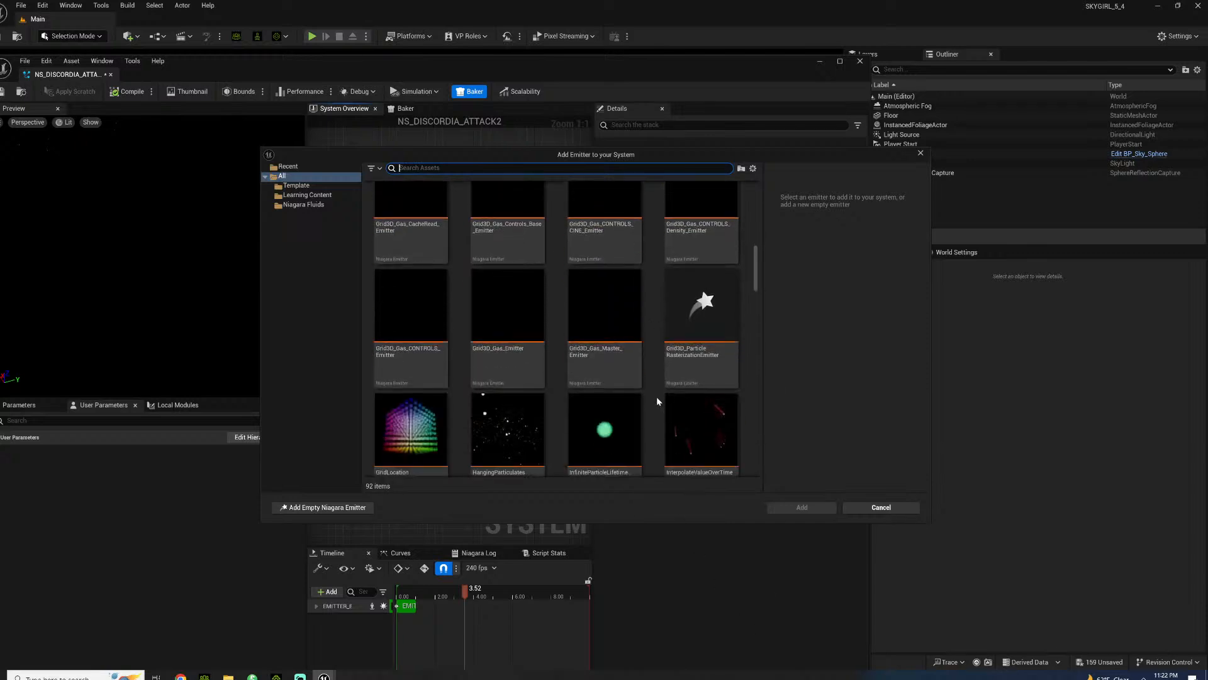
click(589, 270)
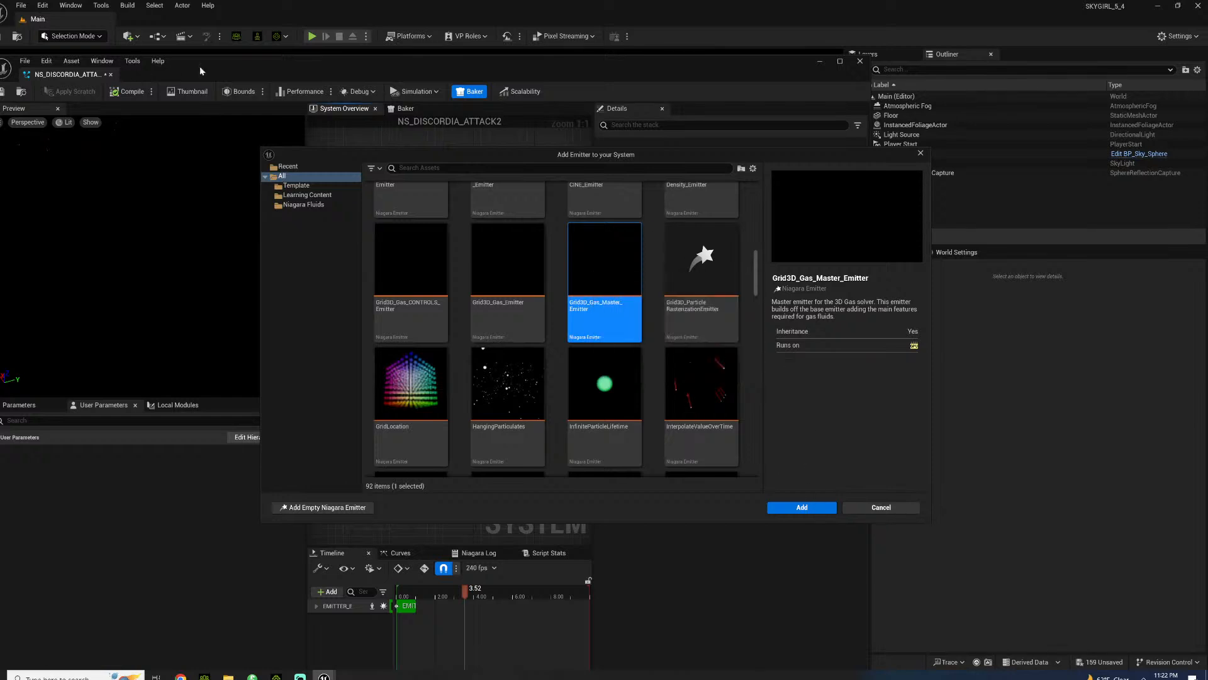
click(801, 507)
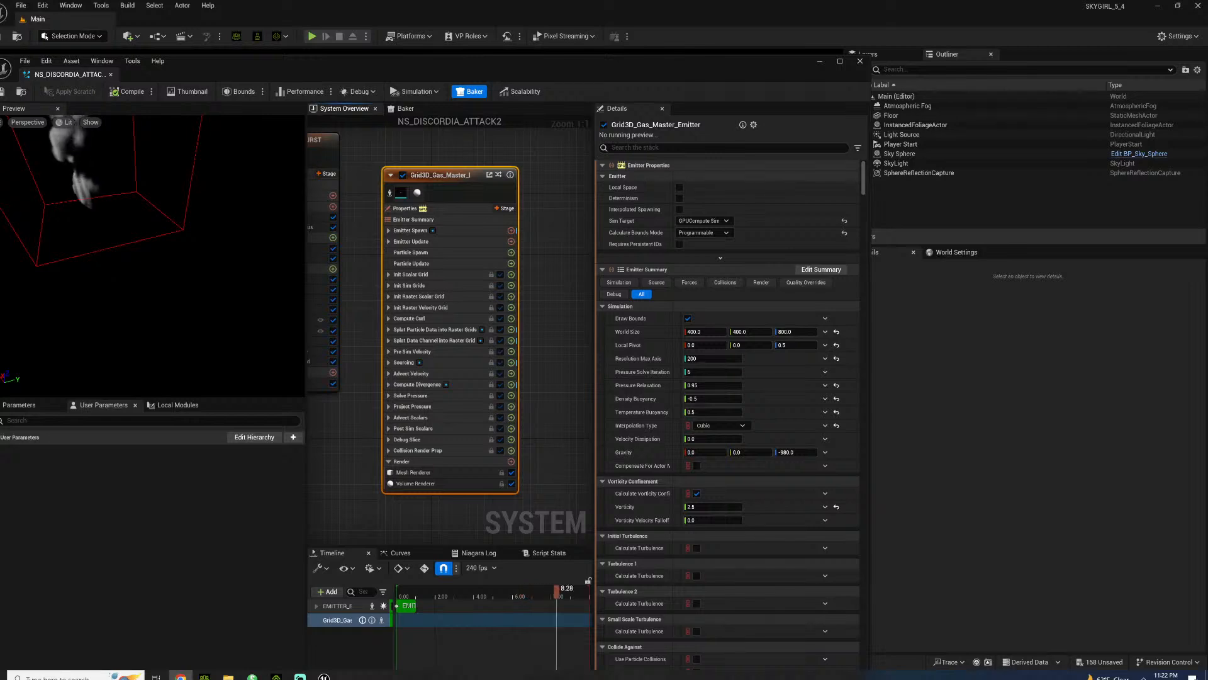
- Set the World Size of the Grid3D gas emitter to 1000 on all three axes
right_drag(553, 178, 632, 242)
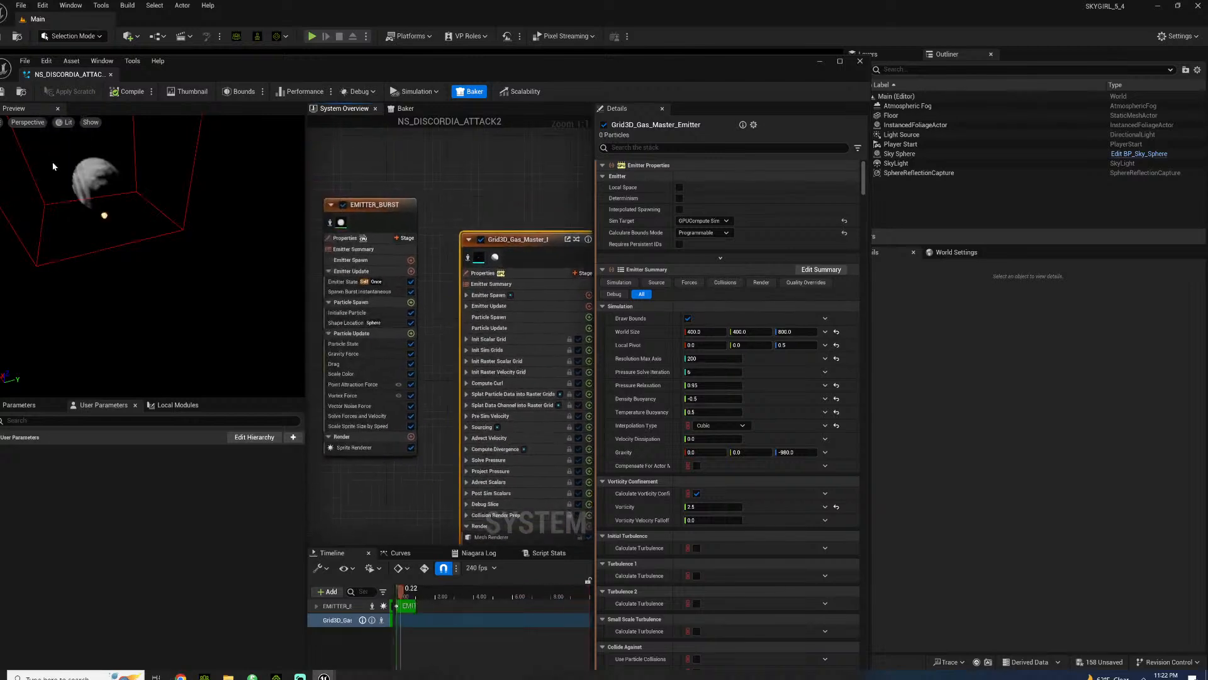
drag(157, 252, 85, 176)
scroll(66, 173, down, 3)
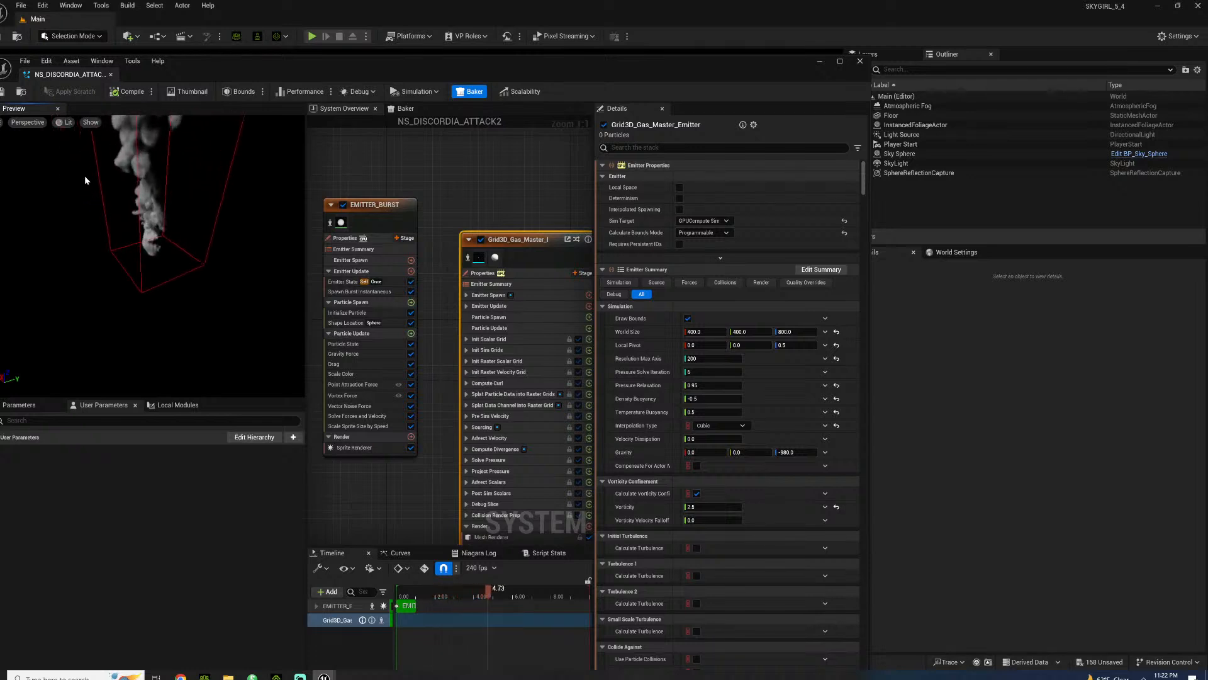
click(706, 332)
text(1000)
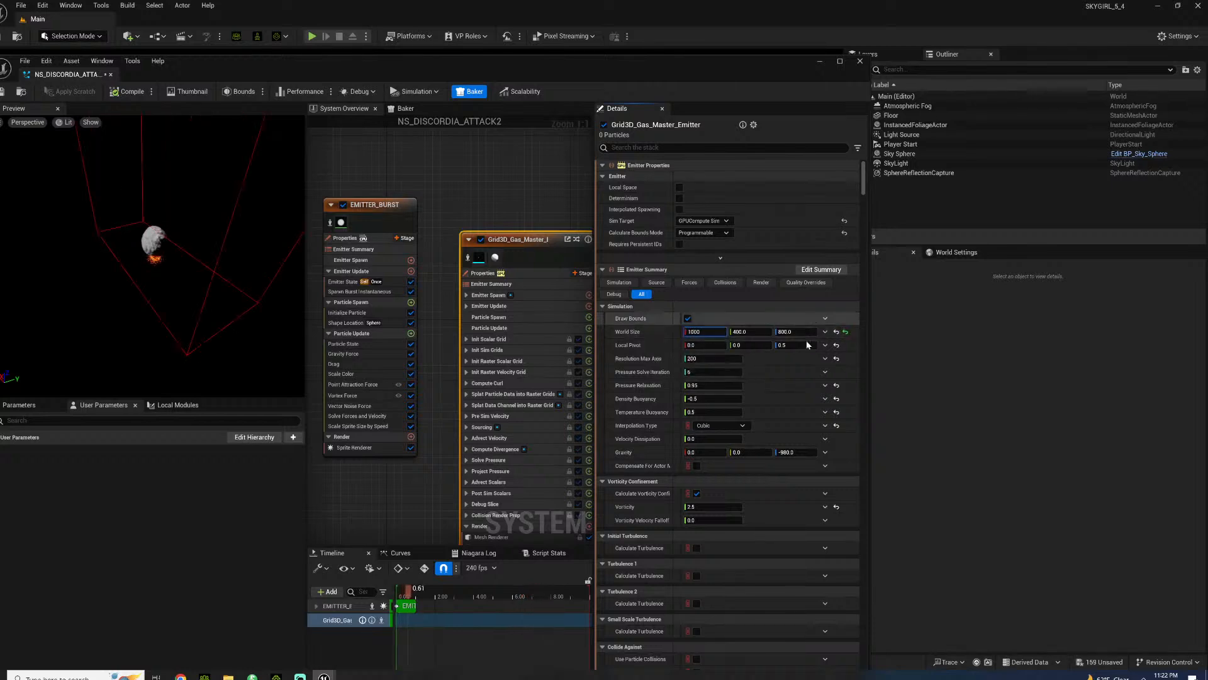
click(746, 331)
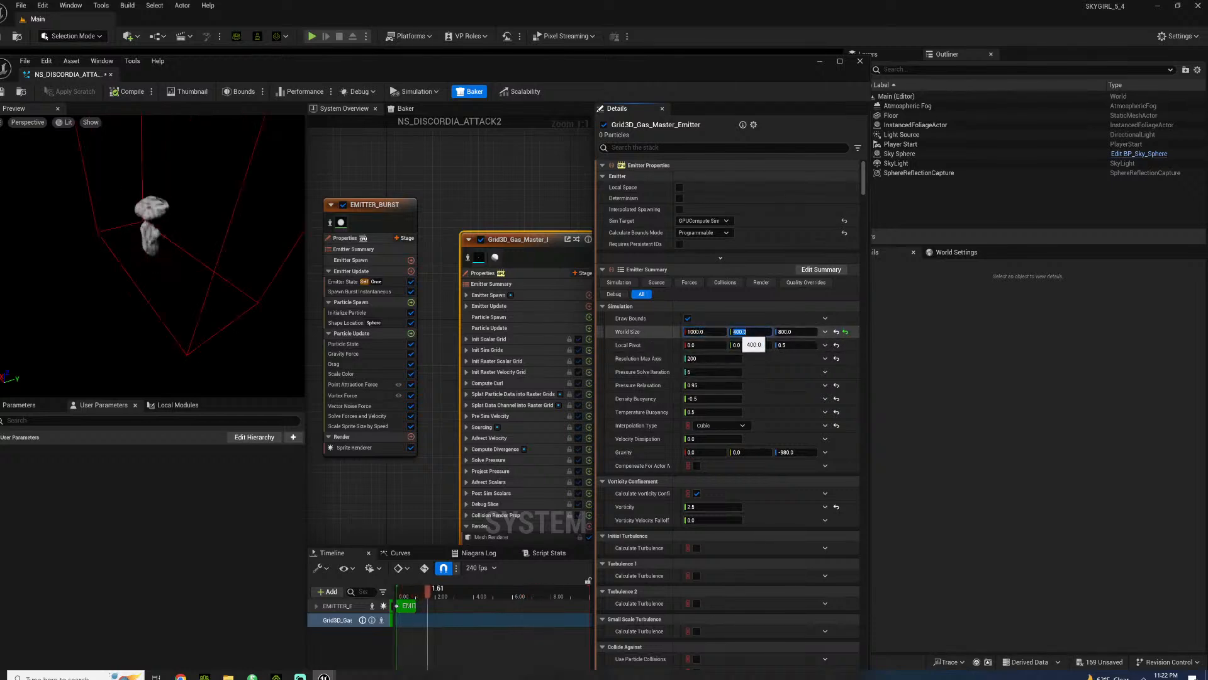
text(1000)
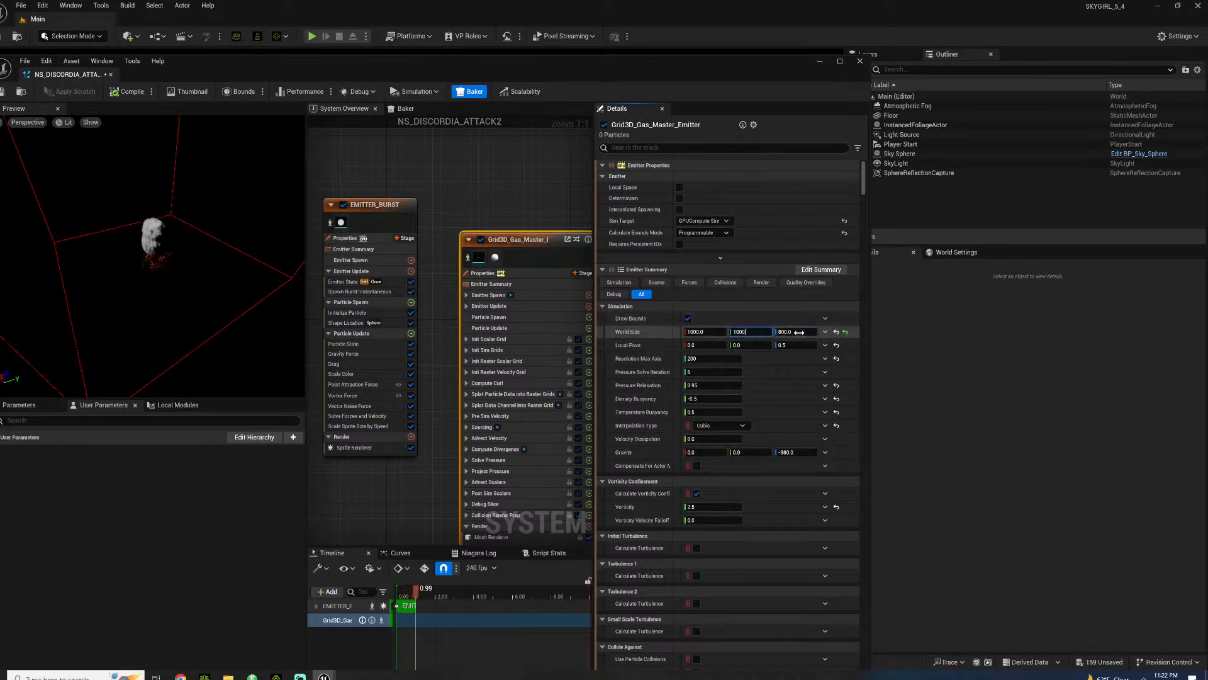
key(Tab)
text(1000)
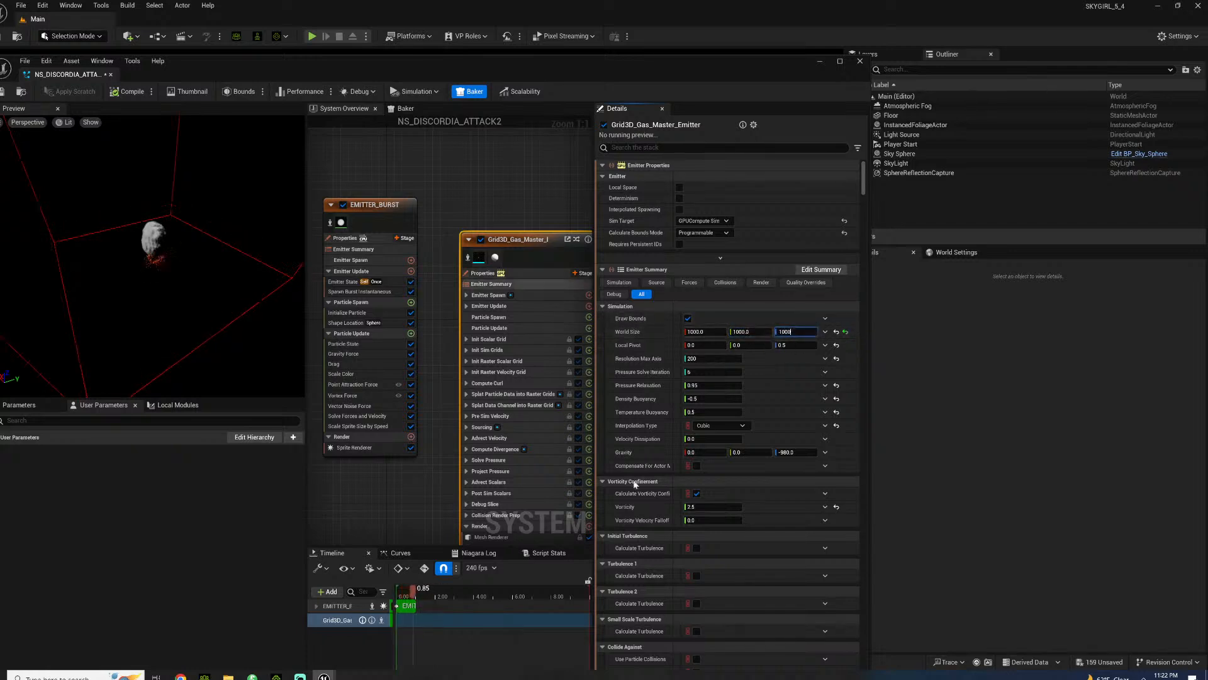
- Try a Density Buoyancy of 1 on the gas emitter and check the smoke in the preview
click(695, 400)
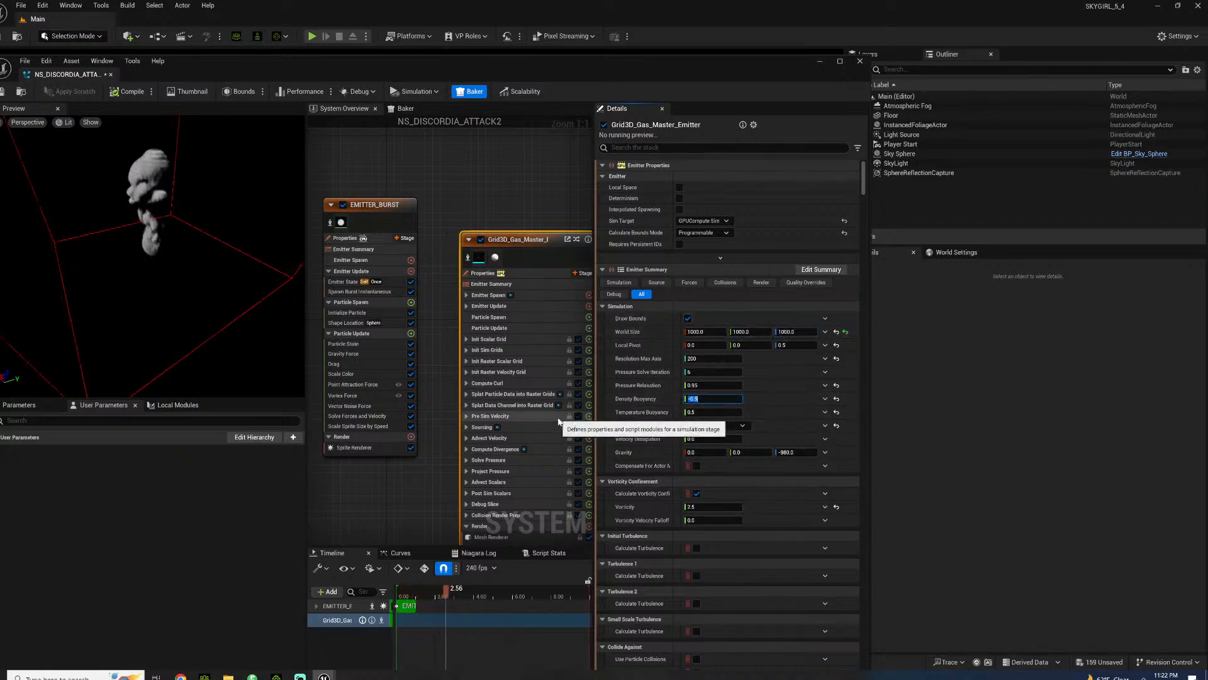
text(1)
key(Return)
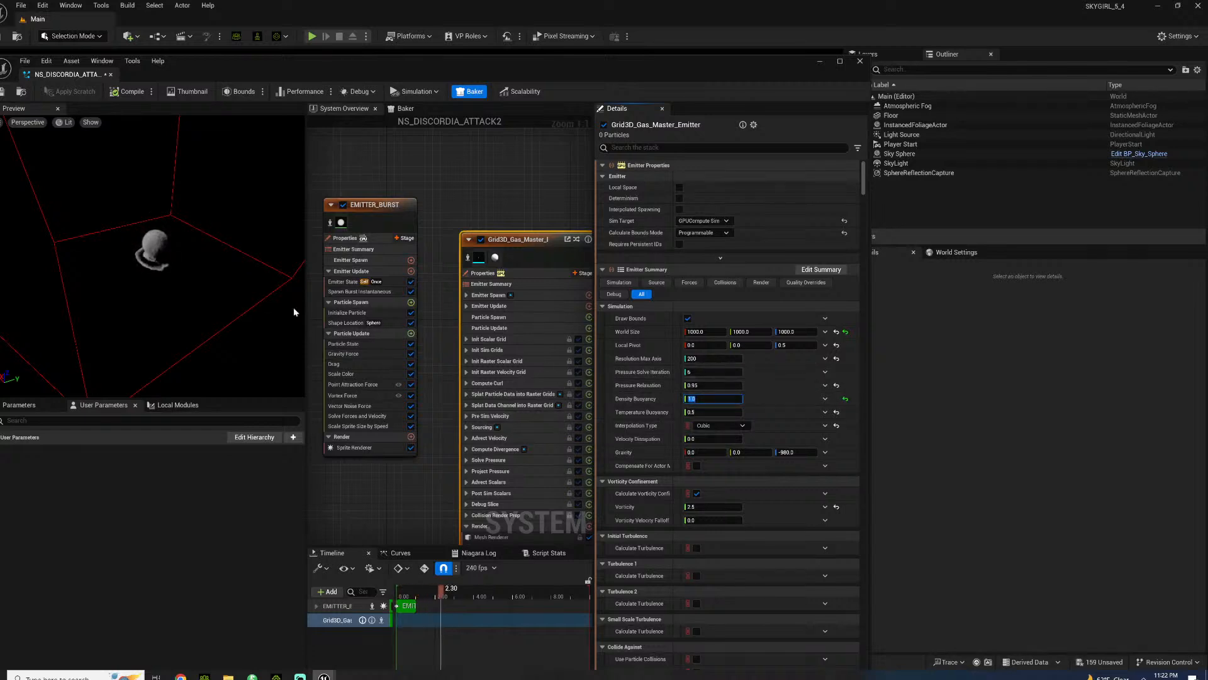
drag(166, 286, 165, 230)
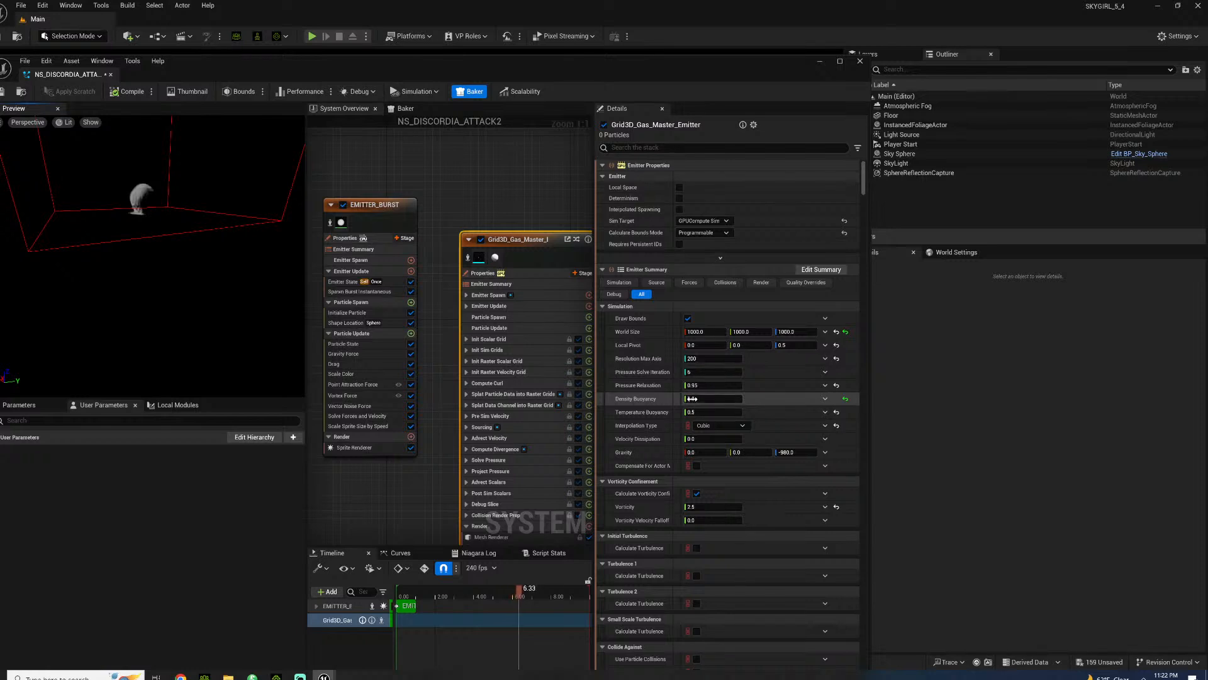
- Set the Density Buoyancy of the gas emitter to 0.5
key(BackSpace)
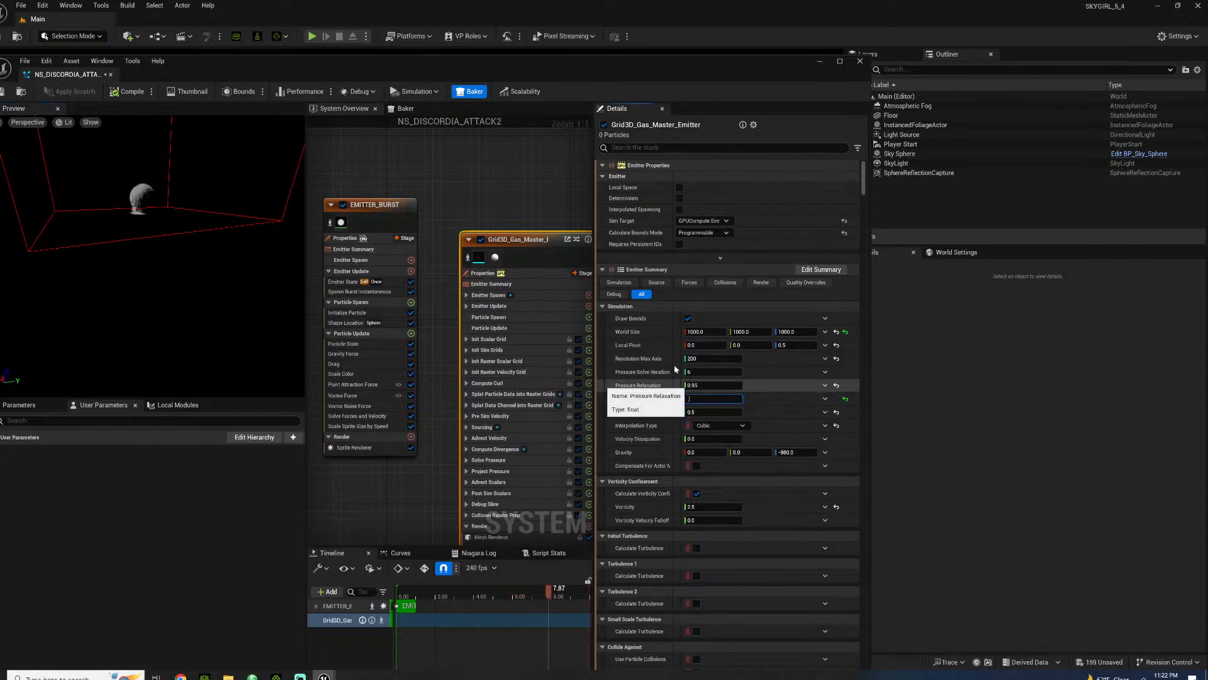
text(0.5)
key(Return)
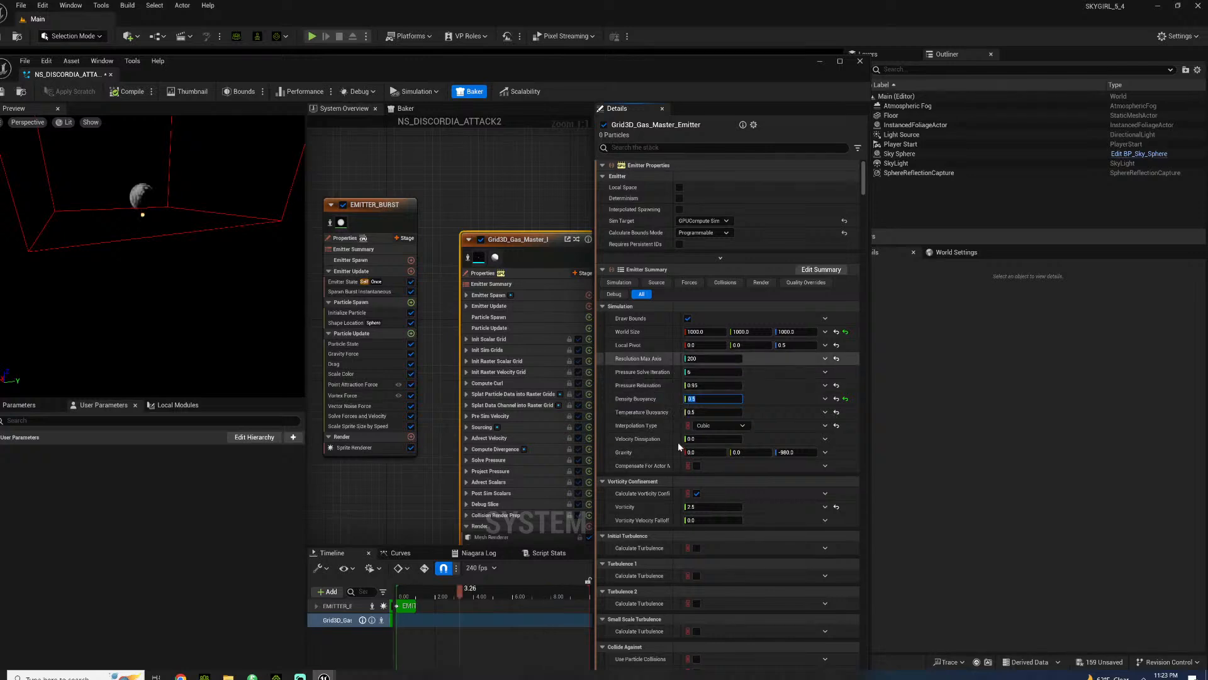
- Search the emitter settings for DISSIPATION, set Dissipation Rate Density to 0.75 and scrub through the simulation
click(636, 147)
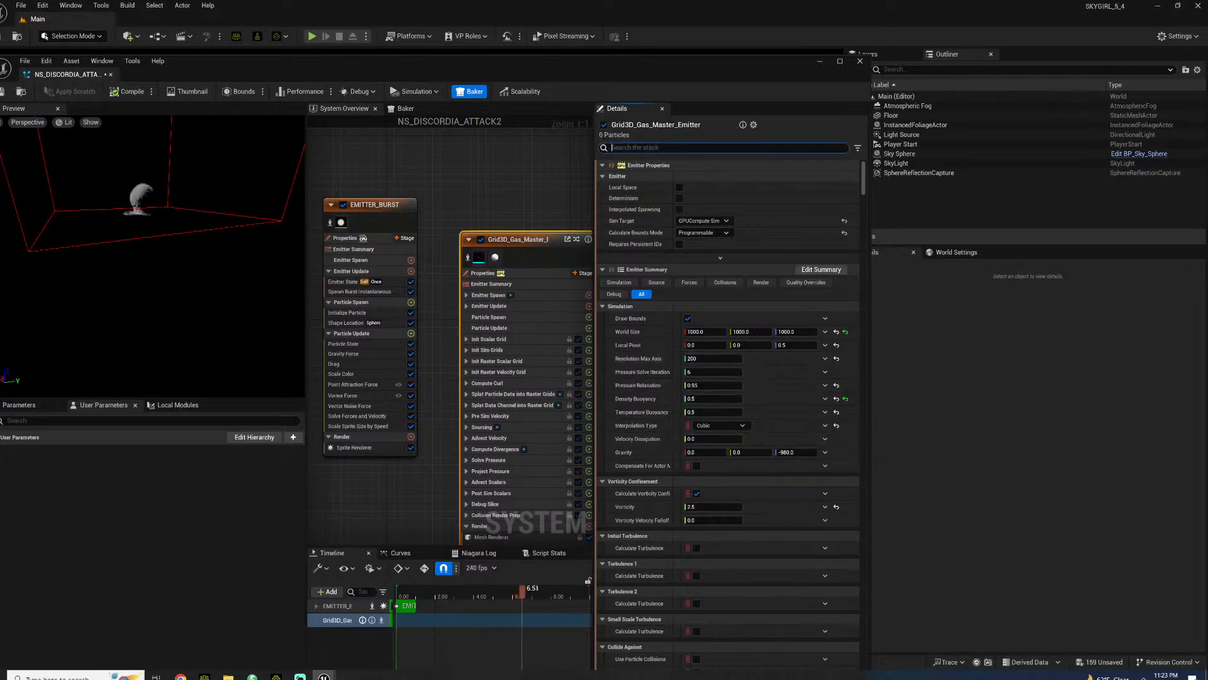
text(DISSIPATION)
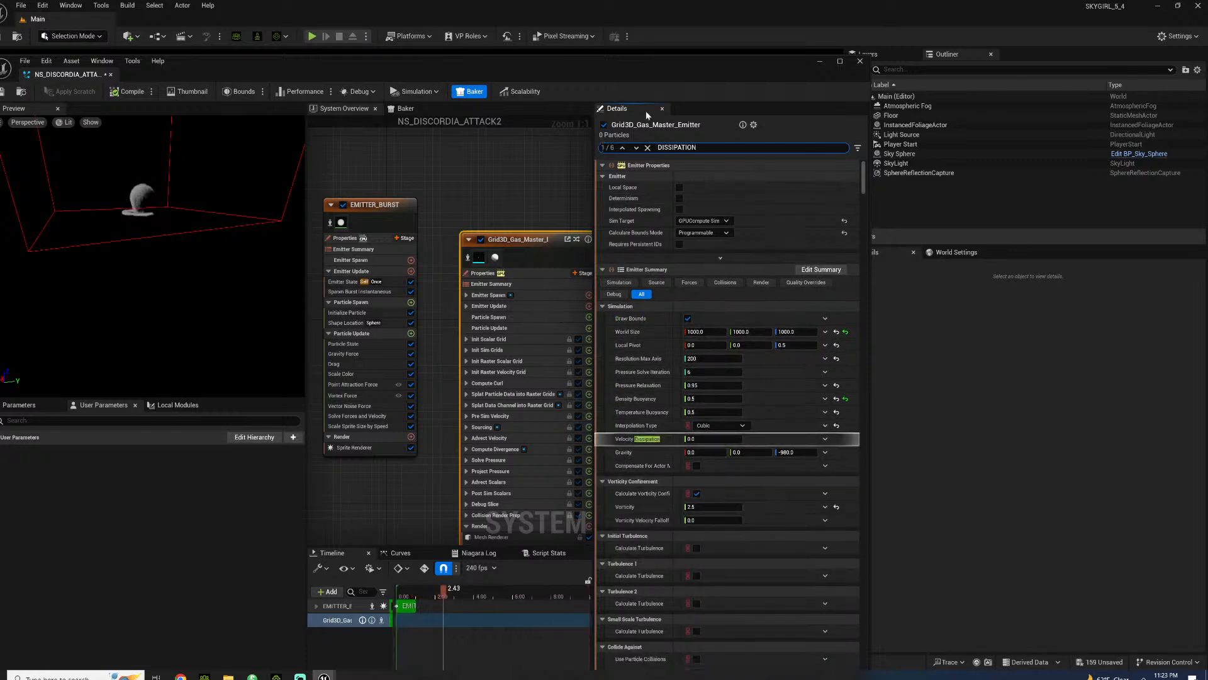
scroll(775, 452, down, 10)
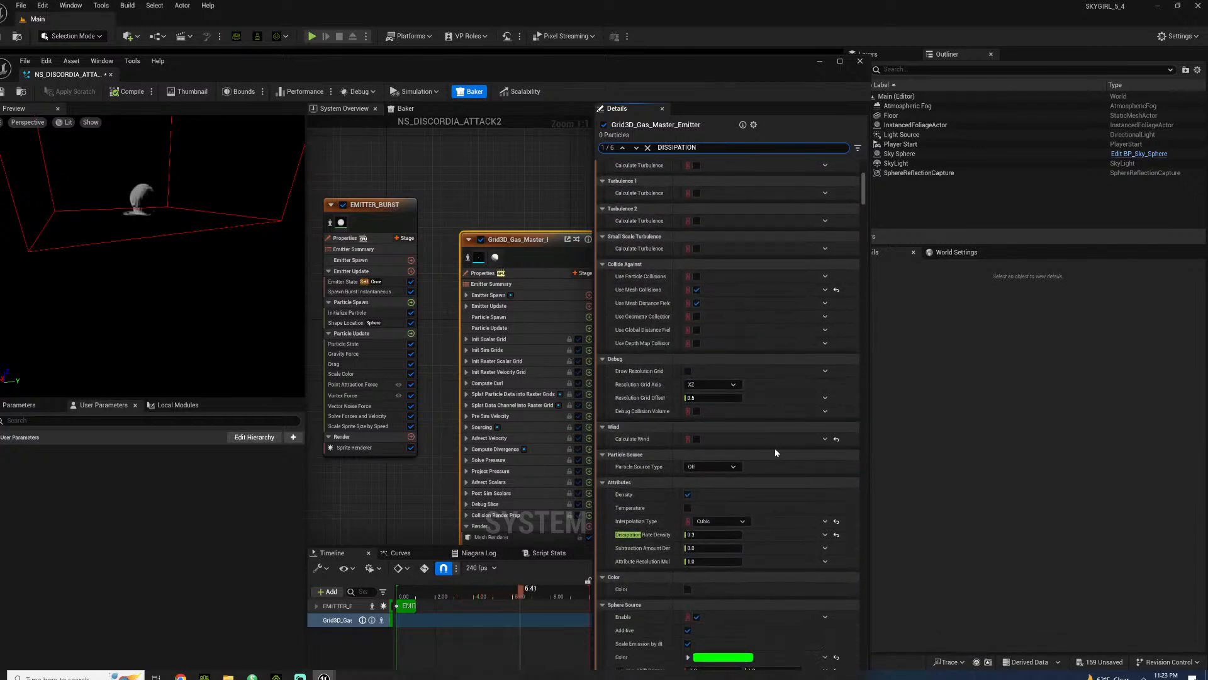
click(708, 534)
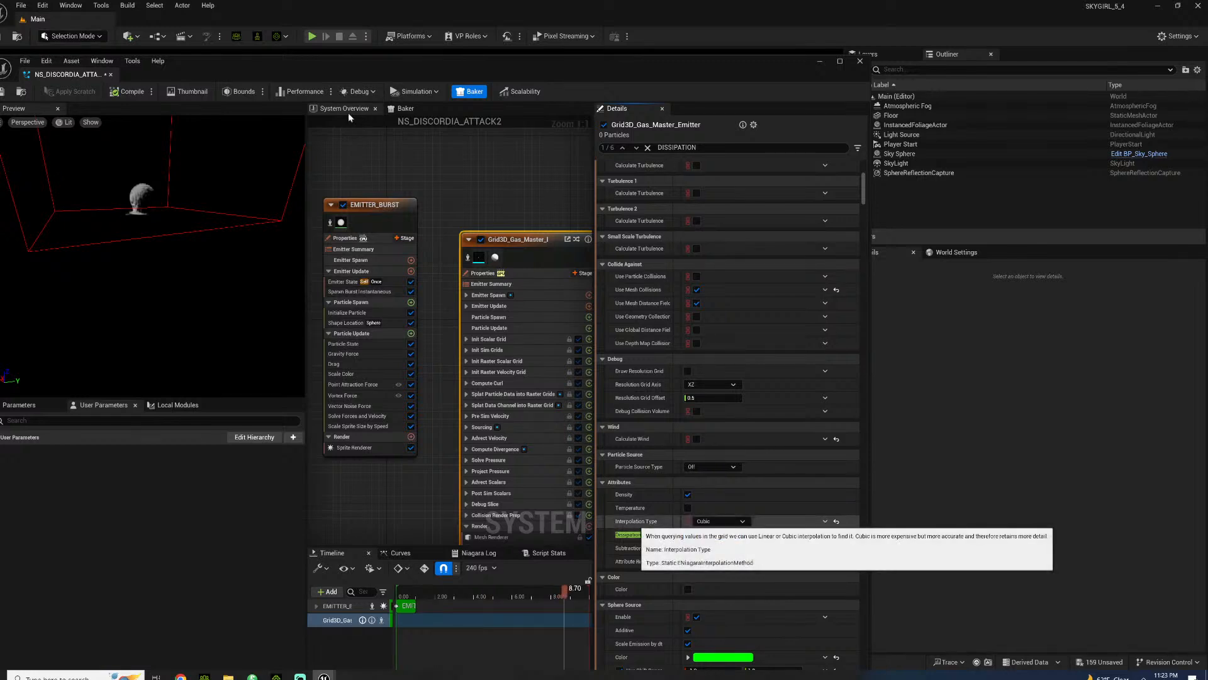
text(75)
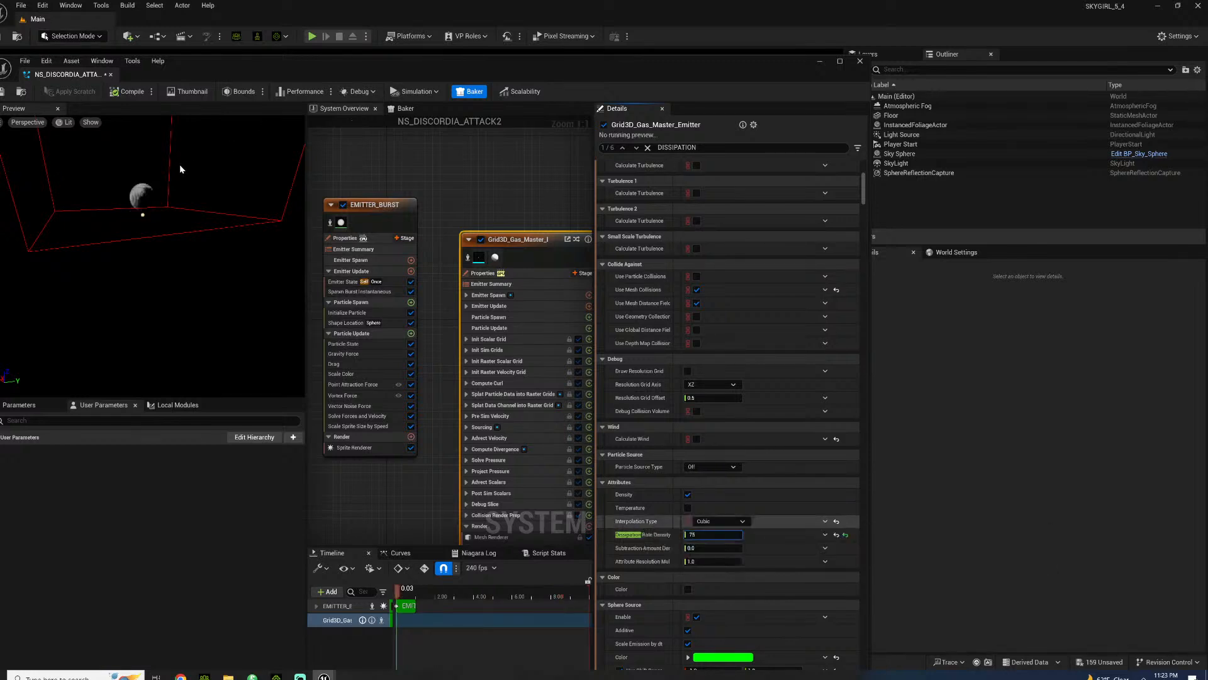
key(Return)
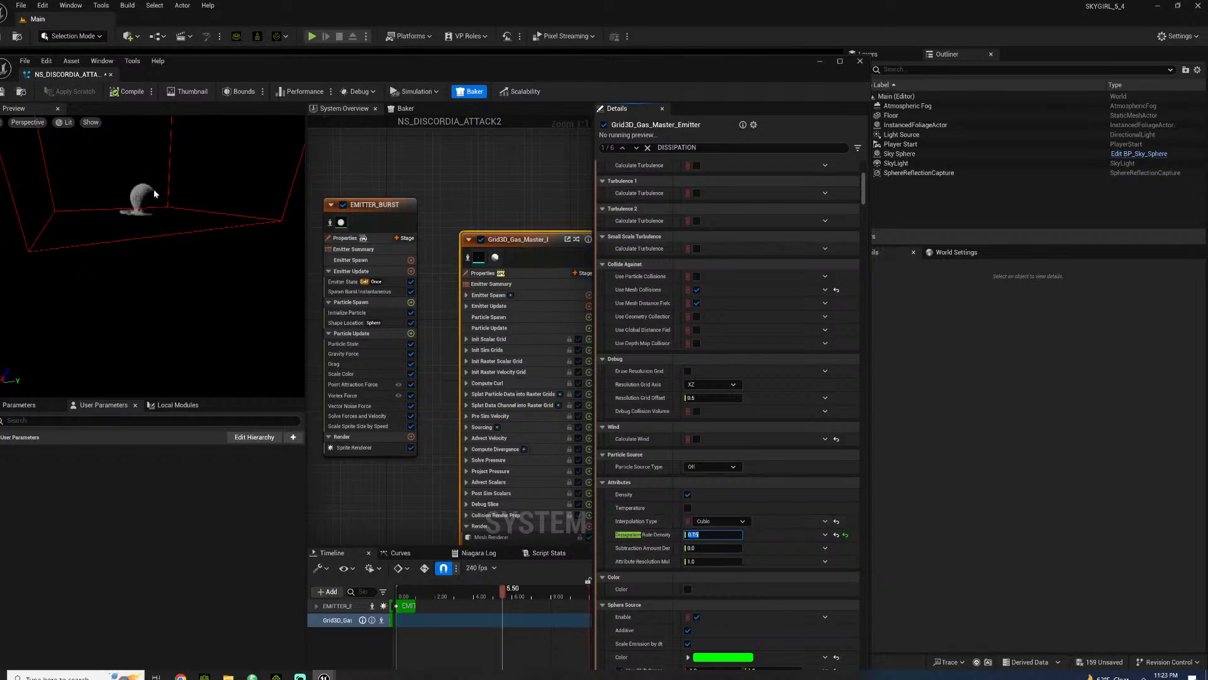
drag(154, 188, 169, 253)
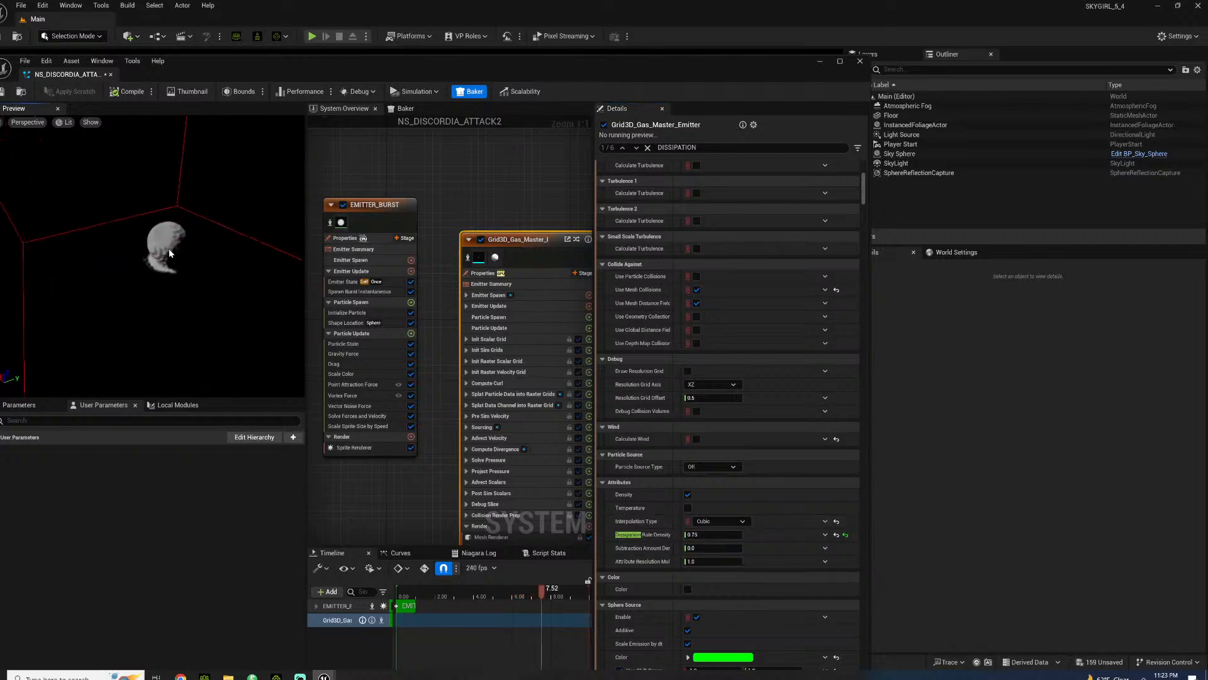
click(401, 594)
drag(409, 597, 456, 587)
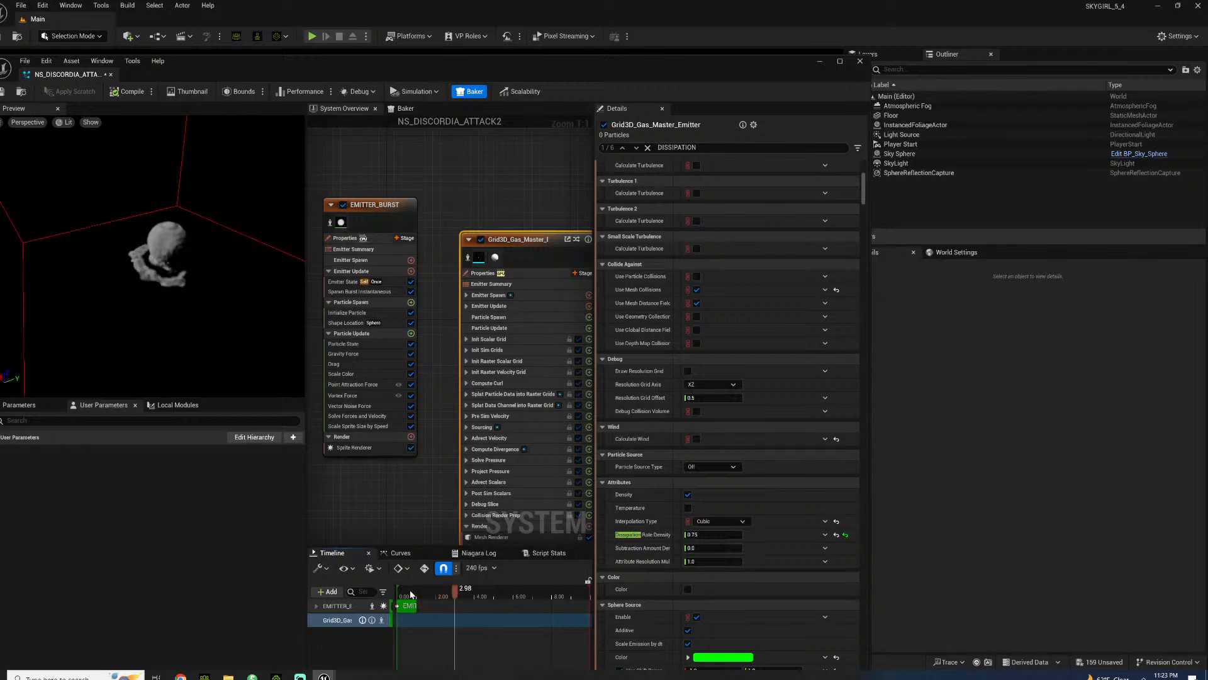
drag(417, 596, 391, 599)
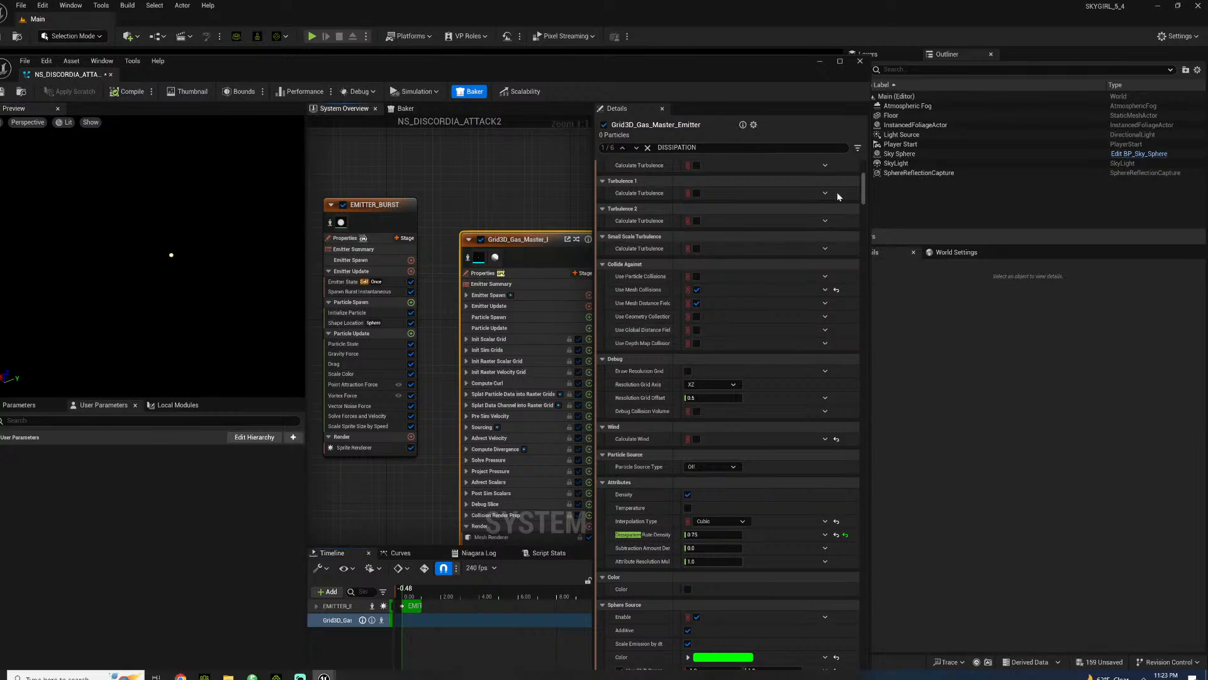
- Clear the settings search, set the Local Pivot Z value to 0 and check the simulation bounds around the burst
click(648, 148)
drag(863, 190, 863, 172)
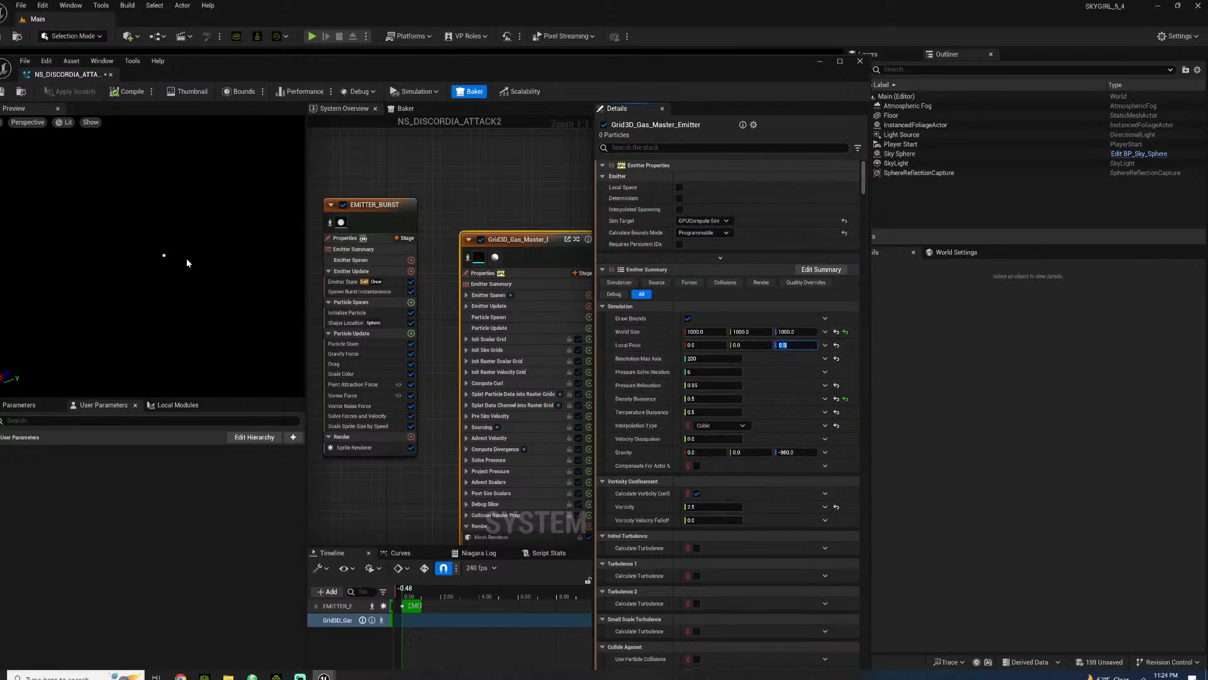
click(411, 598)
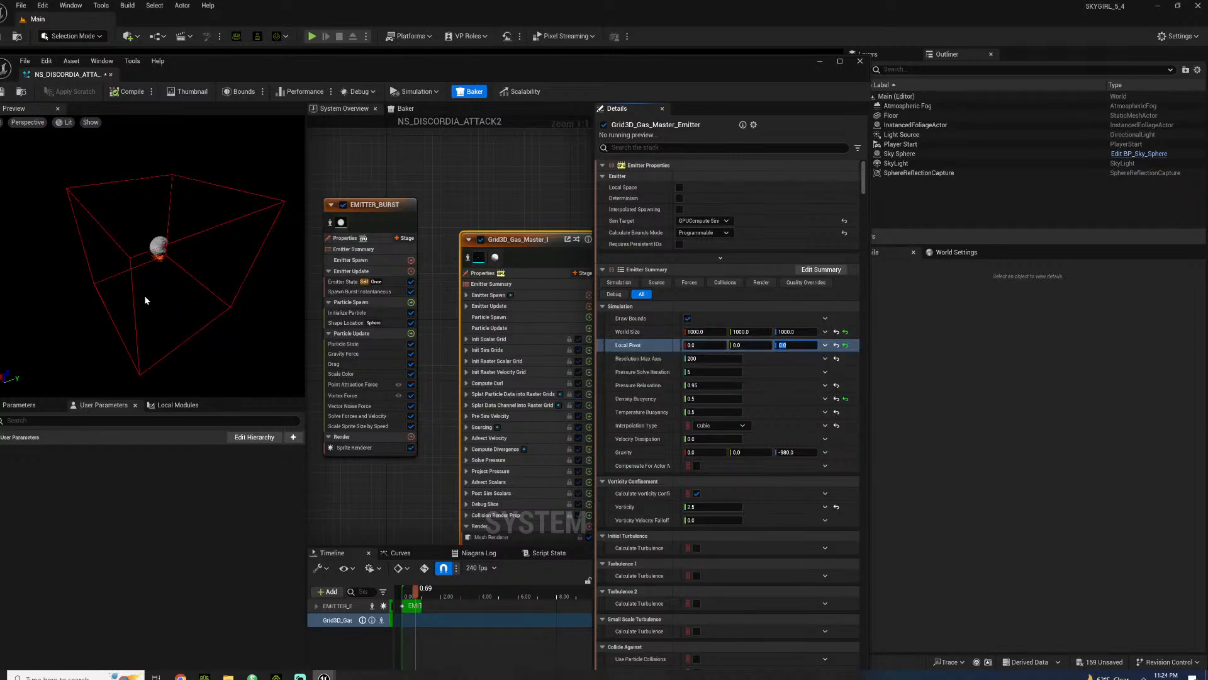
drag(145, 300, 197, 281)
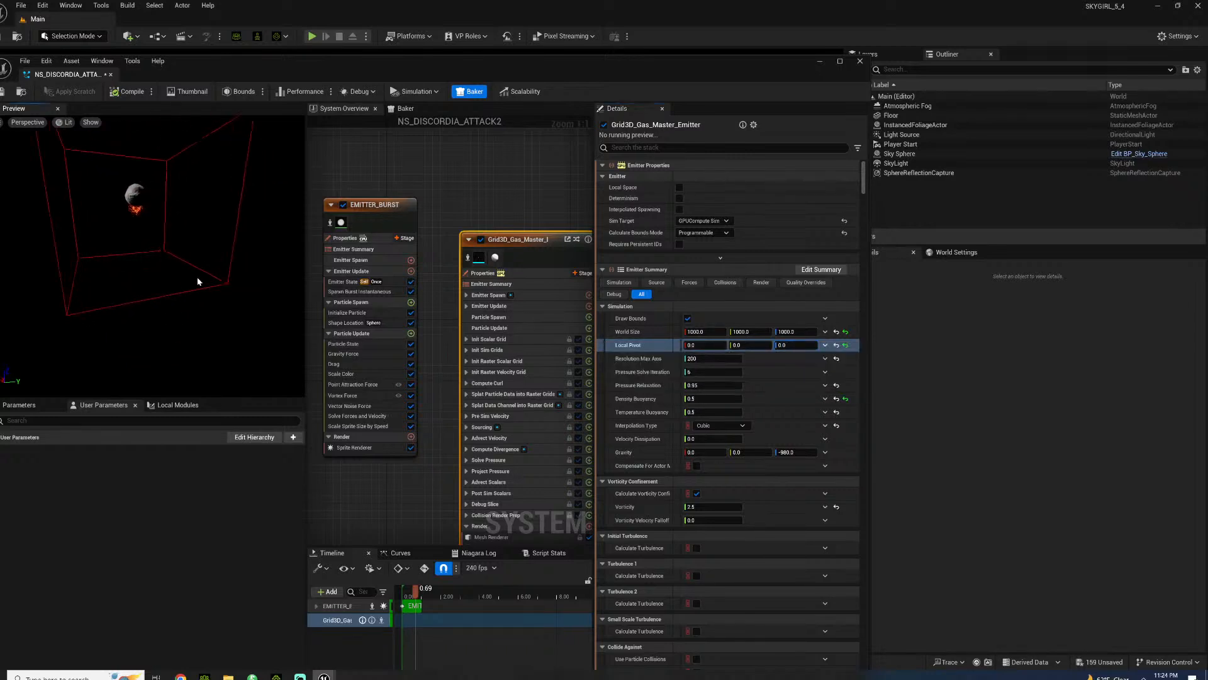
- Align the gas emitter node beside EMITTER_BURST and disable its Sphere Source
drag(536, 244, 516, 209)
scroll(685, 481, down, 5)
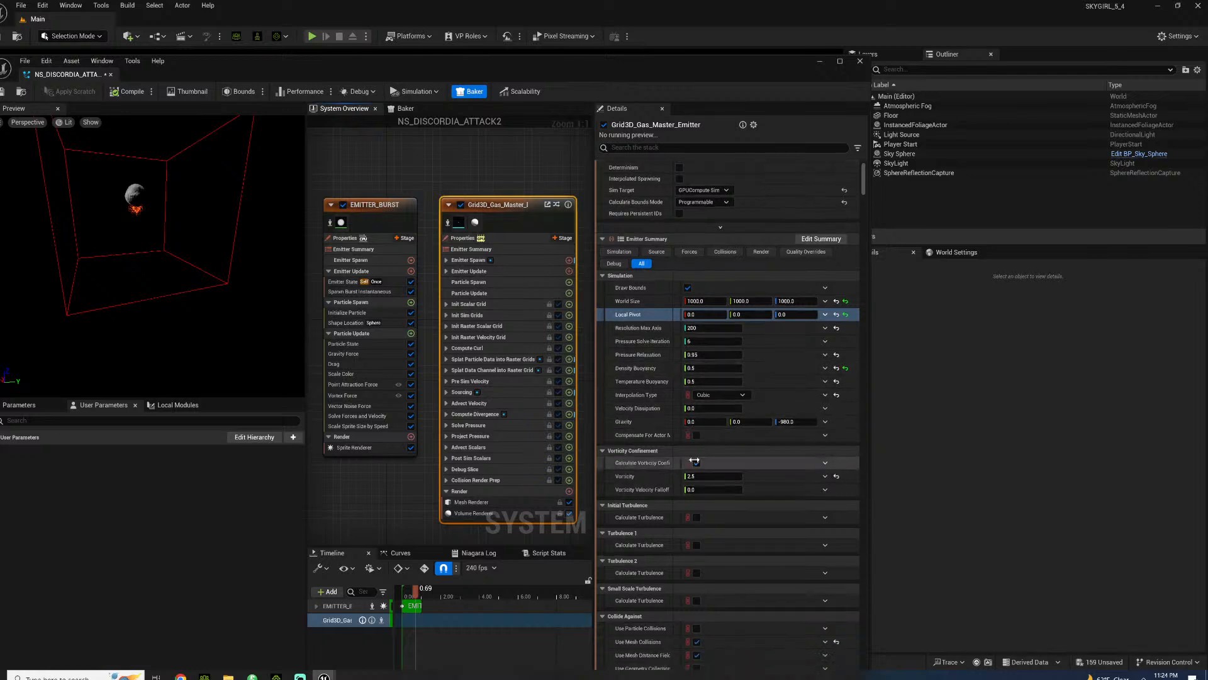
scroll(677, 511, down, 8)
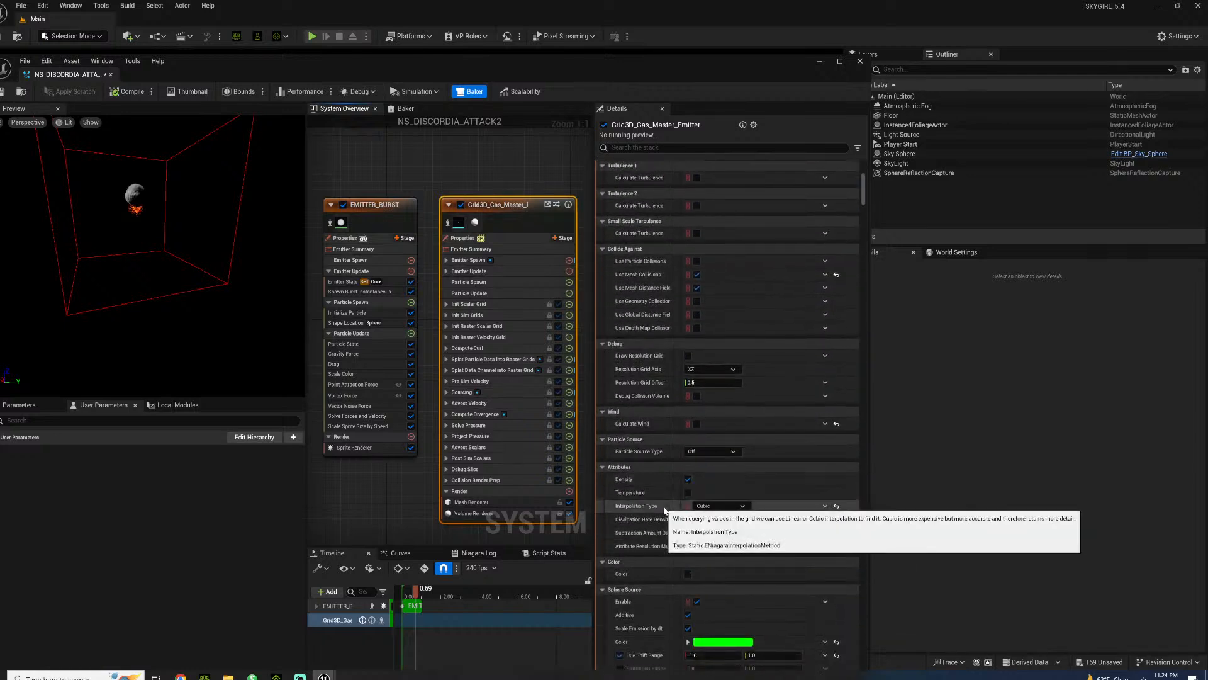
scroll(677, 515, down, 3)
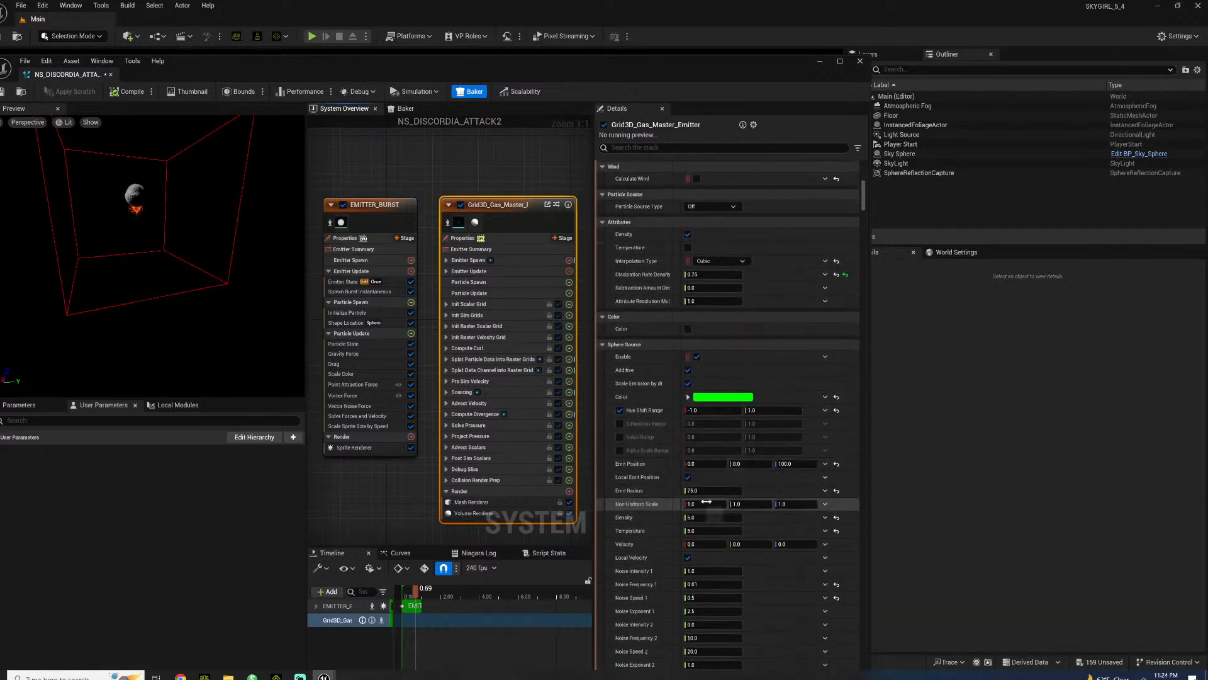
scroll(773, 403, up, 5)
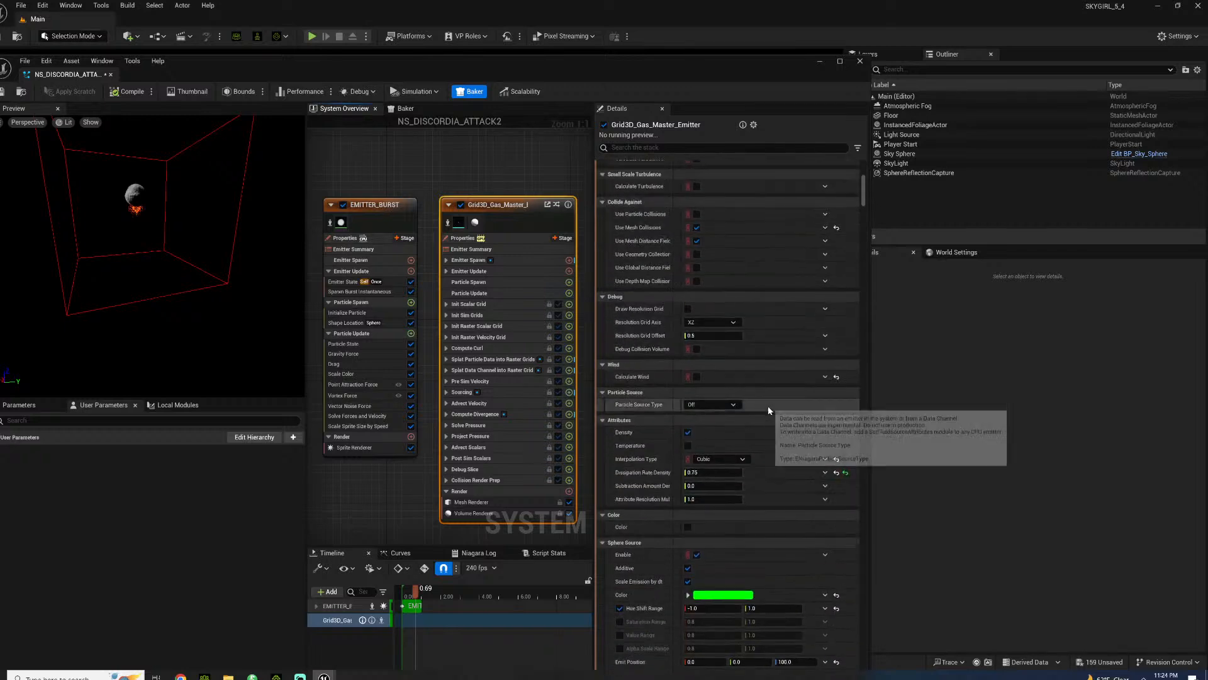
scroll(755, 418, down, 1)
click(696, 509)
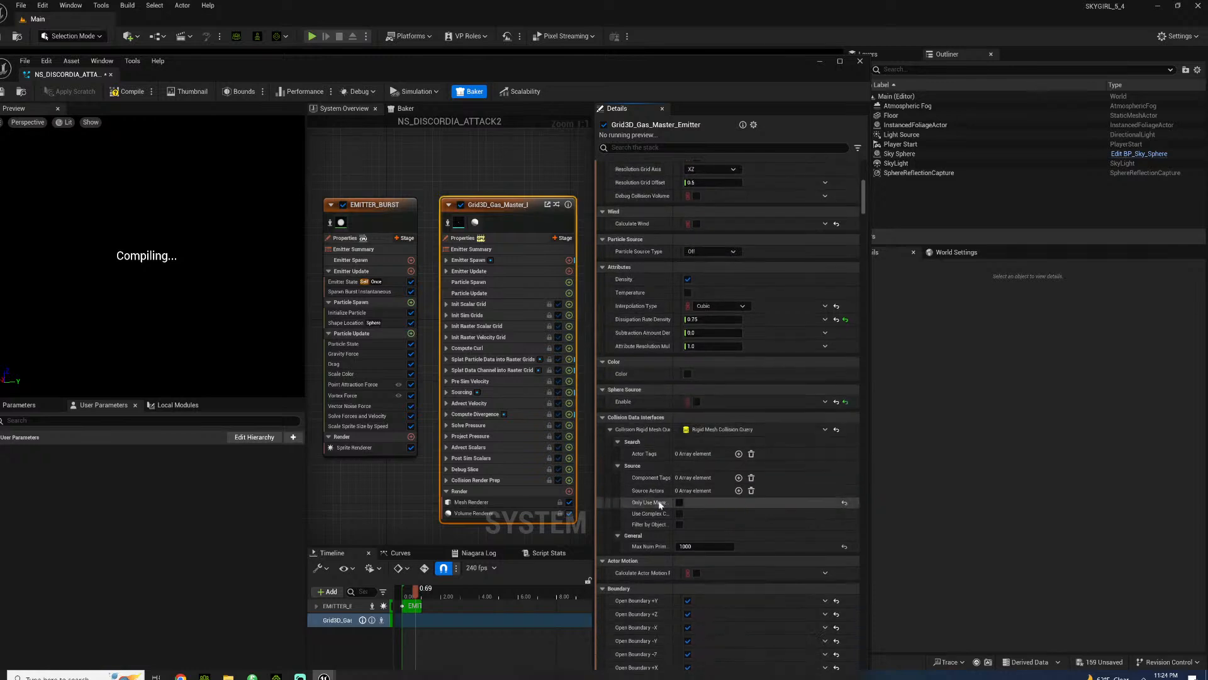
scroll(655, 466, up, 4)
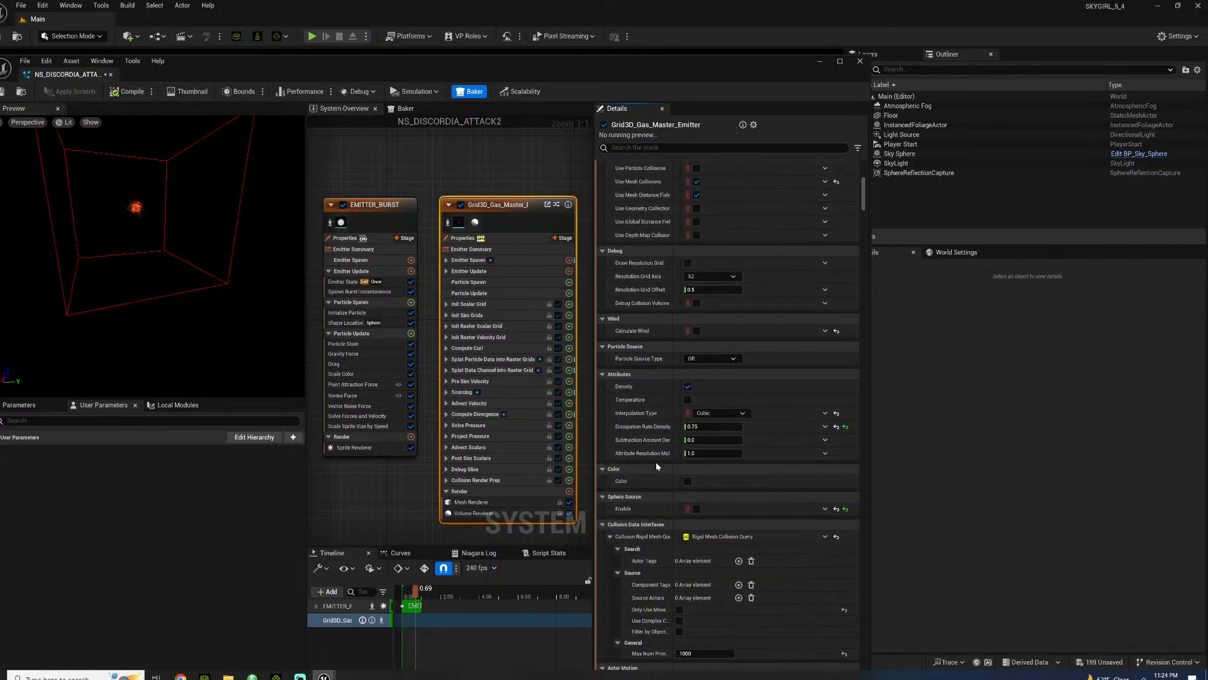
scroll(656, 462, up, 15)
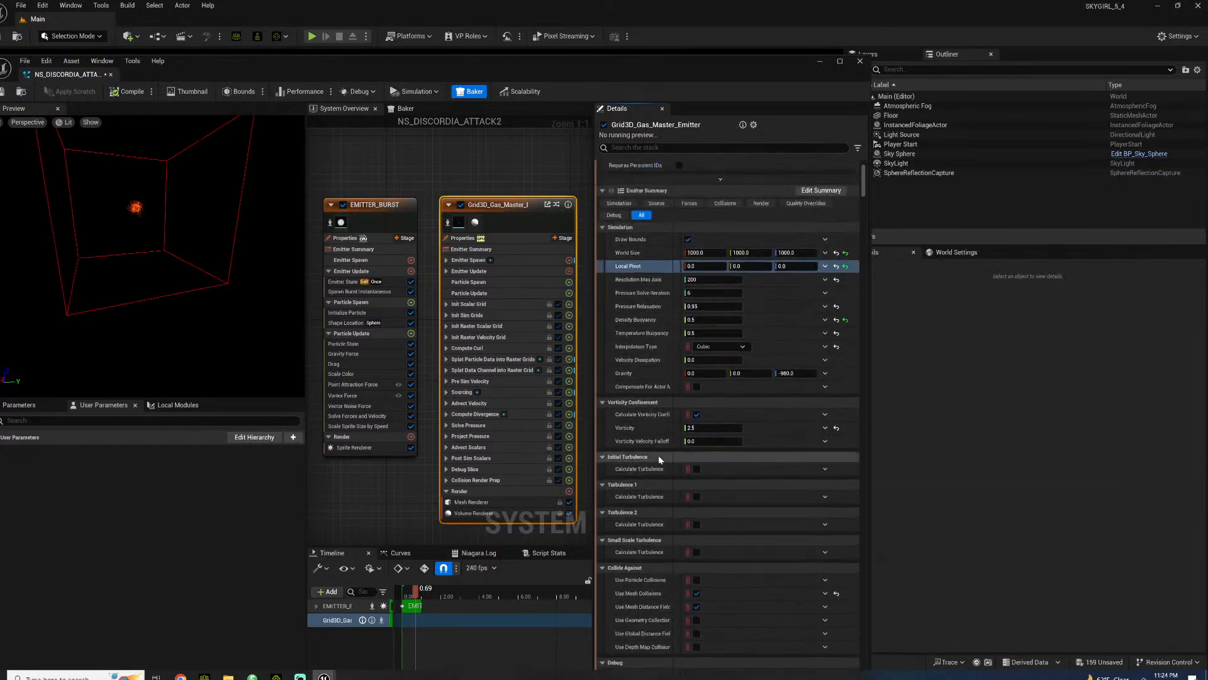
- Switch EMITTER_BURST's Sim Target to GPUCompute Sim and its Calculate Bounds Mode to Fixed
scroll(658, 455, up, 3)
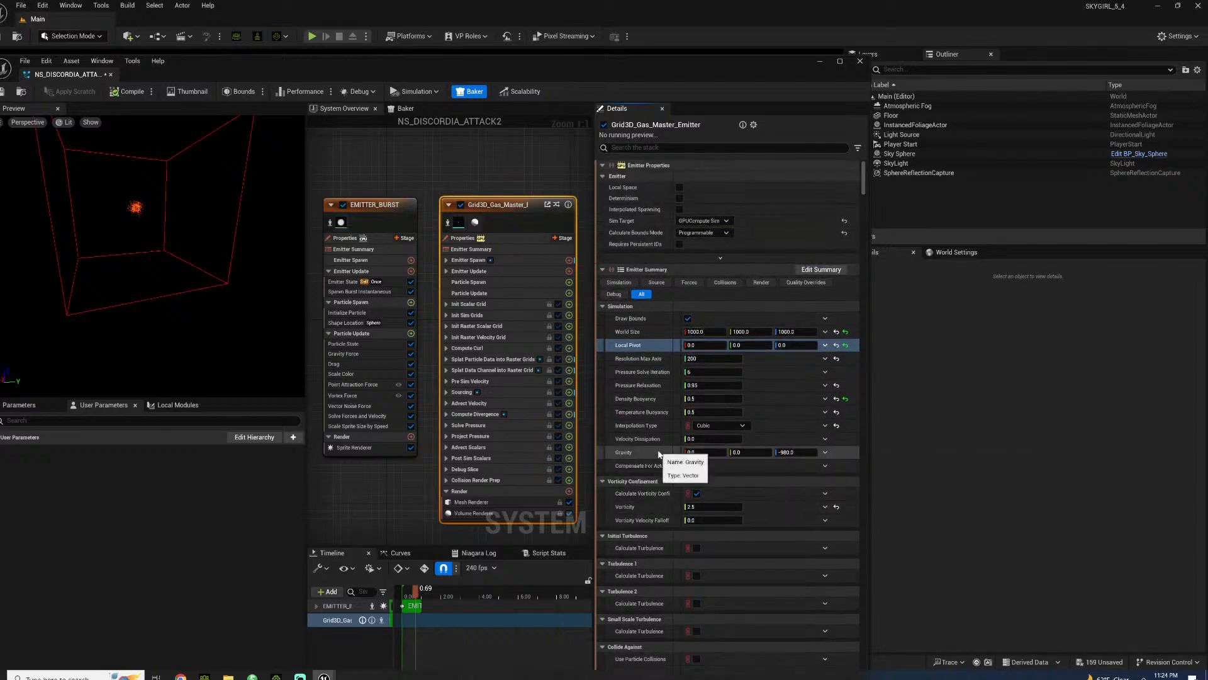
click(384, 208)
click(708, 221)
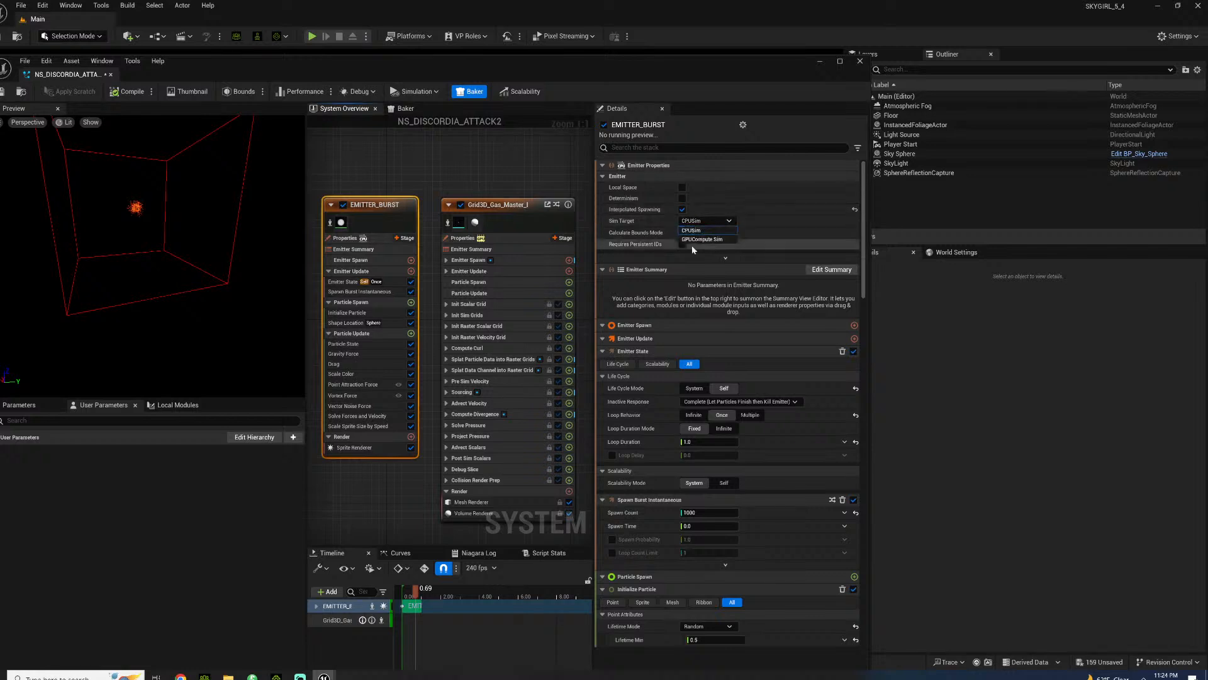
click(704, 240)
click(701, 256)
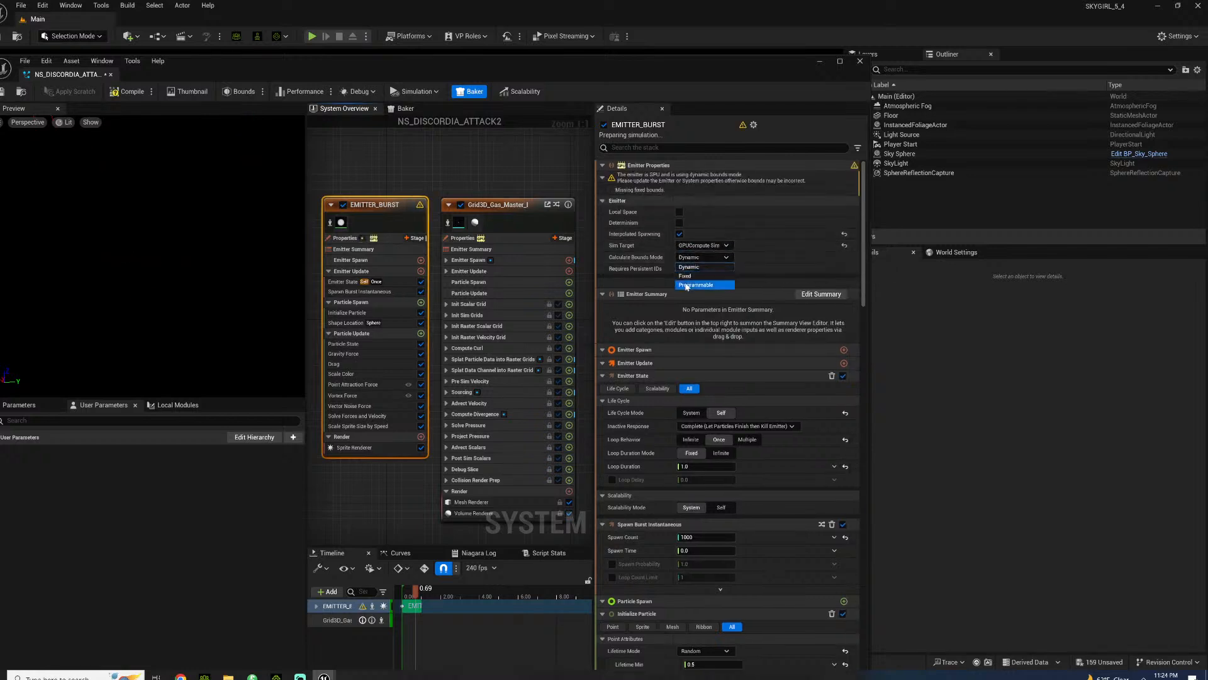
click(692, 277)
- Look through the gas emitter's summary and spawn settings for an option that sources smoke from another emitter
click(538, 203)
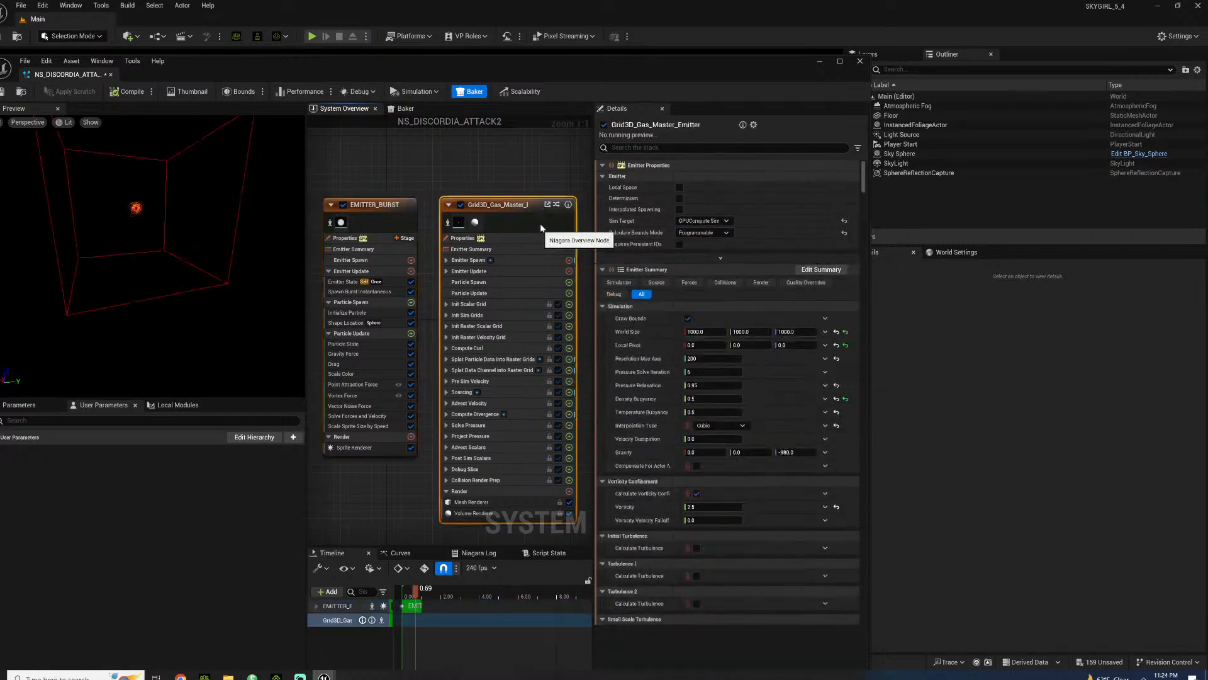
scroll(688, 432, down, 10)
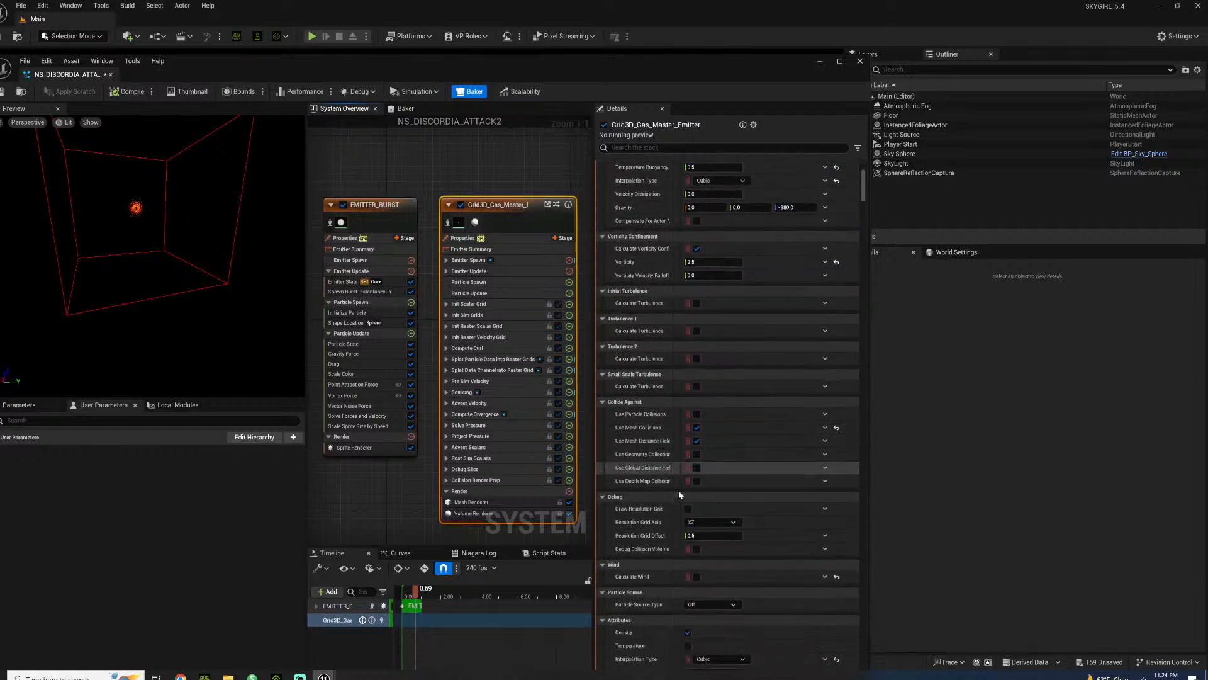
scroll(705, 522, down, 8)
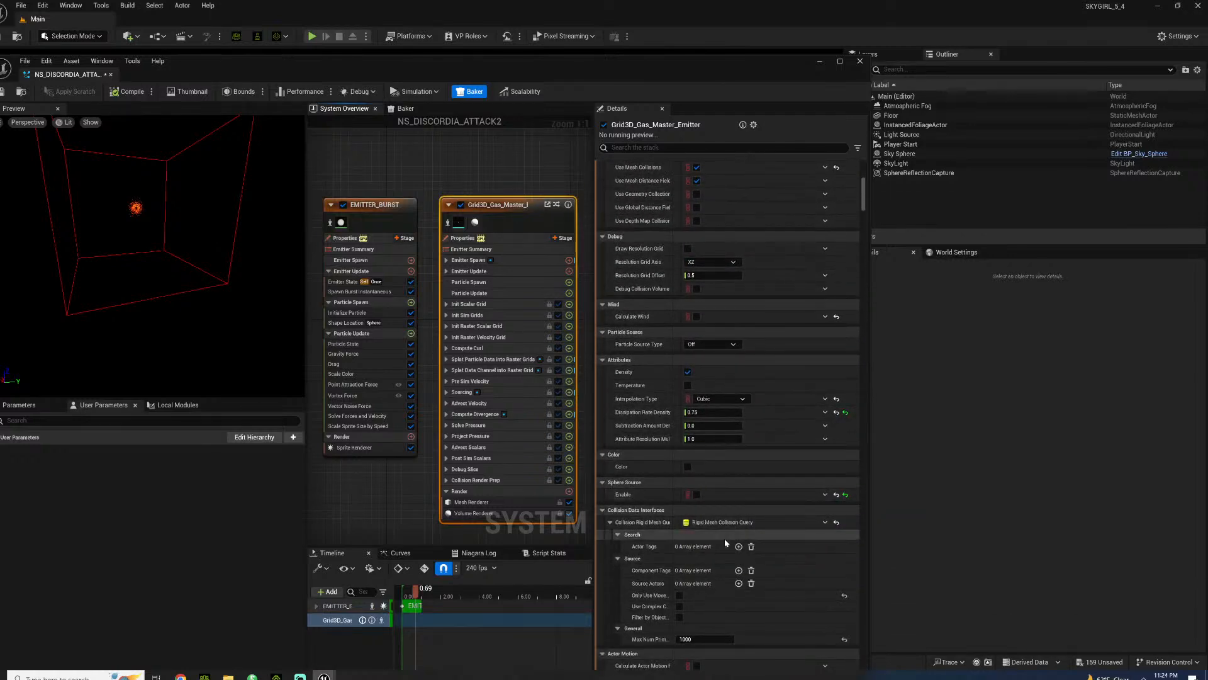
scroll(717, 542, down, 8)
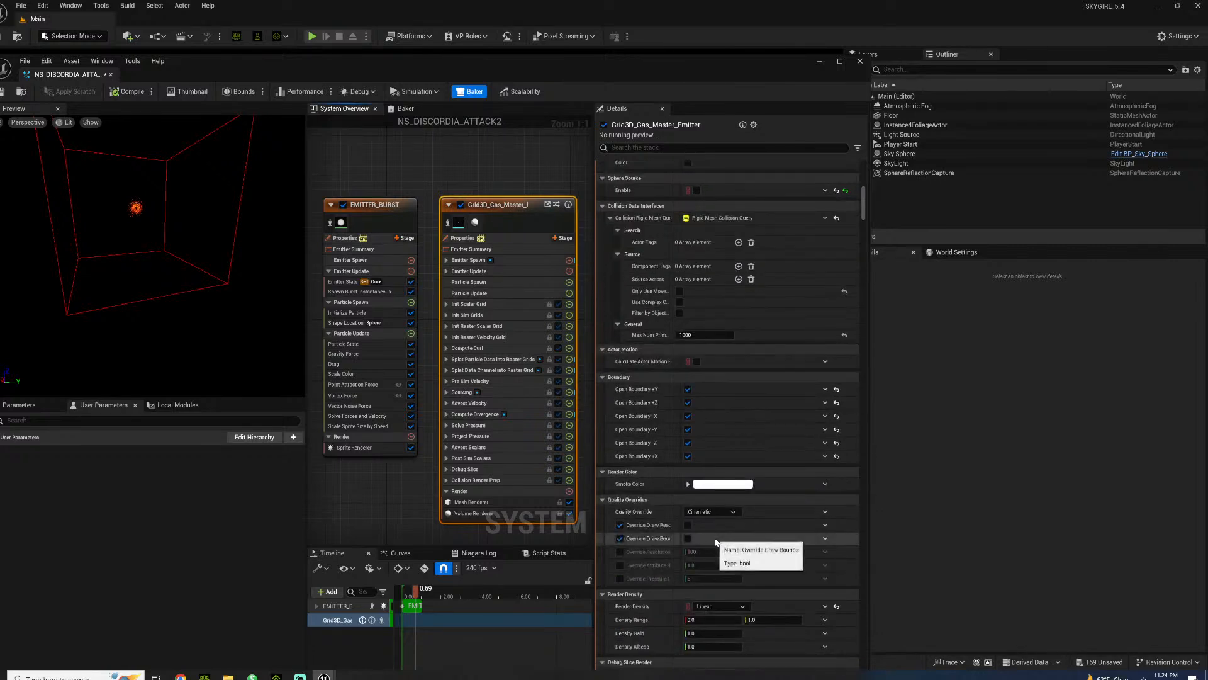
scroll(716, 541, down, 7)
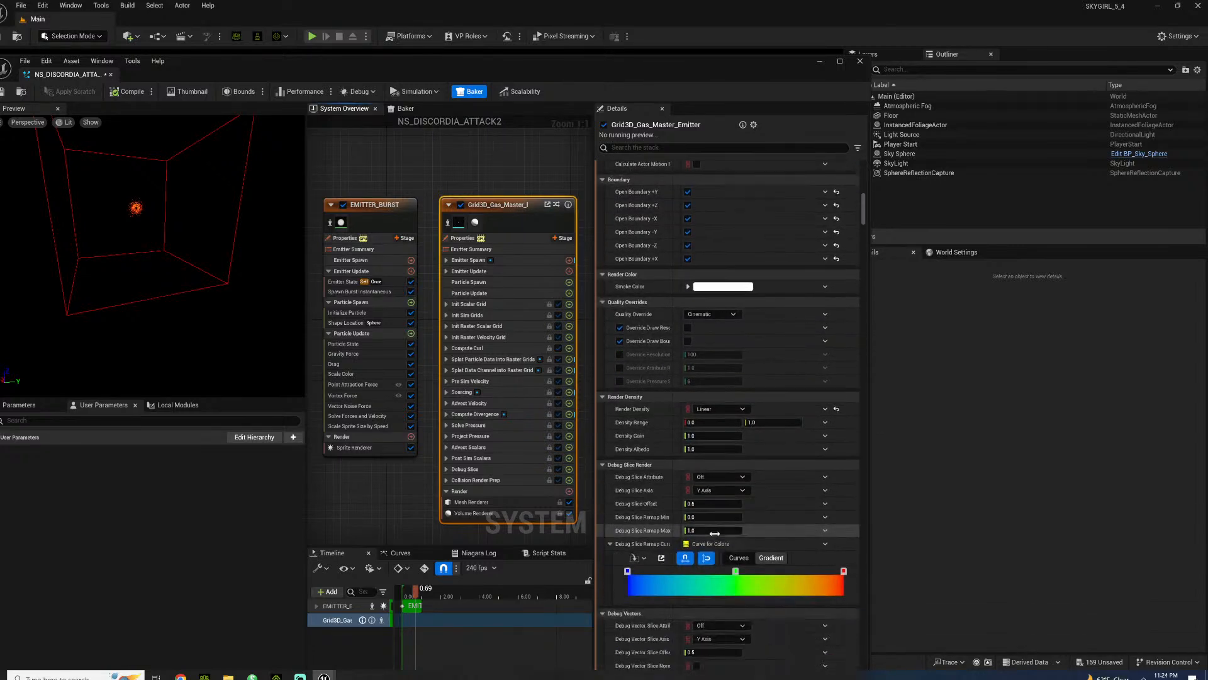
scroll(715, 533, down, 7)
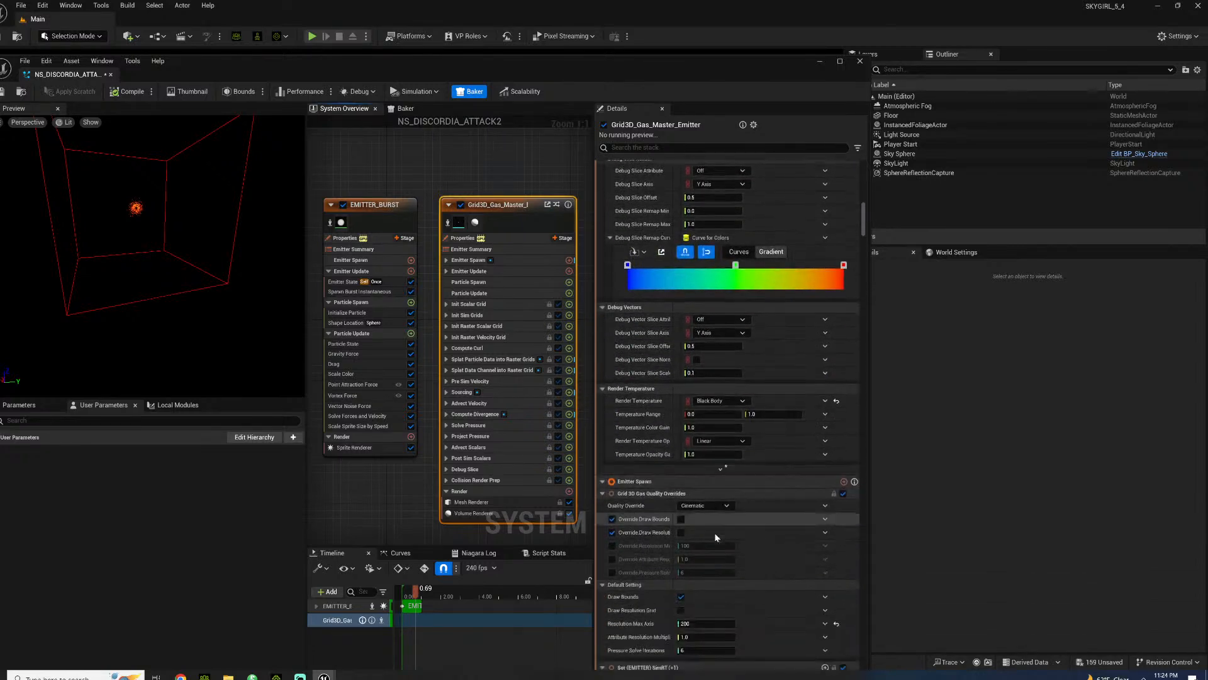
scroll(716, 537, down, 9)
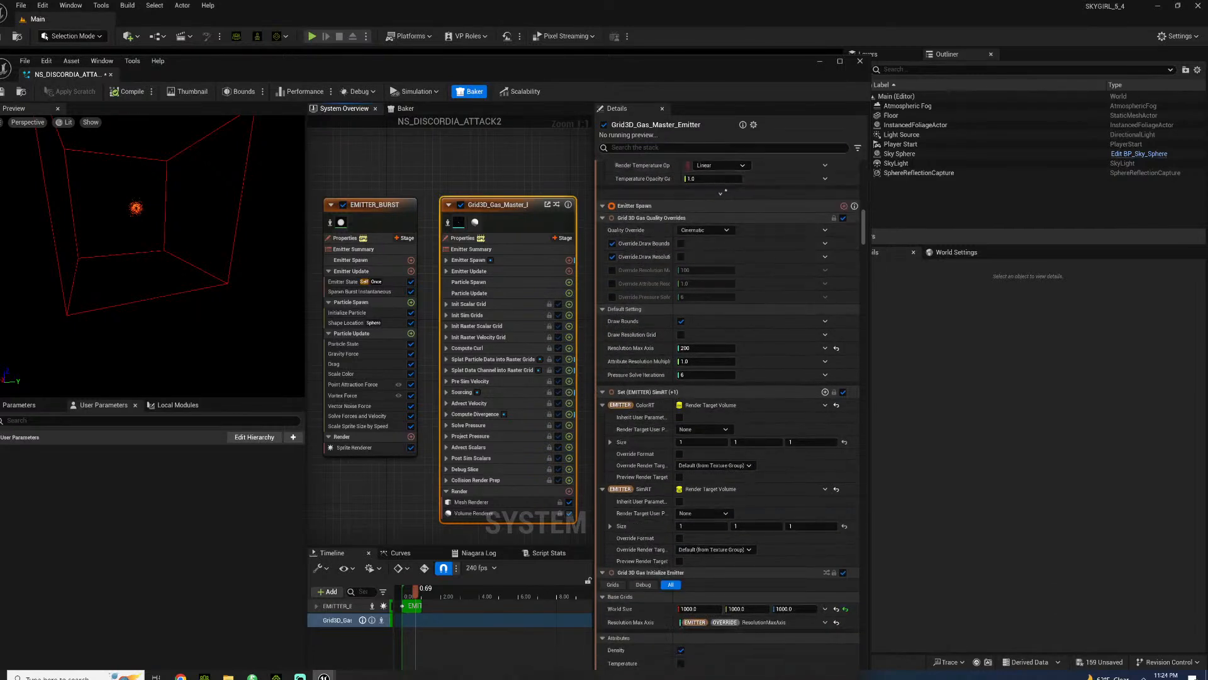
- Search the gas emitter's settings for EMITTER and set Particle Source Type under Grid 3D Gas Initialize Particle Source to Emitter
click(682, 151)
text(EMITTER)
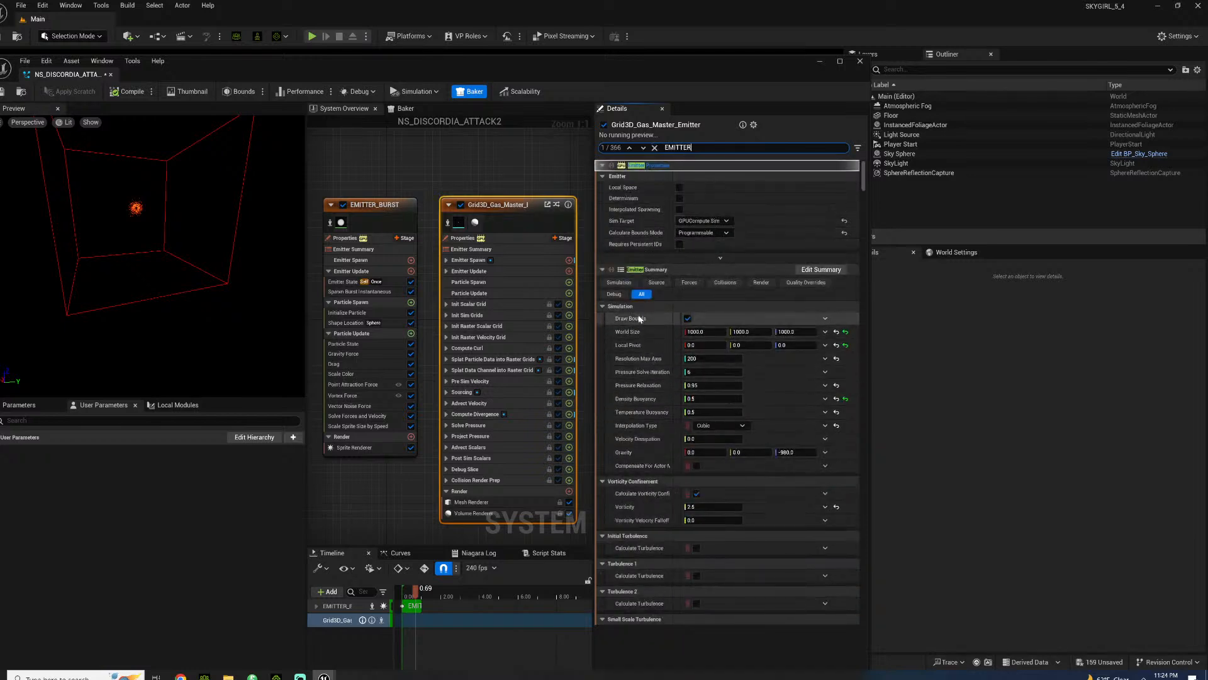
scroll(663, 334, down, 3)
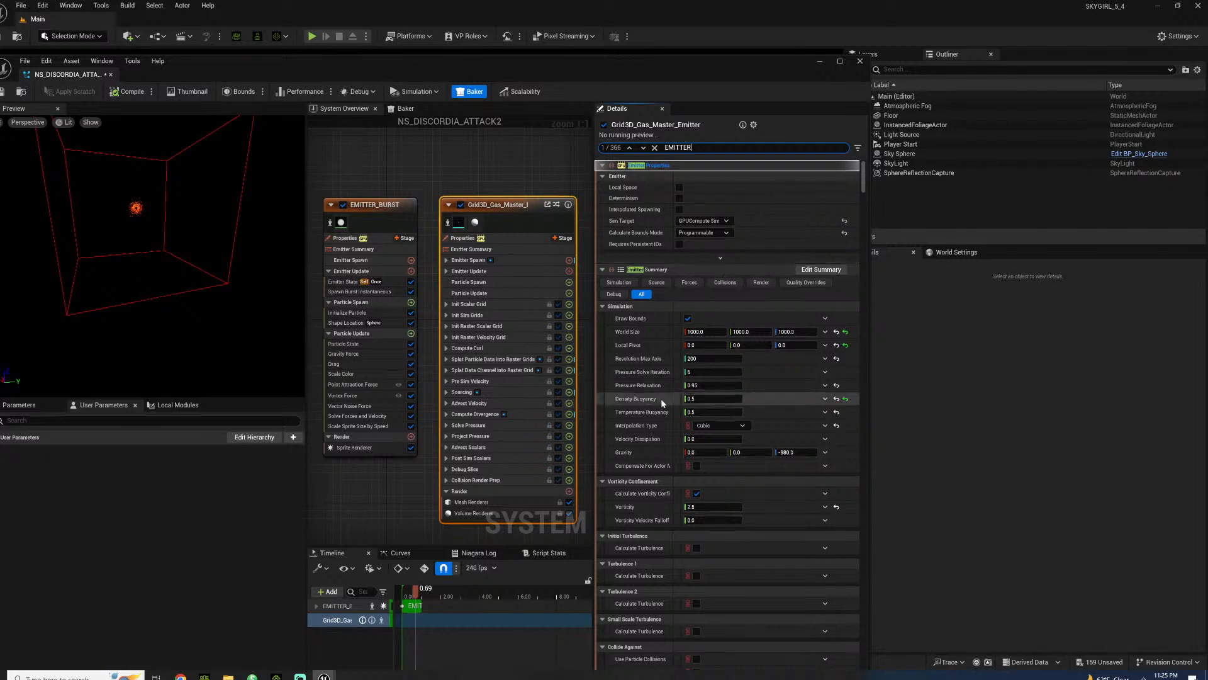
scroll(652, 394, down, 6)
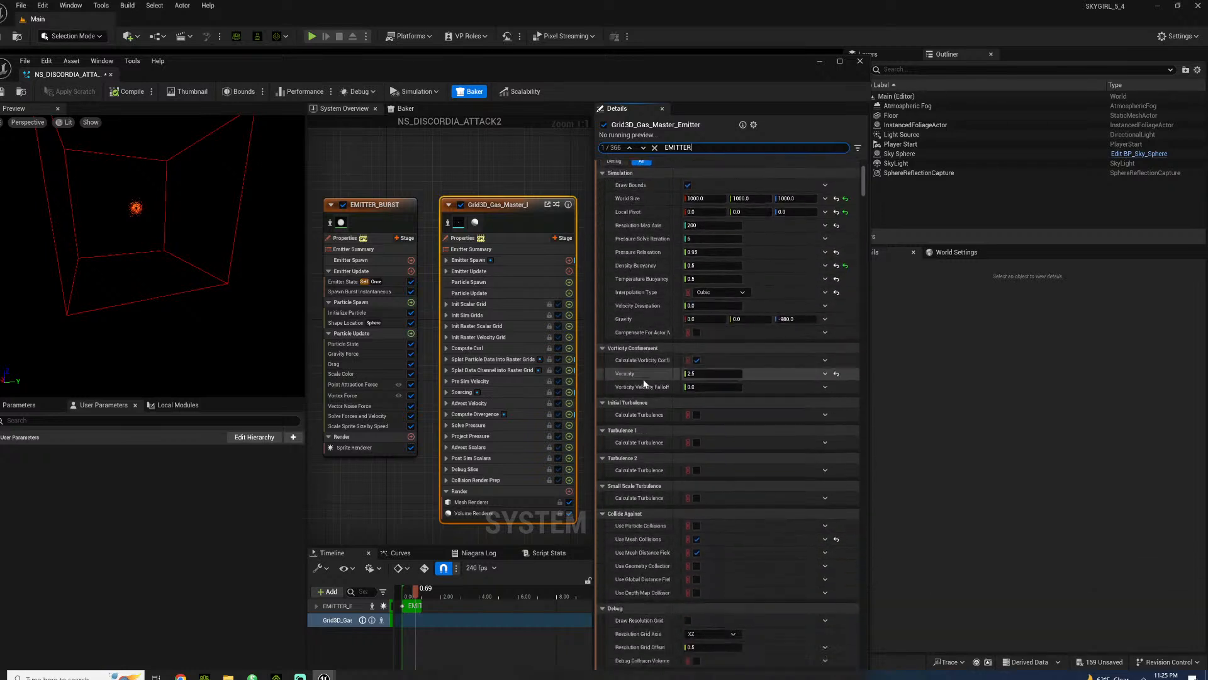
scroll(636, 406, down, 4)
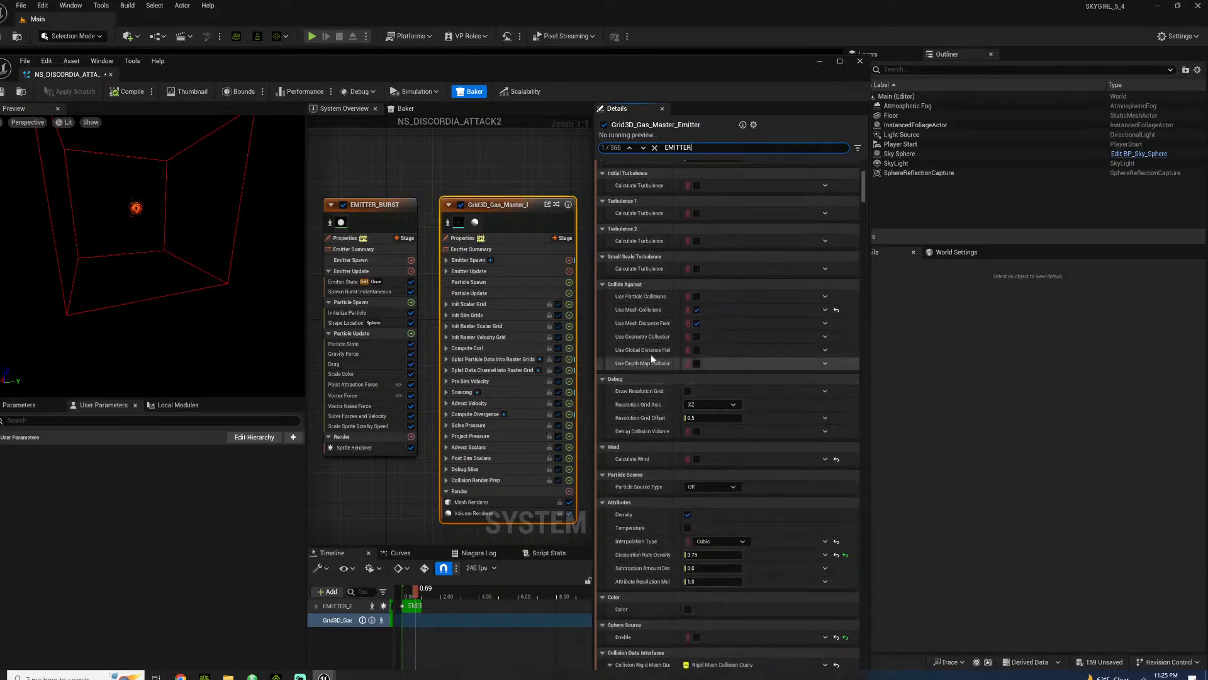
scroll(651, 357, down, 5)
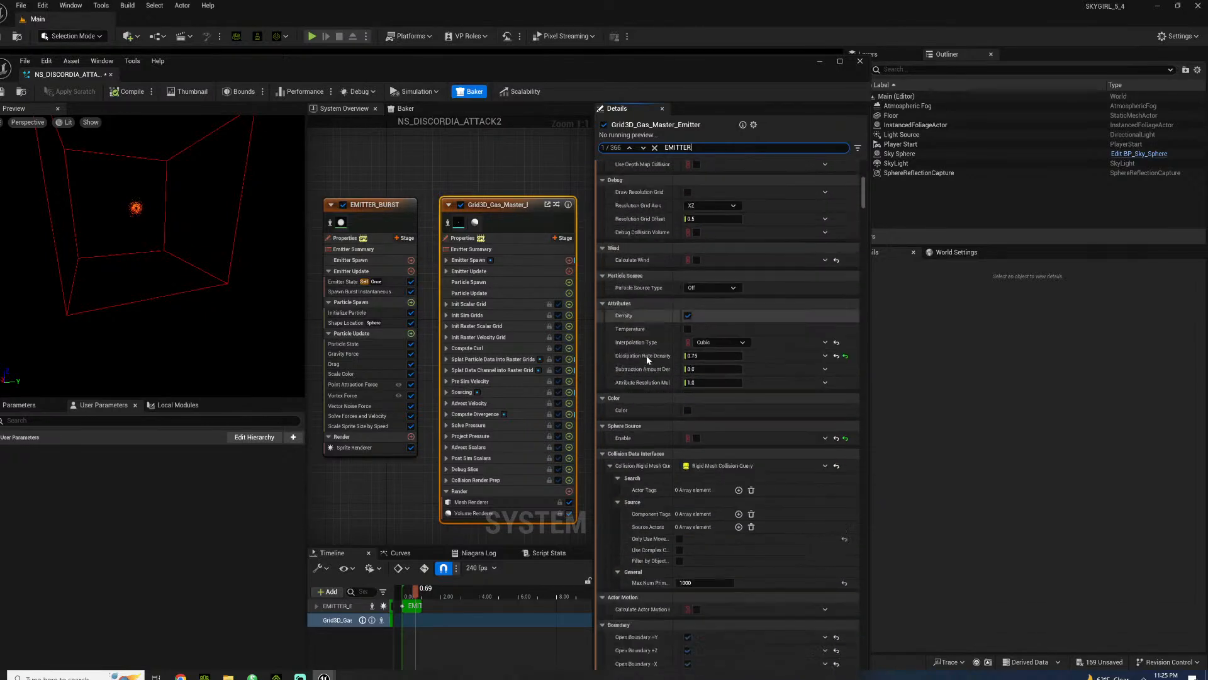
scroll(643, 354, down, 7)
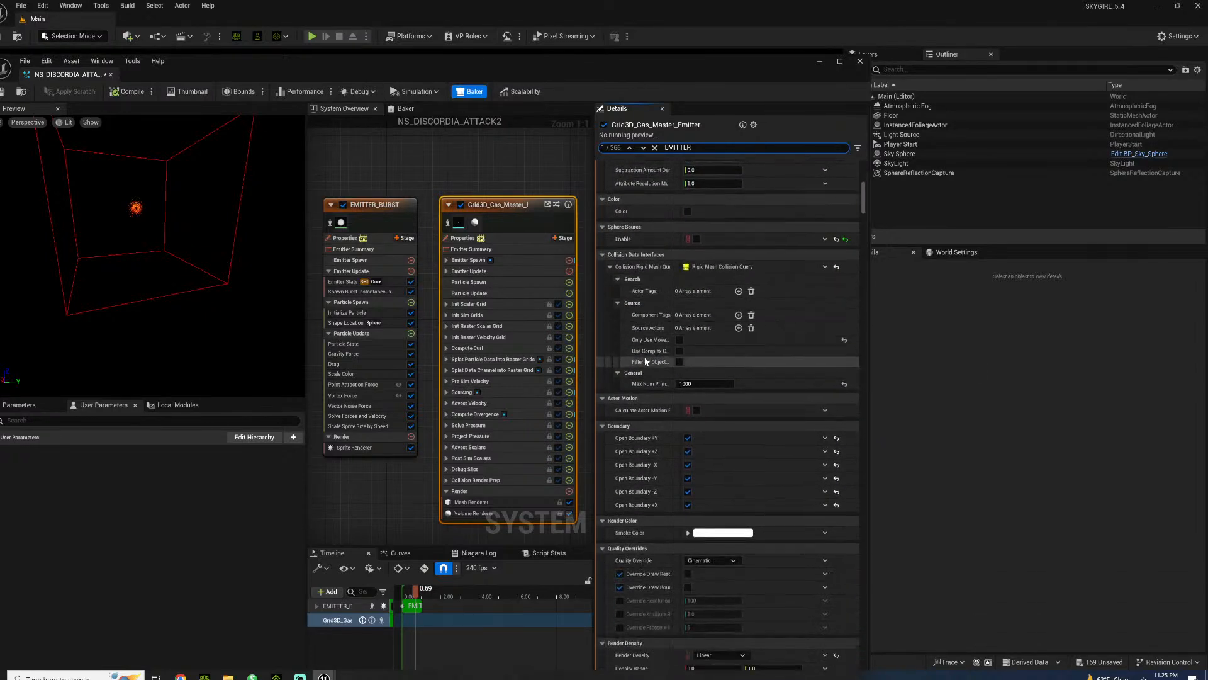
scroll(645, 357, down, 3)
scroll(648, 365, down, 7)
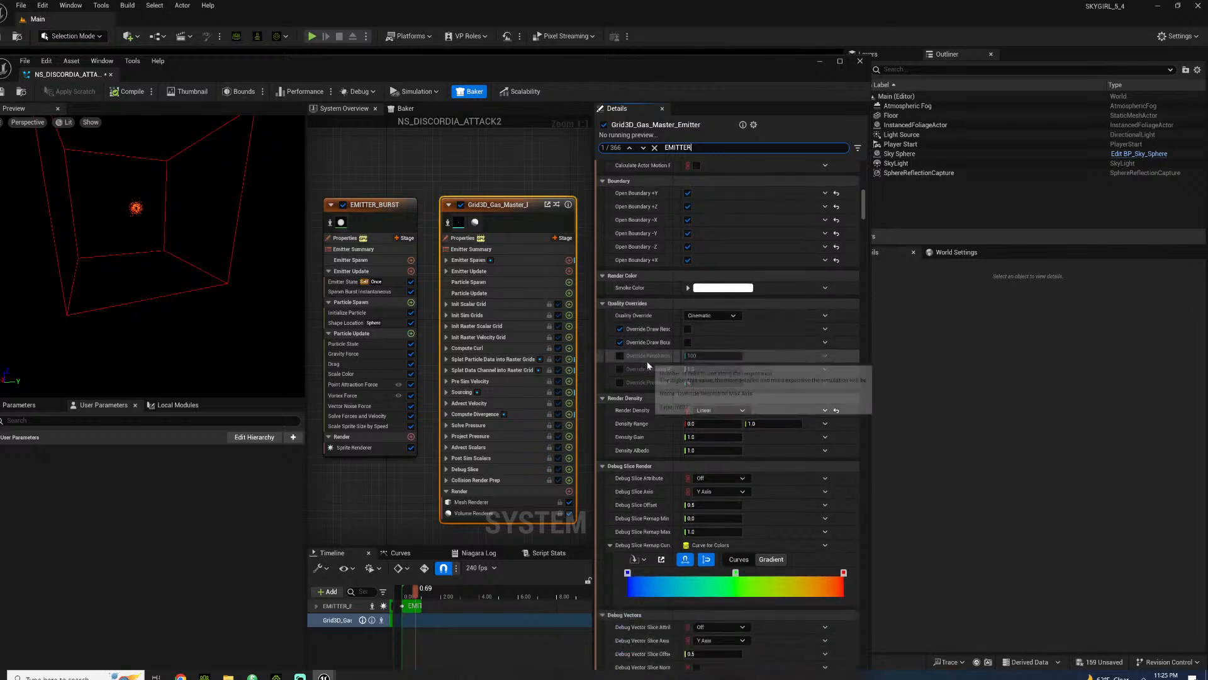
scroll(647, 361, down, 6)
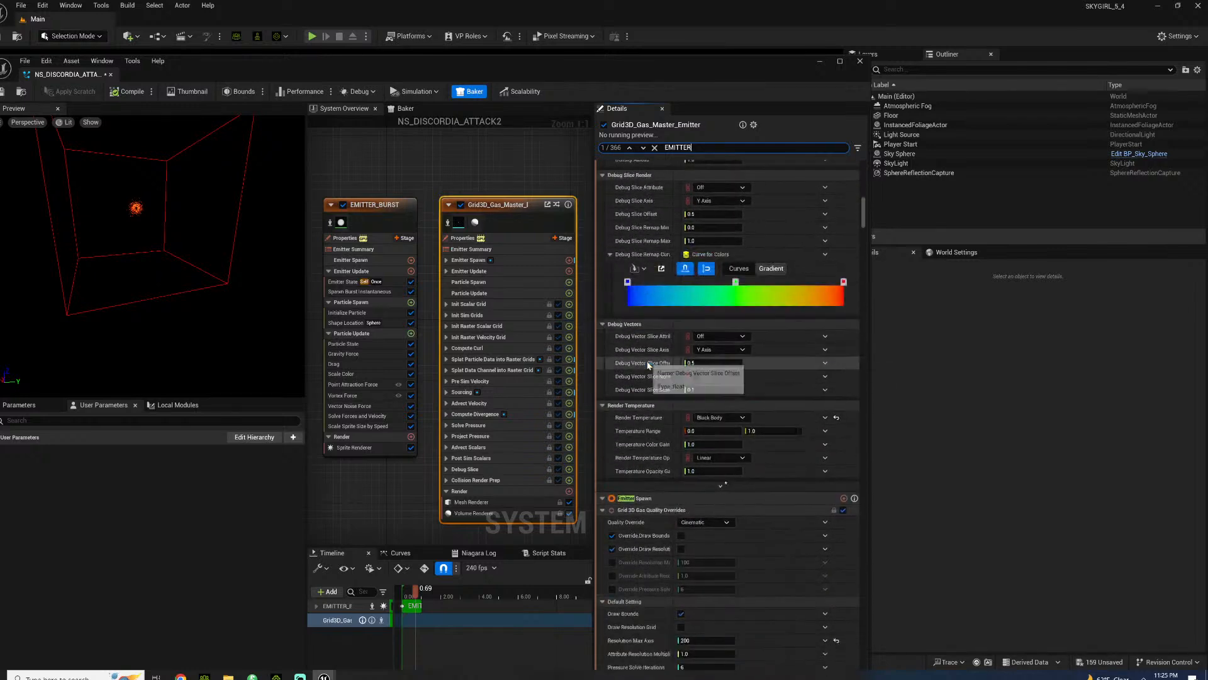
scroll(648, 364, down, 2)
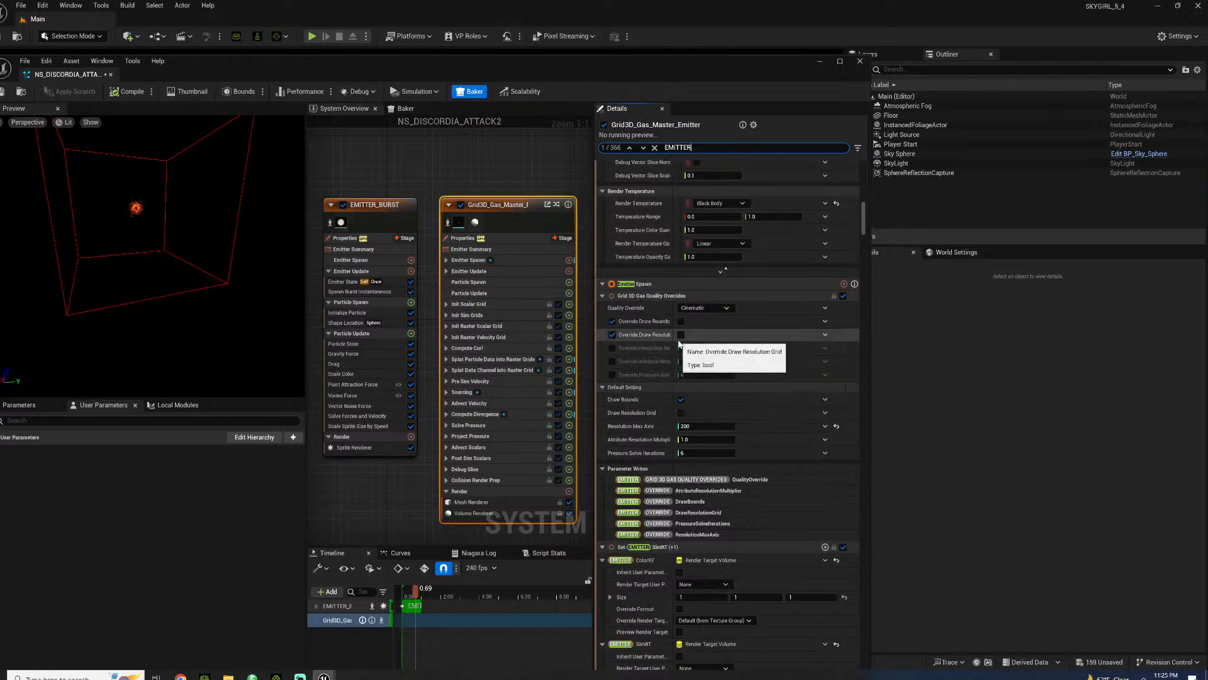
scroll(678, 341, down, 3)
scroll(676, 340, down, 10)
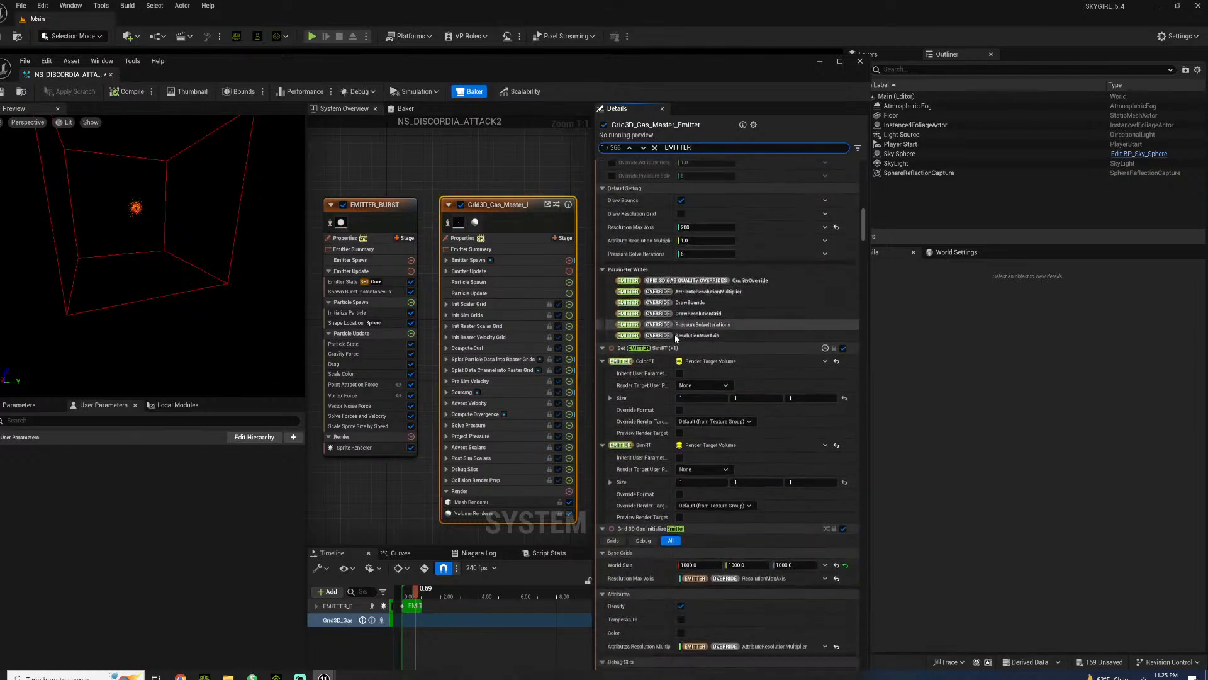
scroll(708, 472, down, 10)
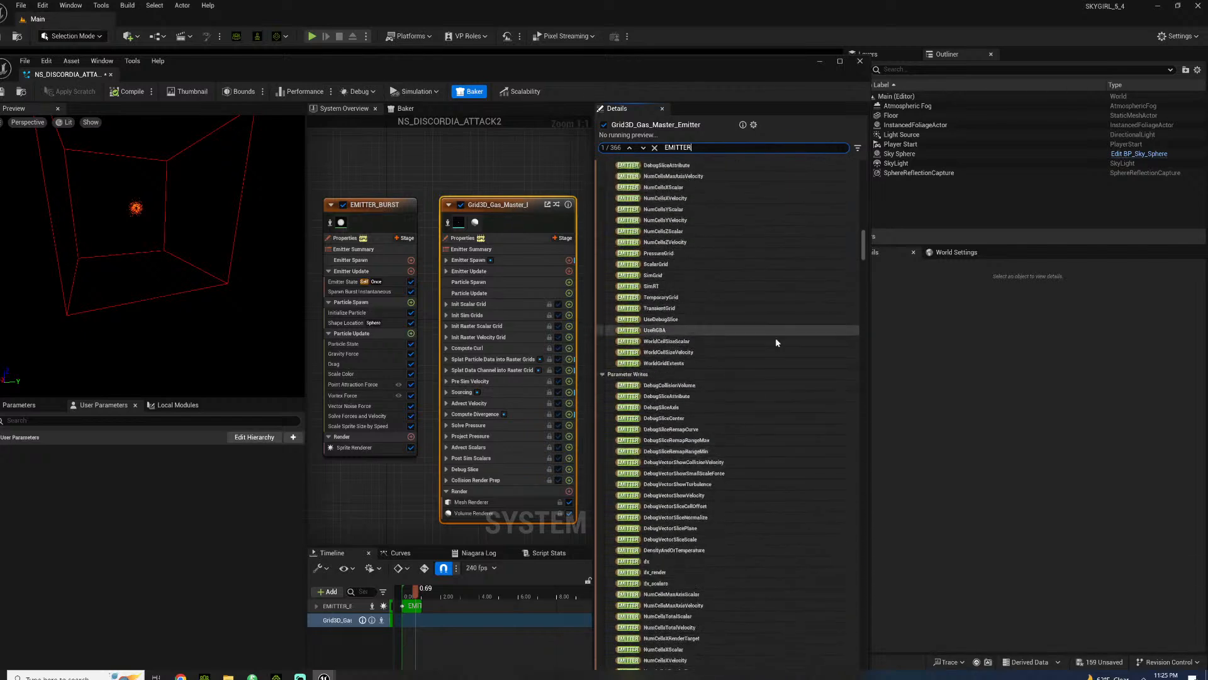
scroll(768, 378, down, 10)
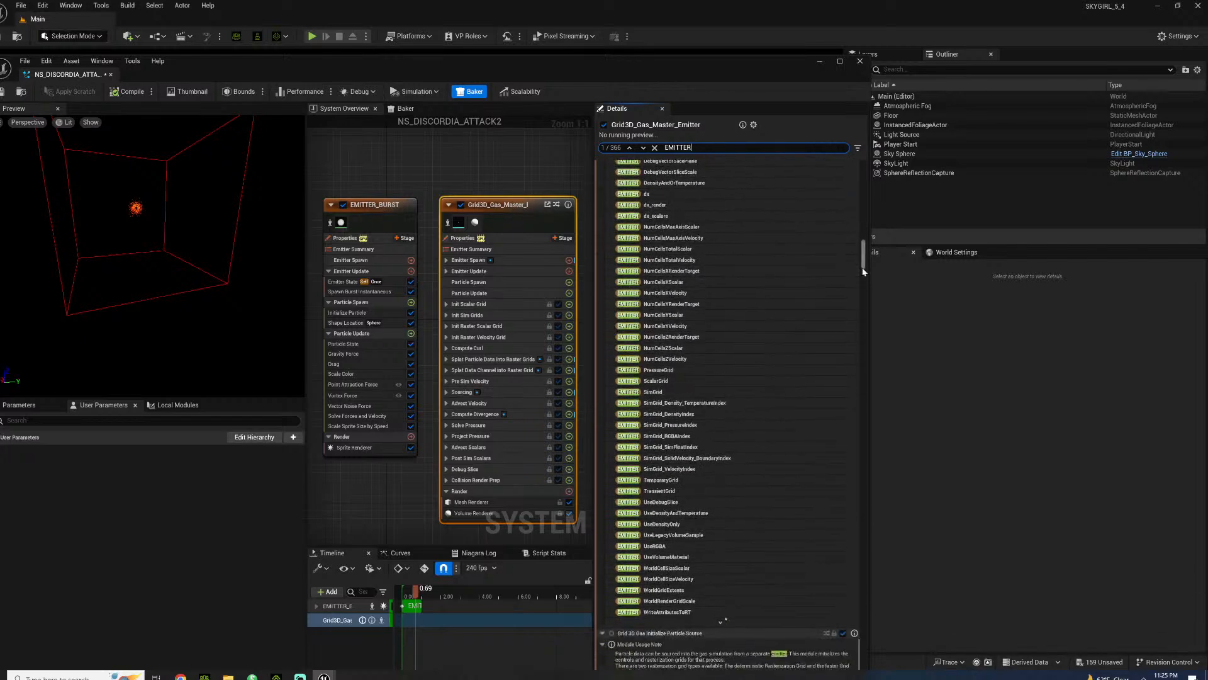
scroll(866, 279, down, 10)
scroll(865, 280, up, 1)
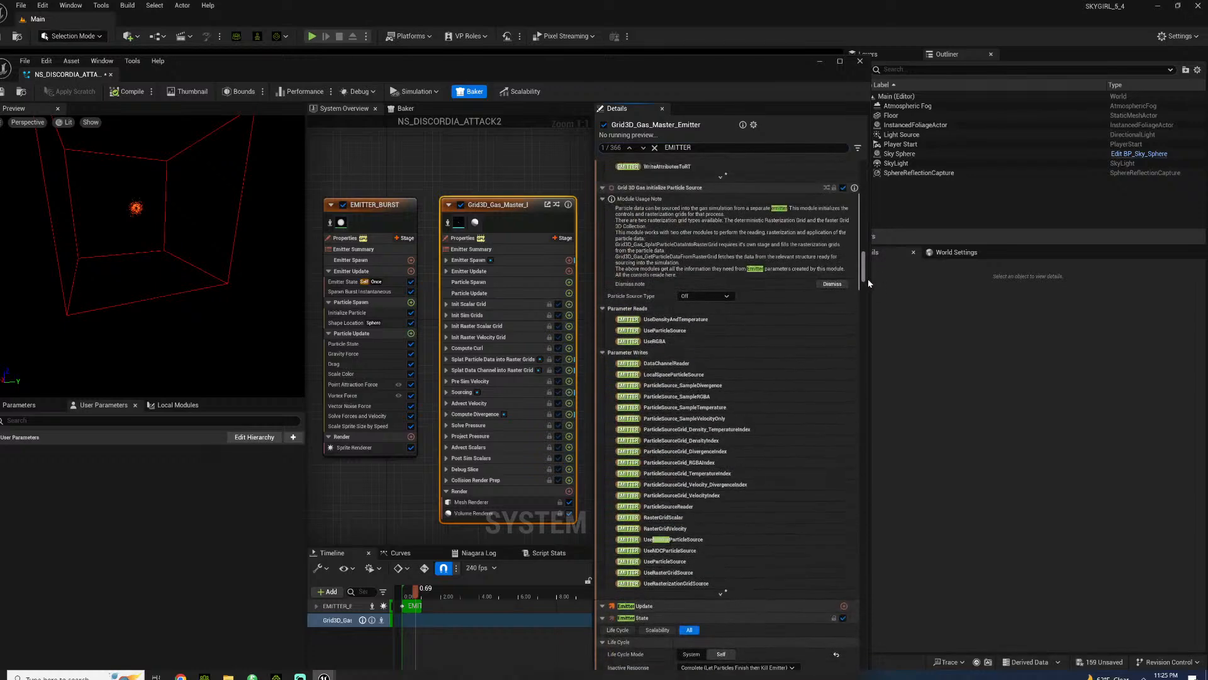
scroll(870, 283, down, 1)
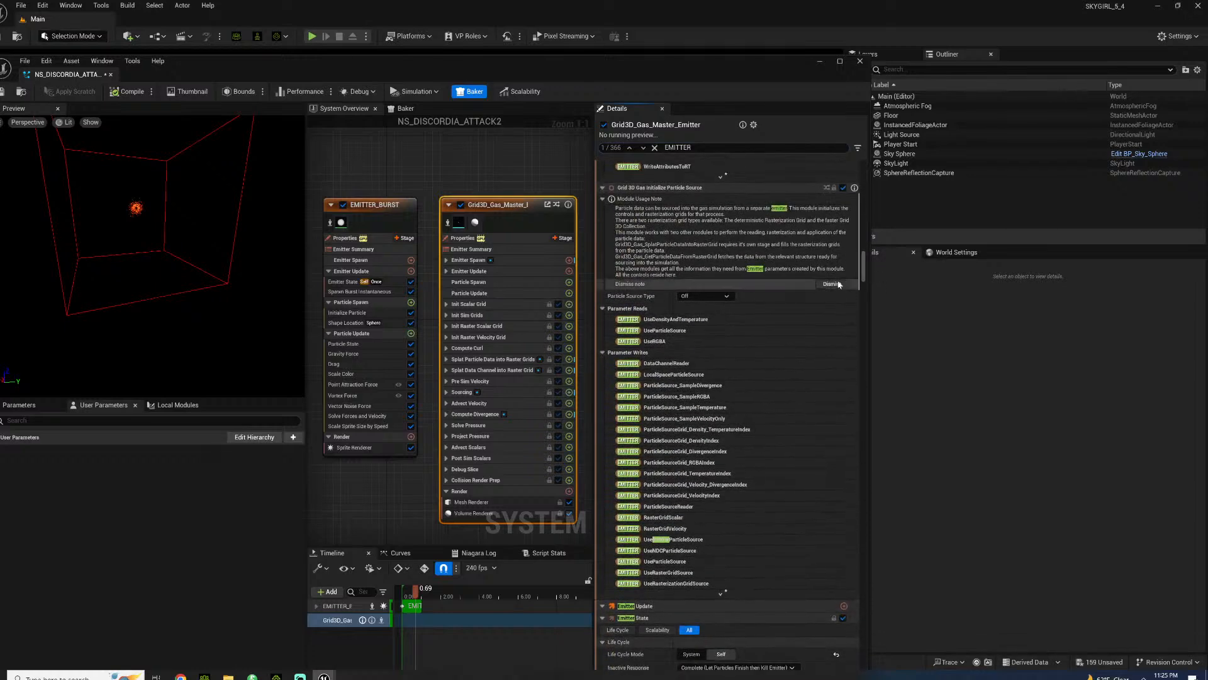
click(710, 297)
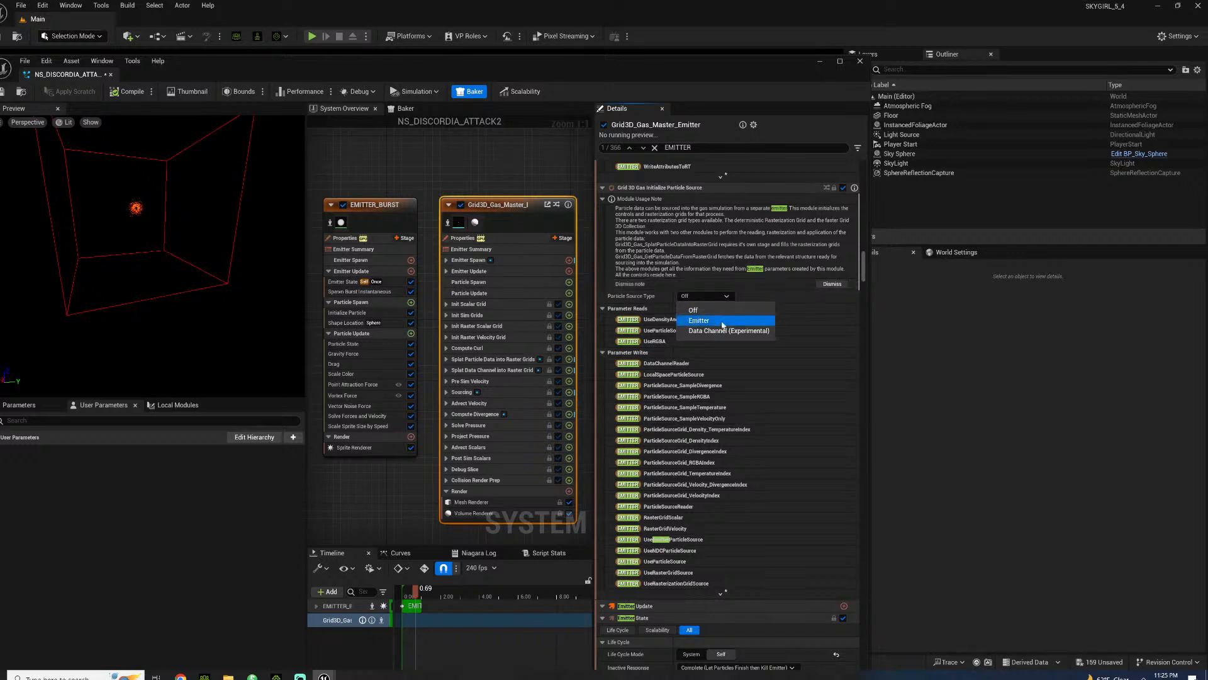
click(704, 321)
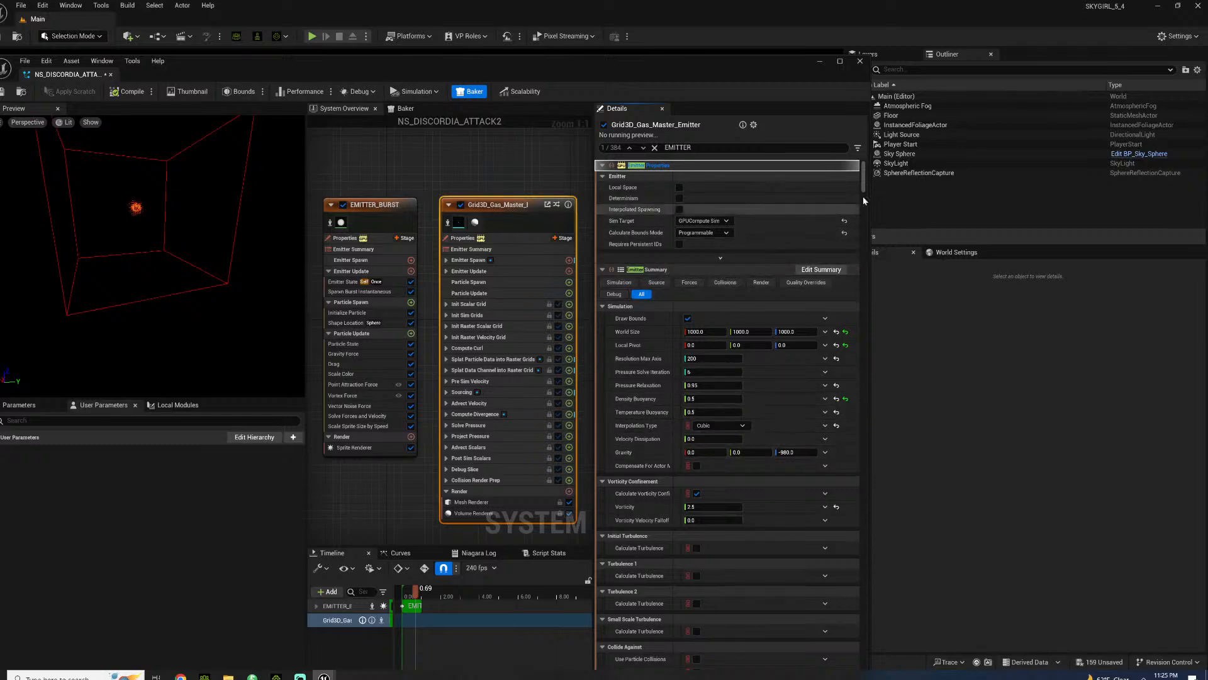
- Examine the gas emitter's update settings and simulation stages for the field that names the source emitter
scroll(863, 197, down, 5)
drag(863, 197, 855, 247)
scroll(850, 264, down, 10)
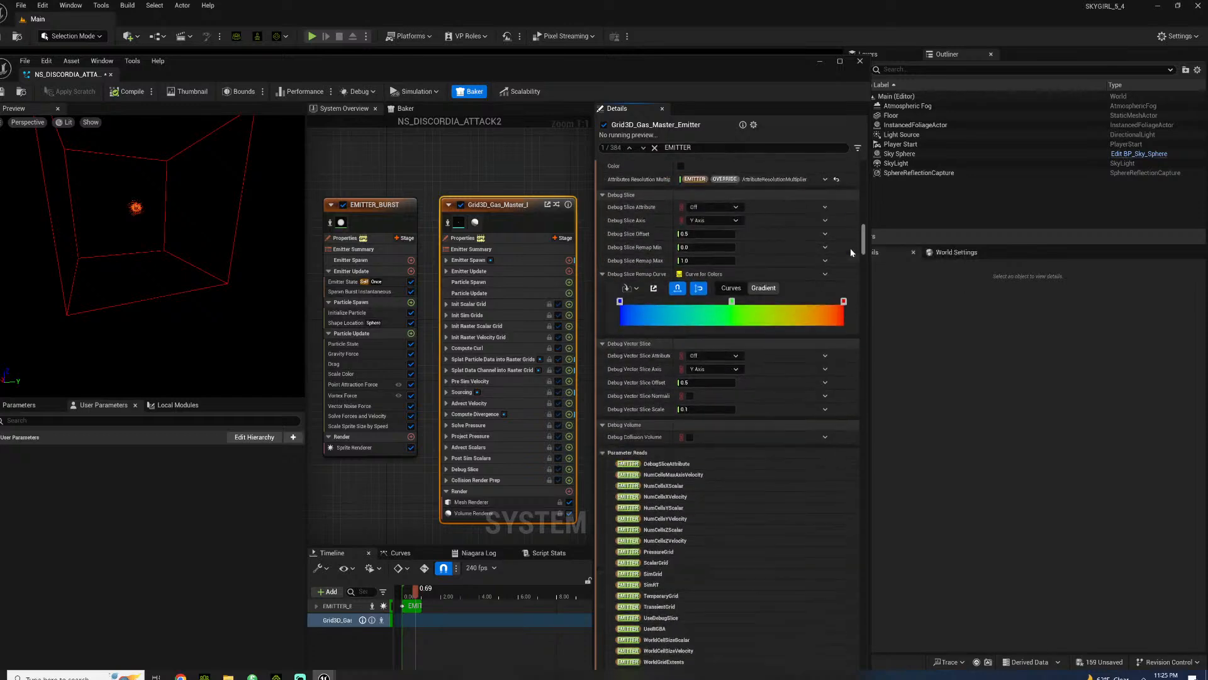
scroll(841, 315, down, 10)
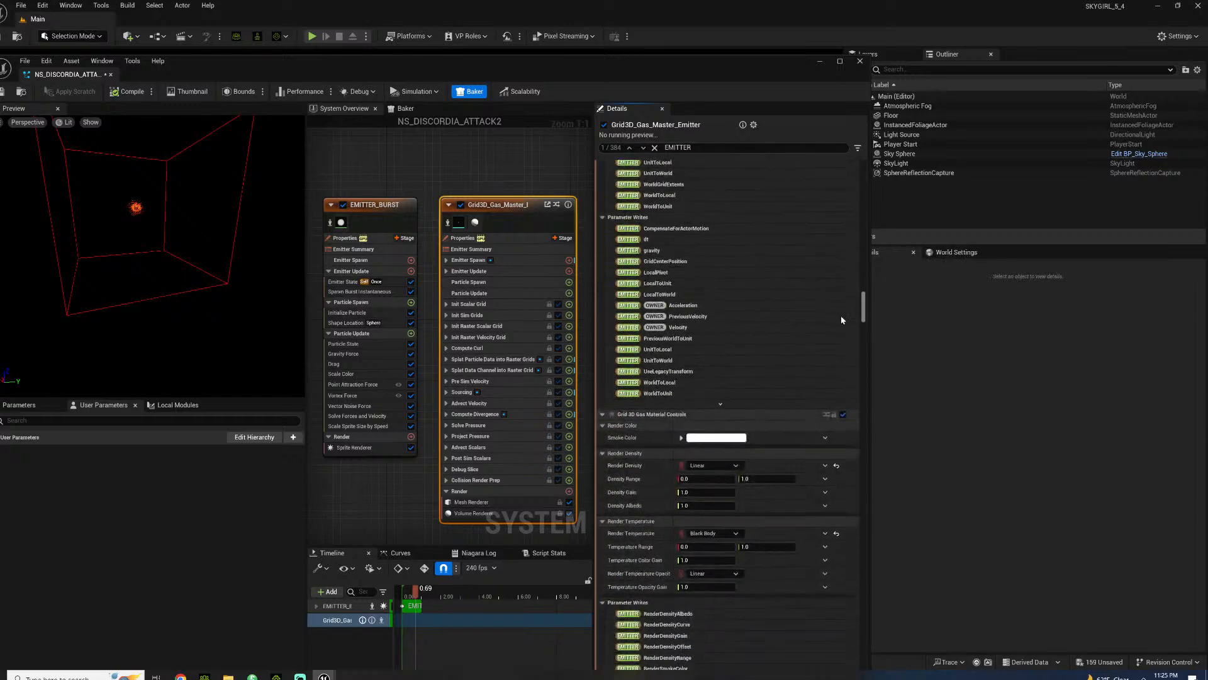
scroll(840, 346, down, 10)
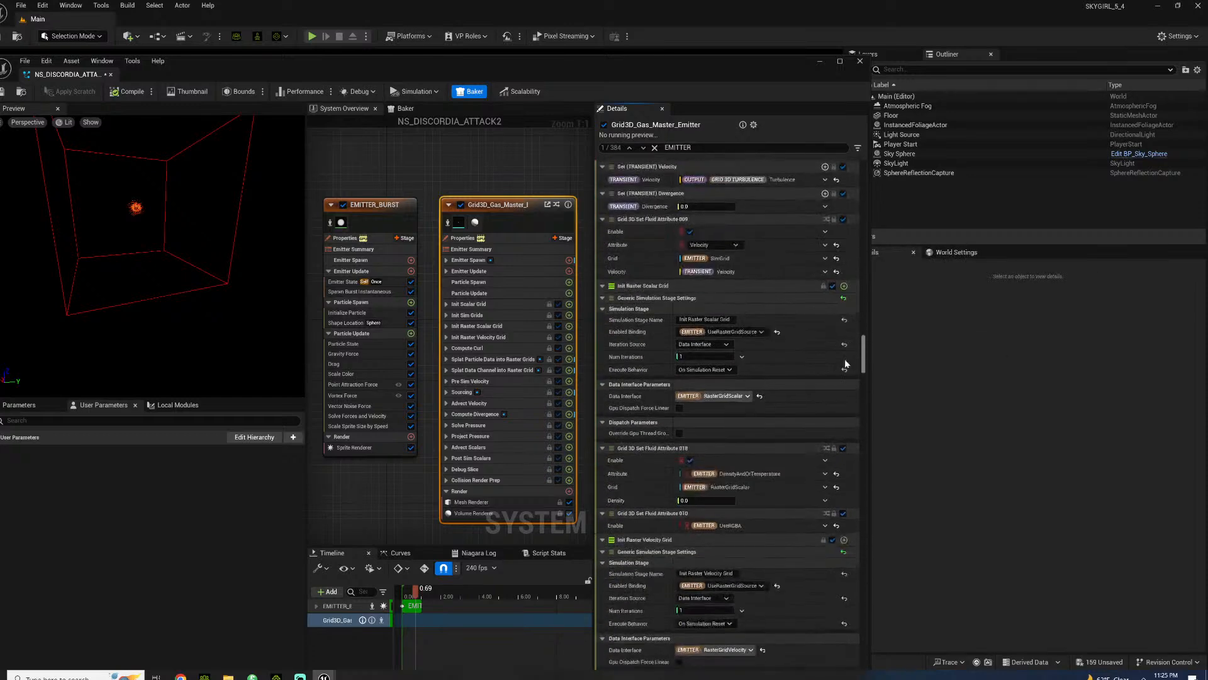
scroll(848, 360, down, 5)
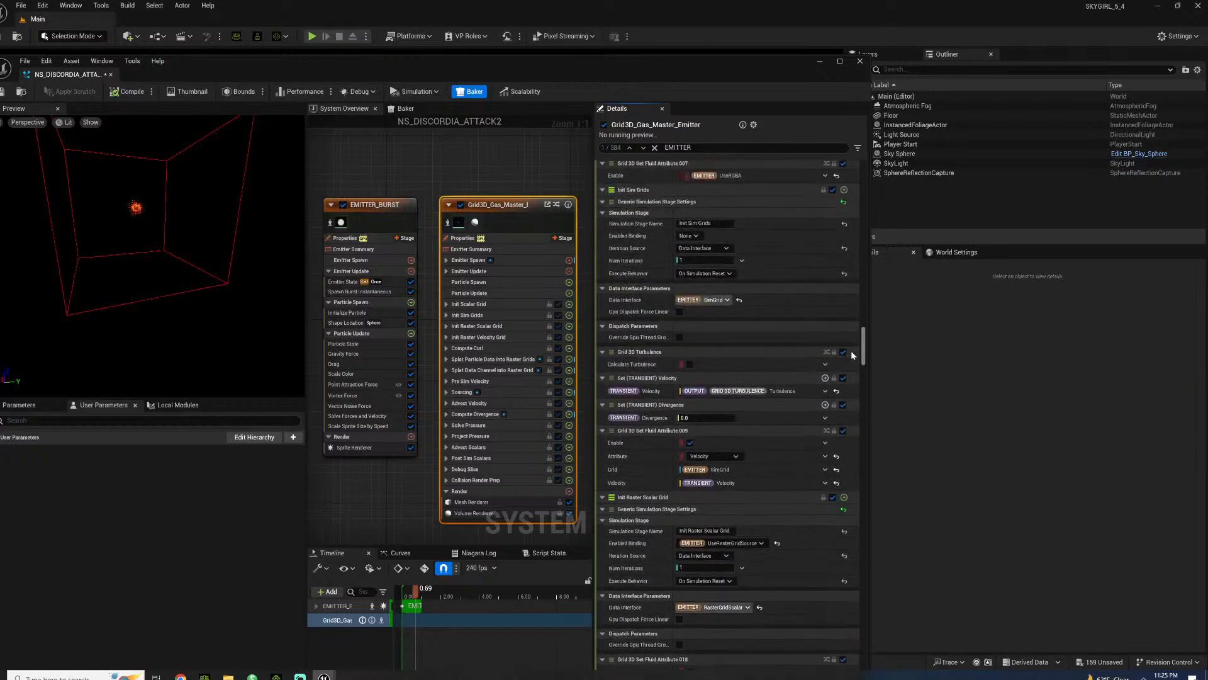
scroll(842, 370, down, 10)
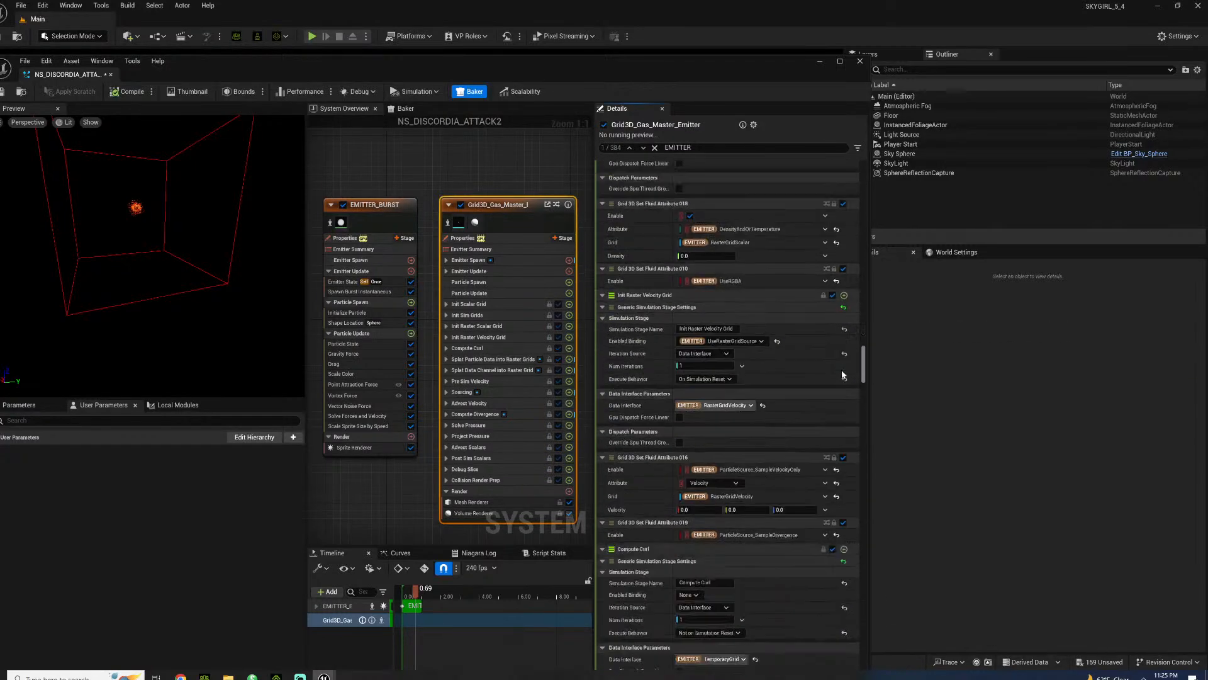
scroll(838, 391, down, 15)
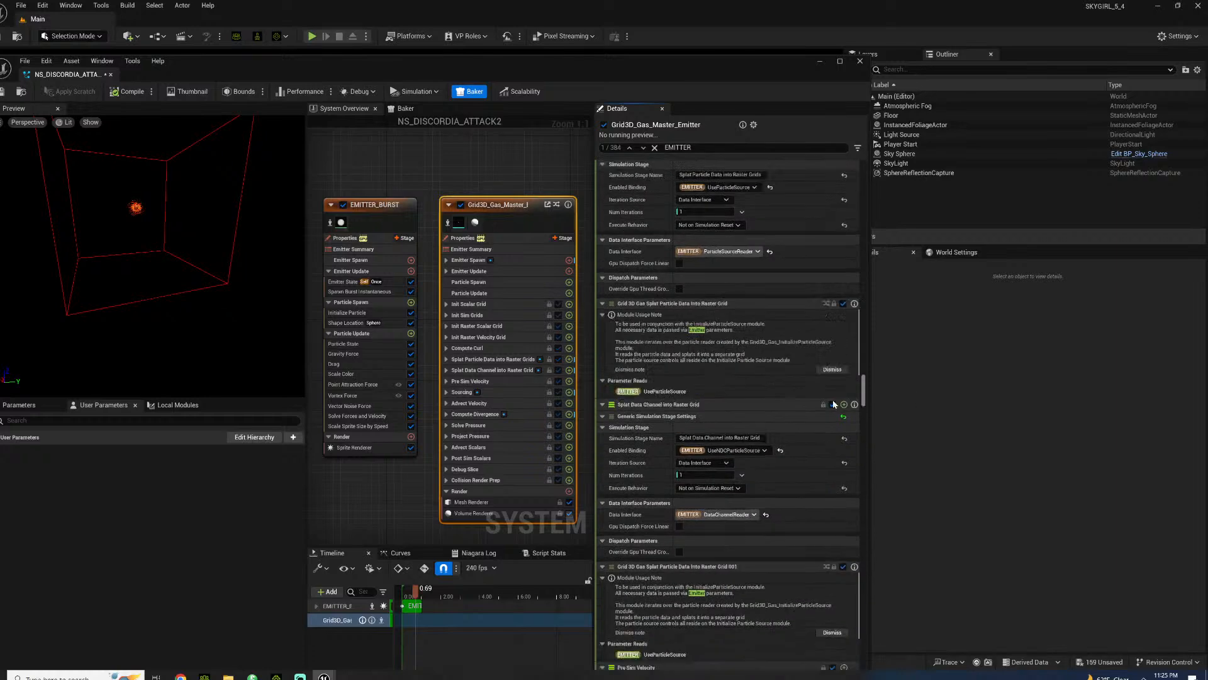
scroll(829, 413, down, 10)
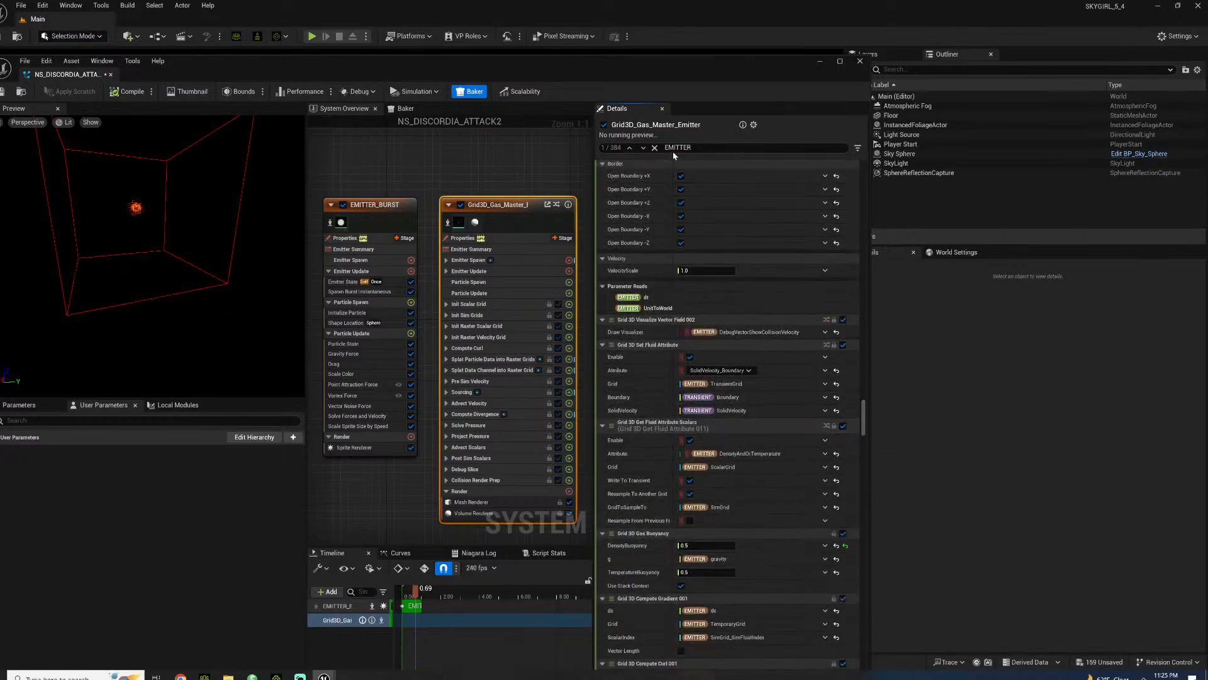
- Search the gas emitter's settings for PARTICLE EMITTER and look through the stack
text(PAR)
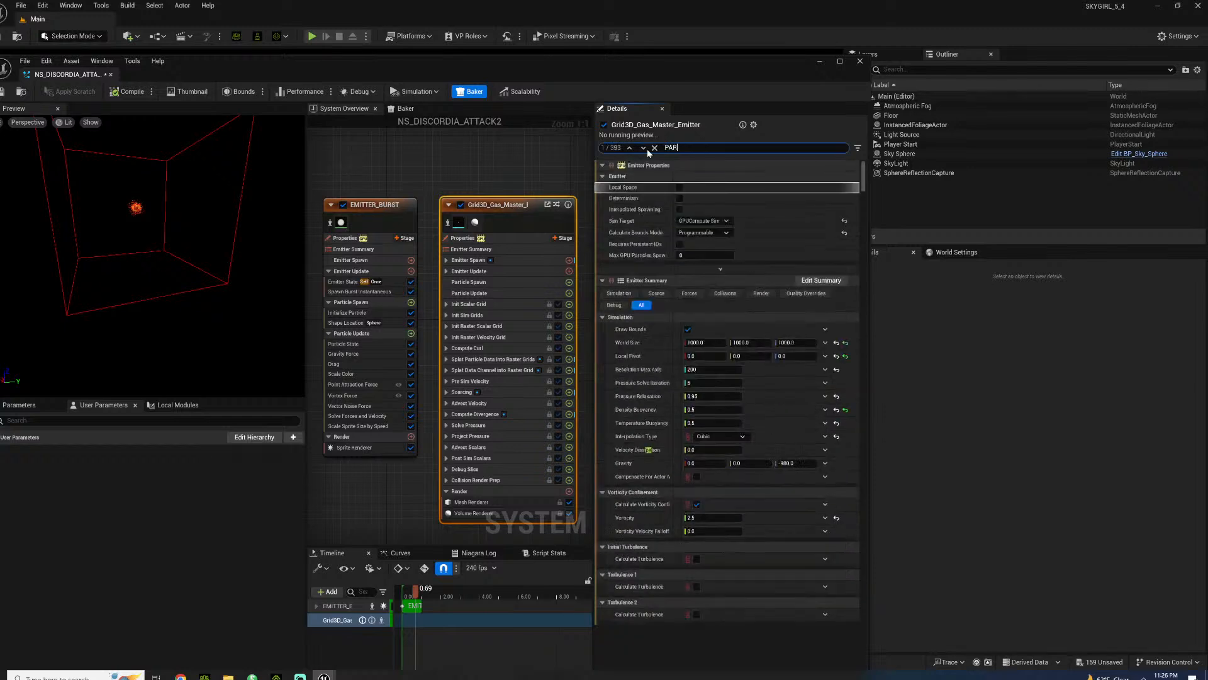
text(TICLE EMI)
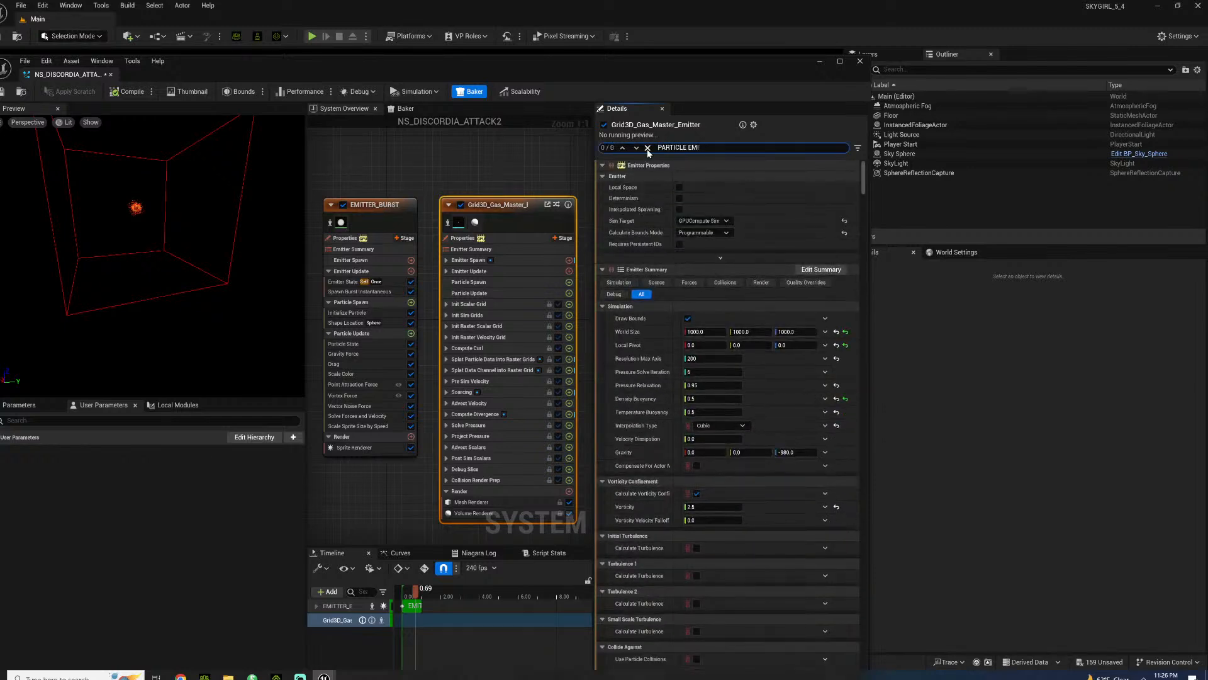
text(OR)
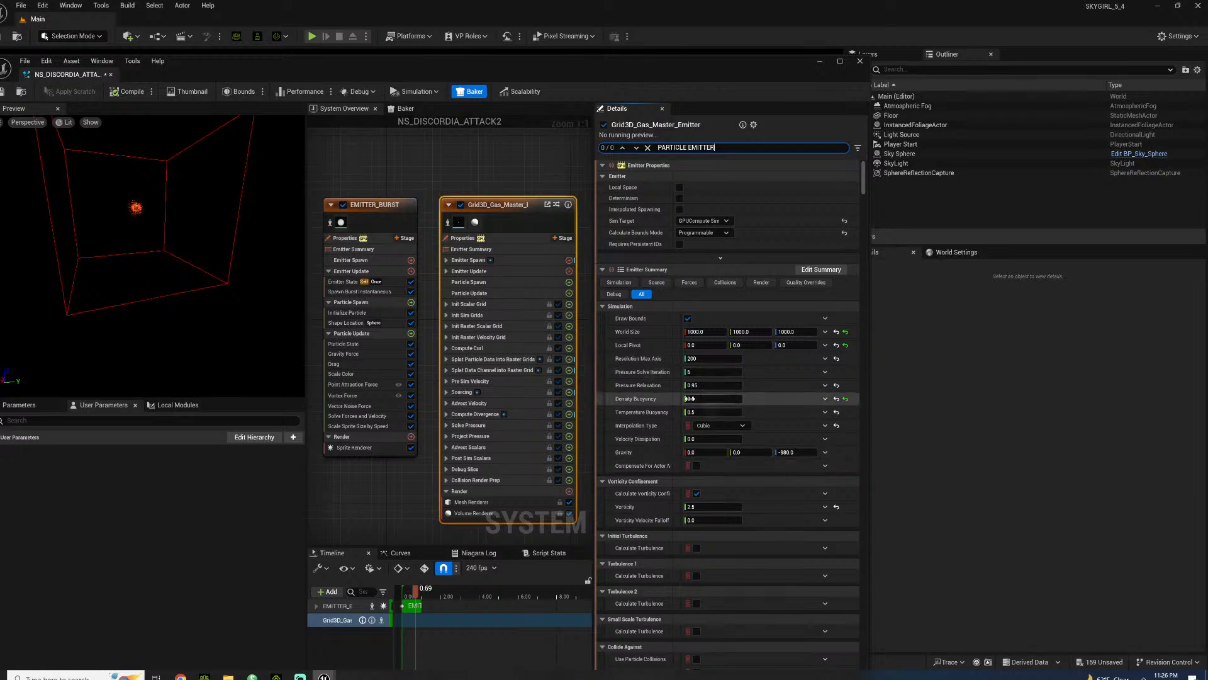
scroll(694, 406, down, 5)
drag(863, 193, 861, 215)
- Show the gas emitter's Emitter Spawn settings without the search filter and find the Particle Reader's Emitter Binding
click(468, 260)
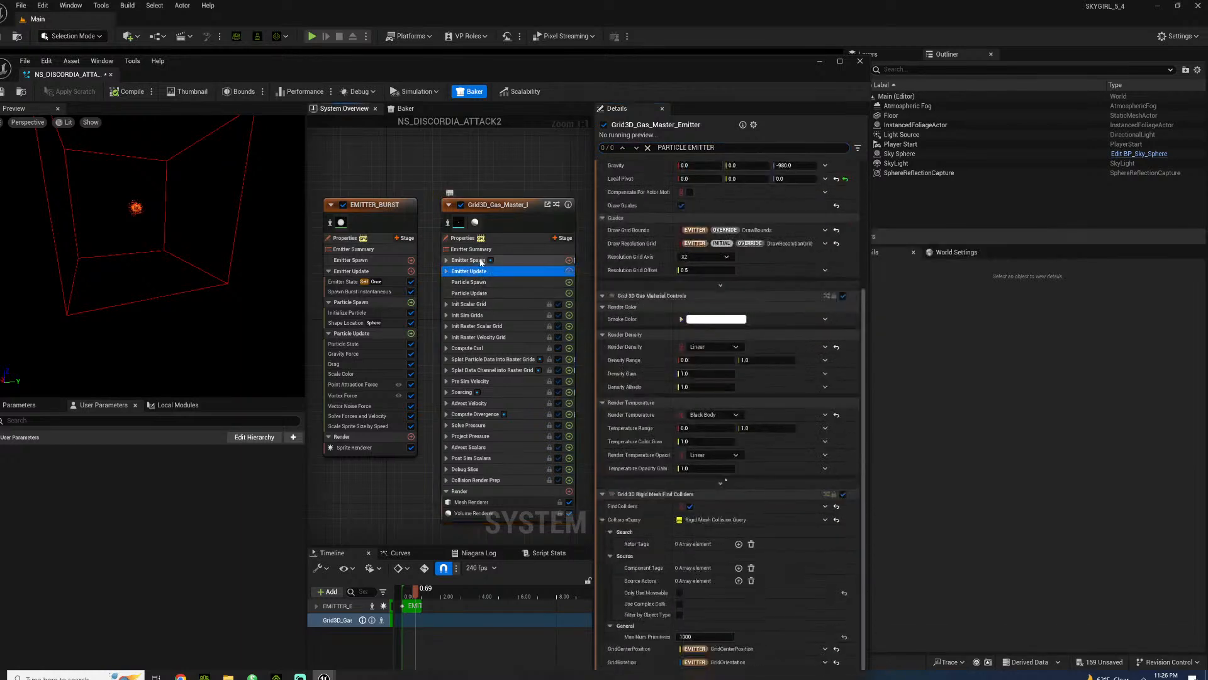
scroll(723, 503, down, 5)
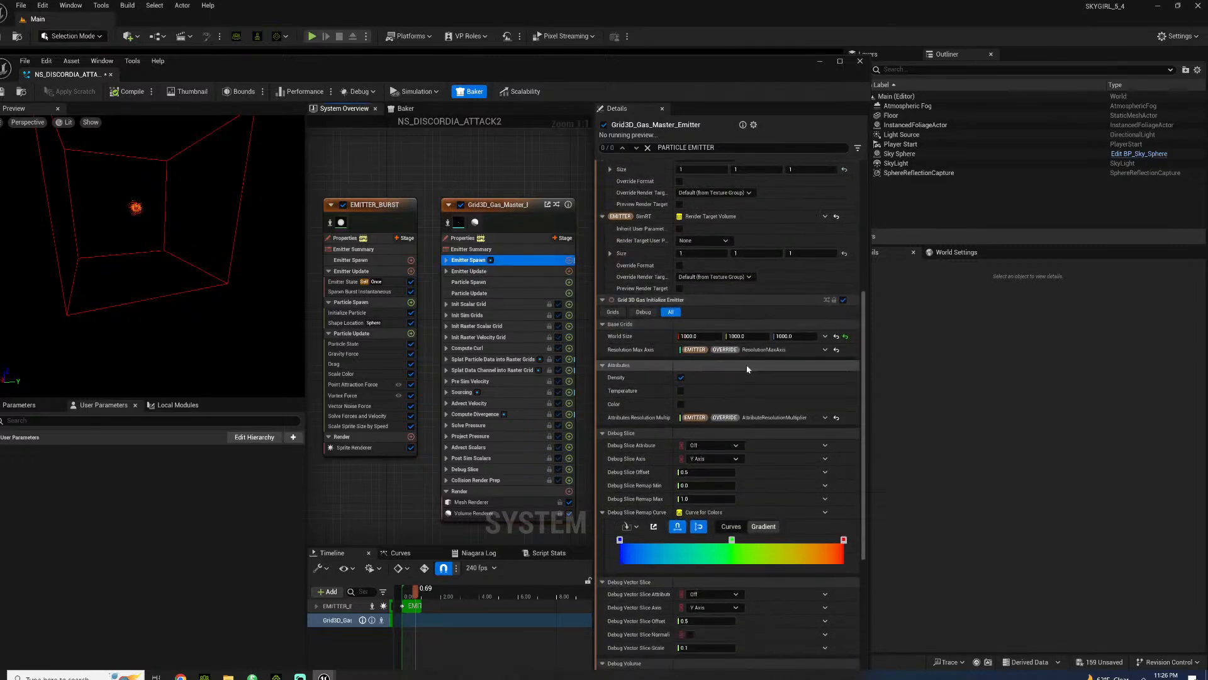
click(650, 150)
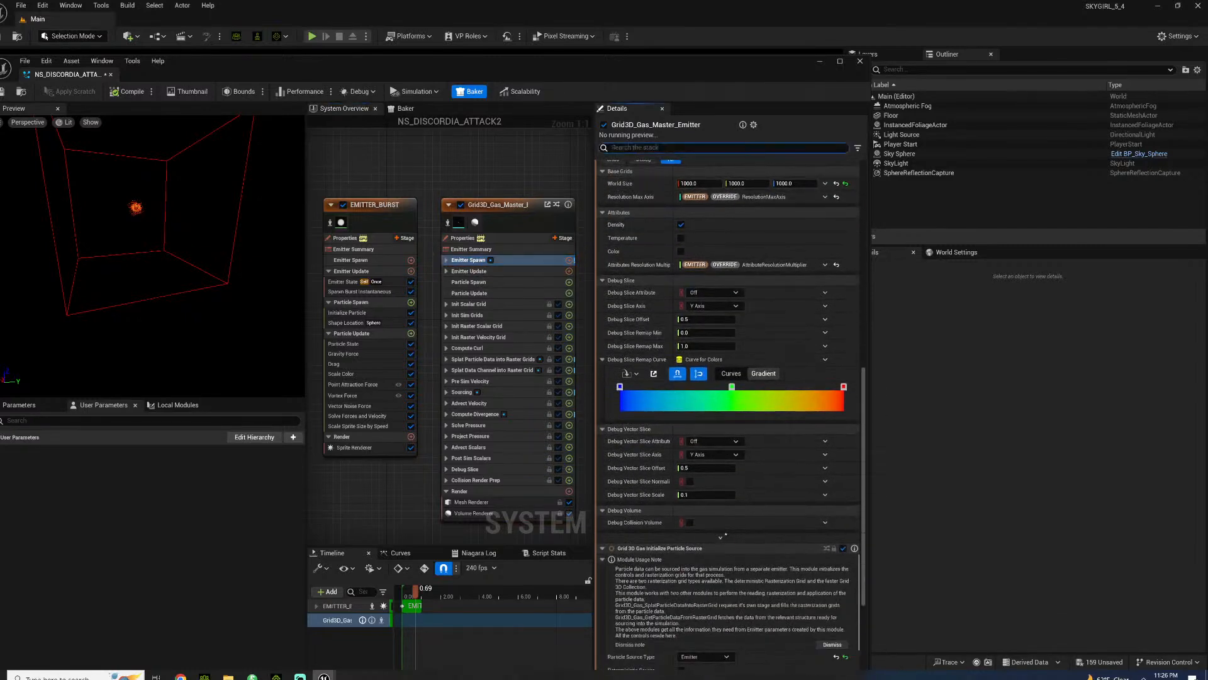
click(465, 261)
scroll(706, 534, down, 4)
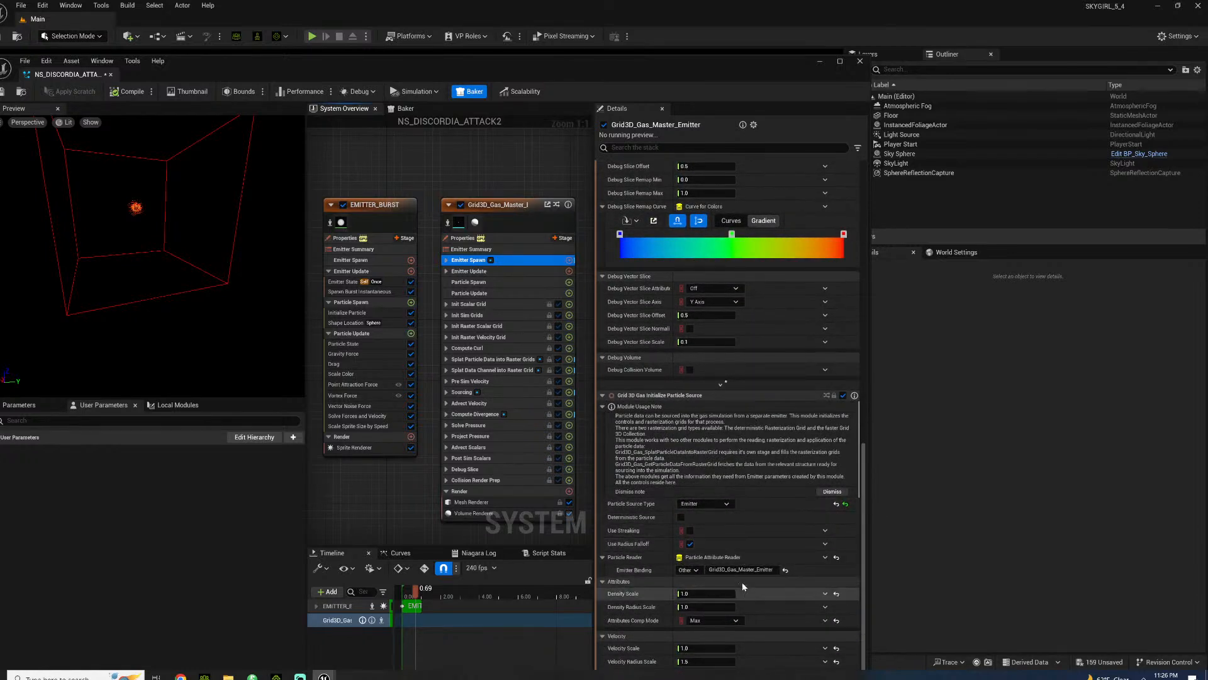
- Clear the Particle Reader's emitter binding and set the gas emitter's Particle Source Type to Off
click(743, 569)
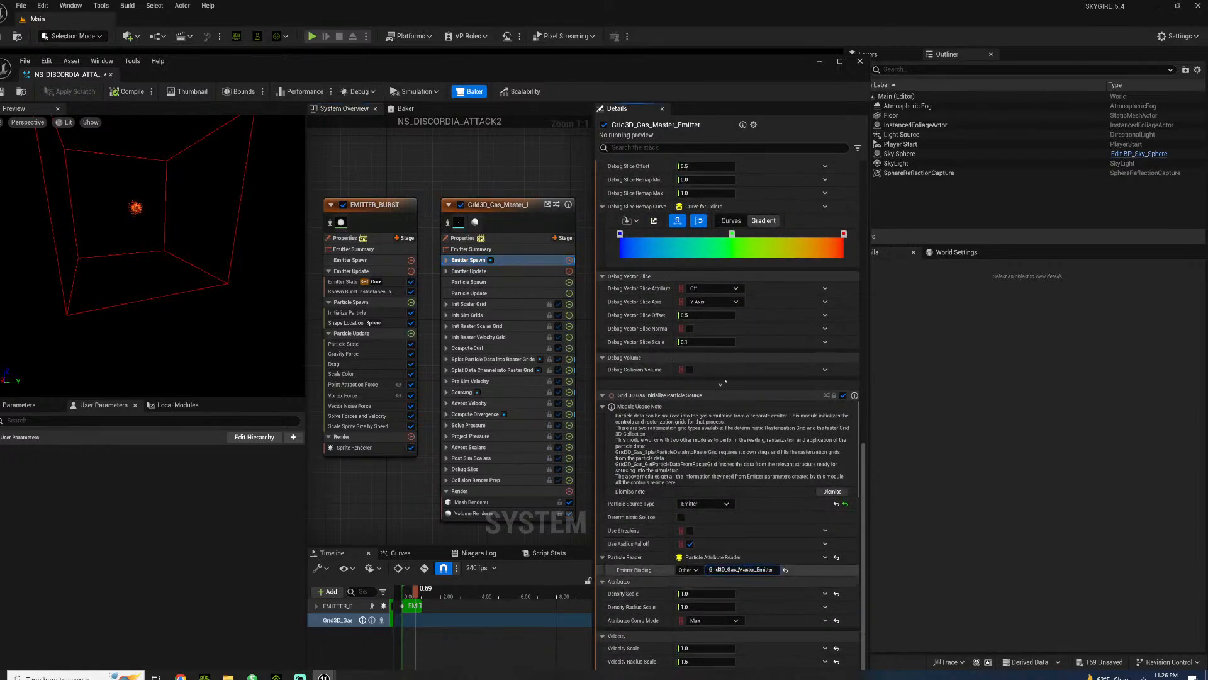
key(BackSpace)
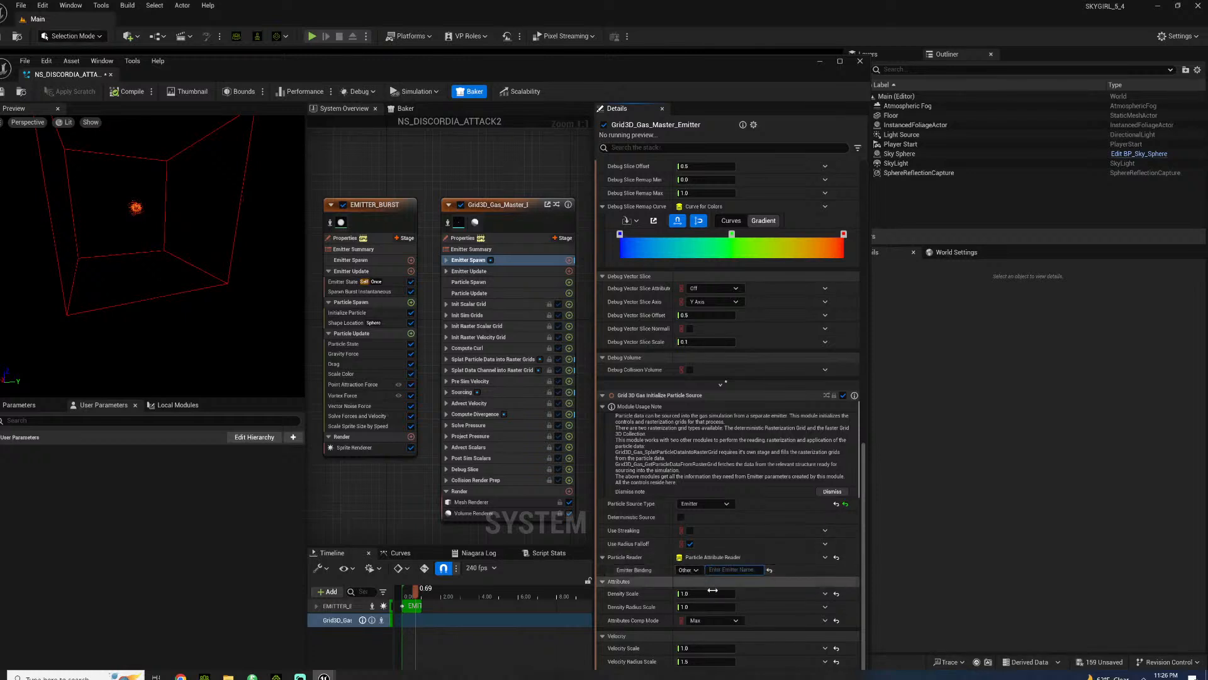
key(Return)
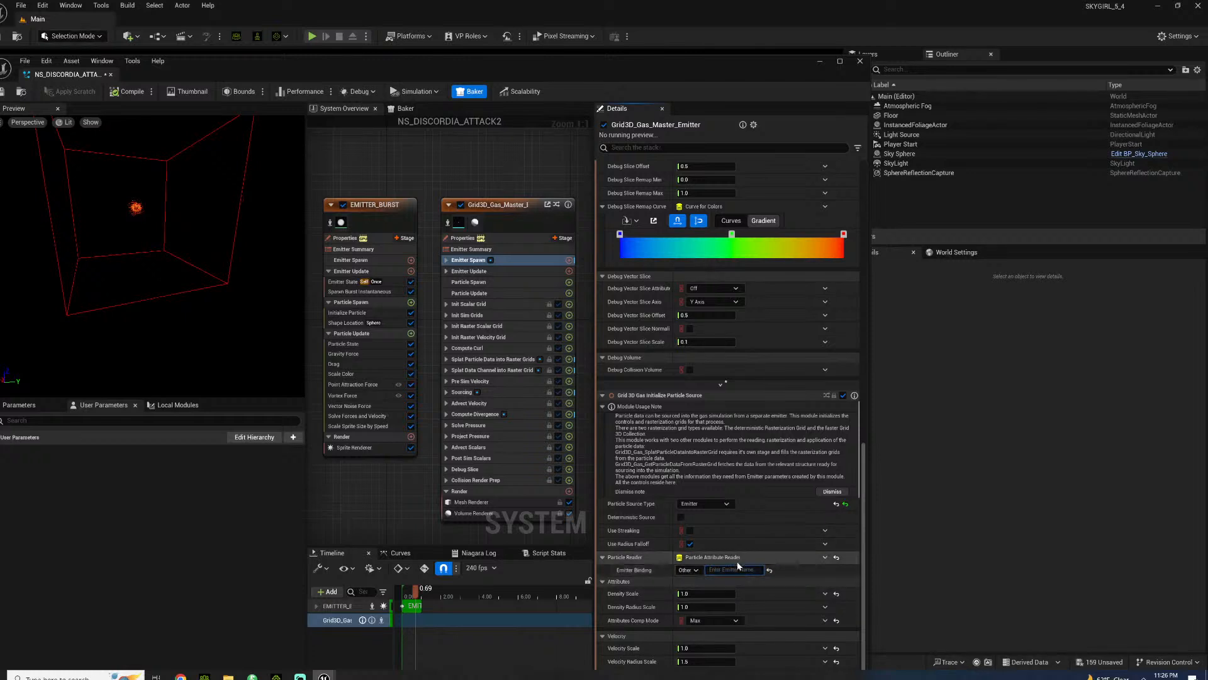
click(720, 505)
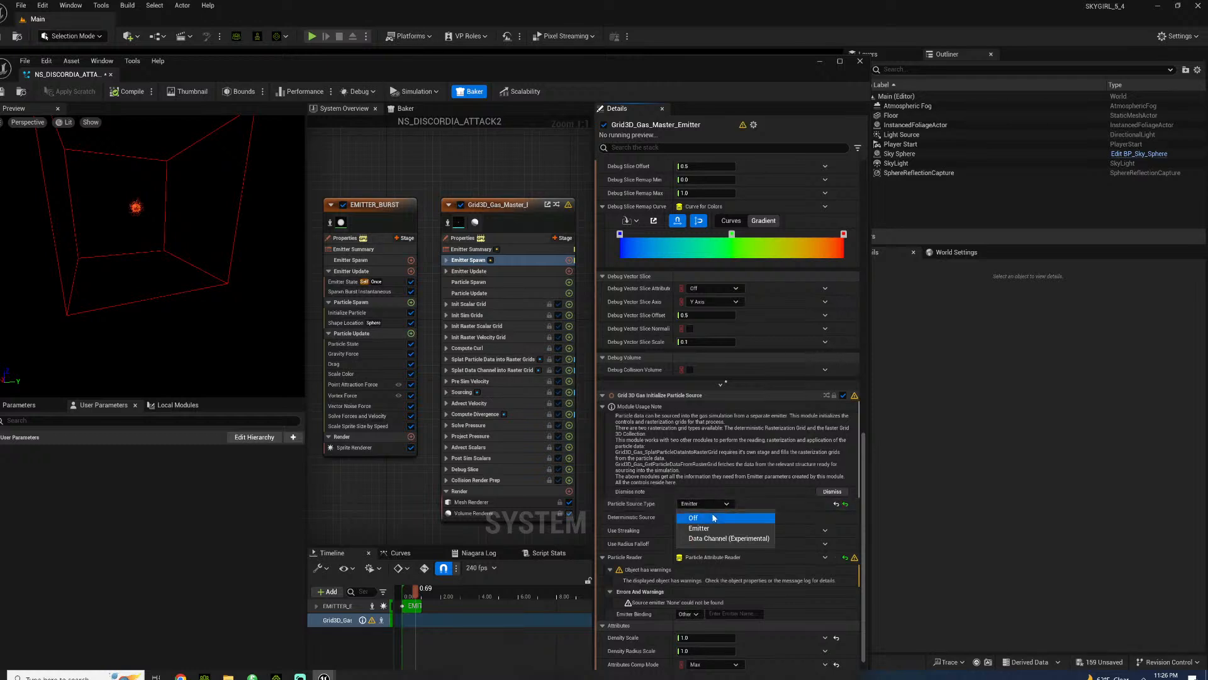
click(714, 517)
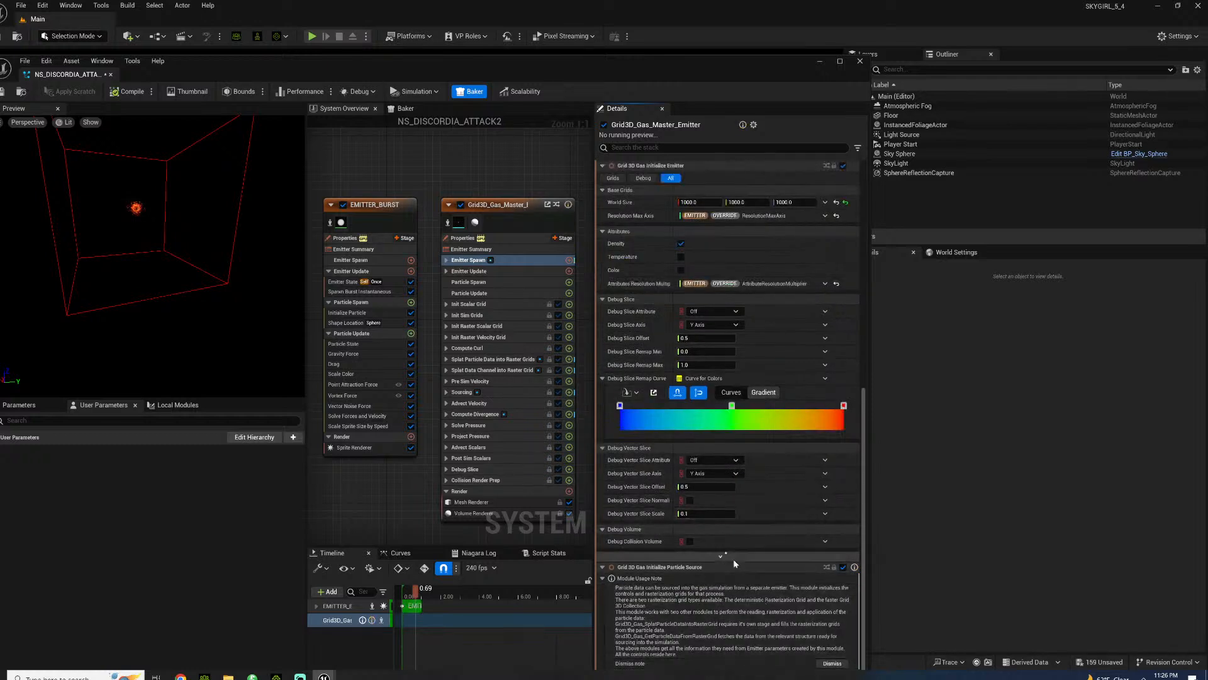
- Dismiss the particle source usage note and show only the Grid 3D Gas Initialize Particle Source module's settings
click(832, 662)
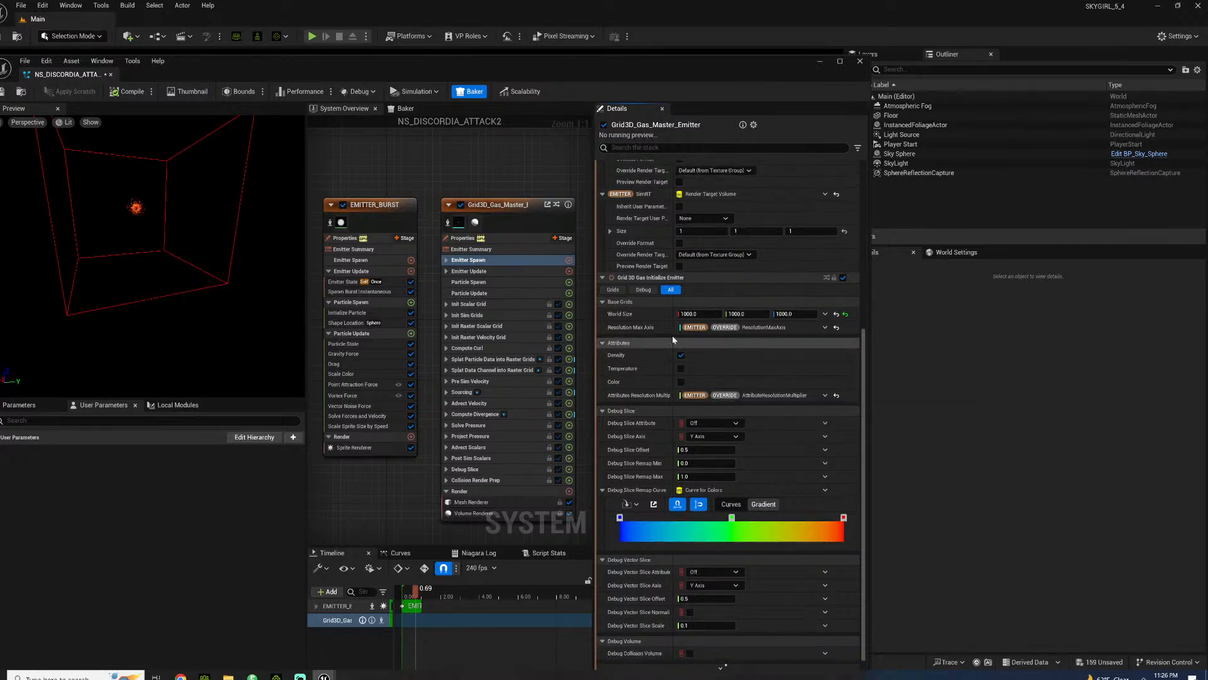
click(496, 272)
click(494, 260)
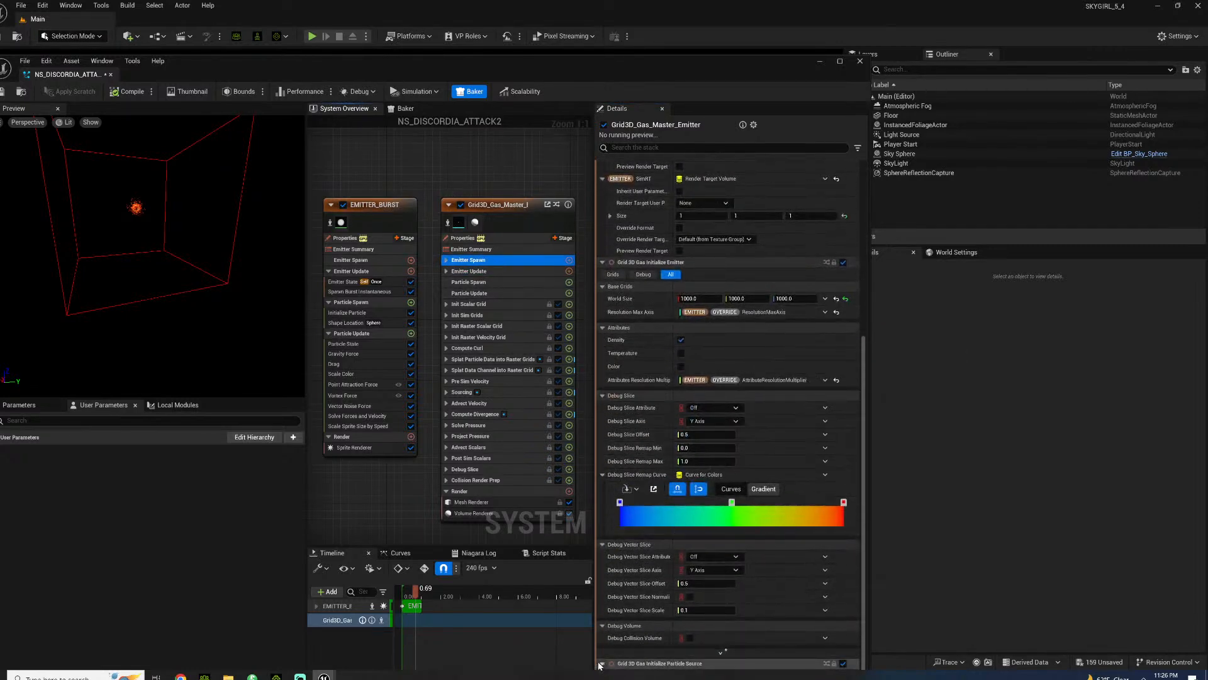
click(600, 664)
scroll(740, 549, up, 1)
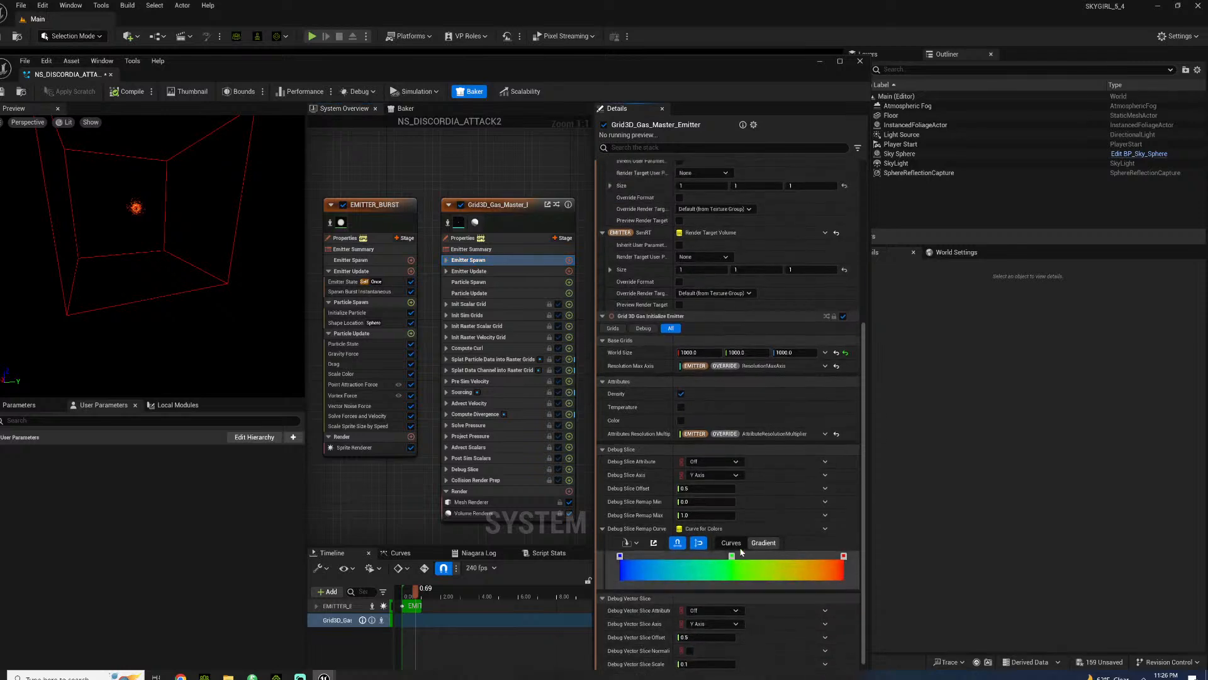
scroll(740, 552, down, 1)
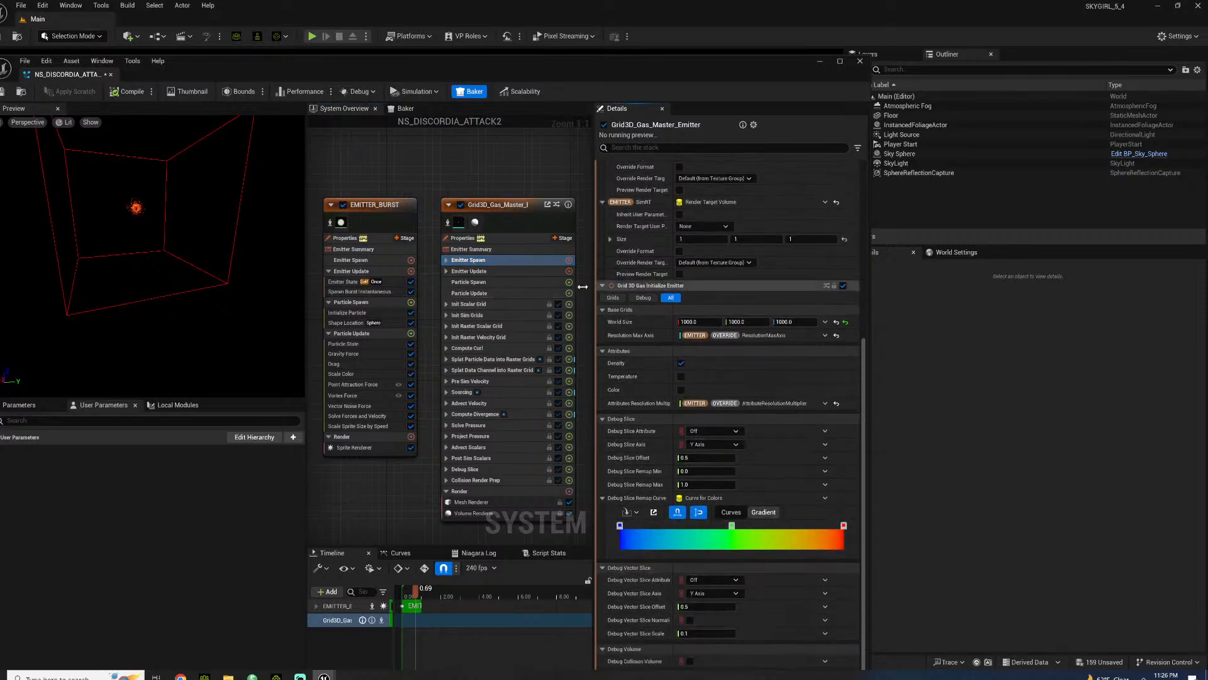
click(465, 261)
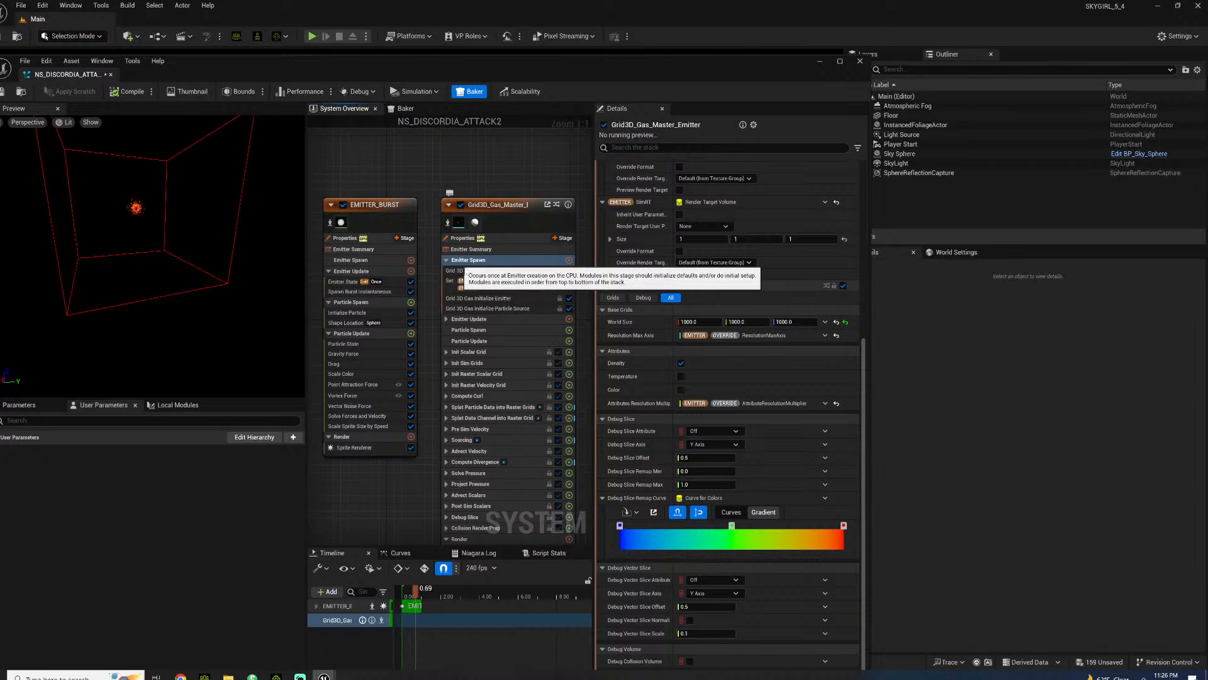
click(465, 308)
- Set the Particle Source Type to Emitter and bind its Particle Reader to EMITTER_BURST
click(727, 178)
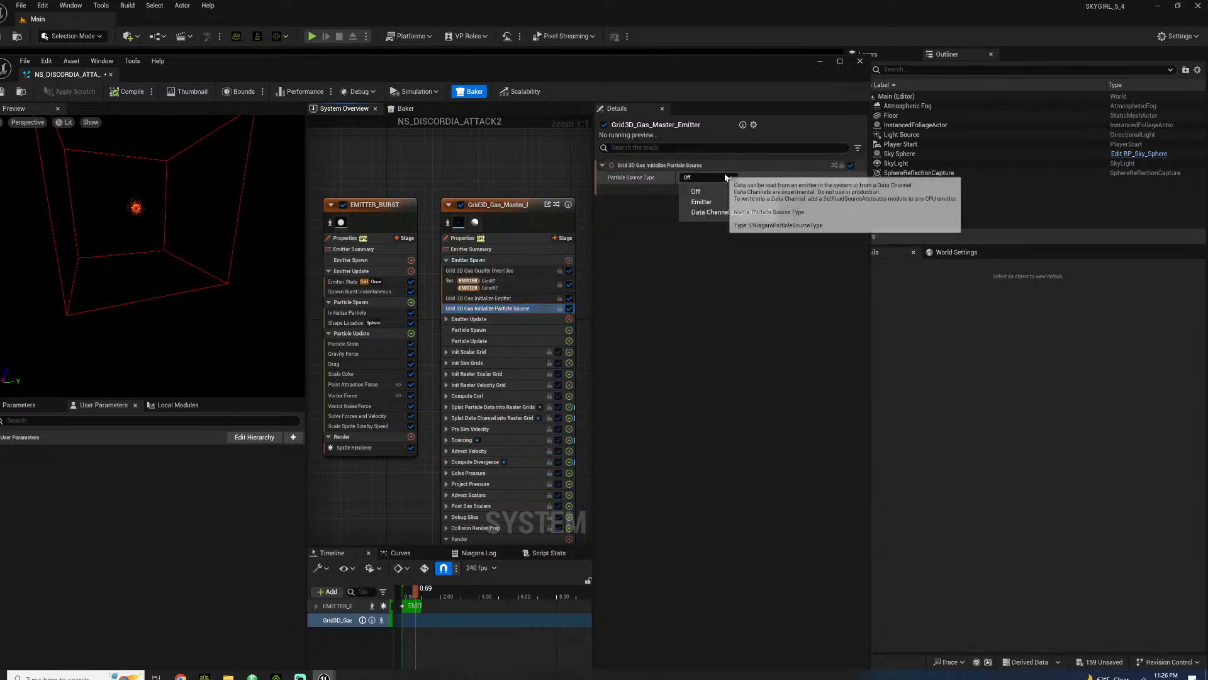
click(700, 202)
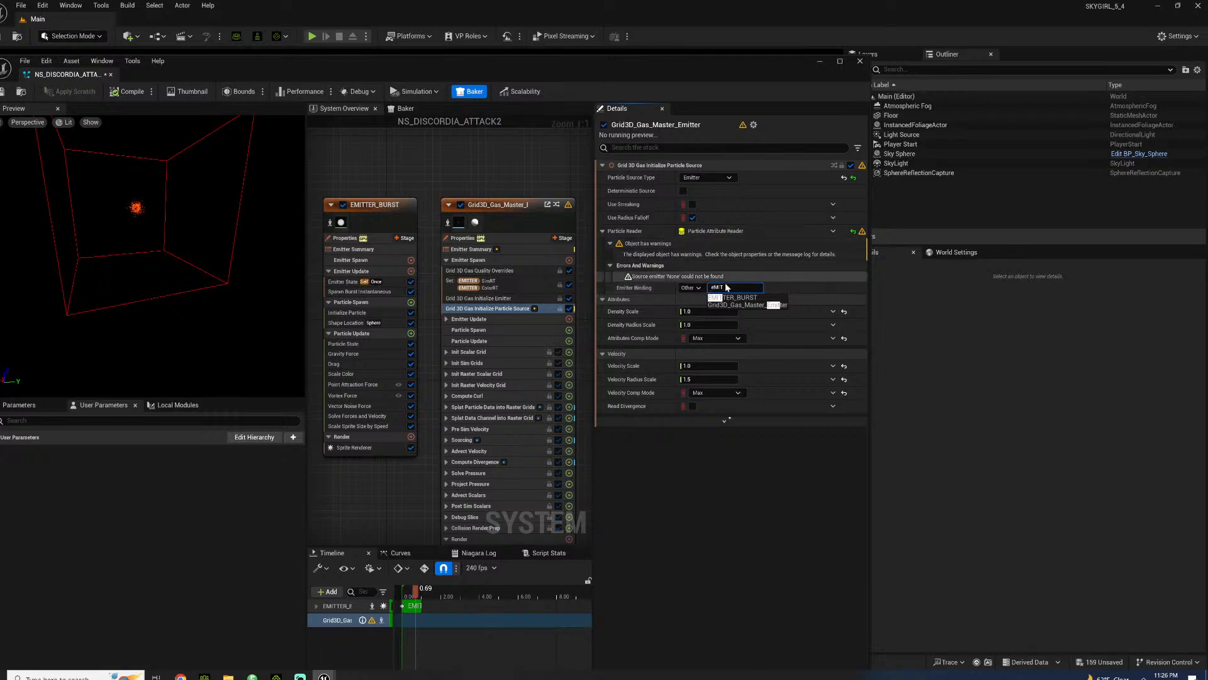
click(726, 297)
click(725, 290)
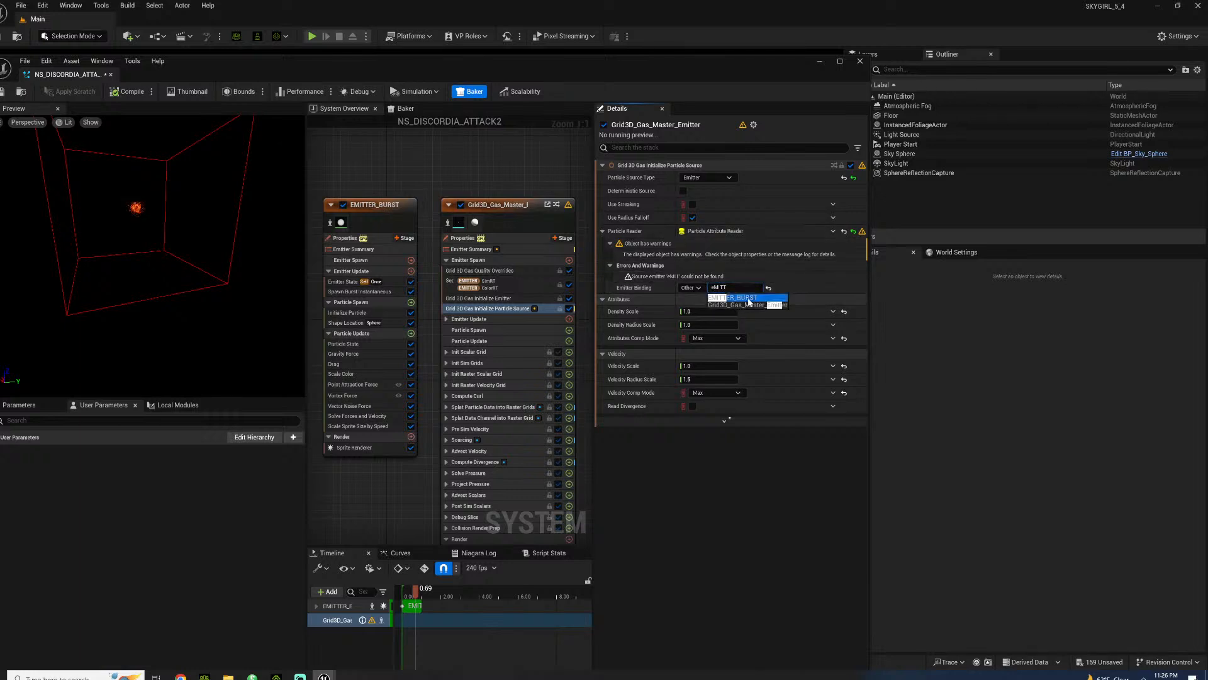
click(732, 301)
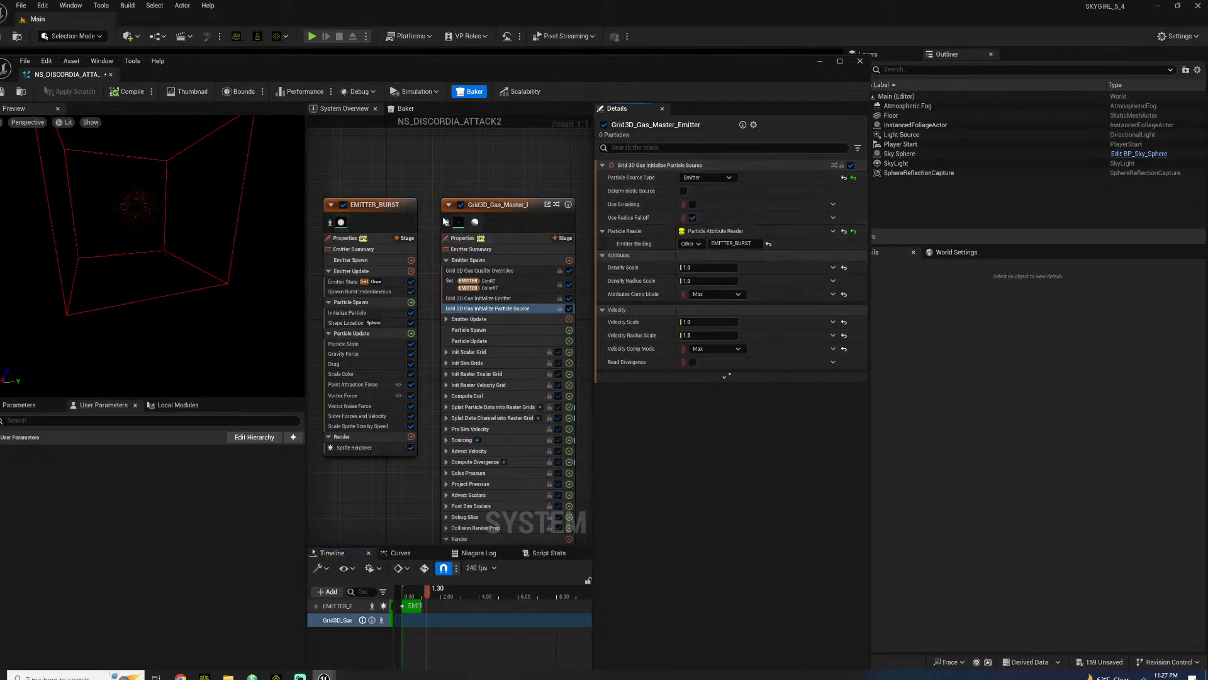
- Set the Grid3D gas emitter's Calculate Bounds Mode to Fixed
click(378, 214)
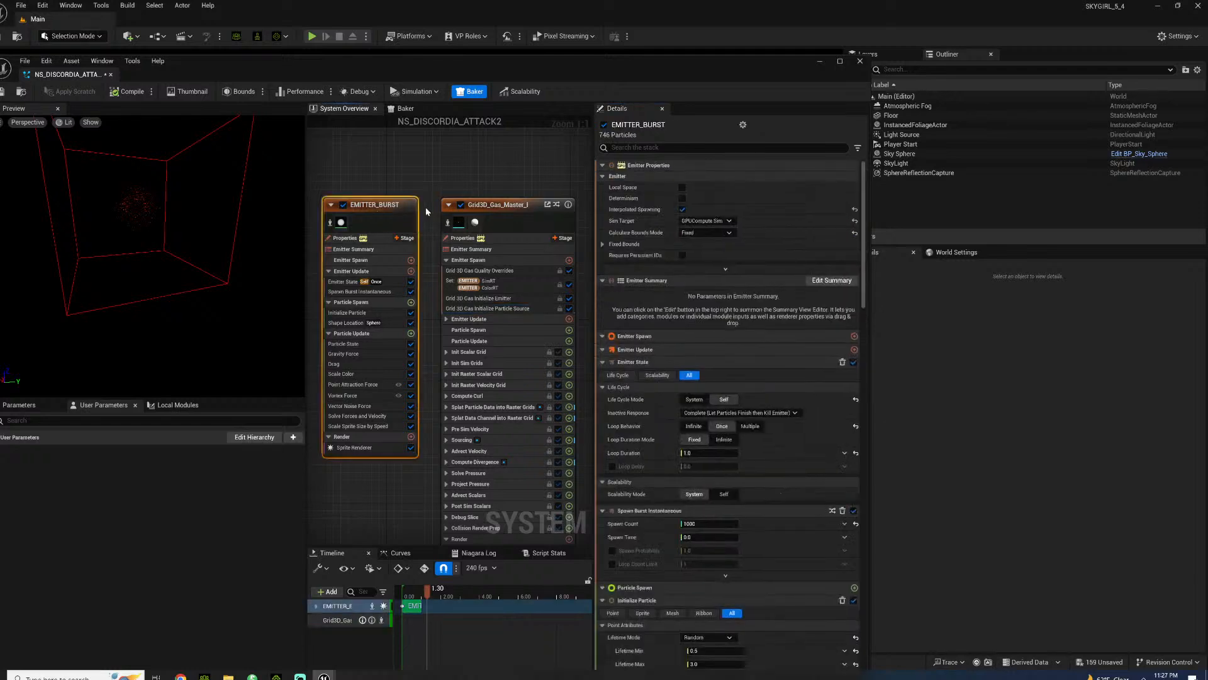
click(496, 210)
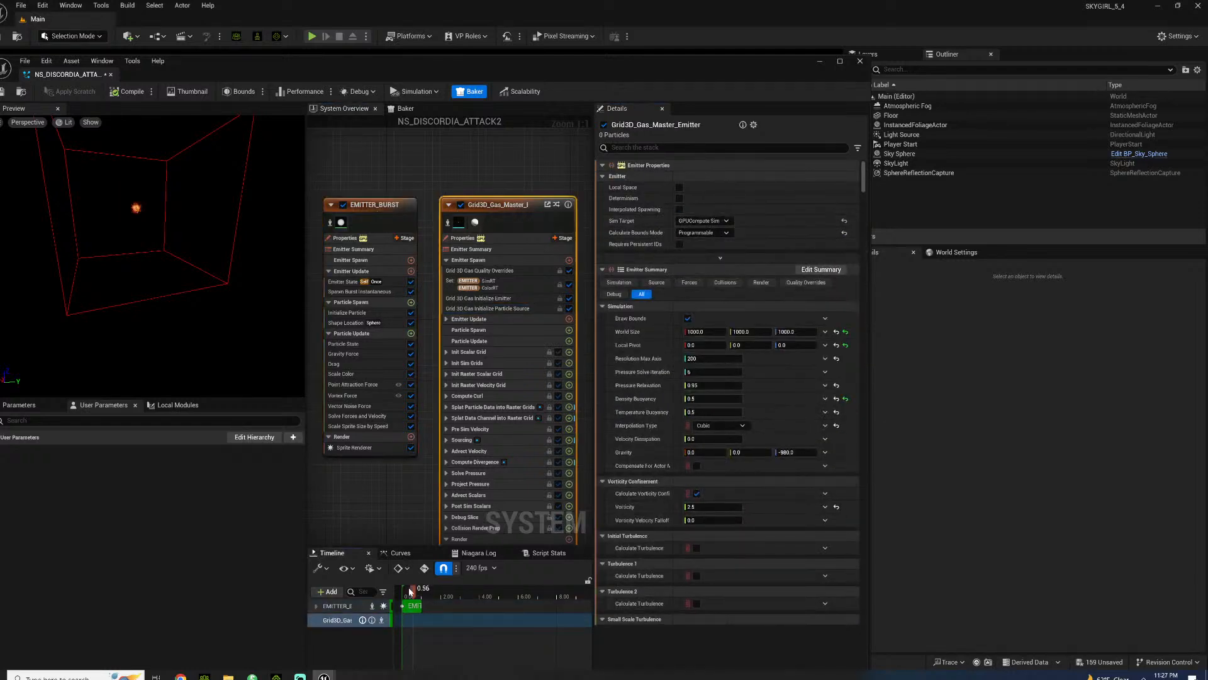
drag(234, 270, 248, 355)
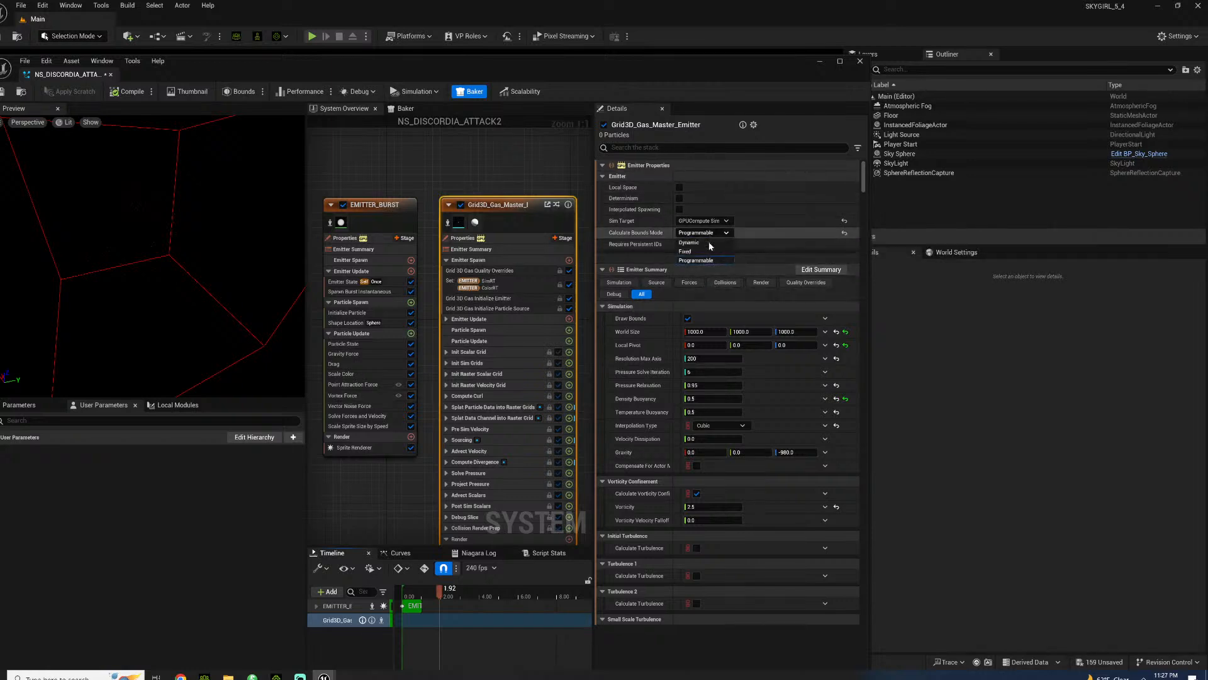
click(704, 253)
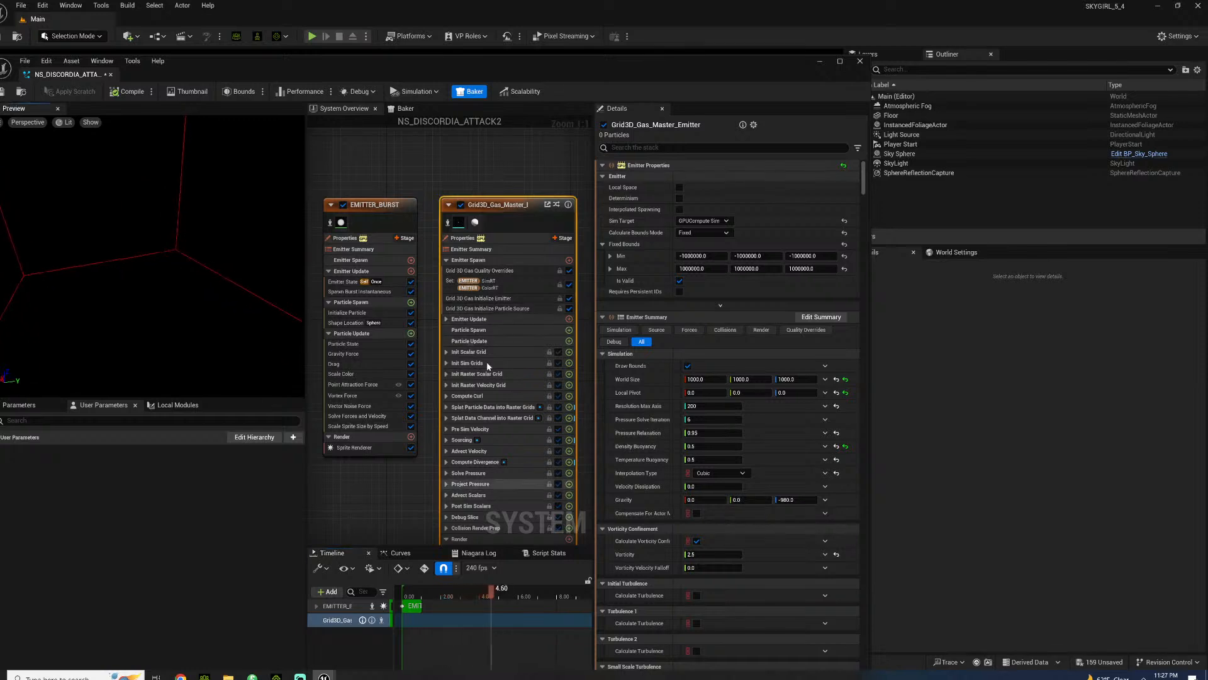
- Check the Grid 3D Gas Initialize Emitter settings and reselect Emitter as the particle source type
click(494, 299)
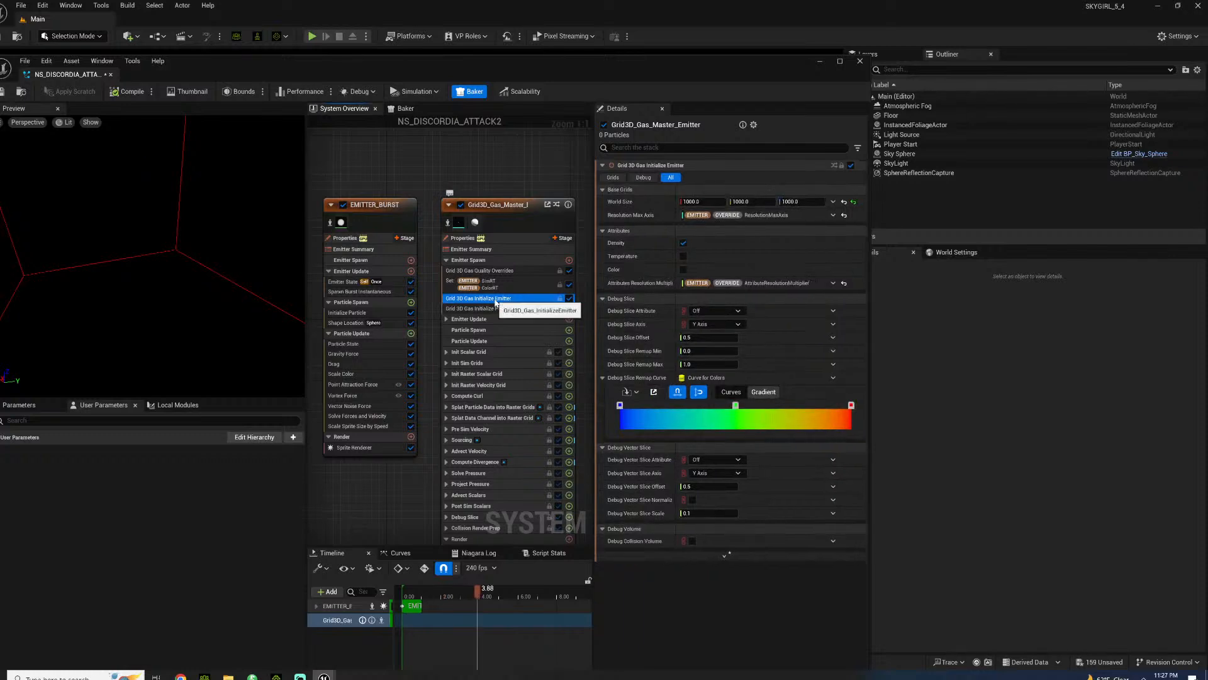
click(833, 283)
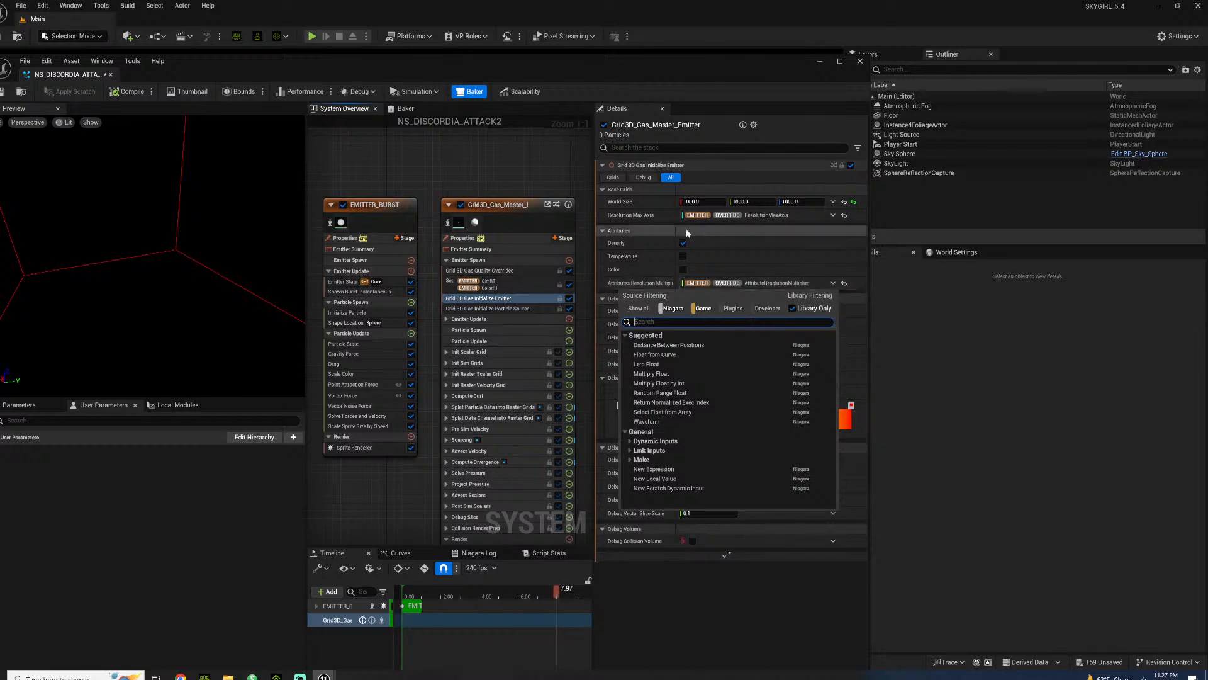
click(708, 106)
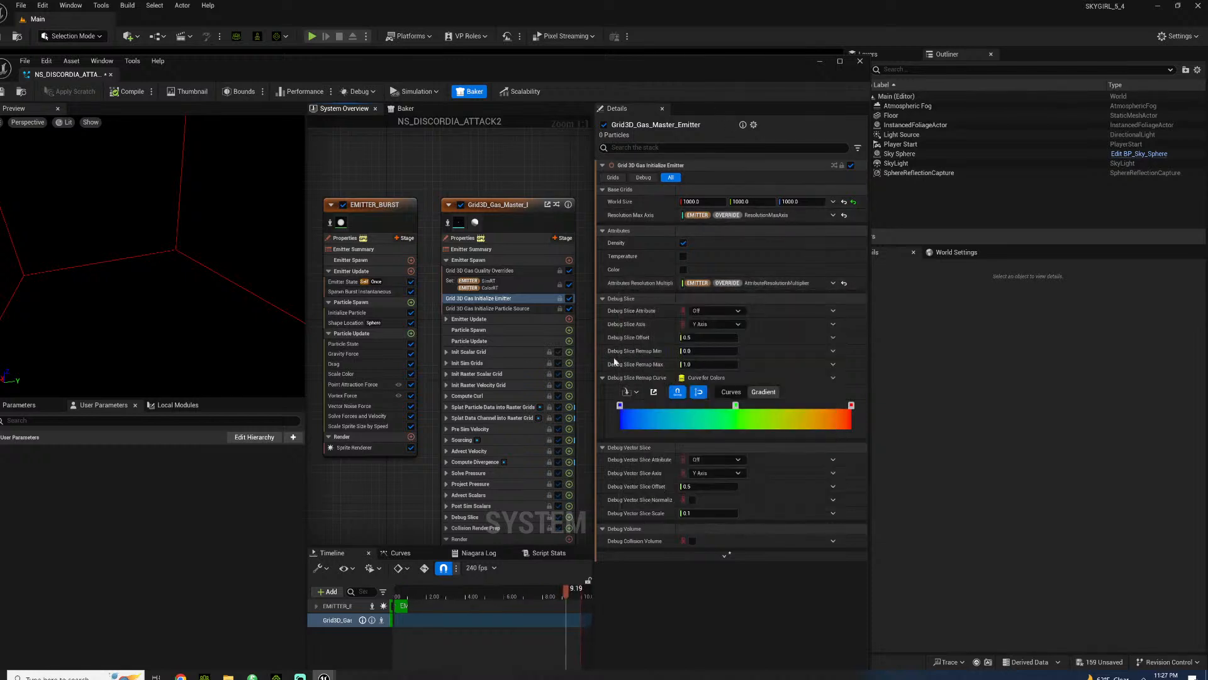
click(477, 308)
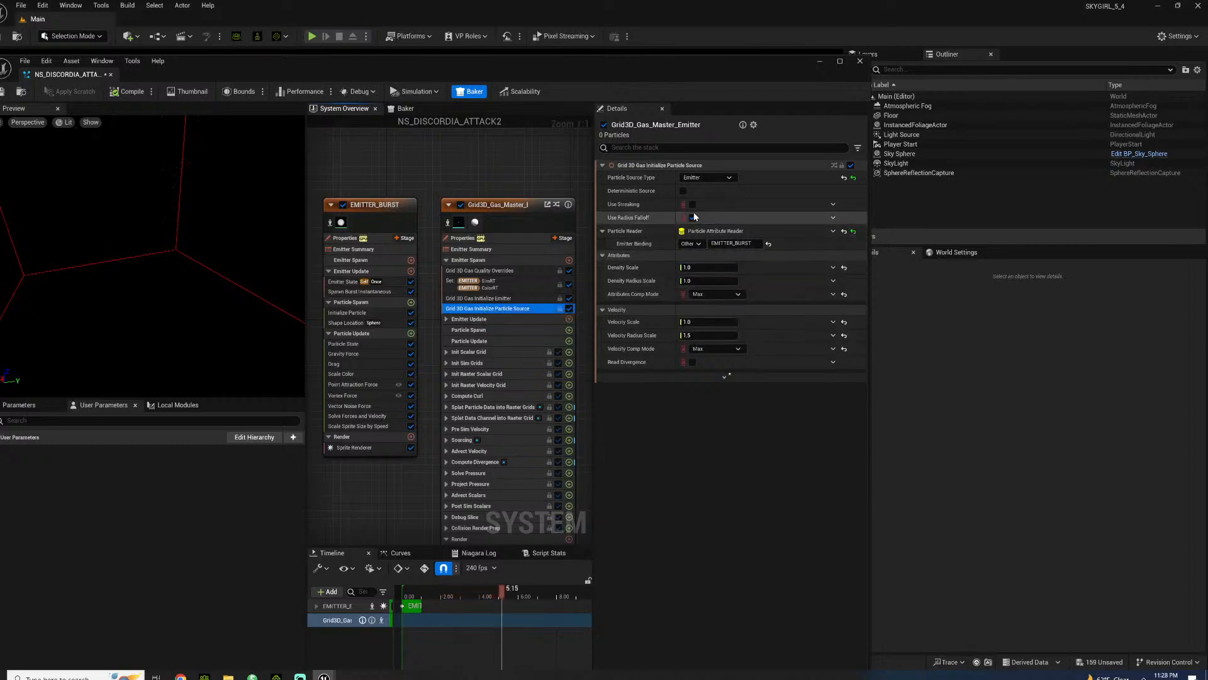
click(705, 176)
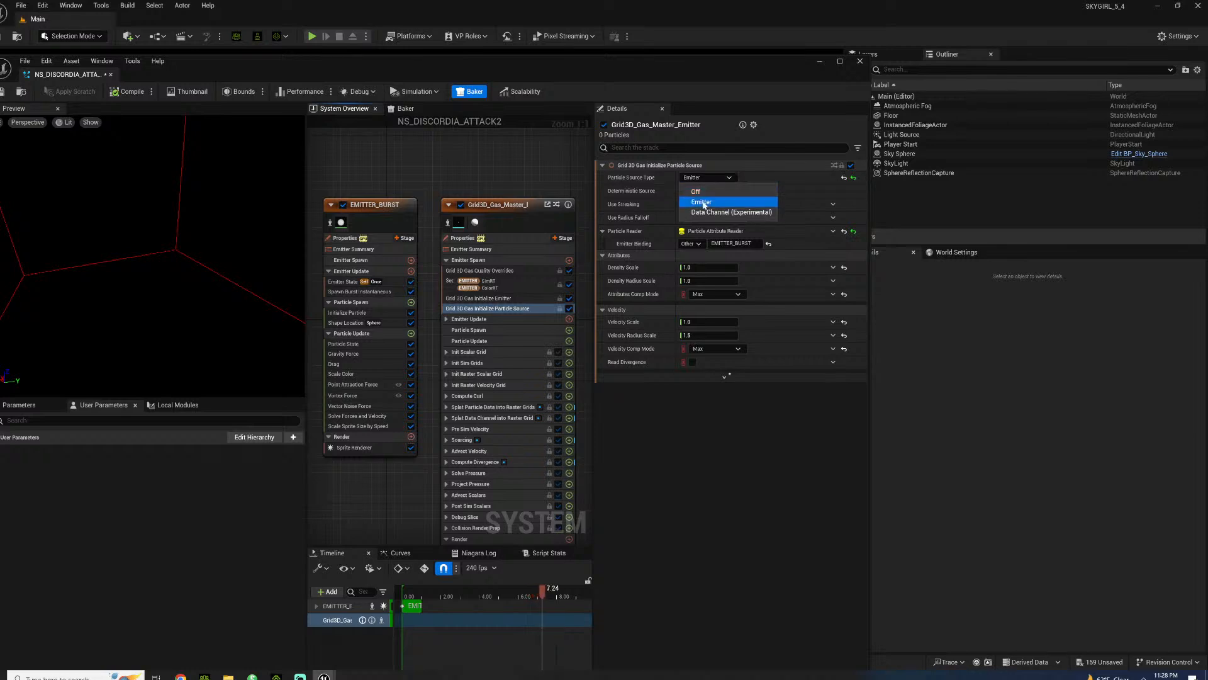
click(704, 200)
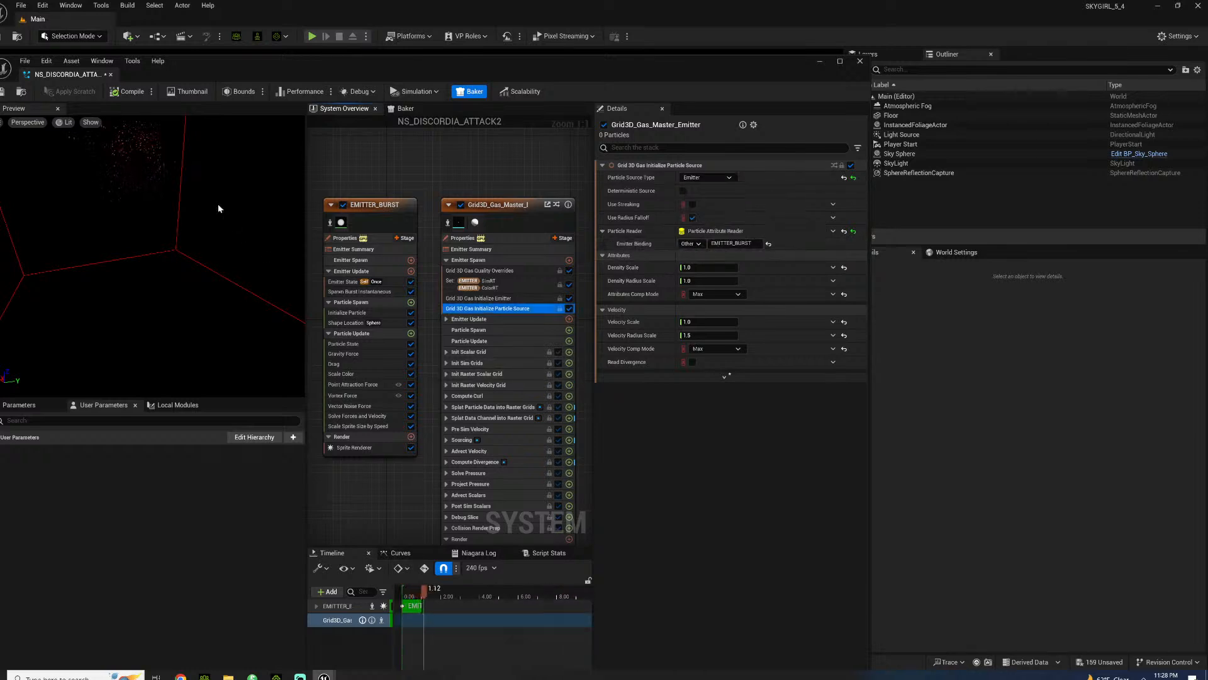
- Delete the Grid3D gas emitter from the NS_DISCORDIA_ATTACK2 system, then save and close the system
scroll(208, 197, down, 2)
drag(202, 198, 207, 236)
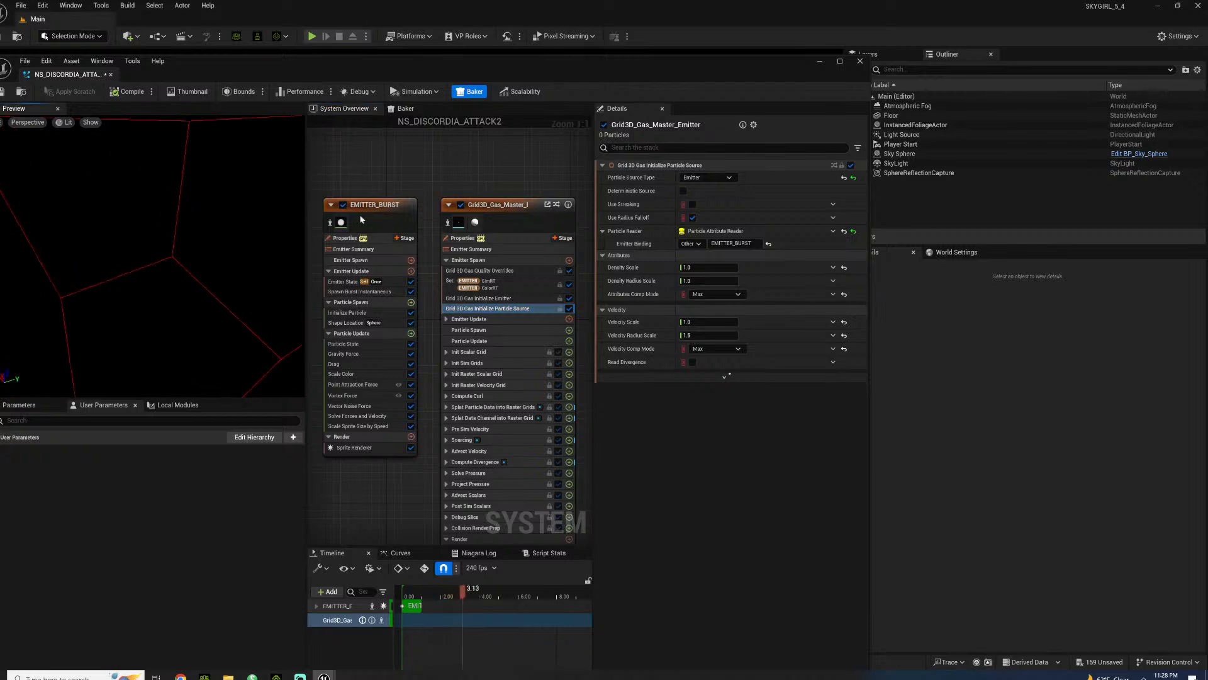
key(Delete)
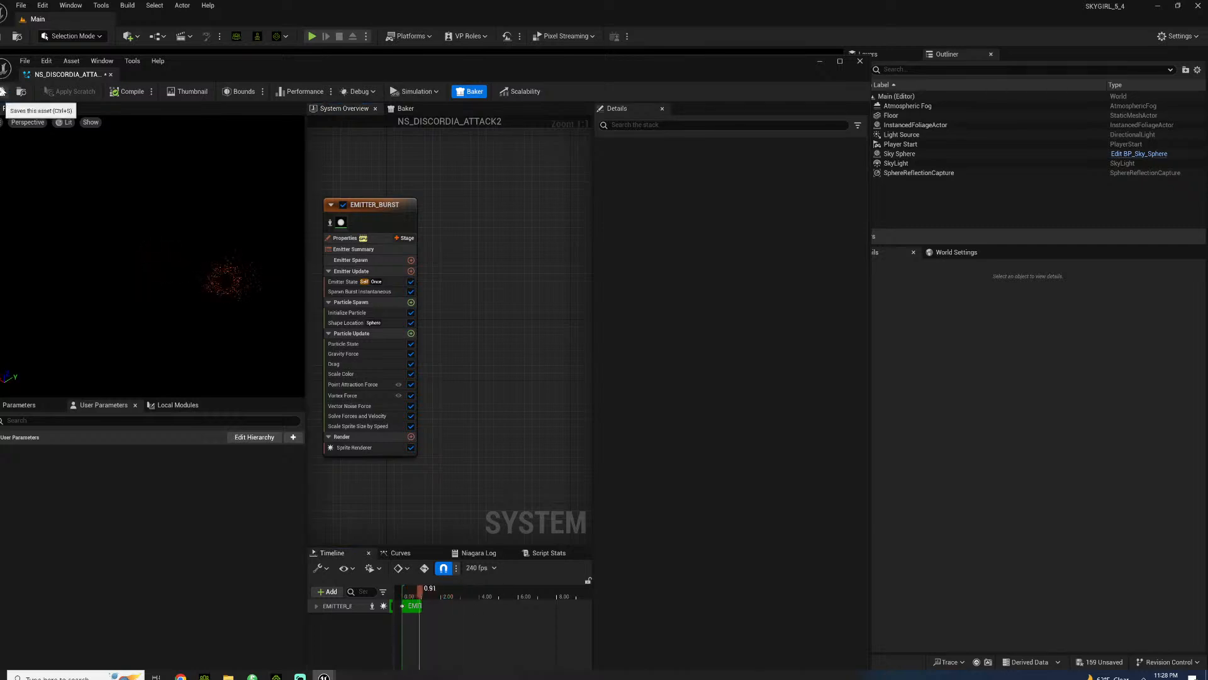
click(110, 75)
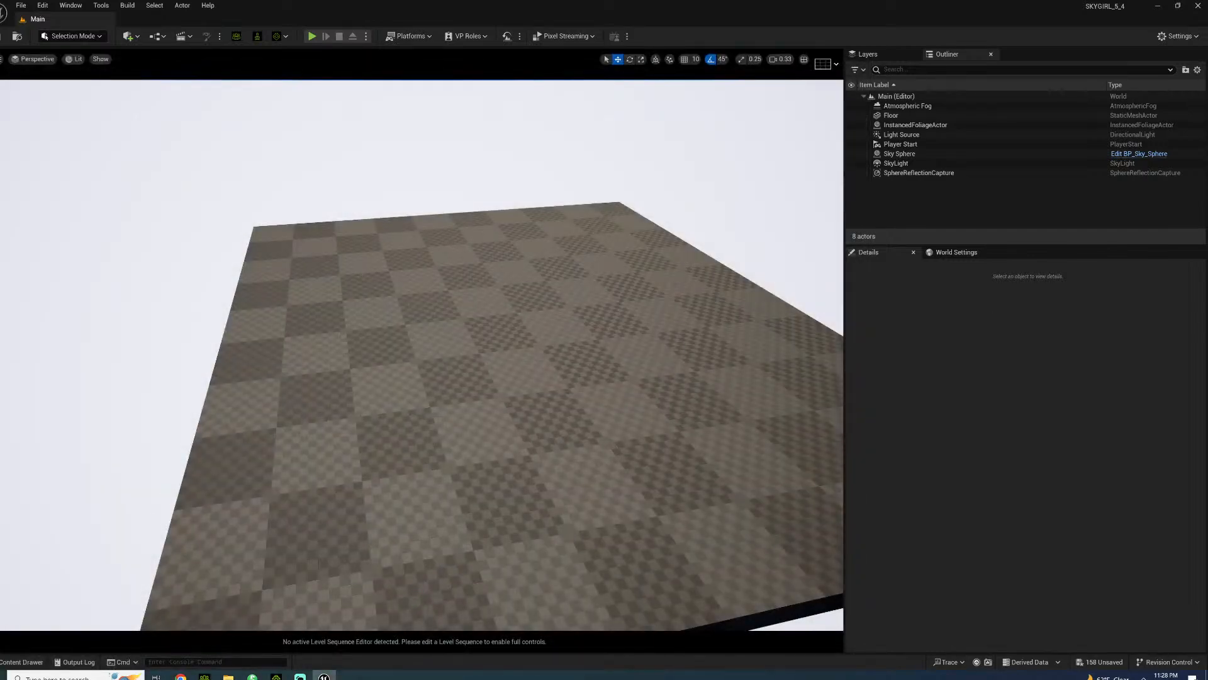
key(ctrl+space)
key(ctrl+space)
drag(531, 315, 531, 315)
right_drag(530, 316, 464, 346)
click(464, 346)
drag(469, 317, 453, 287)
key(ctrl+z)
key(ctrl+z)
key(ctrl+z)
key(ctrl+z)
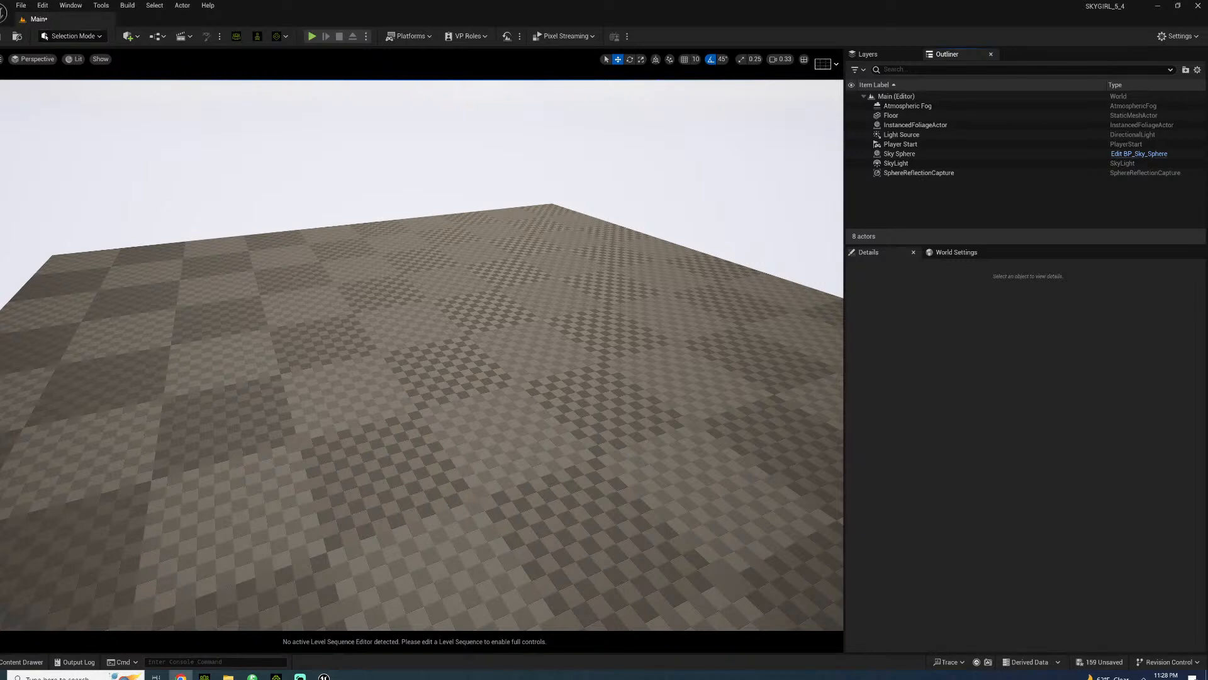
- Open the CASTLE level from the SETS folder without saving the pending content
click(23, 662)
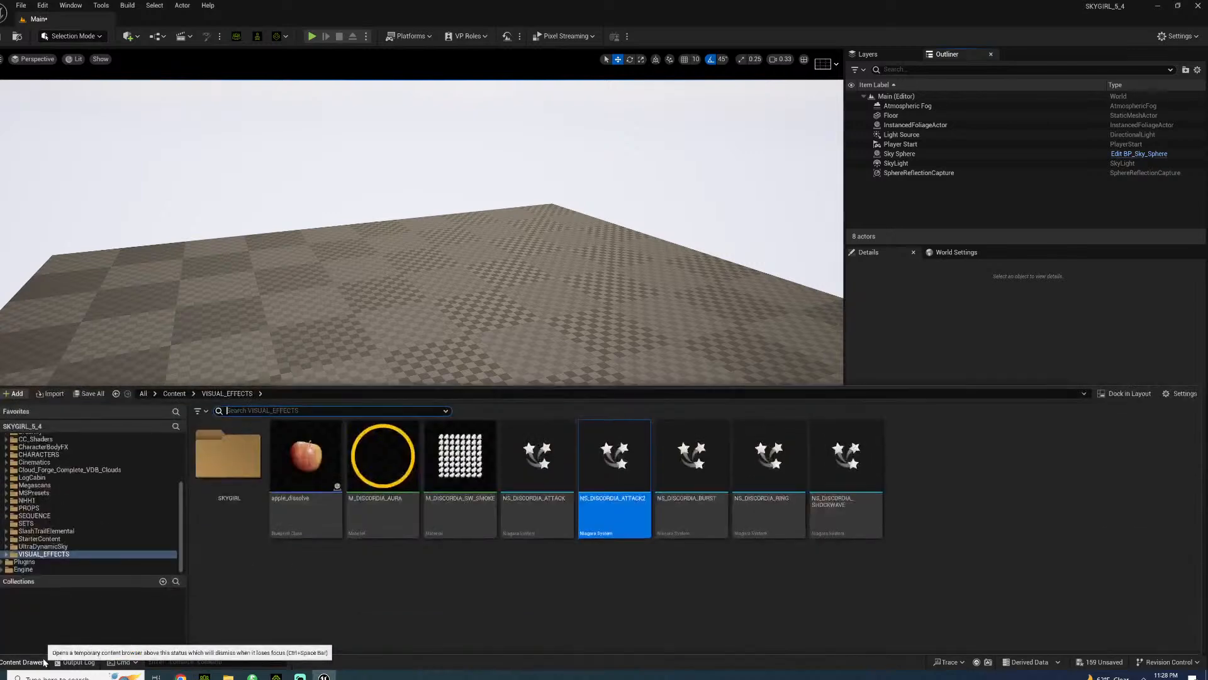
click(26, 523)
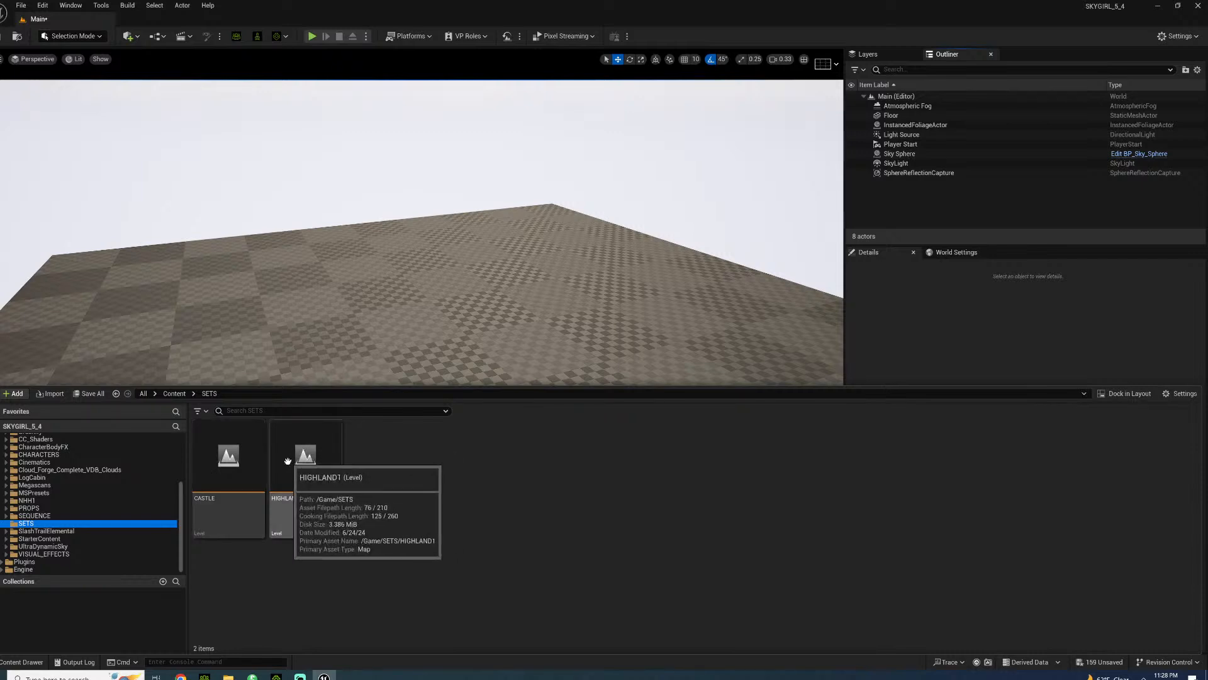
double_click(248, 462)
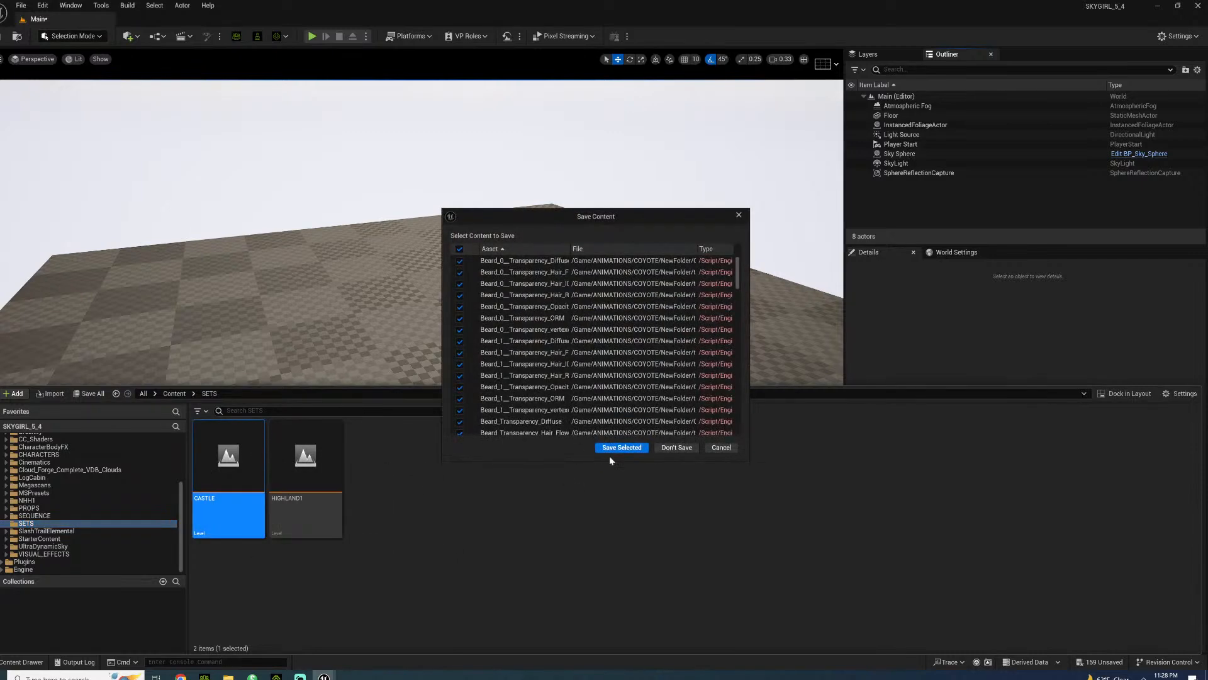
click(676, 449)
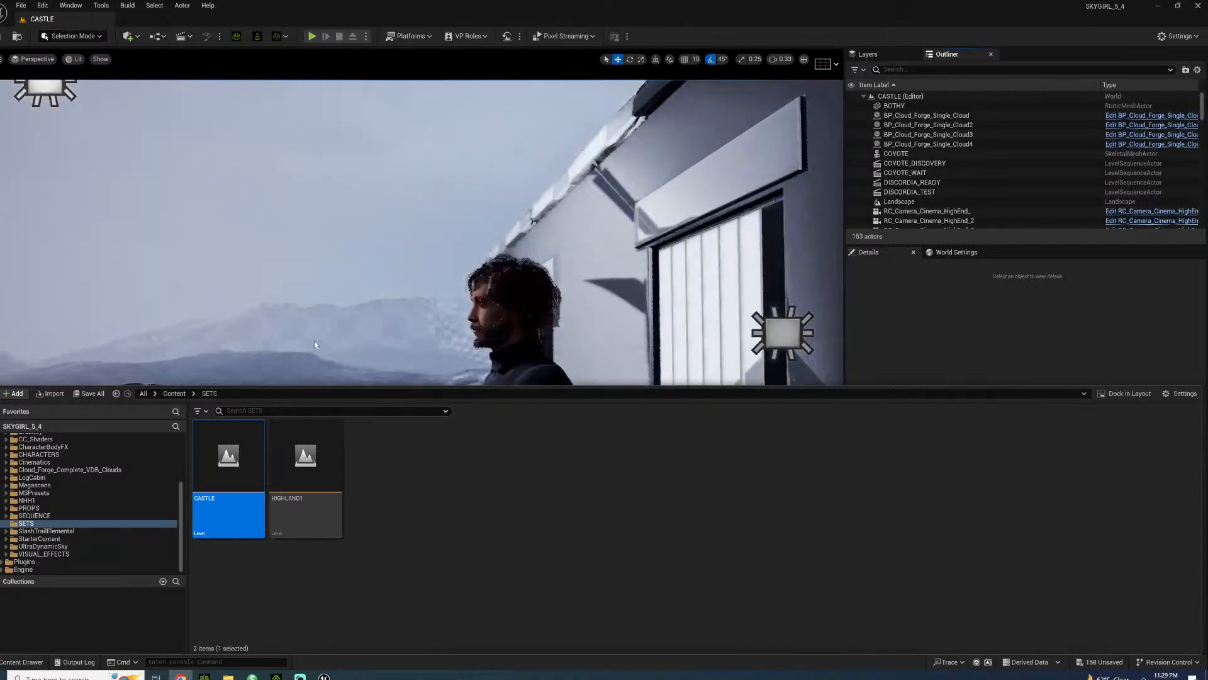
- Delete the COYOTE character standing in front of the cottage
key(s)
right_drag(445, 232, 424, 290)
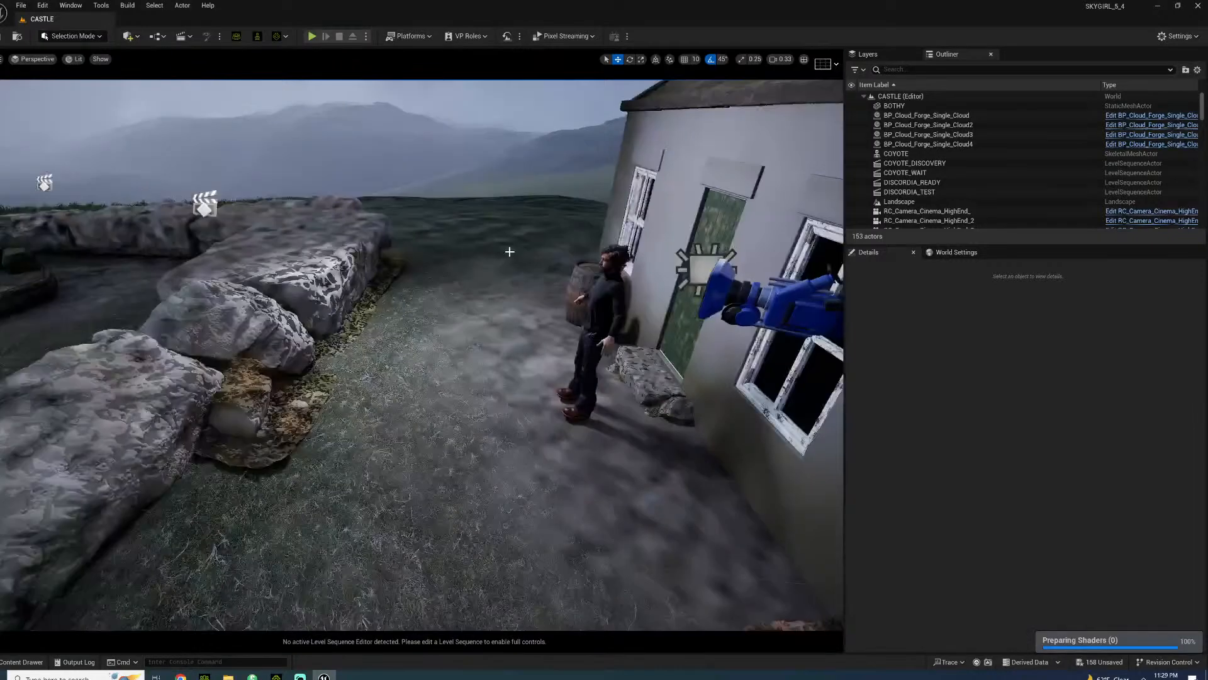
click(602, 313)
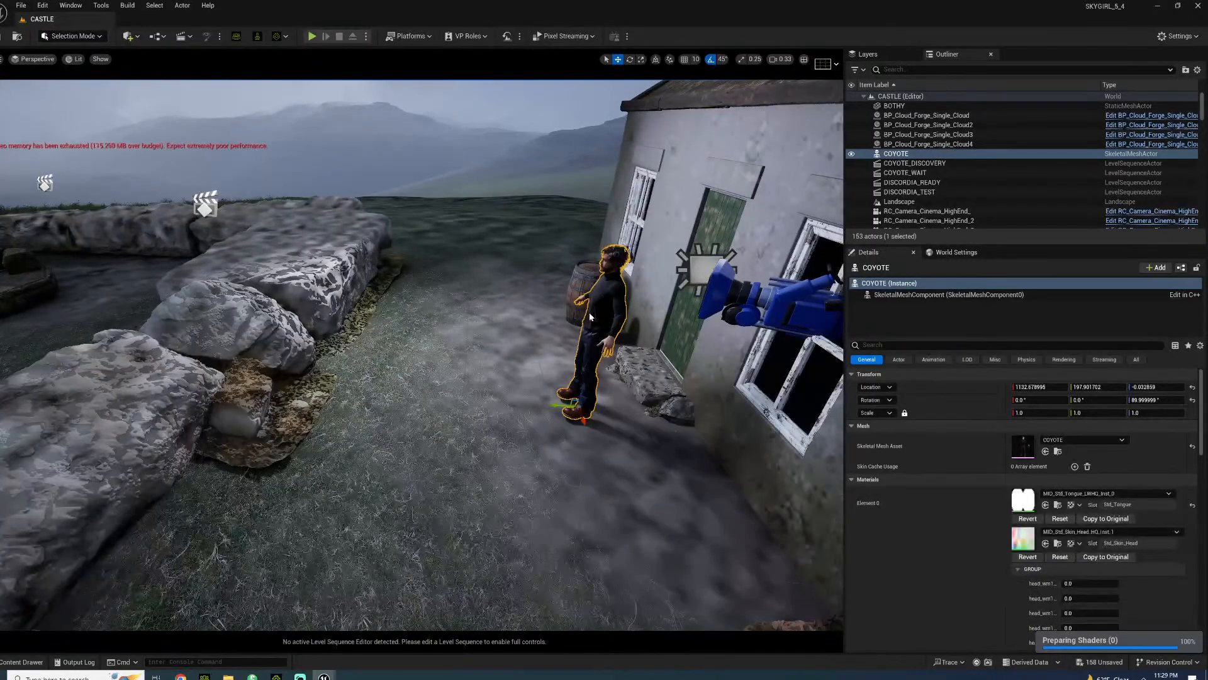
key(Delete)
click(667, 384)
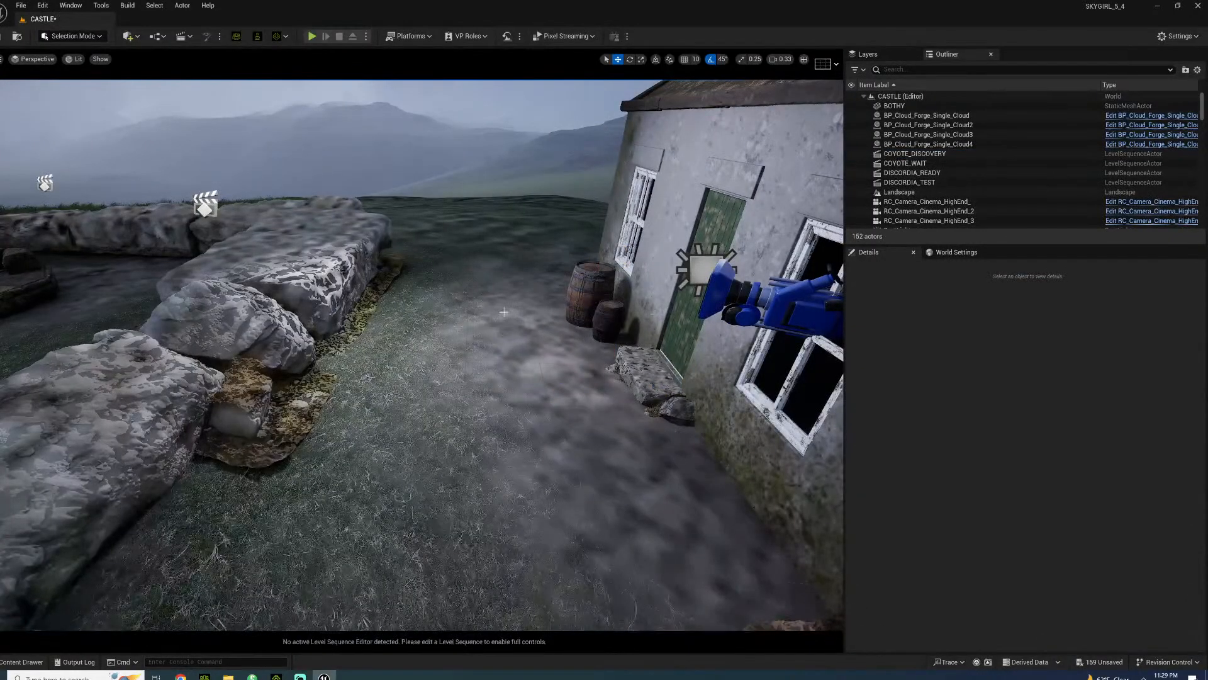
- Create a level sequence named COYOTE_DEFEAT in the SEQUENCE/COYOTE folder and set its display rate to 24 fps
right_drag(504, 312, 417, 356)
key(w)
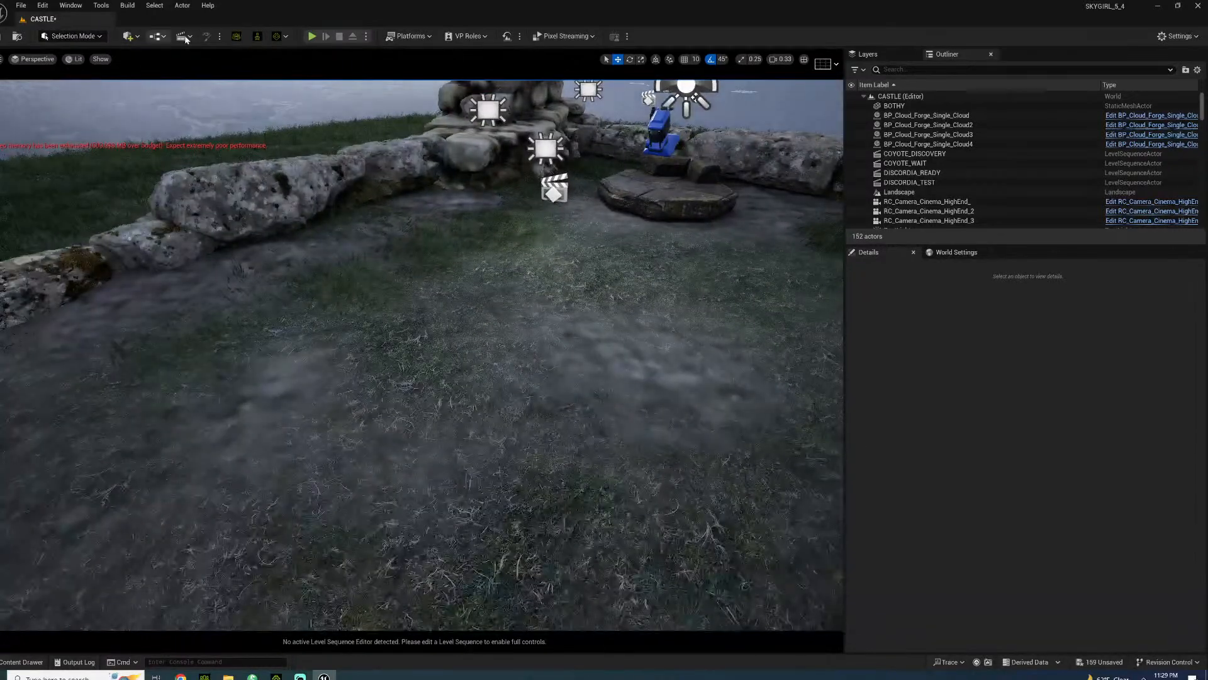
click(184, 36)
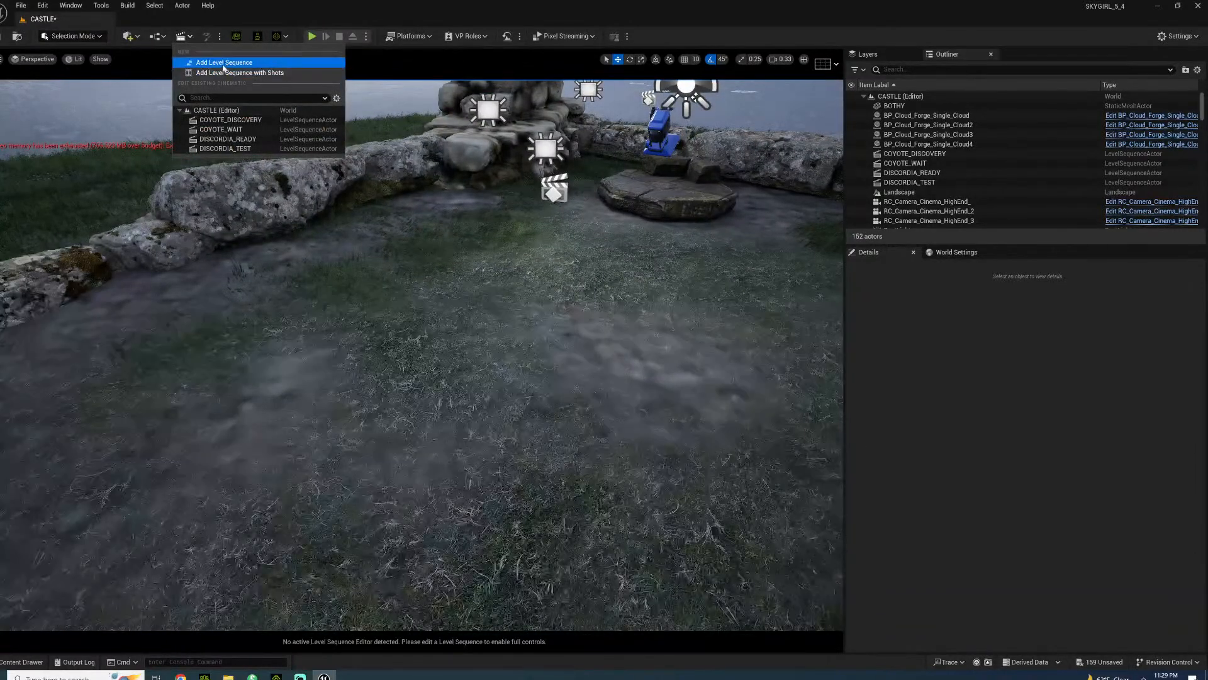
click(223, 62)
click(363, 350)
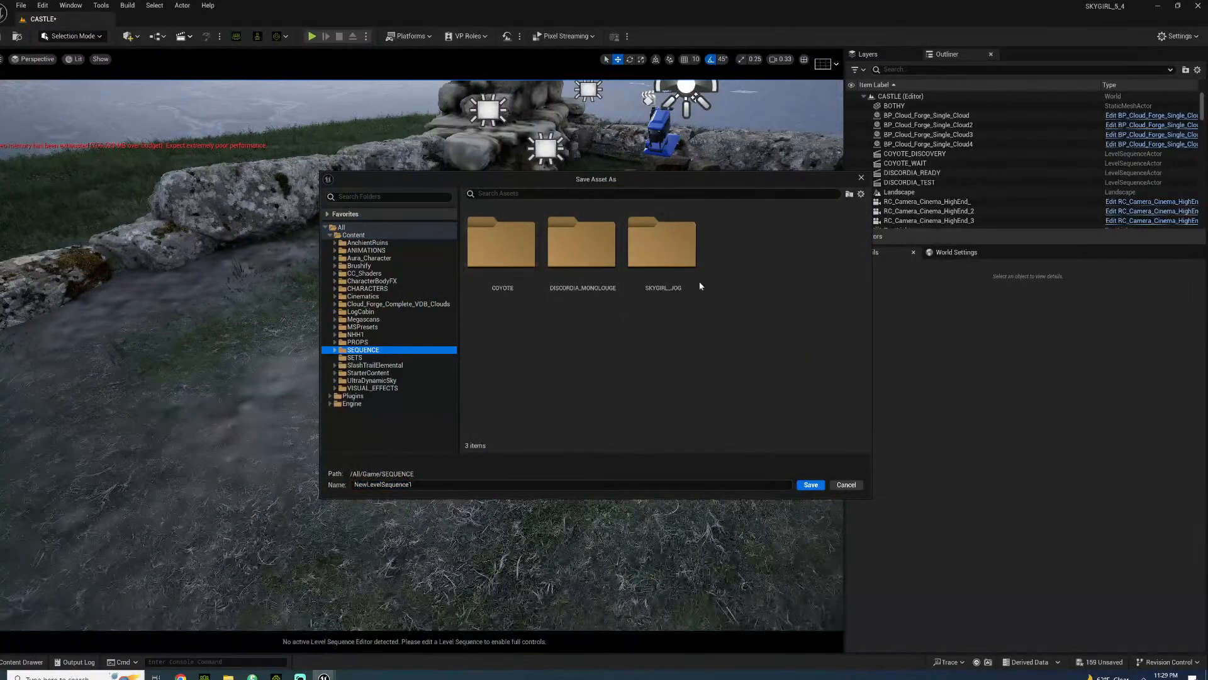
double_click(502, 251)
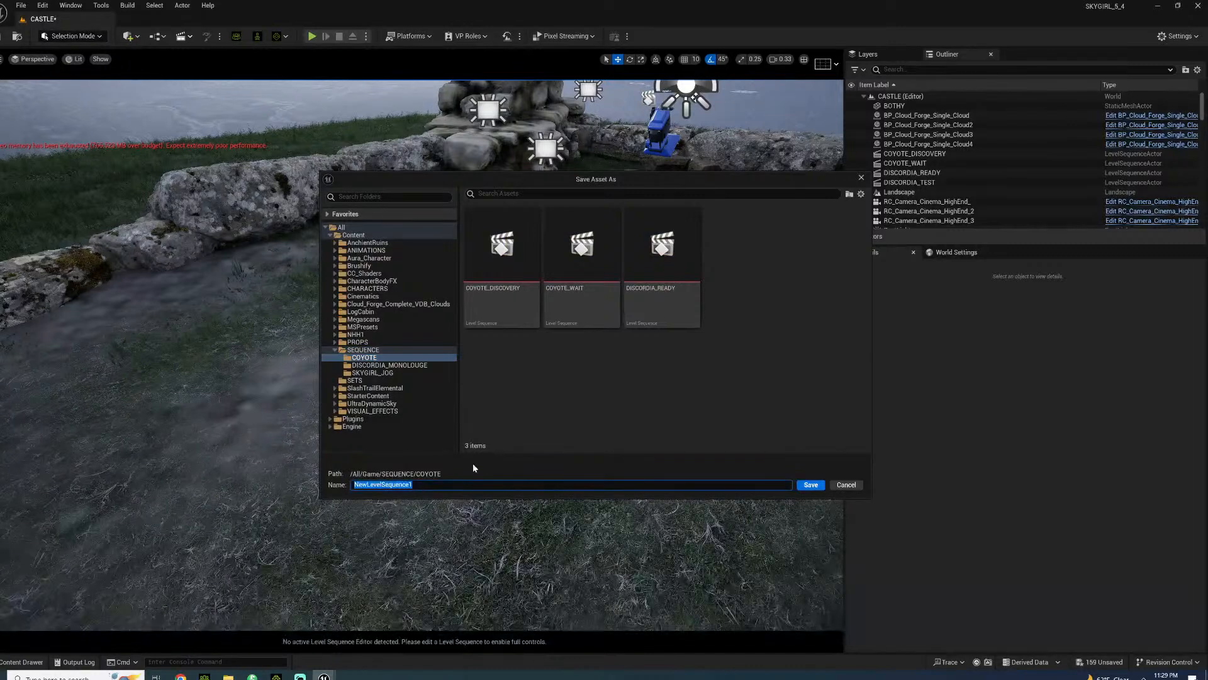
text(COYOTE_DEFEAT)
key(Return)
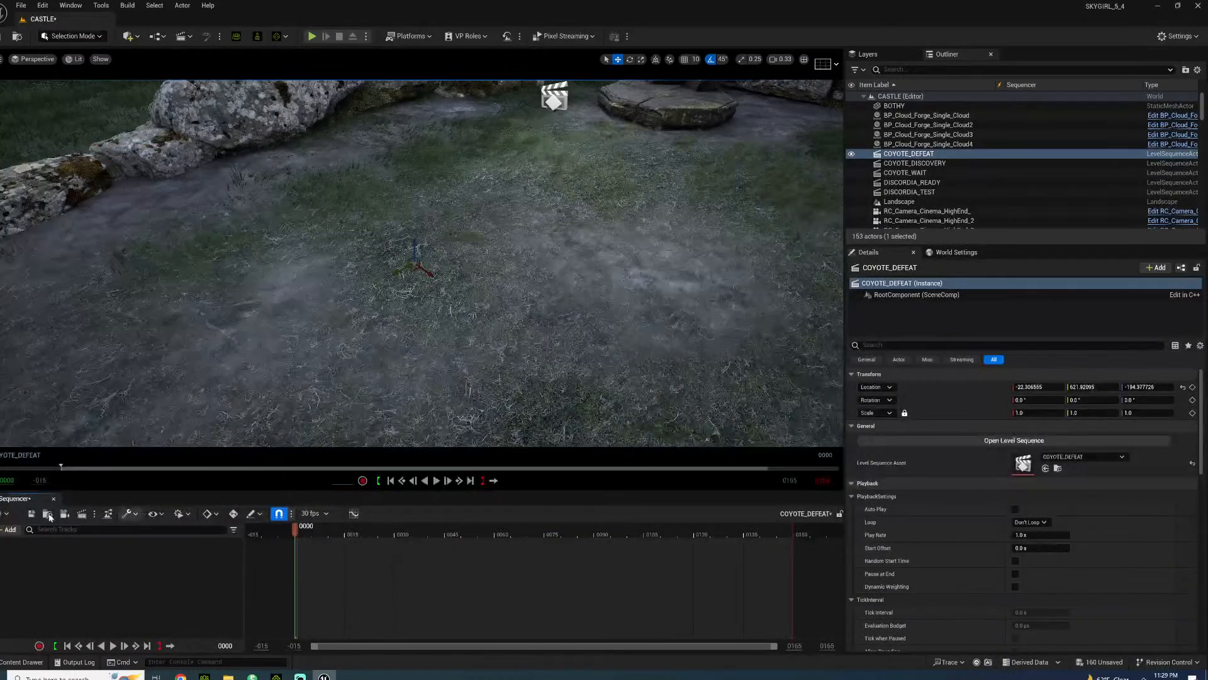
click(325, 514)
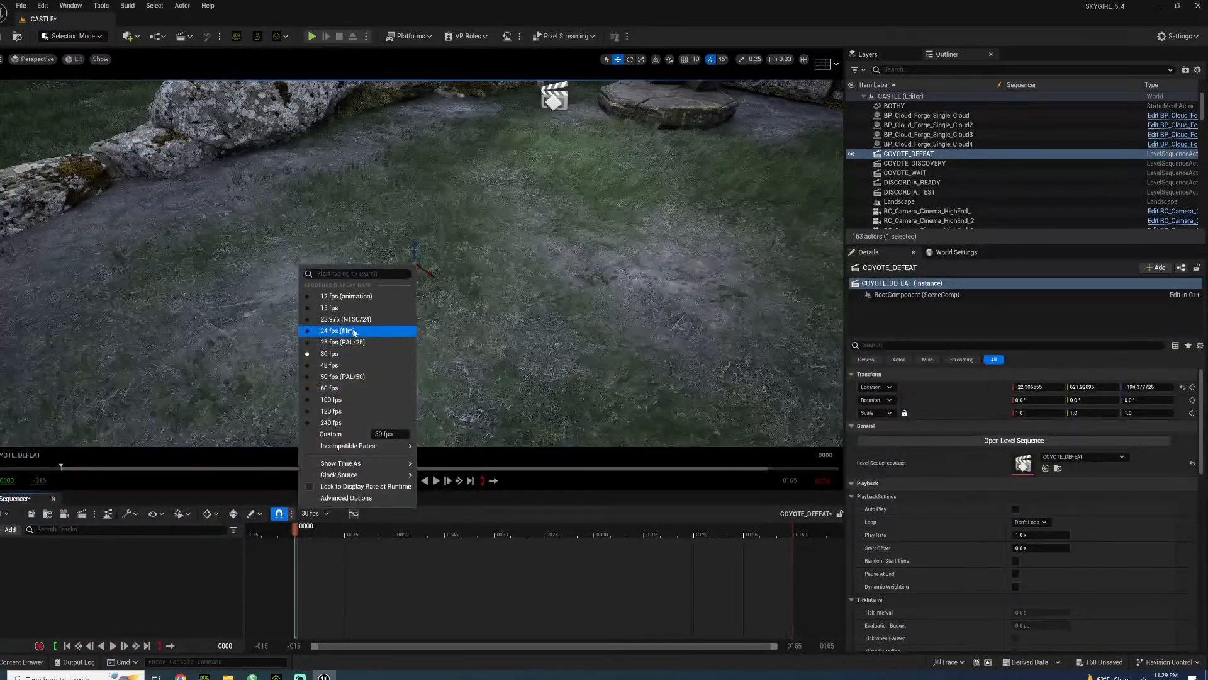
click(343, 332)
- Place the DISCORDIA skeletal mesh from CHARACTERS/DISCORDIA on the grass inside the stone wall and select it
right_drag(522, 200, 544, 148)
click(22, 662)
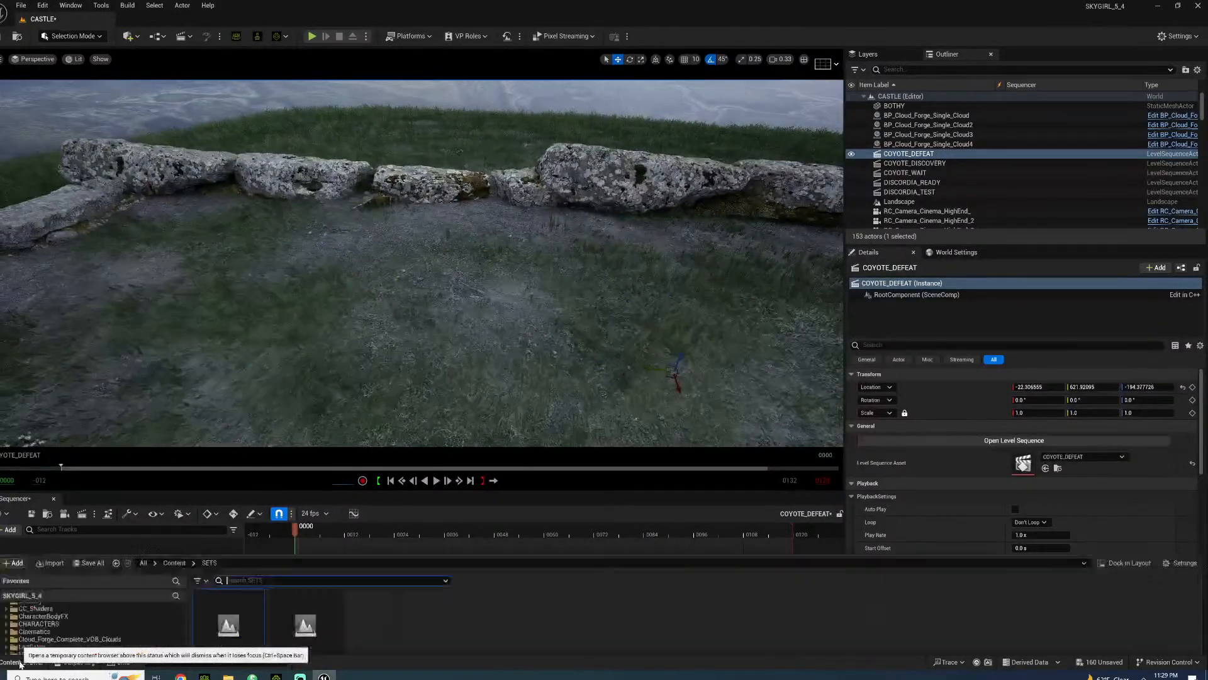
scroll(85, 460, up, 1)
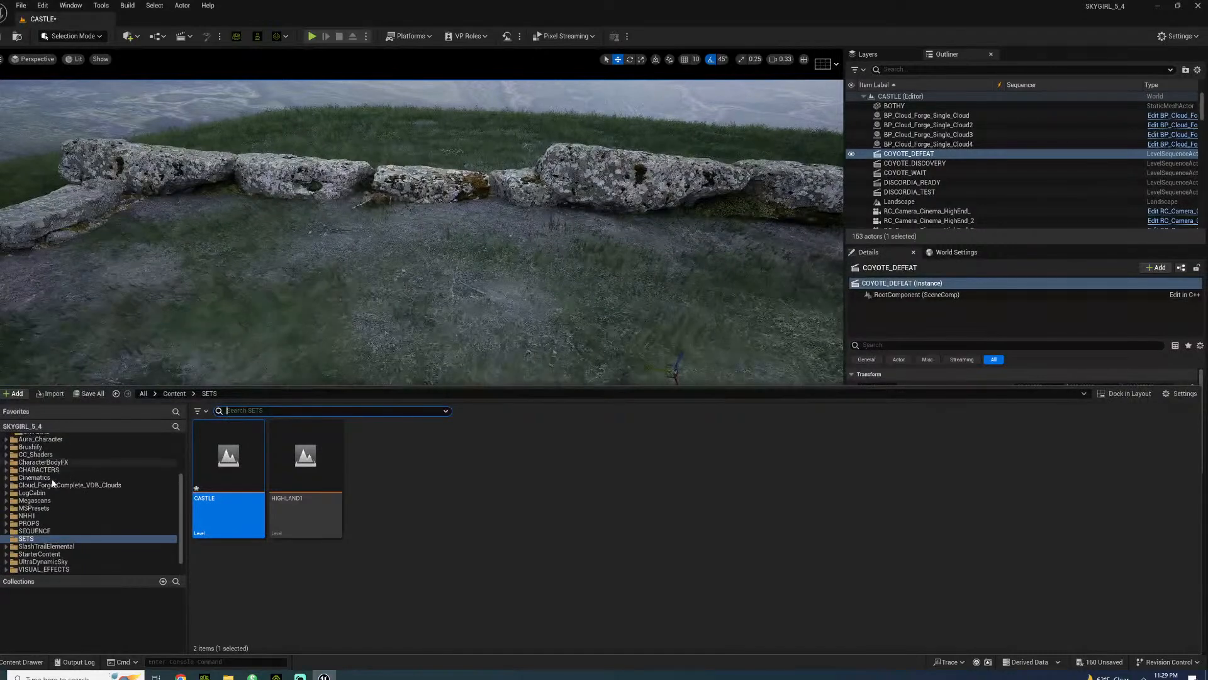
click(47, 470)
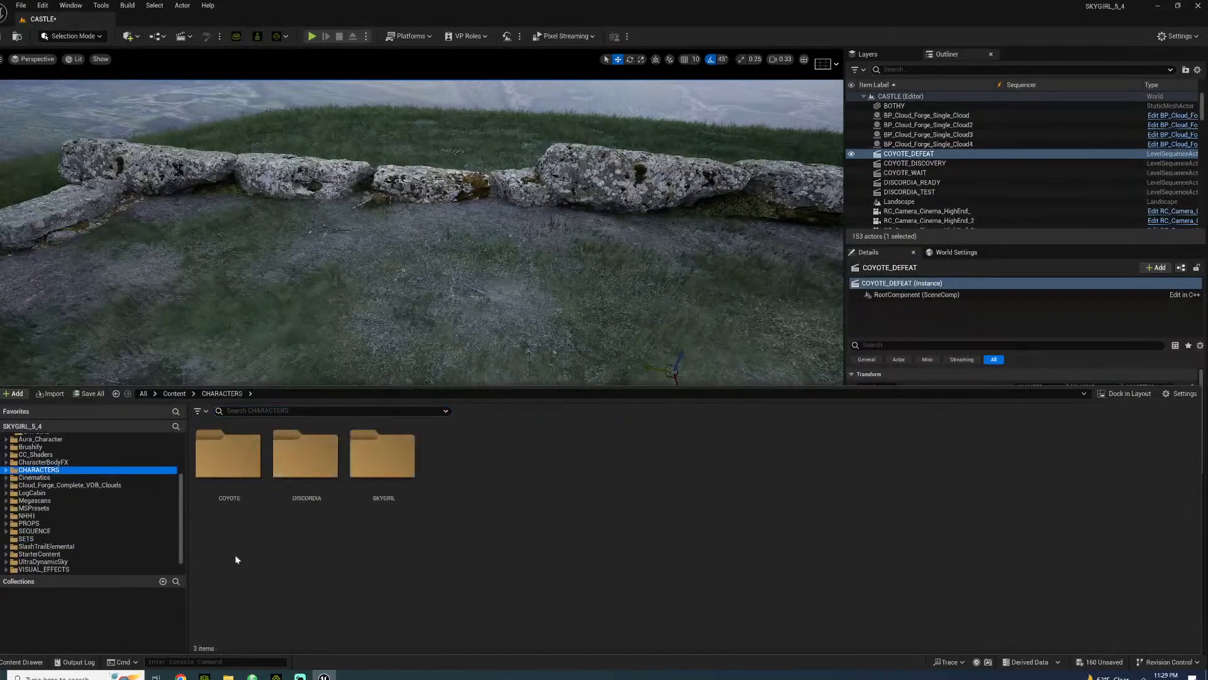
click(307, 473)
double_click(308, 473)
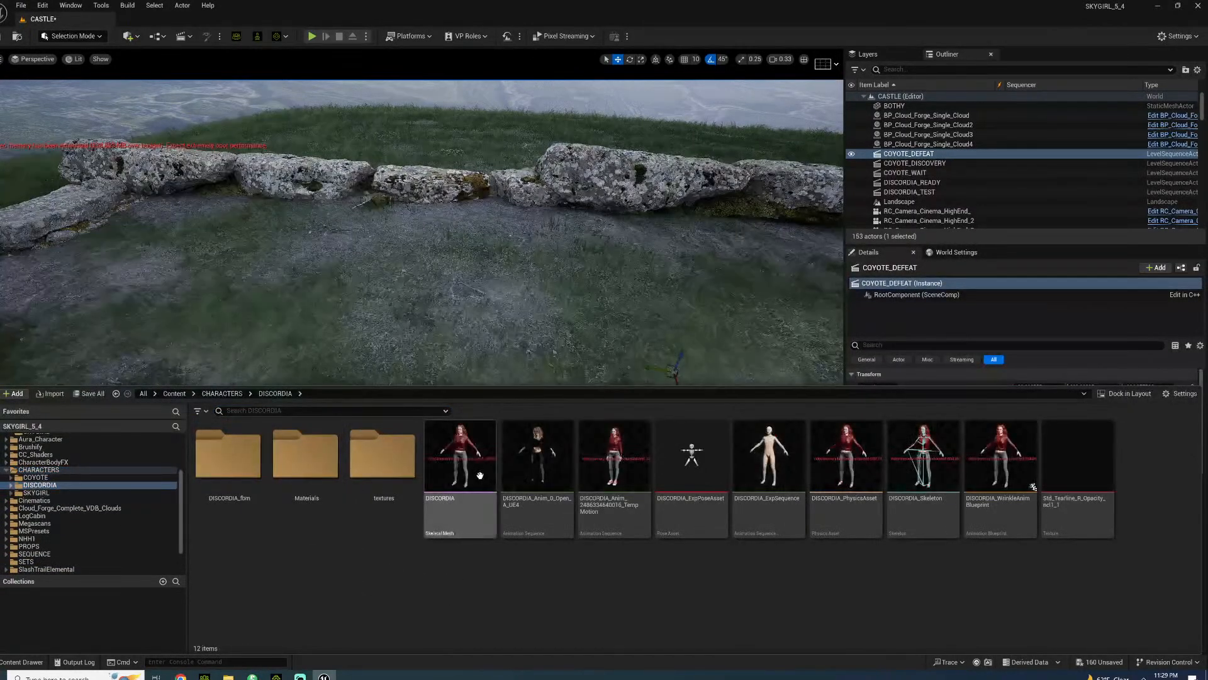
drag(478, 475, 490, 342)
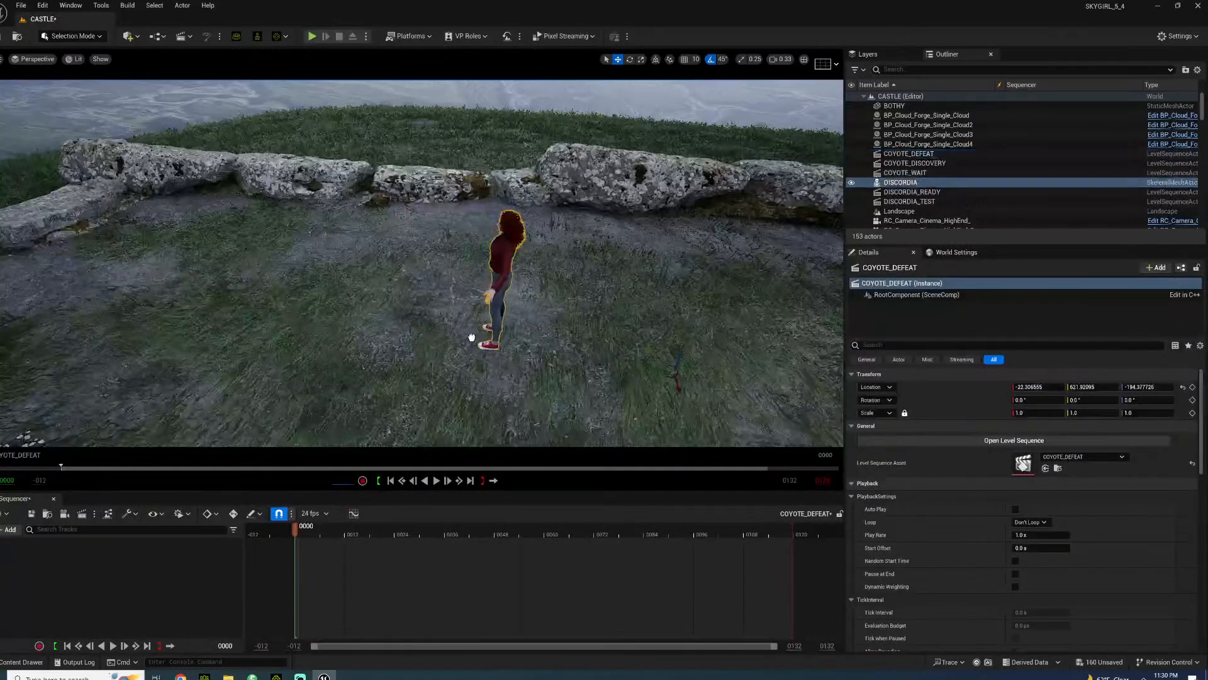
click(416, 267)
right_drag(416, 266, 431, 234)
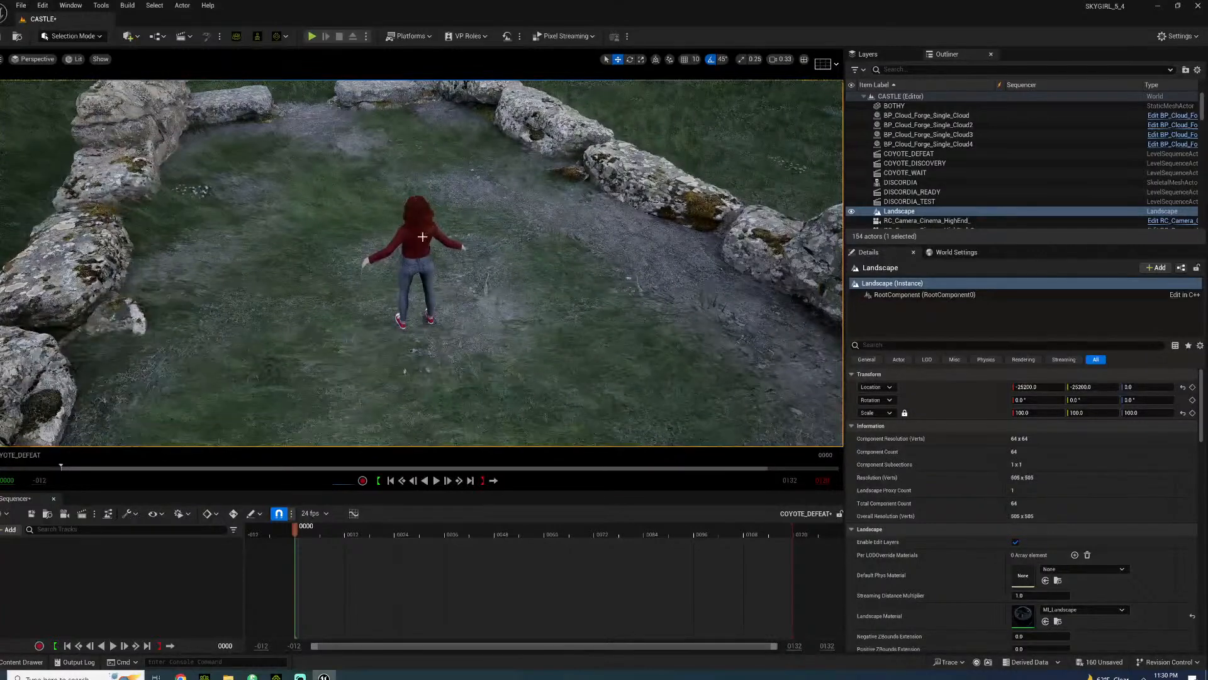
click(420, 237)
click(25, 661)
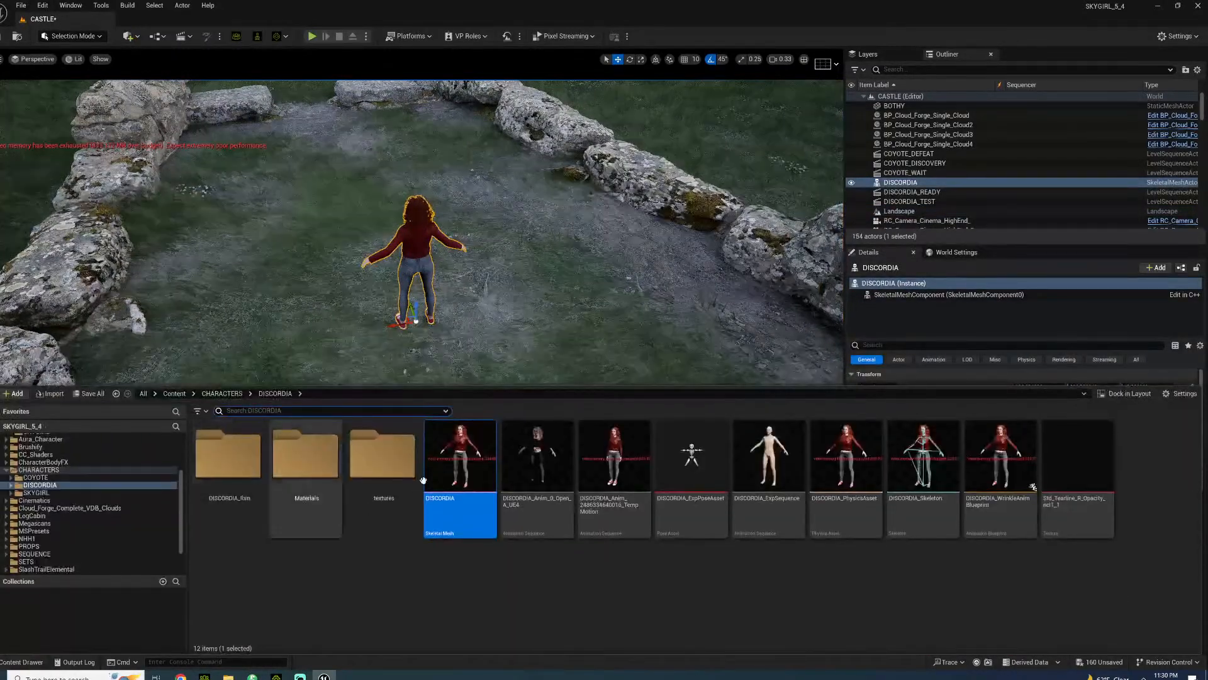
double_click(460, 454)
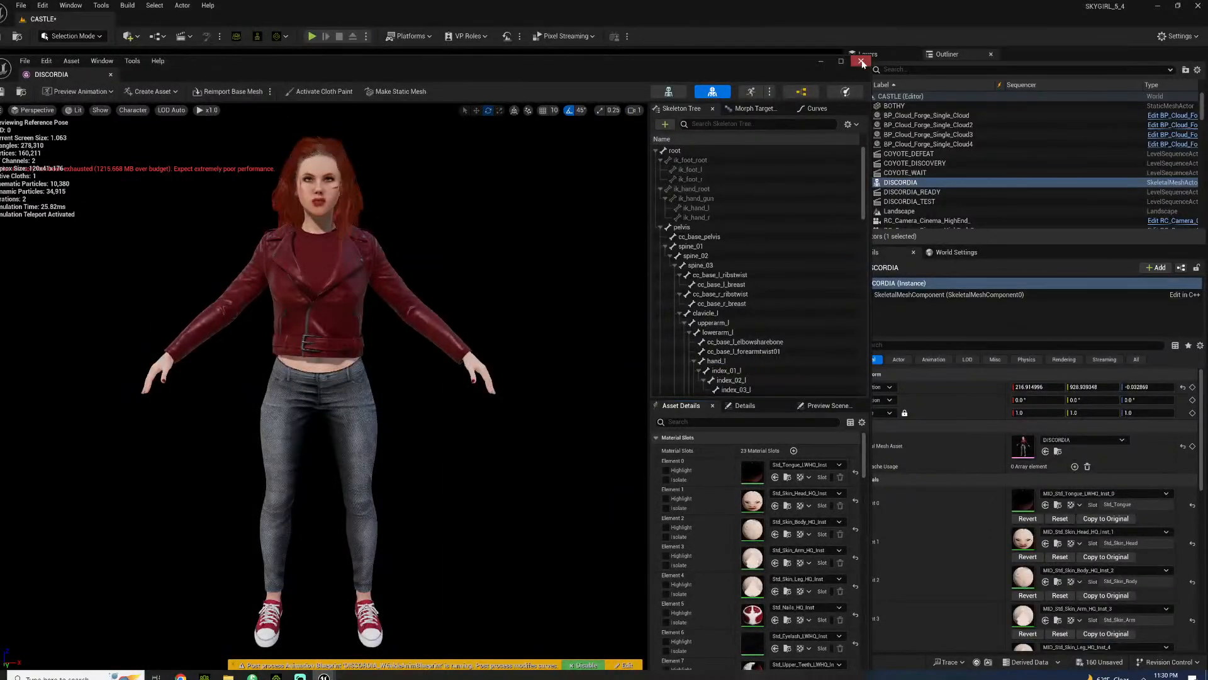
click(860, 61)
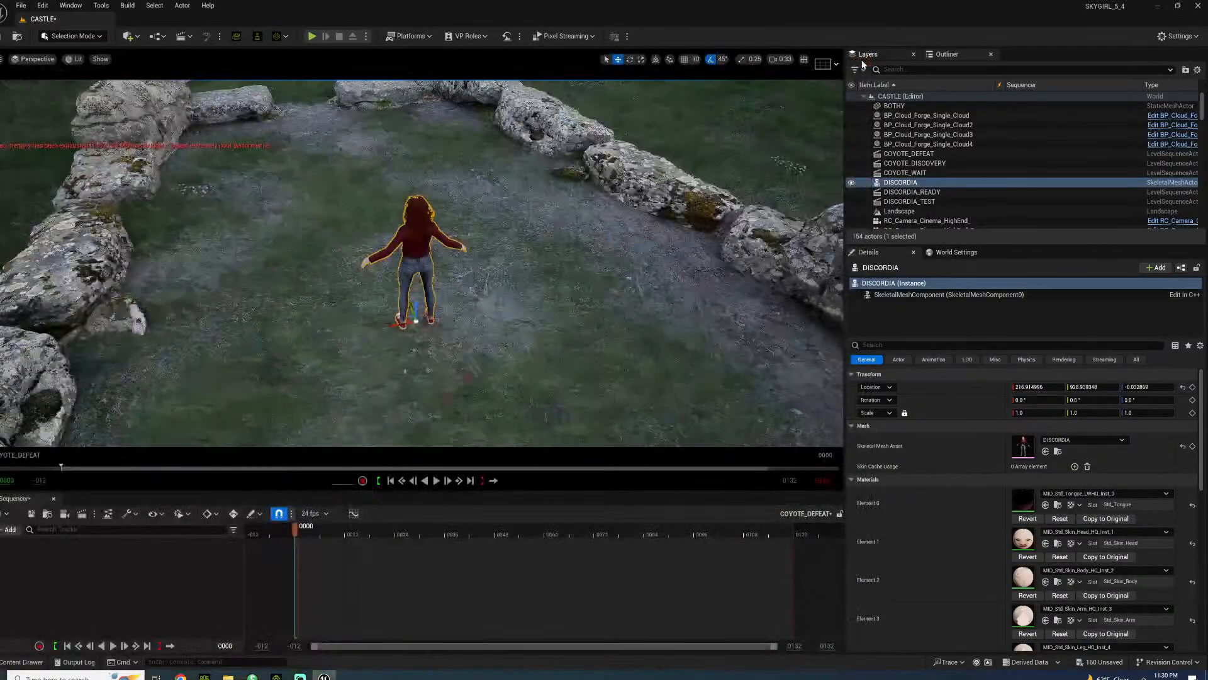
- Move the discordia_attack and DISCORDIA_SMILE animations from the MONOLOUGE folder to the FIGHT folder under ANIMATIONS/DISCORDIA
click(22, 661)
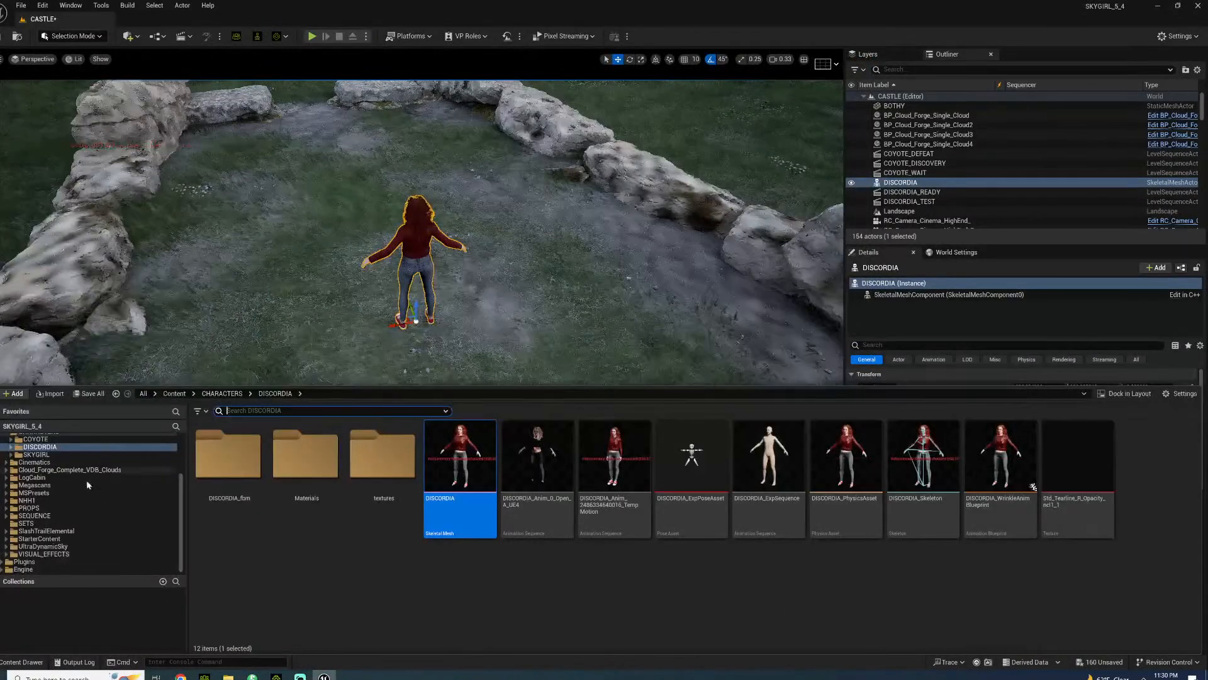
scroll(87, 485, up, 3)
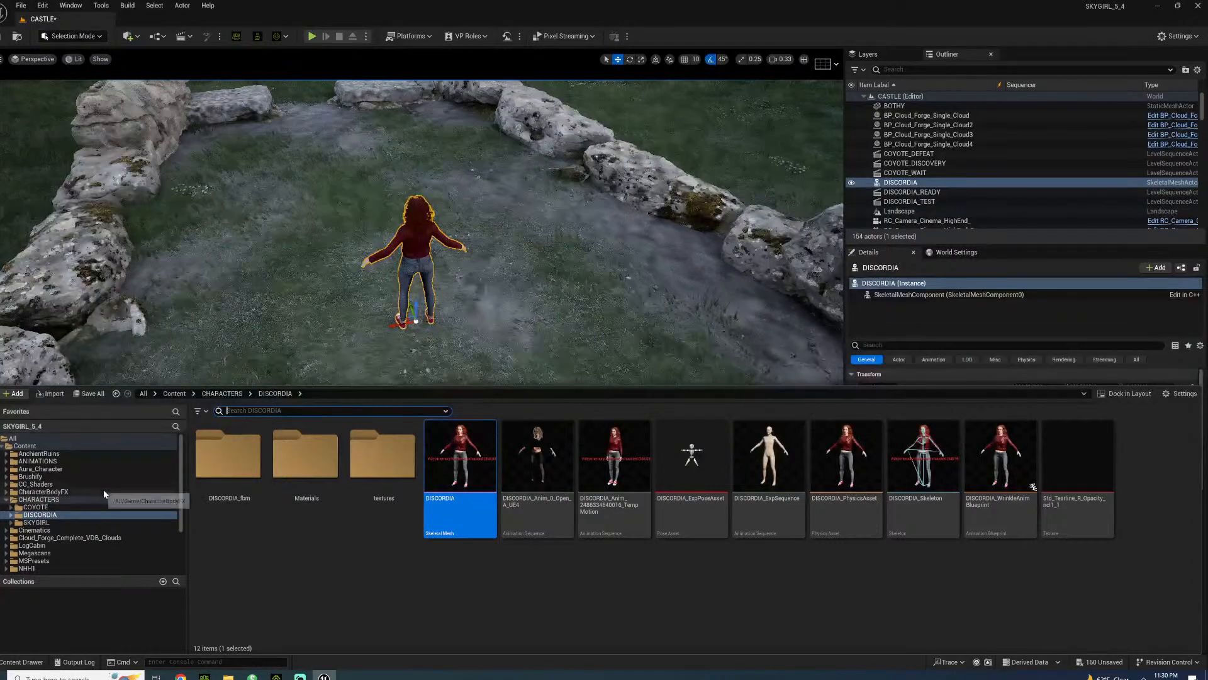
click(70, 462)
double_click(295, 479)
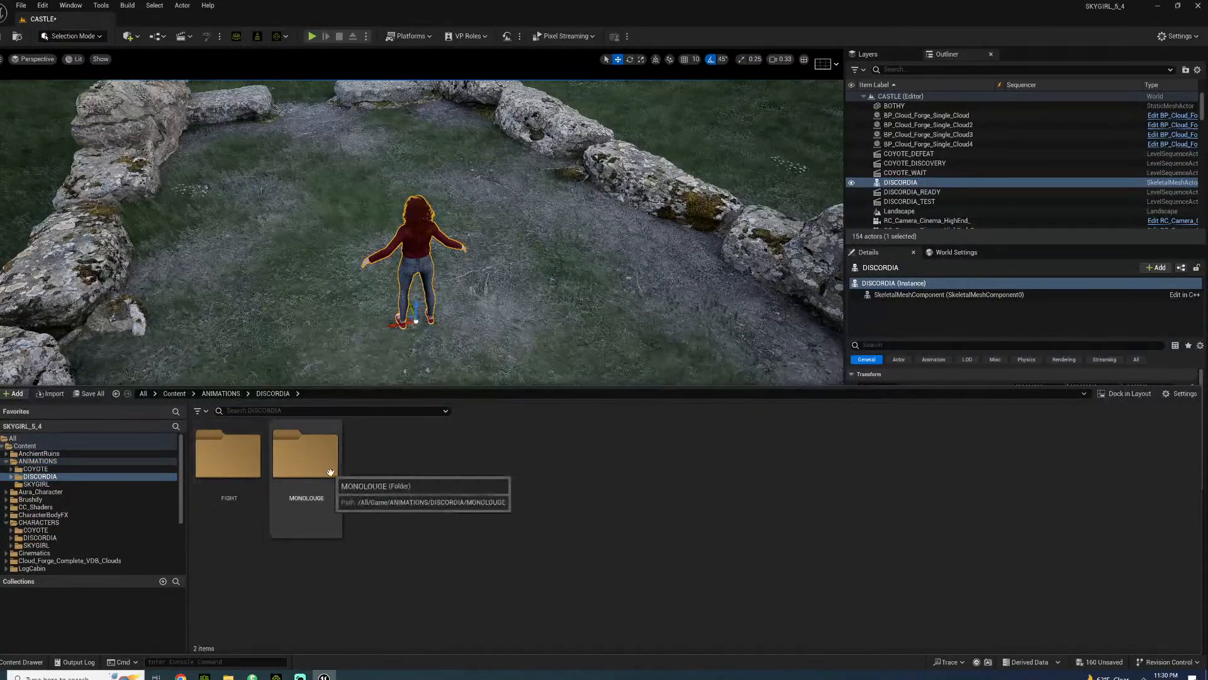
double_click(252, 473)
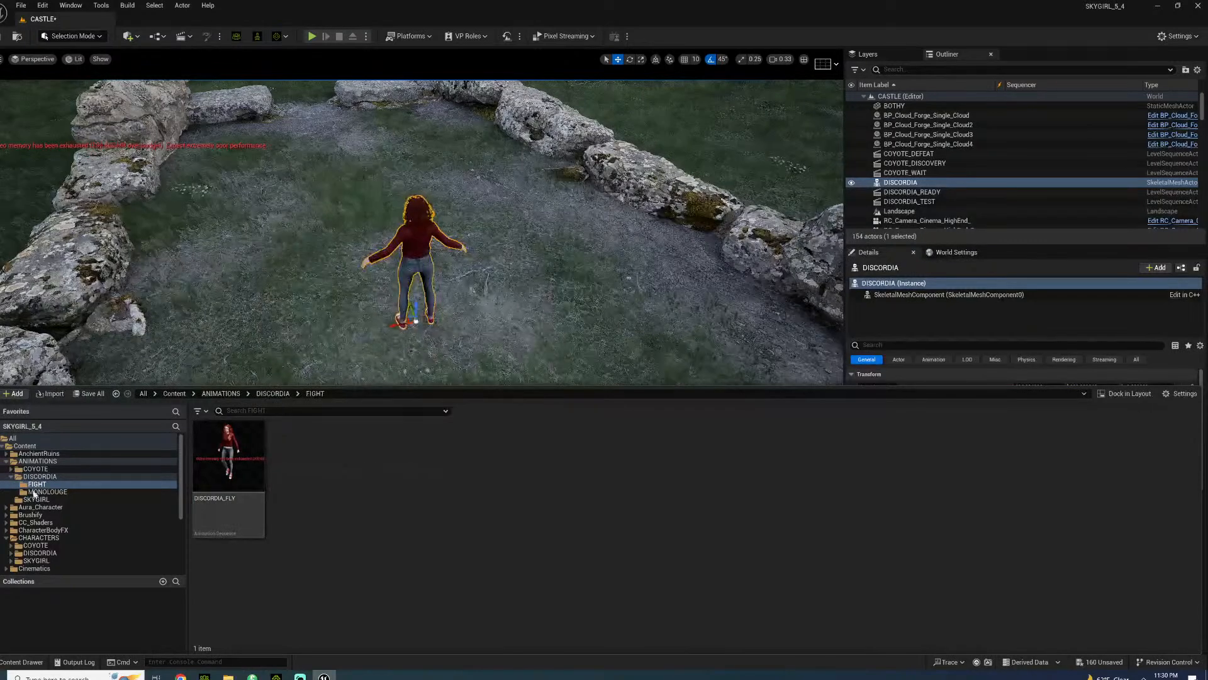
click(42, 492)
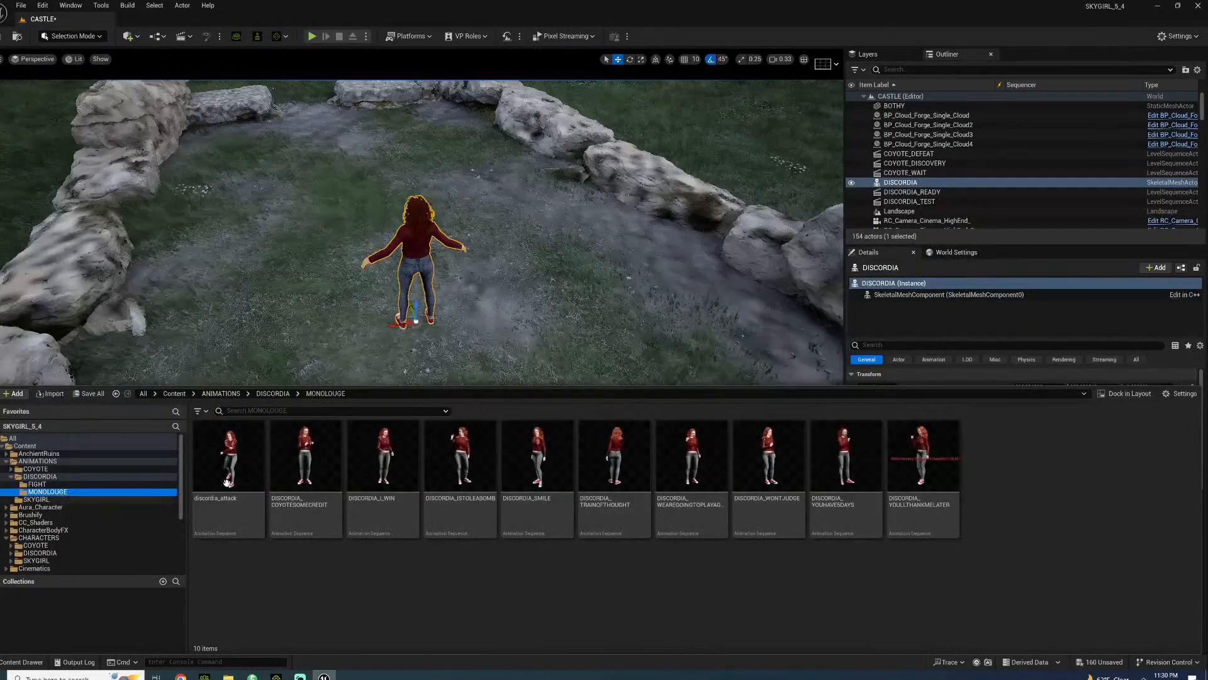
drag(227, 481, 47, 484)
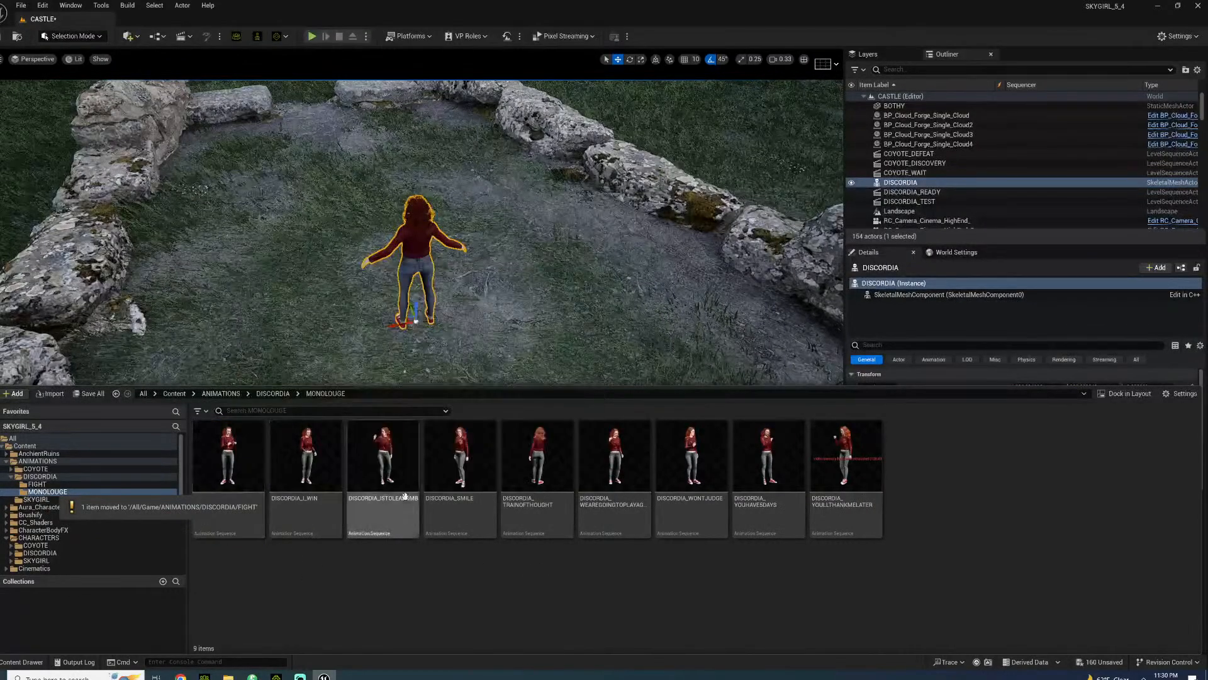
drag(429, 484, 62, 492)
click(83, 505)
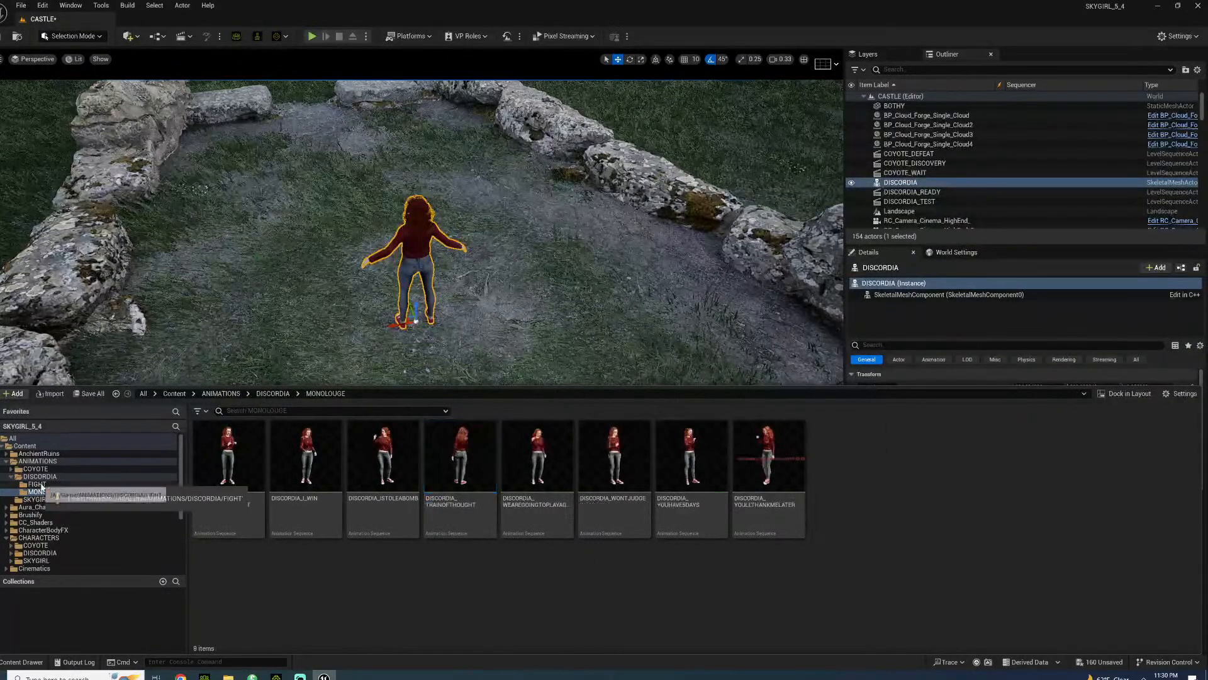
- Open the discordia_attack animation from the FIGHT folder and scrub to frame 77, where the arm is thrust out
click(36, 484)
click(243, 474)
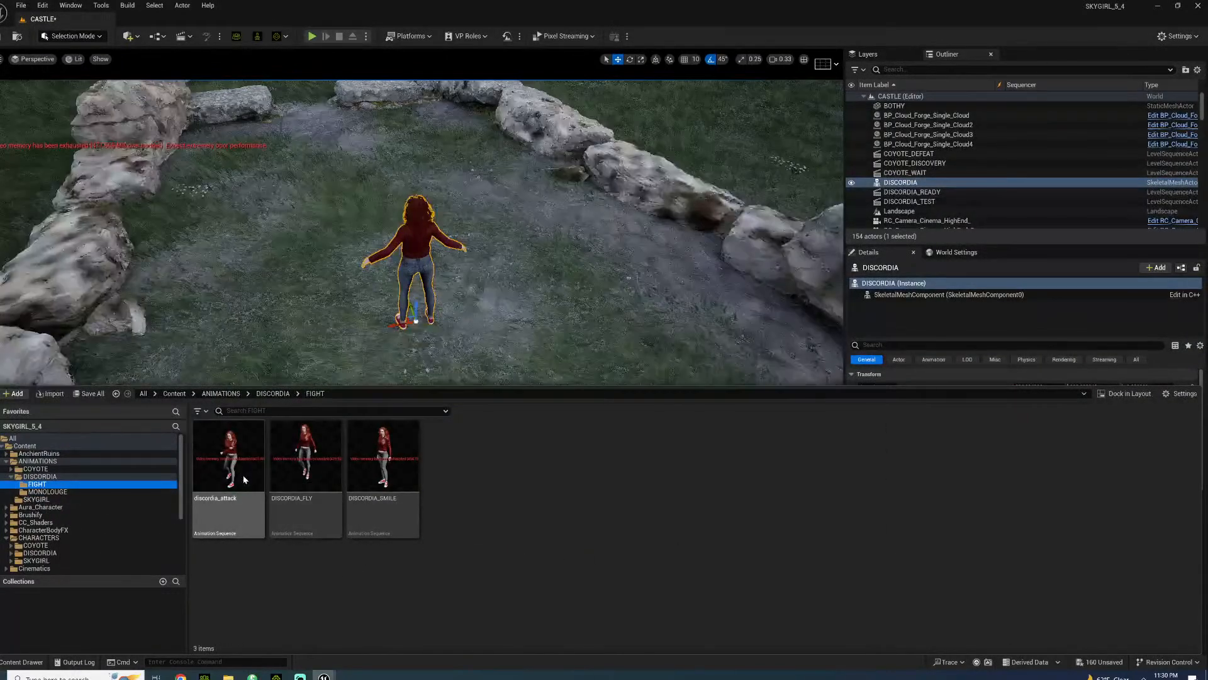
double_click(244, 480)
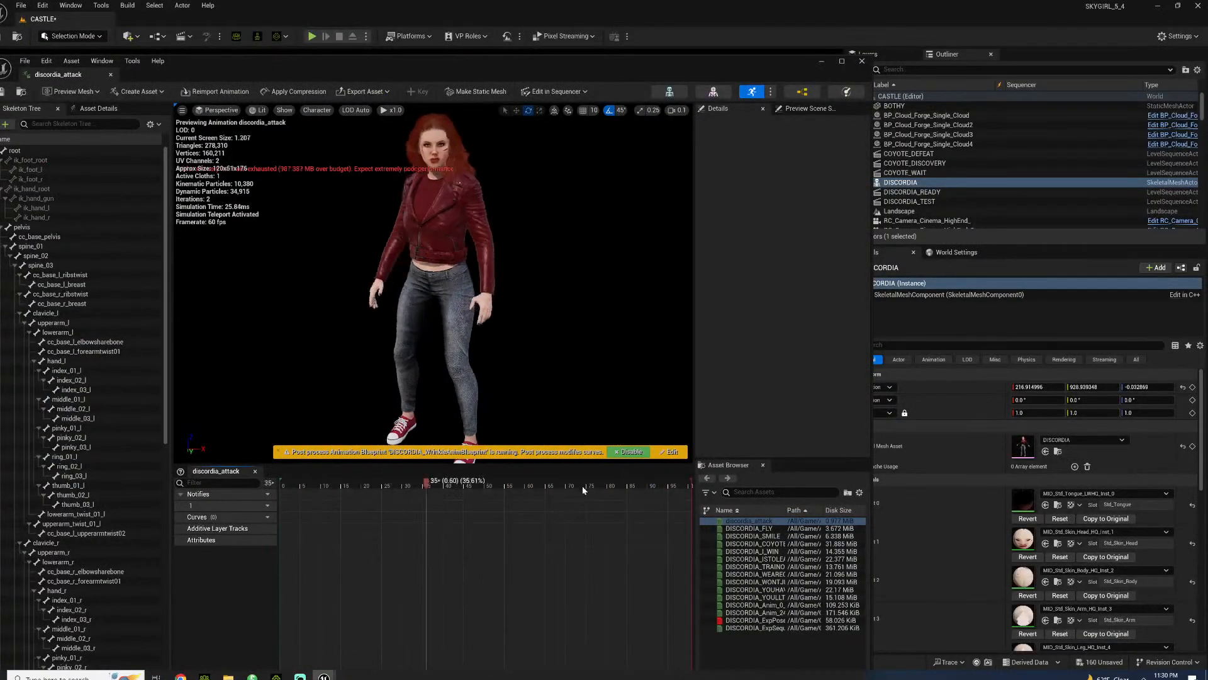
drag(583, 490, 585, 491)
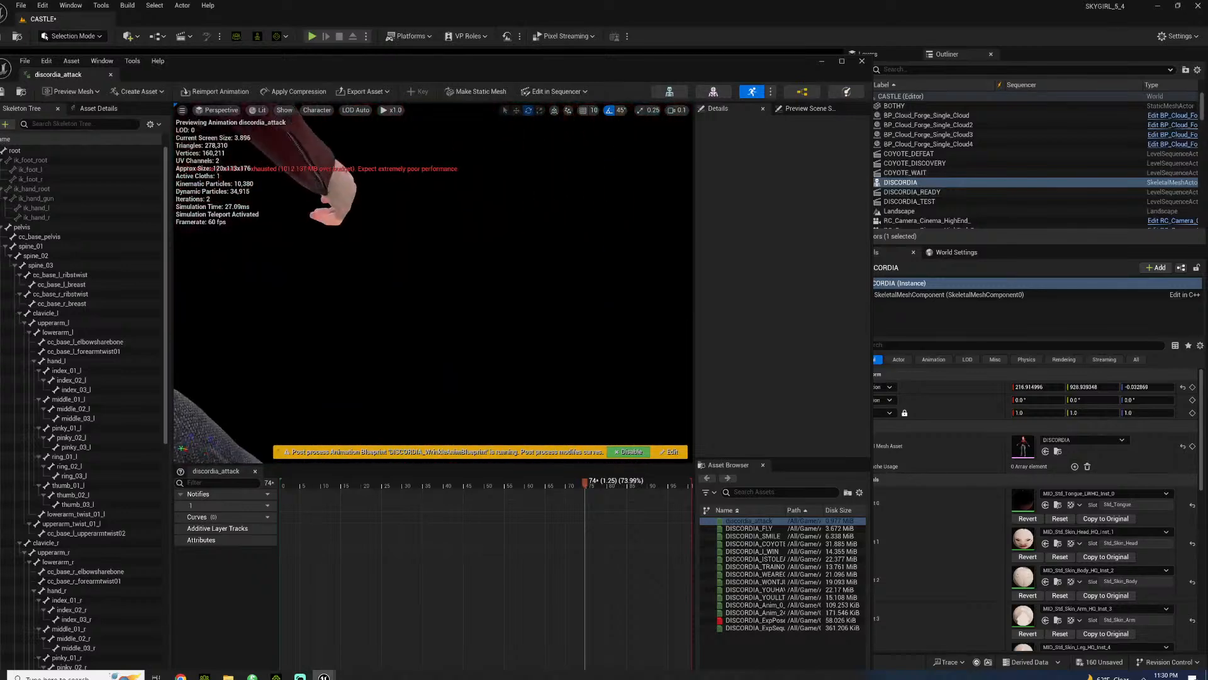
click(521, 487)
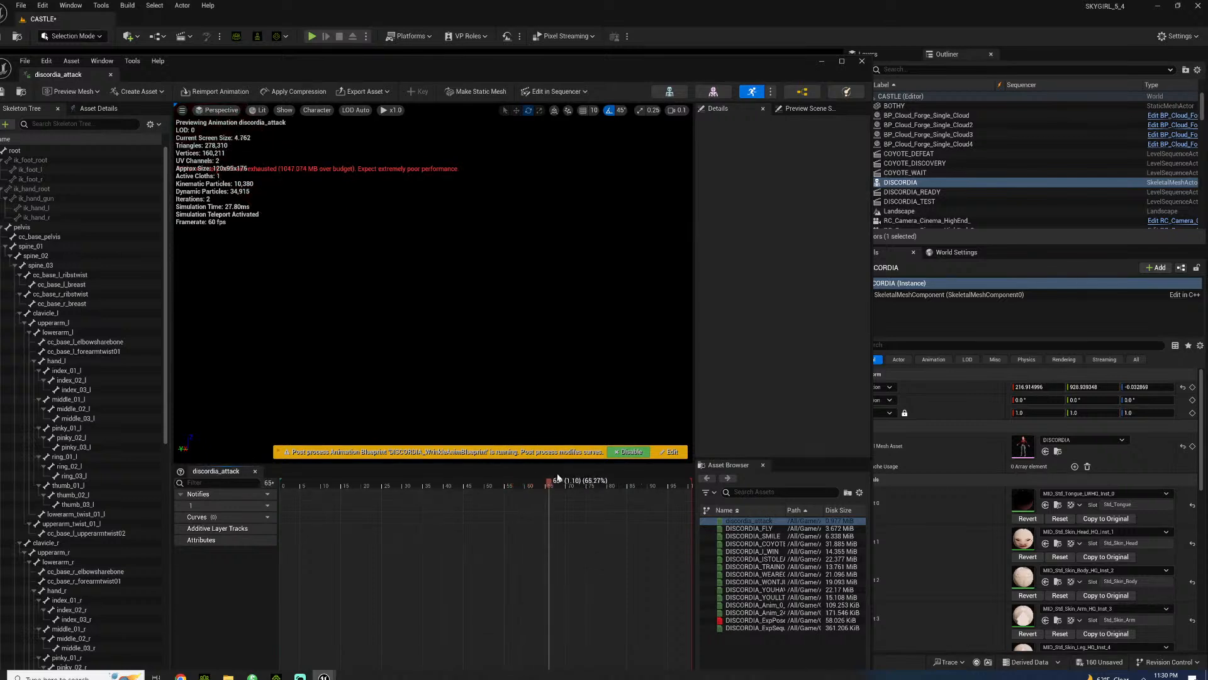
drag(558, 478, 597, 480)
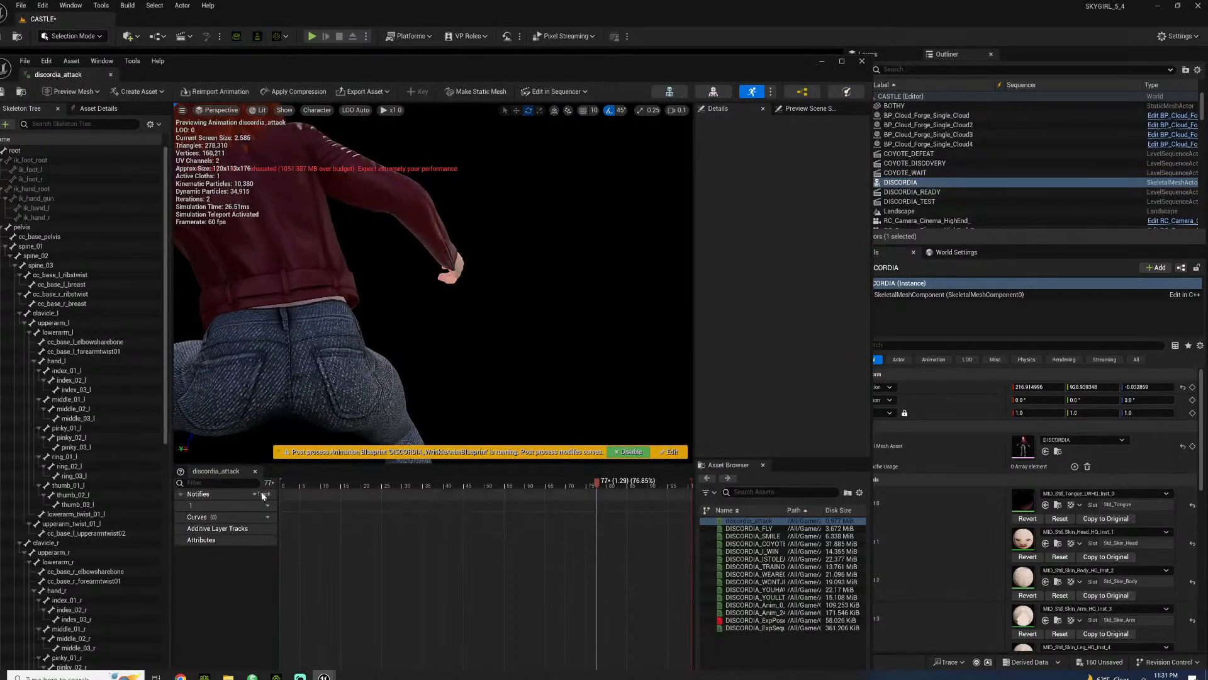
- Add a Timed Niagara Effect notify state at frame 77 and extend it almost to the end of the animation
right_click(595, 504)
mouse_move(628, 524)
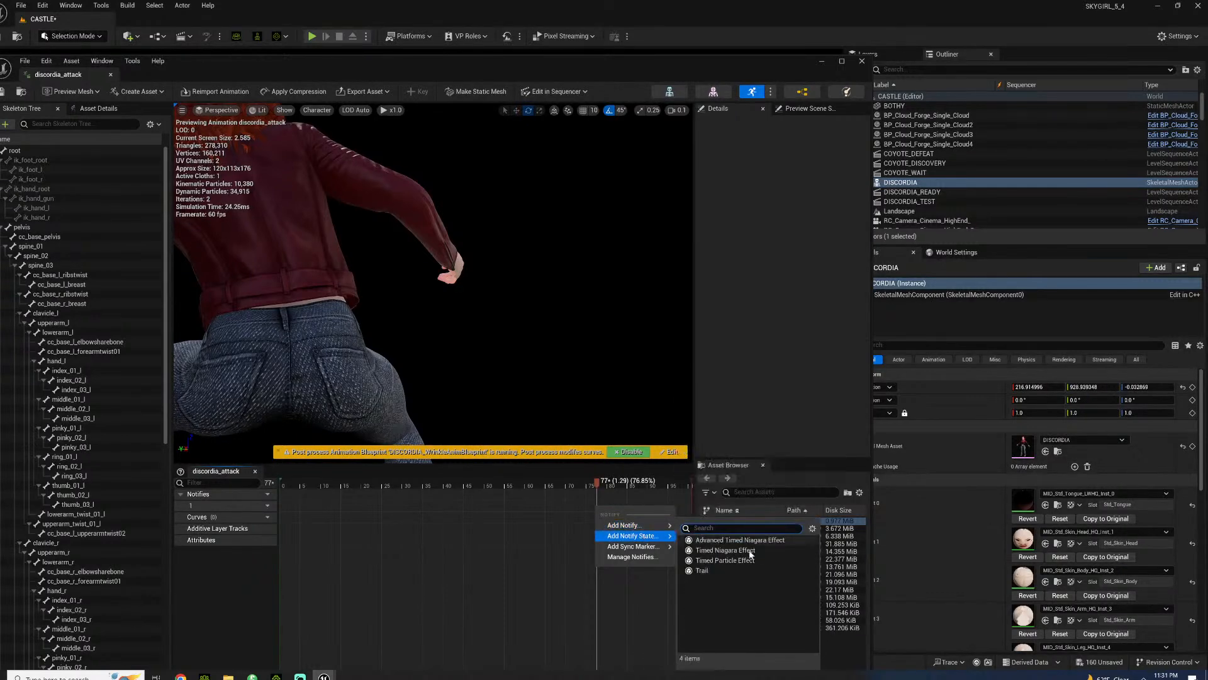
click(755, 551)
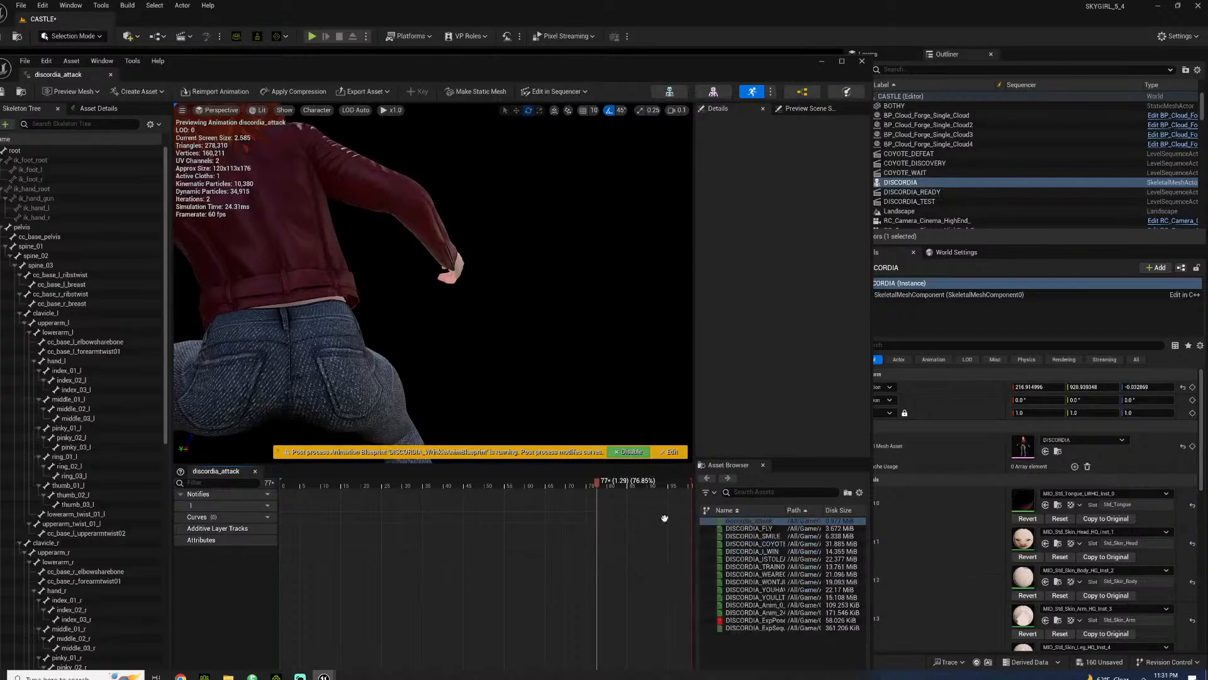
drag(603, 506, 665, 510)
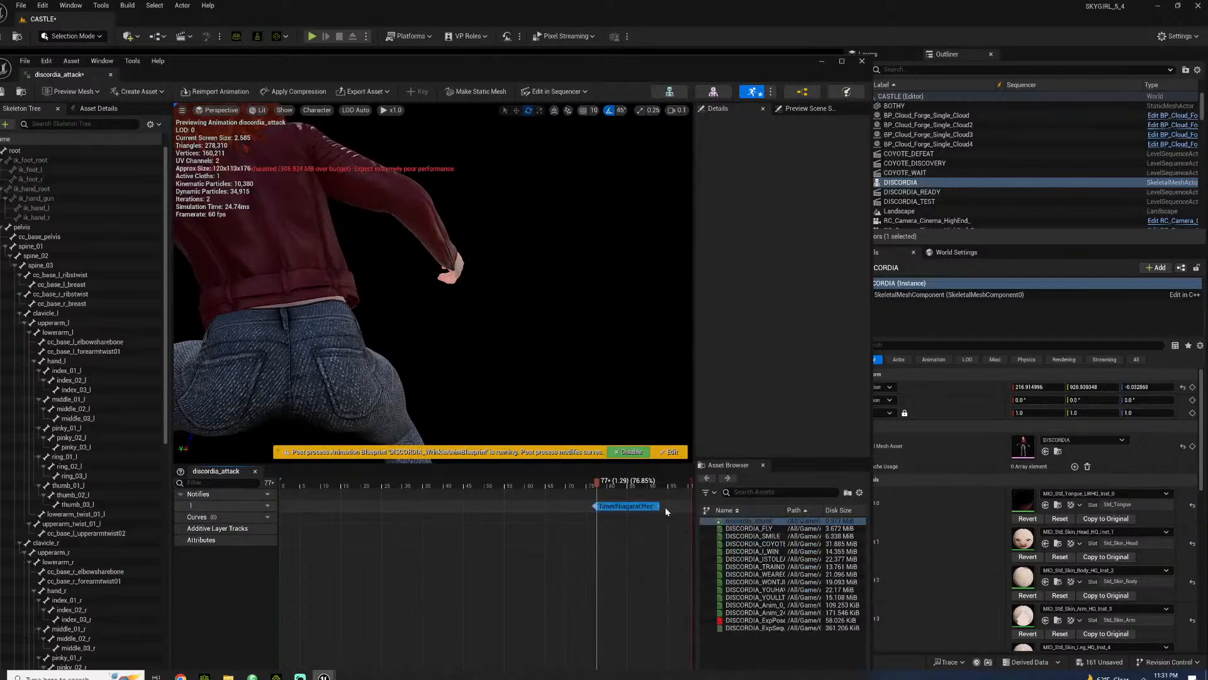
- Assign NS_DISCORDIA_ATTACK2 from the VISUAL_EFFECTS folder as the Niagara system of the Timed Niagara Effect notify
click(648, 507)
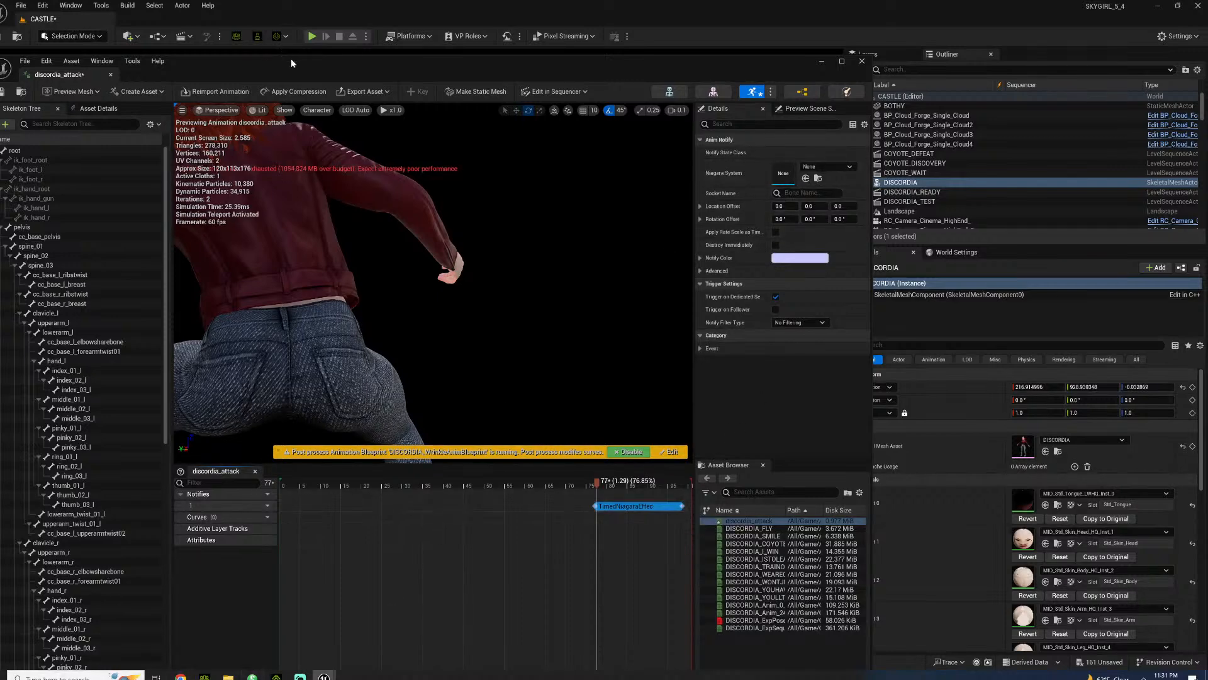
drag(291, 58, 341, 18)
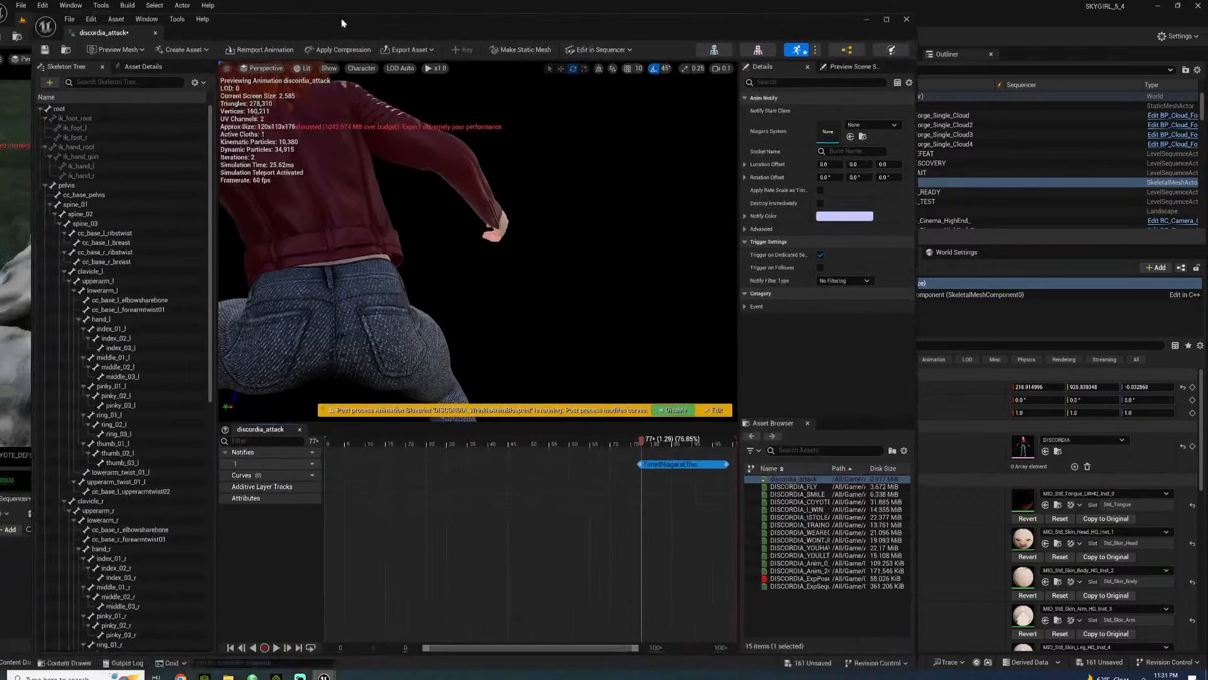
click(82, 659)
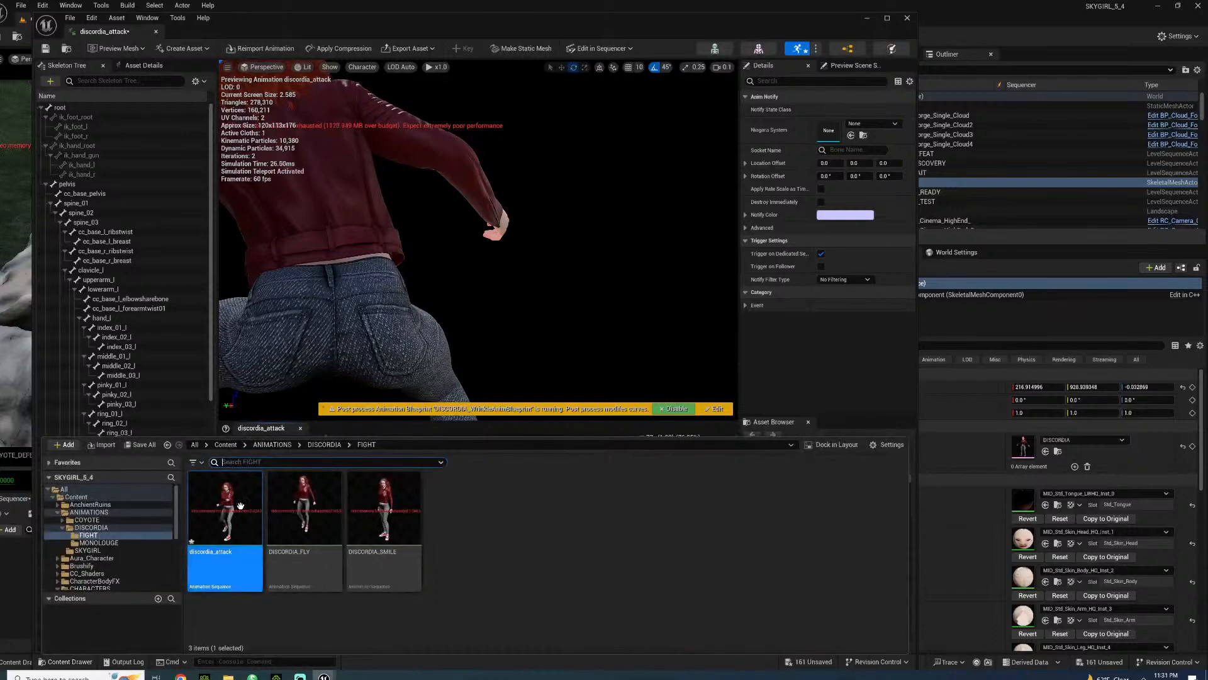
scroll(100, 565, down, 5)
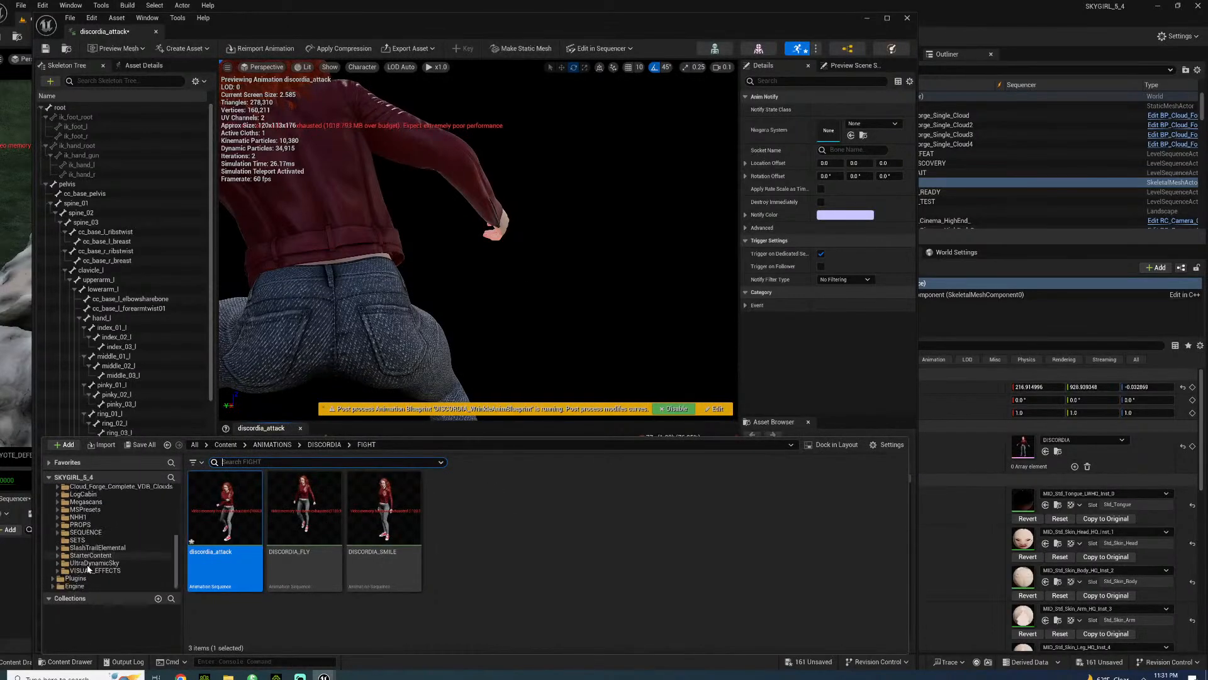
click(95, 570)
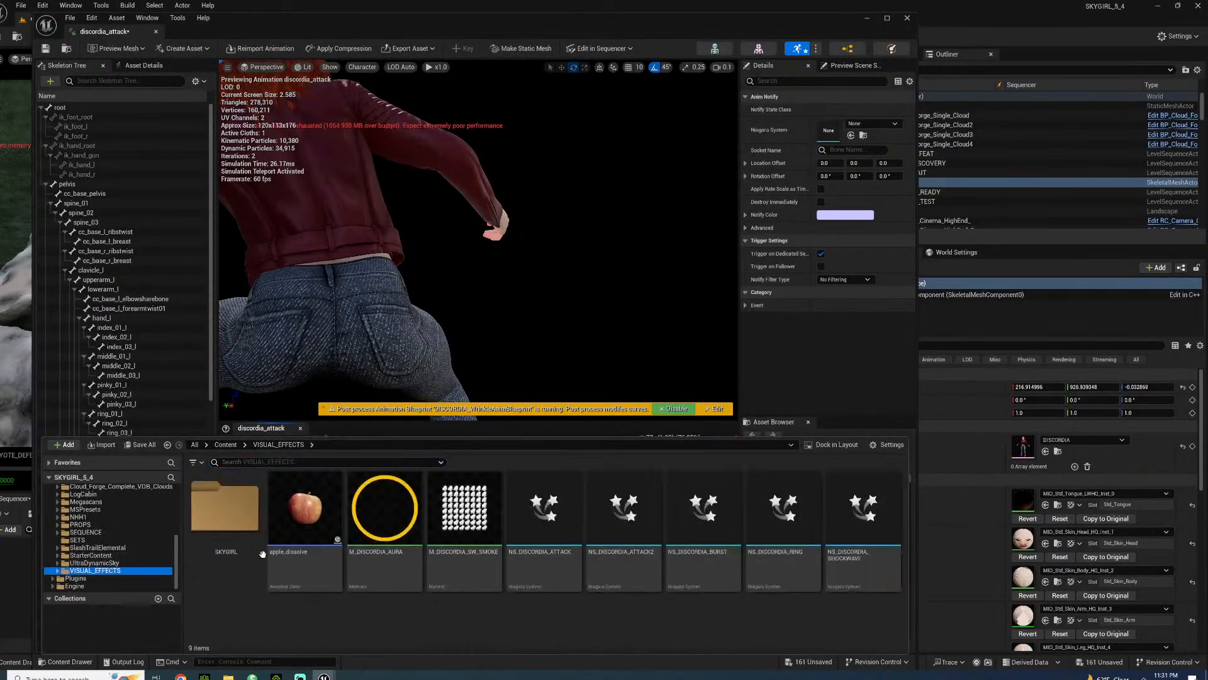
click(625, 528)
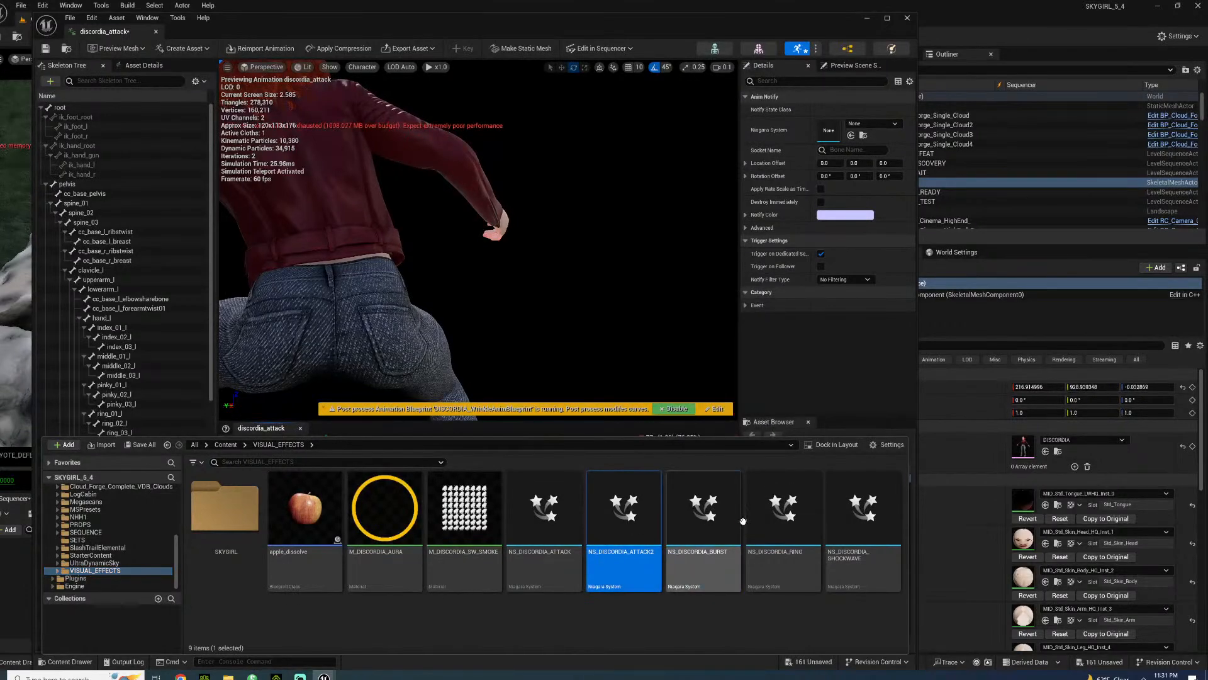
click(78, 660)
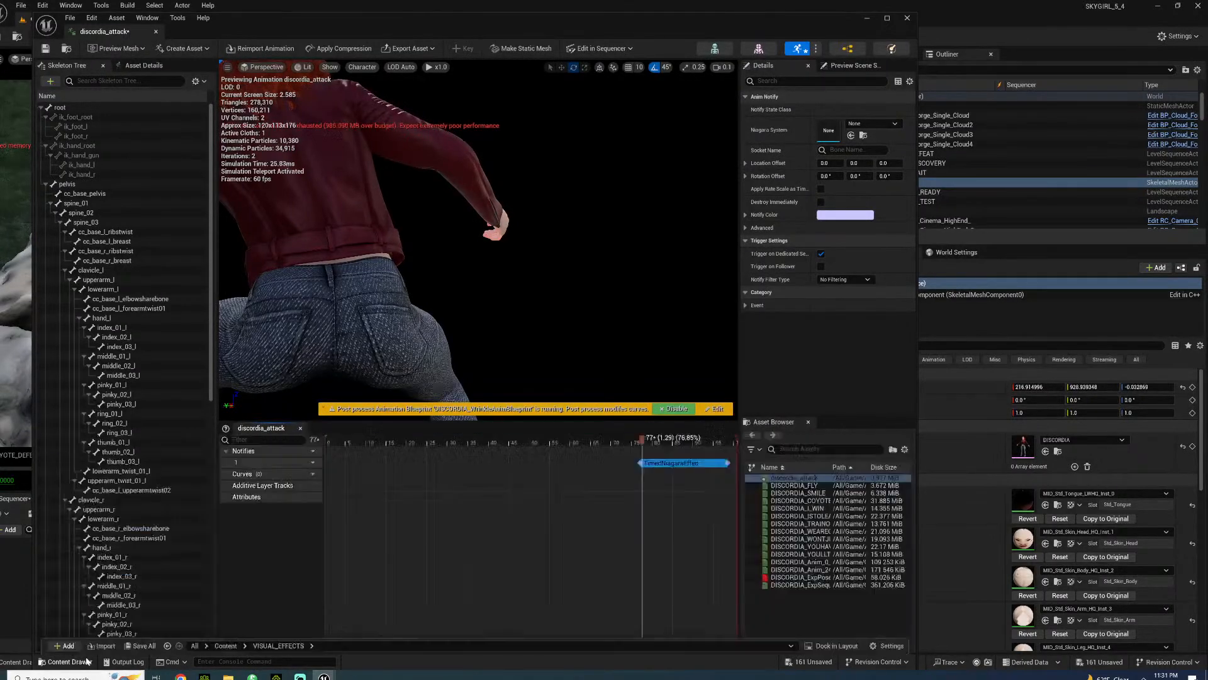
click(851, 135)
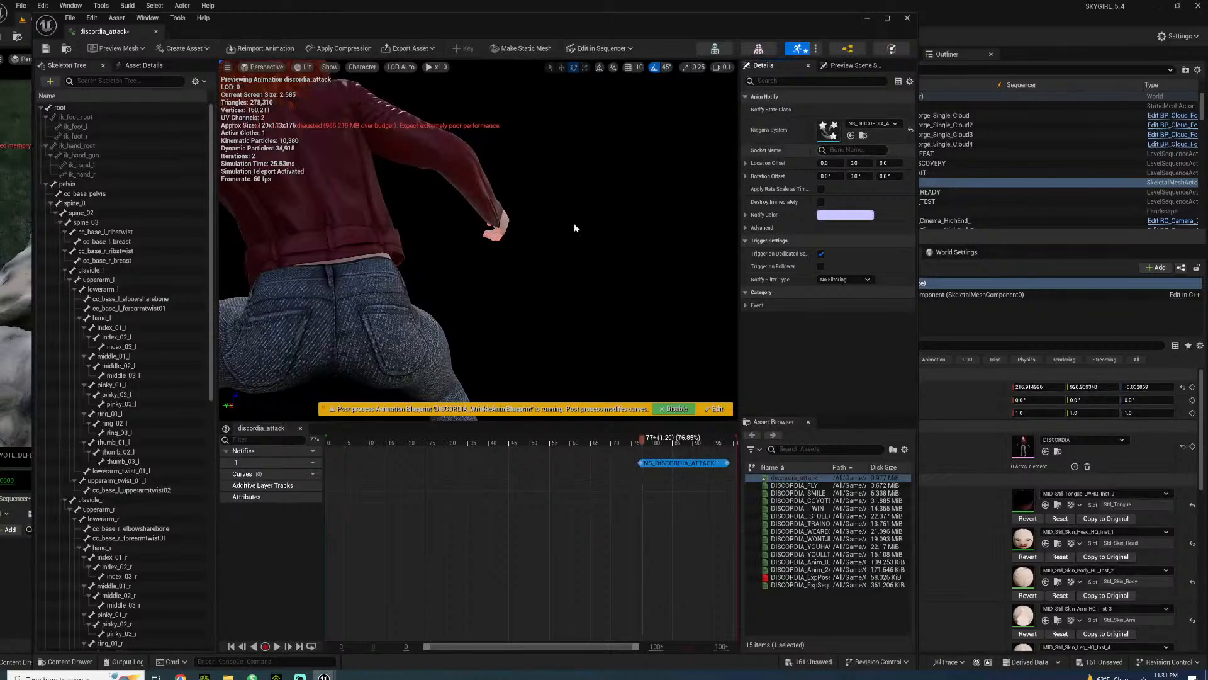
- Look up the right hand bone in the skeleton and set the Niagara notify's socket name to hand_r
scroll(111, 472, down, 4)
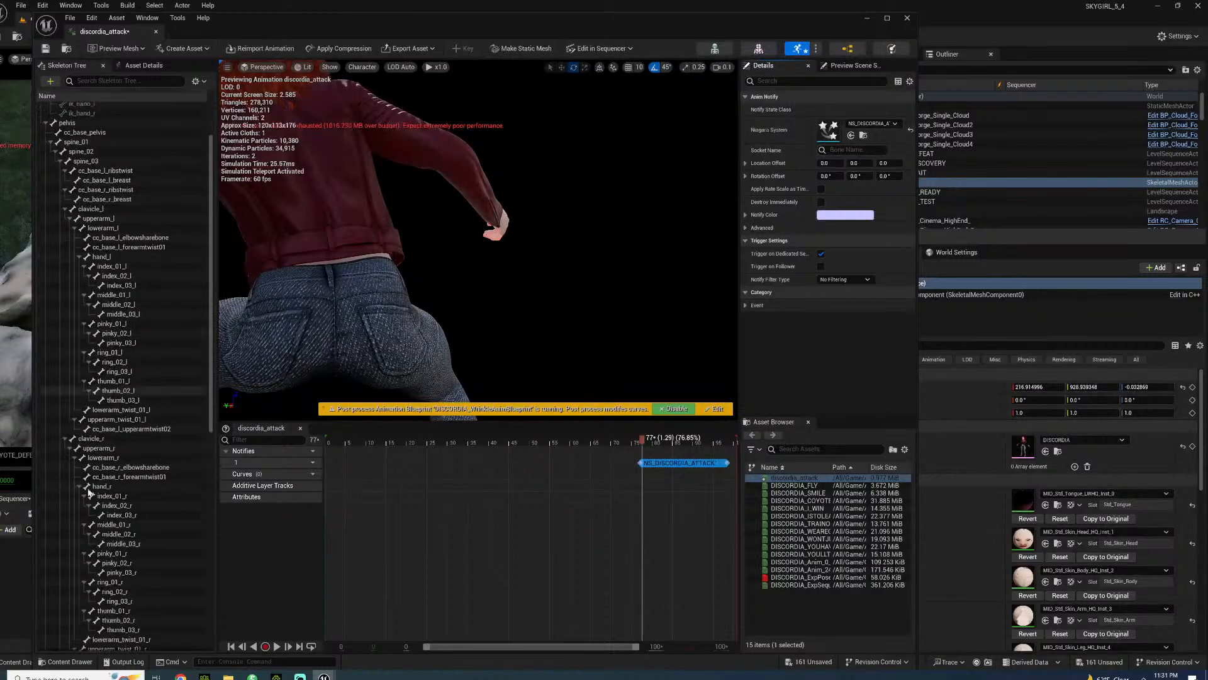
click(101, 440)
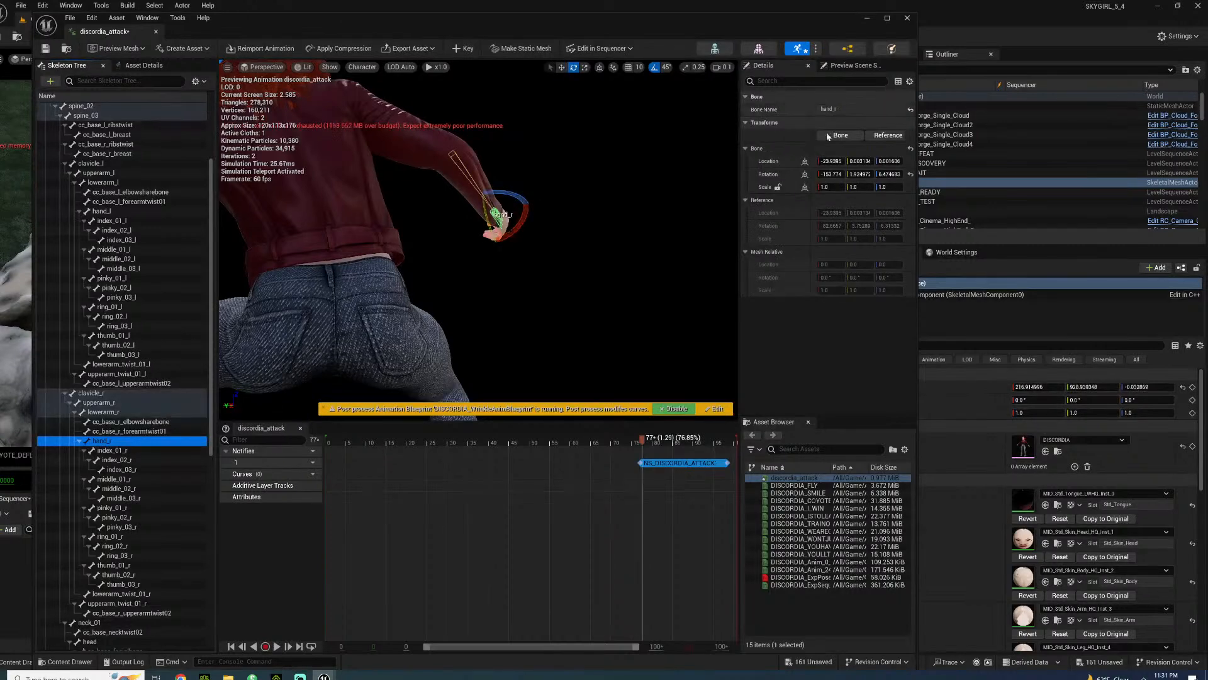
click(846, 112)
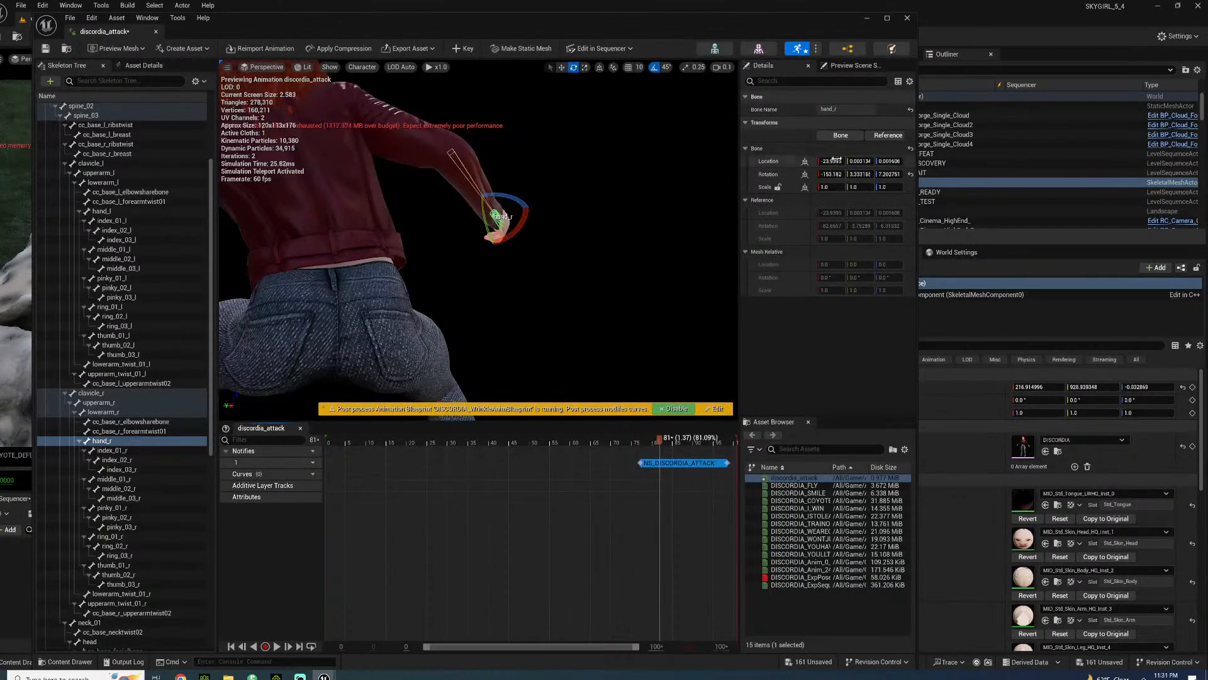
click(668, 463)
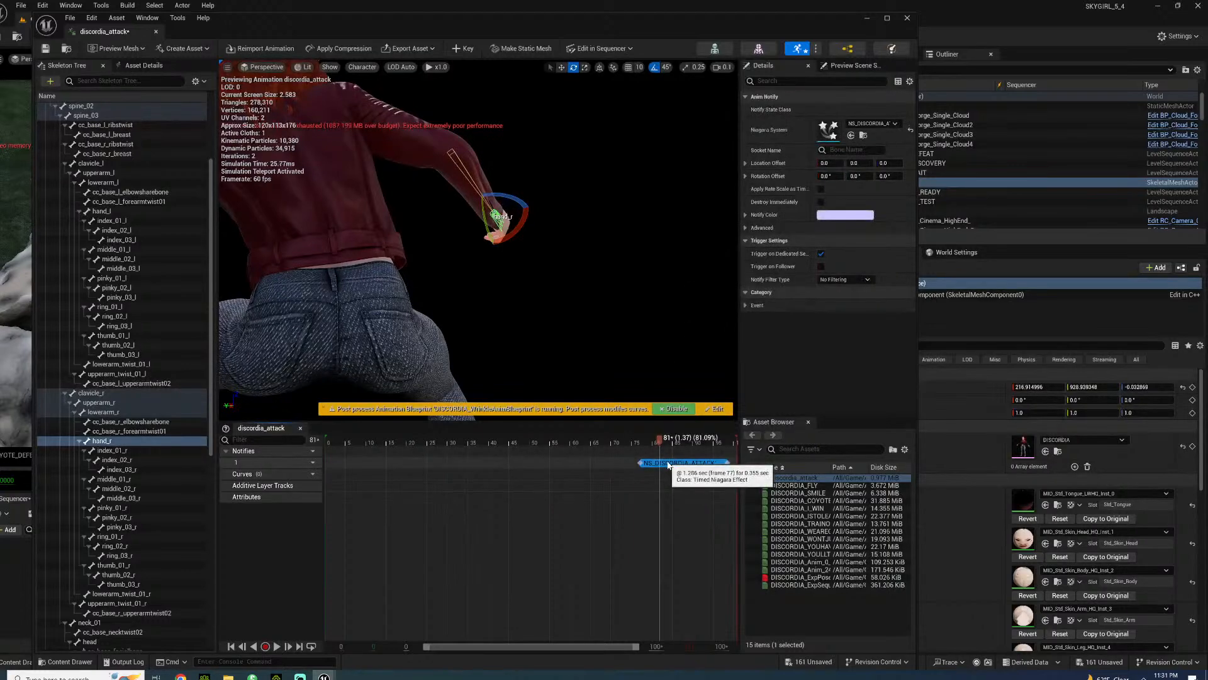
text(HAND_R)
click(834, 162)
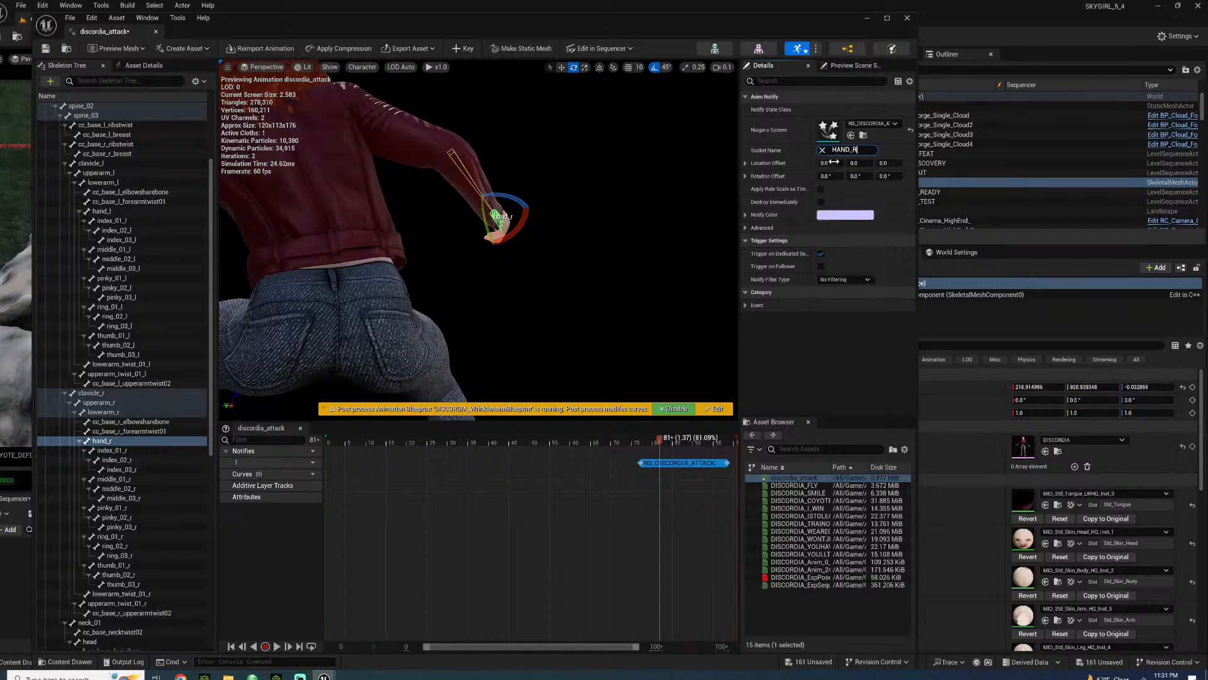
- Play back discordia_attack to preview the effect on the hand, and save and close the animation
click(614, 443)
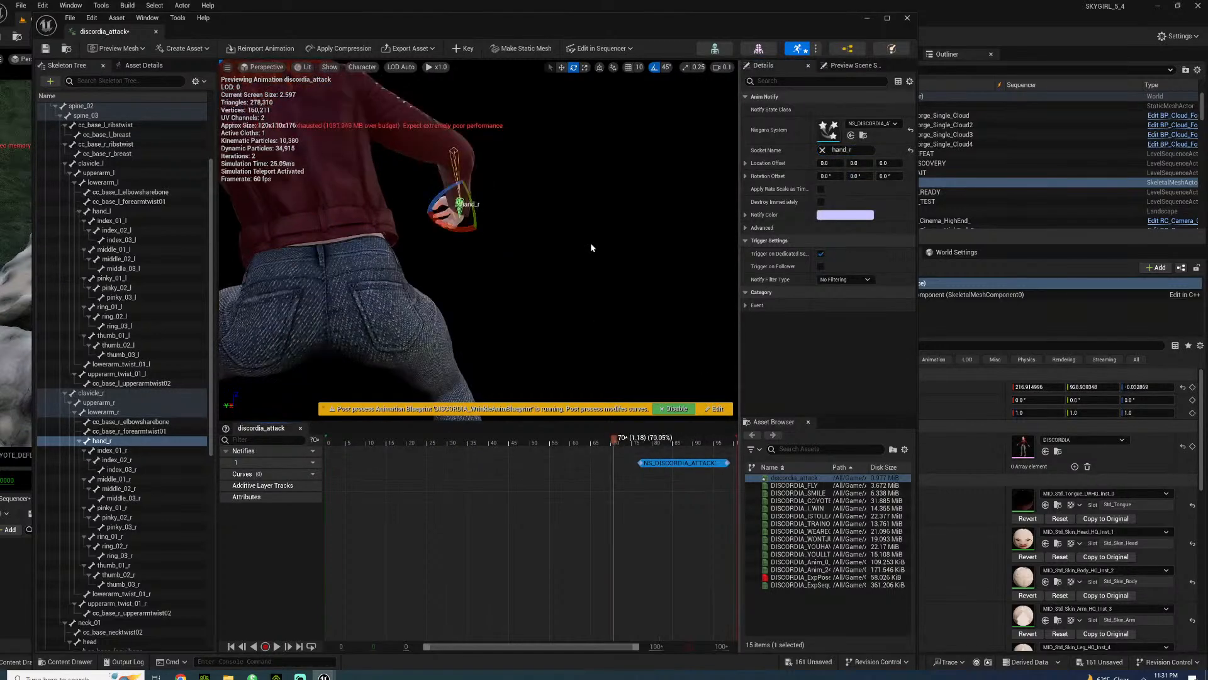
key(space)
key(space)
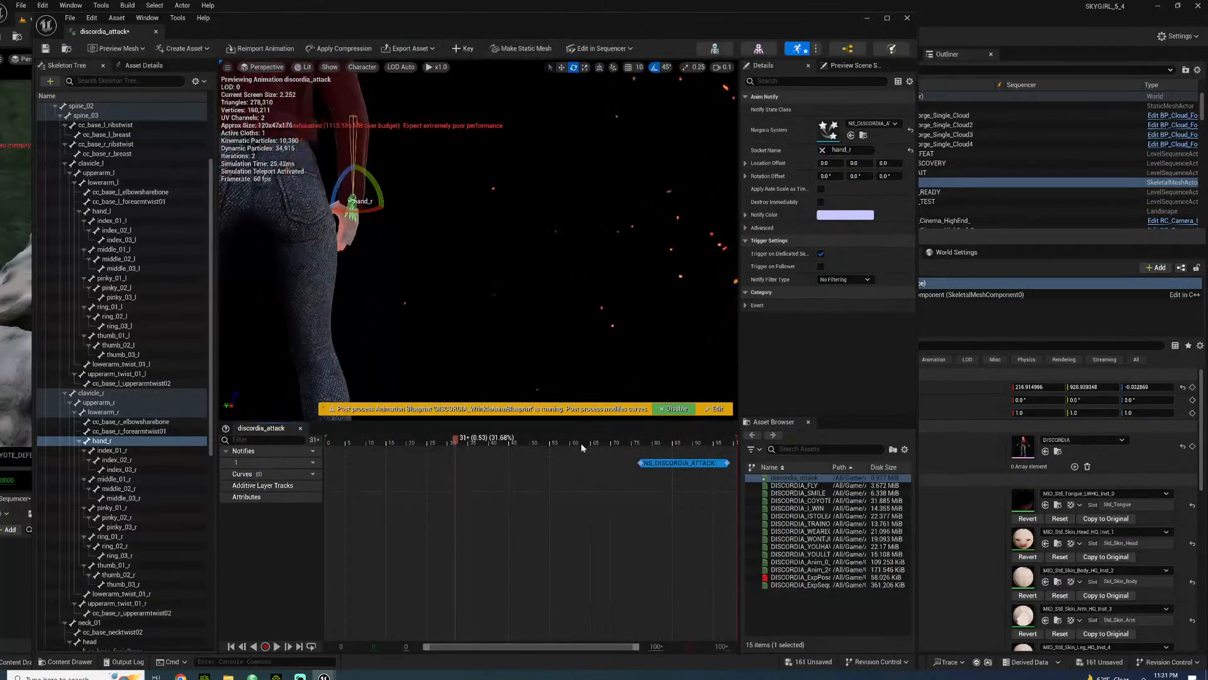
click(581, 443)
key(space)
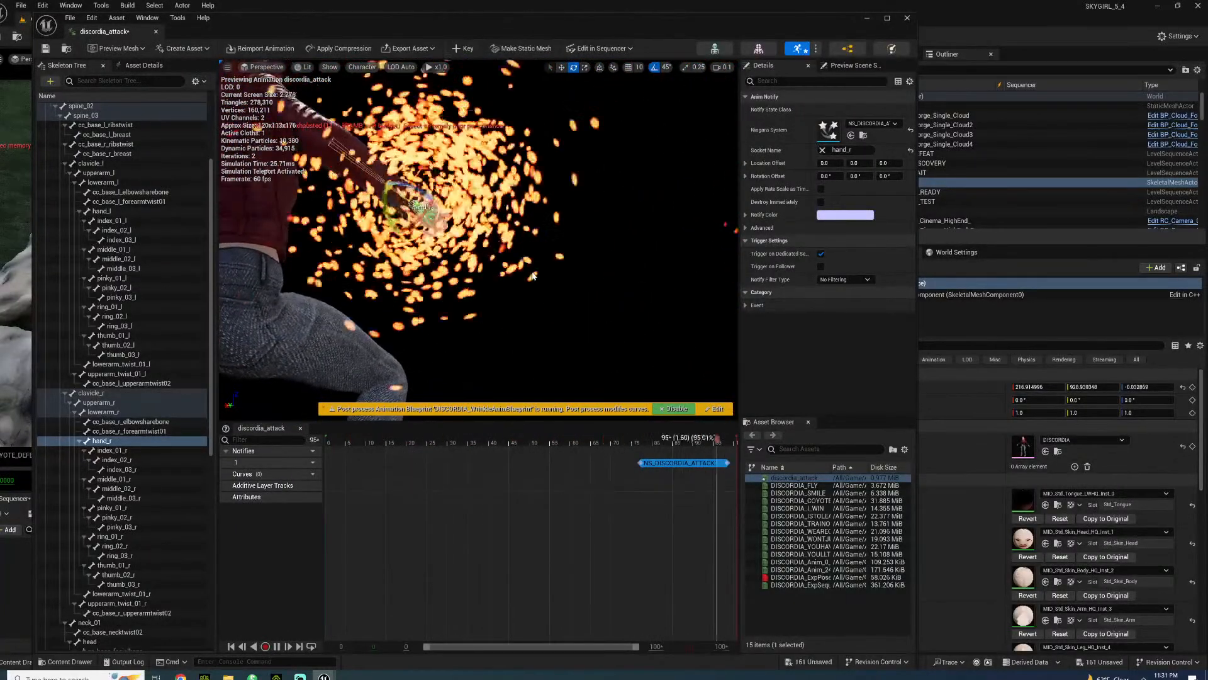
click(46, 48)
click(907, 18)
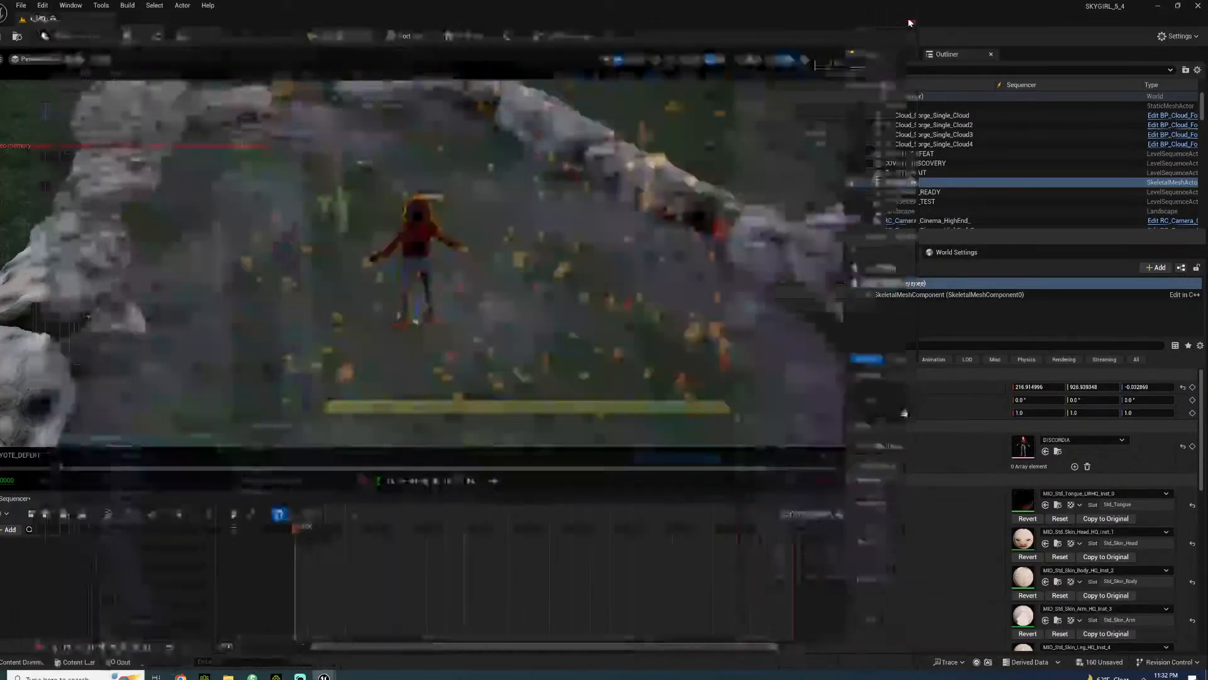
- Open the NS_DISCORDIA_ATTACK2 Niagara system from VISUAL_EFFECTS and bring up the Emitter Update settings of EMITTER_BURST
click(21, 662)
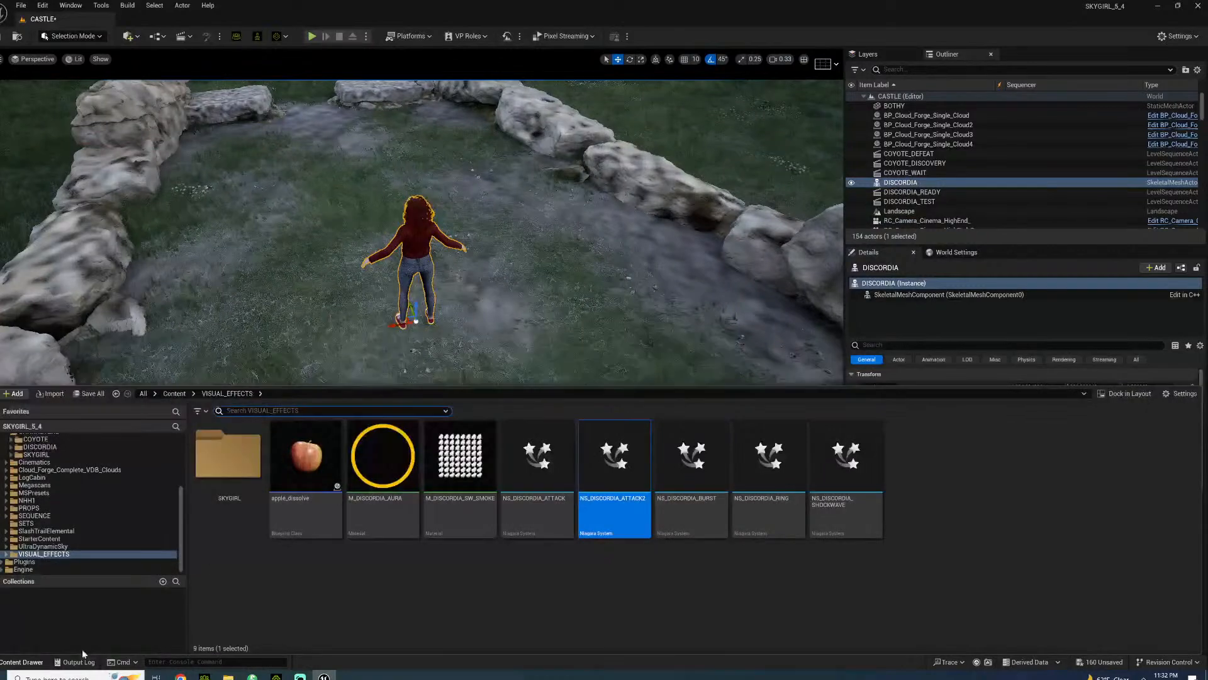
double_click(594, 474)
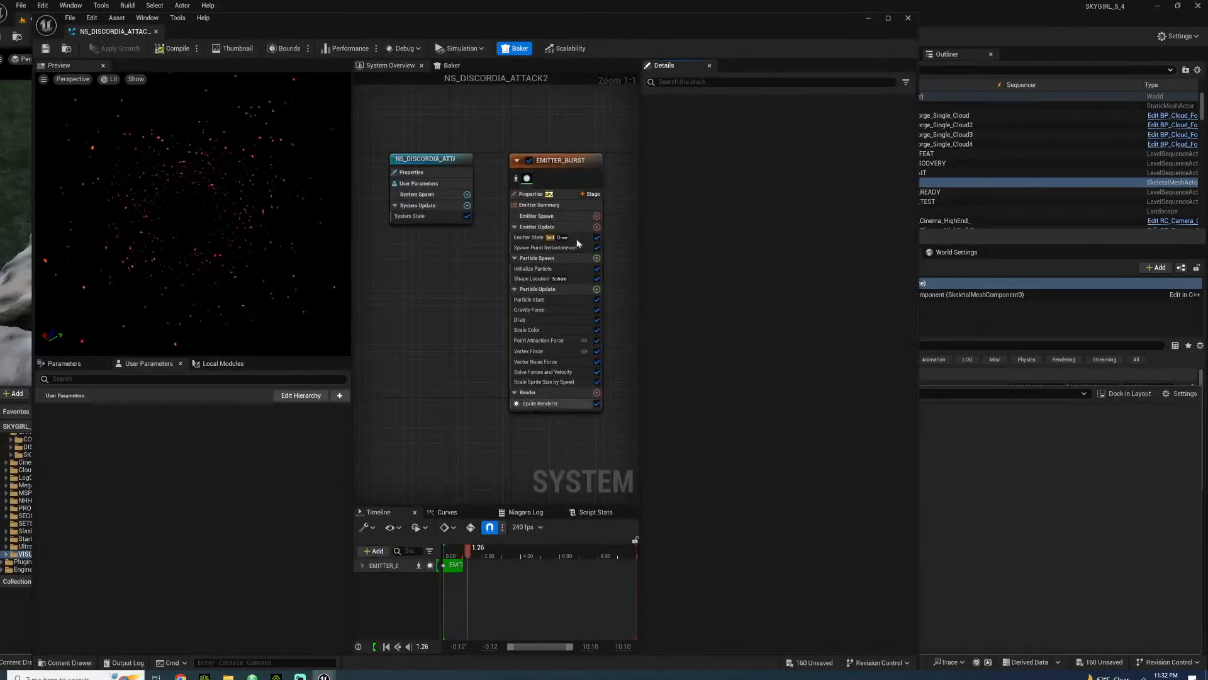
click(568, 165)
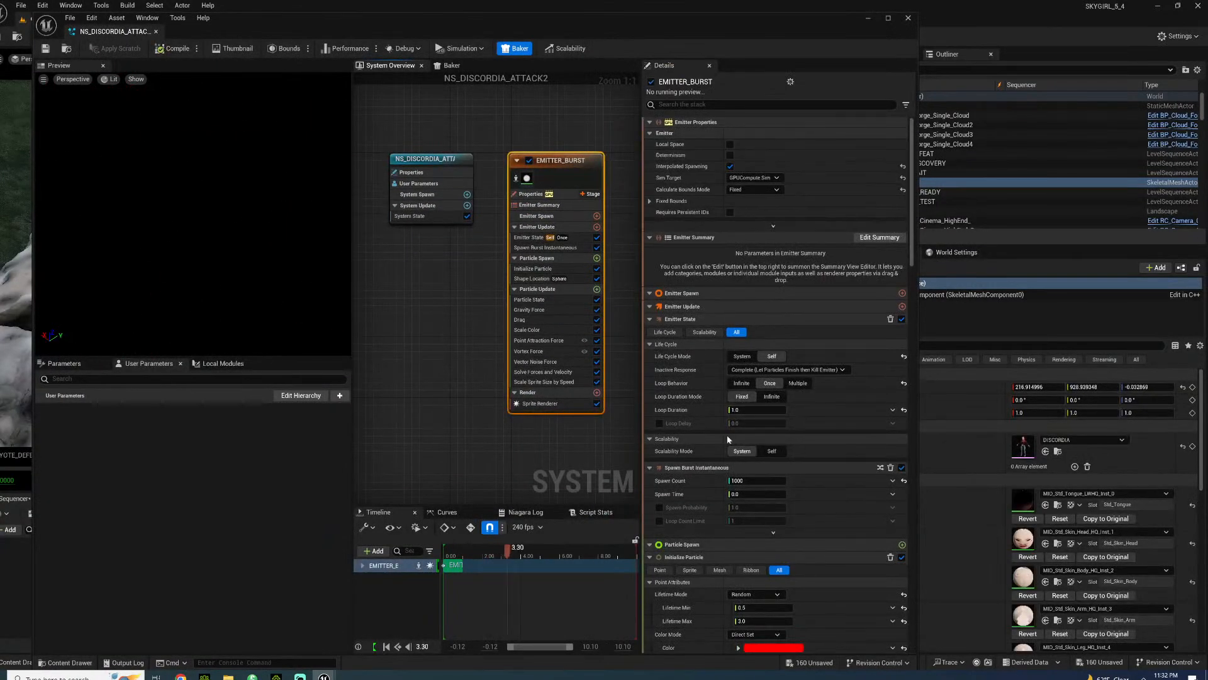
click(540, 218)
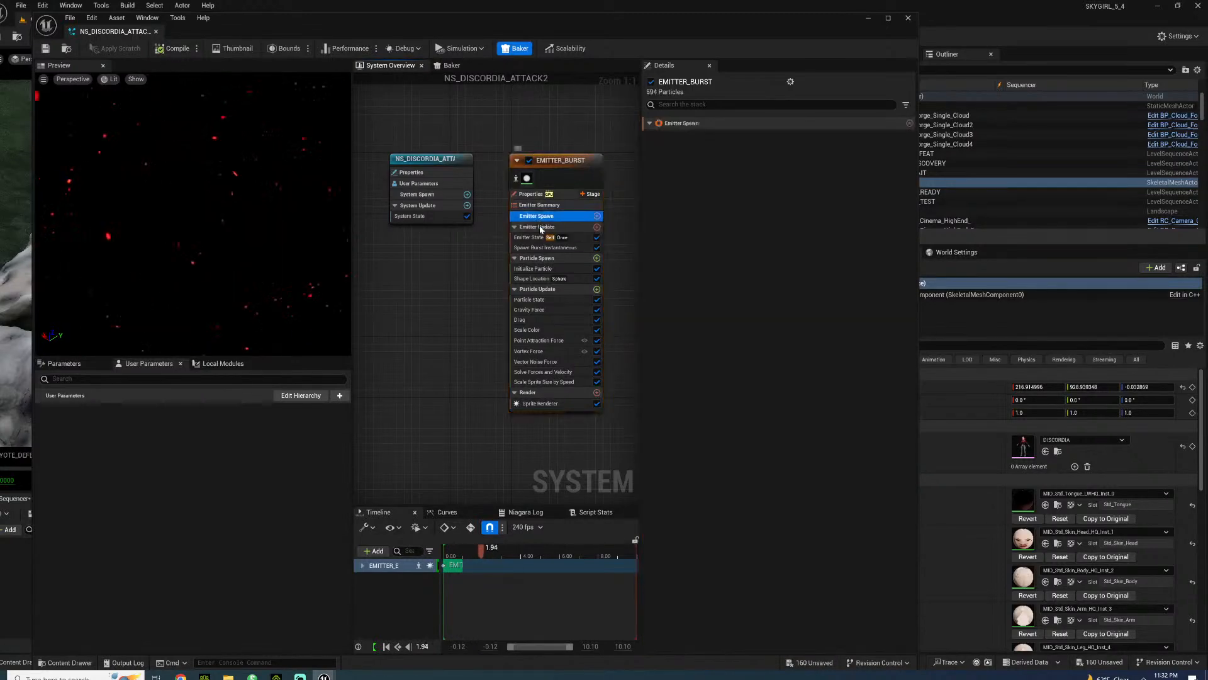
click(528, 238)
click(532, 217)
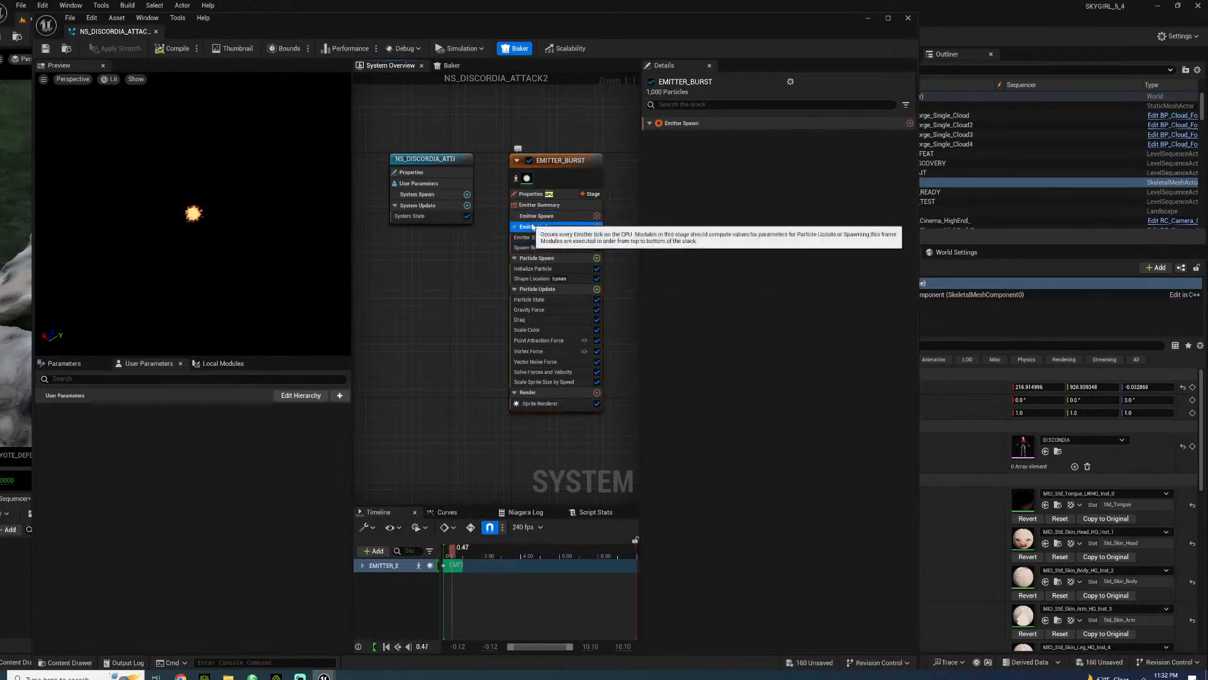
click(533, 228)
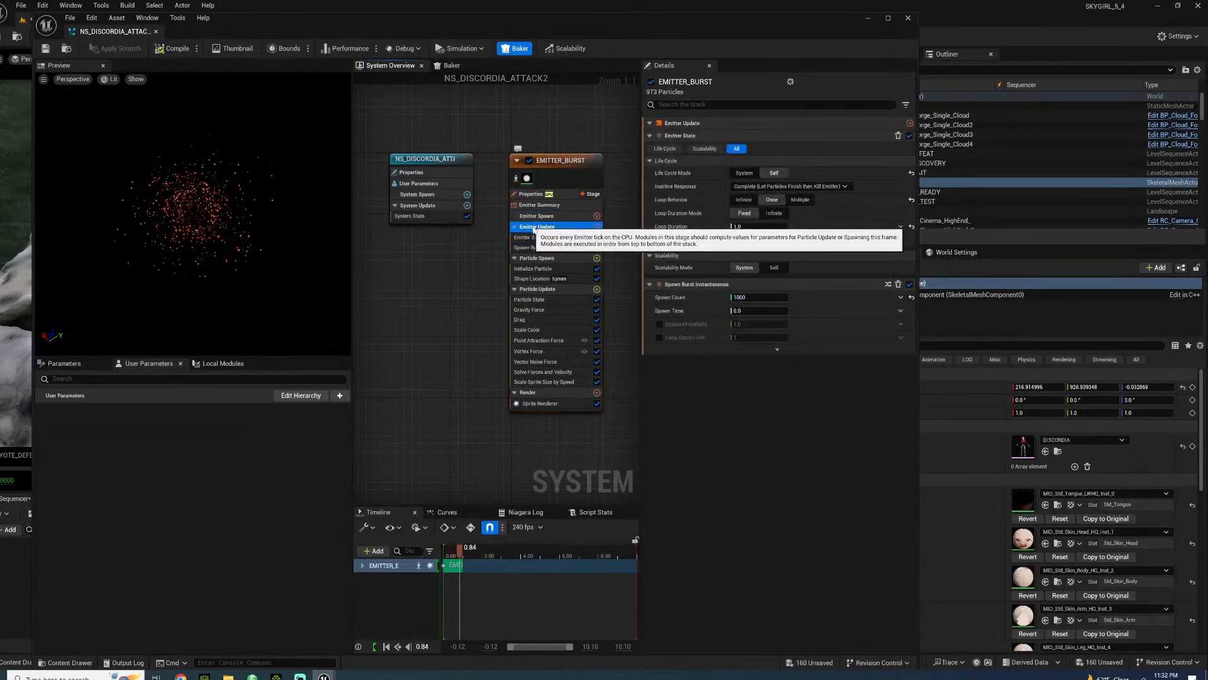
- In Initialize Particle, set the sprite size minimum to 0.125 by 0.3125 and the maximum to 0.375 by 0.625
click(531, 268)
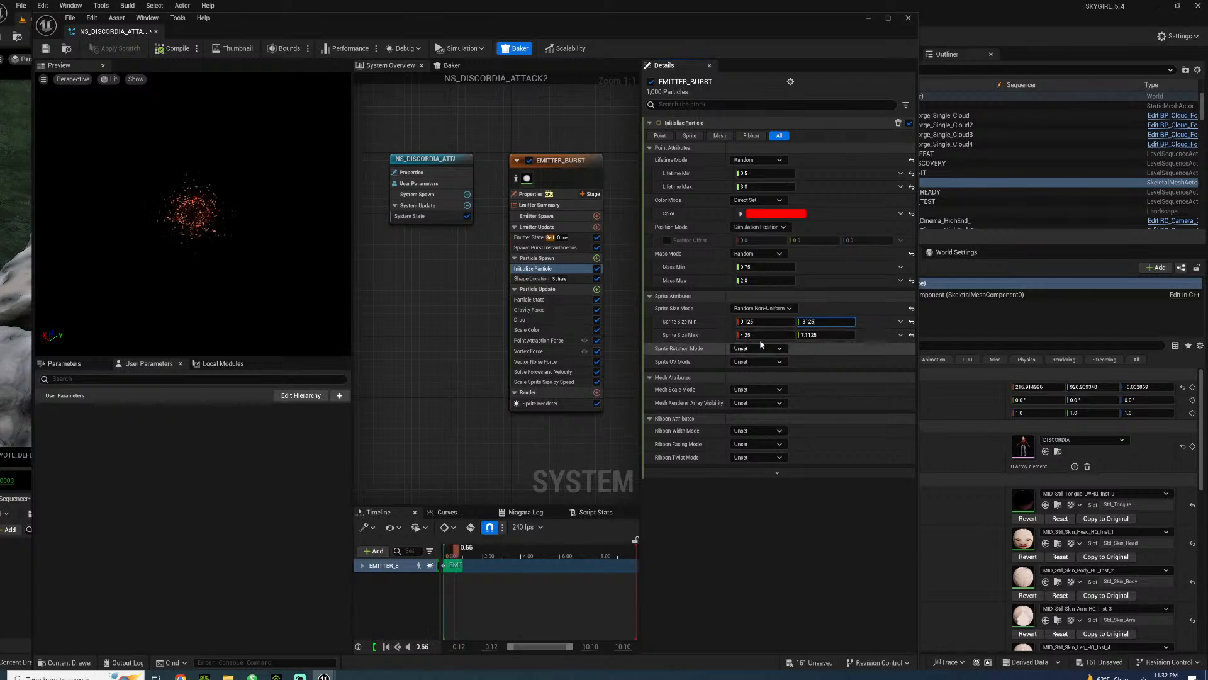
key(Return)
text(.3)
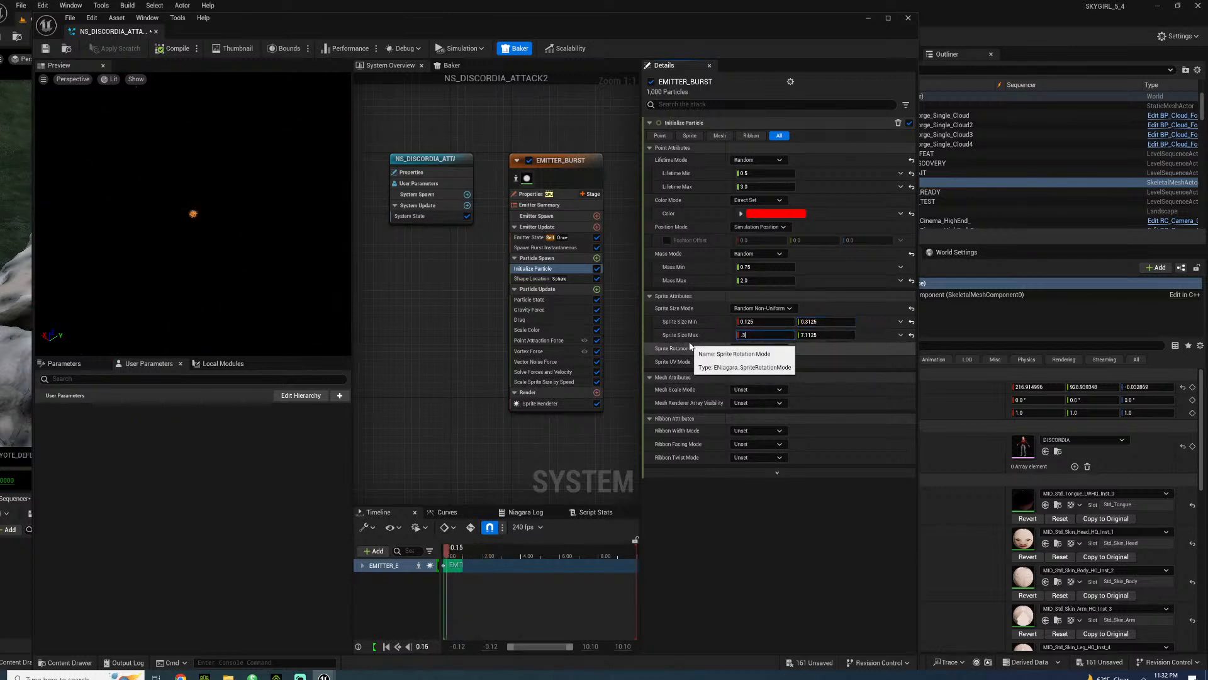
text(75)
key(Return)
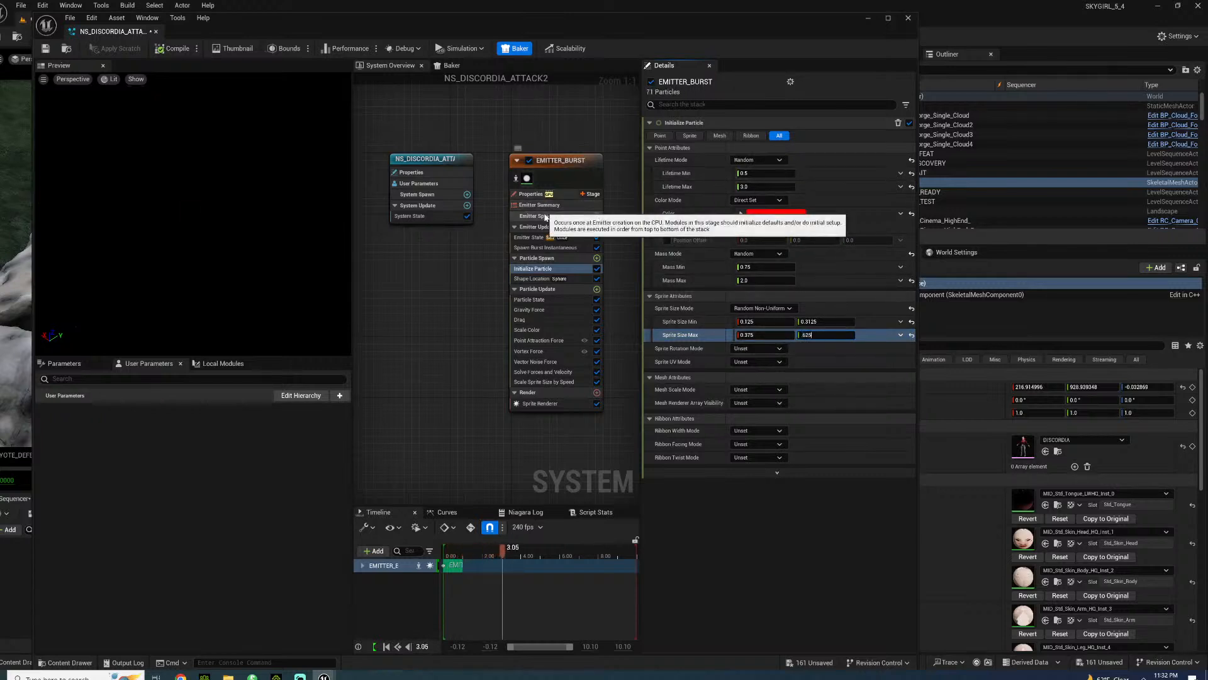
- Set the Spawn Burst Instantaneous spawn count of EMITTER_BURST to 2250
click(532, 258)
click(537, 226)
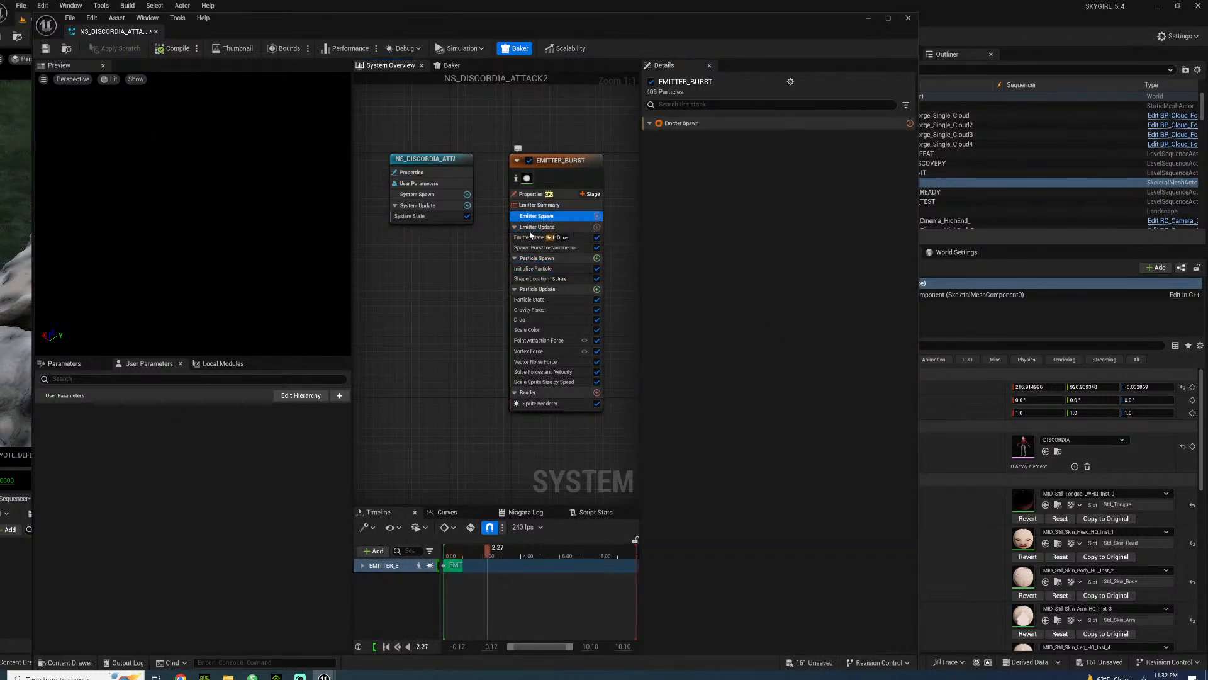
click(530, 237)
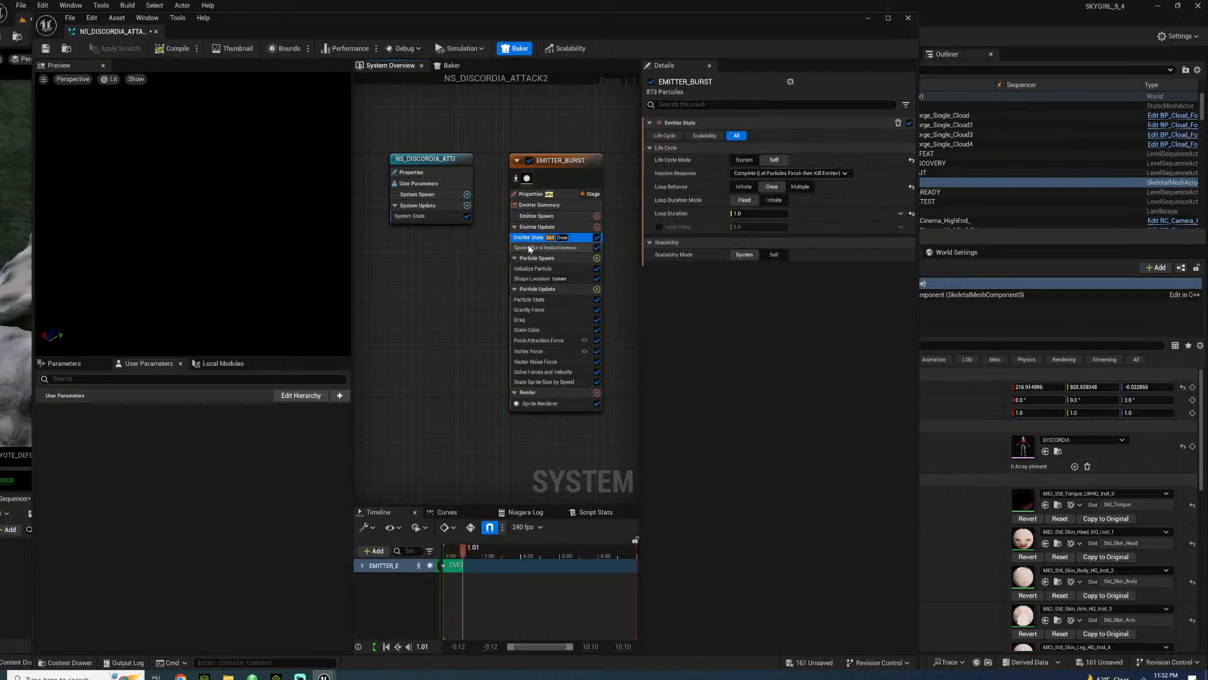
click(532, 248)
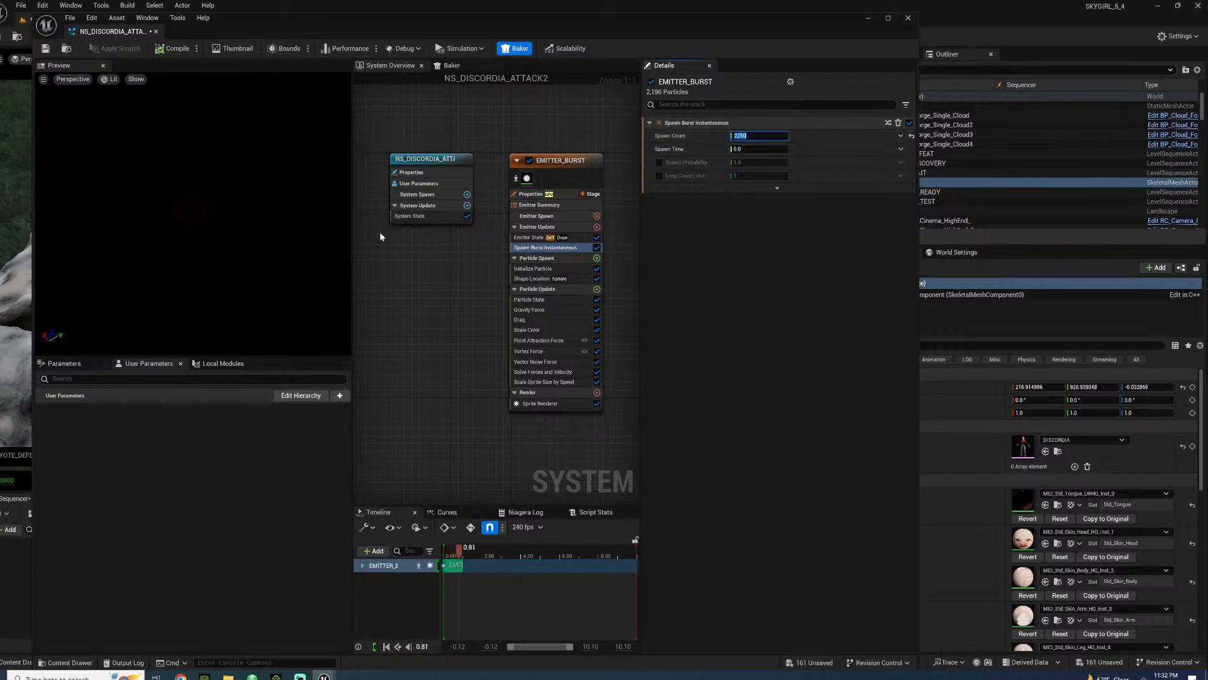
- Set the Point Attraction Force strength to -35 and its radius to 50, and save and close the Niagara system
click(529, 313)
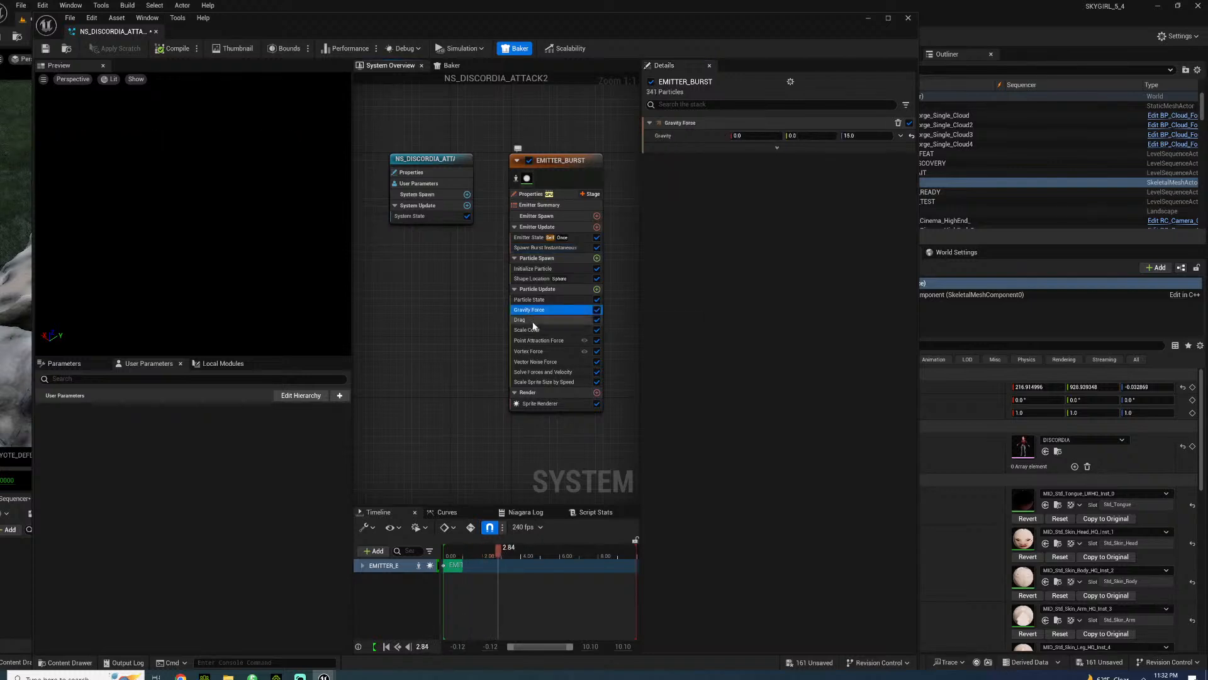
click(533, 322)
click(536, 341)
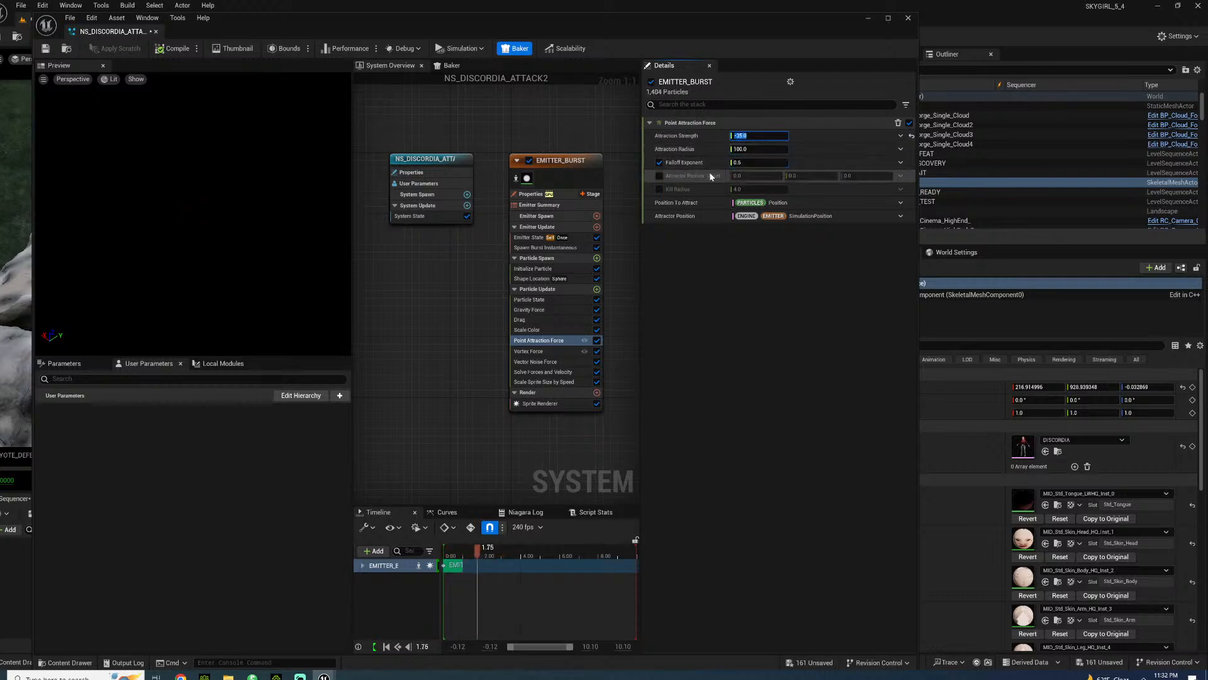
click(755, 148)
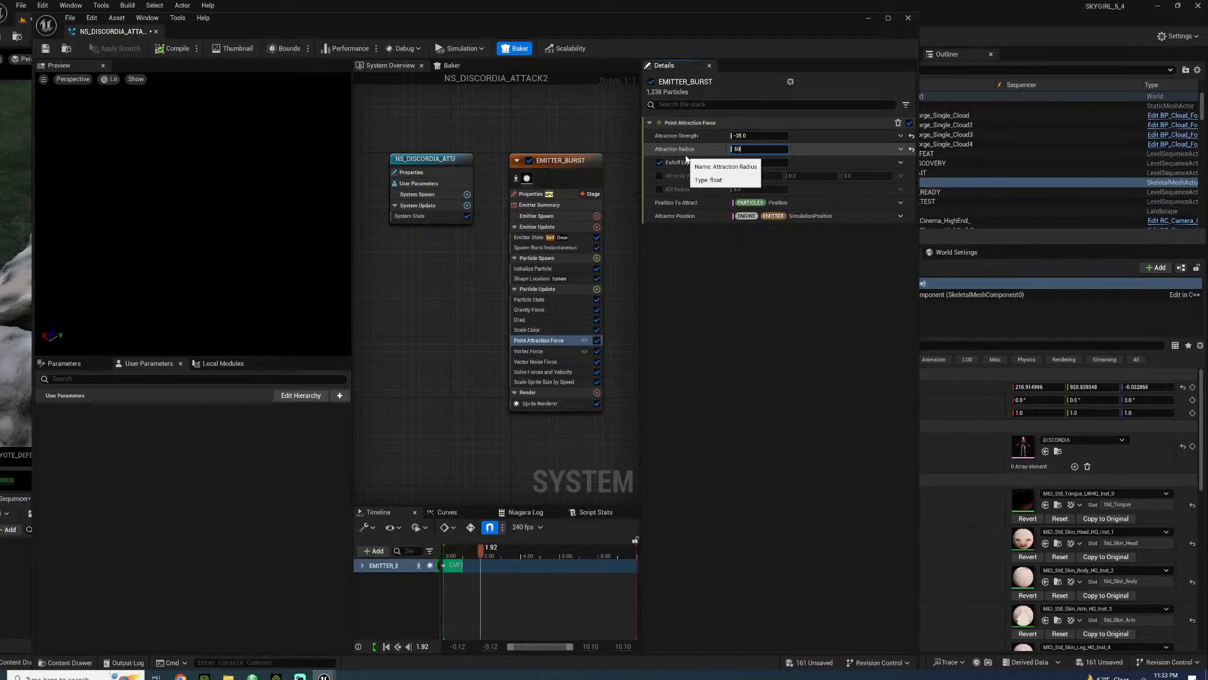
click(47, 49)
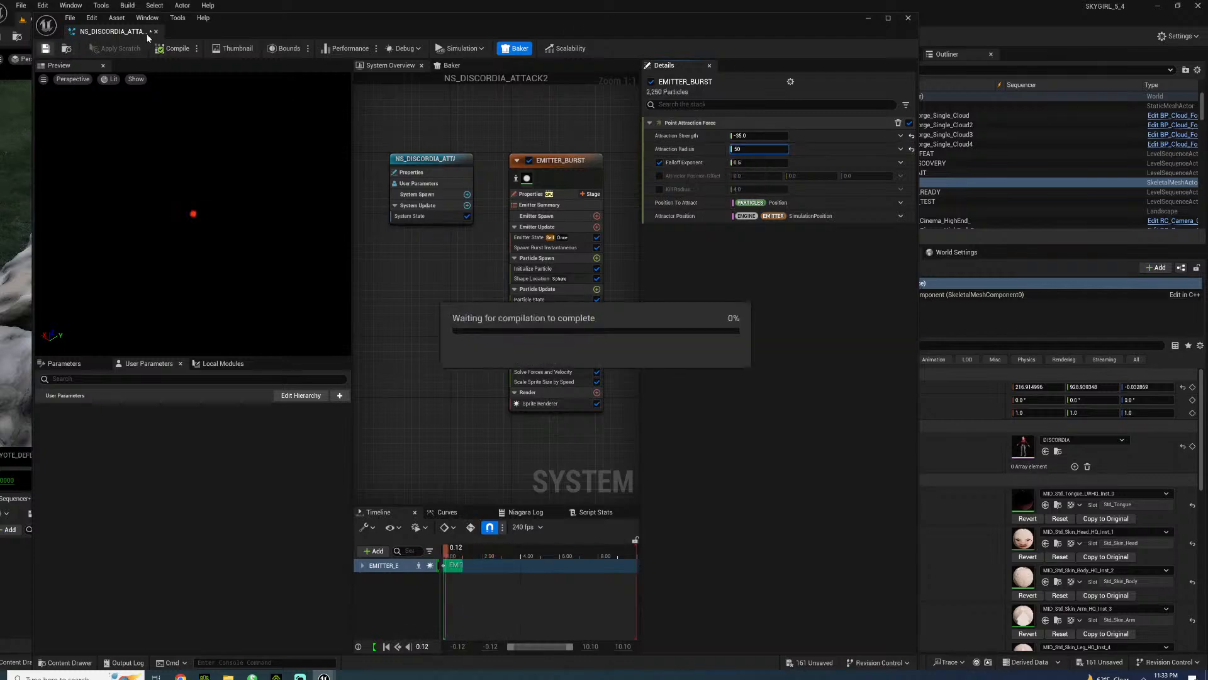
click(157, 32)
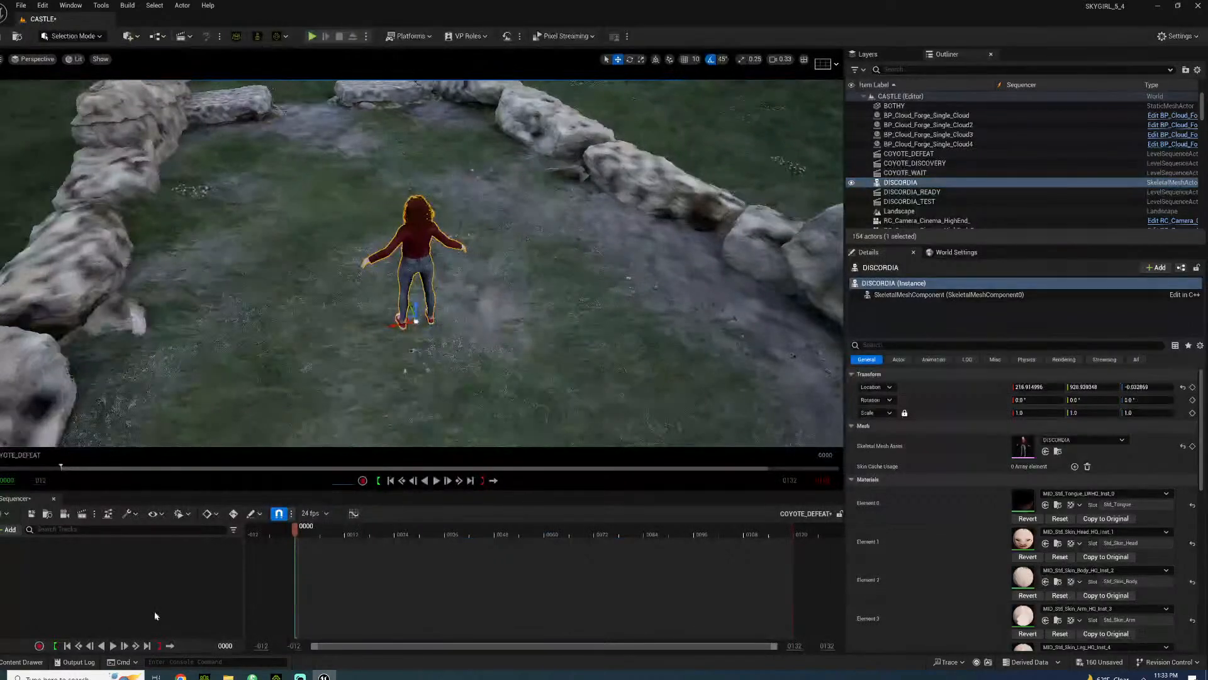
- Add the DISCORDIA actor to the COYOTE_DEFEAT sequence and give its Animation track the discordia_attack animation
click(22, 662)
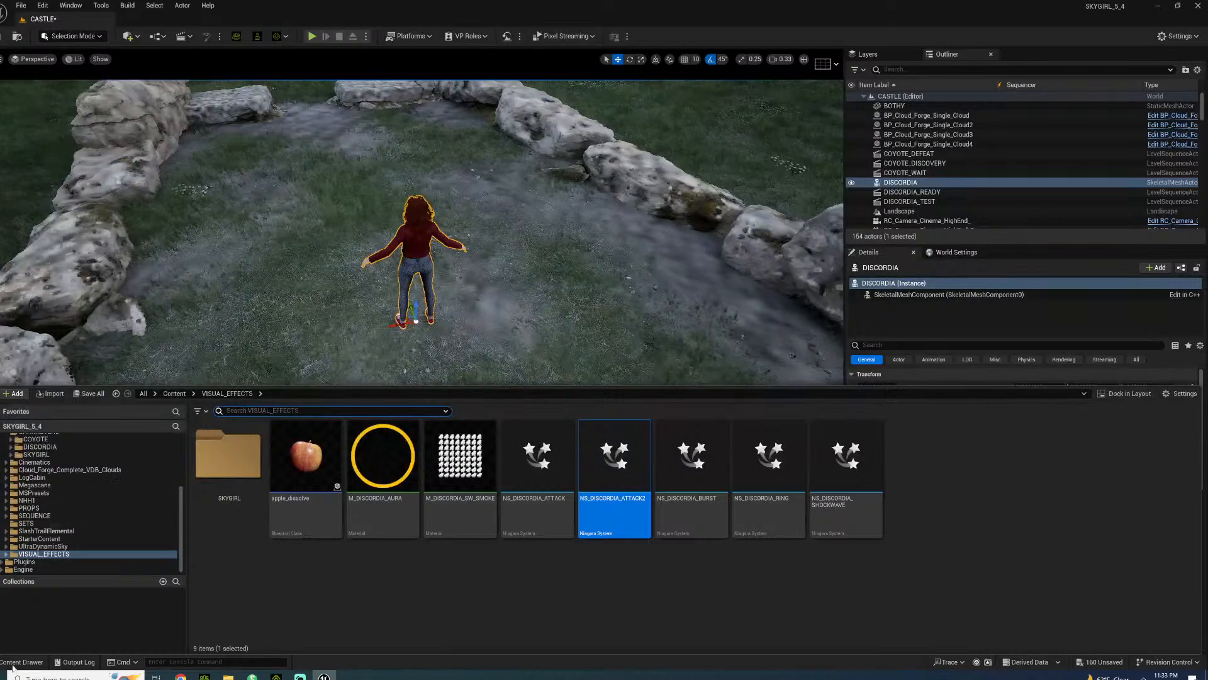
click(419, 204)
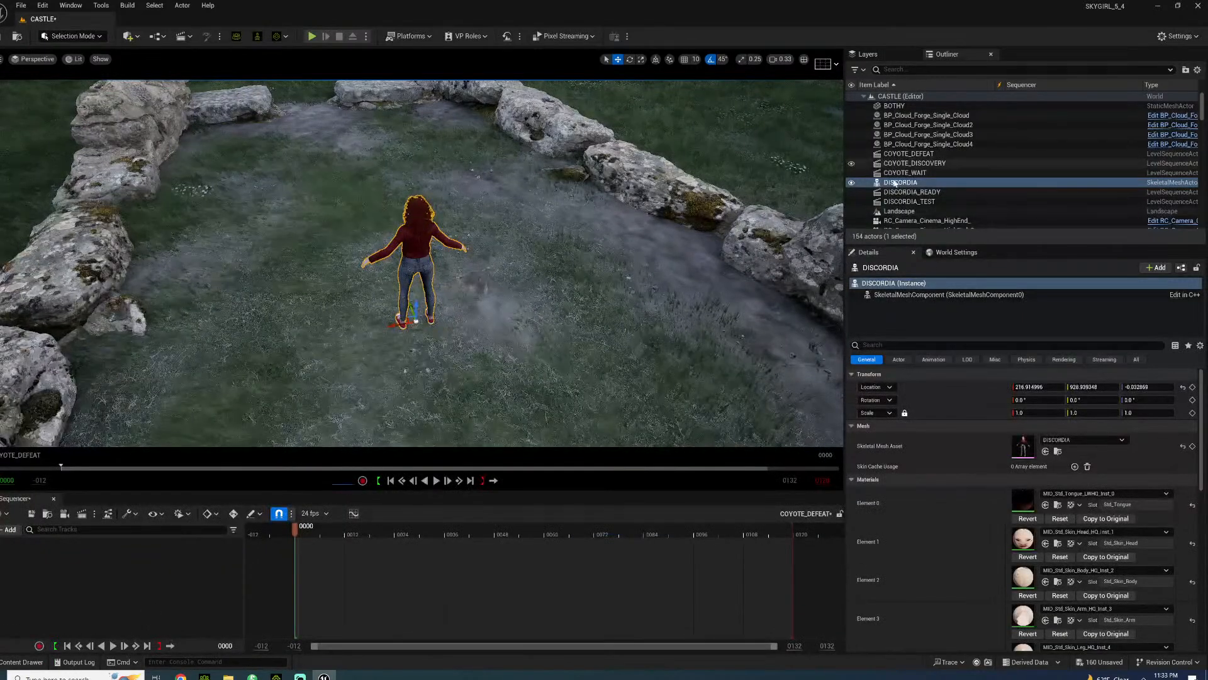
drag(901, 183, 914, 196)
drag(81, 599, 175, 592)
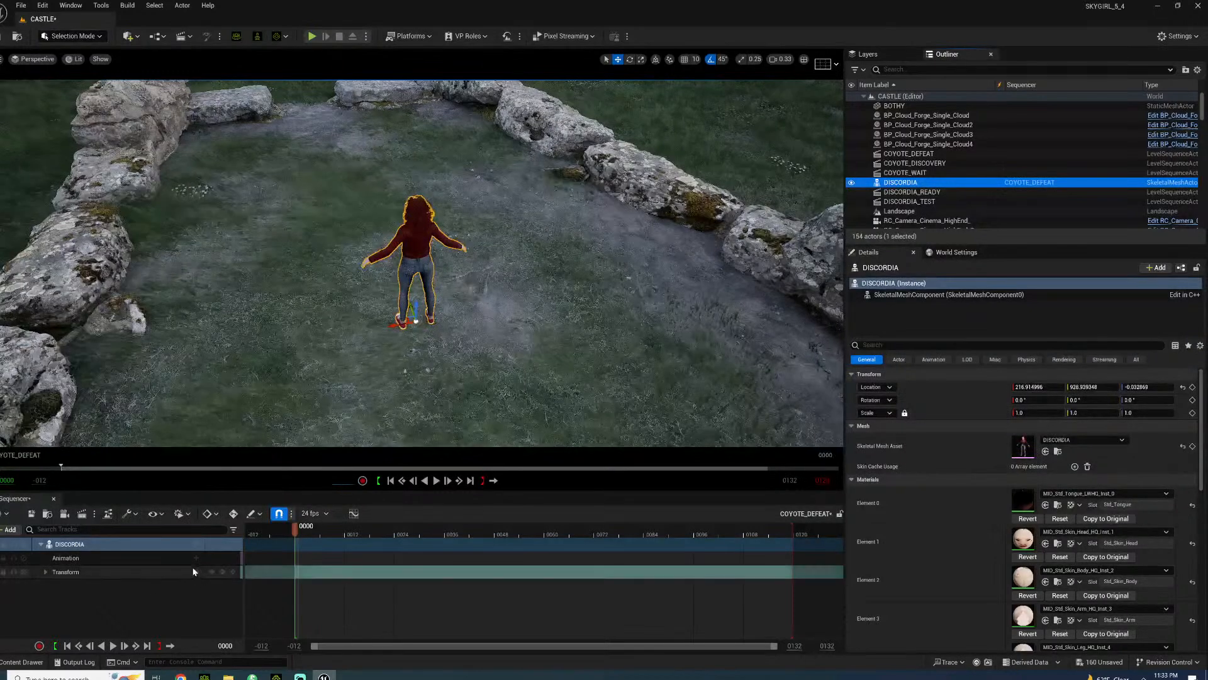
click(211, 557)
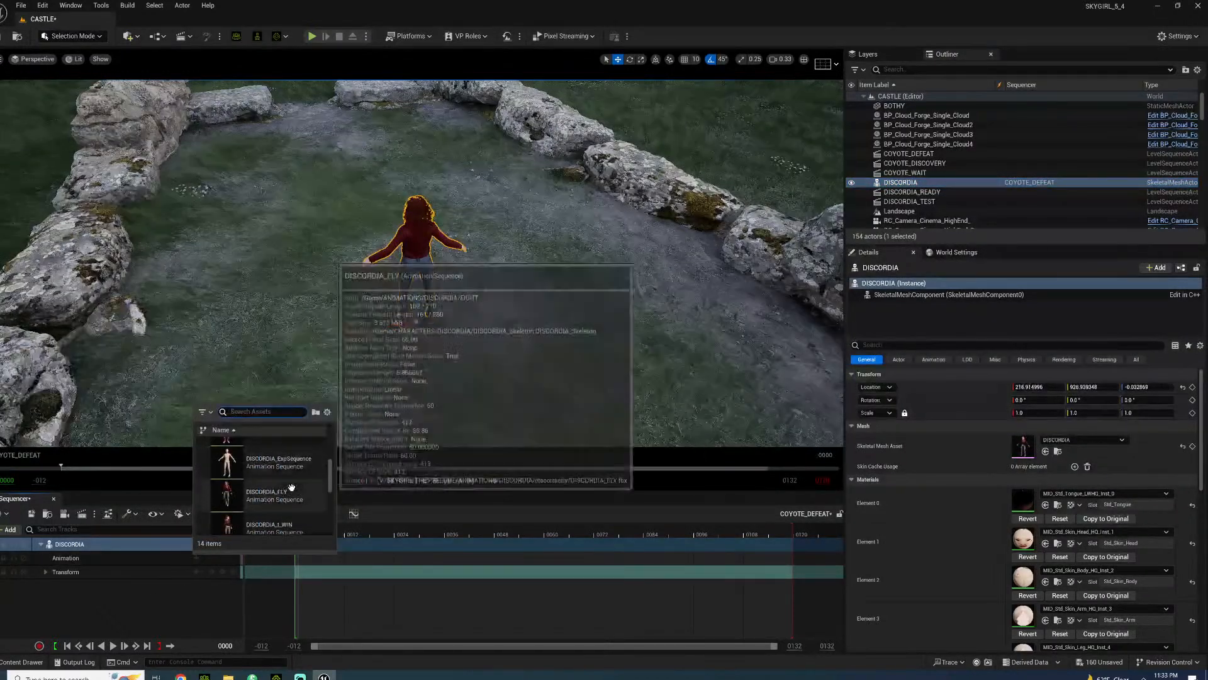
click(291, 511)
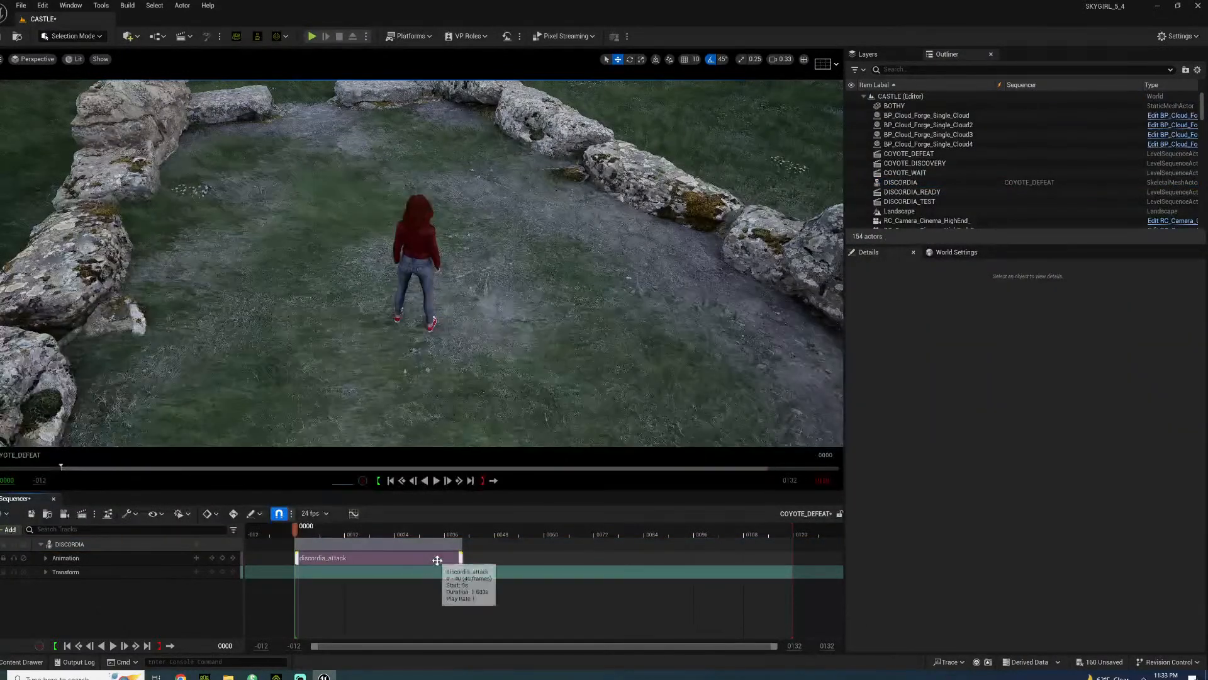
- Set the When Finished property of the discordia_attack section to Keep State
right_click(440, 558)
mouse_move(512, 281)
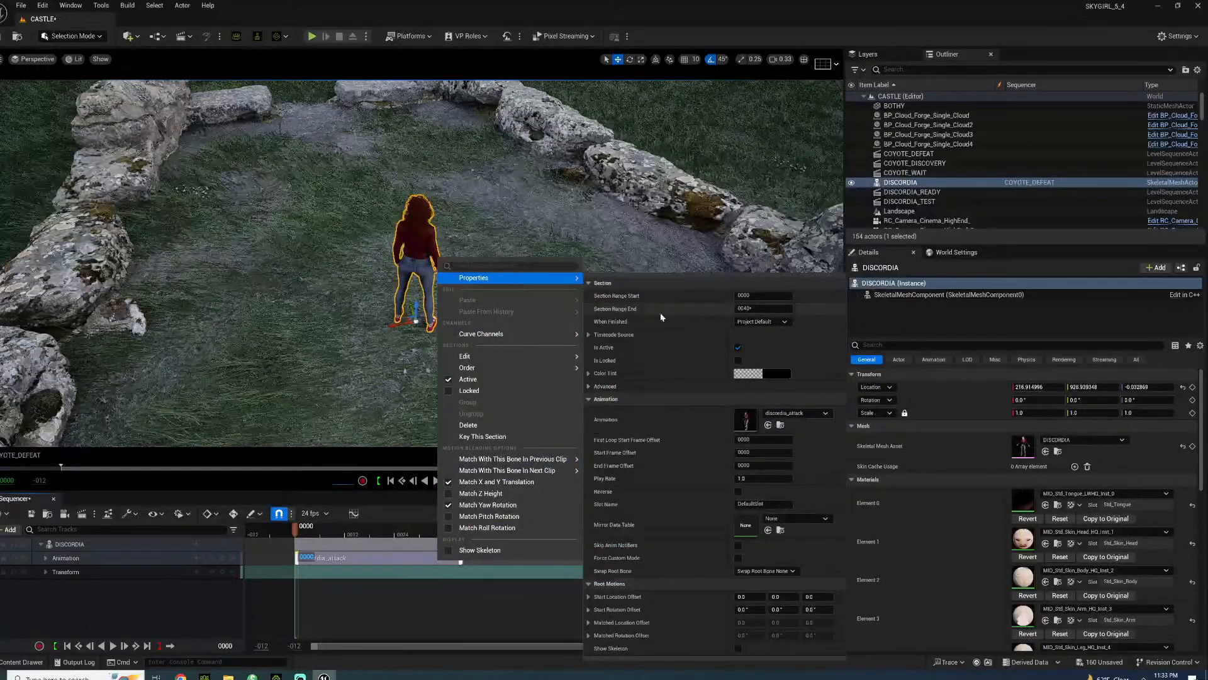
click(755, 322)
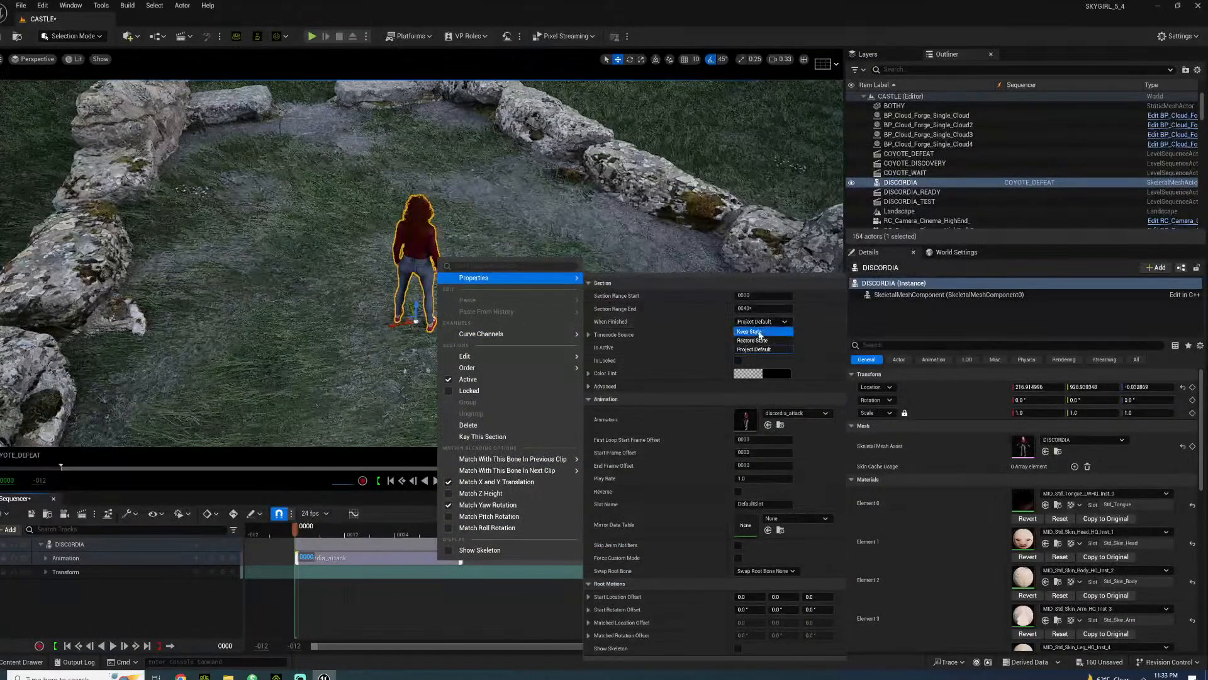
click(360, 534)
- Play and scrub the attack animation, examining Discordia's hand movement and her pose from close up and from behind
key(space)
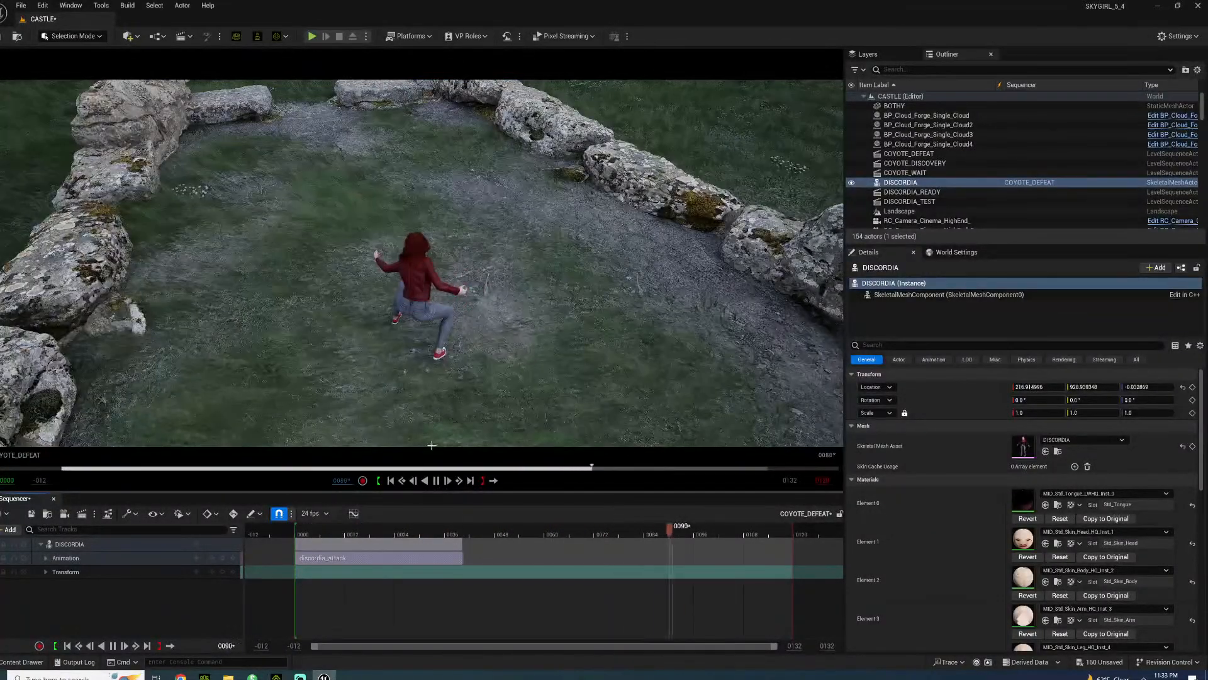
click(430, 534)
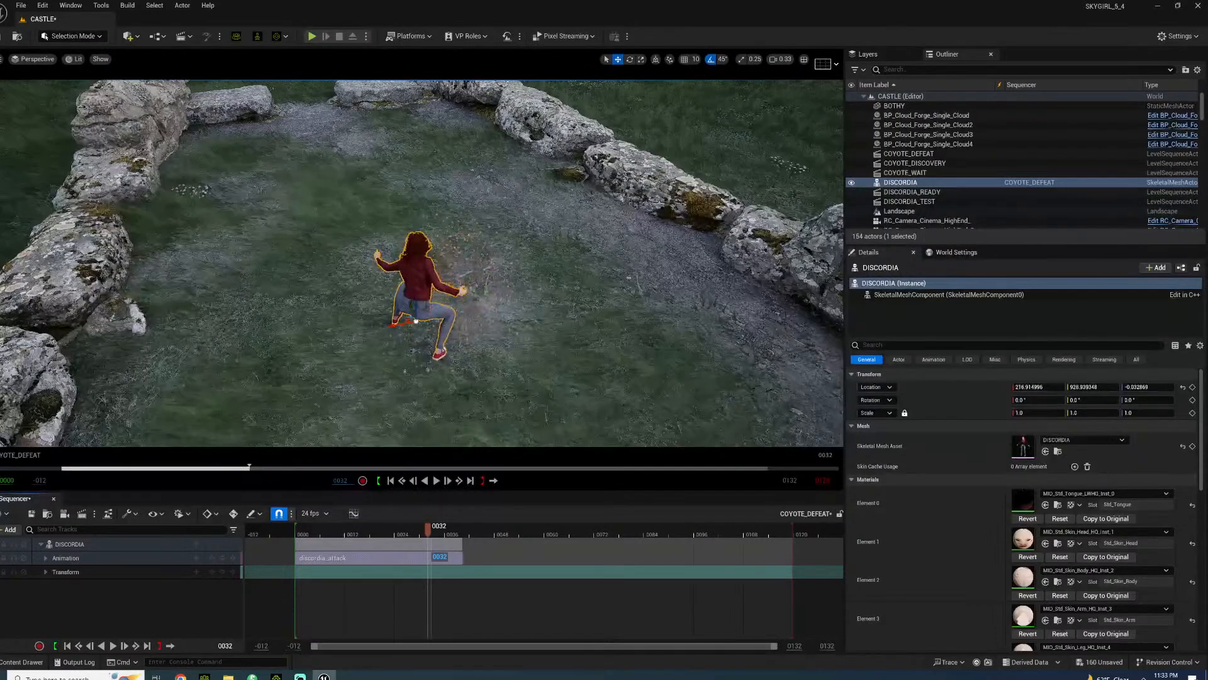
right_drag(422, 265, 448, 194)
click(404, 535)
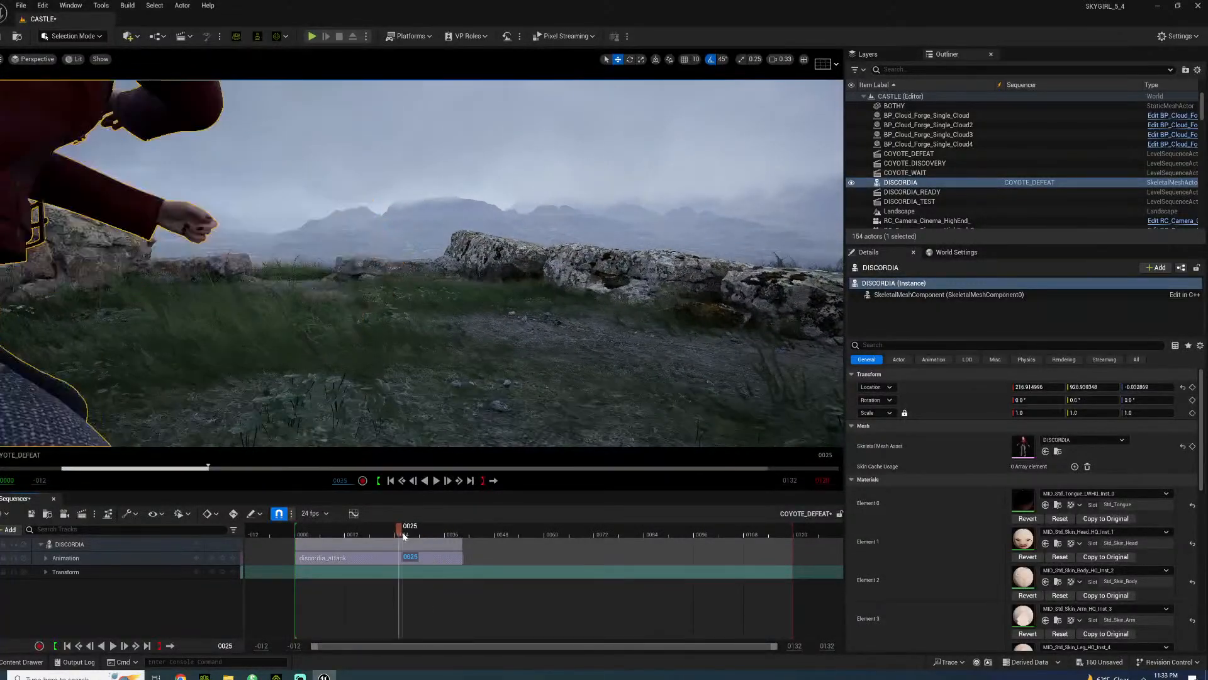
key(space)
key(space)
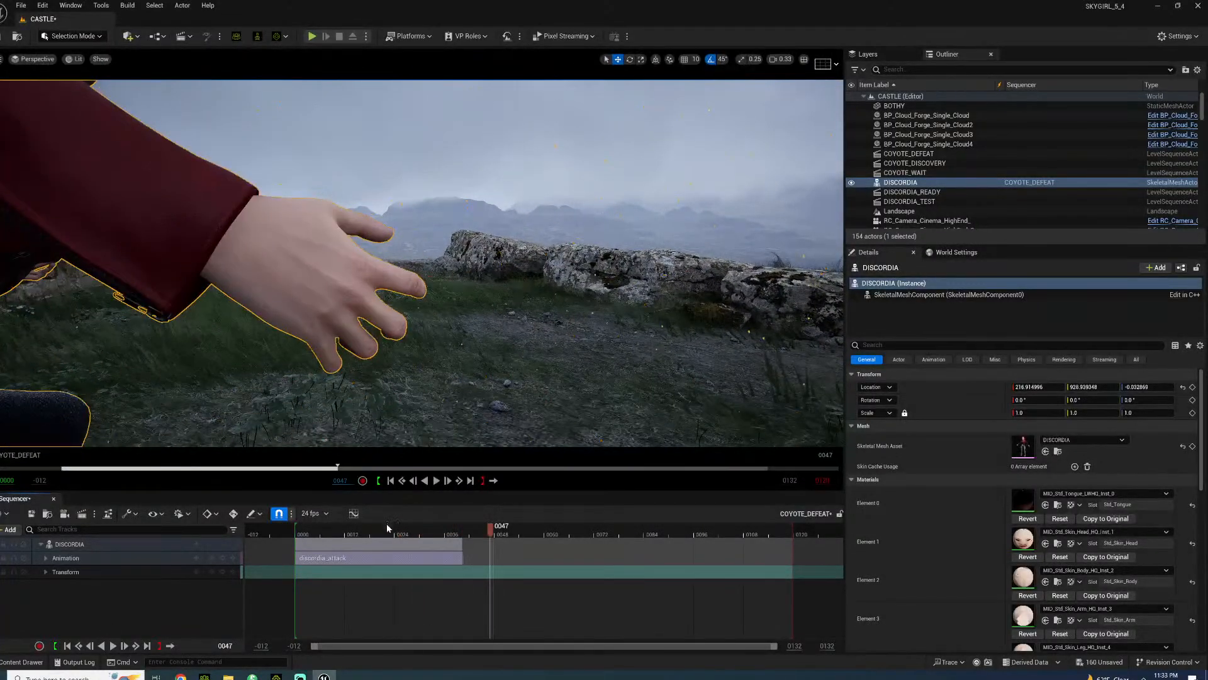
click(404, 534)
drag(403, 534, 446, 530)
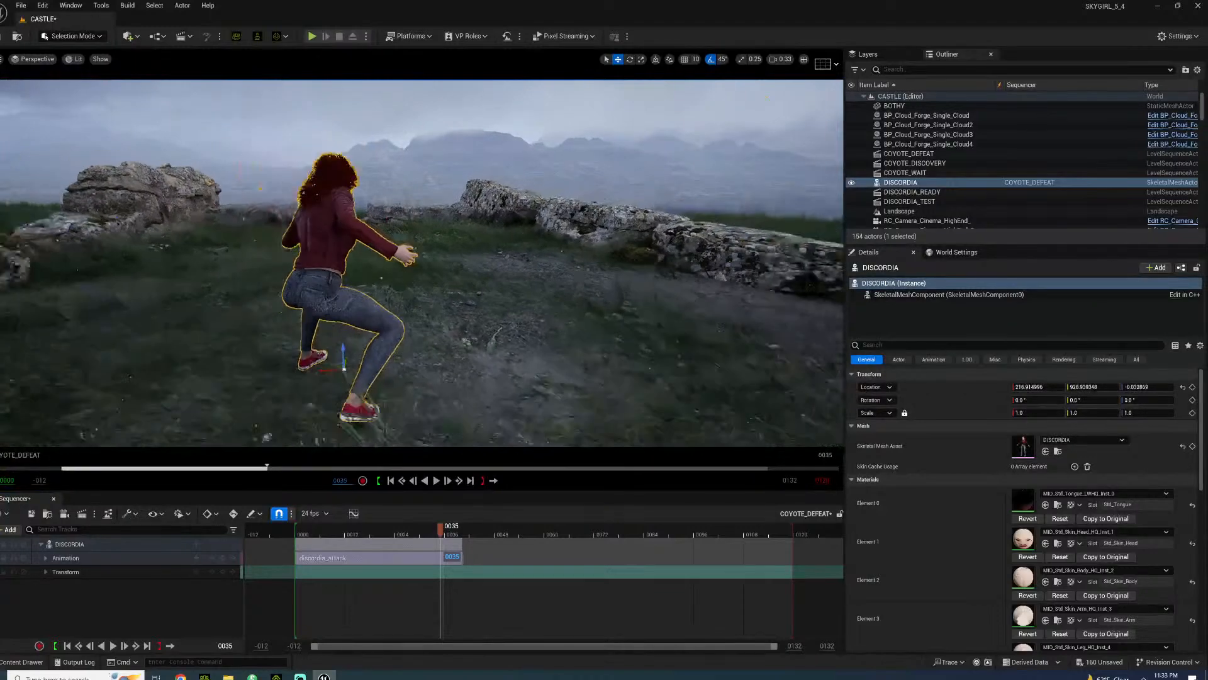
- Move DISCORDIA along X to about 232.5 and set the playhead to frame 19
click(401, 530)
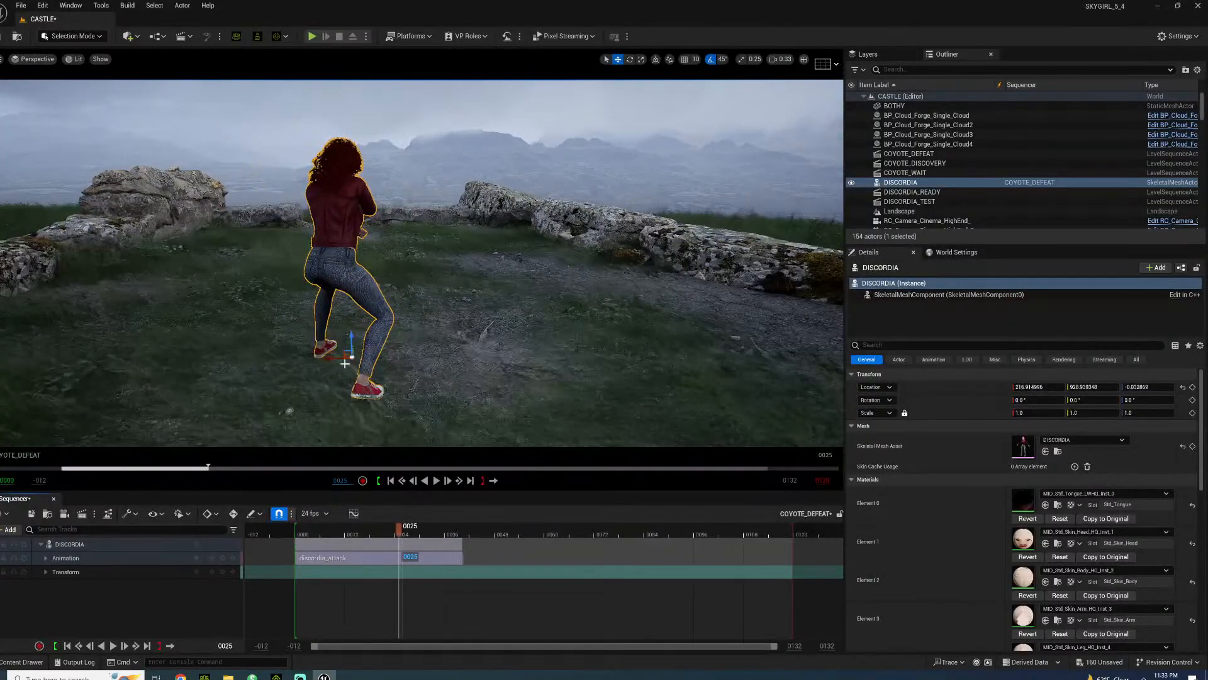
drag(337, 356, 328, 399)
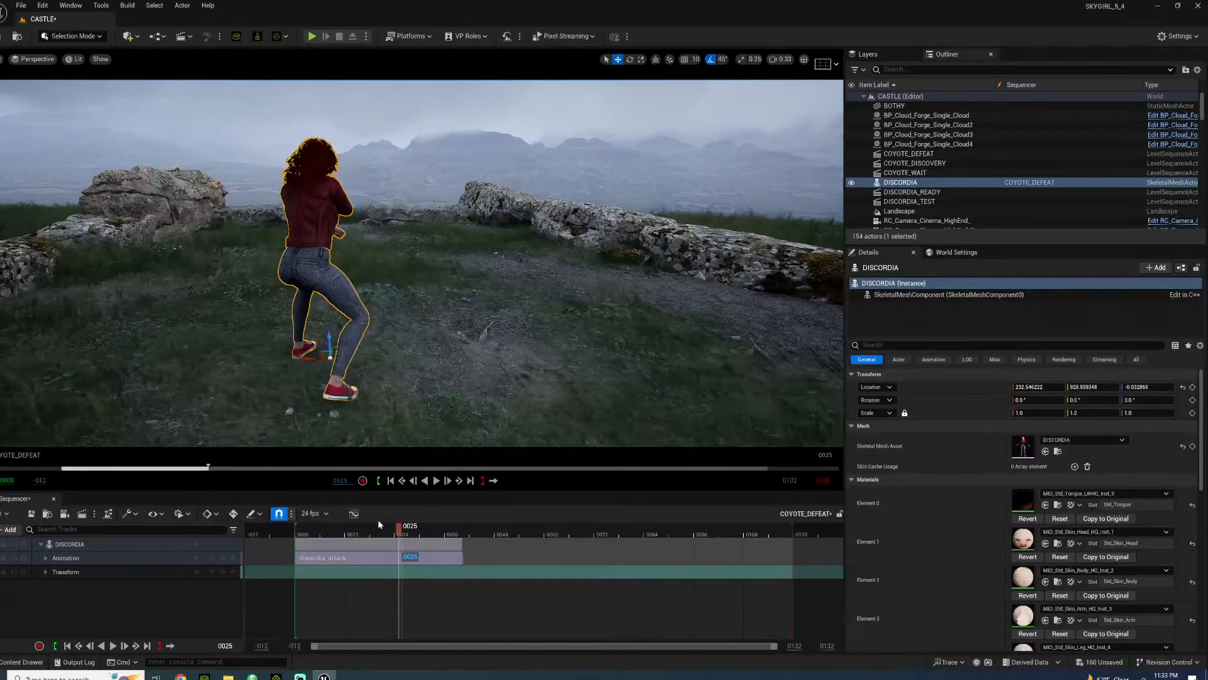
click(376, 535)
- Change the RealCamera lens of RC_Camera_Cinema_HighEnd_2 to the HighEnd prime 75 mm lens
scroll(922, 196, down, 2)
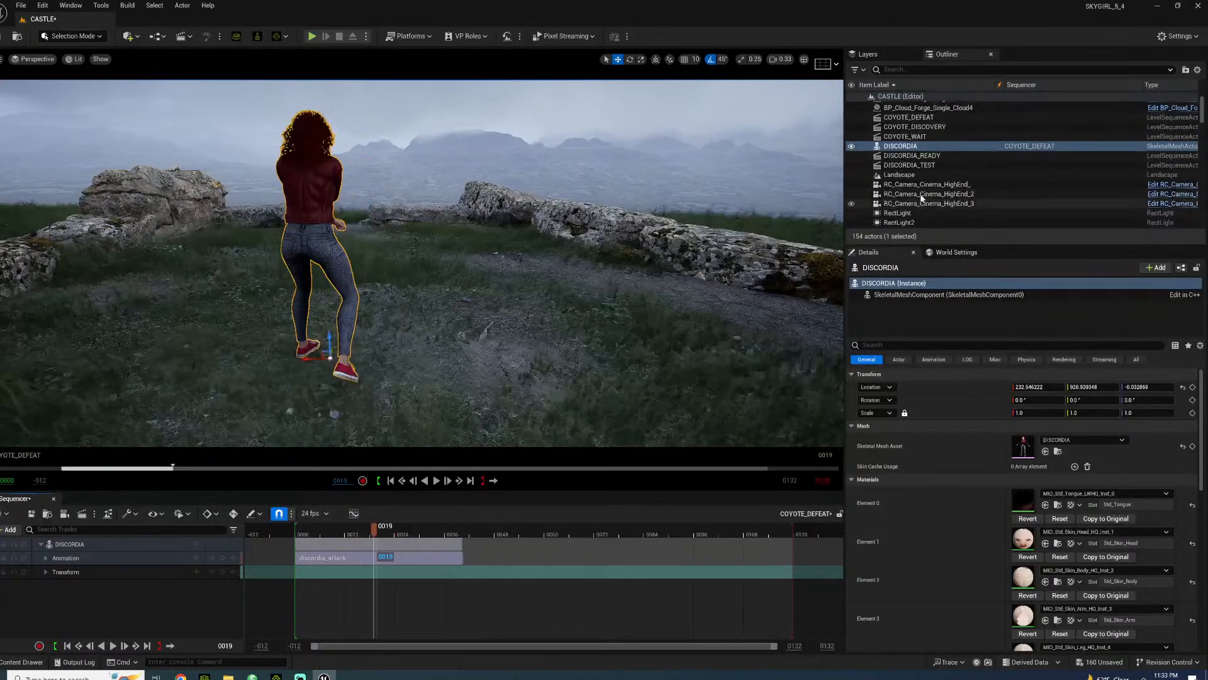
click(923, 195)
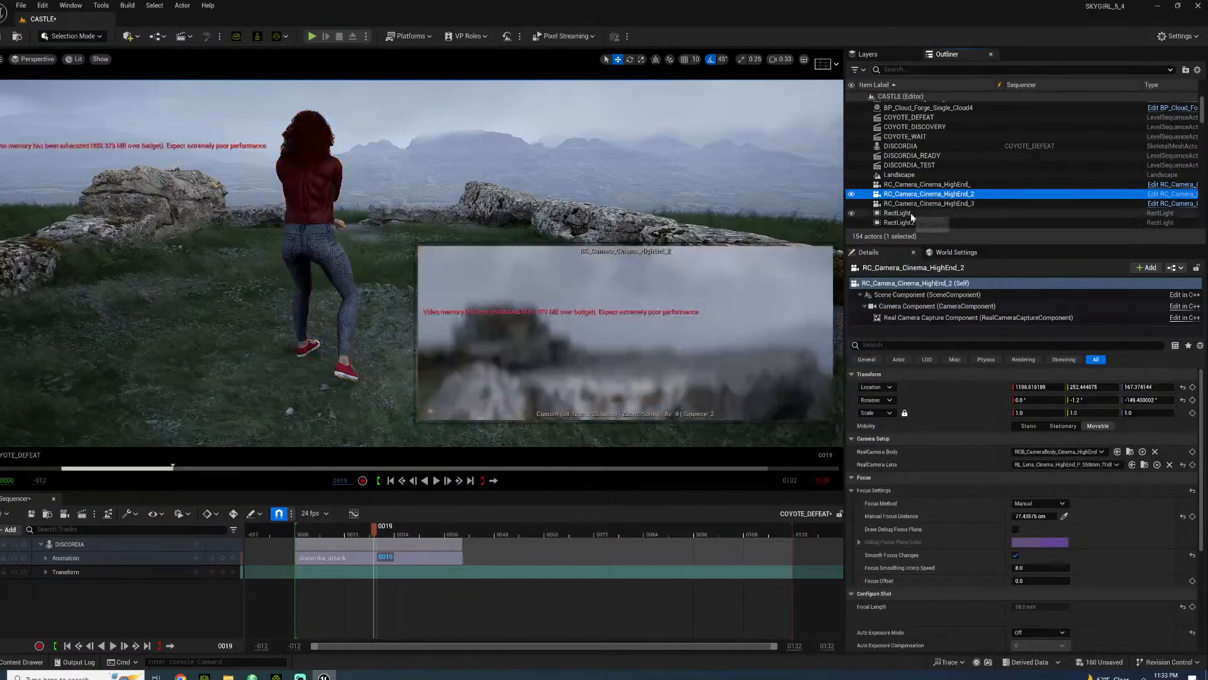
click(912, 205)
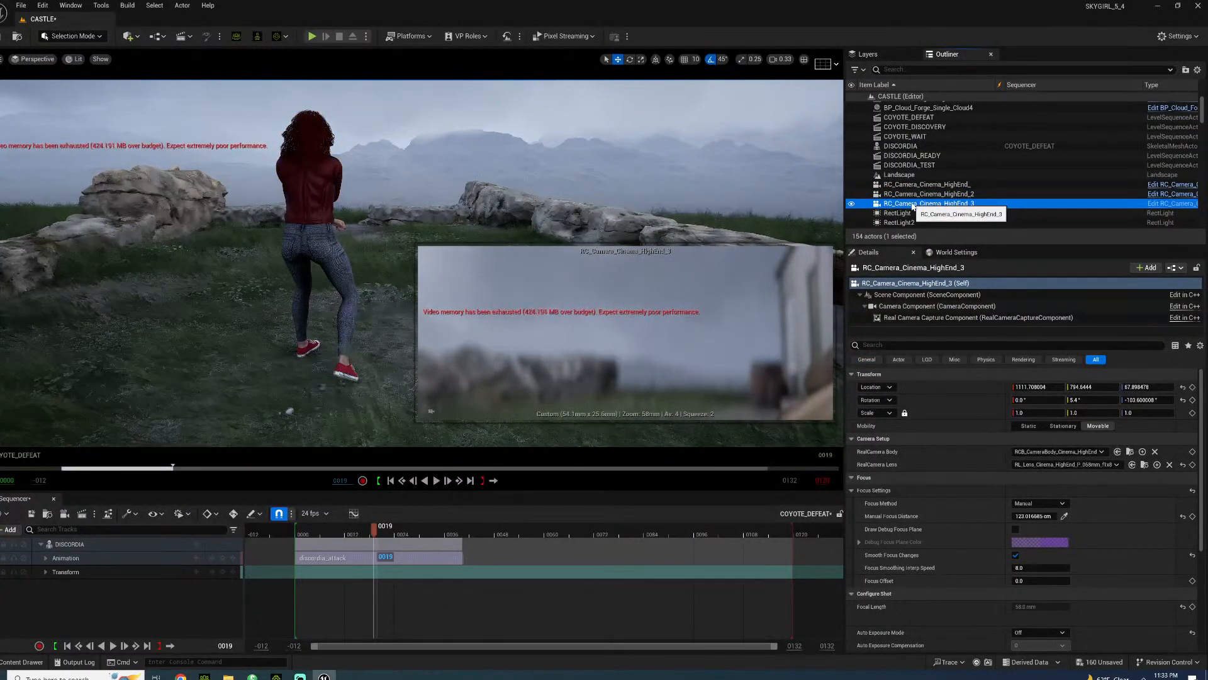
click(913, 194)
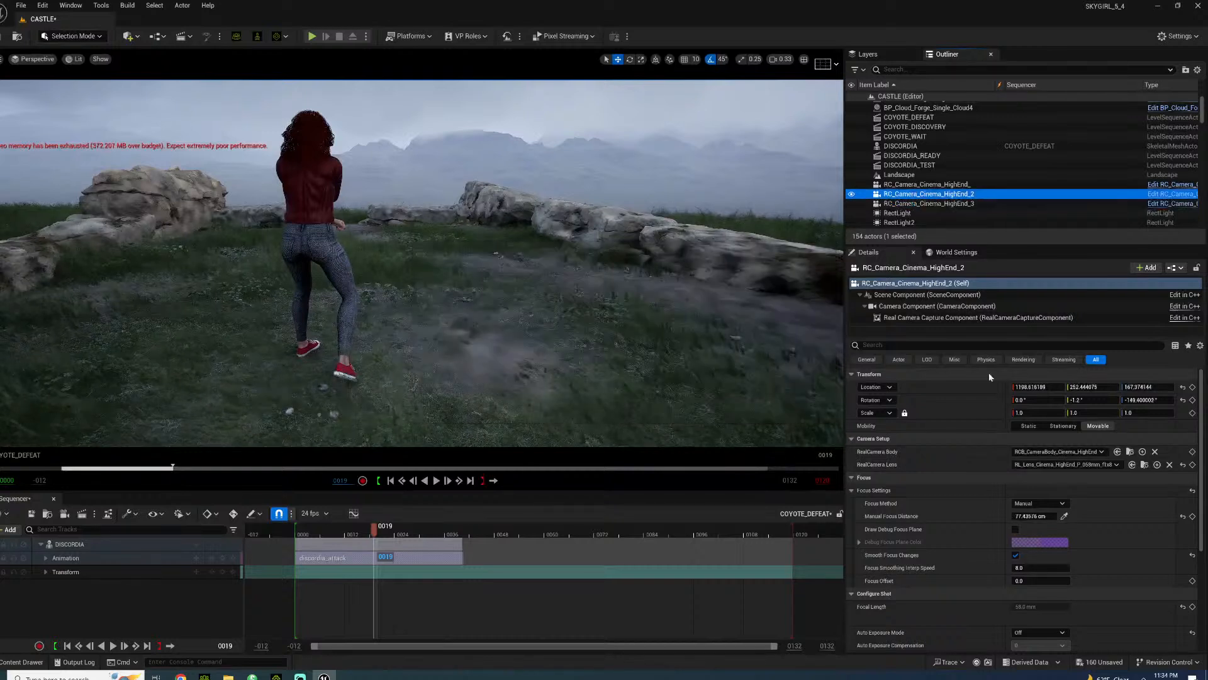
click(1063, 464)
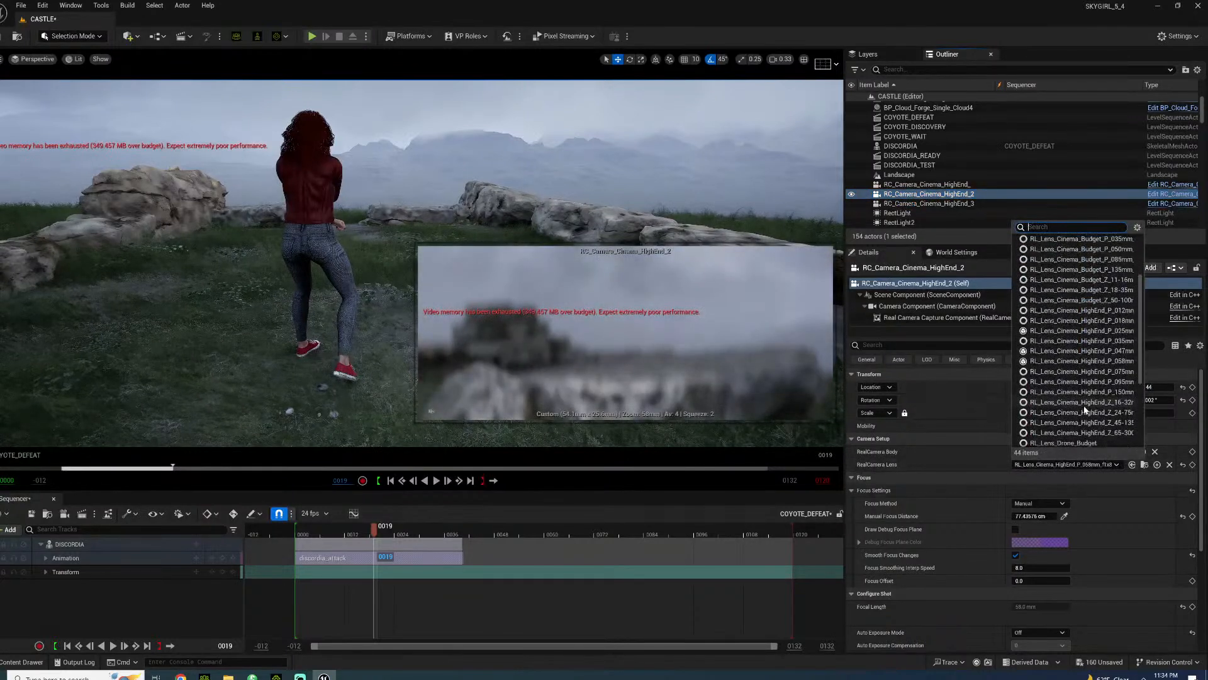
click(1087, 377)
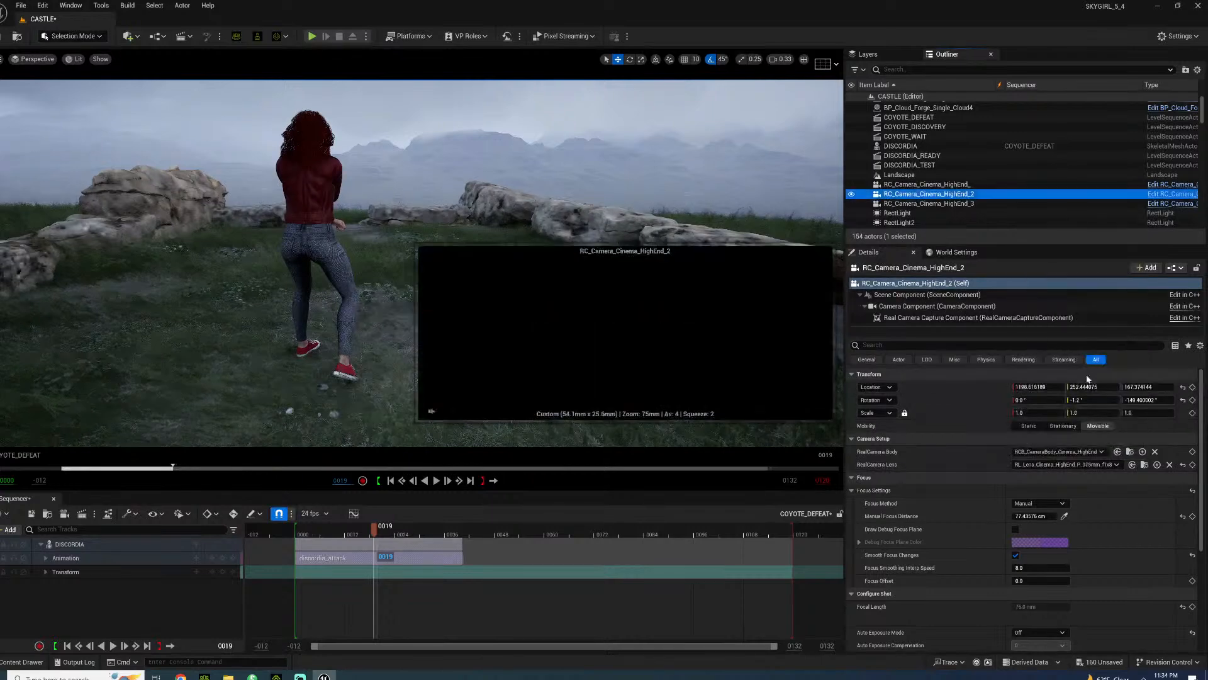
- Check the exposure compensation of RC_Camera_Cinema_HighEnd_3 and set the same value, 9.0, on the camera component of RC_Camera_Cinema_HighEnd_2
click(930, 203)
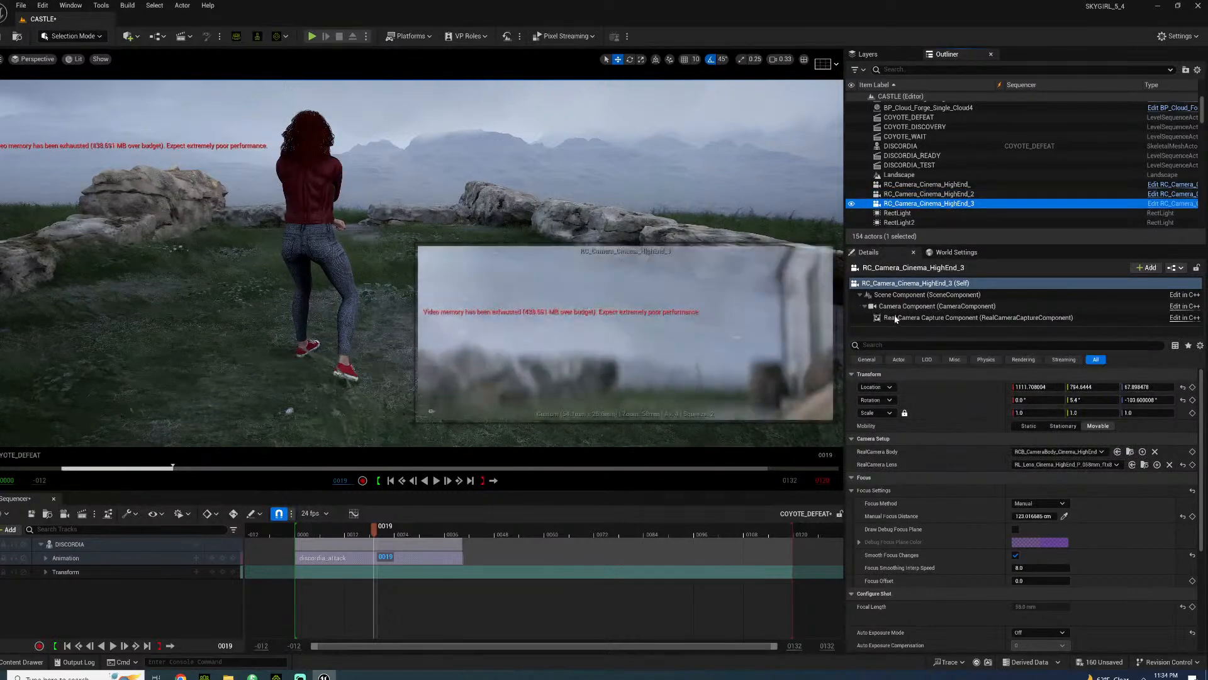
click(936, 306)
scroll(950, 531, down, 10)
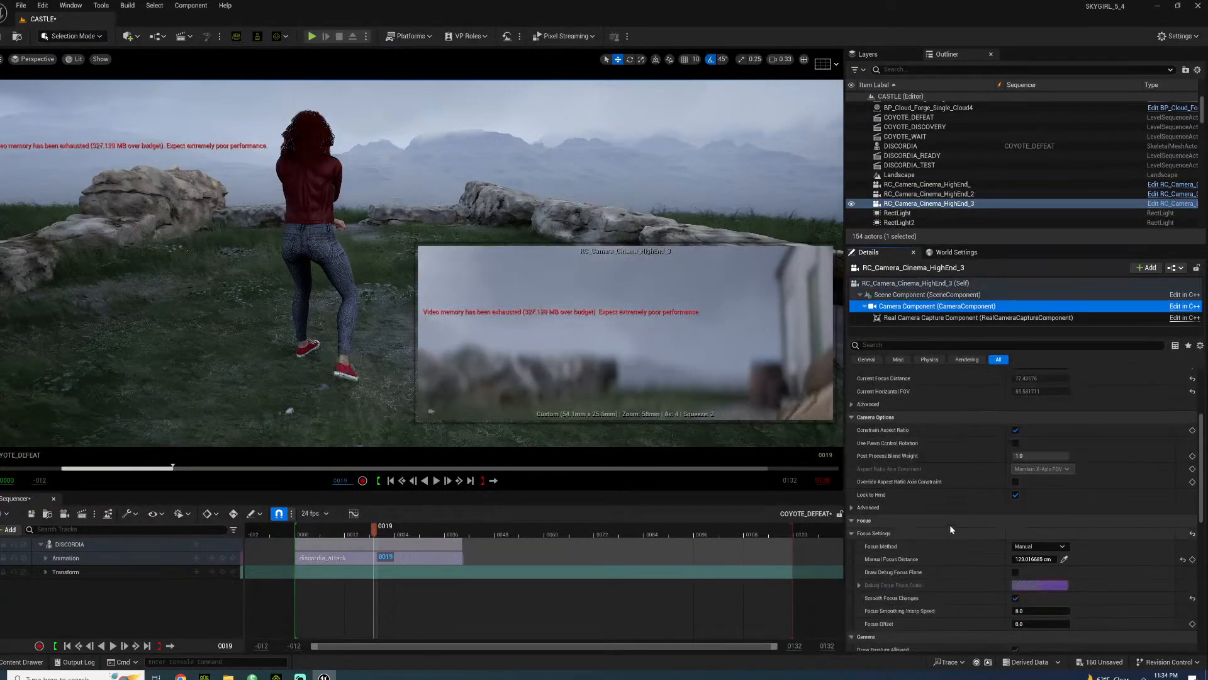
scroll(893, 568, down, 2)
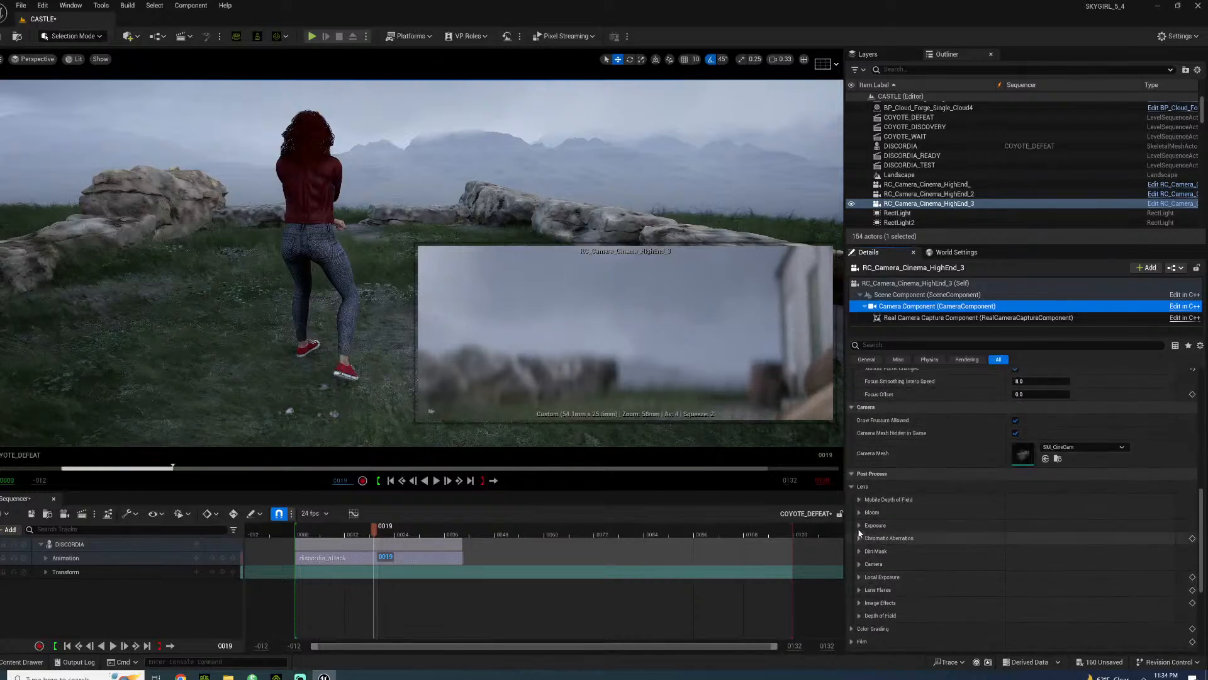
click(858, 526)
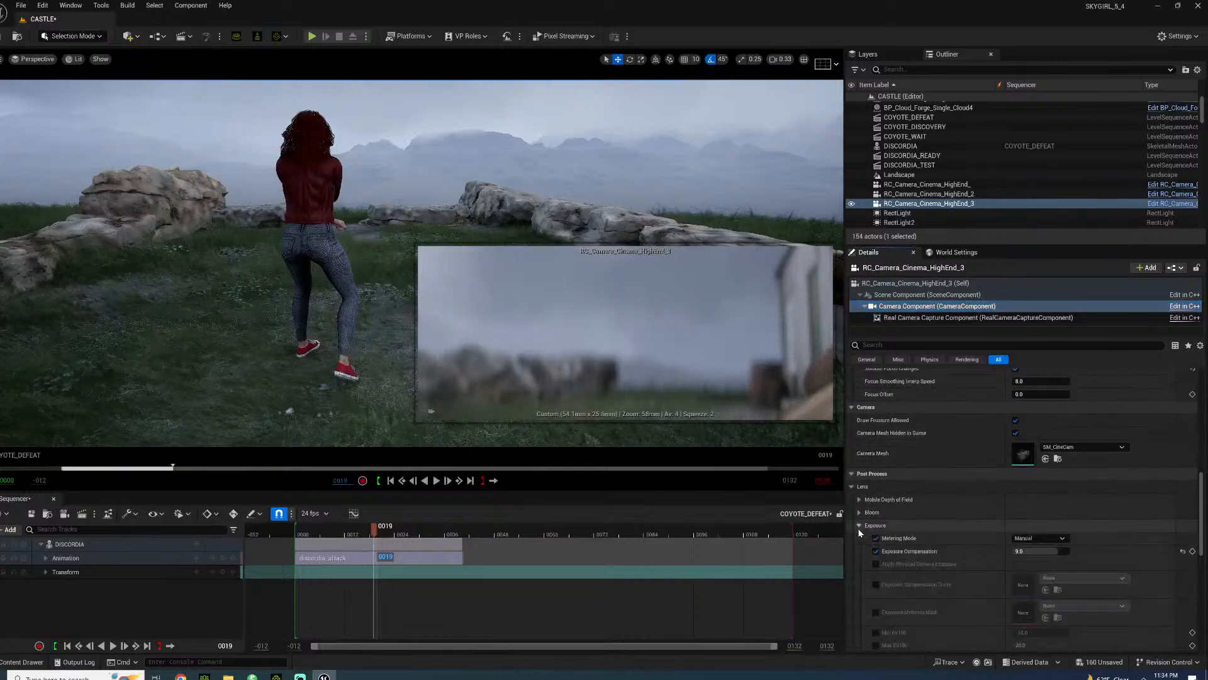
click(944, 193)
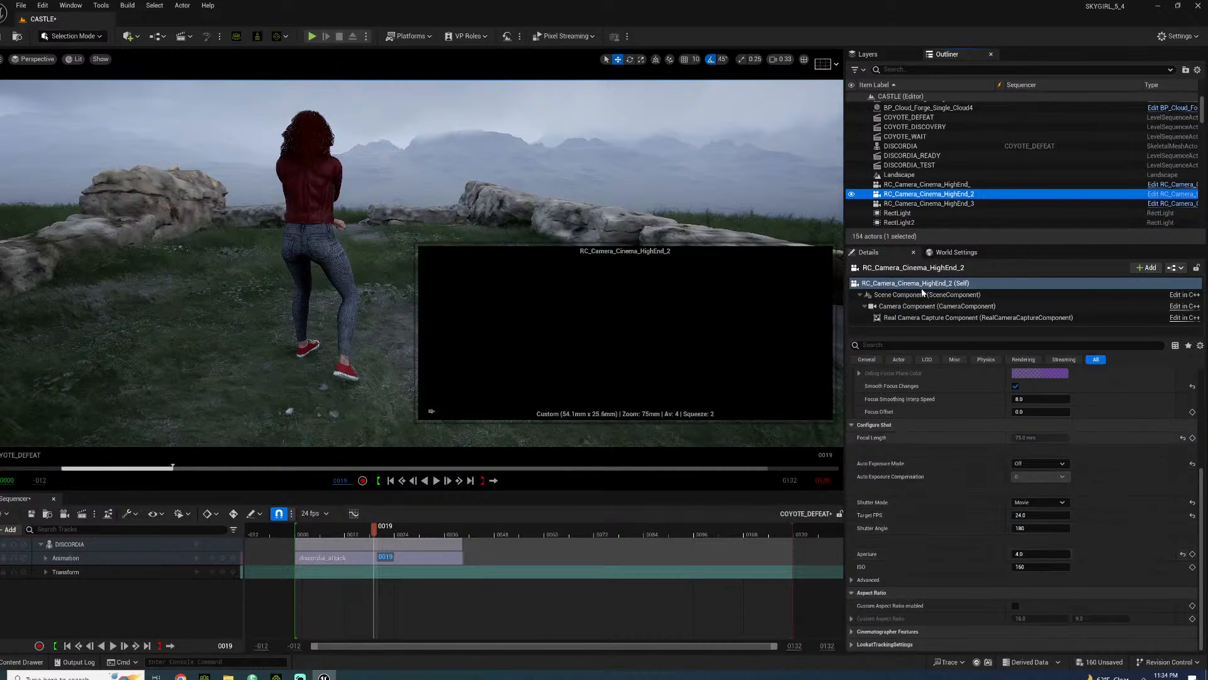
click(919, 307)
scroll(920, 580, down, 6)
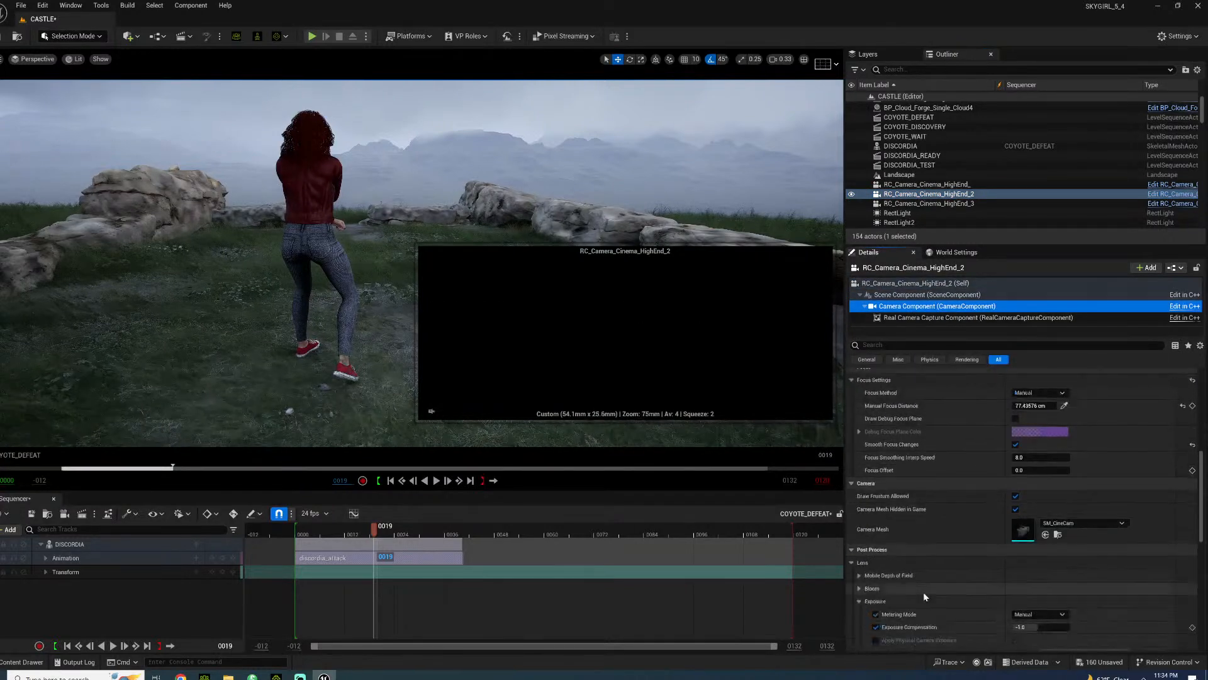
click(1019, 565)
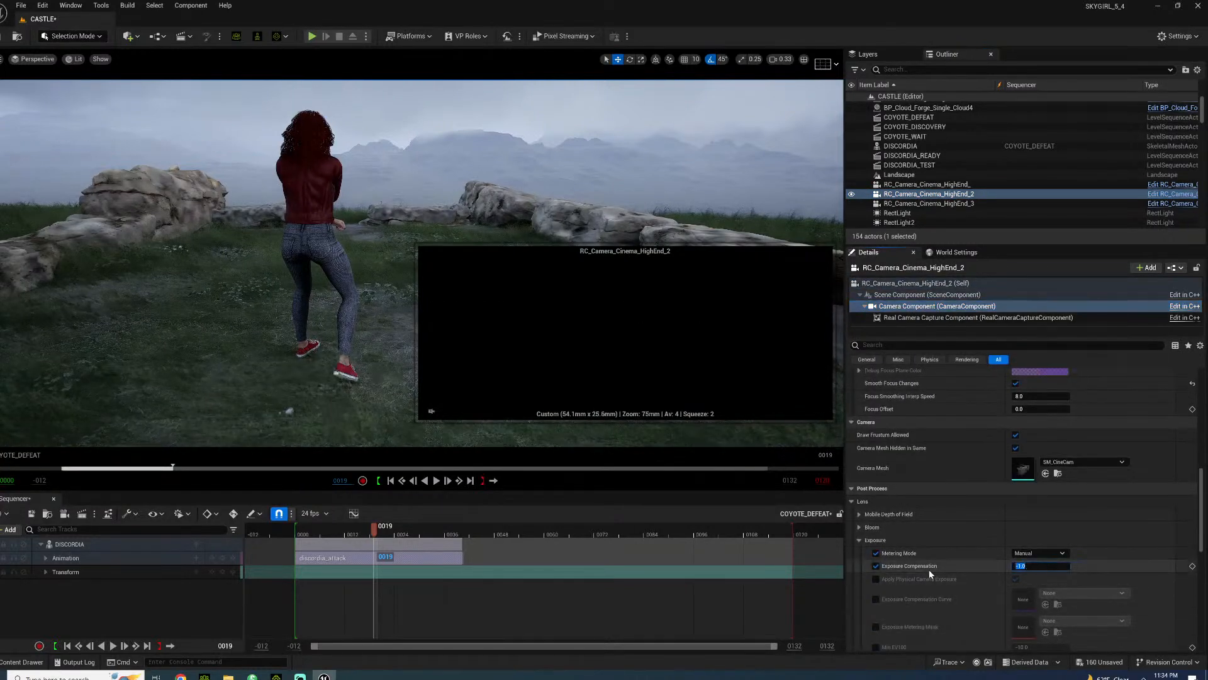
key(Return)
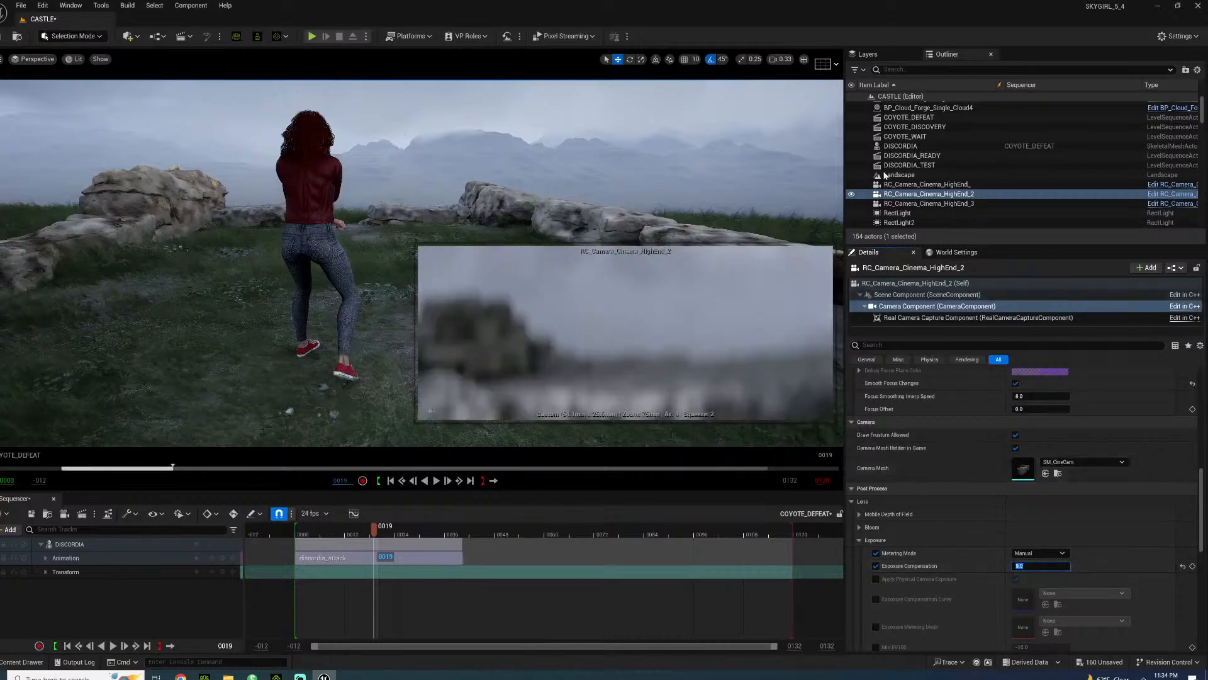
- Pilot RC_Camera_Cinema_HighEnd_2 and frame Discordia's right hand closely from behind, at about X 181, Y 808, Z 102
right_click(905, 198)
click(956, 351)
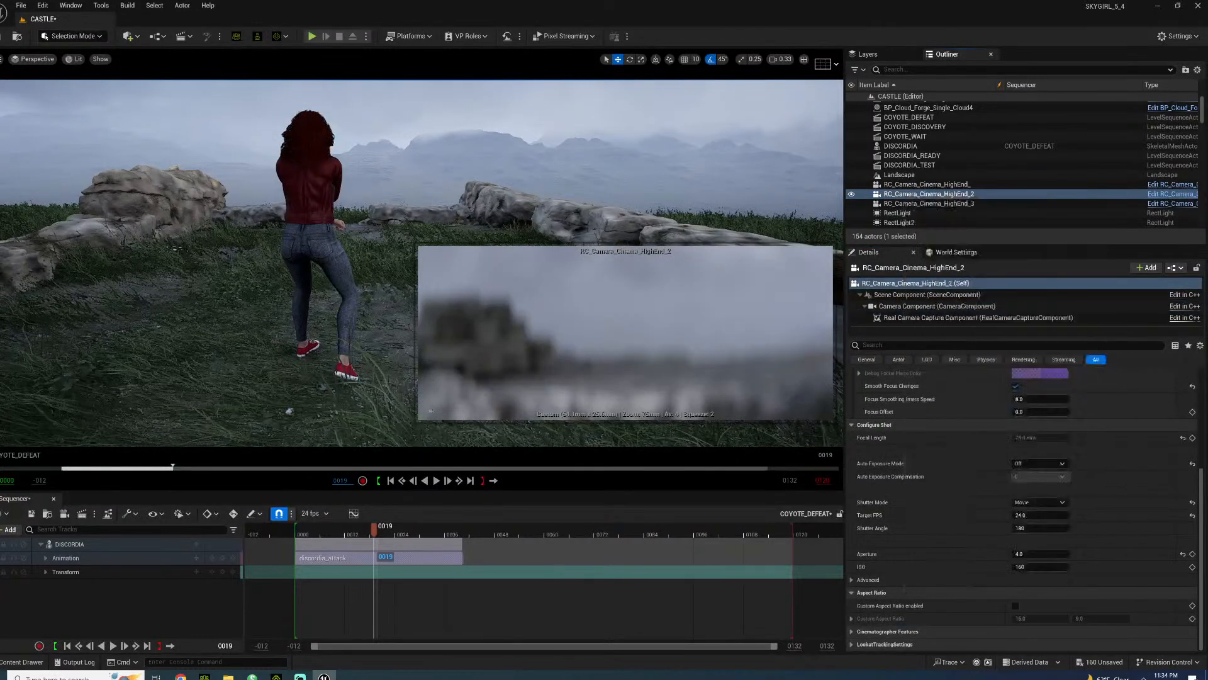
right_drag(422, 264, 389, 340)
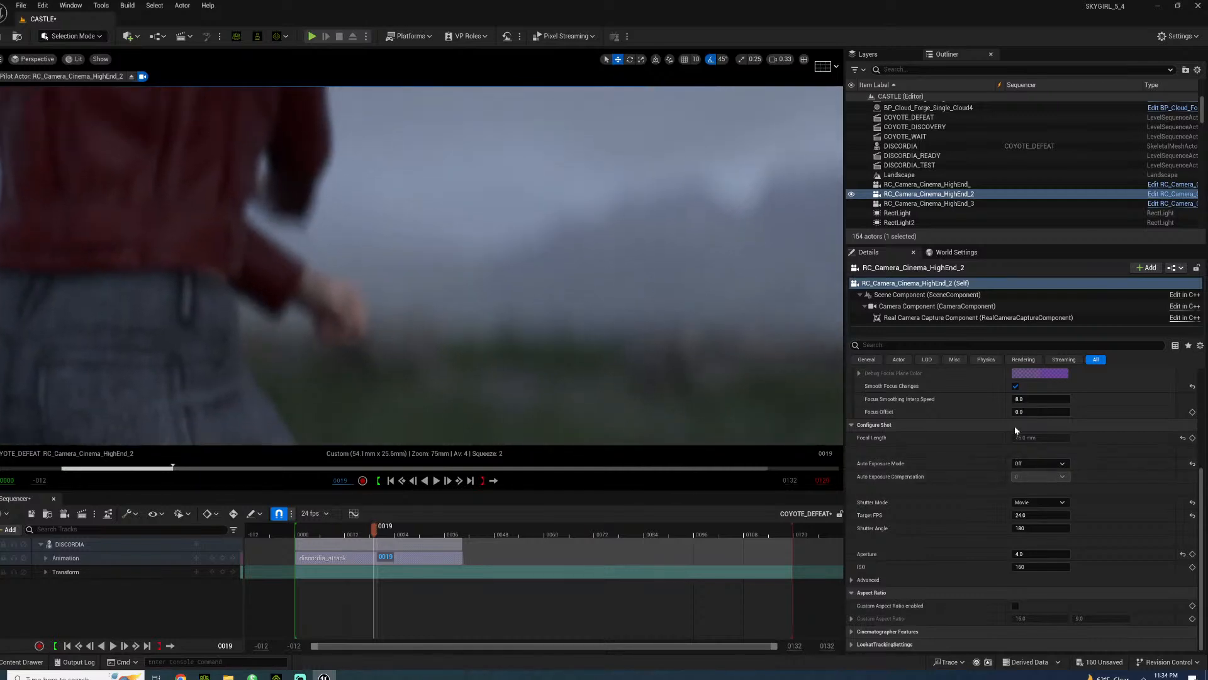
- Sample the manual focus distance of RC_Camera_Cinema_HighEnd_2 from the scene near Discordia's hand
scroll(976, 453, up, 5)
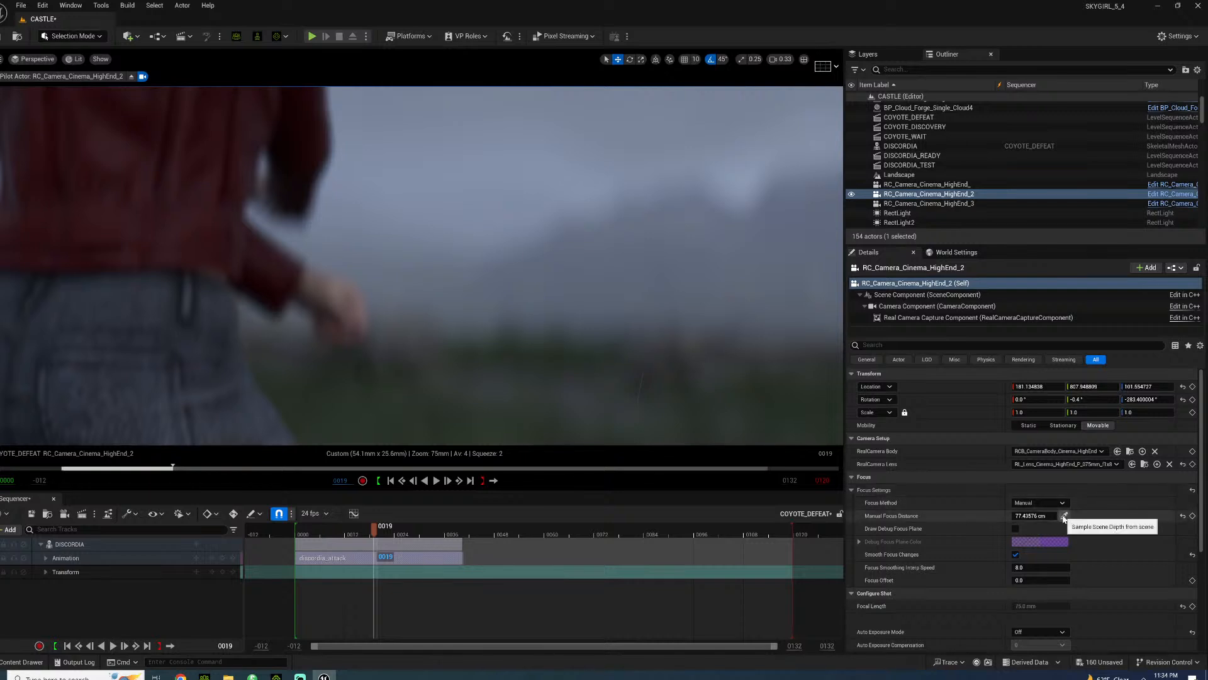
click(1064, 516)
click(432, 370)
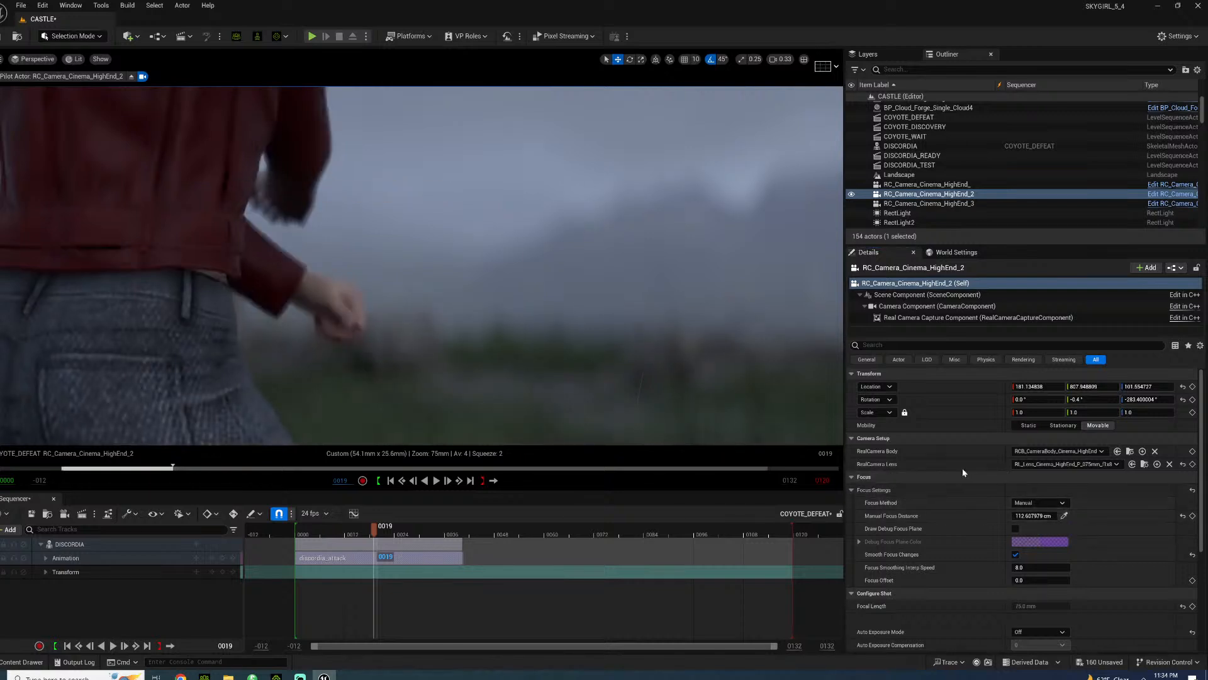
- Show the debug focus plane on RC_Camera_Cinema_HighEnd_2, adjust the manual focus distance to about 115.2 cm, and hide the plane
click(1015, 529)
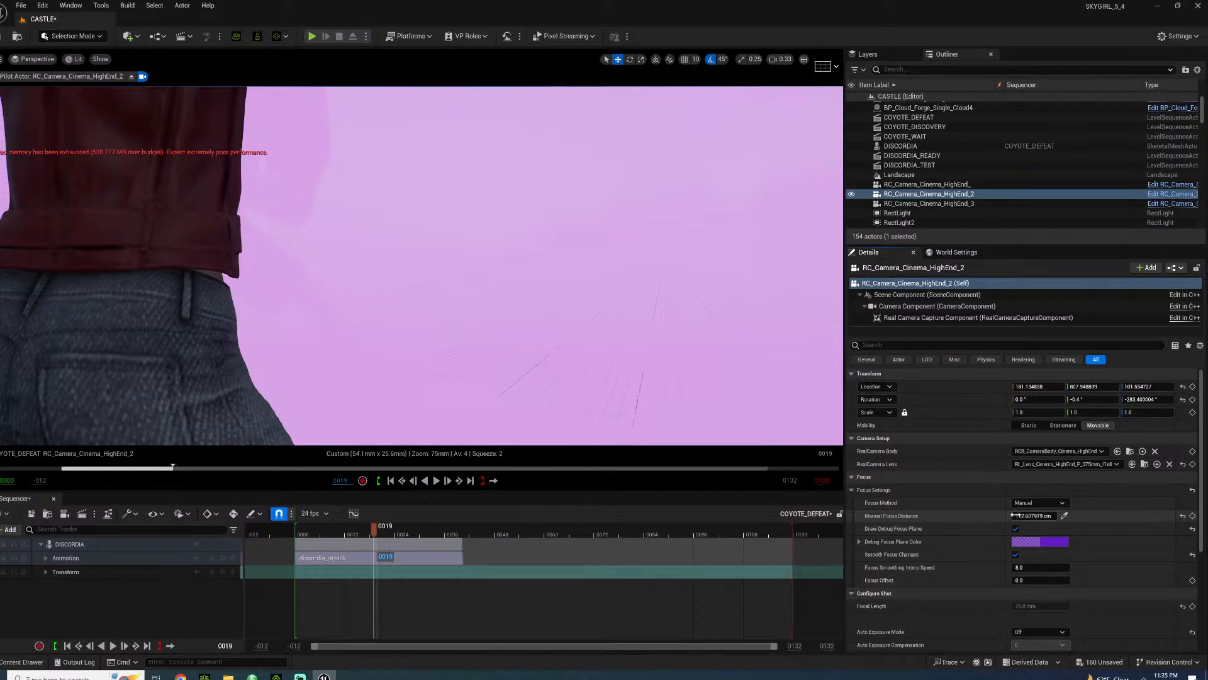
text(65)
key(Return)
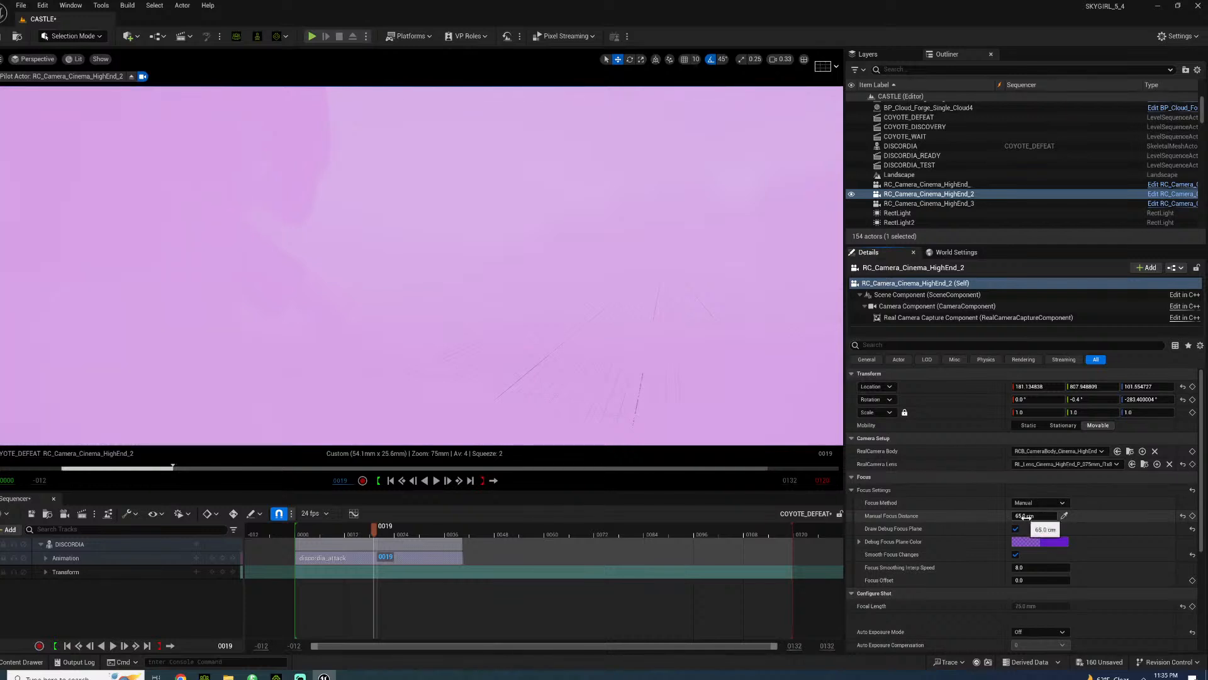
drag(1032, 516, 1010, 515)
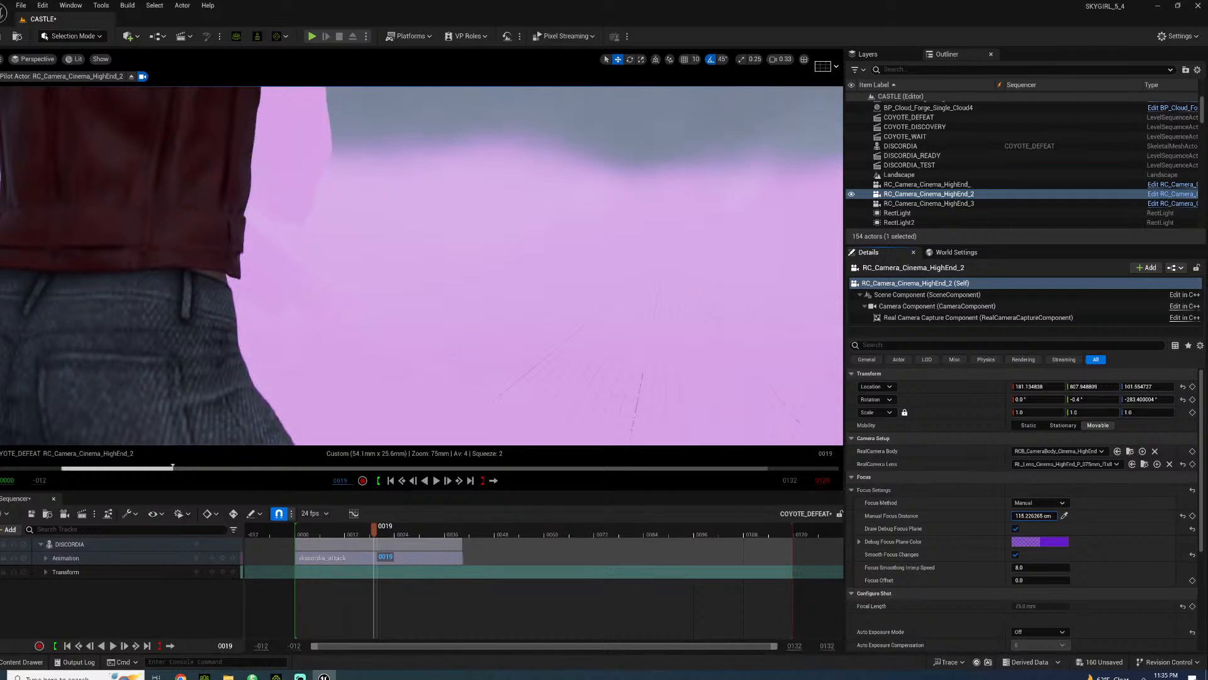
click(1016, 529)
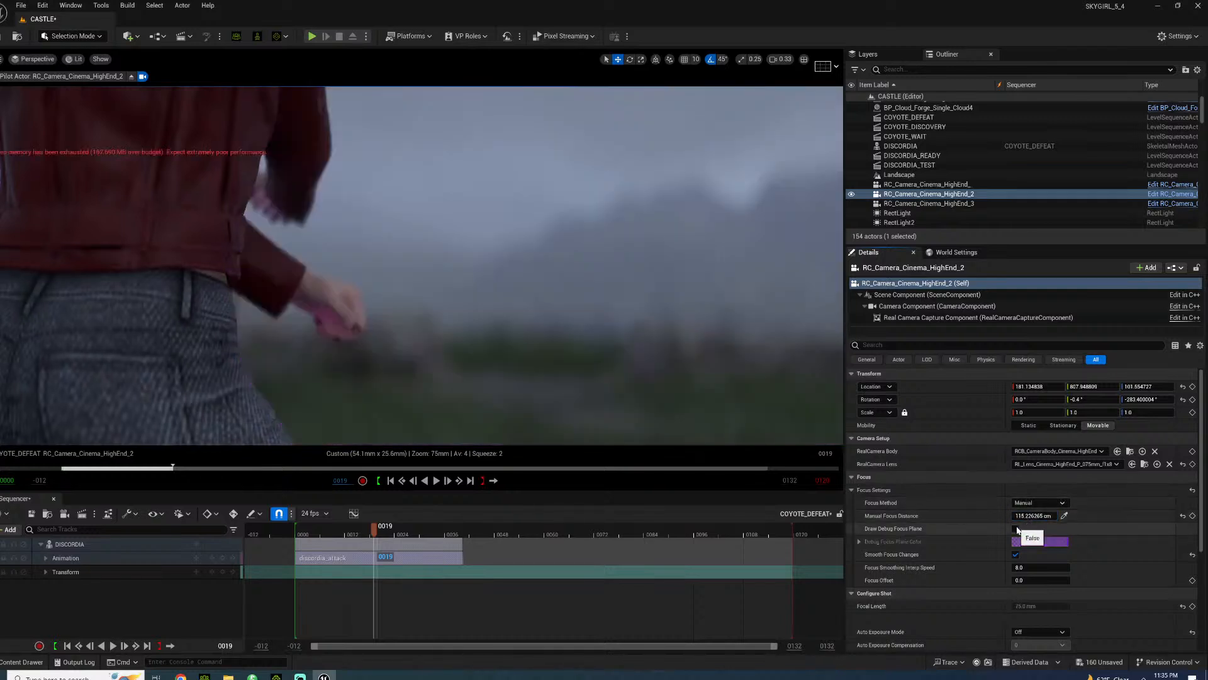
- Go to frame 31 and reframe RC_Camera_Cinema_HighEnd_2 on Discordia's outstretched hand, at about X 187, Y 811, Z 88
drag(376, 533, 435, 526)
right_drag(422, 265, 458, 231)
key(w)
right_drag(795, 421, 789, 417)
key(s)
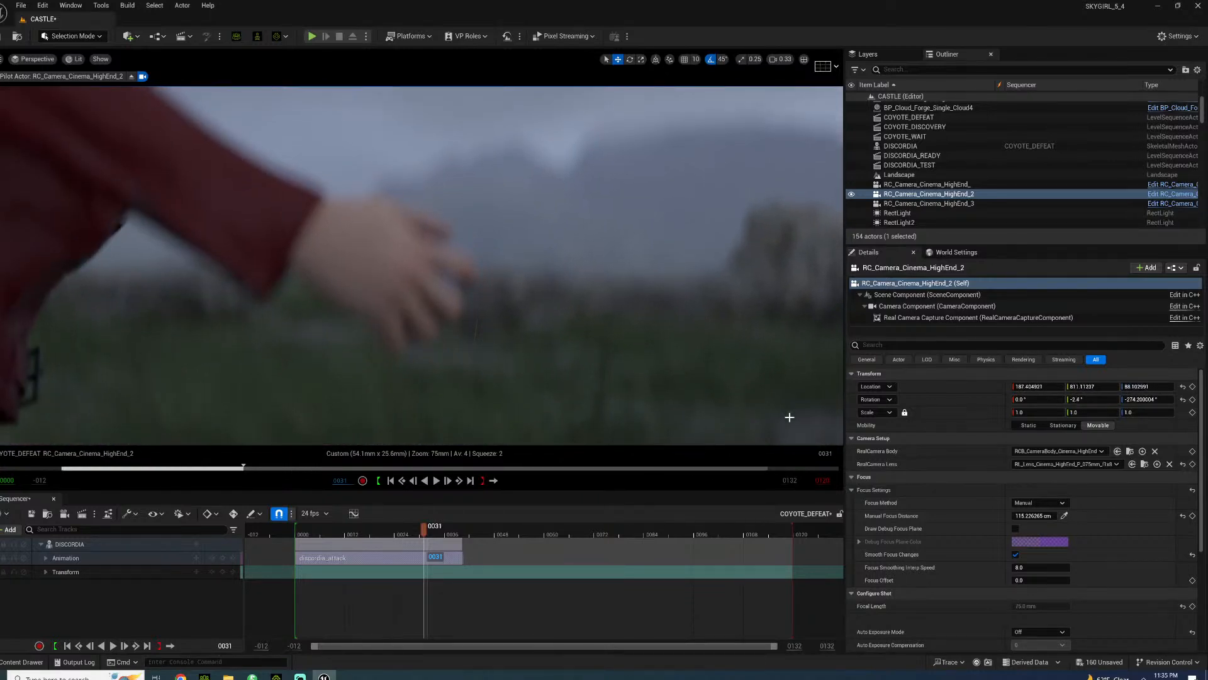
- Set the manual focus distance to about 68.2 cm using the debug focus plane at Discordia's hand, leaving the plane hidden
click(1015, 529)
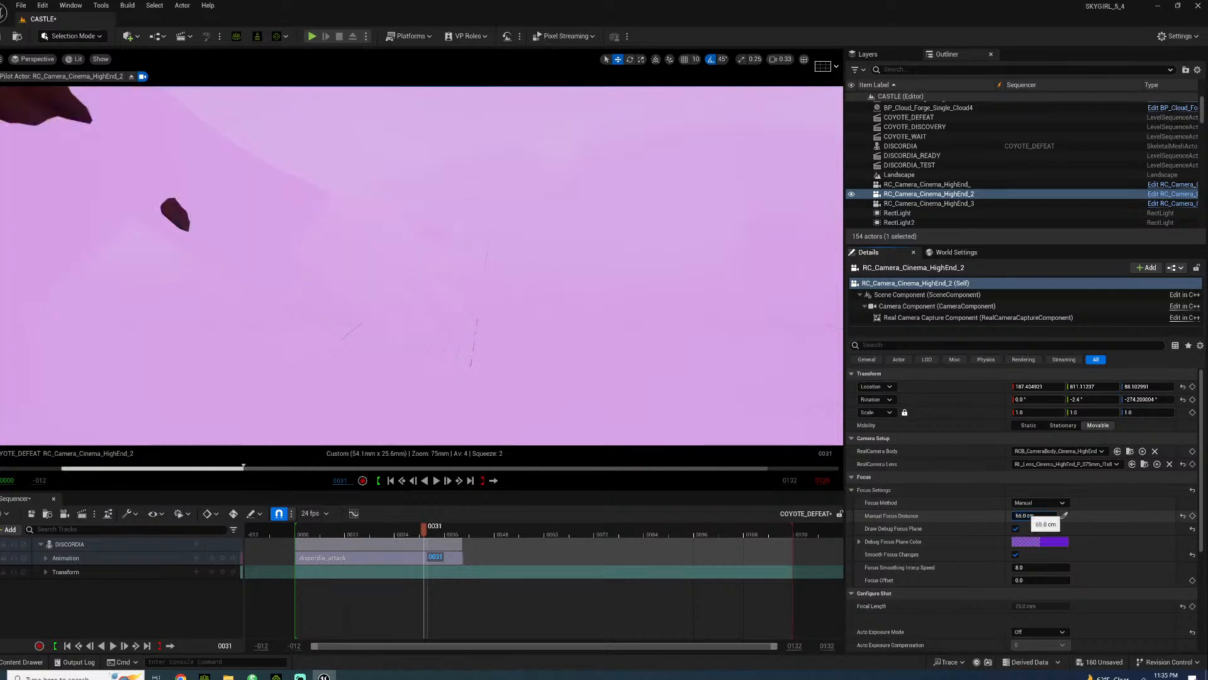
click(963, 510)
drag(1031, 515, 1044, 514)
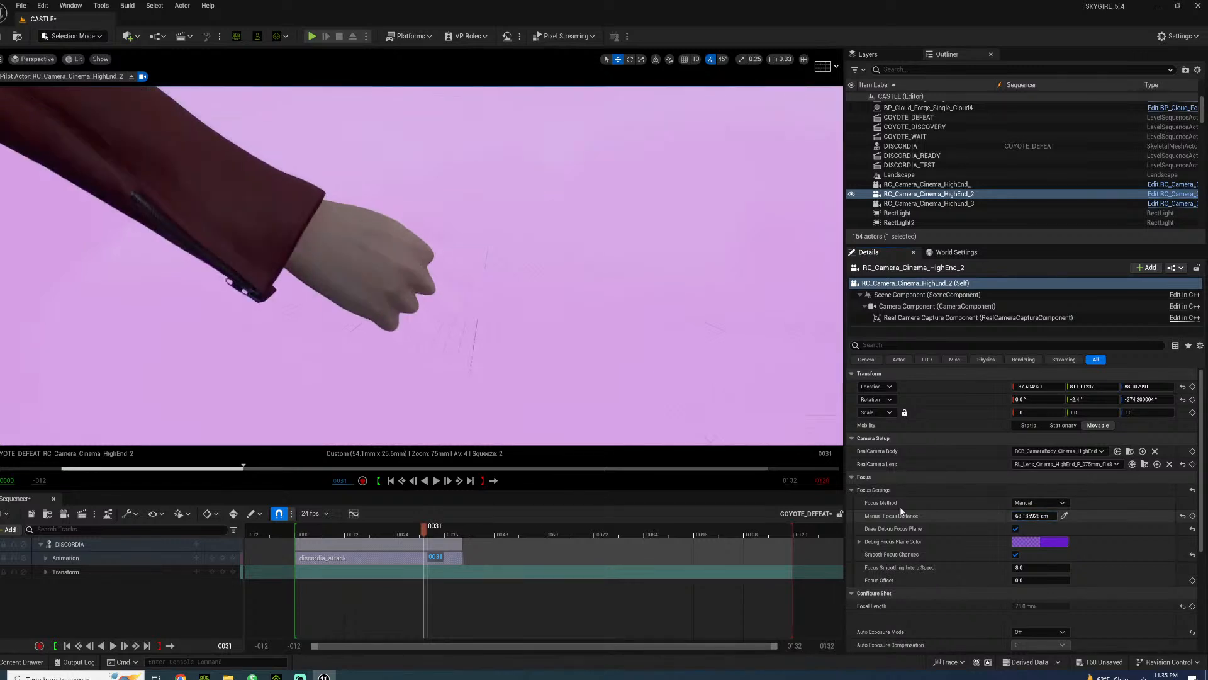
click(1015, 529)
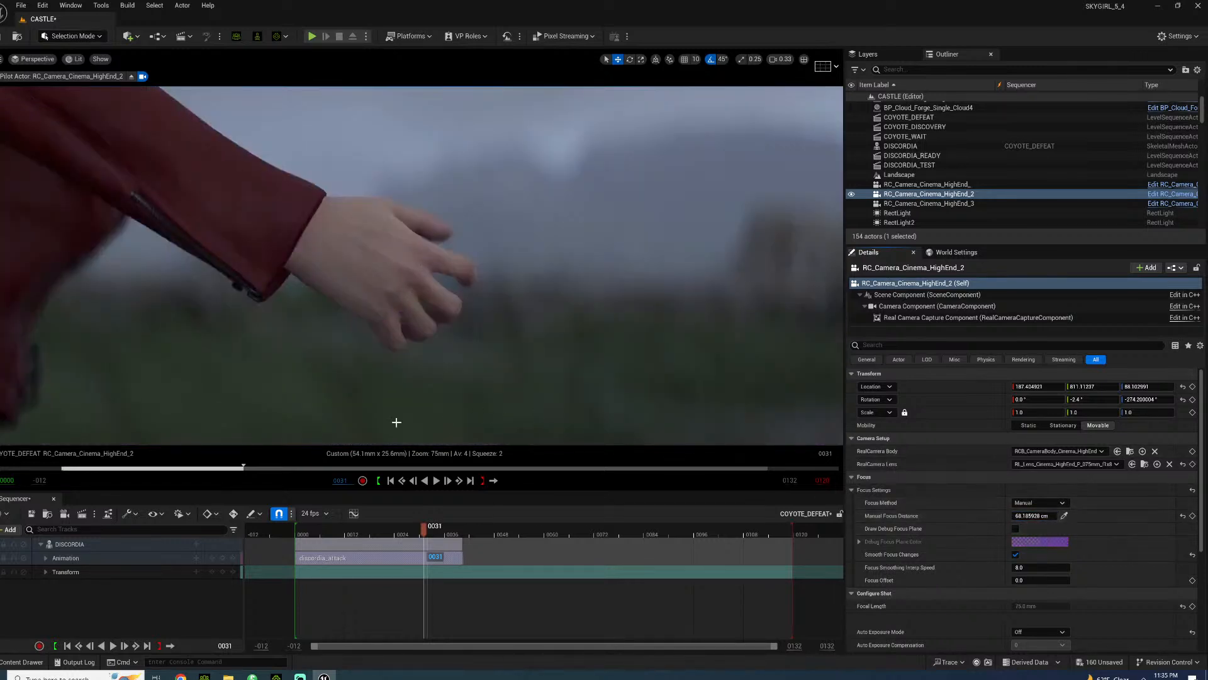
- Set the bloom intensity to 1.0 in the post-process lens settings of RC_Camera_Cinema_HighEnd_2's camera component
mouse_move(423, 528)
mouse_down()
mouse_move(335, 536)
mouse_move(432, 523)
mouse_move(406, 524)
mouse_up()
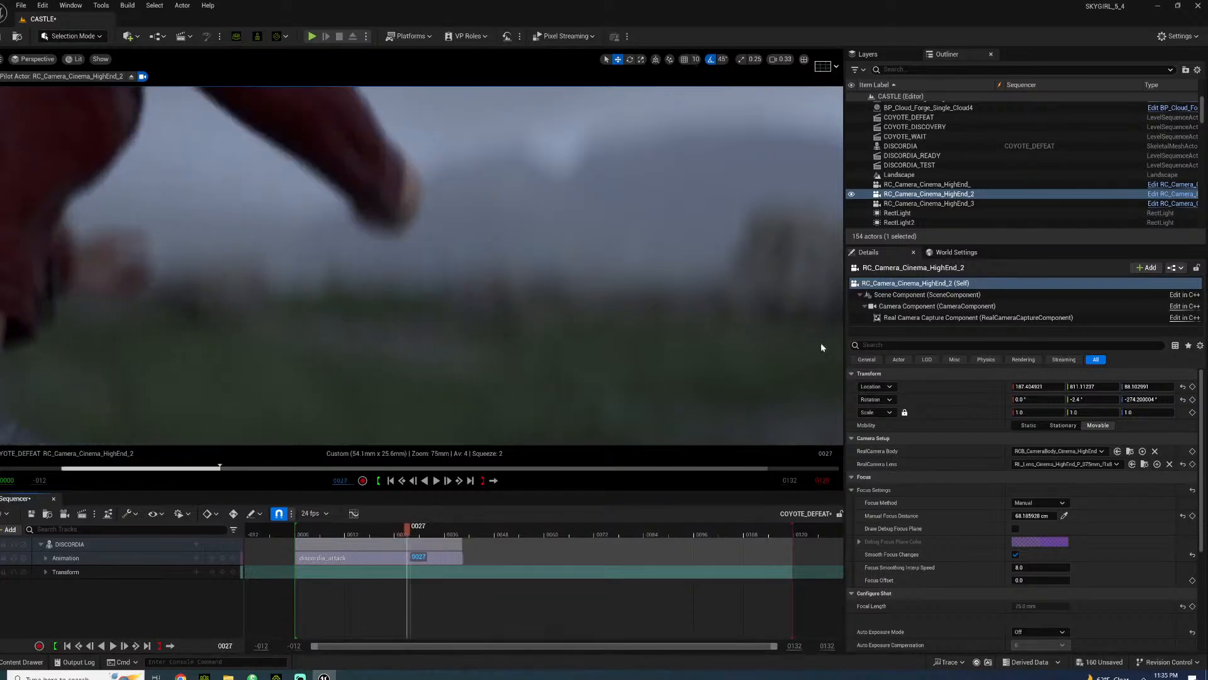
click(909, 306)
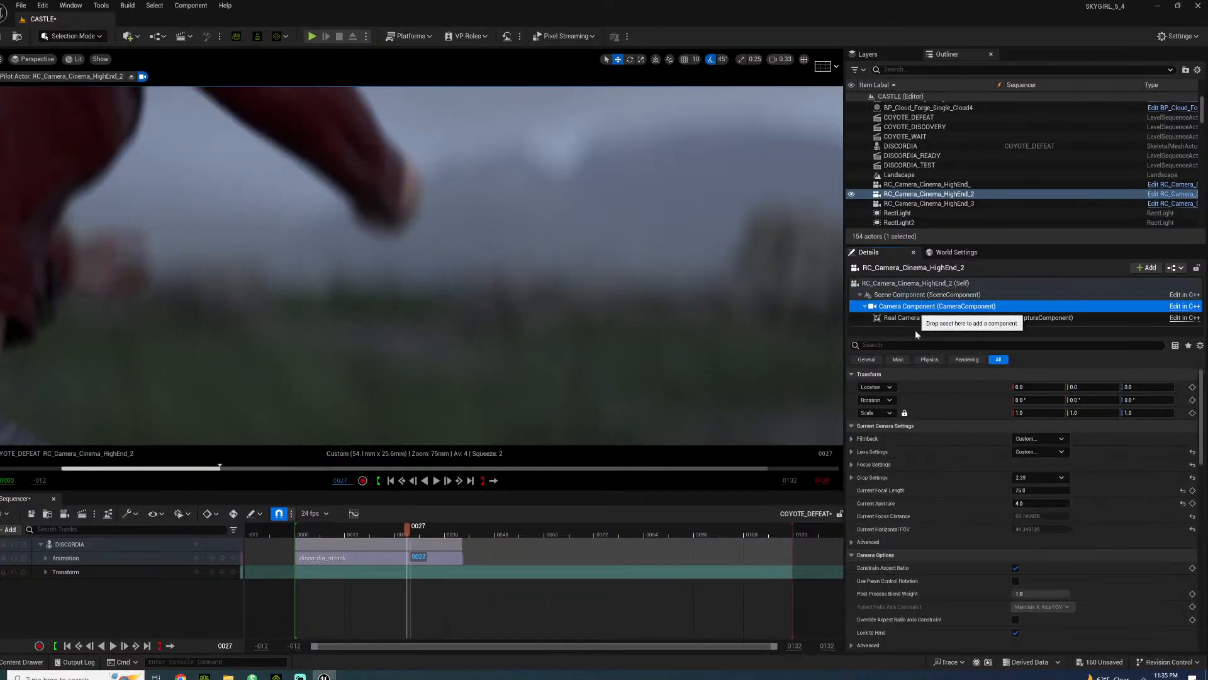
scroll(915, 568, down, 5)
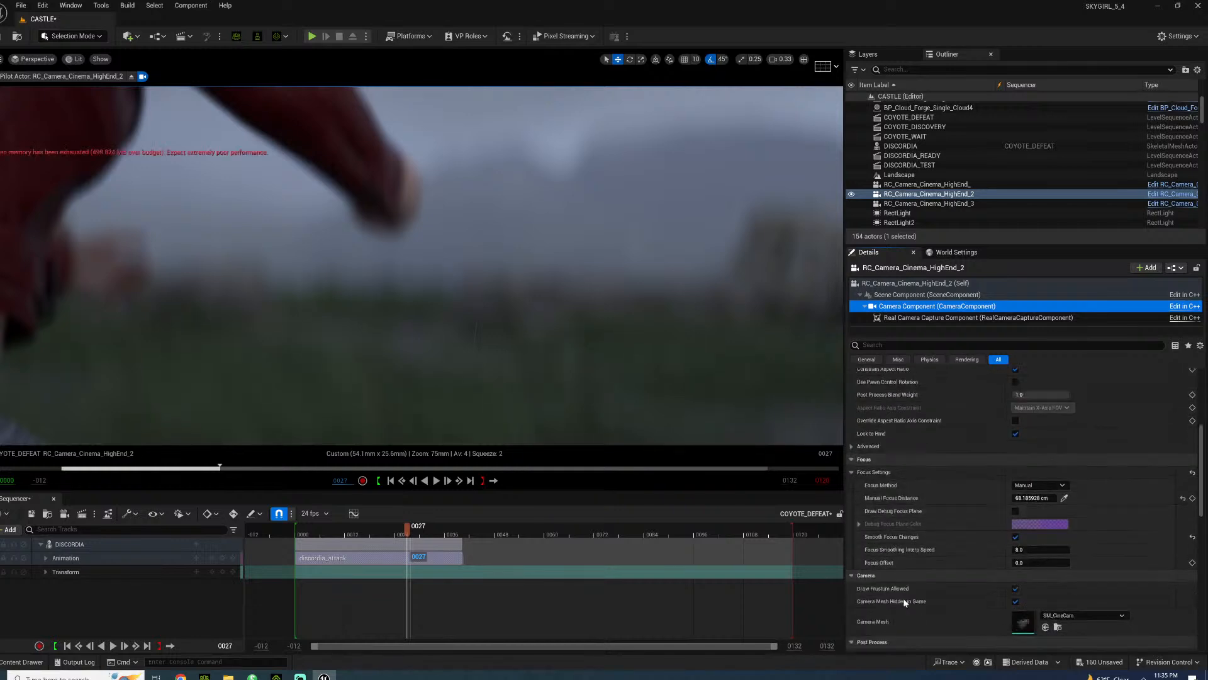
scroll(893, 603, down, 5)
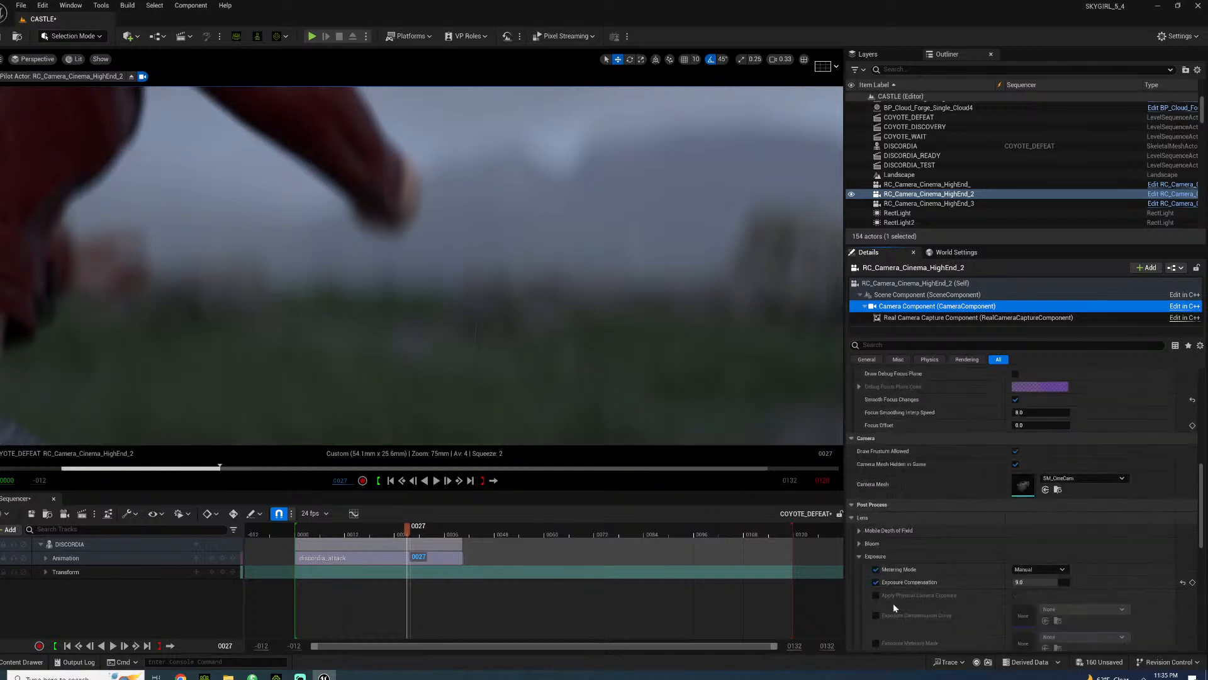
click(860, 543)
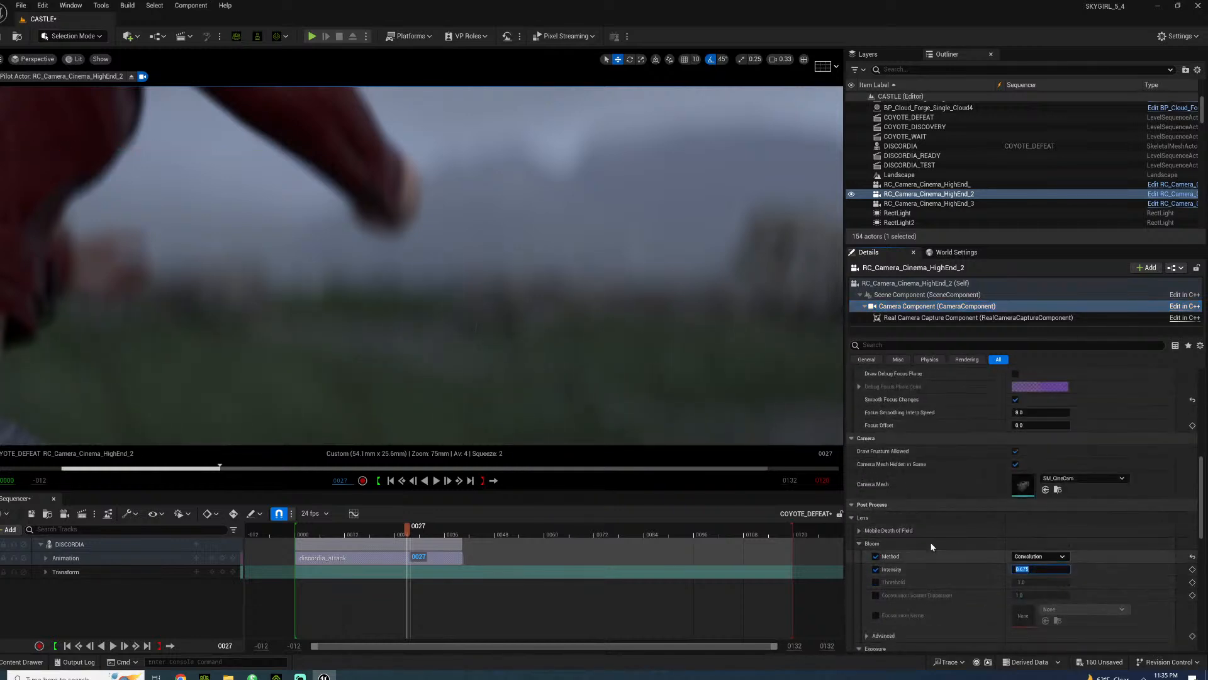
text(1)
key(Return)
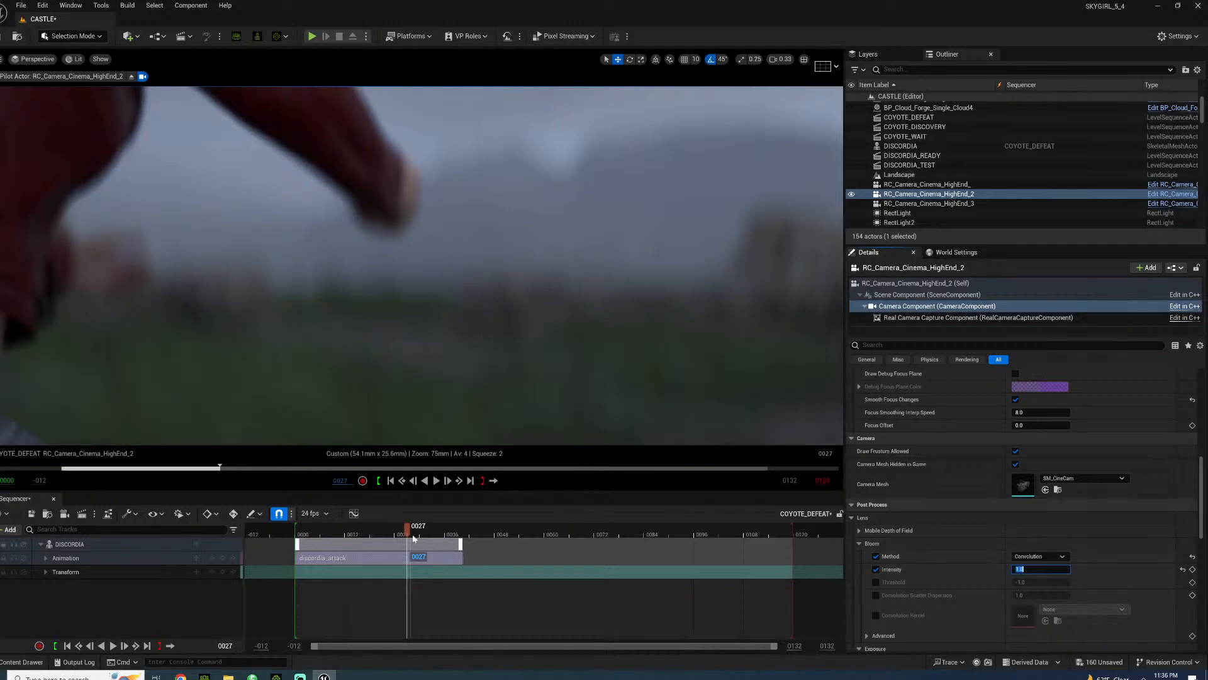
- Play the hand attack effect through the camera several times, starting from around frames 25 to 31, to examine the bloom and focus
mouse_move(412, 533)
mouse_down()
mouse_move(429, 535)
mouse_move(394, 534)
mouse_move(421, 536)
mouse_up()
key(space)
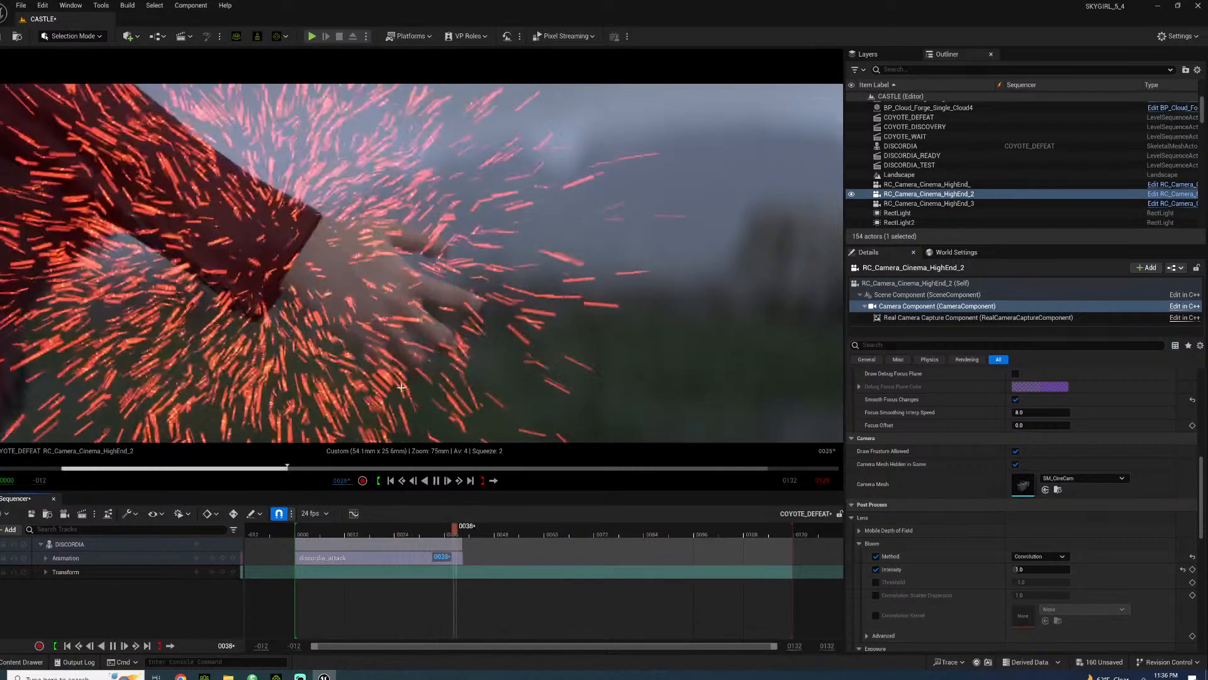
key(space)
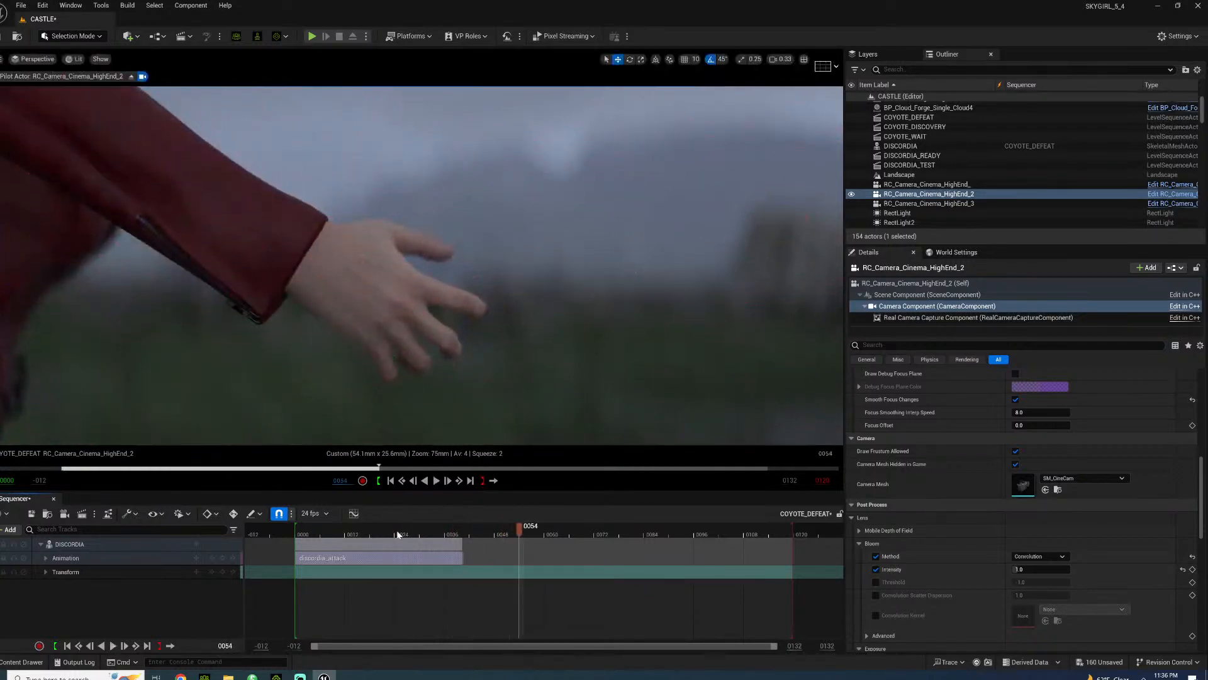
drag(398, 534, 425, 535)
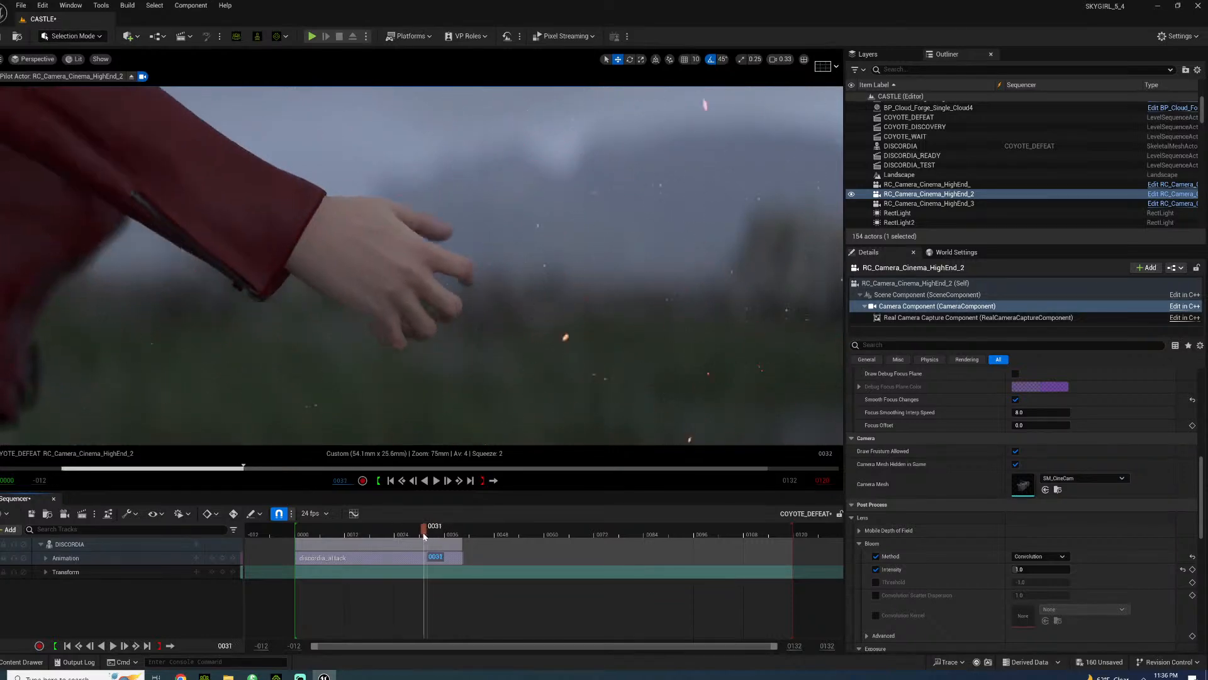
key(space)
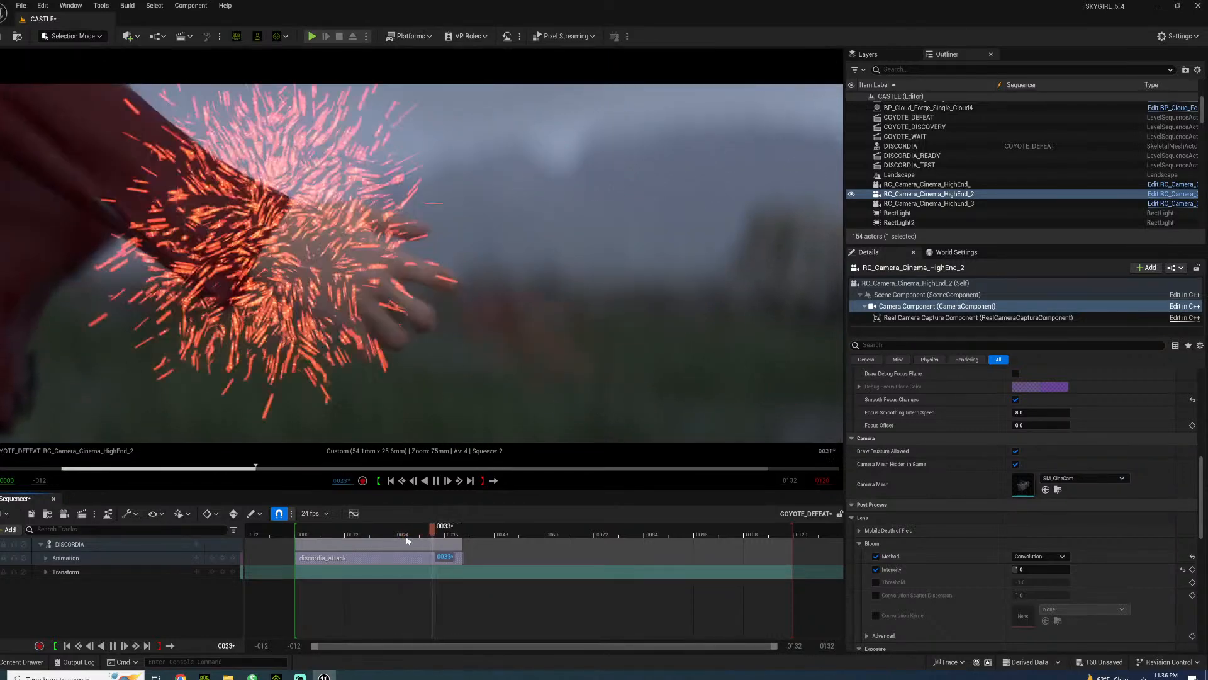
key(space)
click(400, 539)
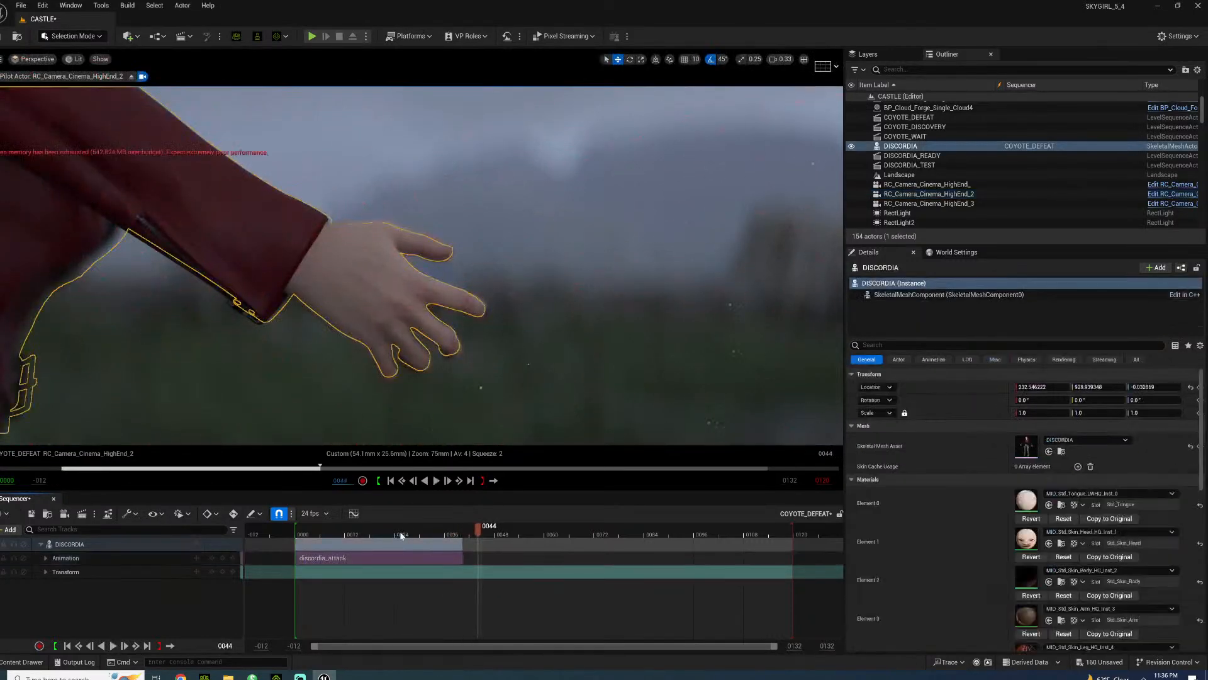
click(401, 534)
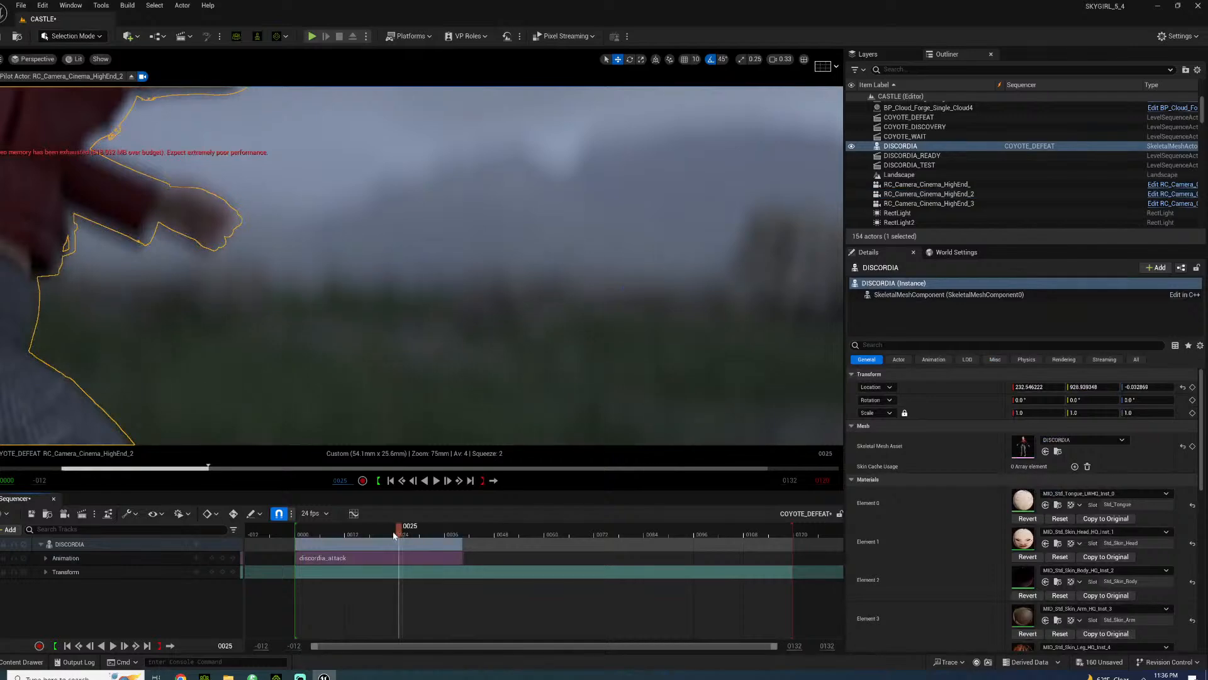
key(space)
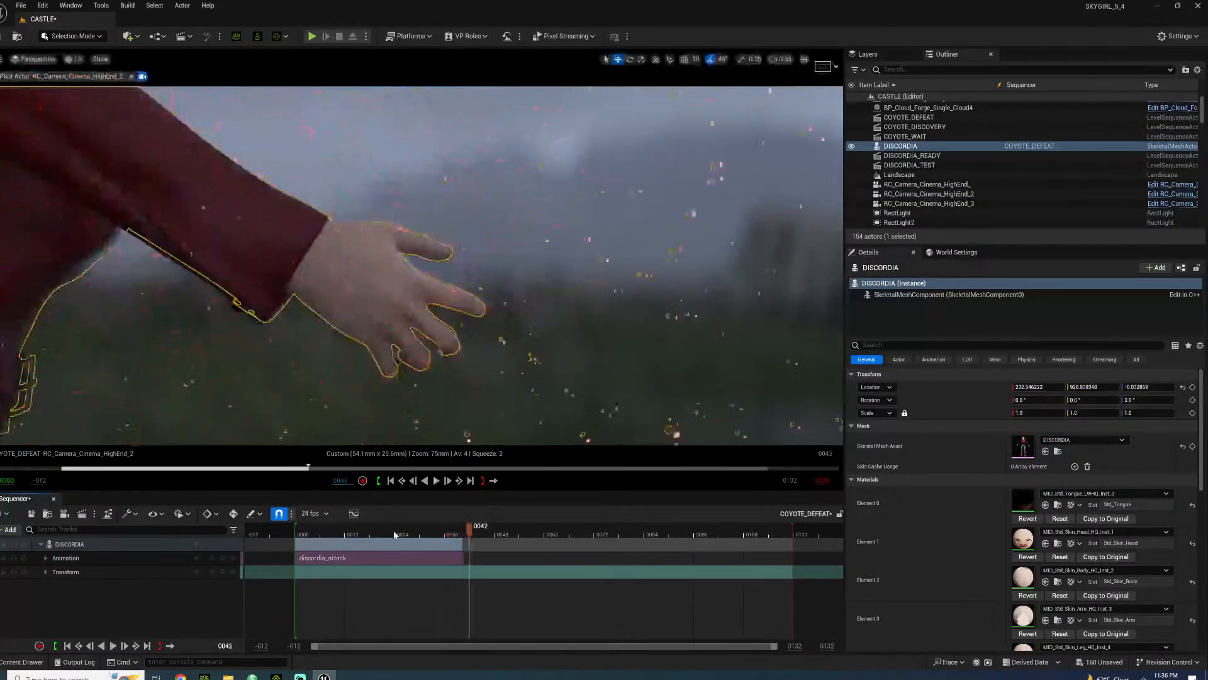
- Go to frame 1, add RC_Camera_Cinema_HighEnd_2 to the COYOTE_DEFEAT sequence, and unlock the viewport from the camera cuts
drag(394, 535, 310, 538)
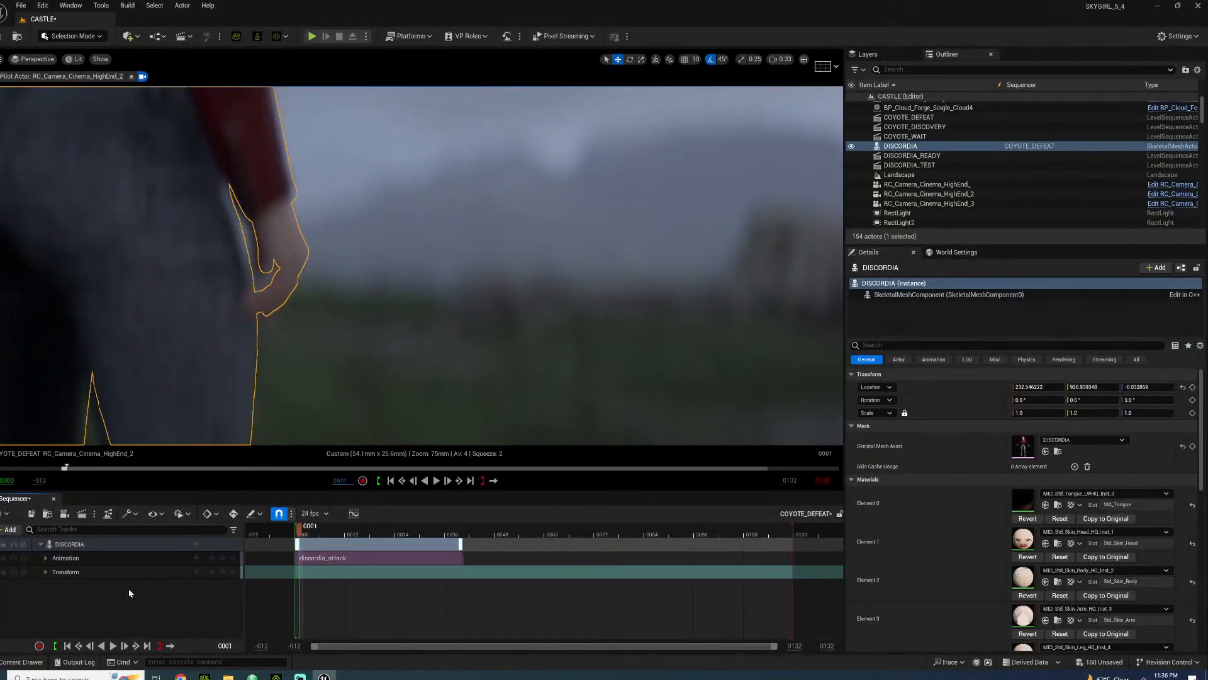
click(45, 571)
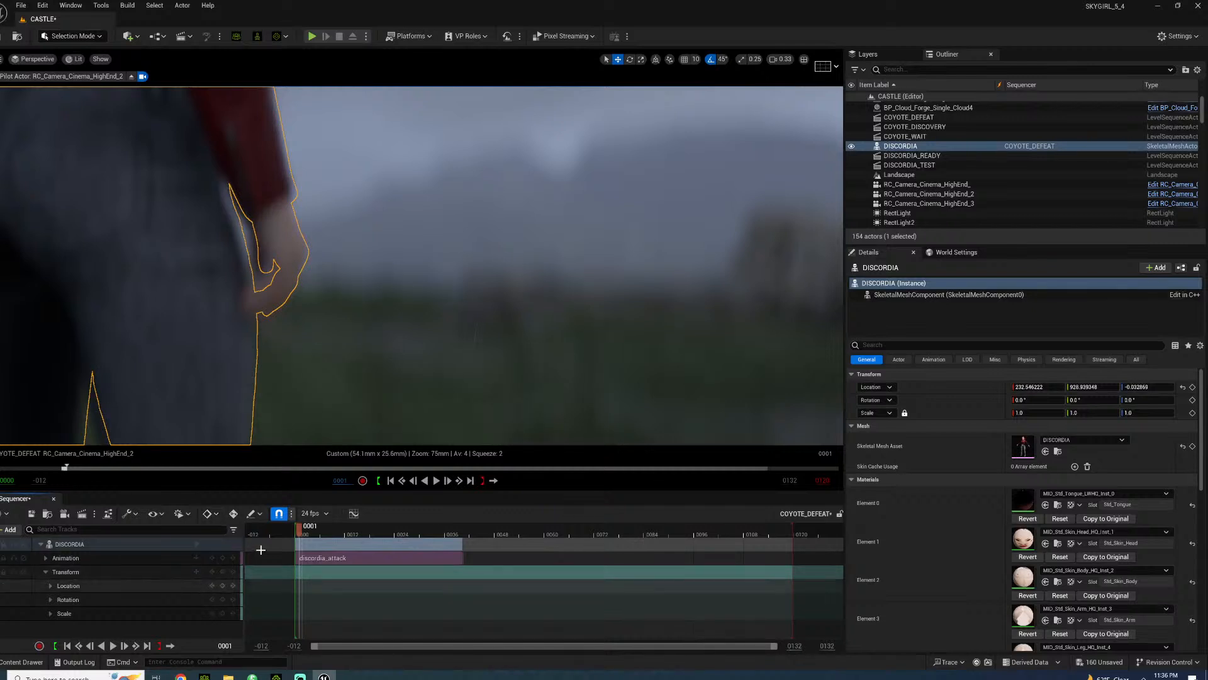
click(916, 204)
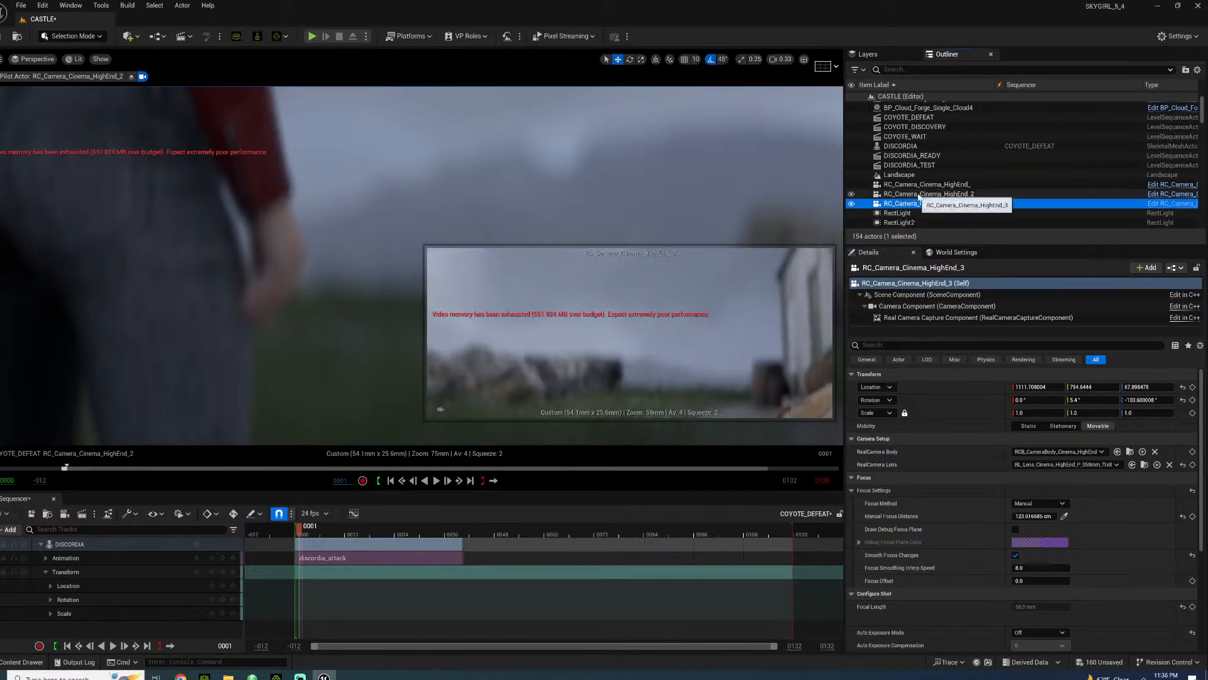
click(905, 195)
drag(929, 199, 681, 389)
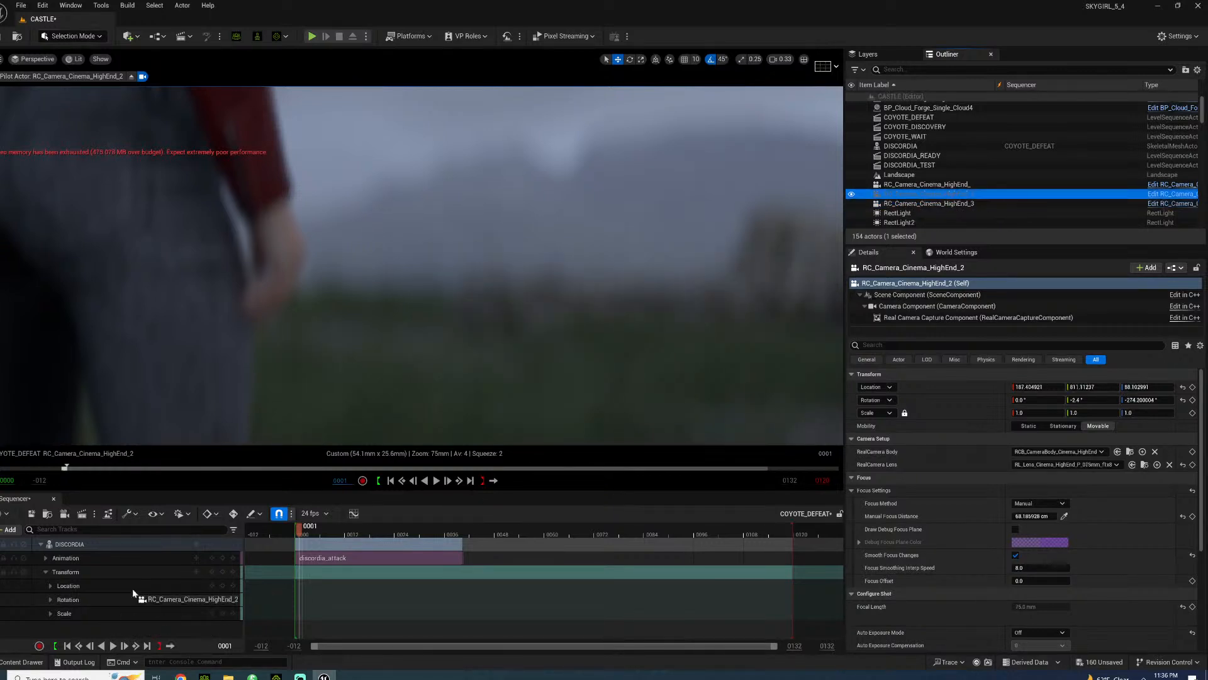
drag(133, 588, 132, 588)
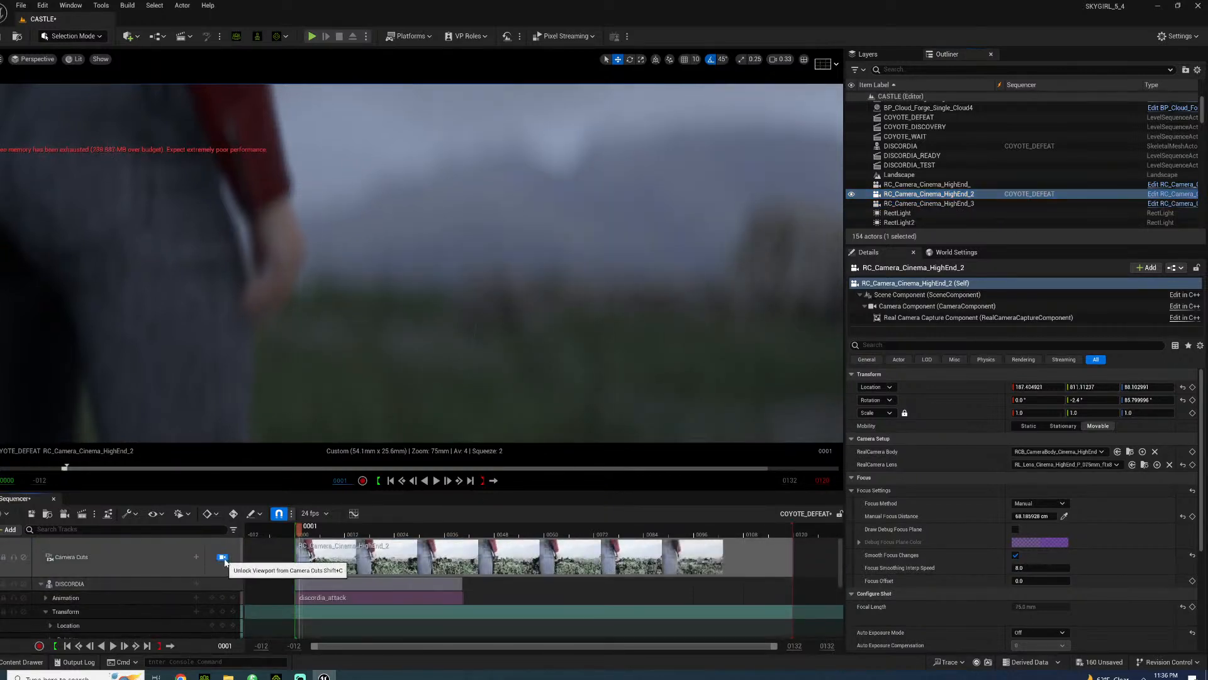
click(222, 558)
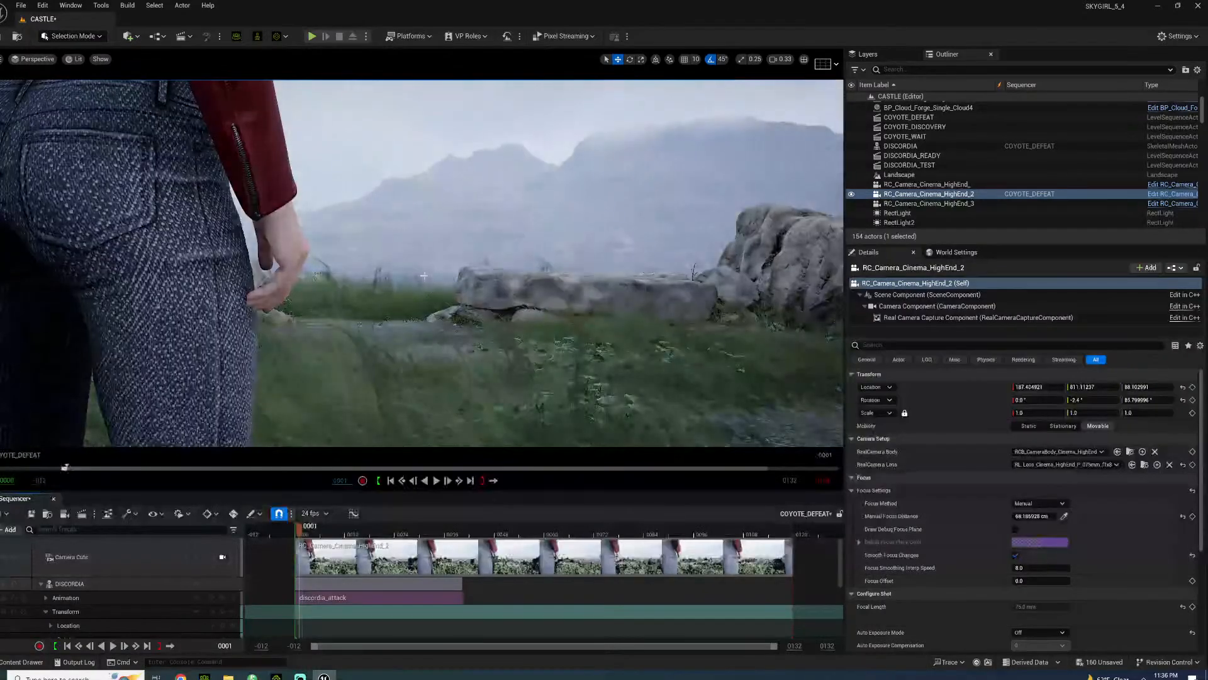
- Place the COYOTE_BLOODIED character from the CHARACTERS/COYOTE content on the grass in front of Discordia, at about X 185, Y 1250
key(s)
right_drag(423, 276, 472, 283)
key(s)
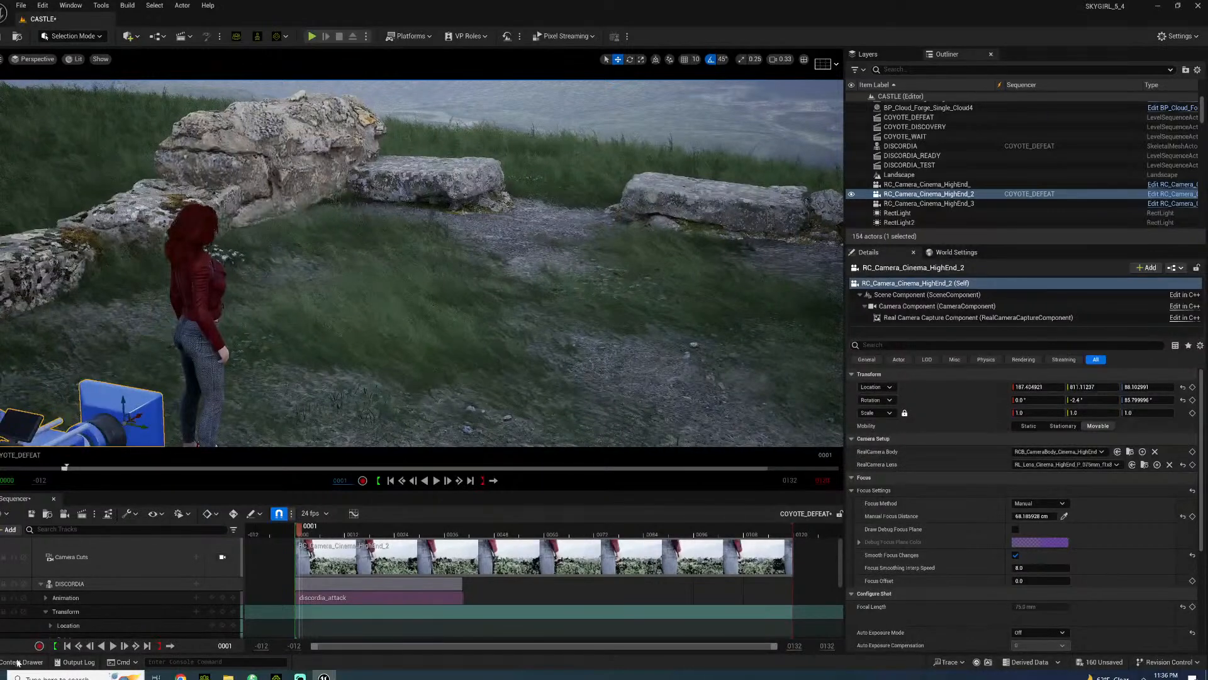
click(17, 662)
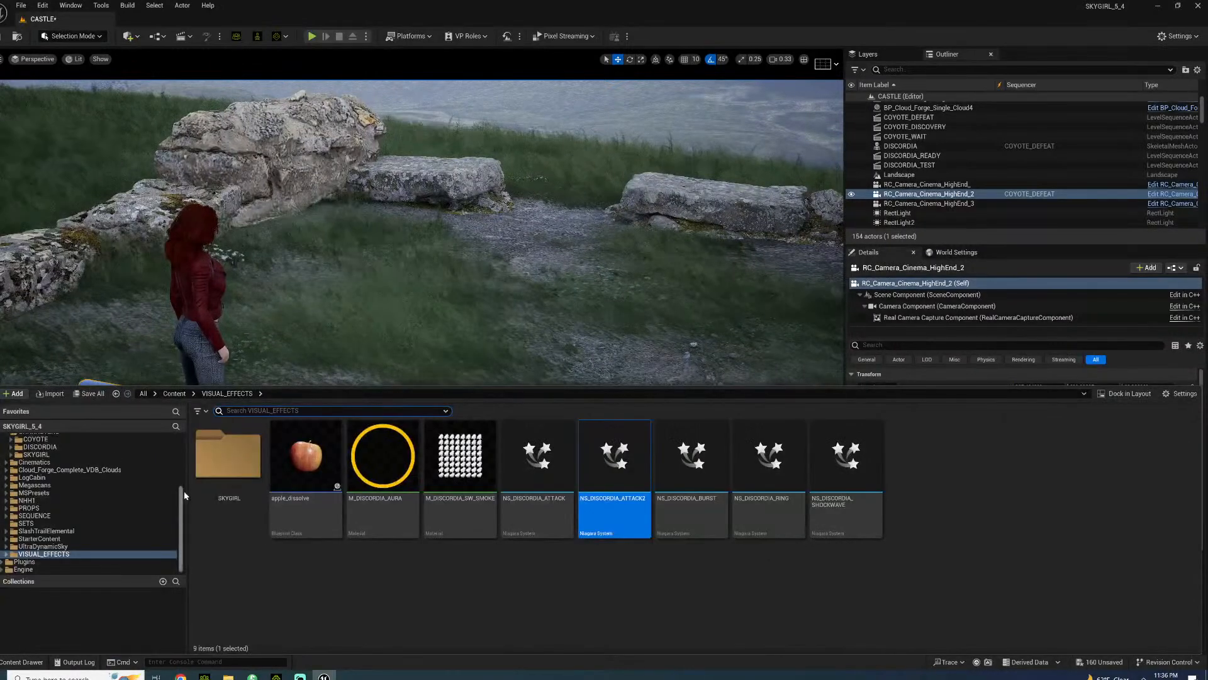
drag(184, 495, 181, 458)
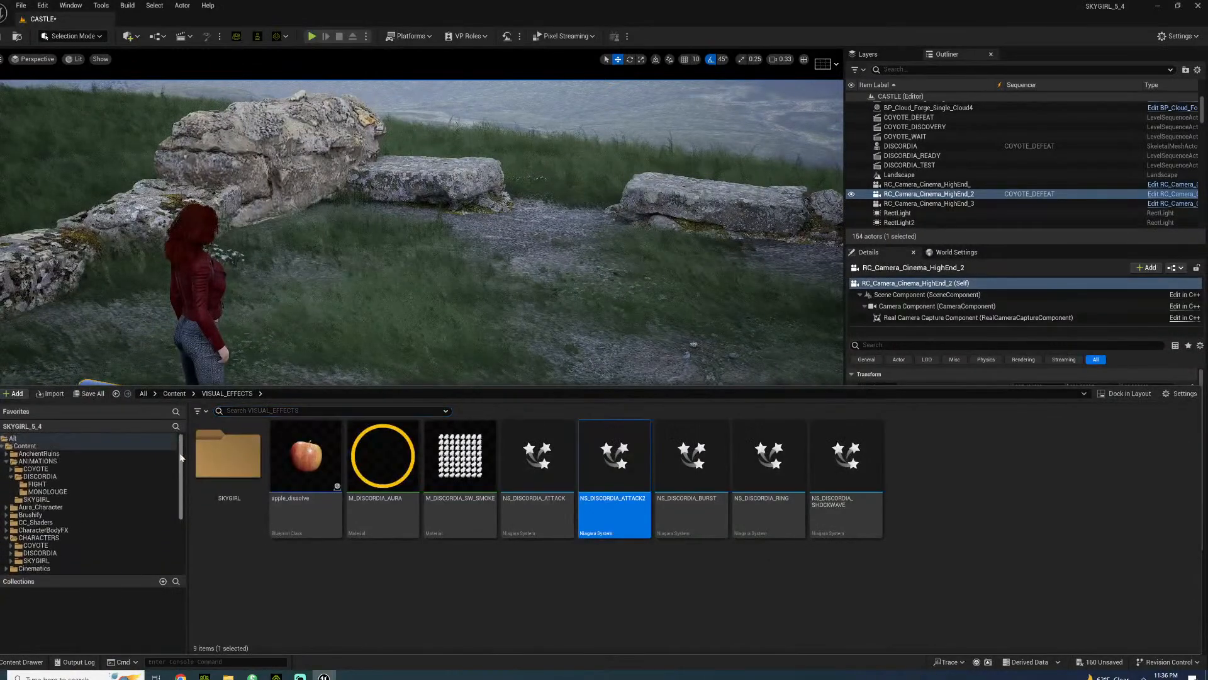
click(54, 462)
click(47, 469)
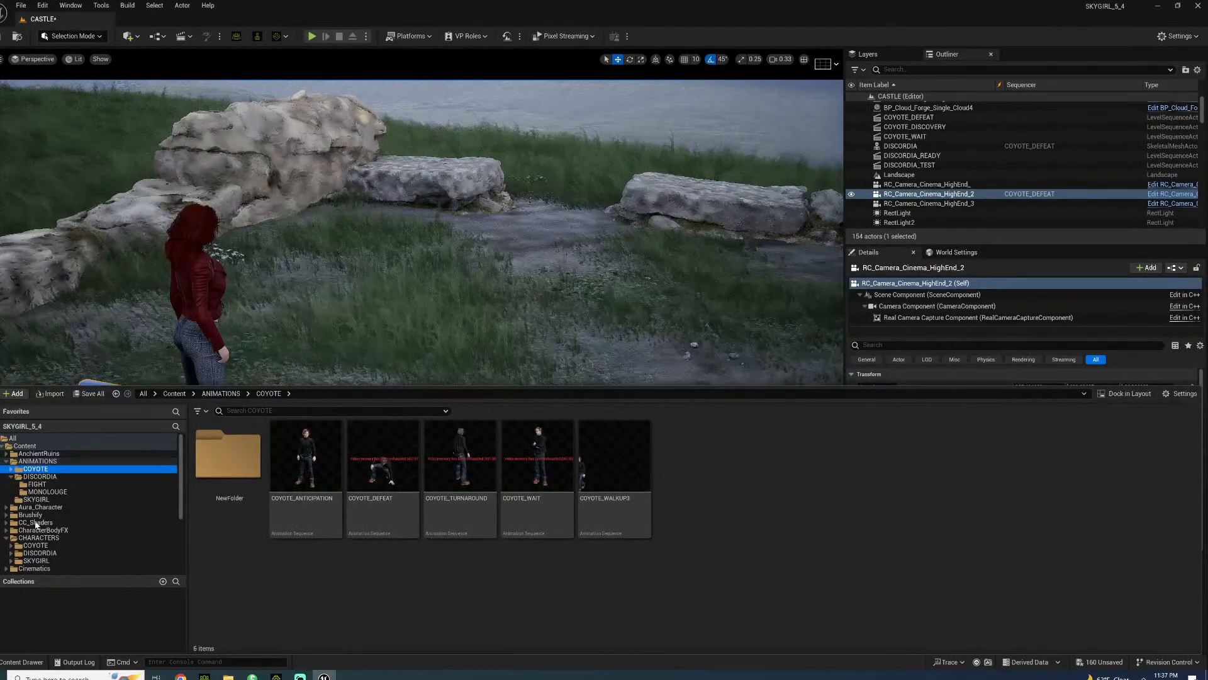
click(39, 546)
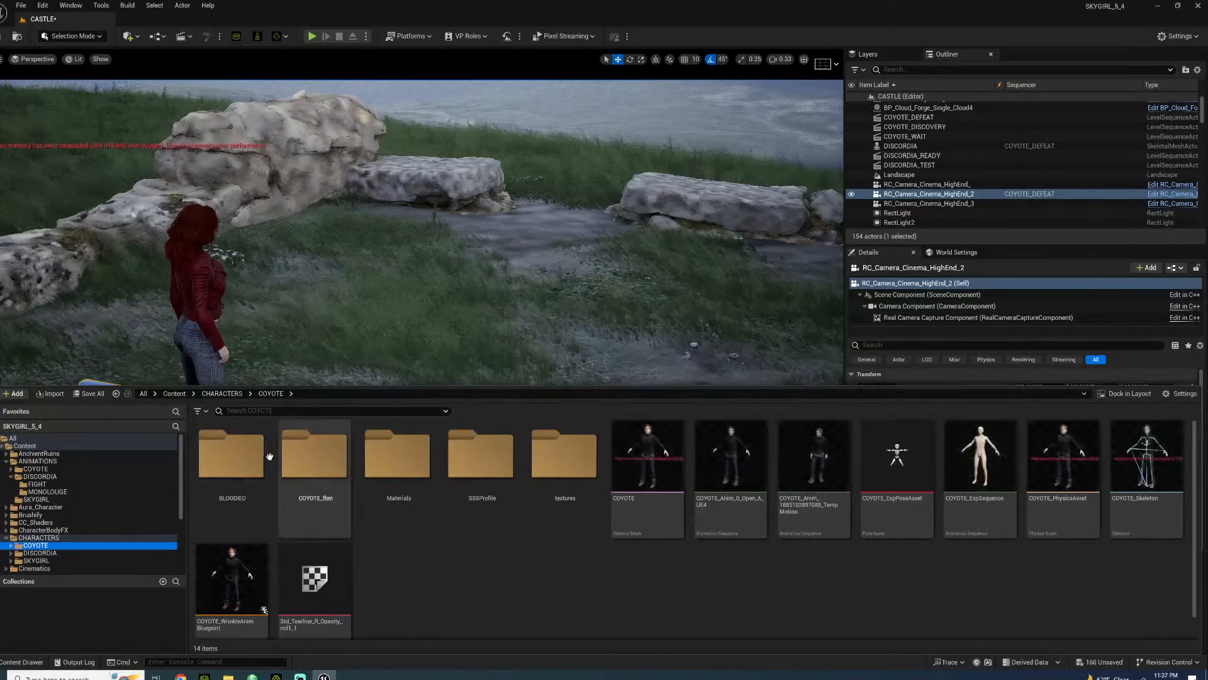
double_click(314, 455)
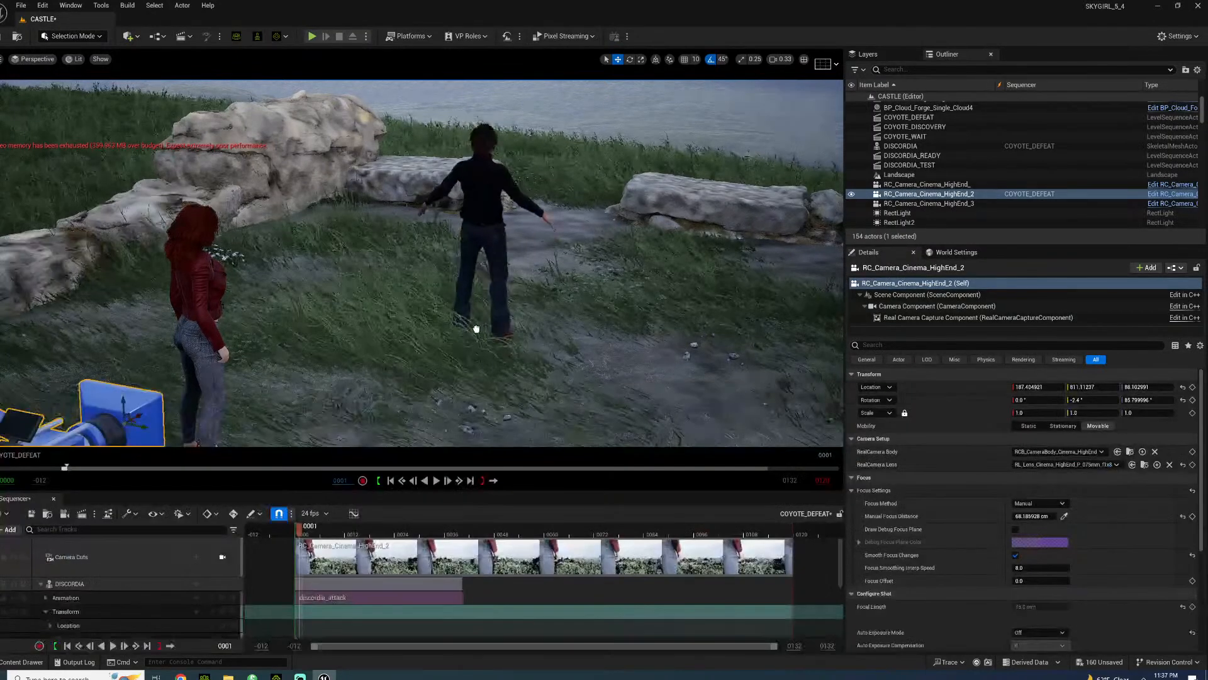
drag(476, 328, 485, 327)
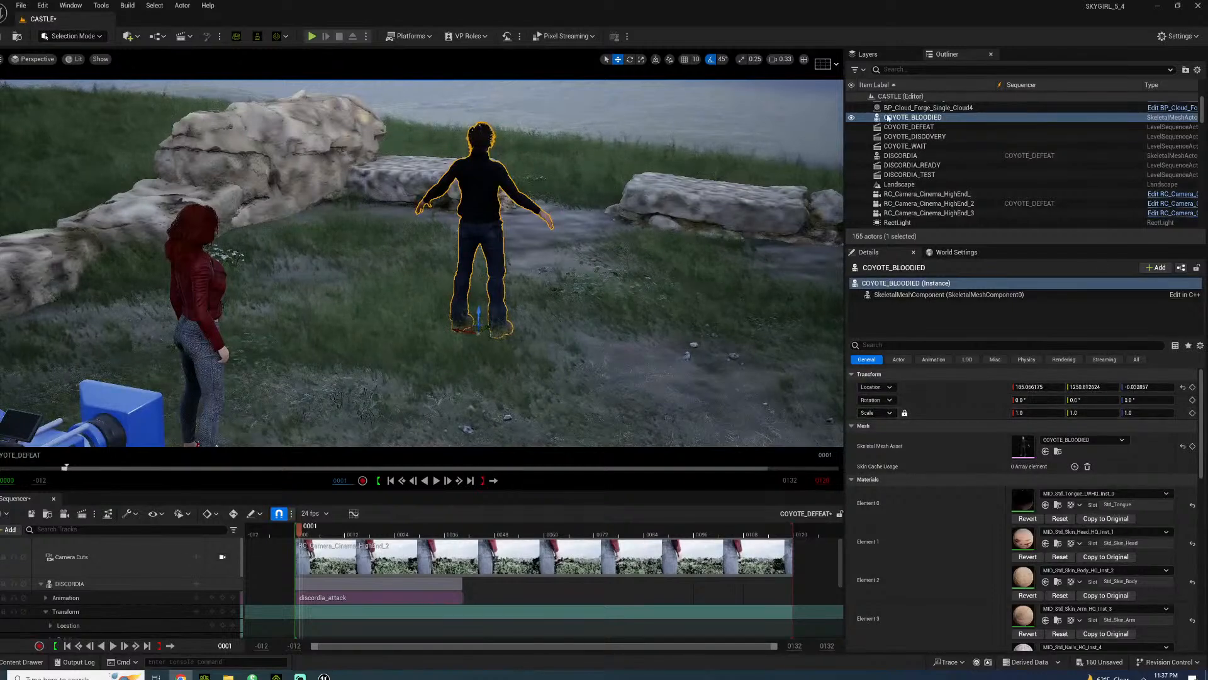
- Add COYOTE_BLOODIED to the COYOTE_DEFEAT sequence and give it the COYOTE_DEFEAT animation from the start of the timeline
drag(906, 119, 142, 553)
click(191, 597)
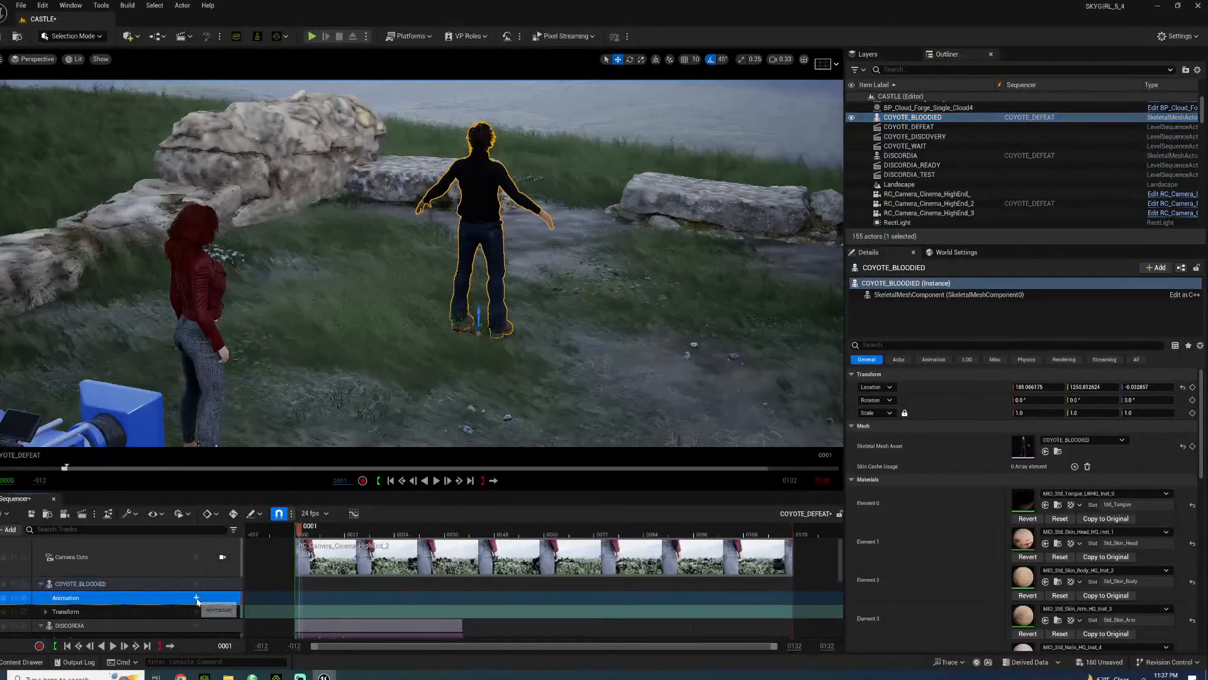
click(196, 598)
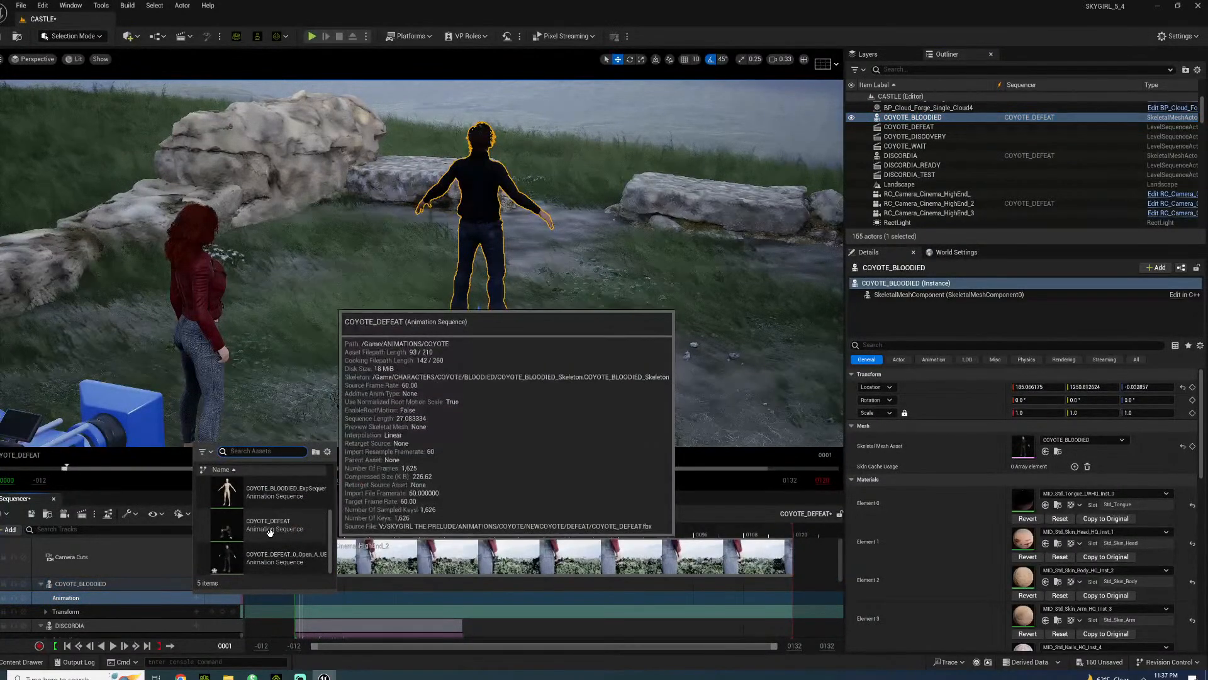
click(268, 559)
drag(359, 600, 329, 604)
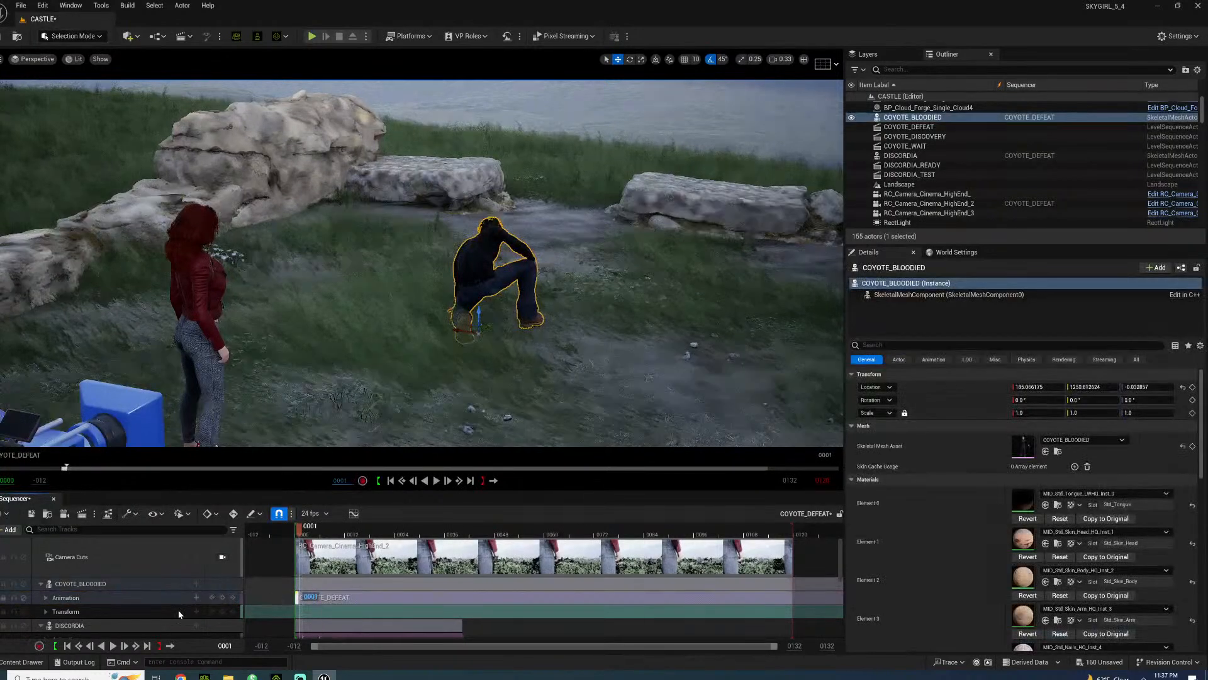
- Set the yaw of COYOTE_BLOODIED to 180 in its sequence transform track so the character faces Discordia
click(45, 611)
scroll(167, 610, down, 2)
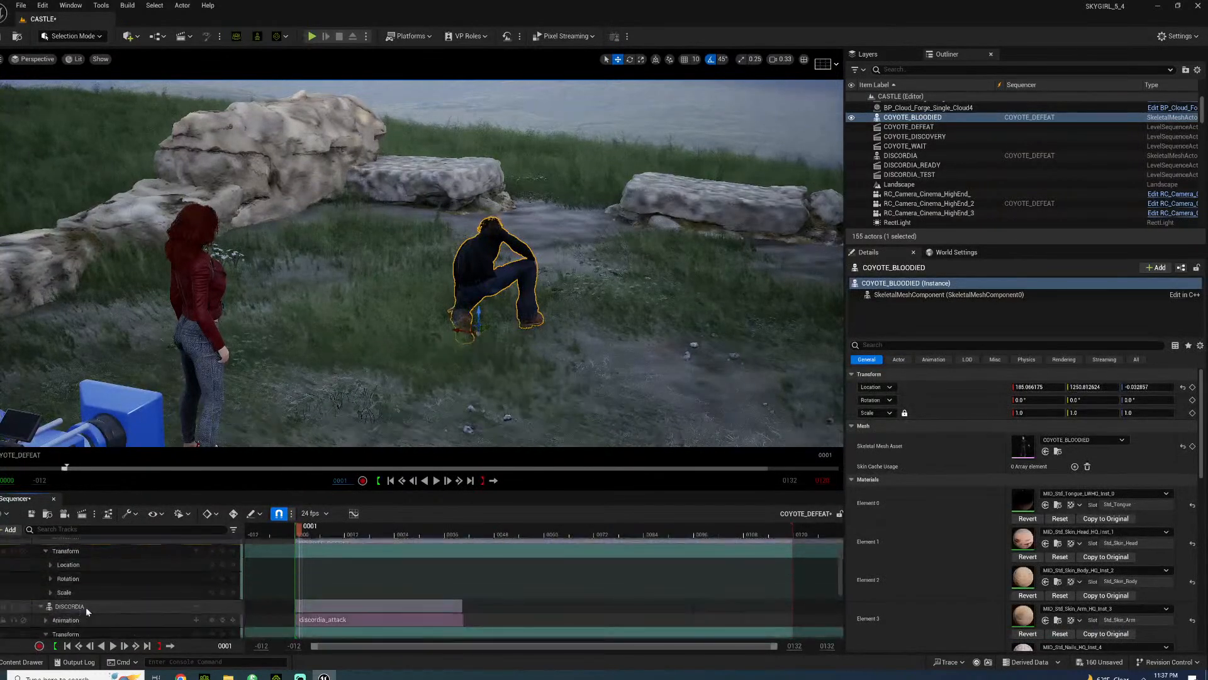
click(50, 565)
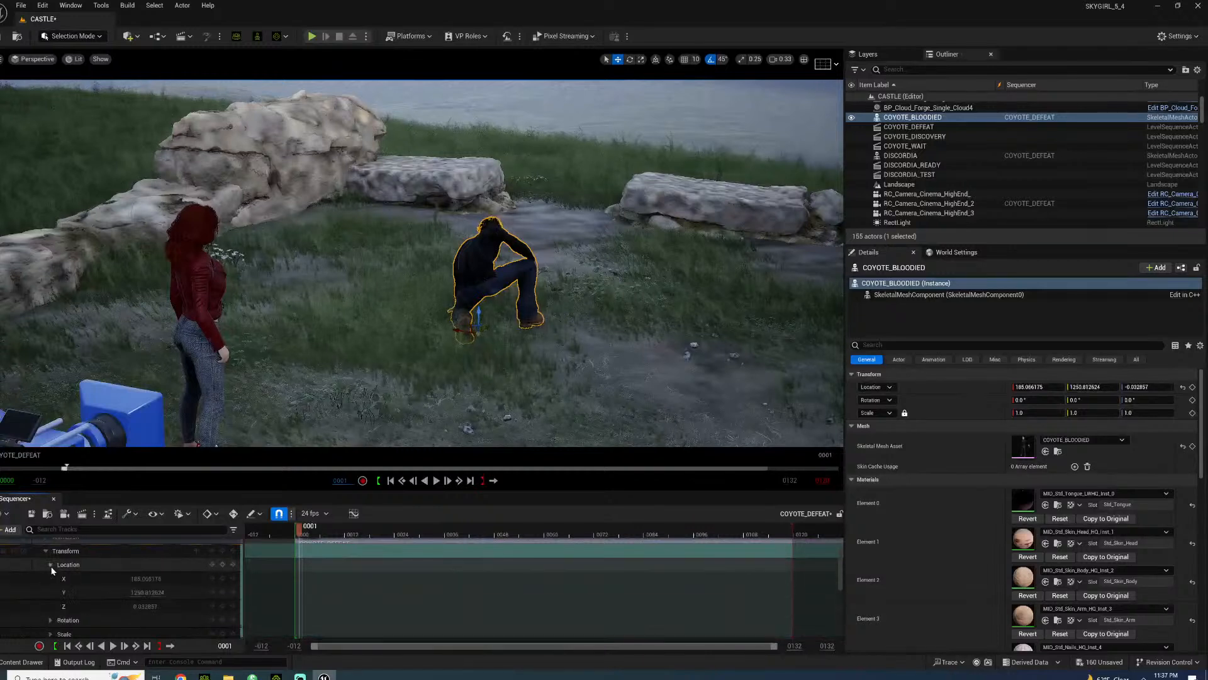
click(50, 620)
scroll(153, 618, down, 3)
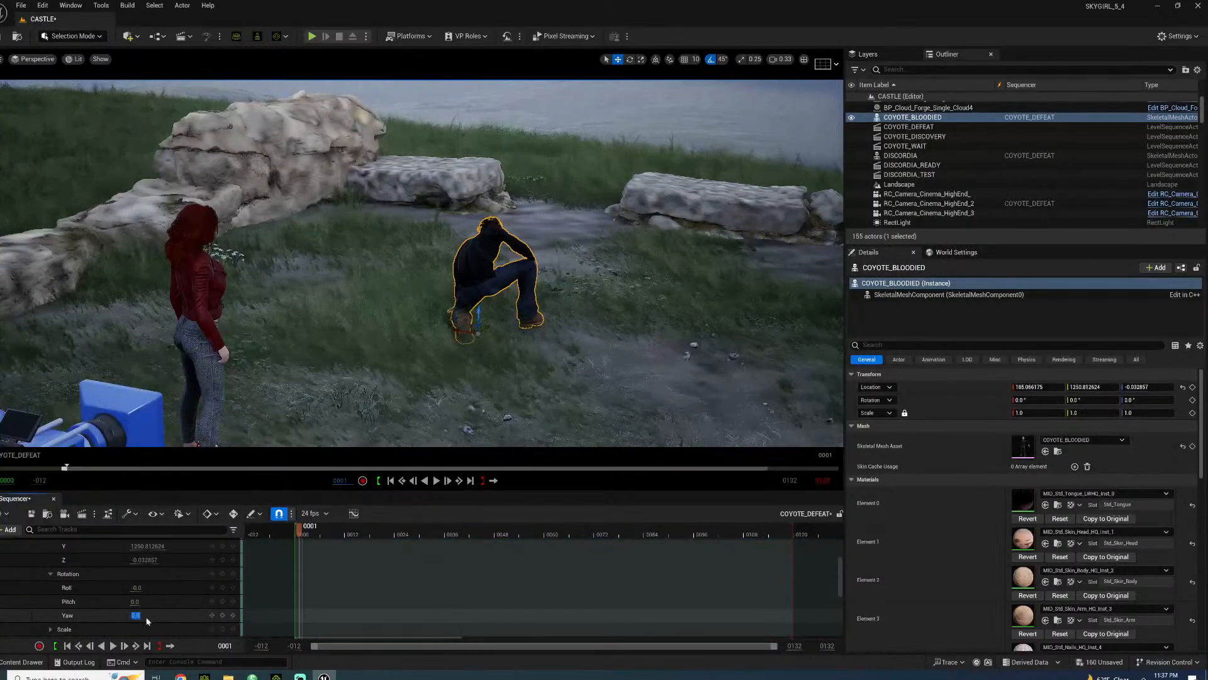
key(Return)
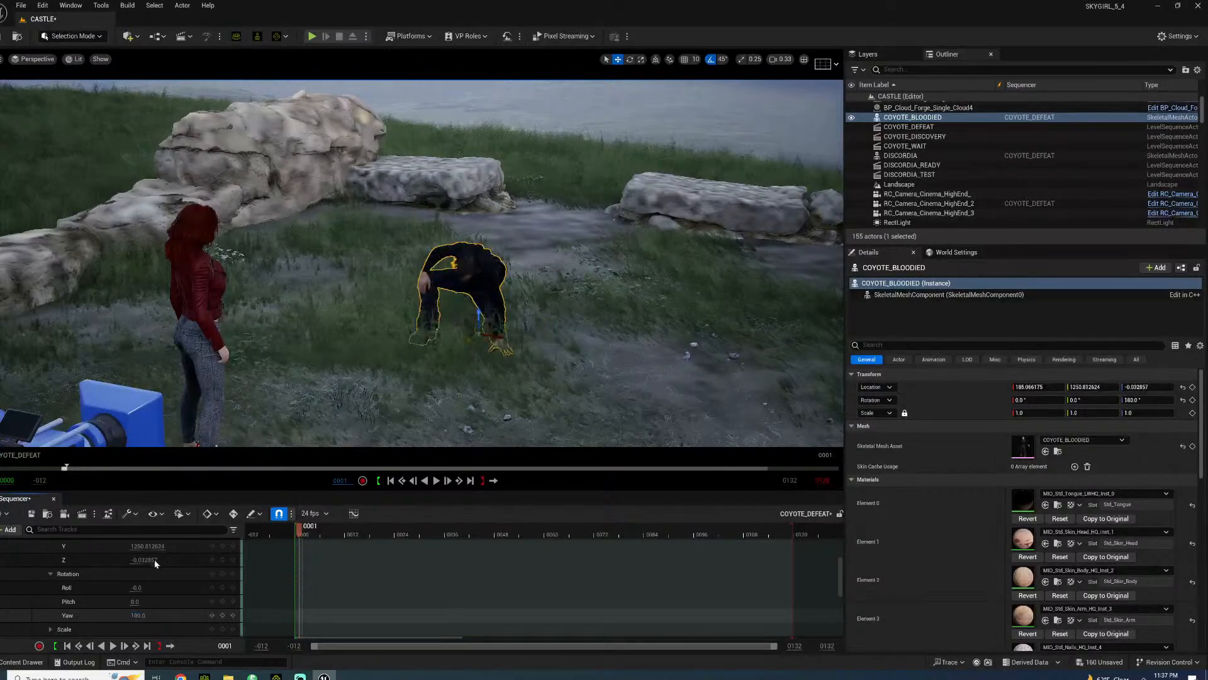
- Scrub the sequence from frame 1 to frame 90 with both characters in view to examine their animations
mouse_move(323, 388)
right_down()
mouse_move(233, 435)
mouse_move(359, 402)
mouse_move(230, 434)
mouse_move(221, 425)
mouse_move(309, 372)
right_up()
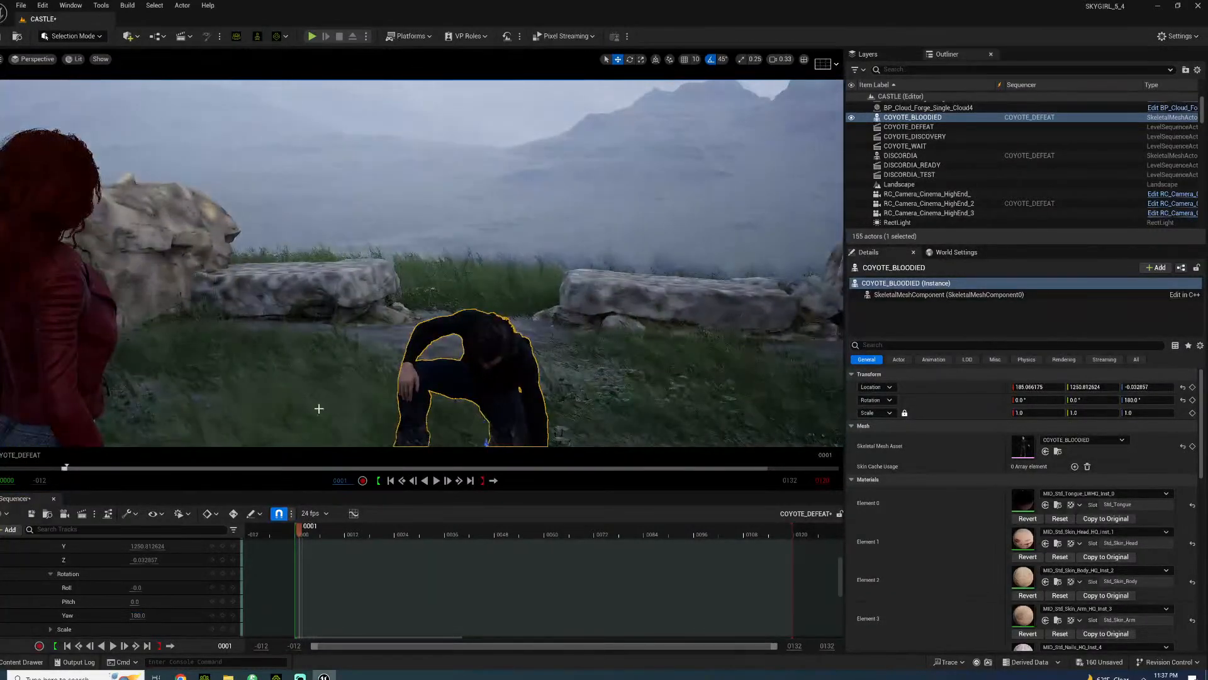
key(s)
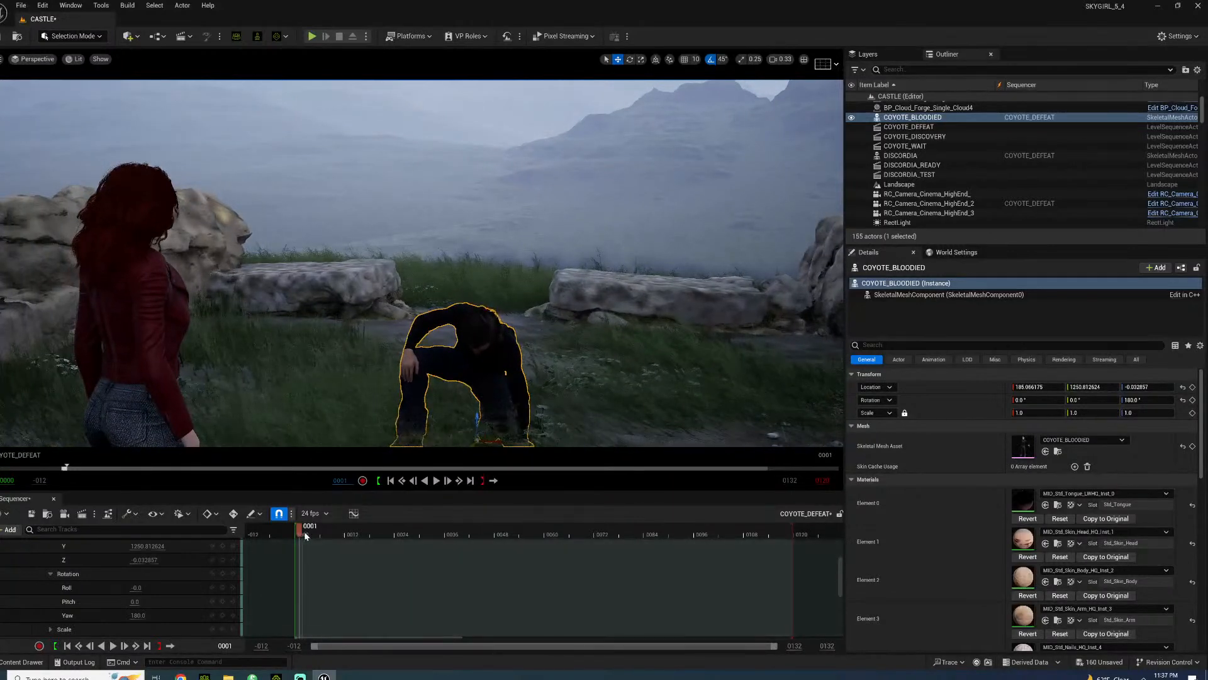
drag(352, 535, 447, 533)
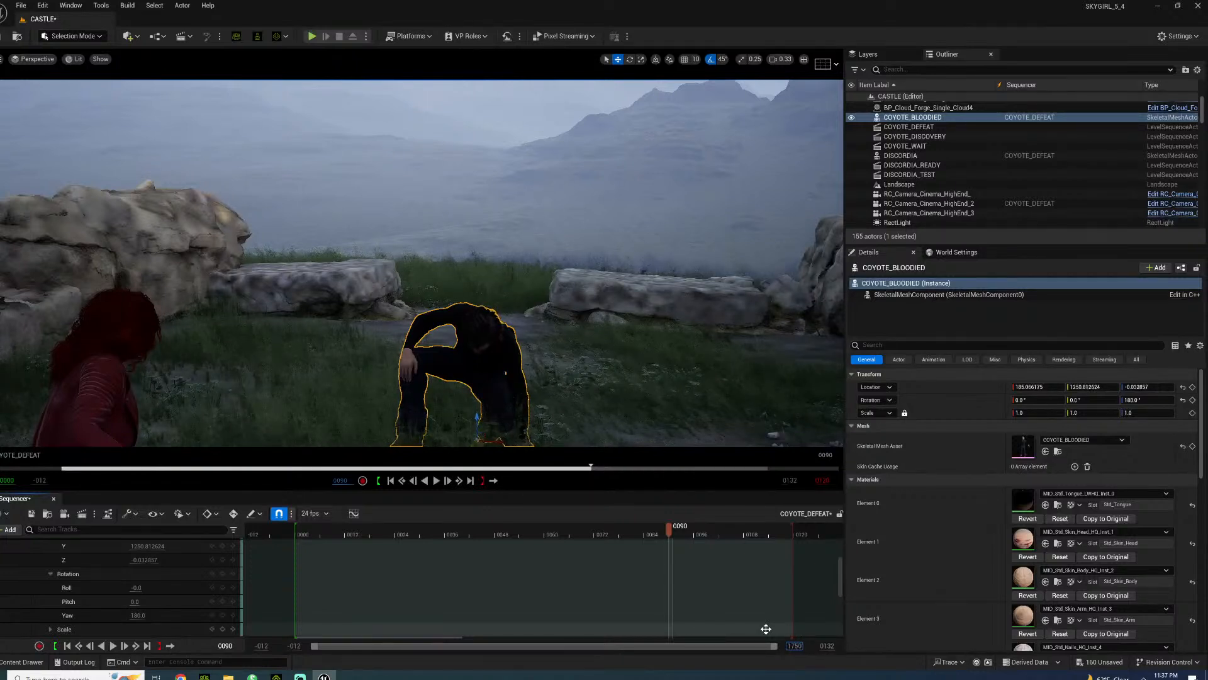
- Set the timeline range end to 1750 and extend the sequence's playback end to about frame 400
key(Return)
scroll(630, 582, down, 5)
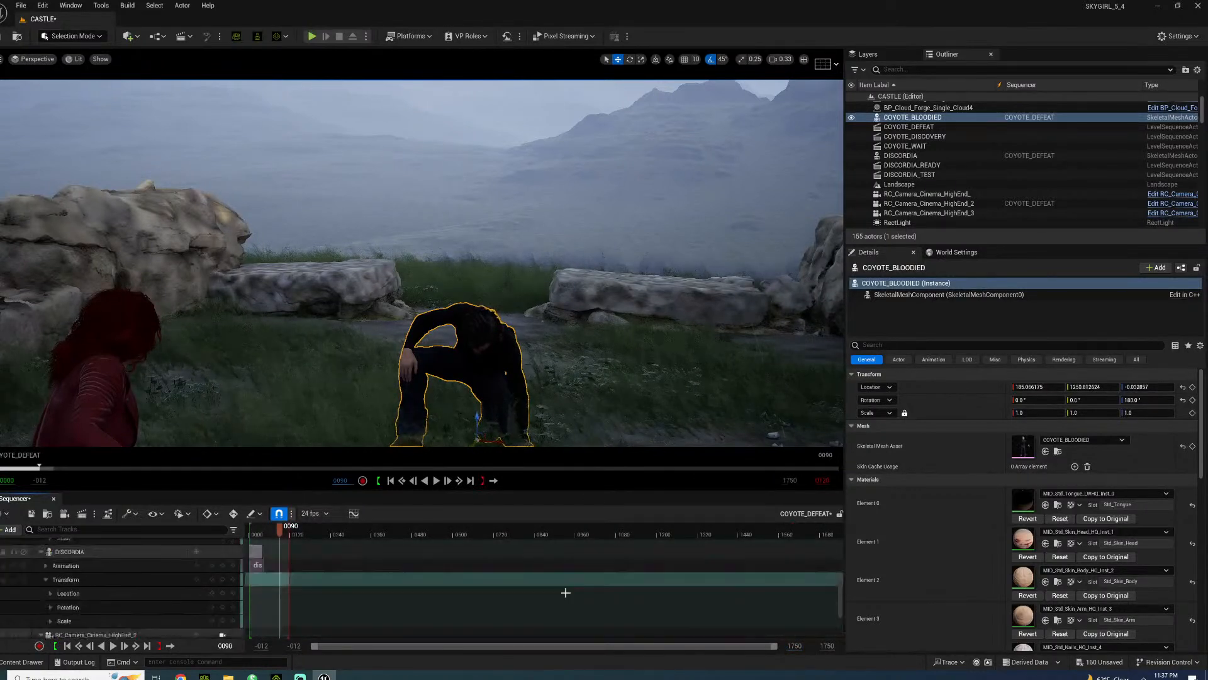
scroll(391, 595, up, 6)
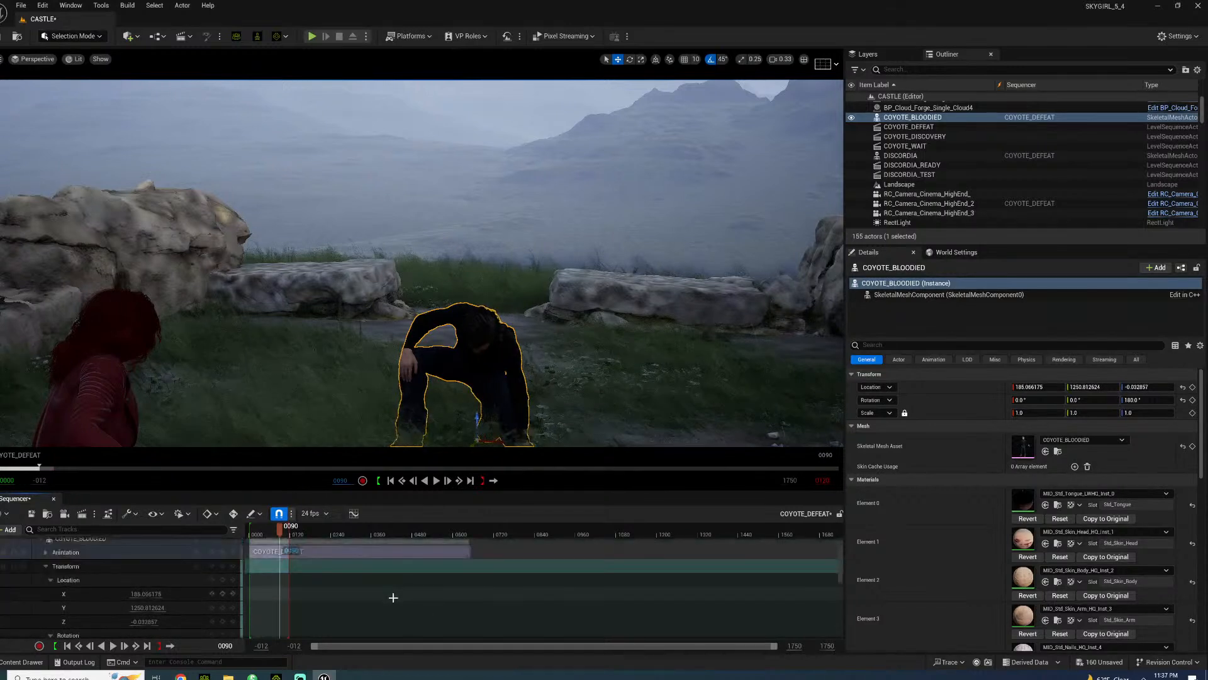
mouse_move(374, 536)
mouse_down()
mouse_move(399, 535)
mouse_move(385, 536)
mouse_up()
drag(290, 549, 388, 552)
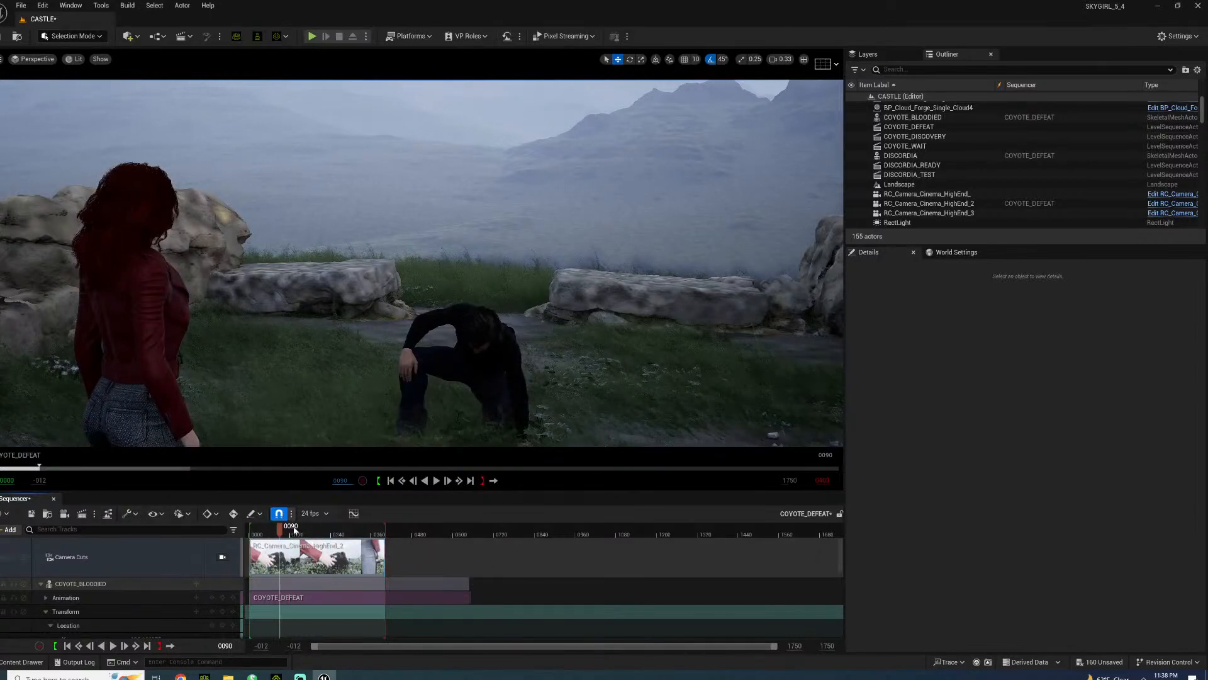
- Scrub to about frame 243, where Coyote raises his head, and move Discordia's discordia_attack clip to end there
drag(294, 530, 321, 532)
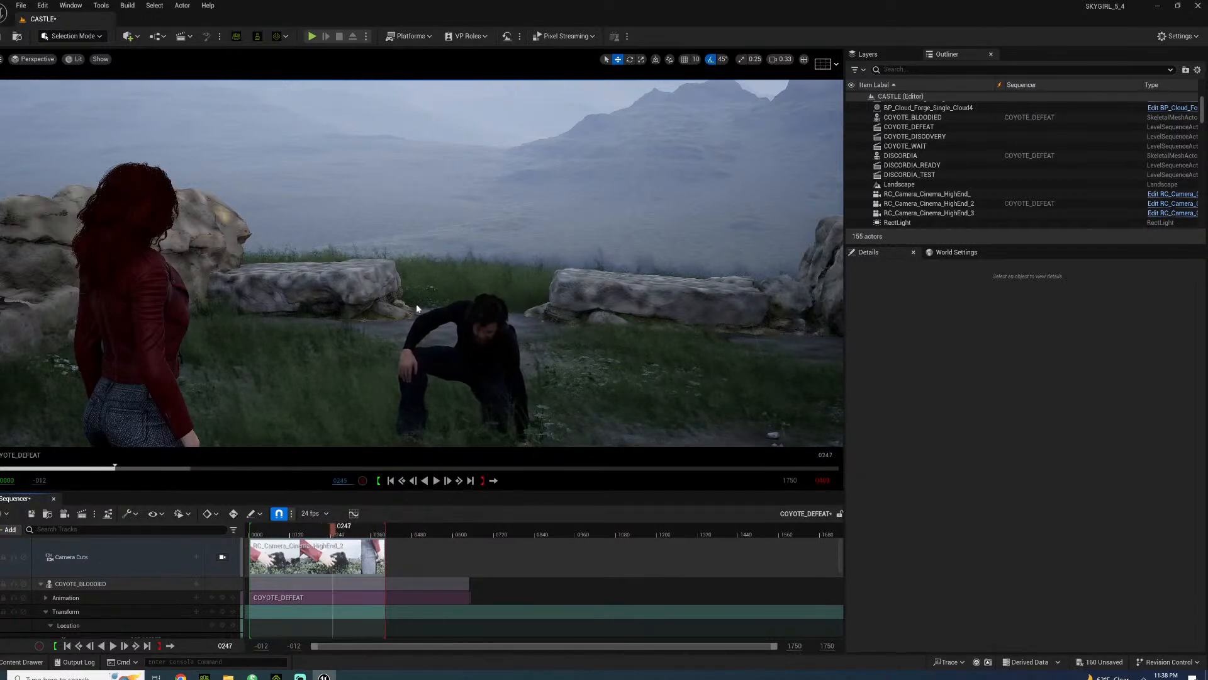
drag(318, 532, 306, 533)
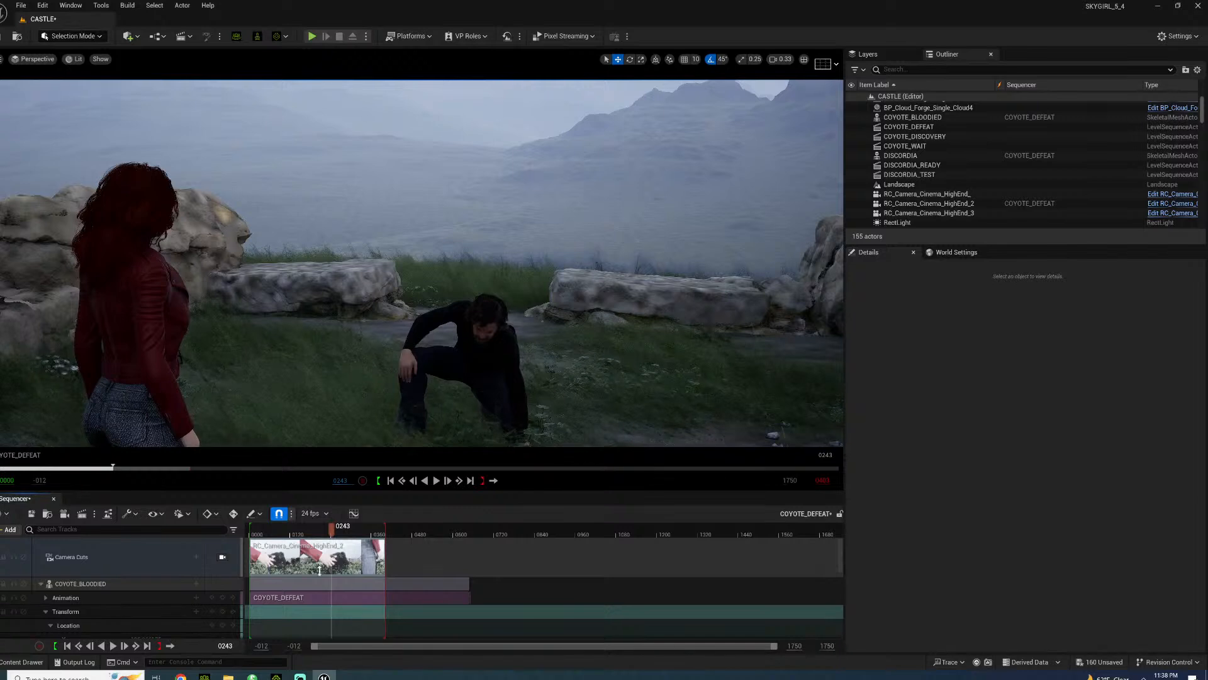
scroll(410, 594, down, 3)
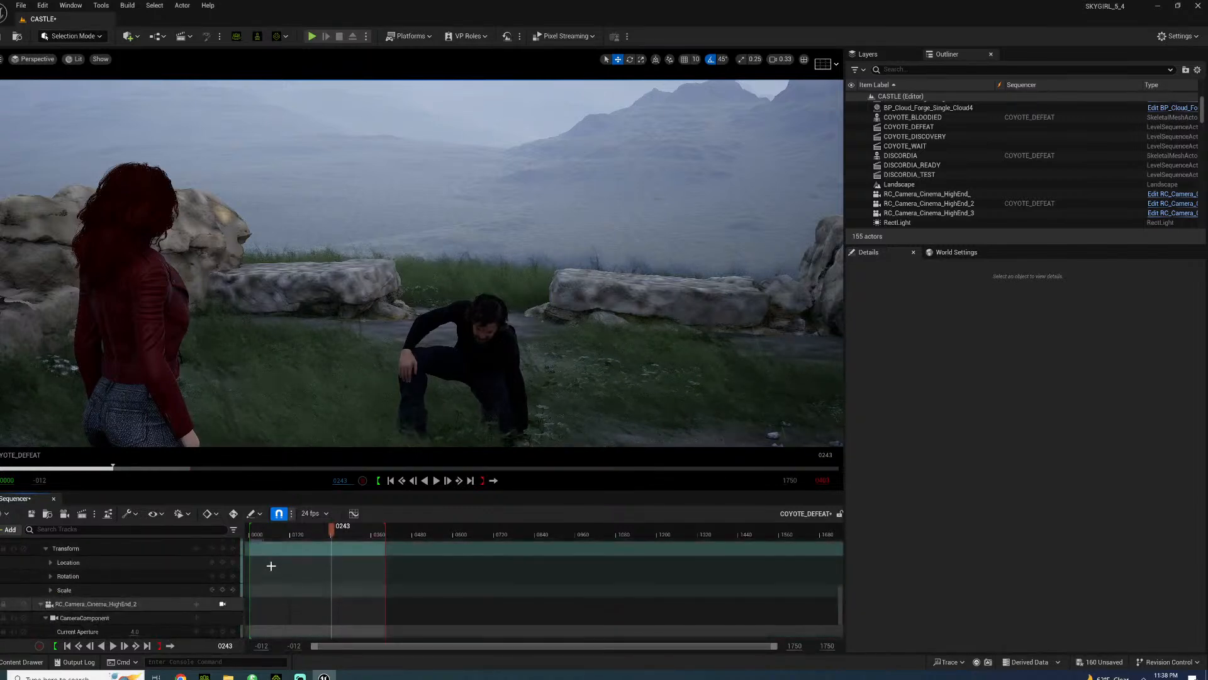
scroll(275, 570, up, 1)
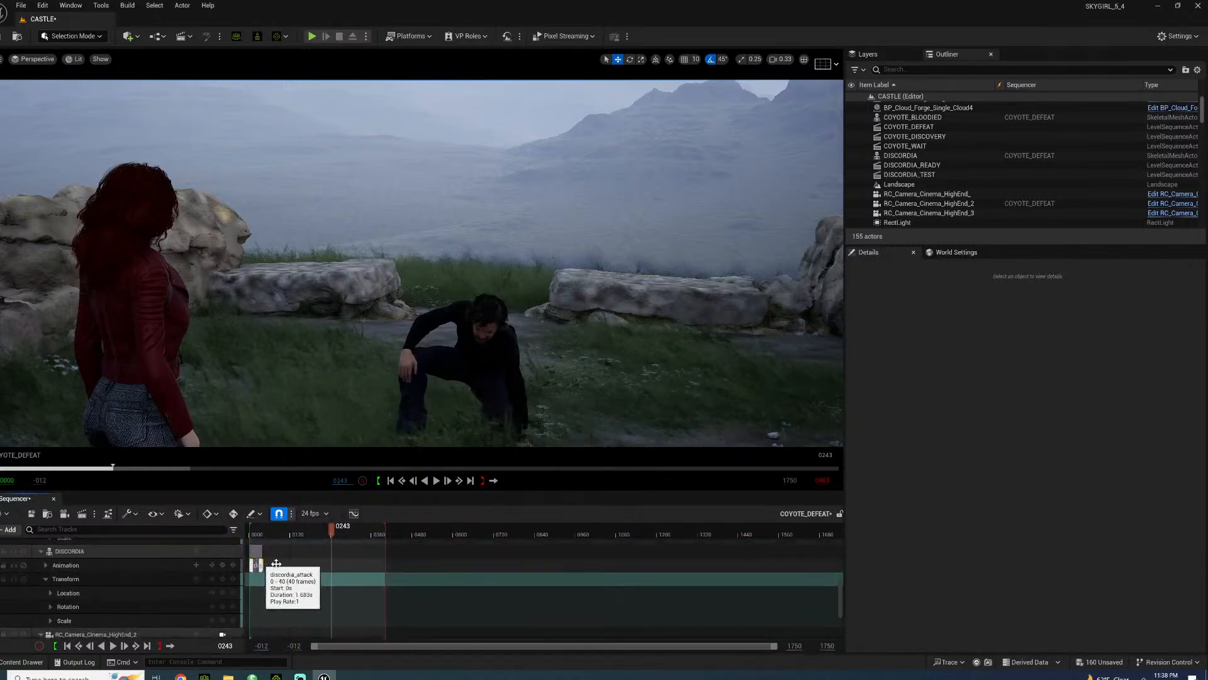
drag(257, 565, 328, 564)
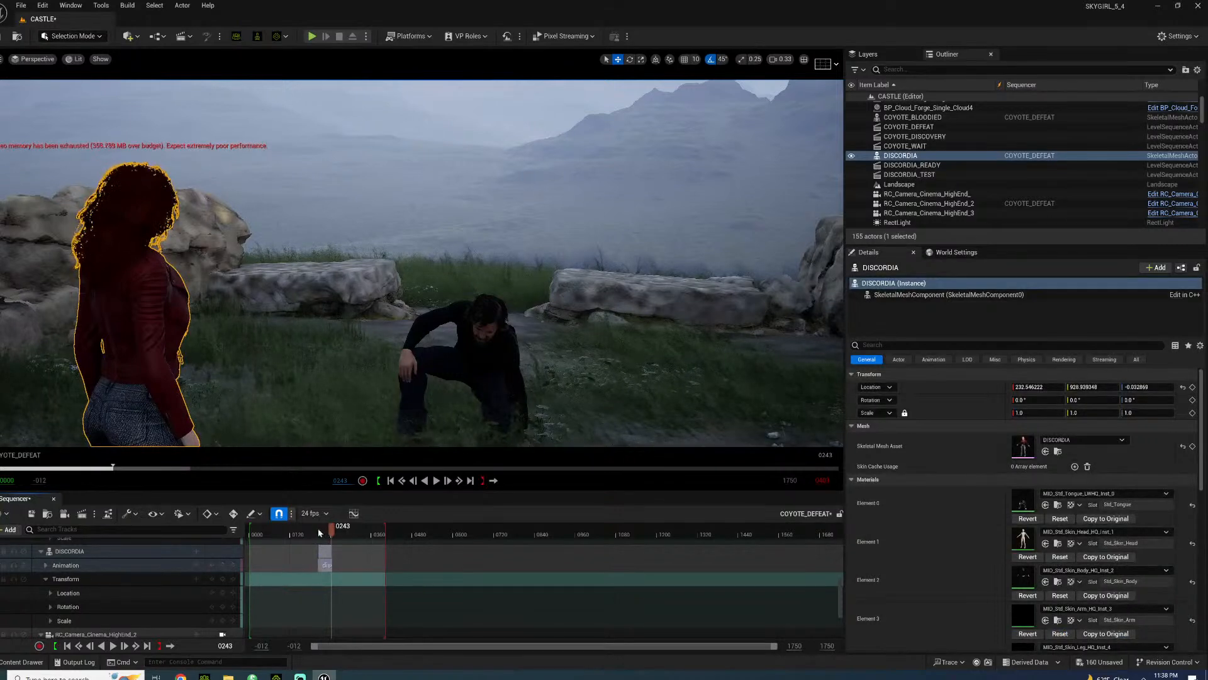
- Go to frame 123 and lock the viewport to the camera cuts
drag(320, 529, 291, 538)
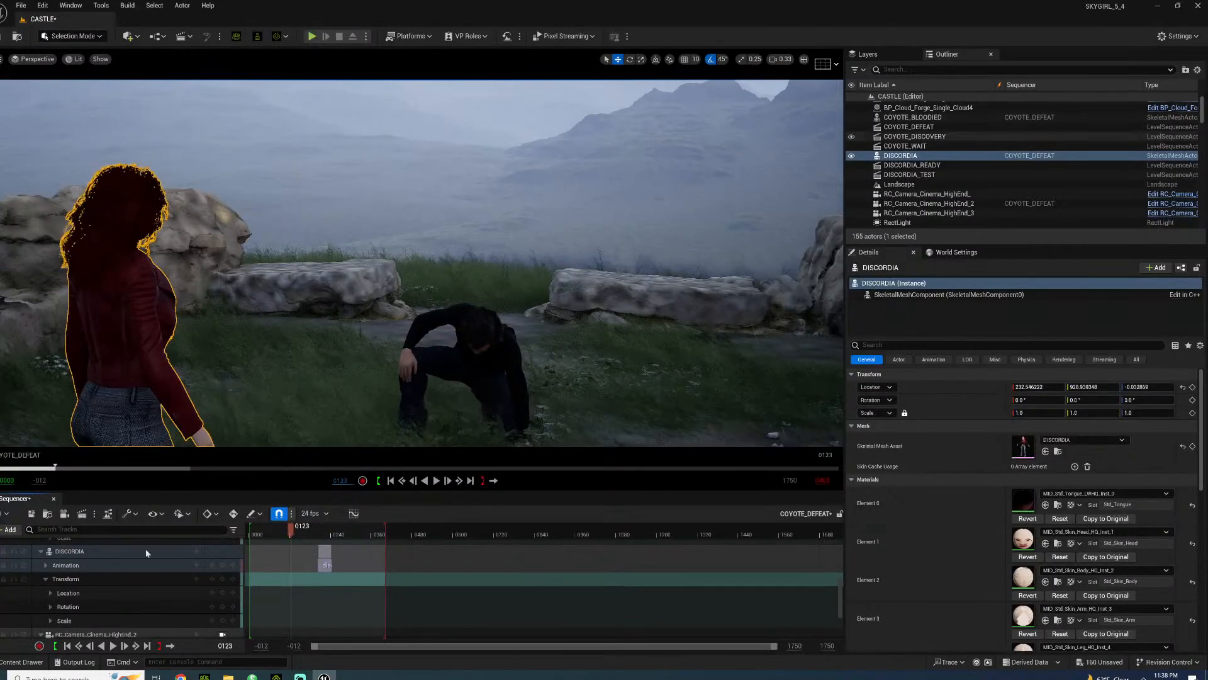
scroll(183, 588, up, 5)
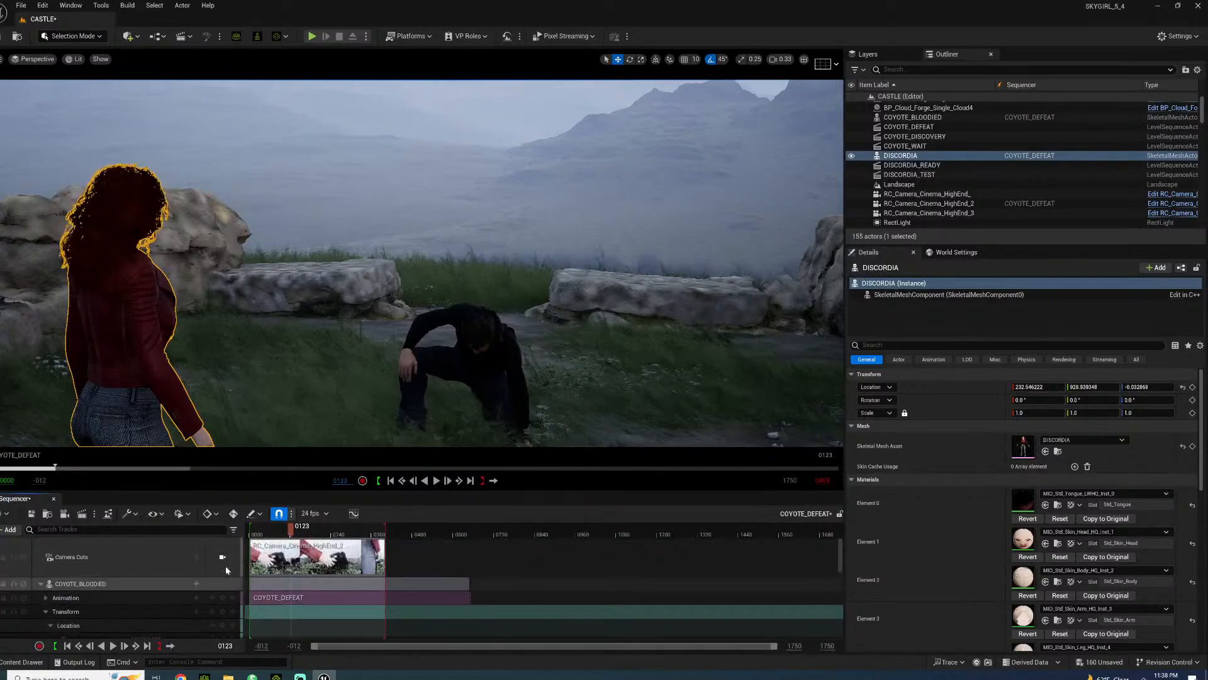
click(223, 558)
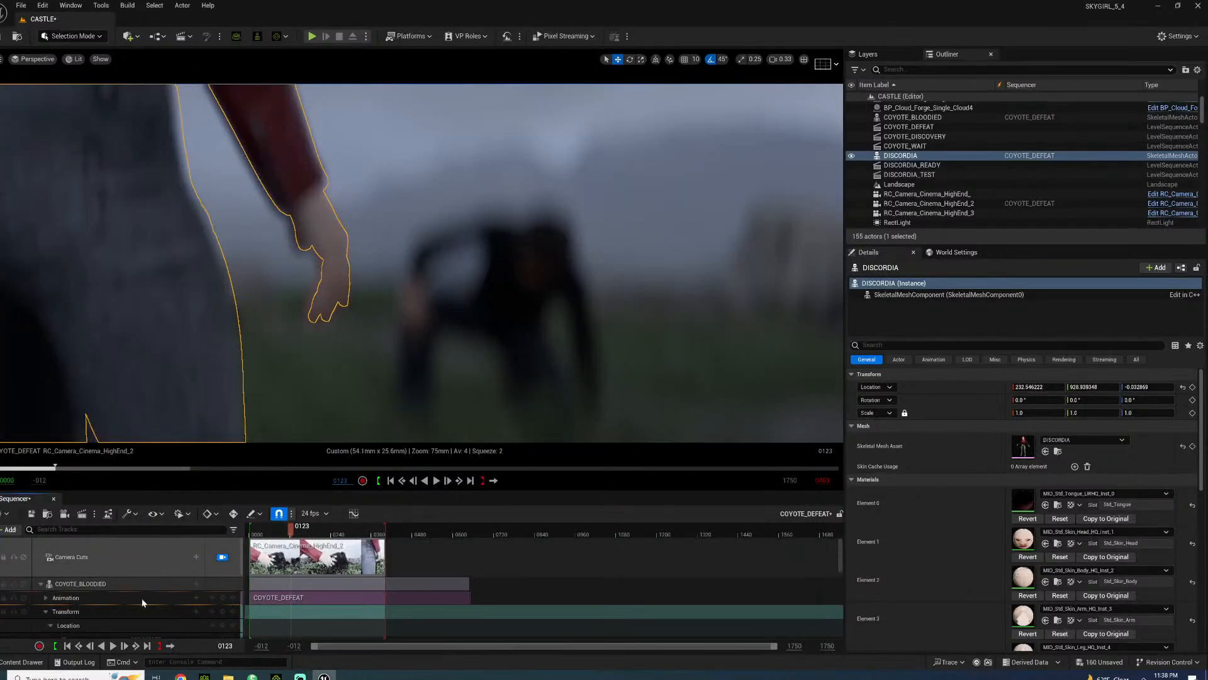
- Move RC_Camera_Cinema_HighEnd_2 close to Coyote by setting its location to X 177, Y 1028, Z 75 in the sequence
scroll(140, 588, down, 2)
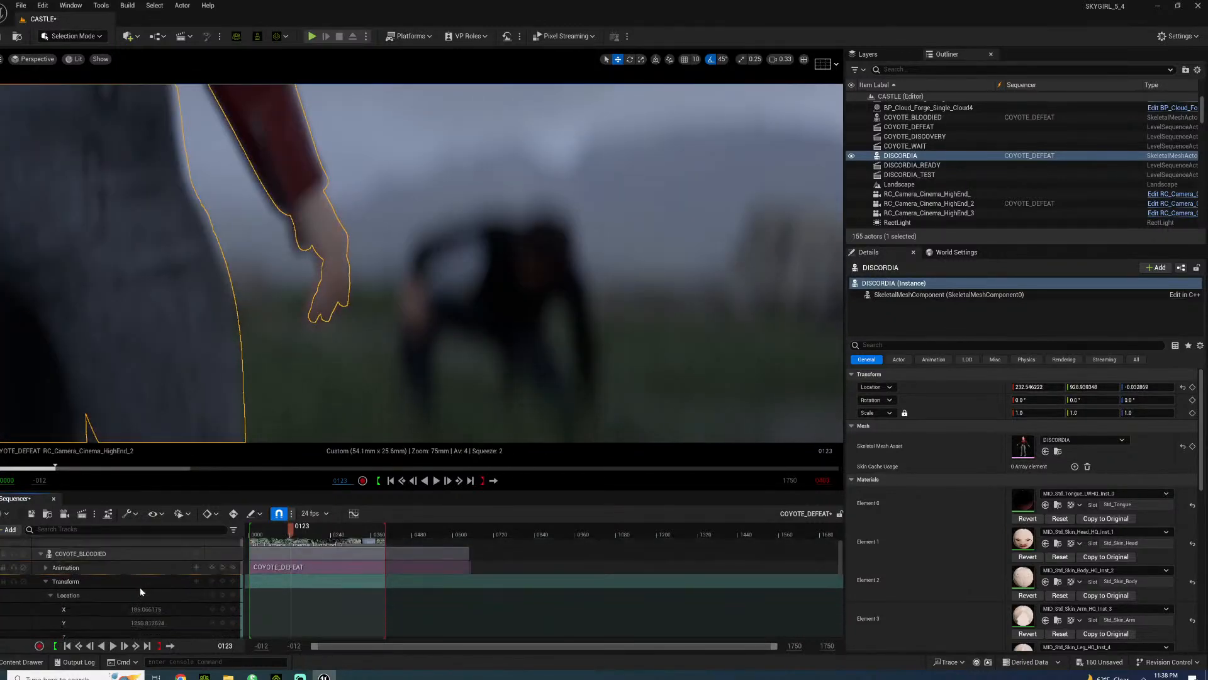
scroll(129, 590, down, 1)
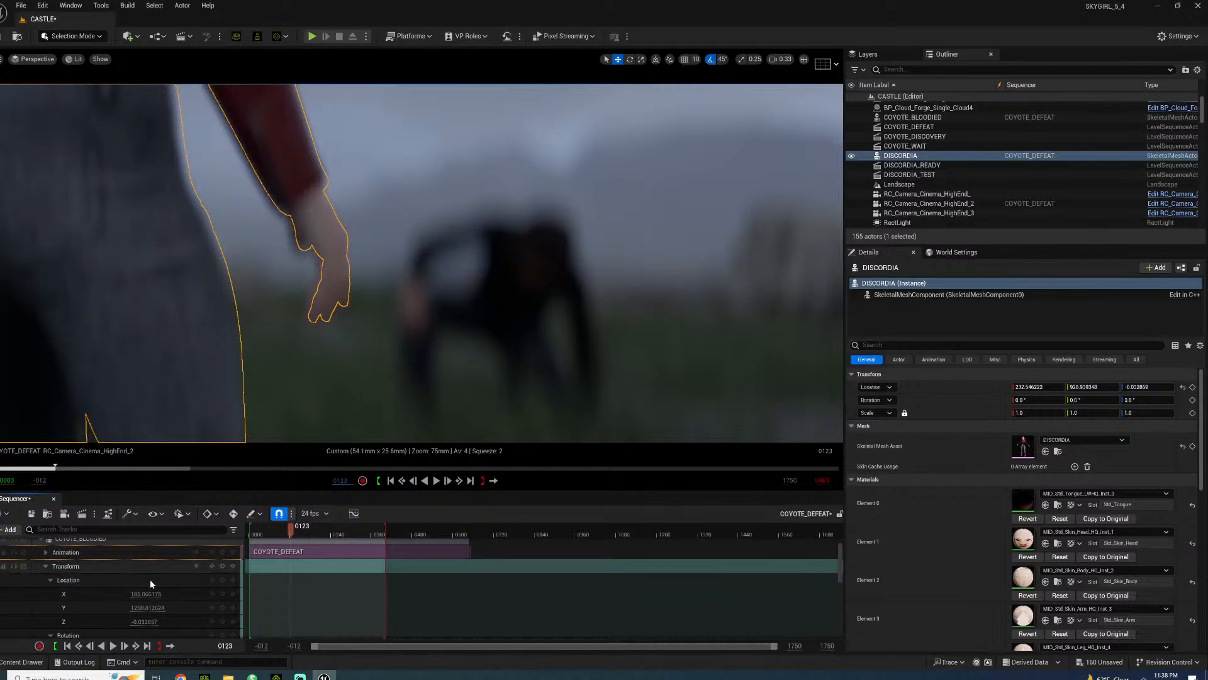
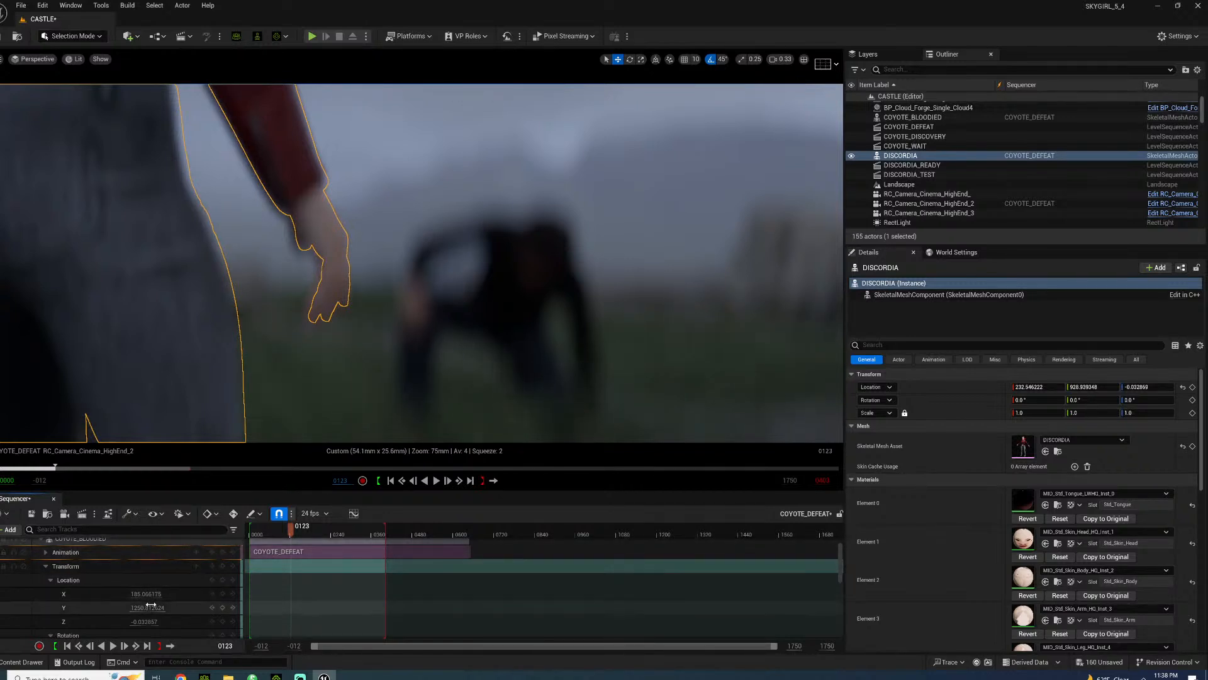
scroll(102, 610, down, 5)
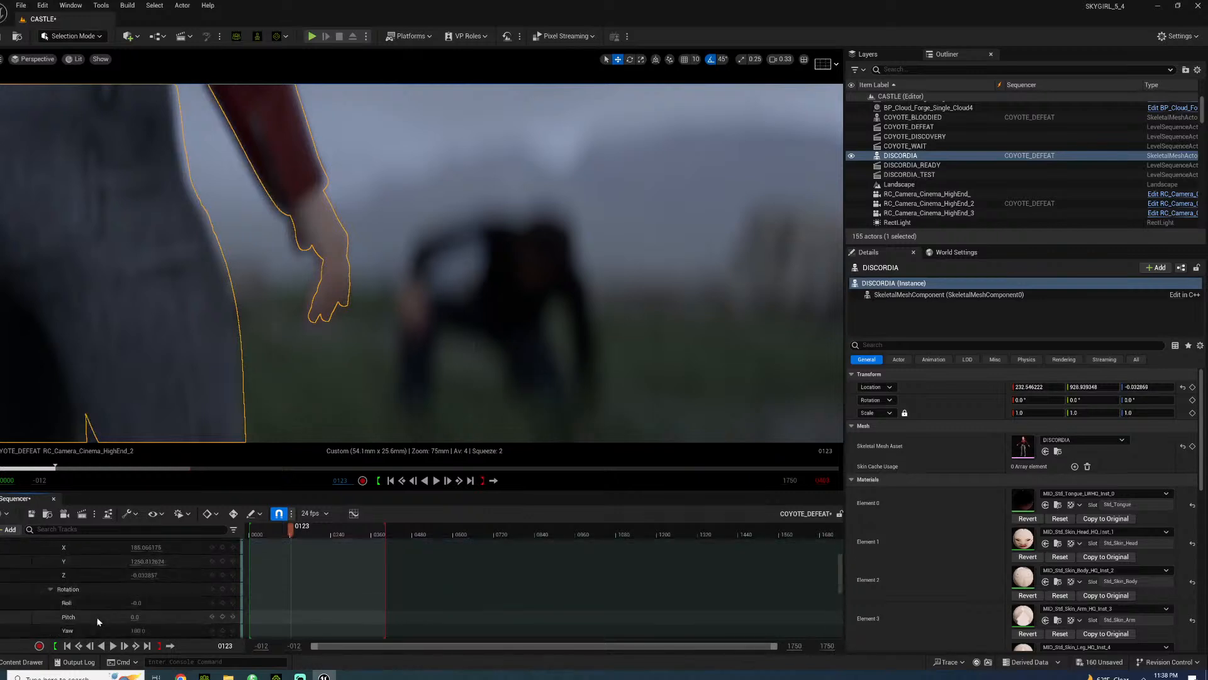
scroll(126, 602, down, 2)
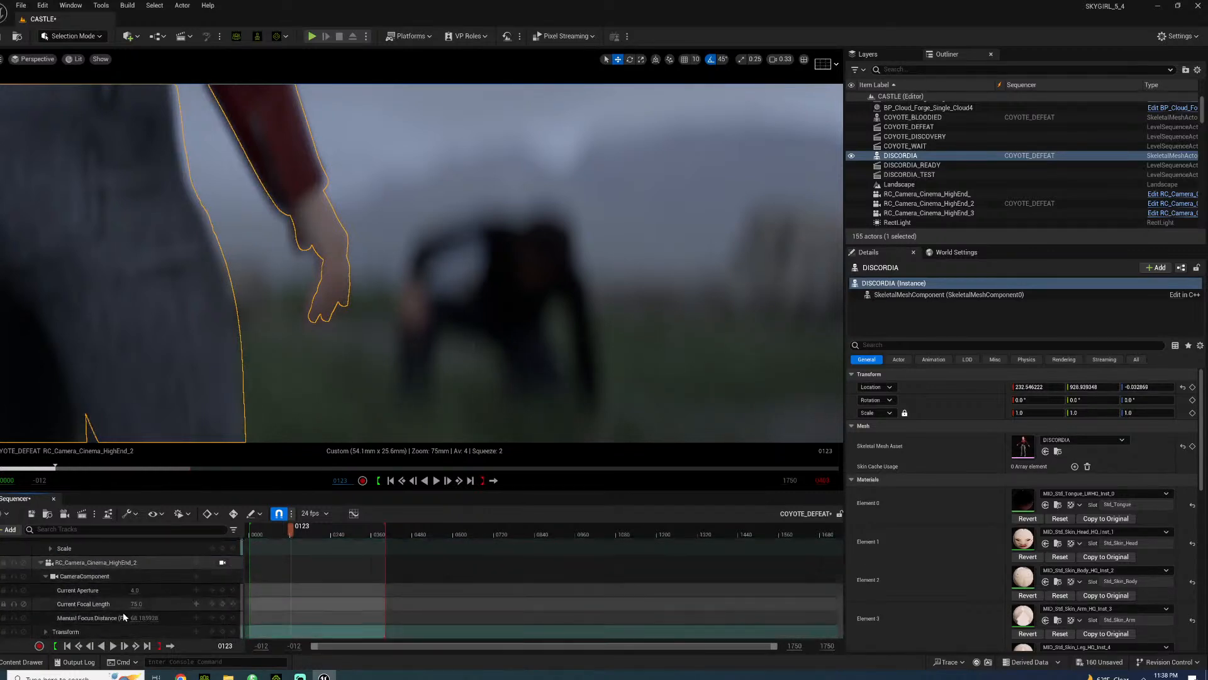
scroll(103, 615, down, 3)
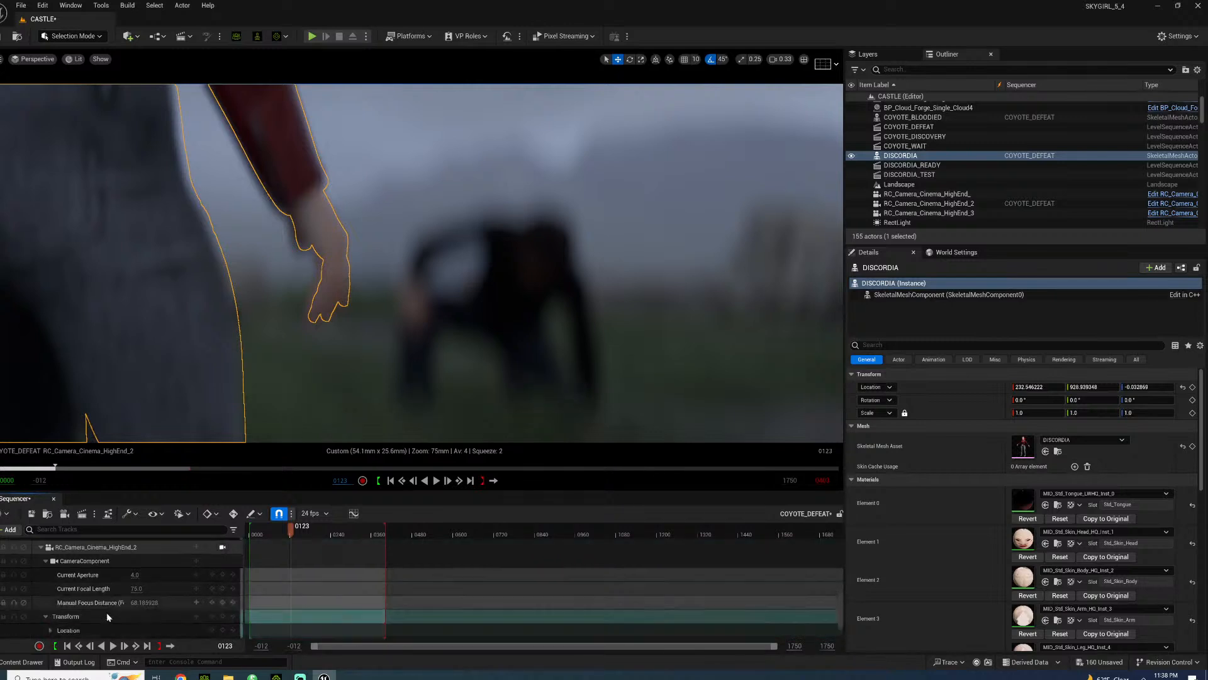
click(144, 617)
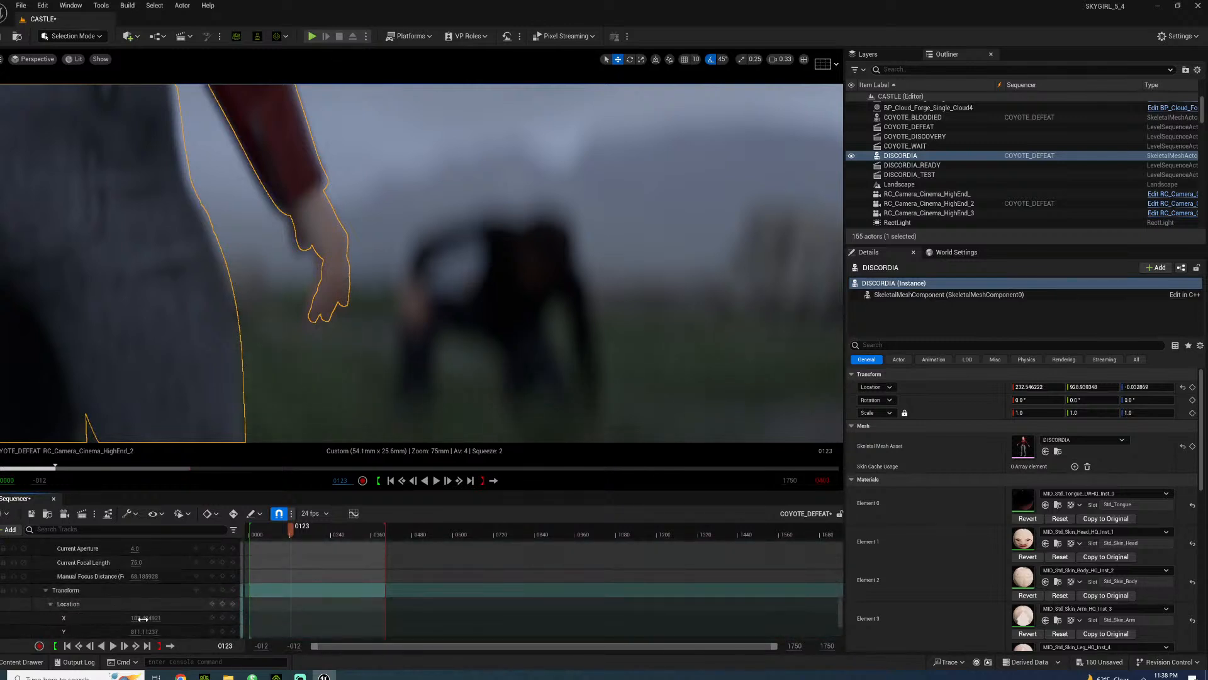
text(177)
key(Return)
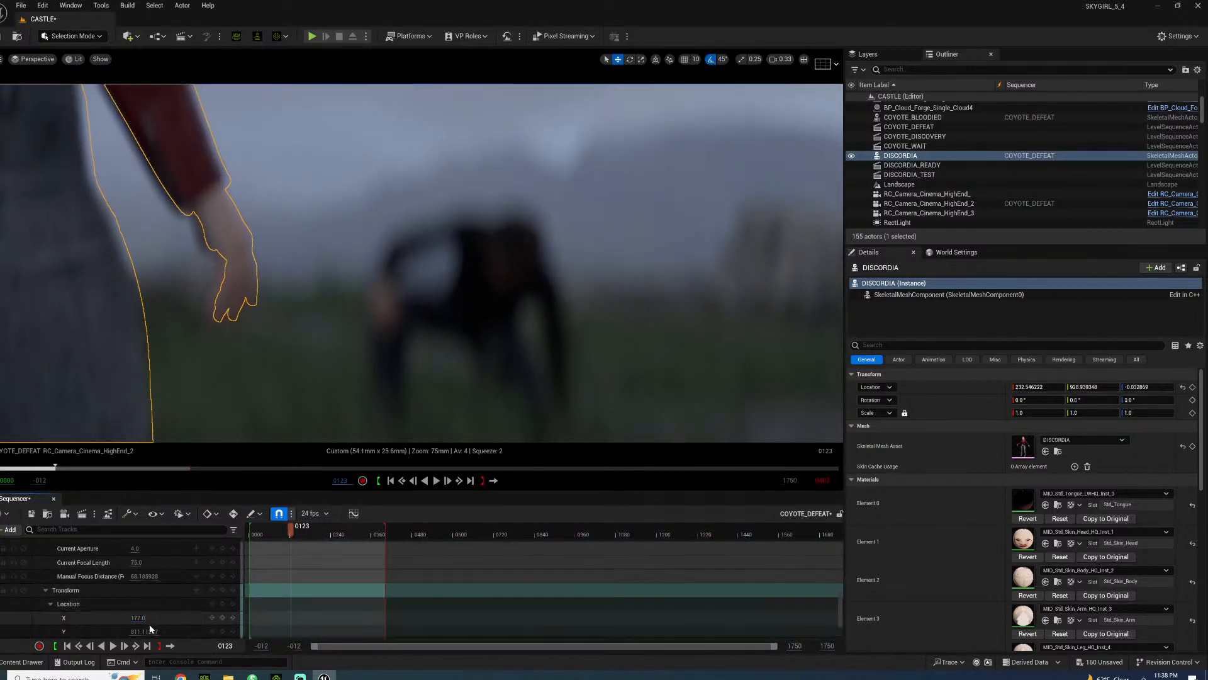
drag(144, 631, 201, 631)
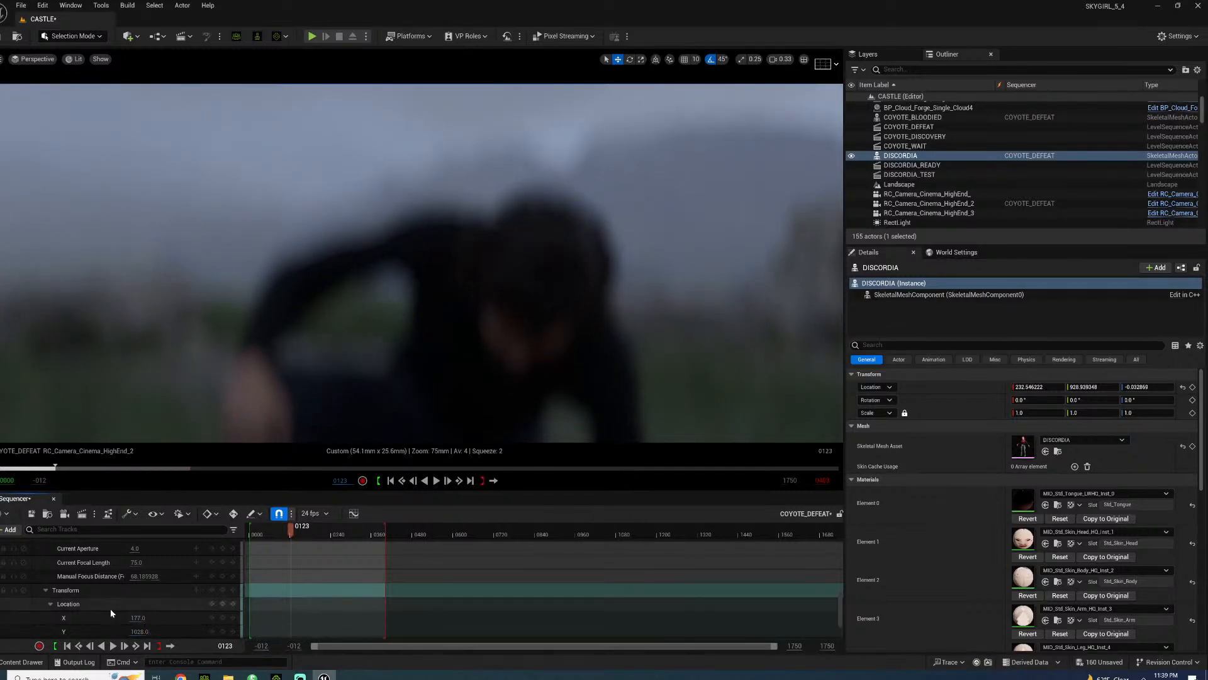
scroll(111, 610, down, 3)
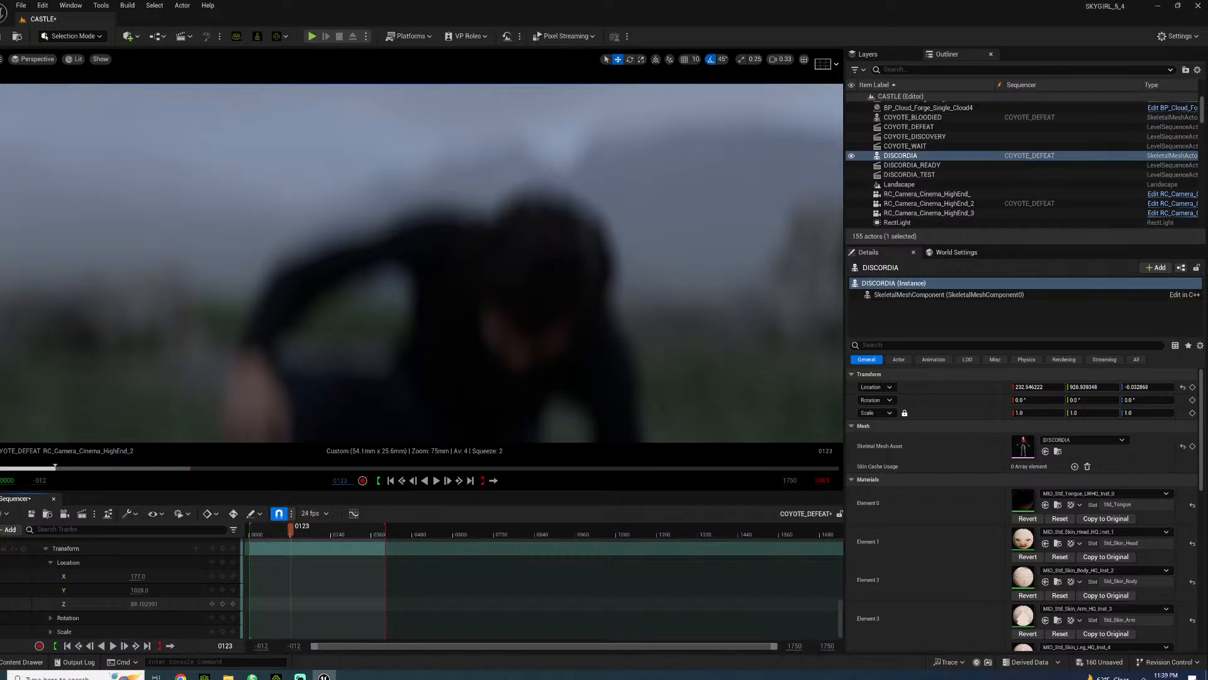
drag(144, 603, 139, 604)
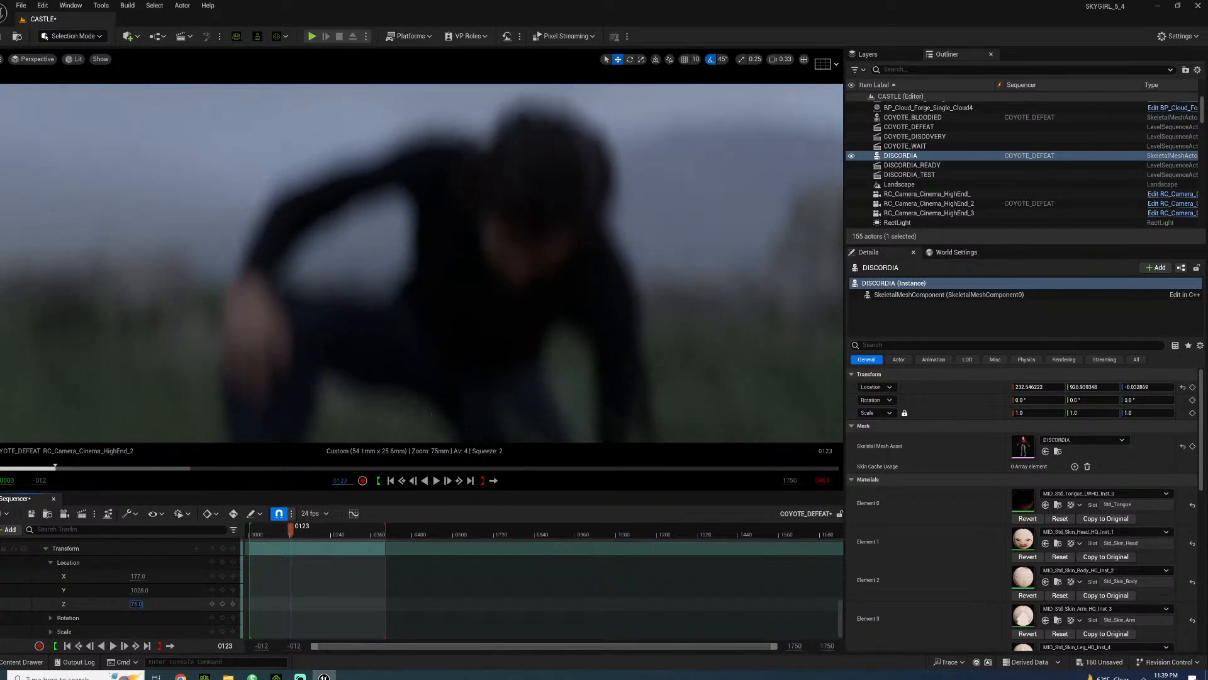
- Sample RC_Camera_Cinema_HighEnd_2's manual focus distance on Coyote's head and keyframe it at frame 123
scroll(84, 584, down, 3)
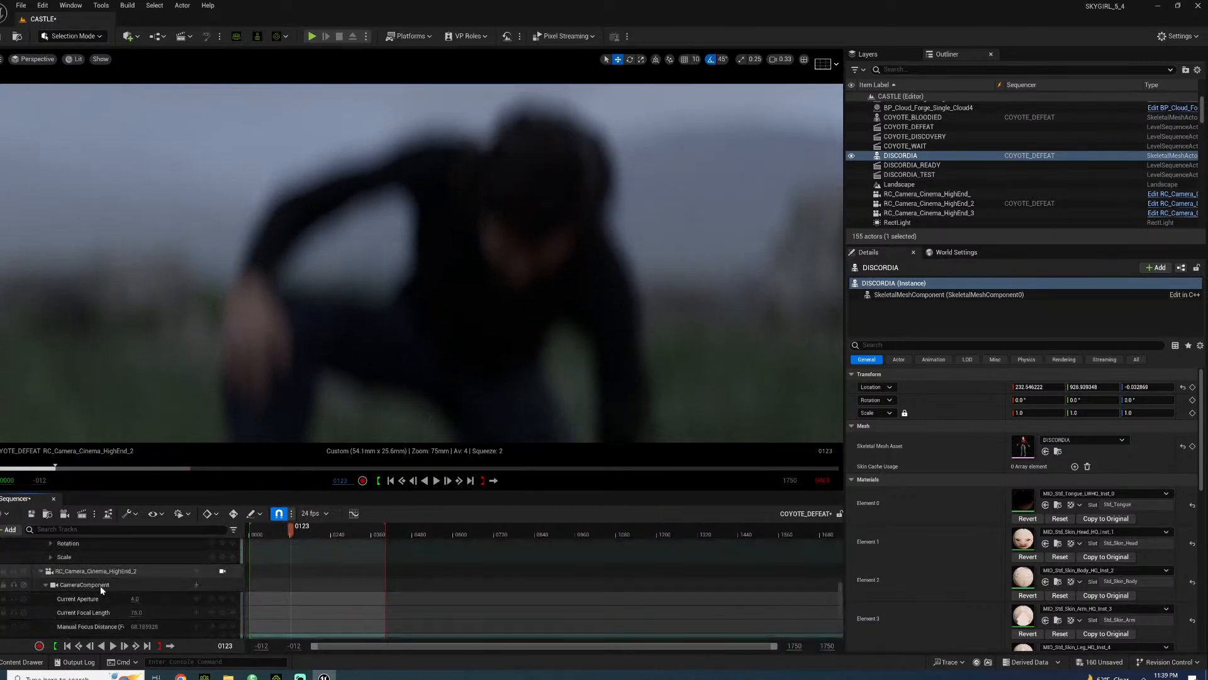
click(100, 583)
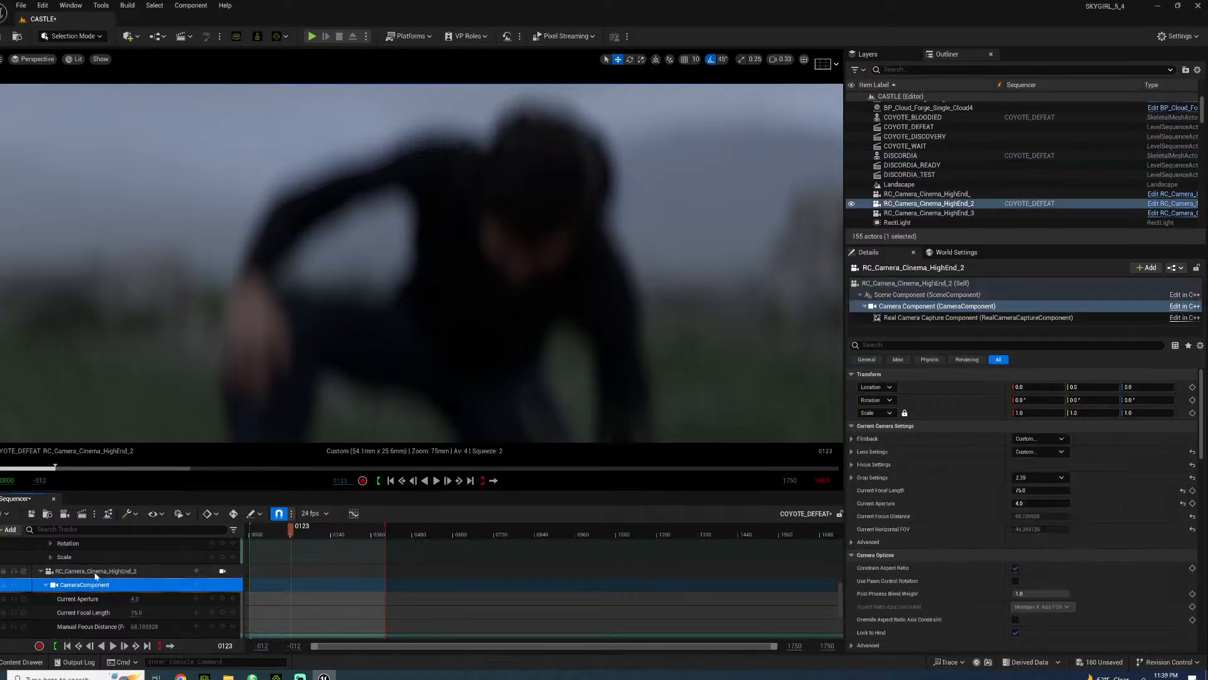
click(97, 571)
click(1064, 517)
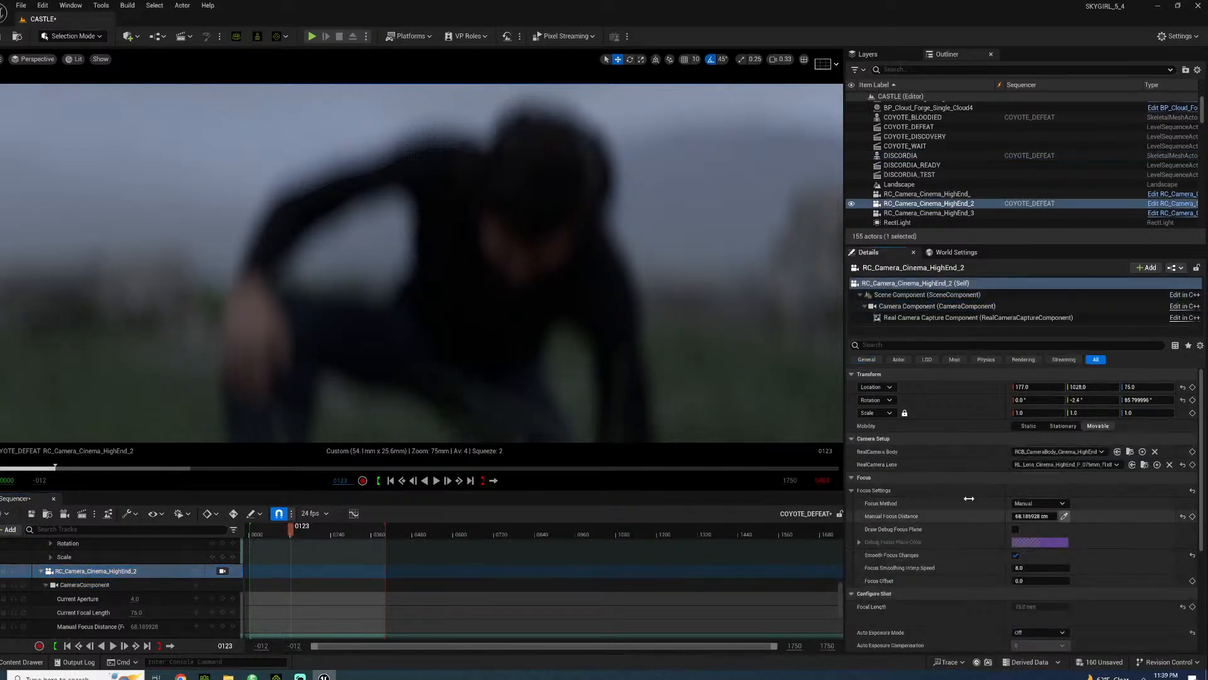
click(529, 223)
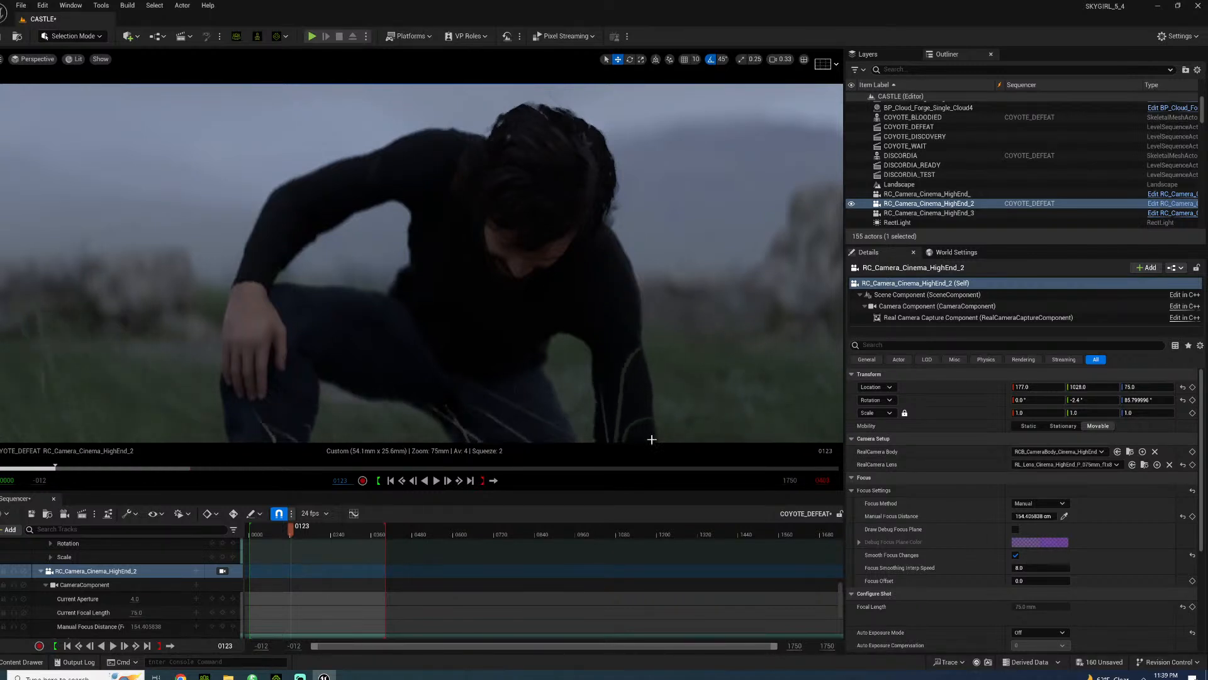
click(1193, 516)
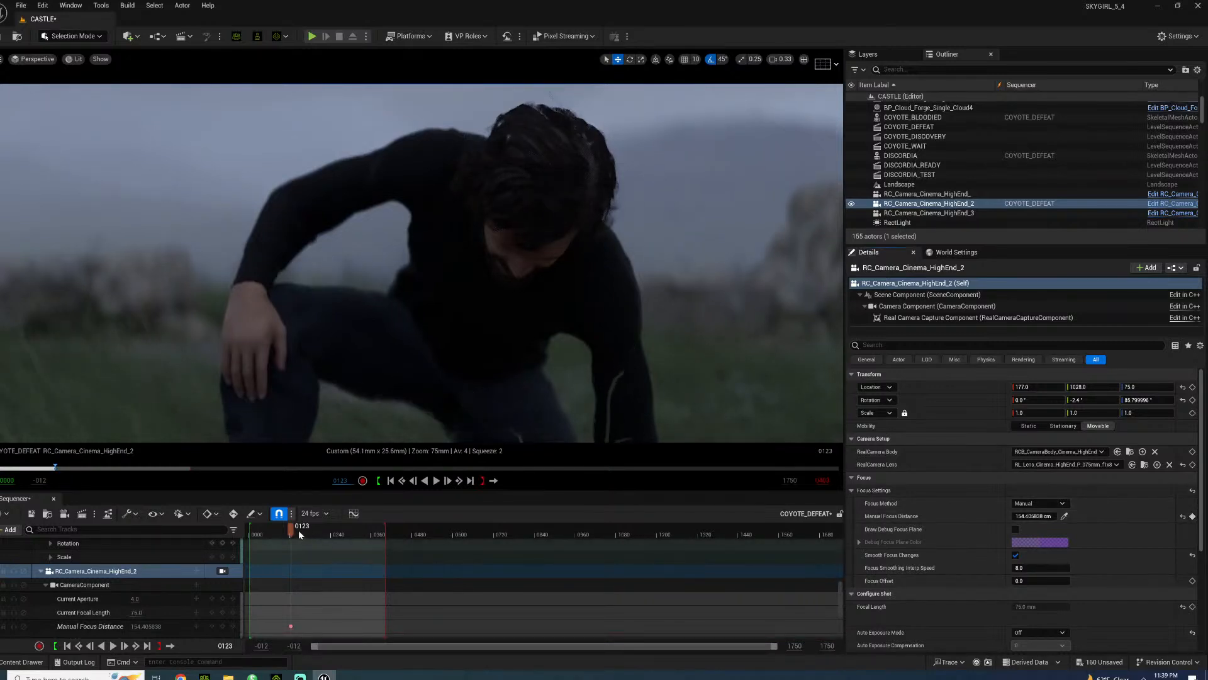
- Keyframe RC_Camera_Cinema_HighEnd_2's transform at frame 123, and set its Y location to 784 at frame 181
drag(298, 532, 313, 529)
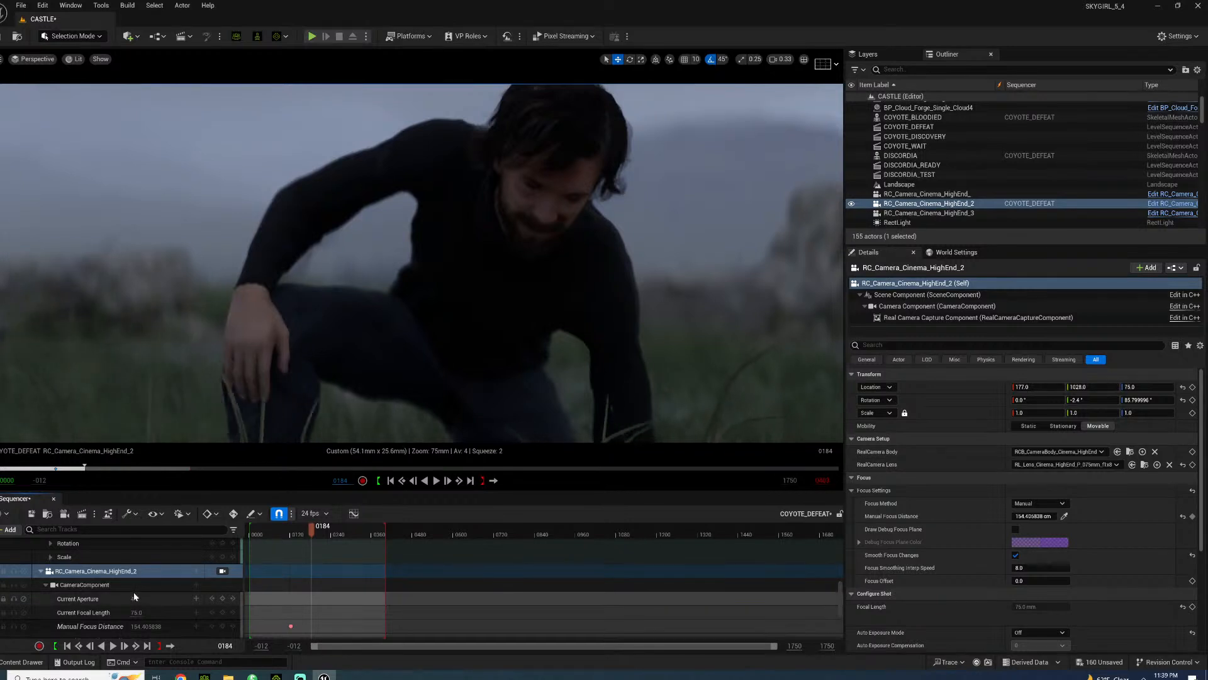
scroll(142, 597, down, 3)
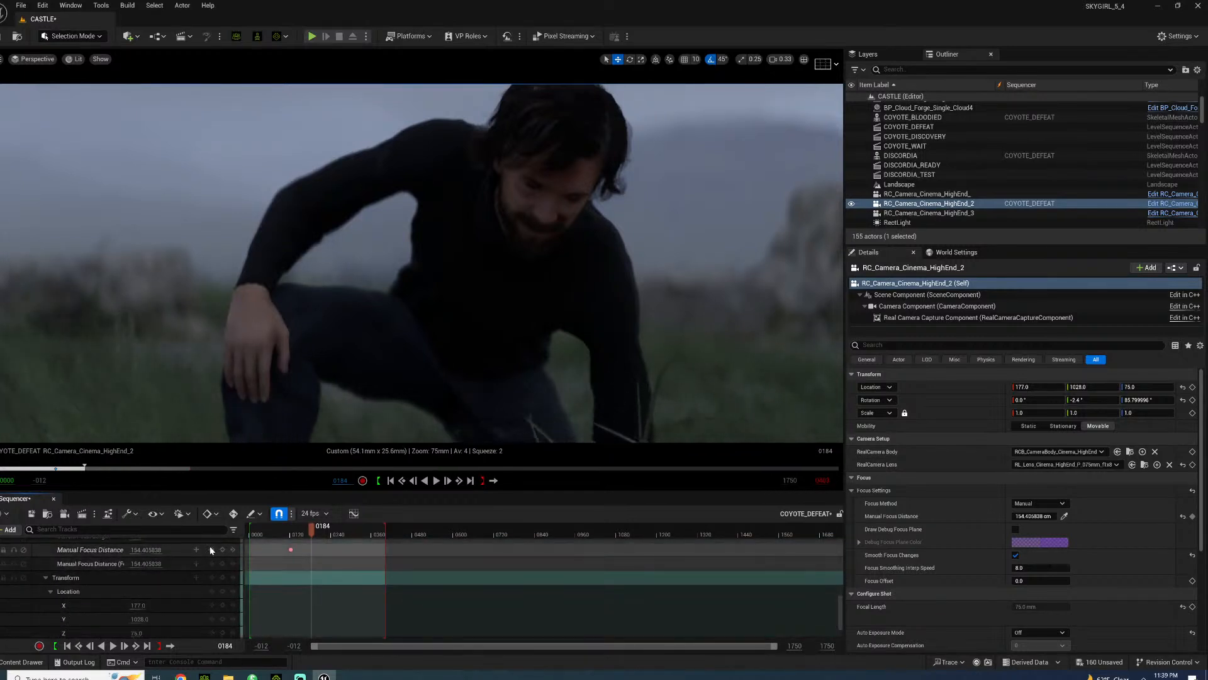
click(211, 549)
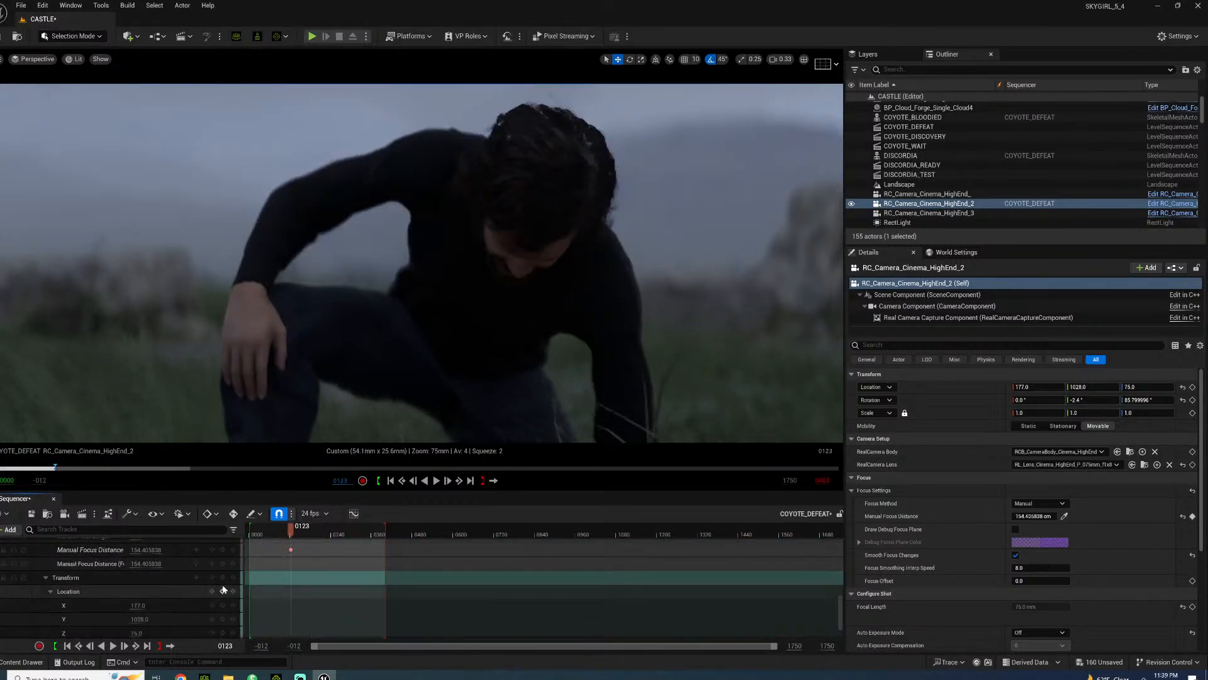
click(222, 577)
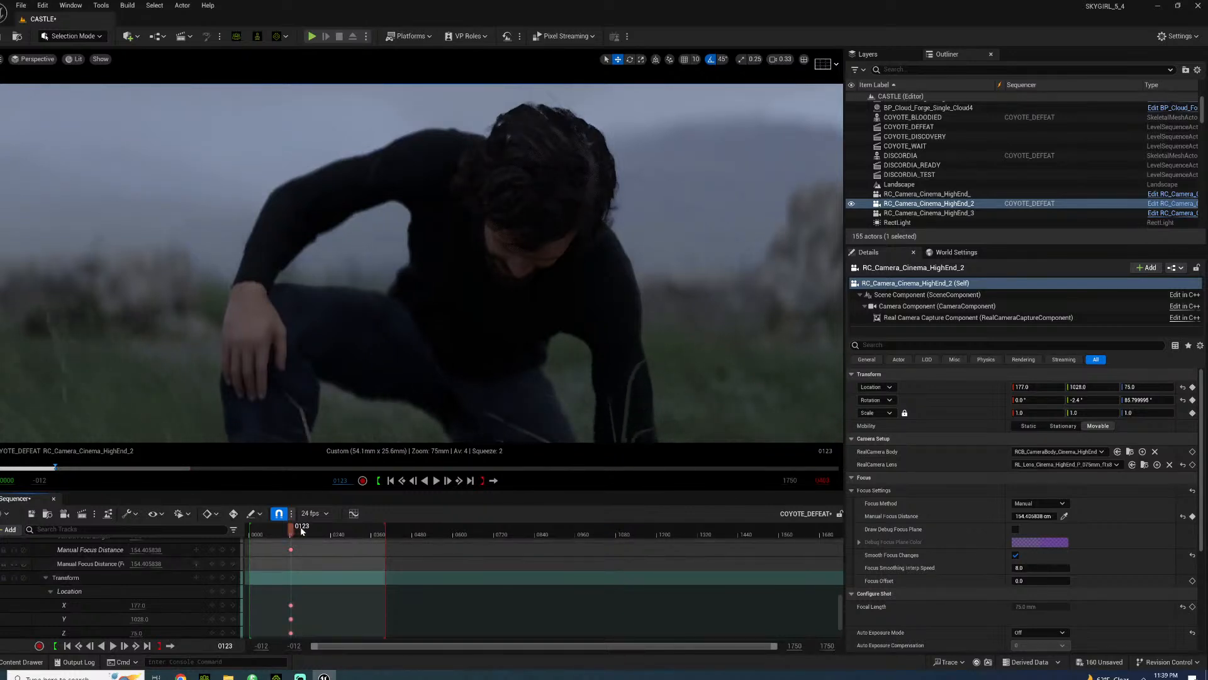
key(space)
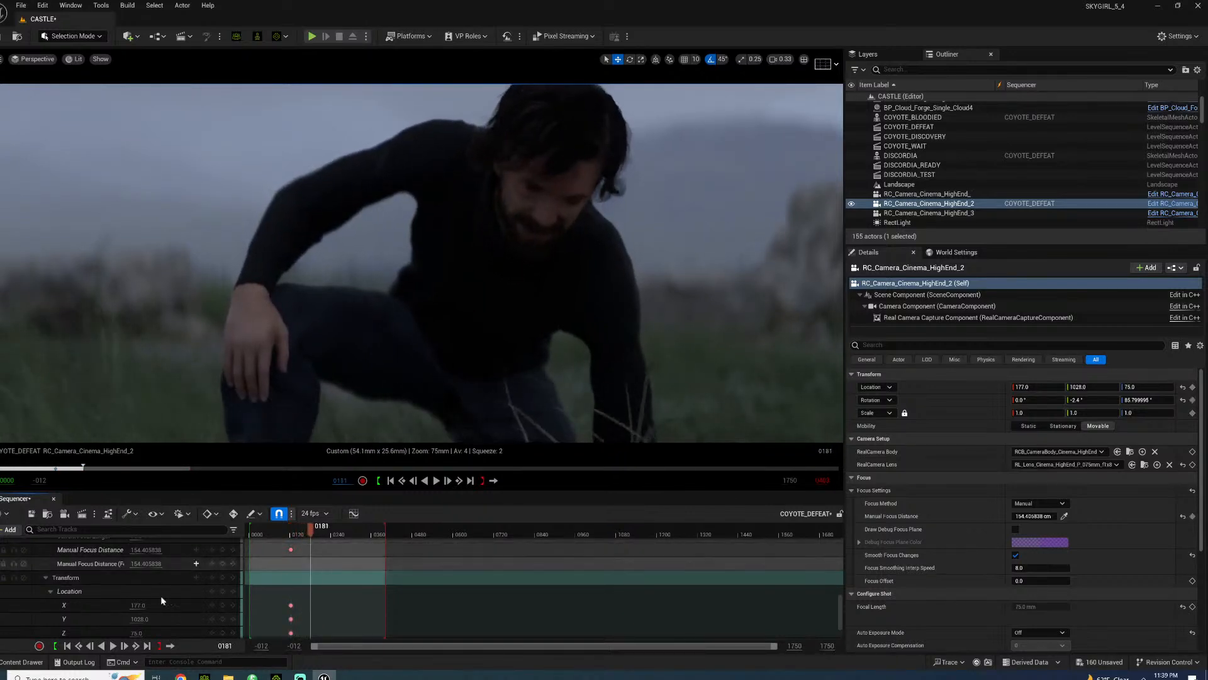
drag(141, 618, 53, 619)
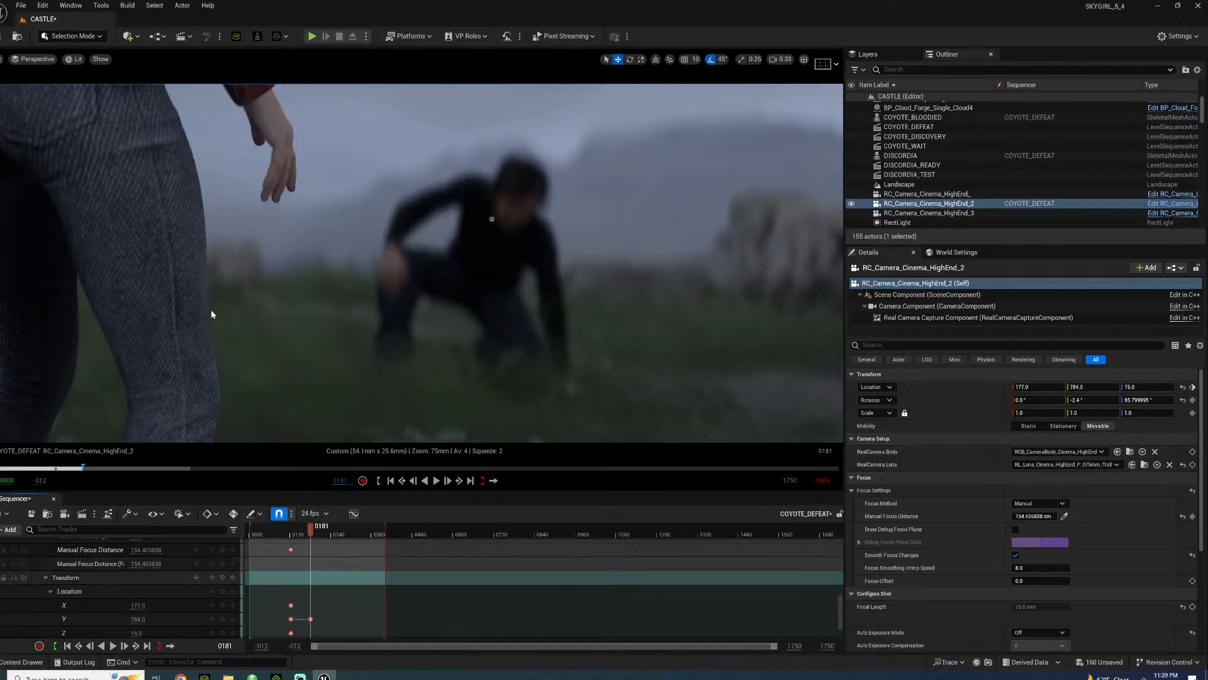
- Move Discordia's discordia_attack clip to start at frame 163 and set her location to X 212, Z -7
click(190, 309)
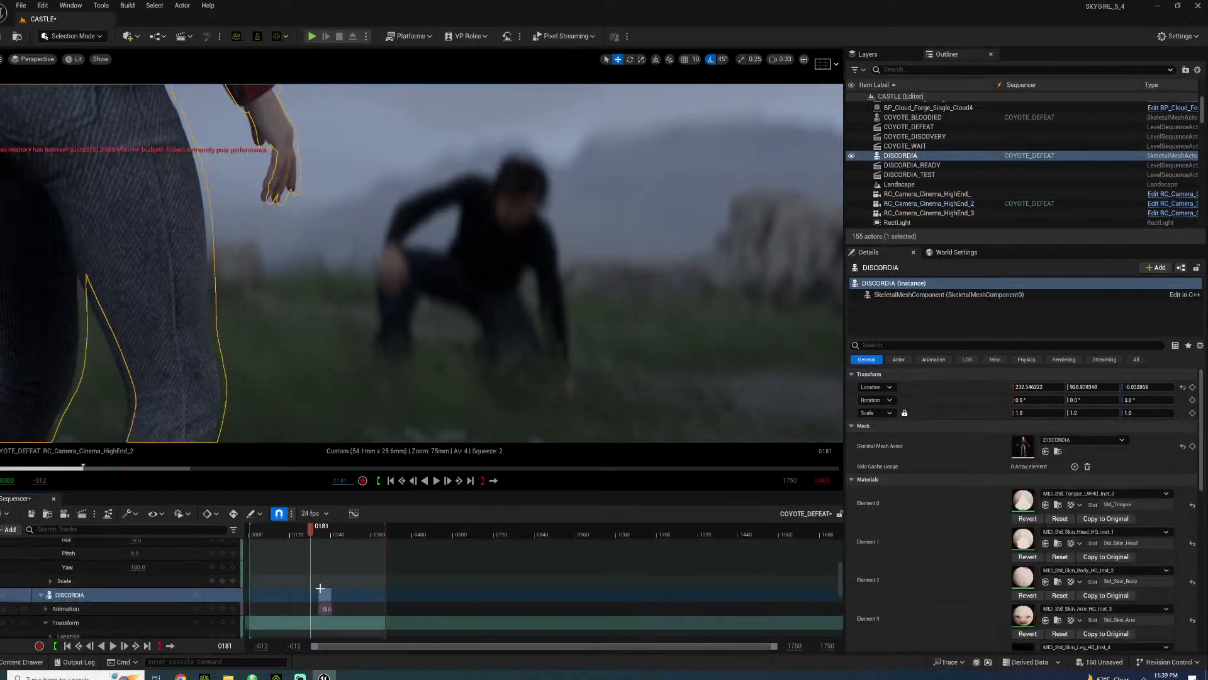
drag(326, 606, 319, 528)
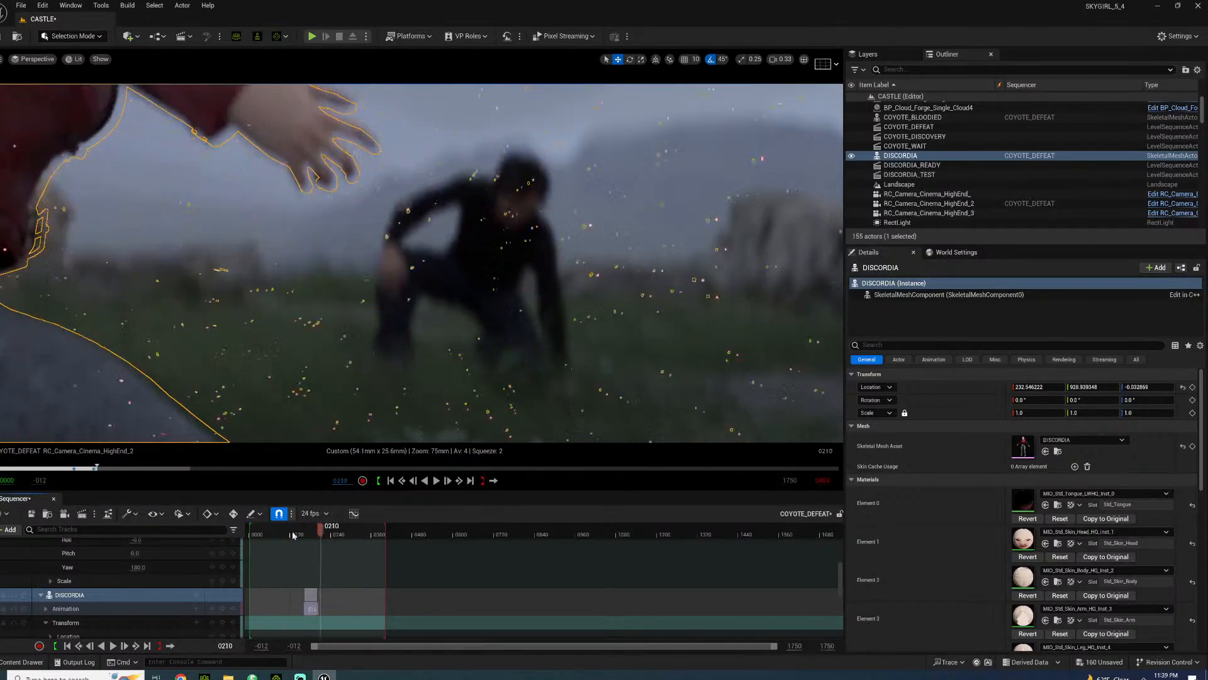
scroll(50, 622, down, 2)
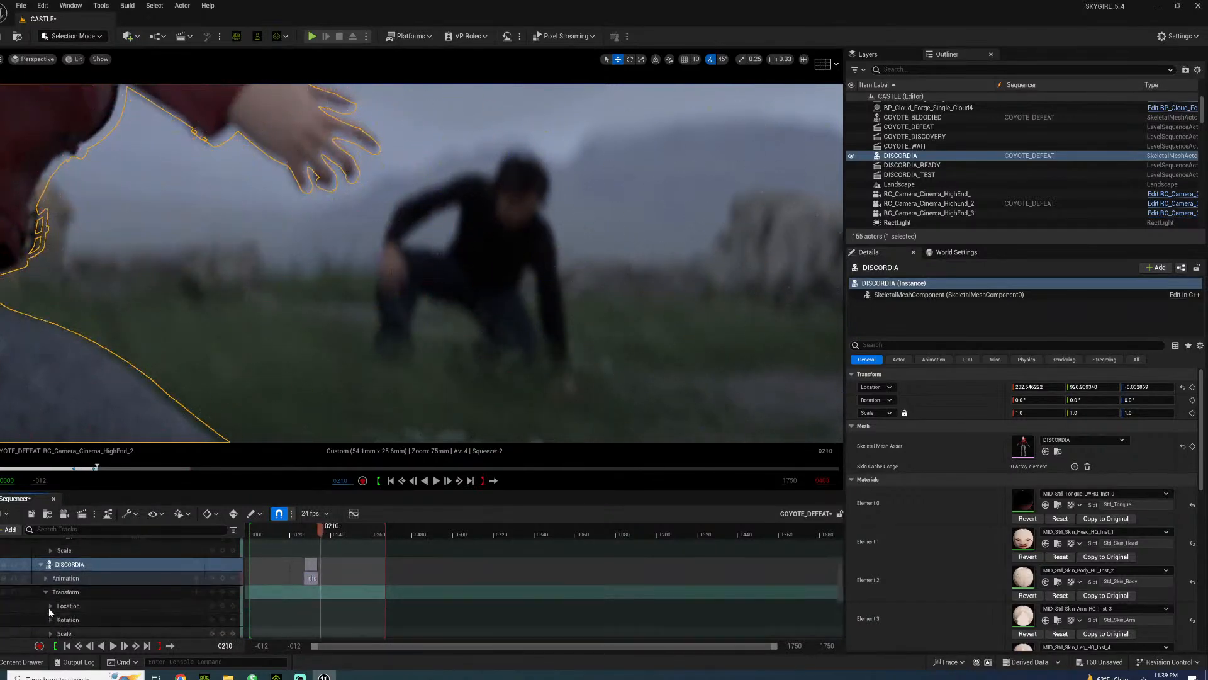
scroll(122, 606, down, 3)
click(137, 573)
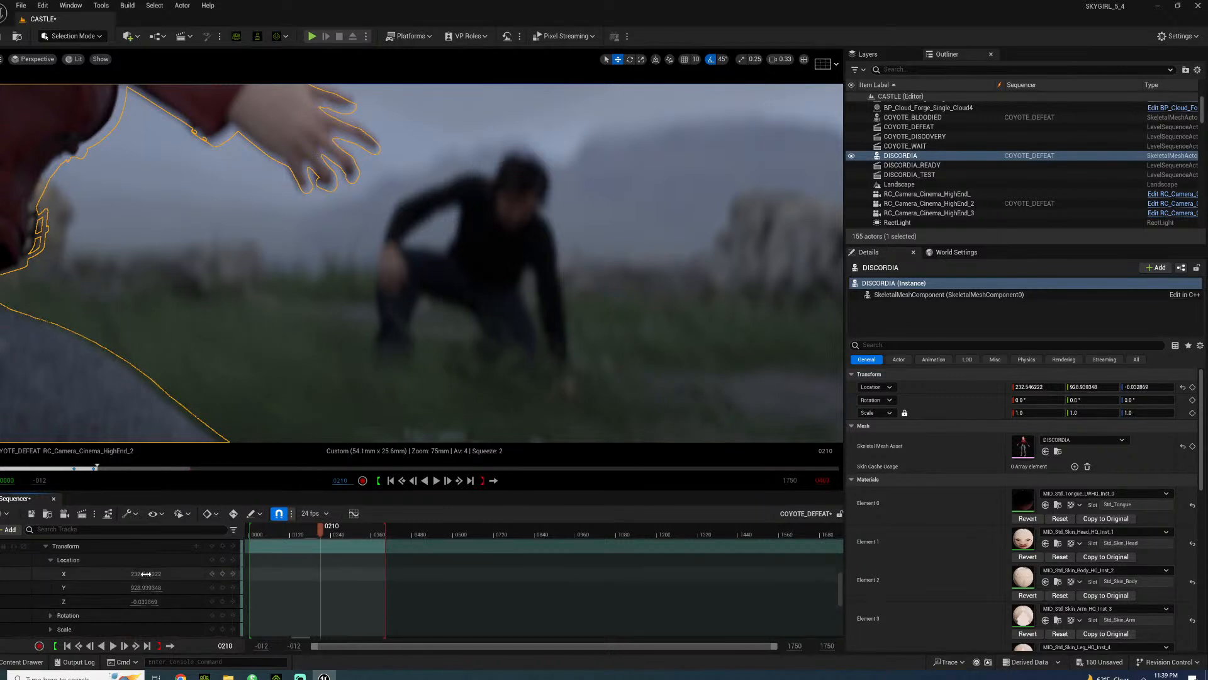
text(214)
key(Return)
drag(137, 574, 138, 602)
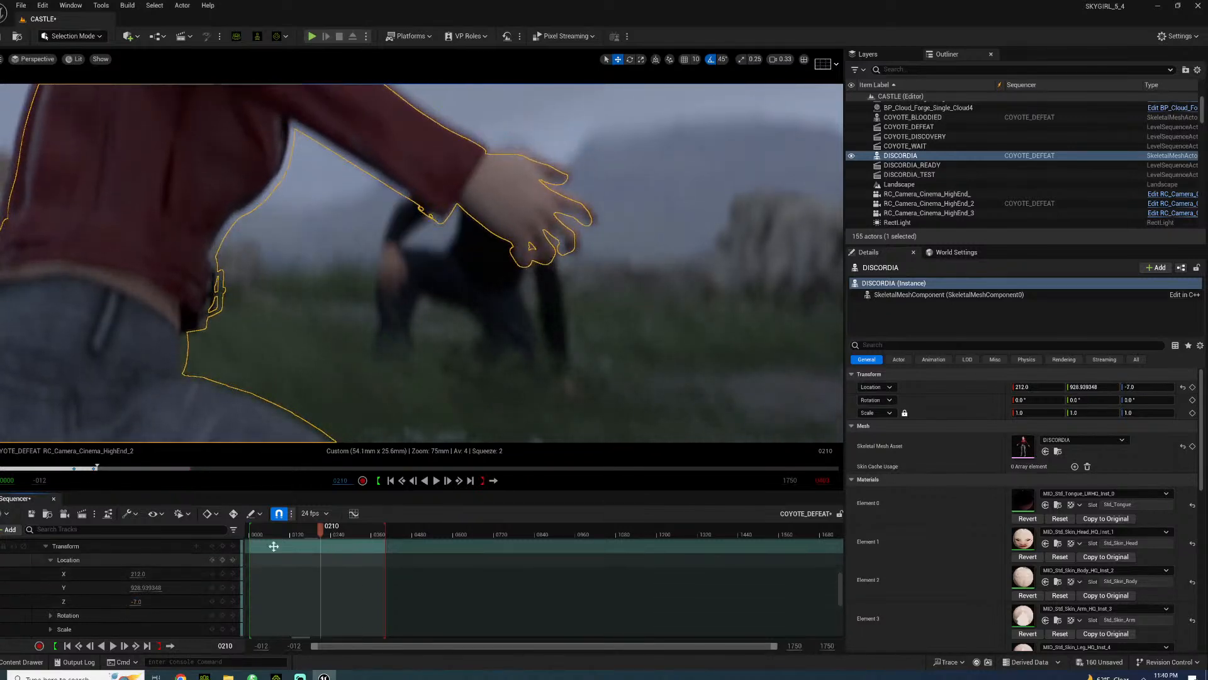
- Keyframe Discordia's transform at frame 186 and lower her Y location at frame 148 so she moves toward Coyote
mouse_move(313, 529)
mouse_down()
mouse_move(290, 534)
mouse_move(307, 530)
mouse_up()
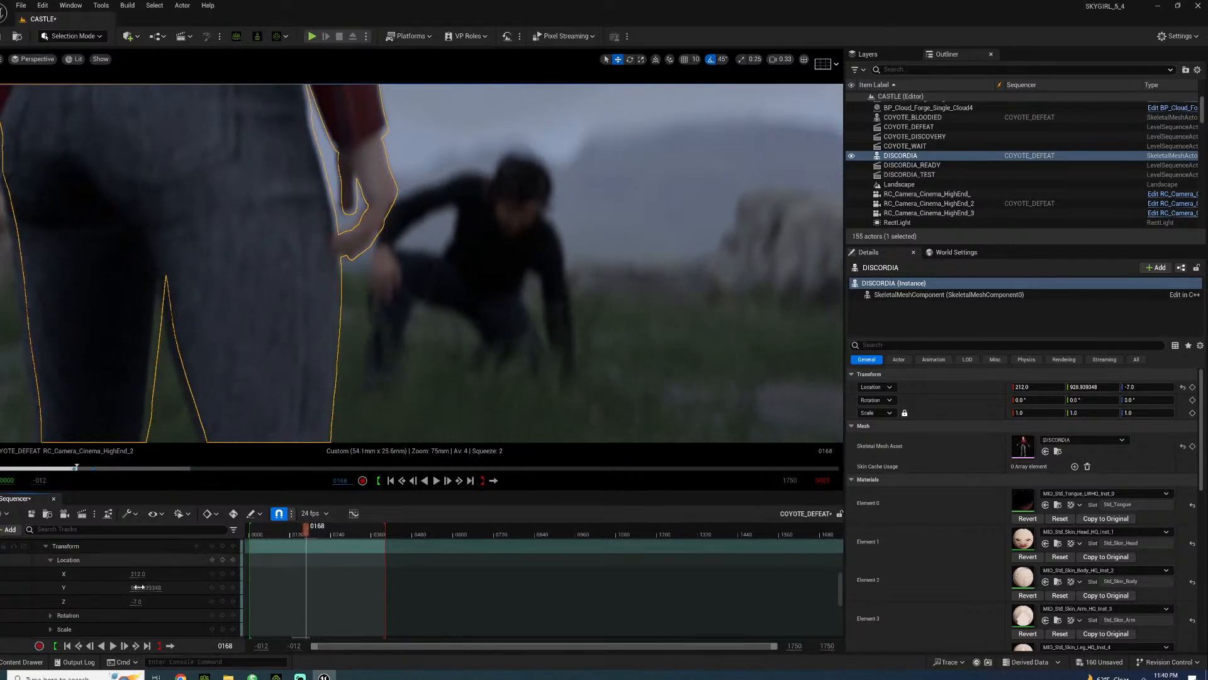
scroll(182, 587, up, 3)
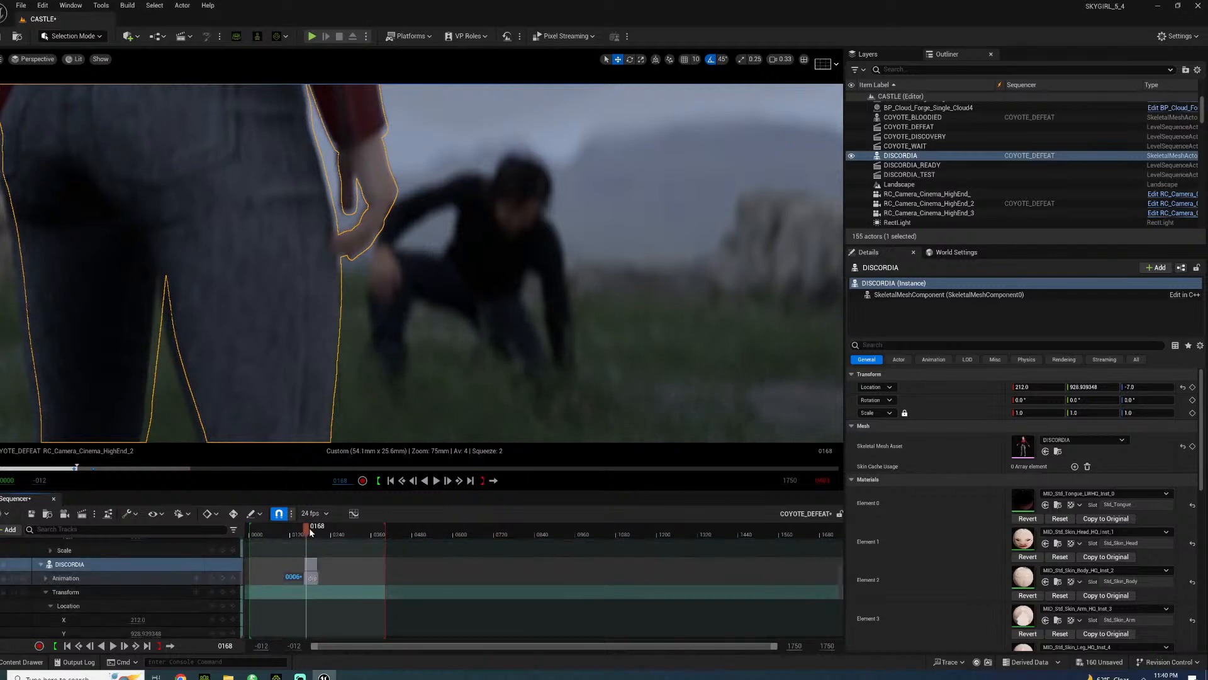
drag(309, 529, 312, 529)
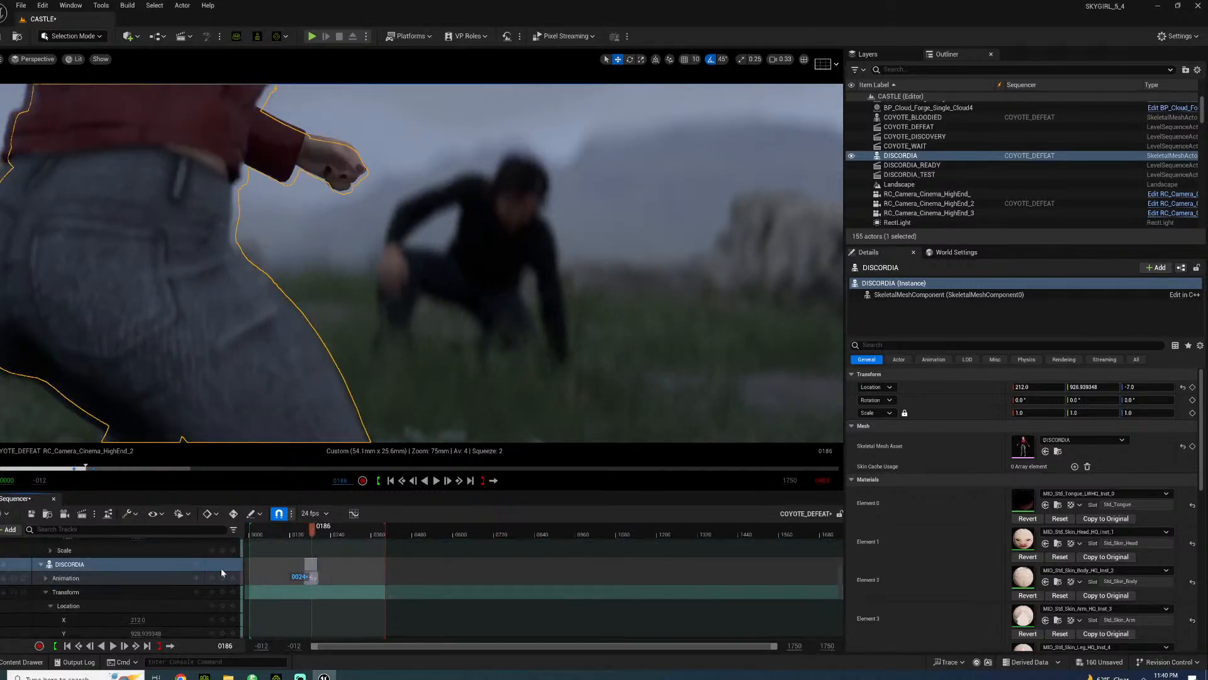
click(222, 591)
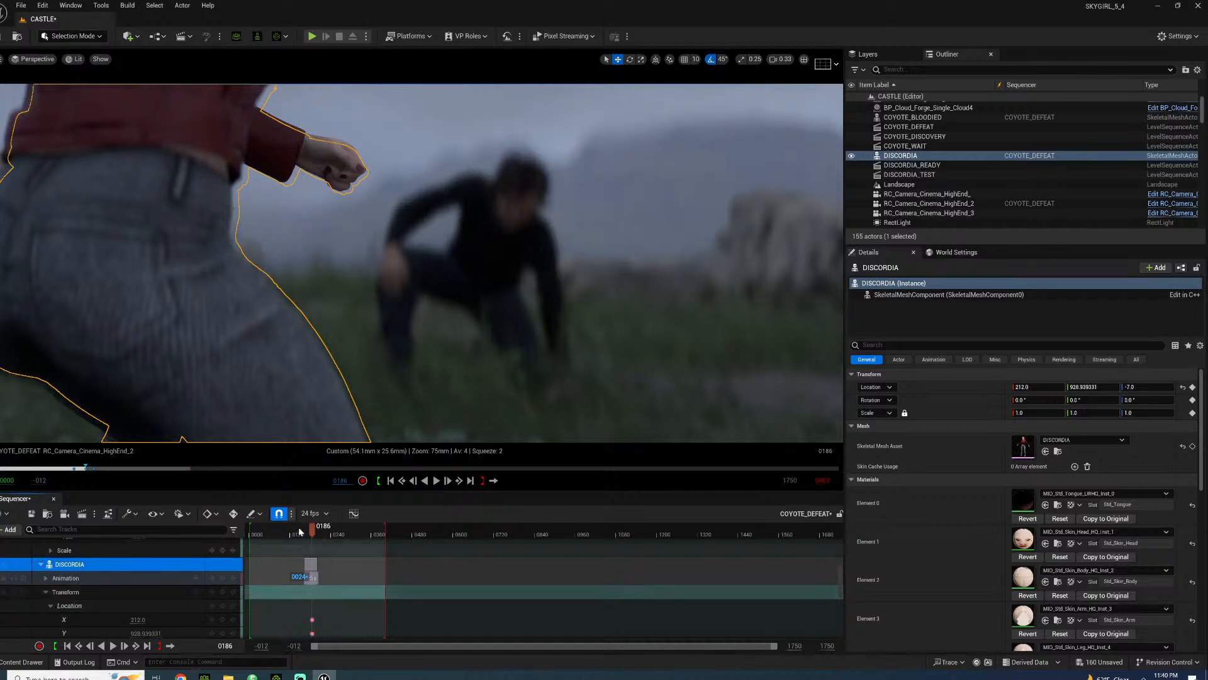
drag(305, 533, 301, 535)
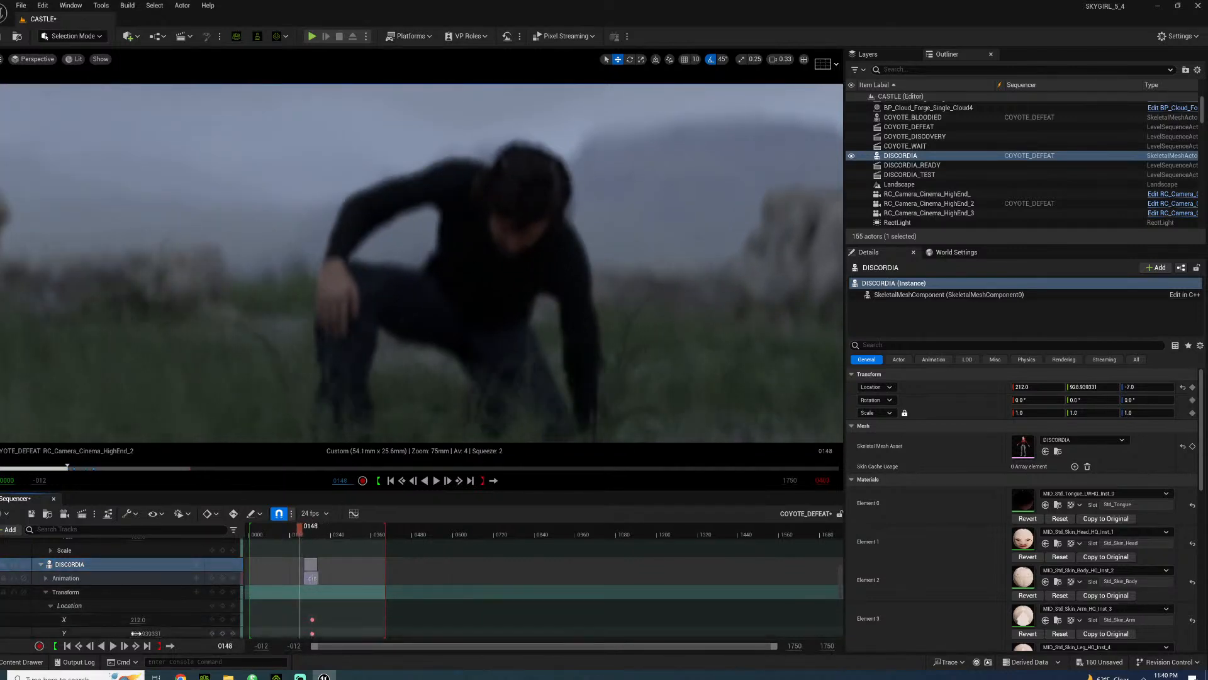
mouse_move(144, 633)
mouse_down()
mouse_move(134, 633)
mouse_move(157, 633)
mouse_move(128, 633)
mouse_up()
mouse_move(301, 530)
mouse_down()
mouse_move(312, 527)
mouse_move(301, 524)
mouse_up()
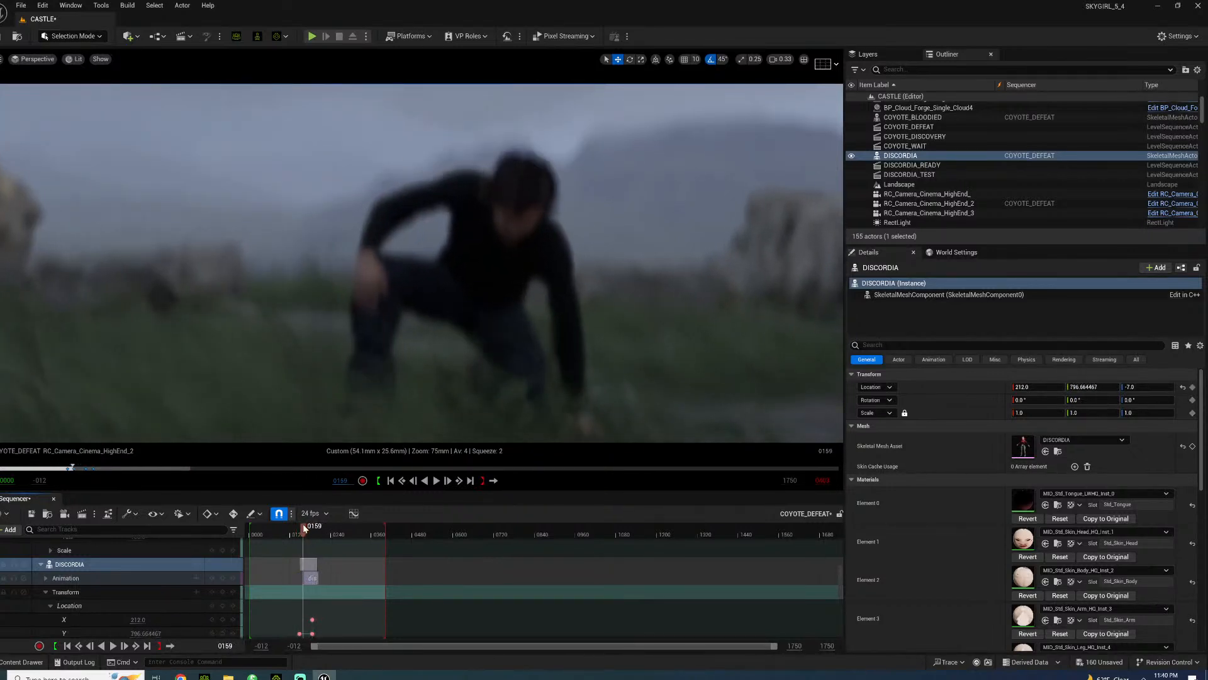
- Zoom the timeline in around the discordia_attack clip and play back Discordia's approach and attack from about frame 148 to 200
drag(775, 646, 458, 646)
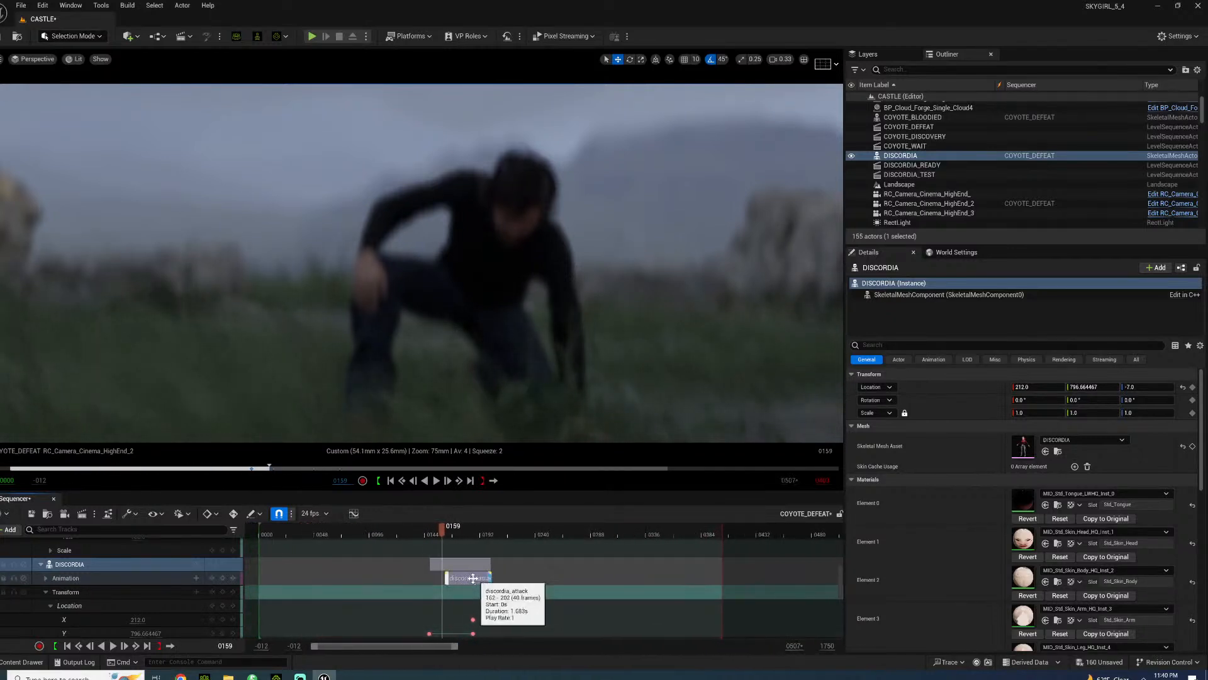
drag(472, 578, 475, 577)
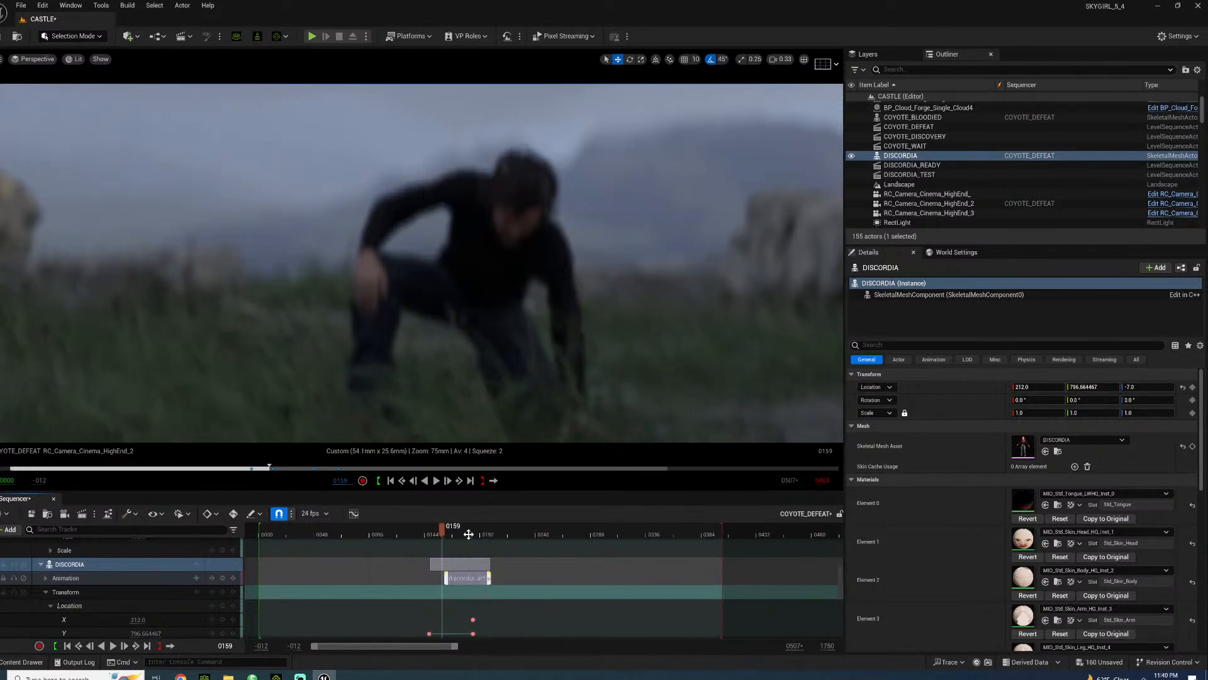
drag(451, 530, 428, 519)
key(space)
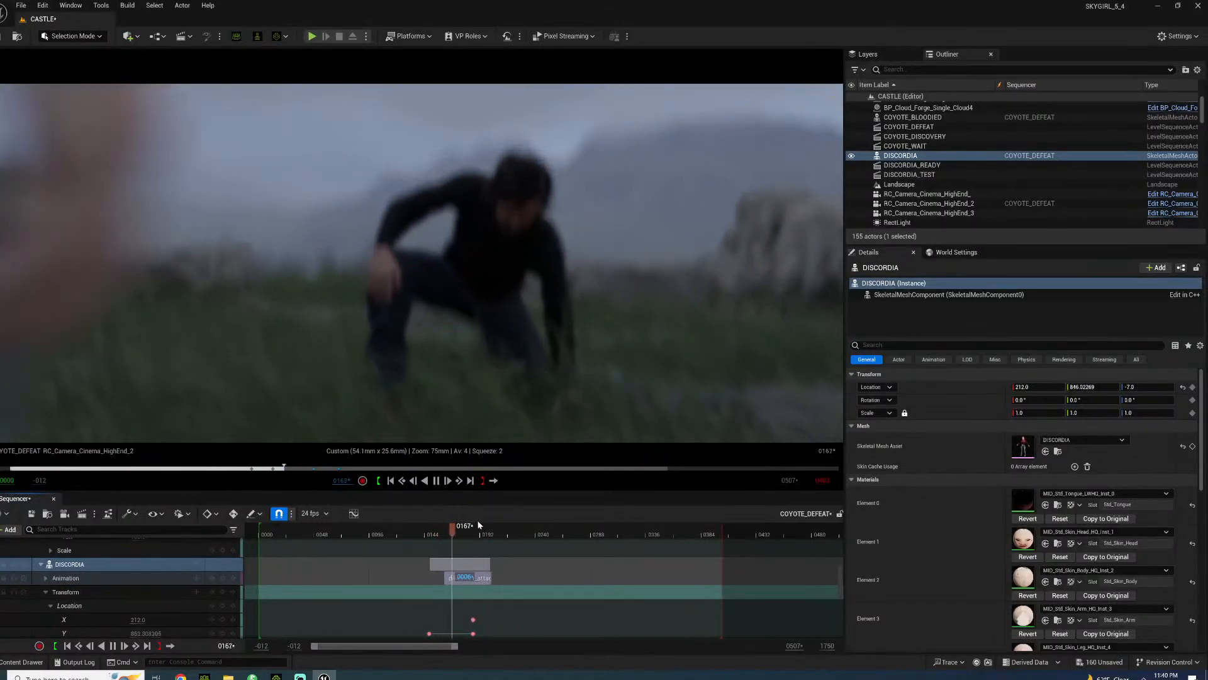
key(space)
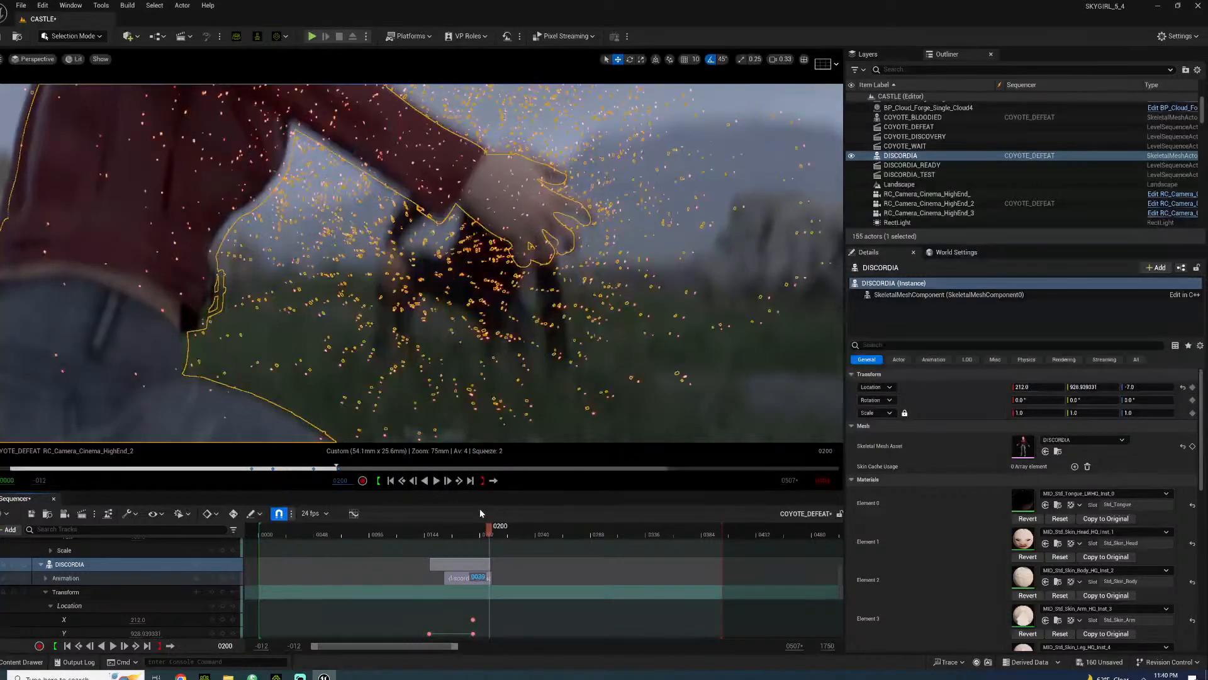
click(441, 519)
key(space)
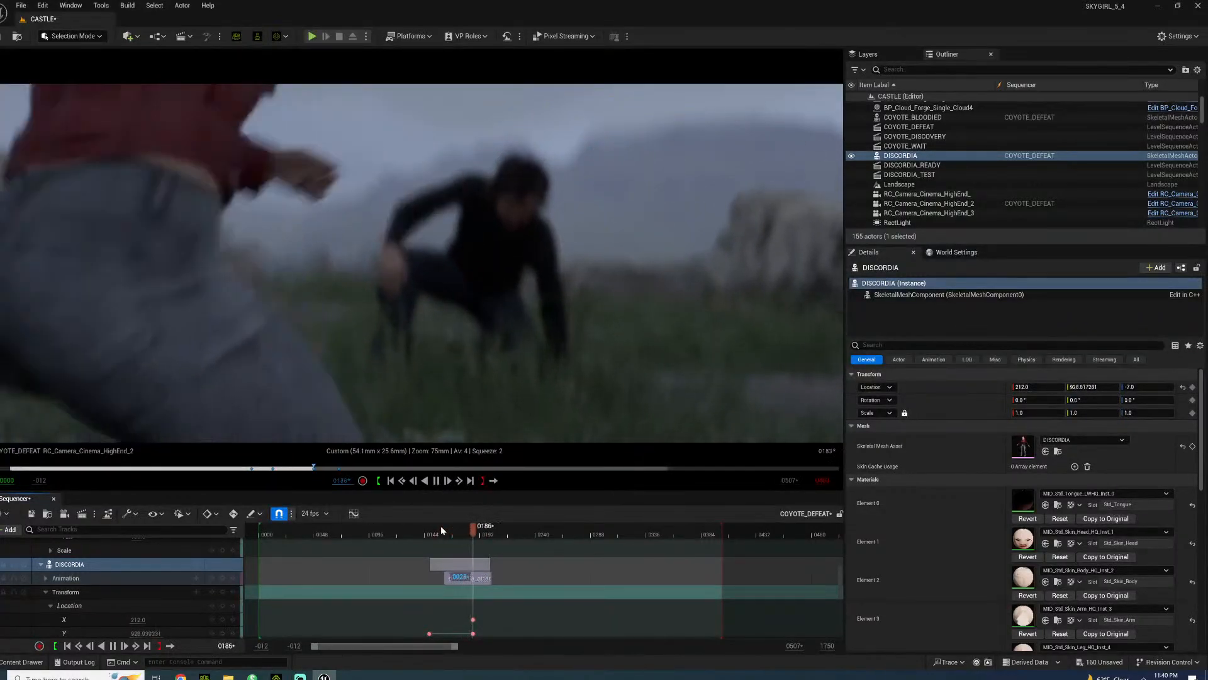
click(454, 534)
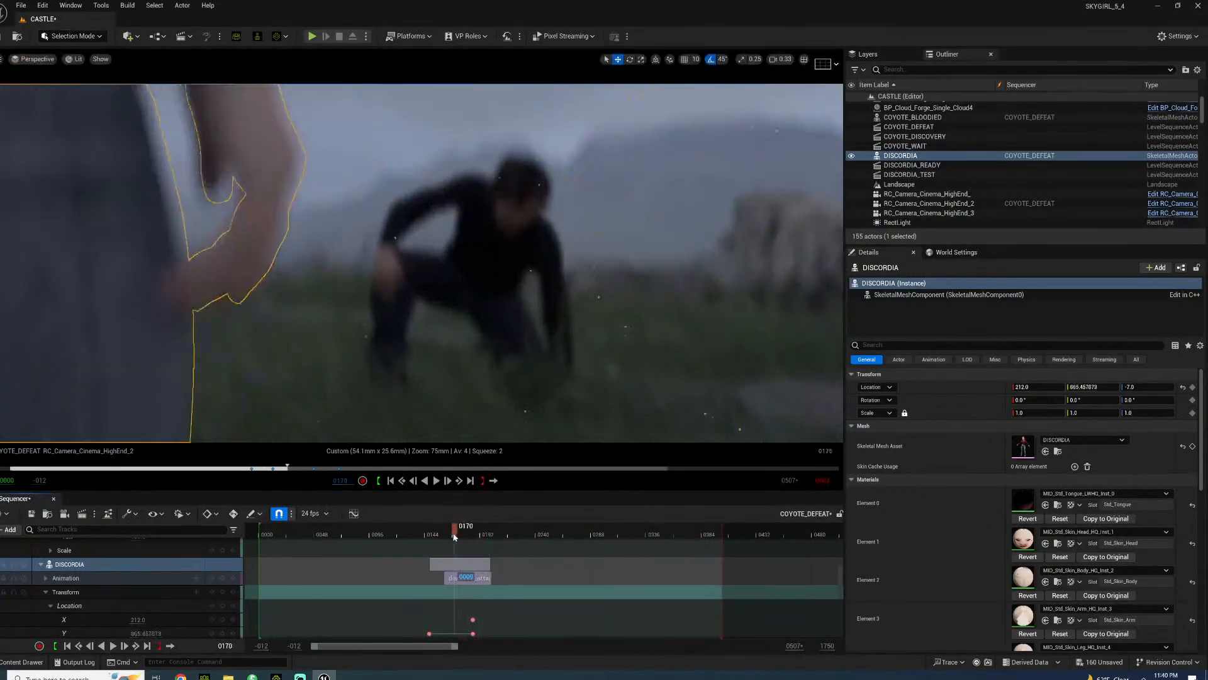
click(462, 535)
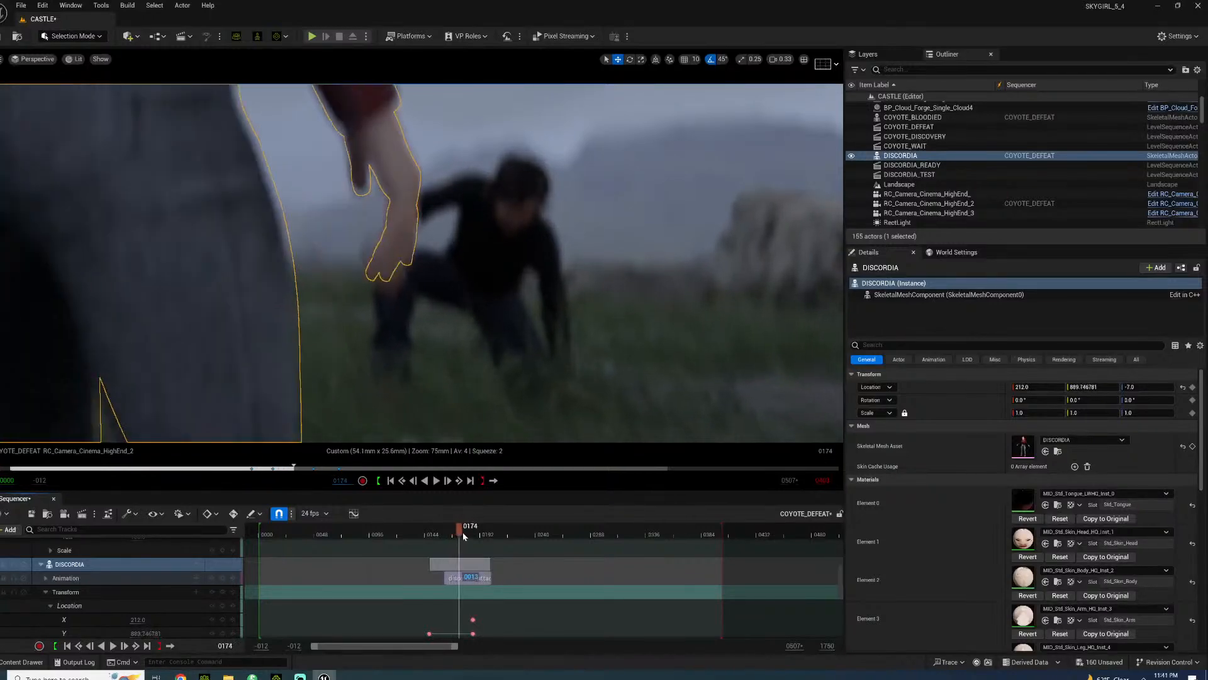
- Sample RC_Camera_Cinema_HighEnd_2's manual focus distance on Coyote at frame 165, about 356 cm, and keyframe it
mouse_move(463, 532)
mouse_down()
mouse_move(478, 527)
mouse_move(451, 533)
mouse_up()
scroll(329, 608, down, 4)
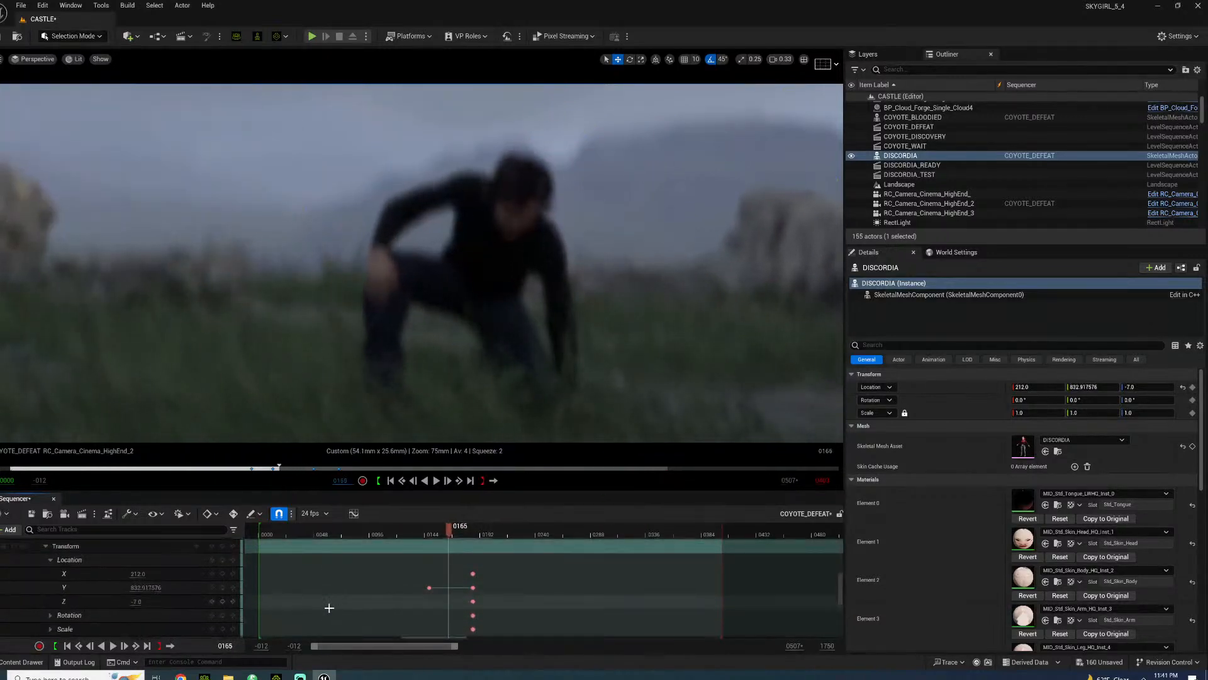
scroll(327, 607, down, 2)
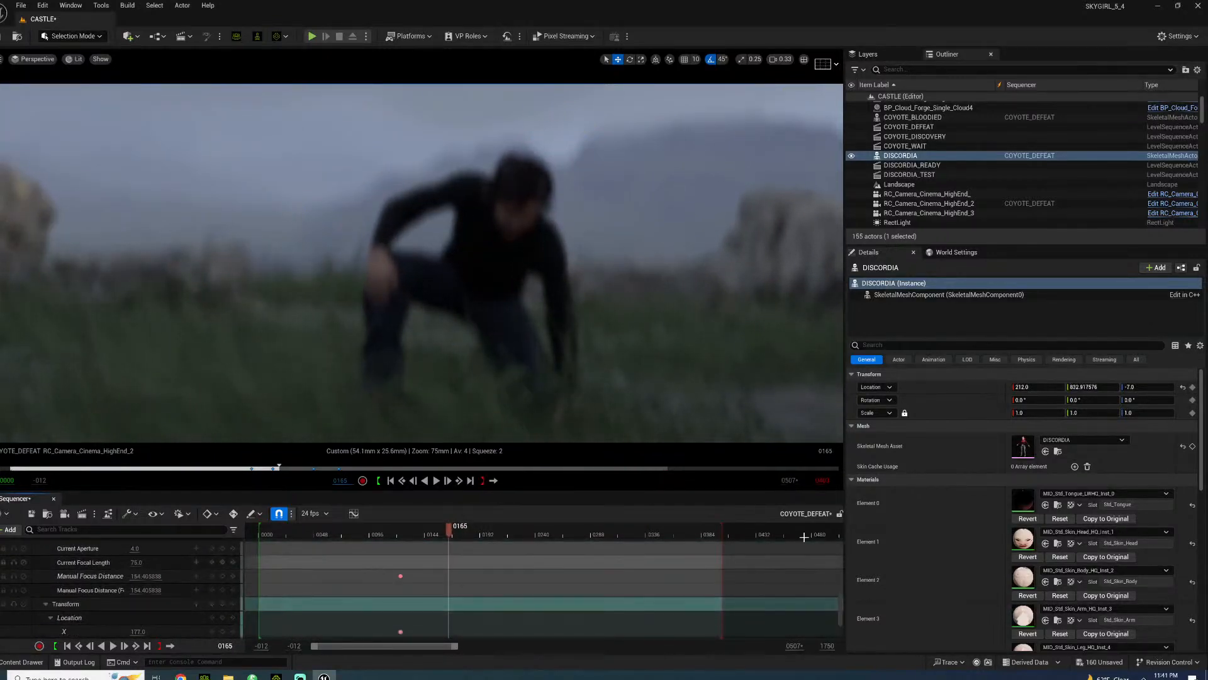
scroll(103, 584, up, 1)
scroll(103, 584, up, 1)
click(100, 567)
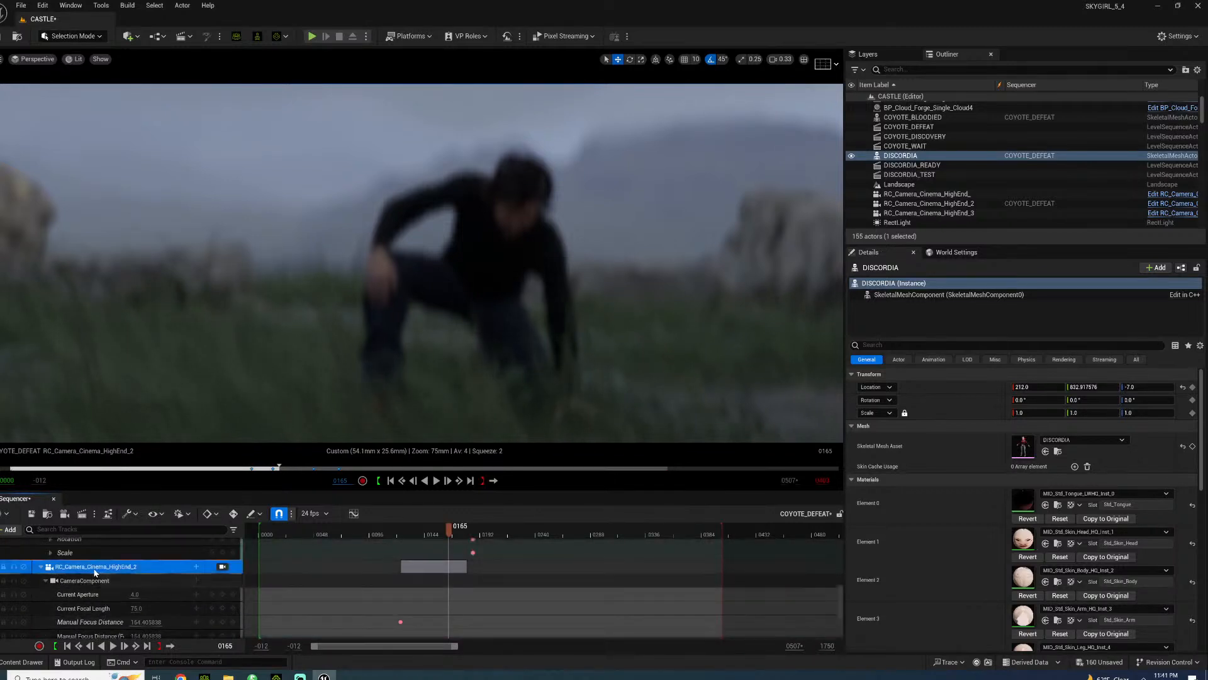
drag(1055, 516, 1127, 516)
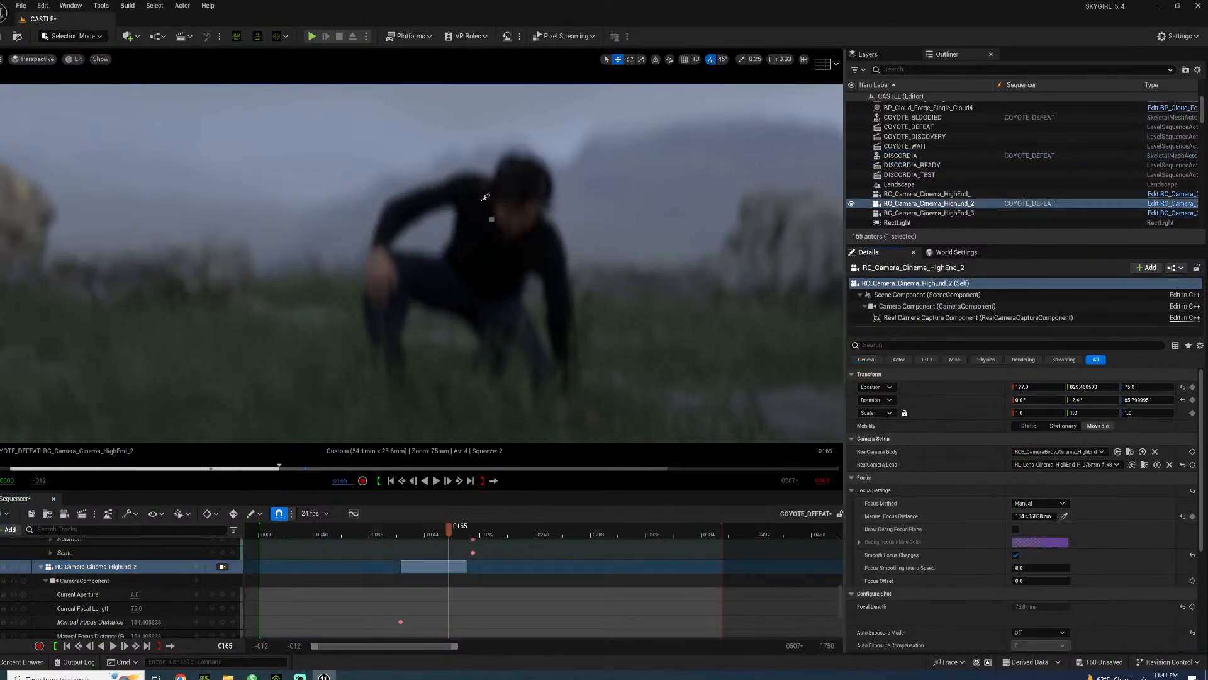
click(836, 63)
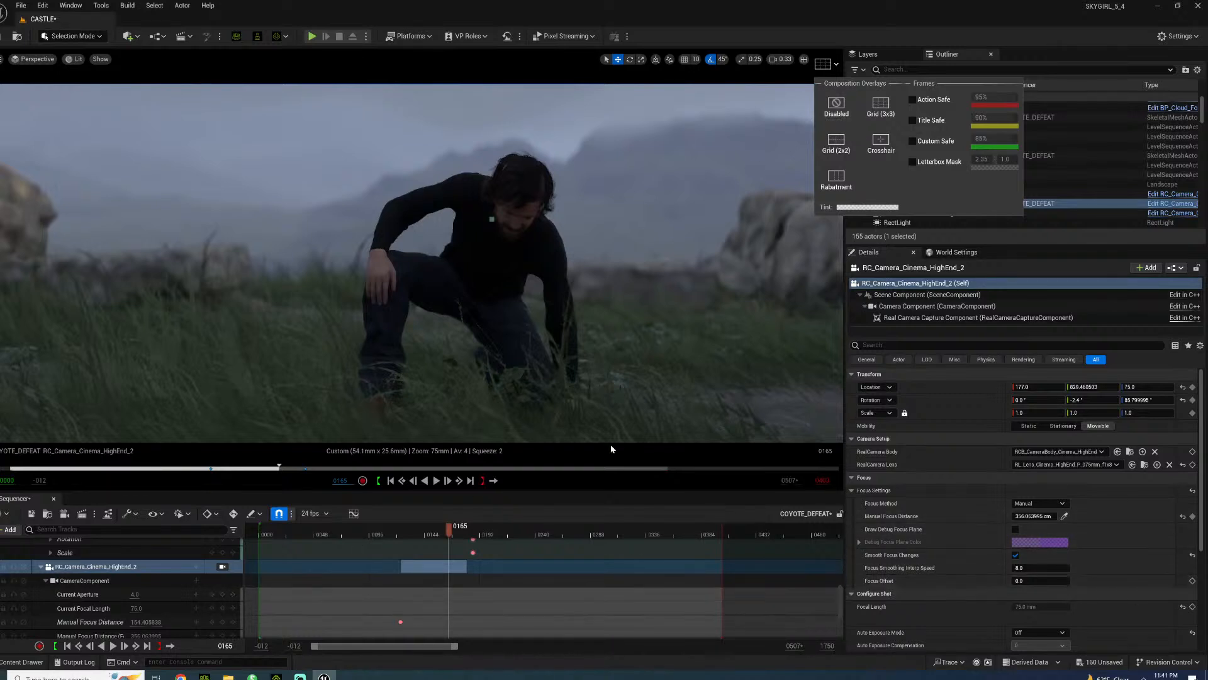
click(1106, 545)
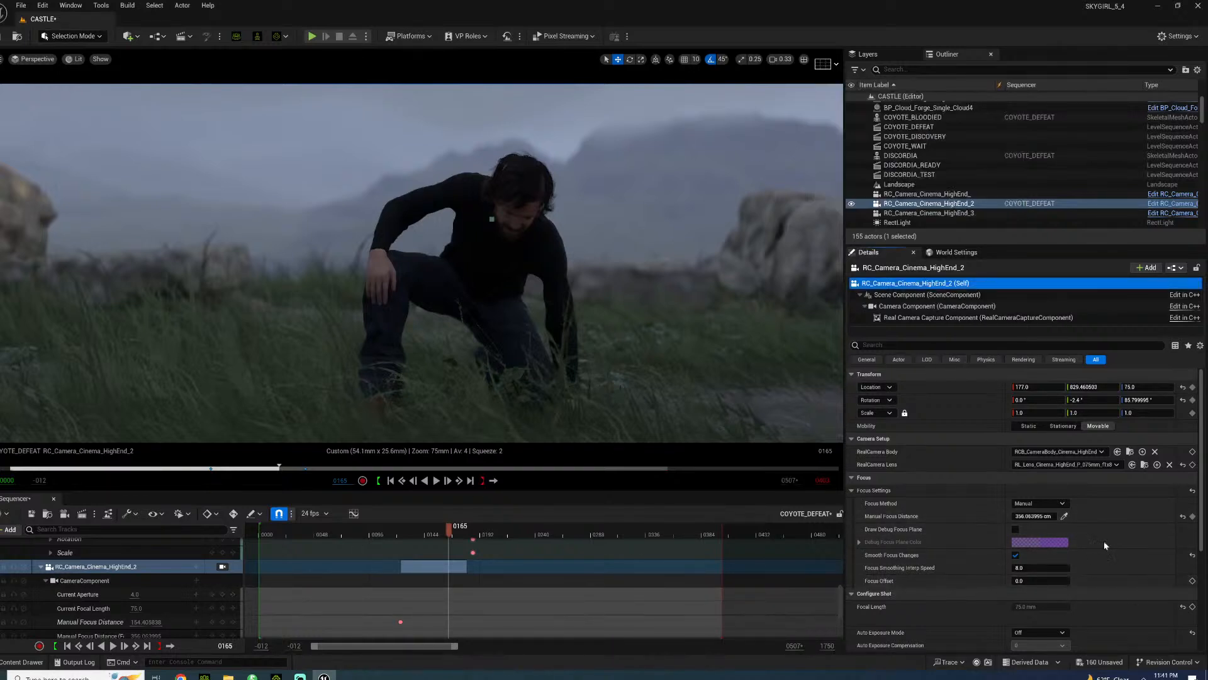
click(1192, 516)
- Sample the manual focus distance on Discordia's jeans at frame 183, about 113 cm, keyframe it and play back the focus change
click(456, 531)
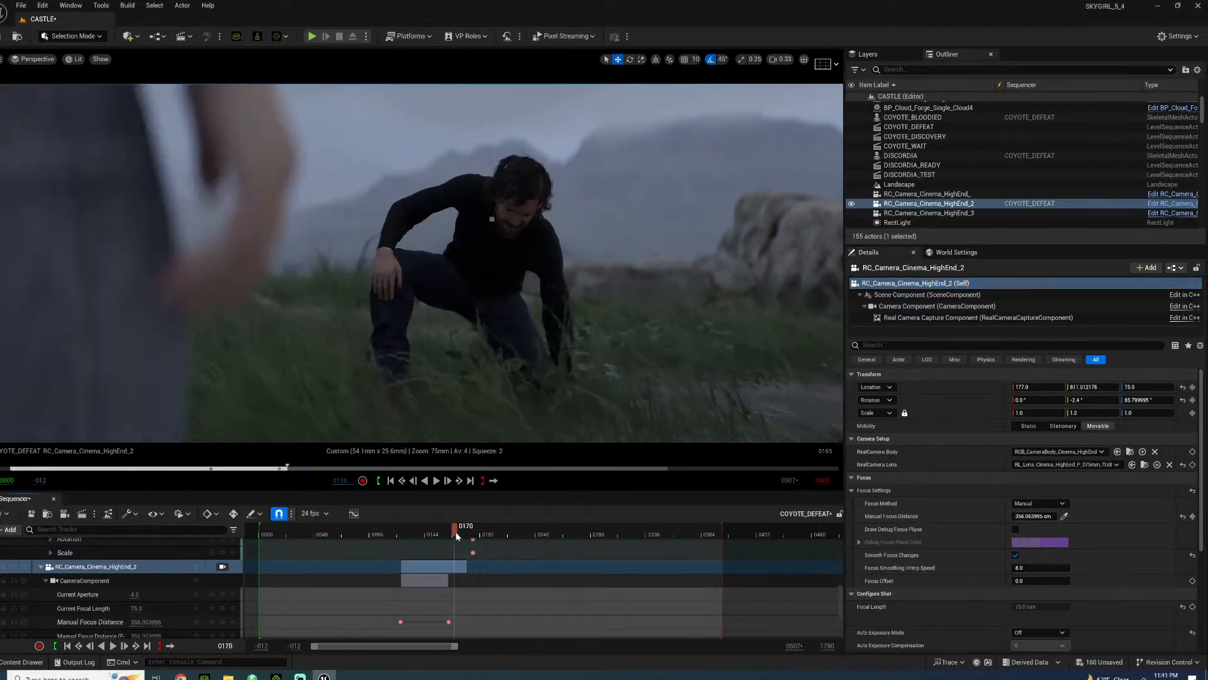
drag(457, 533, 470, 533)
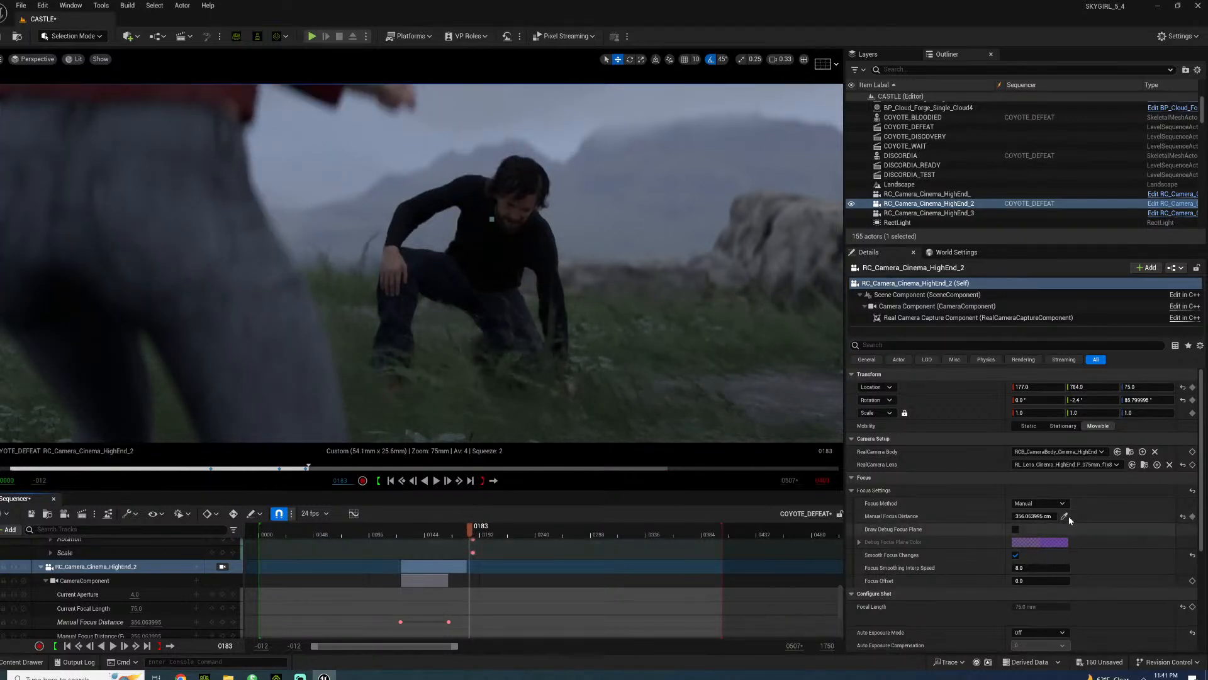
click(242, 304)
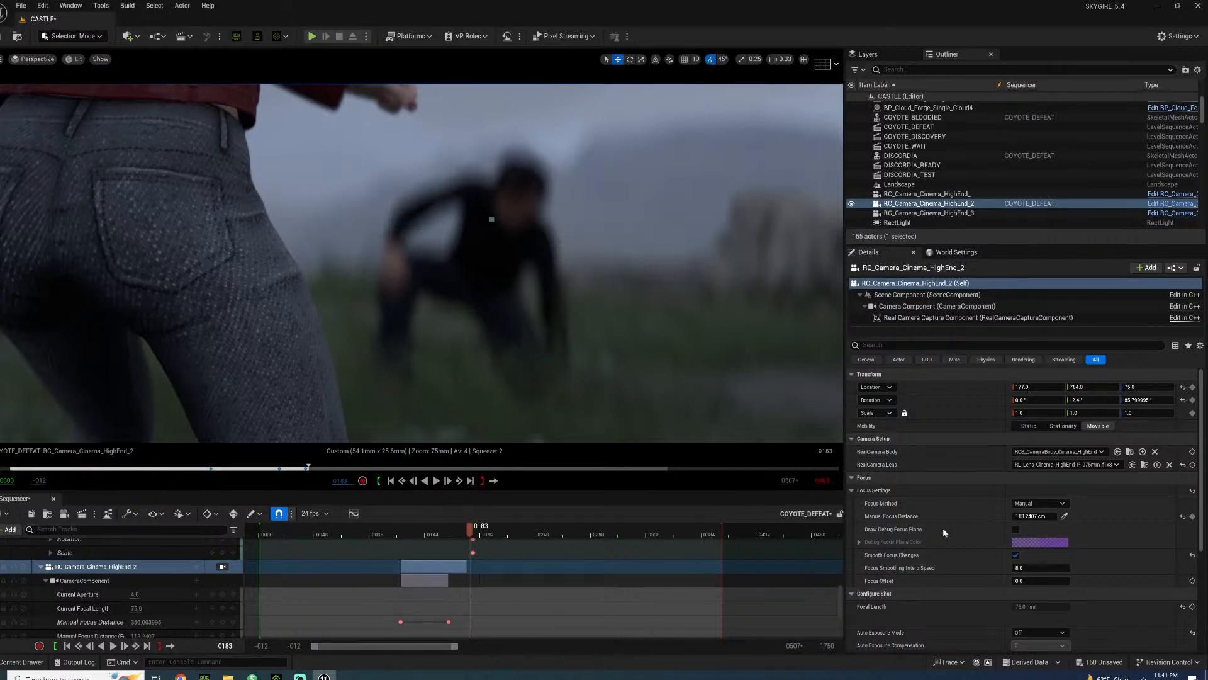
click(421, 530)
key(space)
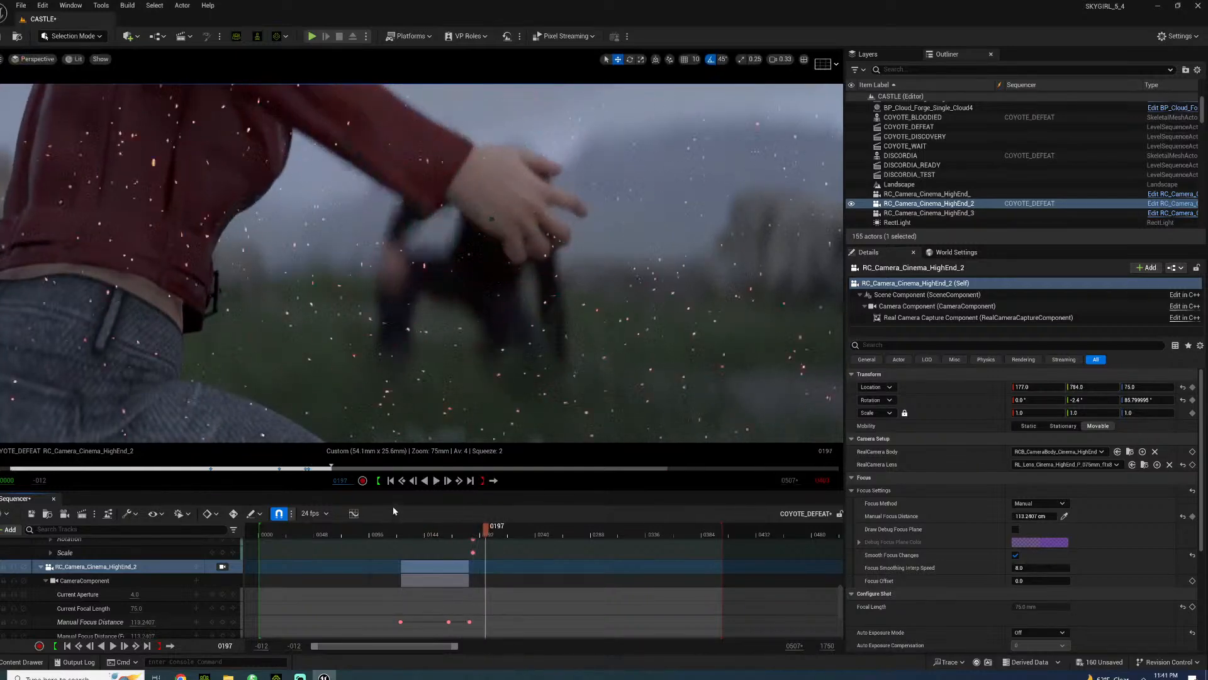
- Keyframe the manual focus distance at about 96 cm on Discordia's outstretched hand at frame 193, using the debug focus plane as a guide
click(482, 533)
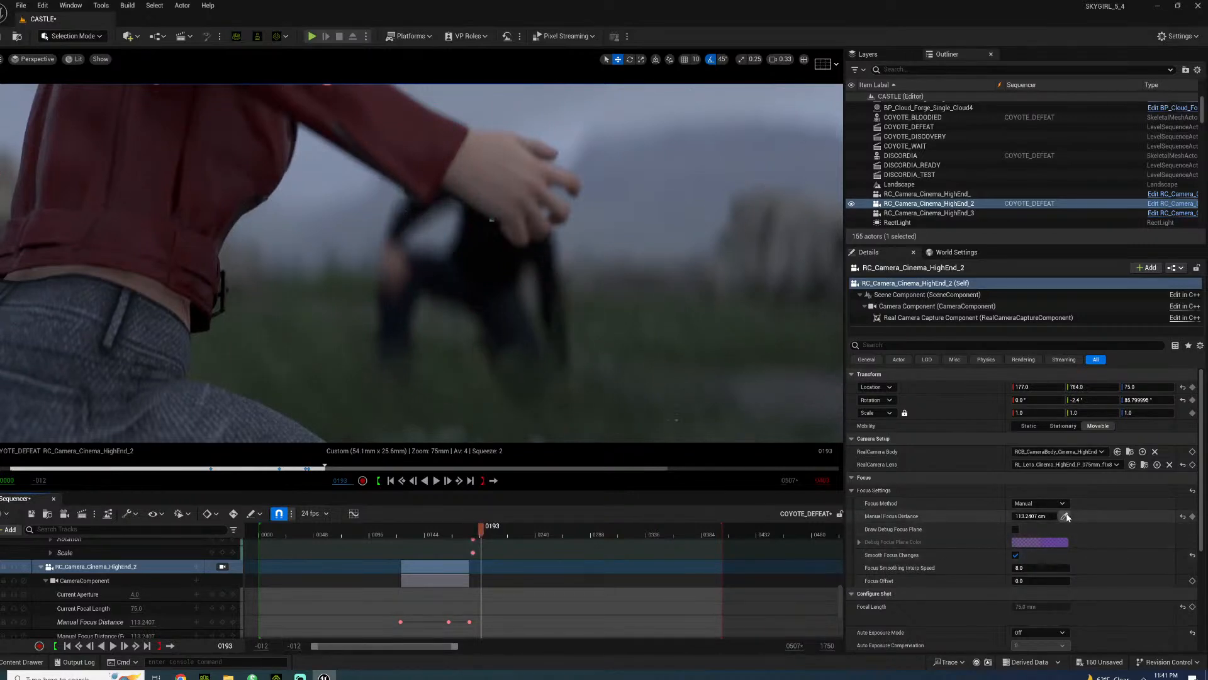
click(514, 165)
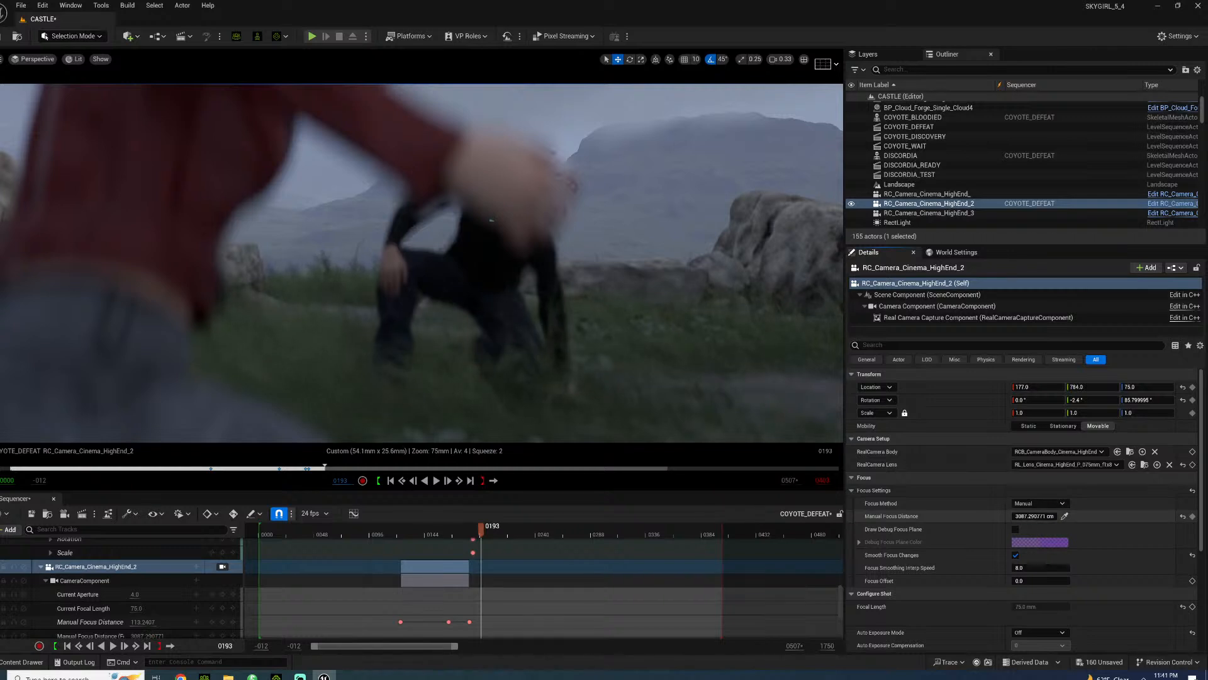
click(1035, 516)
text(666)
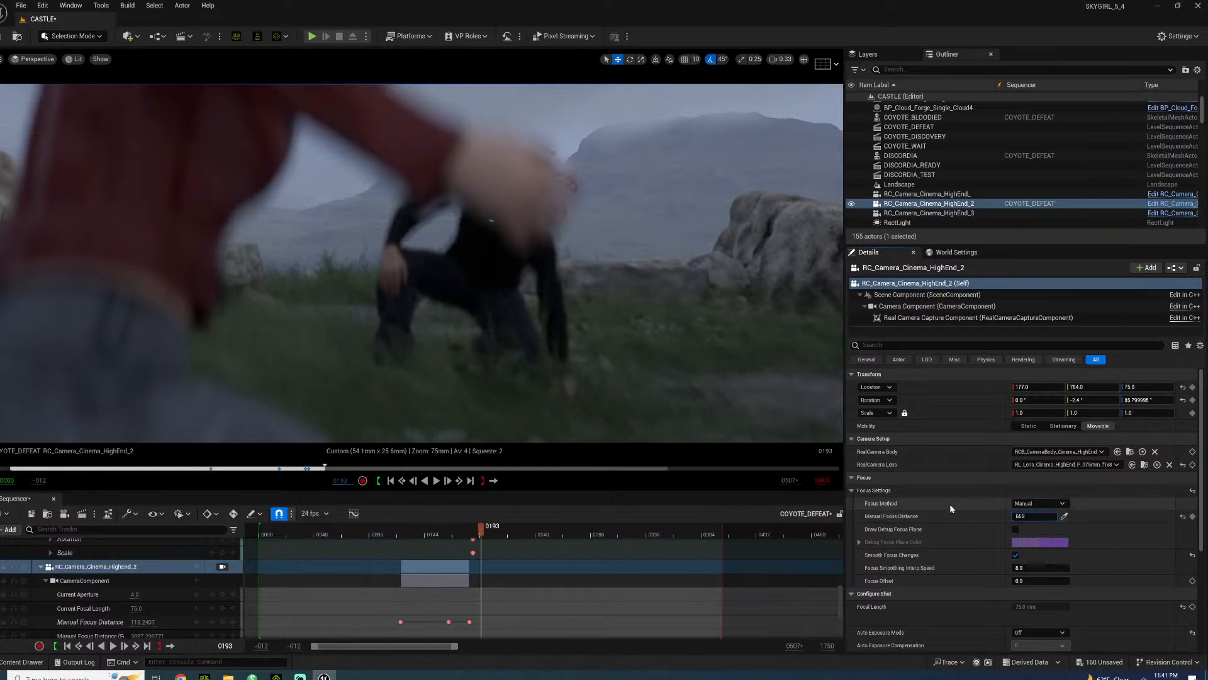
key(Return)
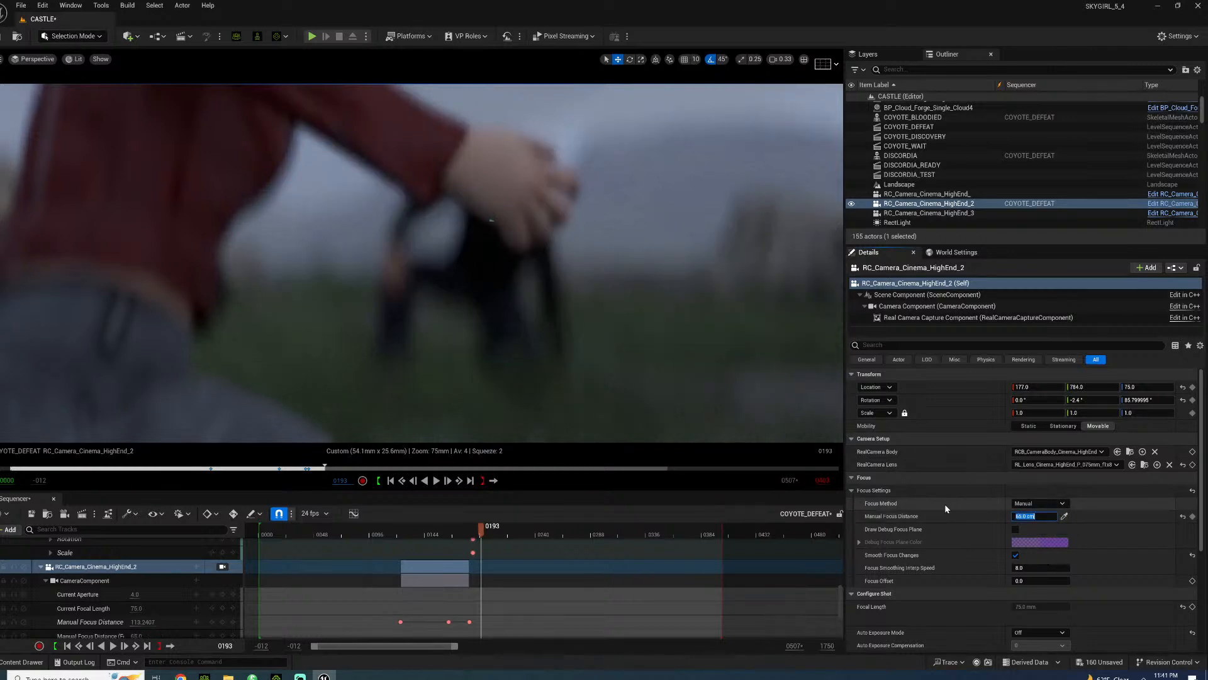
click(1018, 529)
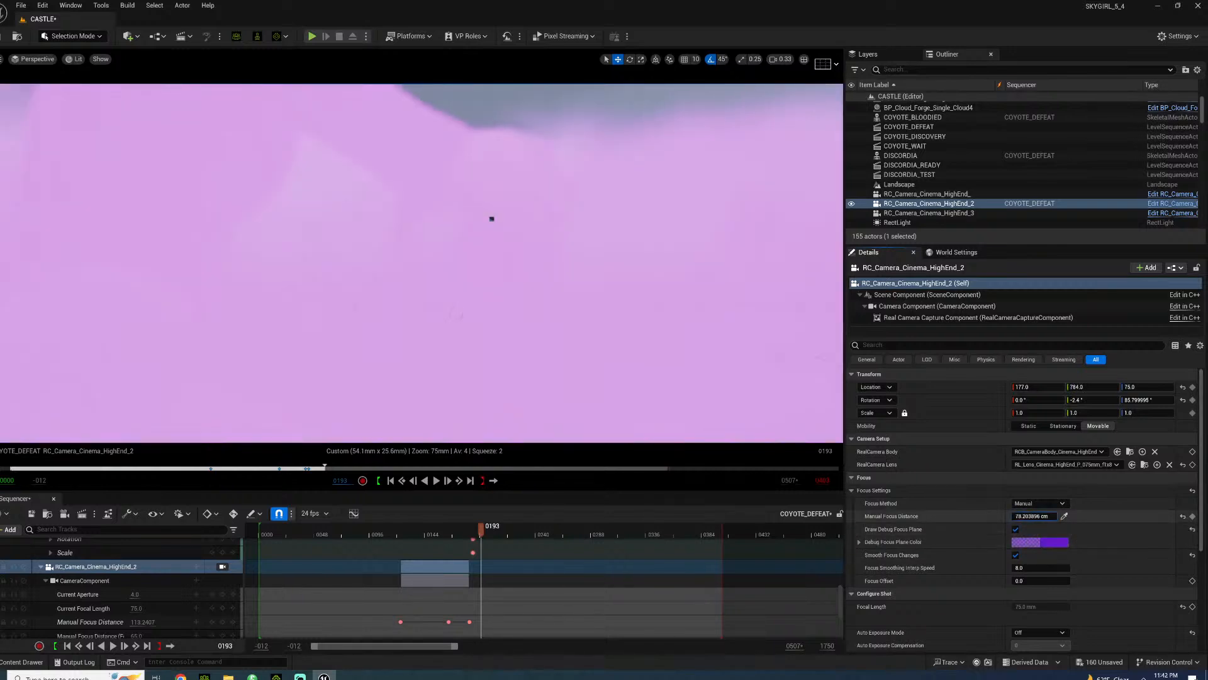
drag(1035, 516, 1048, 516)
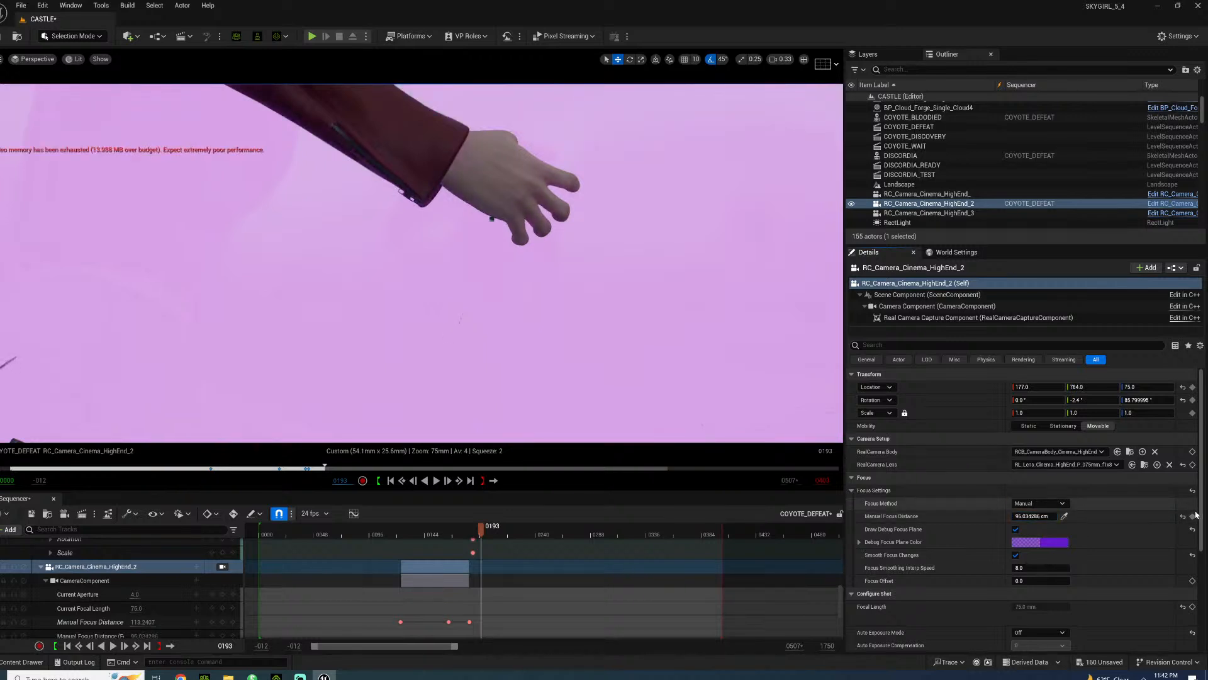
click(1015, 529)
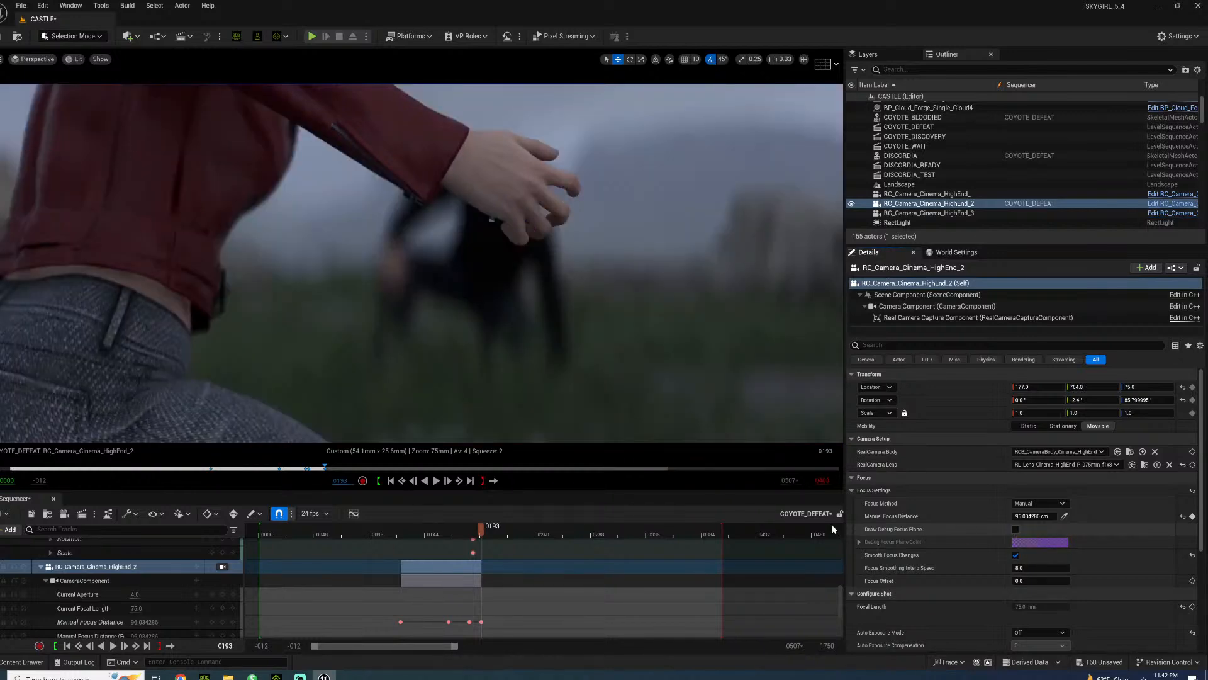
- Play back the focus pull onto Discordia's hand and the camera's pull-back from about frame 122
key(space)
click(450, 526)
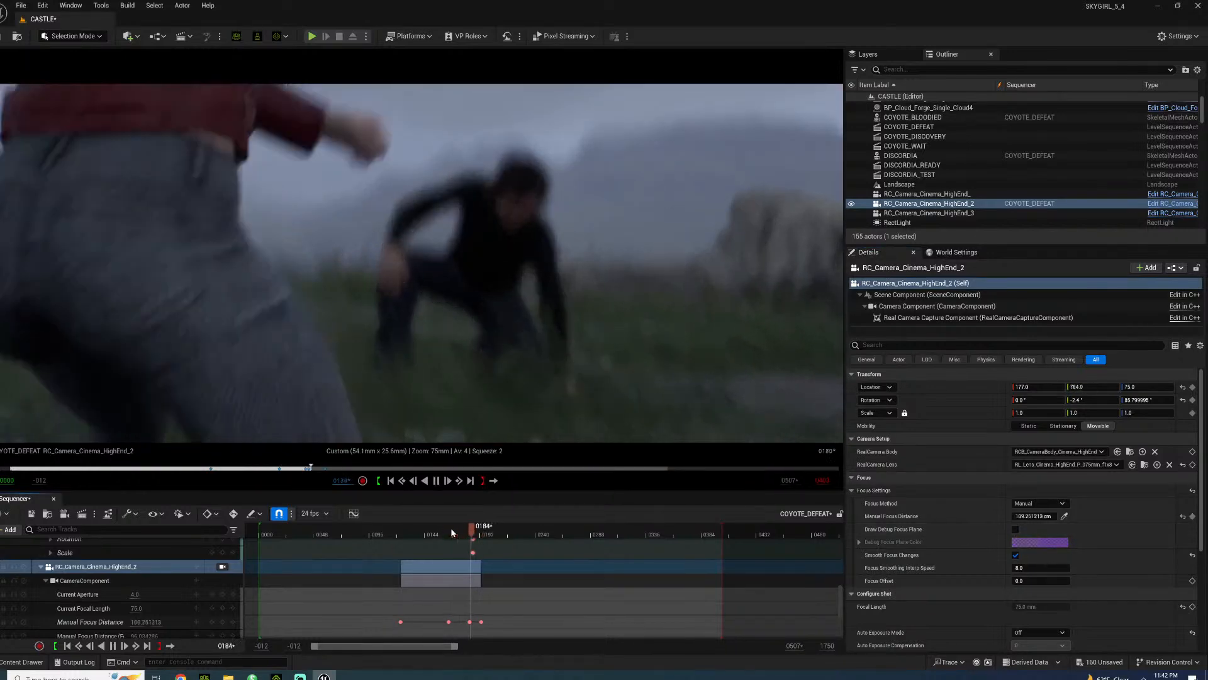
key(space)
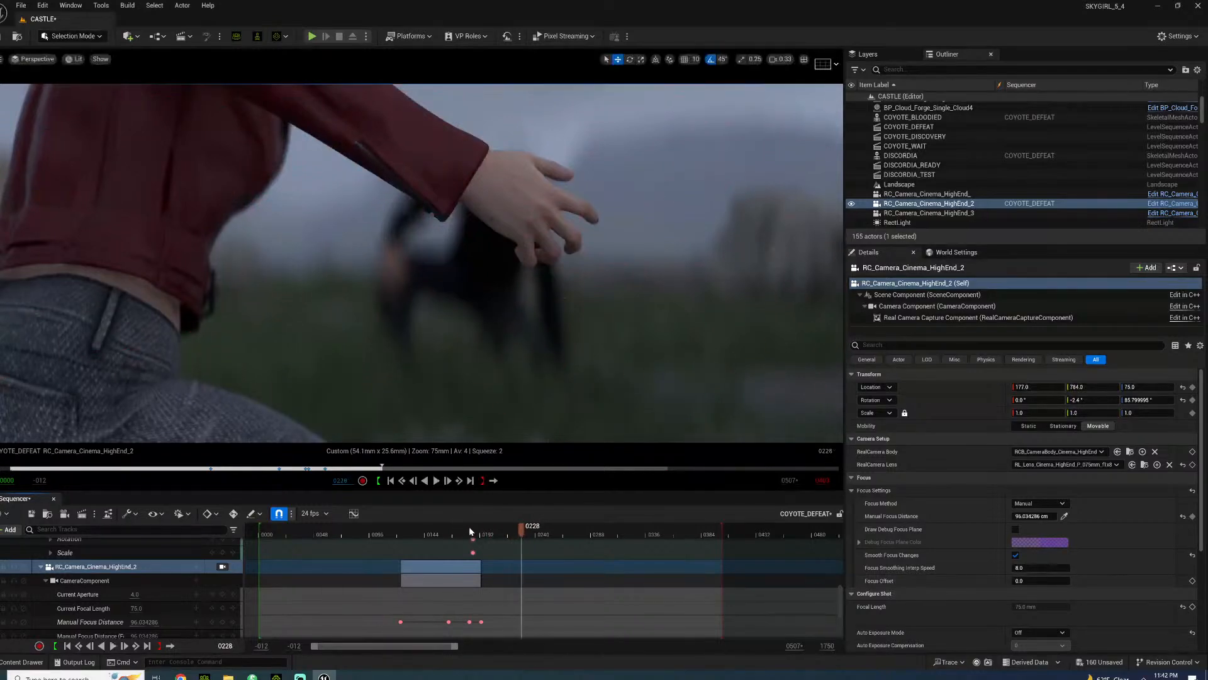
drag(469, 532, 402, 534)
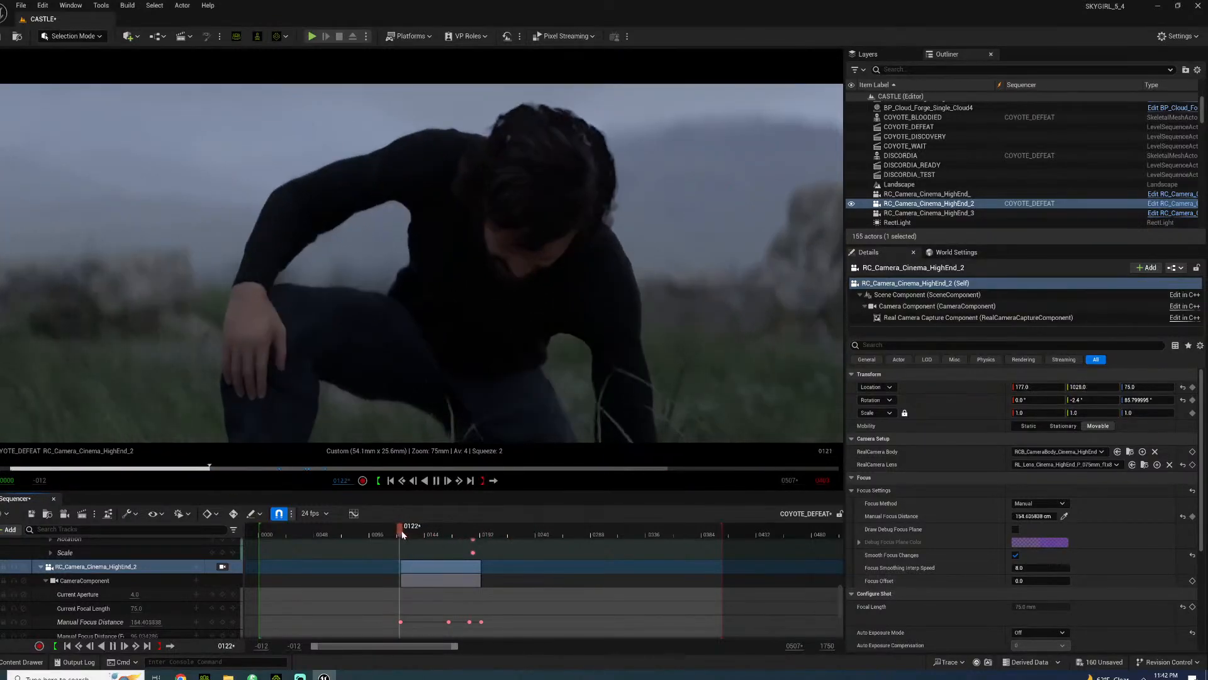
key(space)
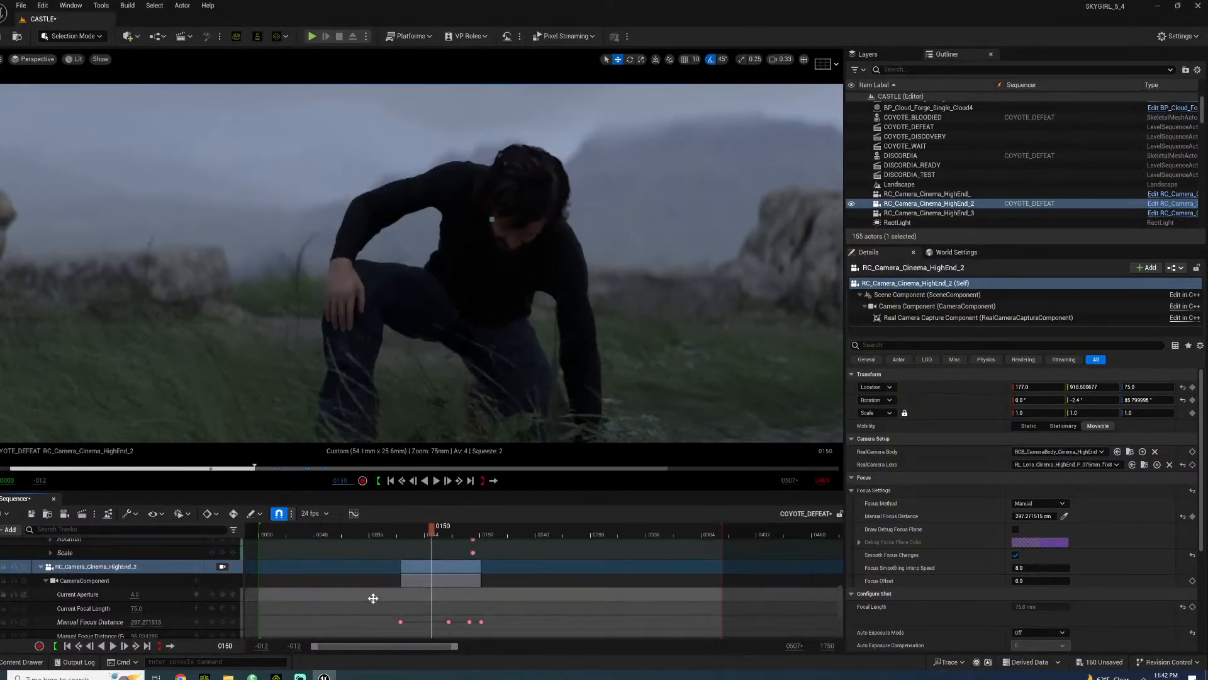
- Move the camera's first Y location key and first Manual Focus Distance key from frame 123 to frame 97
scroll(373, 598, down, 5)
click(401, 590)
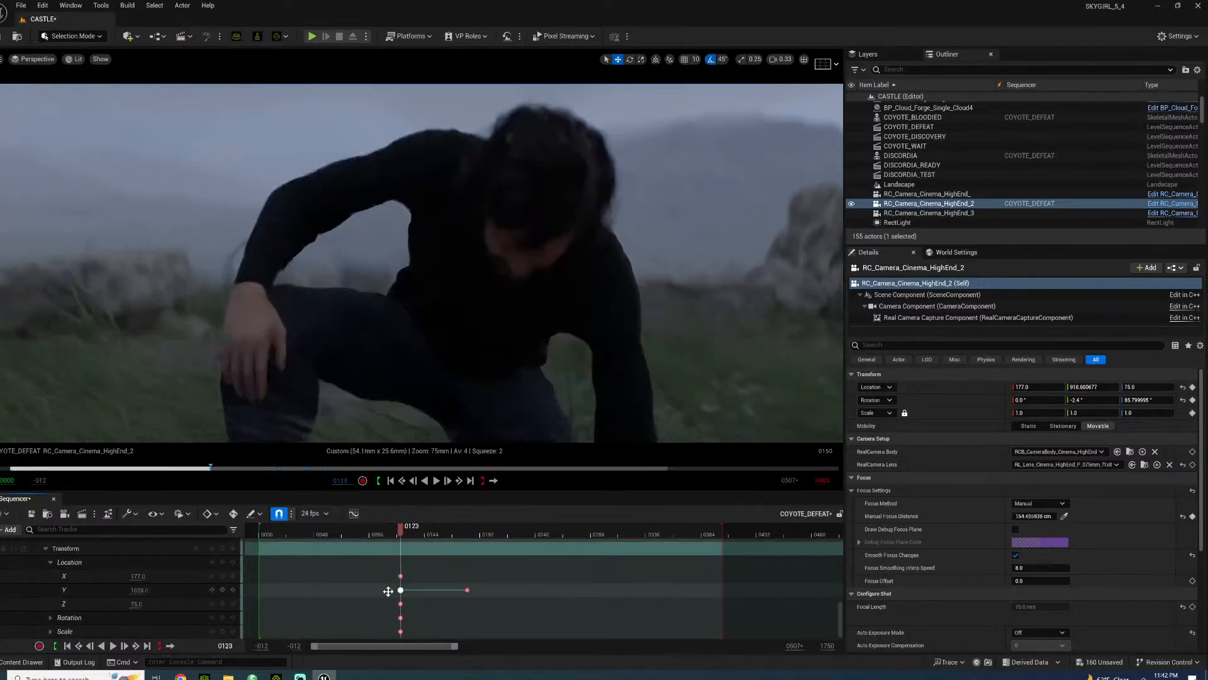
drag(387, 591, 371, 557)
scroll(396, 561, up, 2)
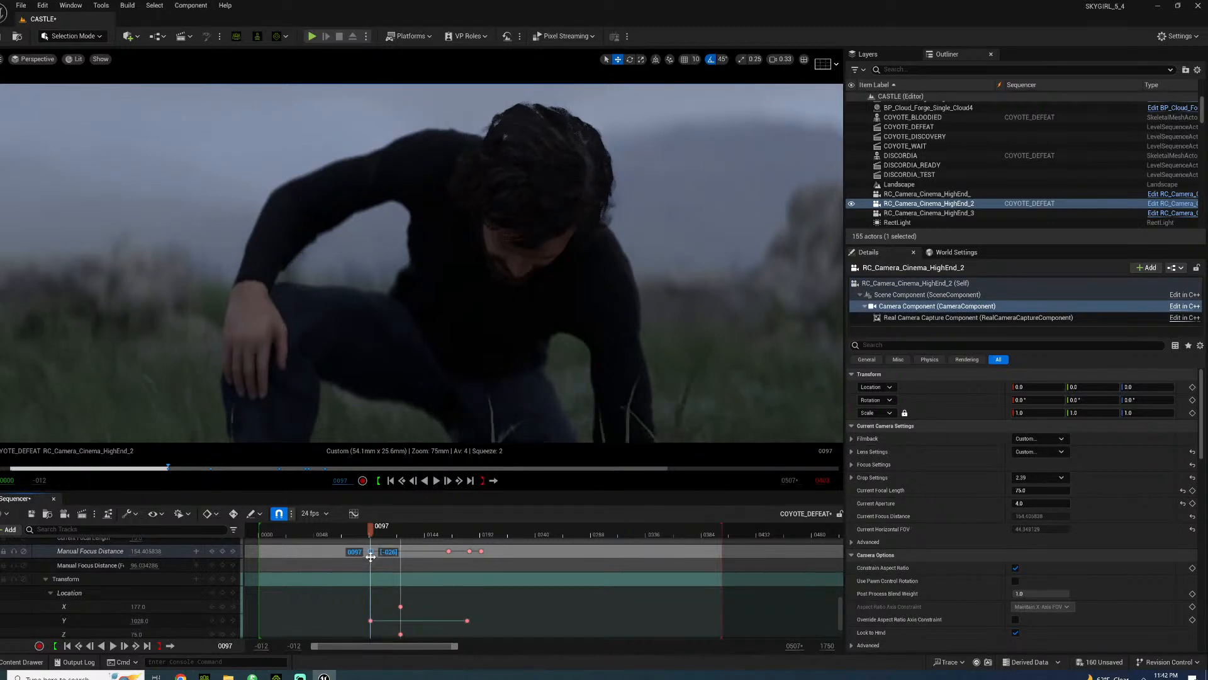
- Play back the retimed pull-back and focus change through Discordia's attack to about frame 202
key(space)
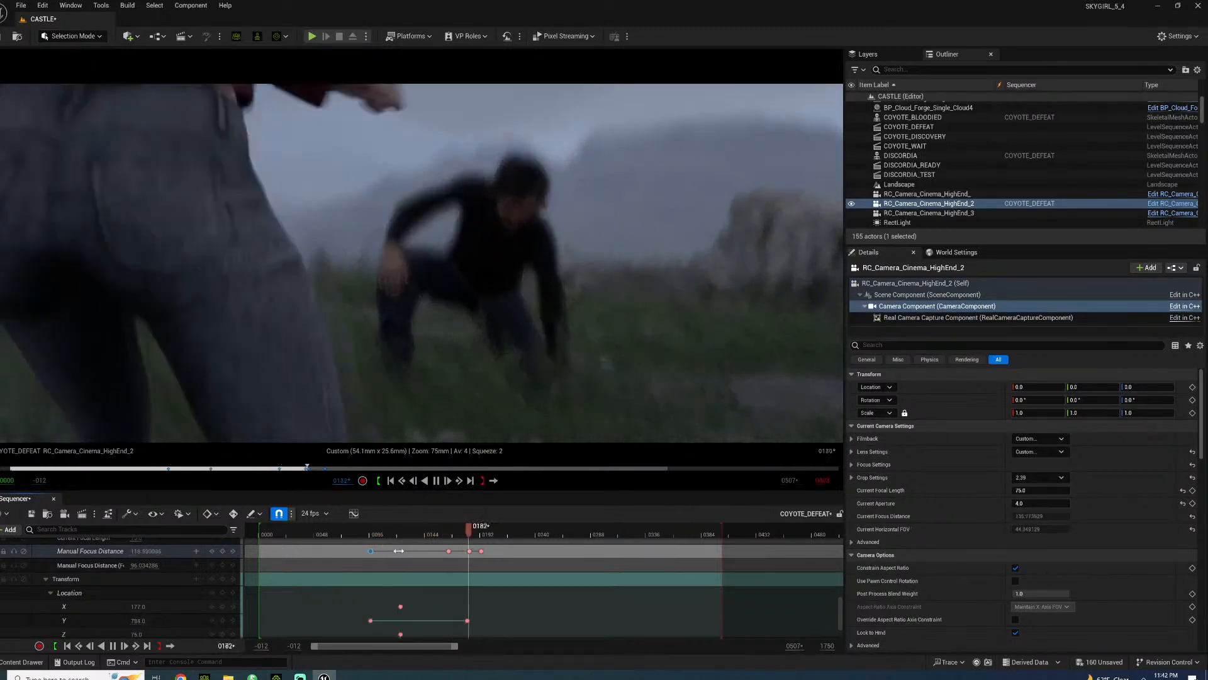
key(space)
click(438, 537)
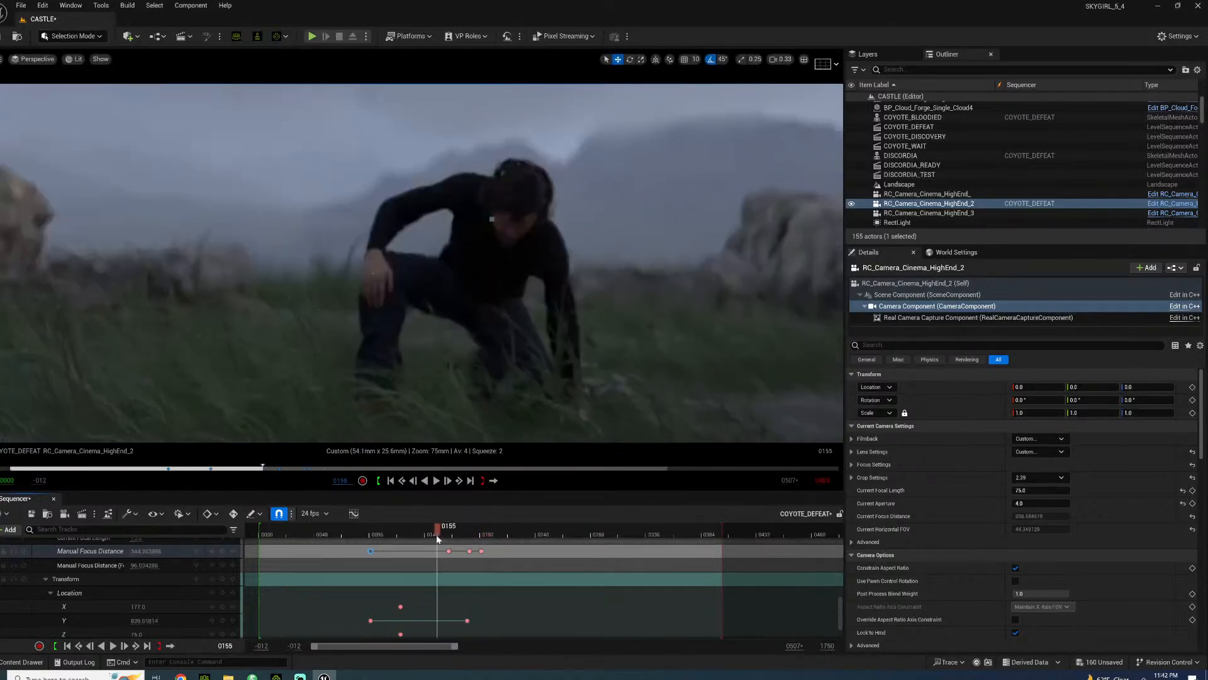
key(space)
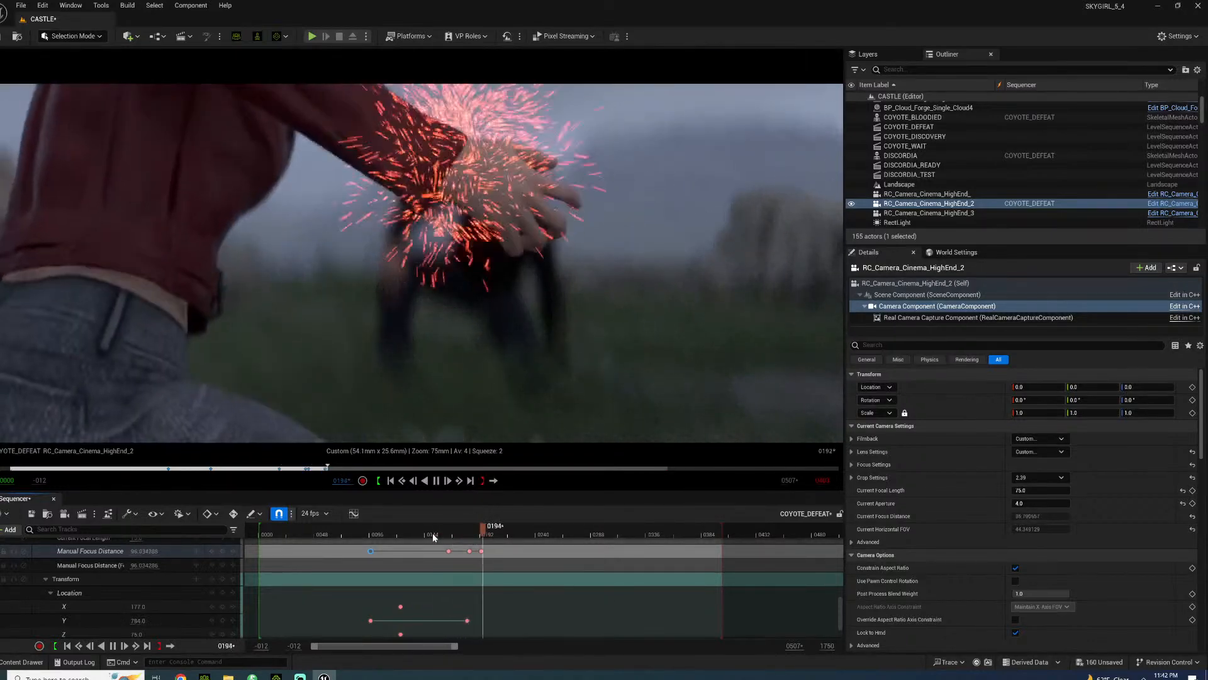
key(space)
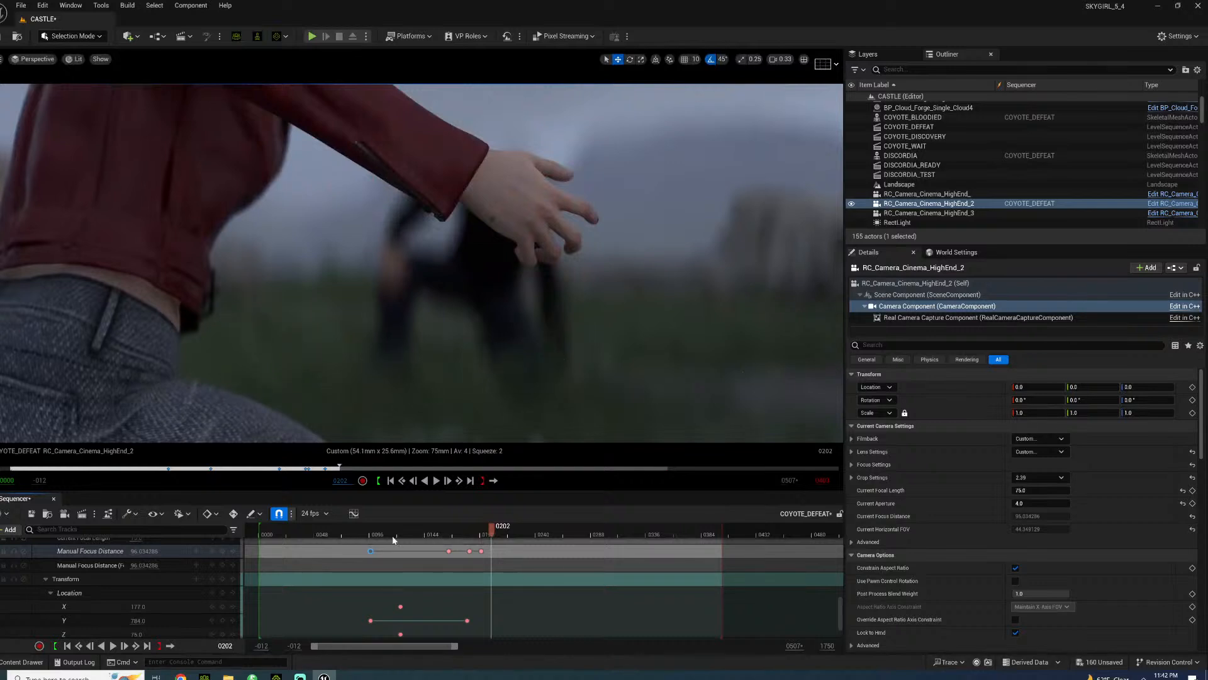
- Return to frame 97 and save all modified project files
click(372, 530)
scroll(129, 592, up, 4)
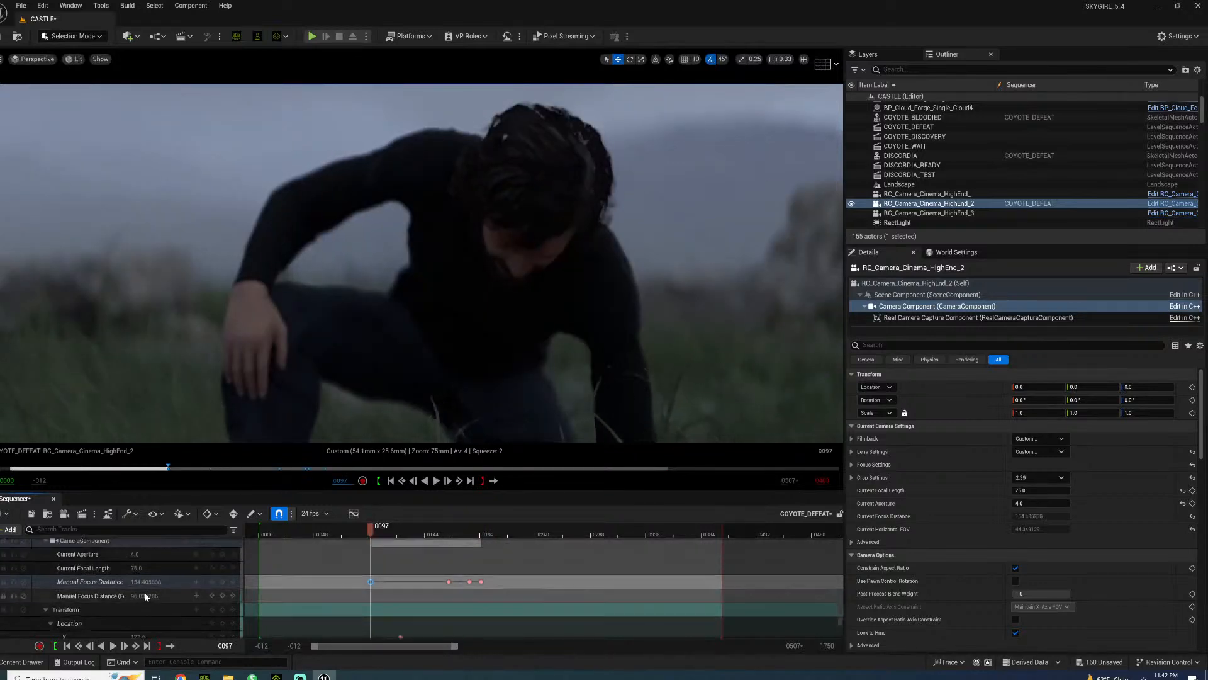
scroll(181, 589, up, 3)
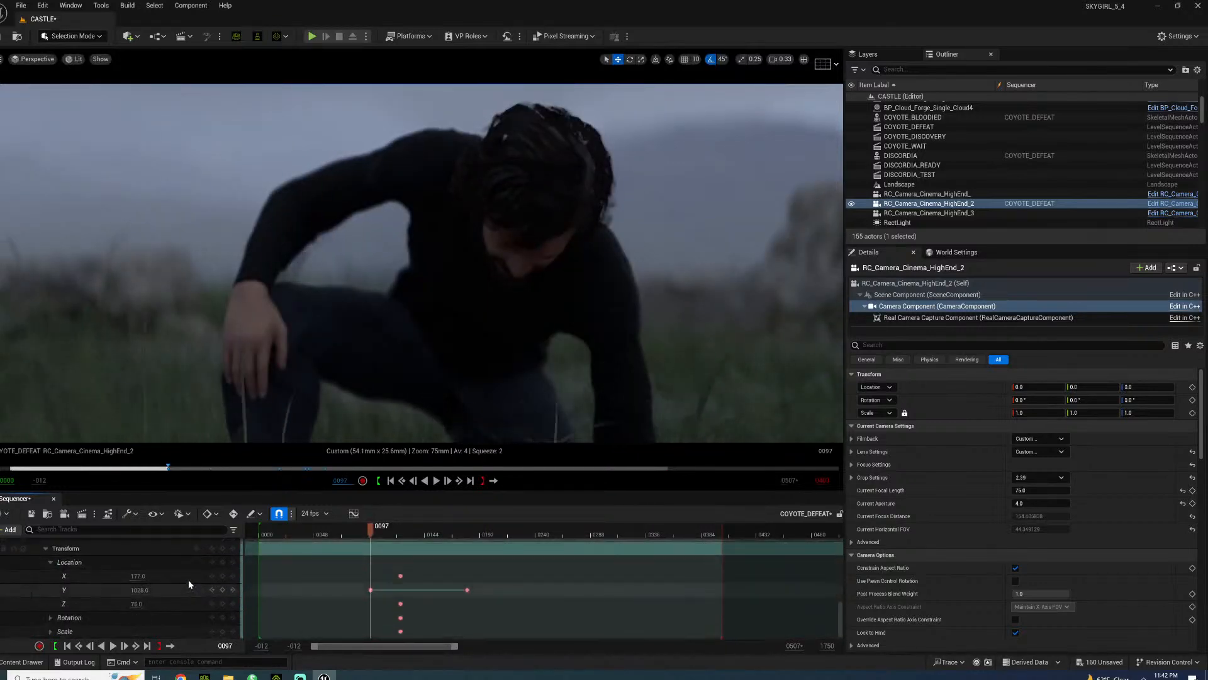
click(23, 5)
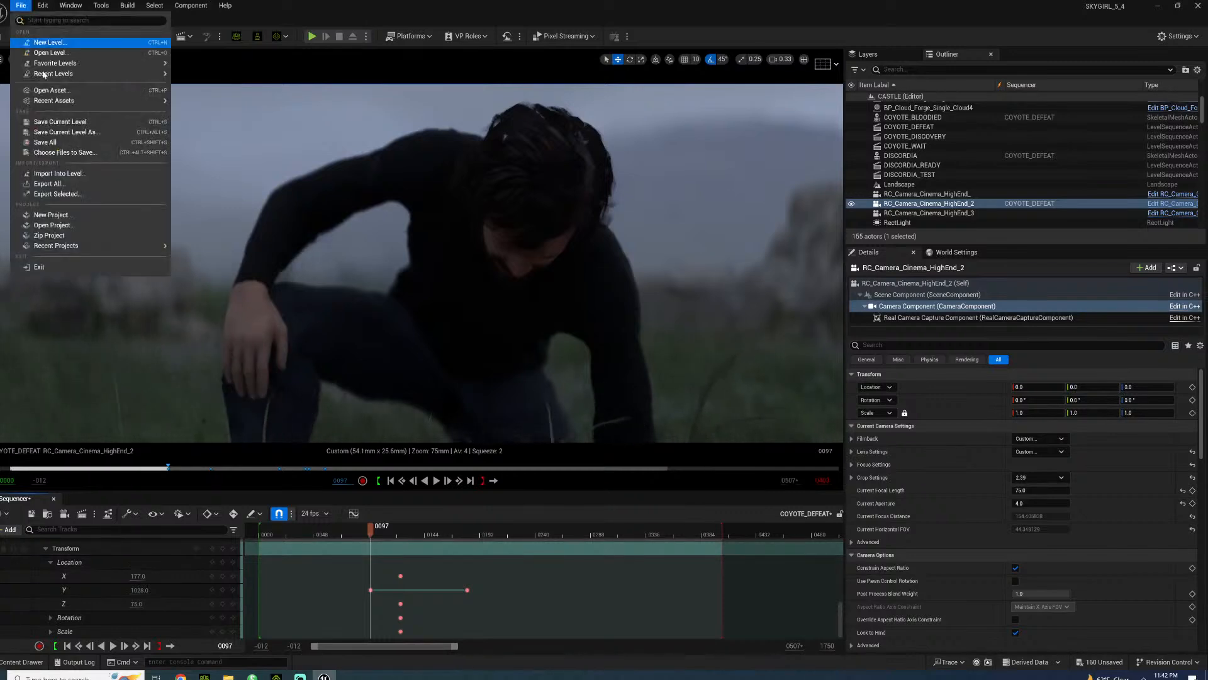
click(126, 149)
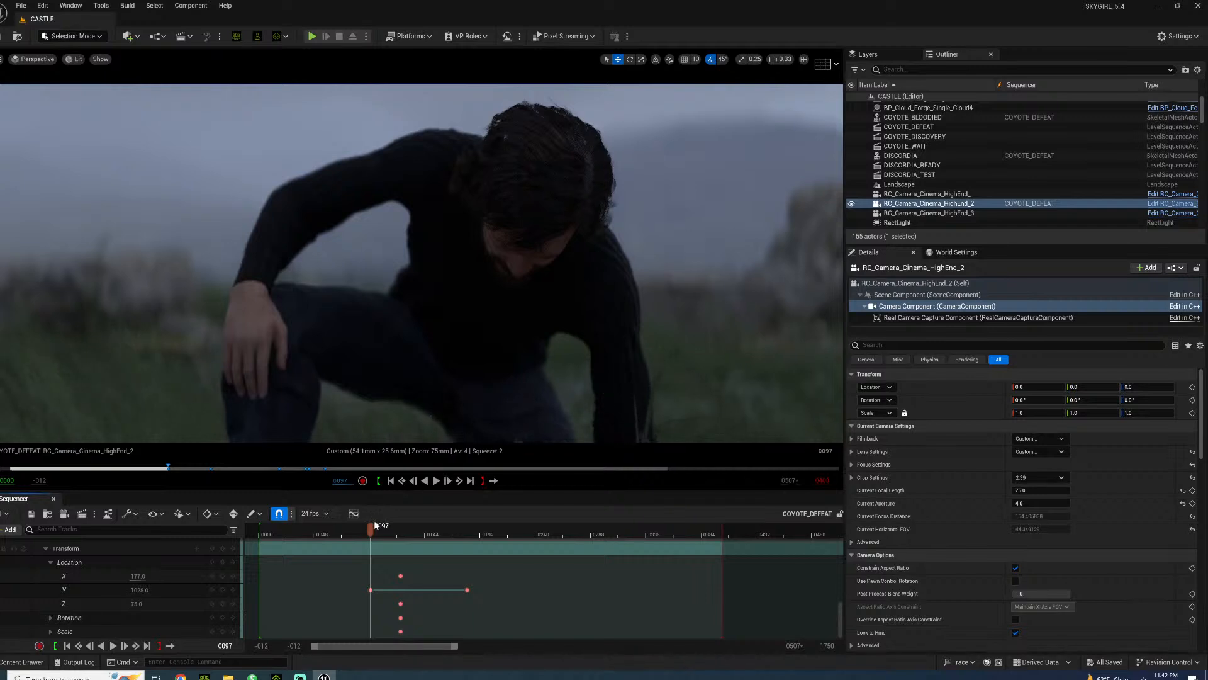
- Refocus RC_Camera_Cinema_HighEnd_2 on Coyote at frame 97 using the debug focus plane, and key the Manual Focus Distance at about 198.7 cm
key(space)
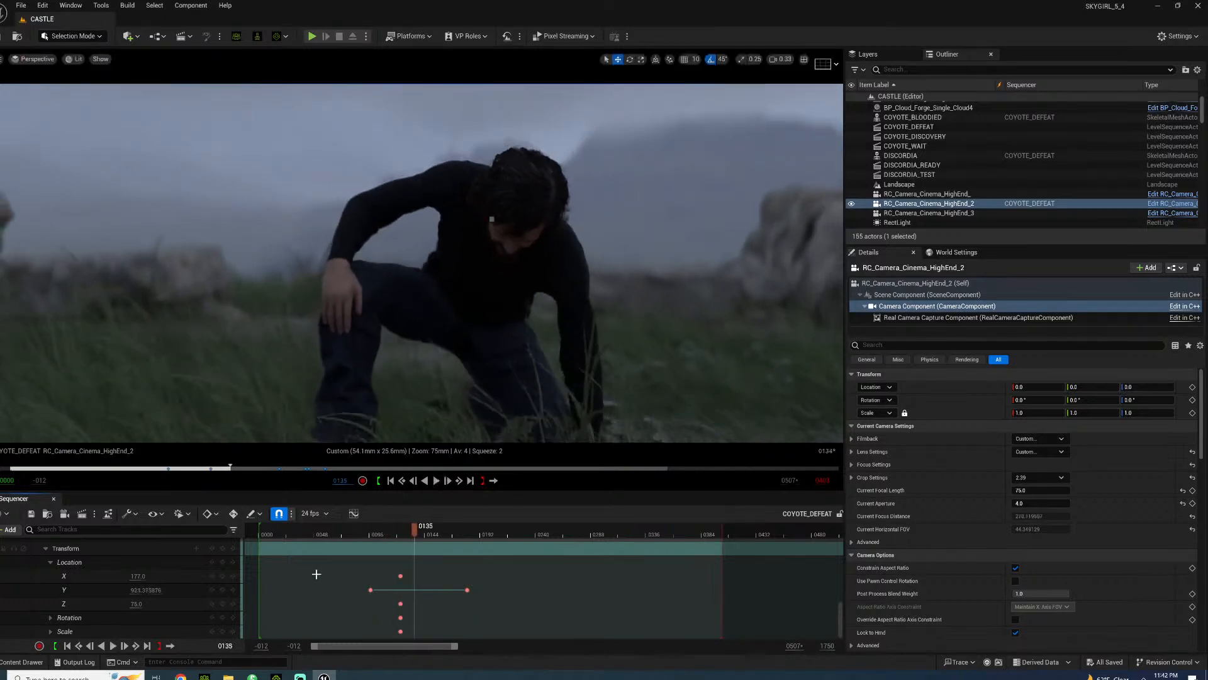
click(211, 591)
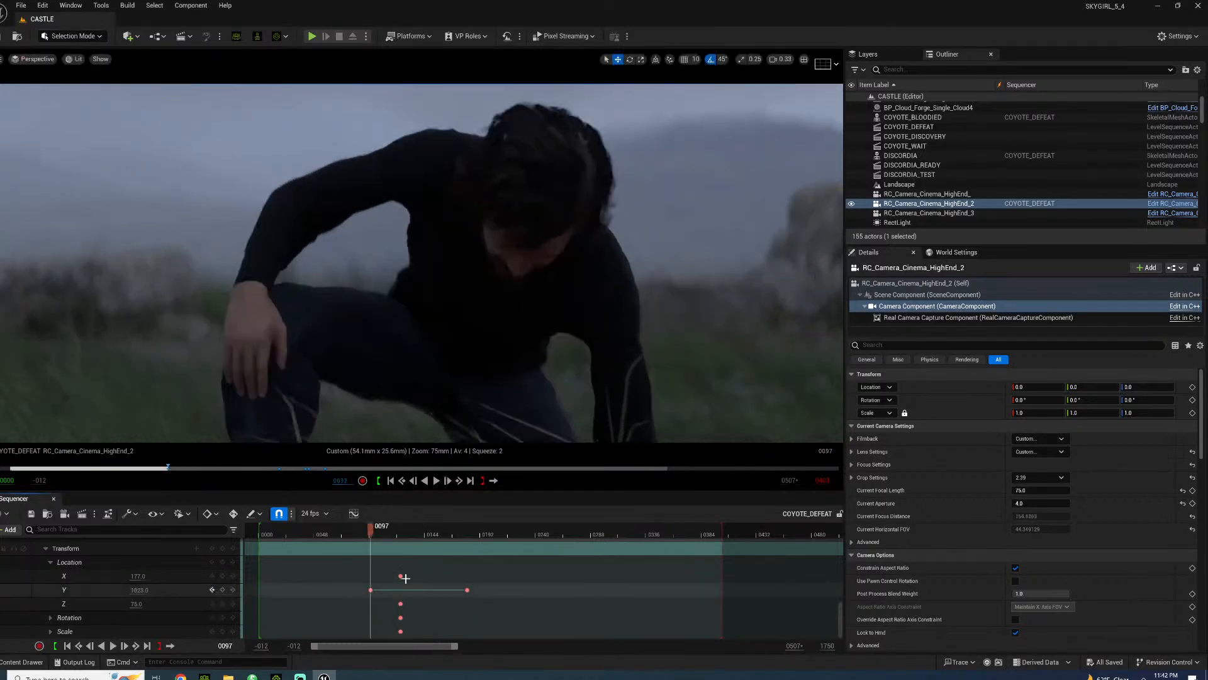
scroll(120, 574, up, 3)
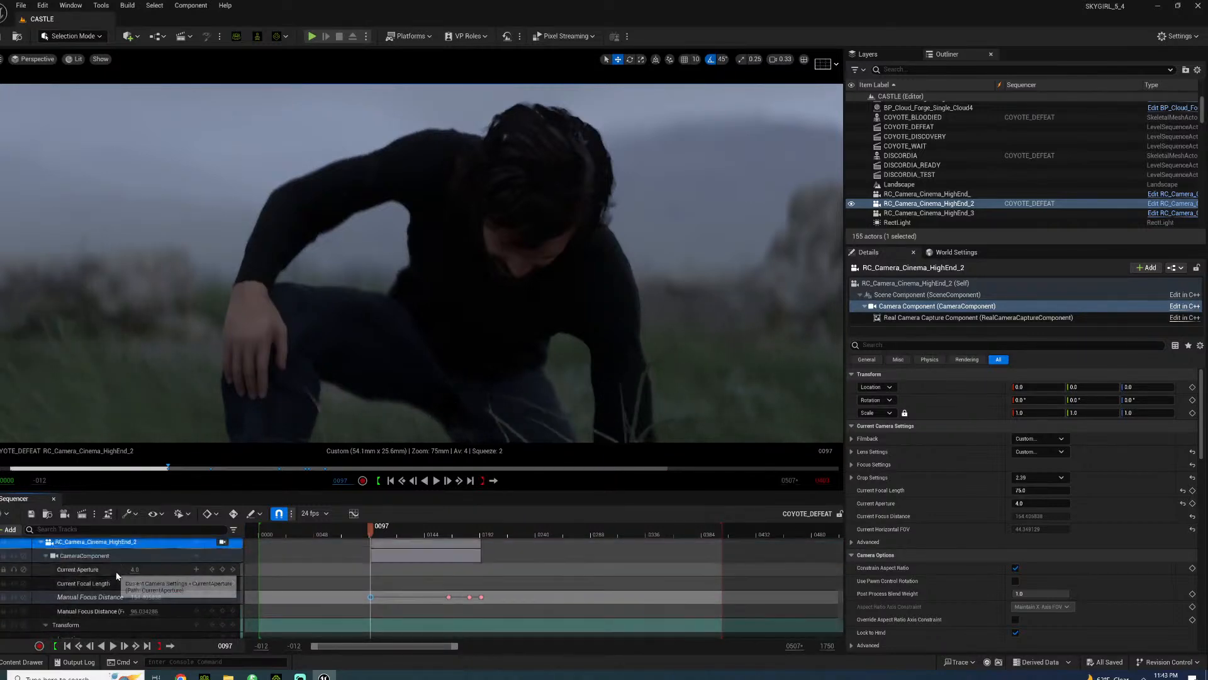
click(106, 543)
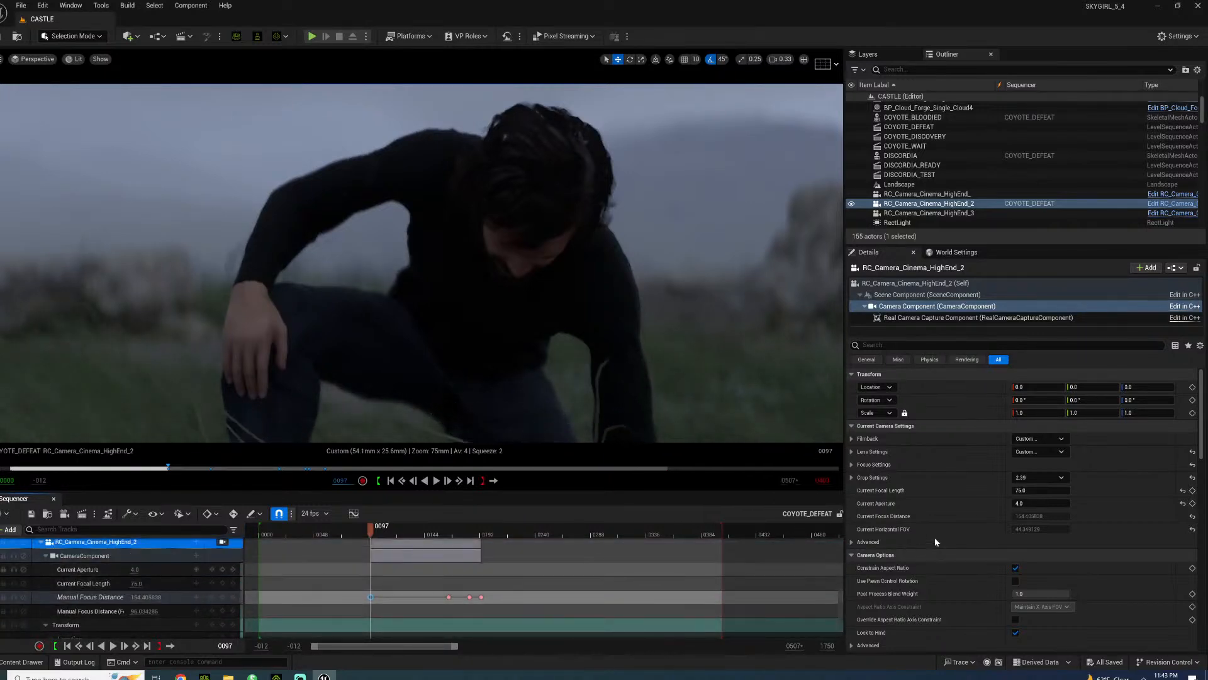
click(901, 284)
click(1015, 529)
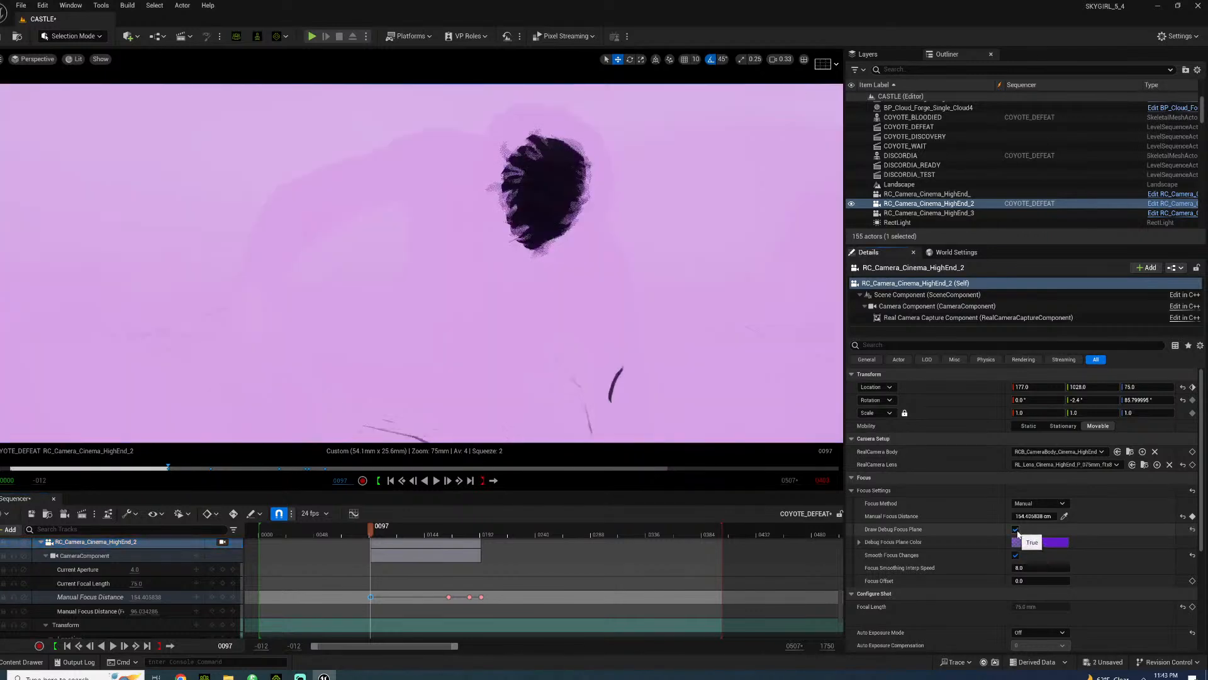
drag(1023, 517, 1037, 517)
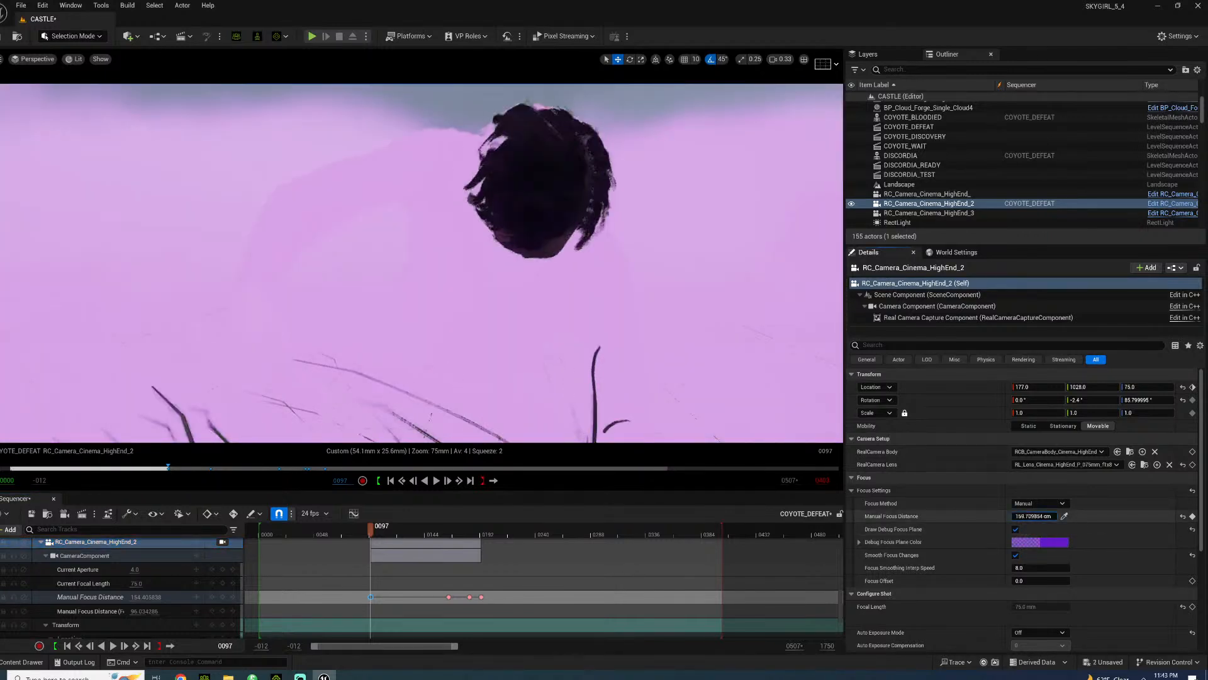
click(1194, 517)
click(1015, 529)
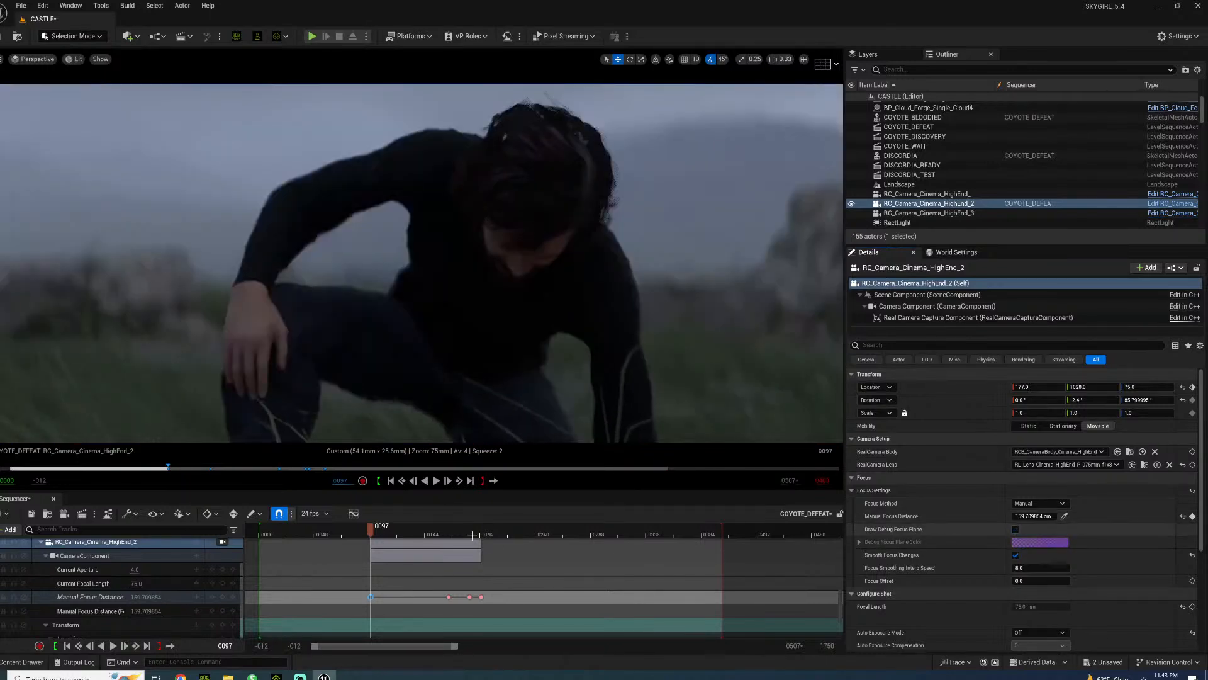
- Play back the corrected focus change to about frame 203 and return to frame 118
drag(402, 530, 464, 531)
key(space)
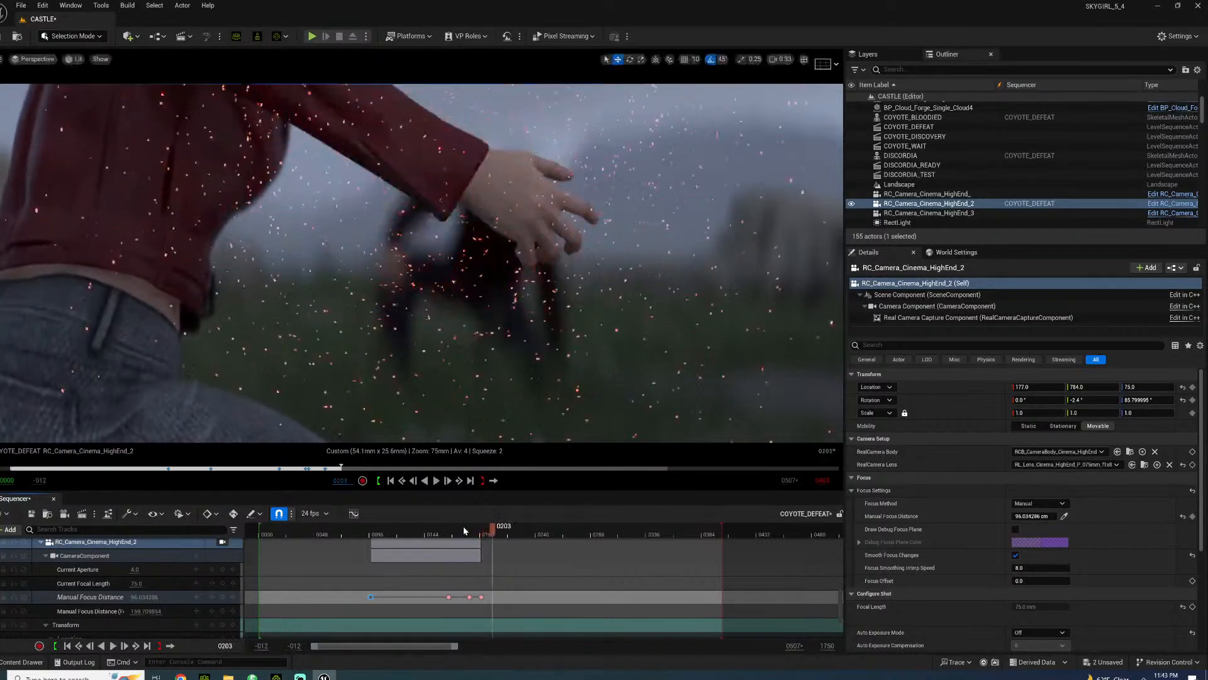
drag(438, 533, 395, 533)
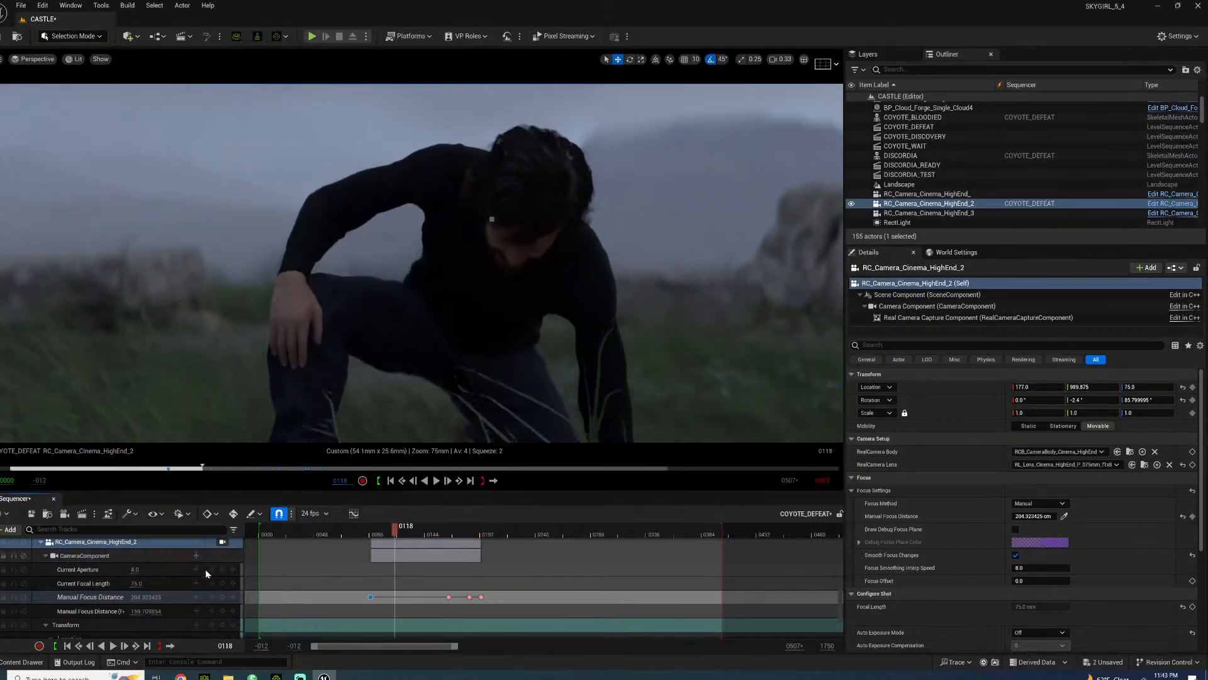
- Add the CAMERASHAKE camera shake to the camera's CameraComponent and extend its section across the whole sequence from frame 0
scroll(186, 584, up, 2)
click(195, 587)
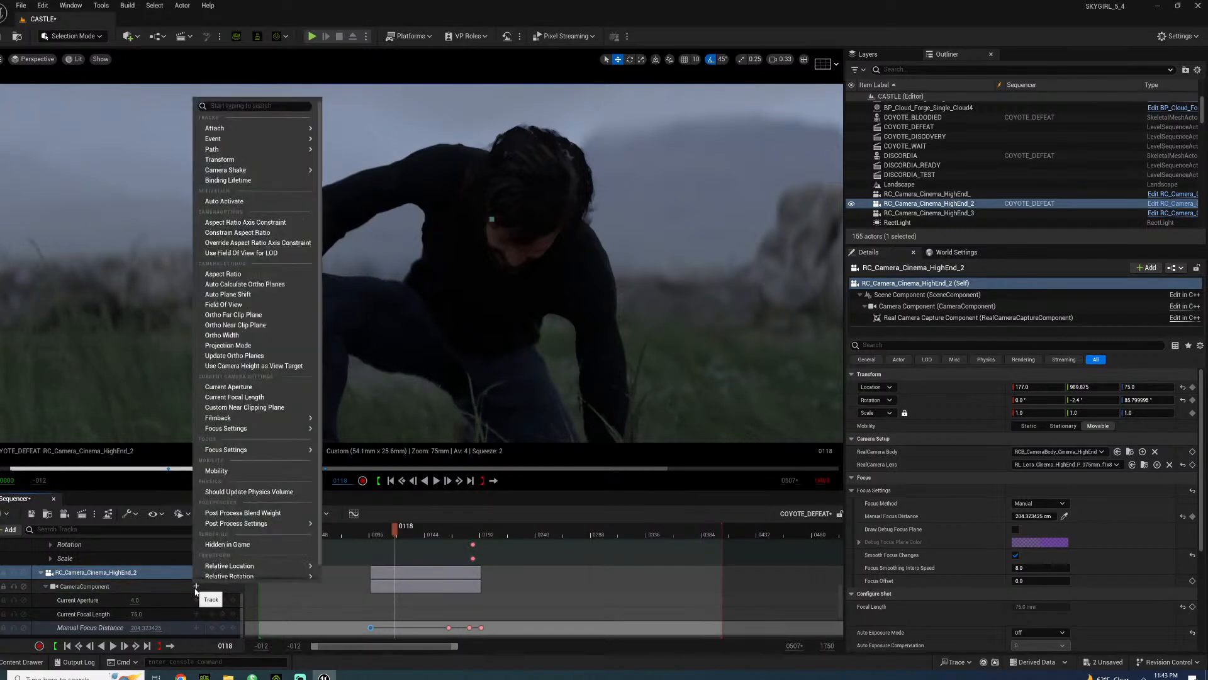
mouse_move(260, 171)
click(375, 216)
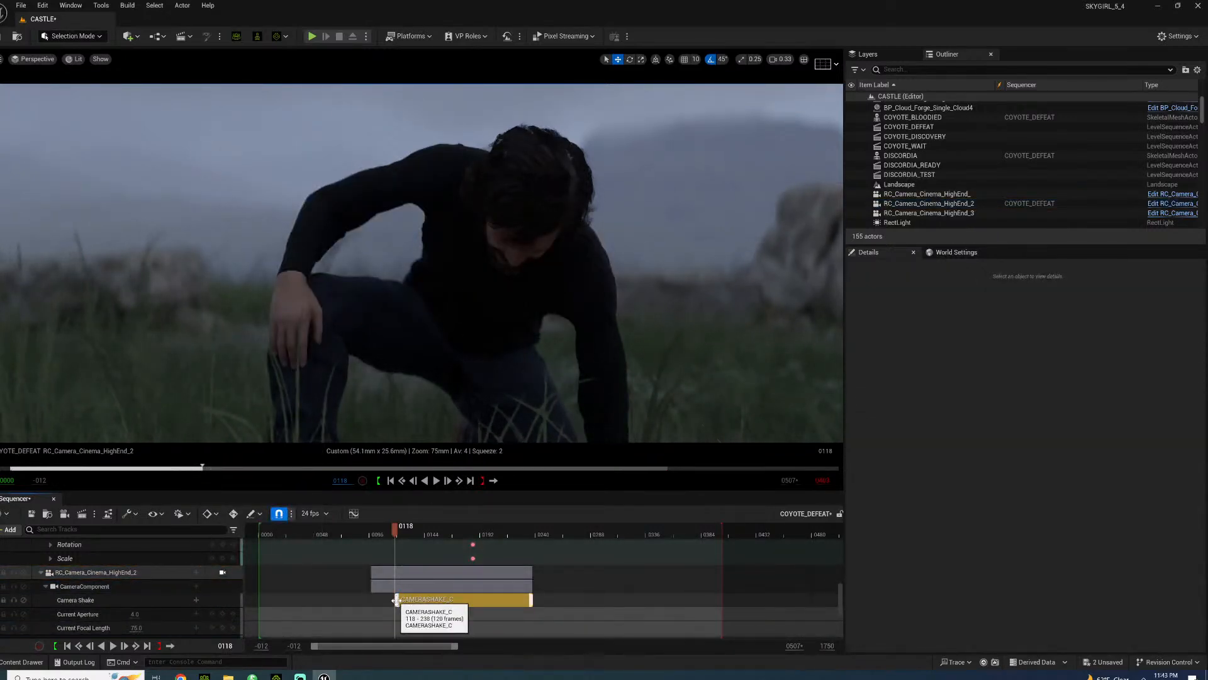
click(396, 601)
drag(396, 600, 308, 601)
drag(532, 599, 722, 600)
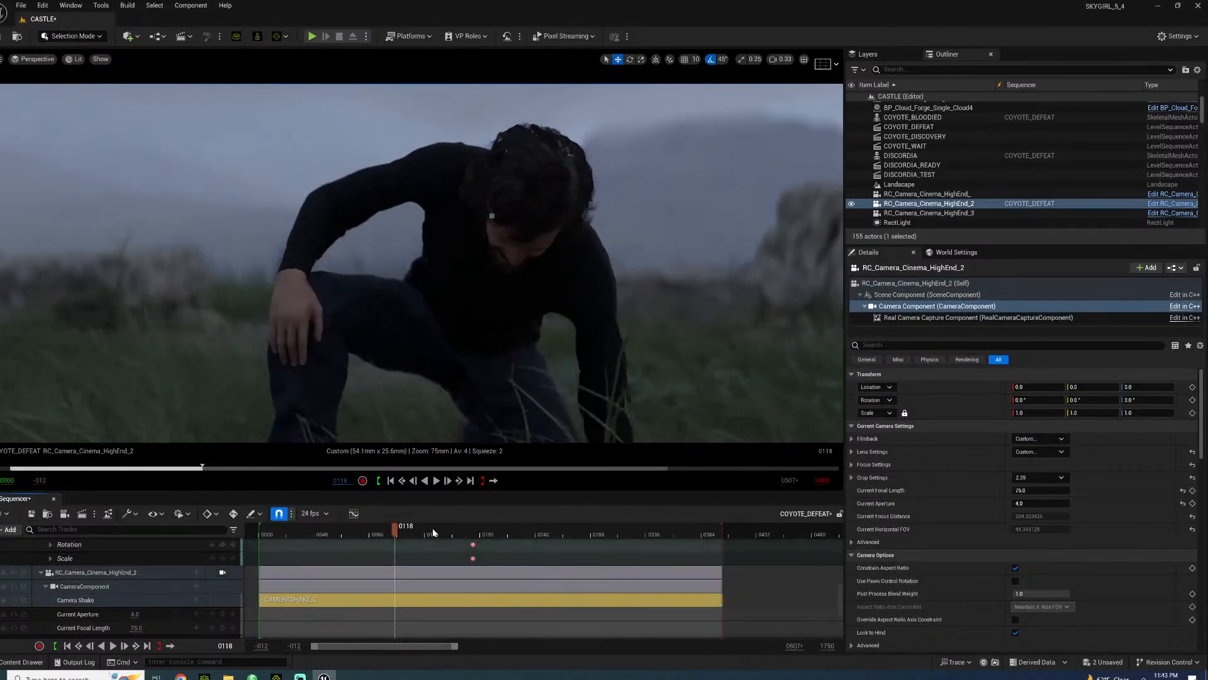
- Play back the shot with the camera shake from about frame 92 to frame 206 and return to frame 92
click(363, 531)
key(space)
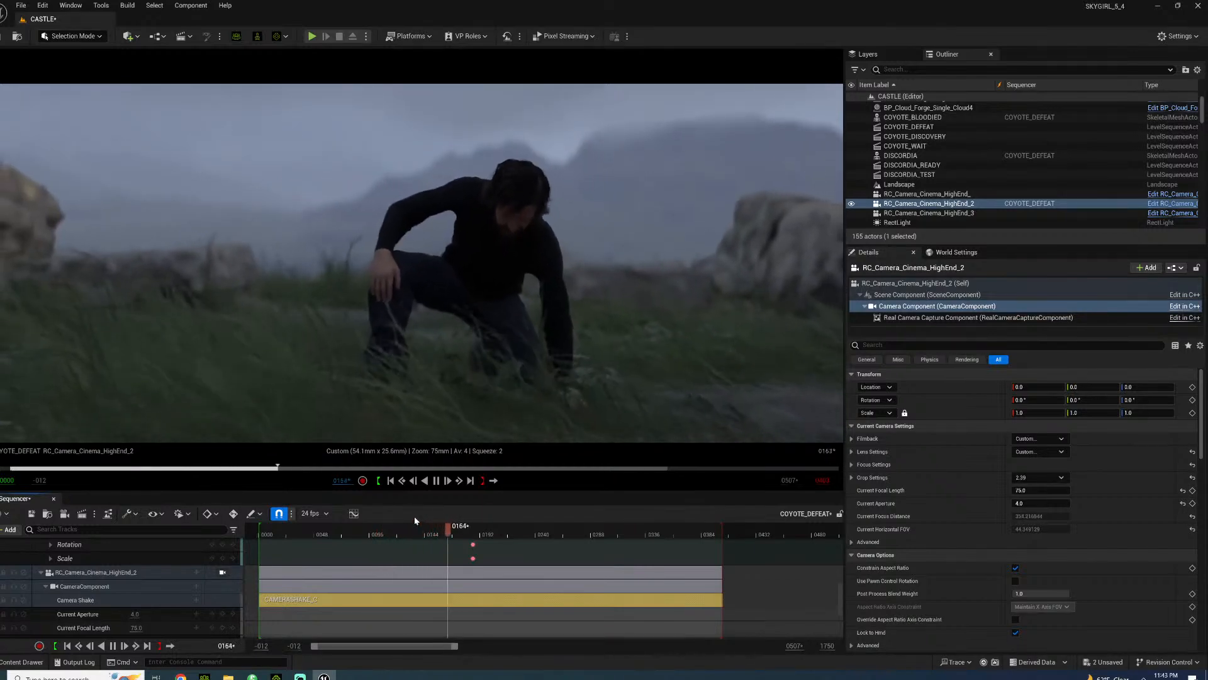
key(space)
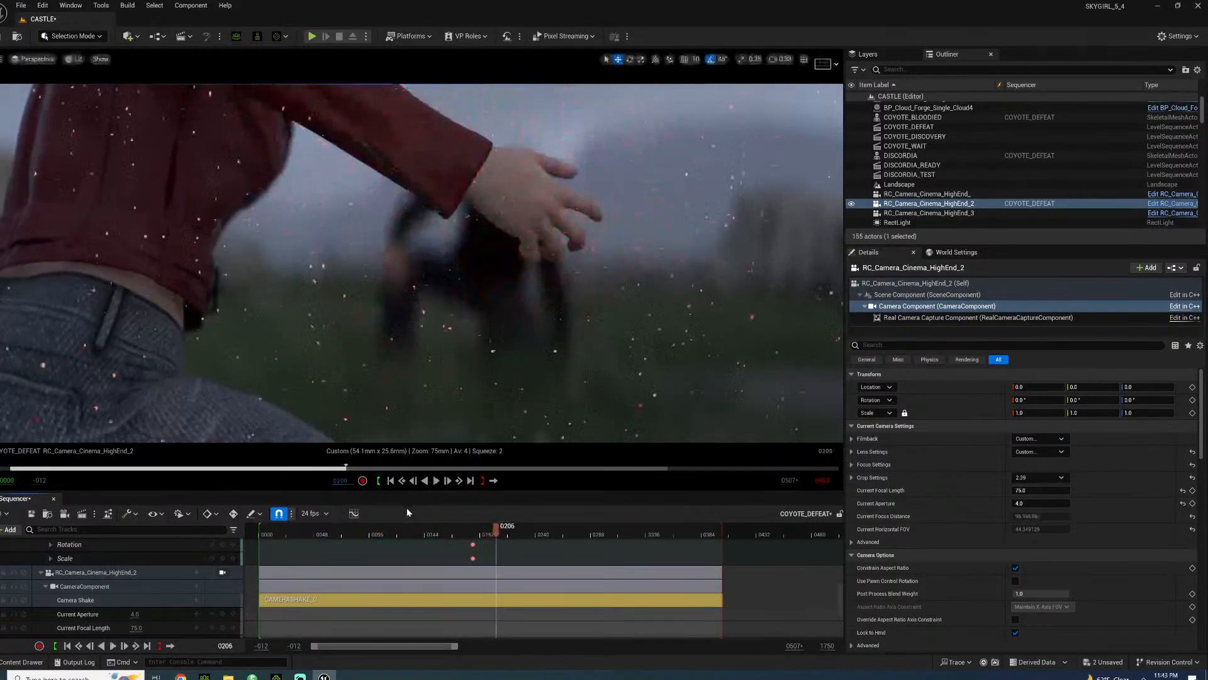
click(365, 531)
- Open the sequence's curves and apply Weighted Tangents to all Transform keys of RC_Camera_Cinema_HighEnd_2
click(354, 514)
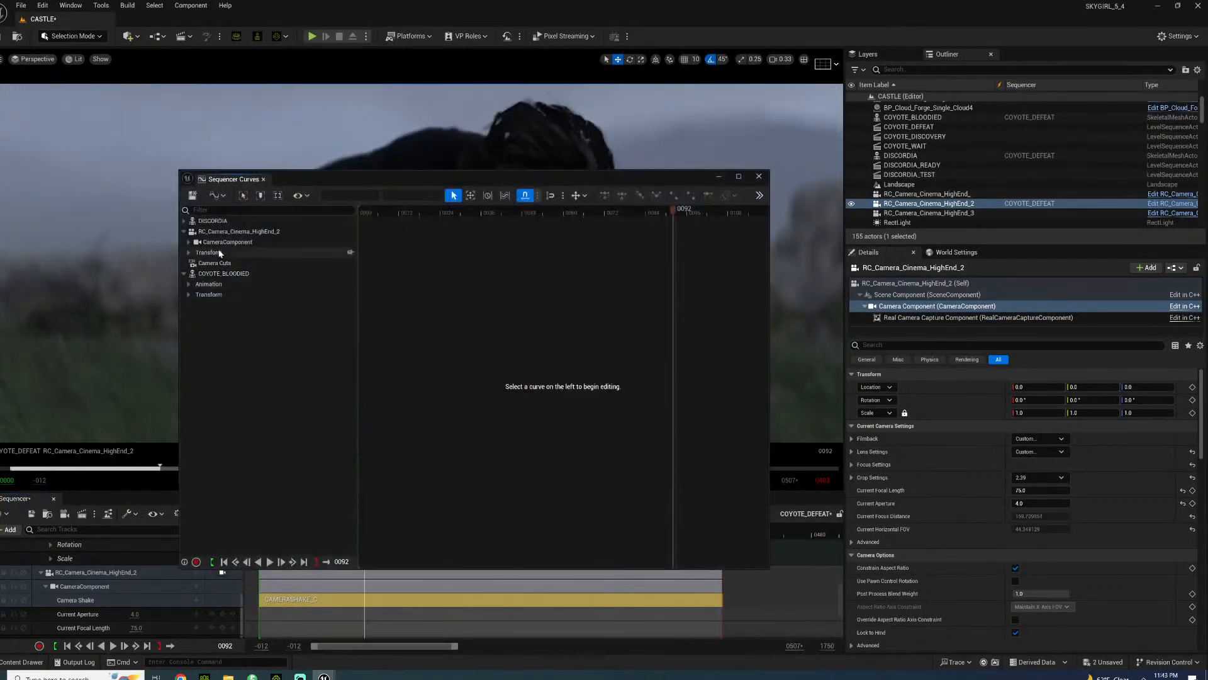
click(220, 253)
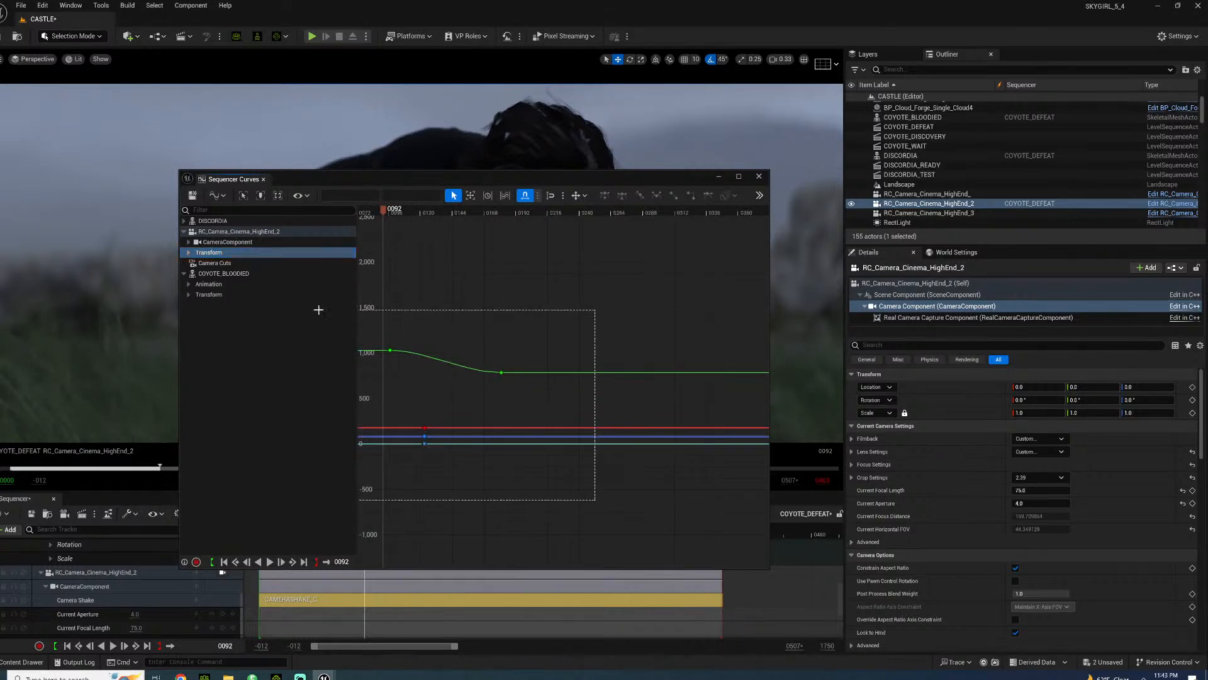
right_click(454, 288)
click(526, 464)
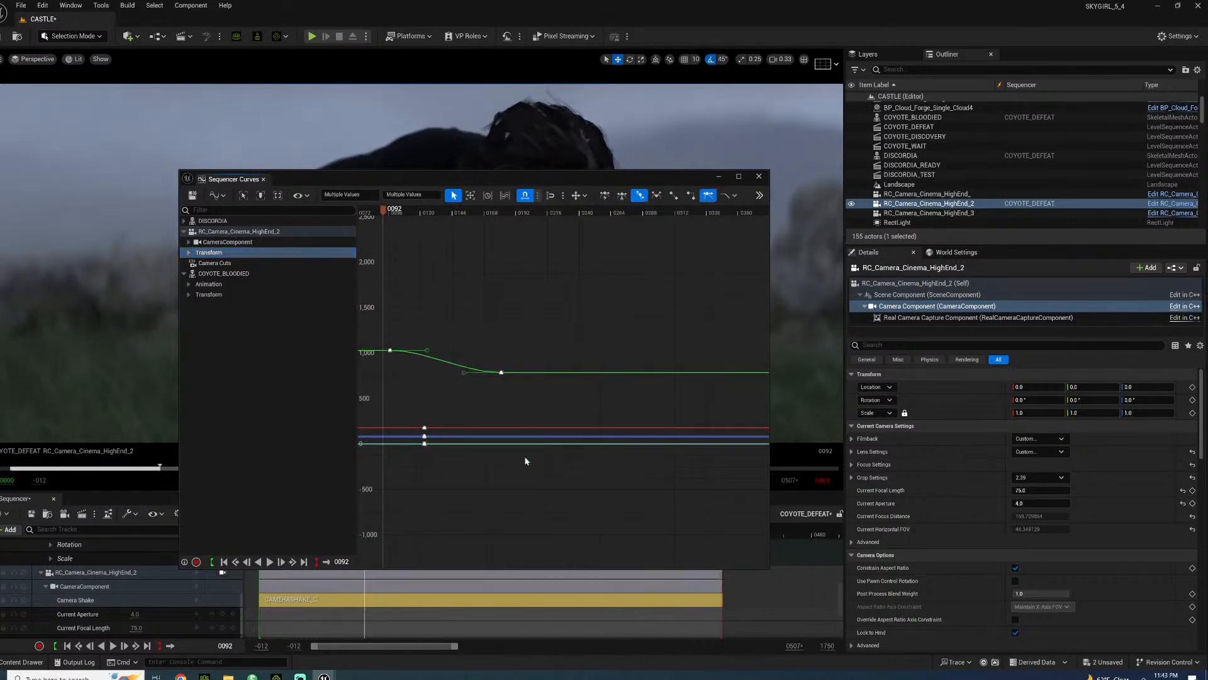
click(398, 212)
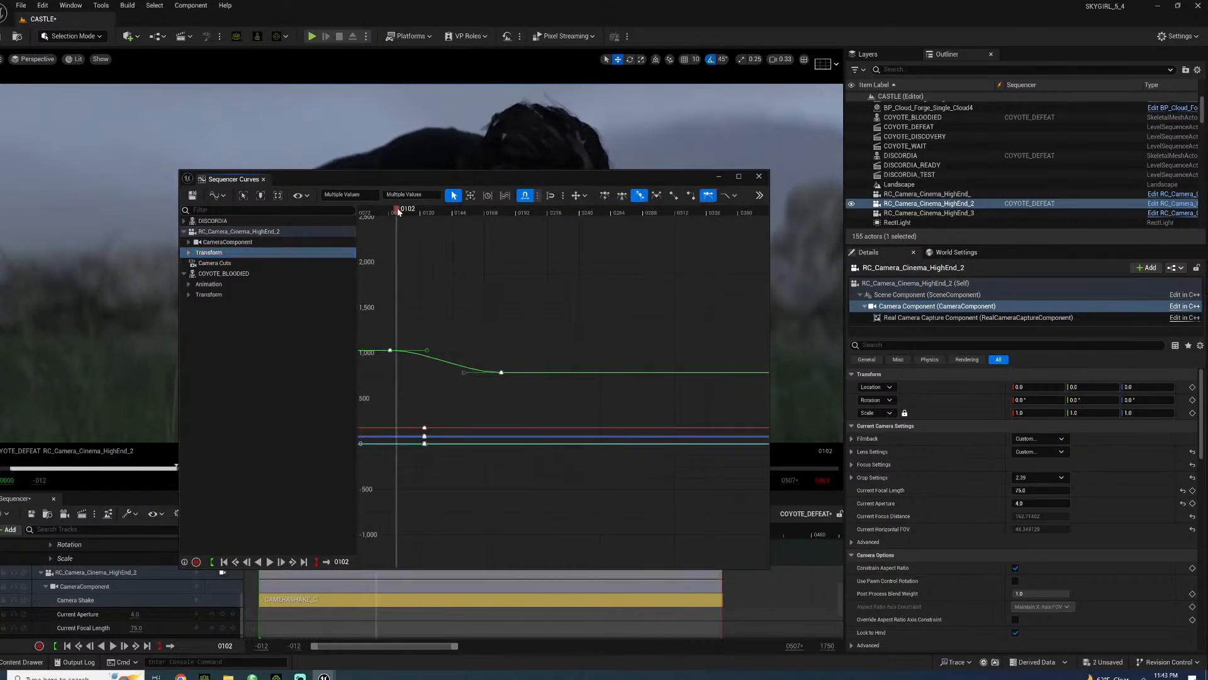
- Include the camera component's focus curves in the selection and apply Weighted Tangents to all of the camera's keys
click(208, 231)
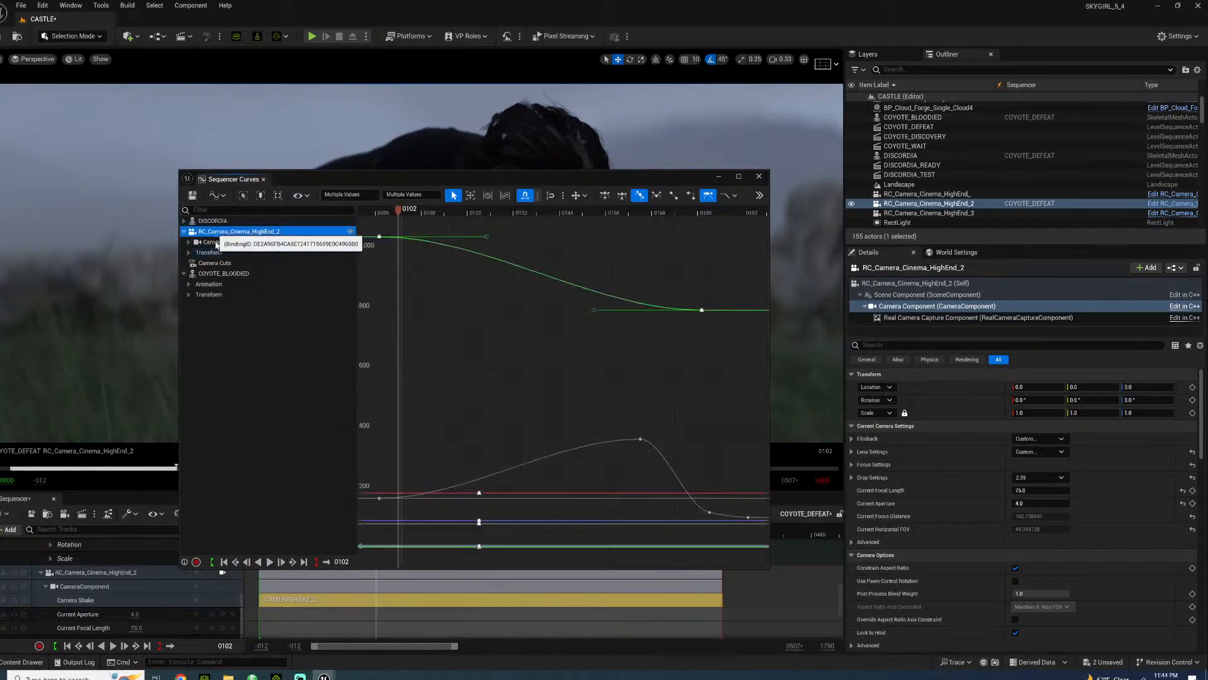
shift+click(221, 255)
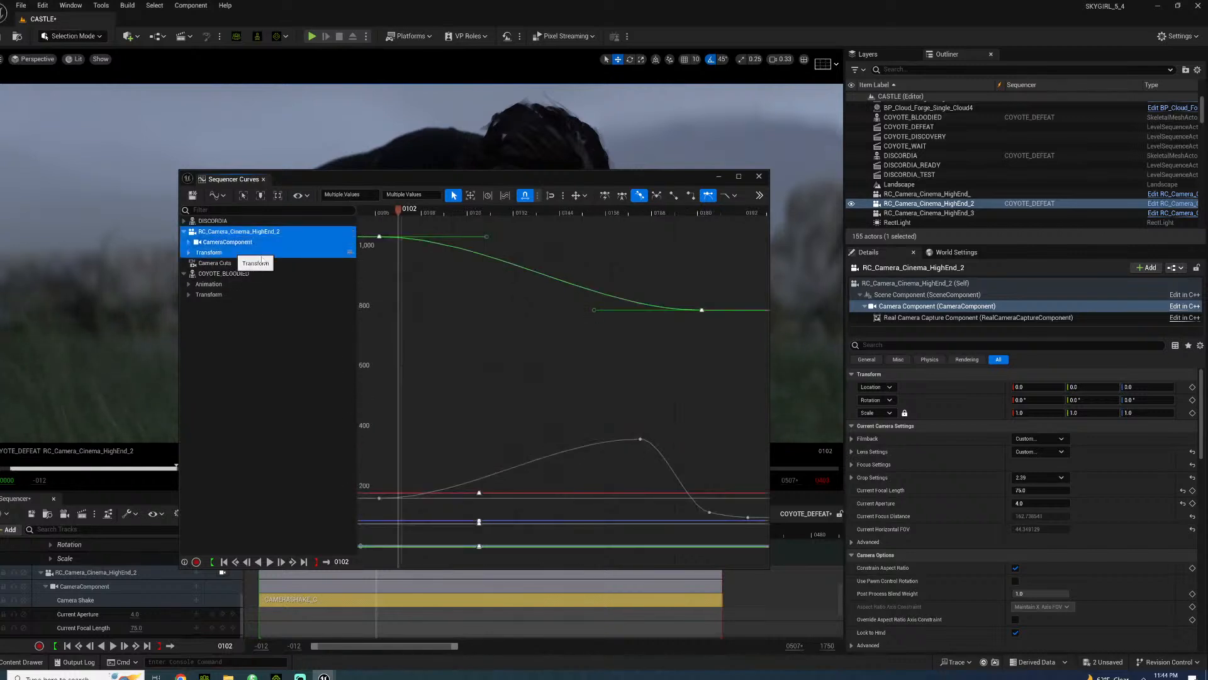
scroll(568, 380, down, 5)
drag(610, 499, 384, 276)
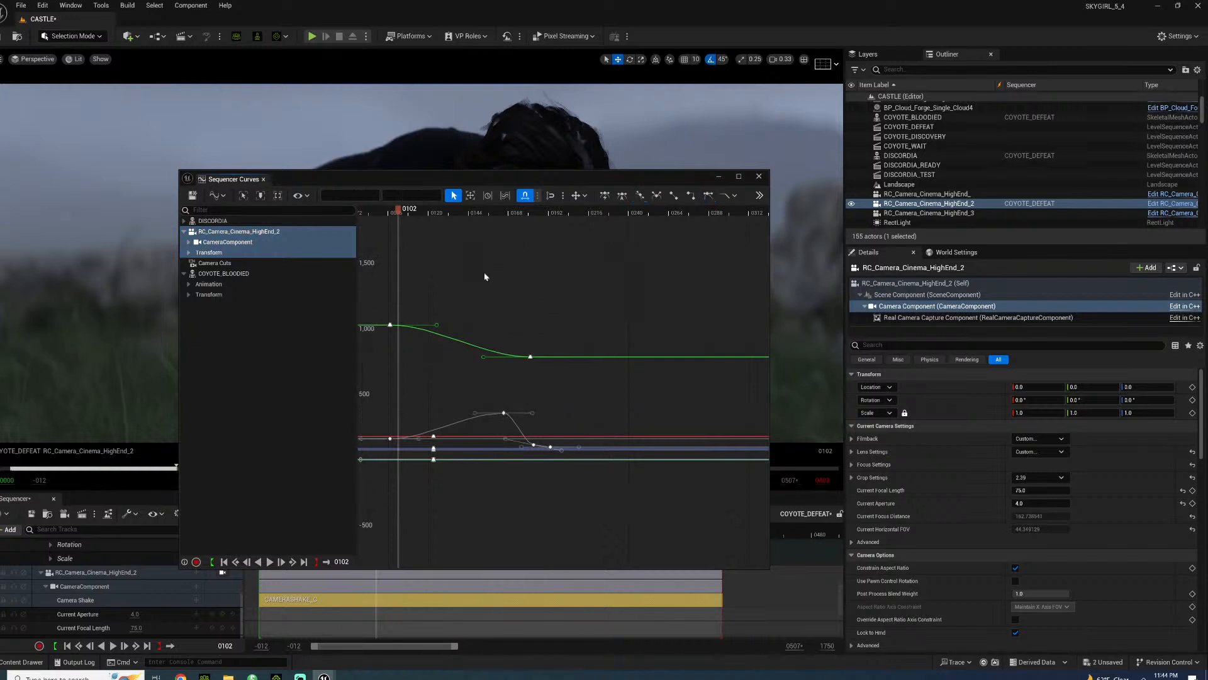
right_click(536, 295)
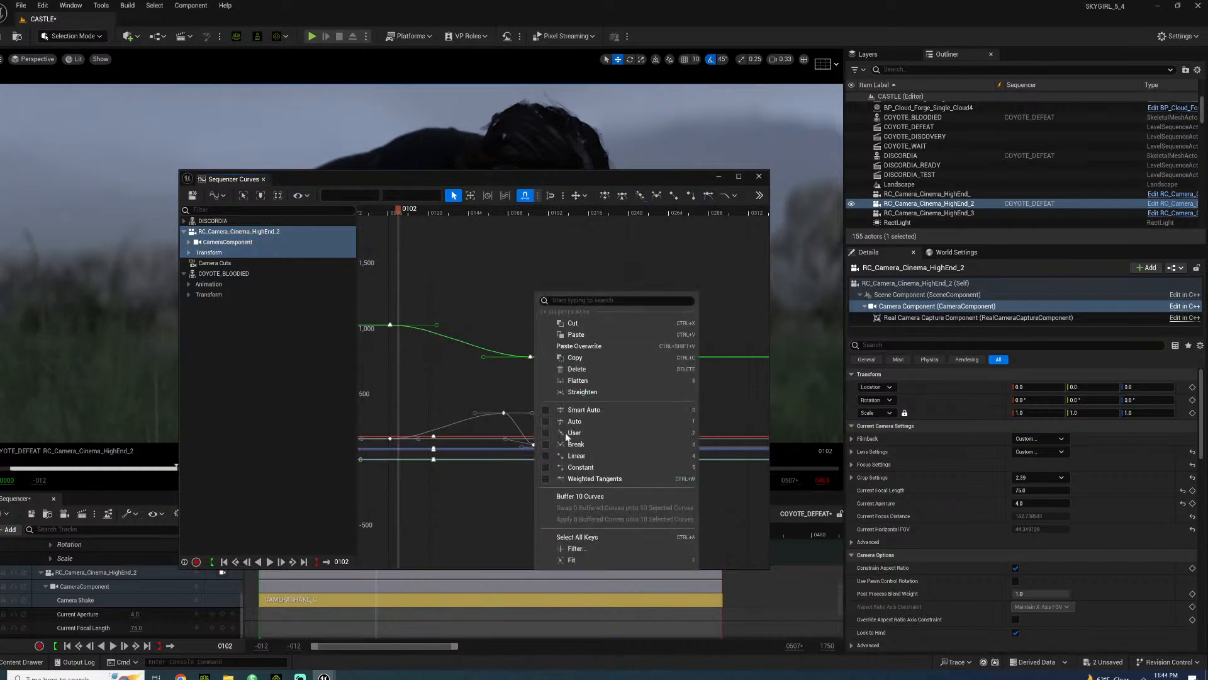
click(568, 480)
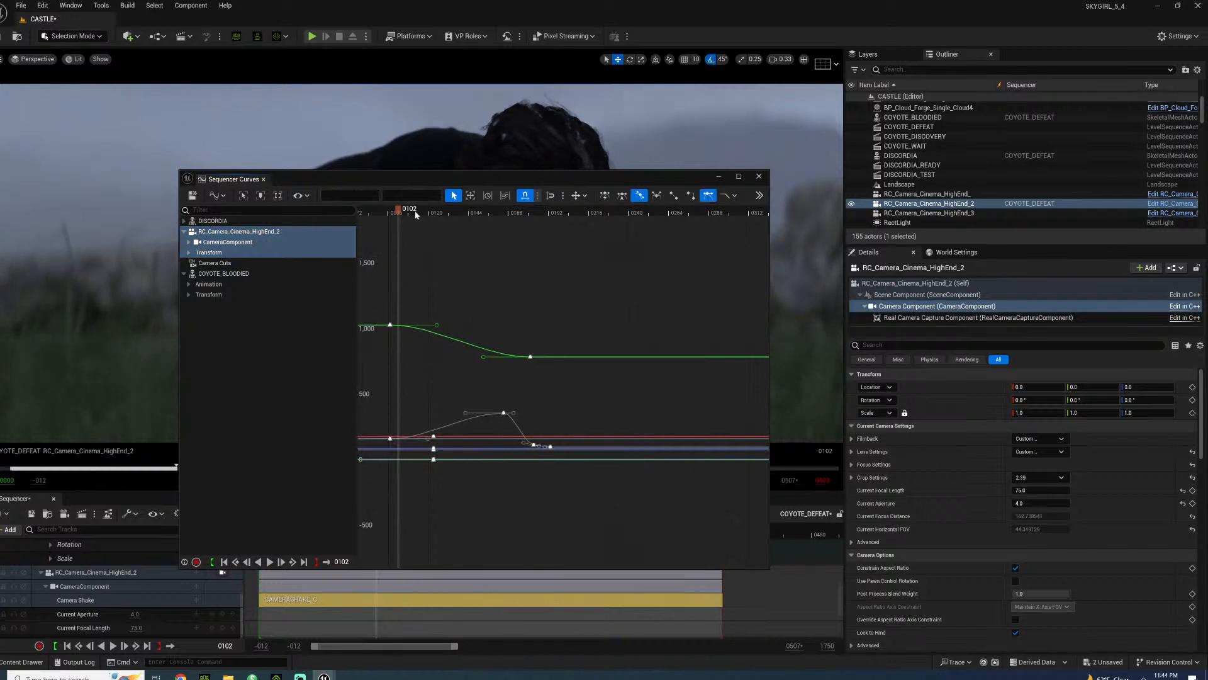
- Play the weighted curves from frame 102 to frame 200 and close the curve editor
key(space)
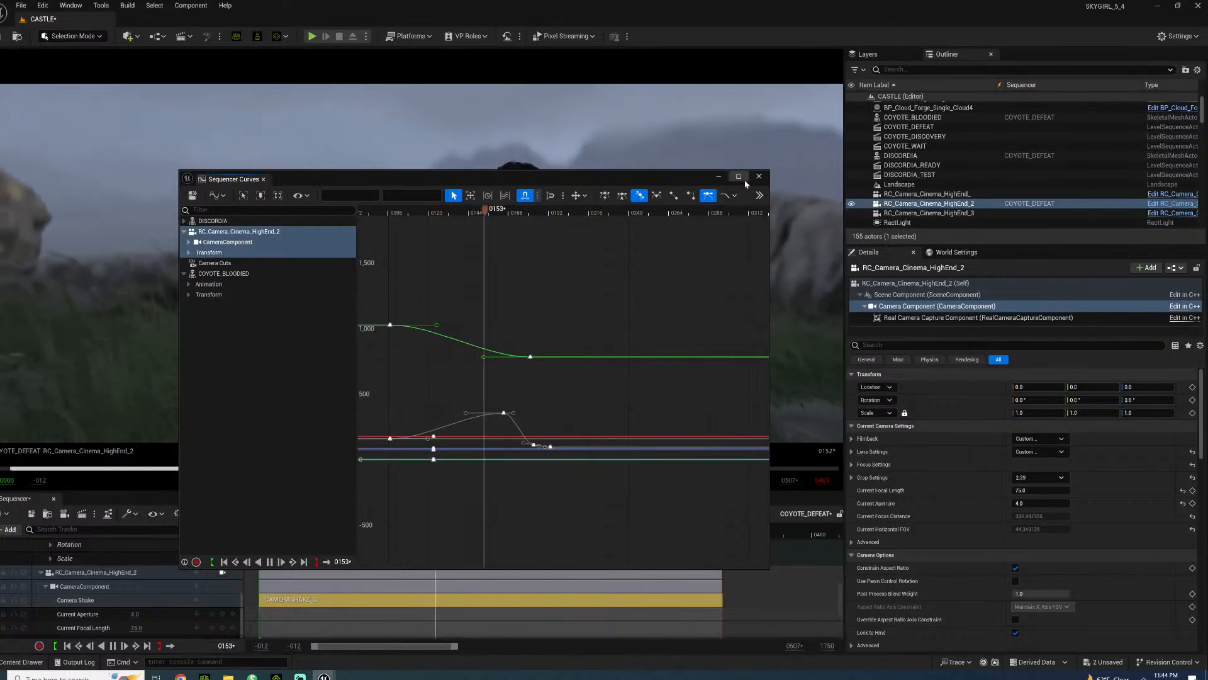
key(space)
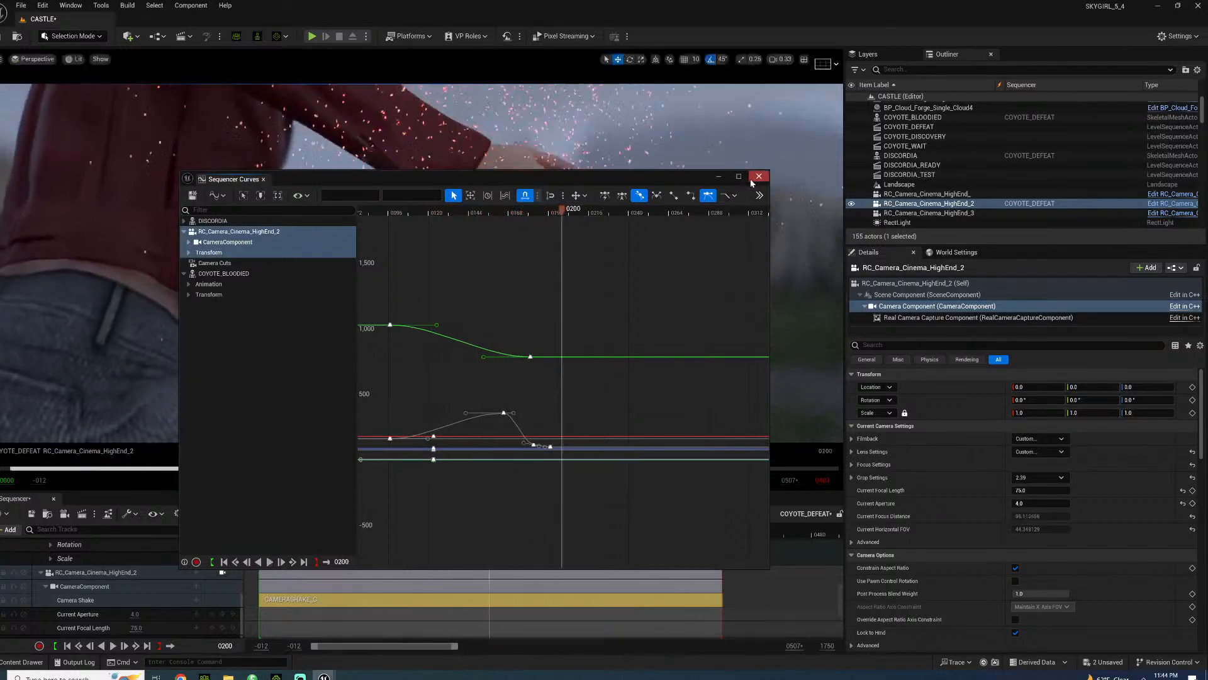
click(758, 177)
- Play back the shaken pull-back and focus shift through Discordia's attack twice, from about frame 106 and from about frame 60
drag(383, 526, 381, 531)
key(space)
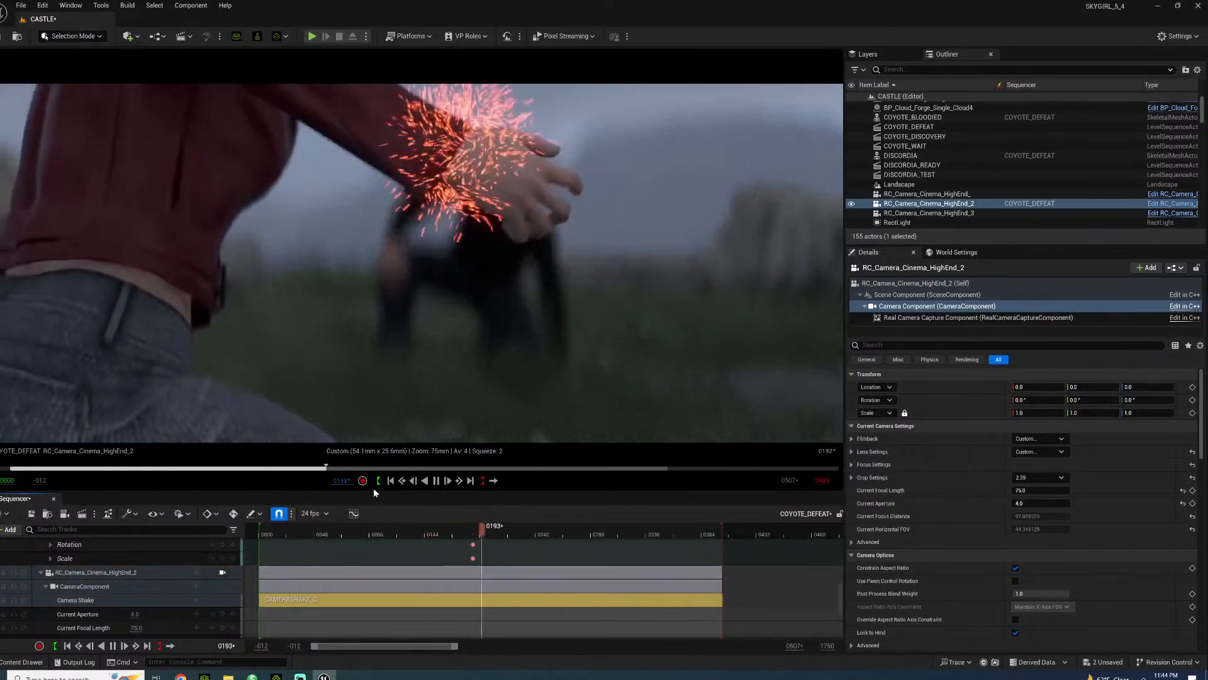
key(space)
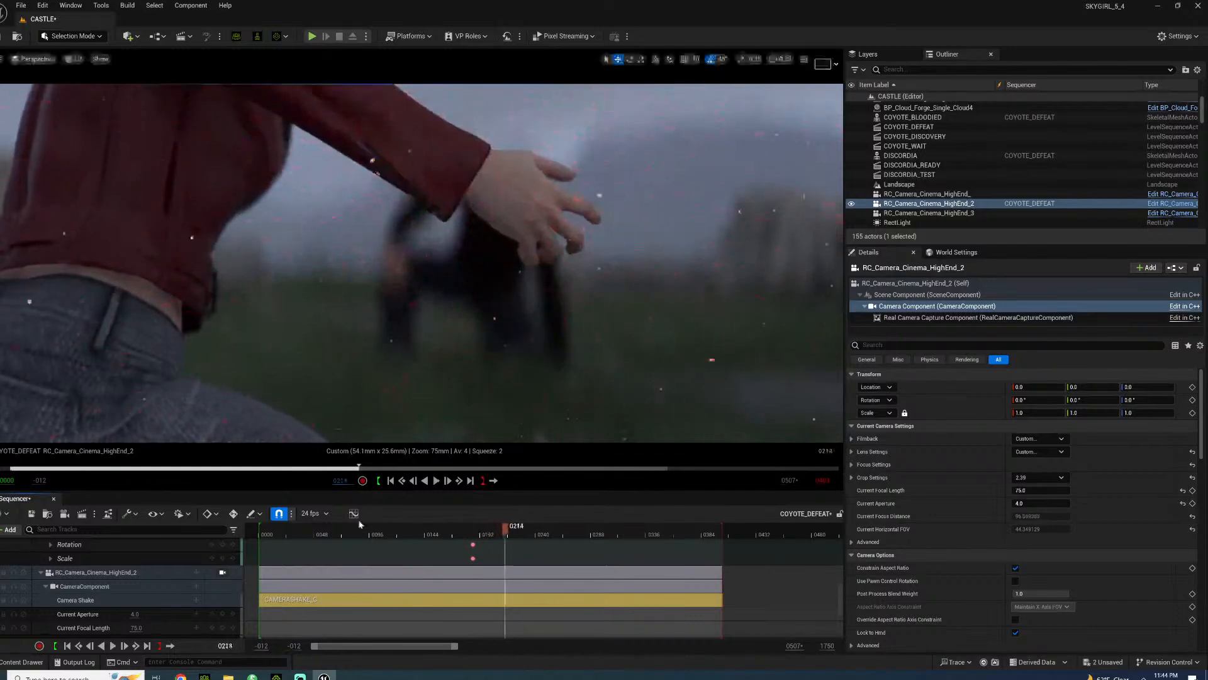
click(328, 533)
key(space)
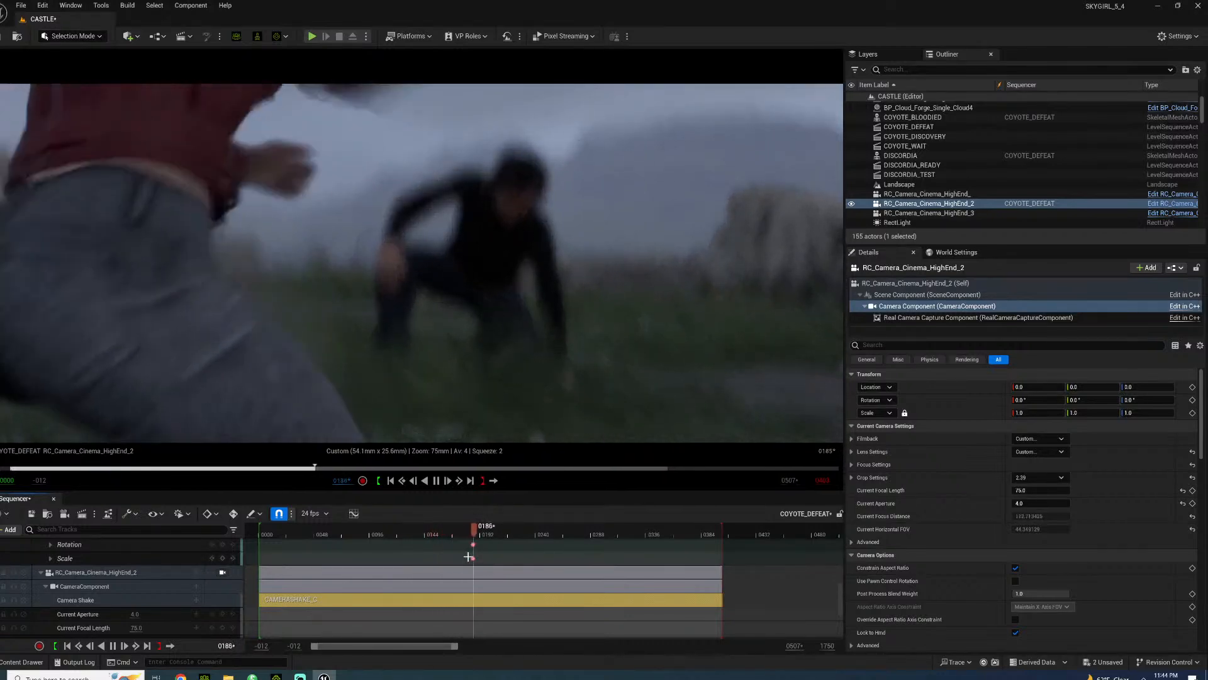
key(space)
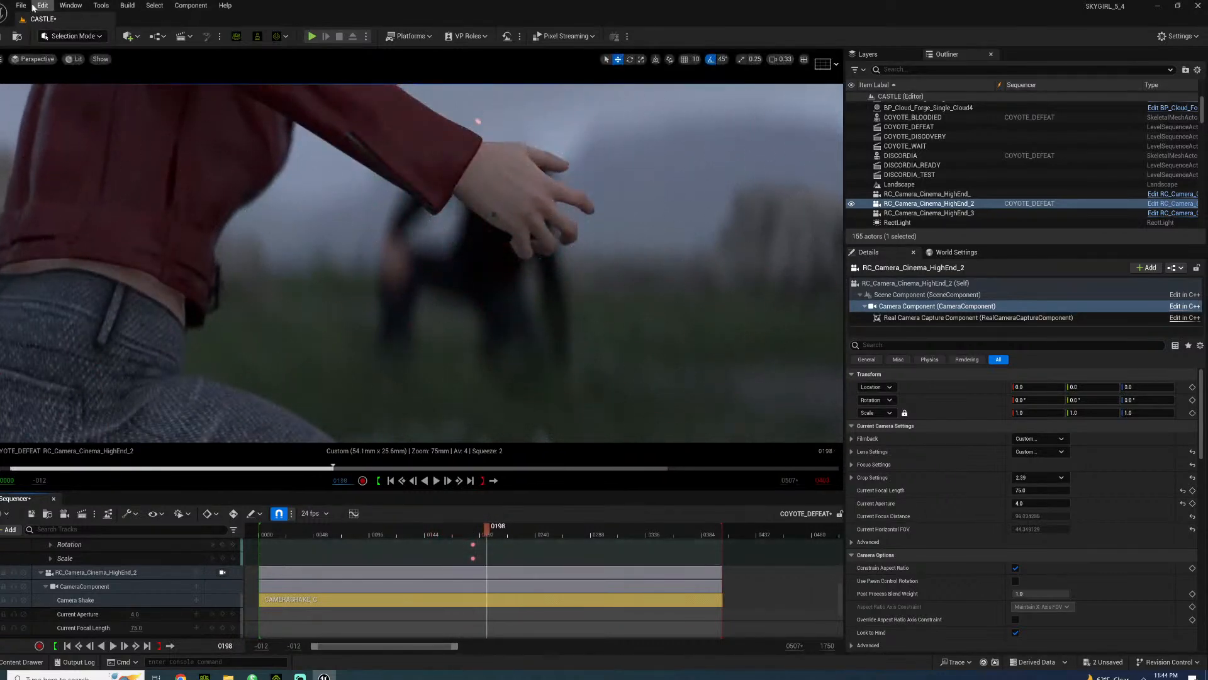
- Save the modified project files and release the viewport from the sequence's camera cuts
click(22, 5)
click(55, 142)
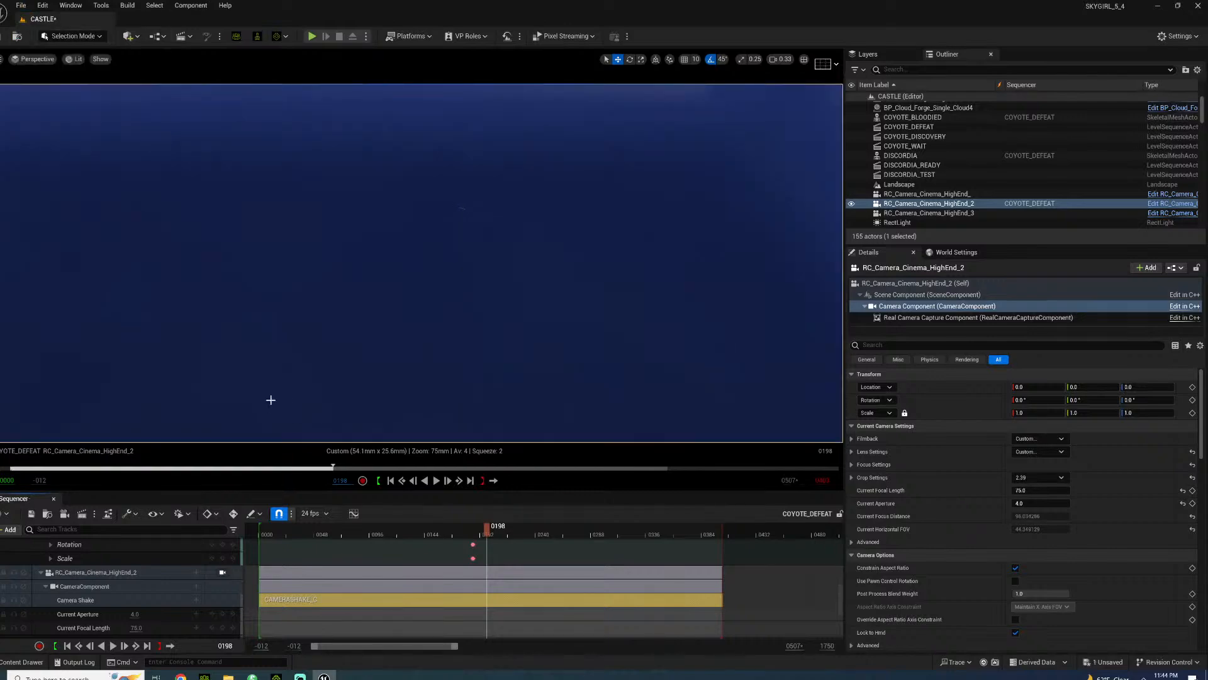
scroll(202, 584, up, 5)
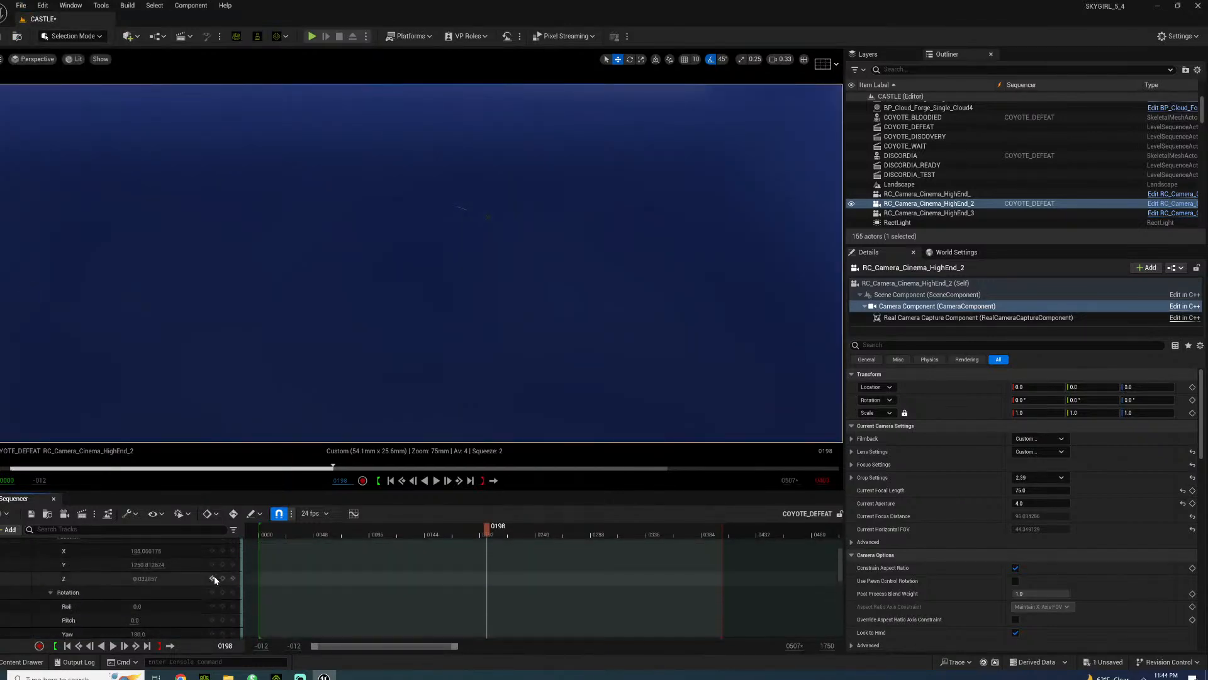
click(223, 557)
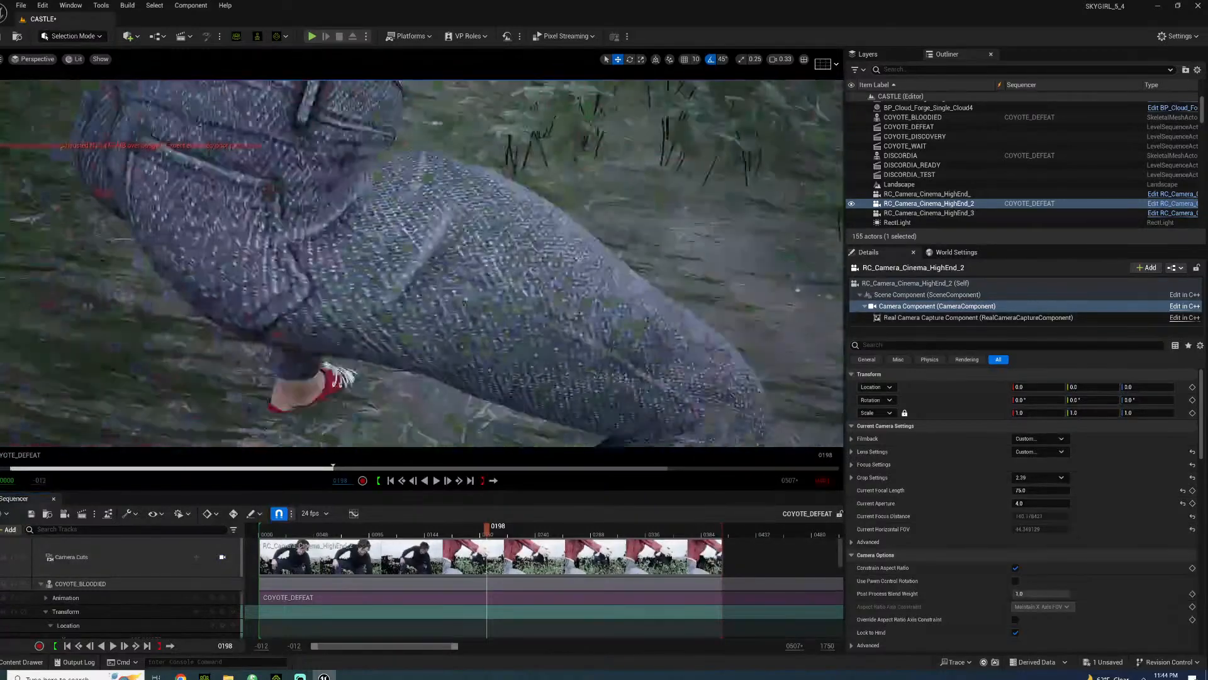
- Add a sphere shape to the level and move it beside Discordia, at about X 249.5, Y 964, Z 11
click(130, 36)
mouse_move(160, 150)
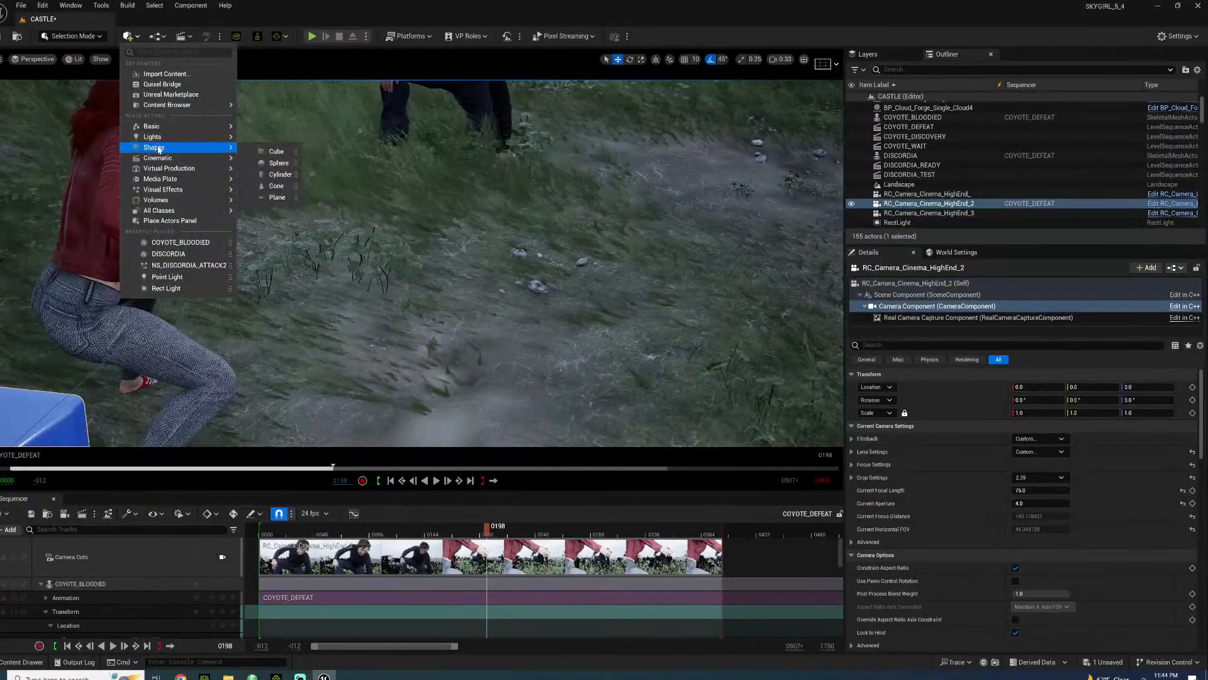
click(278, 163)
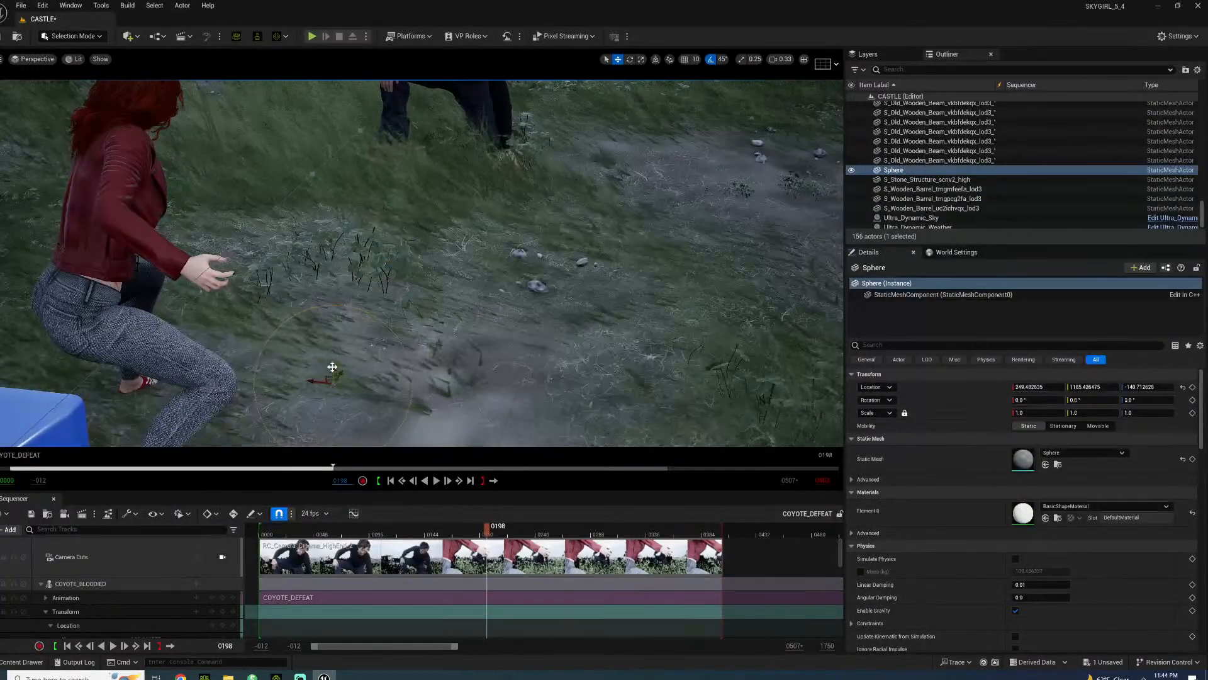
drag(332, 260, 188, 297)
right_drag(187, 297, 305, 254)
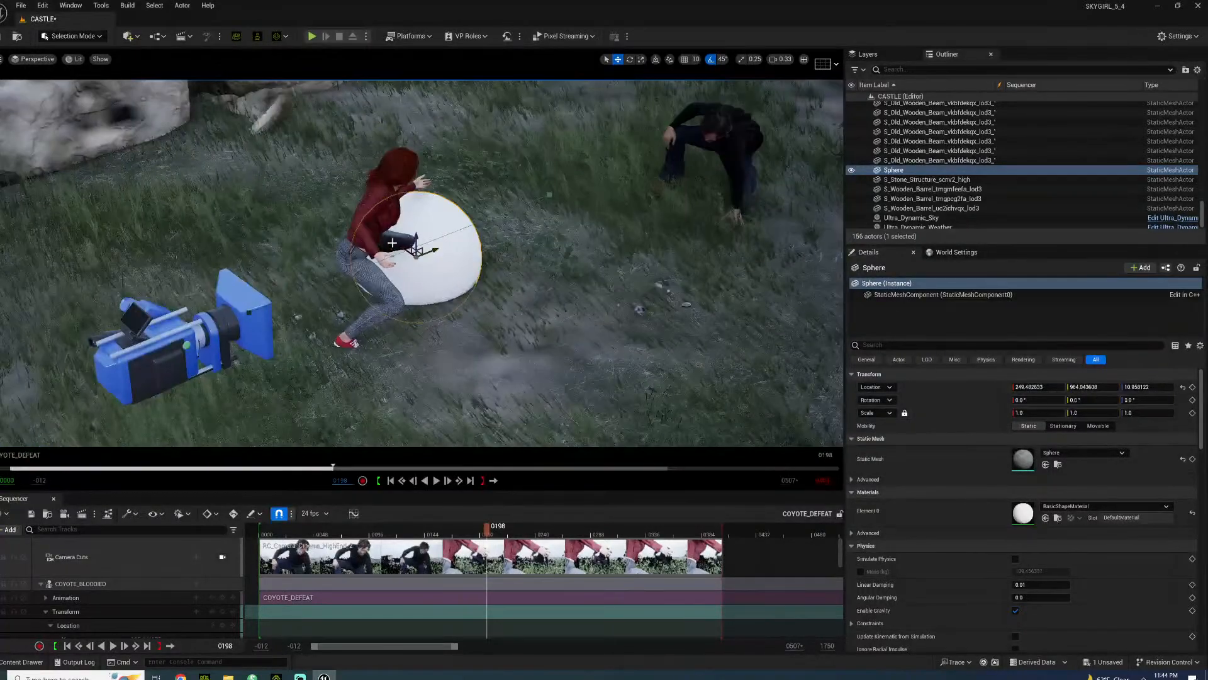
- Move the sphere clear of Discordia to about X 158 and rename it GLOWING_BALL
drag(403, 245, 486, 298)
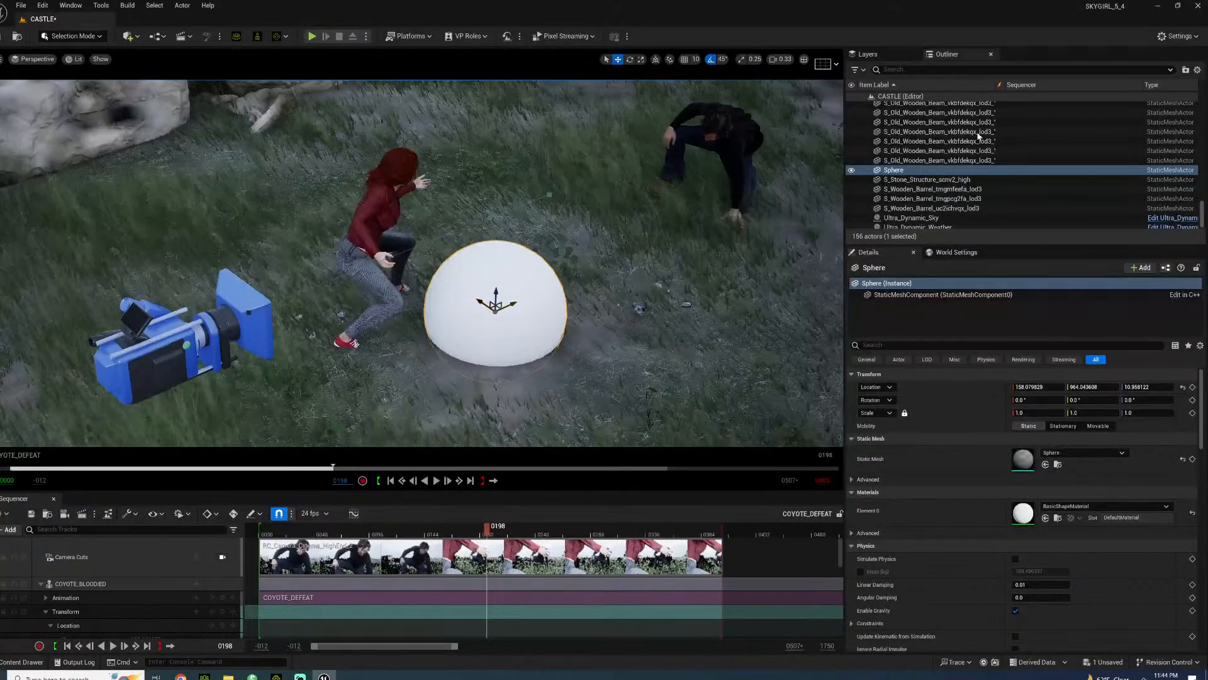
right_click(902, 170)
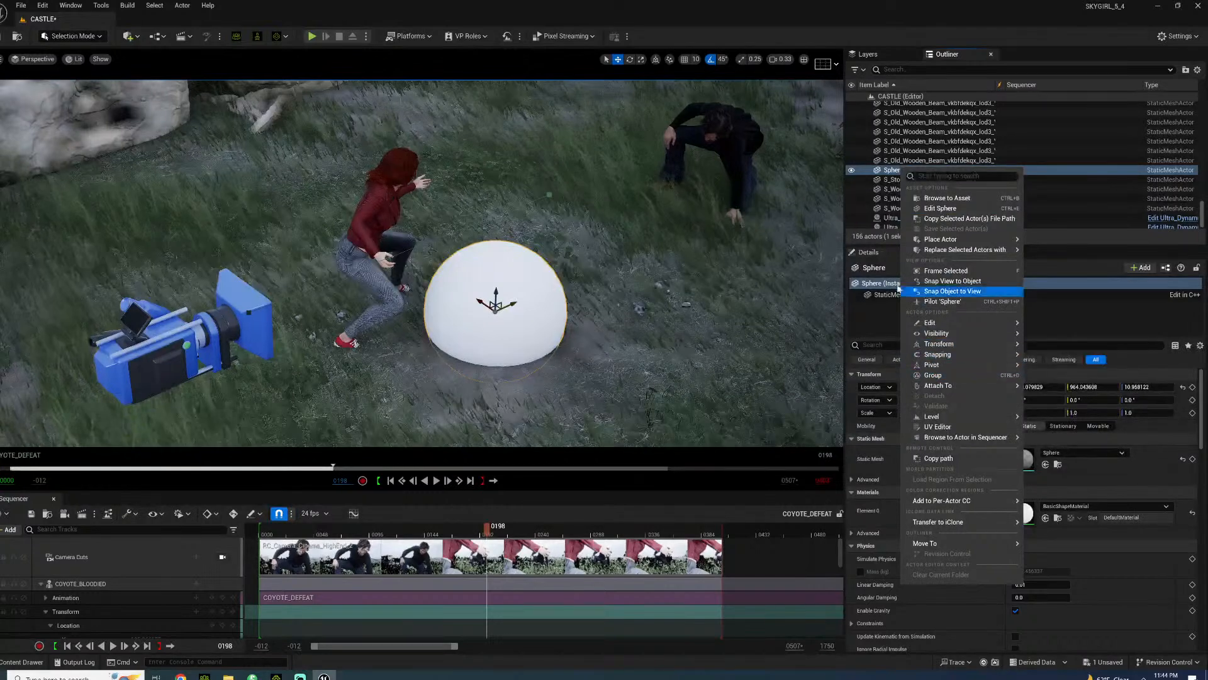
click(891, 171)
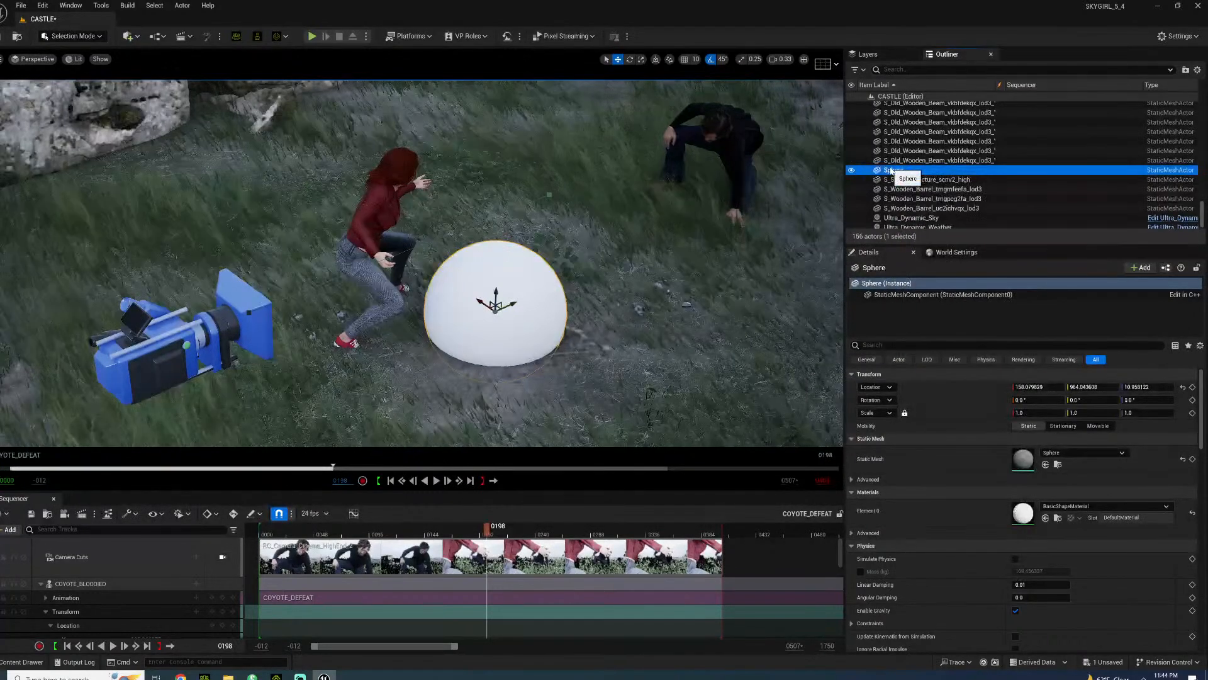
key(F2)
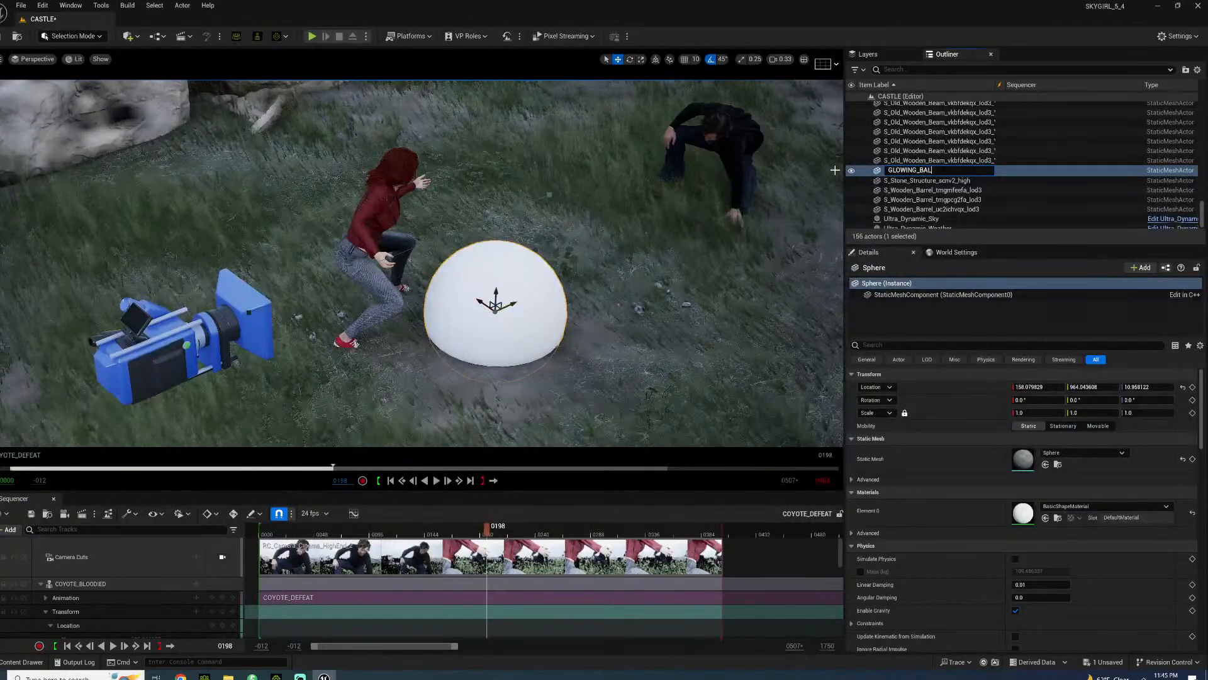
text(L)
key(Return)
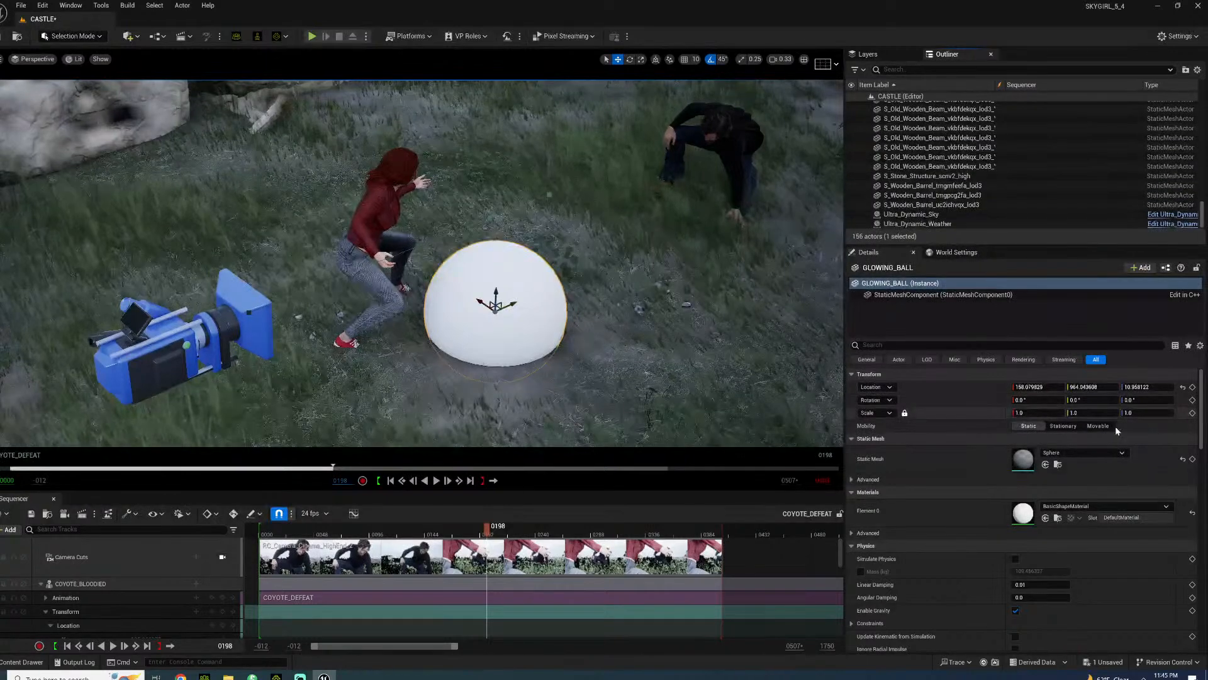
- Make GLOWING_BALL movable and place it, scaled to about 0.0625, in Discordia's right hand at about X 175.8, Y 878.7, Z 76.6
click(1100, 426)
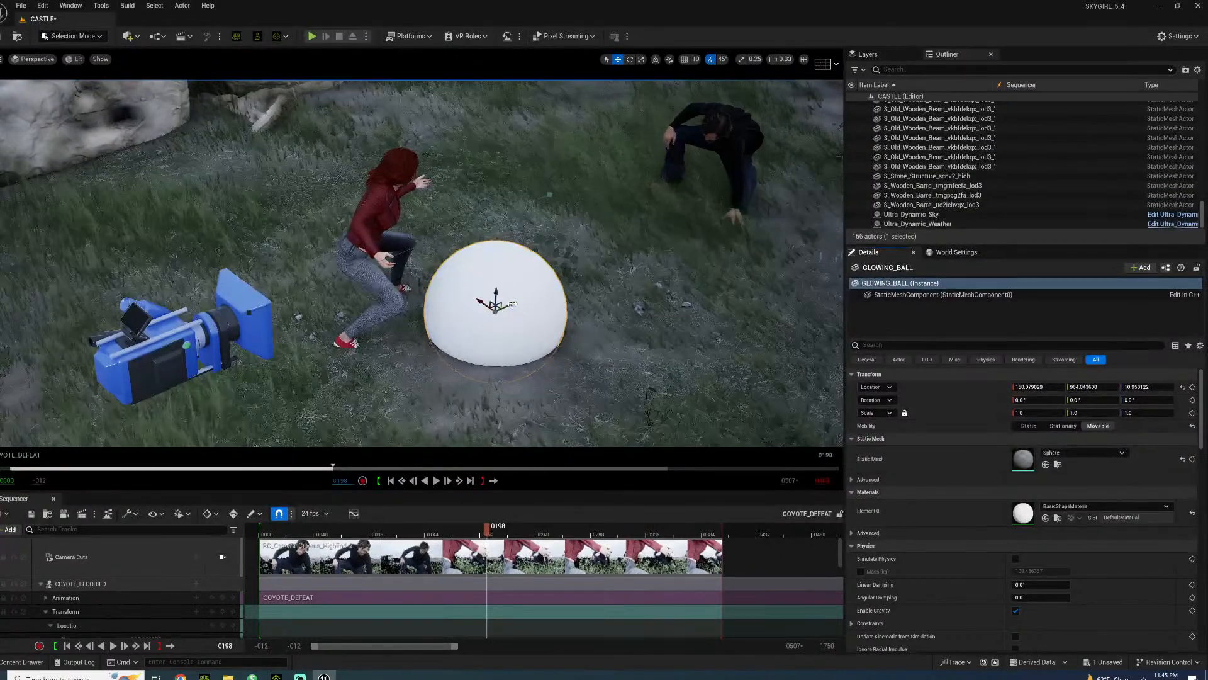
drag(513, 305, 412, 342)
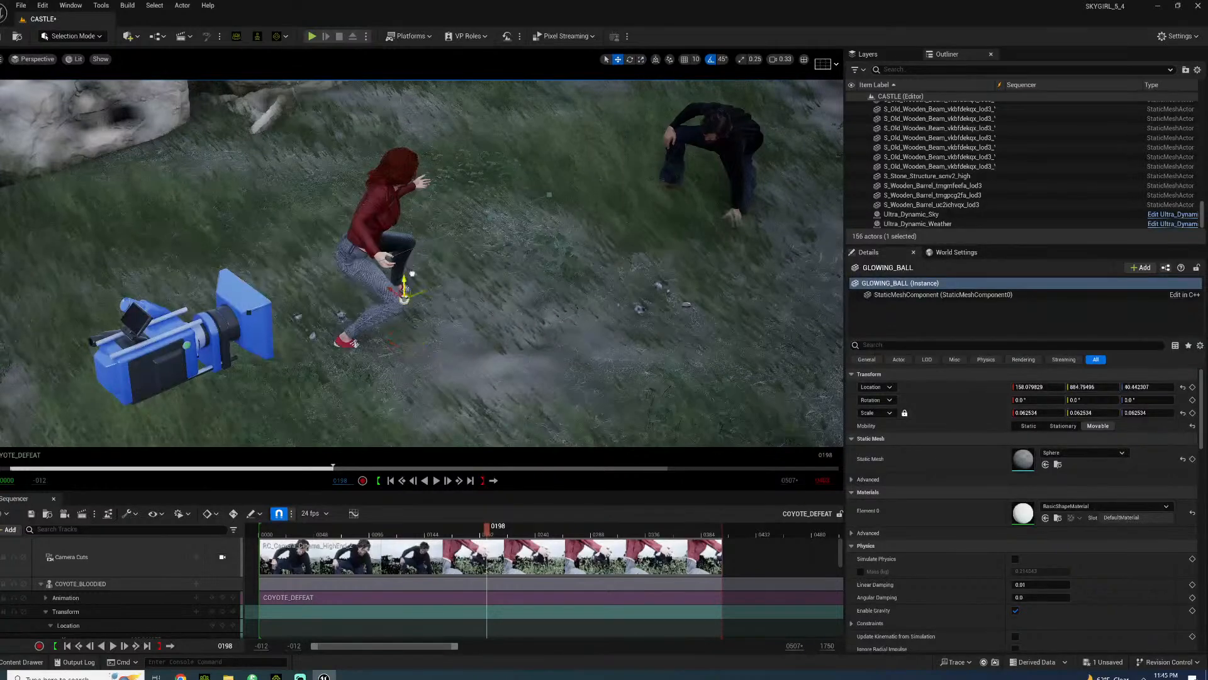
scroll(412, 216, up, 5)
drag(413, 215, 371, 261)
right_drag(370, 261, 450, 217)
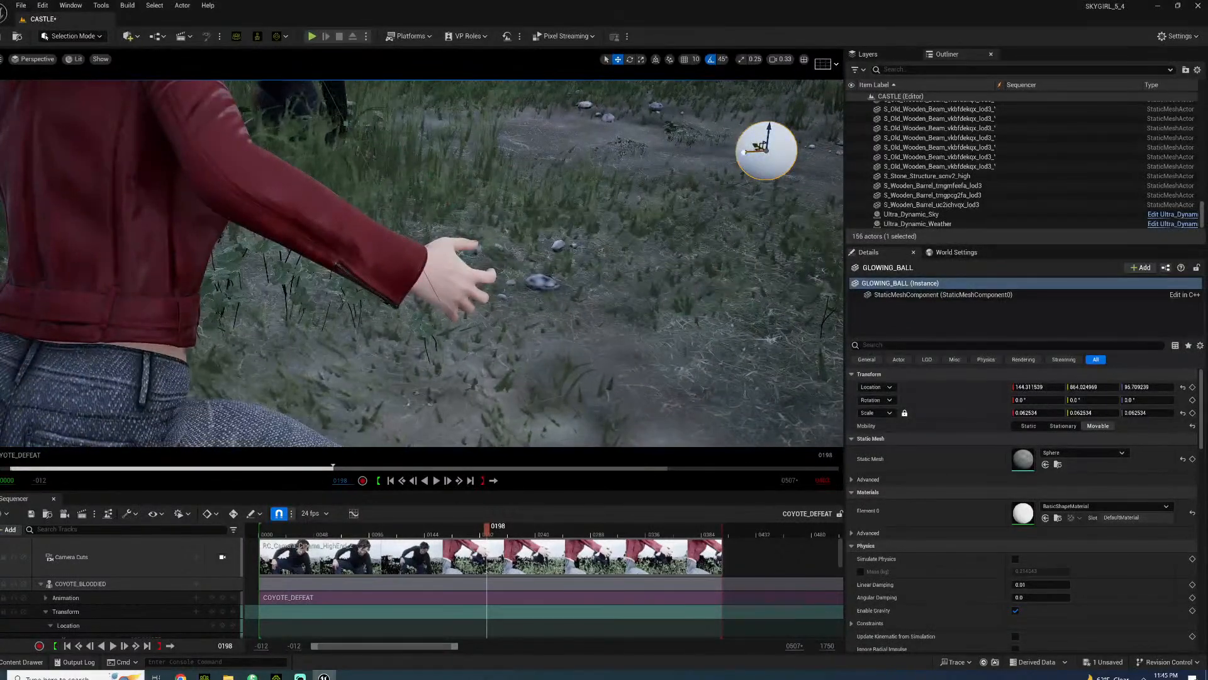
drag(744, 152, 494, 169)
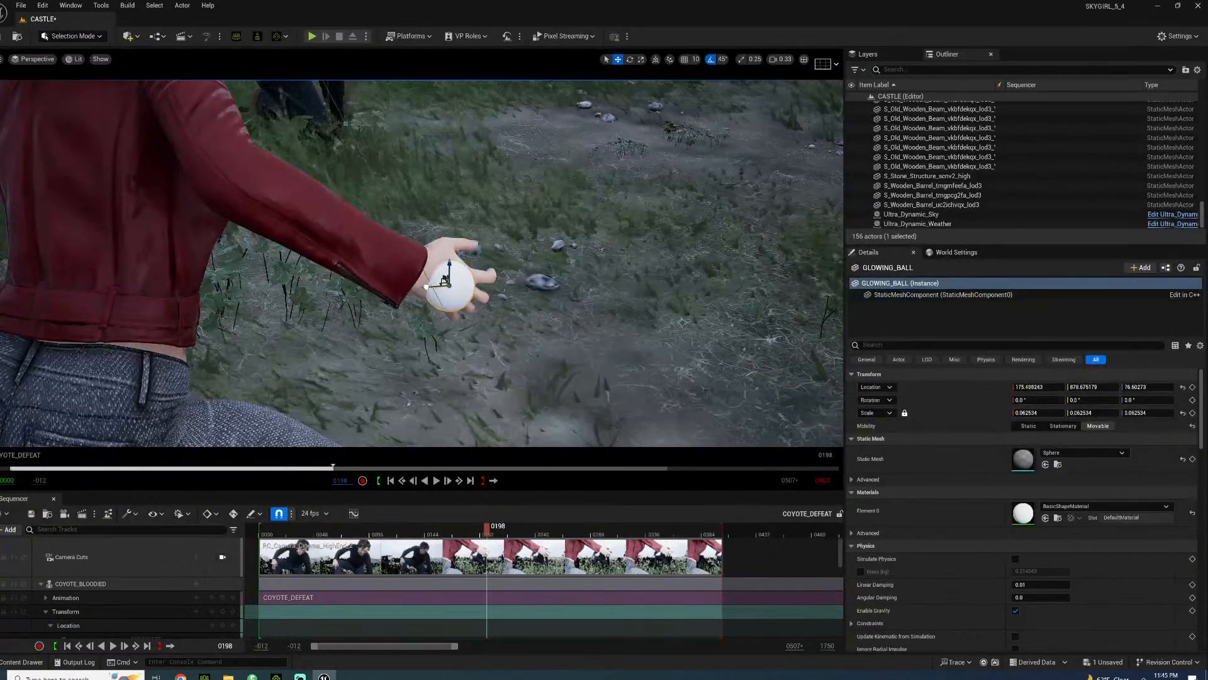
- Parent GLOWING_BALL to the DISCORDIA actor and look through her bones for the hand to attach it to
scroll(933, 193, up, 5)
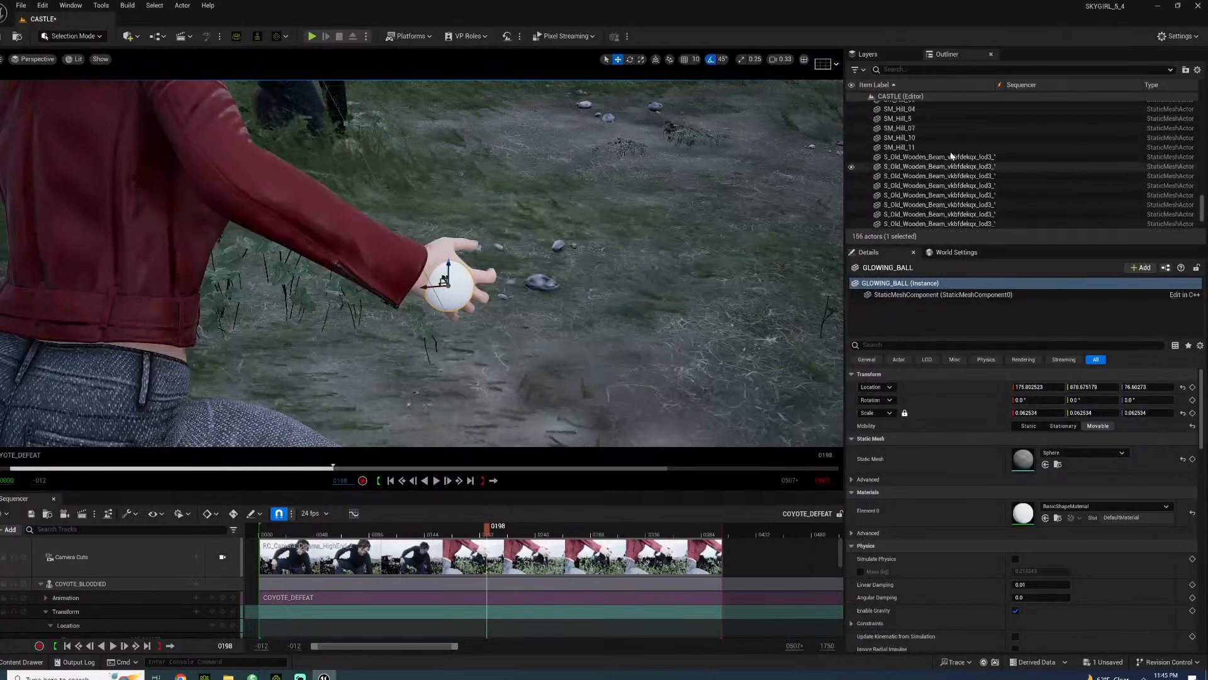
scroll(952, 151, up, 10)
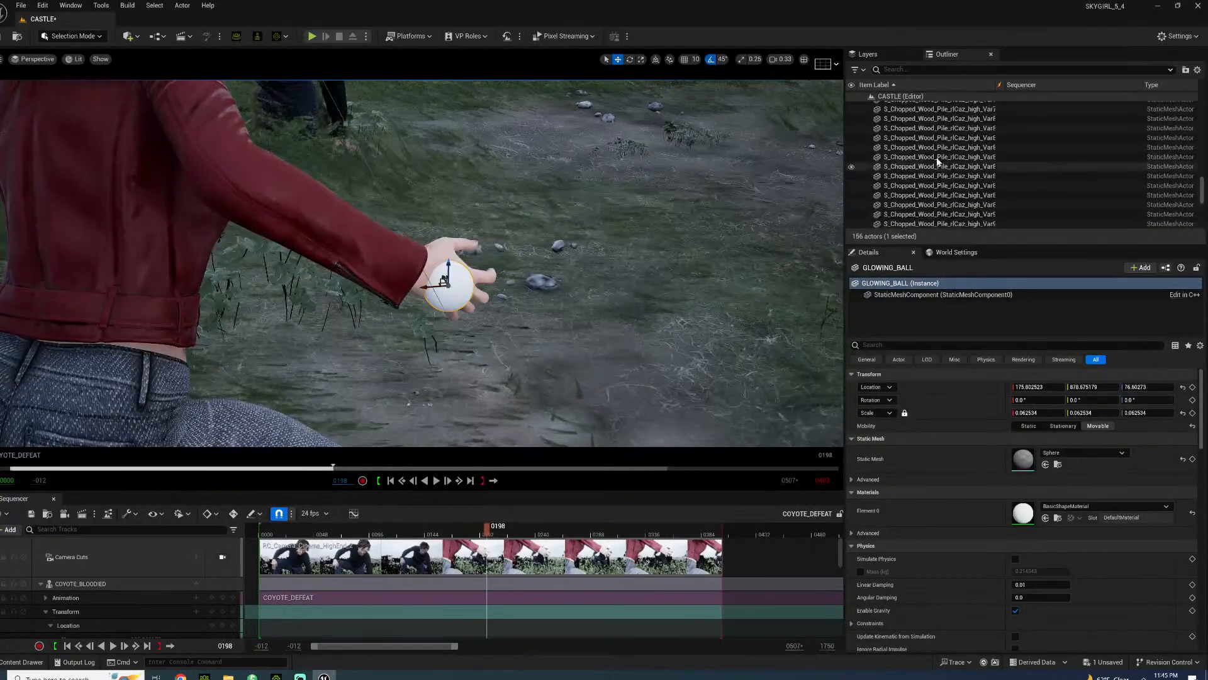
scroll(950, 161, up, 10)
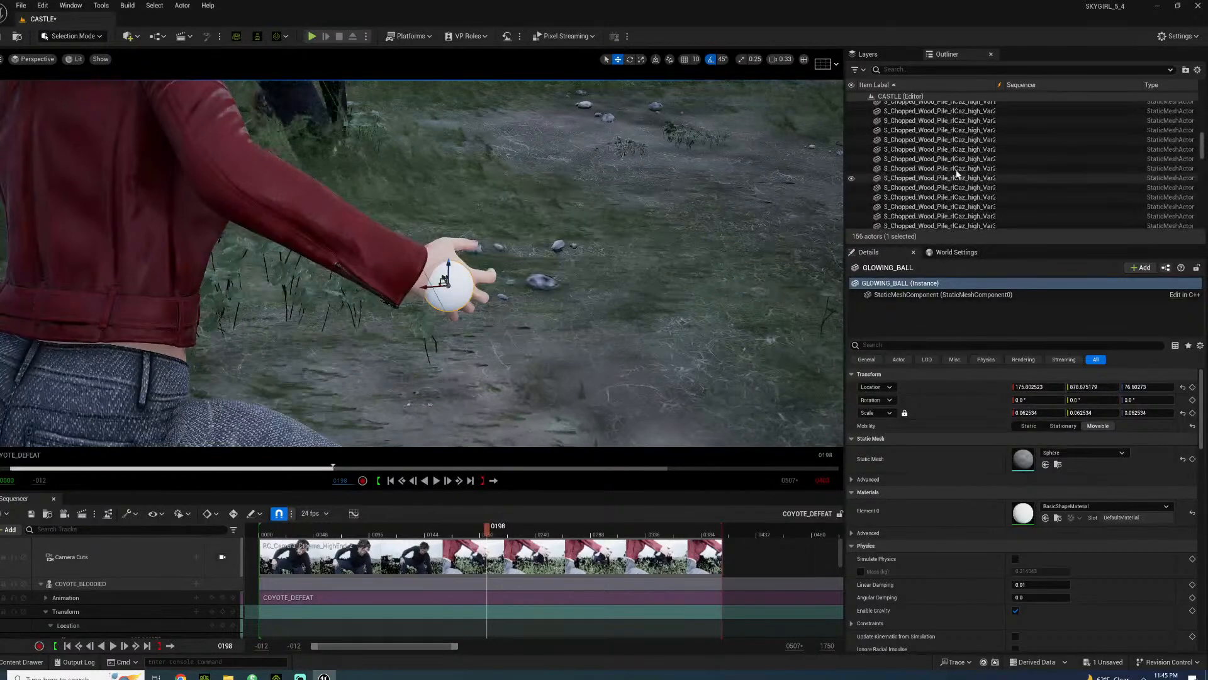
scroll(952, 177, up, 5)
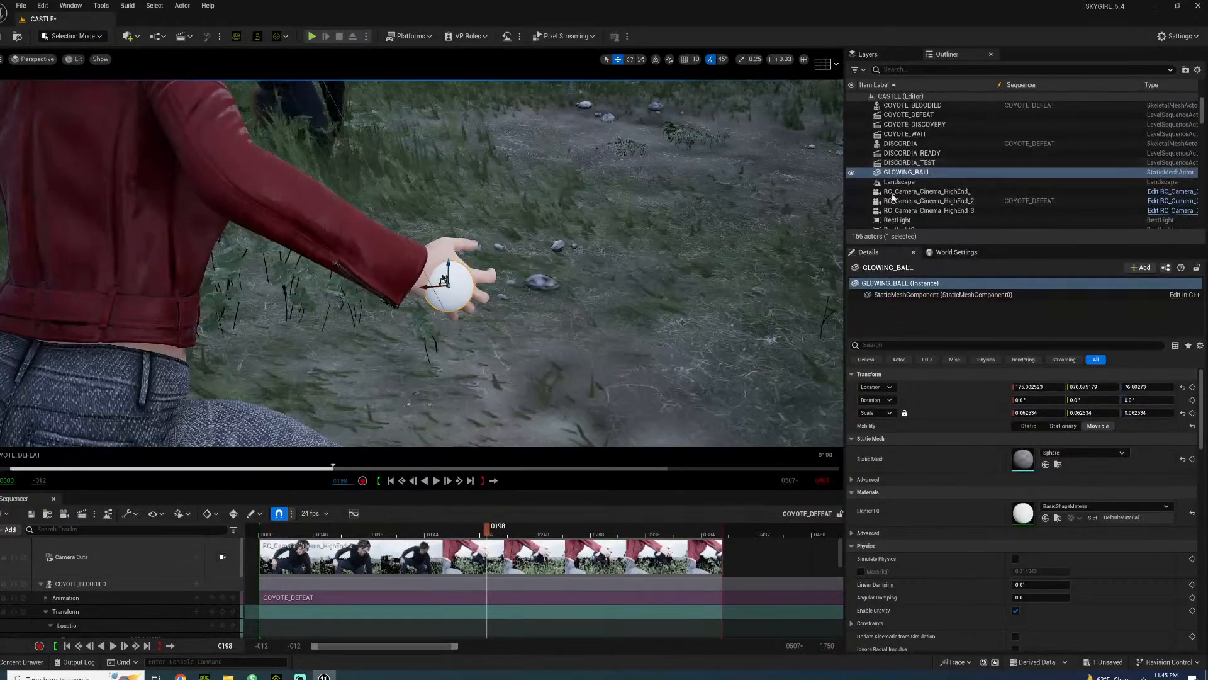
drag(919, 142, 919, 144)
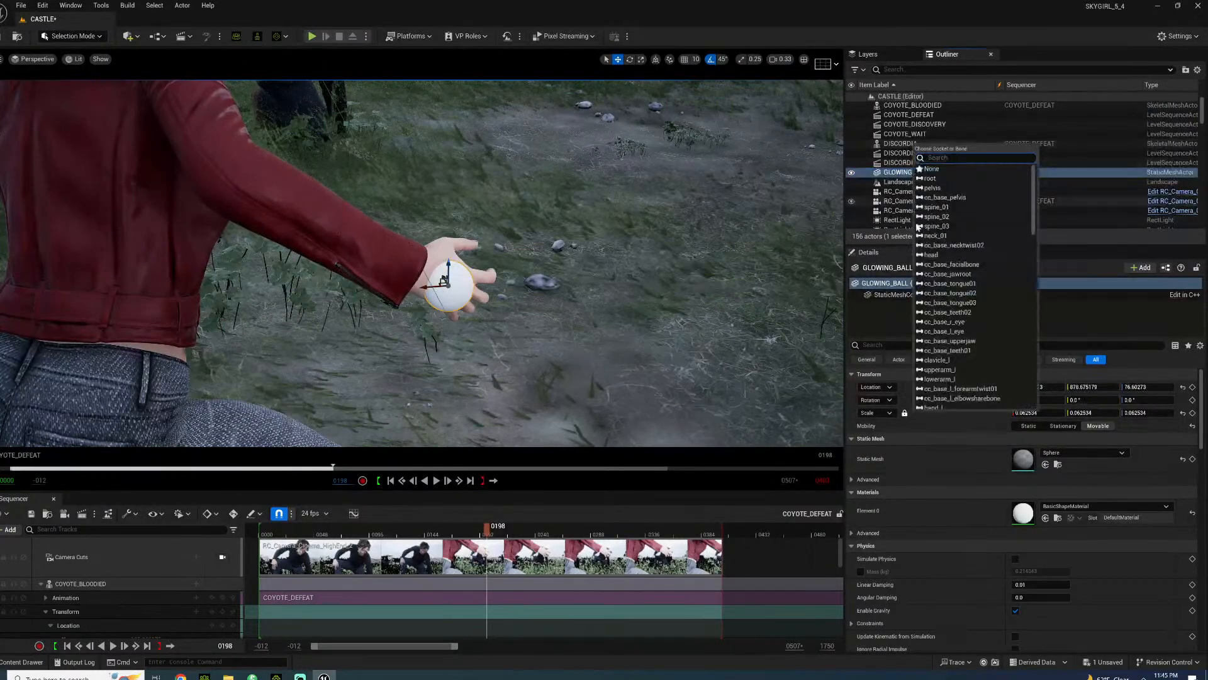
scroll(946, 245, down, 3)
scroll(955, 255, down, 3)
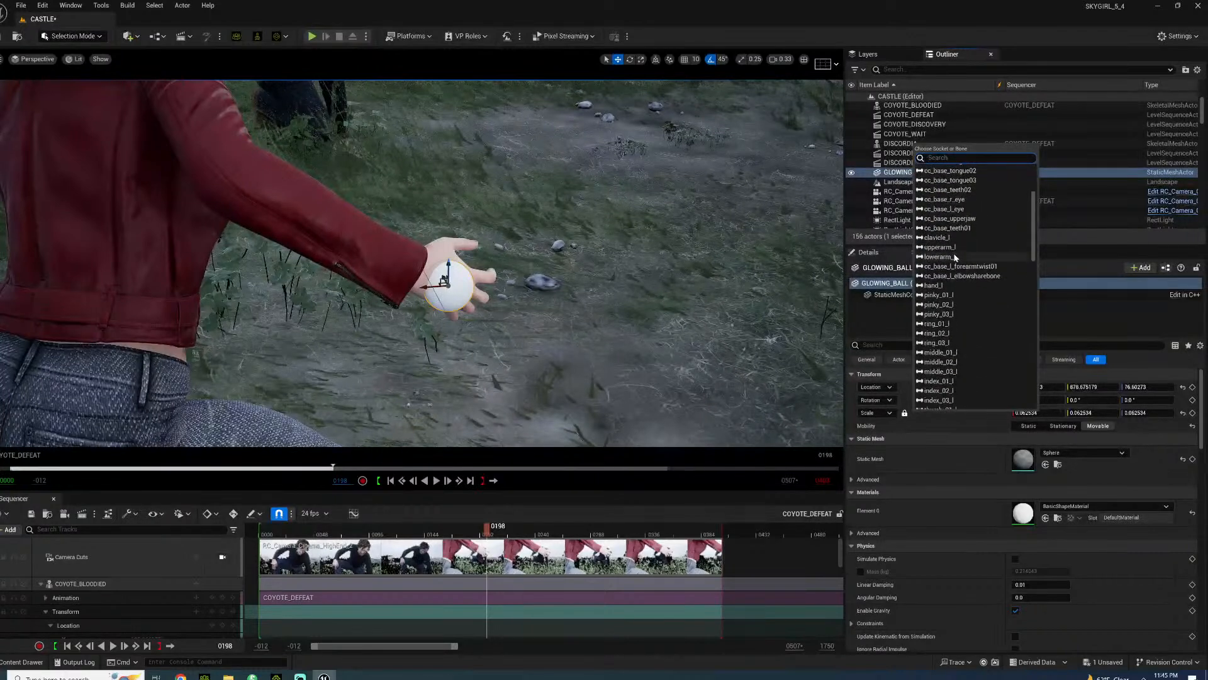
scroll(963, 275, up, 2)
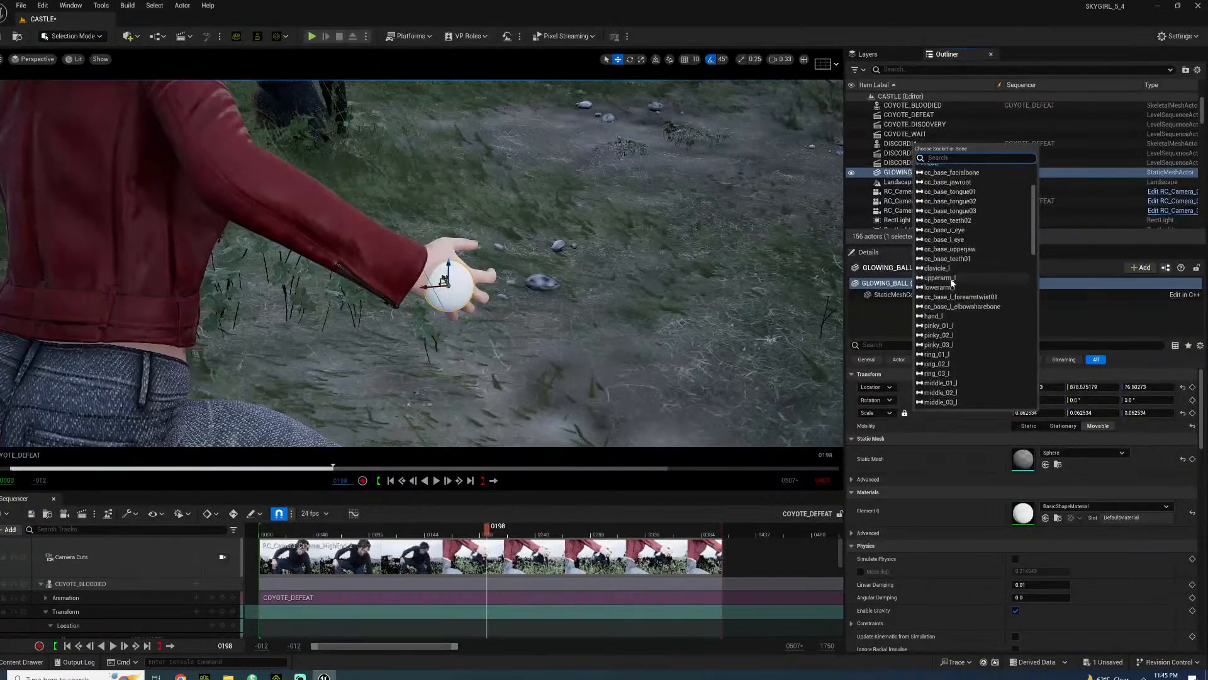
scroll(955, 278, down, 12)
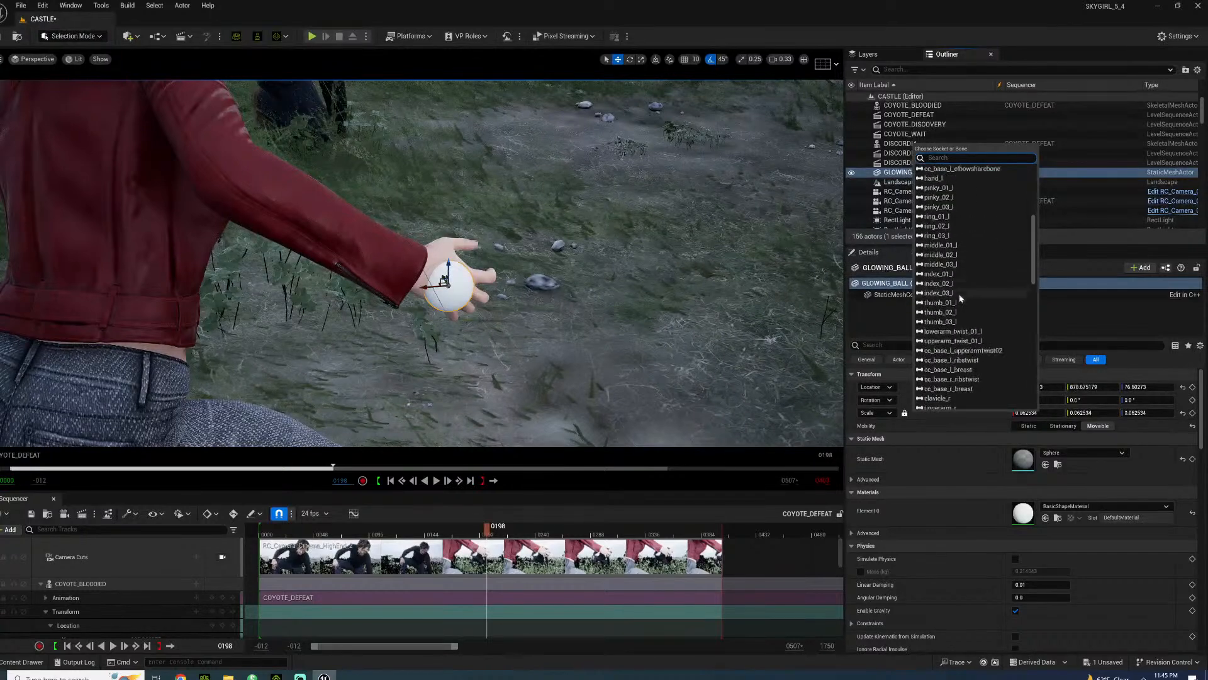
- Attach GLOWING_BALL to a left thumb bone of DISCORDIA and add the ball to the COYOTE_DEFEAT sequence
click(934, 308)
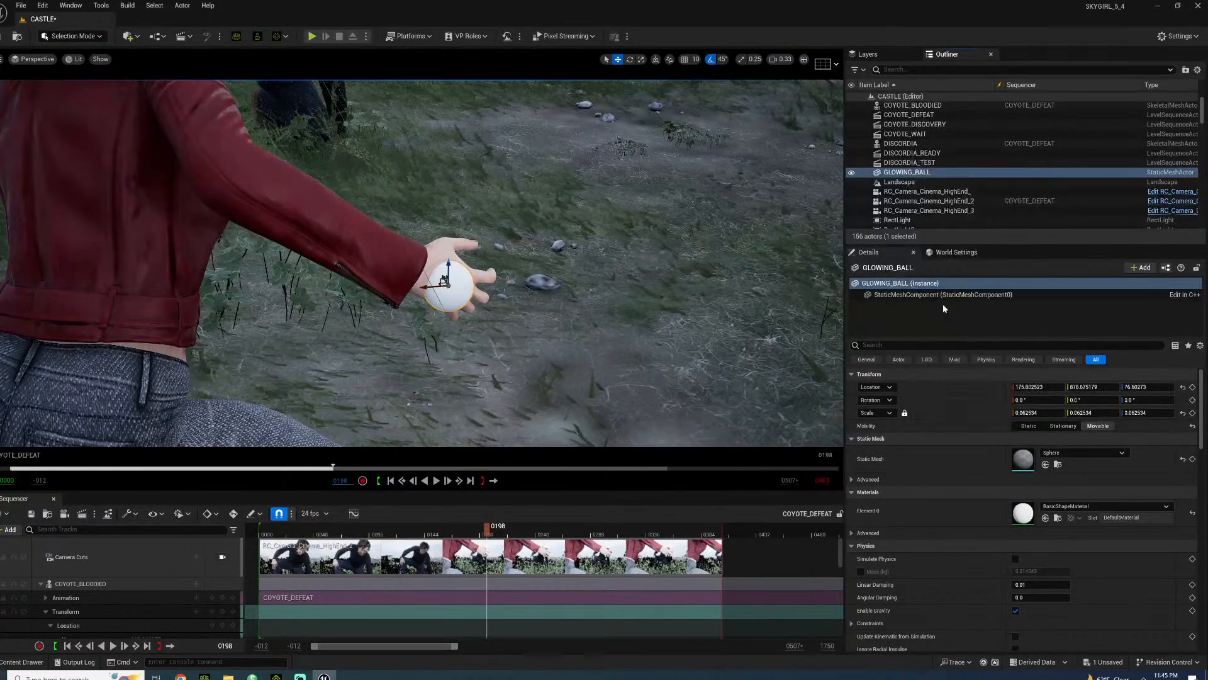
drag(906, 153, 935, 157)
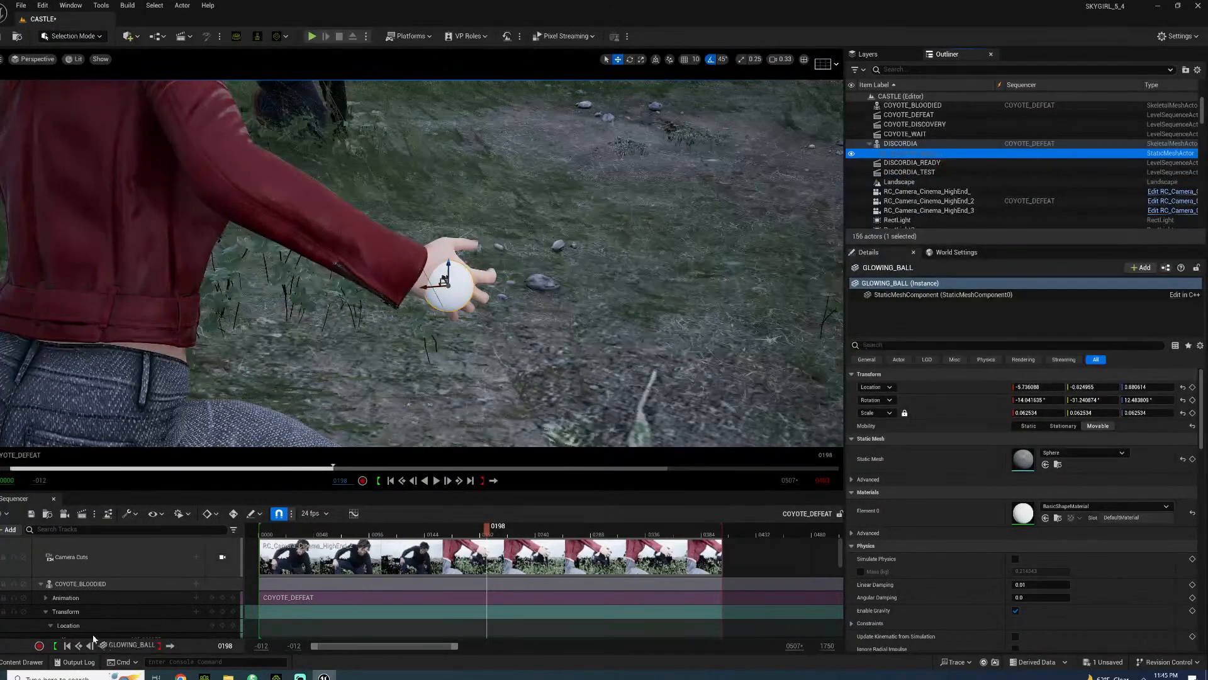
drag(122, 598, 125, 596)
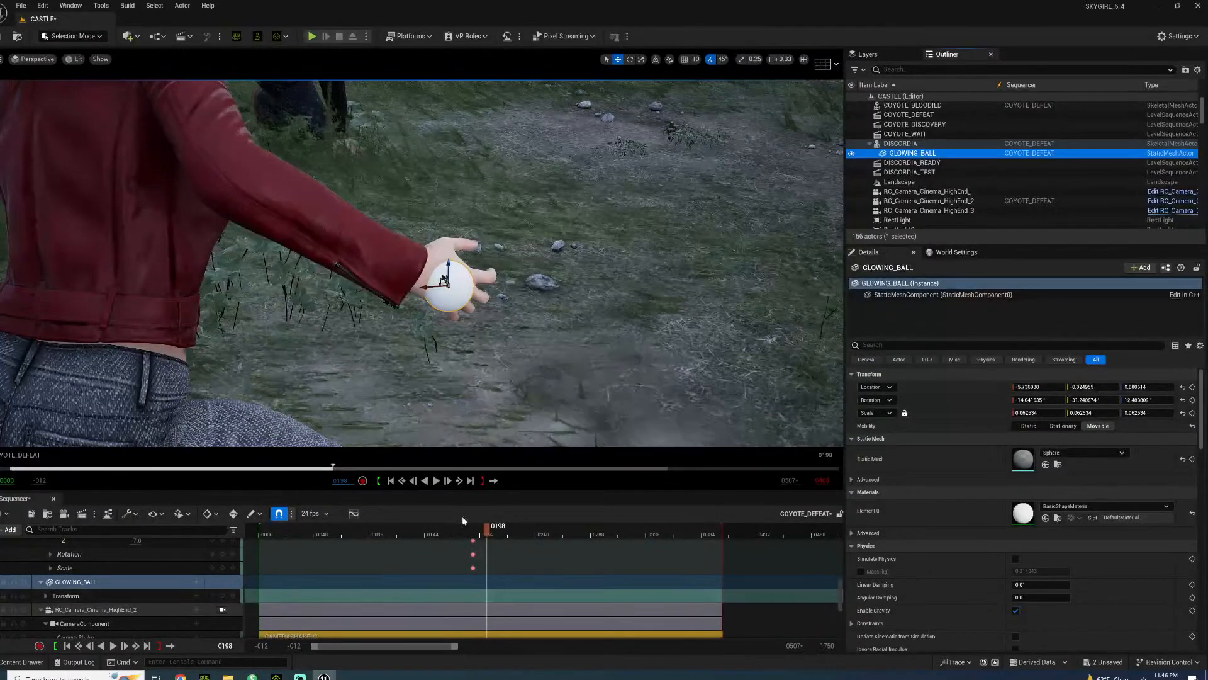
- Add a scale keyframe for GLOWING_BALL at frame 194, where the hand opens
drag(494, 527, 477, 530)
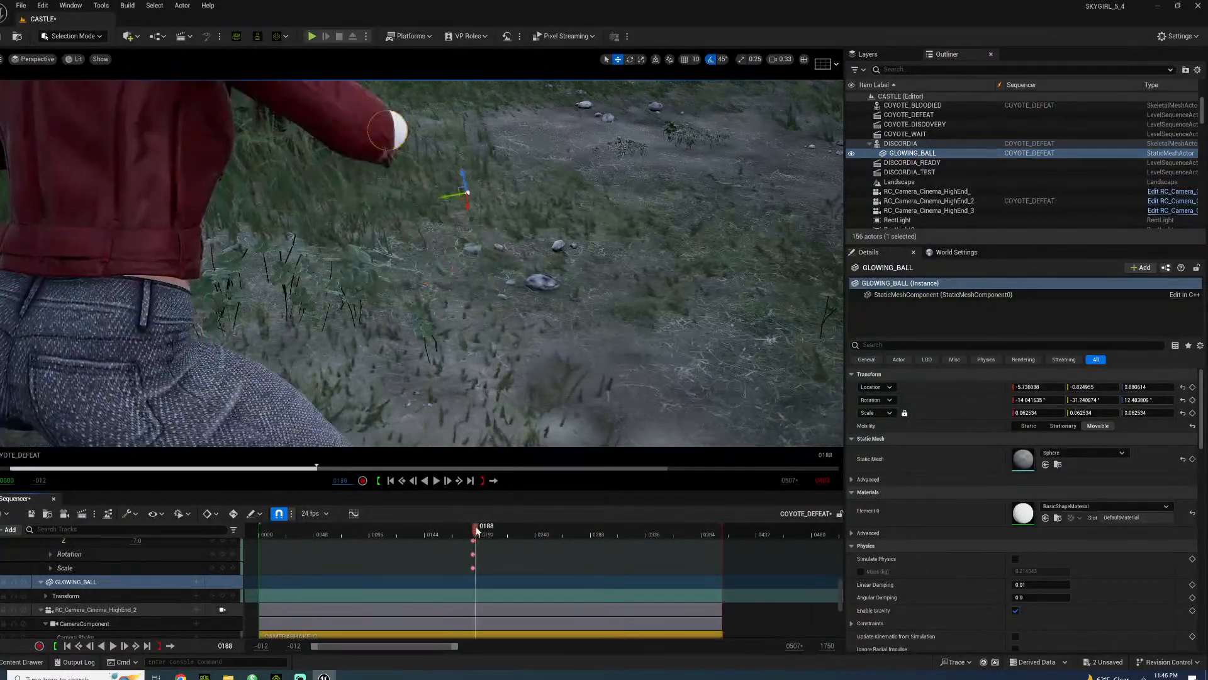
click(46, 595)
mouse_move(483, 536)
mouse_down()
mouse_move(503, 536)
mouse_move(461, 534)
mouse_move(482, 534)
mouse_up()
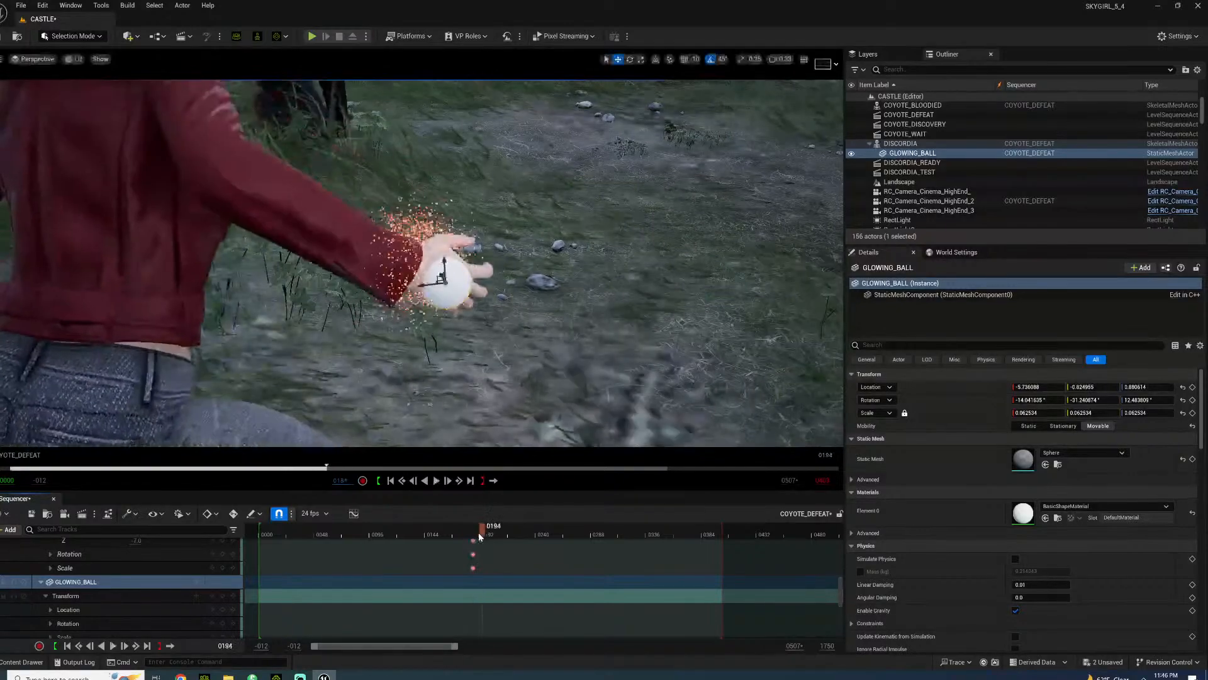
scroll(116, 610, down, 1)
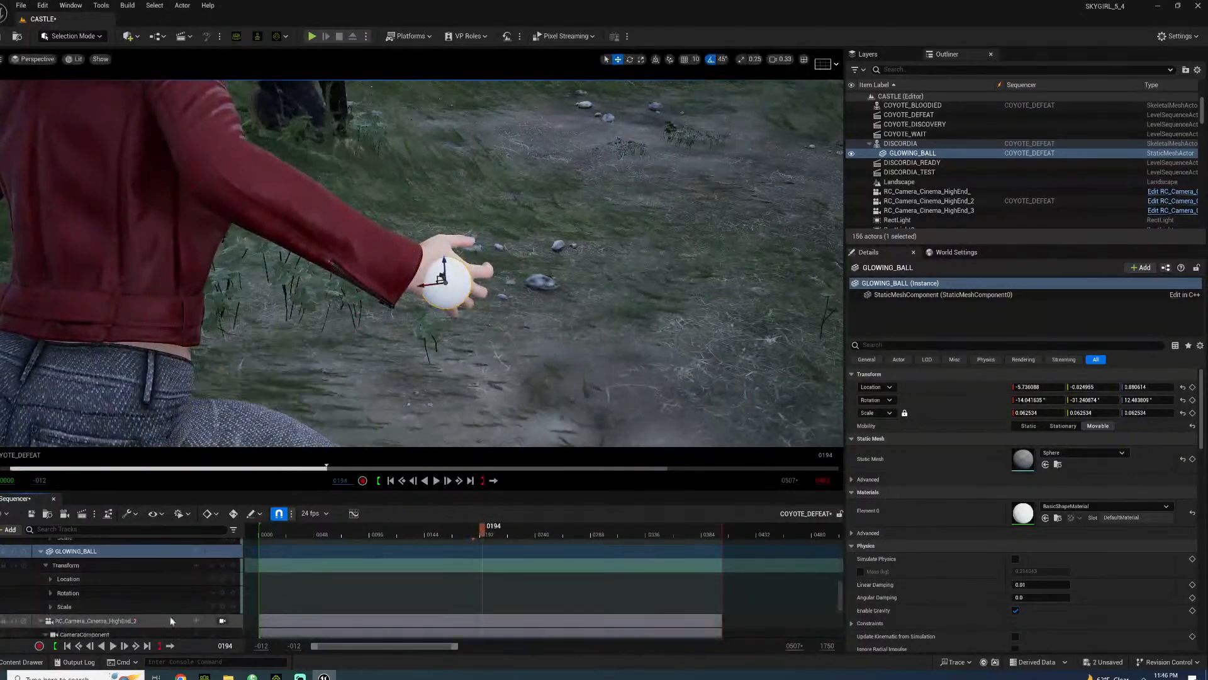
click(223, 608)
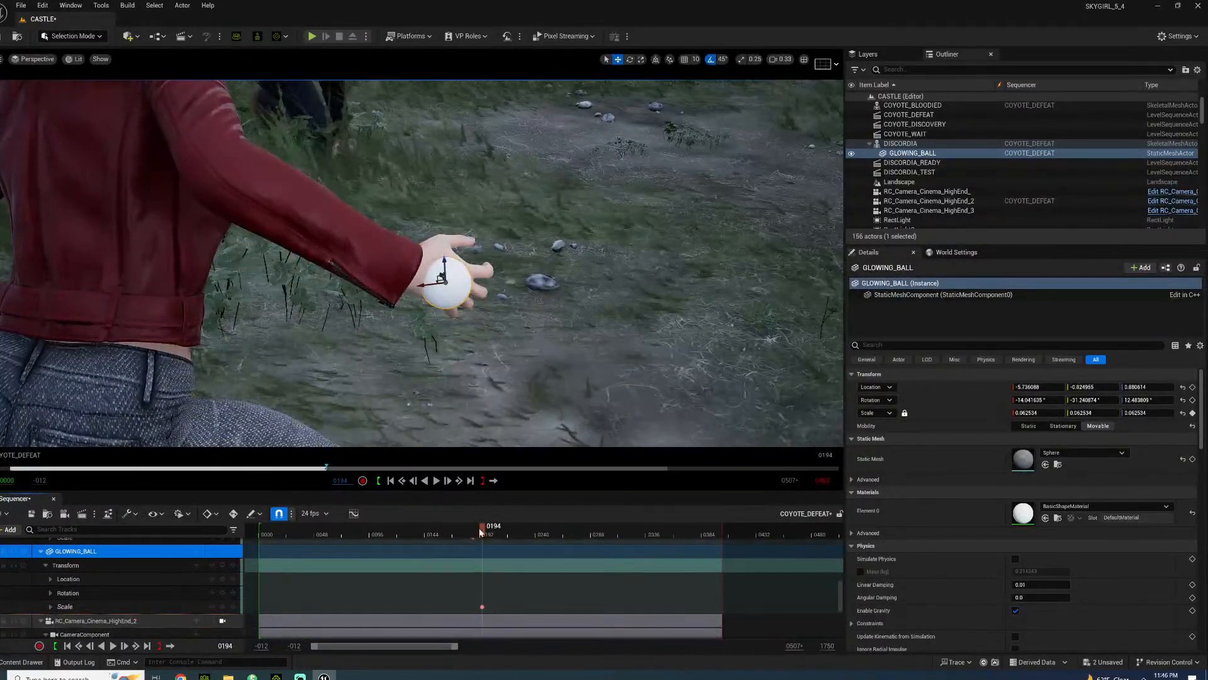
- Key GLOWING_BALL's X, Y and Z scale to 0 at frame 189
drag(479, 528, 478, 532)
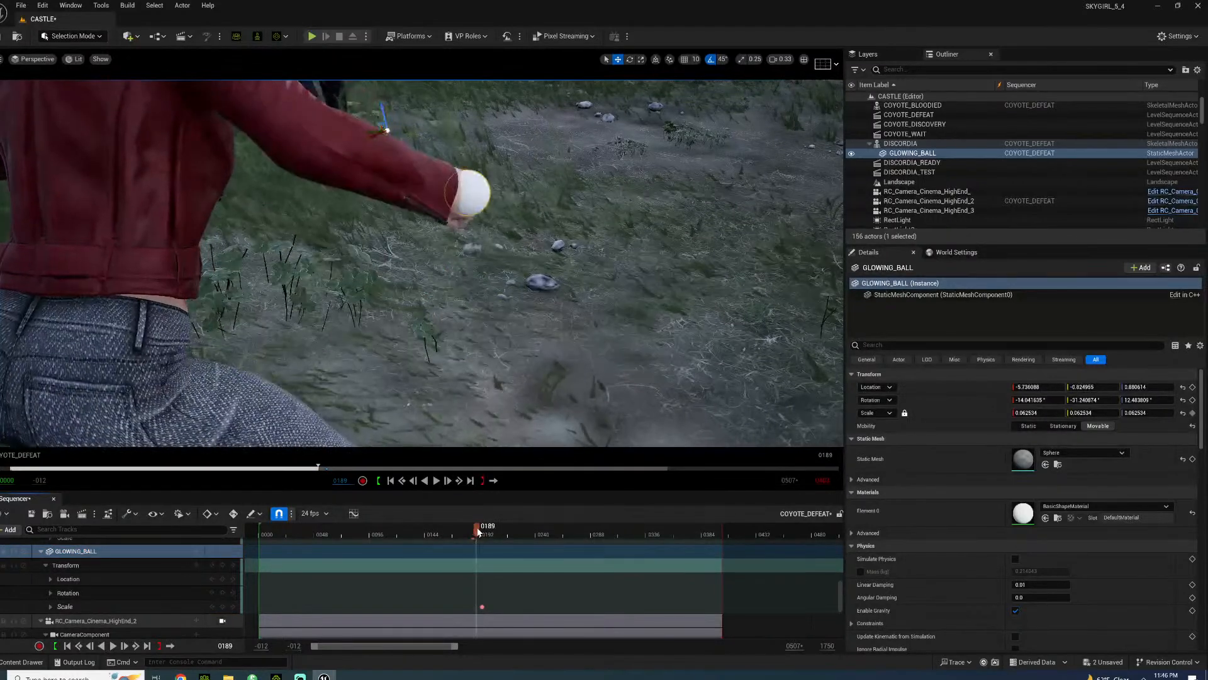
click(51, 606)
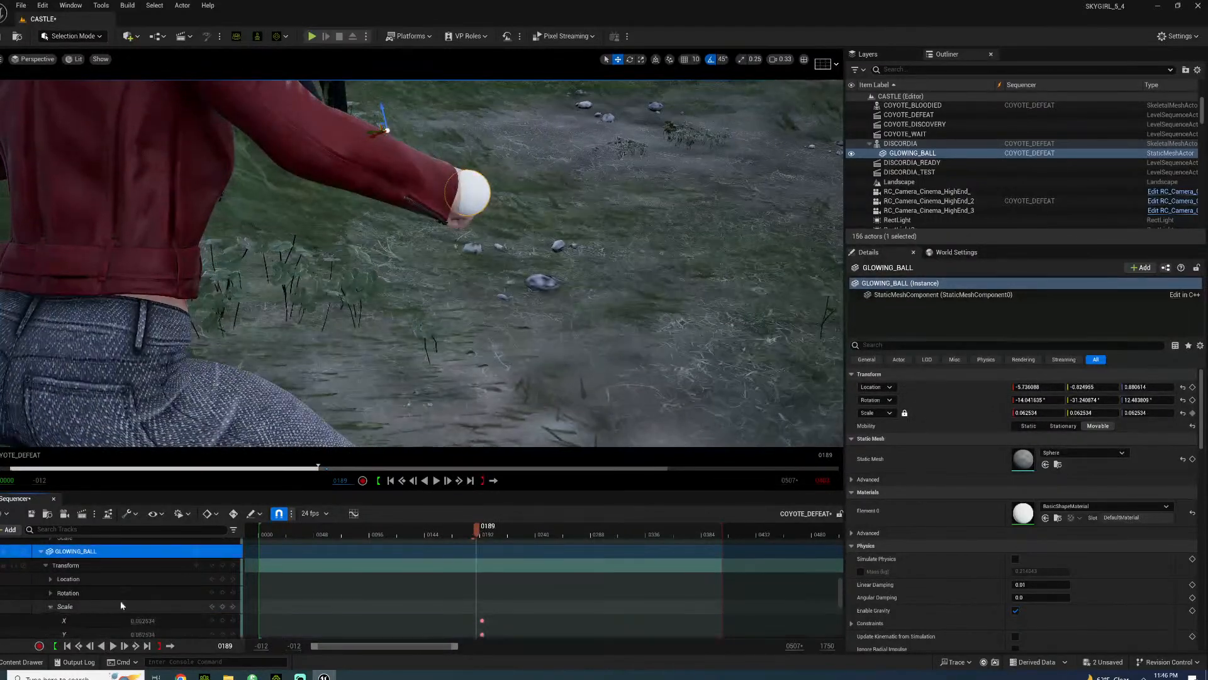
click(158, 622)
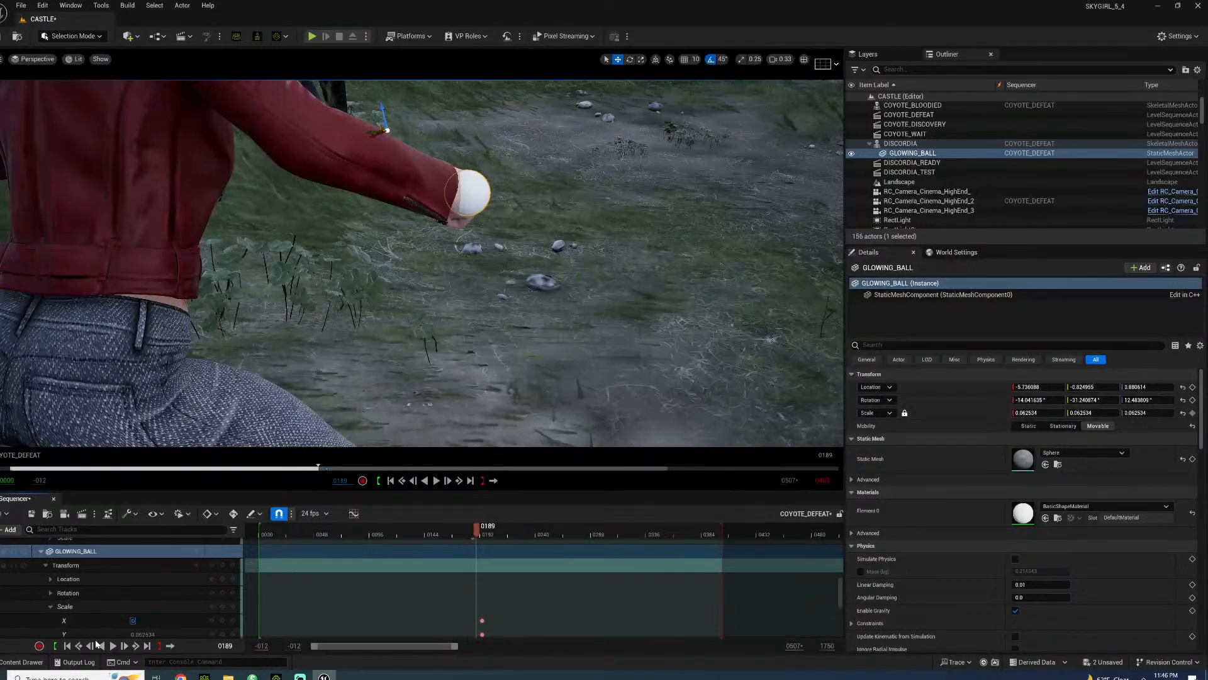
key(Return)
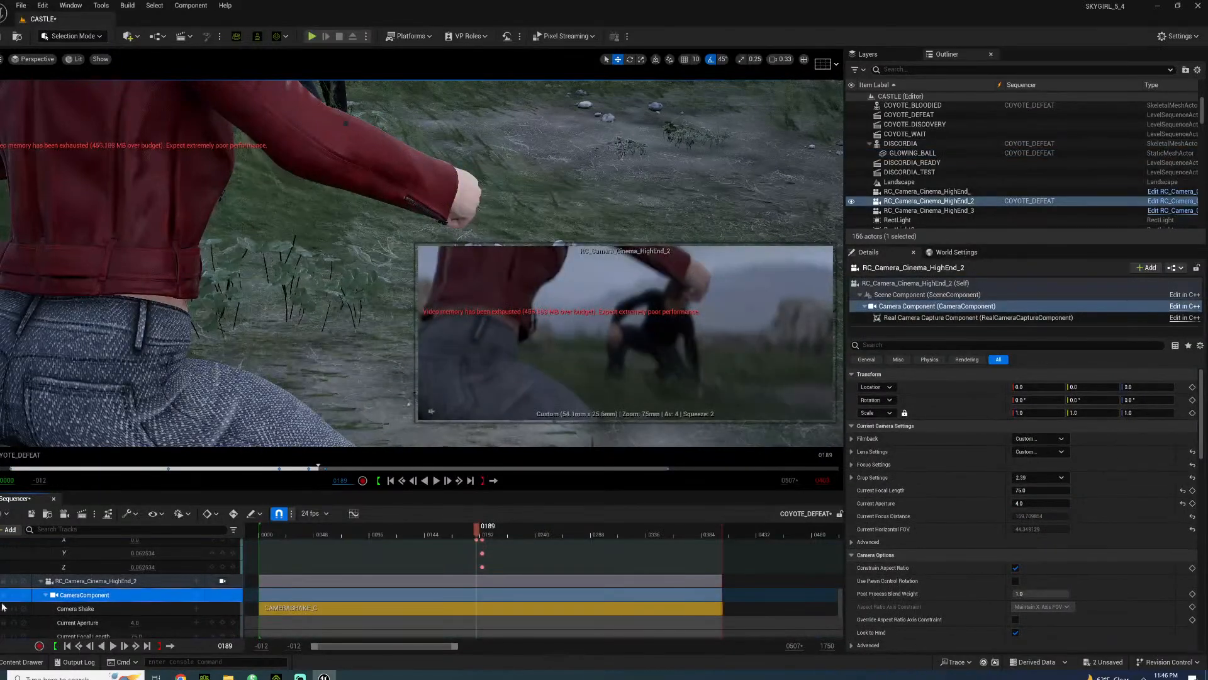
click(143, 553)
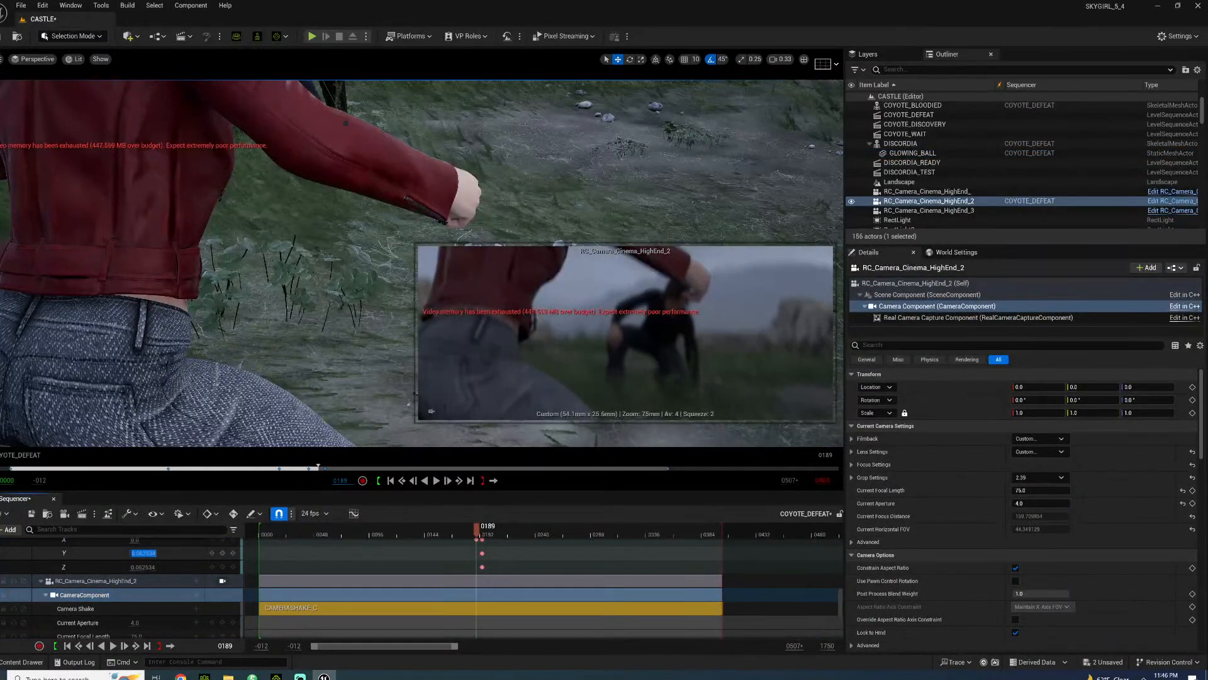
key(Return)
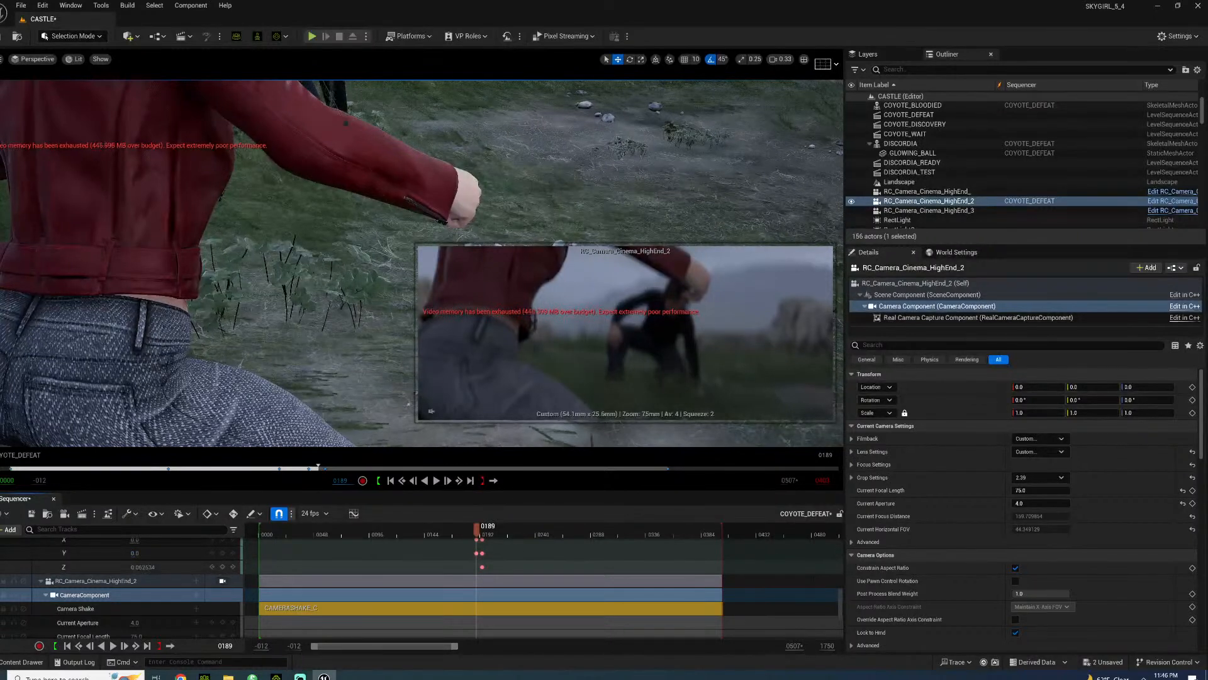
text(0)
key(Return)
- Preview the shot through the camera cuts from frame 75, stopping playback back at frame 173
scroll(193, 592, up, 5)
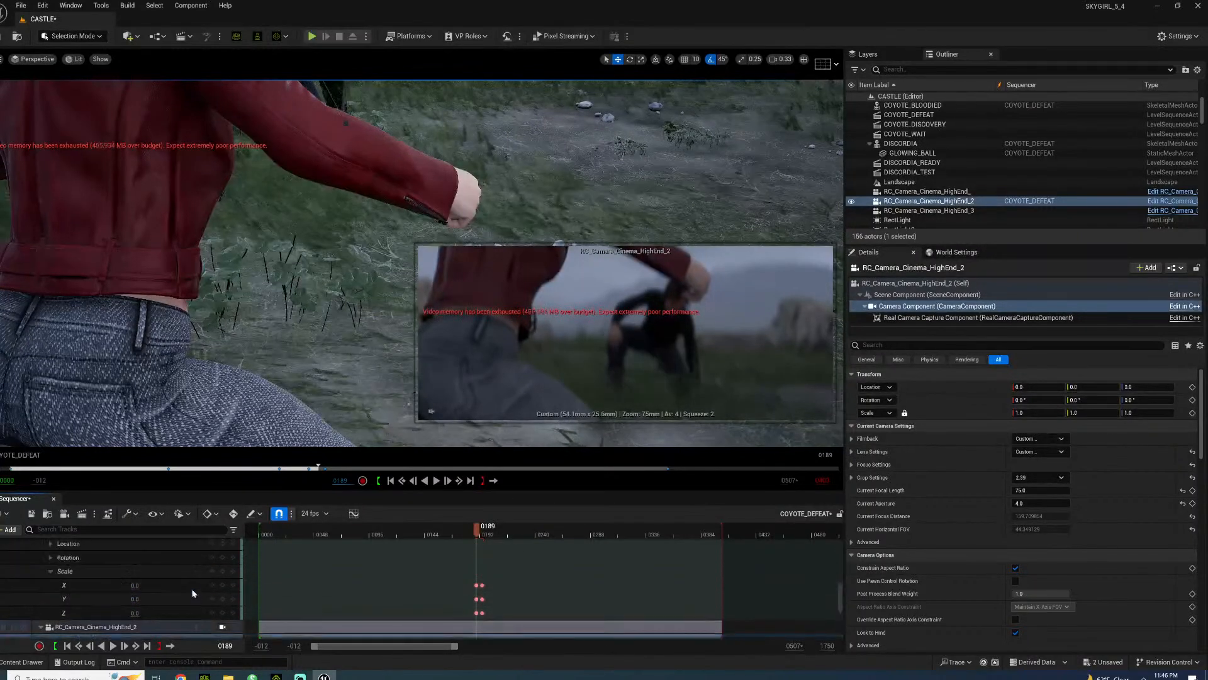
scroll(194, 595, up, 8)
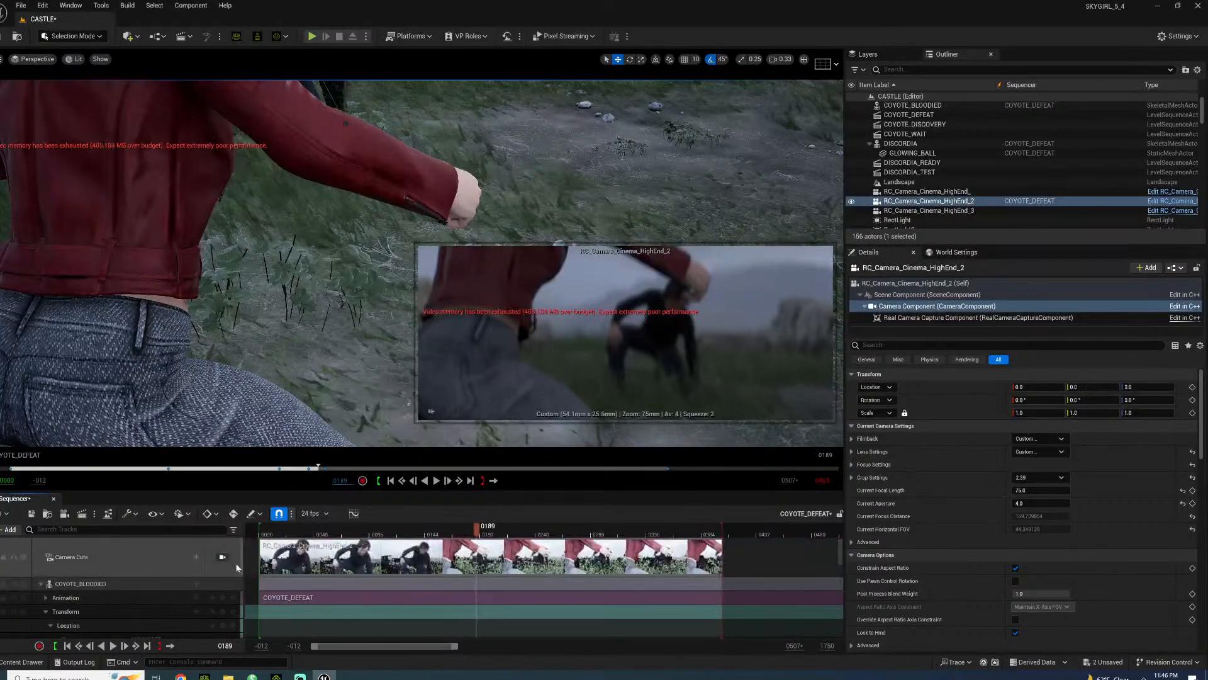
click(223, 557)
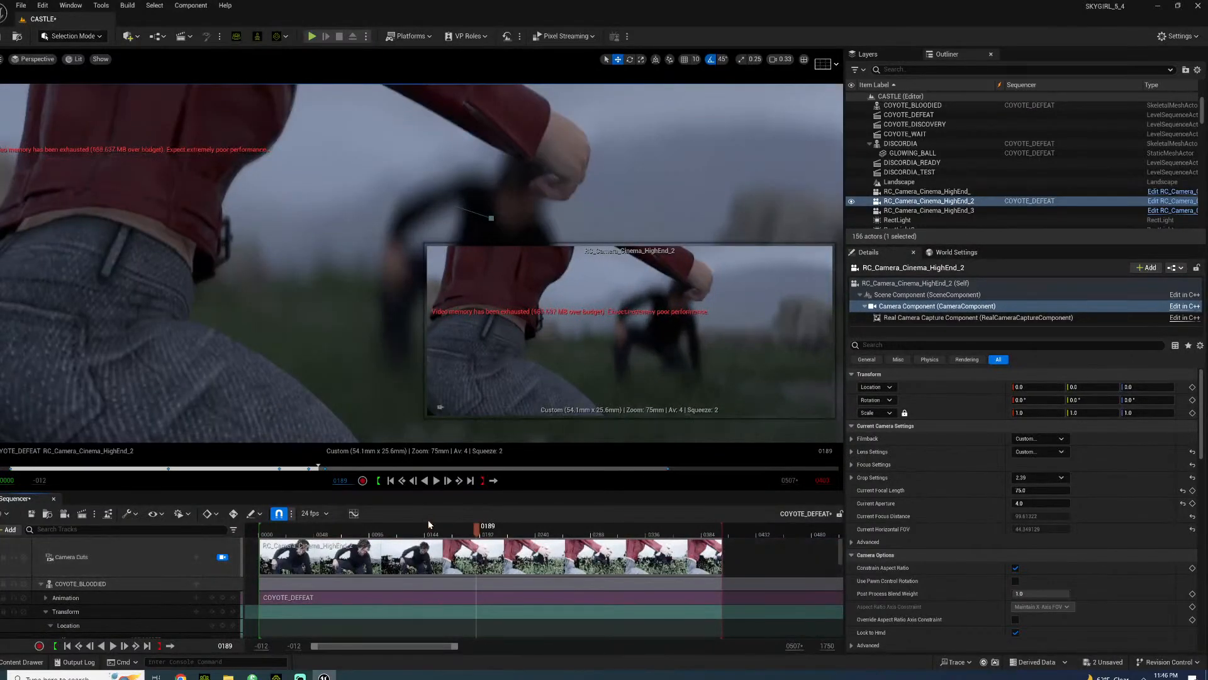
click(344, 534)
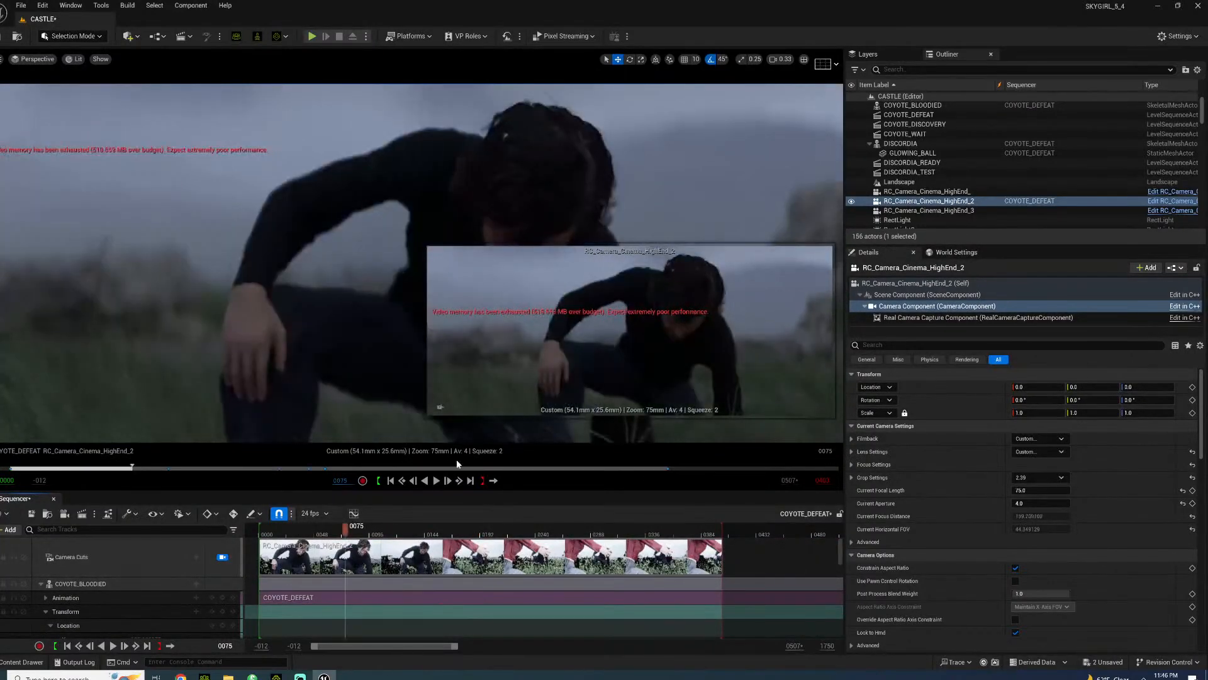
key(space)
scroll(914, 126, up, 3)
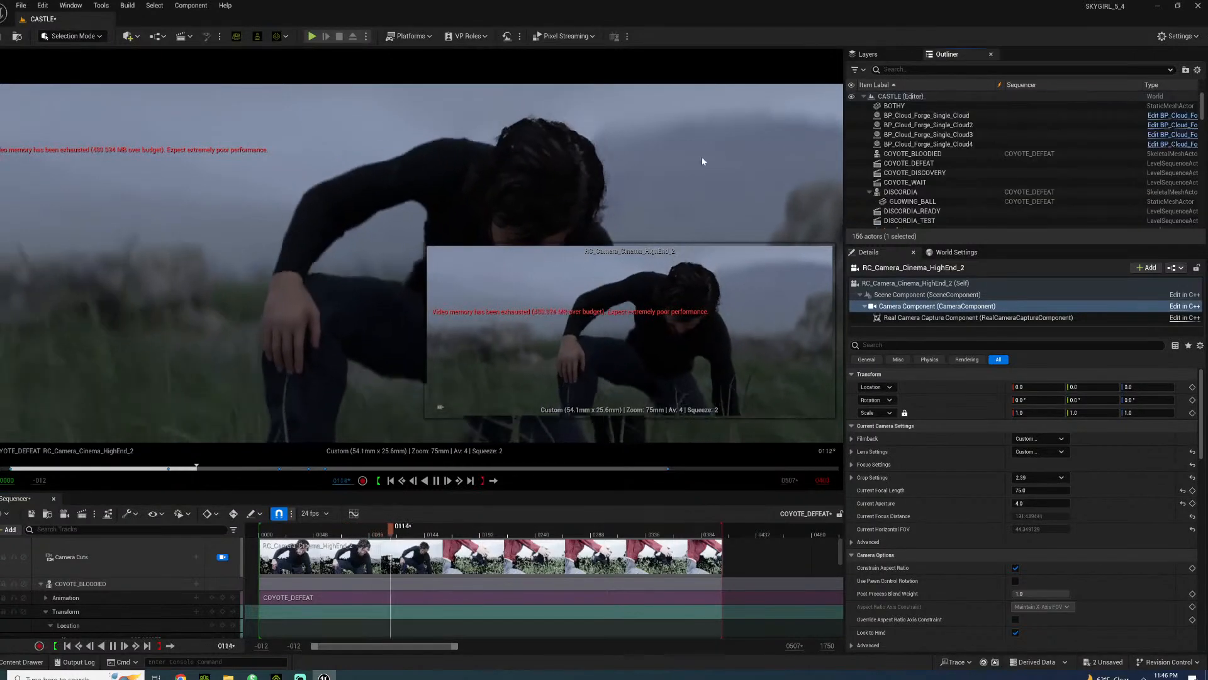
click(702, 157)
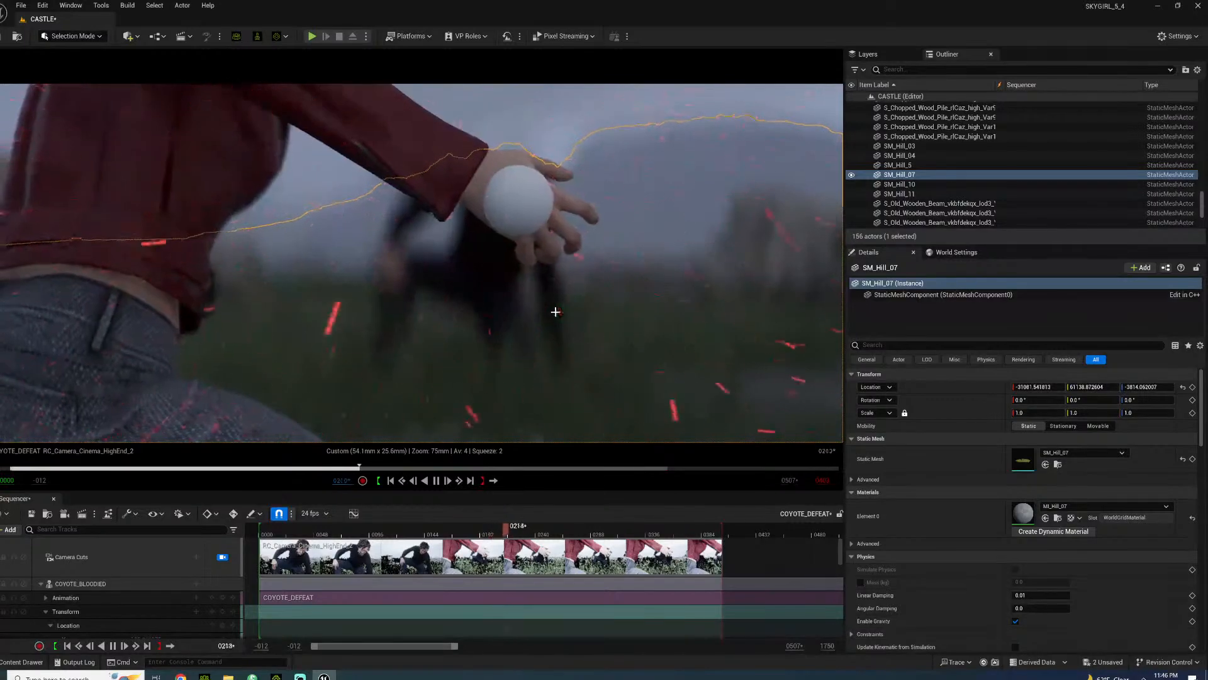
click(458, 529)
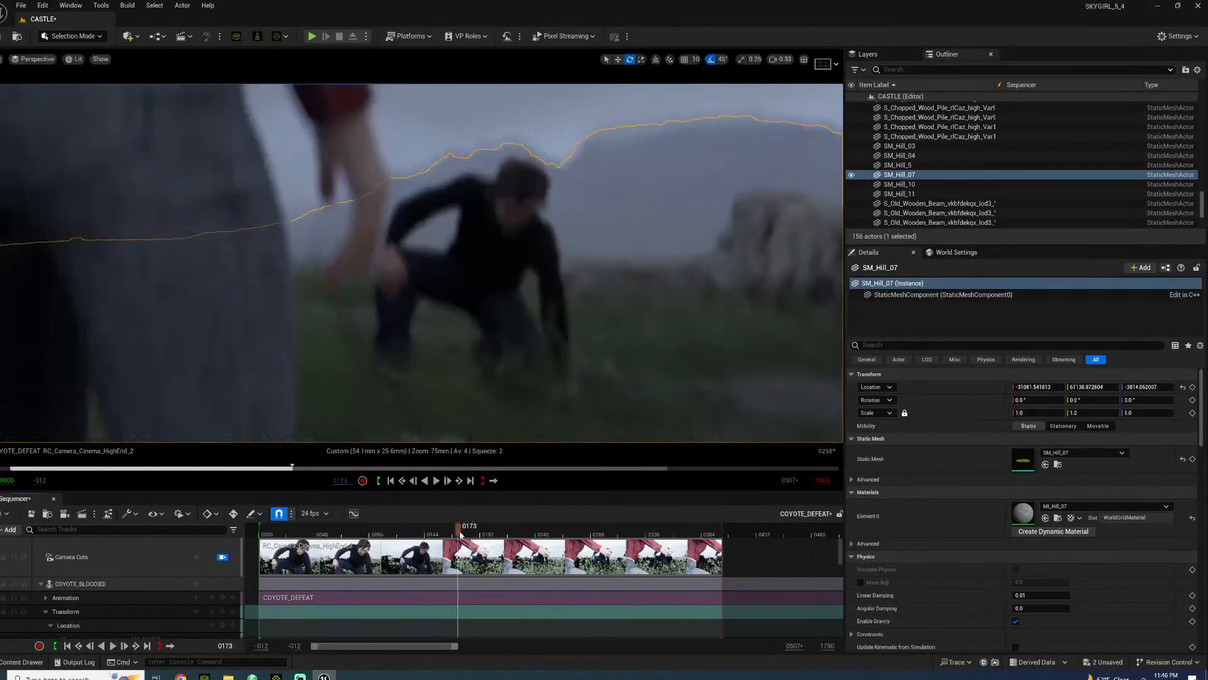
- Create a new material asset in the VISUAL_EFFECTS content folder
scroll(483, 578, down, 5)
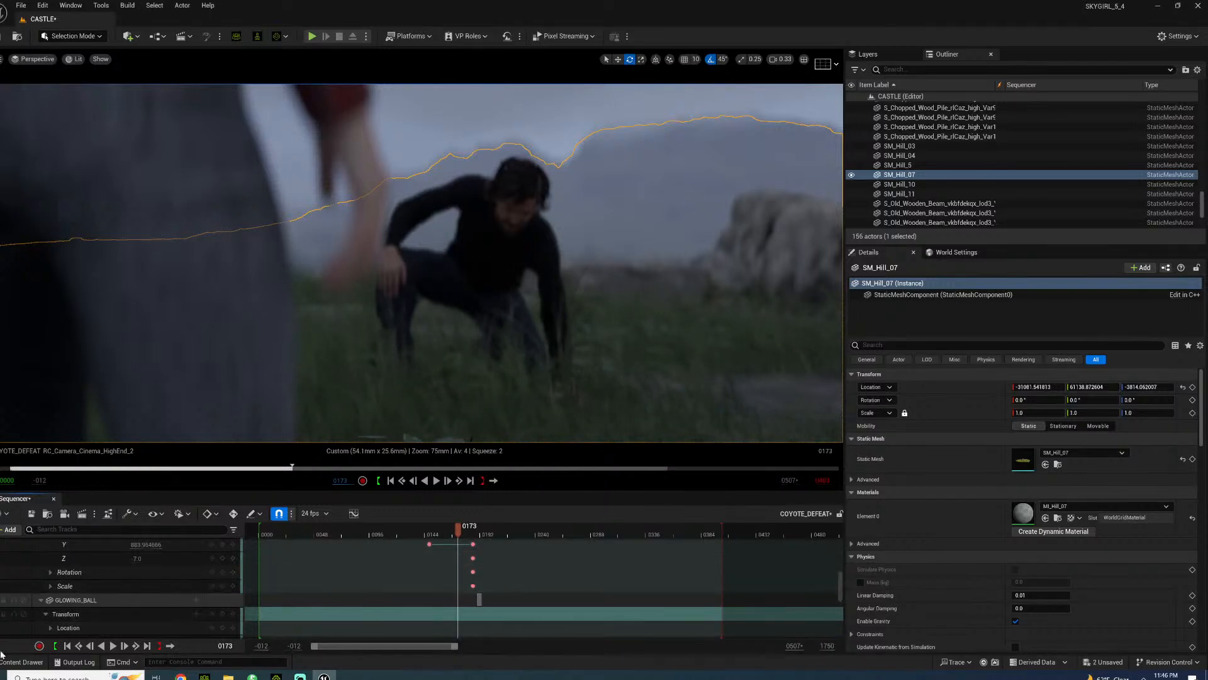
click(19, 661)
scroll(74, 541, down, 5)
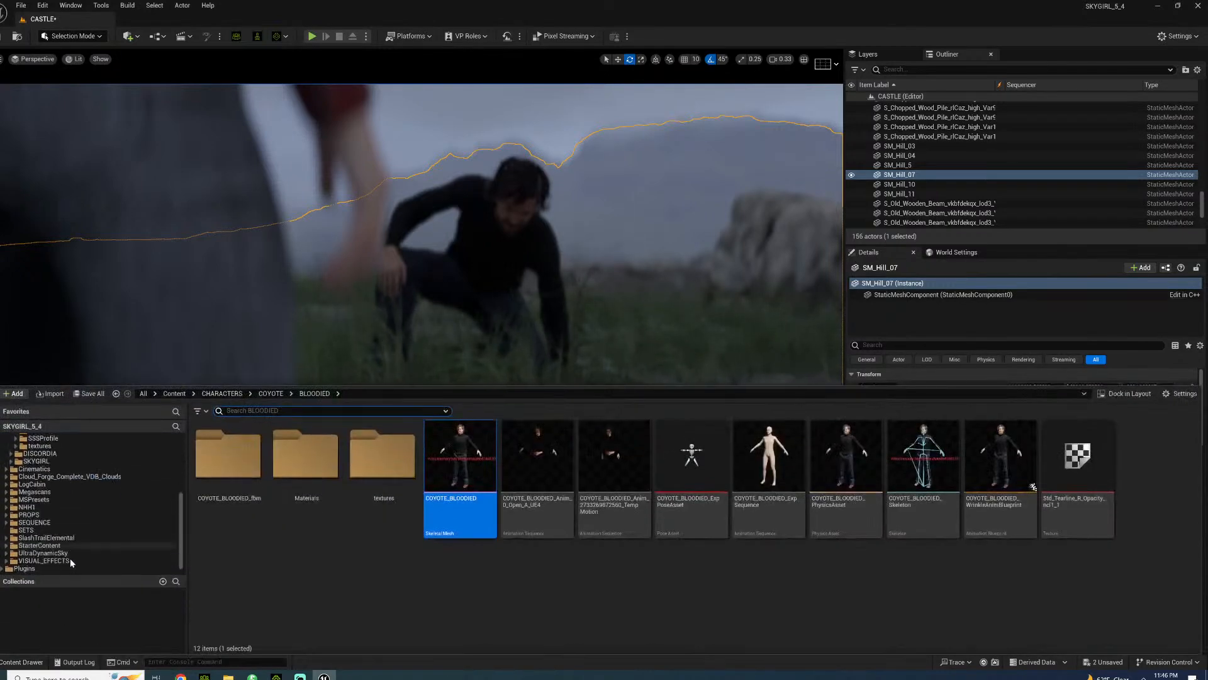
click(69, 555)
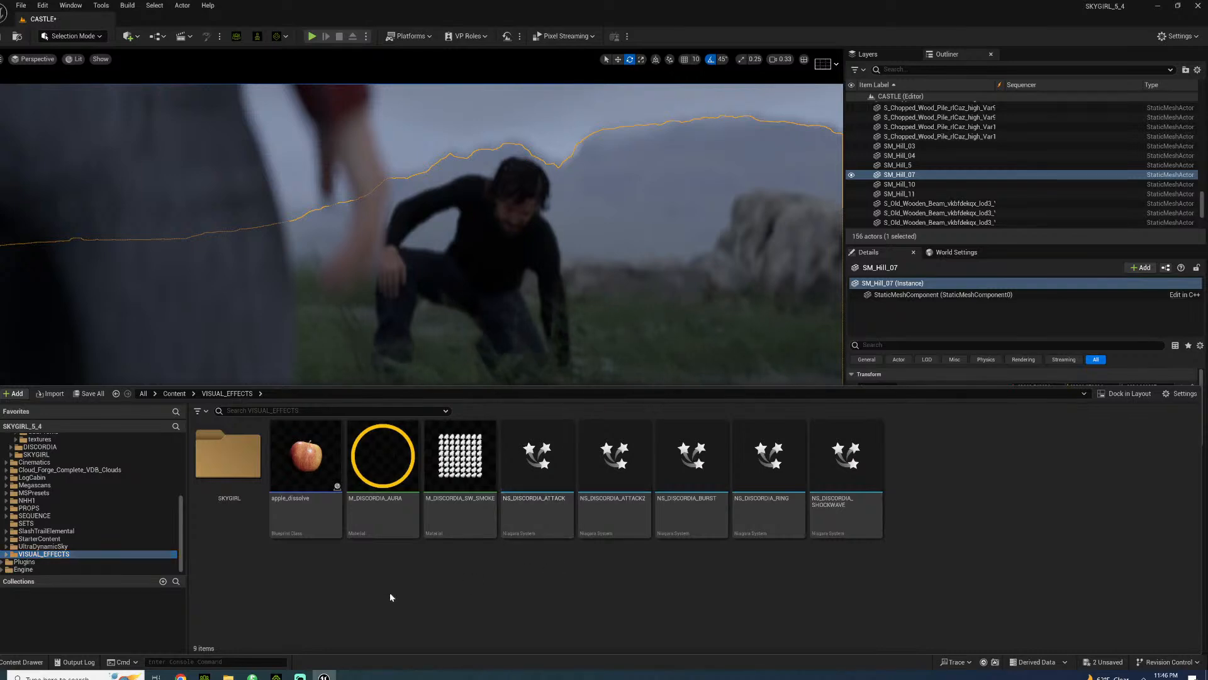
right_click(390, 592)
click(432, 267)
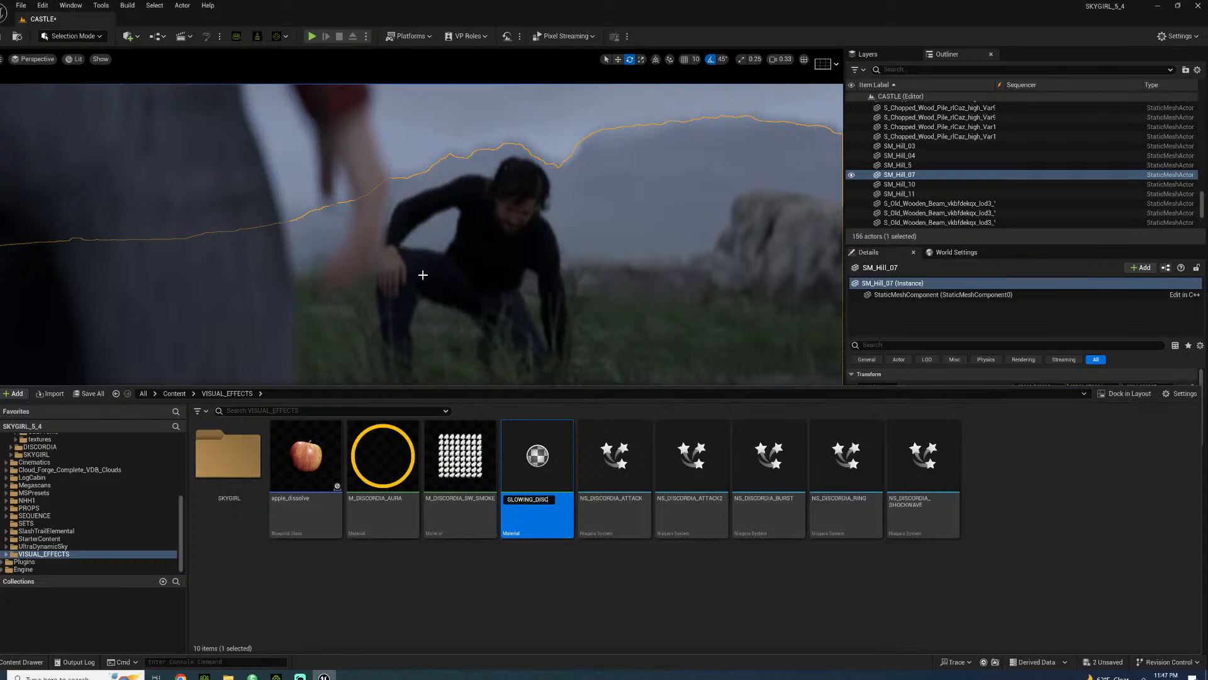
- Name the new material M_GLOWING_DISCORDIAVFX
text(GLOWING_DISCORDIAVFX)
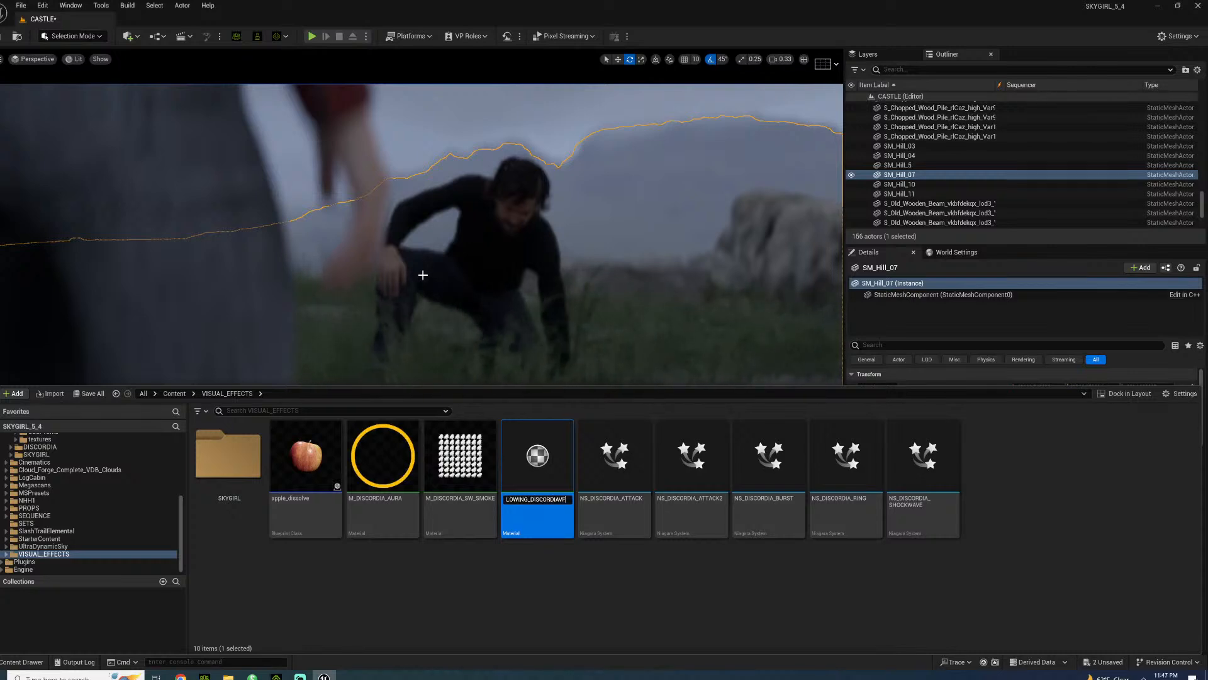
key(Left)
key(Left)
key(Left)
key(Left)
key(Left)
key(Left)
key(Left)
key(Left)
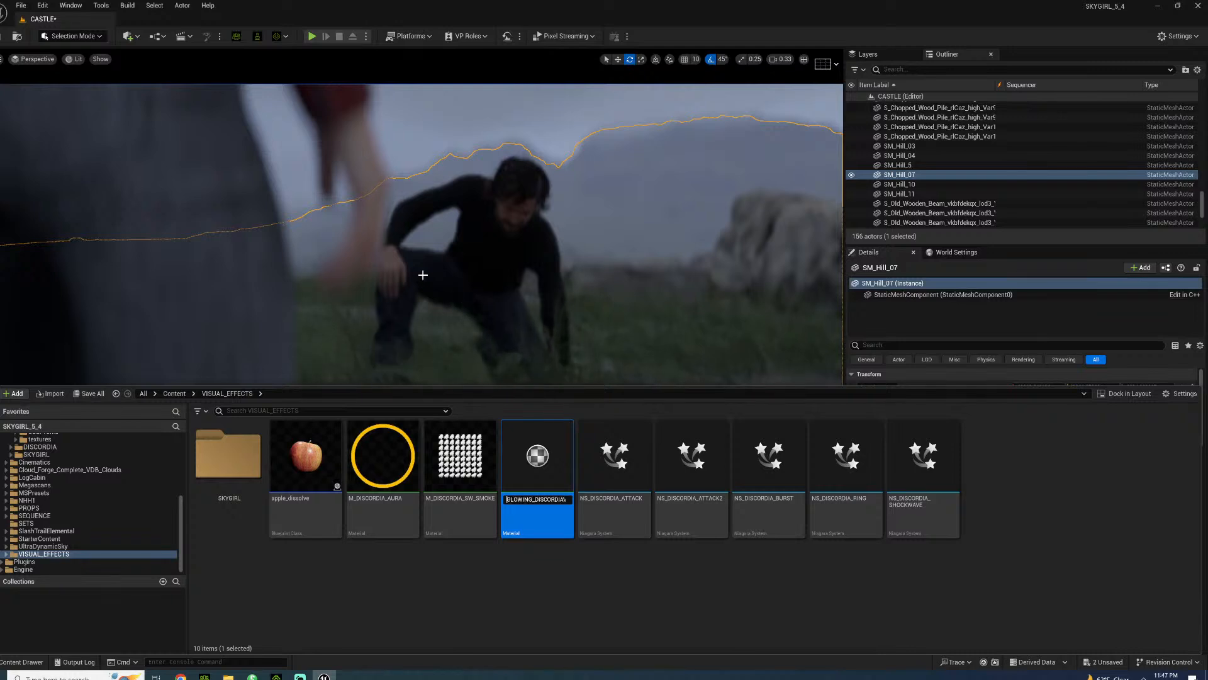
text(m))
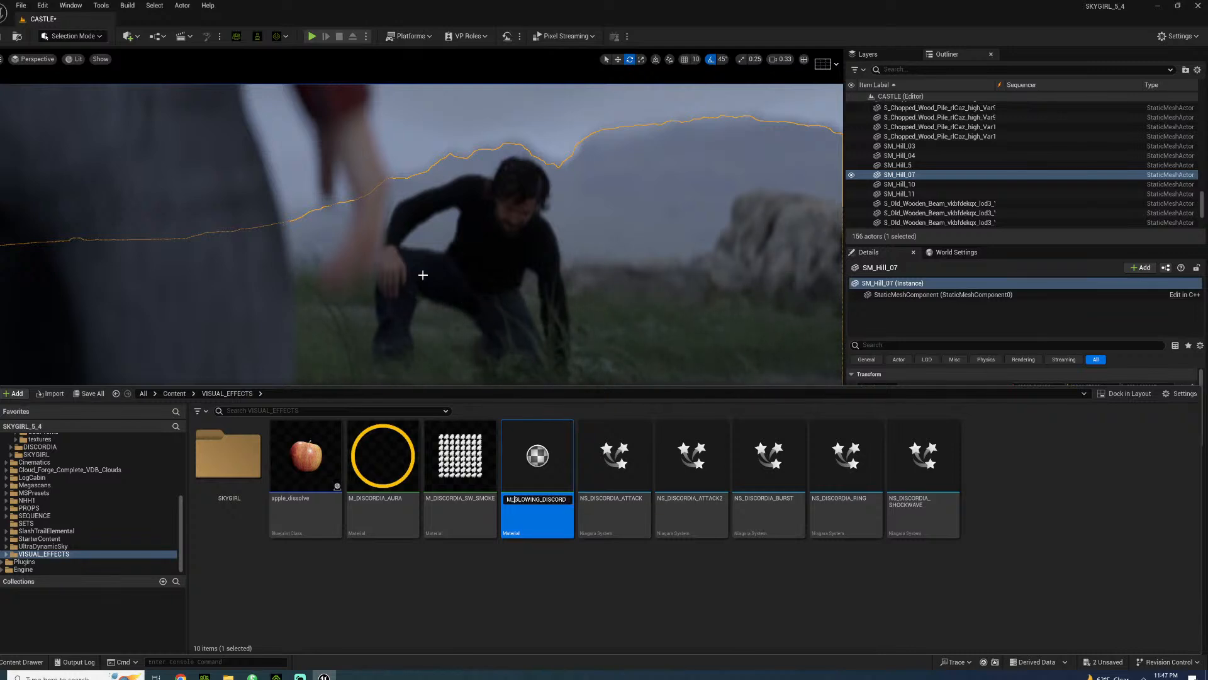
key(Return)
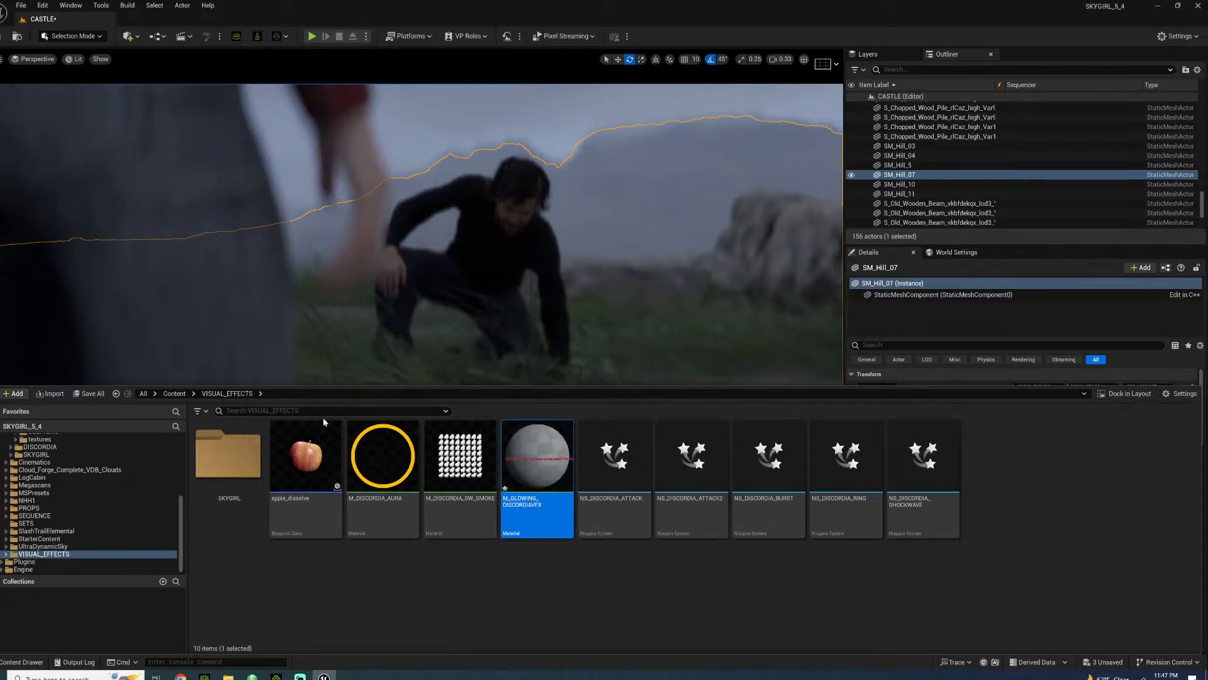
- Open M_GLOWING_DISCORDIAVFX and add a three-component constant coloured orange-red (R 1.0, G 0.038797, B 0.0)
double_click(527, 436)
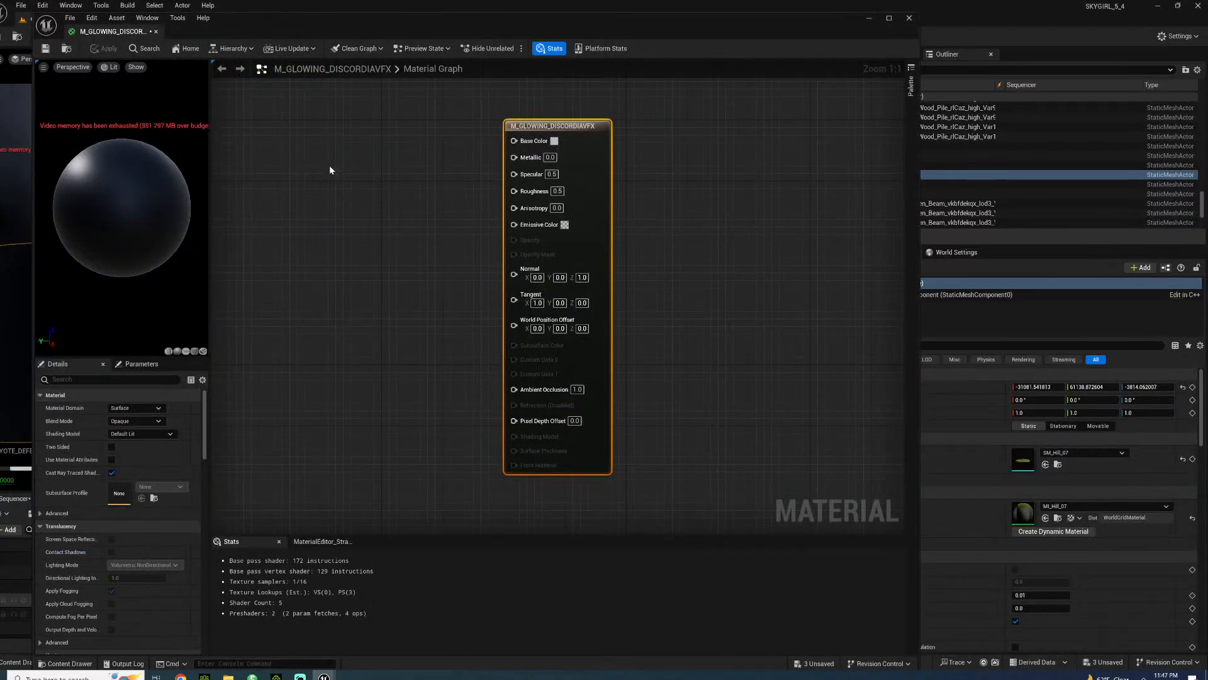
click(330, 148)
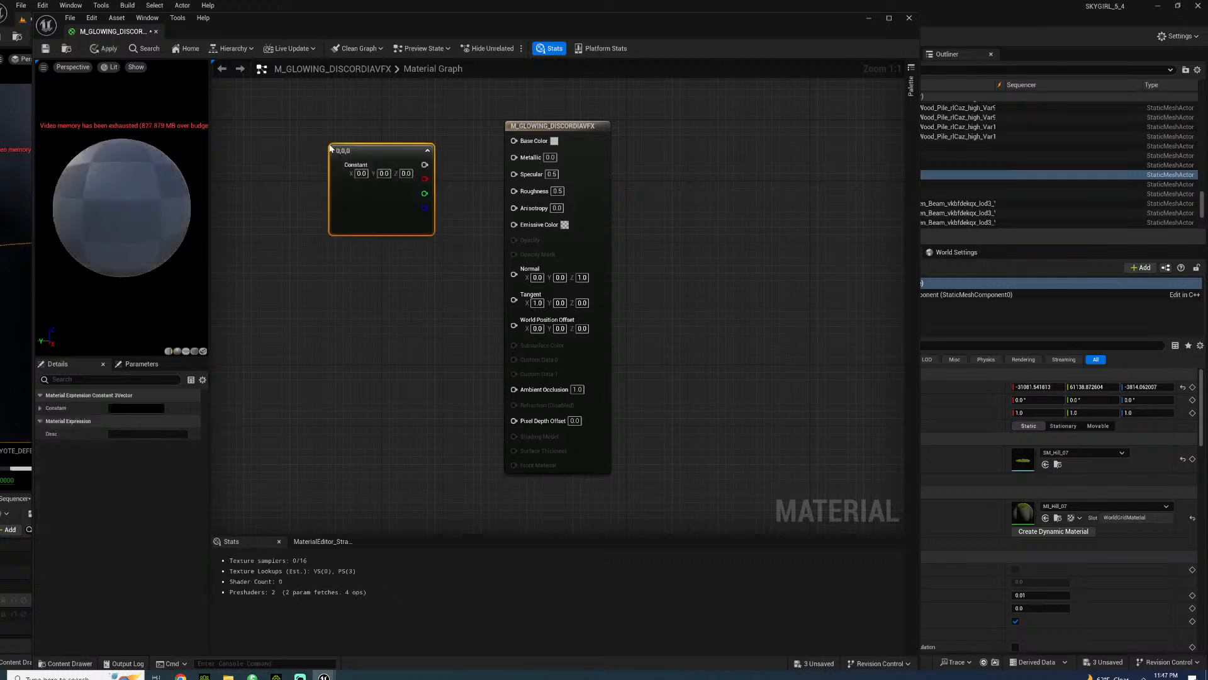
drag(355, 186, 292, 170)
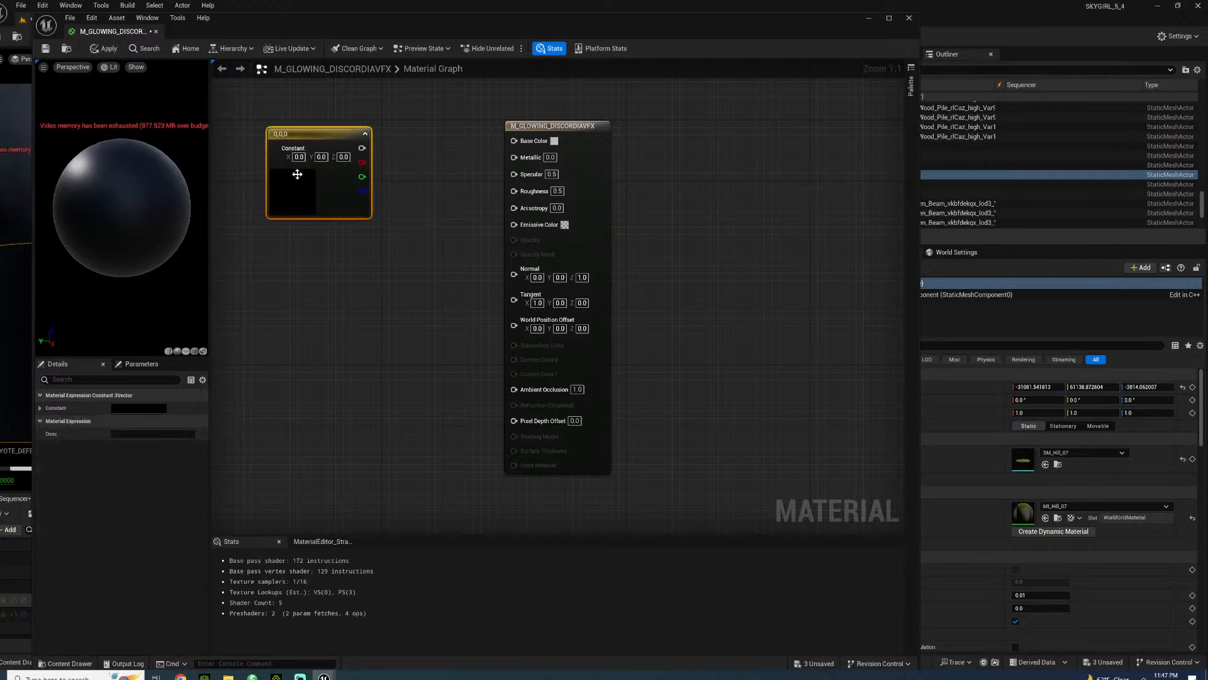
click(147, 409)
drag(233, 491, 262, 497)
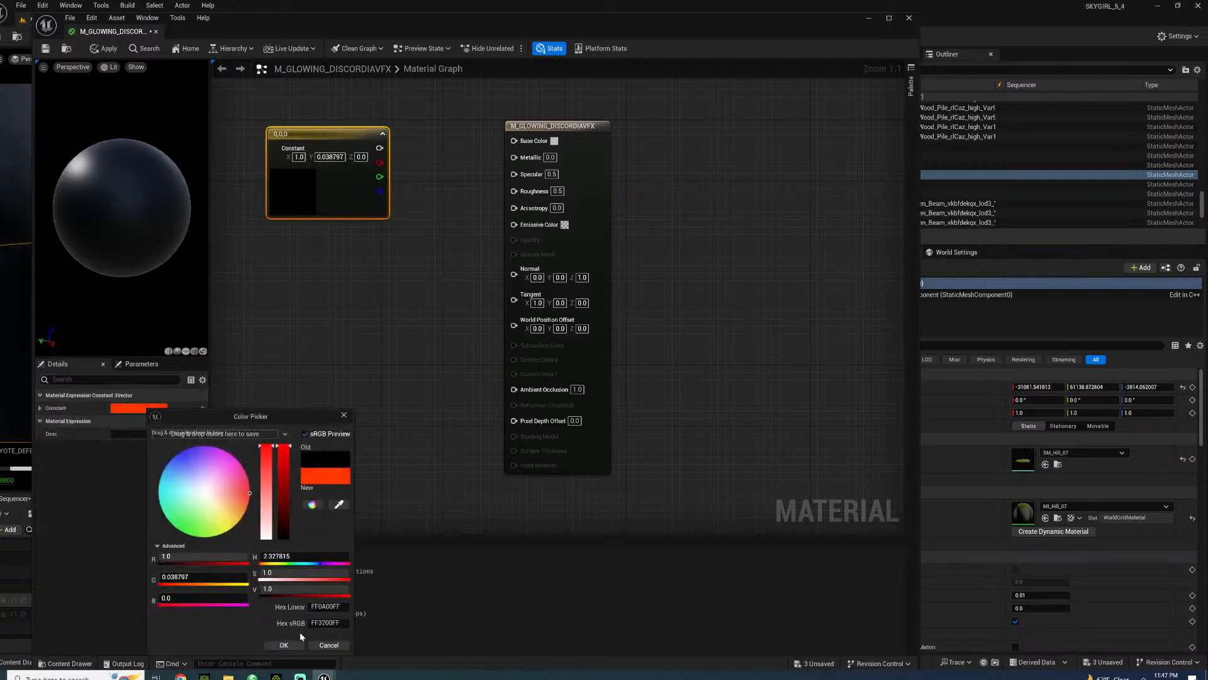
click(284, 645)
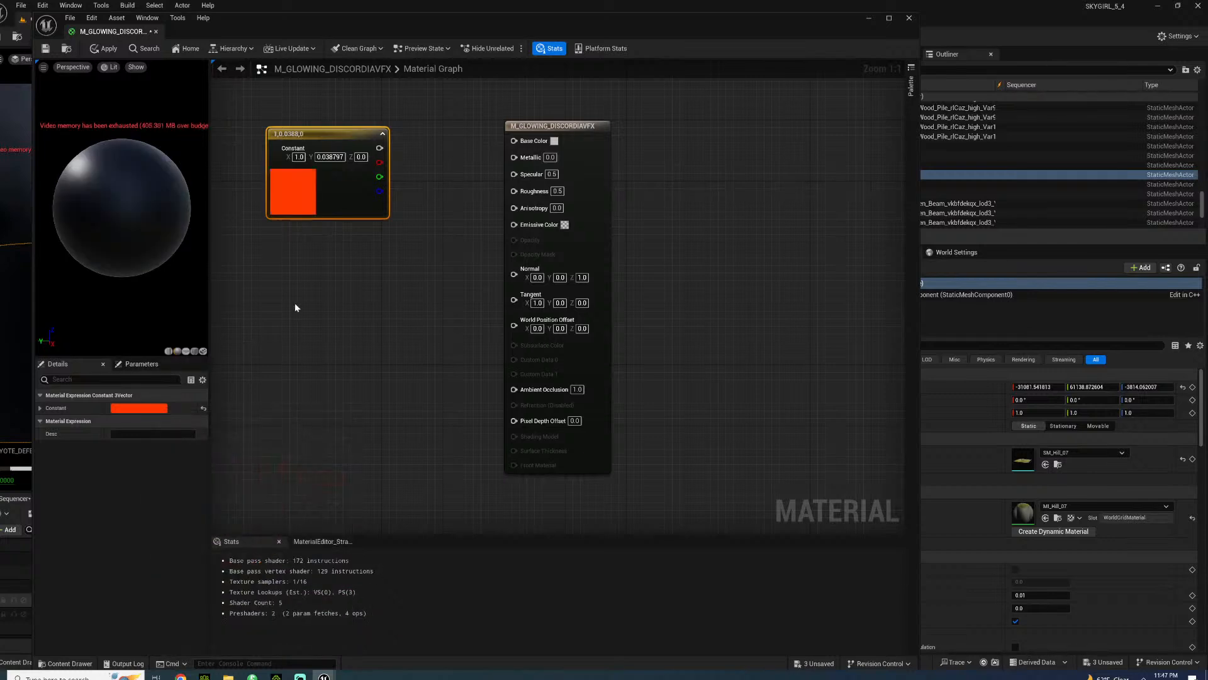
- Add a scalar parameter named POWER and place it below the orange-red colour constant
click(291, 381)
right_click(308, 380)
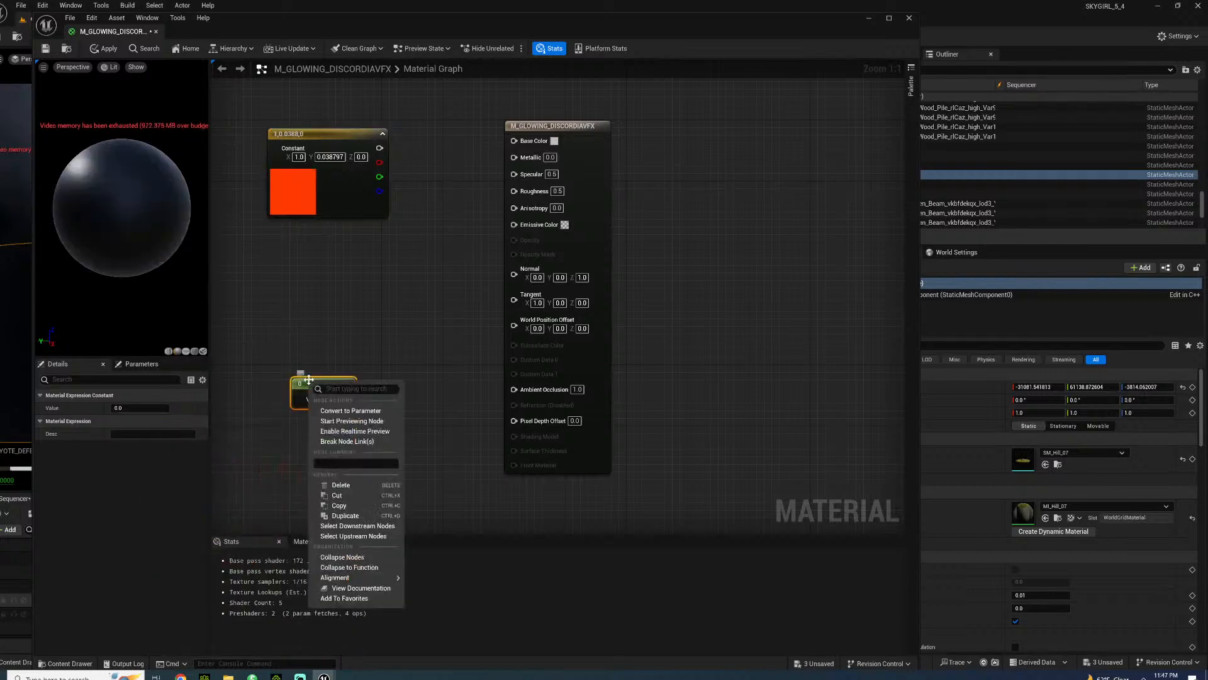
click(336, 410)
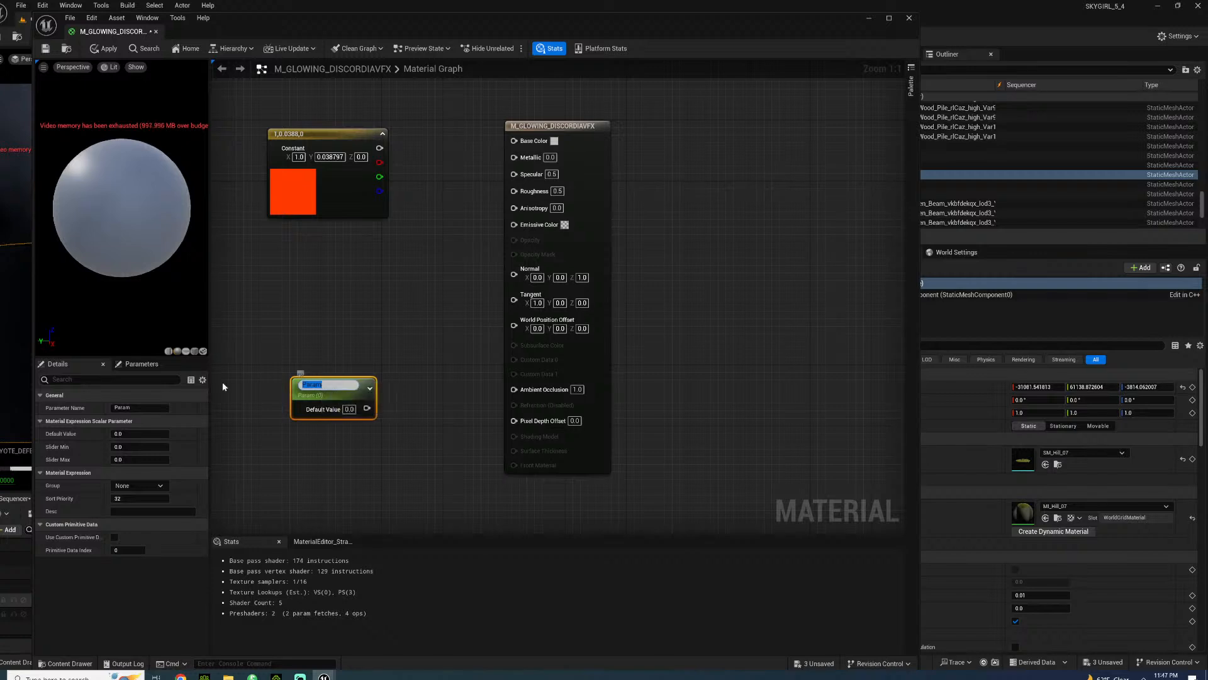
text(POWER)
key(Return)
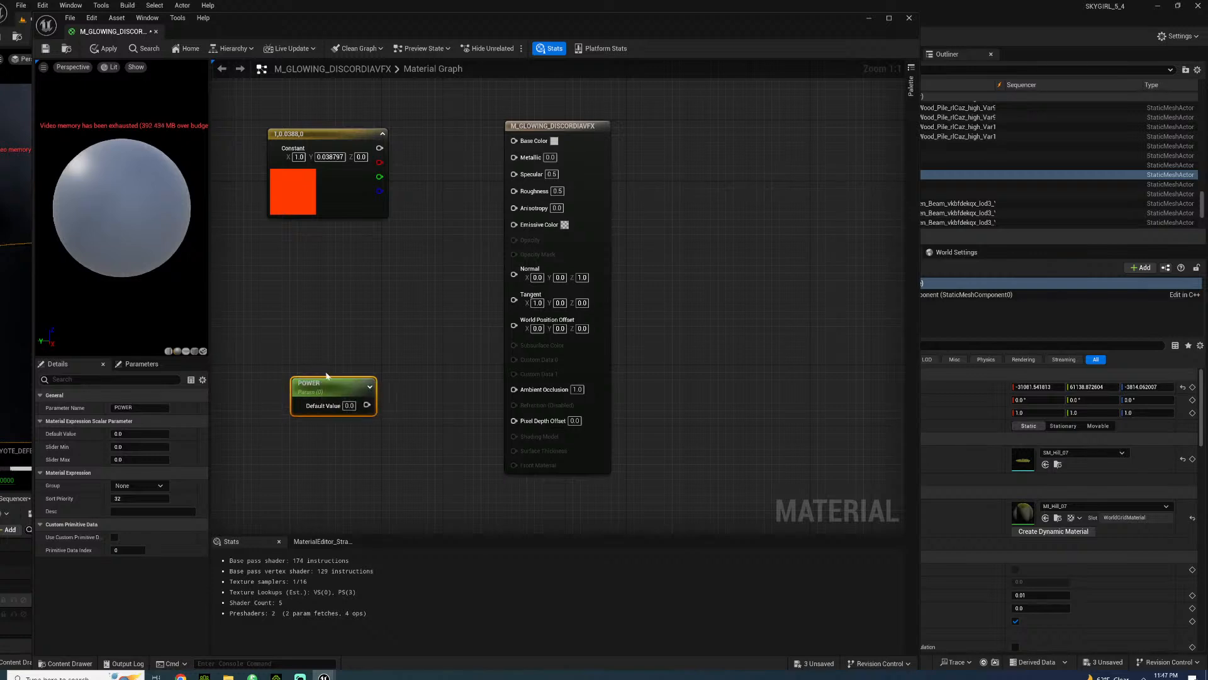
drag(309, 383, 269, 295)
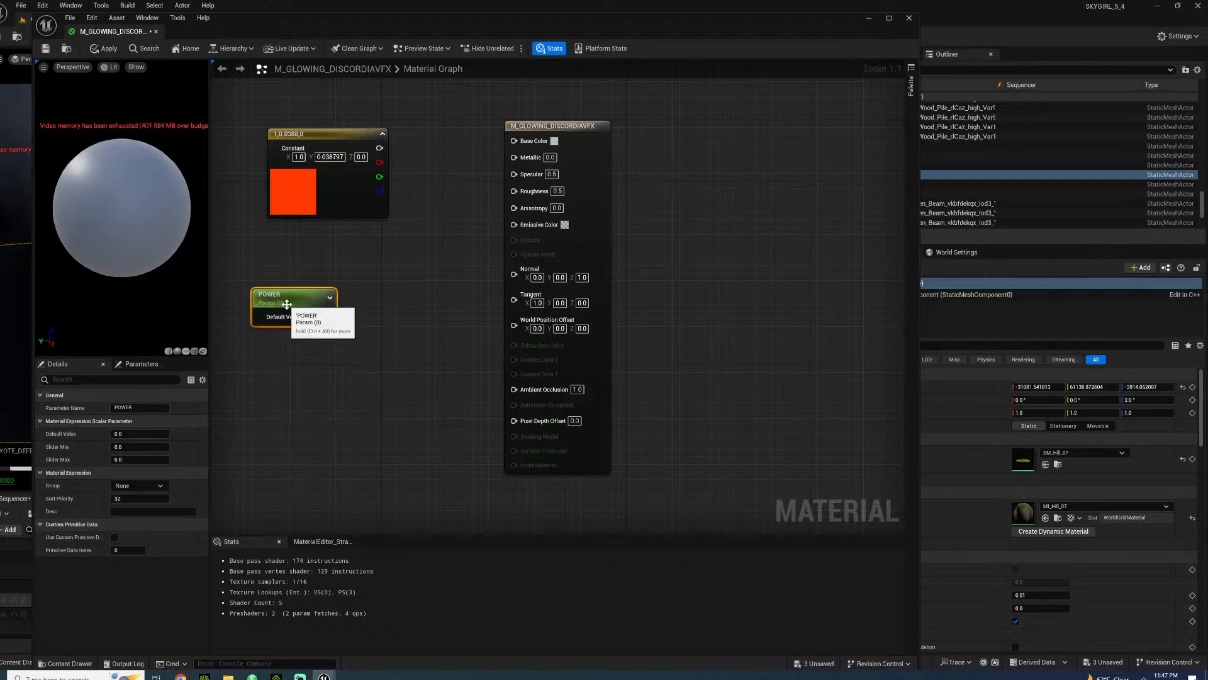
- Multiply the orange-red constant by POWER and feed the result into the material's Emissive Color
click(439, 275)
drag(327, 316, 447, 310)
drag(378, 149, 514, 224)
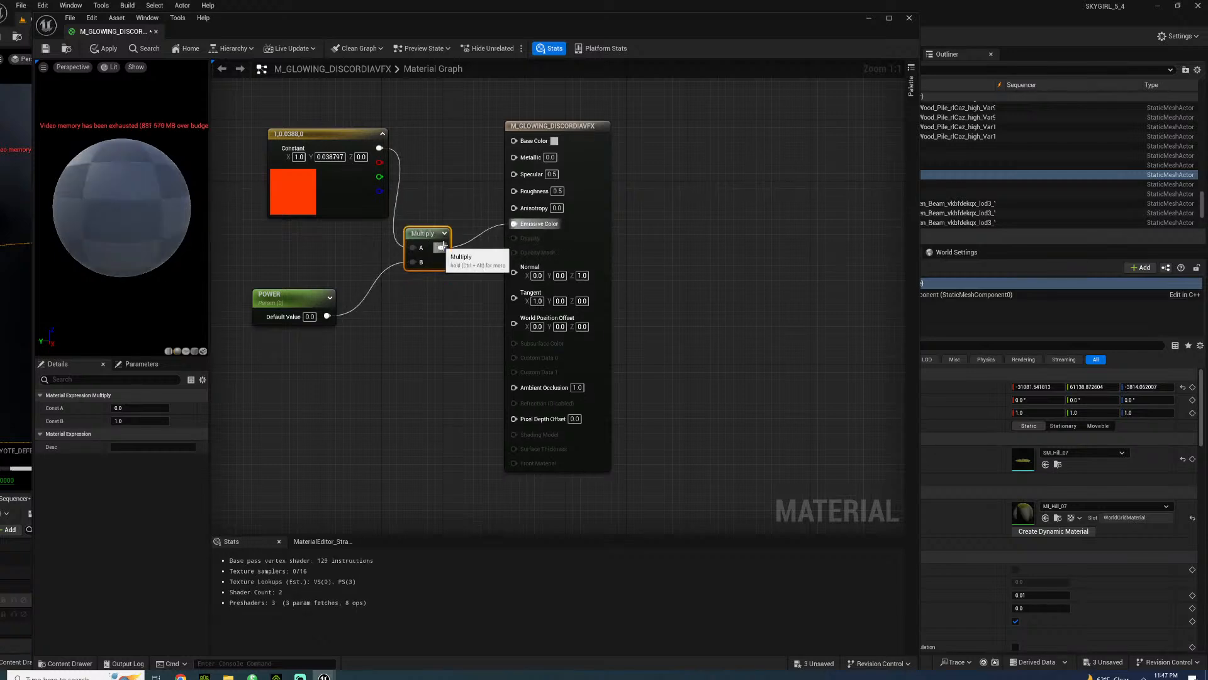
- Wire the colour constant directly into Base Color, then apply the material changes and close the material editor
drag(441, 247, 514, 140)
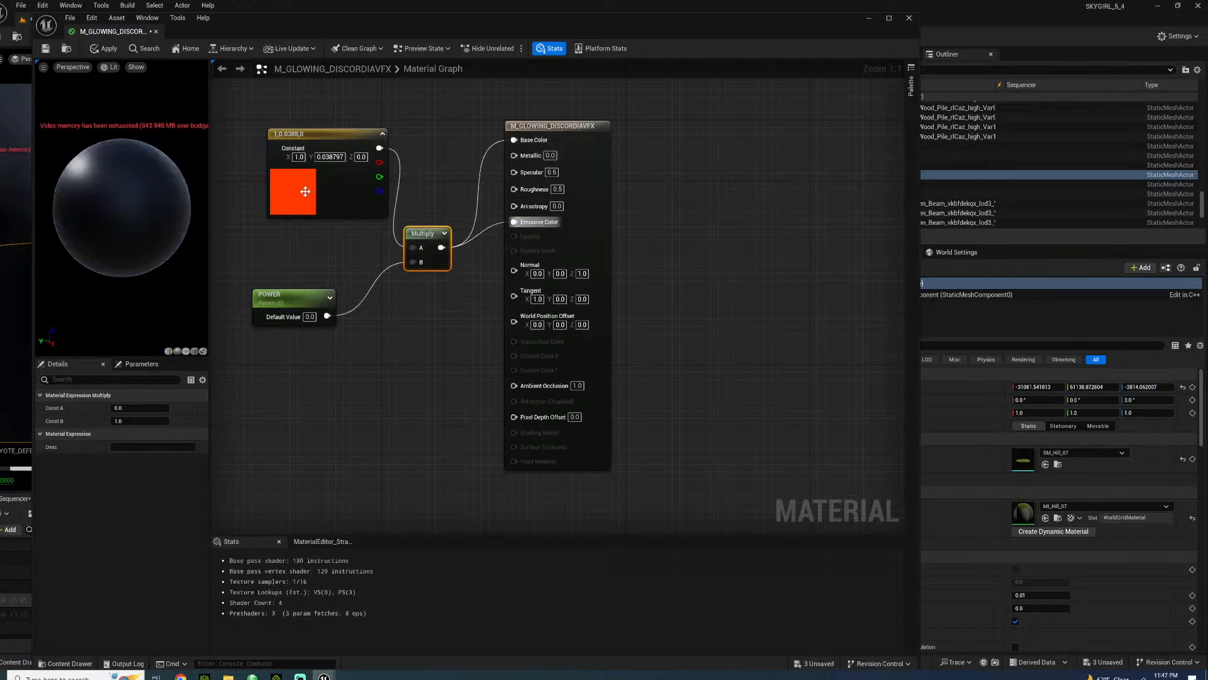
drag(379, 148, 516, 141)
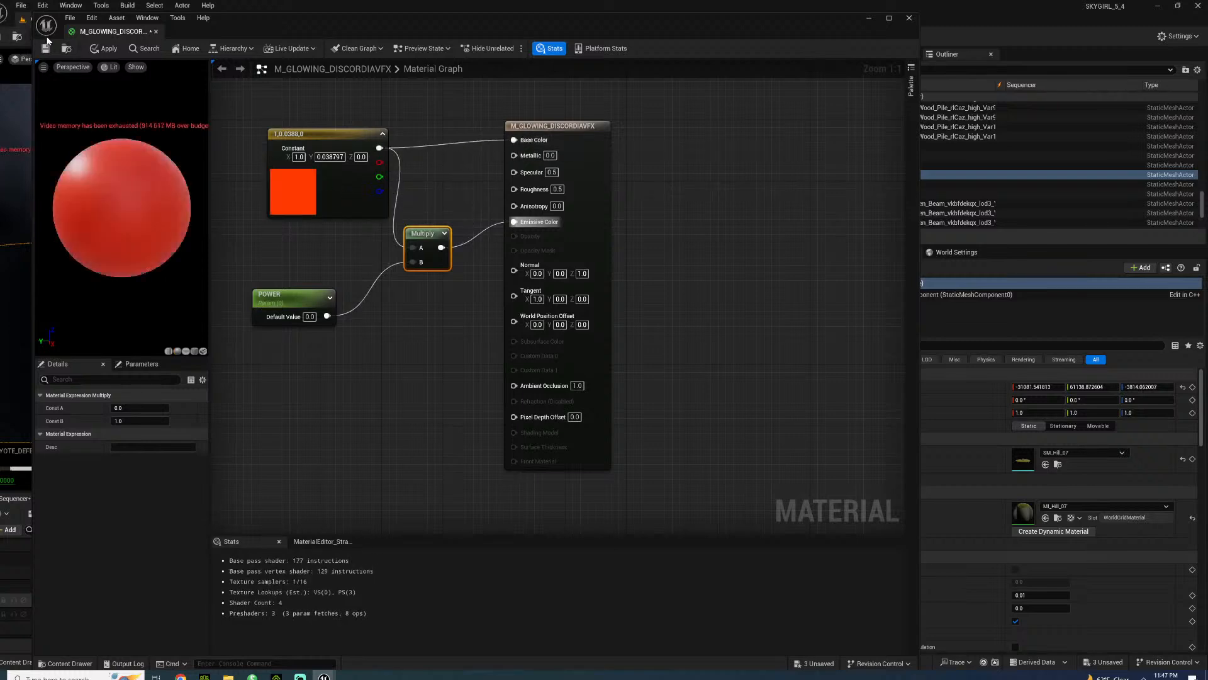
click(104, 49)
click(909, 19)
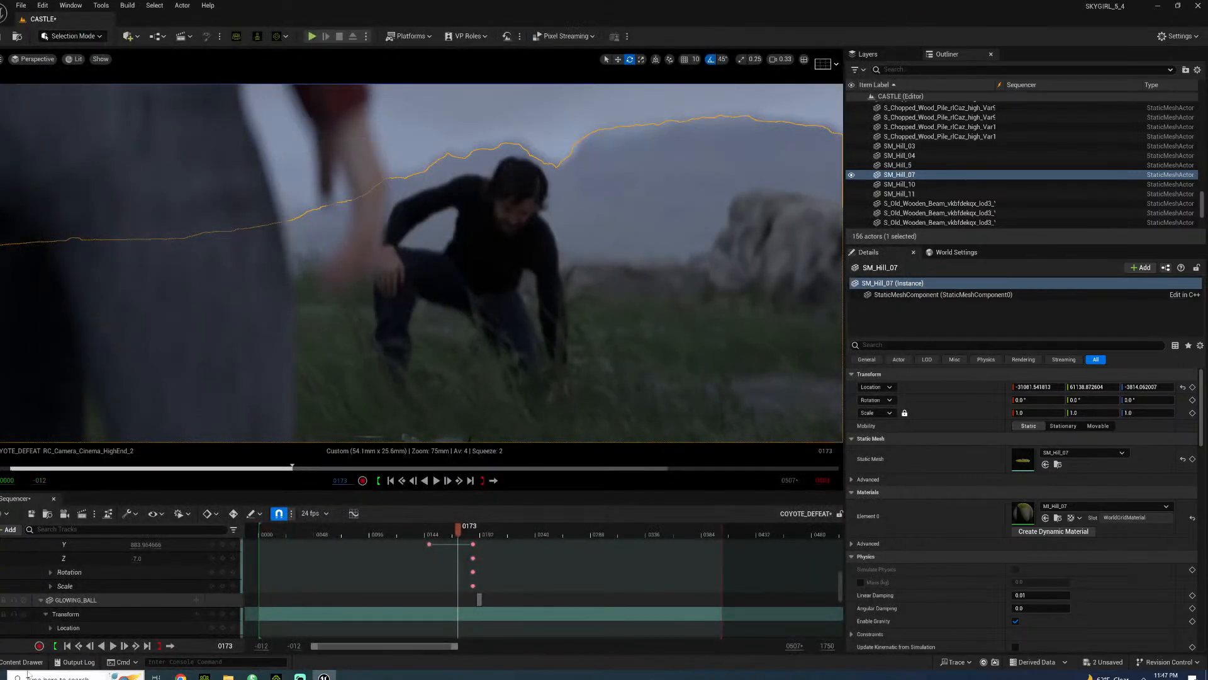
- Assign M_GLOWING_DISCORDIAVFX to material Element 0 of GLOWING_BALL
click(23, 662)
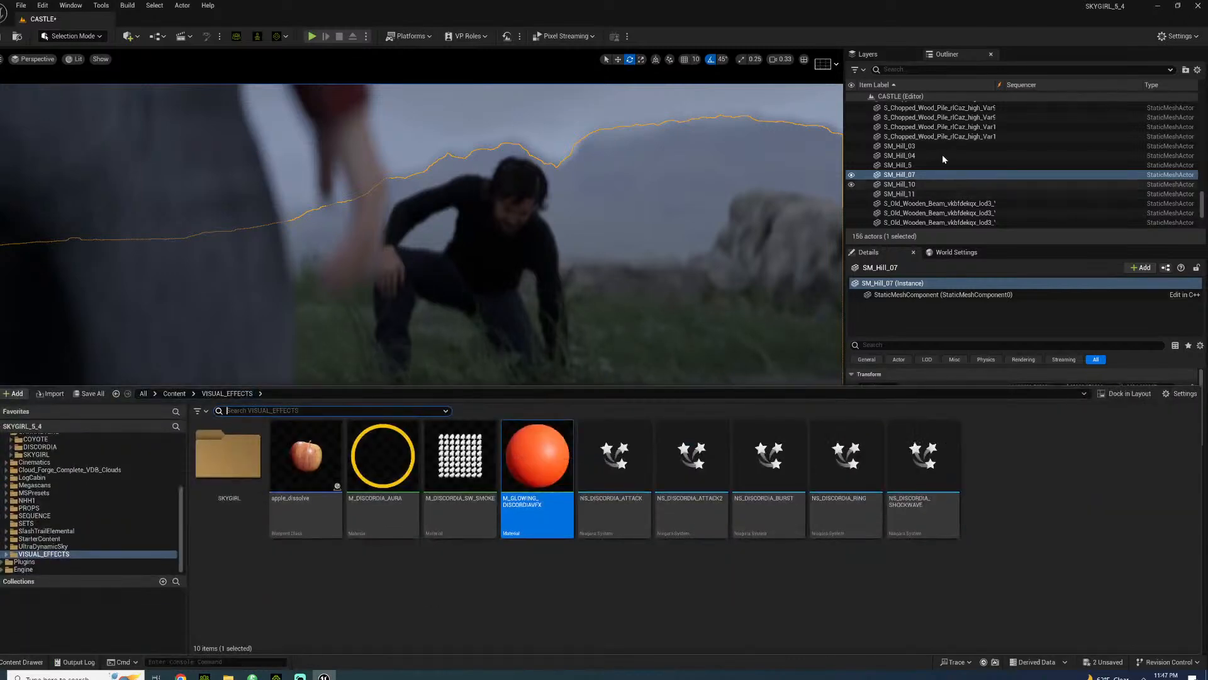
scroll(996, 156, up, 8)
drag(1203, 171, 1203, 96)
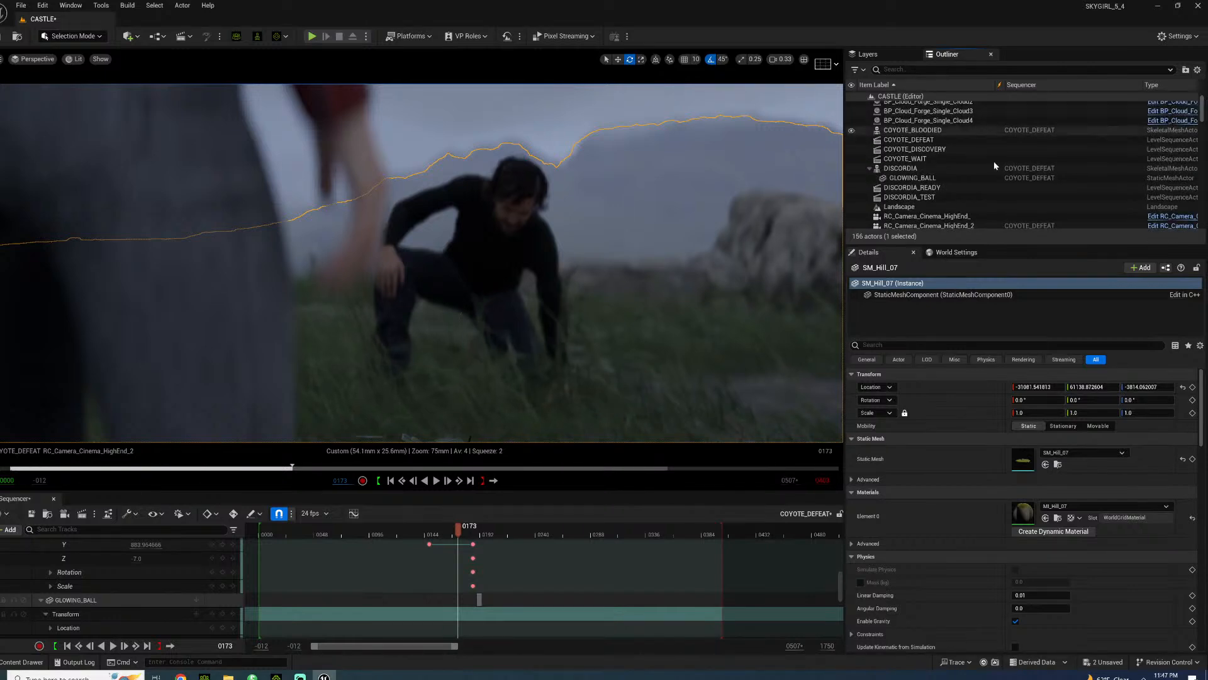
click(953, 179)
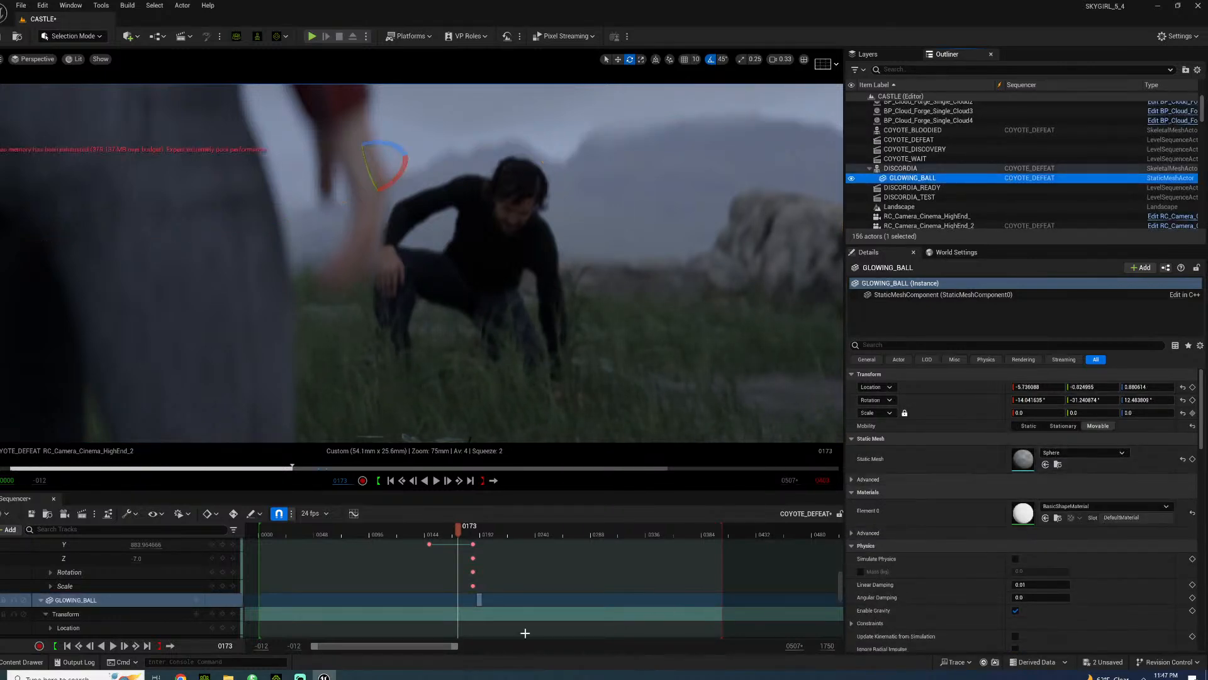
key(ctrl+space)
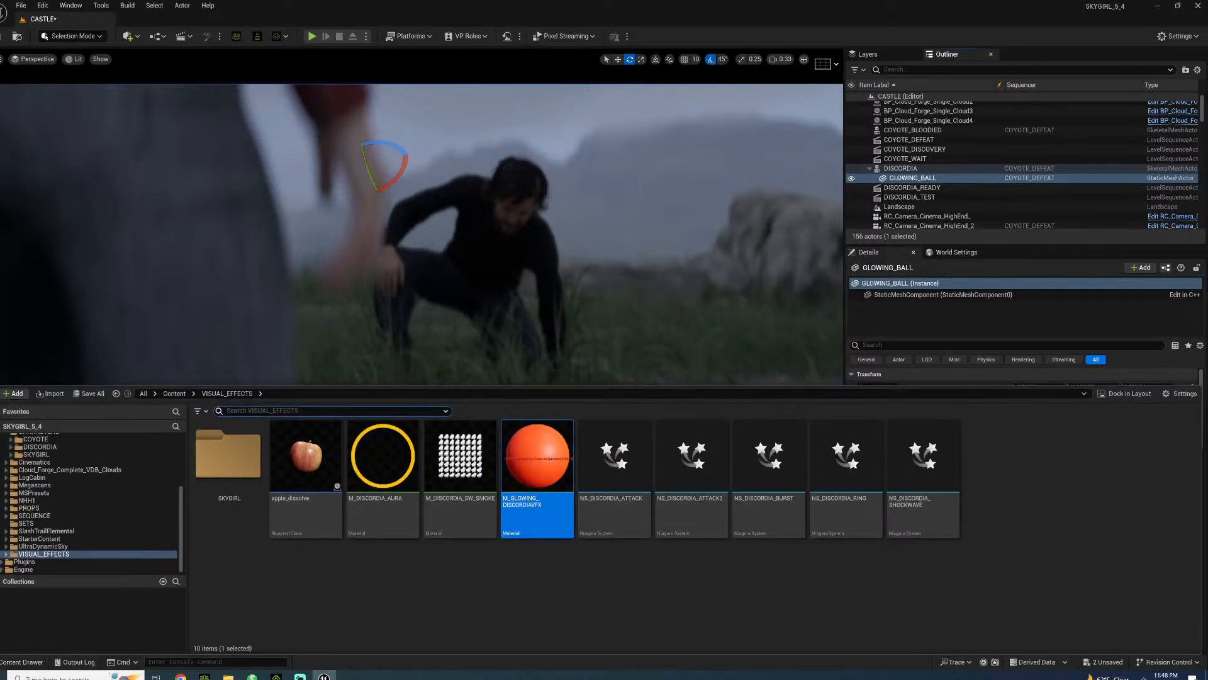
click(21, 662)
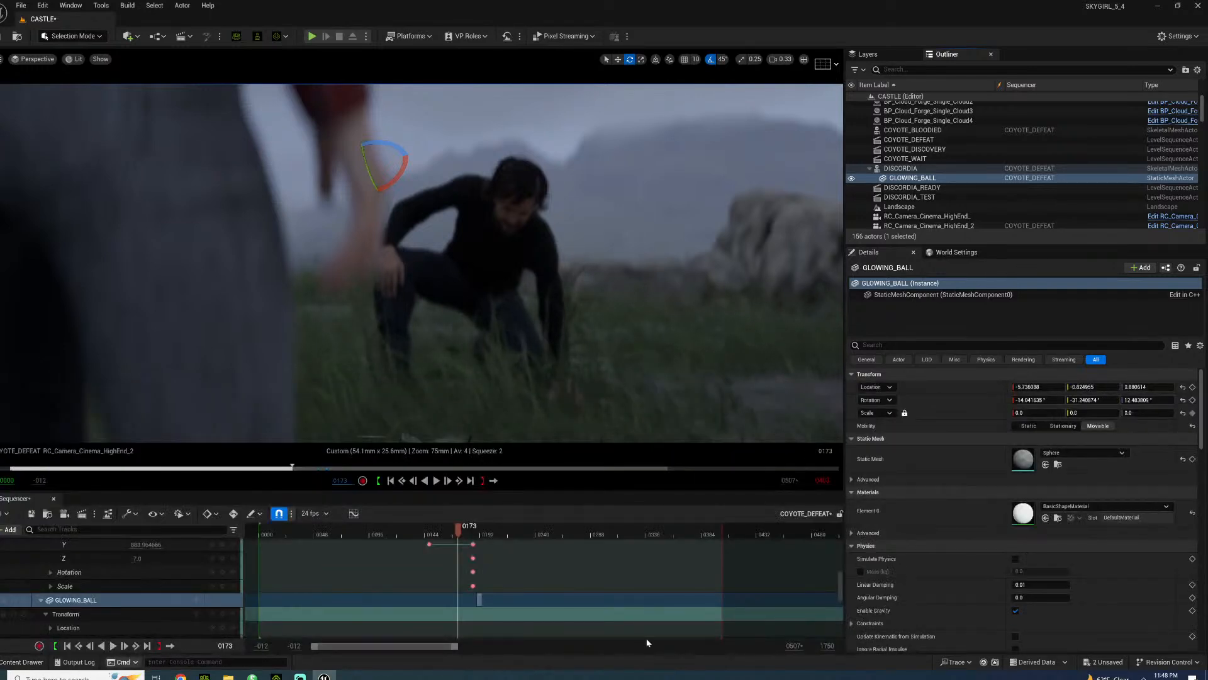
click(1045, 518)
- Go to frame 189 in the sequence and shift GLOWING_BALL's starting scale keys forward by one frame
mouse_move(465, 532)
mouse_down()
mouse_move(480, 533)
mouse_move(450, 542)
mouse_up()
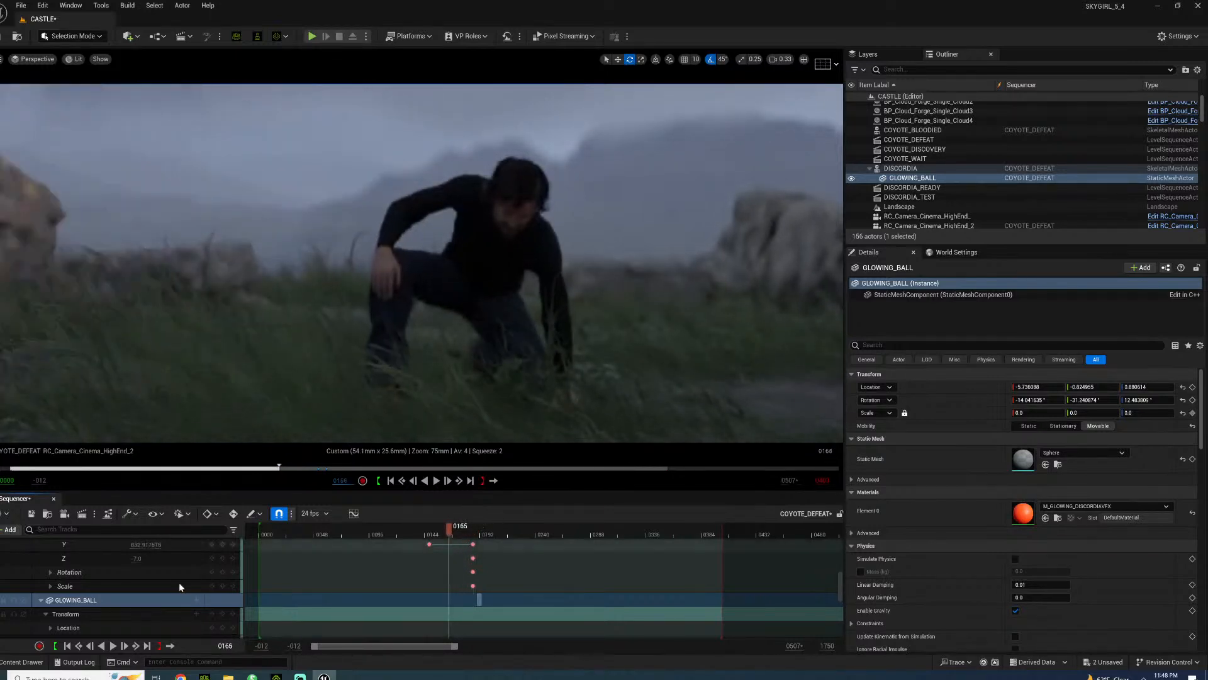
scroll(179, 583, down, 3)
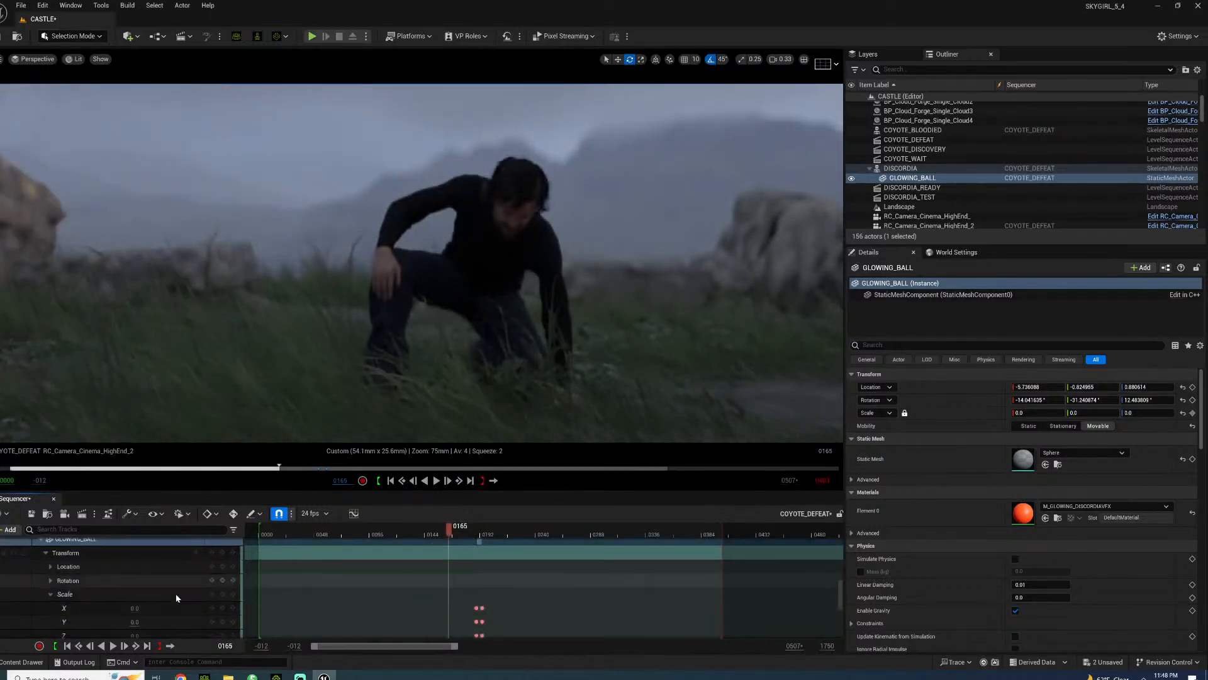
click(475, 531)
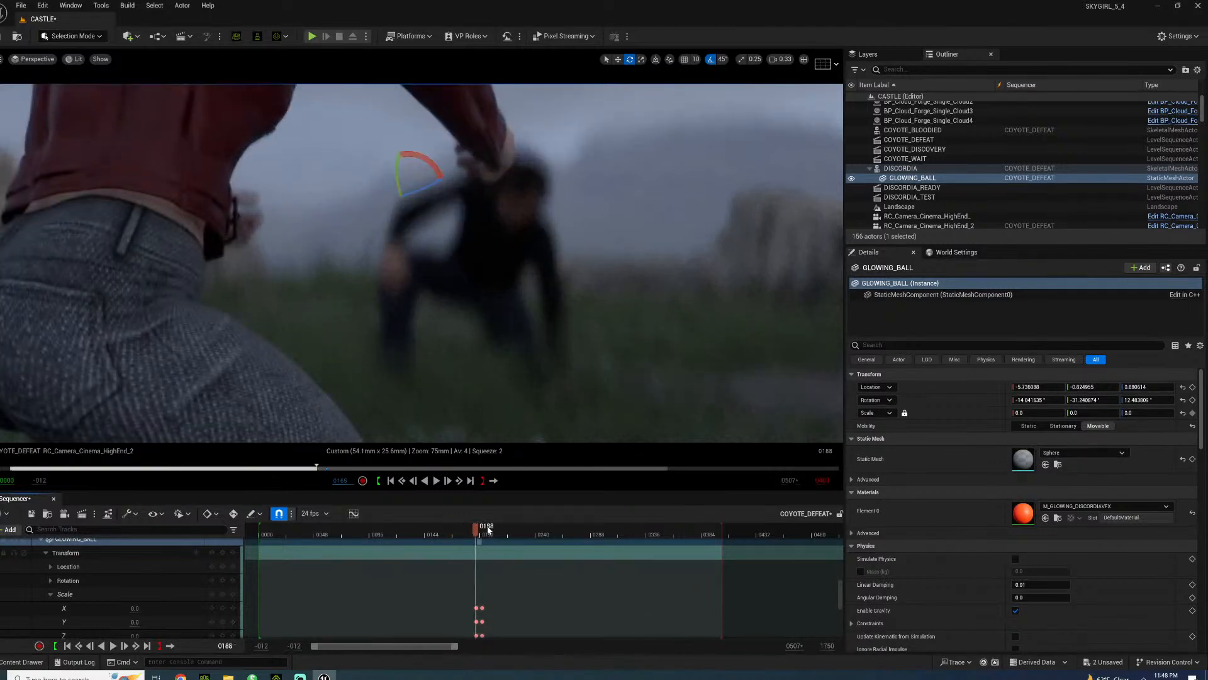
drag(457, 645, 350, 648)
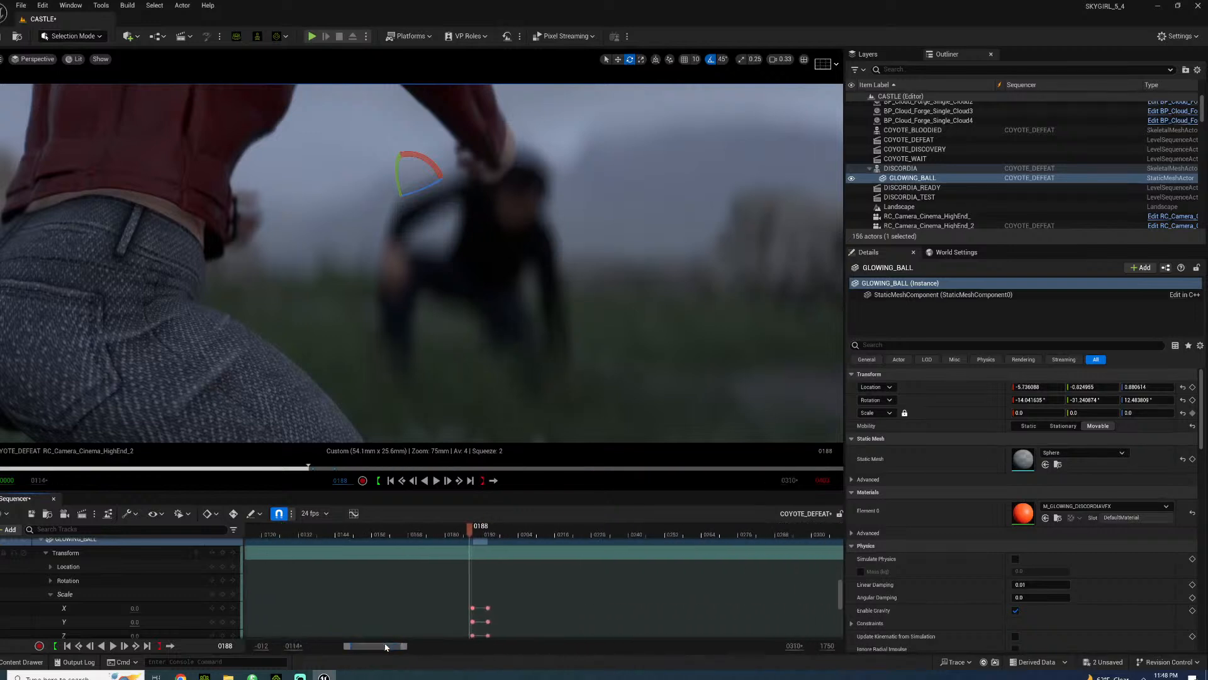
drag(404, 650, 369, 648)
scroll(374, 595, down, 3)
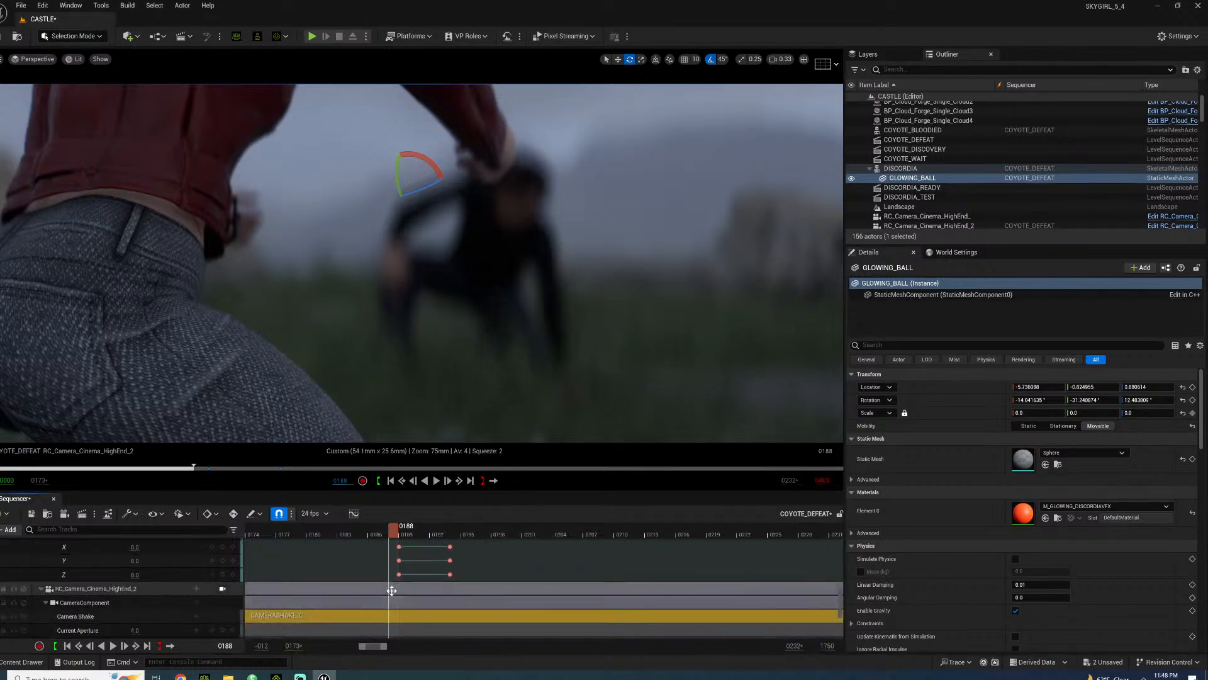
mouse_move(410, 551)
mouse_down()
mouse_move(391, 597)
mouse_move(459, 531)
mouse_move(406, 538)
mouse_up()
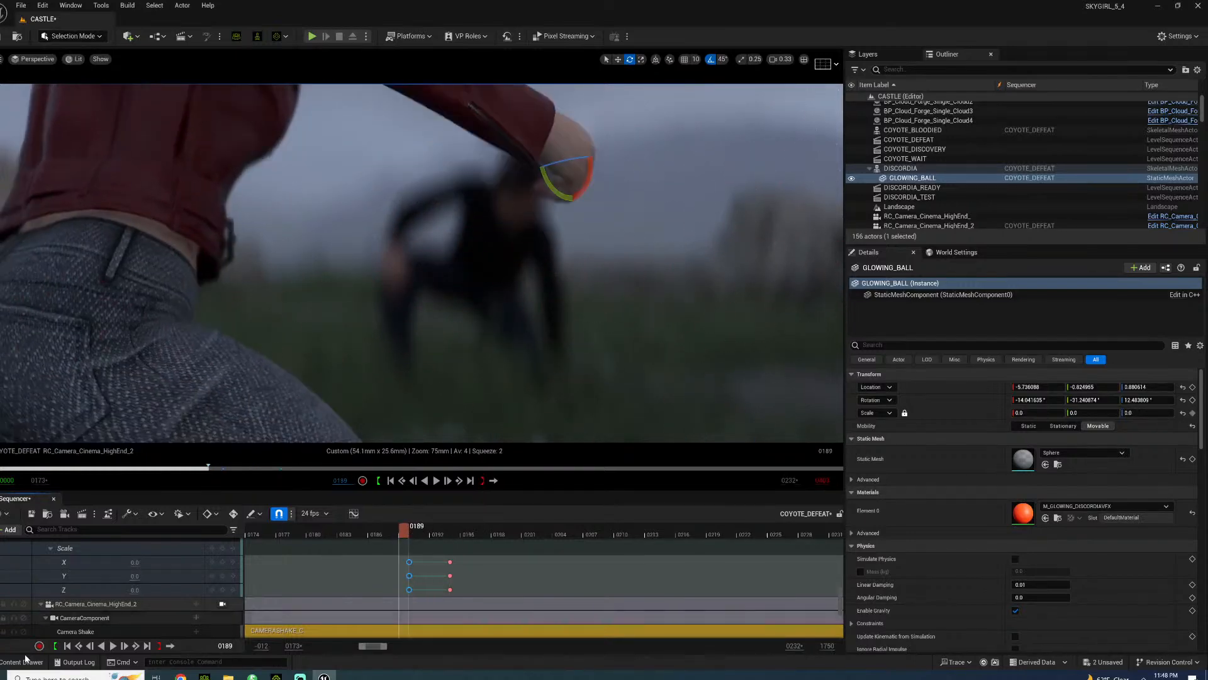
- Add a StaticMeshComponent0 track to GLOWING_BALL with a Material Slot: DefaultMaterial track beneath it
scroll(158, 580, up, 1)
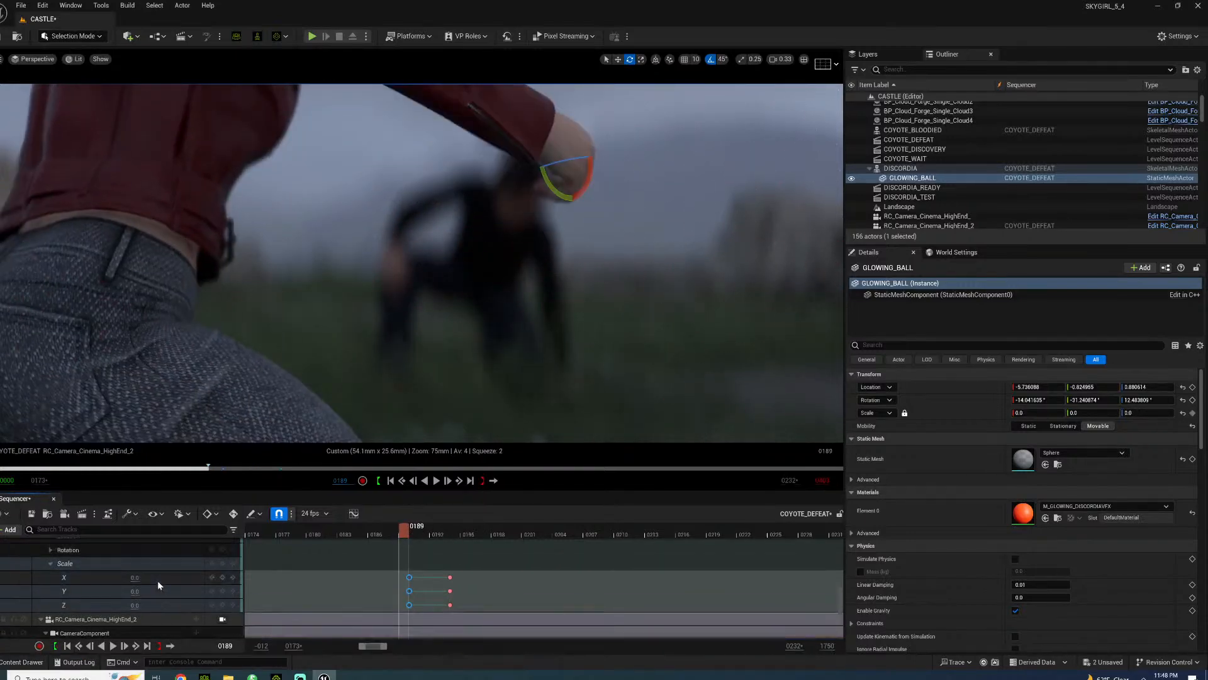
scroll(157, 581, up, 3)
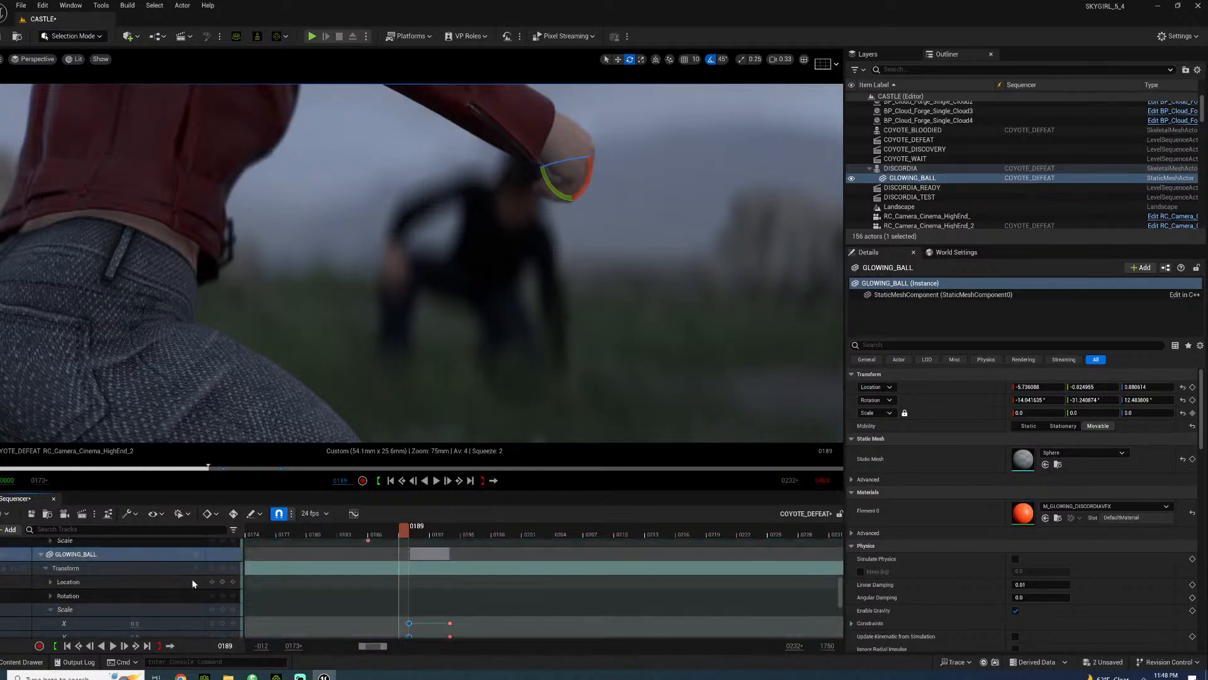
click(196, 555)
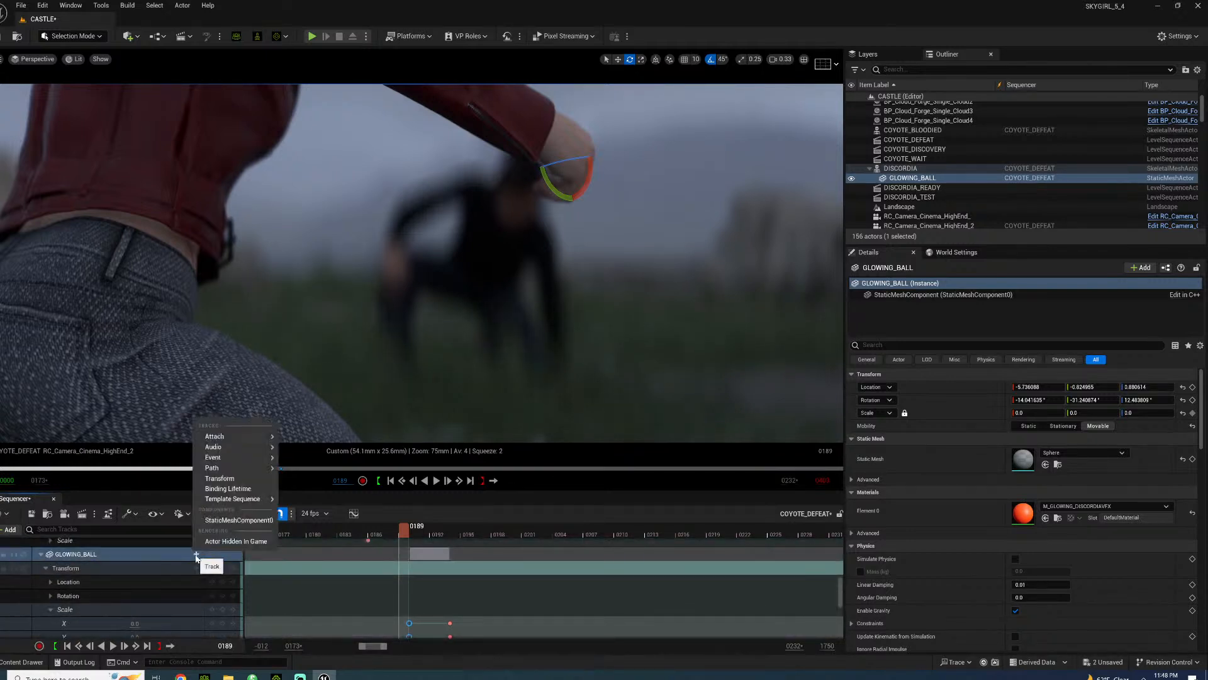
click(239, 520)
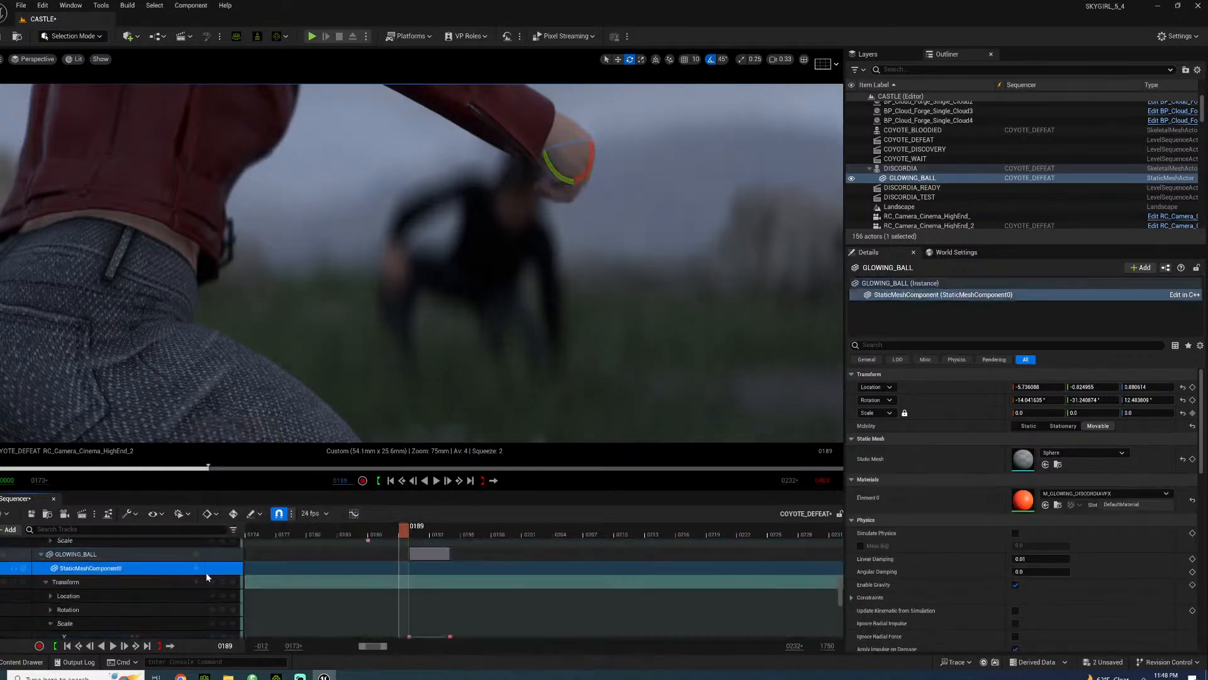
click(196, 568)
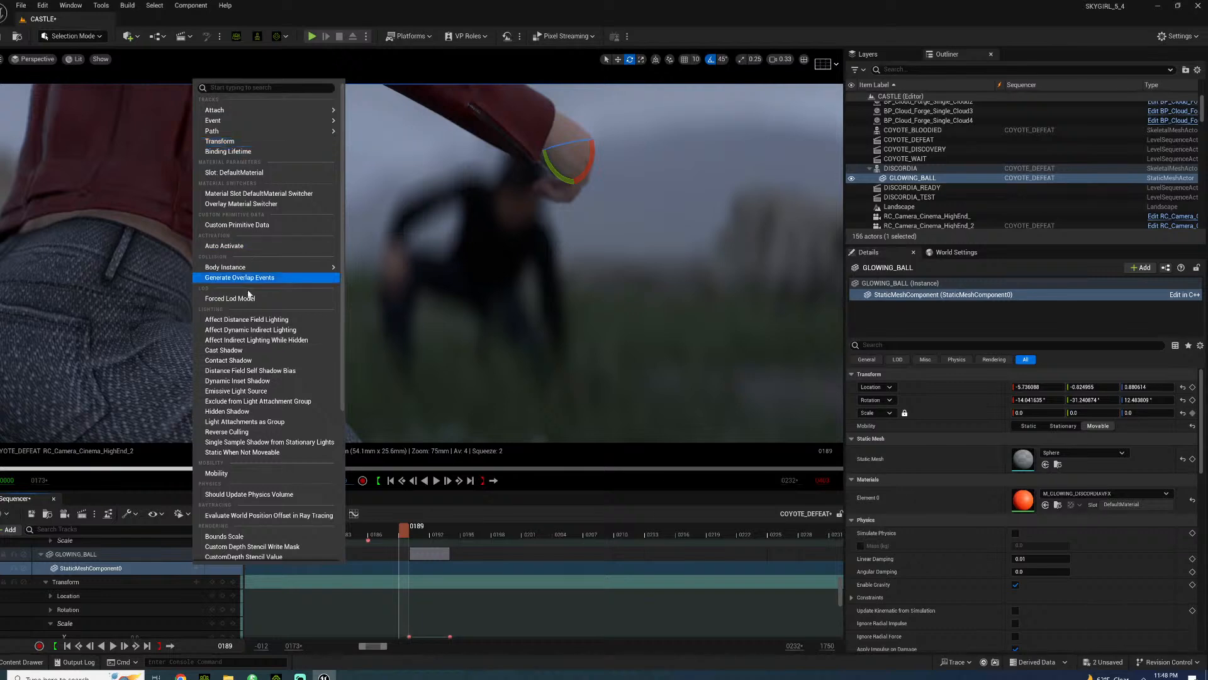
scroll(261, 374, down, 5)
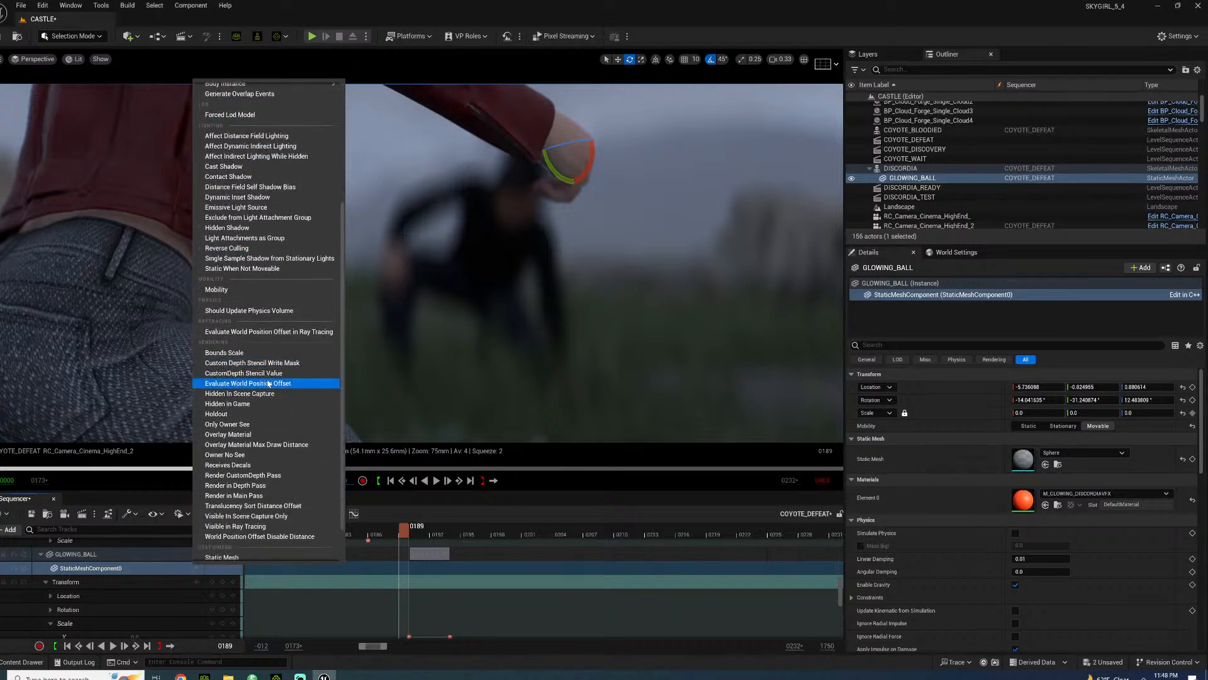
scroll(269, 384, up, 1)
scroll(263, 386, up, 2)
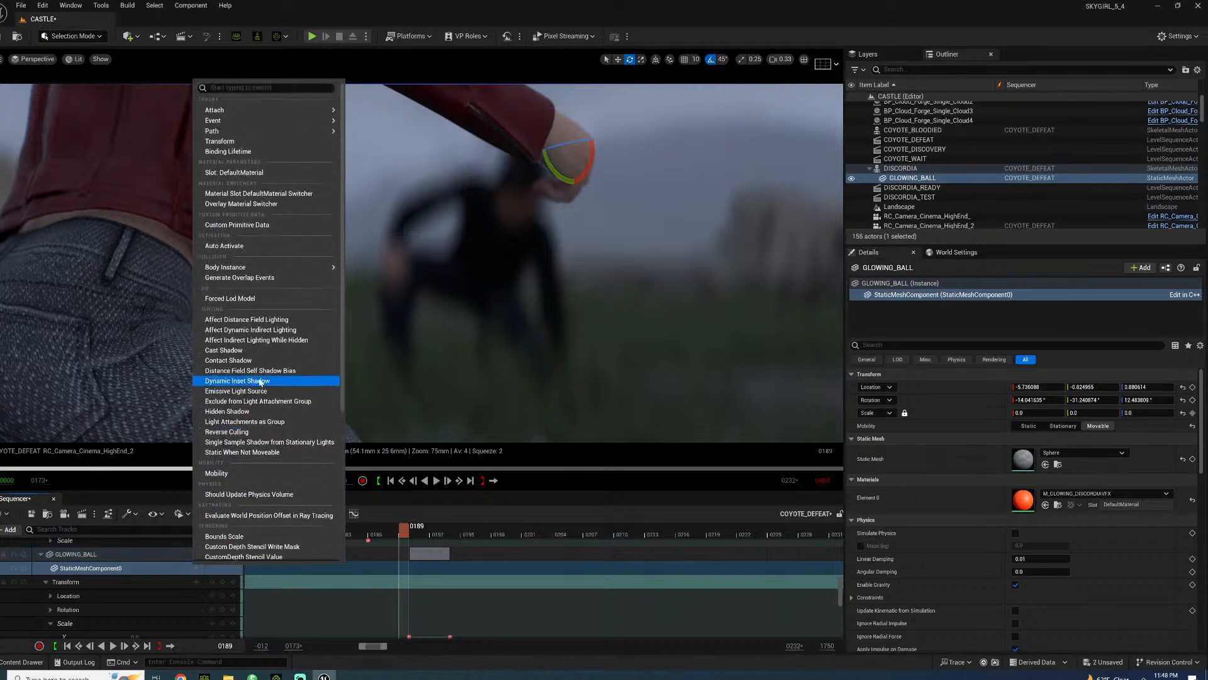
click(234, 169)
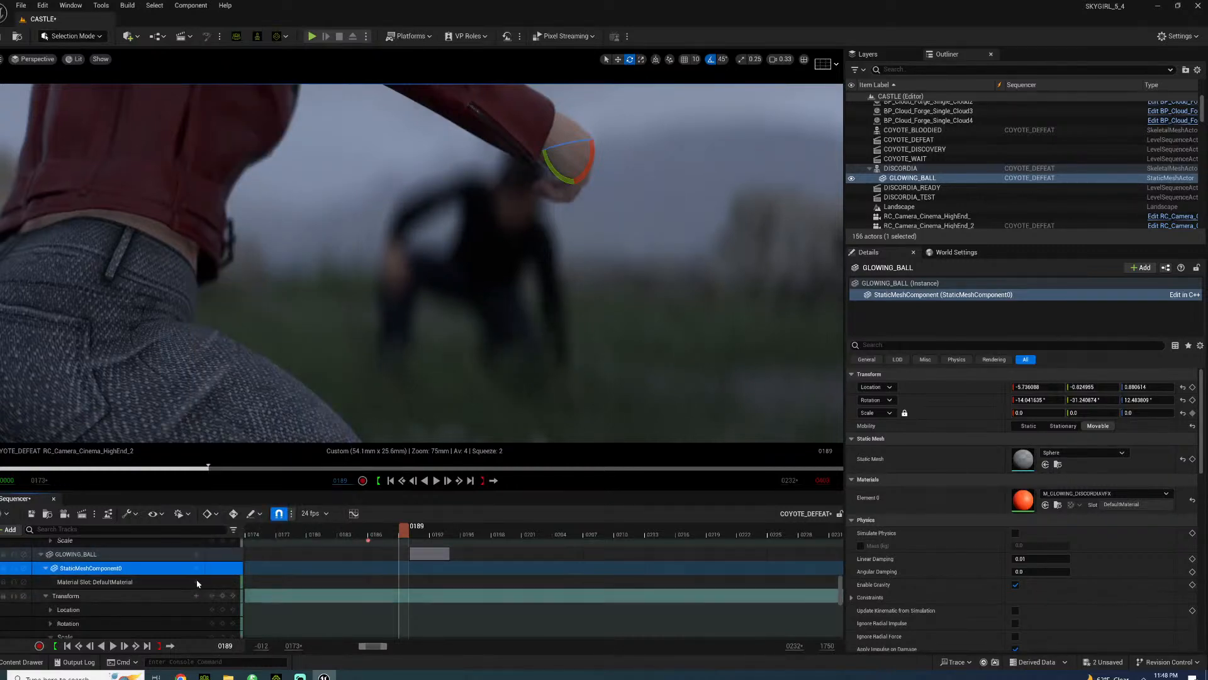
- Add the POWER parameter to the DefaultMaterial slot track and expand the track to show it
click(196, 582)
click(239, 628)
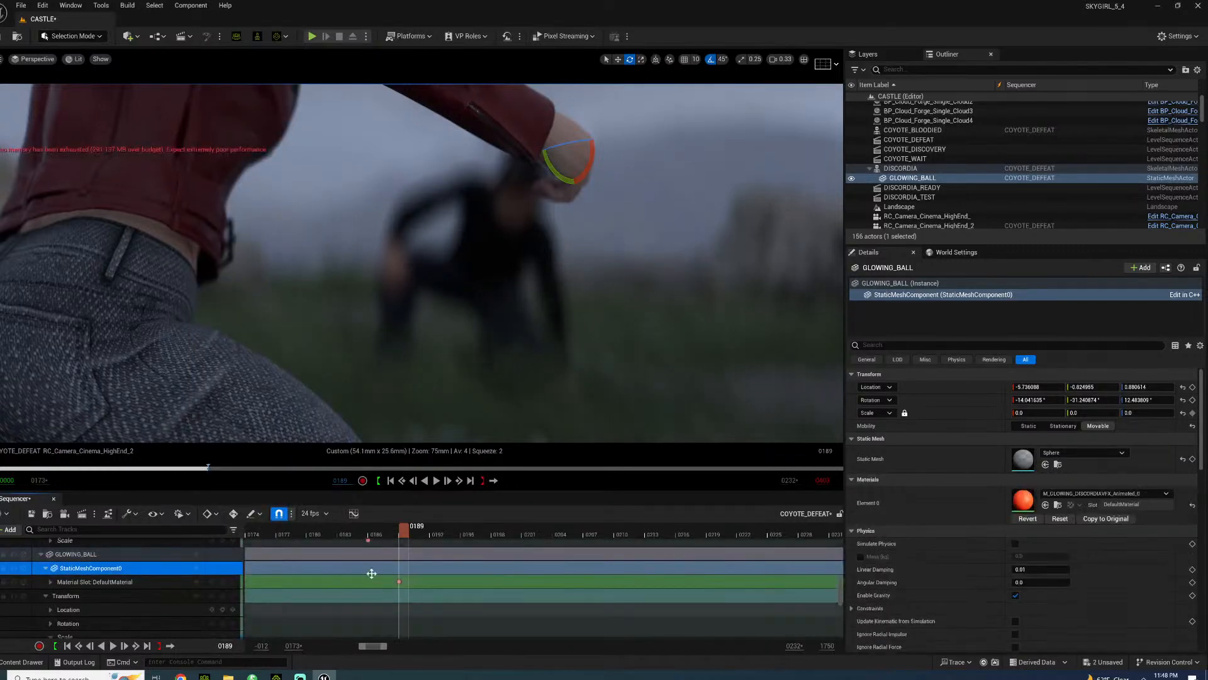
click(51, 583)
scroll(187, 596, down, 5)
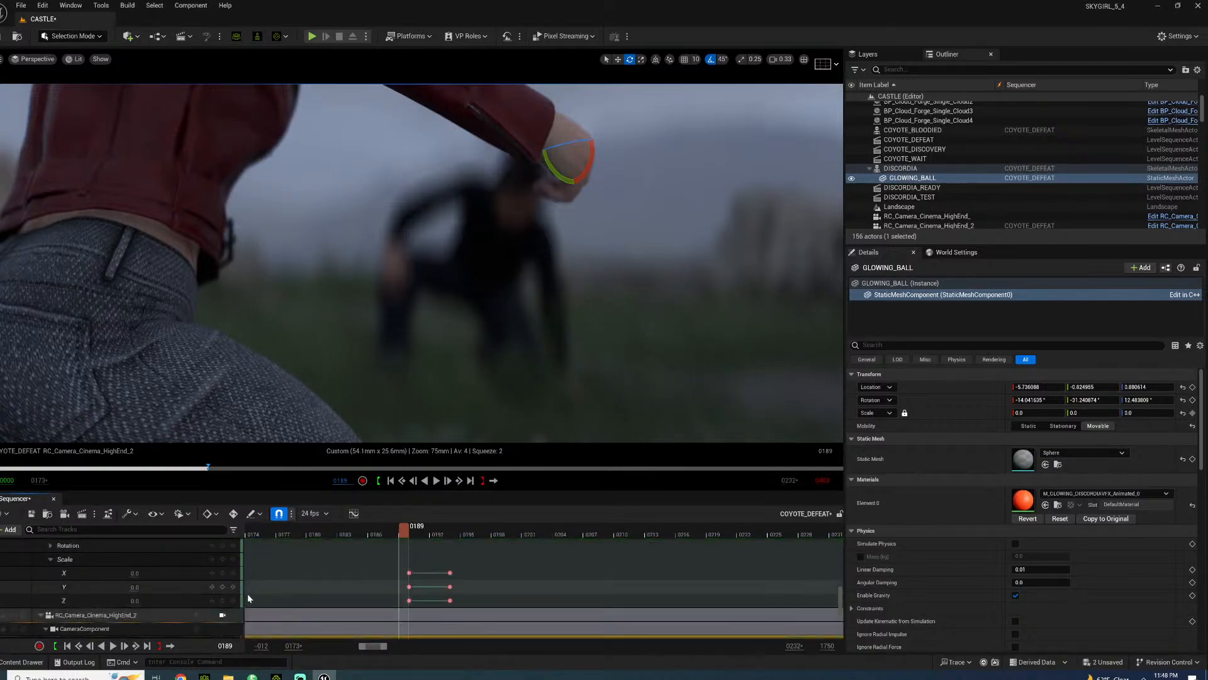
scroll(248, 598, up, 5)
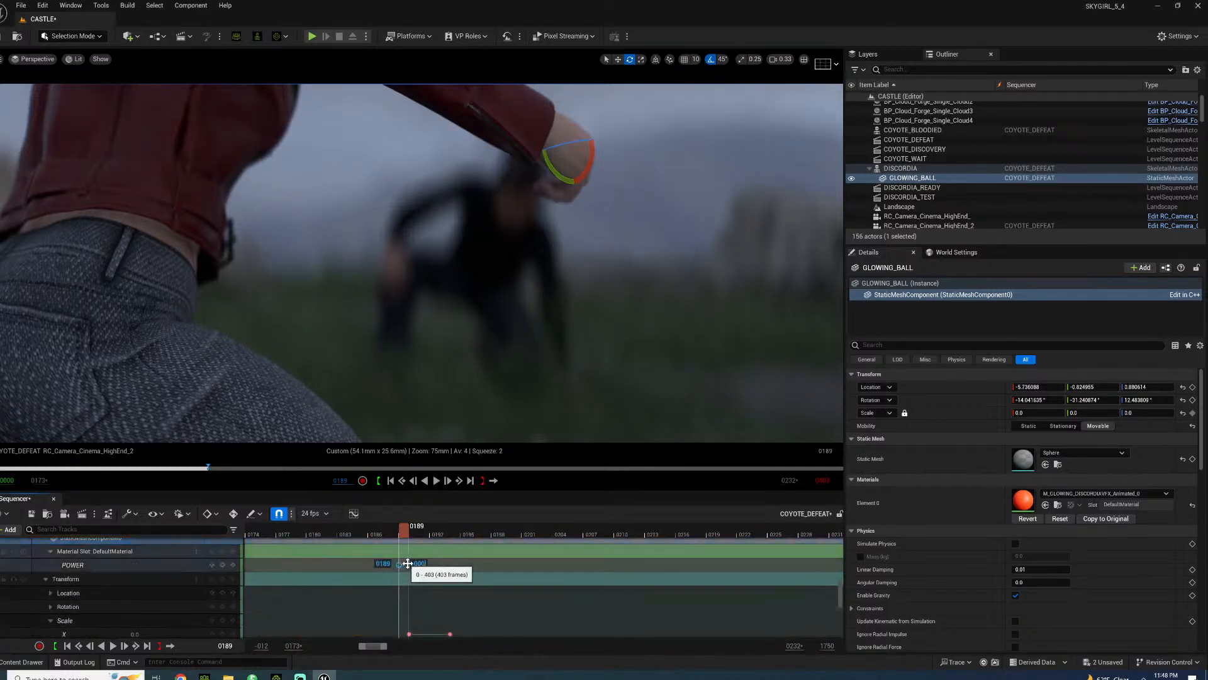
- Align the POWER key with the ball's starting scale keys and set POWER to 750 at frame 194
drag(408, 564, 457, 532)
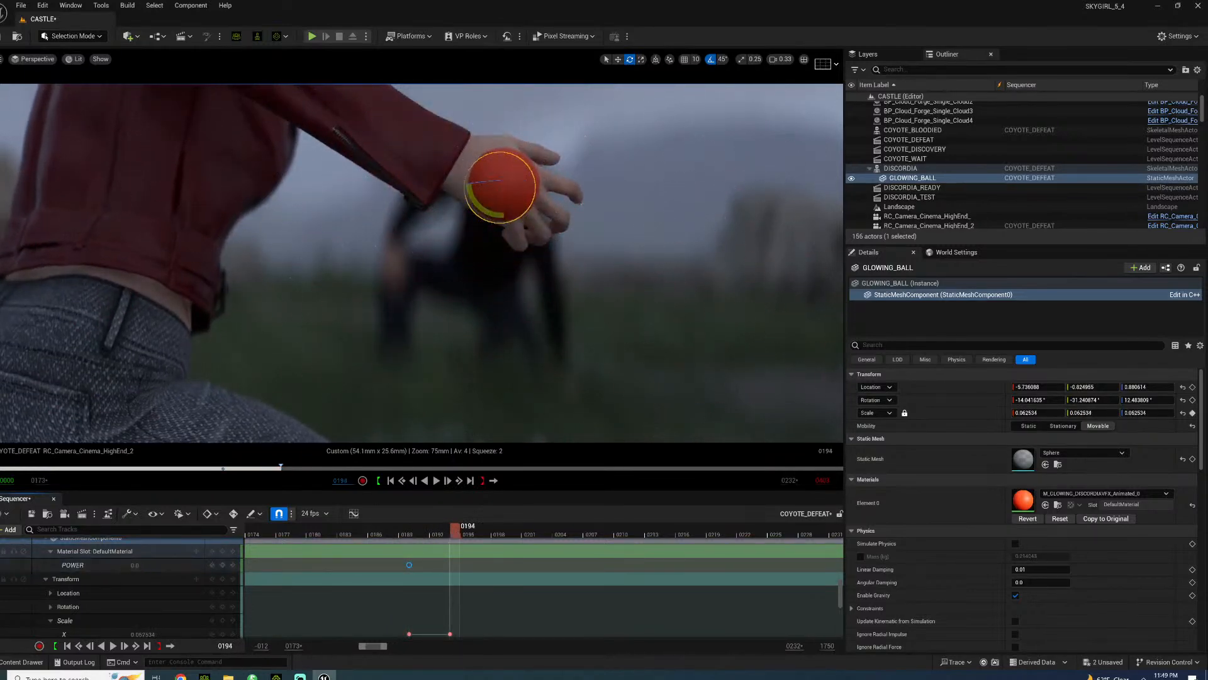
key(Return)
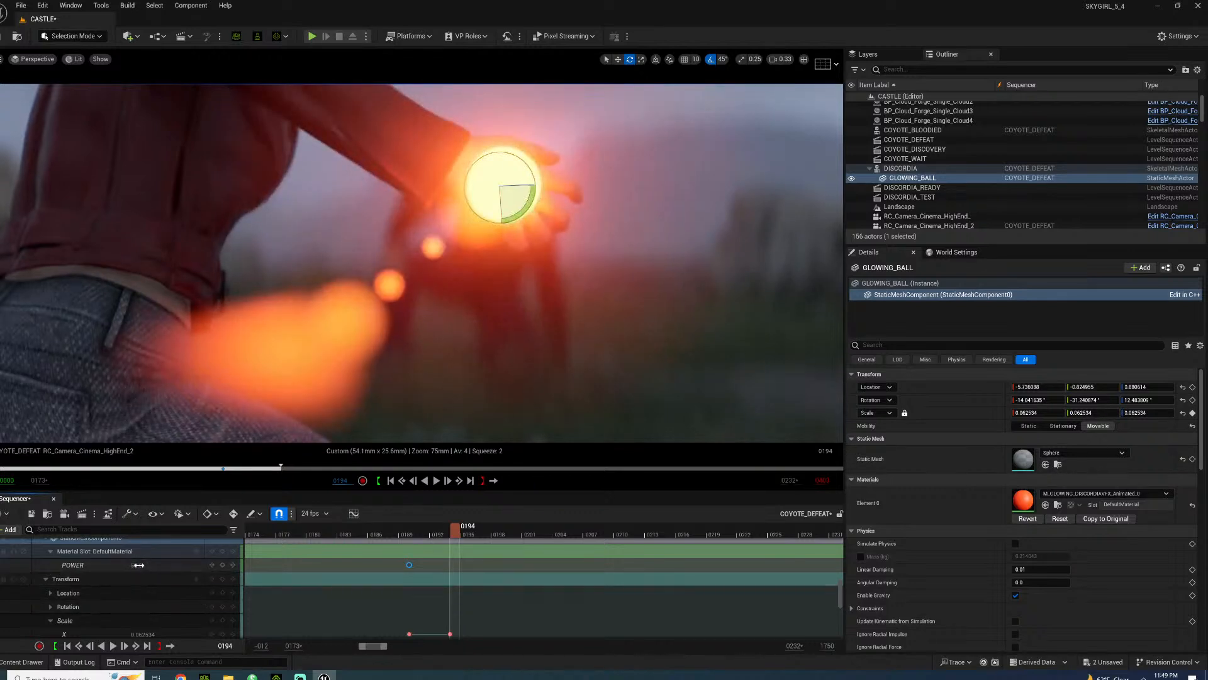
text(750)
key(Return)
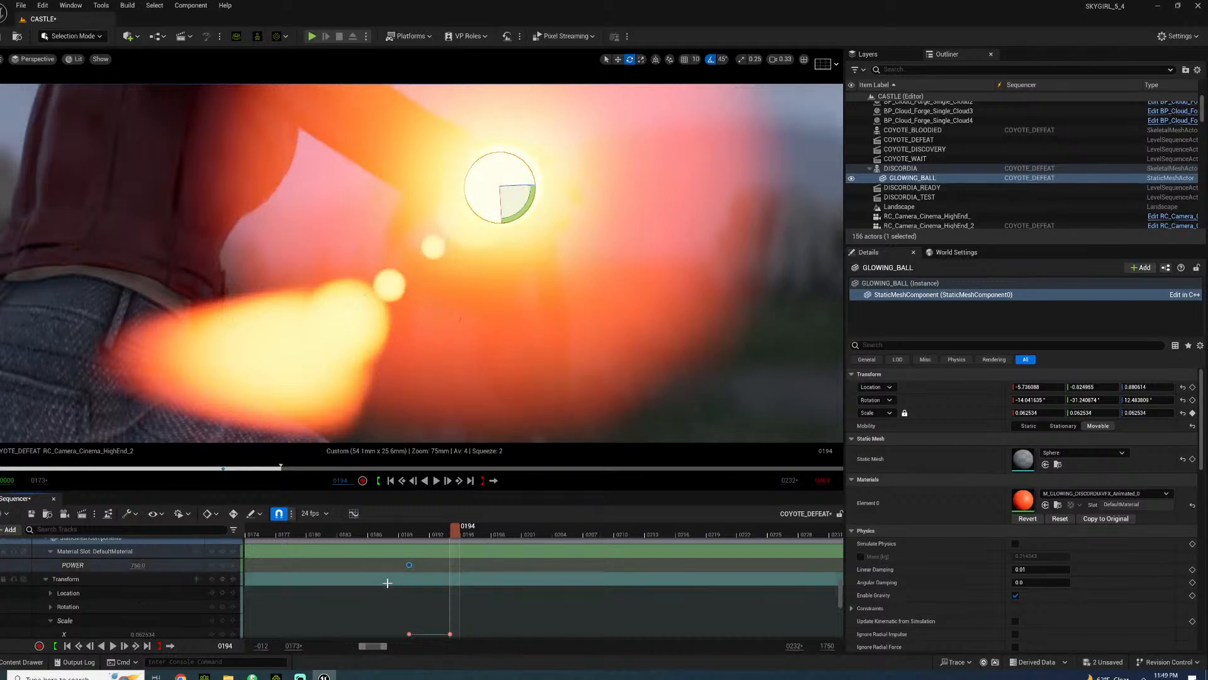
- Set GLOWING_BALL's X, Y and Z scale keys at frame 194 to 0.005, and refine them to 0.0125
scroll(327, 593, down, 5)
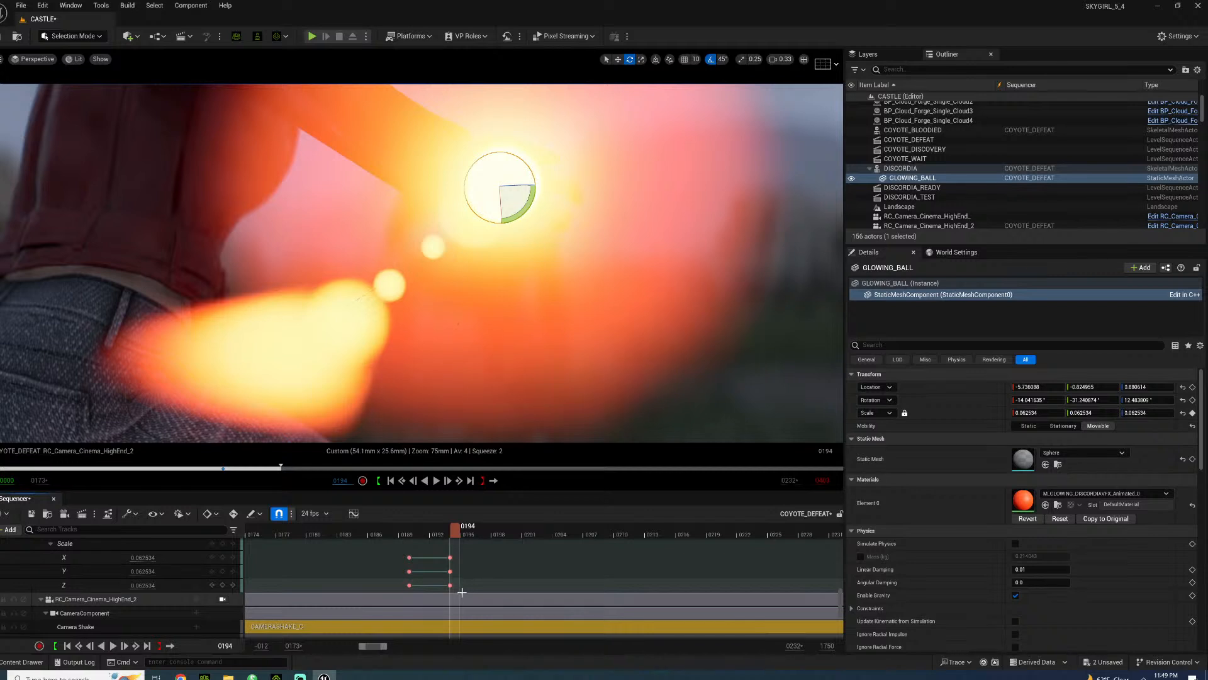
drag(462, 592, 445, 551)
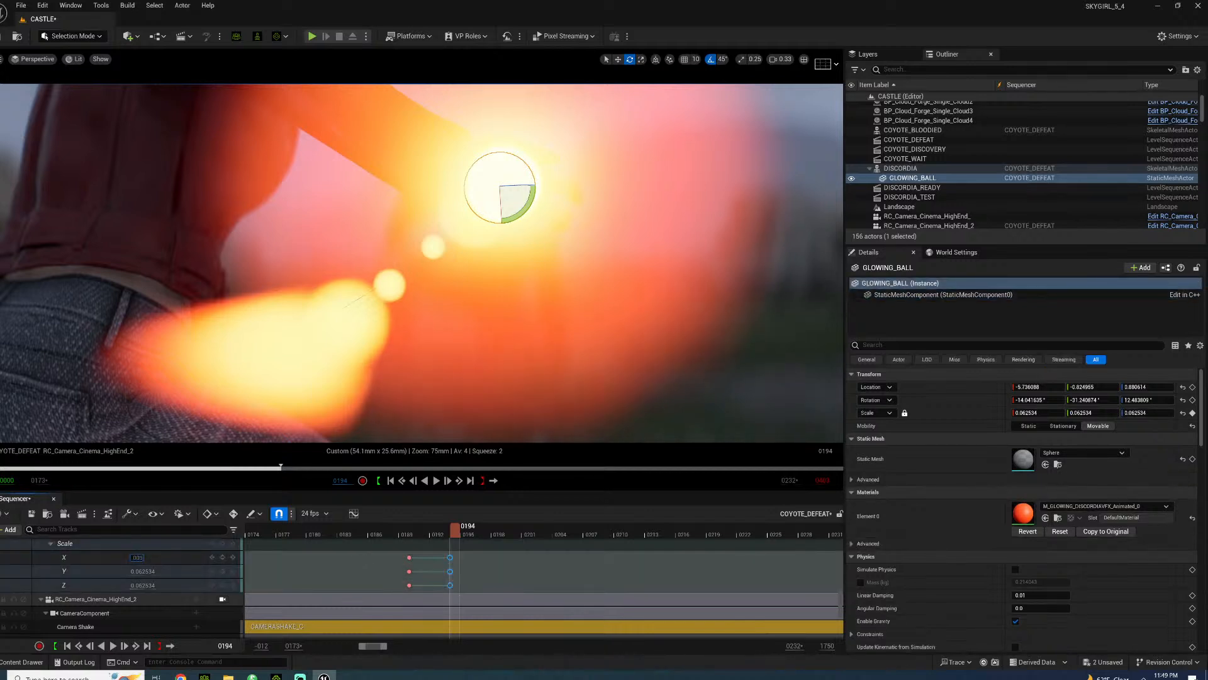
key(Return)
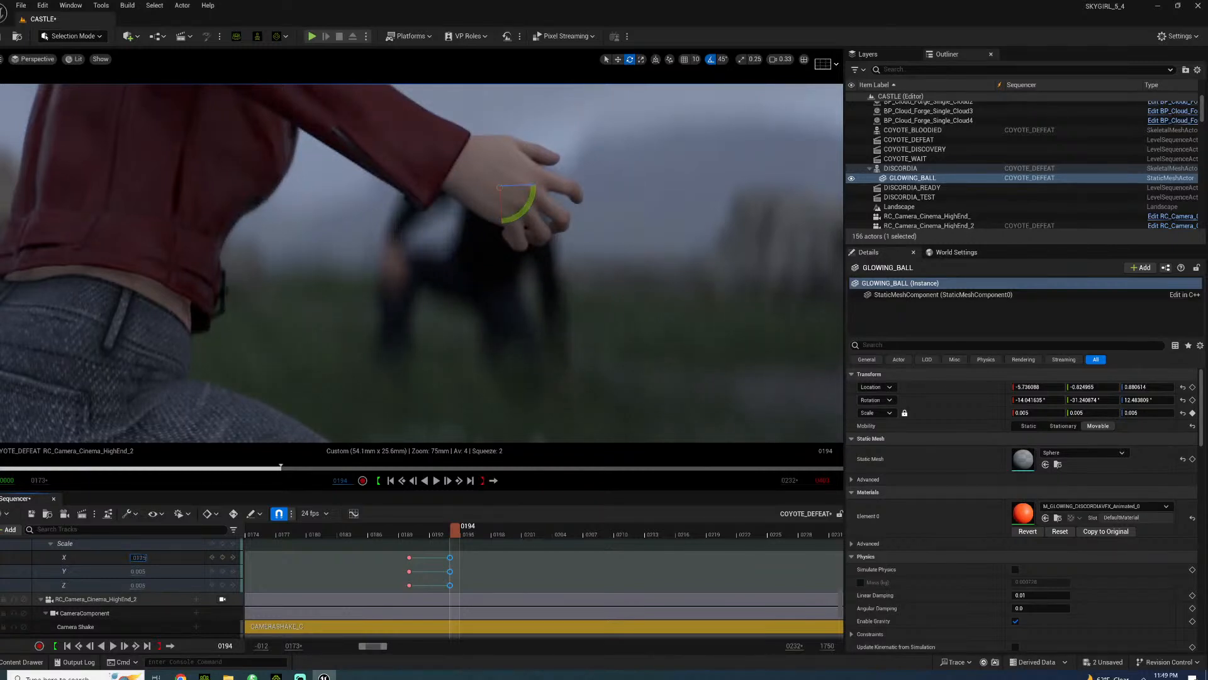
key(Return)
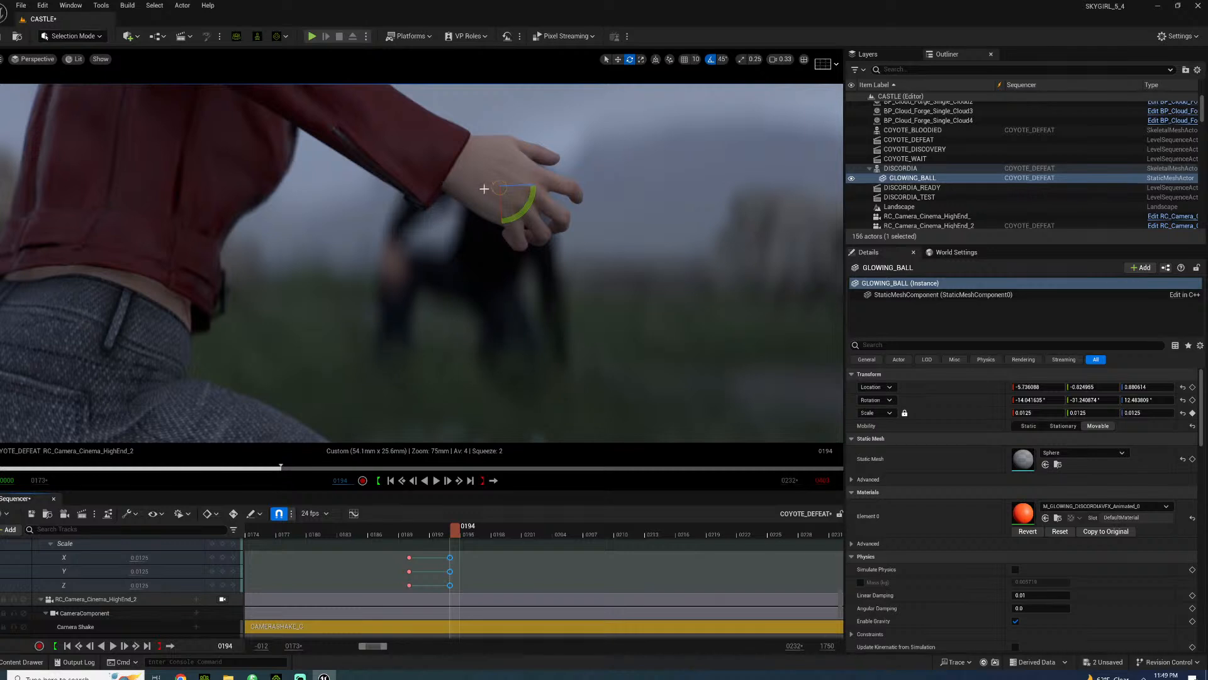
key(w)
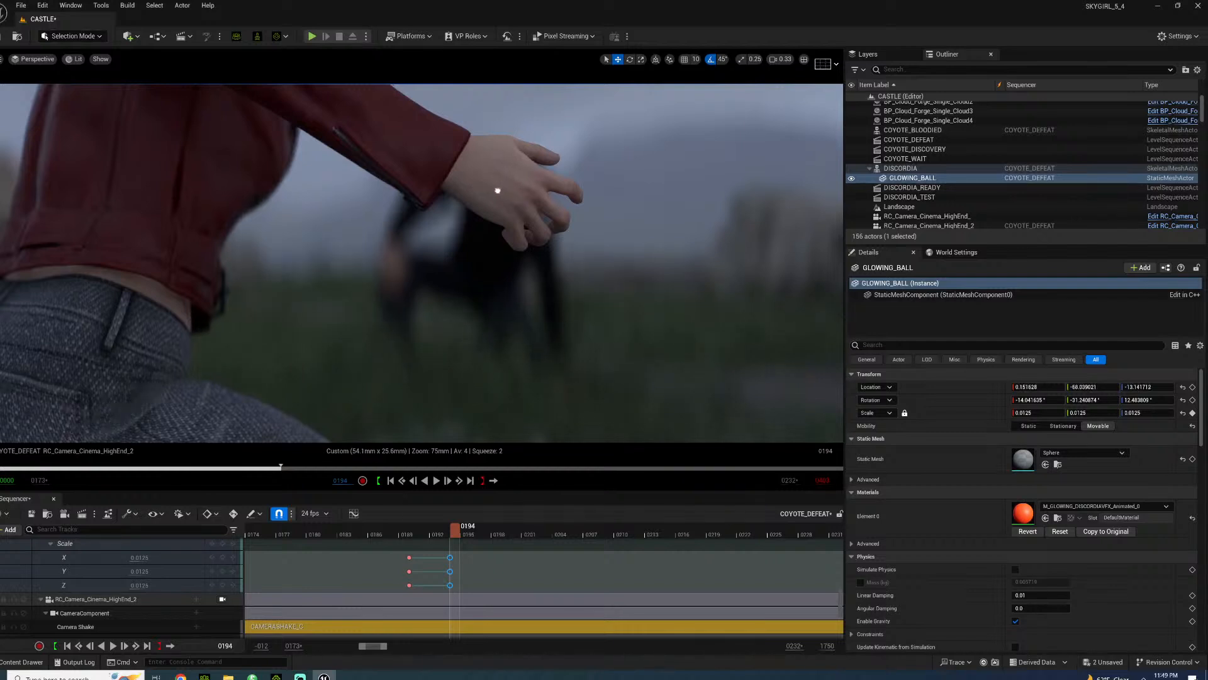
scroll(79, 576, up, 4)
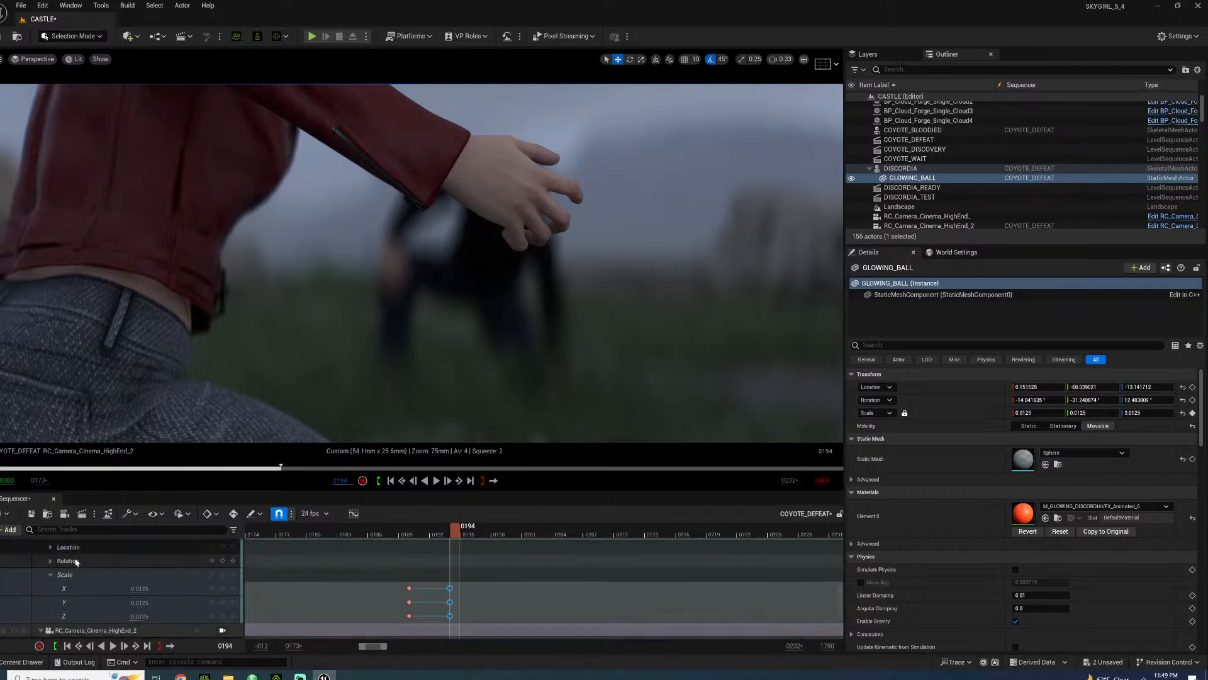
click(79, 581)
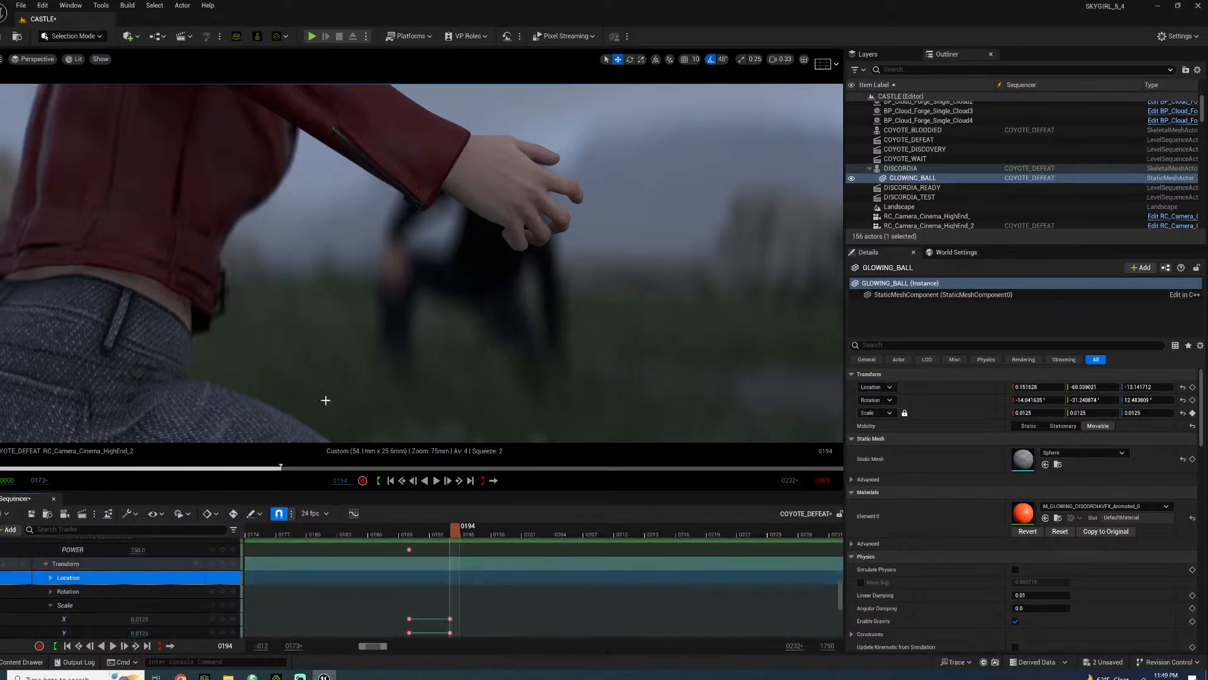
key(ctrl+z)
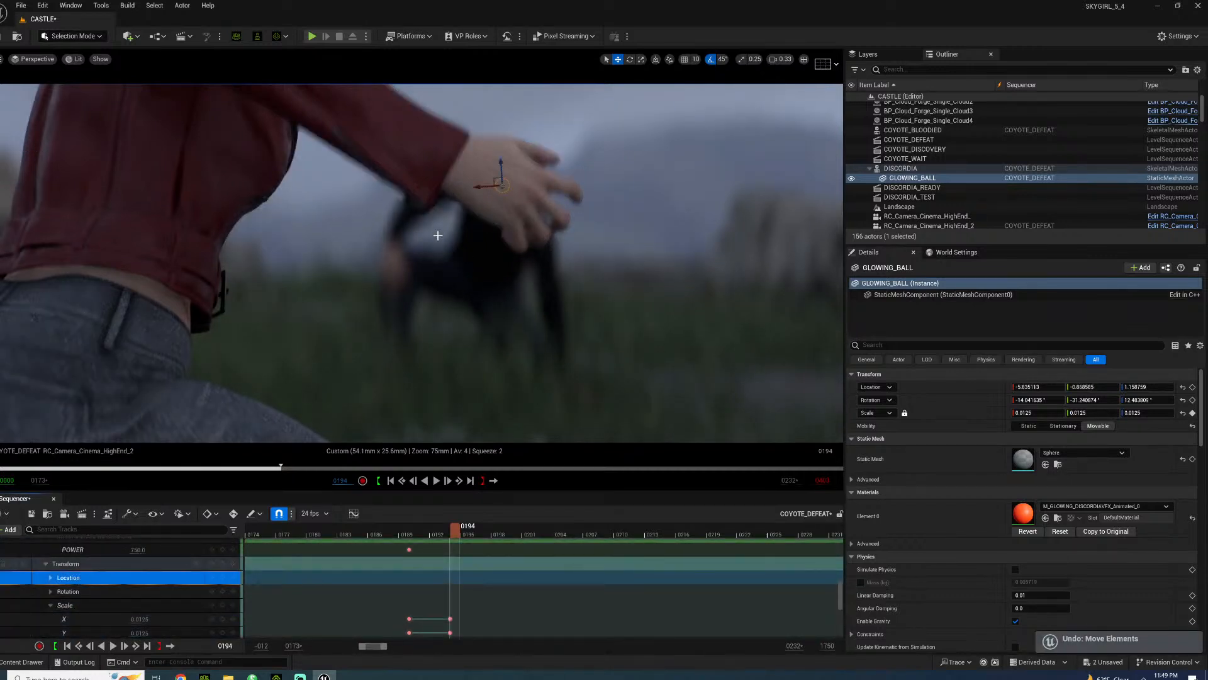
- Unlock the viewport from the camera cuts, move GLOWING_BALL just off the surface of DISCORDIA's hand, and restore the camera cut view
scroll(189, 585, down, 5)
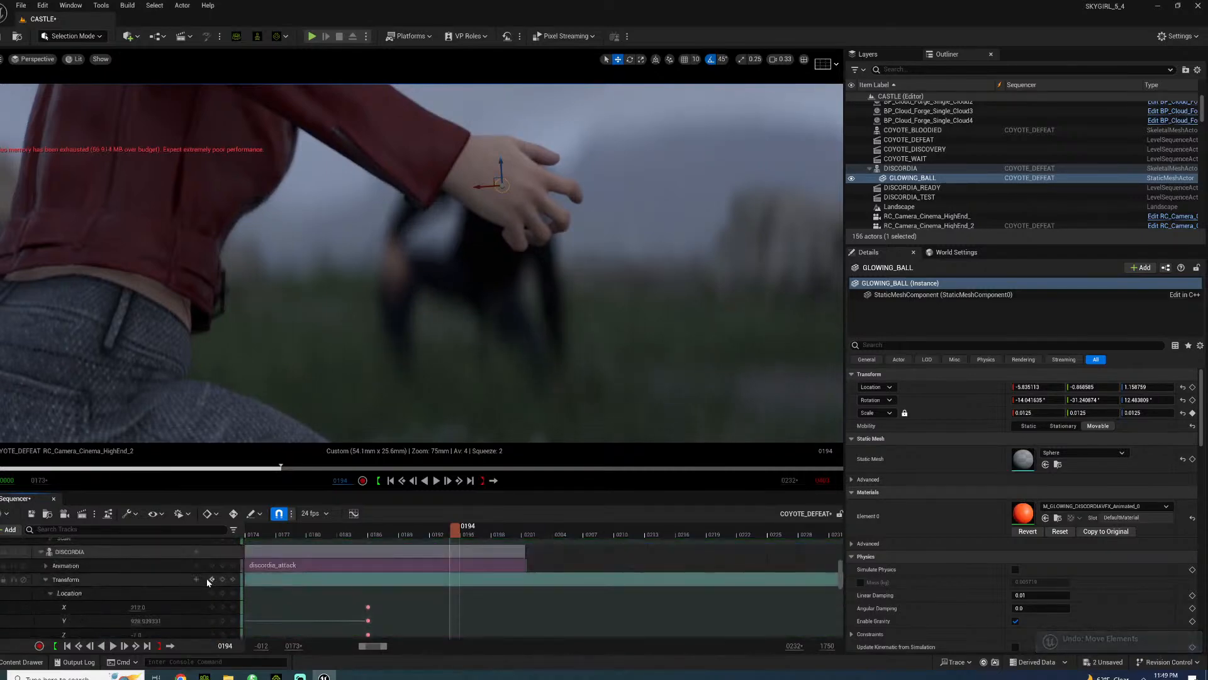
scroll(208, 582, up, 5)
click(223, 557)
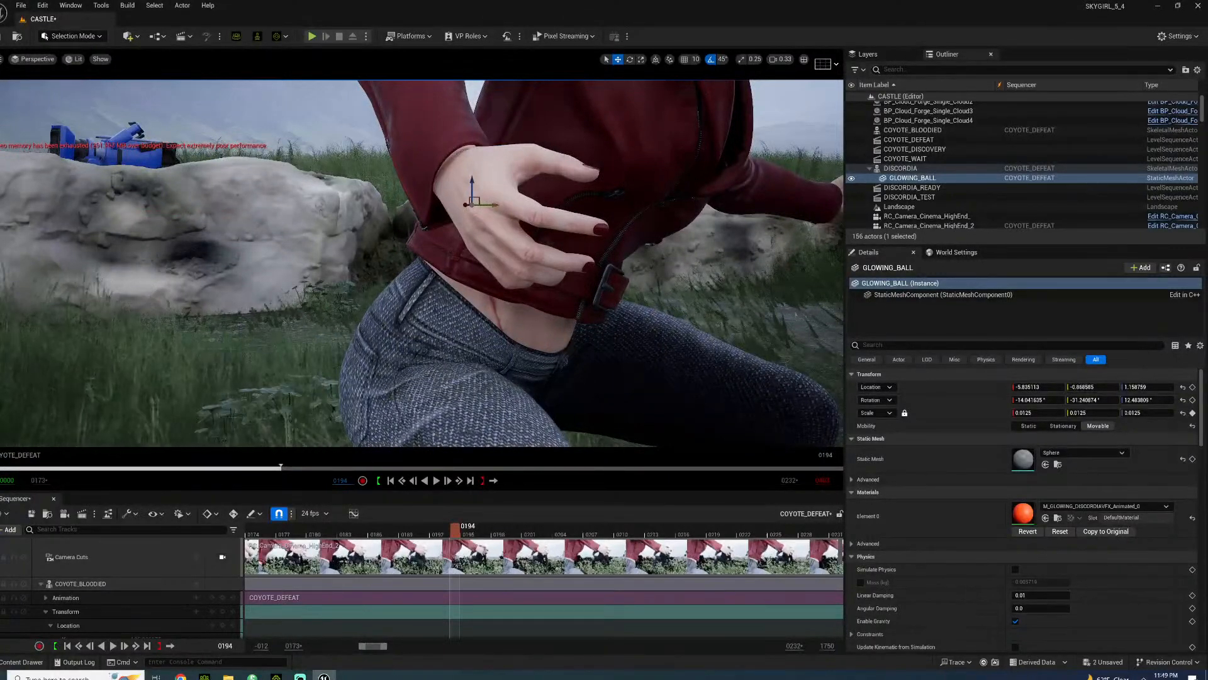
drag(492, 204, 467, 205)
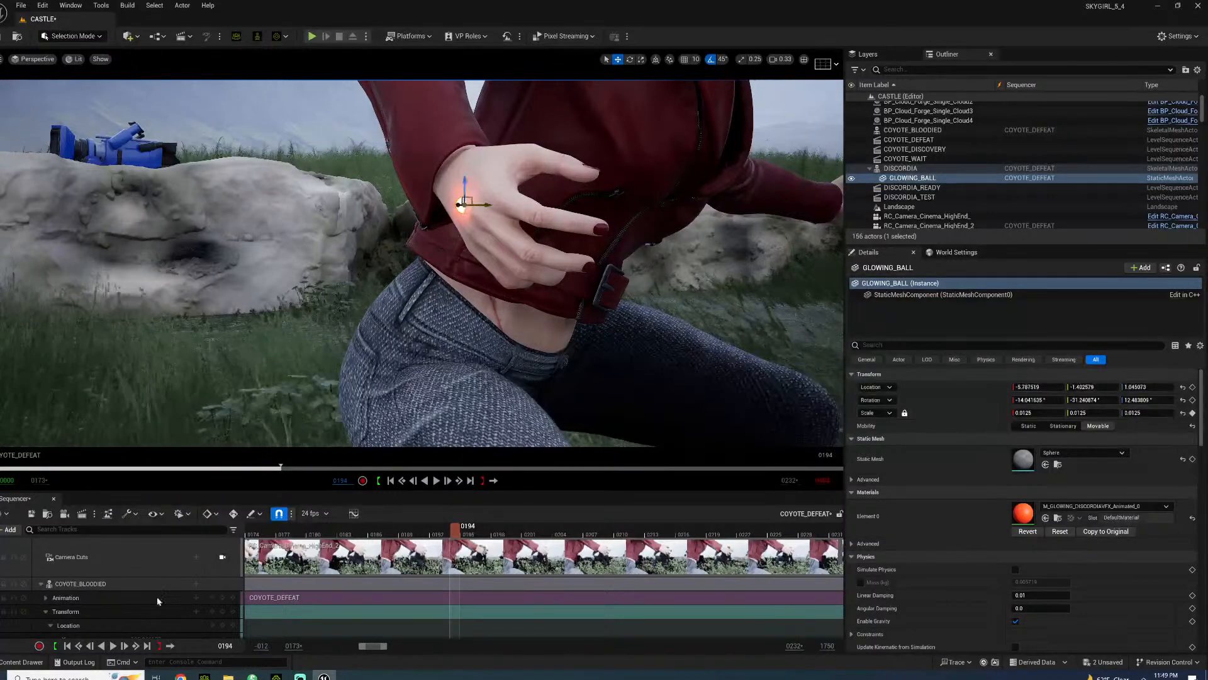
click(222, 557)
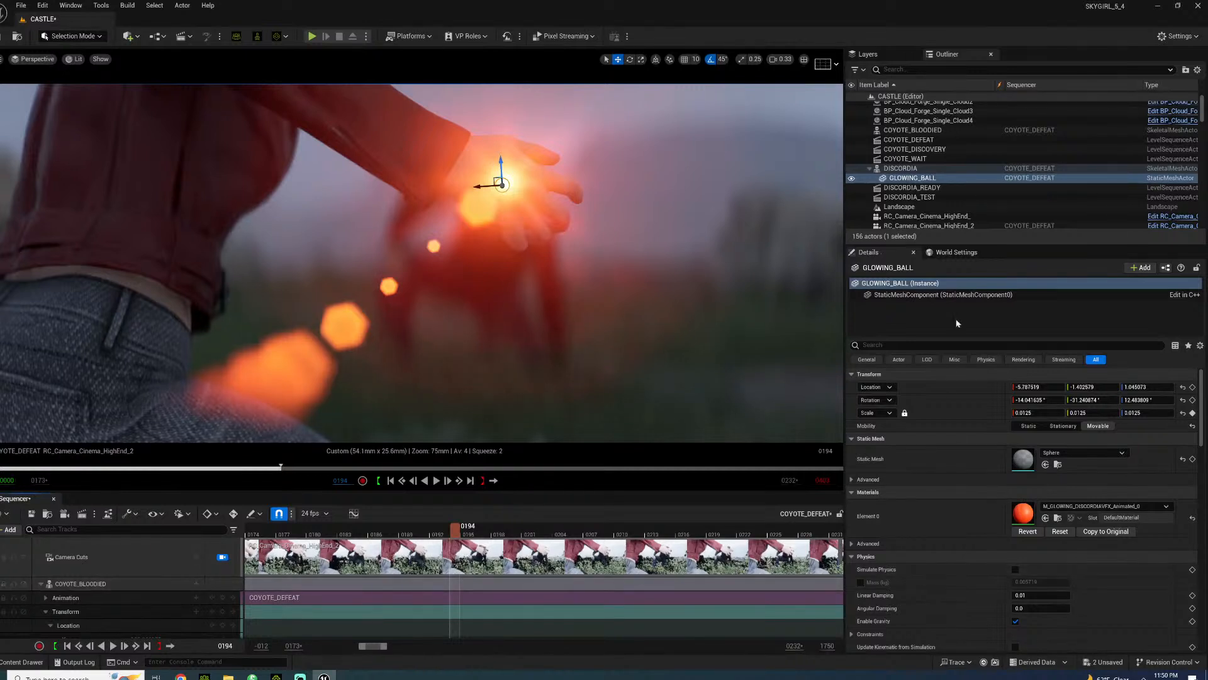
- Test a stronger bloom on RC_Camera_Cinema_HighEnd_2's Camera Component and set the bloom intensity to 1
click(921, 227)
scroll(924, 448, down, 10)
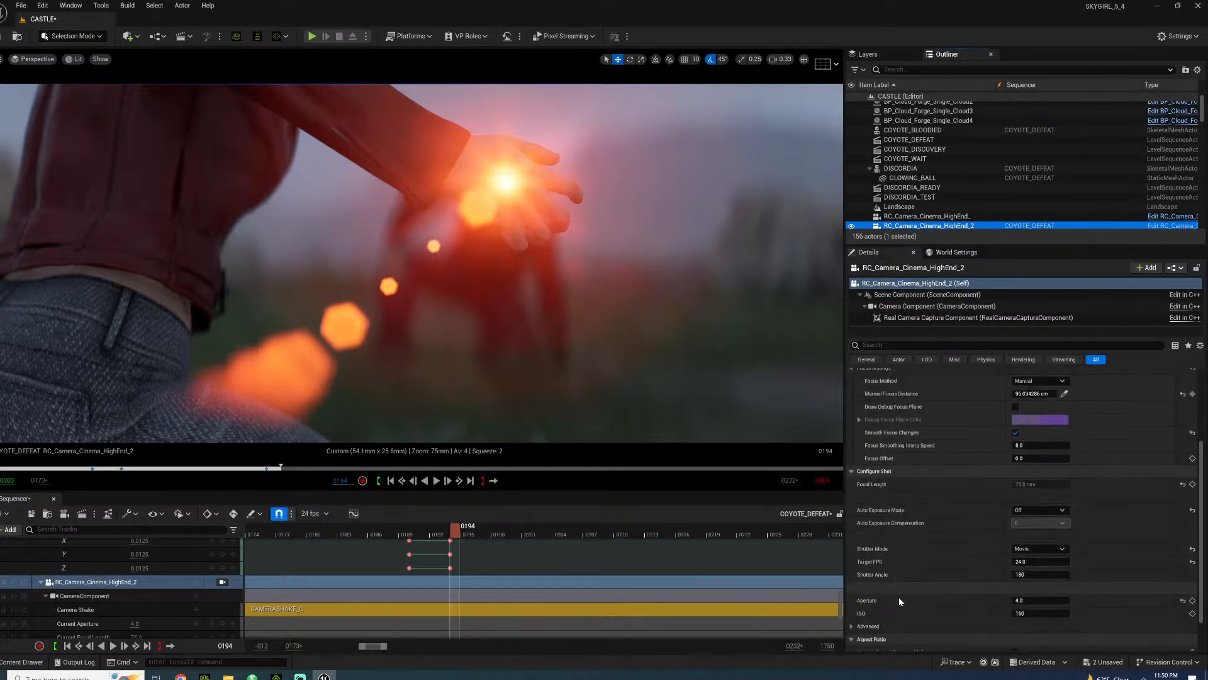
click(908, 307)
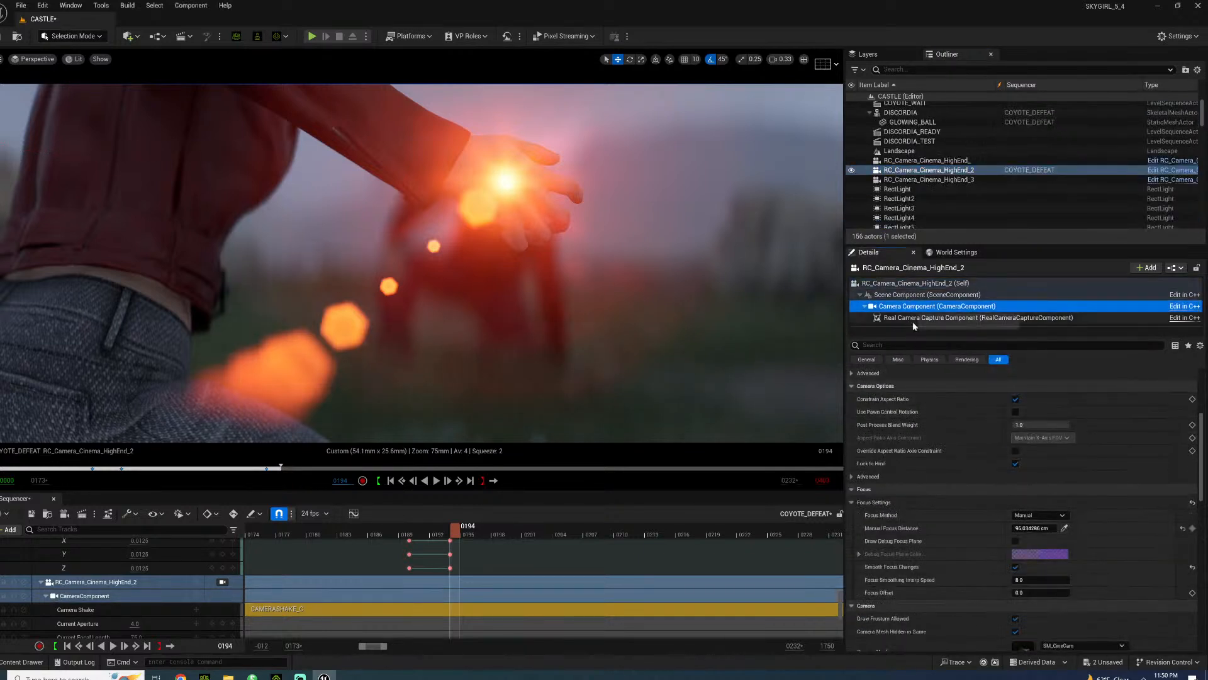
scroll(920, 537, down, 2)
scroll(919, 536, down, 6)
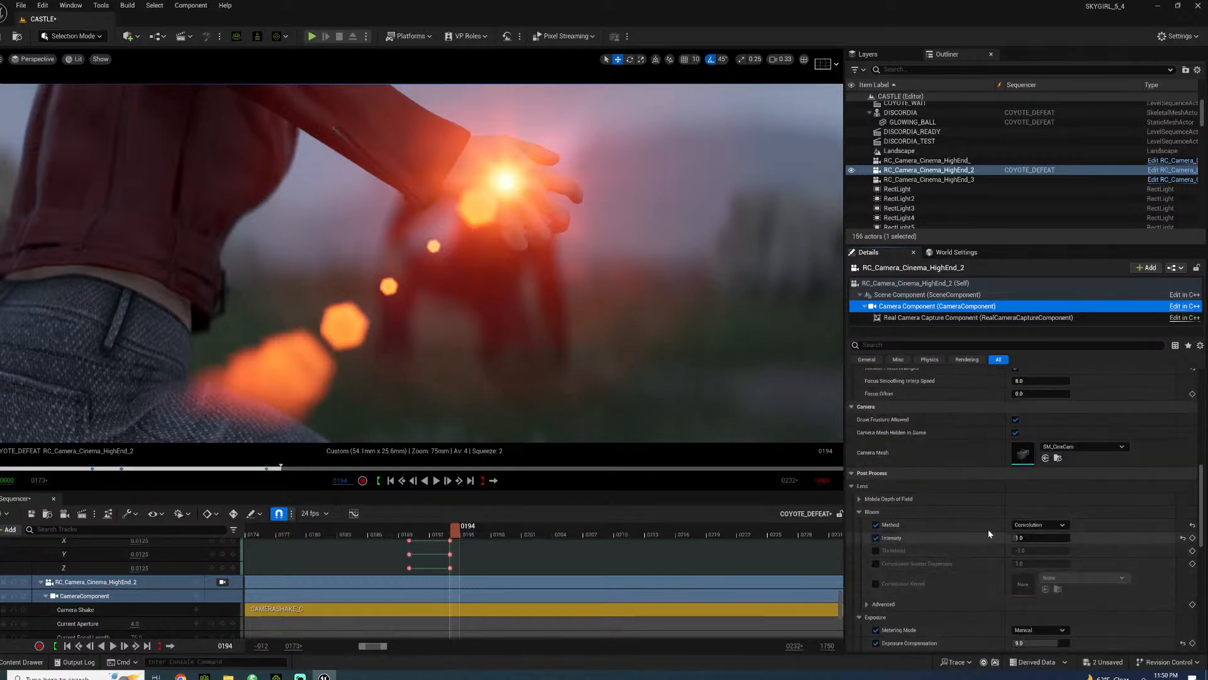
drag(1020, 536, 1055, 536)
text(1)
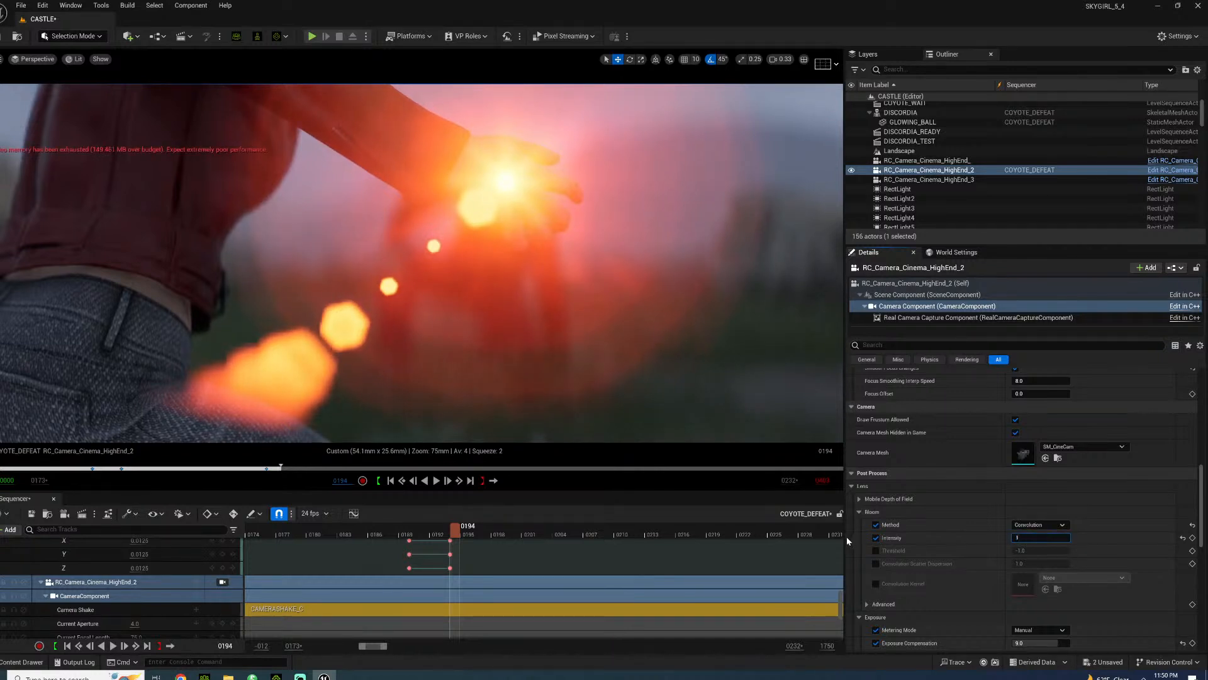
key(Return)
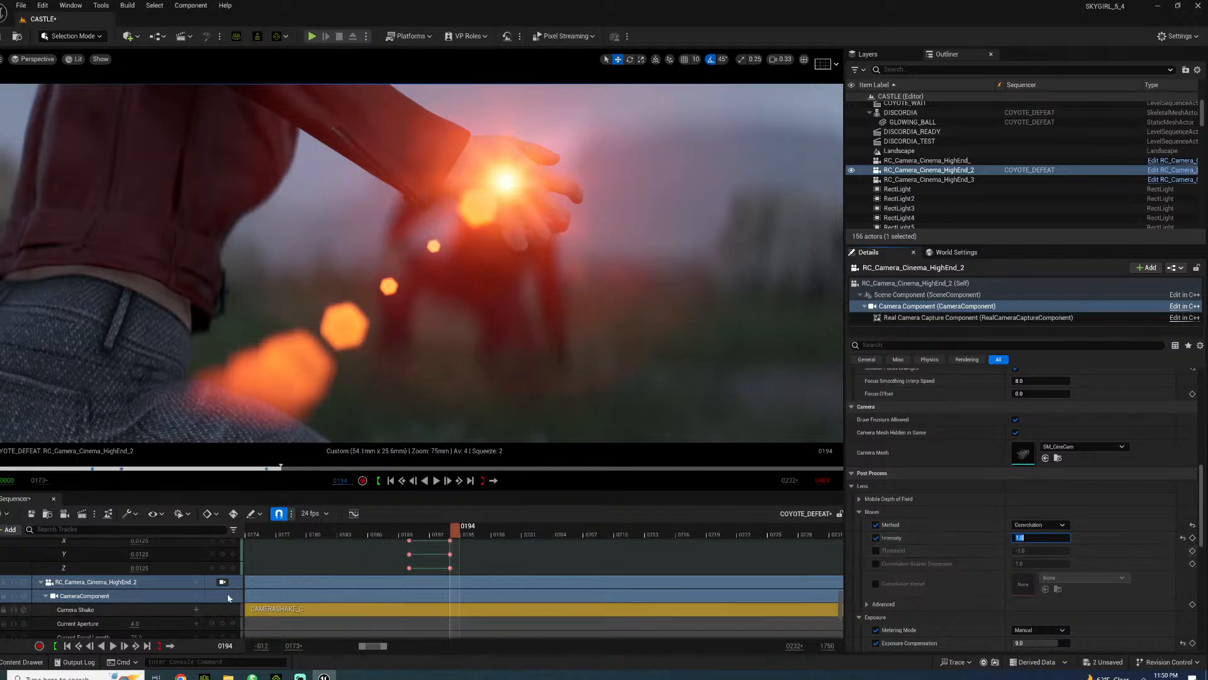
- In the camera's advanced bloom settings, enable Convolution Scale at 11 and enable an increased Size scale
scroll(968, 590, down, 2)
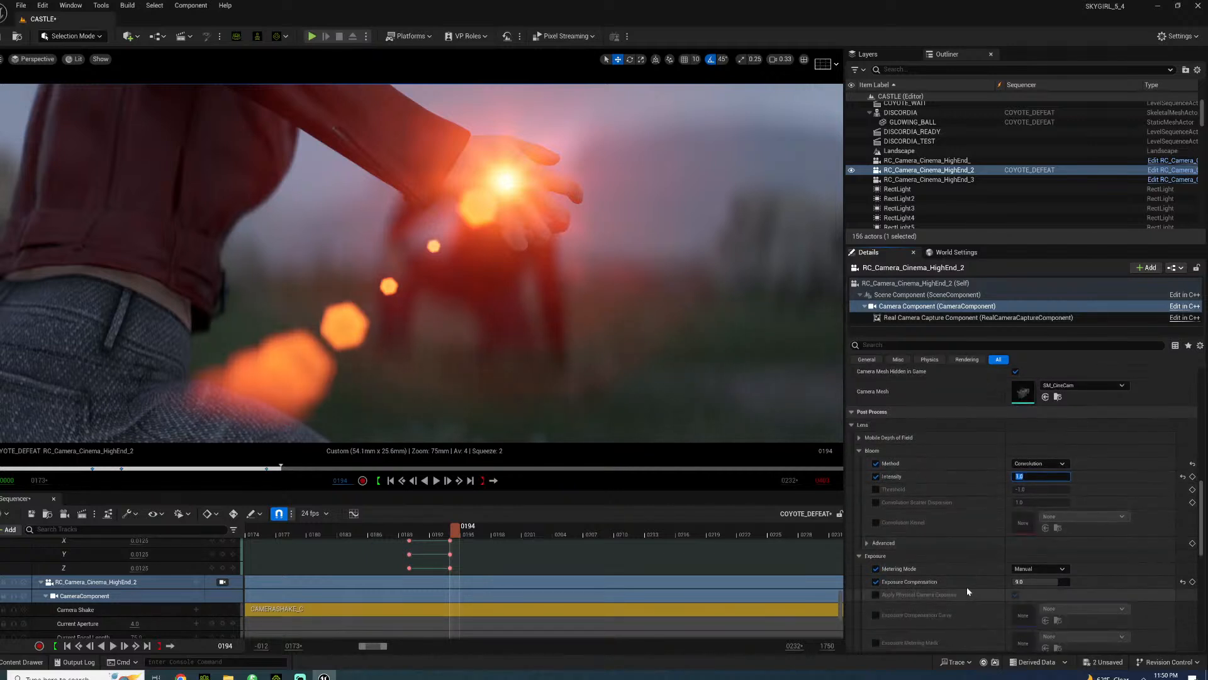
click(867, 543)
scroll(912, 589, down, 7)
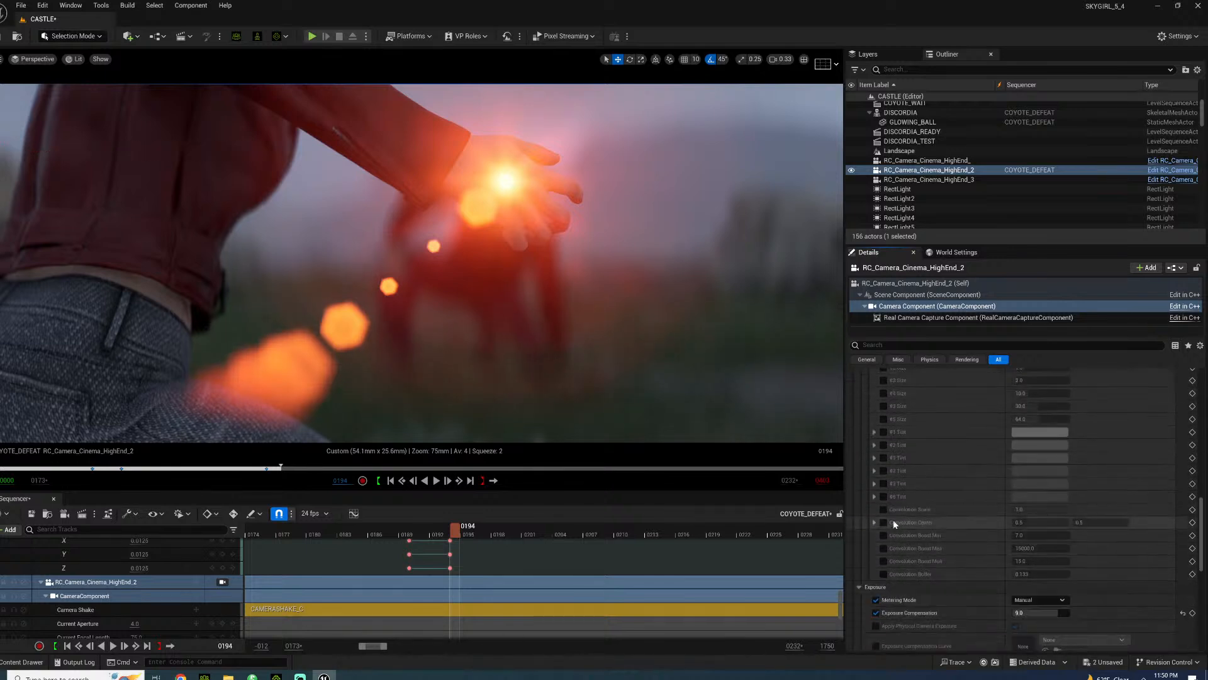
click(883, 509)
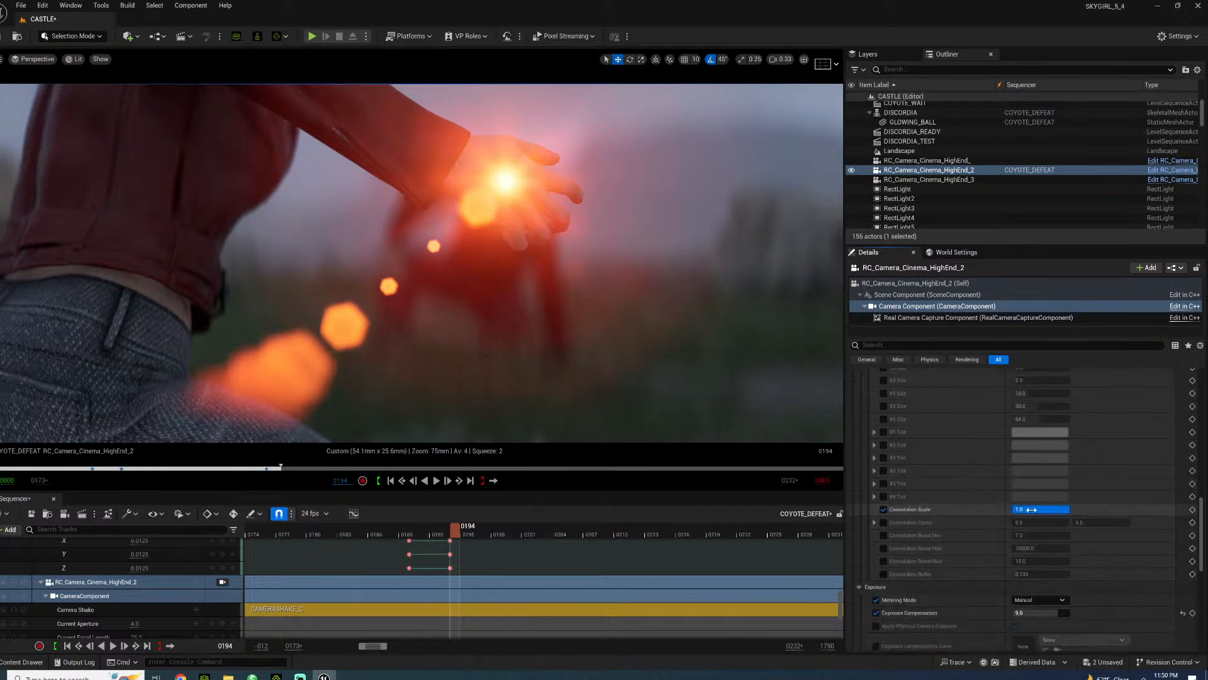
text(1)
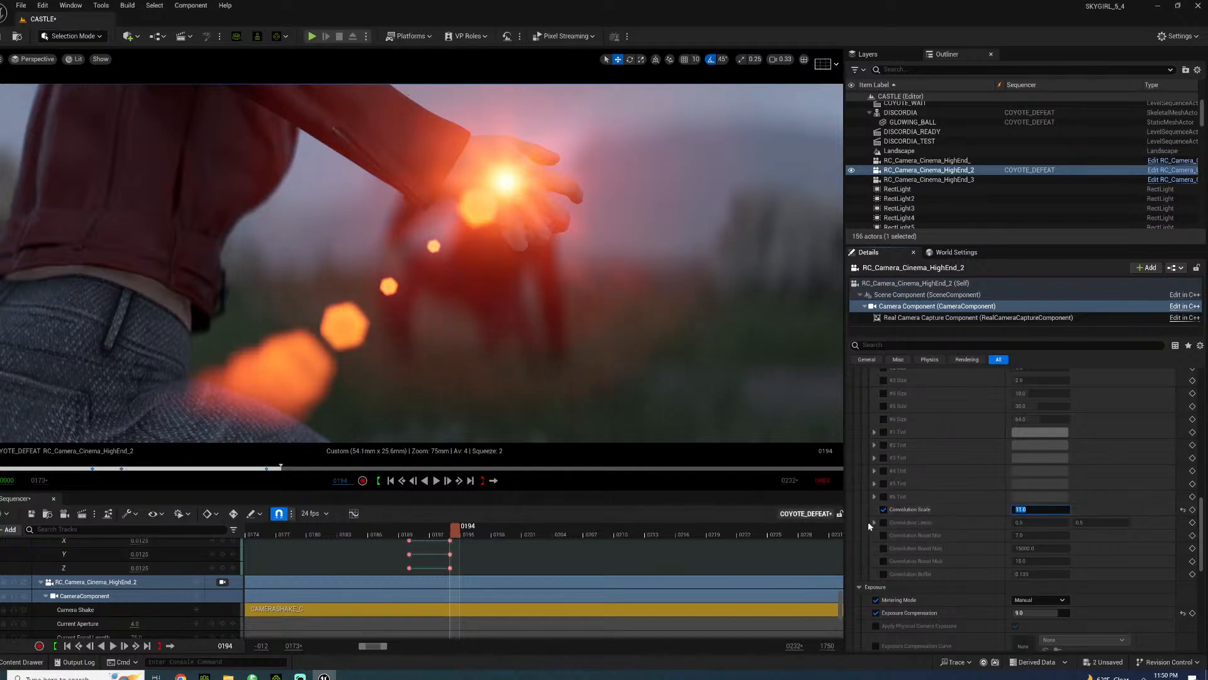
scroll(946, 562, up, 5)
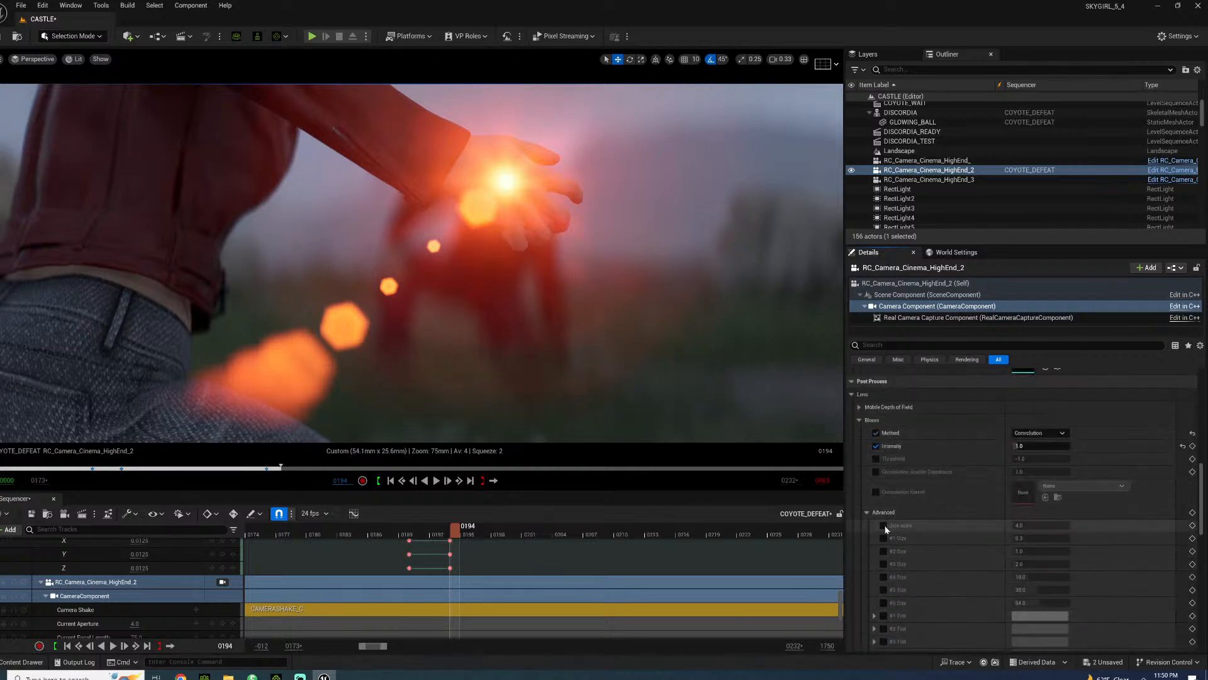
click(885, 526)
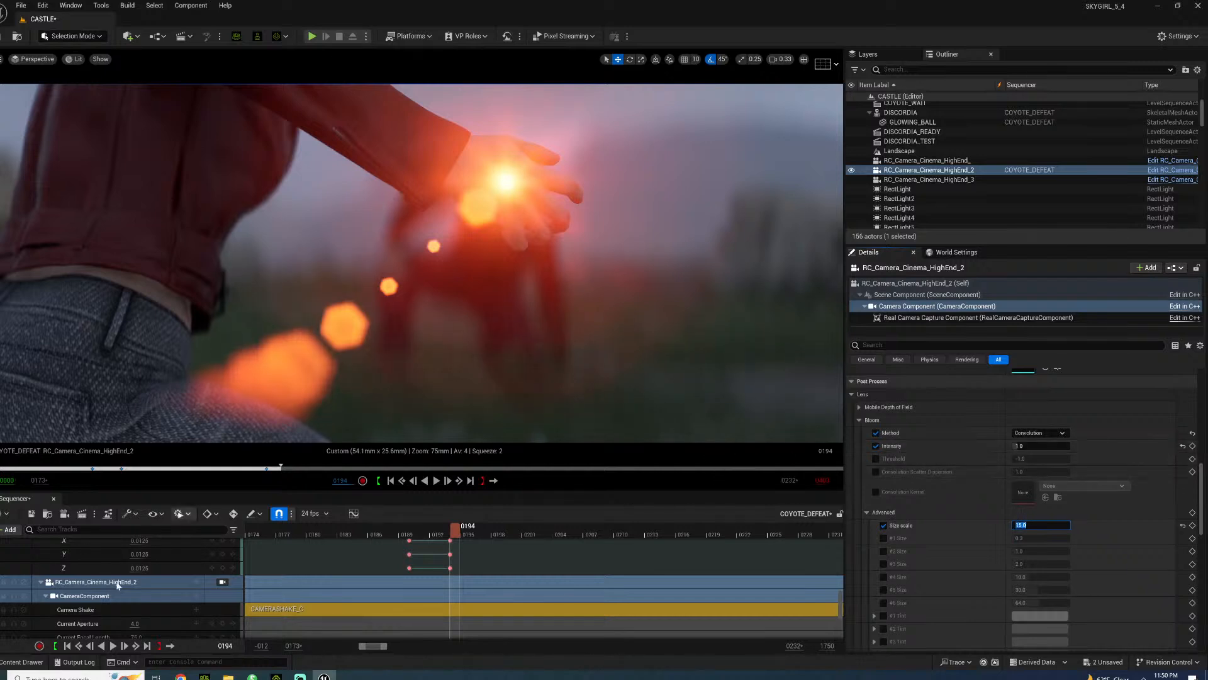
- Set GLOWING_BALL's X, Y and Z scale keys at frame 194 to 0.05
drag(459, 571, 429, 542)
click(139, 541)
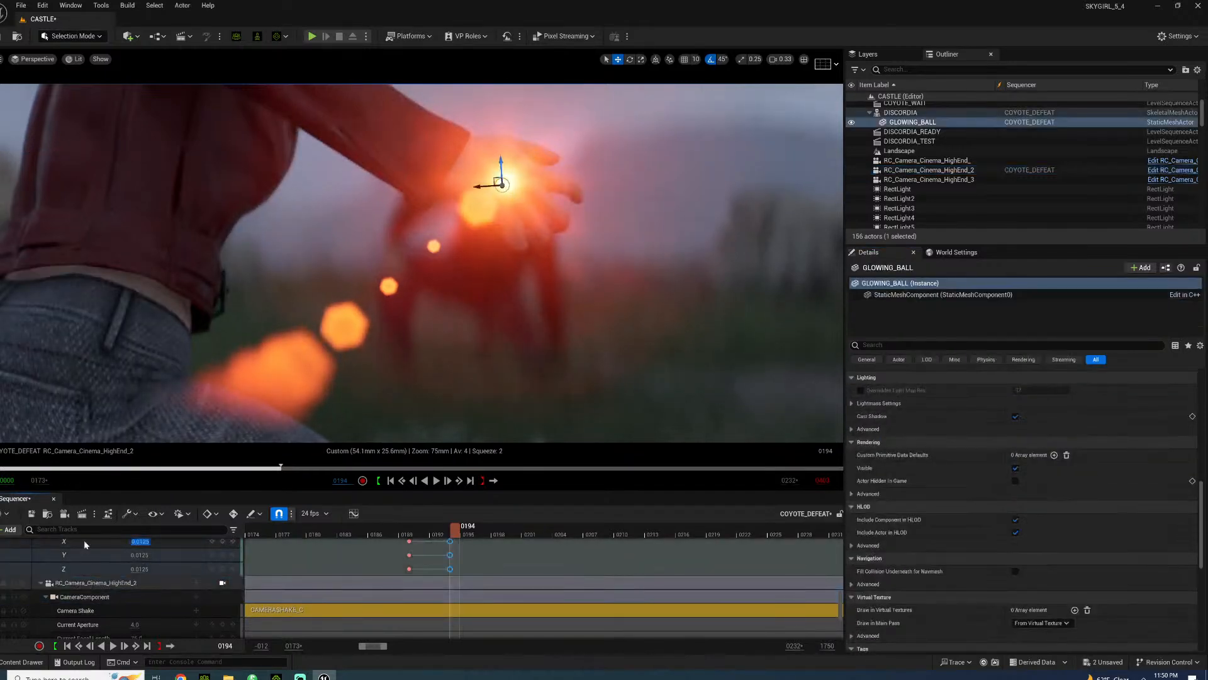
text(0.05)
key(Return)
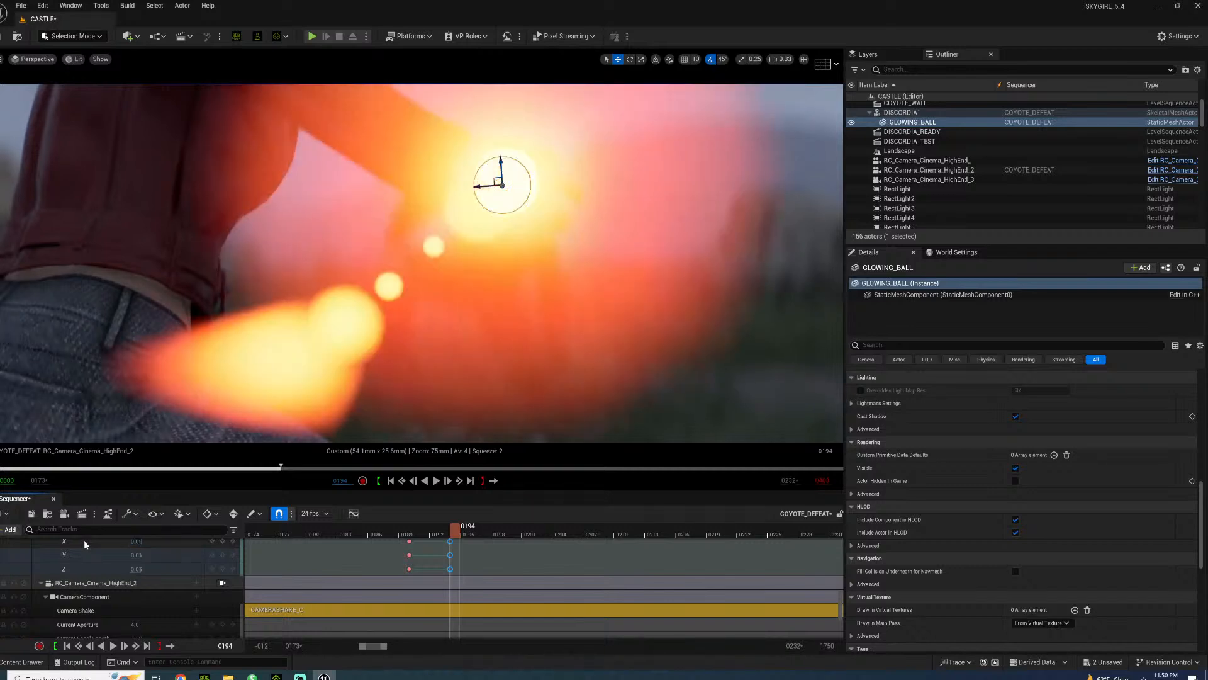
- Play back the ball's growth from its starting scale keys, and nudge GLOWING_BALL's position in DISCORDIA's hand at frame 193
click(405, 535)
key(space)
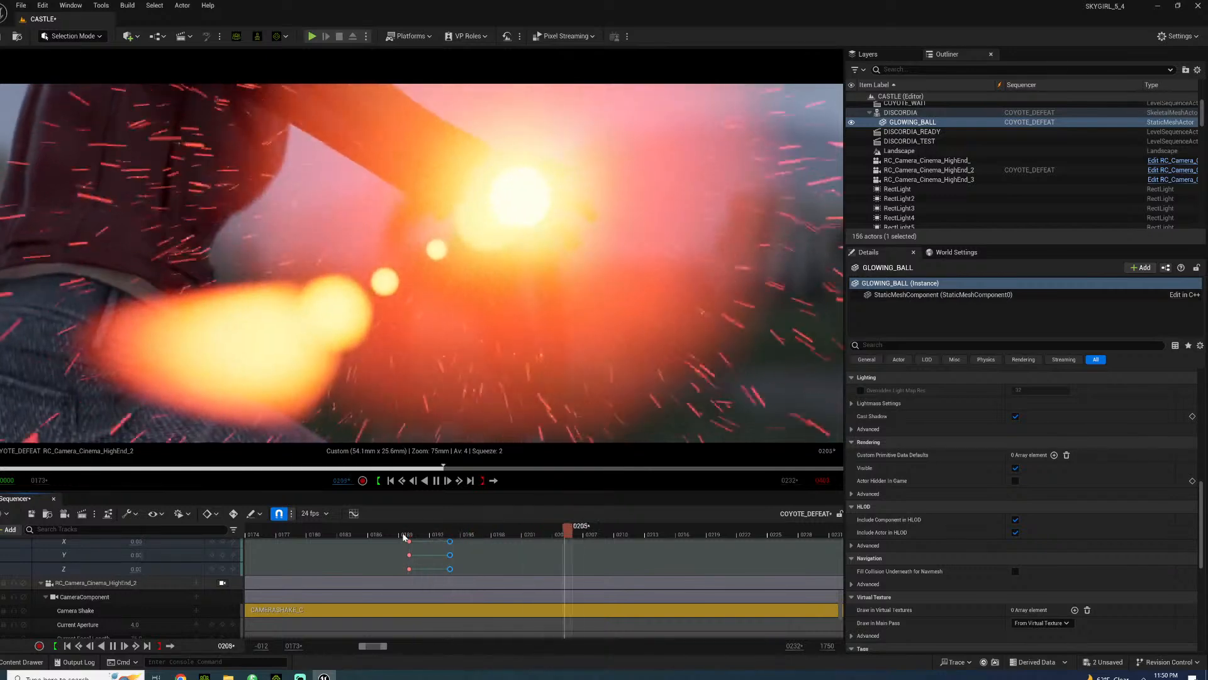
click(440, 535)
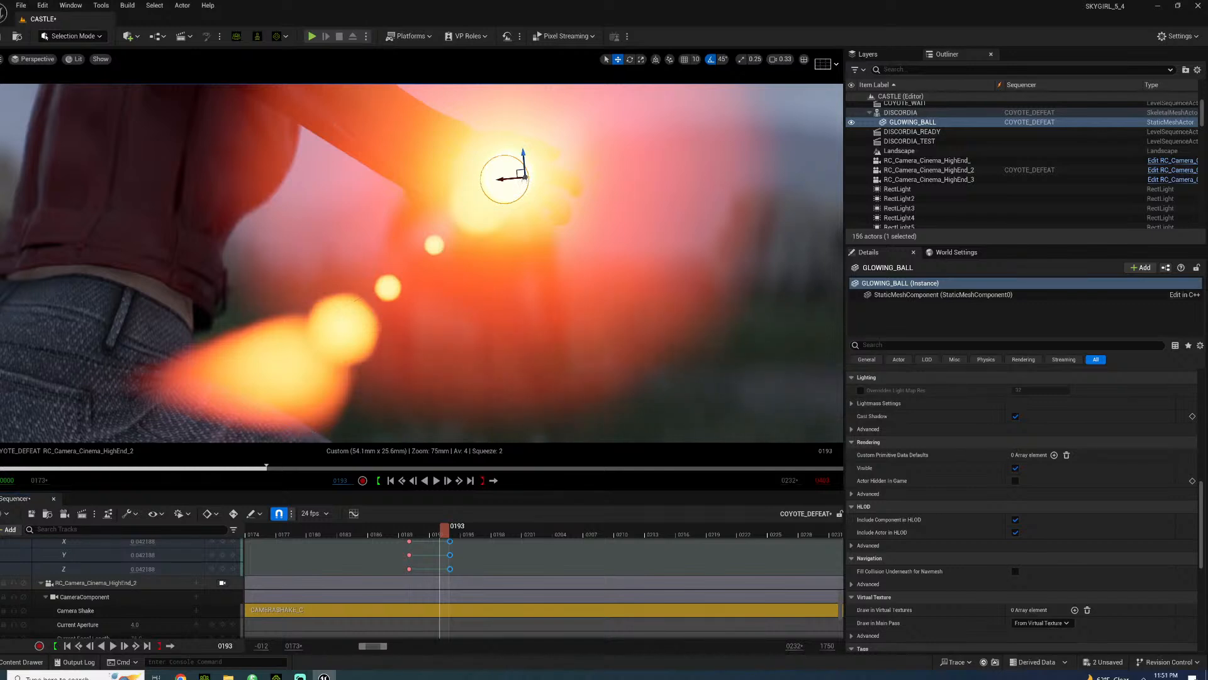
mouse_move(525, 178)
mouse_down()
mouse_move(516, 171)
mouse_move(524, 178)
mouse_up()
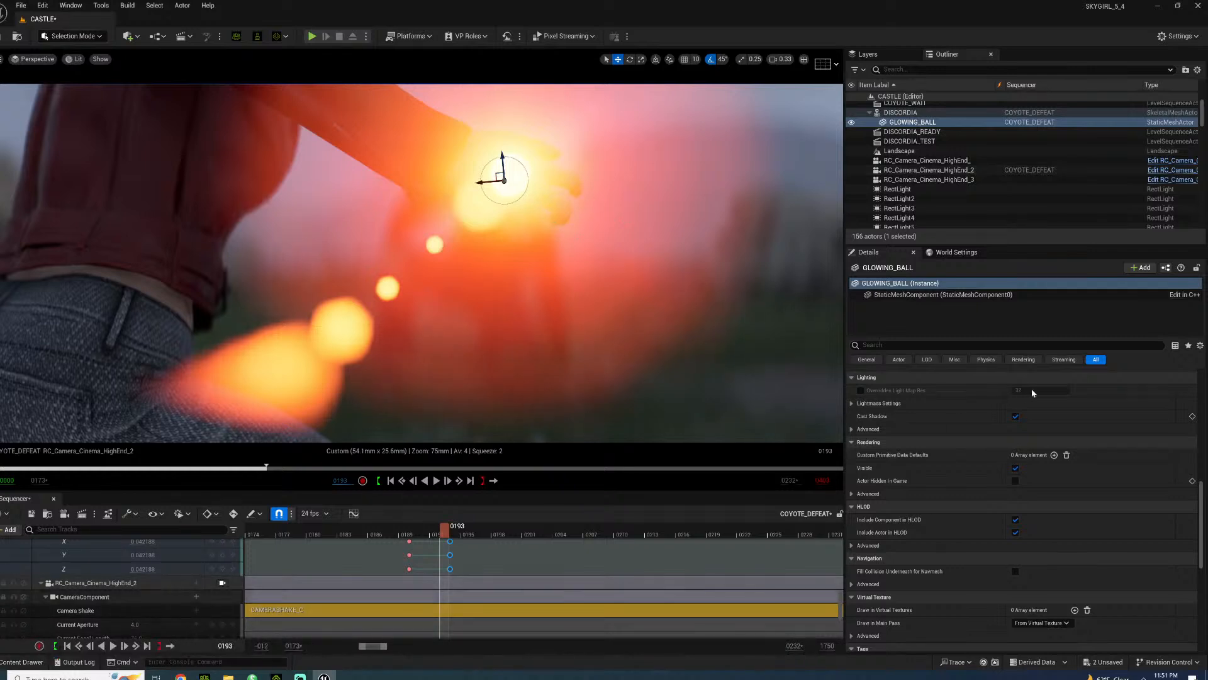
- Look through DISCORDIA's materials and search its SkeletalMeshComponent properties for the overlay settings using "OVERLA"
scroll(916, 498, down, 8)
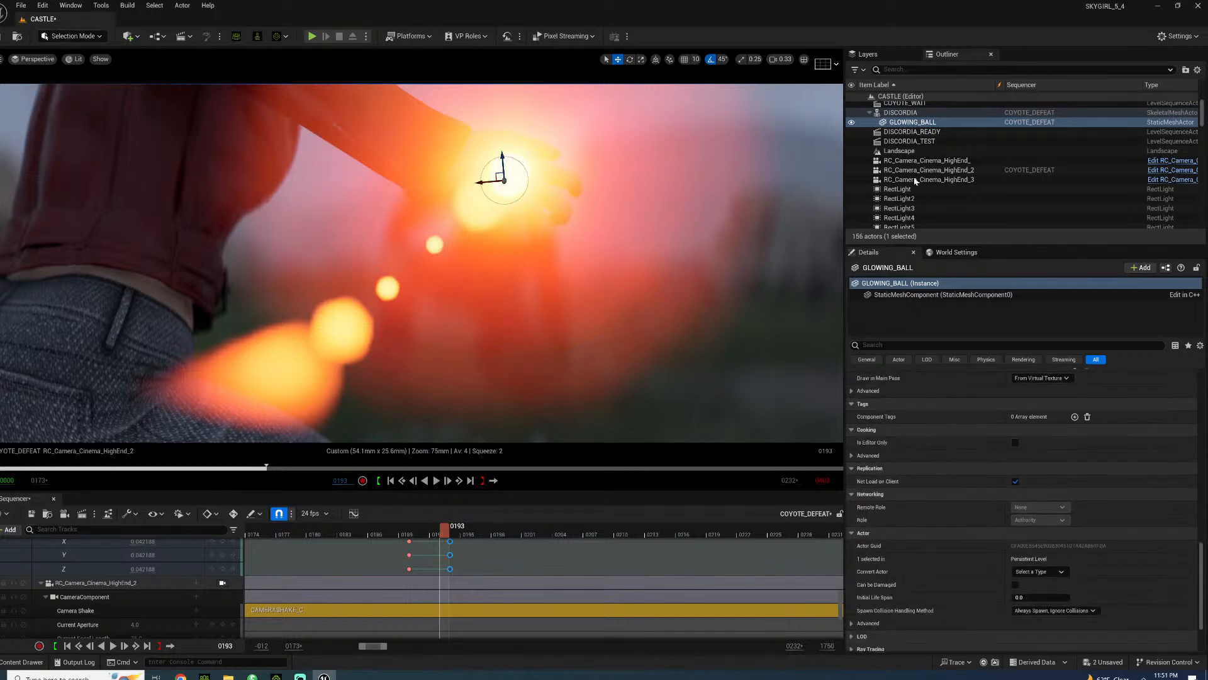
click(900, 113)
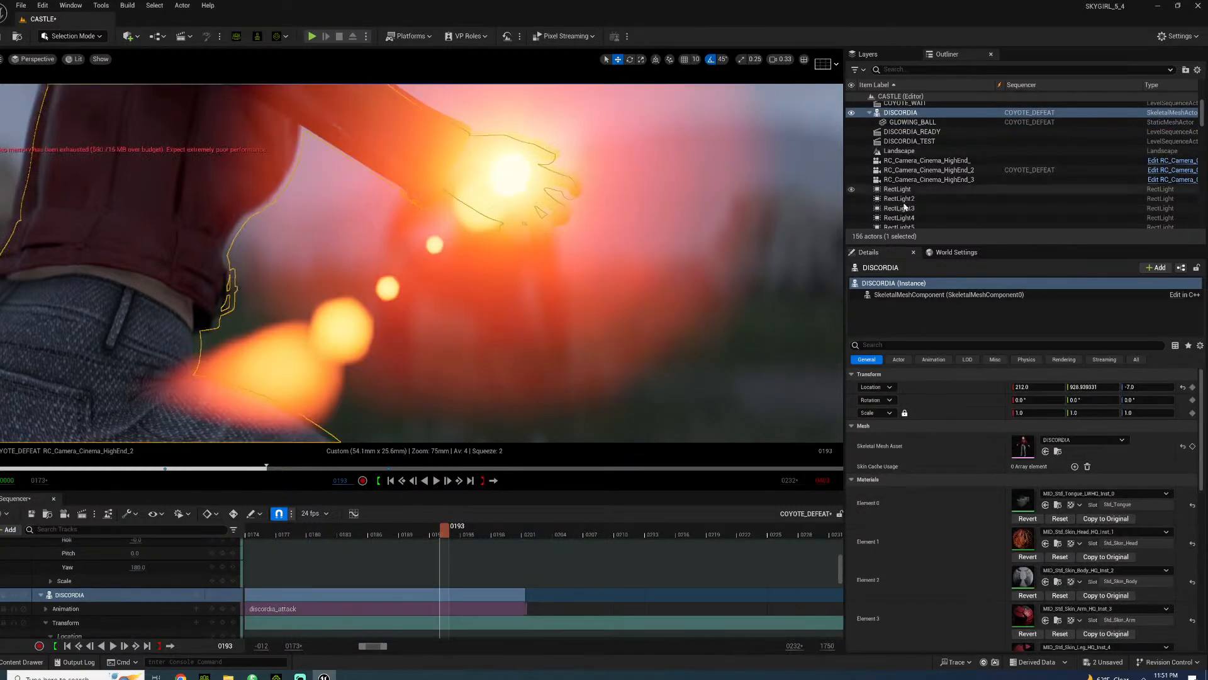
scroll(934, 611, down, 5)
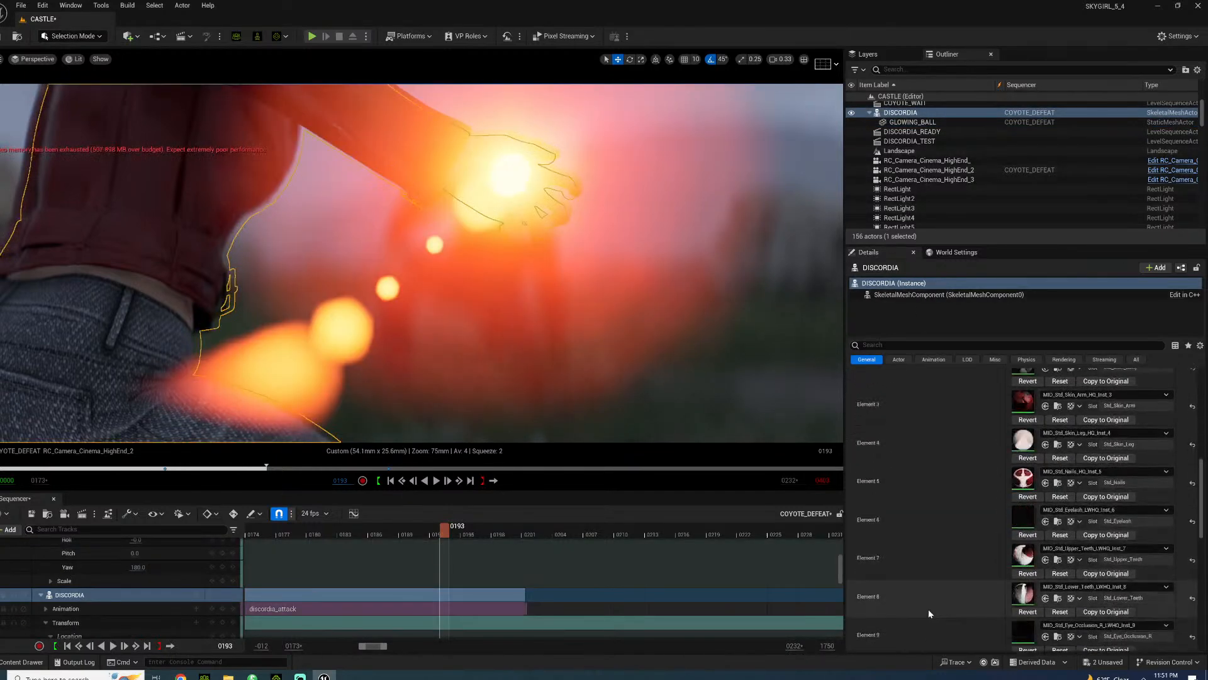
scroll(927, 612, down, 5)
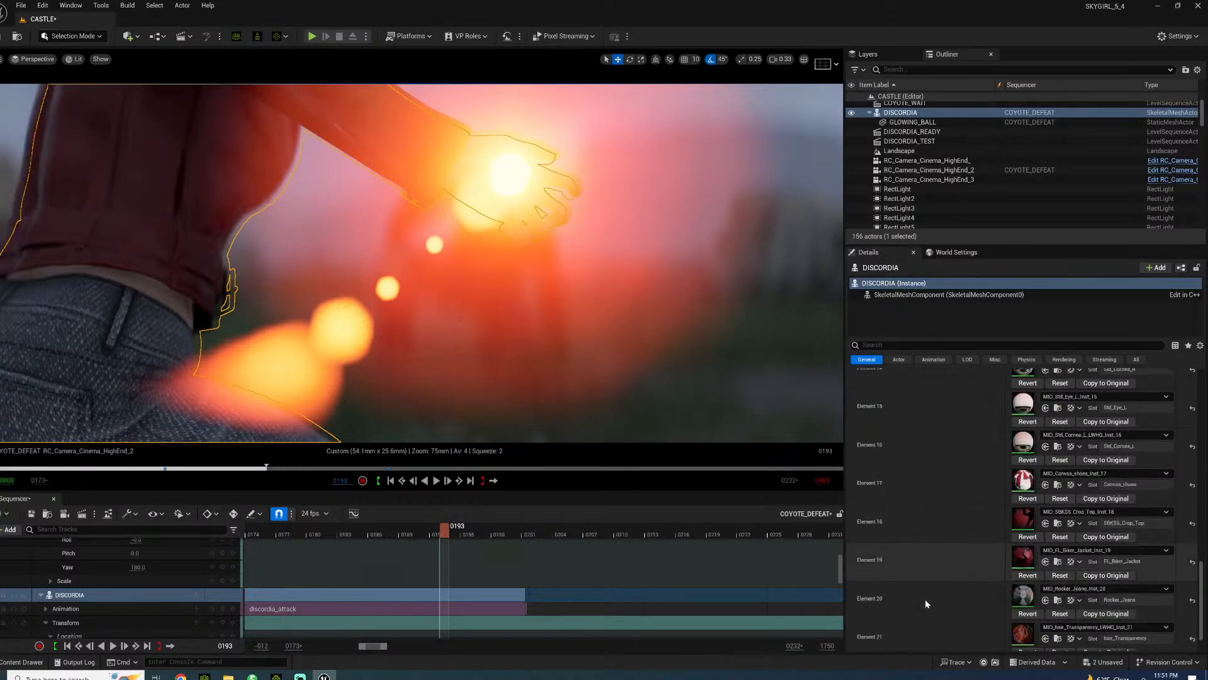
scroll(925, 603, down, 5)
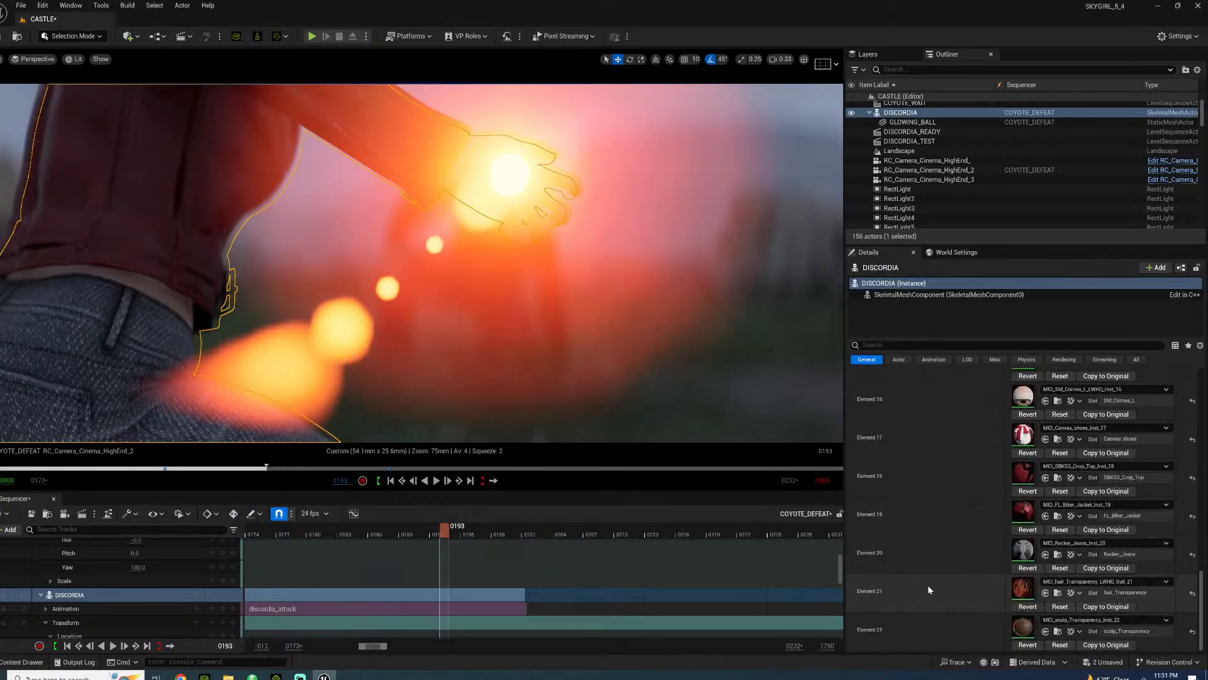
scroll(938, 509, up, 2)
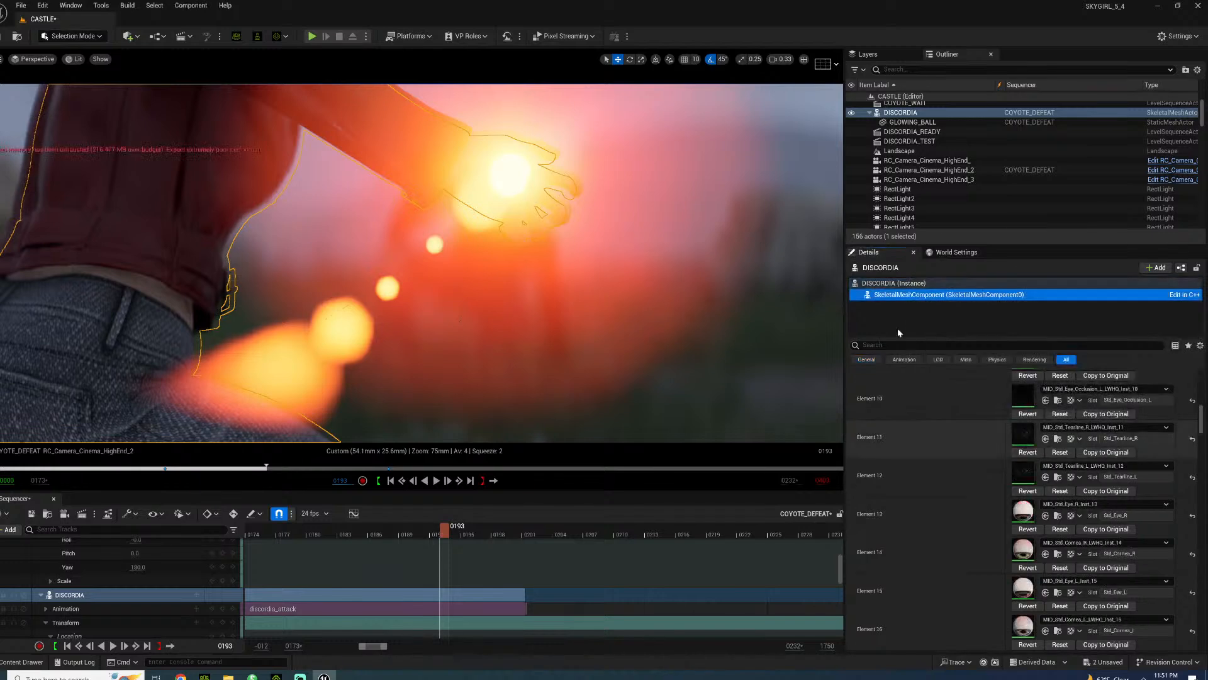
click(881, 295)
text(OVERLA)
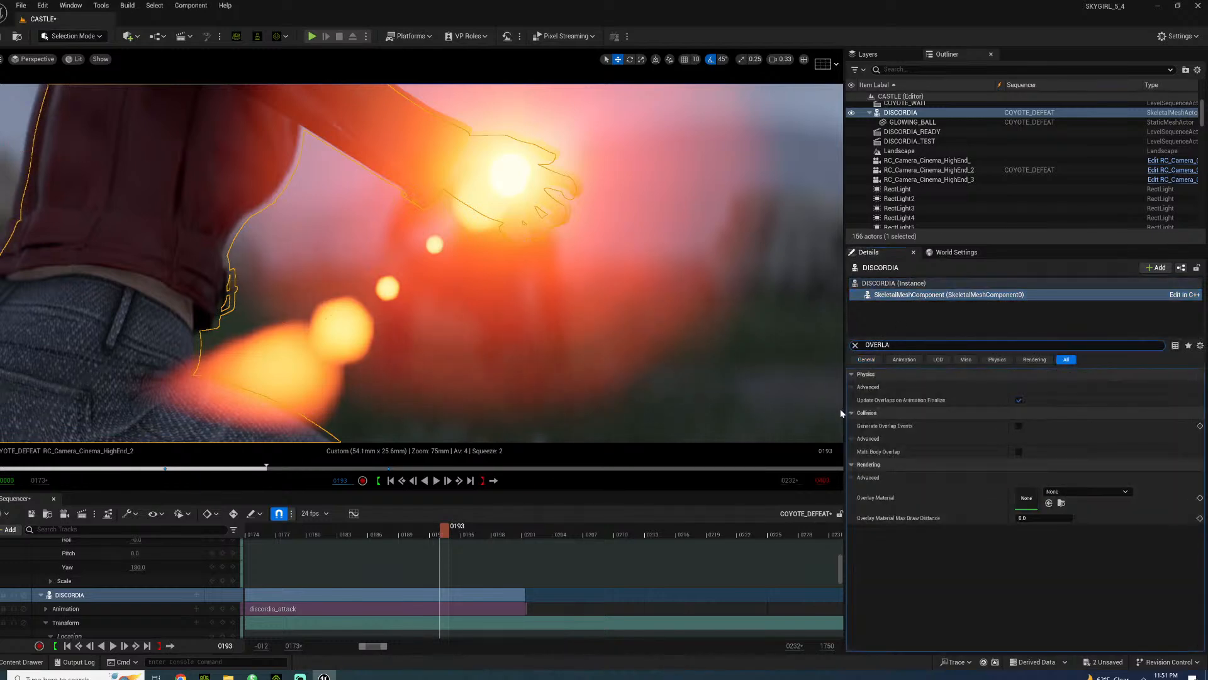
- Try M_GLOWING_DISCORDIAVFX as DISCORDIA's overlay material, check it at frame 192, and undo the assignment
click(36, 661)
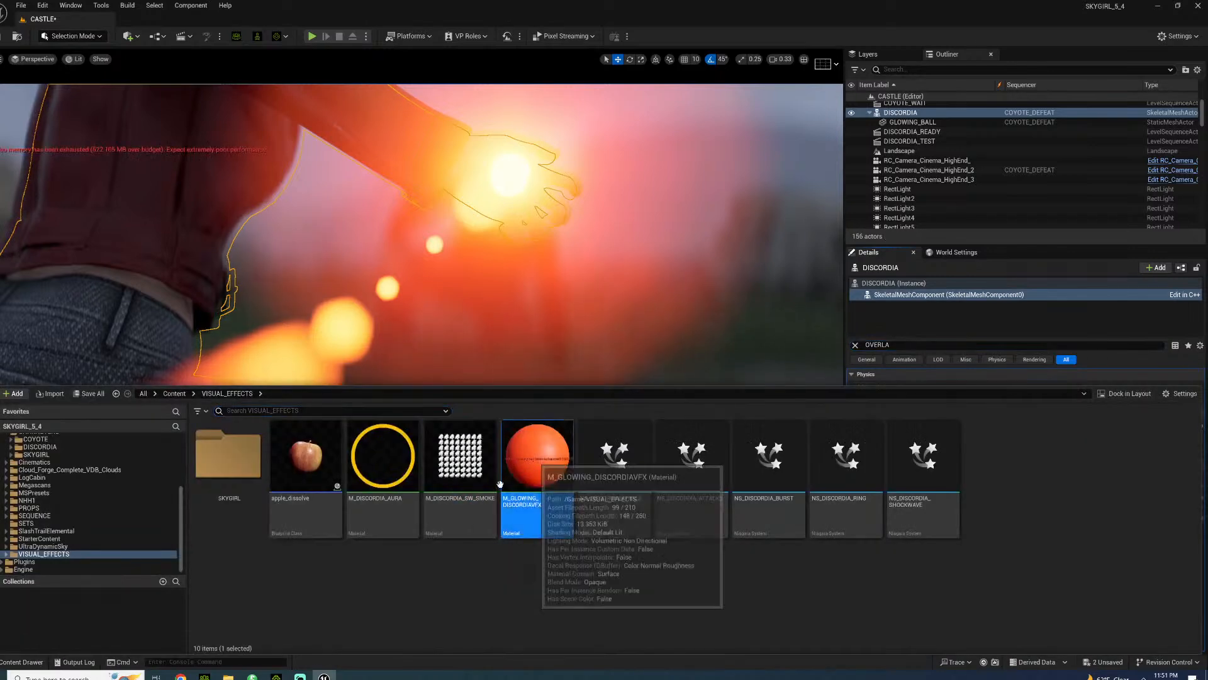
click(26, 663)
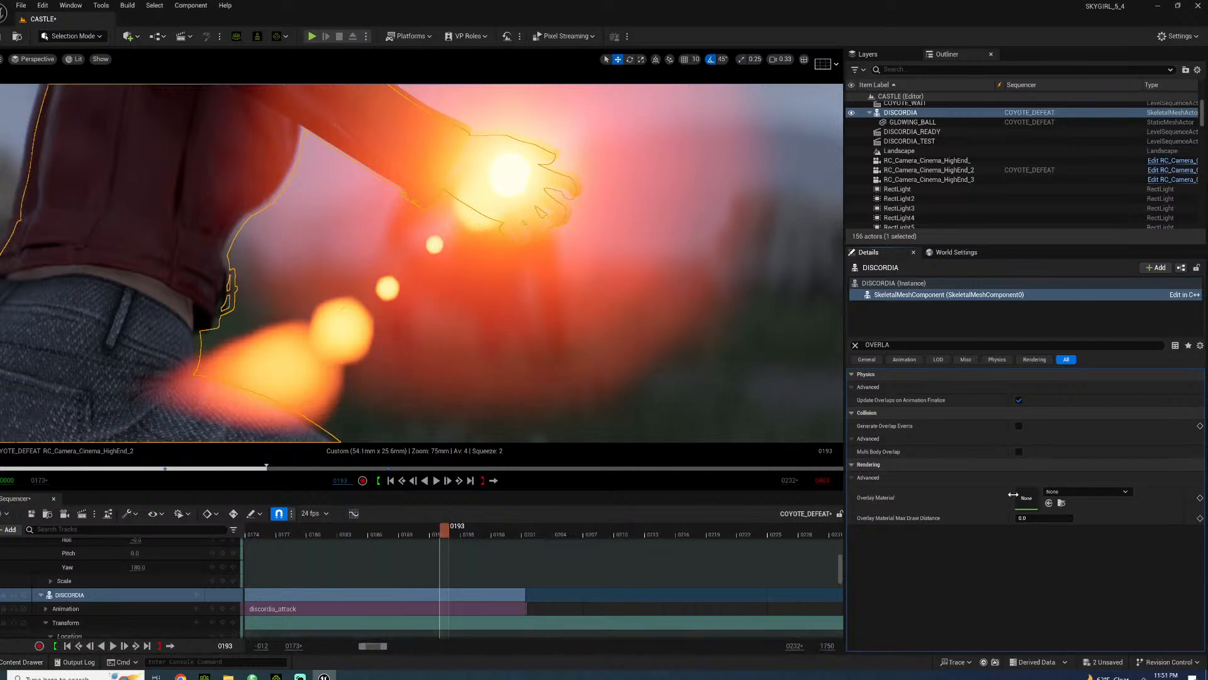
click(1048, 503)
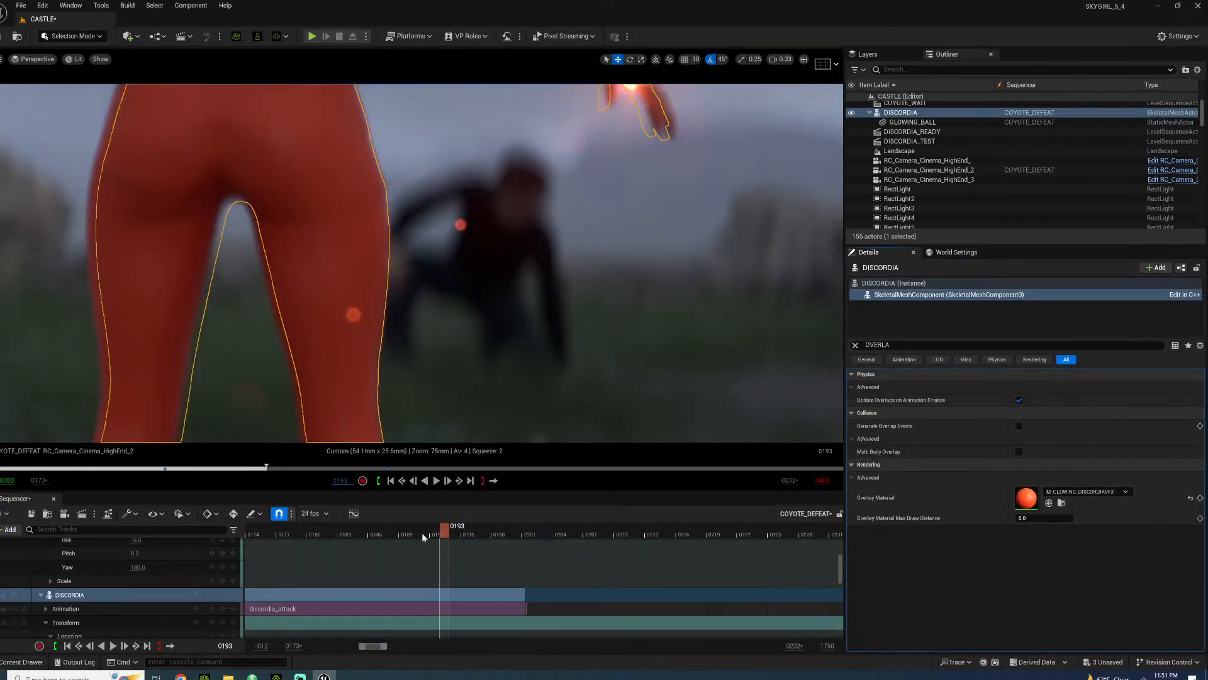
mouse_move(422, 533)
mouse_down()
mouse_move(607, 532)
mouse_move(434, 532)
mouse_up()
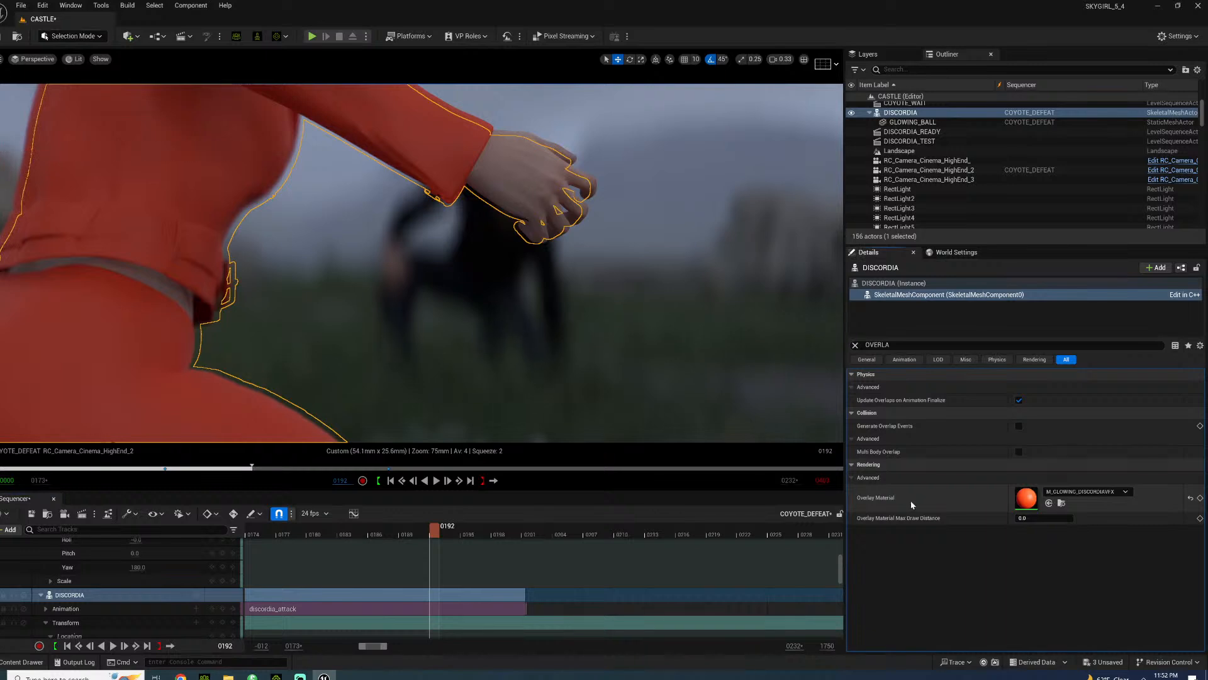
key(ctrl+z)
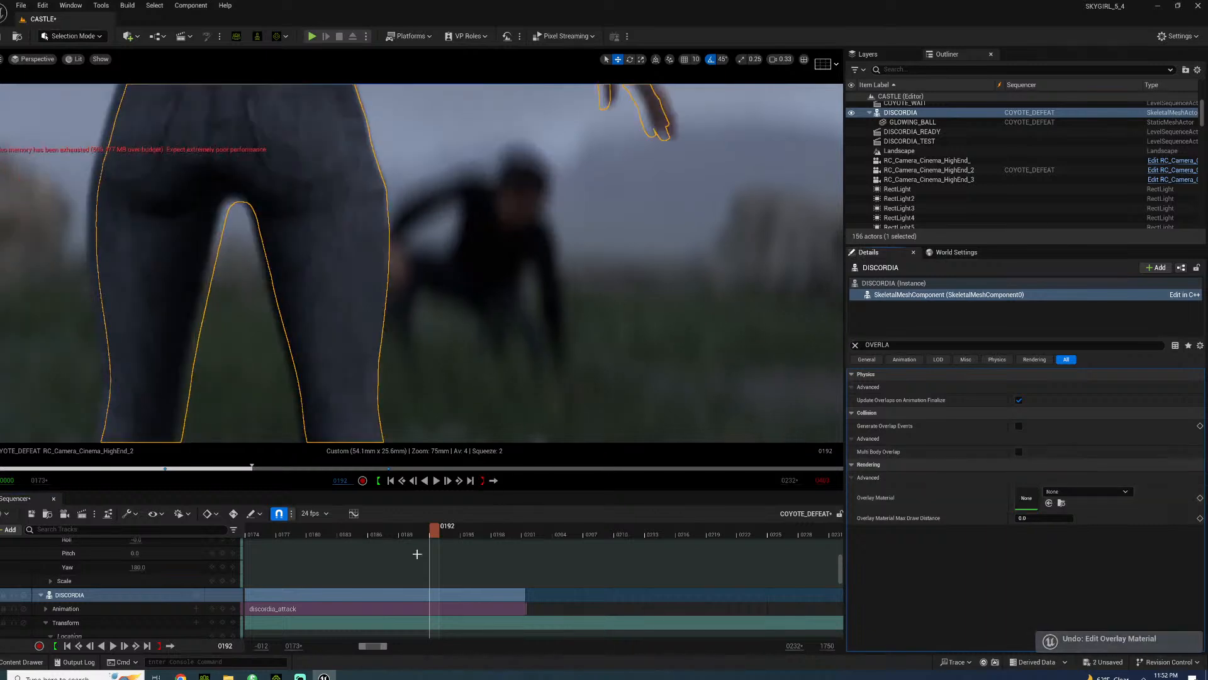
- Play back the glow shot from about frame 189 and review the COYOTE_DEFEAT tracks down to GLOWING_BALL's scale keys
click(404, 532)
key(space)
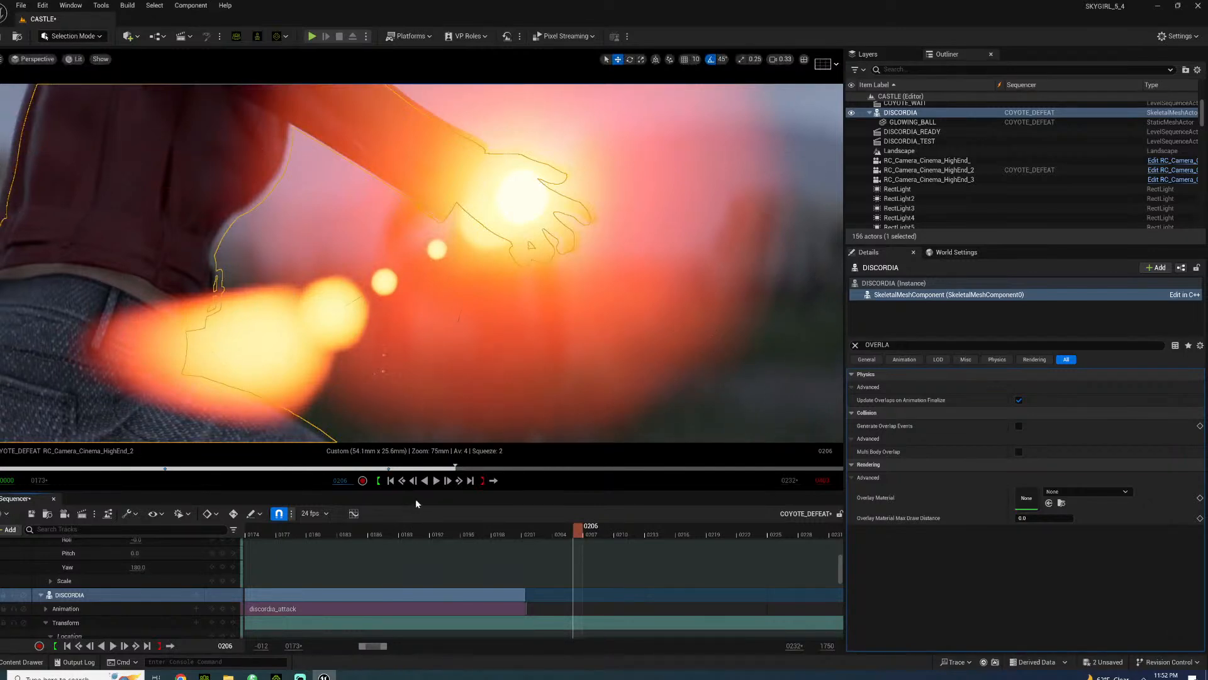
click(116, 607)
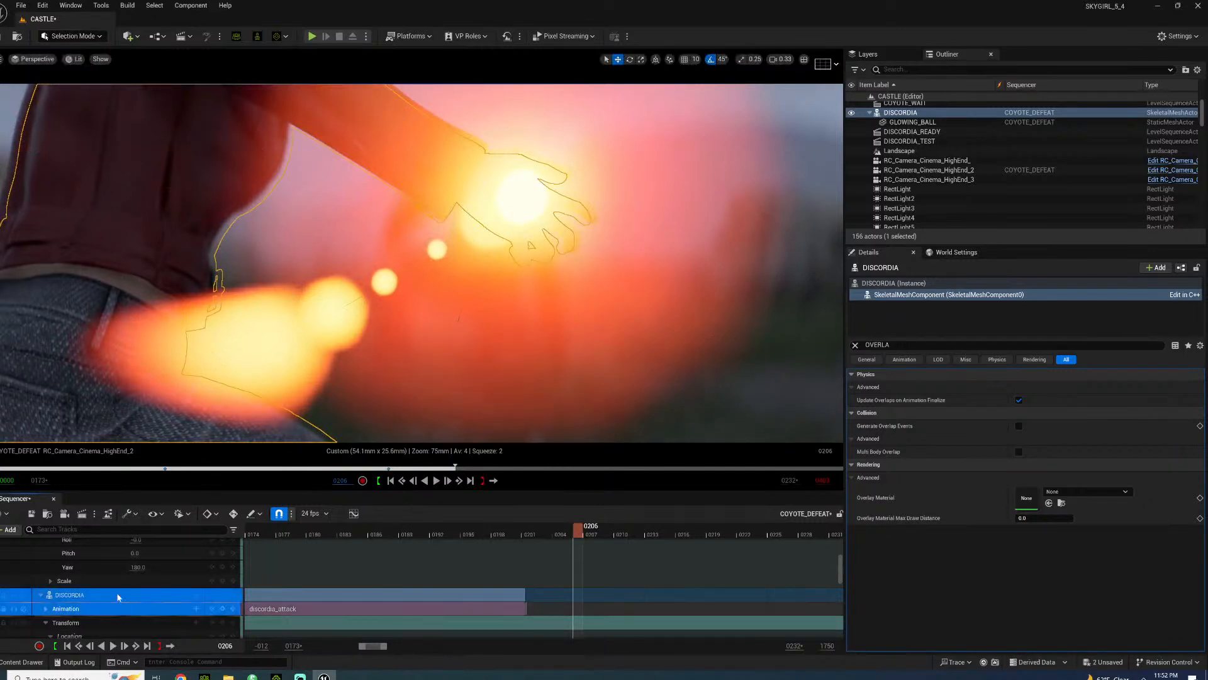
scroll(119, 576, down, 3)
scroll(102, 586, up, 5)
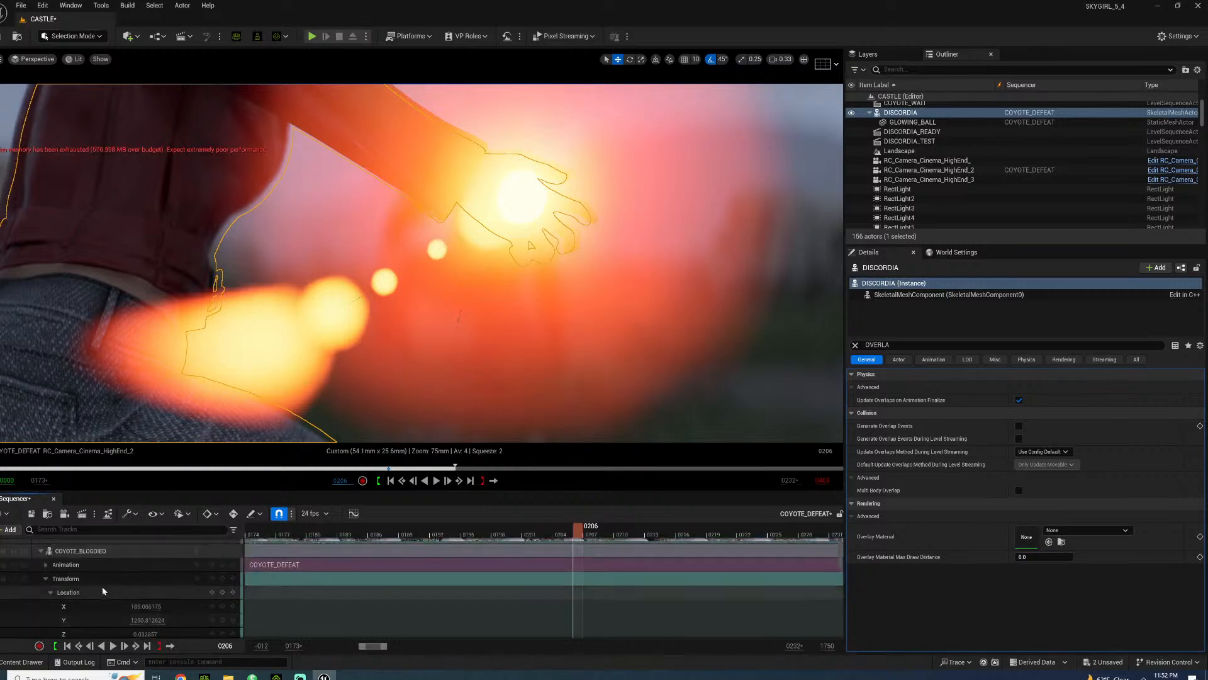
scroll(101, 587, down, 3)
scroll(100, 594, down, 10)
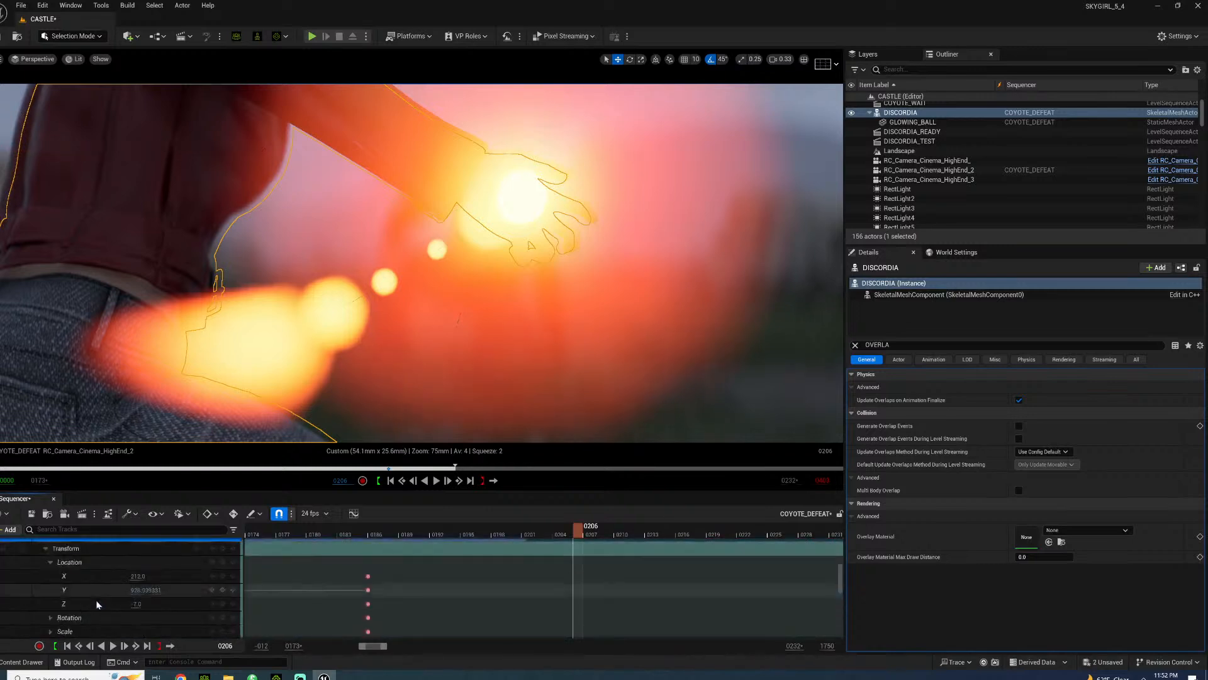
- On RC_Camera_Cinema_HighEnd_2's camera component, set bloom to the Standard method with intensity about 1.75 and size scale about 12.29
click(925, 170)
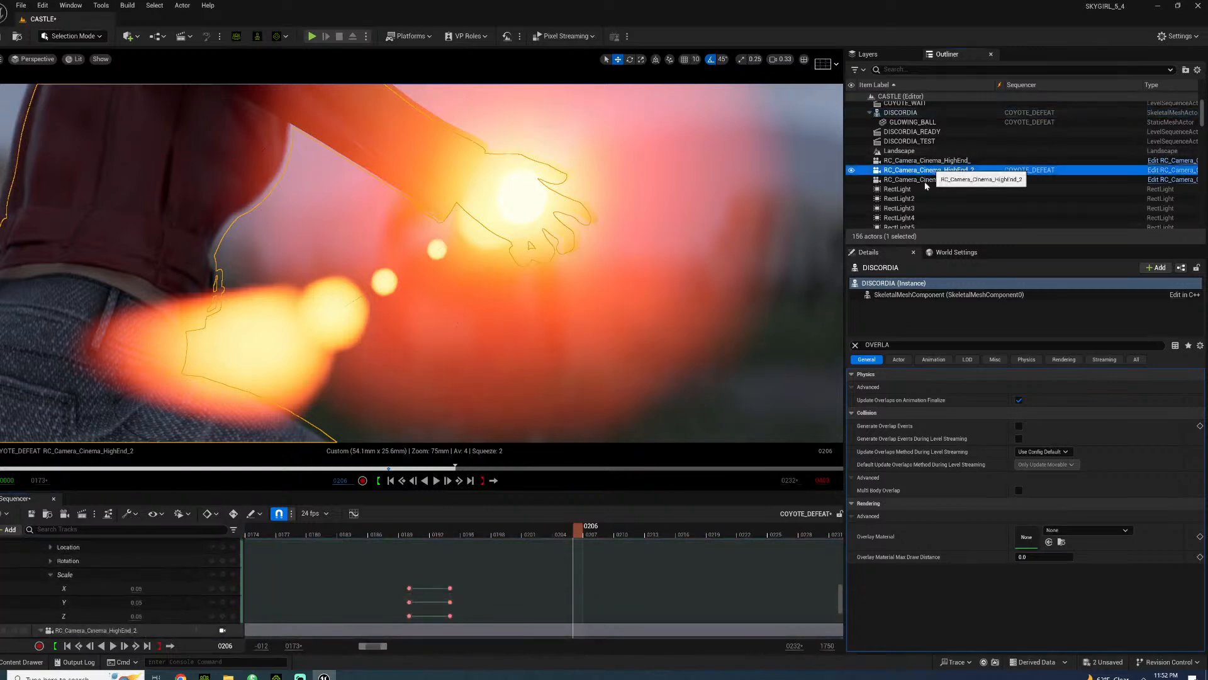
click(854, 345)
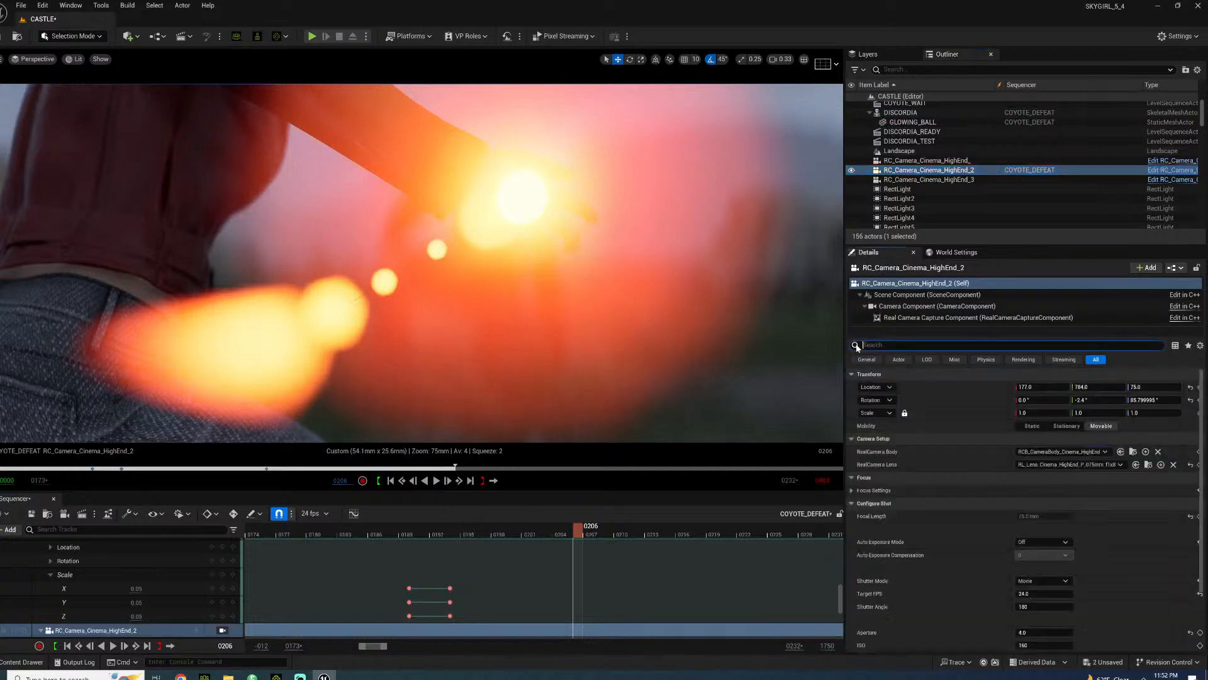
click(912, 307)
scroll(953, 525, down, 10)
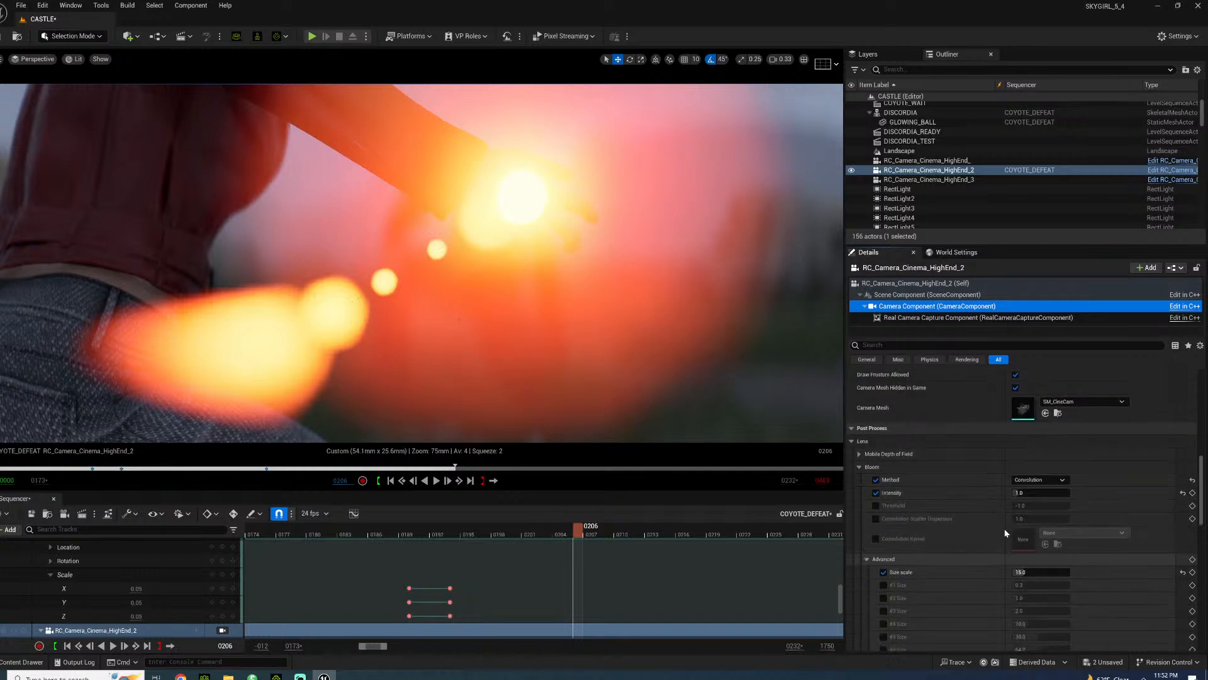
click(1039, 480)
click(1025, 490)
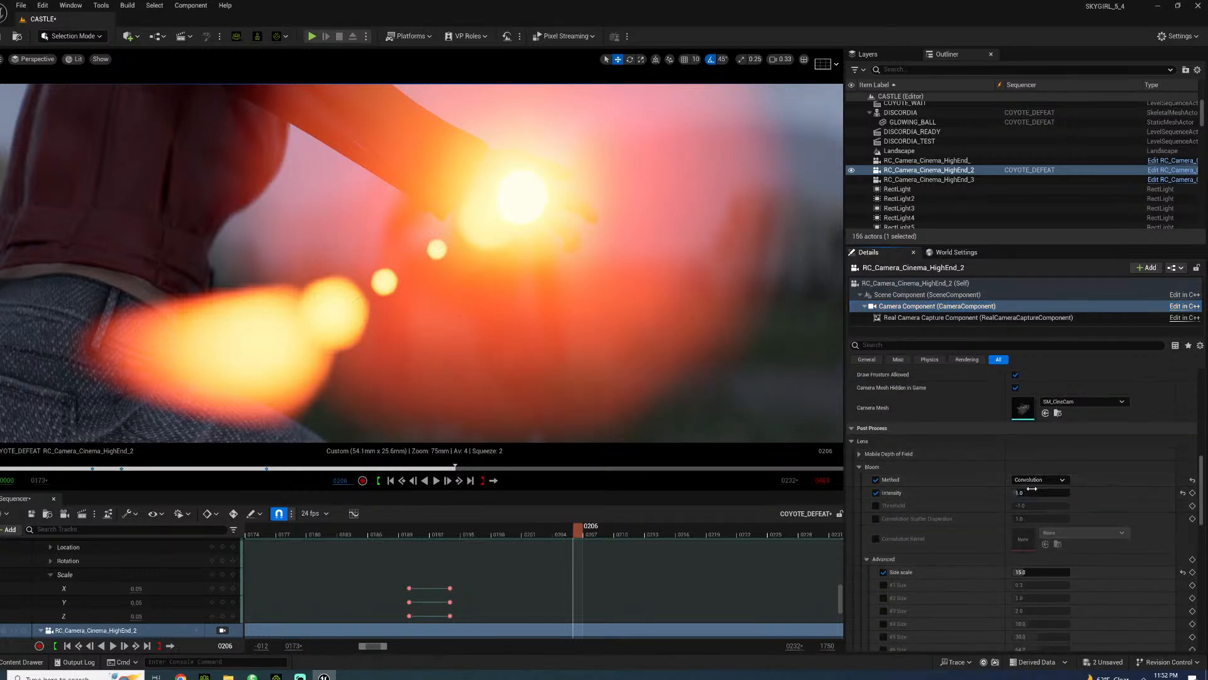
click(1042, 492)
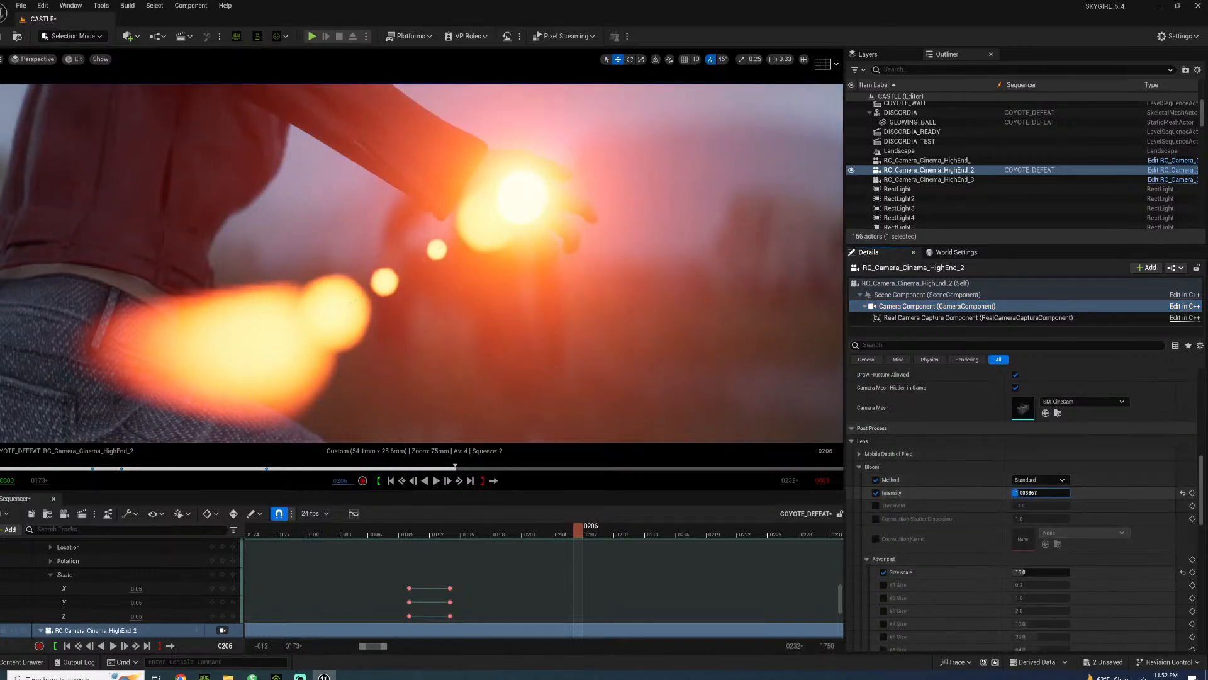
drag(1020, 492, 1023, 493)
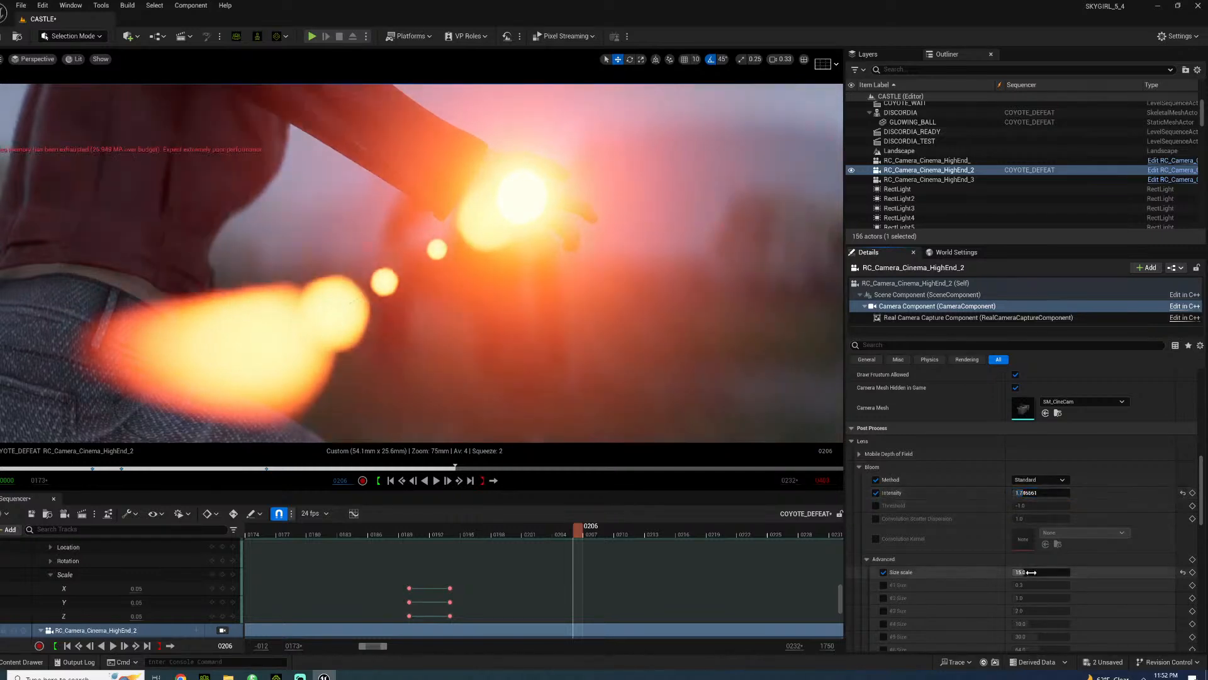
mouse_move(1027, 572)
mouse_down()
mouse_move(1037, 572)
mouse_move(1016, 572)
mouse_up()
- Try overriding the bloom's #1 Size at about 0.32, and disable that override
scroll(925, 588, down, 3)
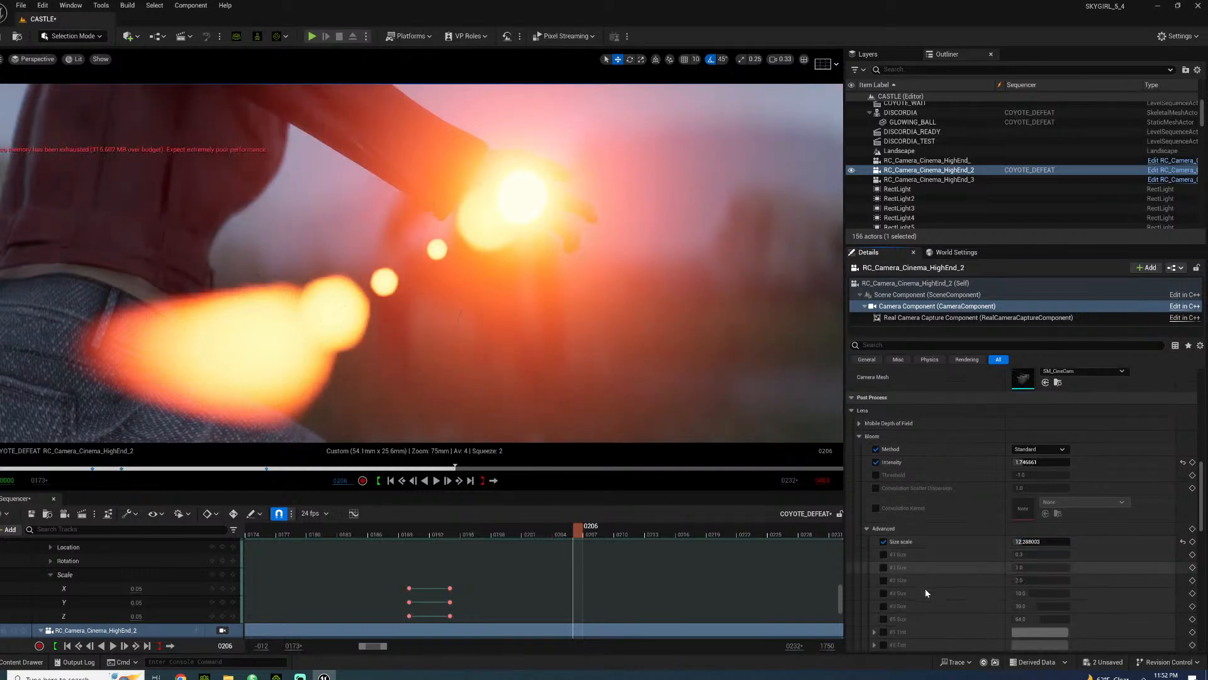
click(883, 478)
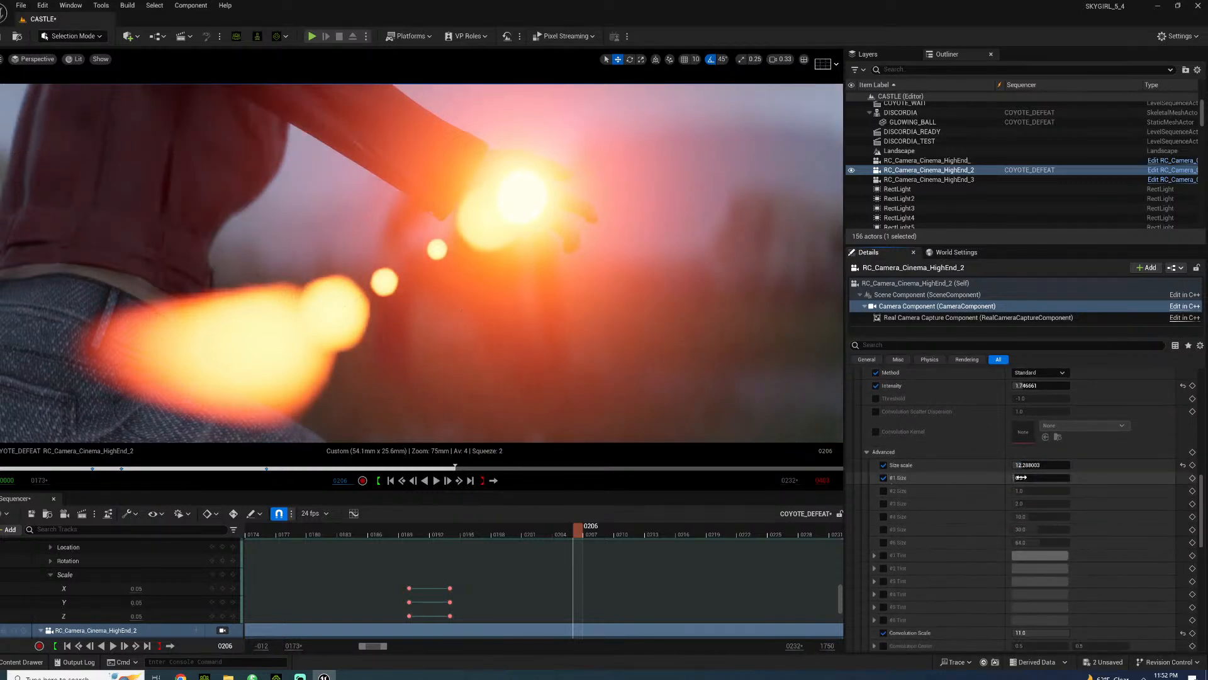
mouse_move(1014, 478)
mouse_down()
mouse_move(986, 481)
mouse_move(1026, 479)
mouse_up()
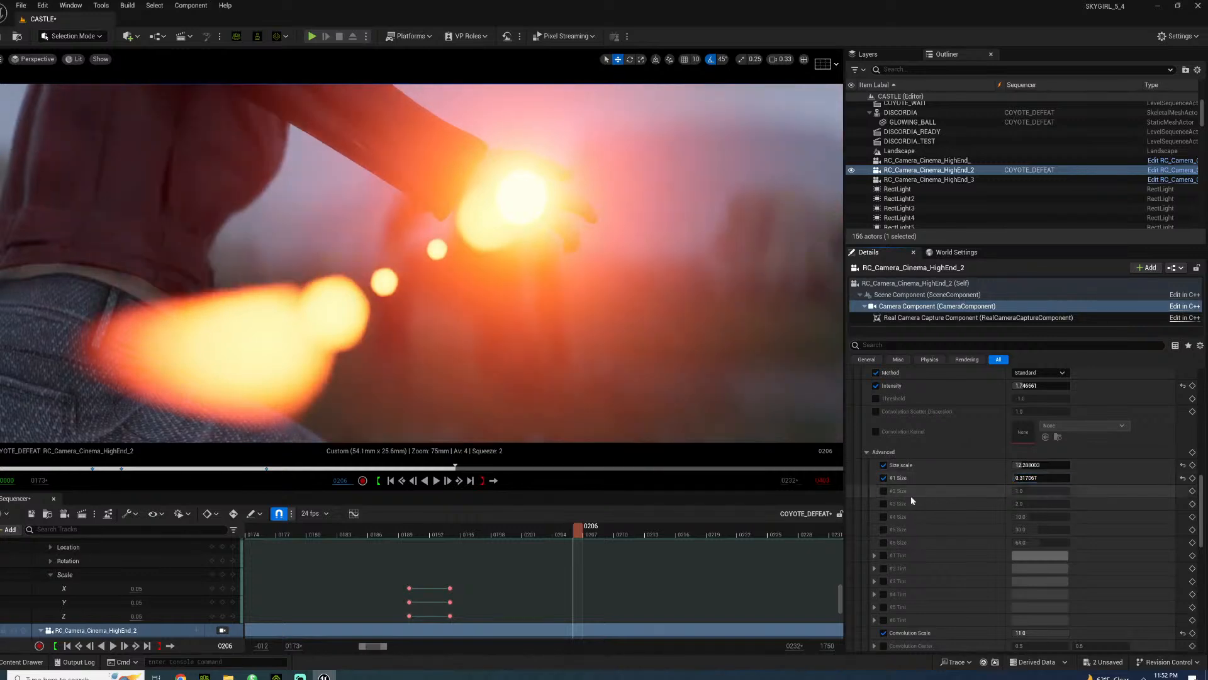
click(883, 479)
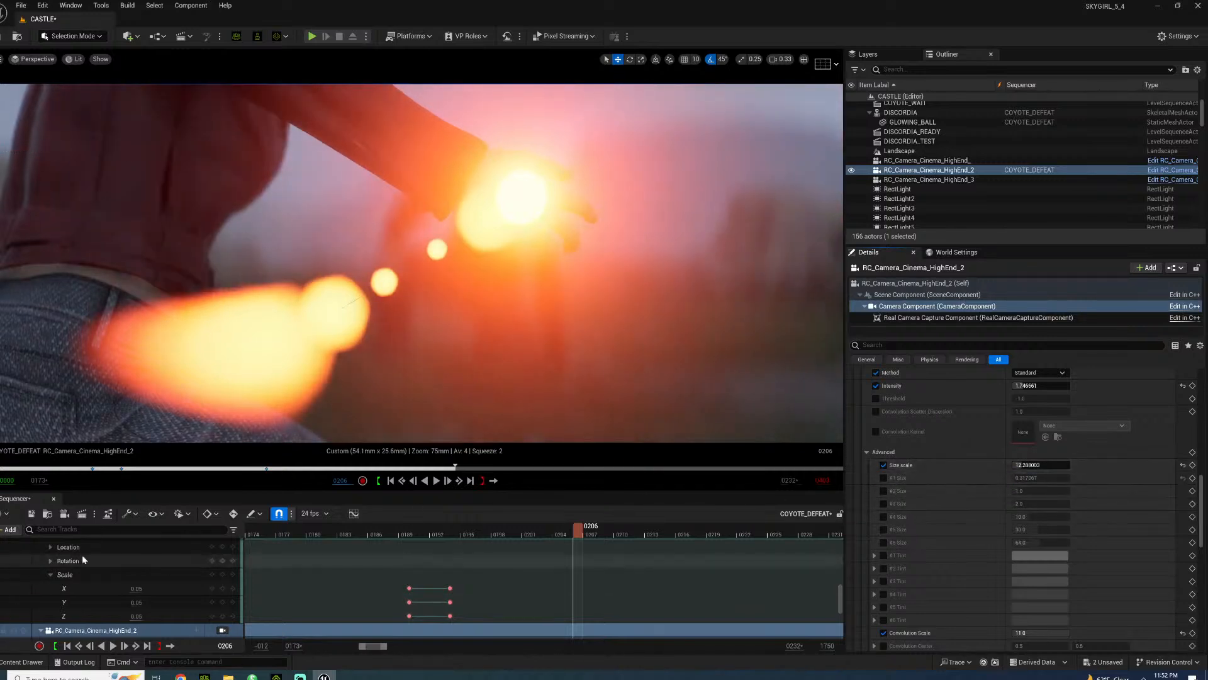
- Set GLOWING_BALL's X, Y and Z scale keys at frame 194 to 0.0125
click(212, 591)
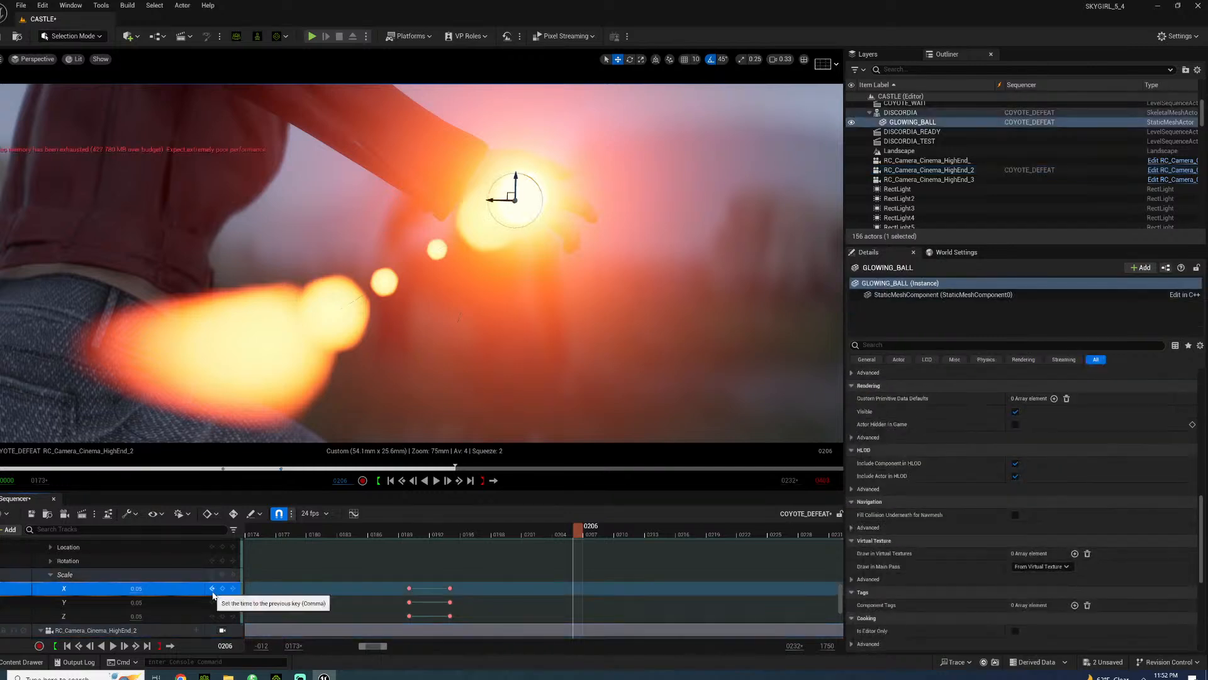
click(212, 588)
click(136, 588)
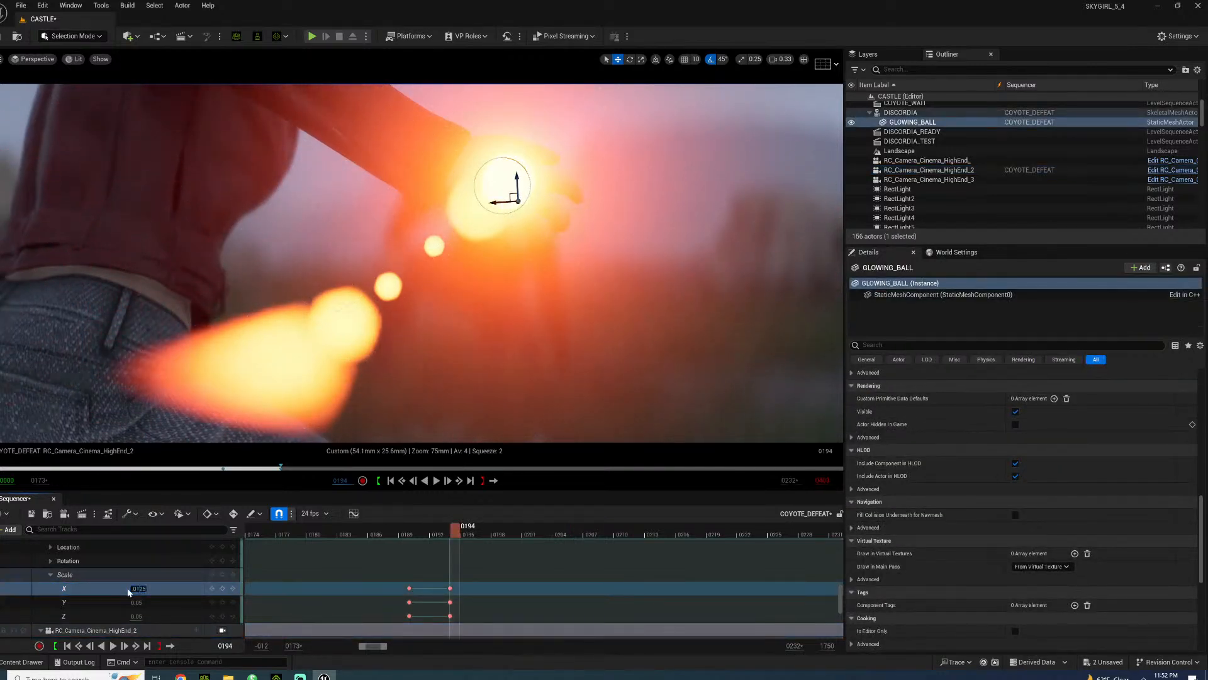
text(0.0125)
key(Return)
click(81, 602)
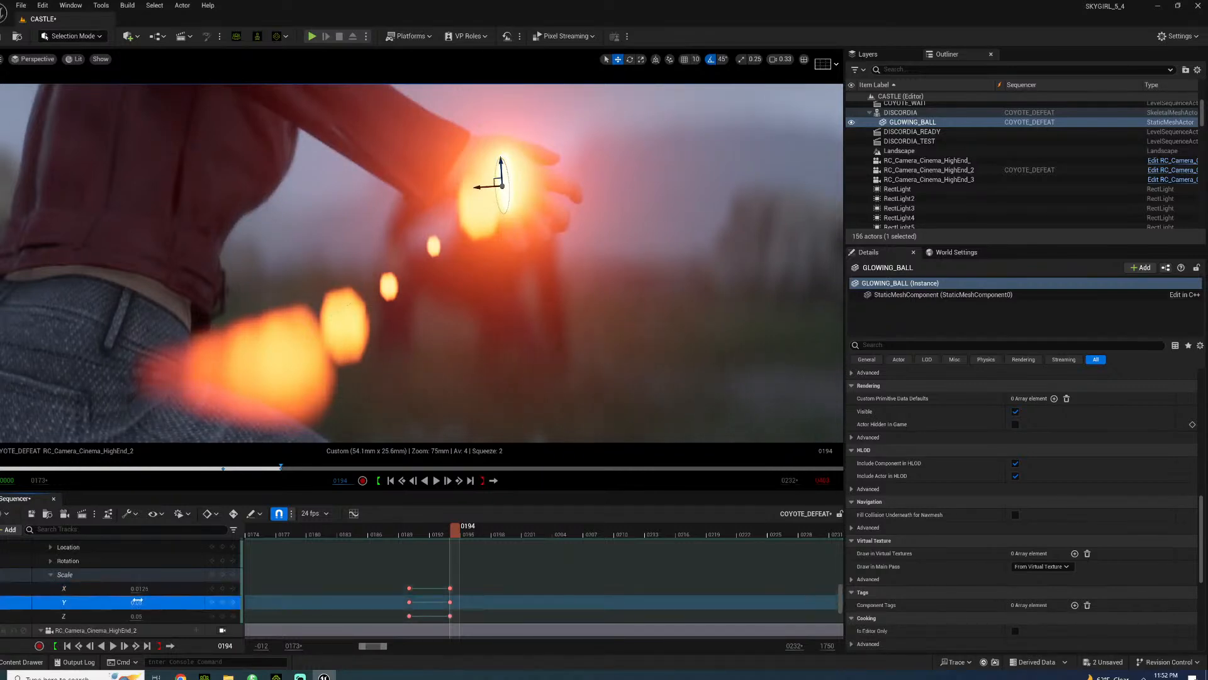
click(136, 602)
text(.125)
key(Return)
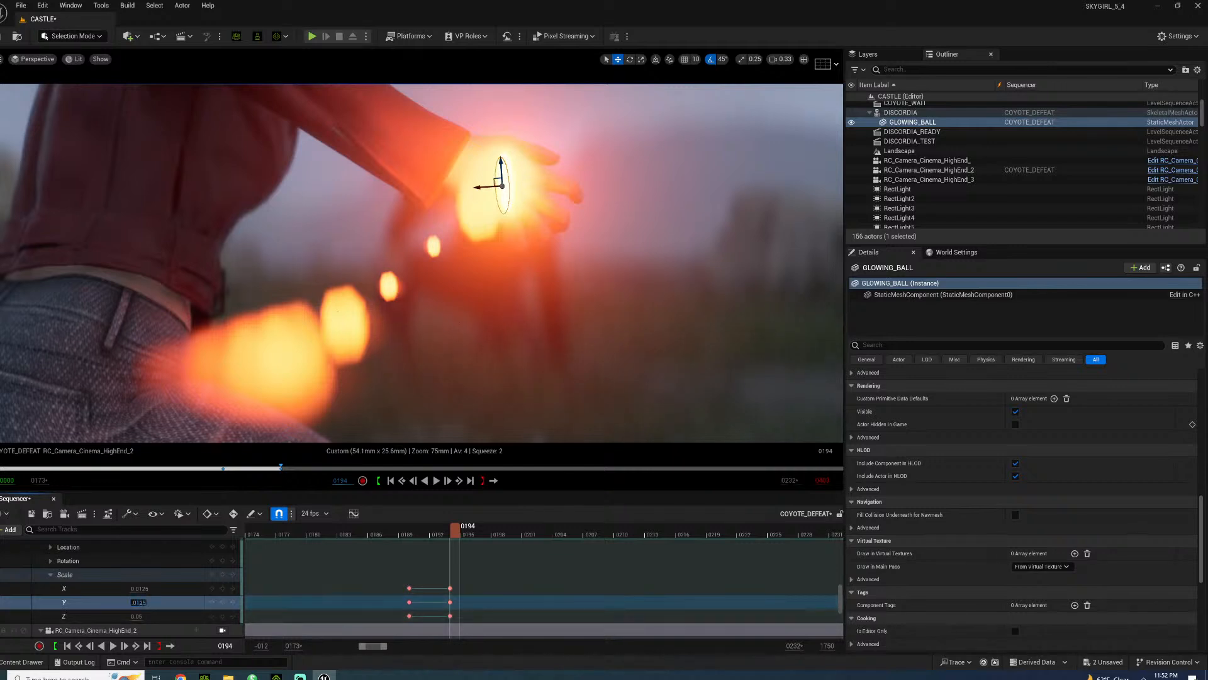
key(Return)
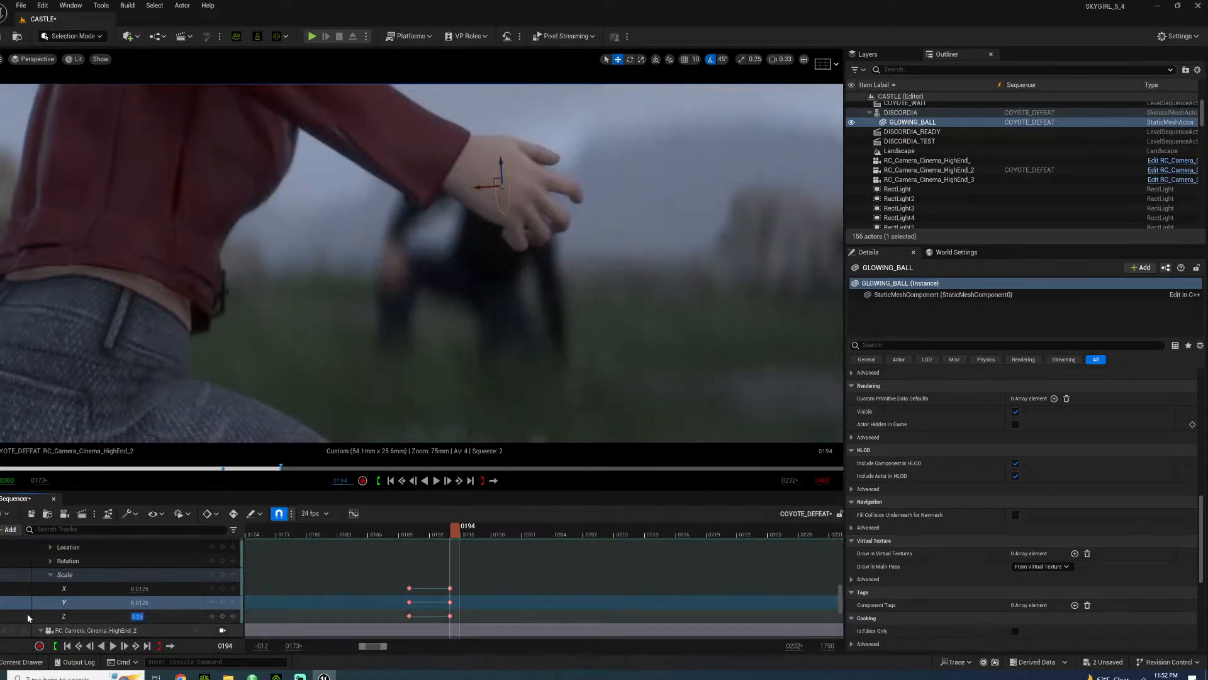
key(BackSpace)
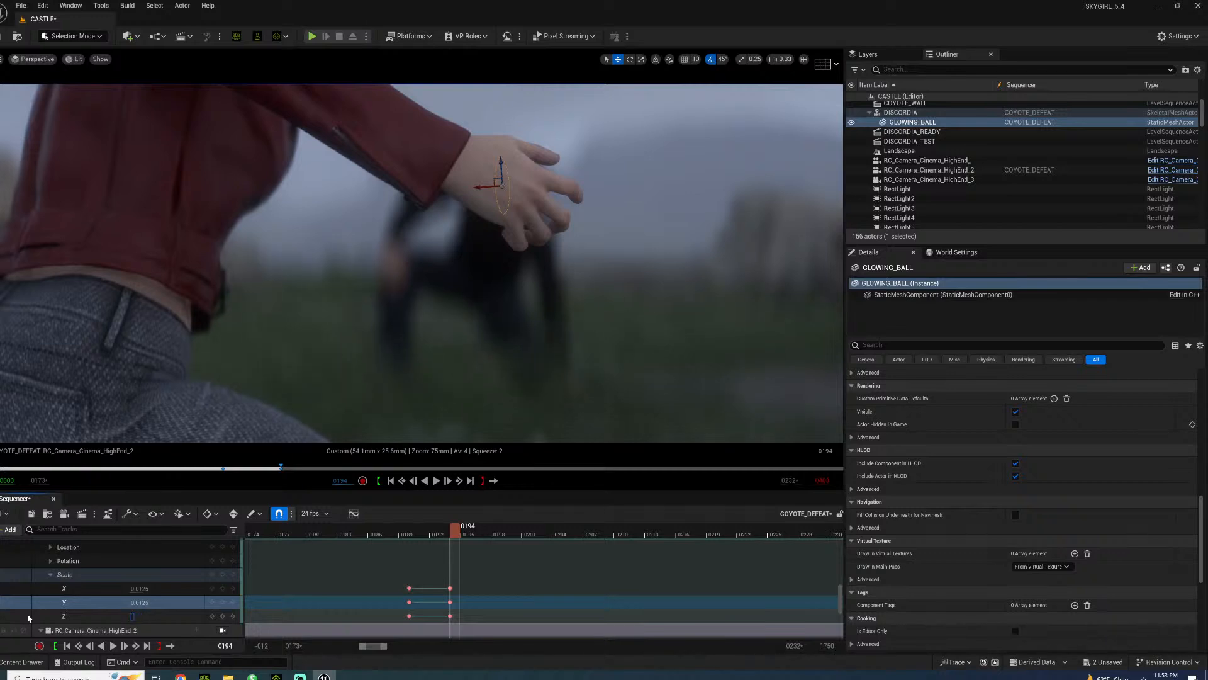
text(.0125)
key(Return)
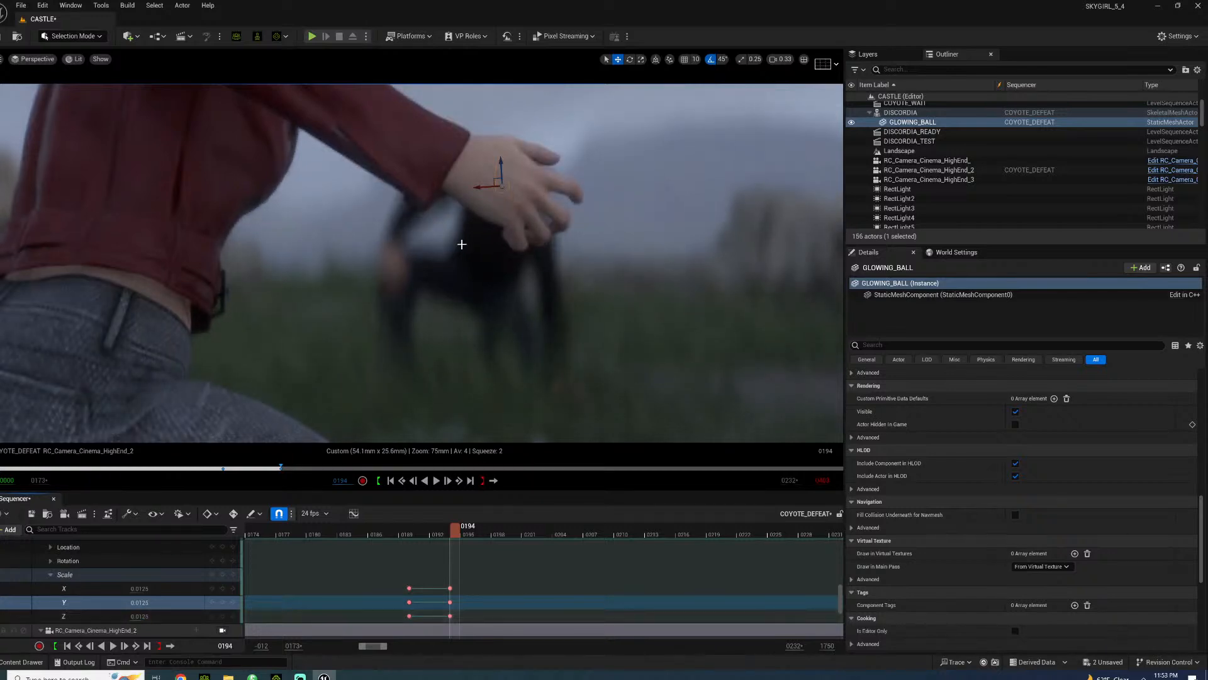
- Set GLOWING_BALL's location to X -6.0 and Y -2.0 so the smaller ball shows outside DISCORDIA's hand
scroll(115, 581, up, 1)
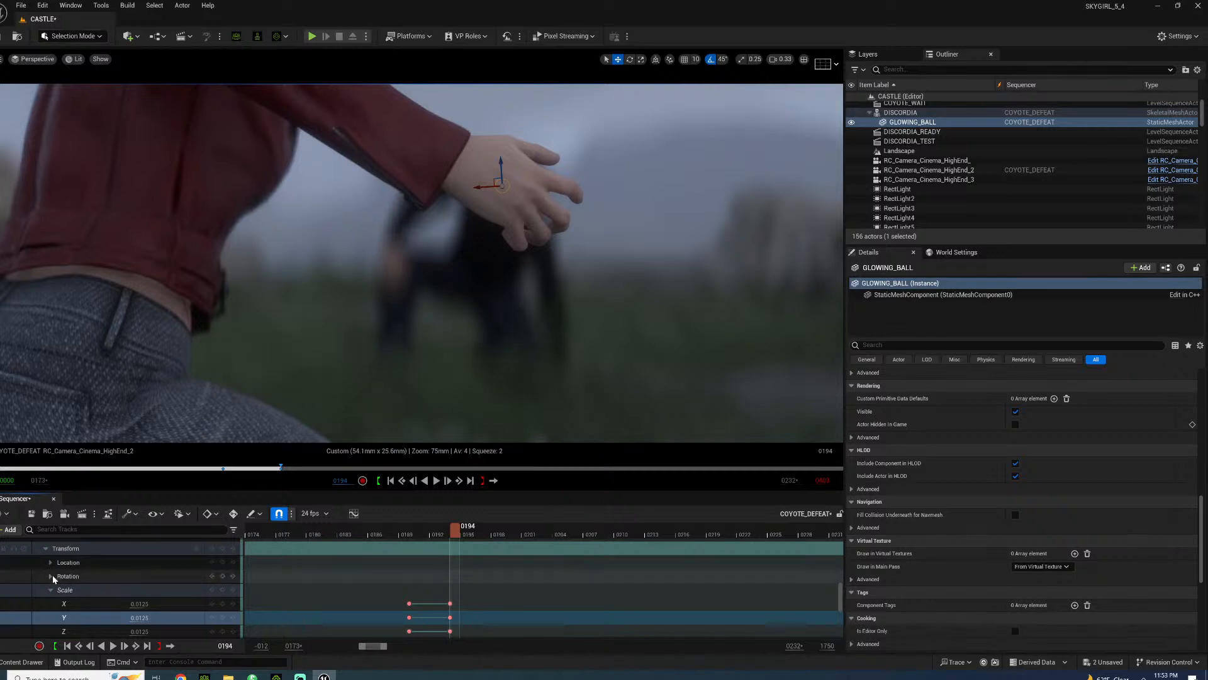
click(53, 576)
click(51, 563)
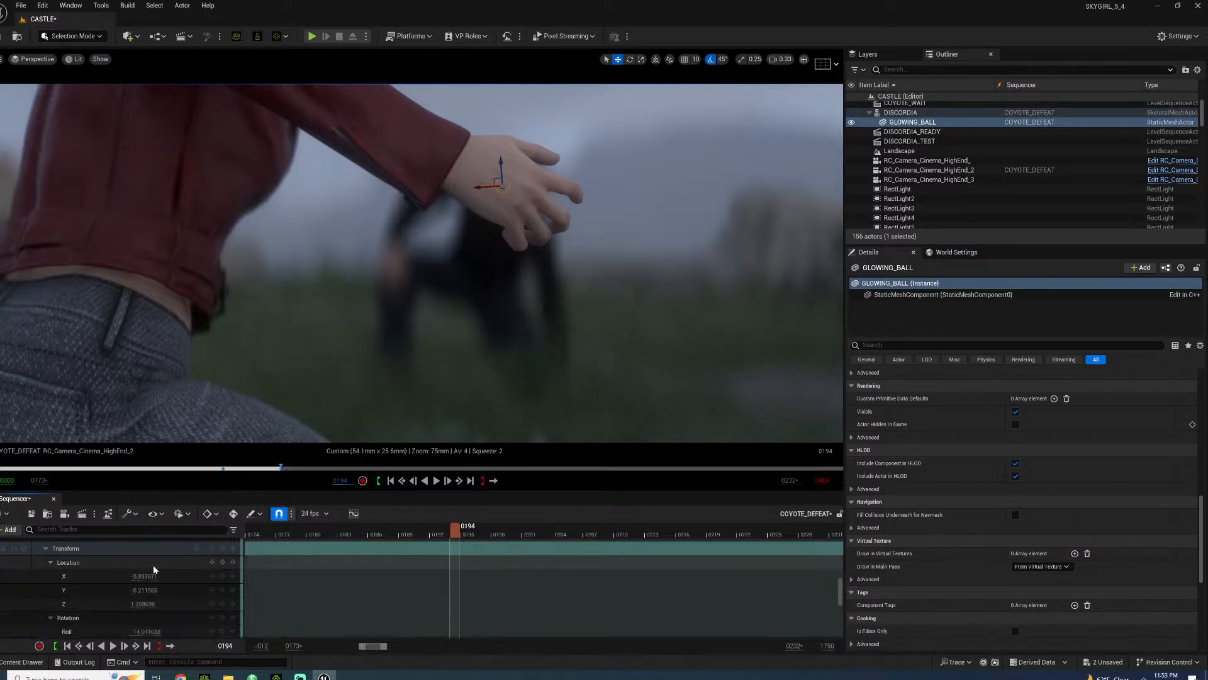
drag(138, 575, 132, 575)
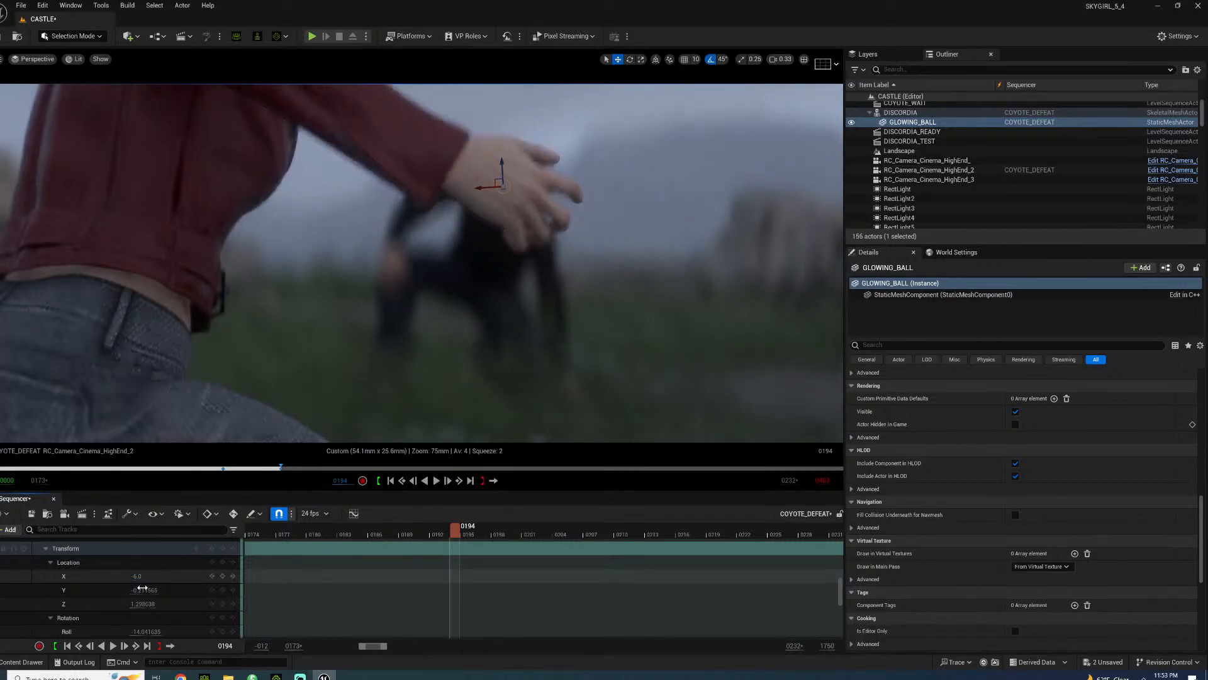
drag(145, 590, 137, 590)
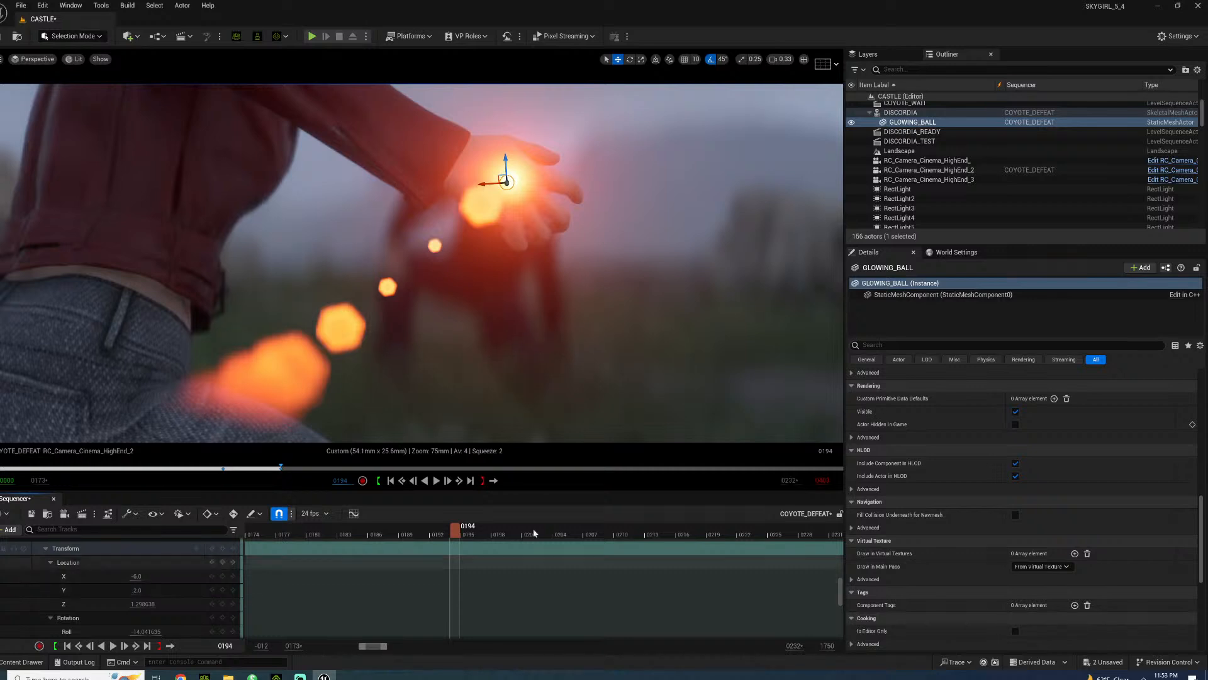
- Raise the bloom intensity of RC_Camera_Cinema_HighEnd_2's camera component to about 7.5
scroll(107, 604, down, 1)
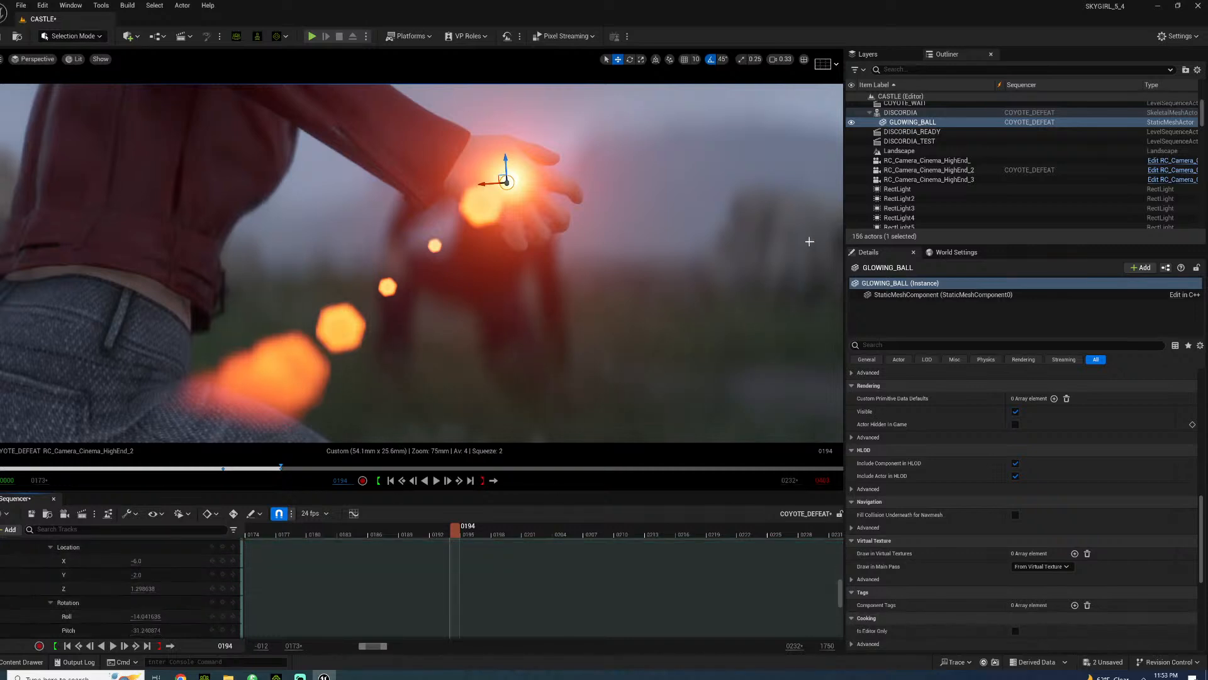
click(929, 170)
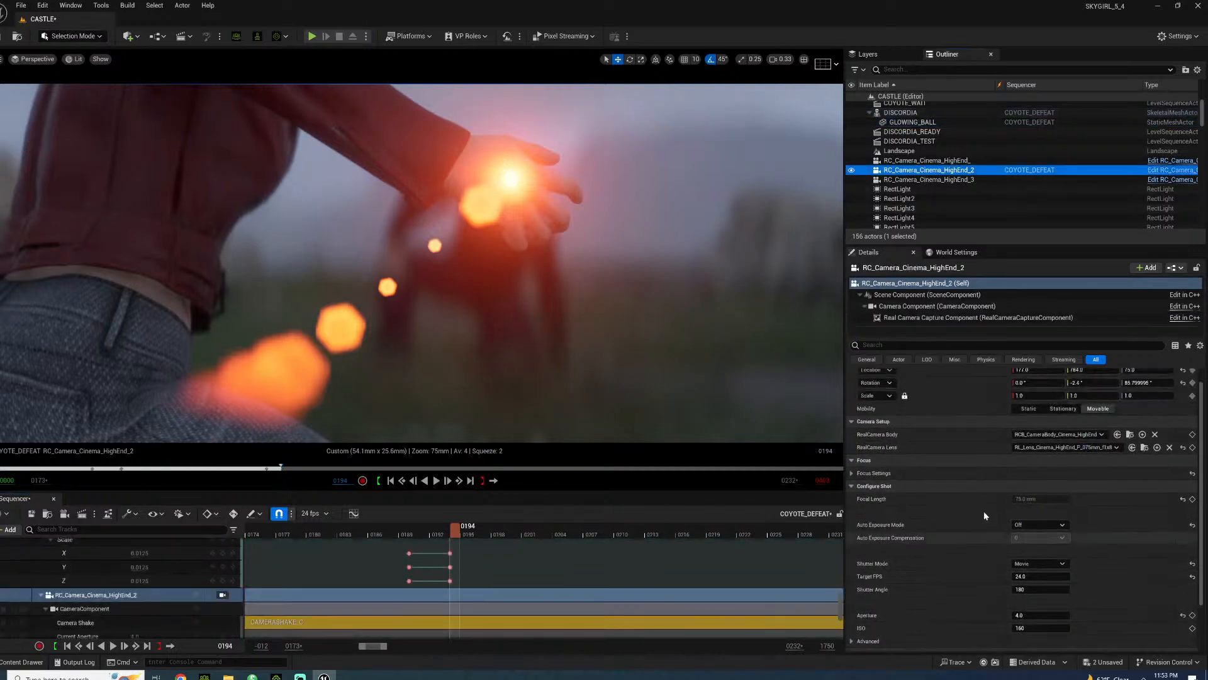
click(937, 306)
scroll(960, 559, down, 3)
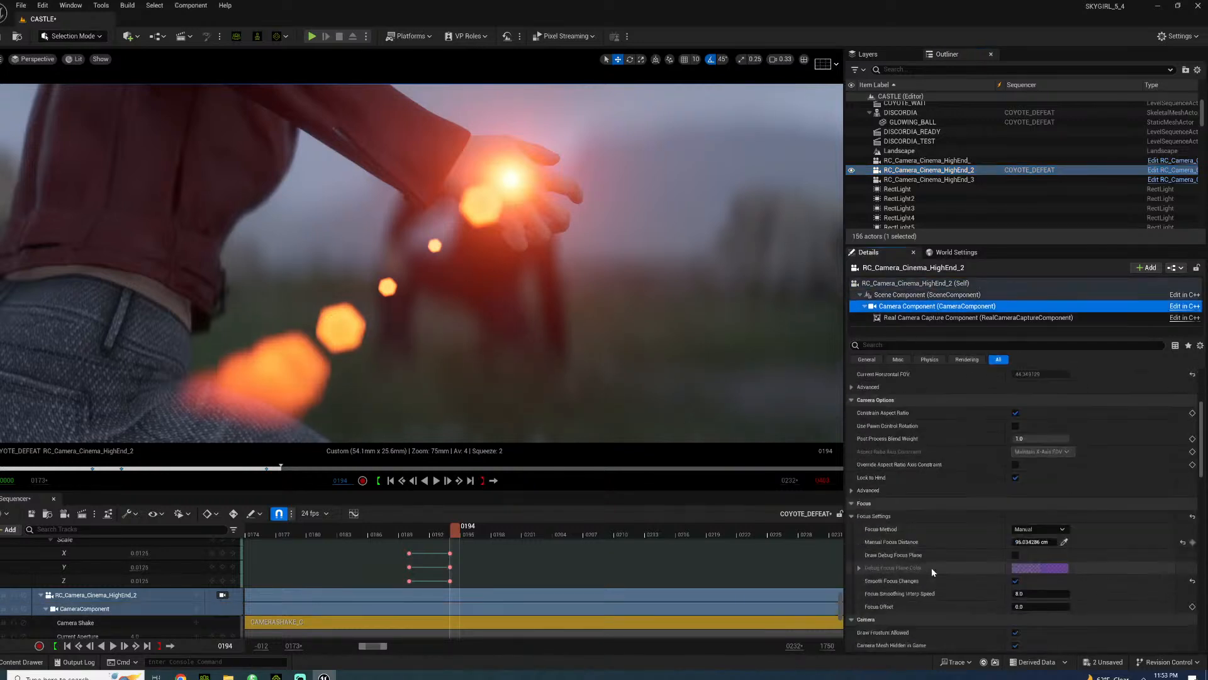
scroll(931, 568, down, 5)
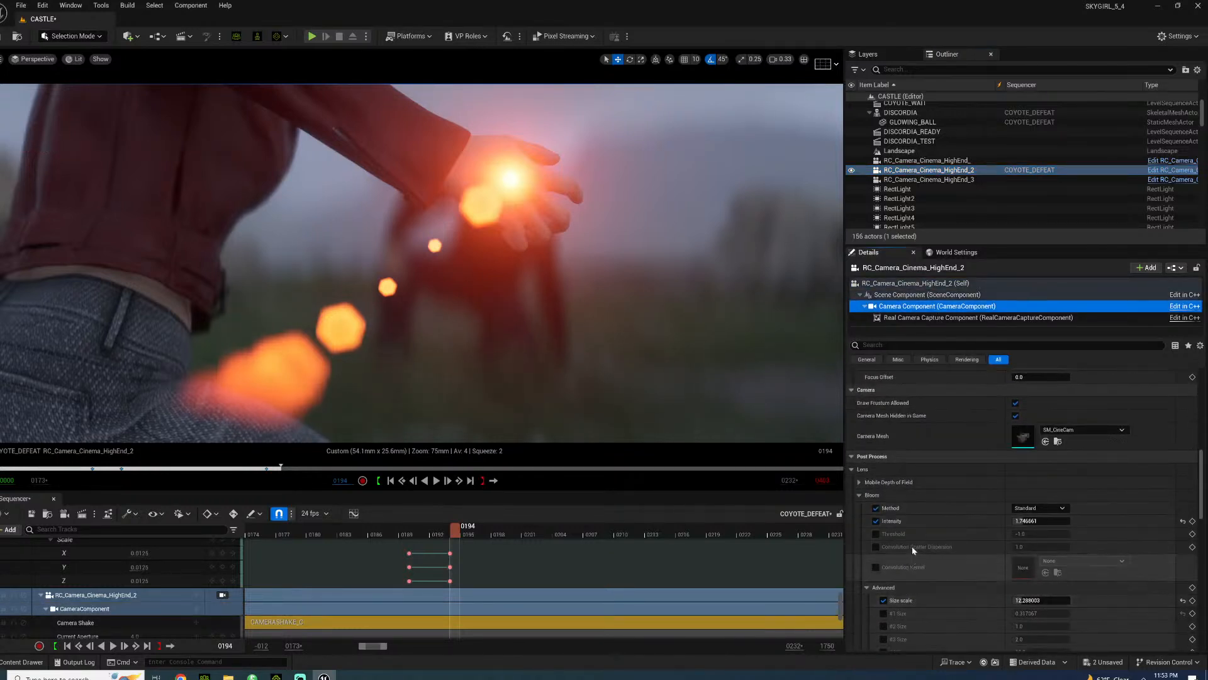
drag(1032, 521, 978, 524)
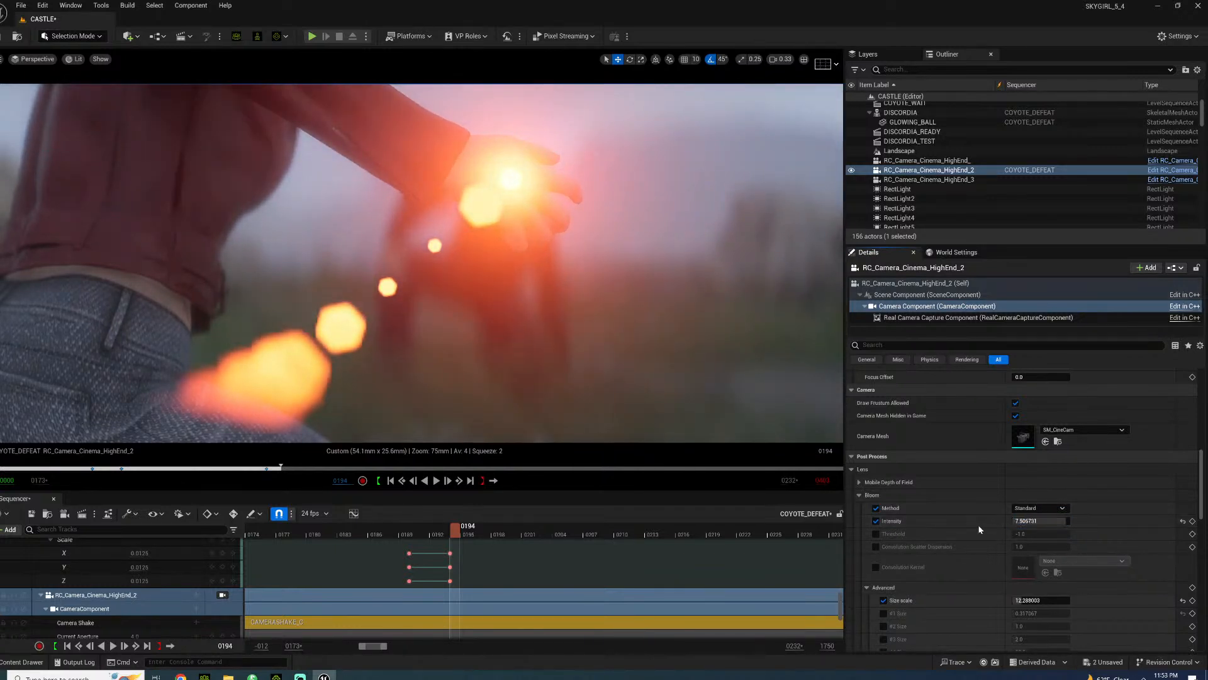
- Set the camera's bloom method to Convolution and override its lens flare intensity at 0.0125
click(1025, 508)
click(1026, 528)
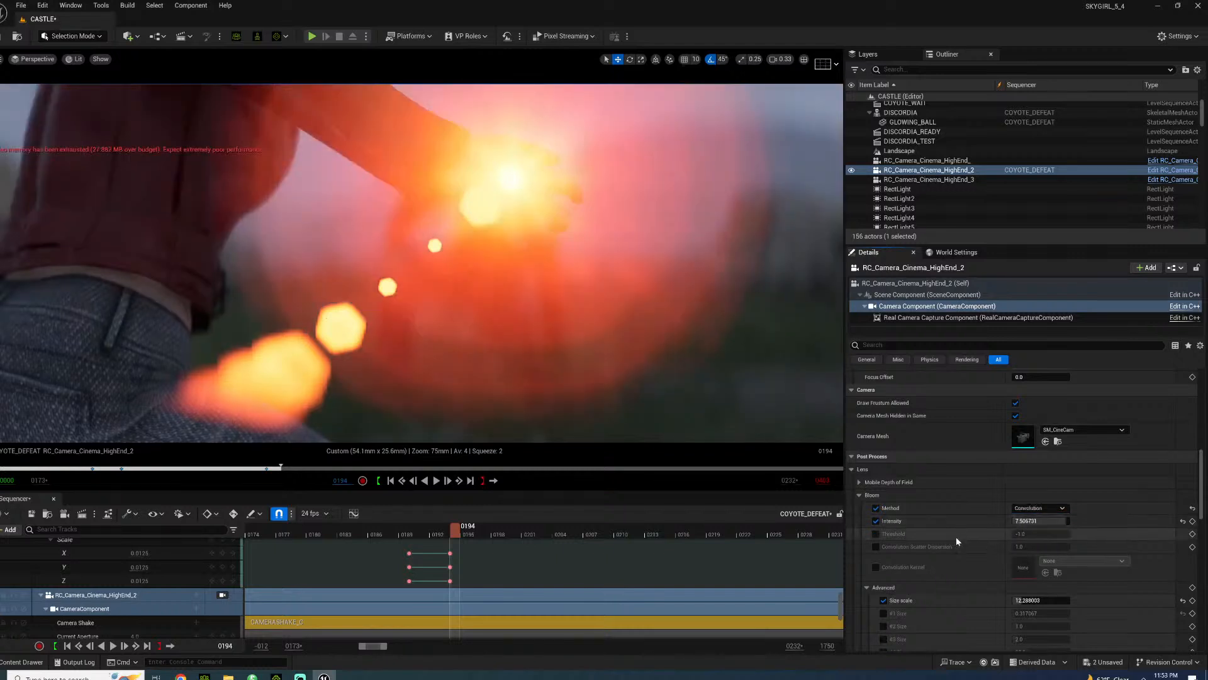
scroll(925, 585, down, 5)
scroll(916, 612, down, 1)
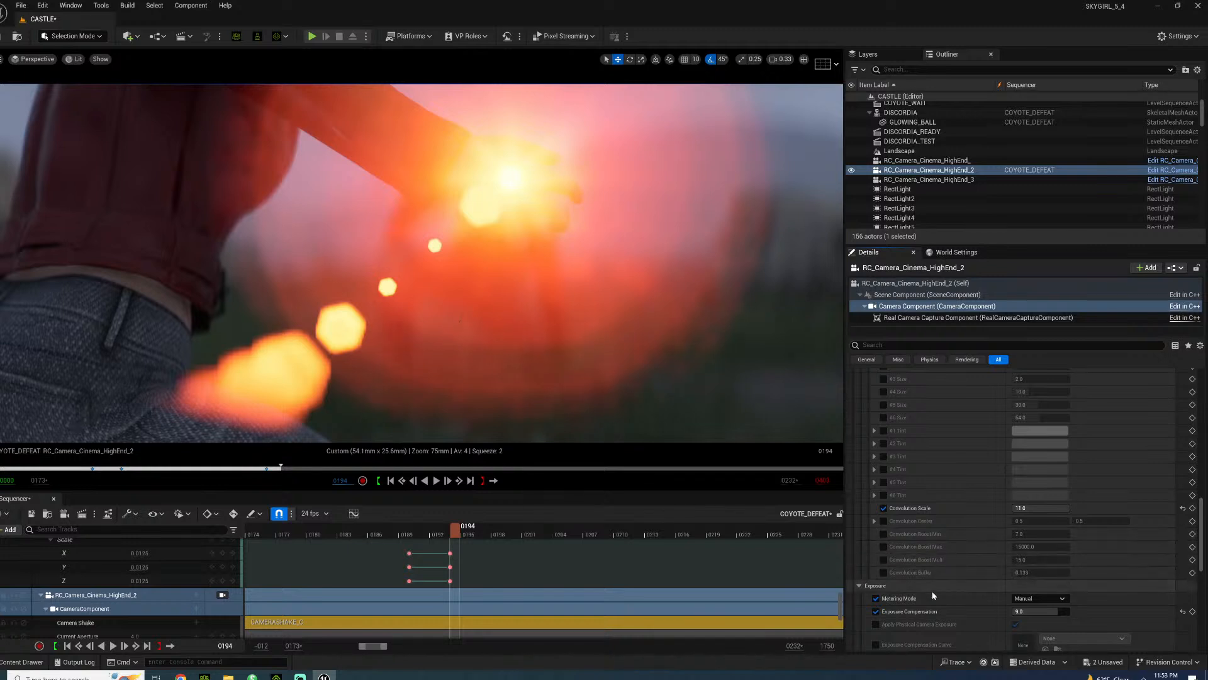
scroll(931, 576, down, 2)
scroll(937, 577, down, 5)
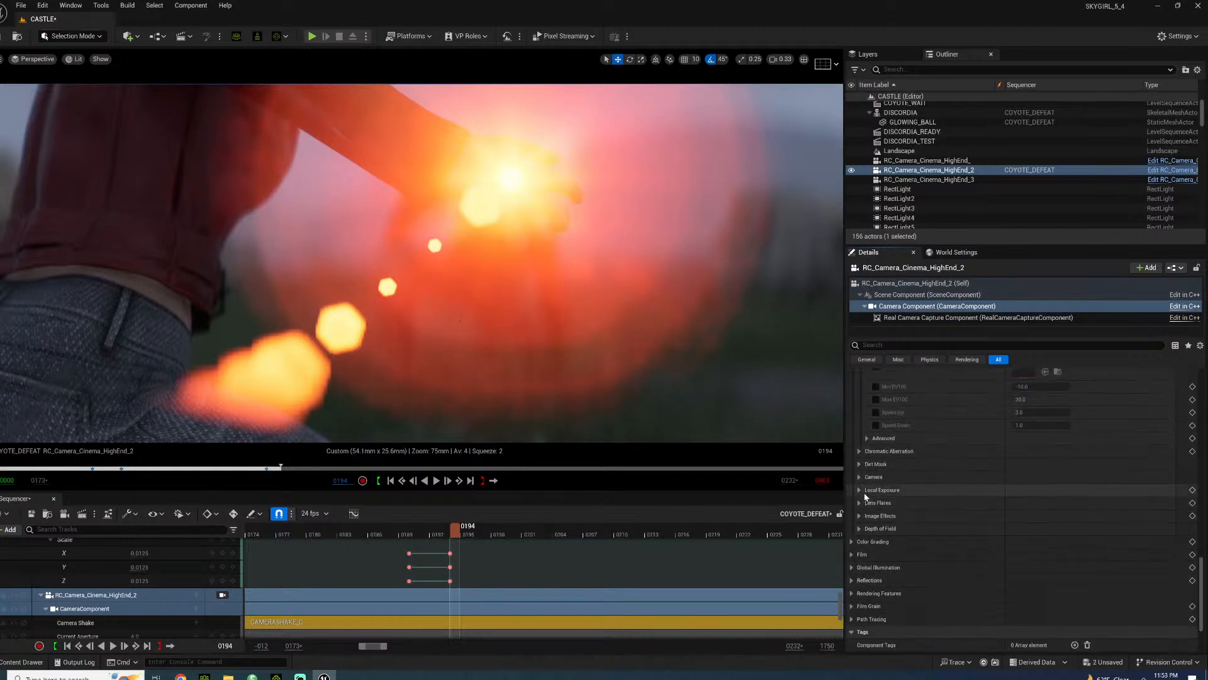
click(860, 503)
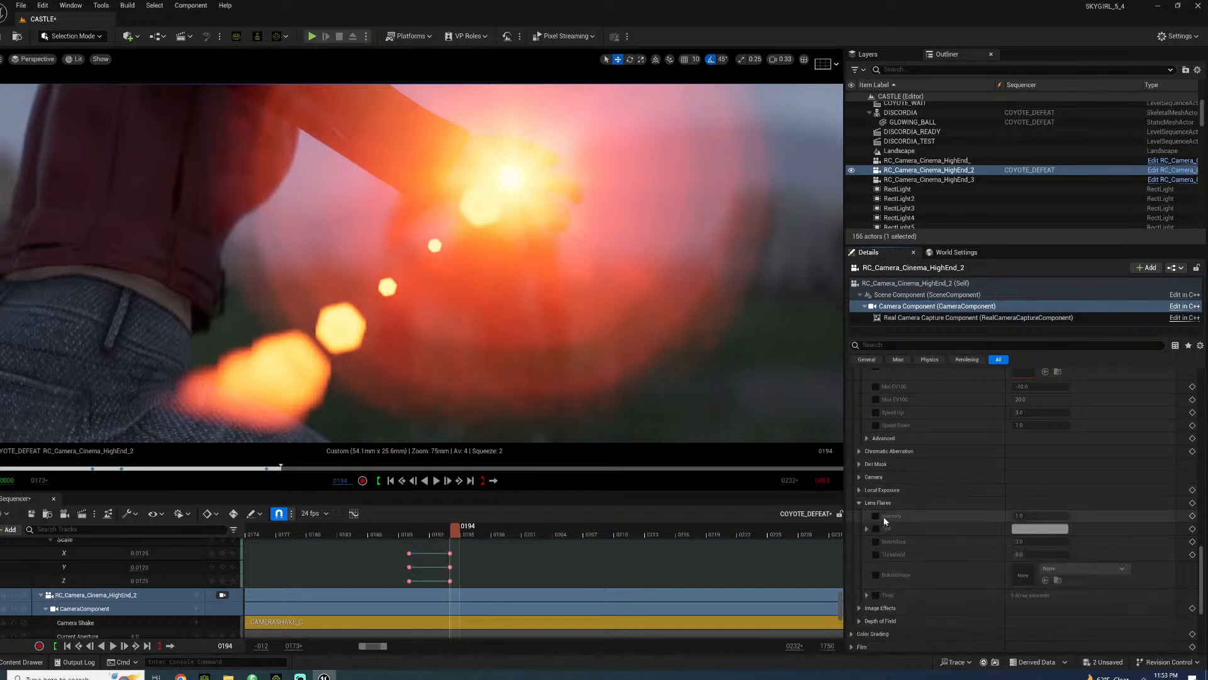
click(1024, 515)
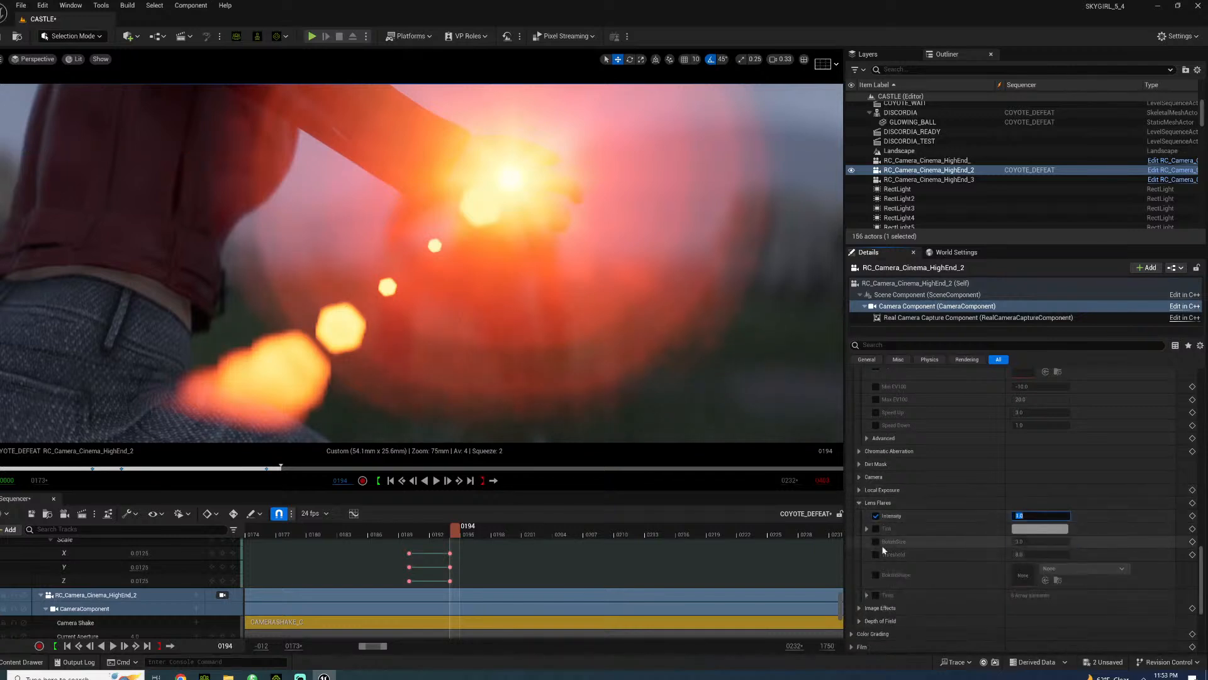
text(.0125)
key(Return)
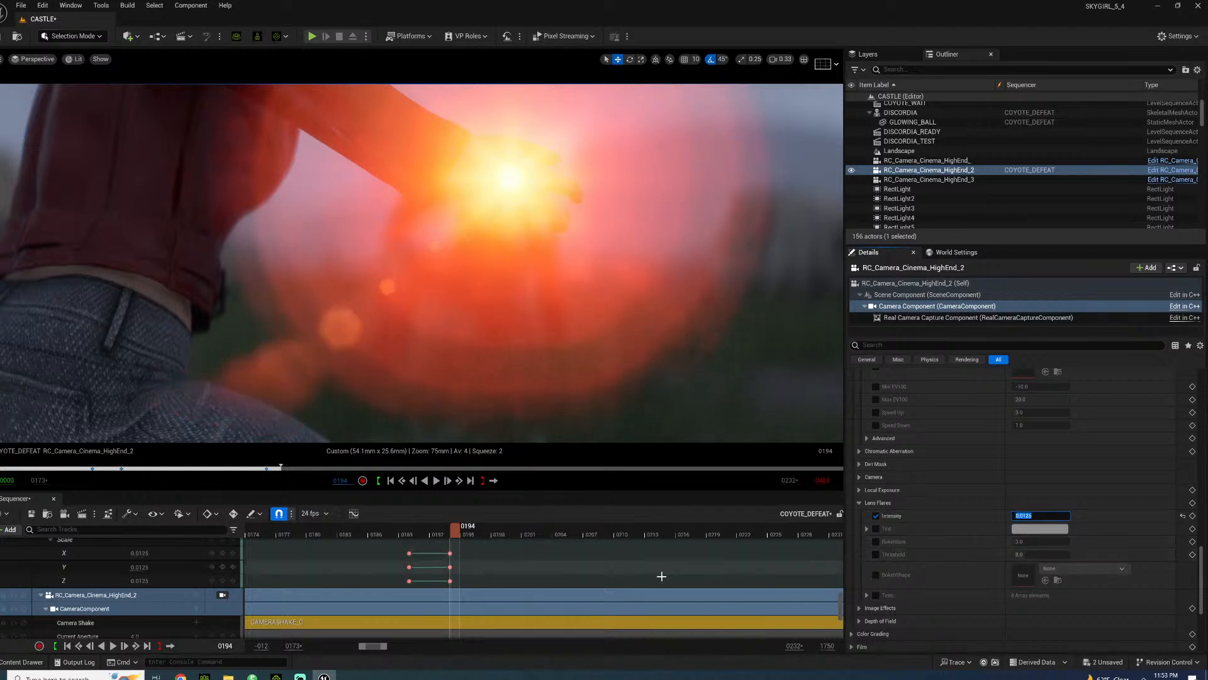
- Play the sequence from before the ball appears to check the convolution bloom and reduced lens flares
click(406, 533)
click(406, 532)
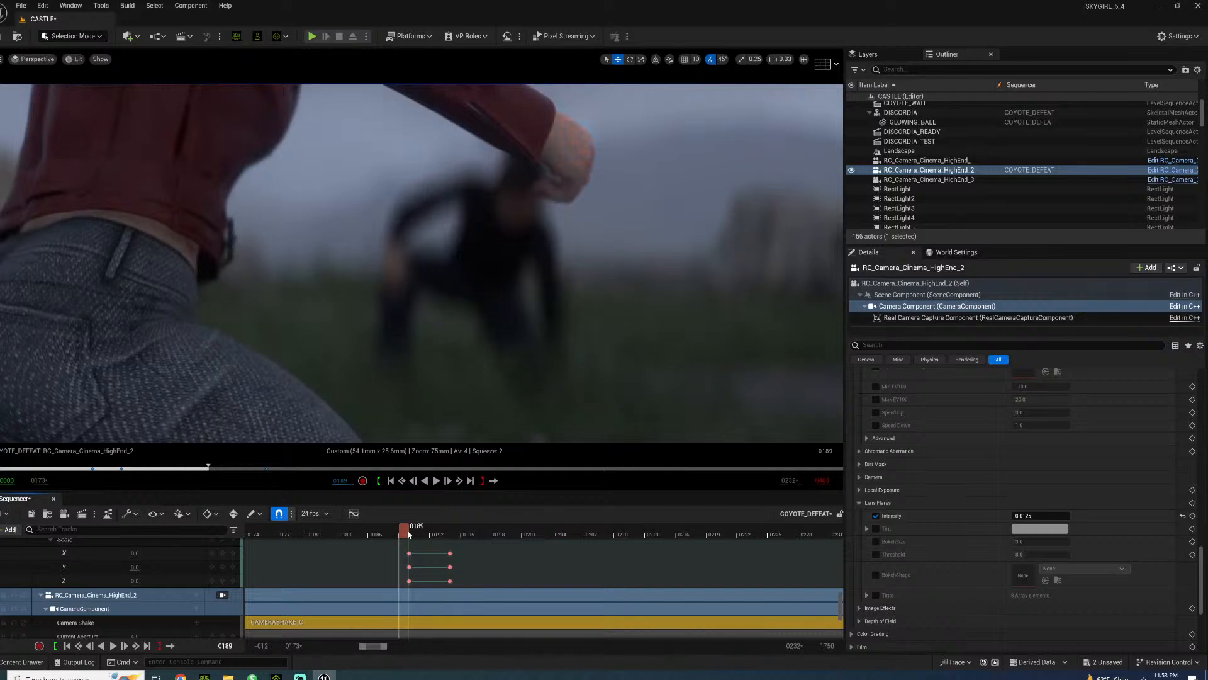
key(space)
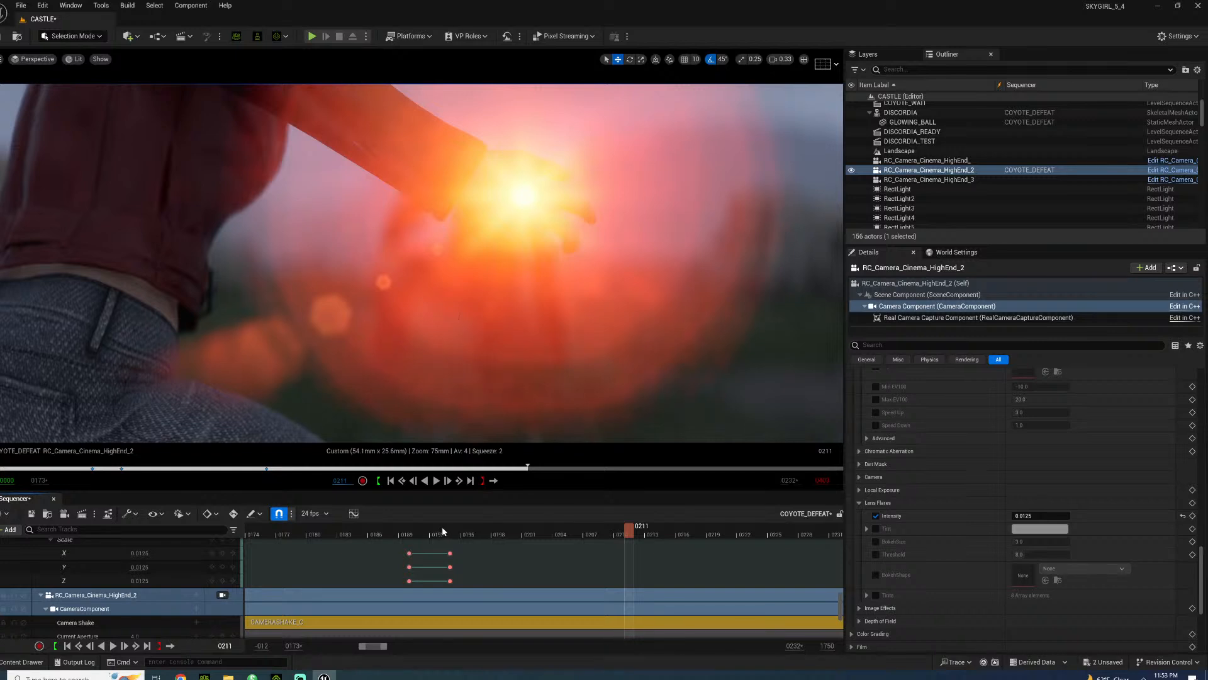
drag(388, 530, 303, 534)
key(space)
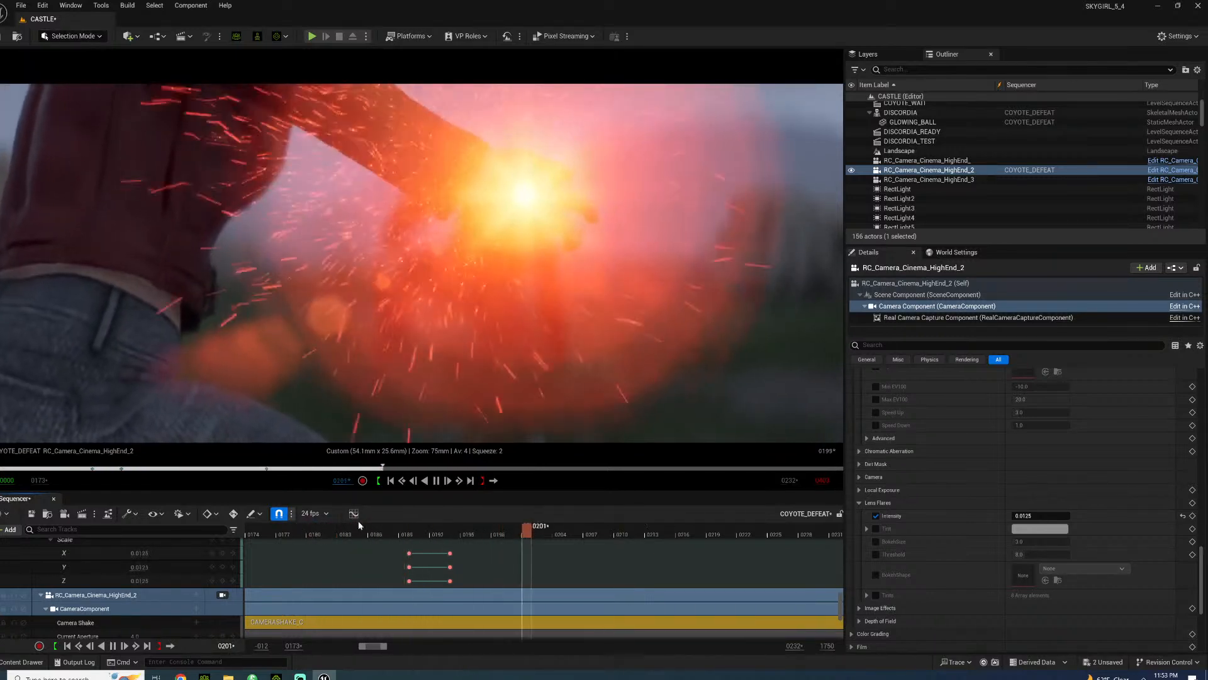
key(space)
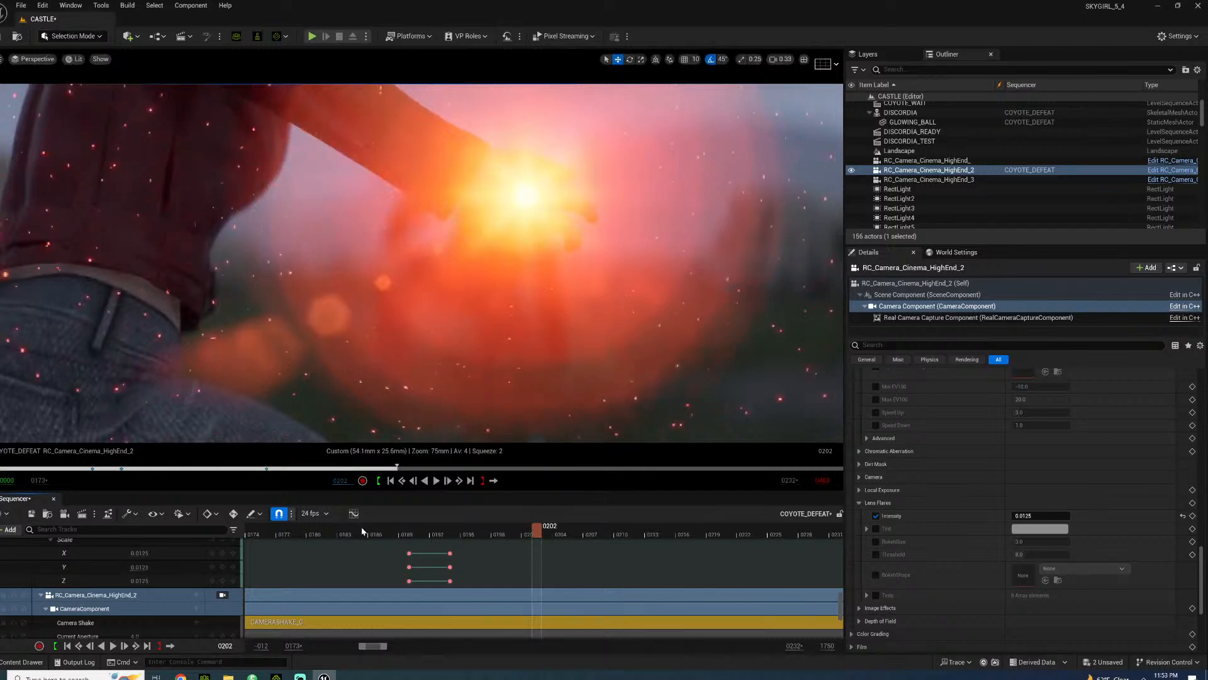
- At frame 190, add a point light to the level and move it onto DISCORDIA's hand
click(409, 534)
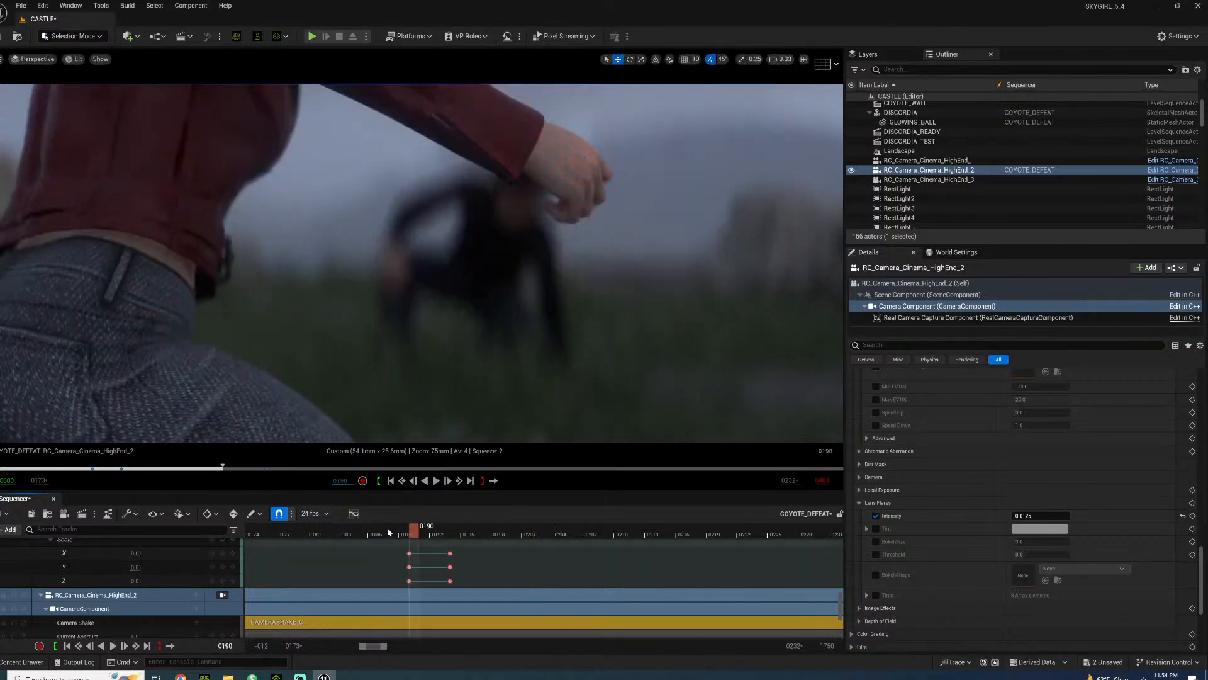
click(129, 36)
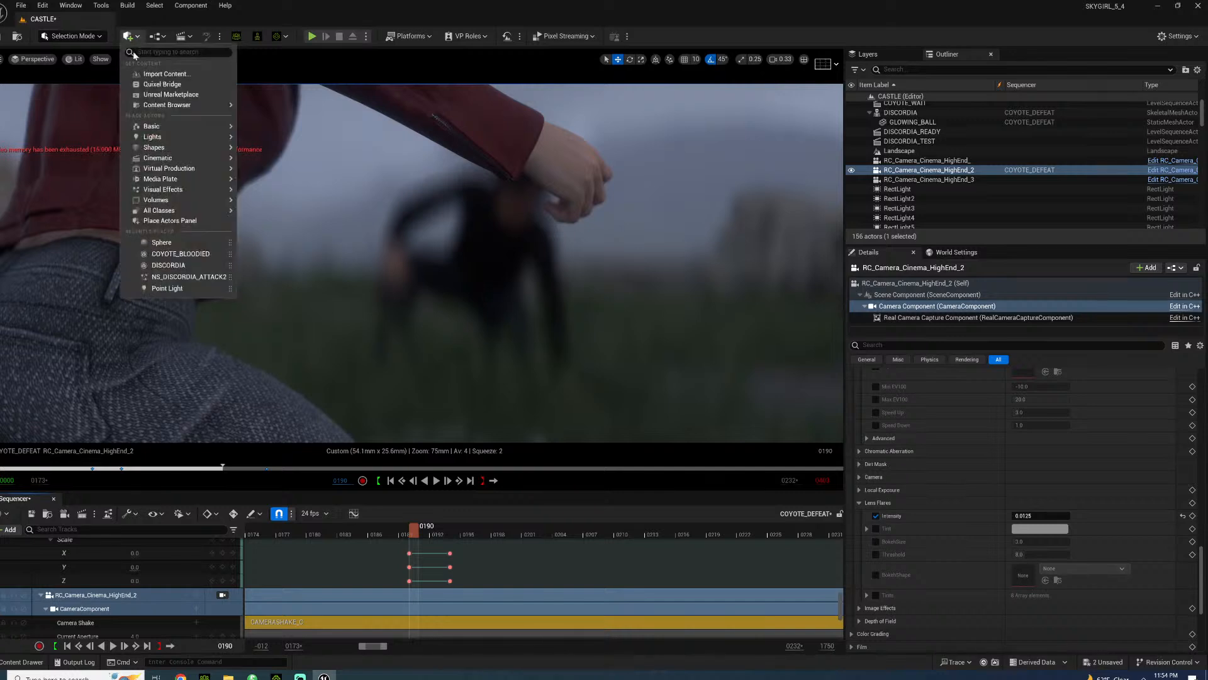
mouse_move(155, 136)
click(254, 151)
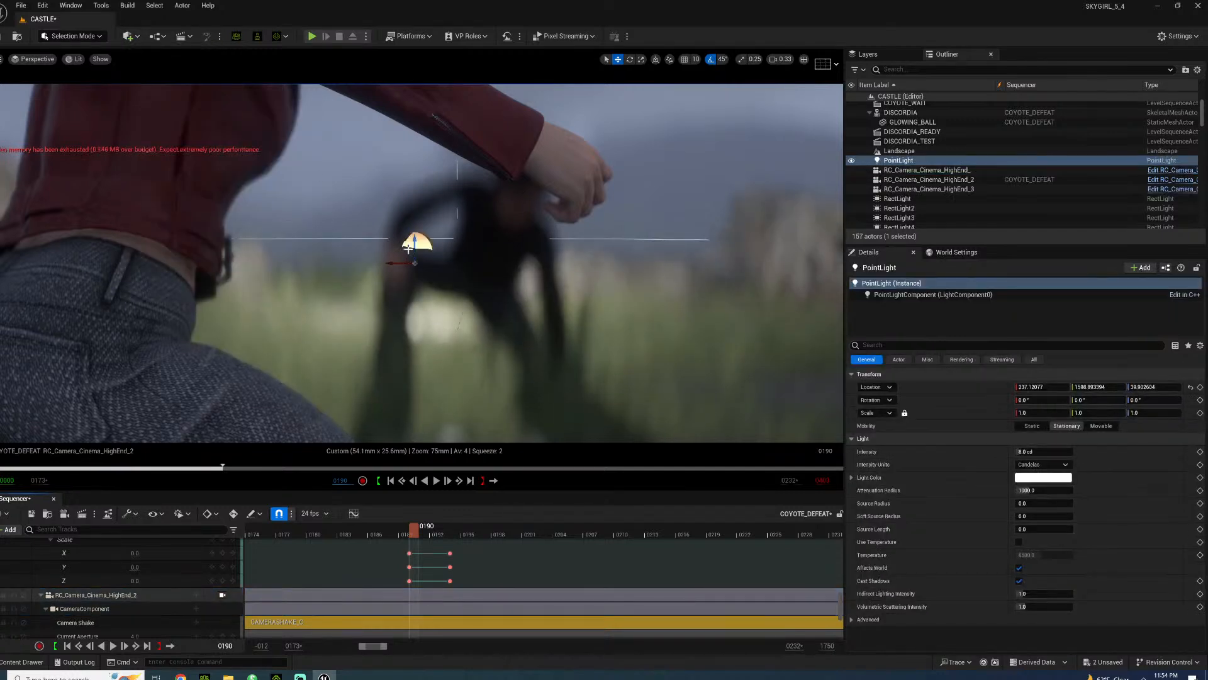
drag(418, 263, 546, 174)
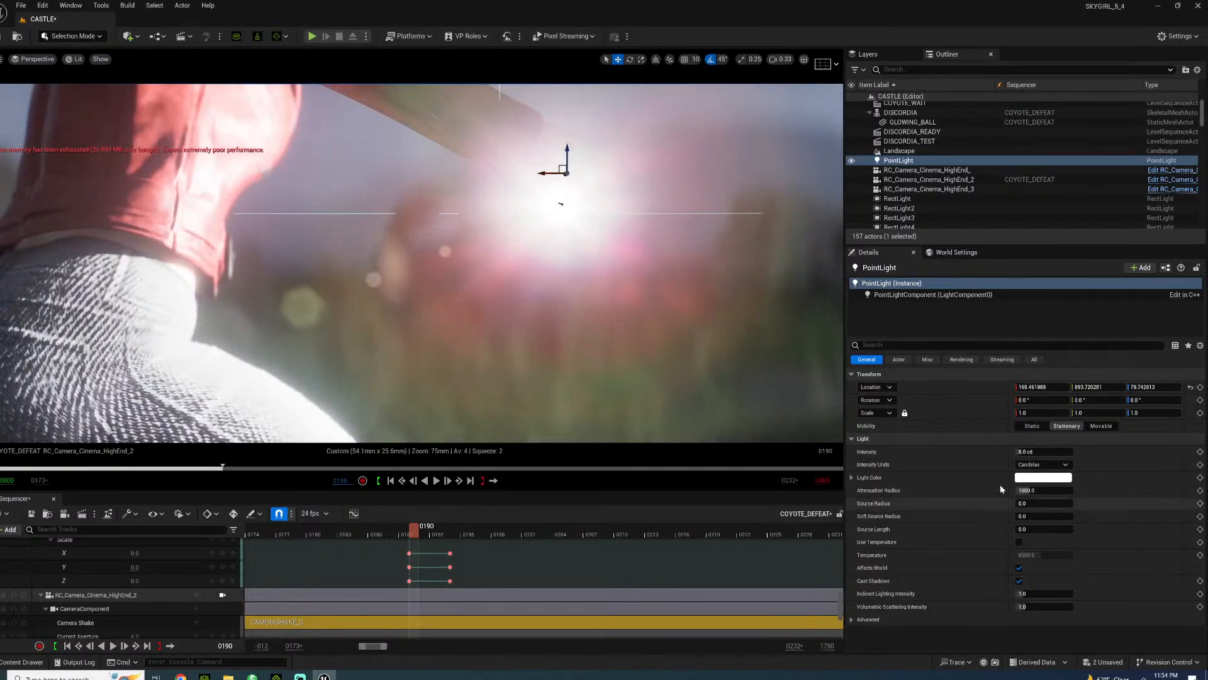
- Give the point light a source radius of about 10.67 and a pure red colour, nudge its position, and make it movable
drag(1045, 503, 1016, 515)
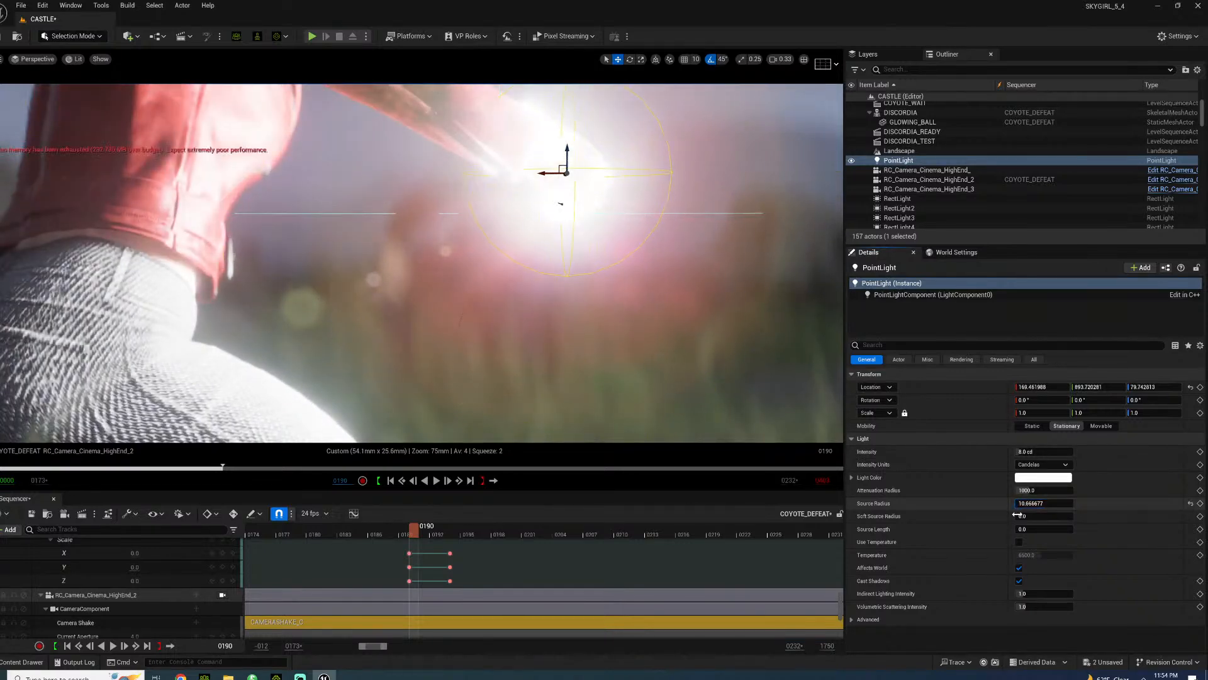
click(1043, 477)
drag(952, 480, 947, 440)
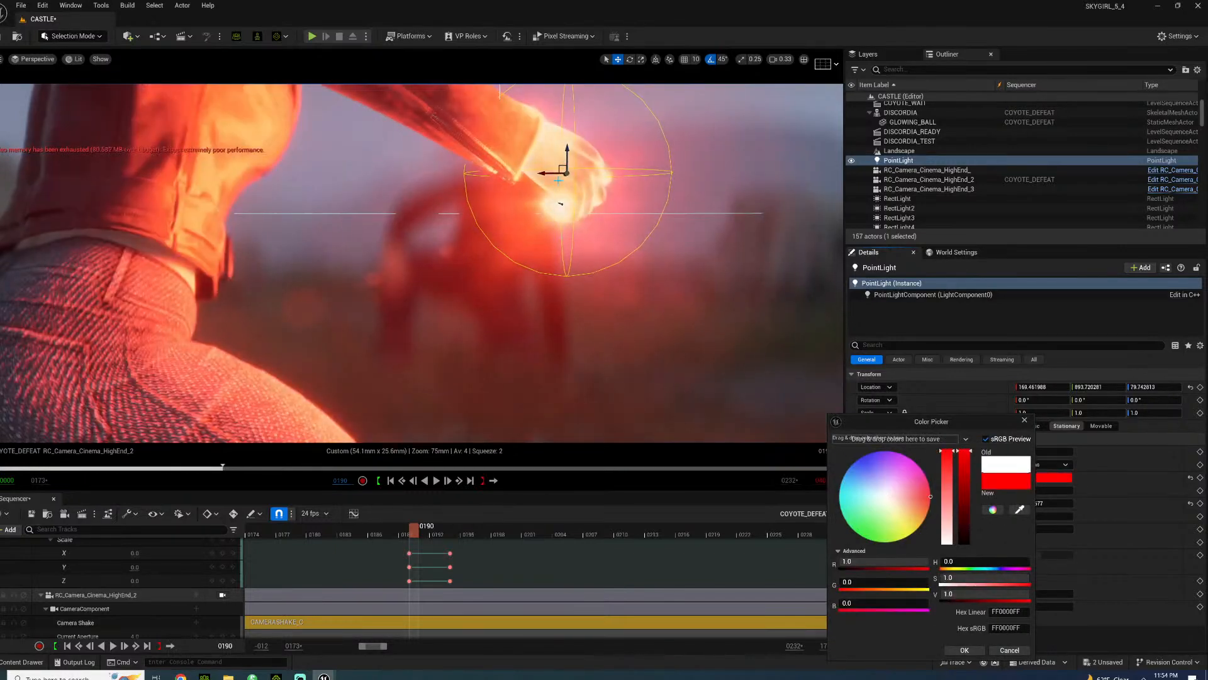
drag(567, 173, 576, 169)
click(1100, 426)
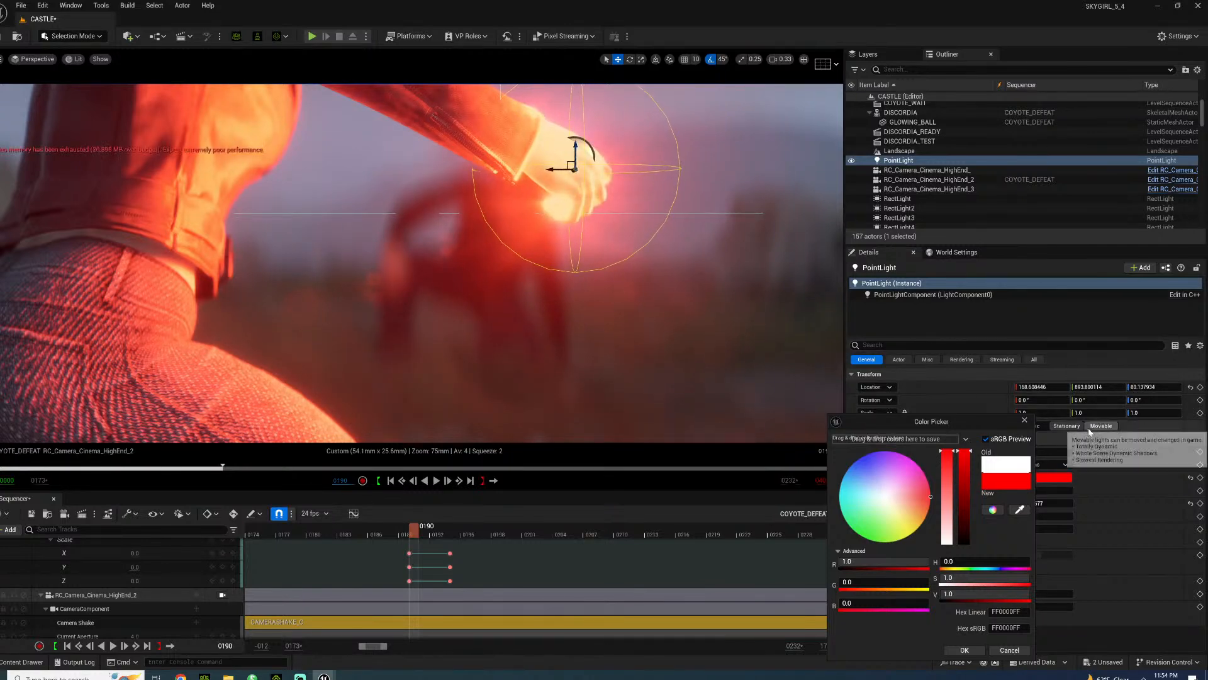
- Attach PointLight to one of DISCORDIA's hand bones and add it to the COYOTE_DEFEAT sequence
click(900, 163)
right_click(900, 163)
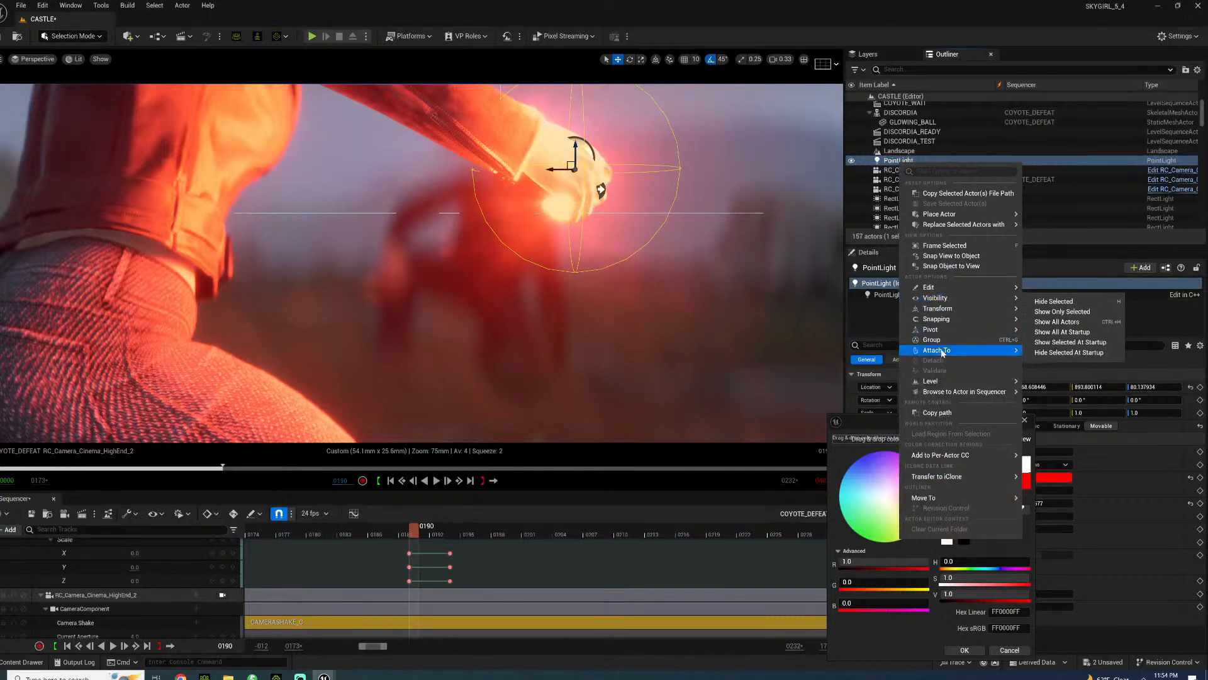
mouse_move(942, 352)
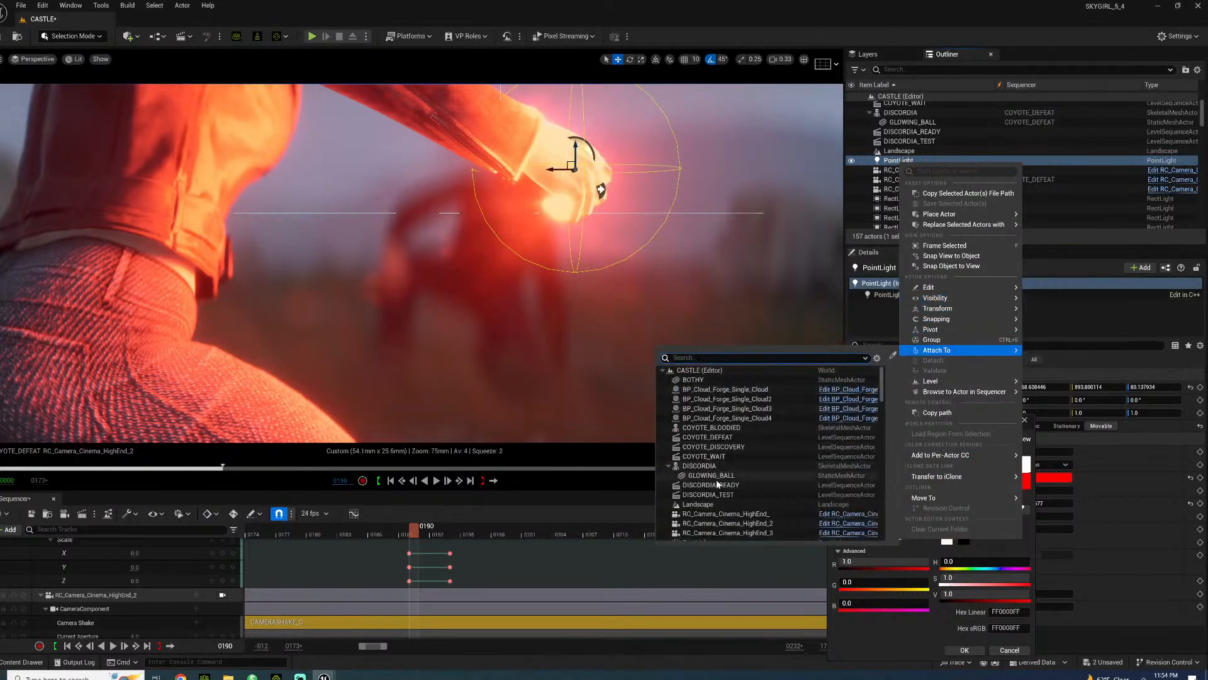
click(717, 466)
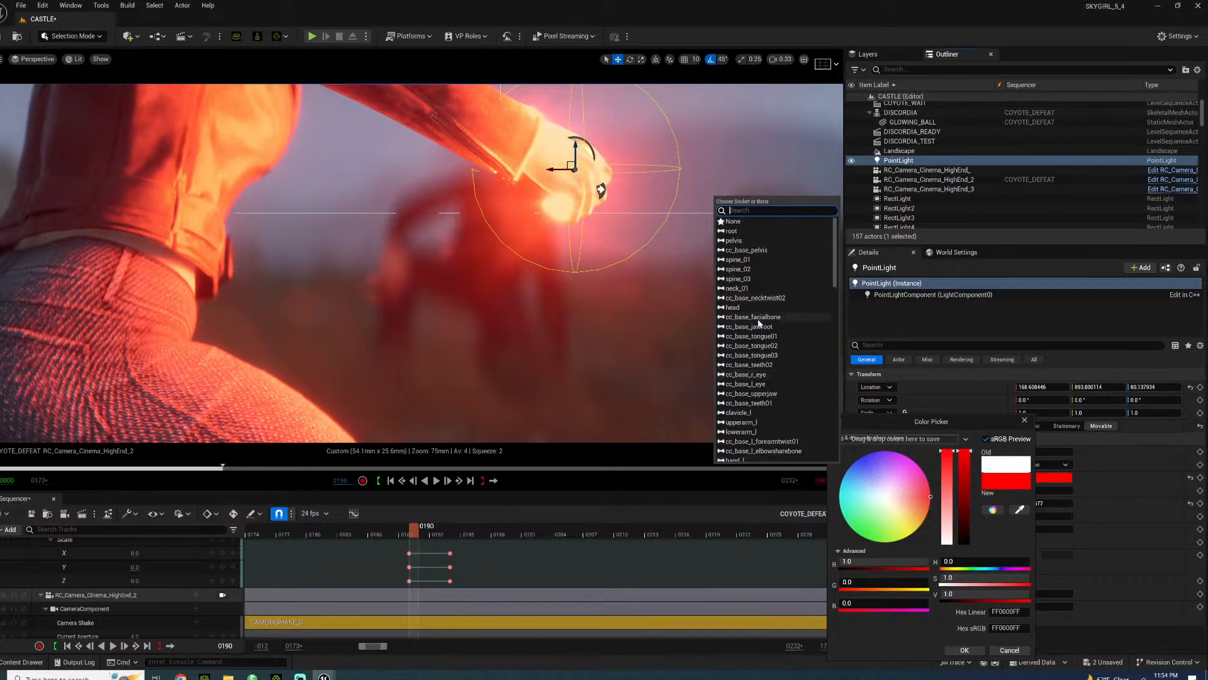
scroll(748, 383, down, 4)
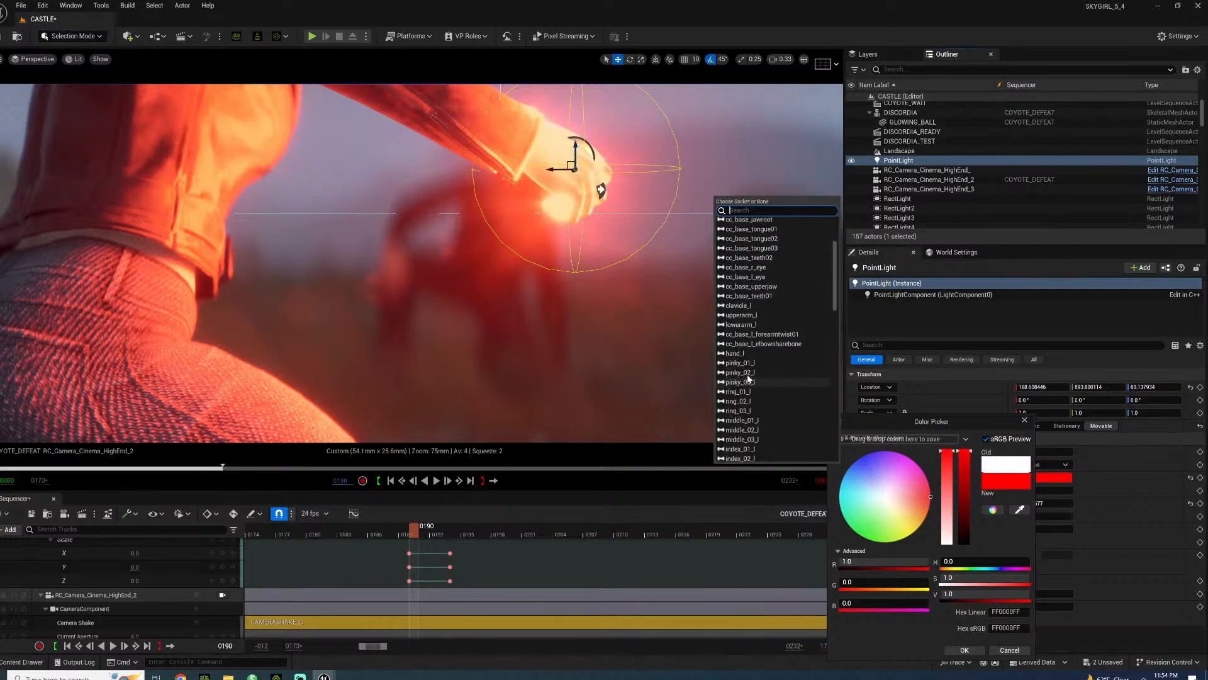
scroll(752, 359, down, 10)
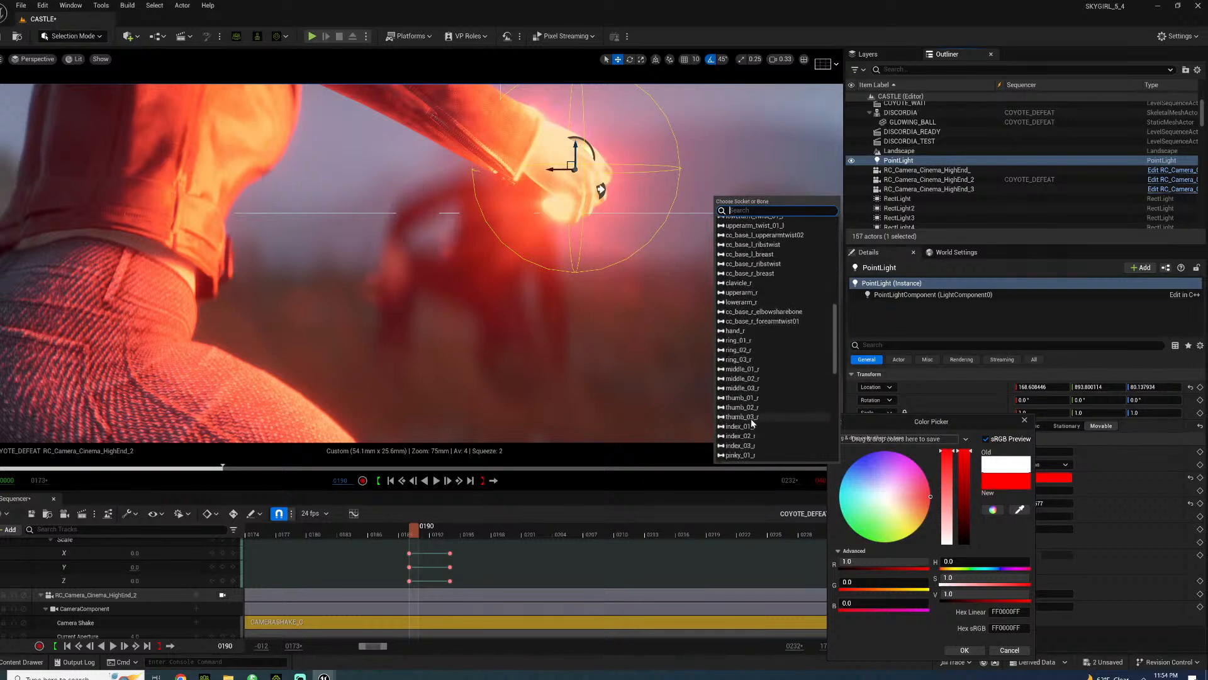
click(738, 285)
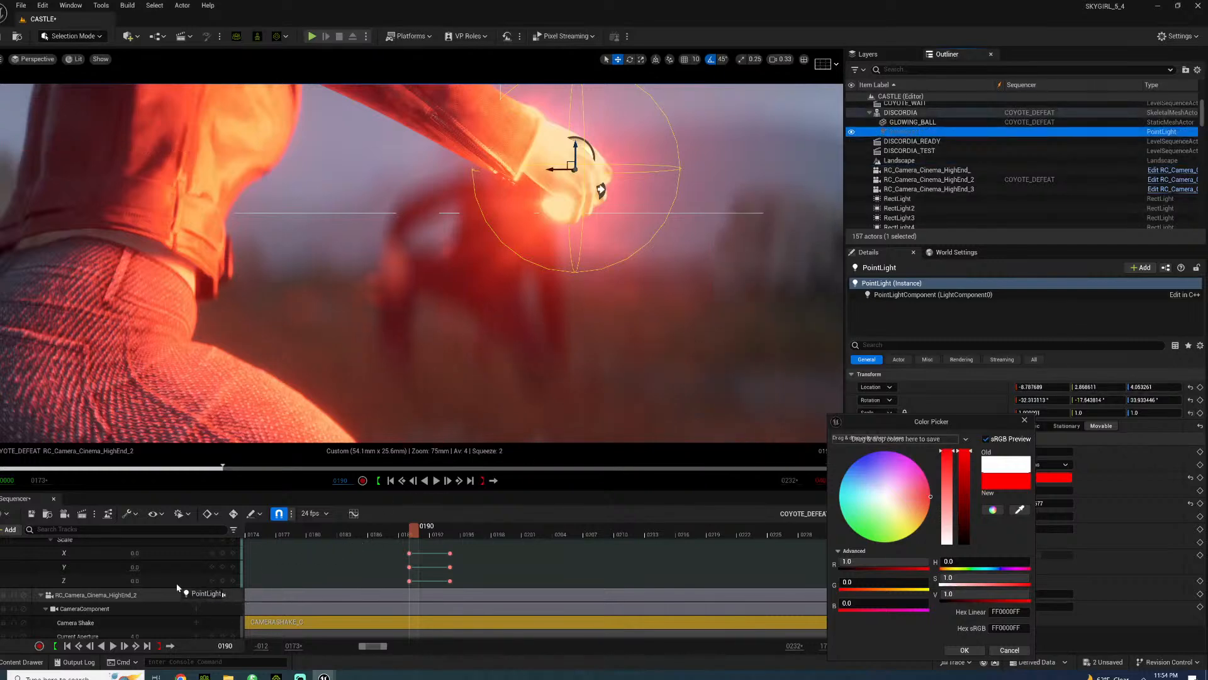
drag(176, 583, 176, 583)
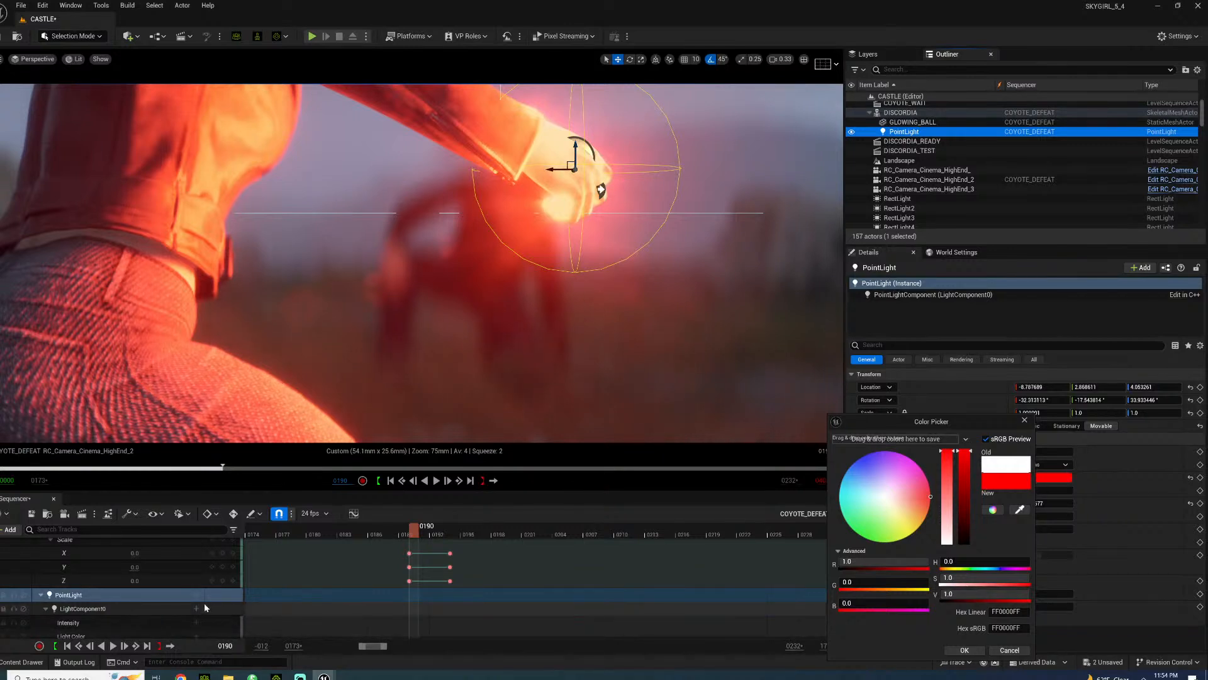
- Key PointLight's intensity at 0 cd on frame 190 and at 8.0 cd on frame 194
scroll(154, 607, down, 2)
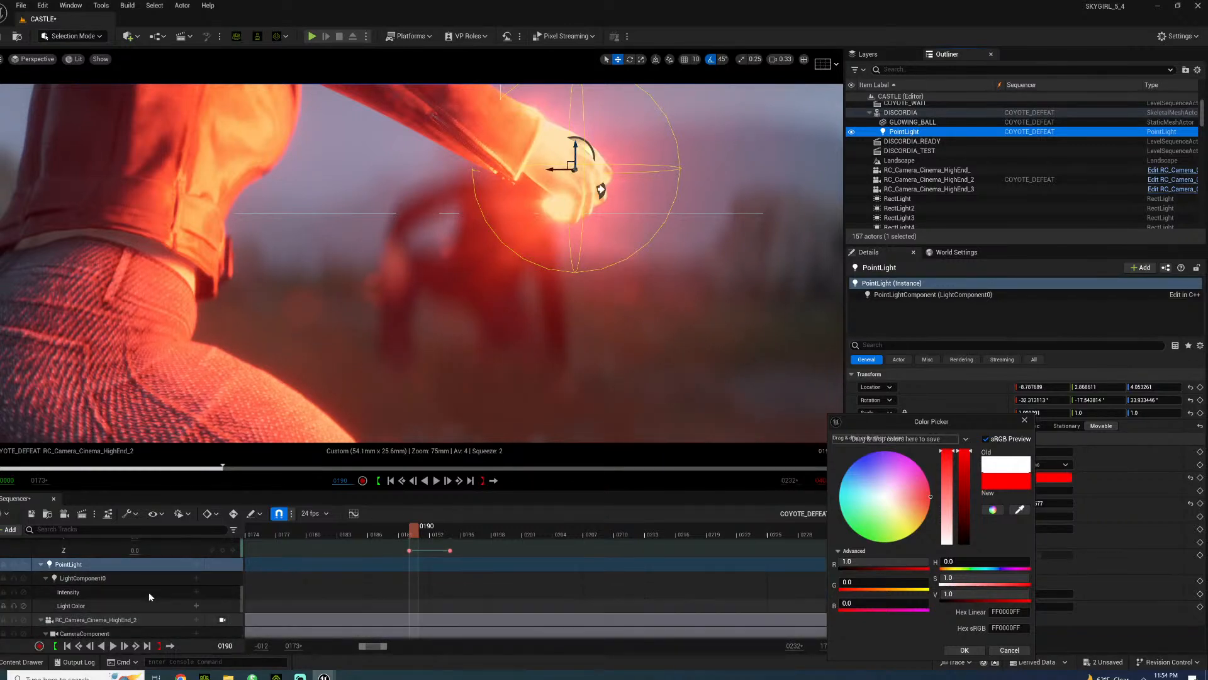
click(197, 592)
click(81, 594)
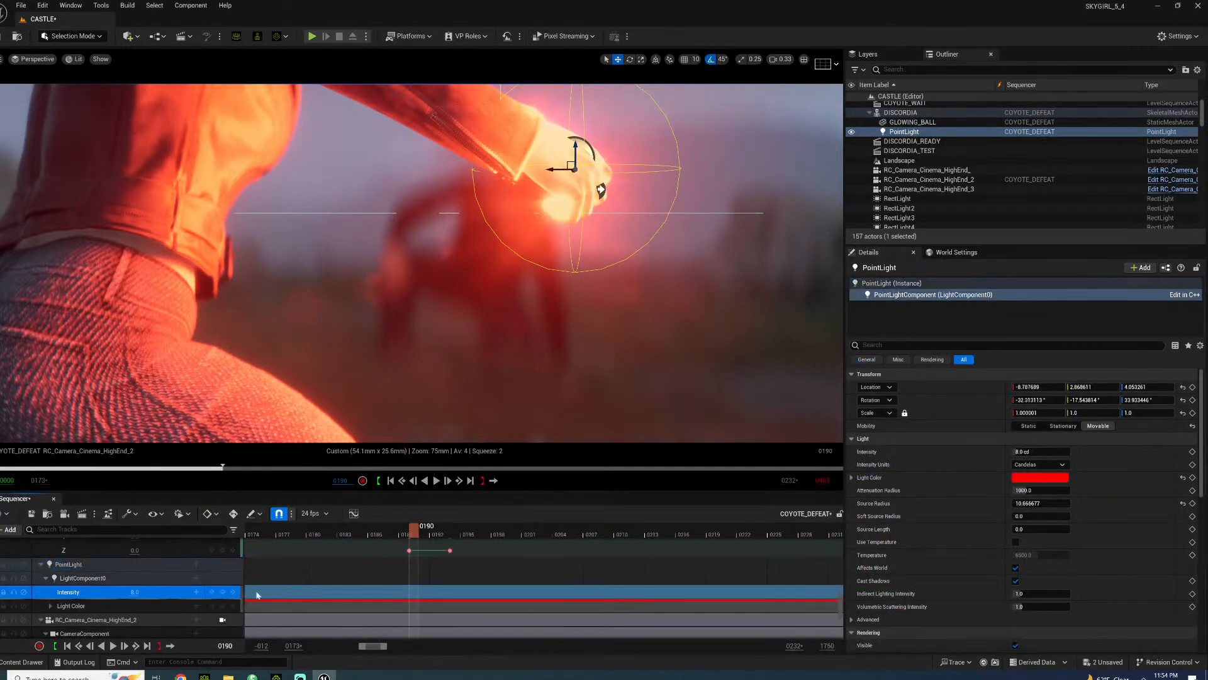
click(1024, 451)
text(0)
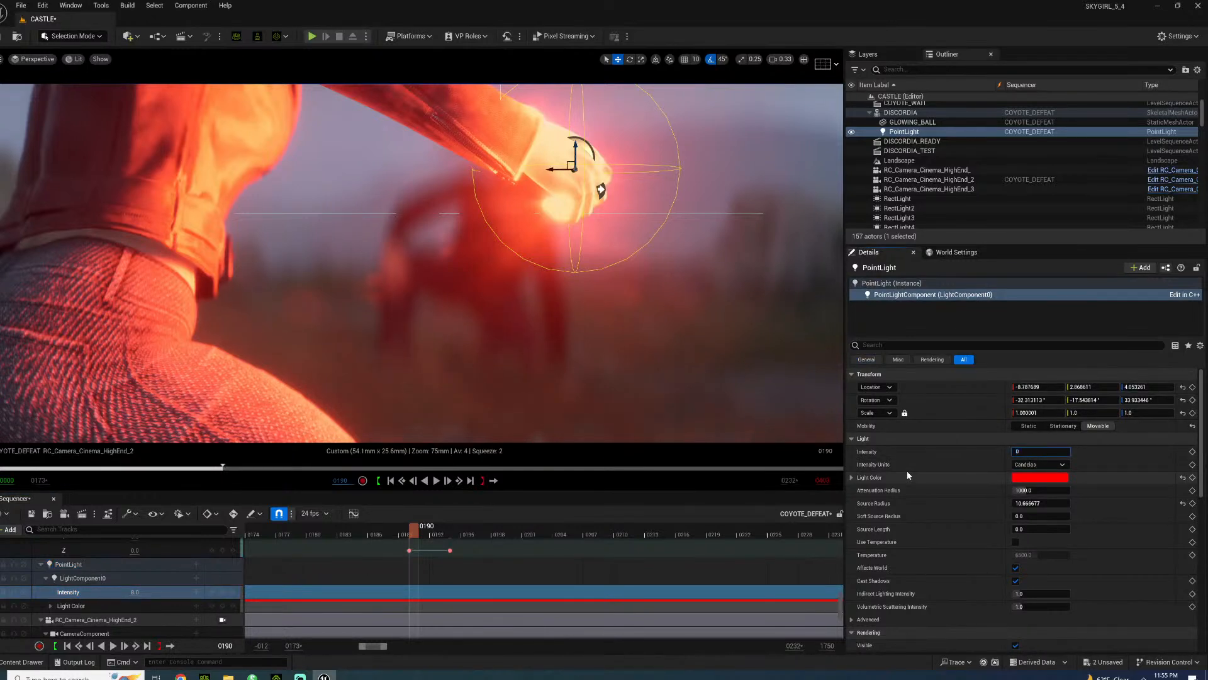
key(Return)
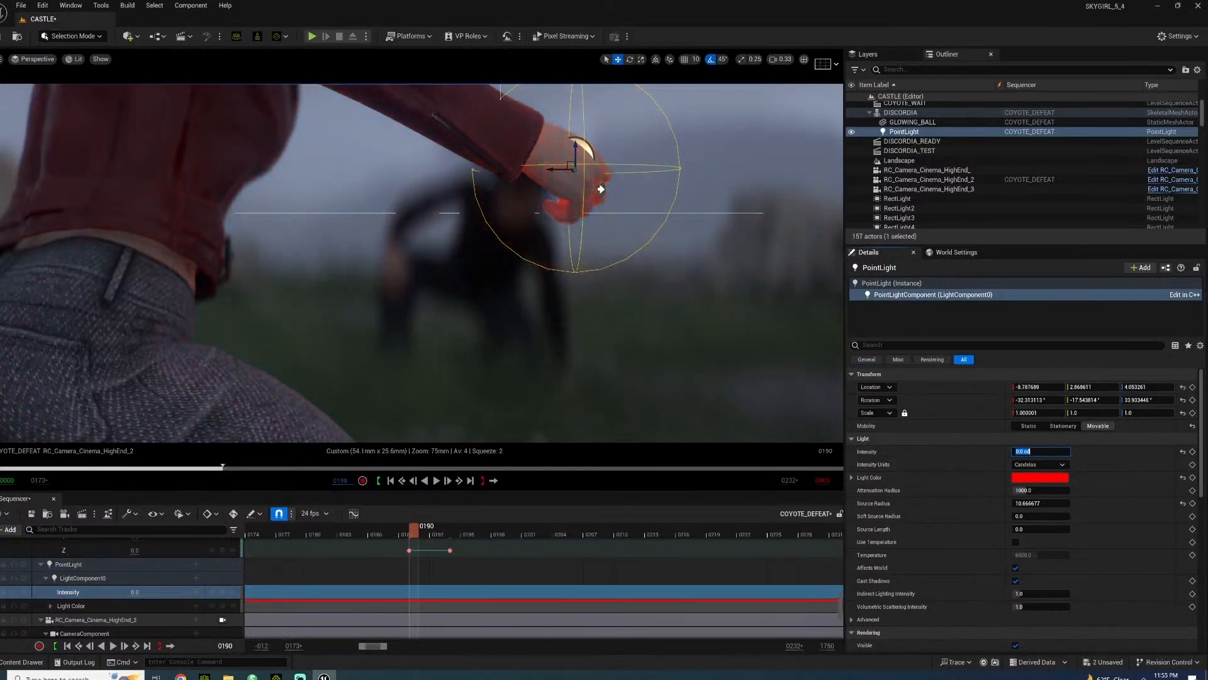
click(1193, 452)
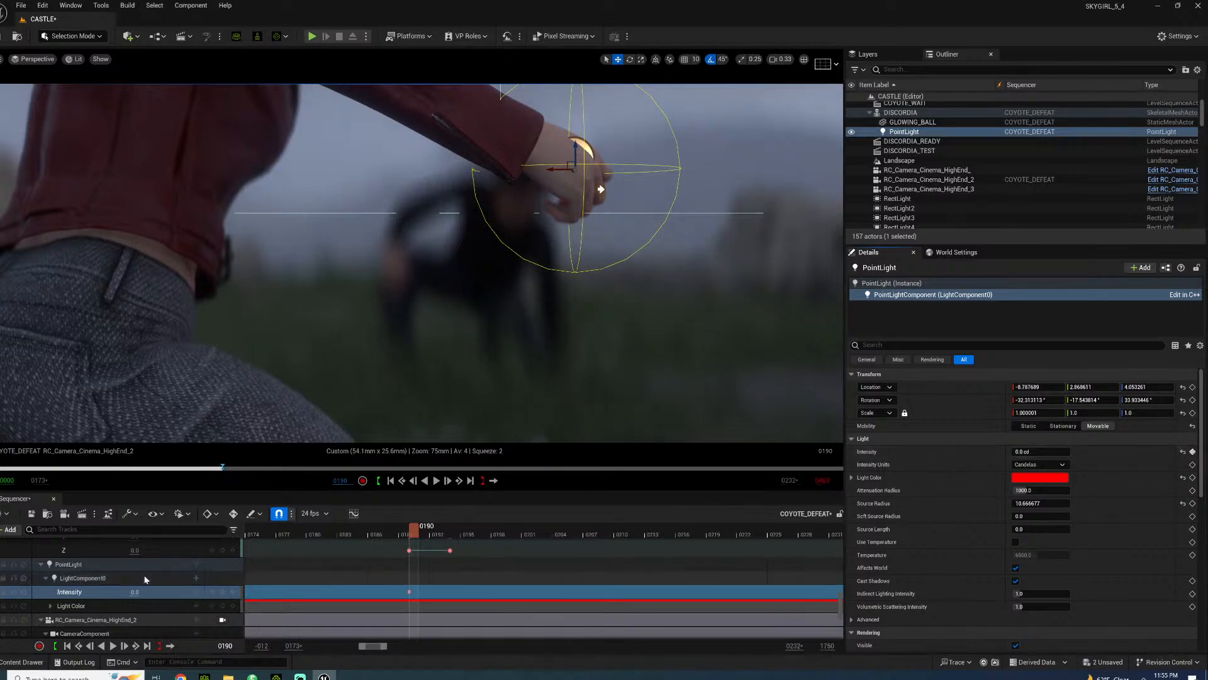
click(234, 551)
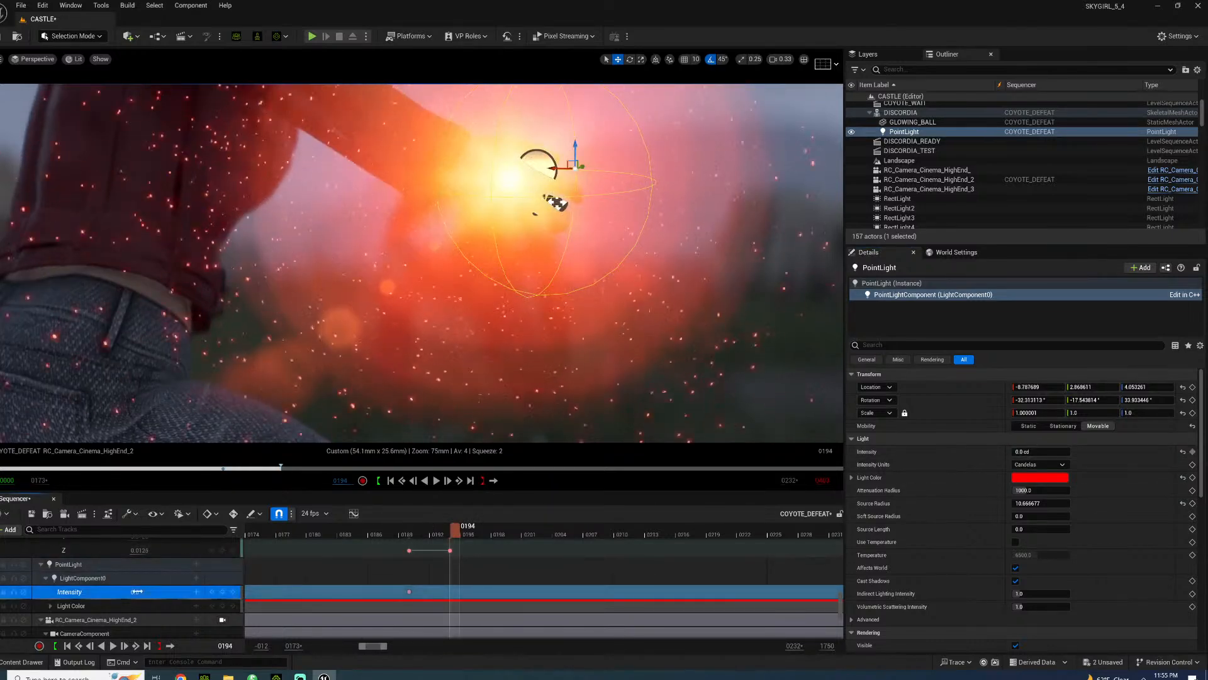
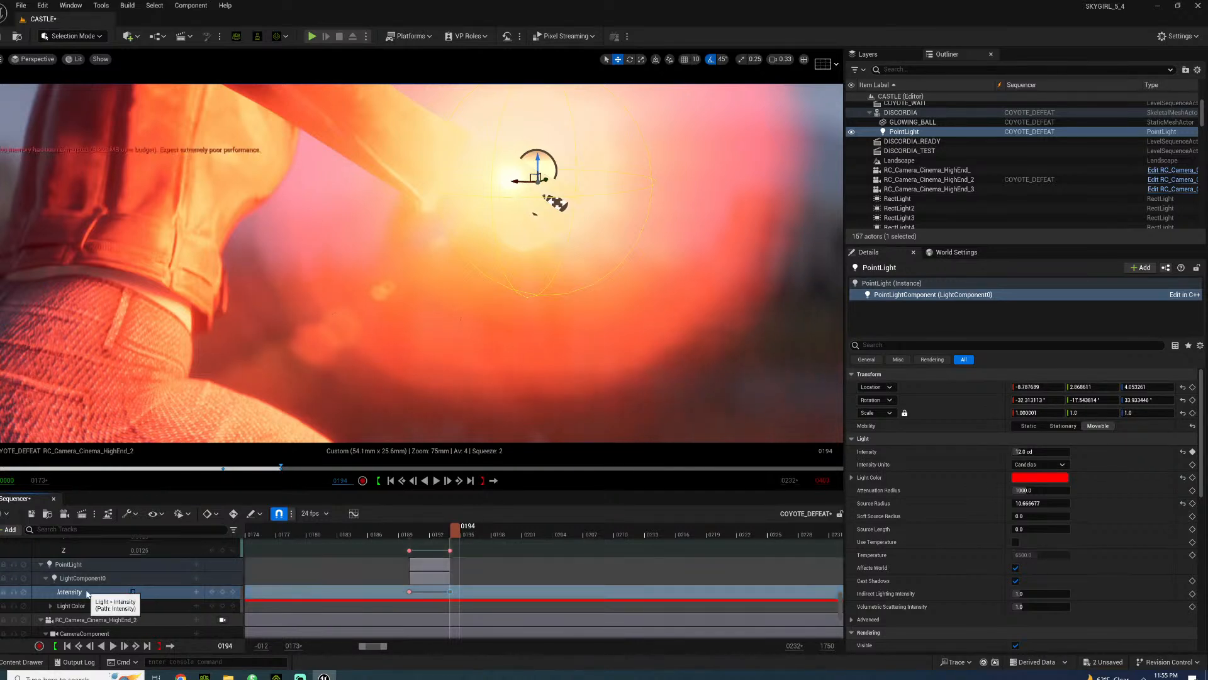
key(Return)
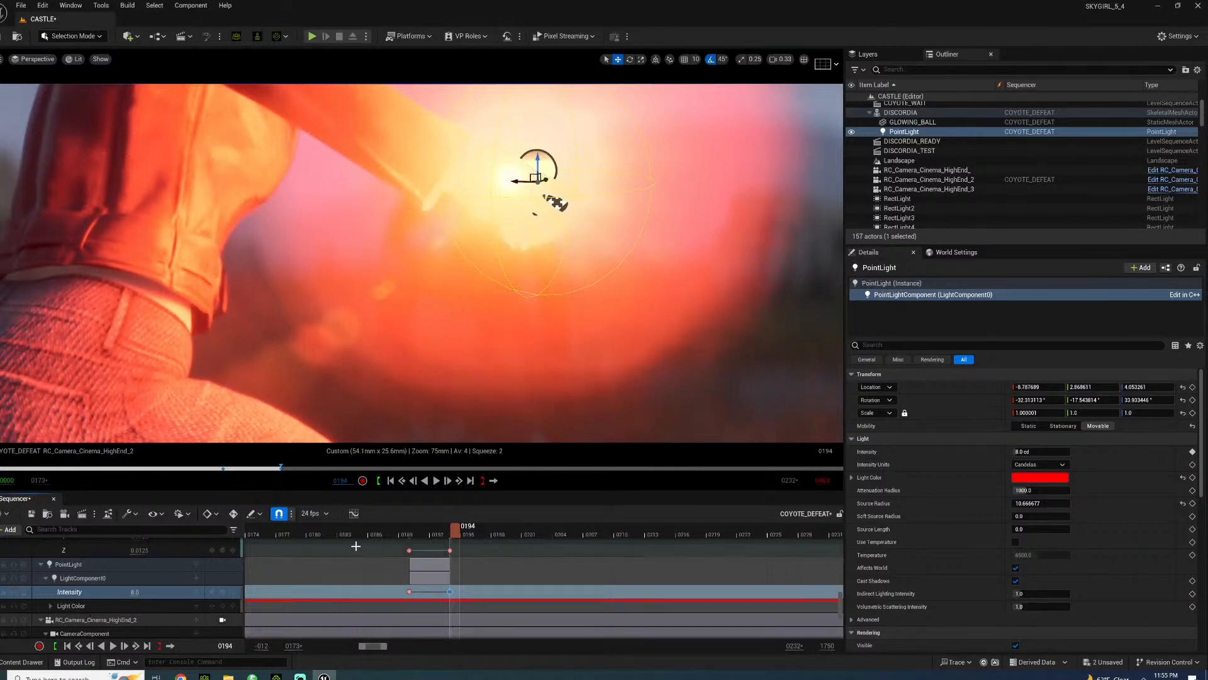
- Replay the shot from before frame 190 to review the red point light fading in with the glowing ball
click(334, 534)
key(space)
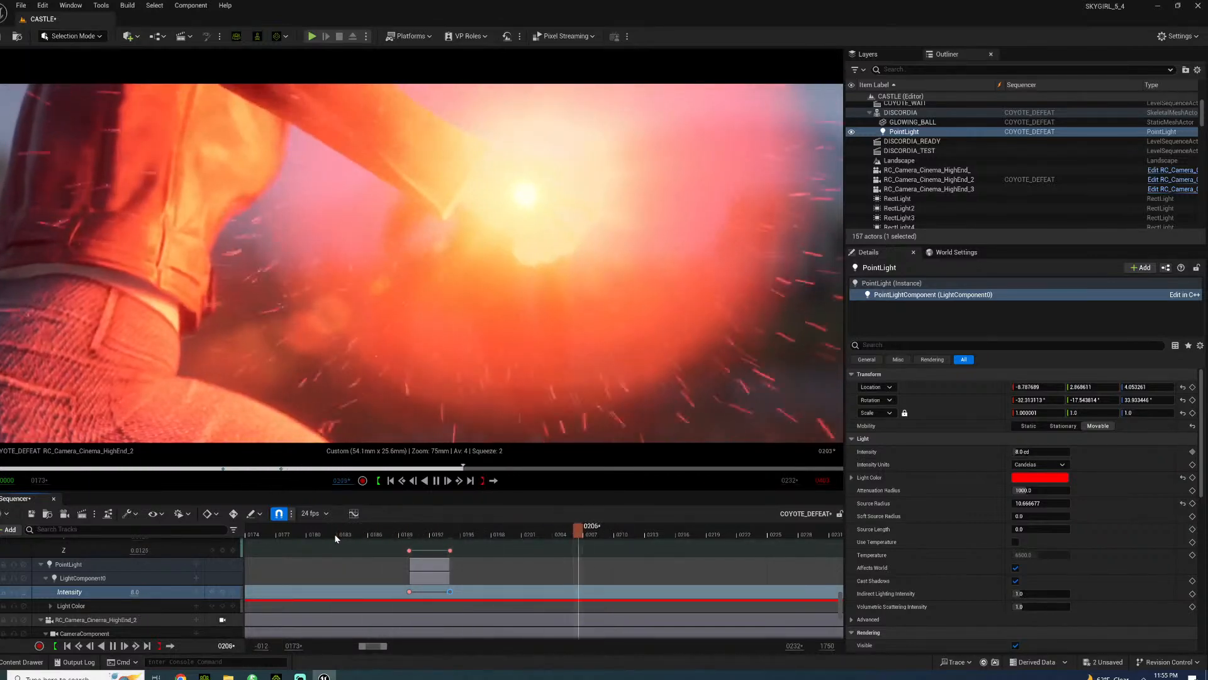
key(space)
drag(398, 530, 280, 514)
key(space)
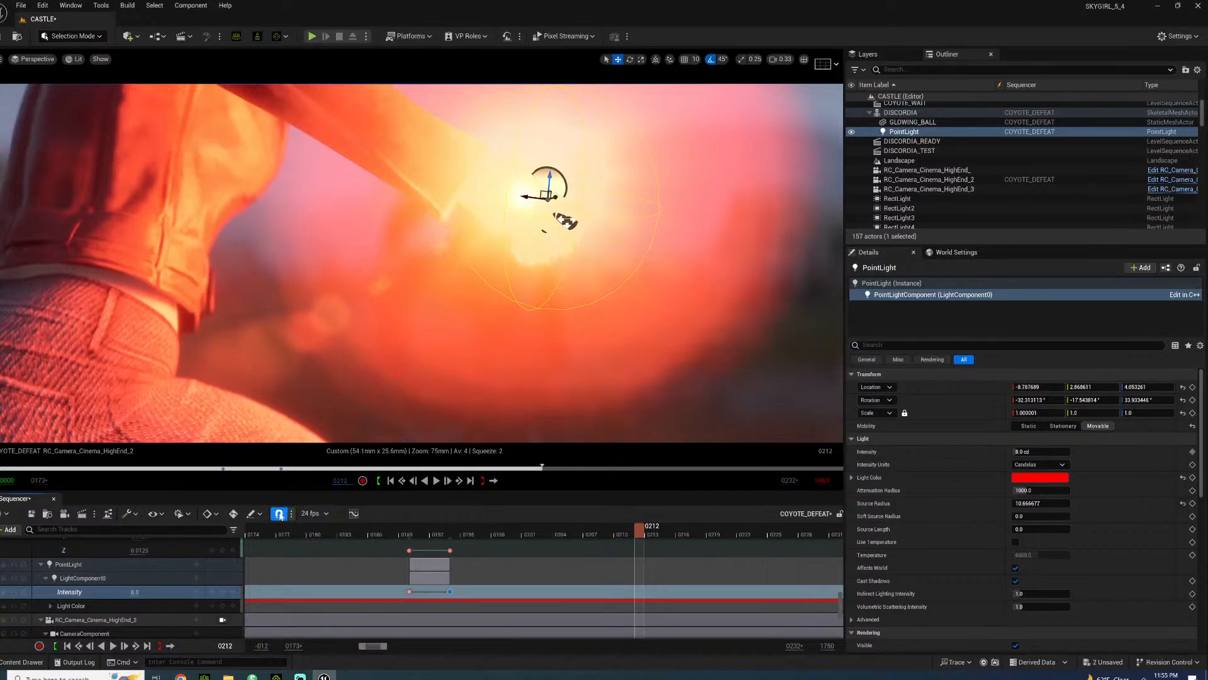
click(285, 535)
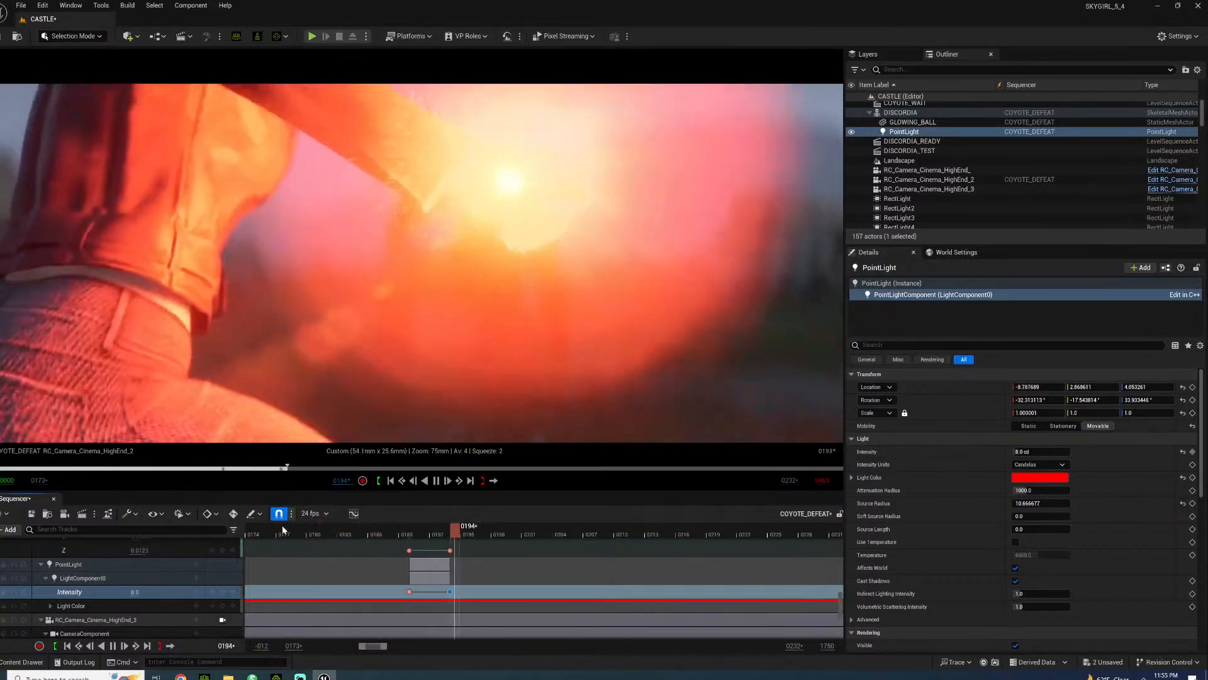
- On frame 194, set GLOWING_BALL's location to X -9.0 and Z -1.0 in its transform track
key(space)
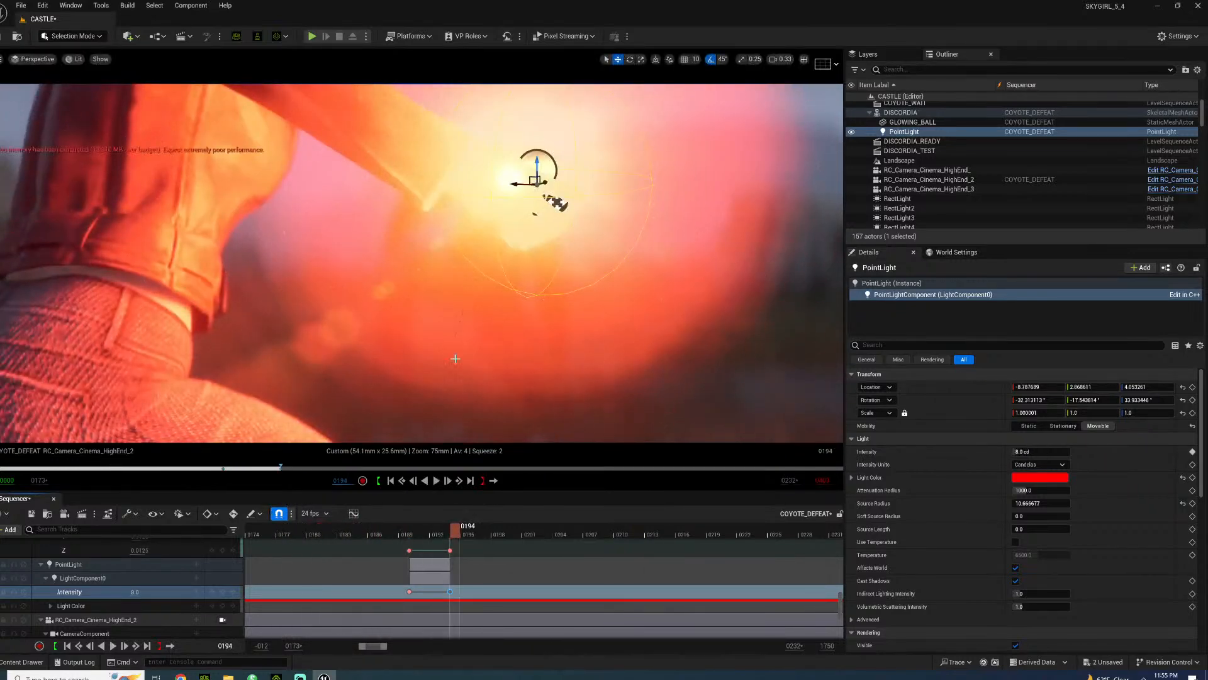
scroll(115, 583, up, 5)
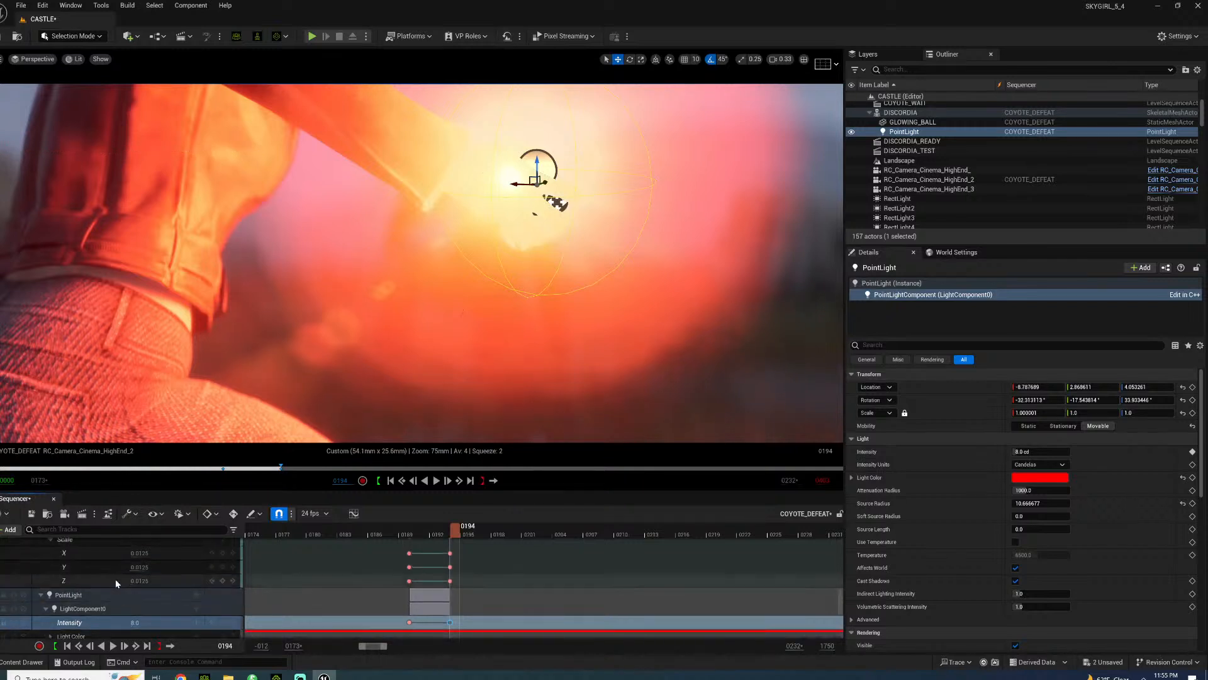
scroll(106, 609, down, 2)
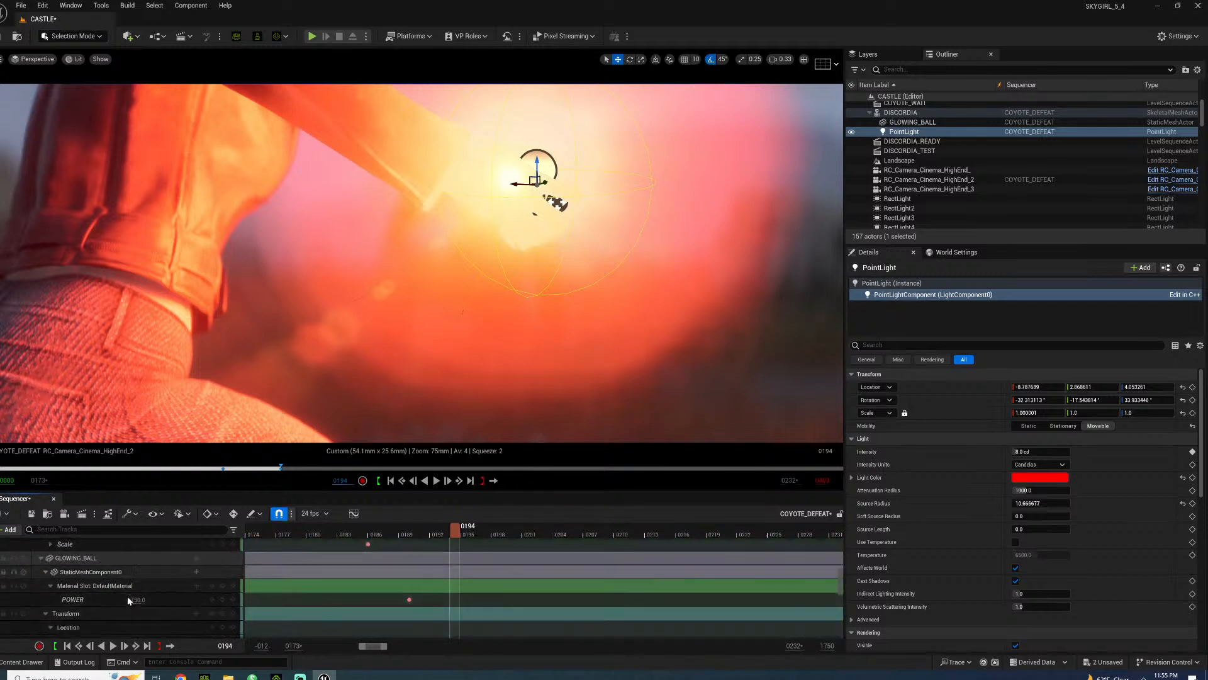
scroll(127, 596, down, 1)
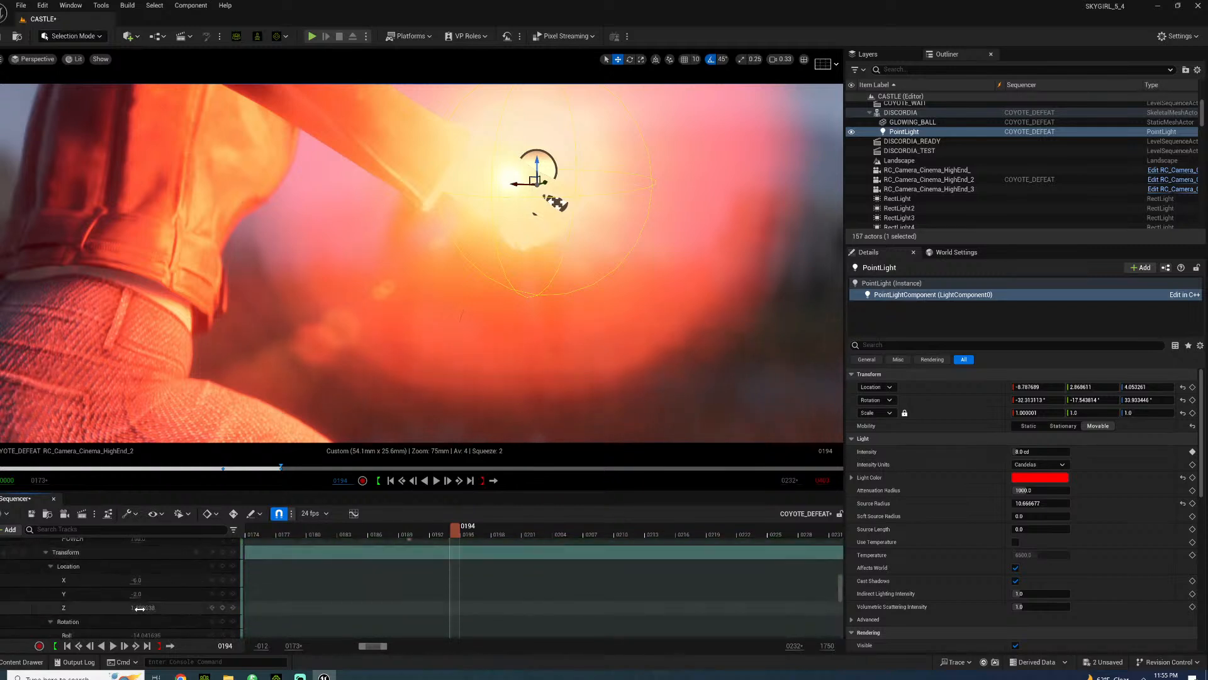
click(139, 609)
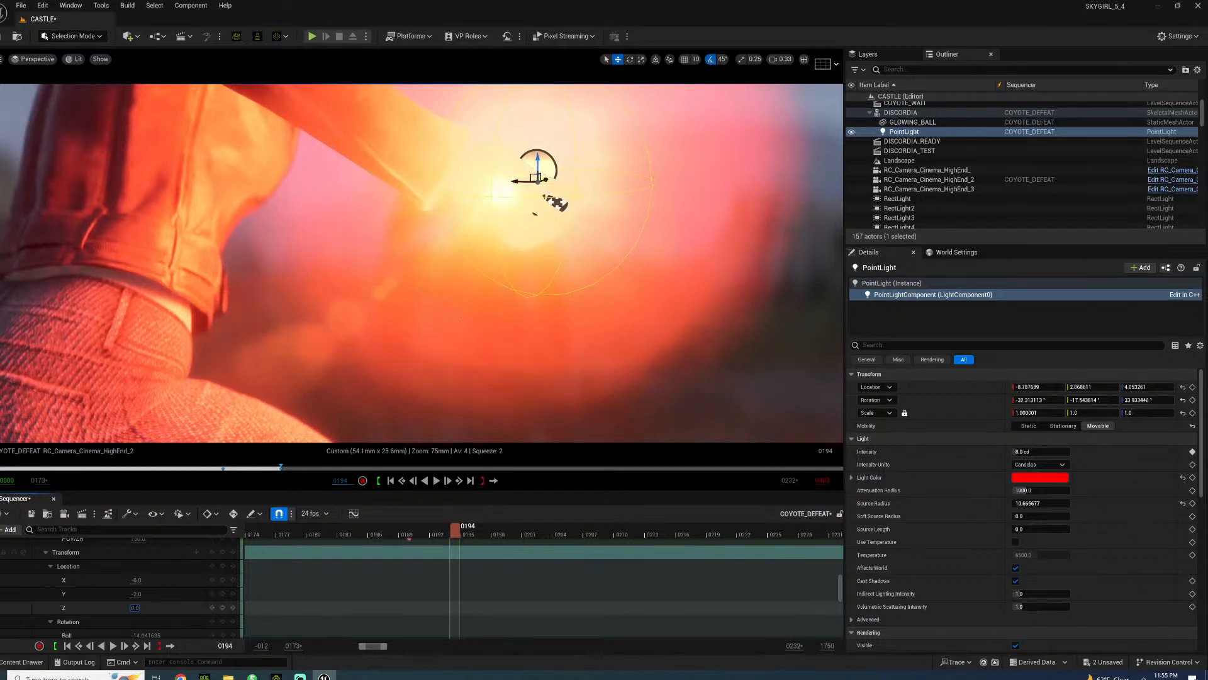
text(-1)
key(Return)
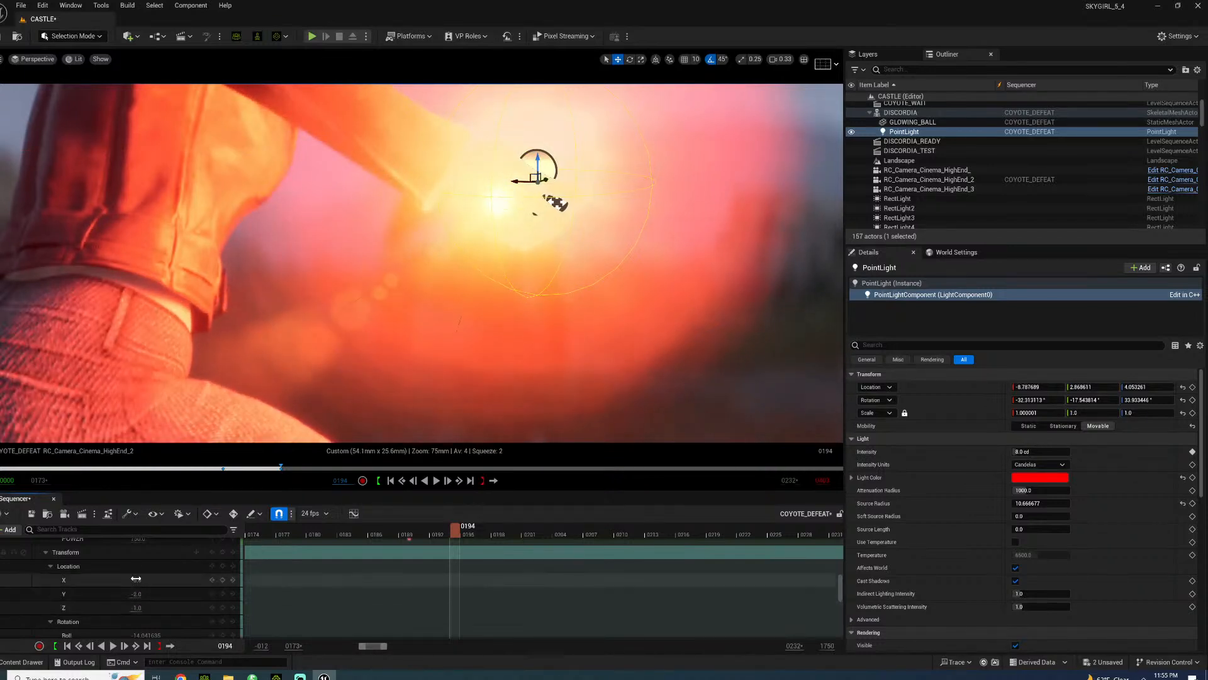
drag(136, 580, 91, 579)
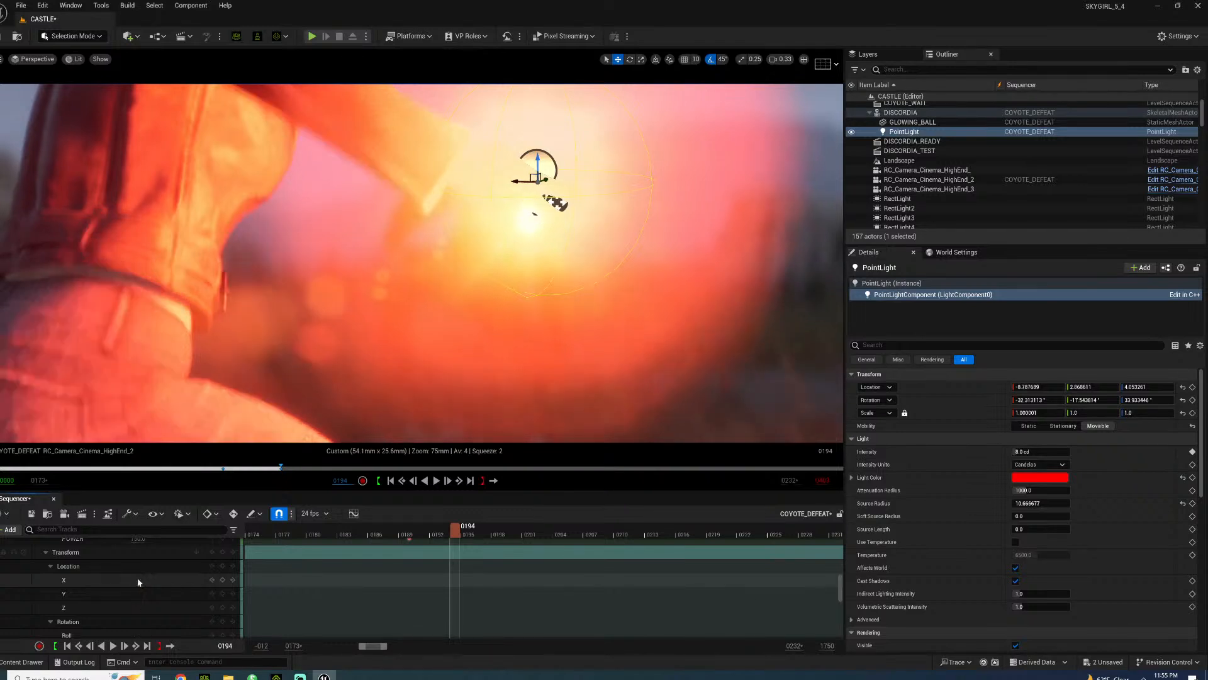
- Set GLOWING_BALL's X, Y and Z scale keys on frame 194 to 0.03 and raise the ball slightly in DISCORDIA's hand
scroll(125, 580, down, 1)
scroll(125, 580, down, 6)
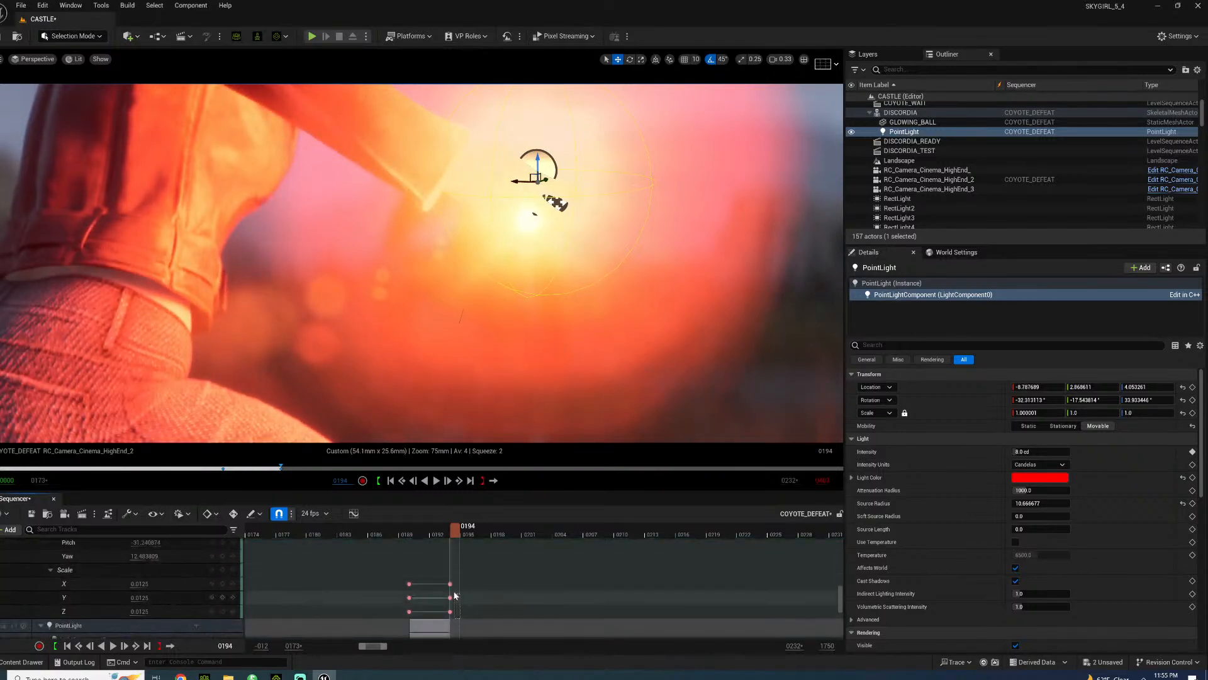
drag(458, 615, 444, 579)
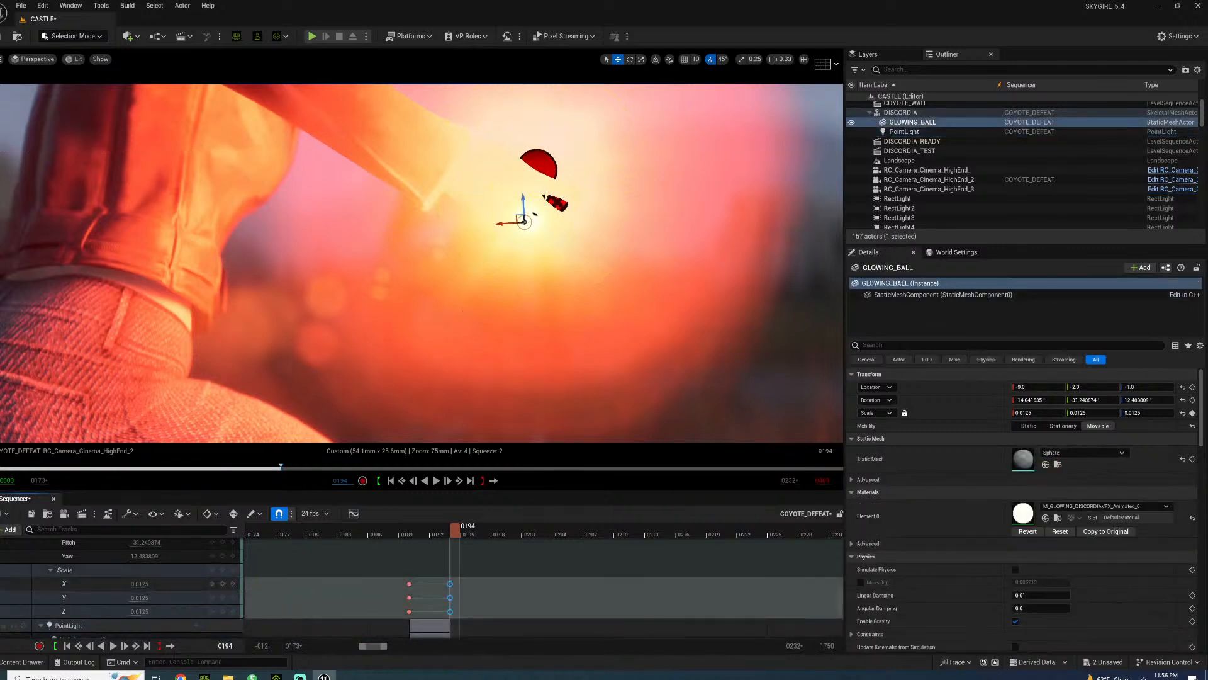
drag(140, 583, 150, 583)
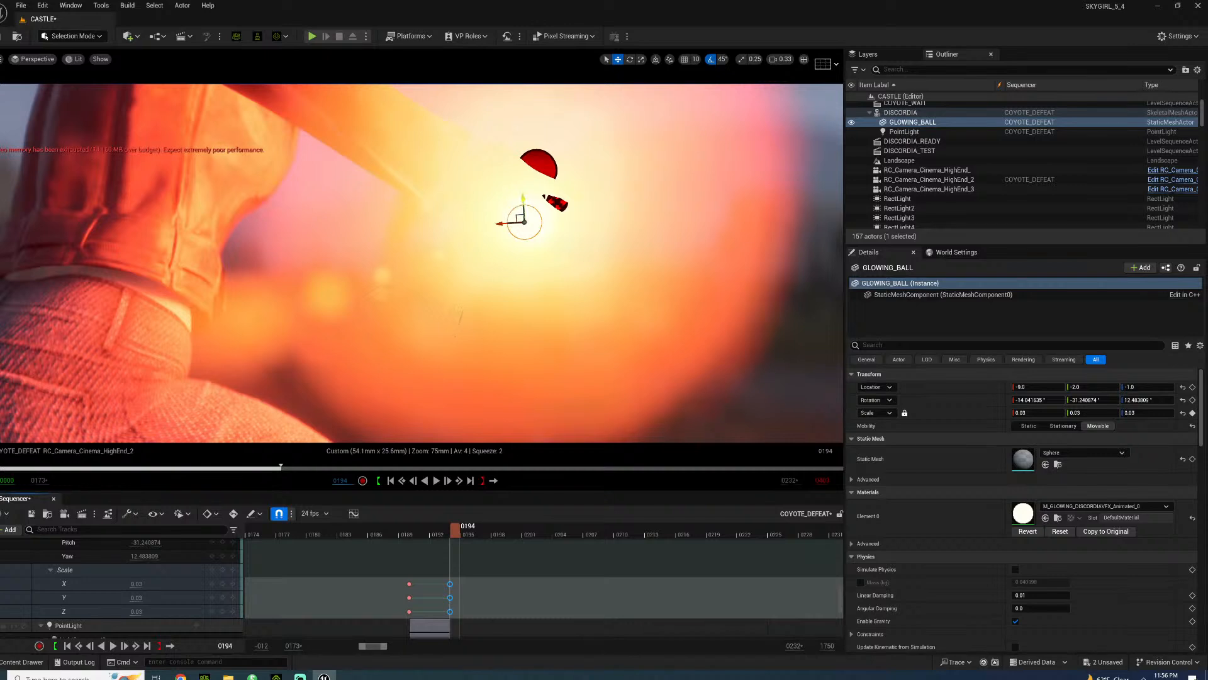
drag(523, 197, 528, 181)
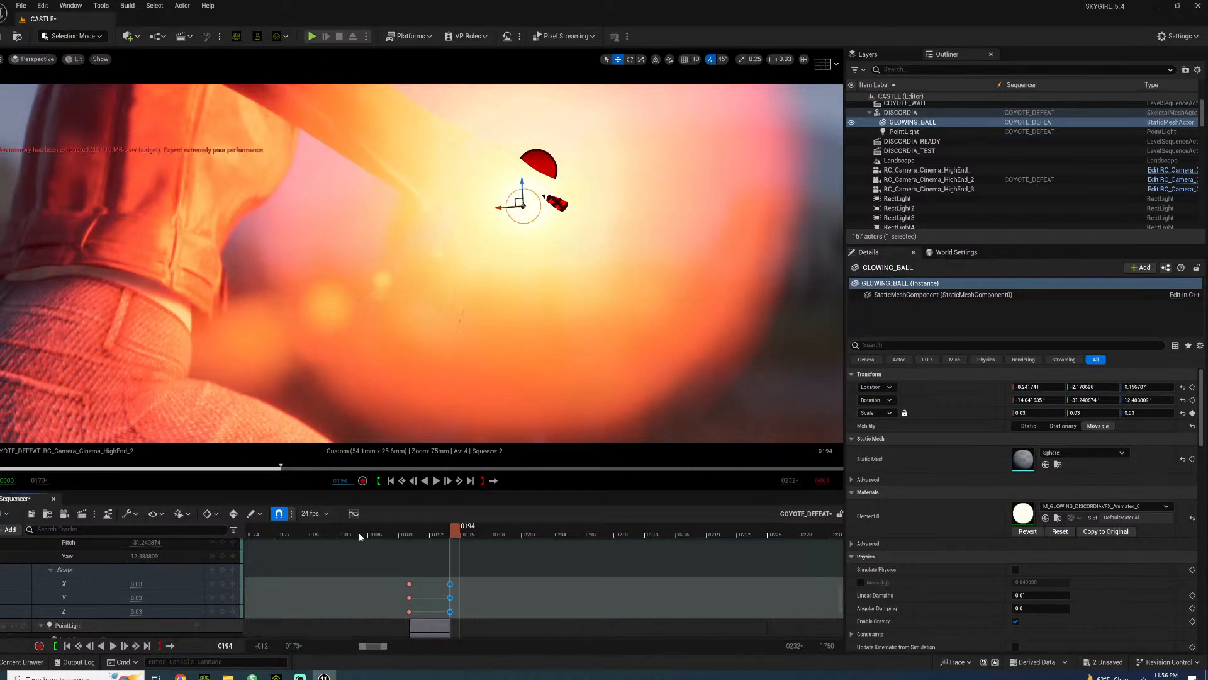
- Replay the shot from just before frame 190 to review the enlarged glowing ball appearing
click(359, 532)
key(space)
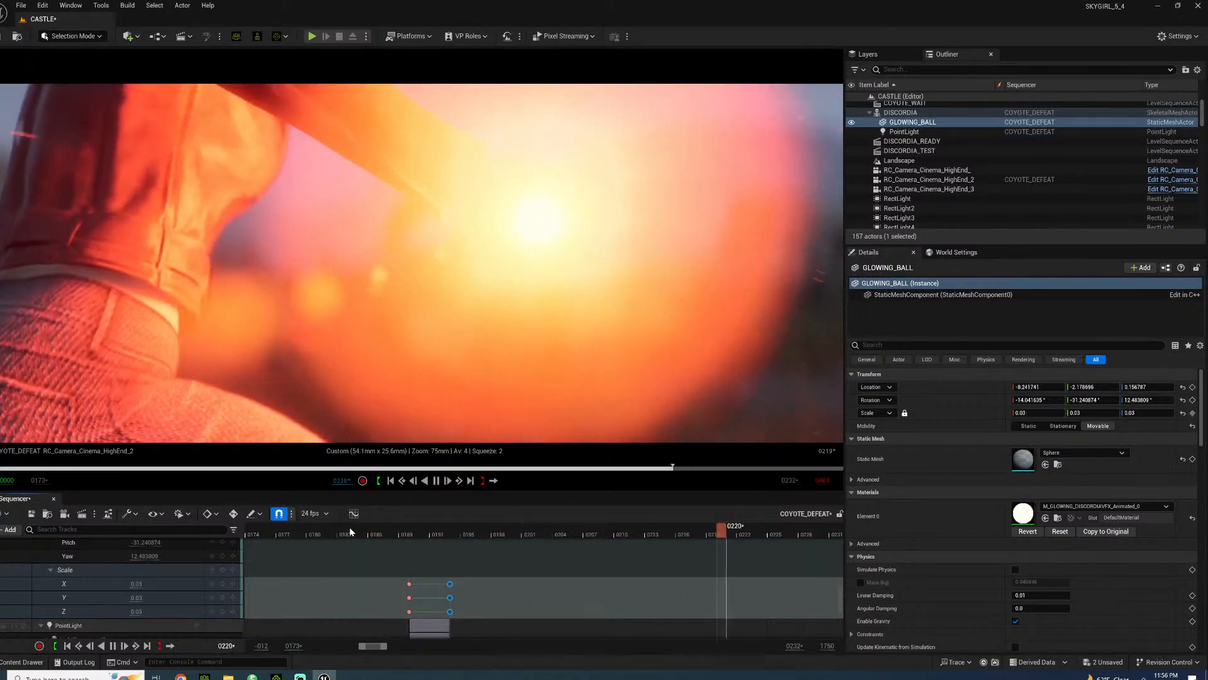
click(398, 532)
key(space)
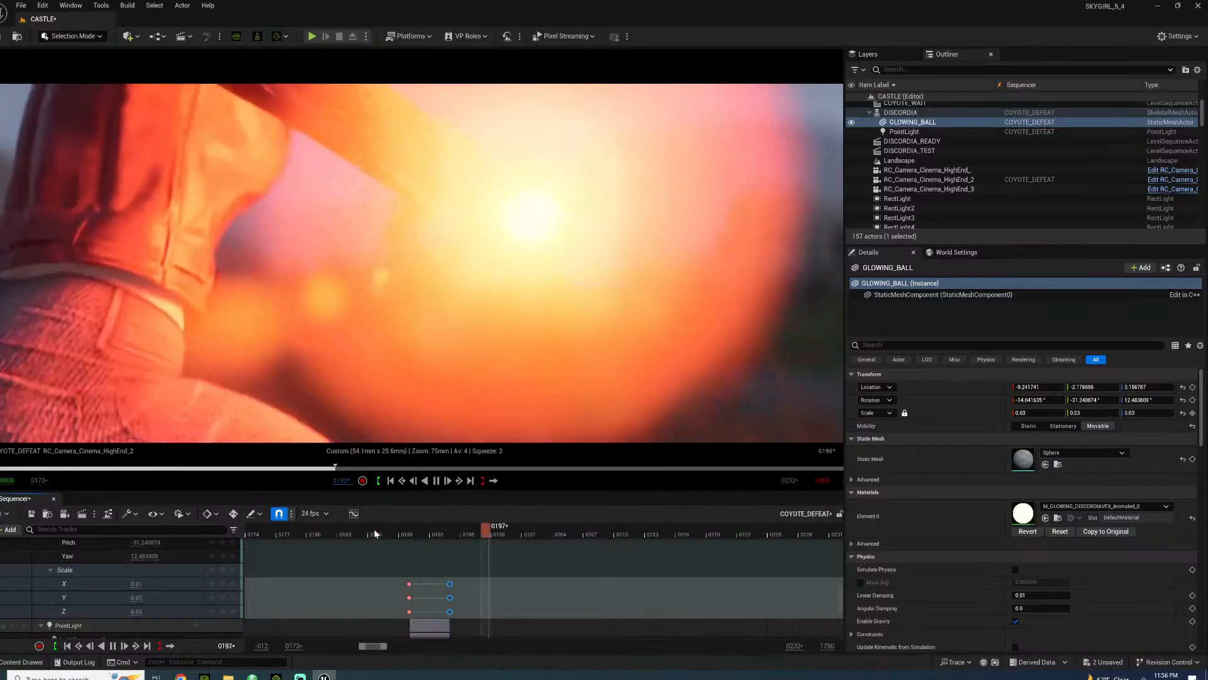
- Play COYOTE_DEFEAT from its beginning to review the shot, then replay from frame 11 and stop at frame 108
click(263, 533)
drag(264, 535, 217, 544)
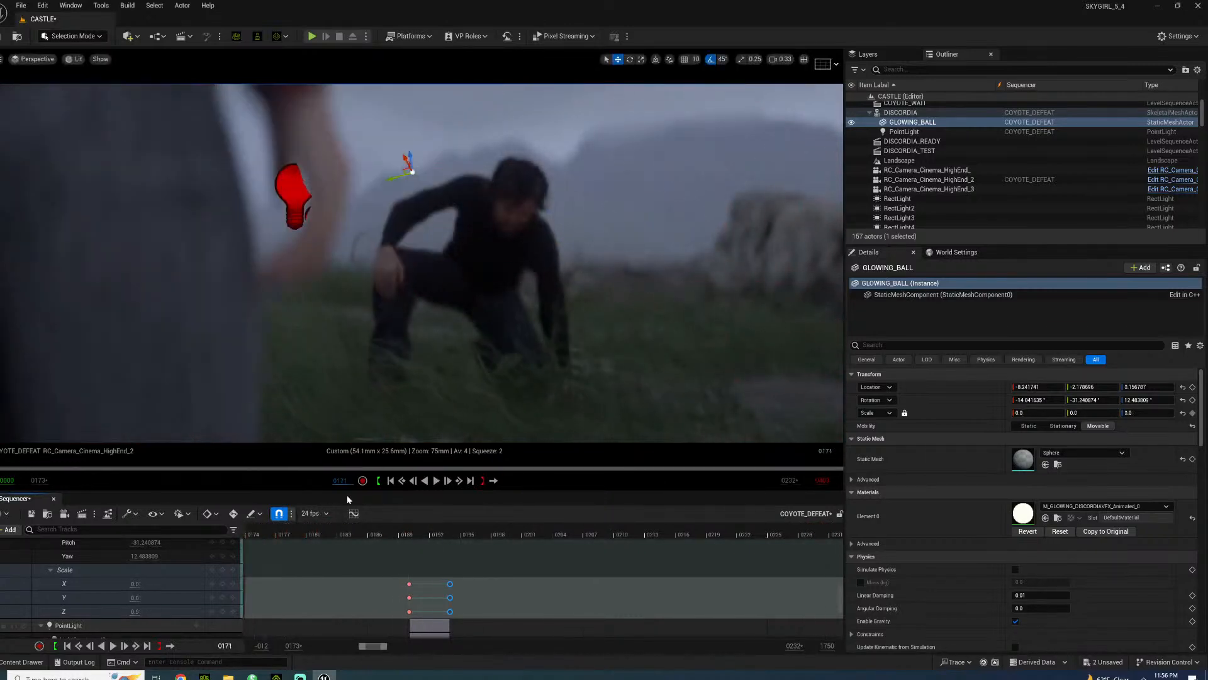
drag(369, 646, 321, 646)
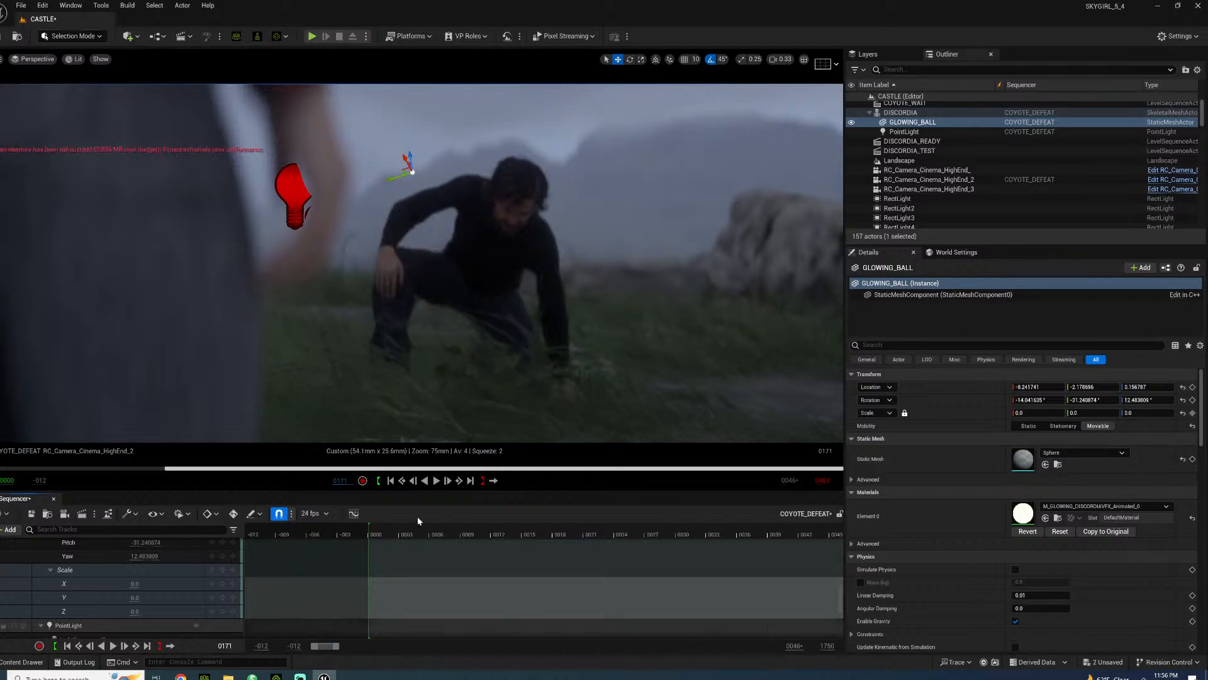
click(396, 532)
key(space)
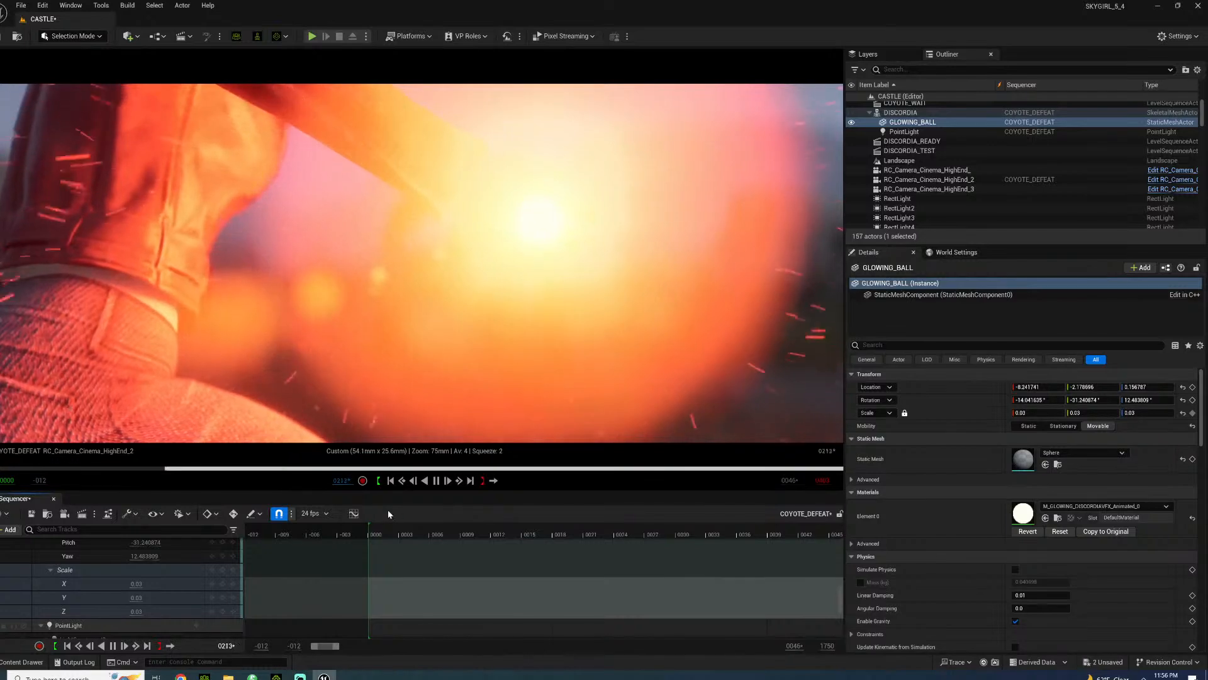
click(444, 528)
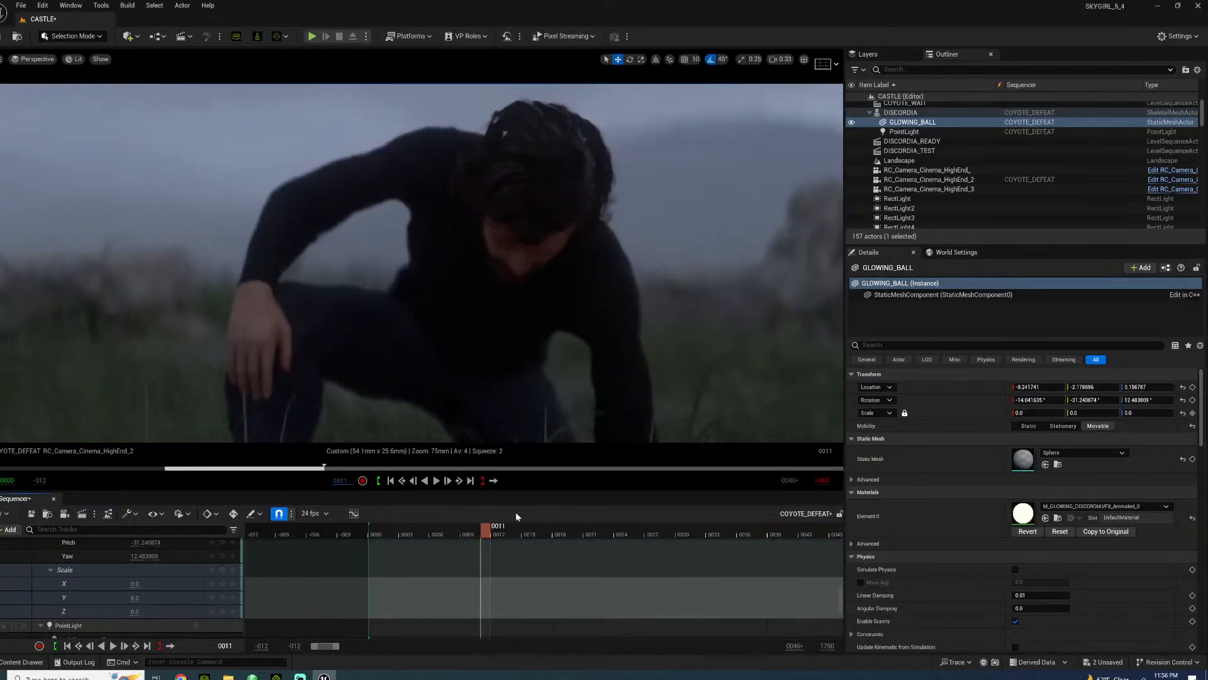
key(space)
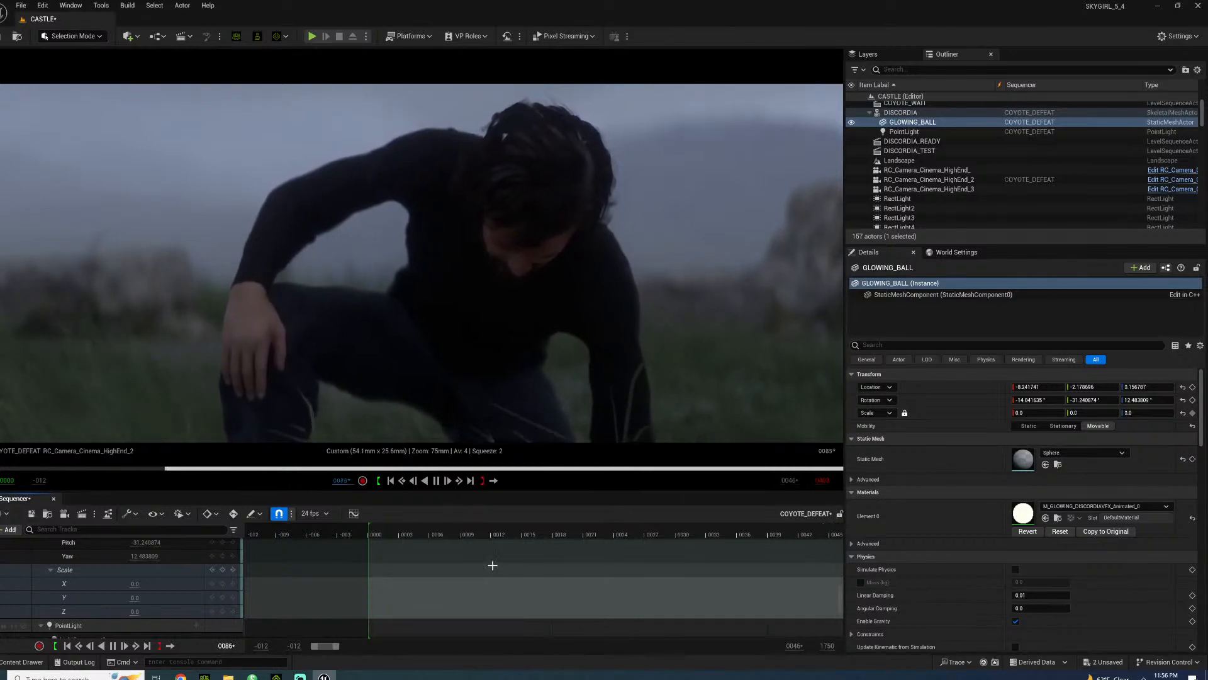
key(space)
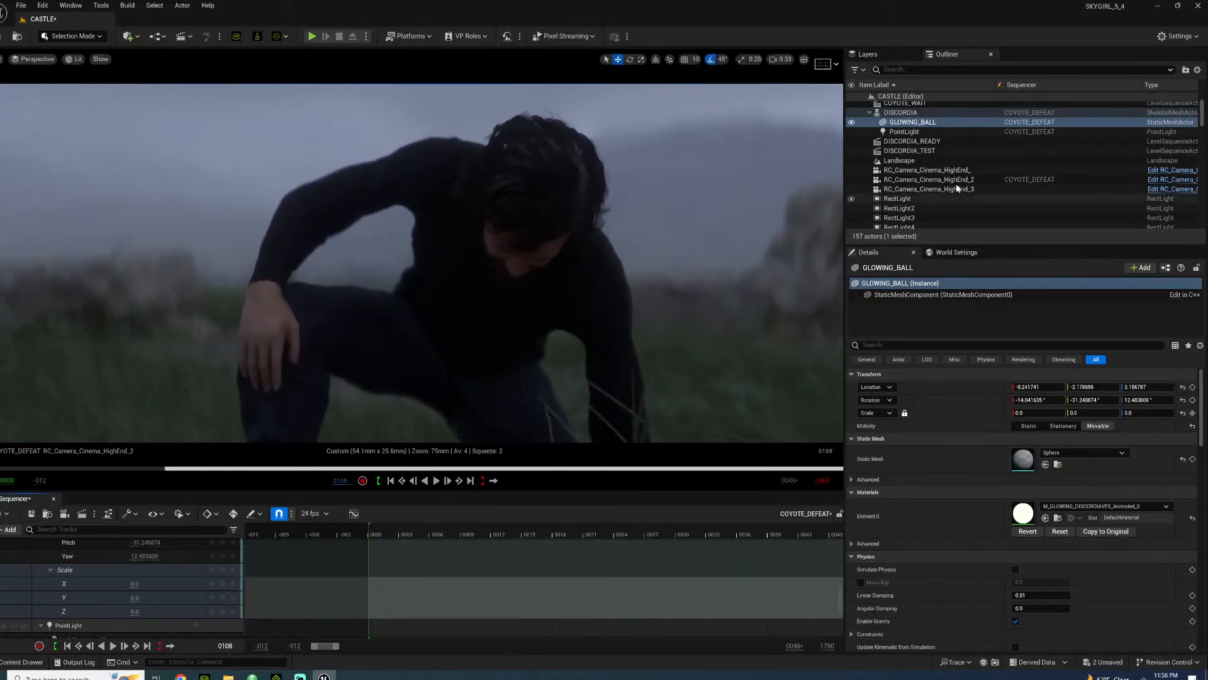
- Select the Camera Component of RC_Camera_Cinema_HighEnd_2 and bring up its Bloom settings
click(925, 179)
scroll(934, 557, down, 3)
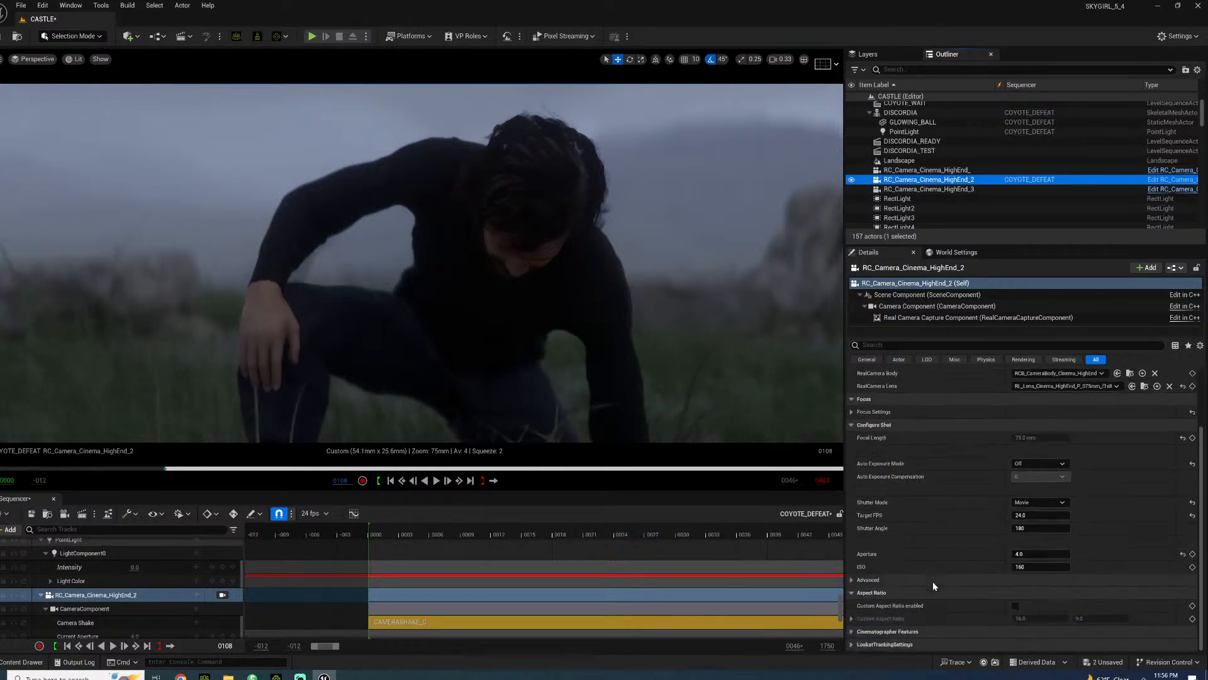
click(937, 306)
scroll(926, 549, down, 15)
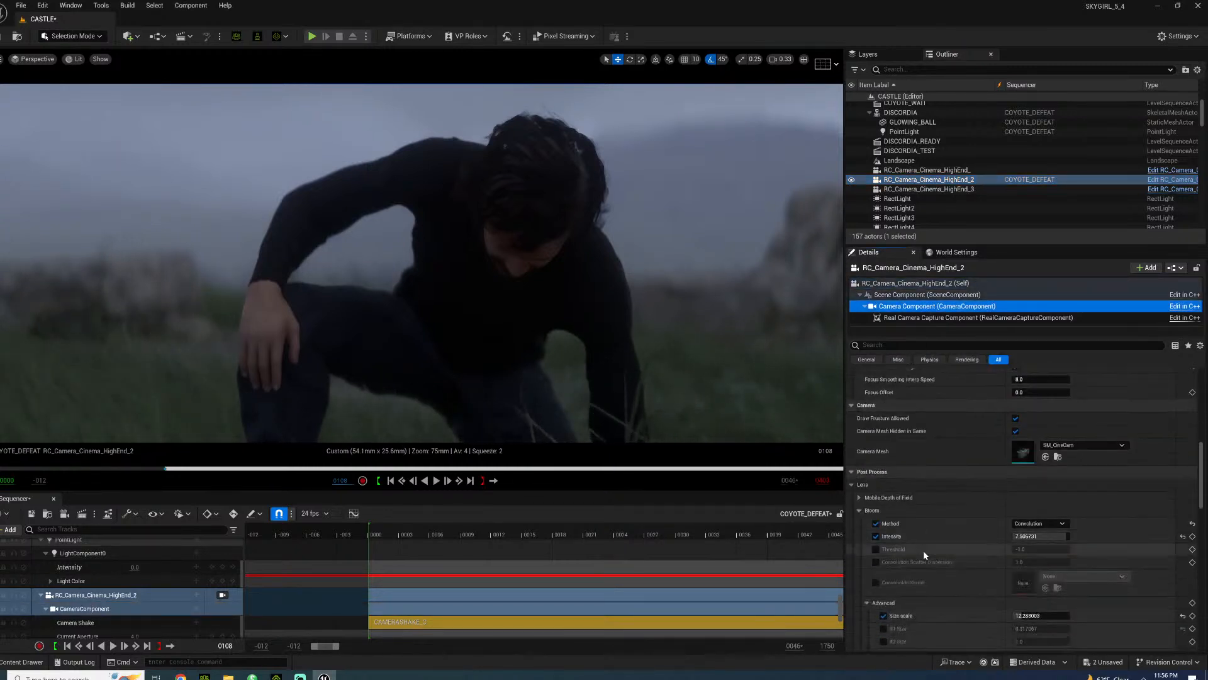
scroll(922, 547, up, 1)
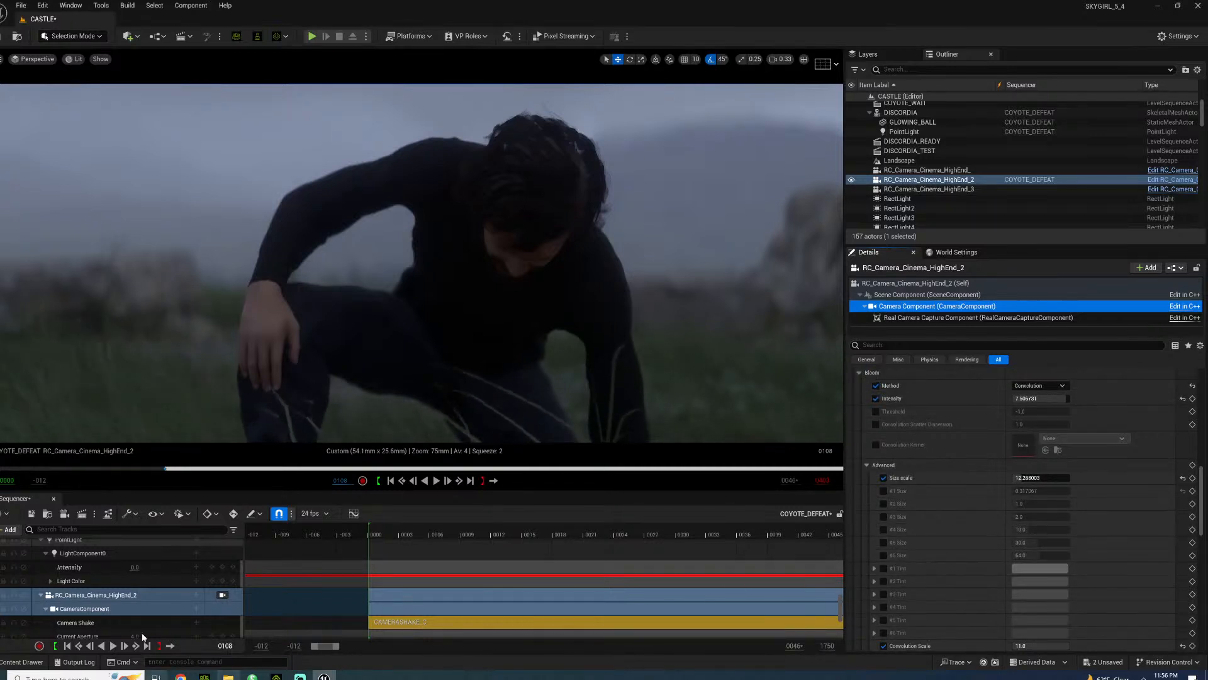
- Check the camera's transform keys and jump to PointLight's intensity key on frame 194
scroll(187, 610, down, 5)
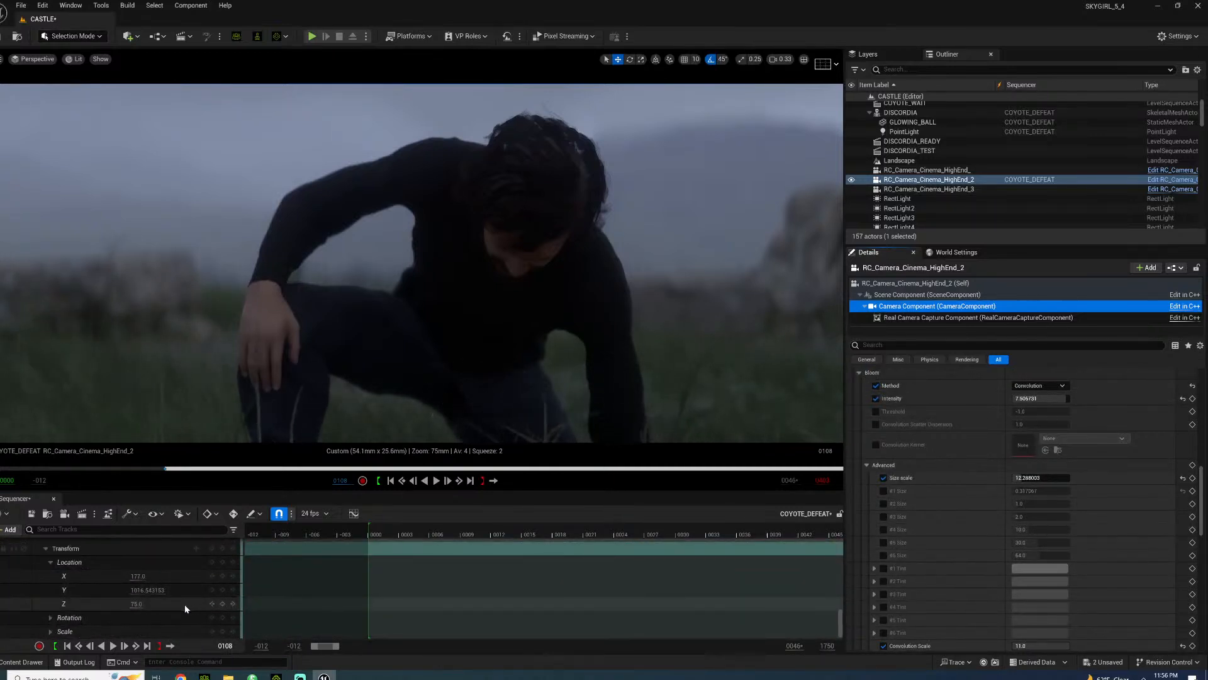
scroll(176, 608, up, 6)
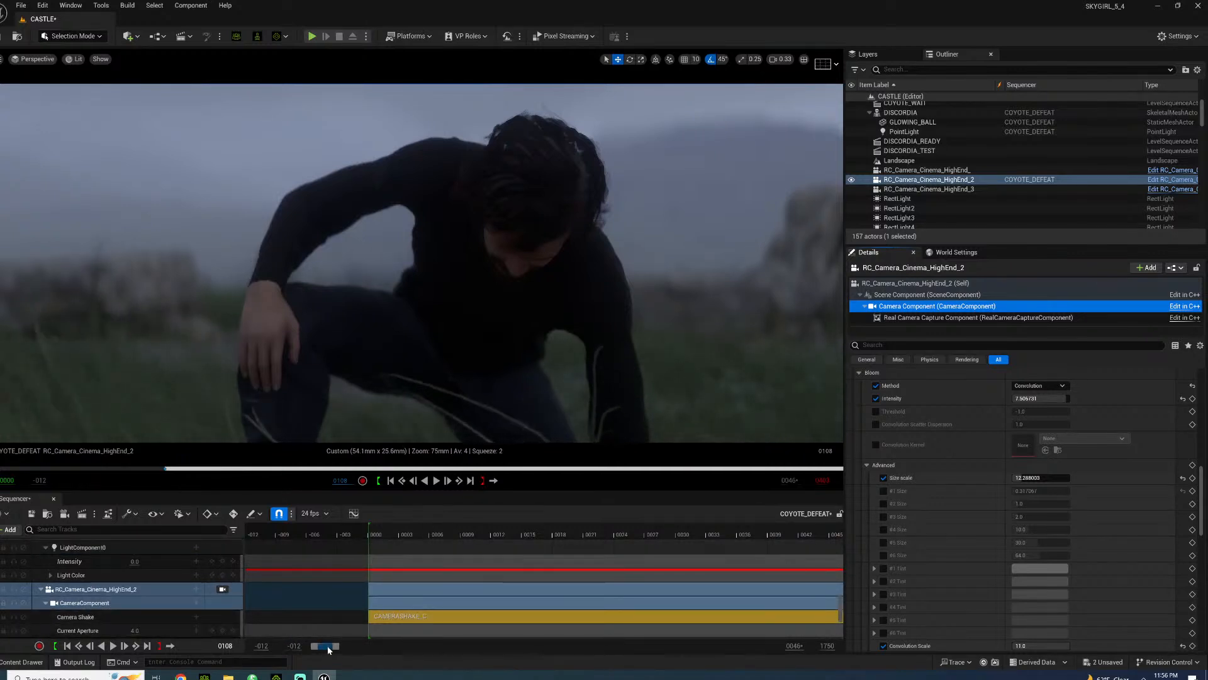
drag(328, 648, 351, 648)
scroll(425, 599, down, 2)
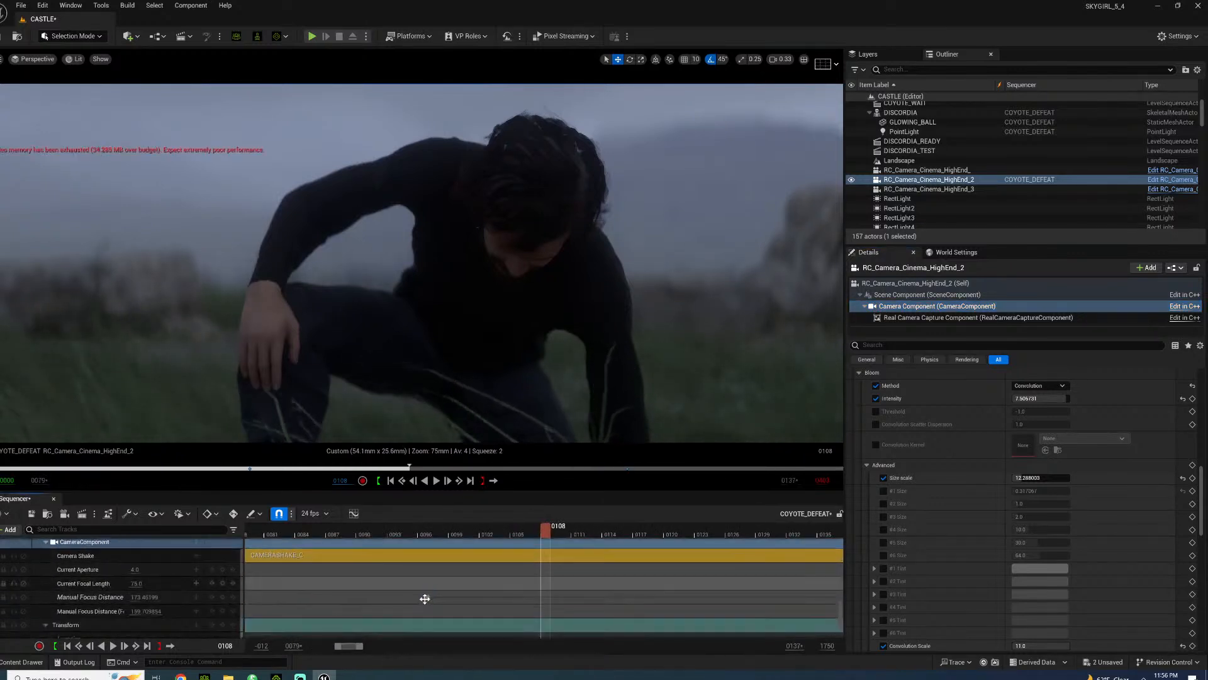
scroll(425, 599, down, 3)
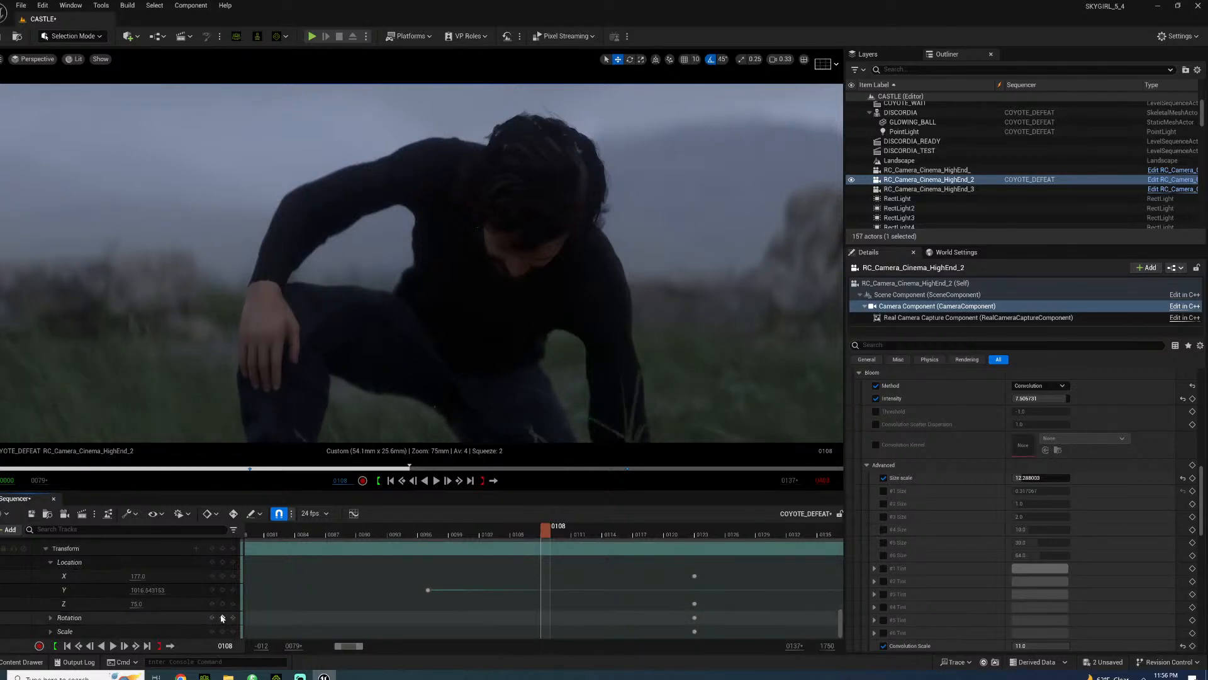
click(234, 590)
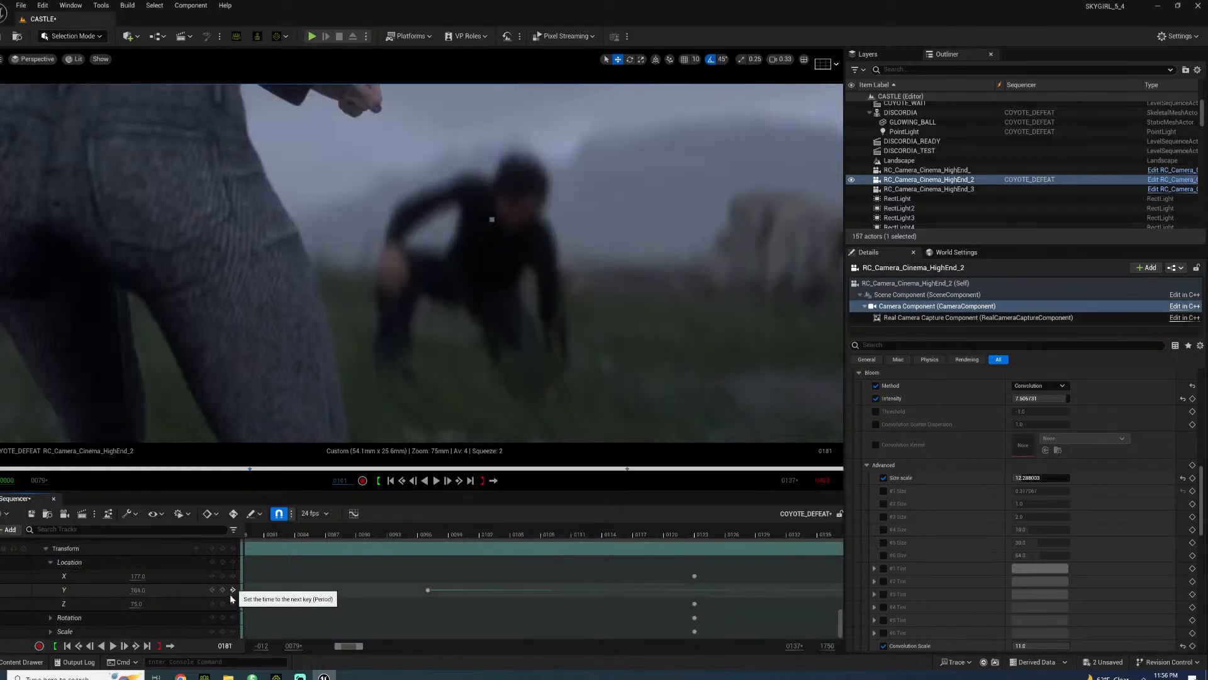
click(234, 631)
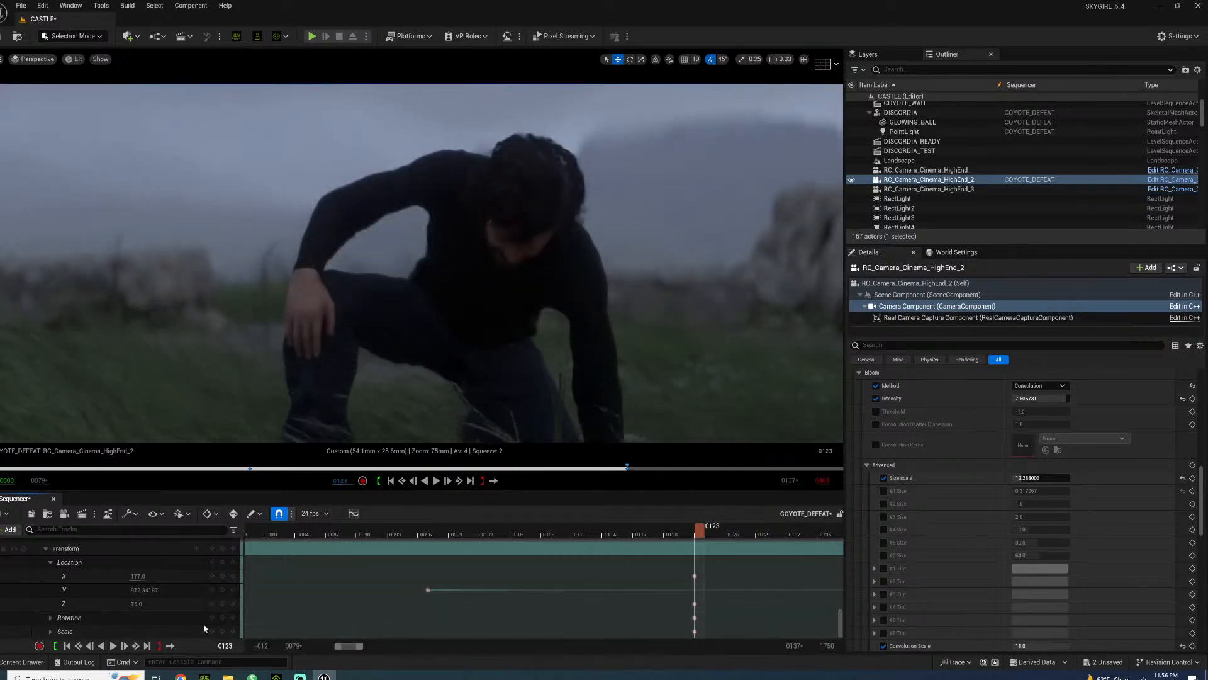
scroll(204, 615, down, 5)
scroll(204, 616, up, 4)
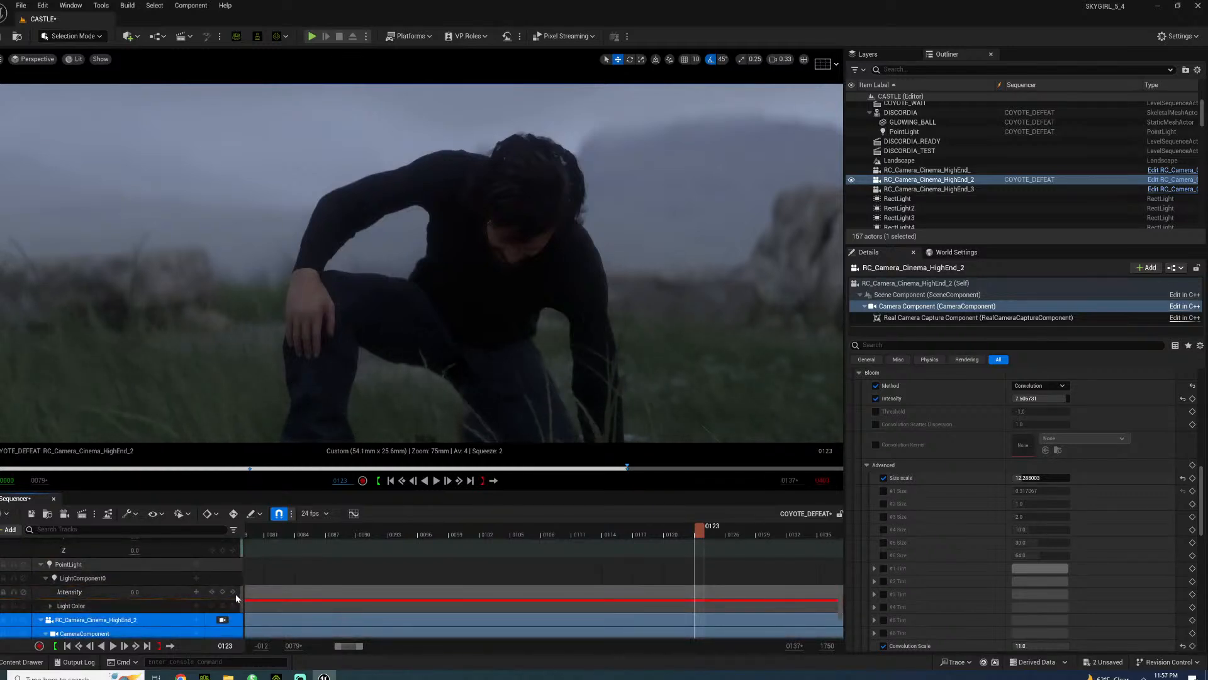
click(234, 591)
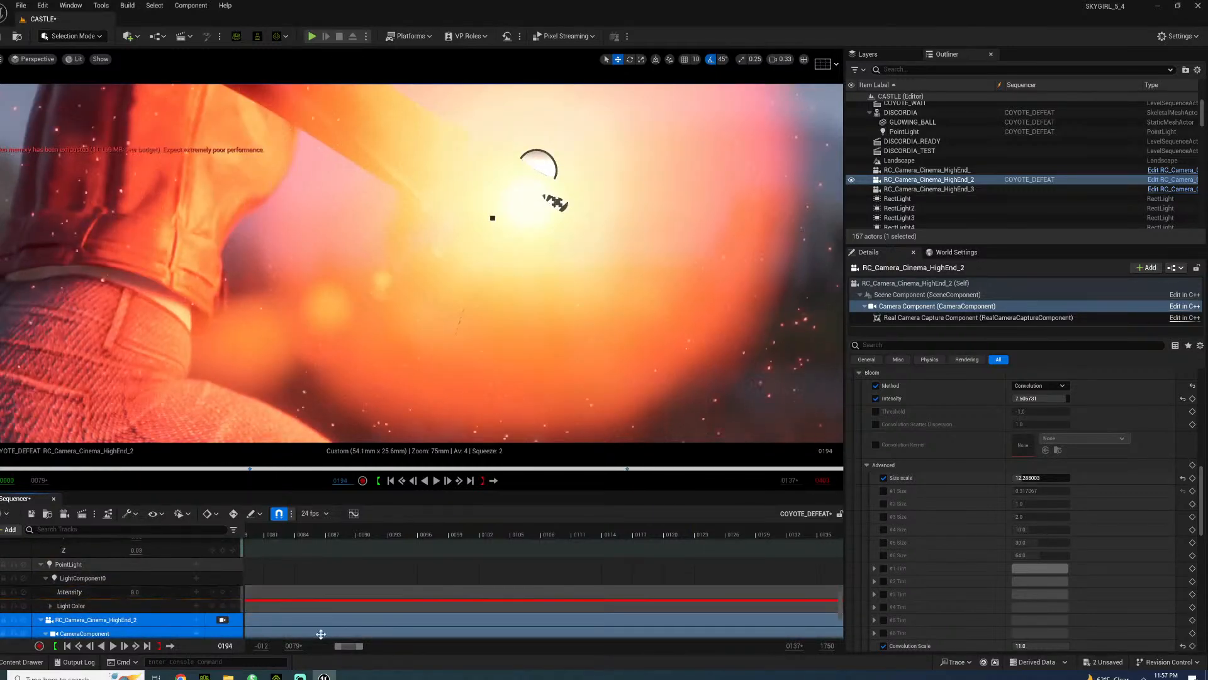
drag(351, 649, 365, 649)
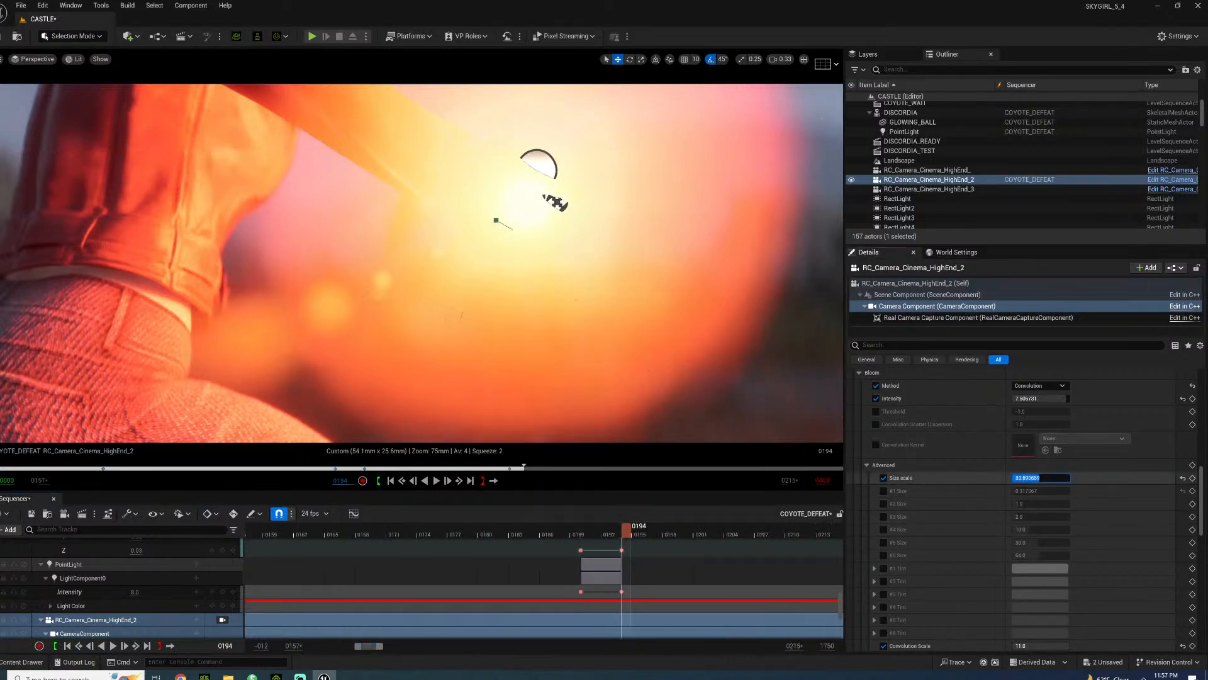
- Set the camera's bloom Size scale to about 31.23 and its bloom Intensity to 5.0
click(986, 435)
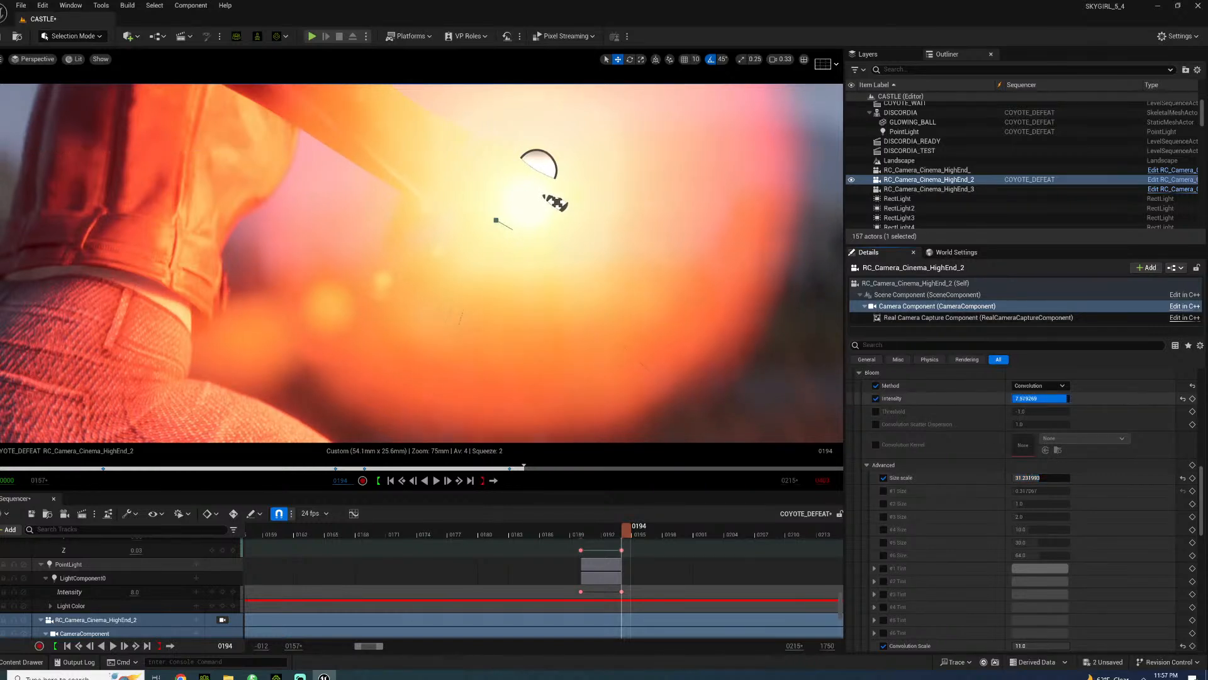
drag(1068, 399, 1024, 398)
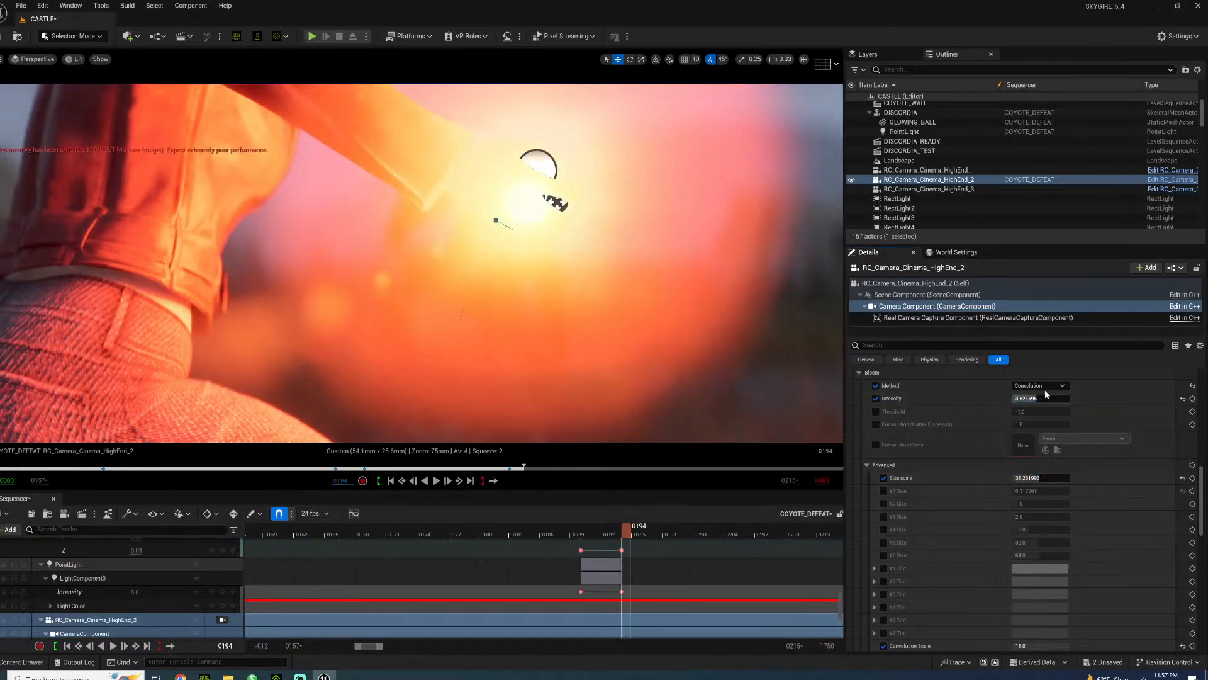
key(Return)
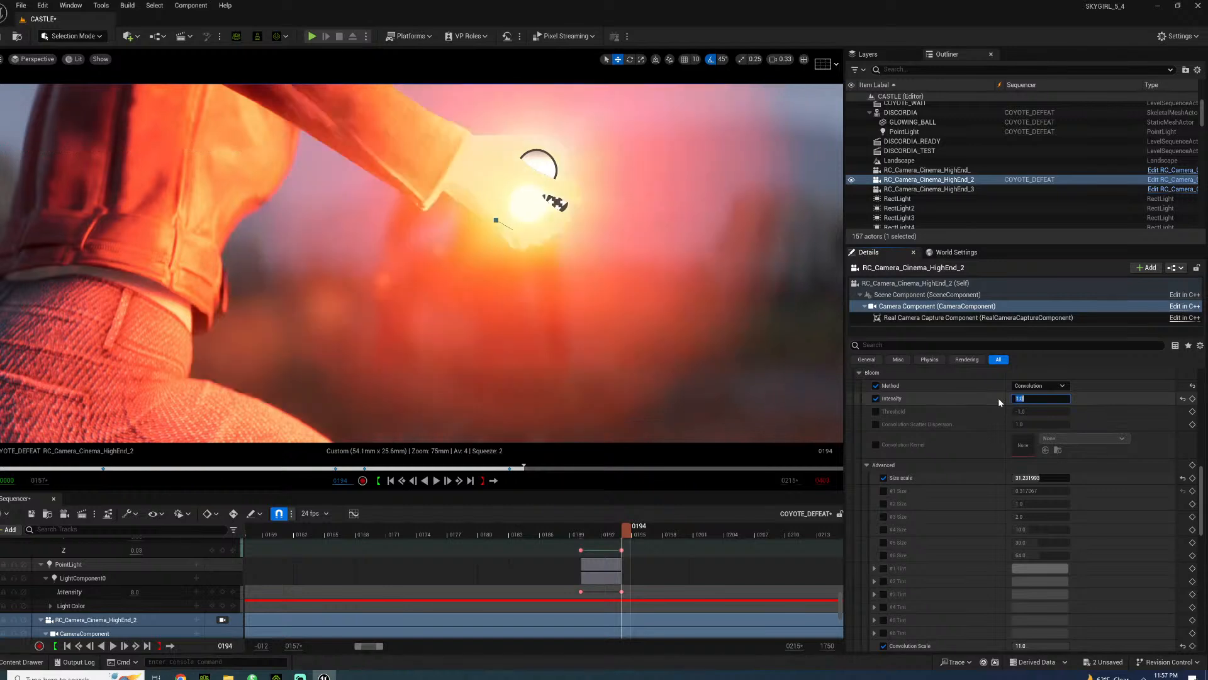
key(Return)
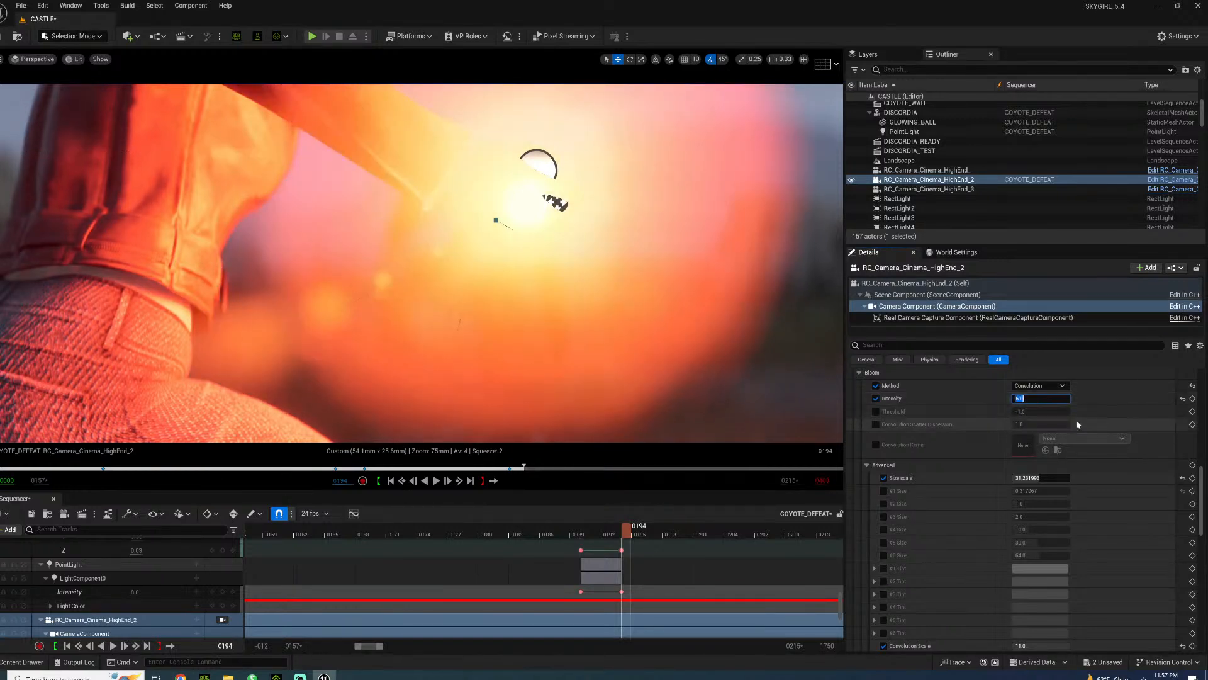
- Test the camera's bloom Intensity at 25, 2 and 3, settle on 4.0, and key it at frame 194
text(25)
key(Return)
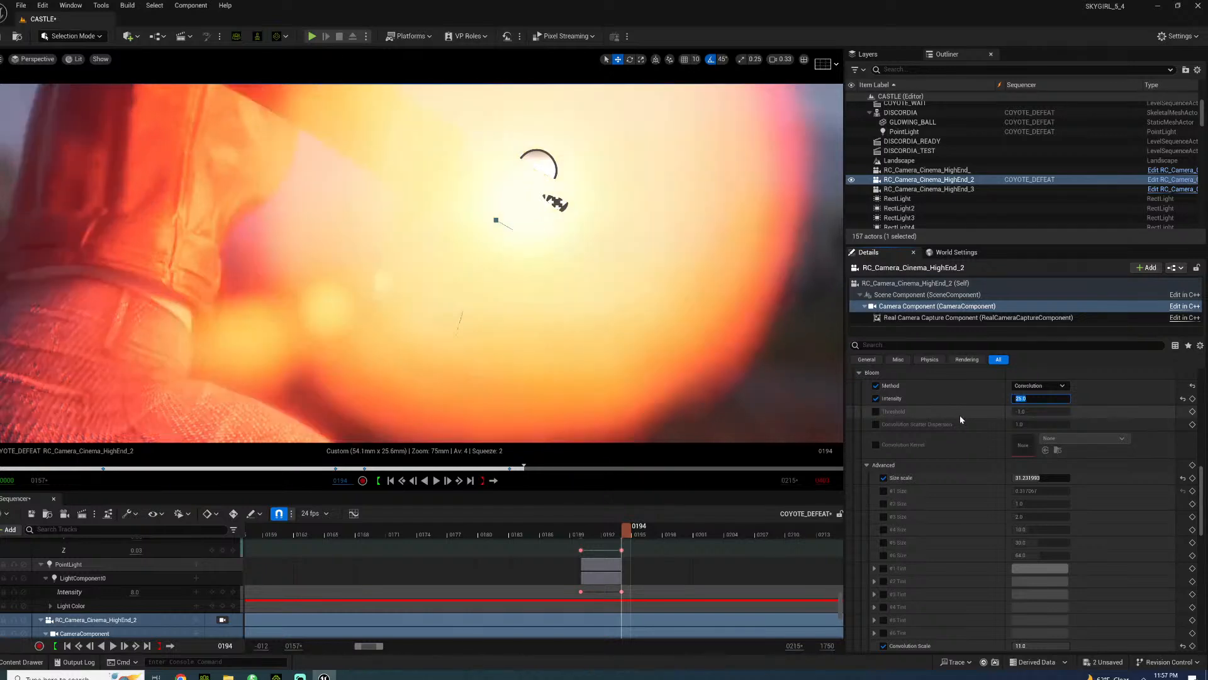
text(2)
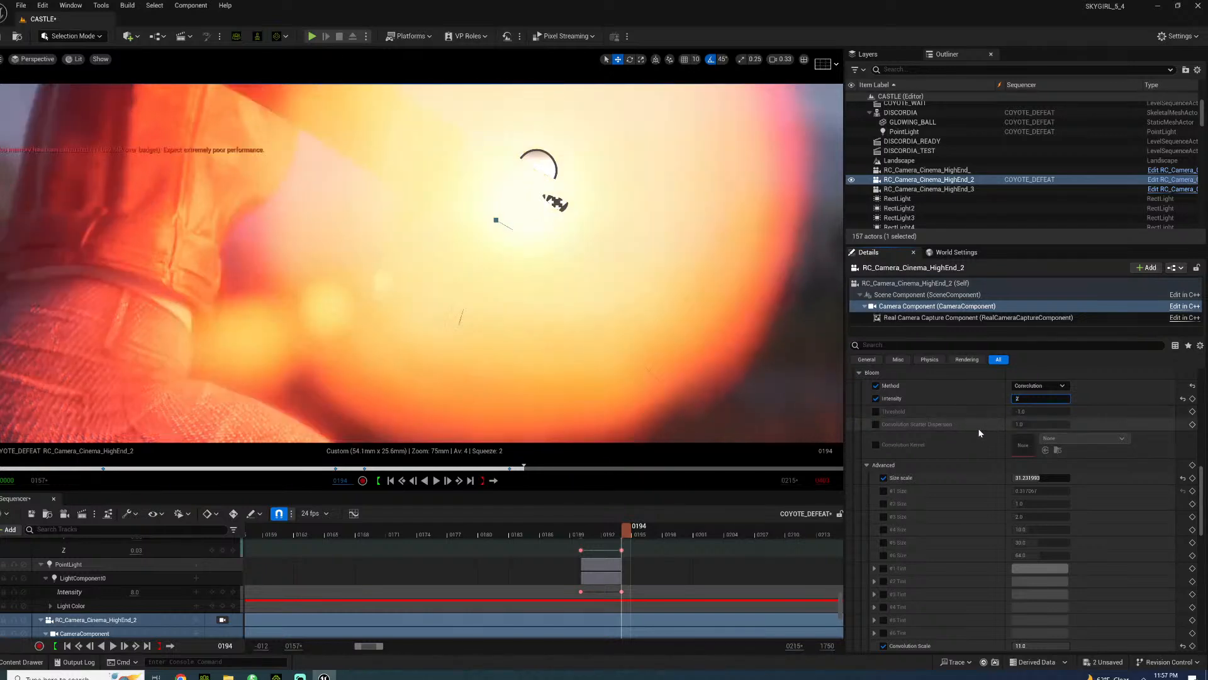
key(Return)
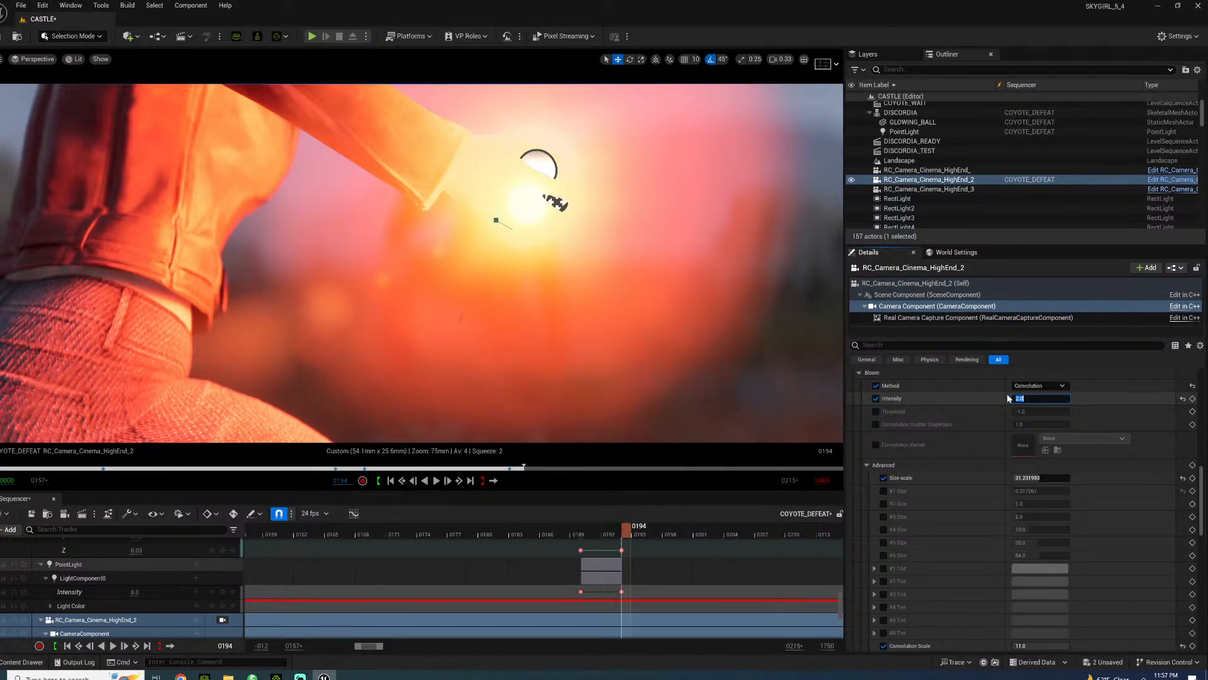
key(Return)
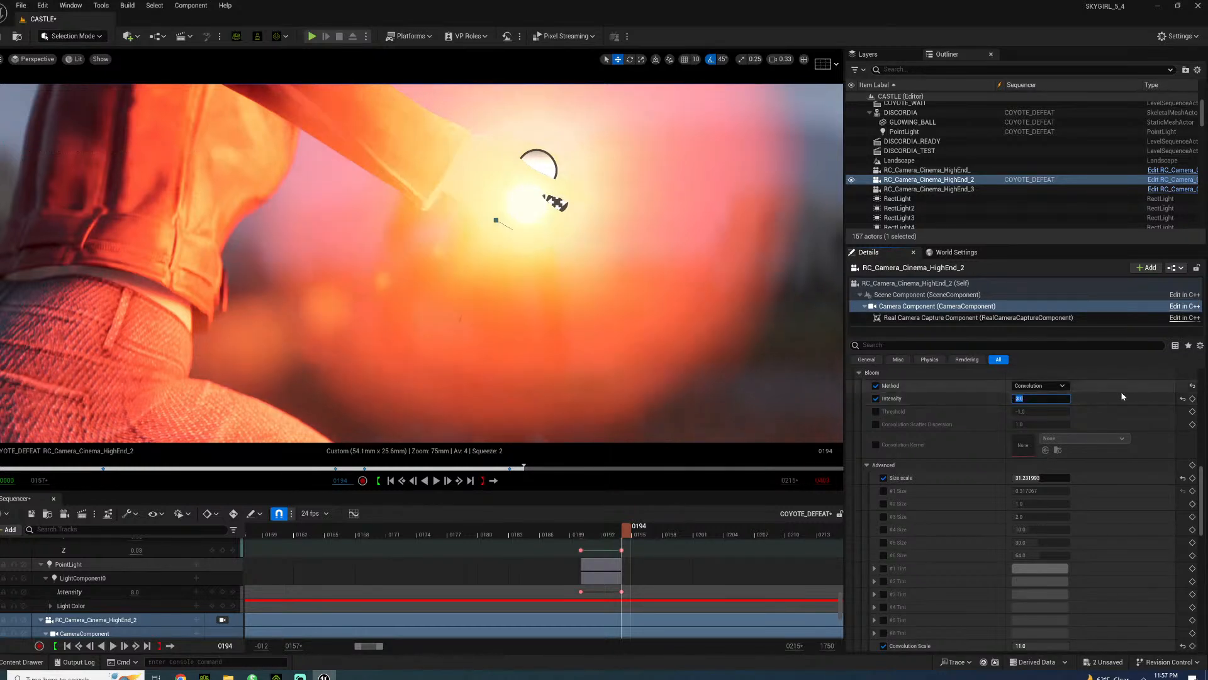
key(Return)
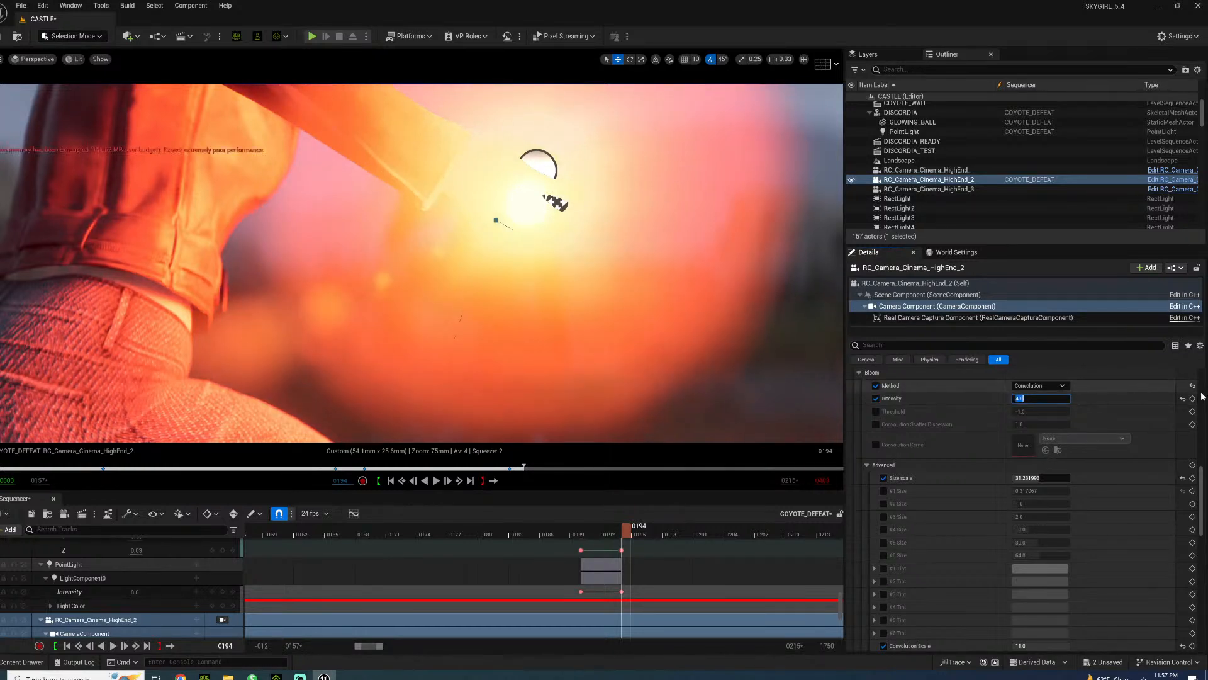
click(1192, 399)
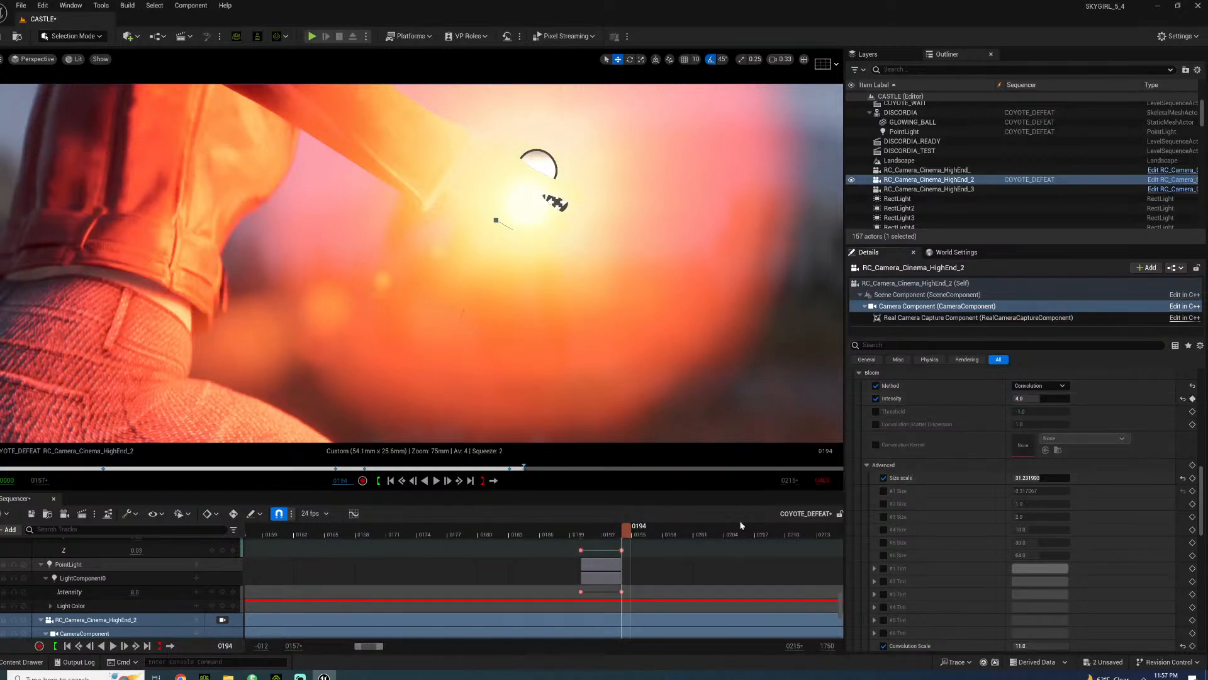
- Key the camera's bloom Intensity at 8.0 on frame 200 and at 1.0 on frame 185
drag(644, 532, 689, 531)
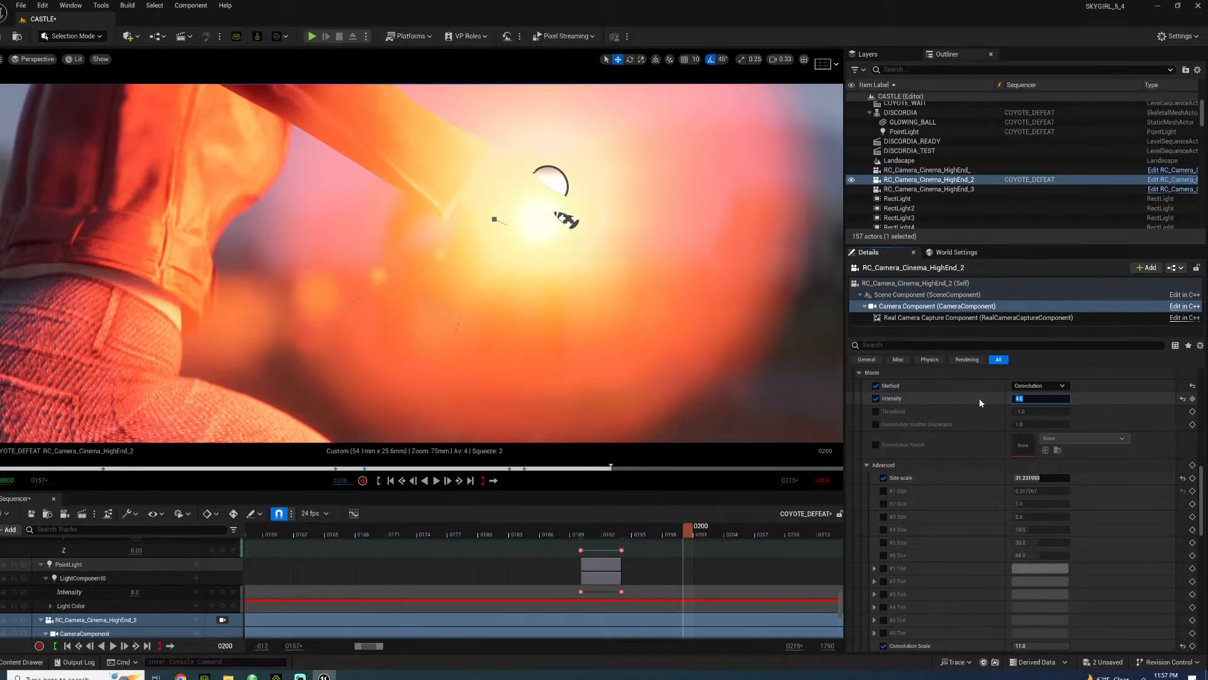
key(Return)
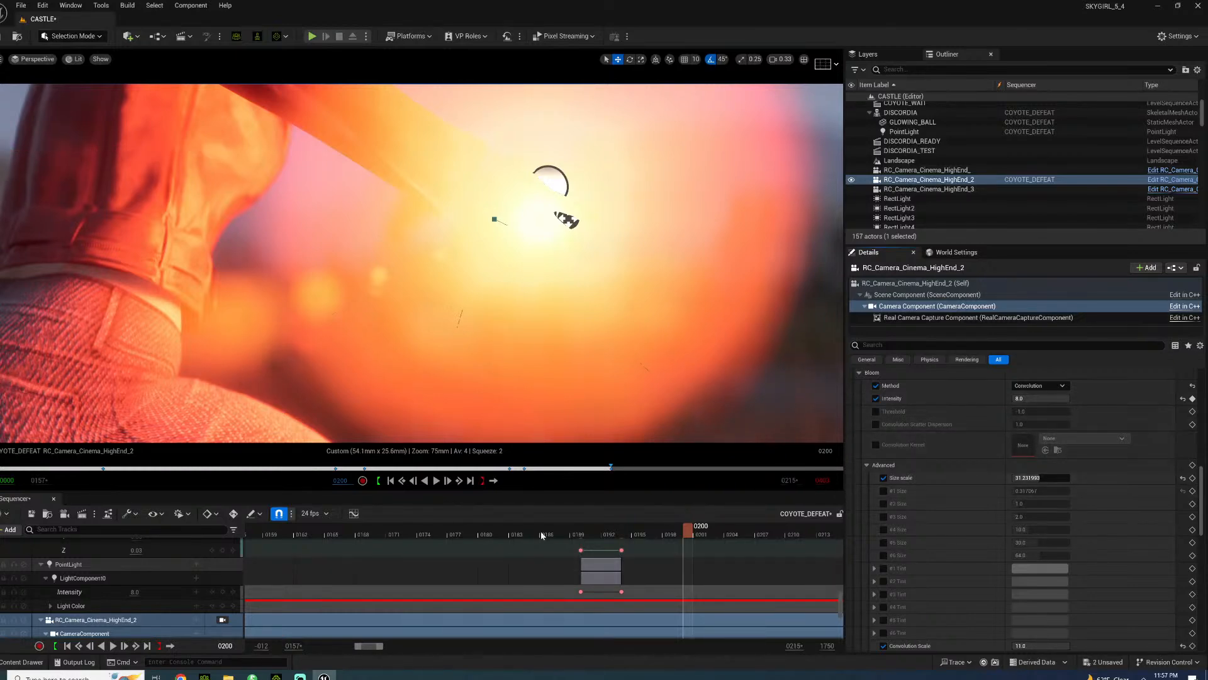
drag(635, 531, 533, 545)
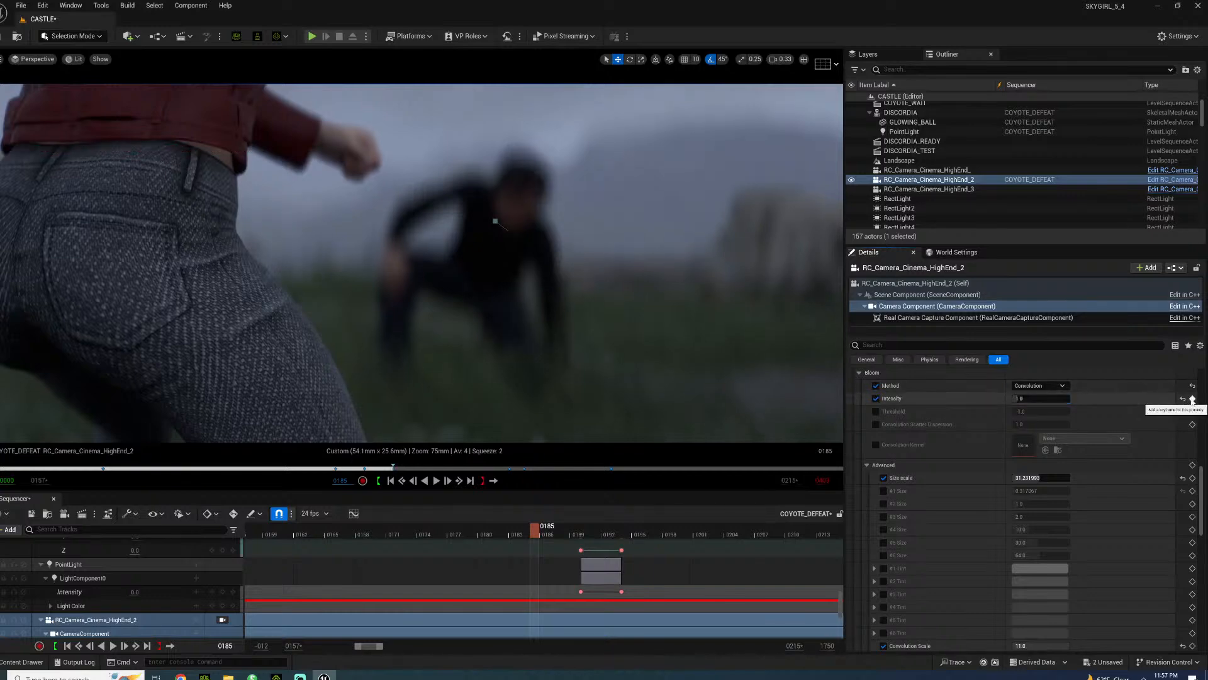
click(1192, 400)
- Play the shot through the keyed bloom flare from frame 185, then replay it from an earlier frame
key(space)
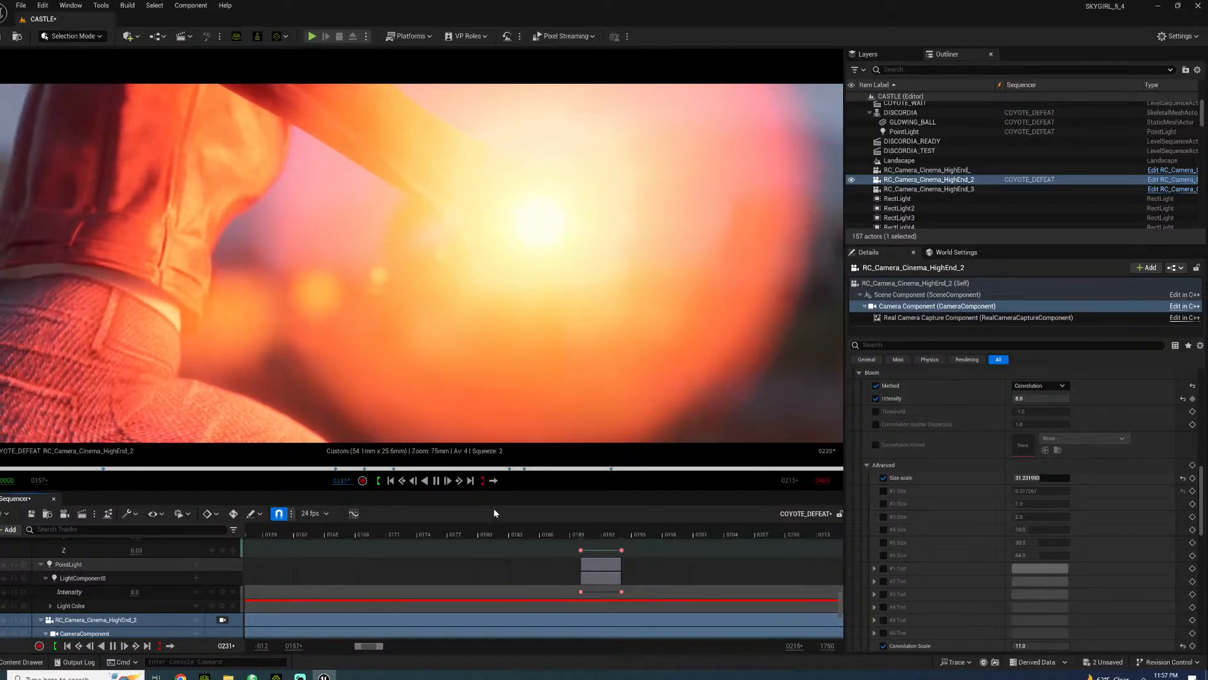
key(space)
key(space)
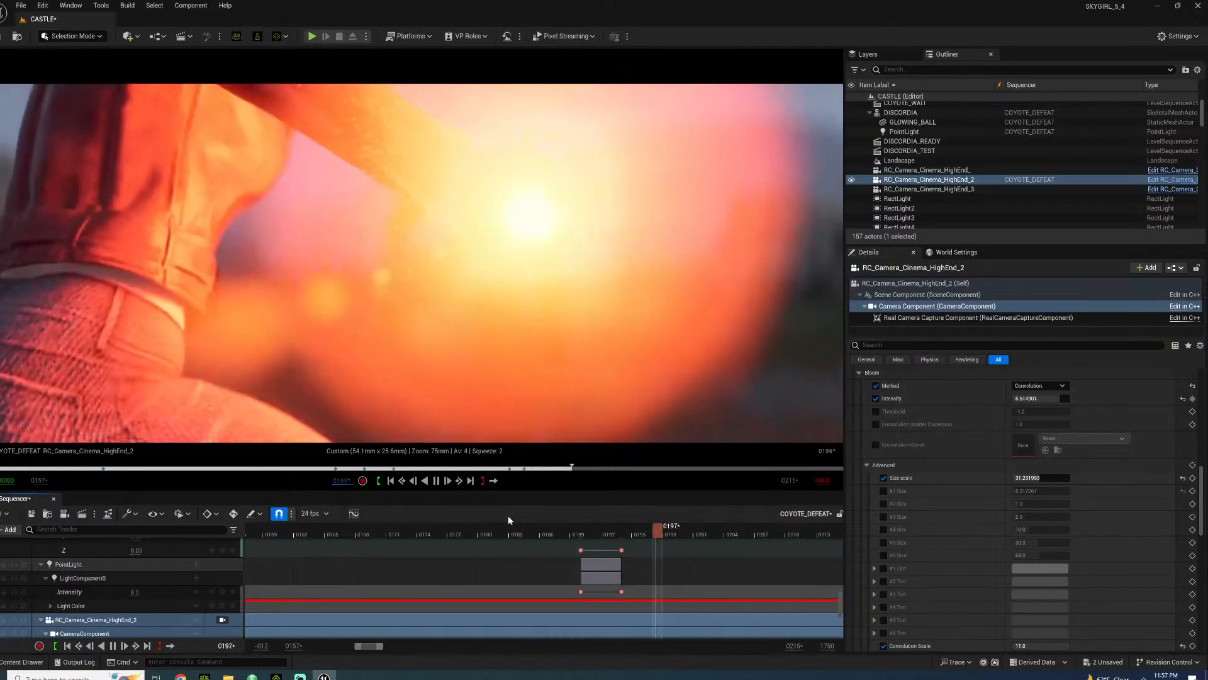
drag(562, 533, 300, 530)
key(space)
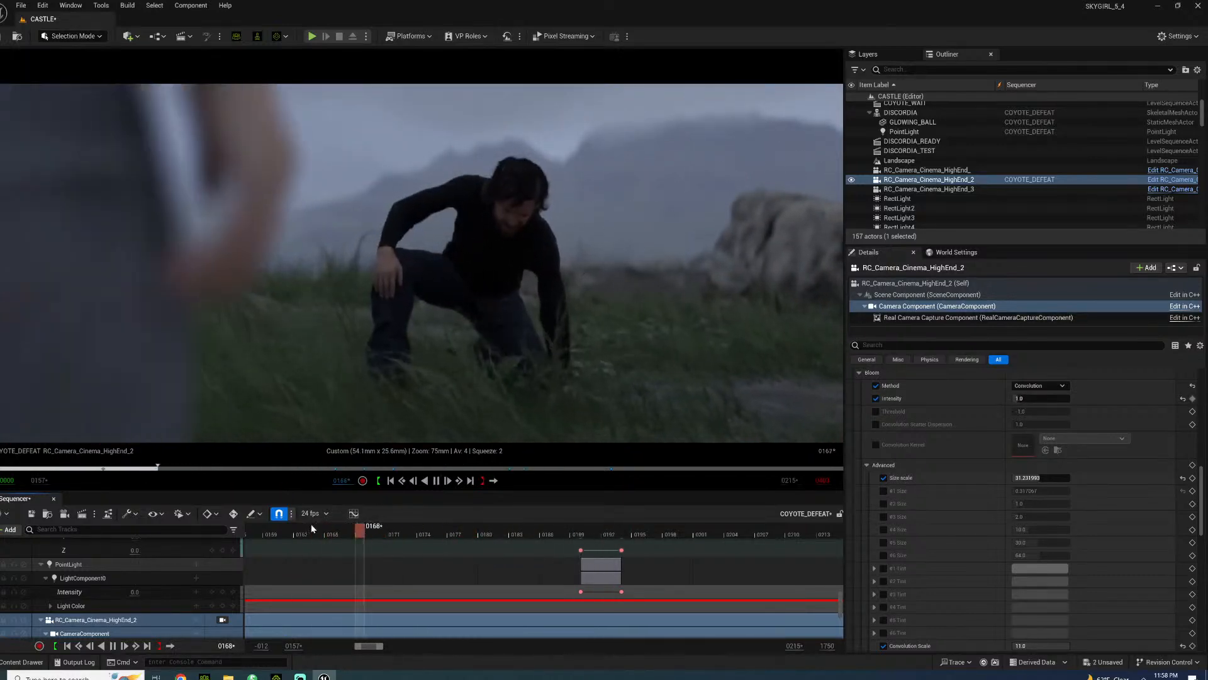
key(space)
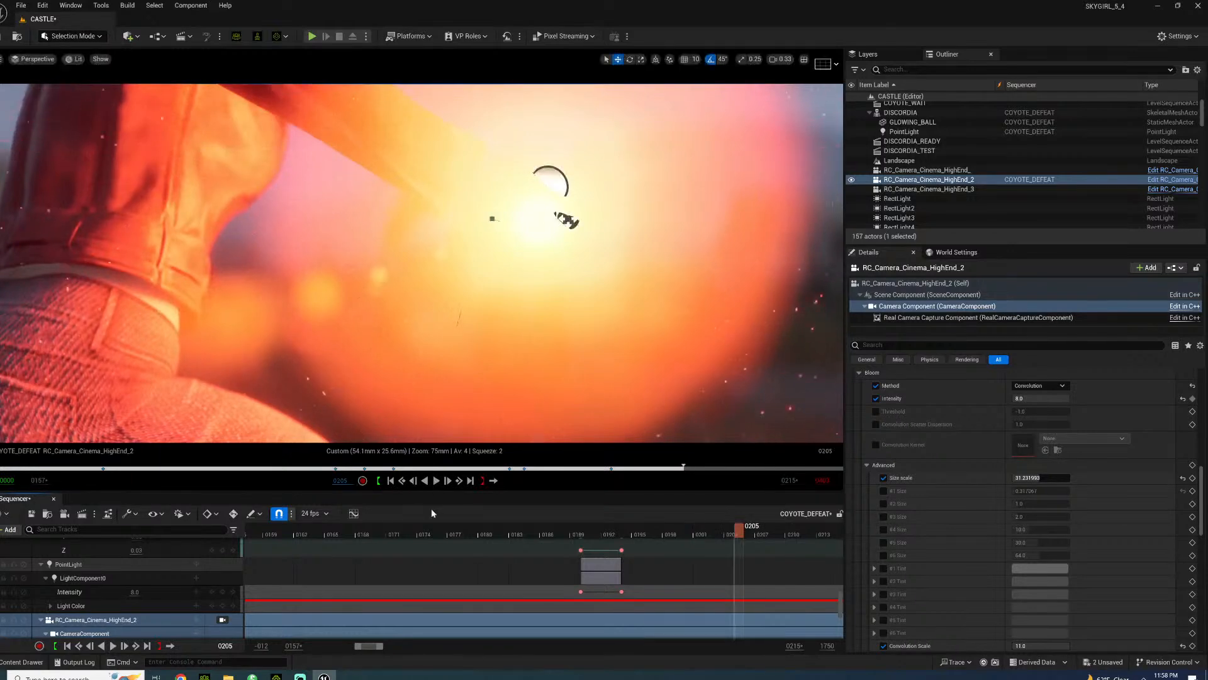
- Show a longer stretch of the timeline and replay the glowing ball's appearance several times from just before the flare
drag(343, 535, 277, 532)
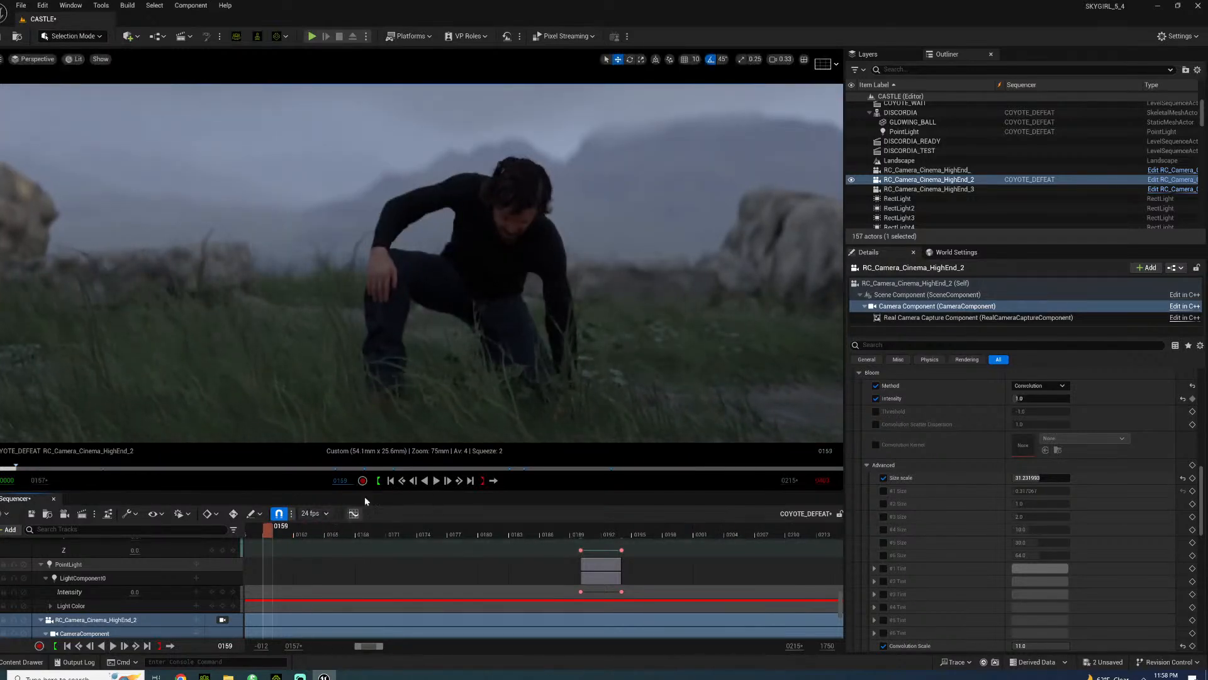
drag(381, 646, 467, 647)
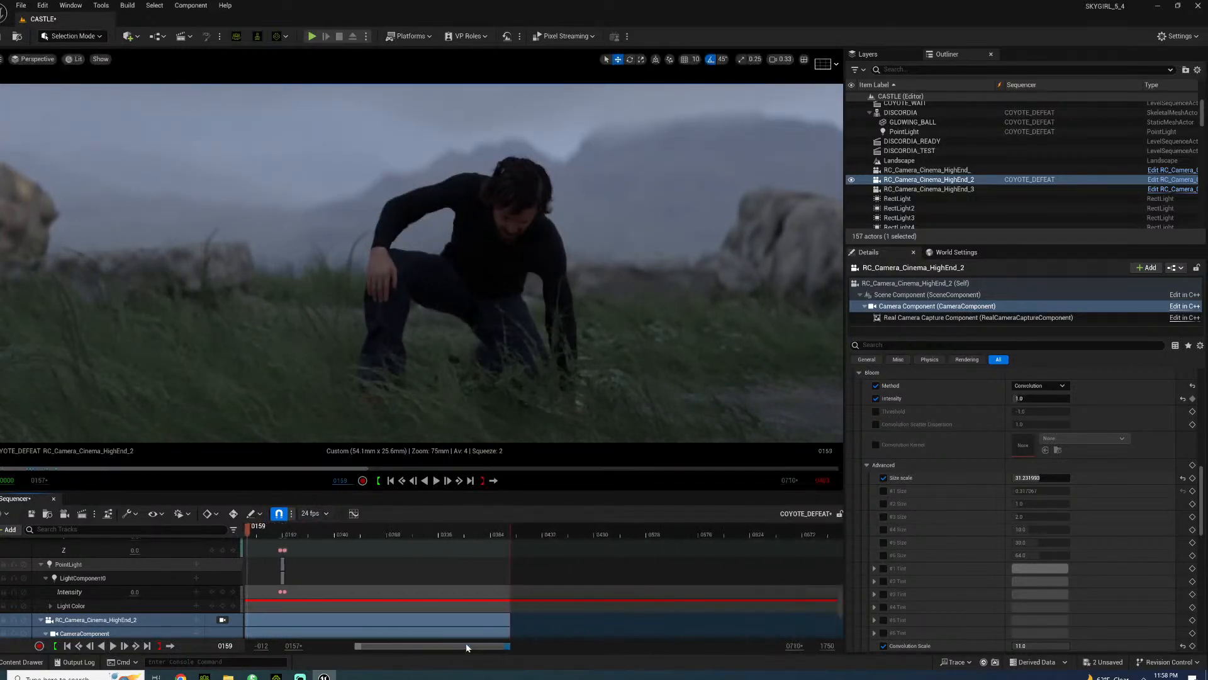
drag(249, 533, 210, 532)
key(space)
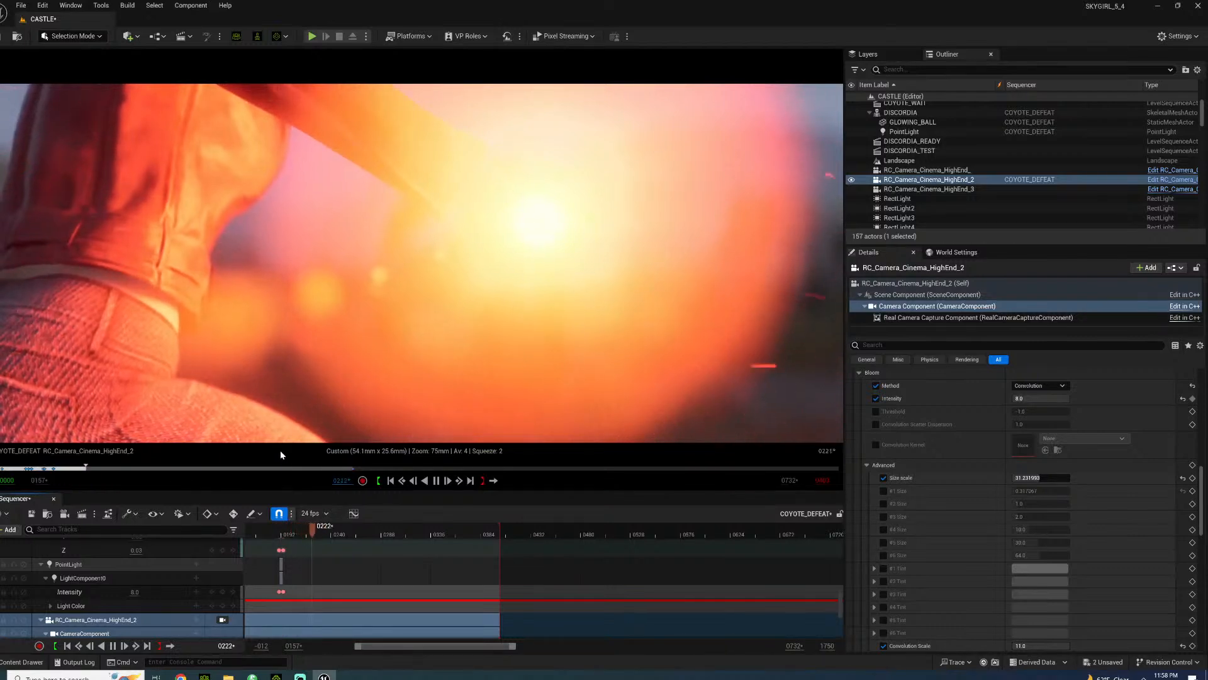
key(space)
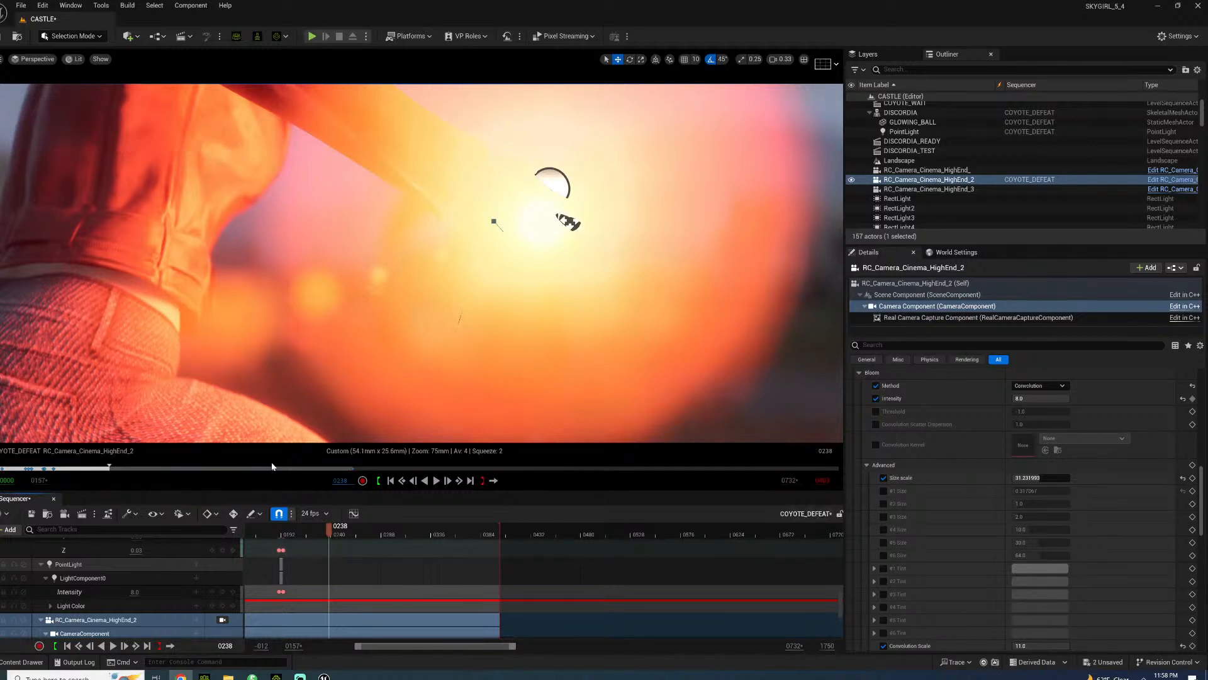
click(275, 534)
key(space)
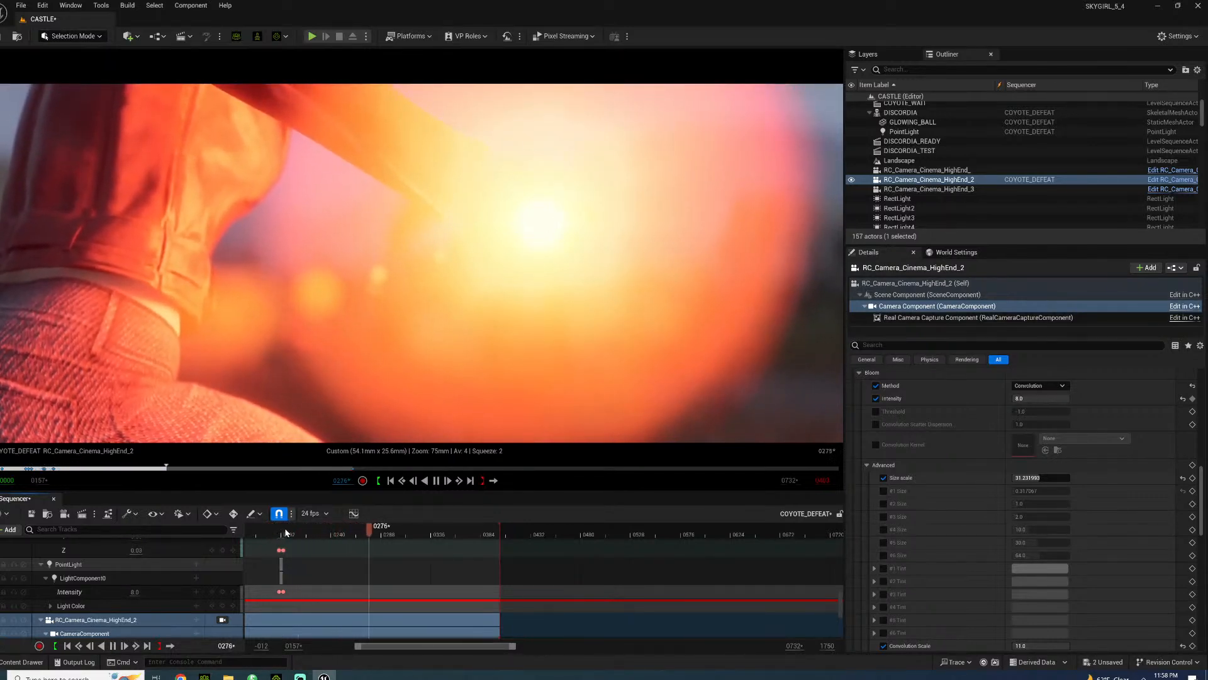
key(space)
click(278, 529)
key(space)
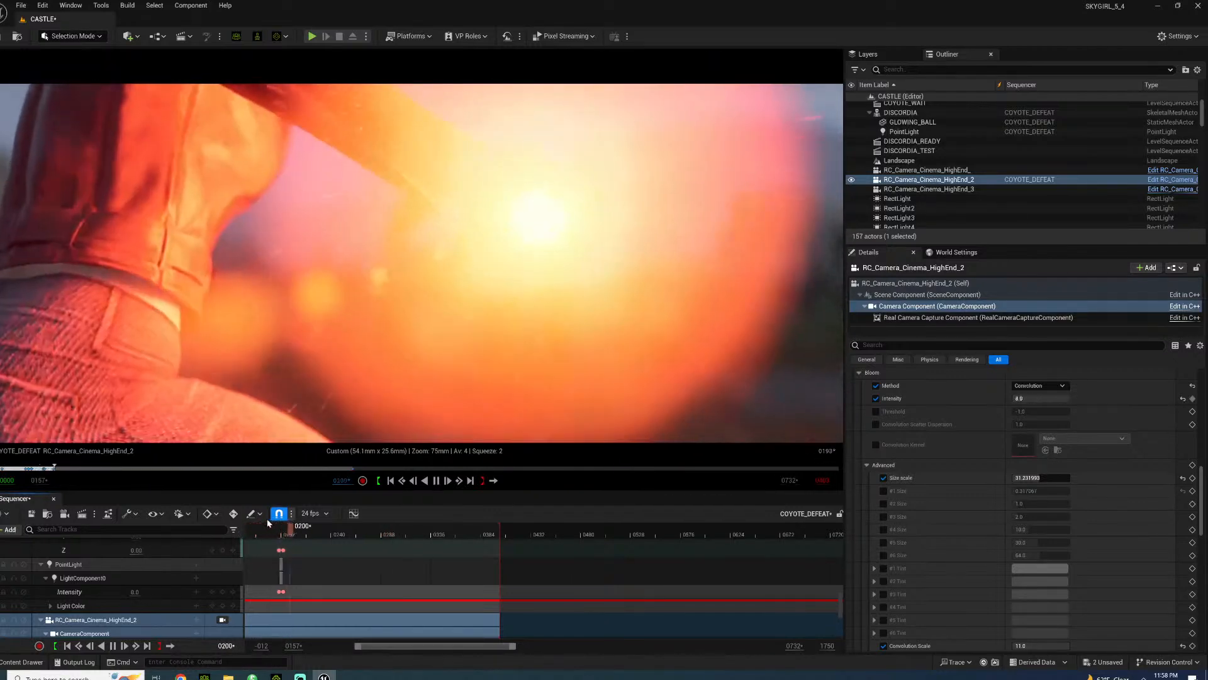
key(space)
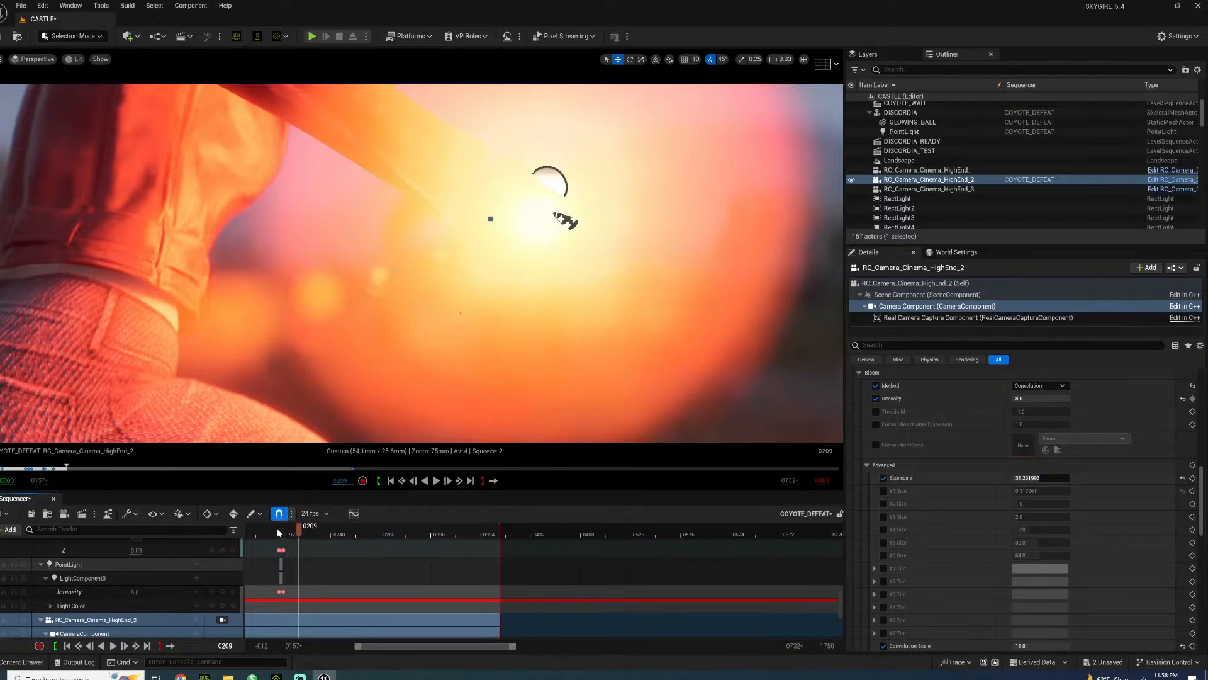
- Play COYOTE_DEFEAT from an early frame through the flare, then scrub to frame 148
drag(277, 532, 210, 533)
drag(429, 646, 386, 647)
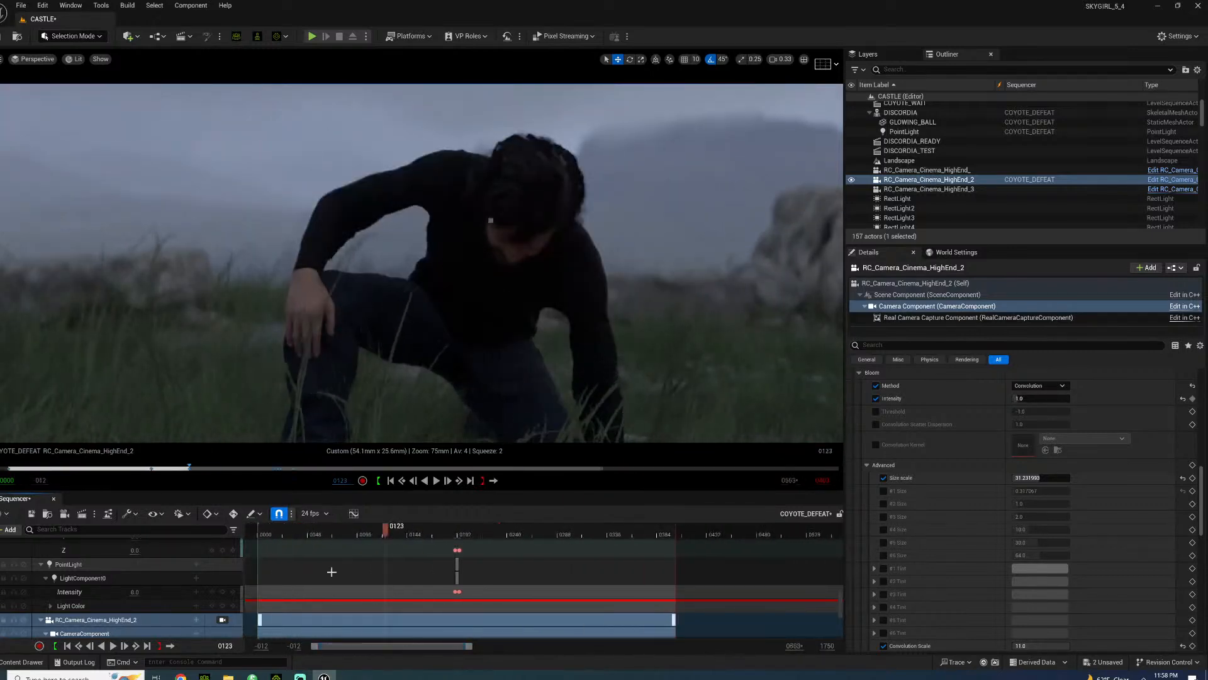
click(277, 534)
drag(294, 535, 338, 529)
key(space)
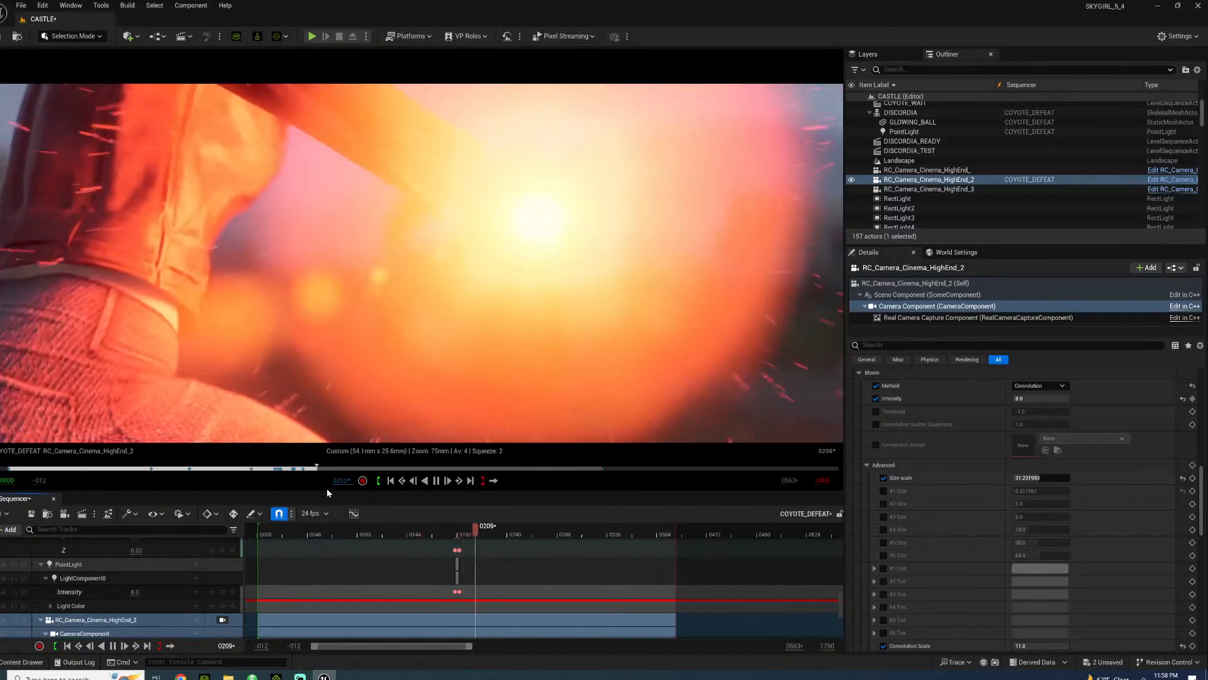
key(space)
click(276, 532)
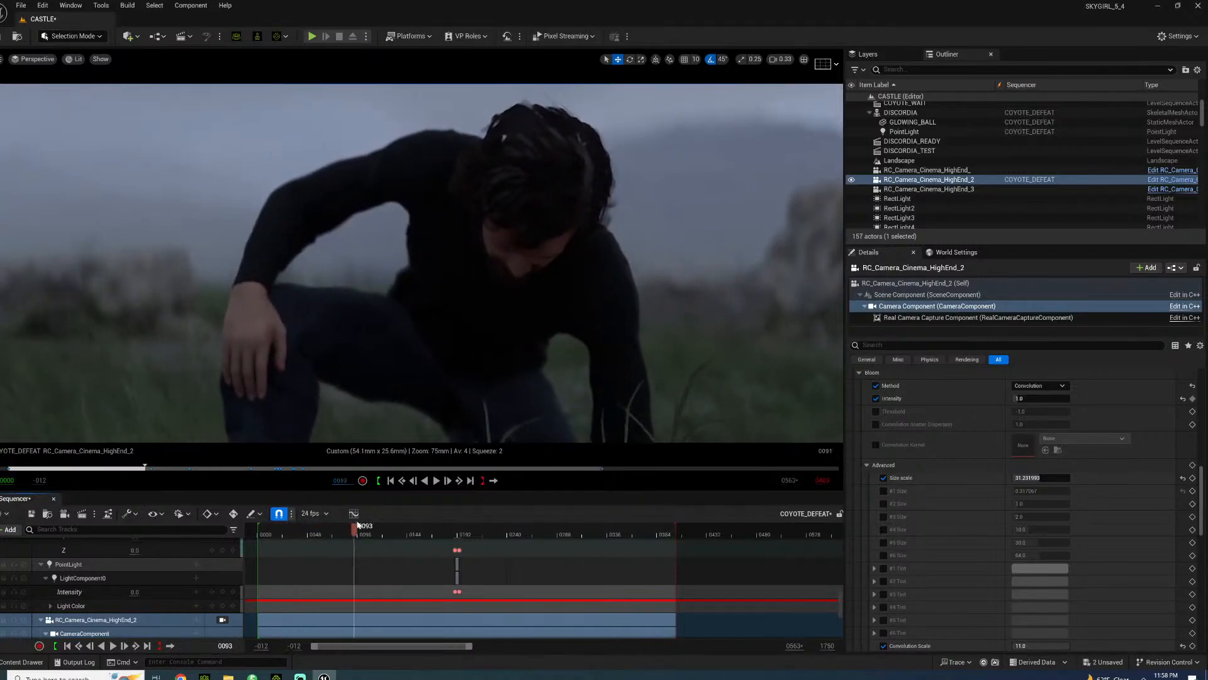
drag(357, 525, 413, 511)
- Add a Rect Light to the scene and release the viewport from the sequence's camera cuts
click(128, 36)
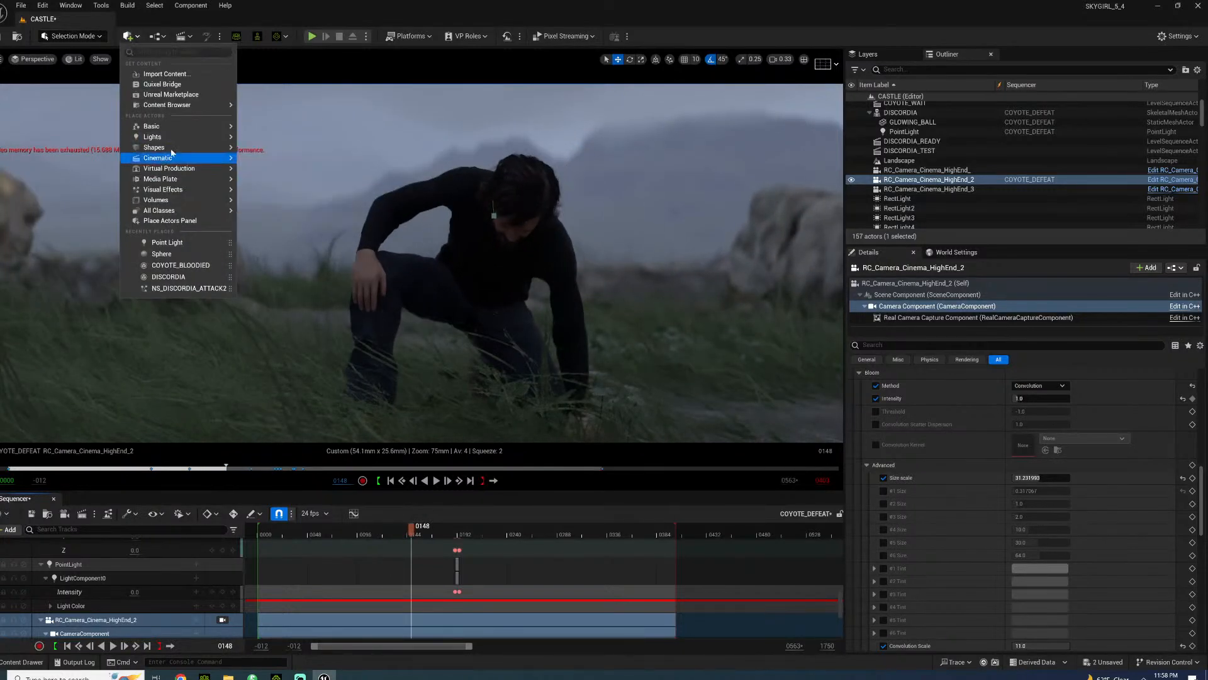
click(283, 176)
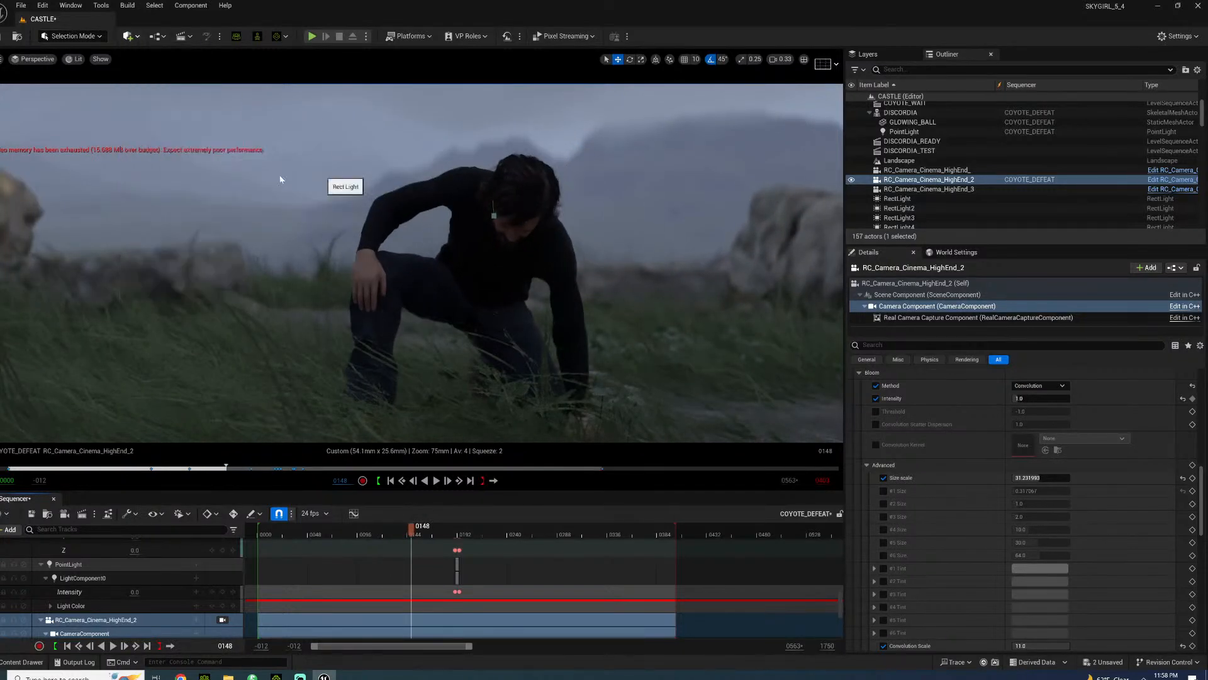
scroll(213, 589, up, 5)
scroll(213, 588, up, 5)
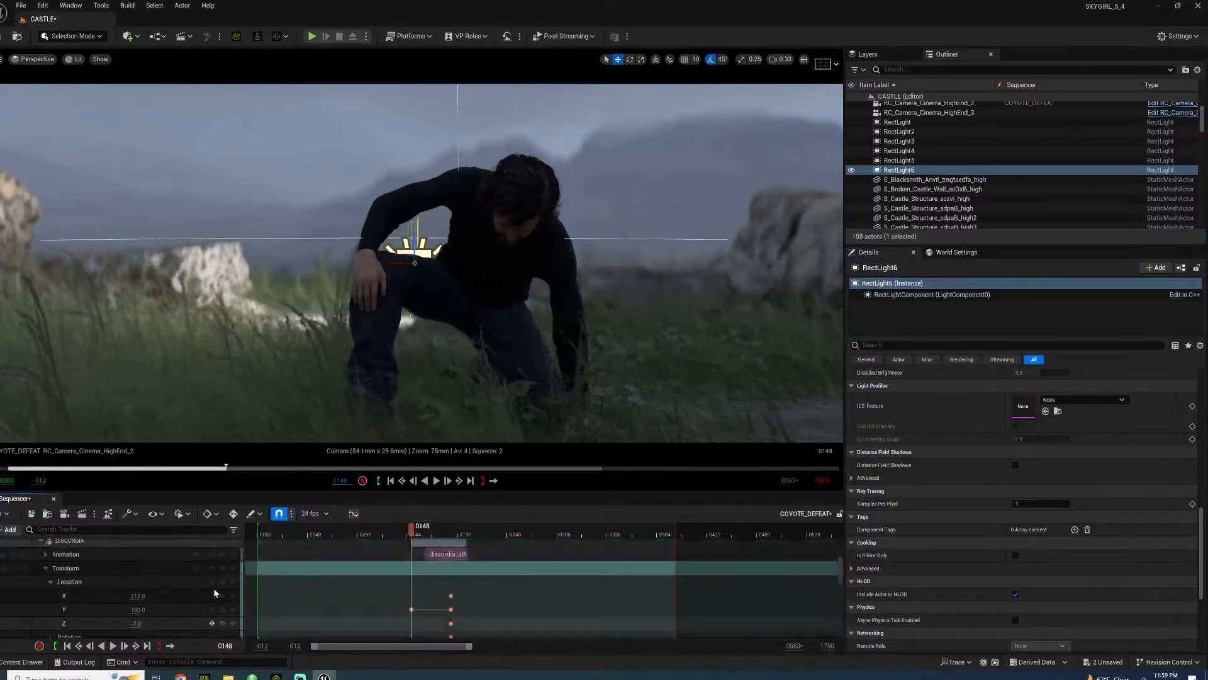
click(223, 559)
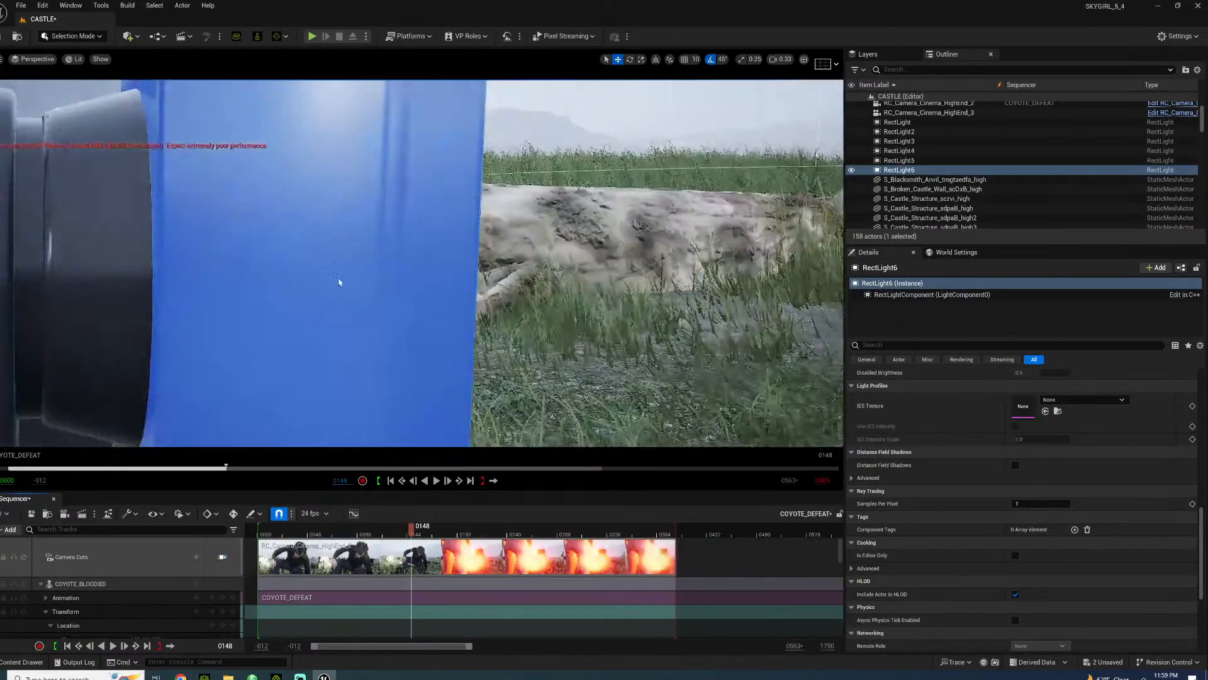
- Move RectLight6 beside and above the stone wall near the kneeling character, at about X -160, Y 1211, Z 211
right_drag(340, 281, 264, 312)
key(s)
key(s)
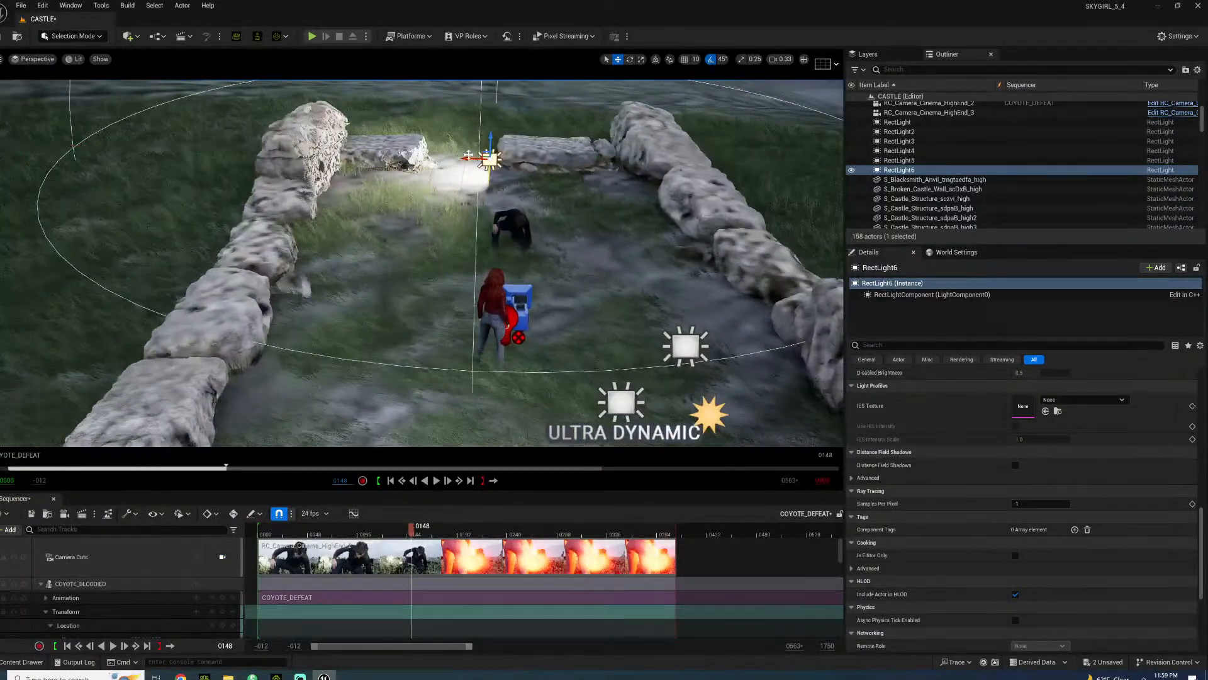
right_drag(469, 155, 541, 169)
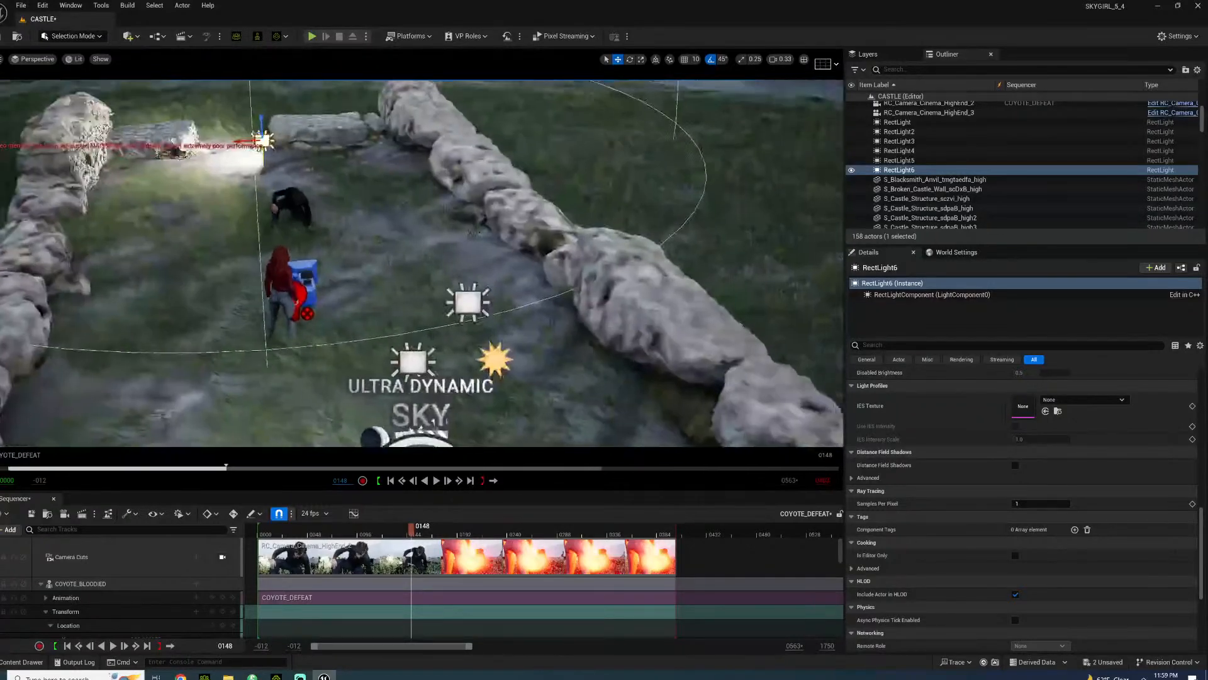
drag(254, 141, 425, 138)
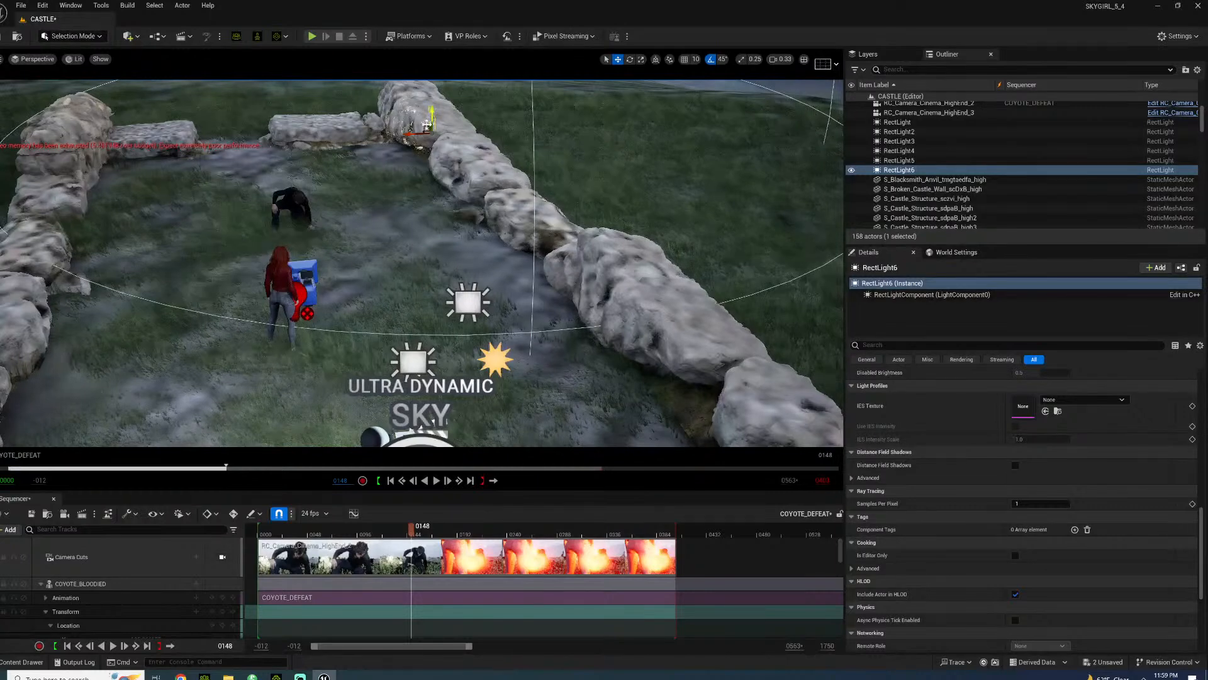
drag(427, 129, 472, 98)
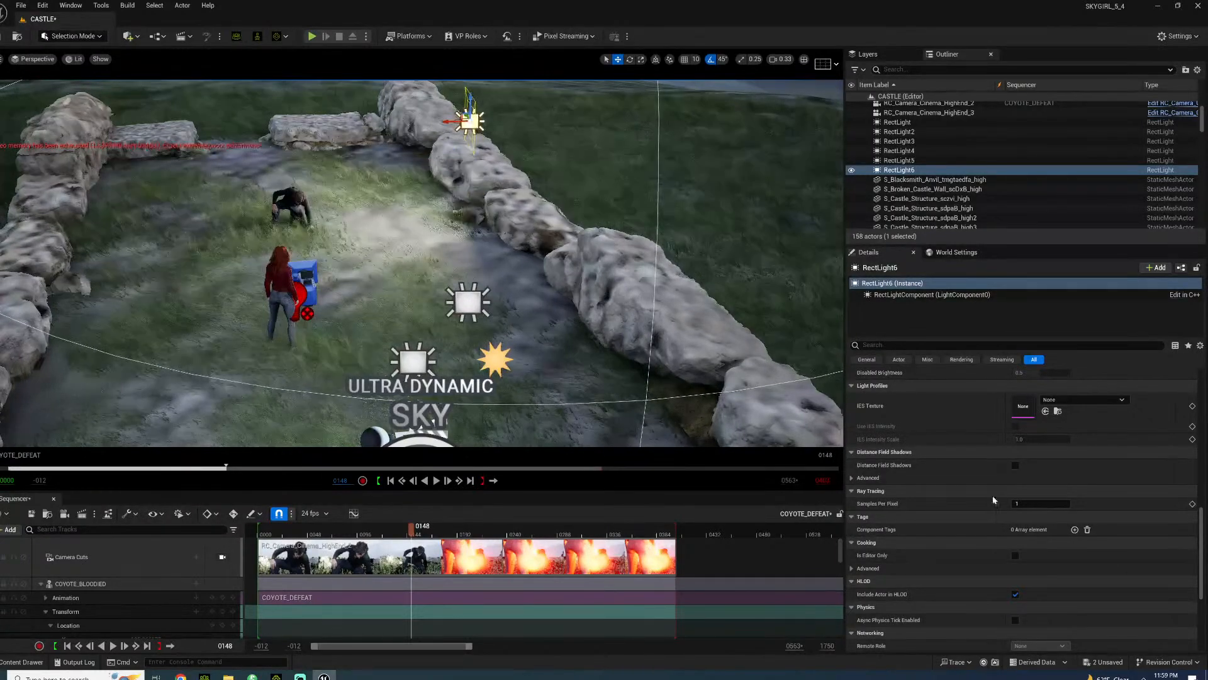
- Enable Use Temperature on RectLight6 and set its Temperature to 9000
scroll(926, 500, up, 15)
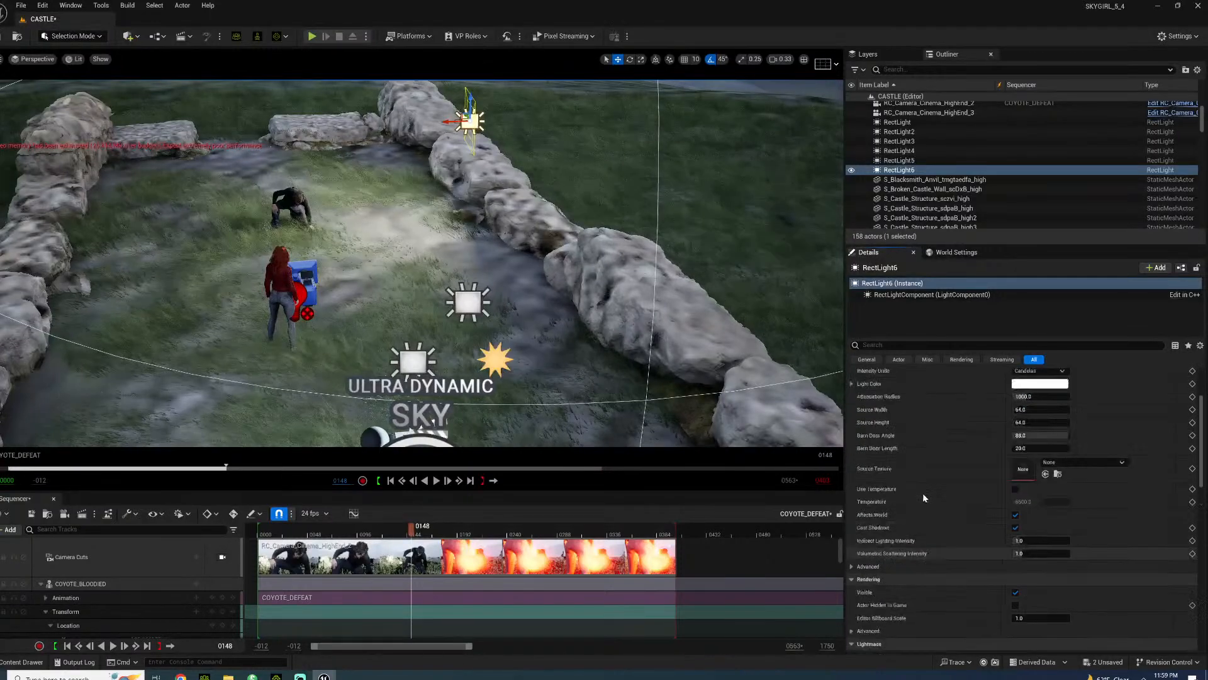
click(1015, 583)
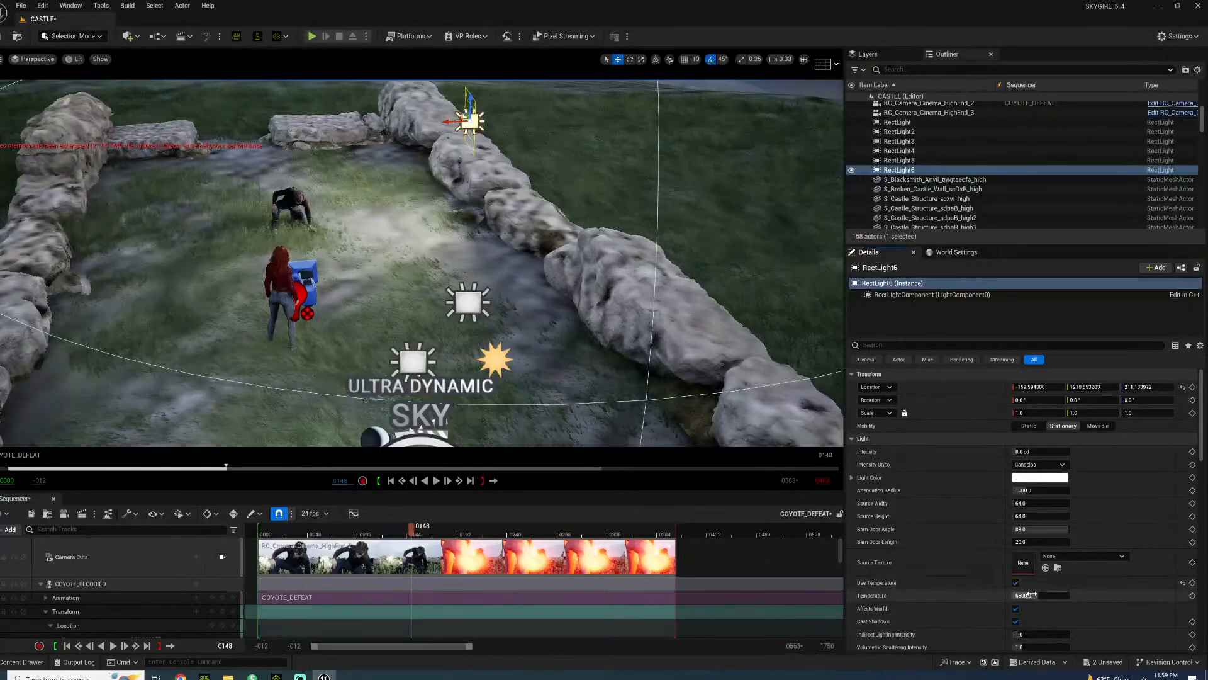
text(6)
text(0)
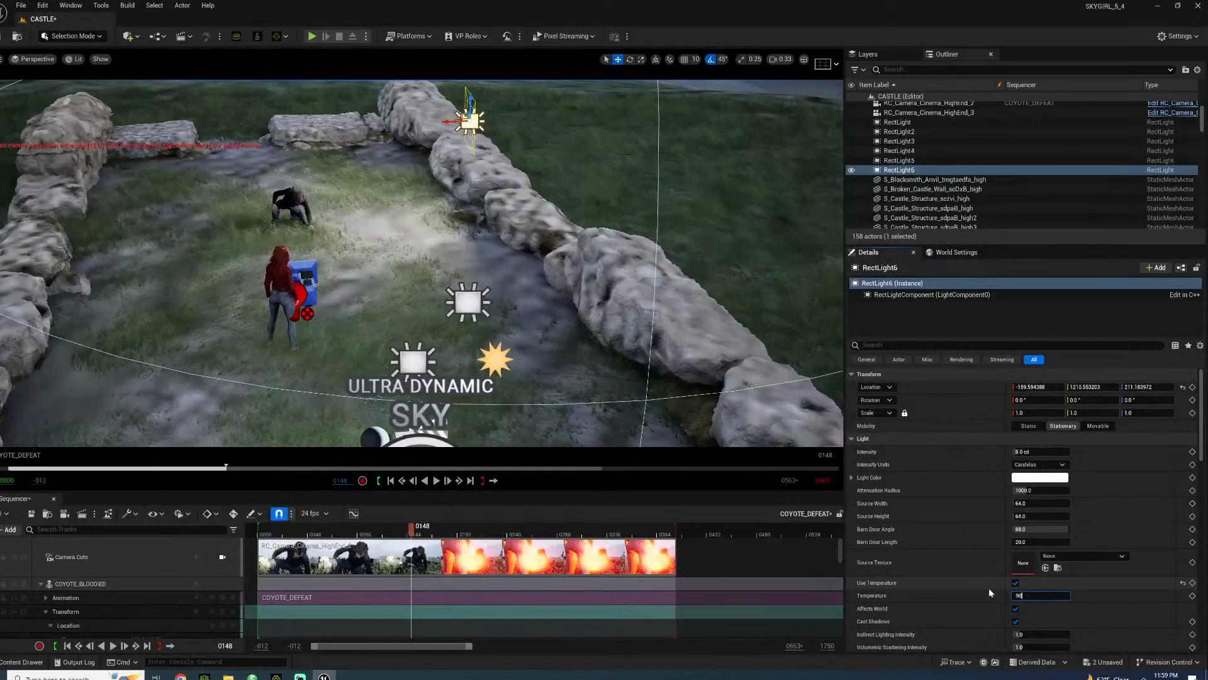
text(00)
key(Return)
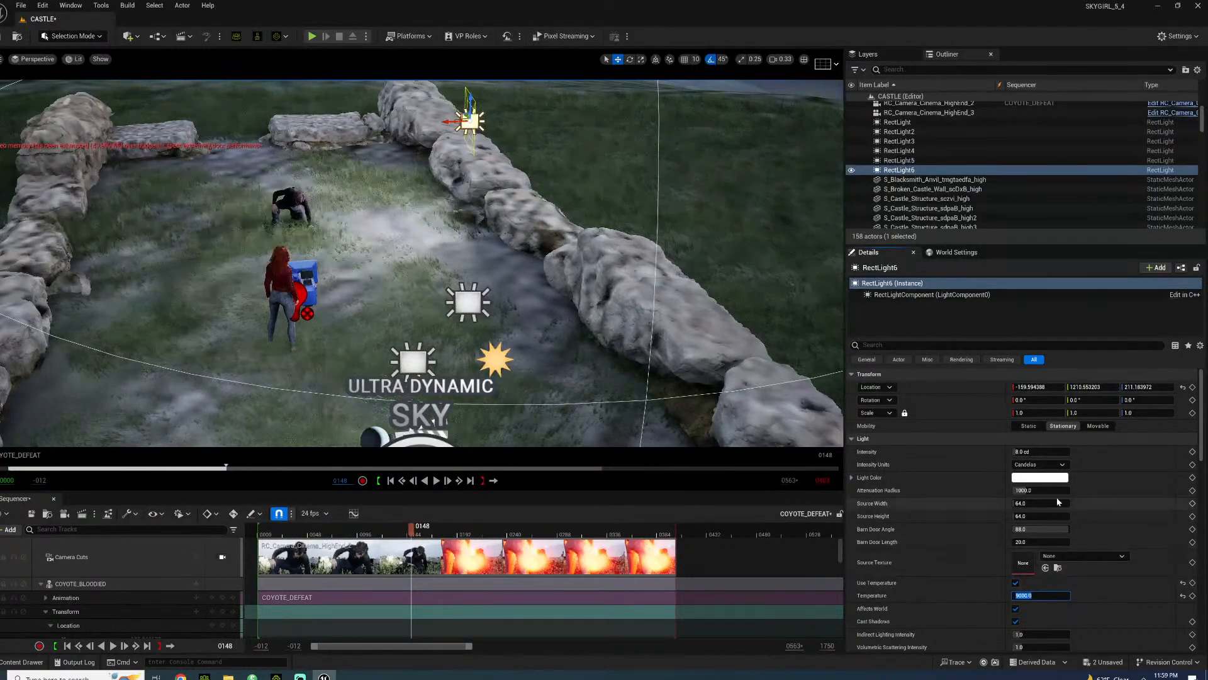
- Set RectLight6's Light Color to the grey B9B9B9FF (sRGB)
click(1041, 477)
click(973, 497)
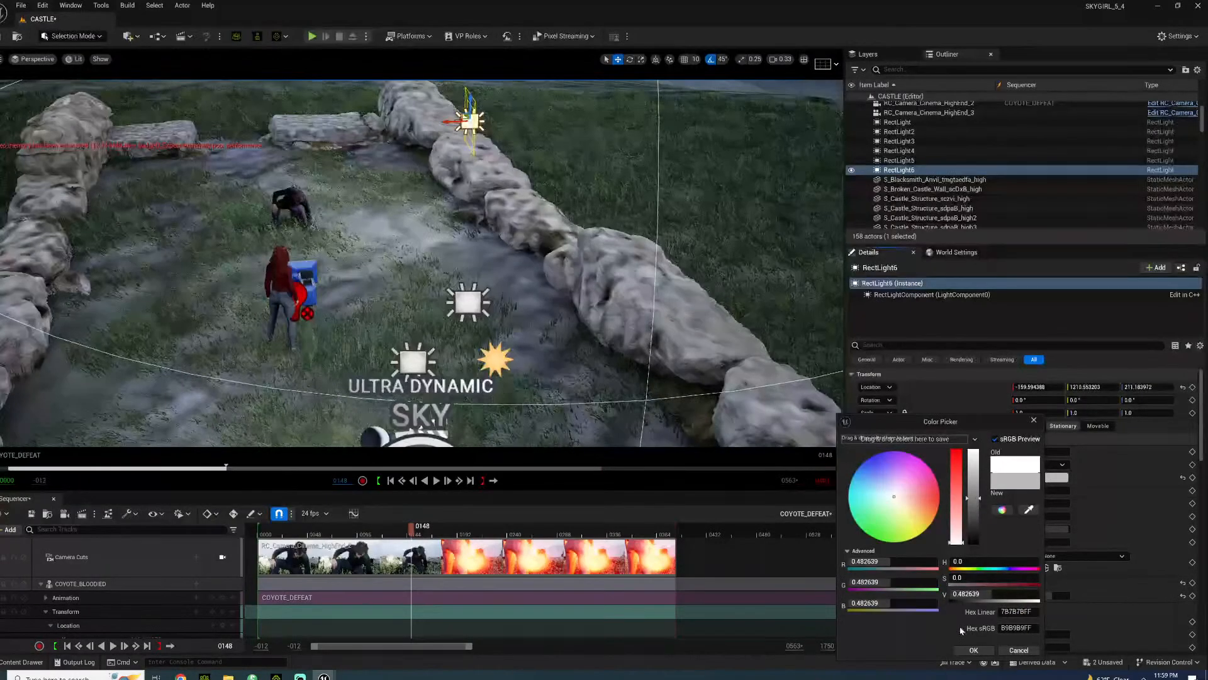
click(972, 649)
- Make RectLight6 Movable with a source of about 931 by 357, tilted -45° above the wall at about X -50, Y 1108, Z 321
right_drag(604, 296, 504, 230)
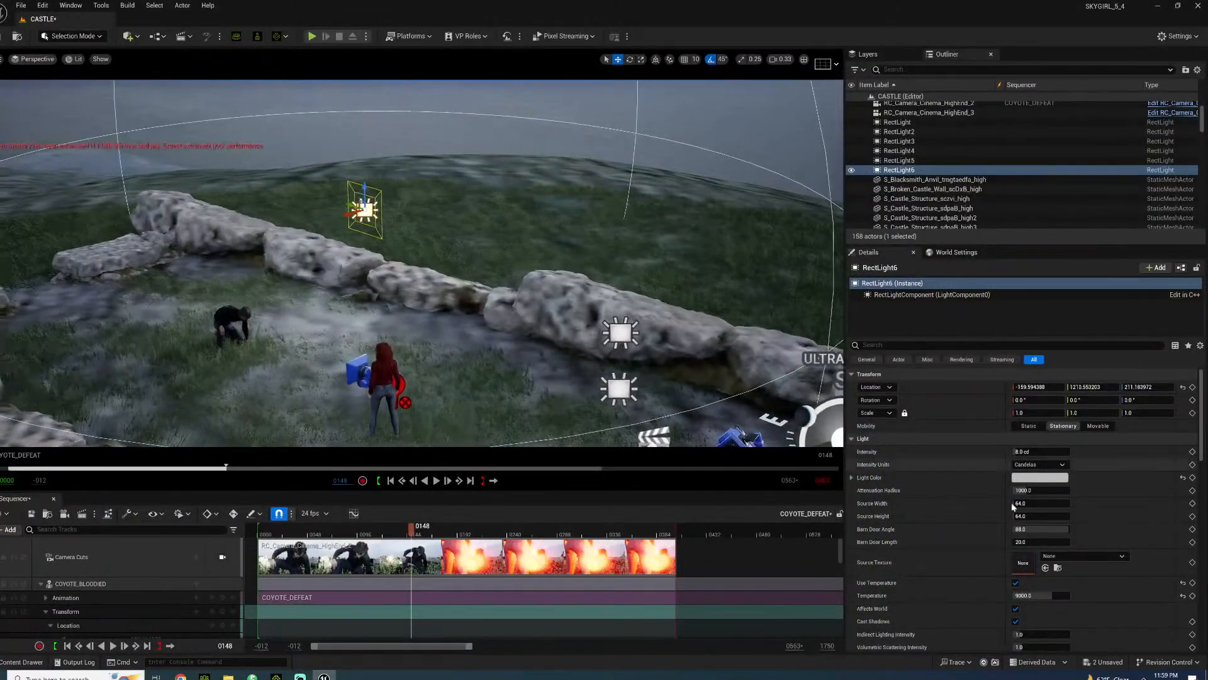
drag(1017, 503, 1054, 516)
key(e)
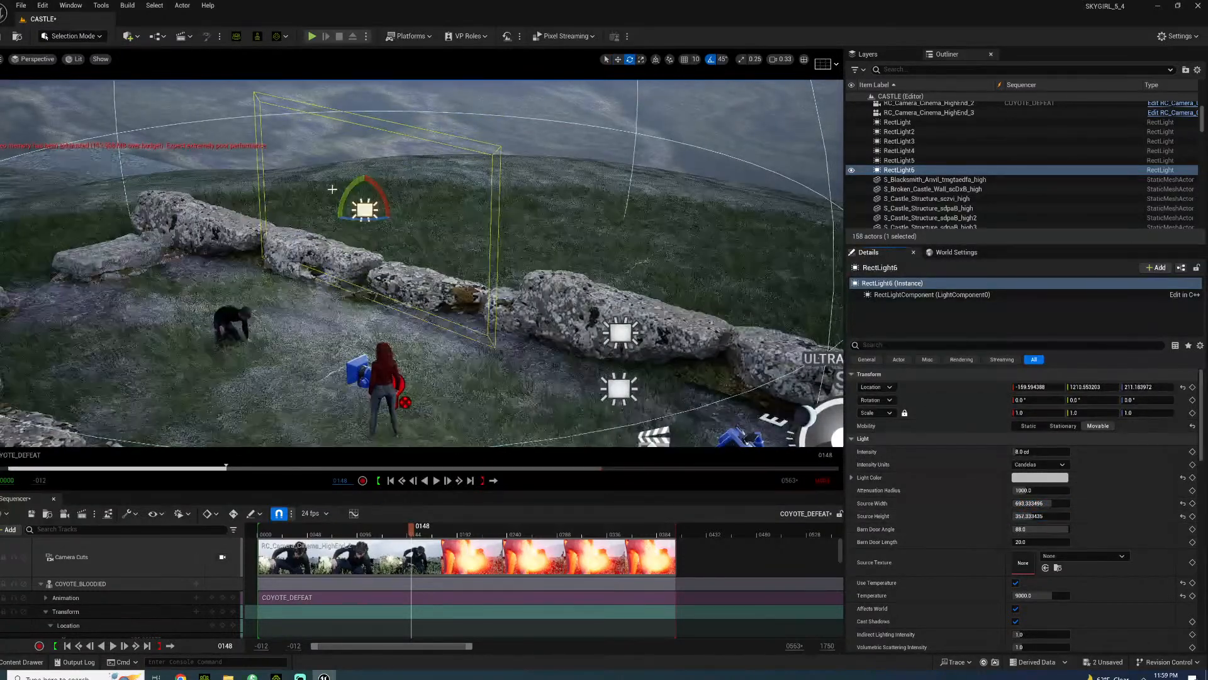
drag(340, 208, 342, 245)
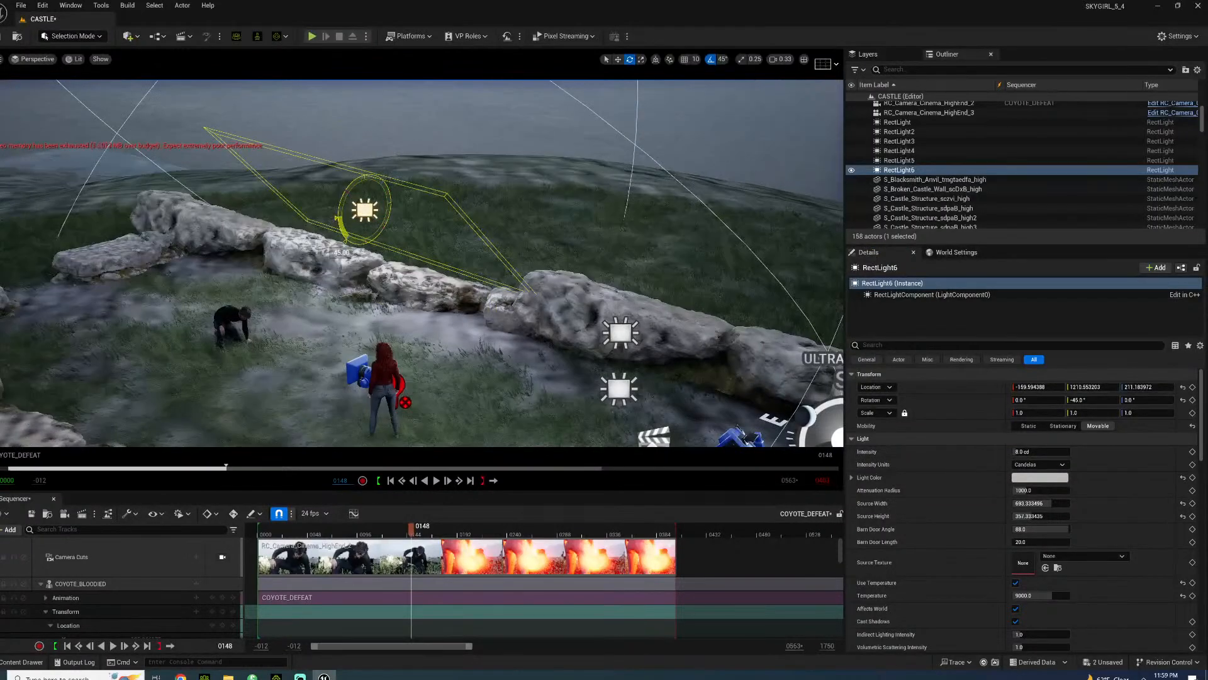
drag(356, 201, 344, 176)
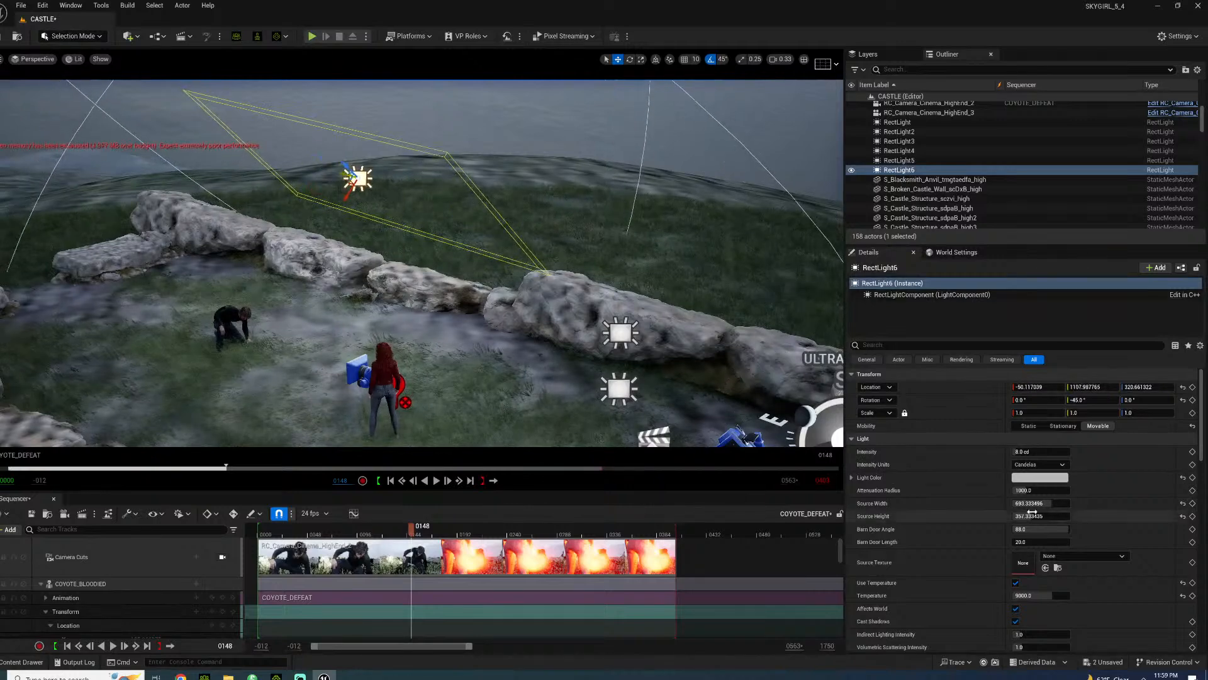
mouse_move(1035, 509)
mouse_down()
mouse_move(1070, 509)
mouse_move(1032, 503)
mouse_up()
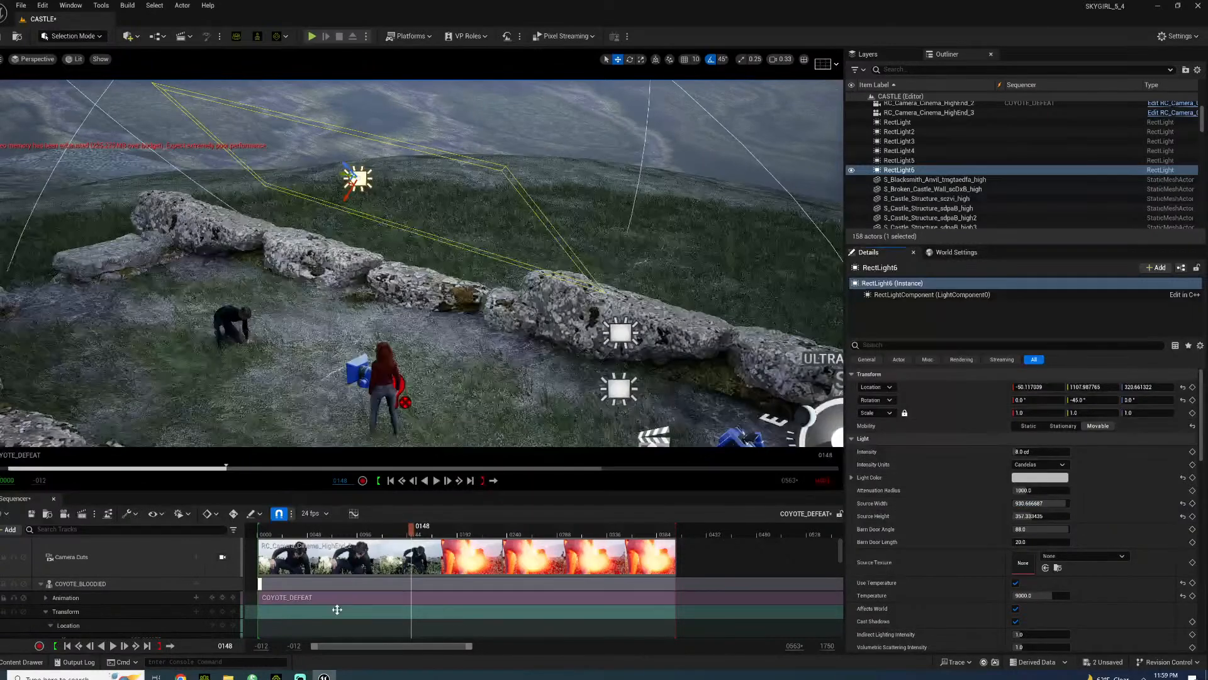
- Return the viewport to the camera cuts and set RectLight6's Intensity to 20 cd after trying other values such as 25 cd
click(222, 557)
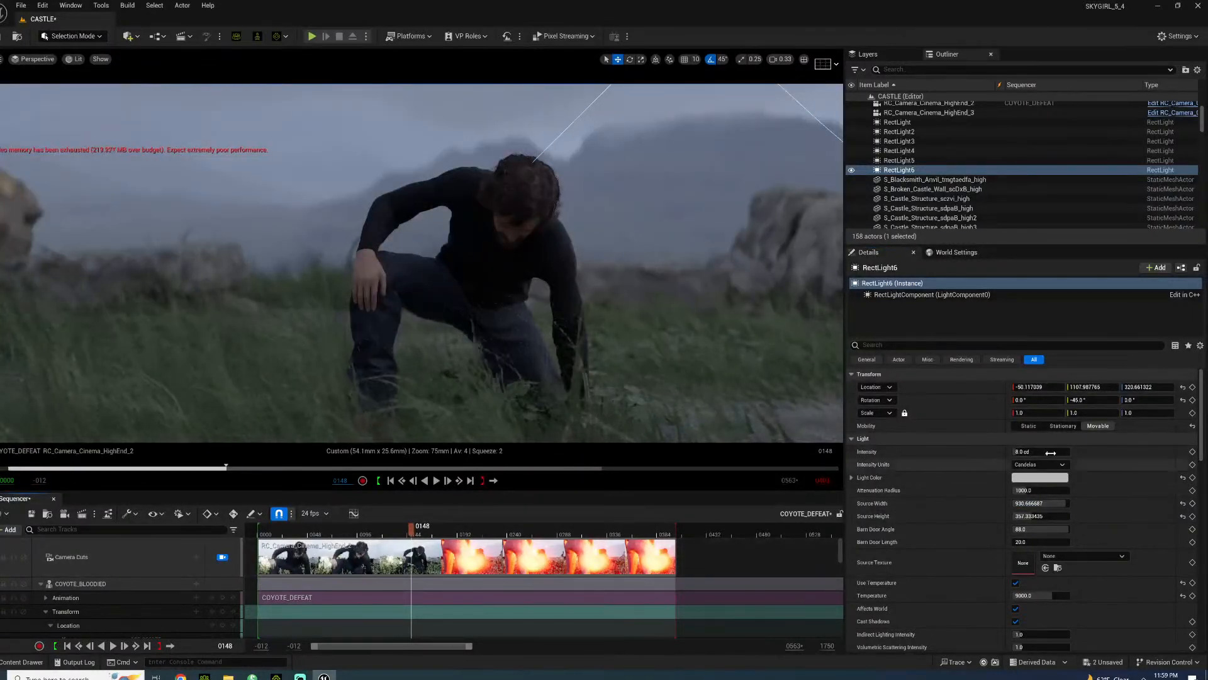
click(1050, 452)
text(25)
key(Return)
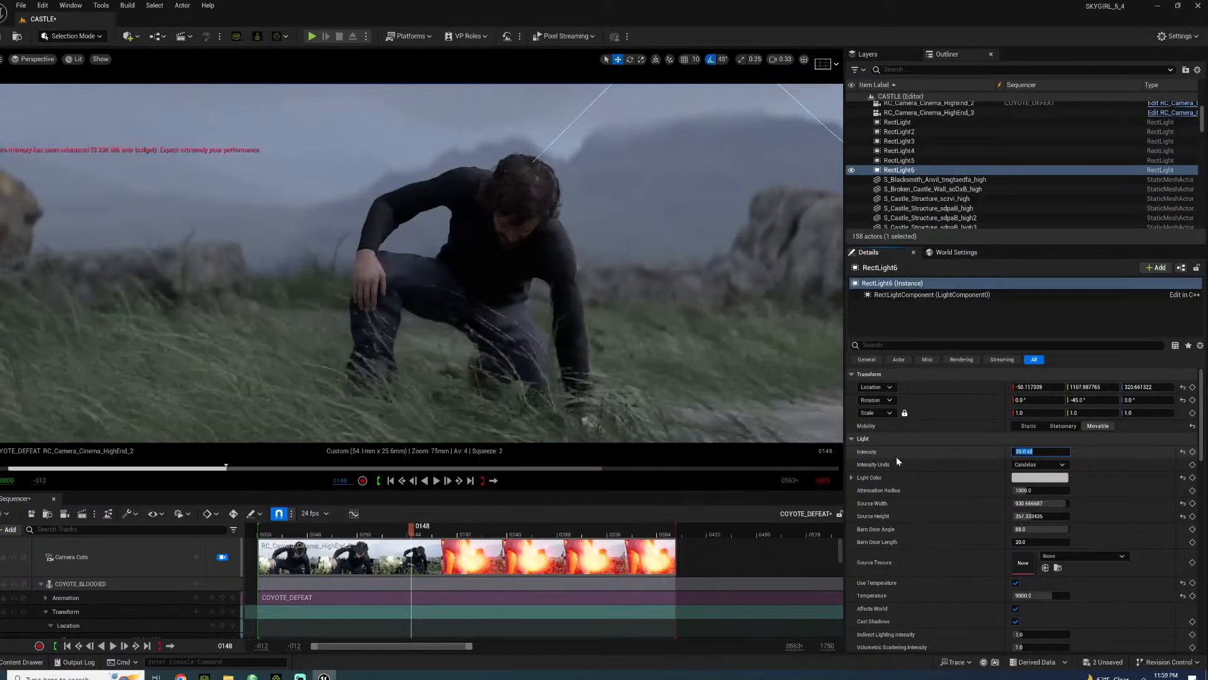
text(5)
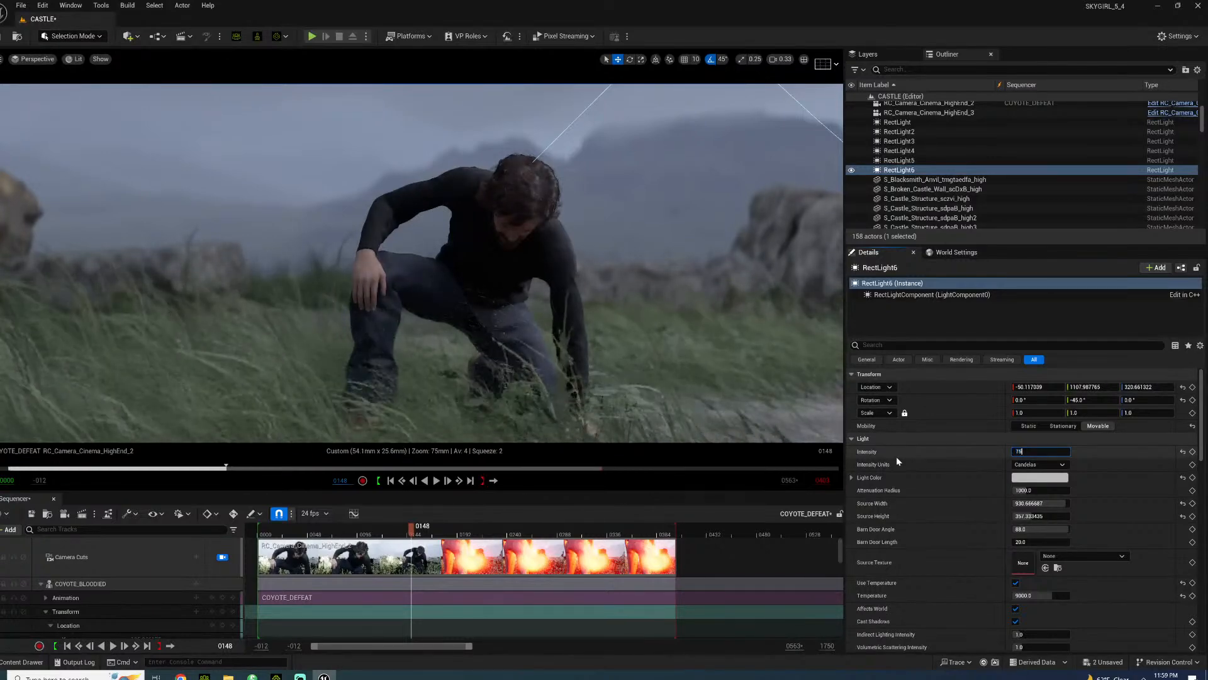
text(5)
key(Return)
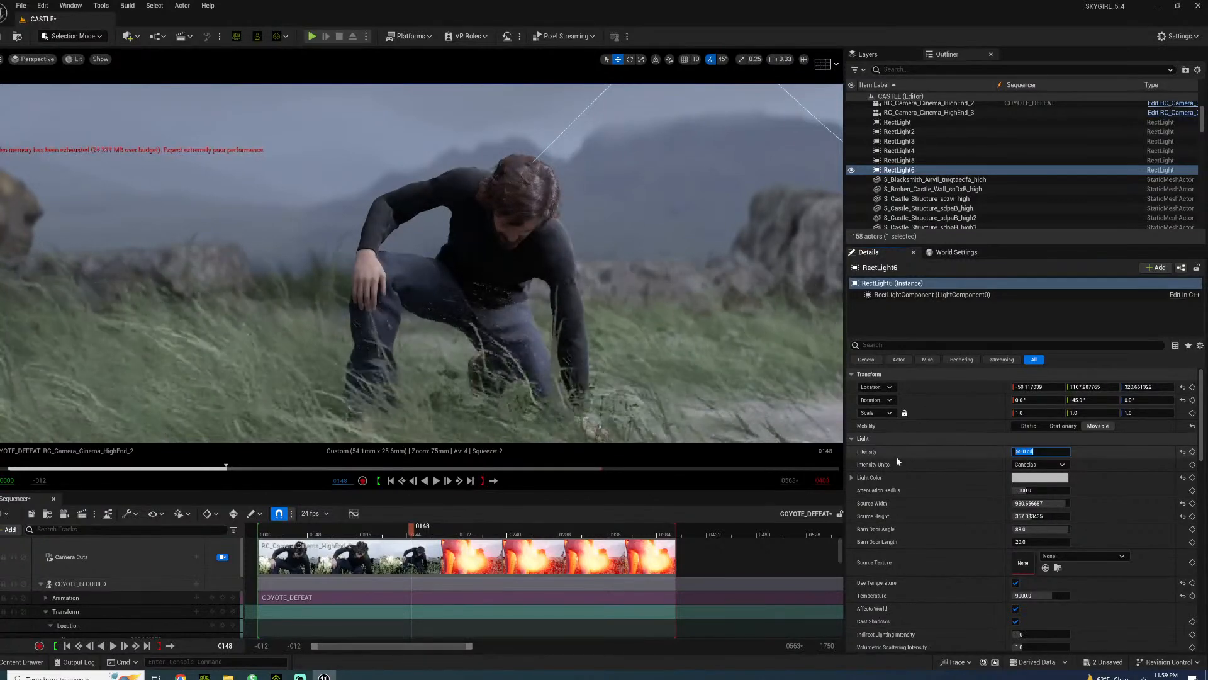
text(20)
key(Return)
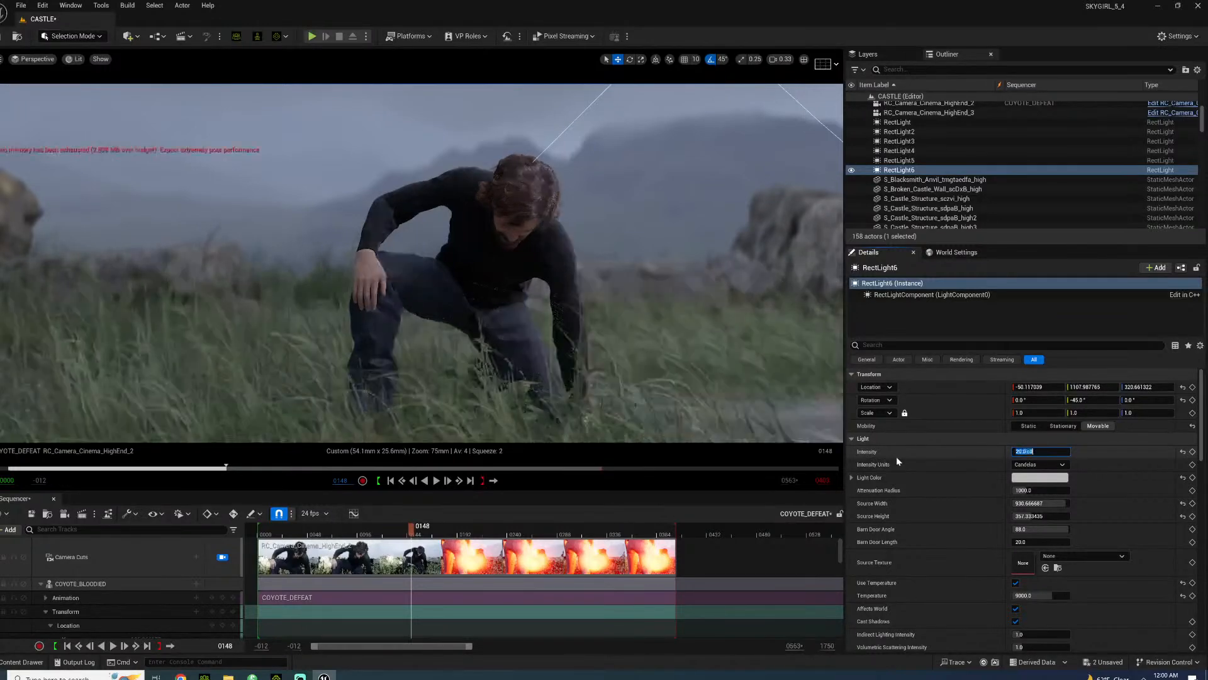
- Scrub to frame 165, release the viewport from the camera cuts, and key RectLight6's transform in COYOTE_DEFEAT
mouse_move(389, 535)
mouse_down()
mouse_move(324, 540)
mouse_move(486, 543)
mouse_move(385, 534)
mouse_up()
click(416, 534)
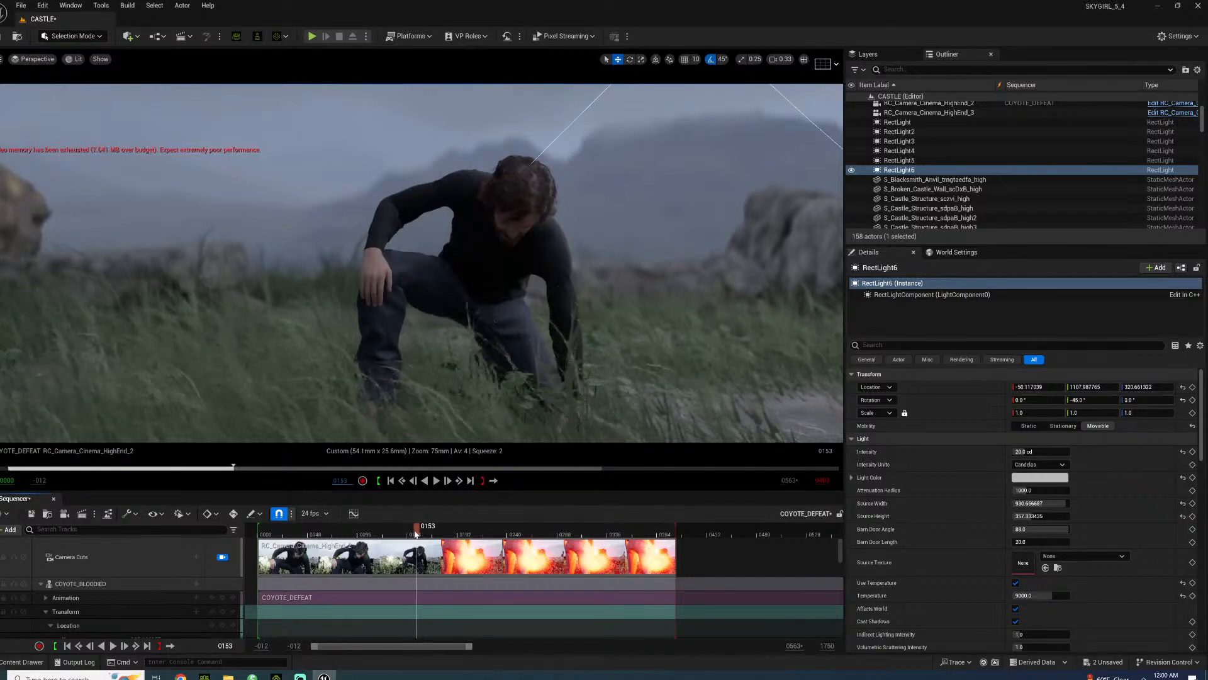
drag(416, 534, 429, 535)
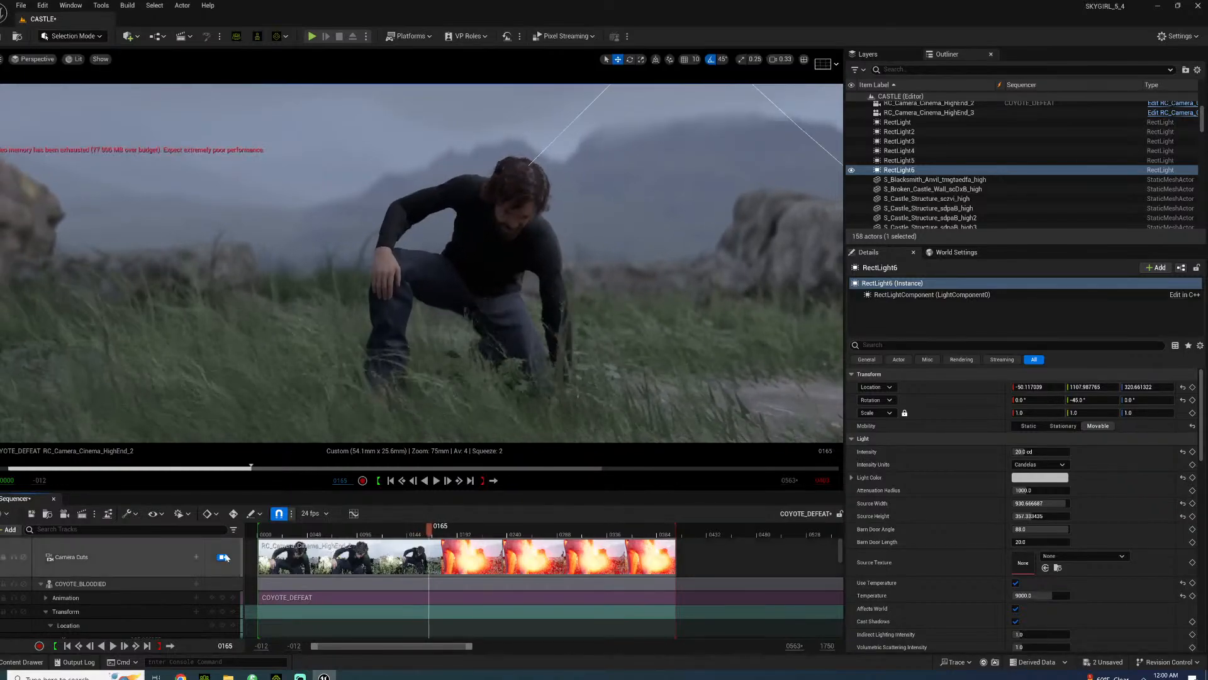
key(s)
right_drag(359, 318, 444, 309)
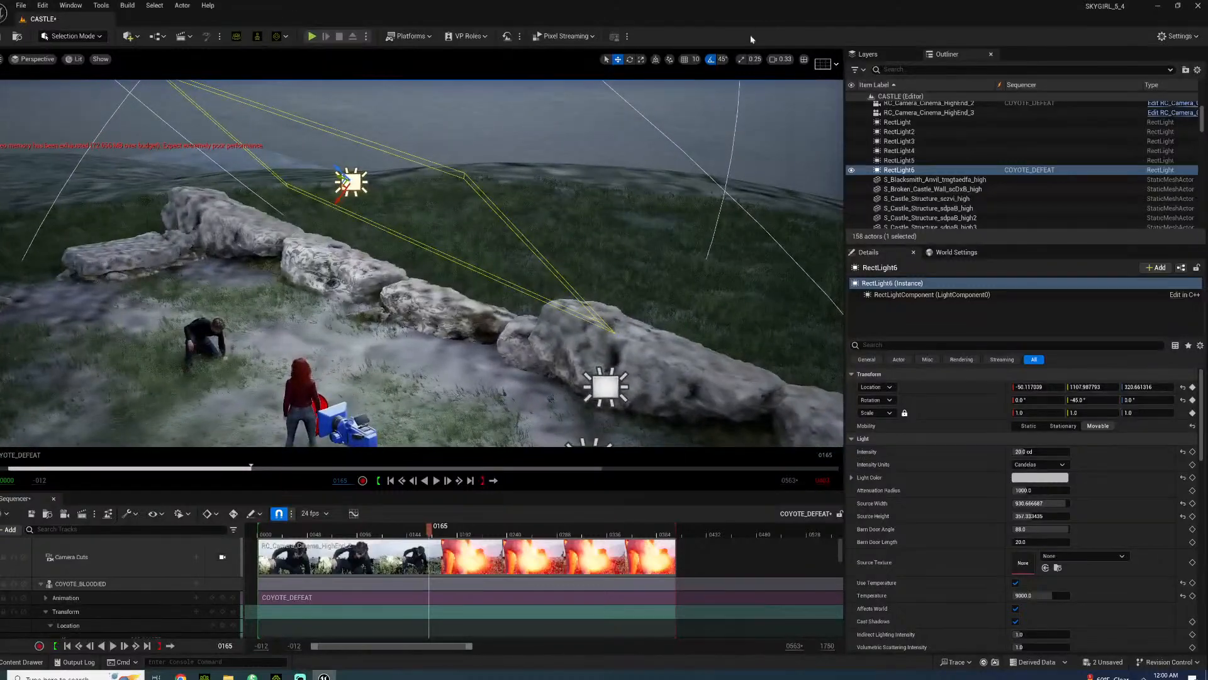
- Try tilting RectLight6 to -15° with 15° rotation snapping and lowering it to about X -75, Y 1108, Z 227
click(722, 59)
click(727, 108)
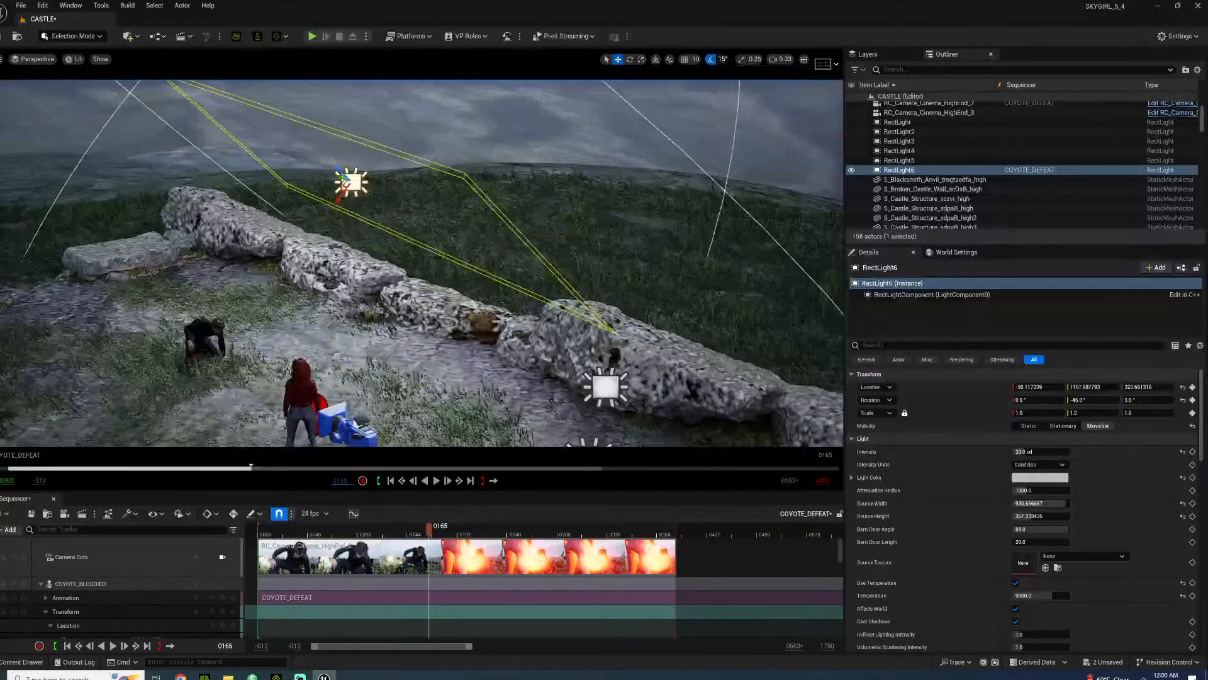
click(351, 183)
key(e)
drag(325, 180, 329, 211)
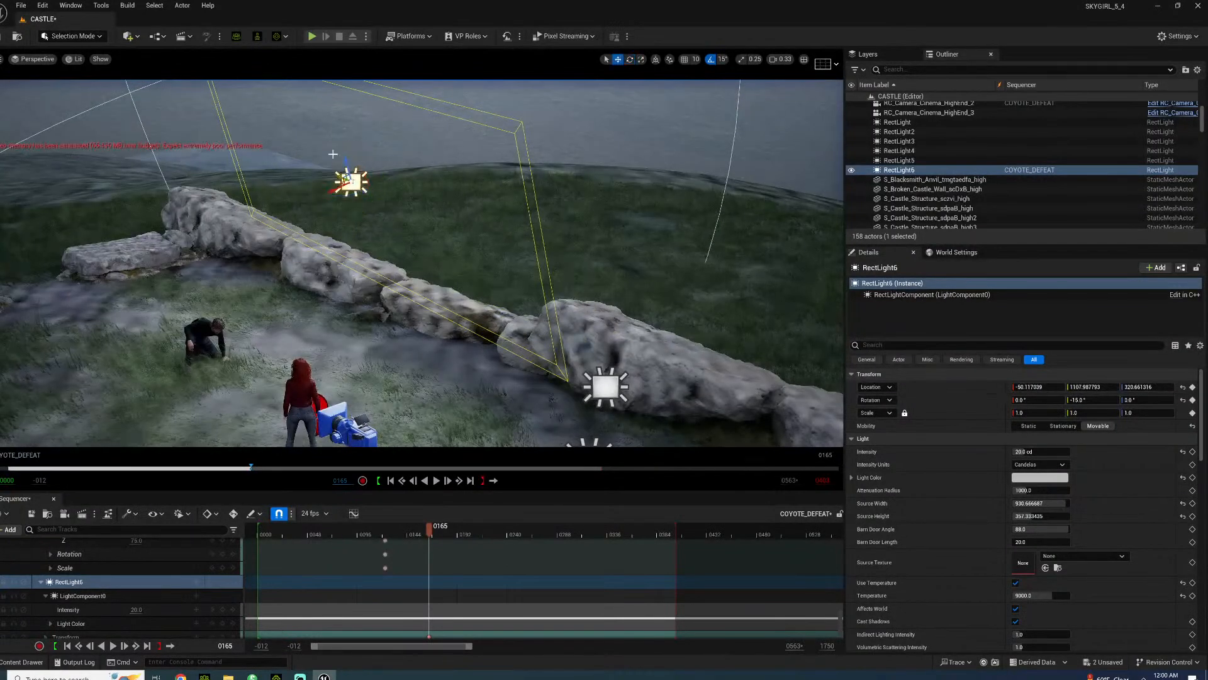
drag(342, 167, 355, 217)
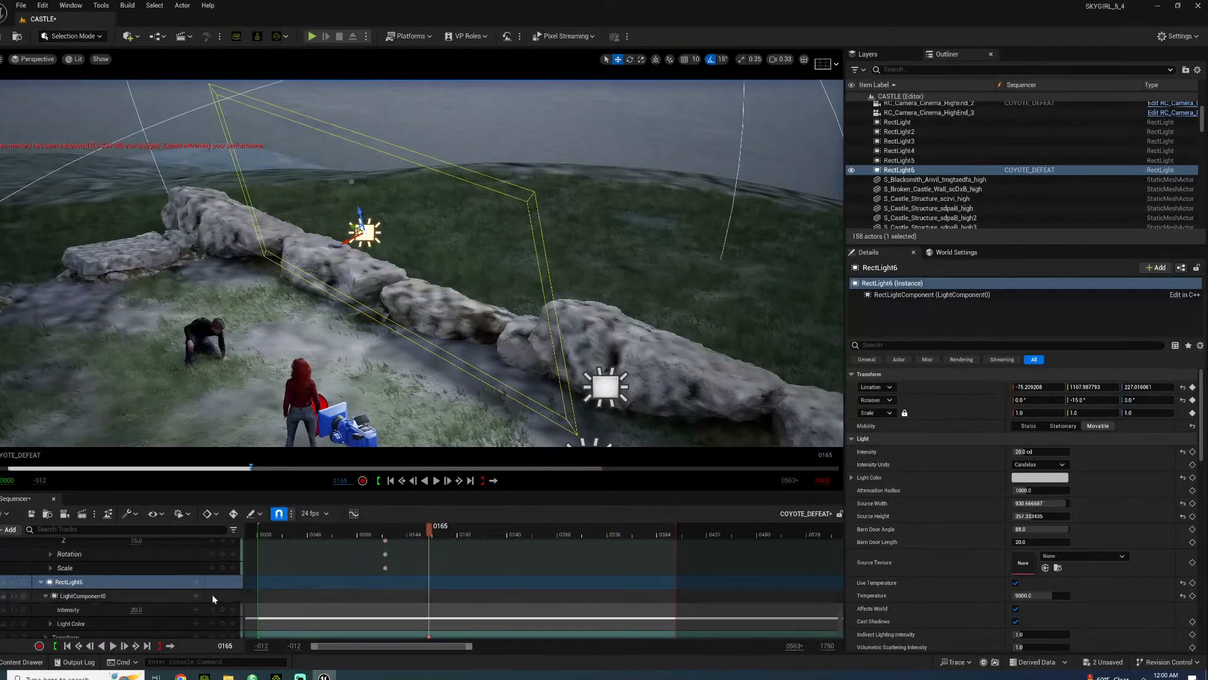
- Return the viewport to the camera cuts and play COYOTE_DEFEAT from frame 21 into the flare
scroll(211, 592, down, 5)
scroll(220, 567, up, 1)
scroll(224, 562, up, 6)
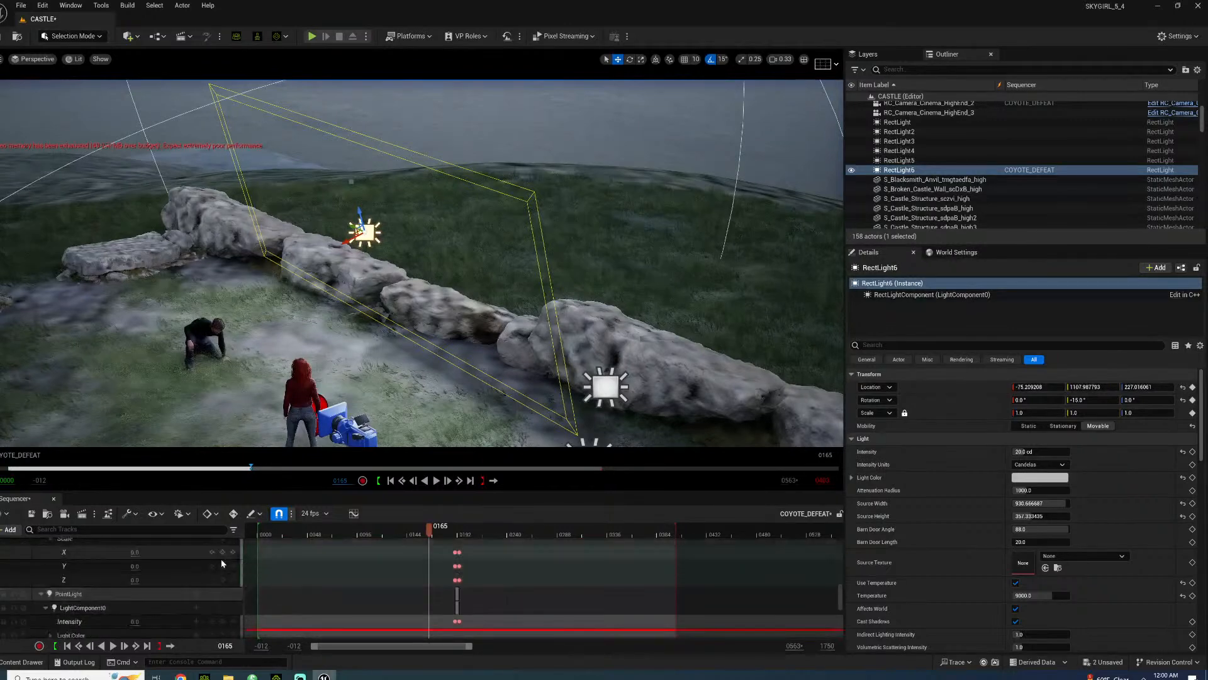
scroll(230, 565, up, 4)
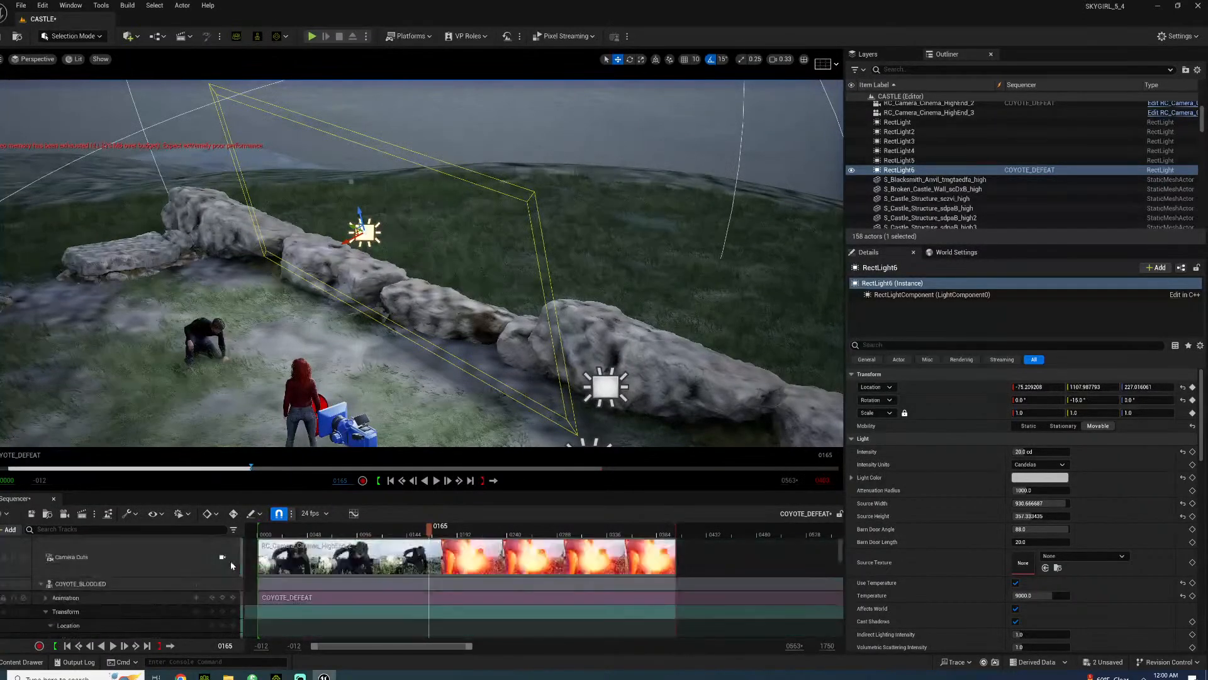
click(224, 558)
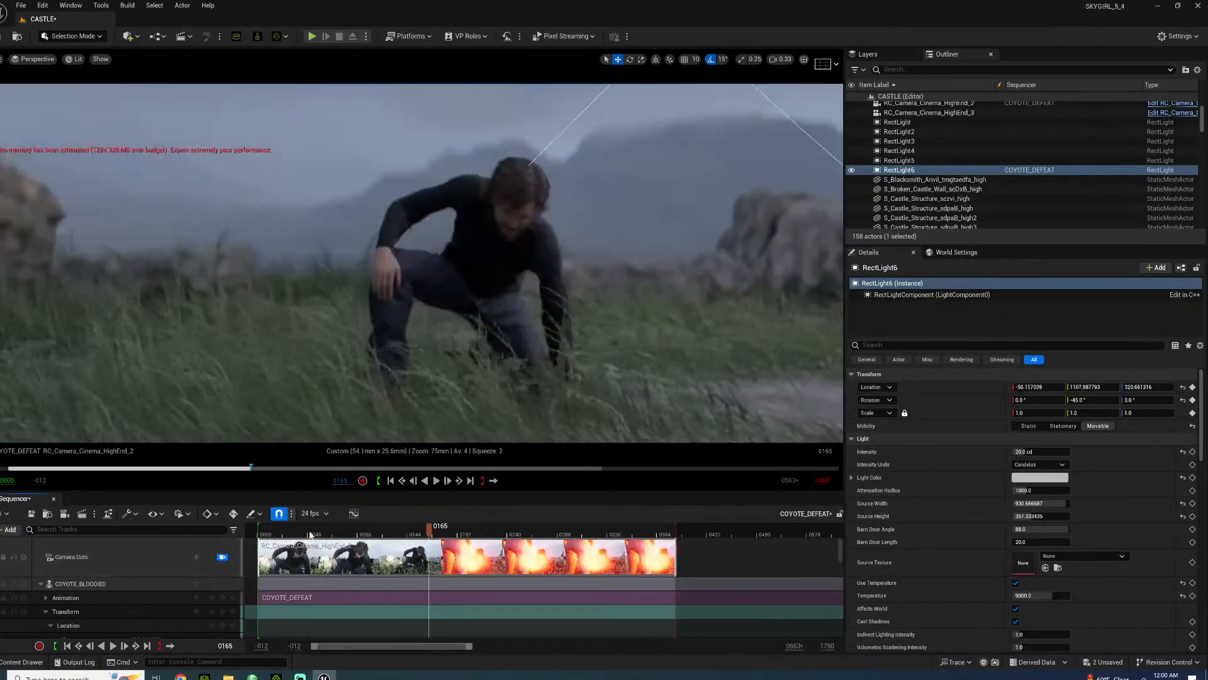
click(280, 534)
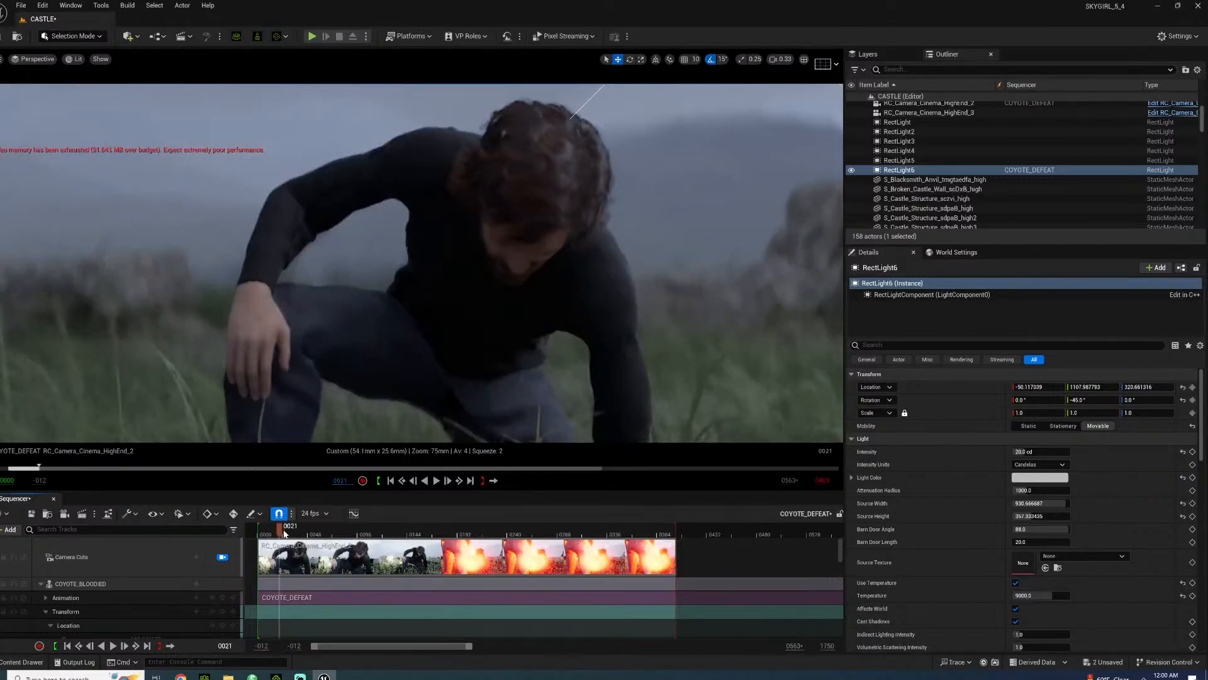
key(space)
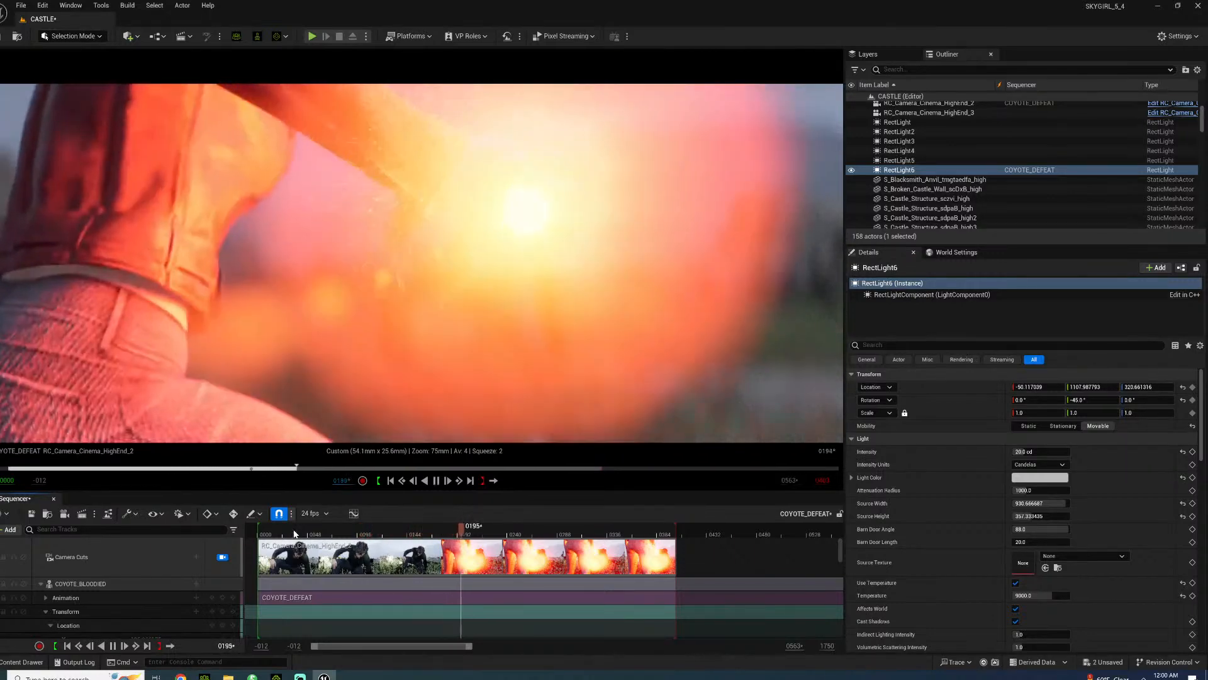
key(space)
- Replay the shot from a point before the flare, and again from frame 5
mouse_move(362, 536)
mouse_down()
mouse_move(477, 536)
mouse_move(346, 540)
mouse_up()
key(space)
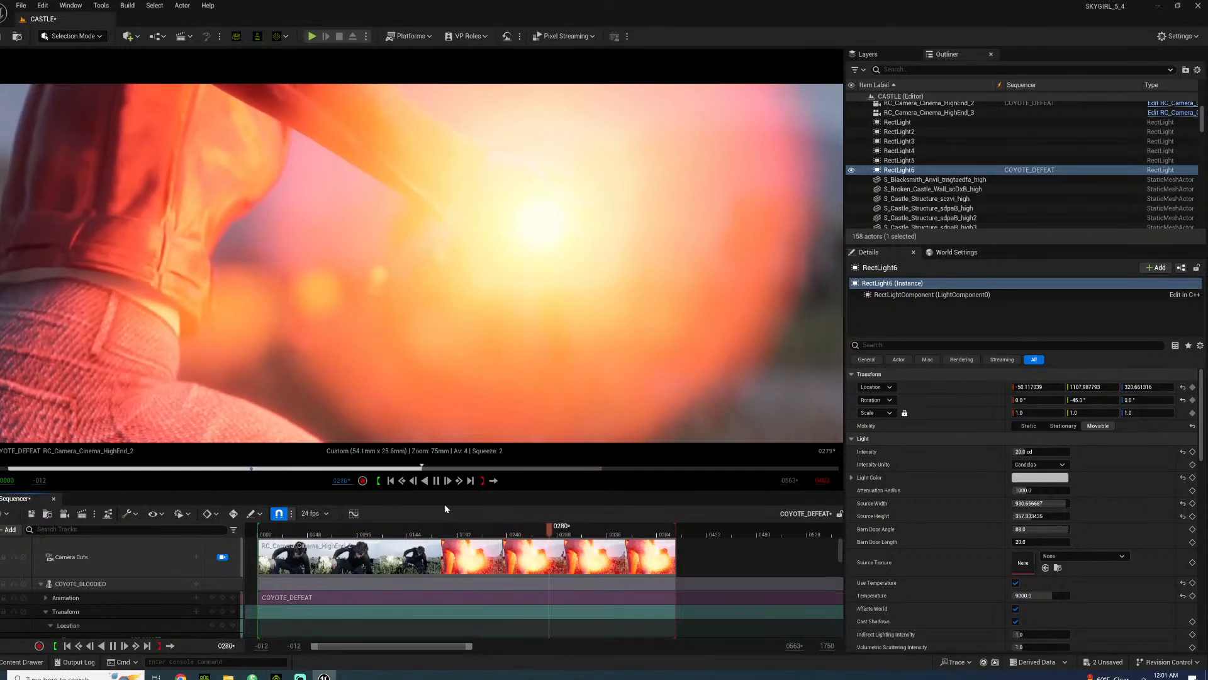
click(264, 532)
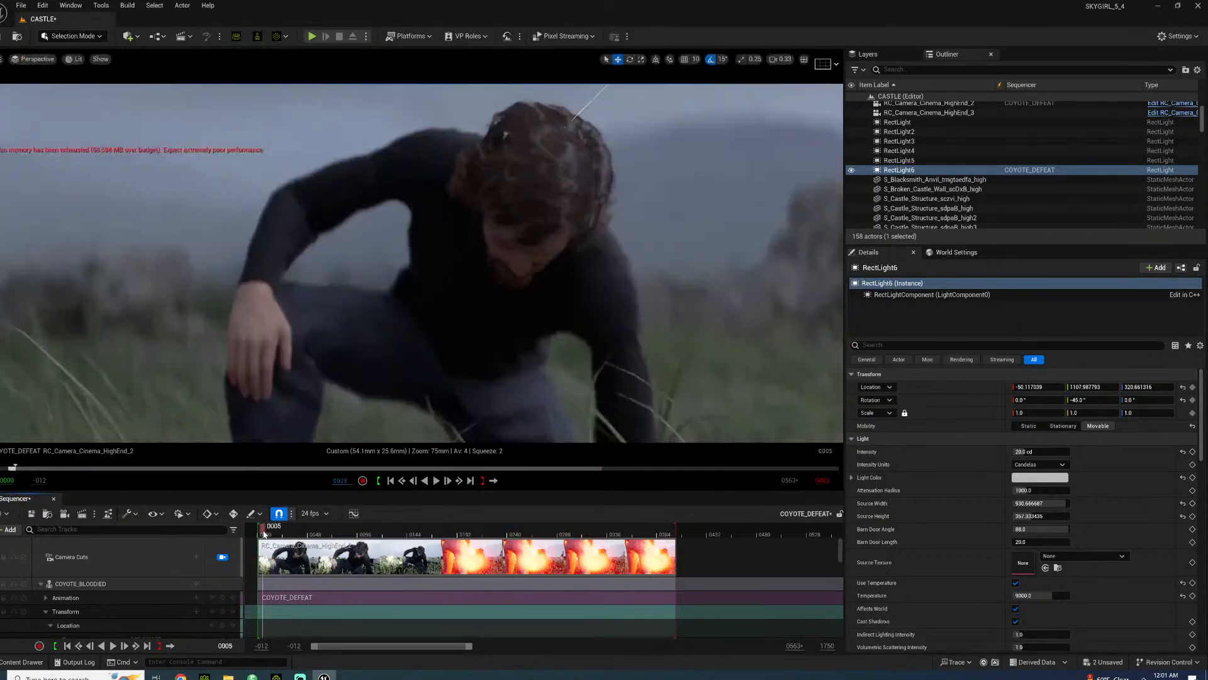
key(space)
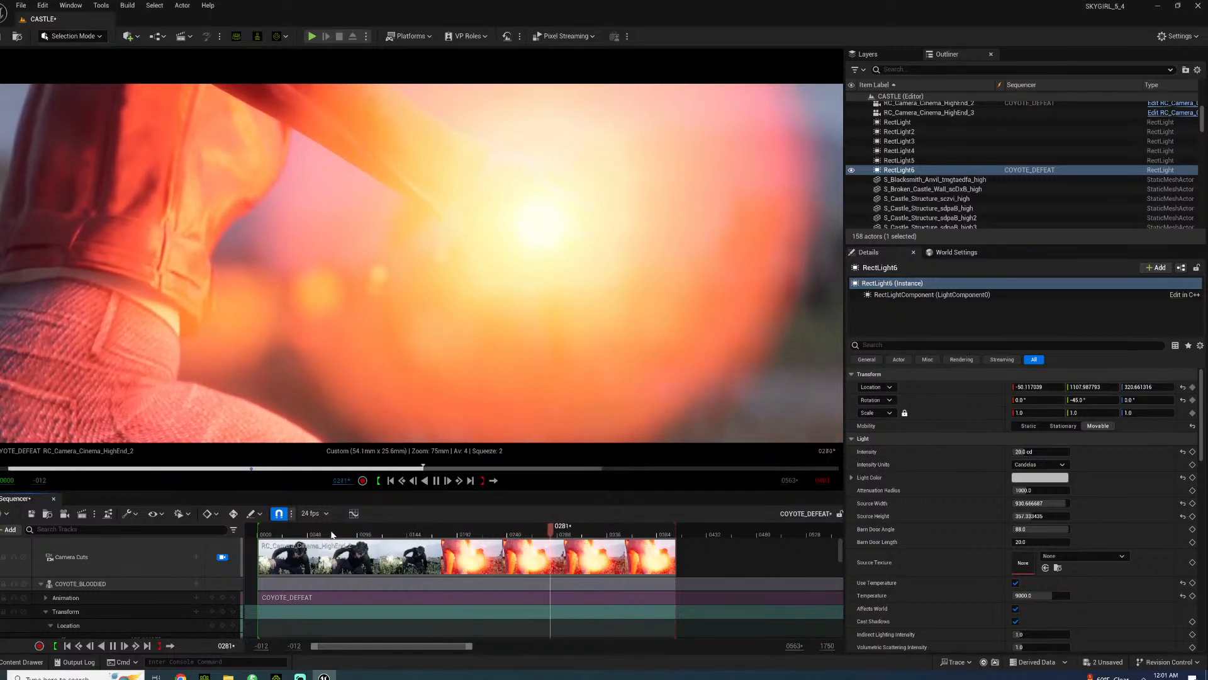
- Scrub and replay the flare section to examine the spark burst, ending at frame 187
drag(331, 534, 535, 524)
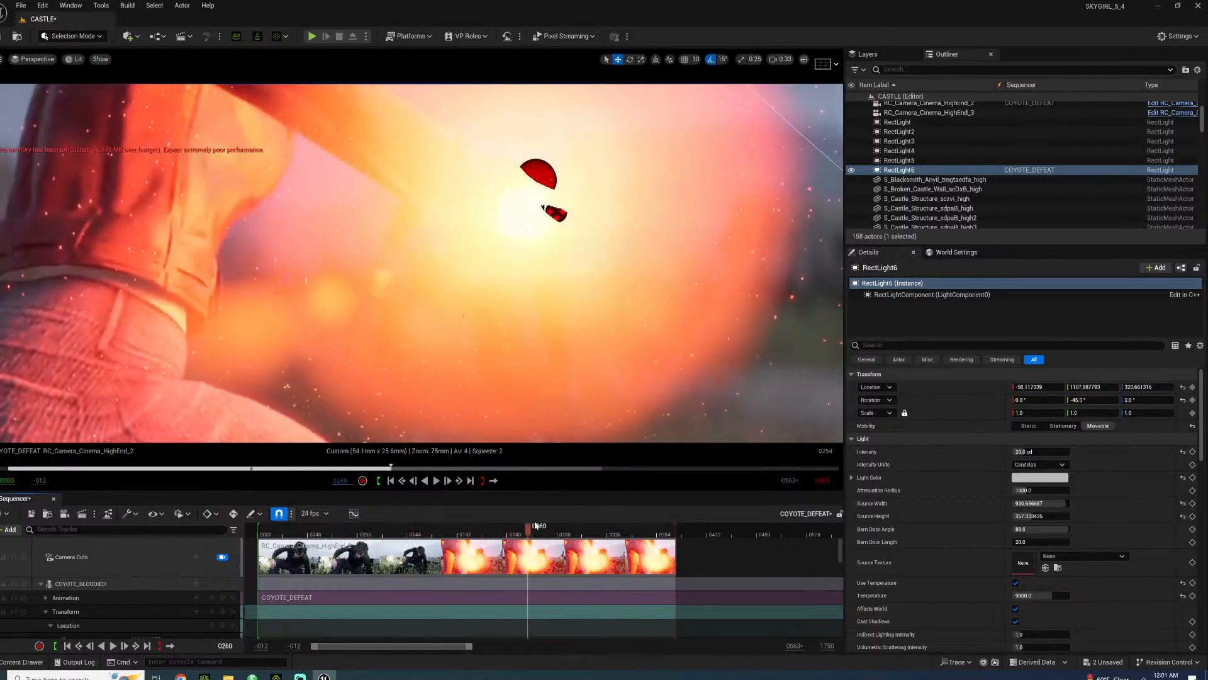
click(448, 527)
key(space)
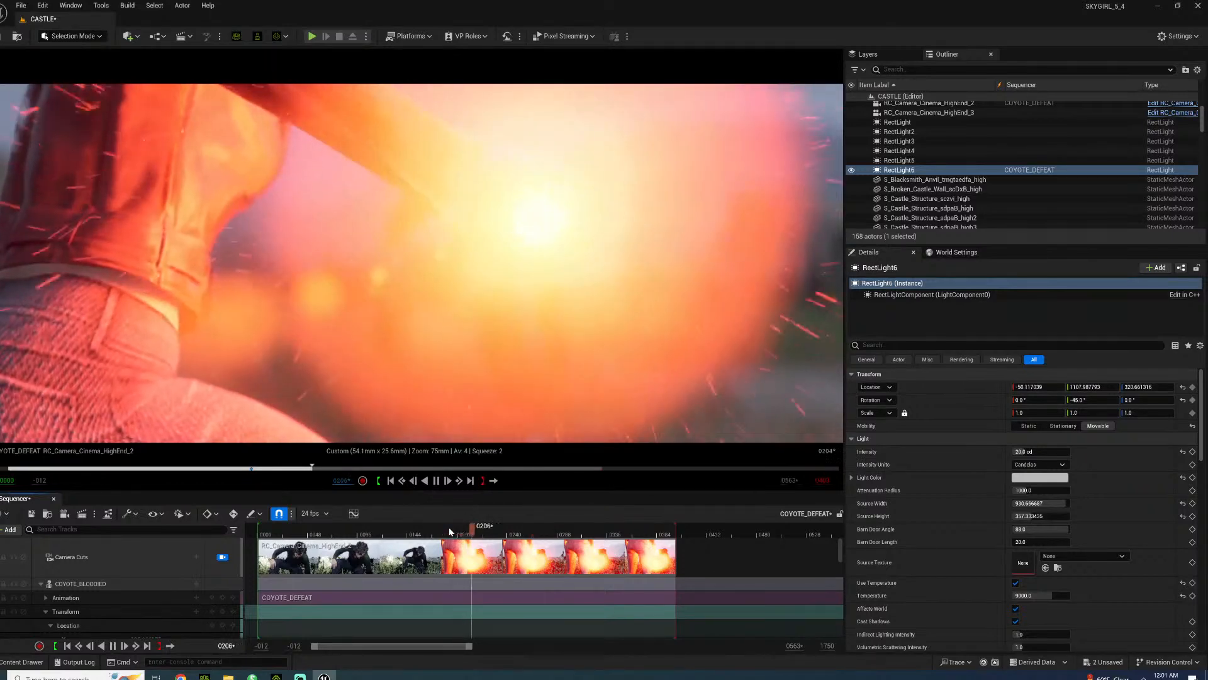
click(458, 533)
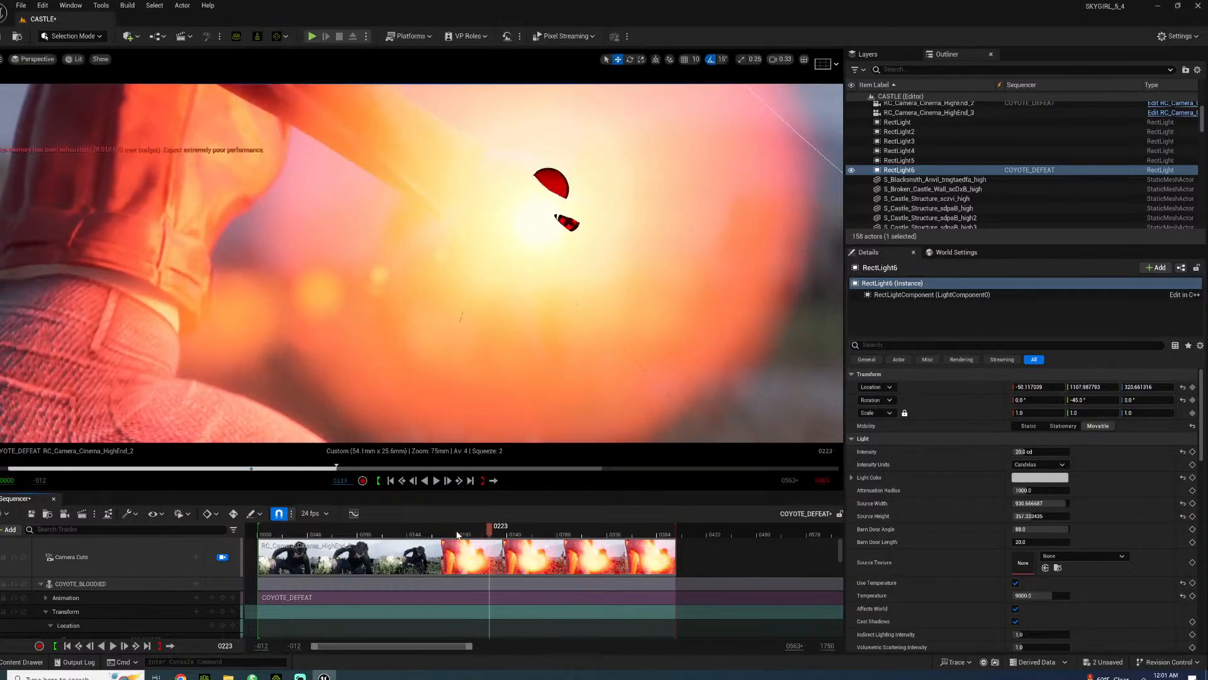
click(457, 534)
click(413, 533)
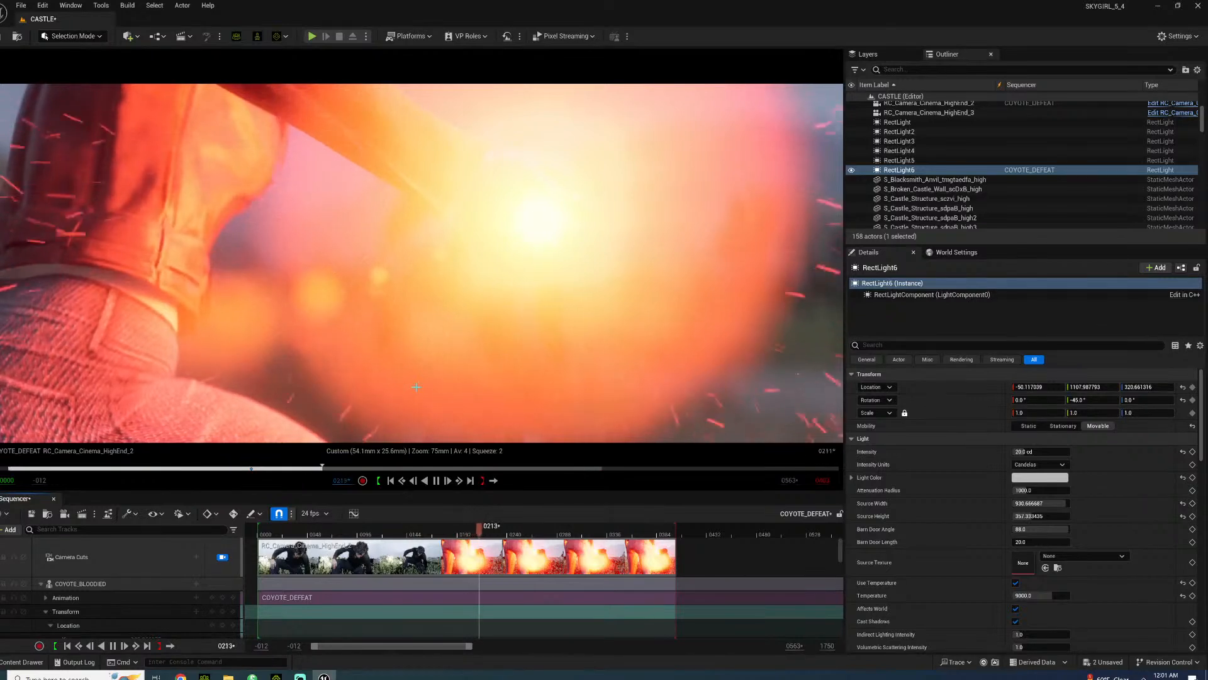
key(space)
click(452, 534)
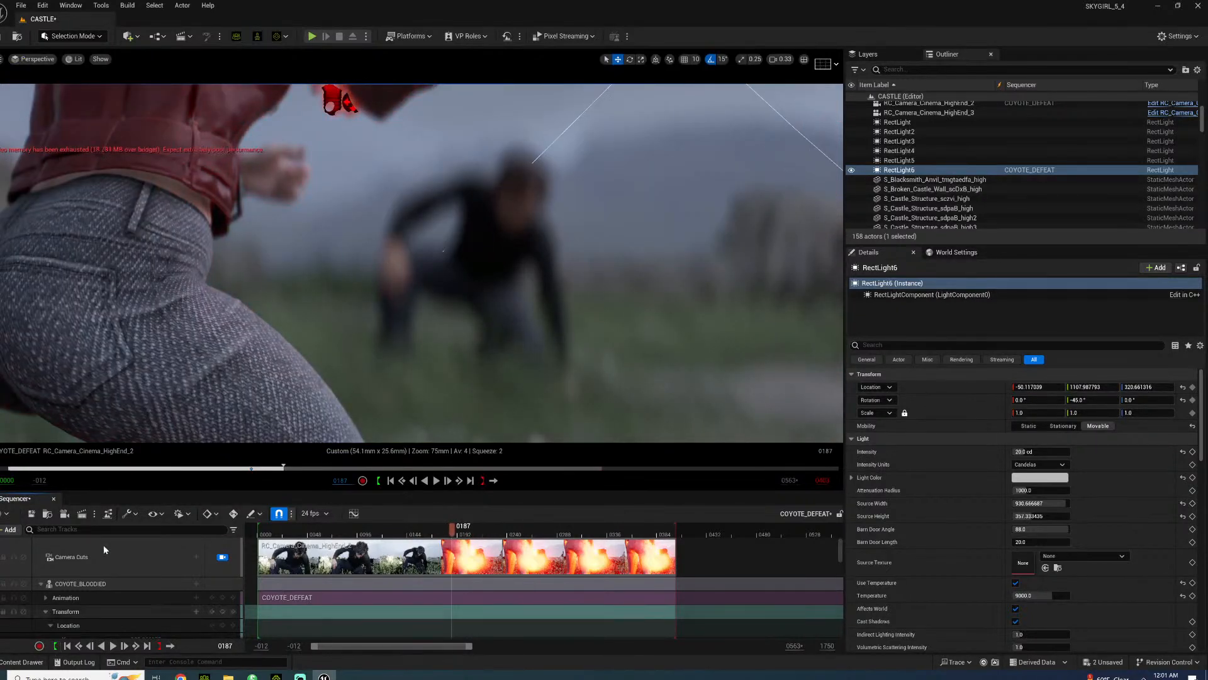
click(15, 662)
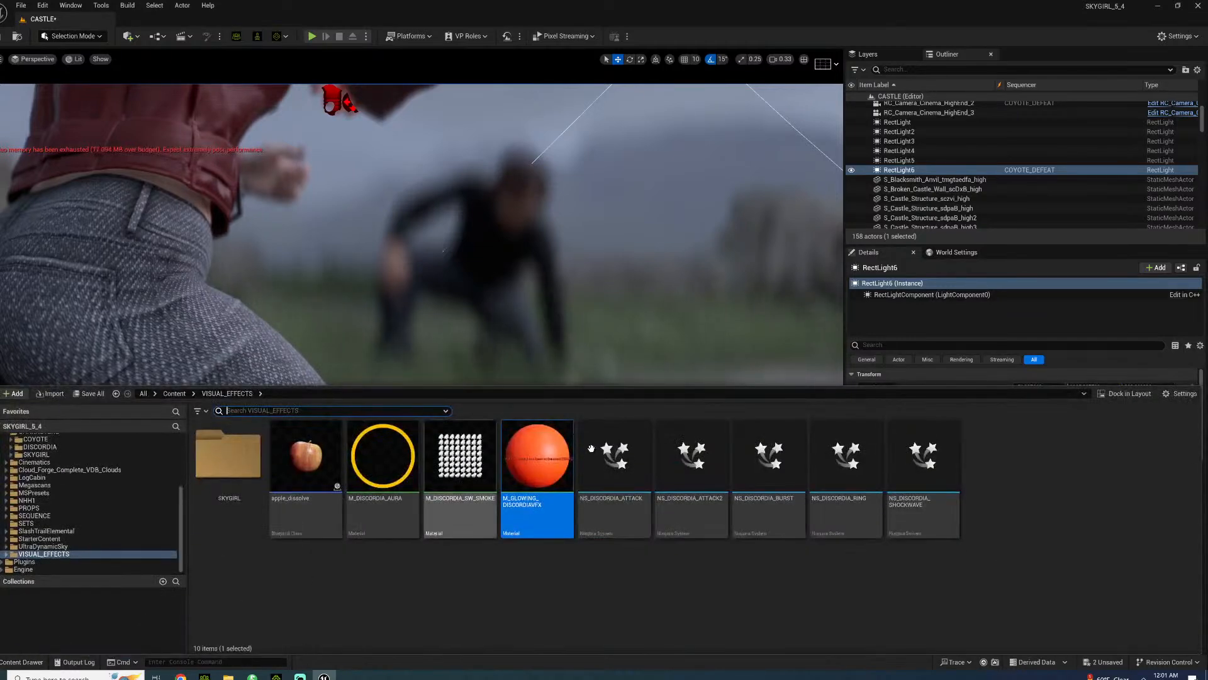
double_click(765, 456)
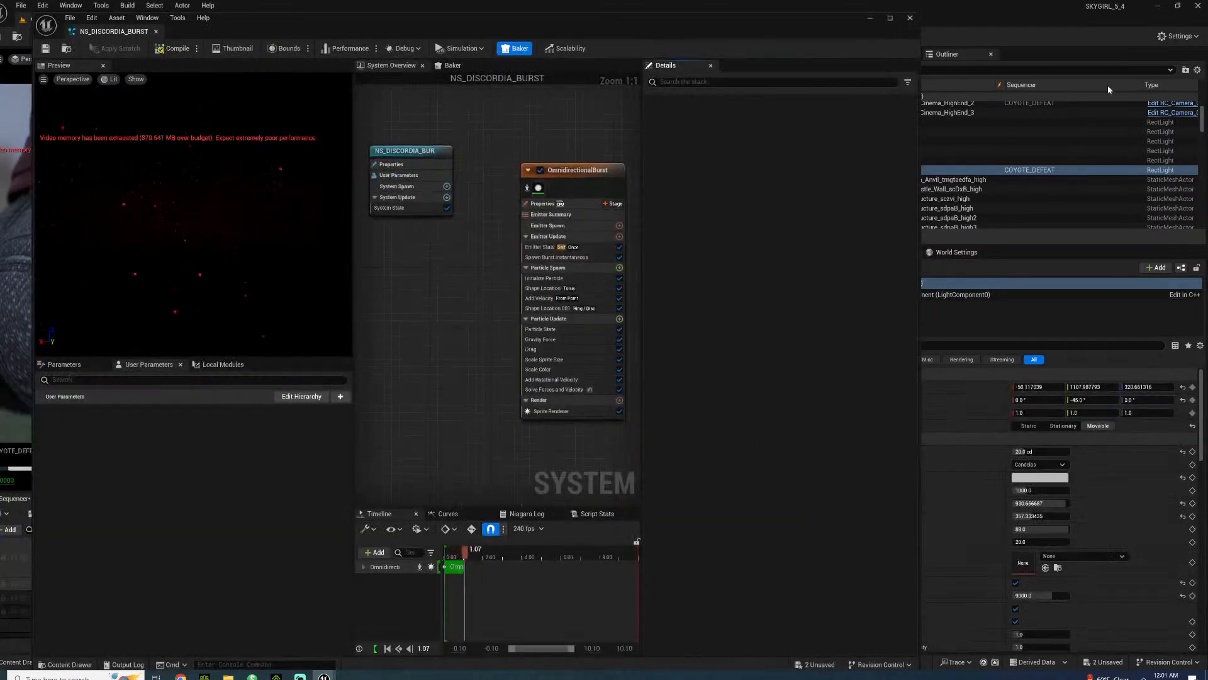
click(910, 18)
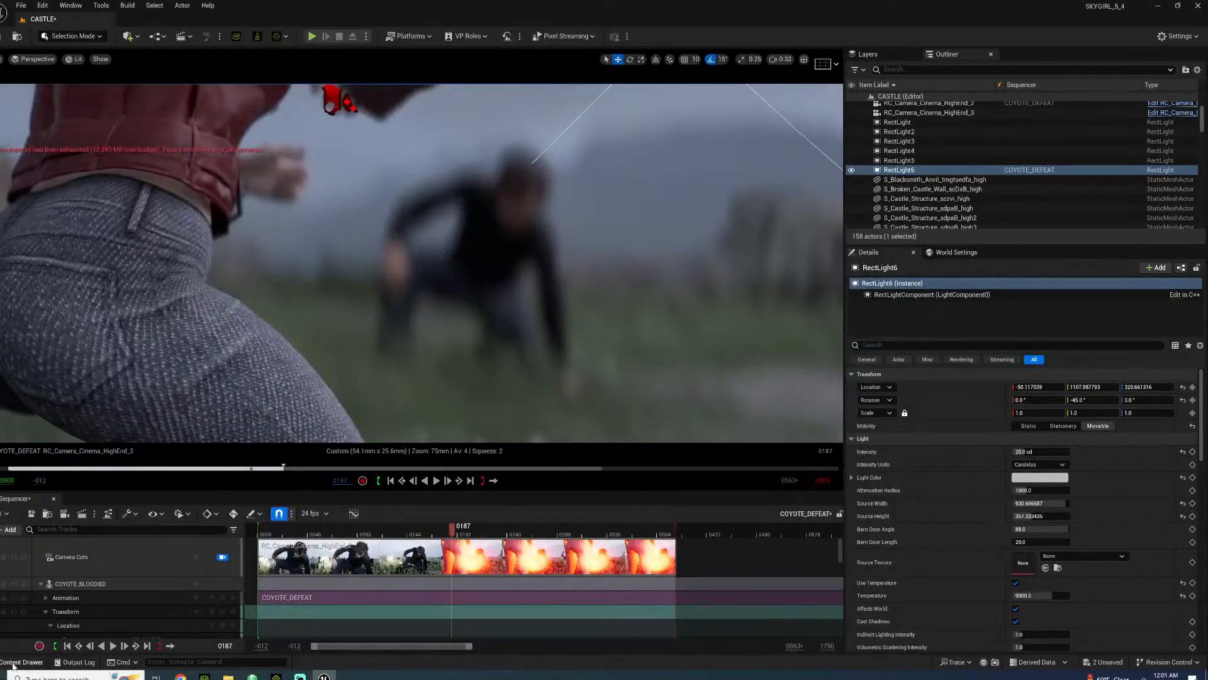
- Open the NS_DISCORDIA_ATTACK2 particle system and set EMITTER_BURST's Spawn Burst Instantaneous spawn count to 4750
click(22, 661)
click(691, 453)
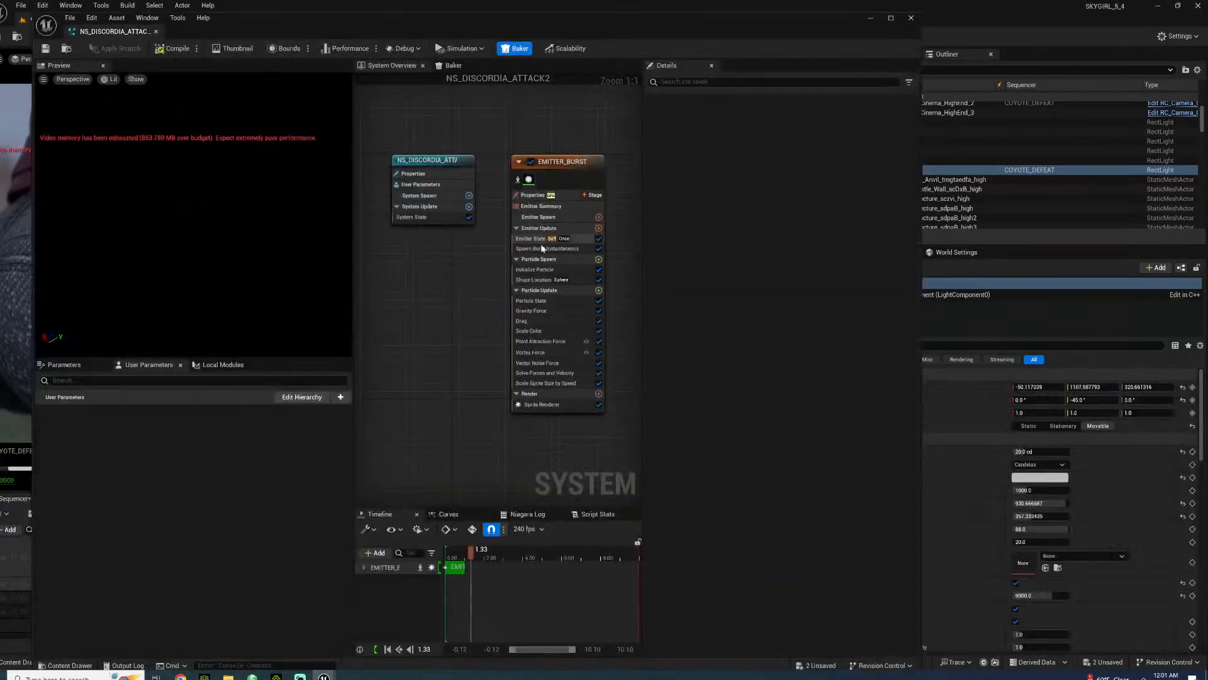
click(540, 269)
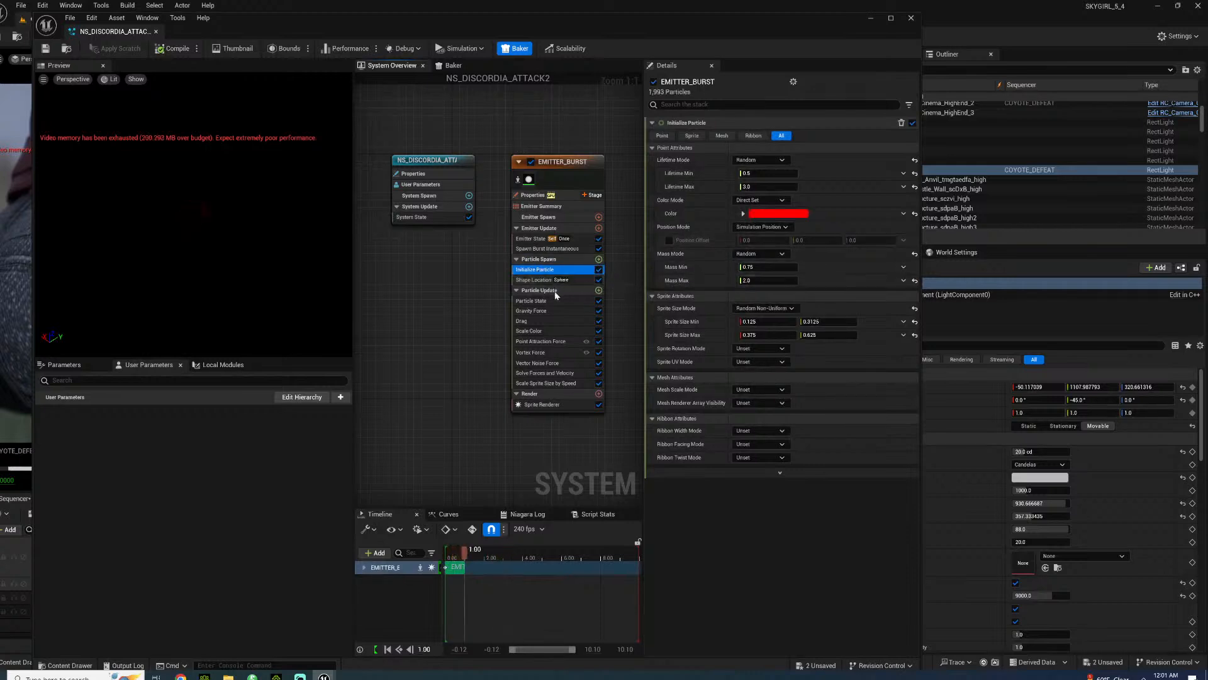
click(534, 281)
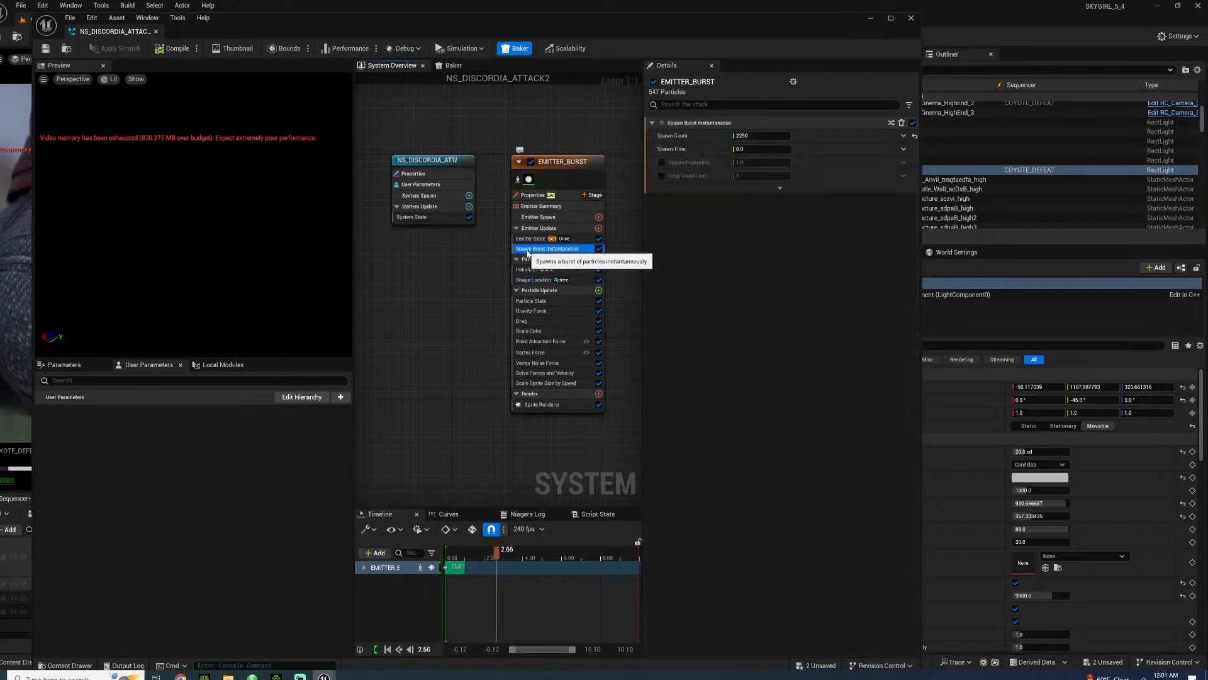
click(750, 136)
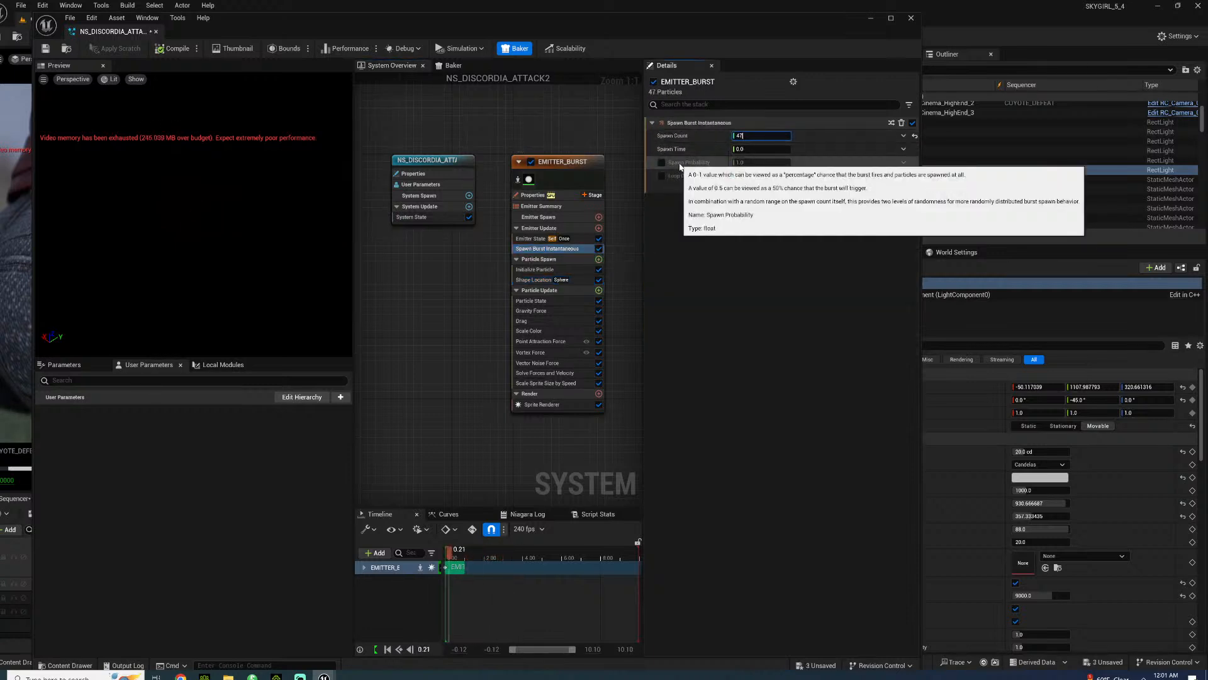
key(Return)
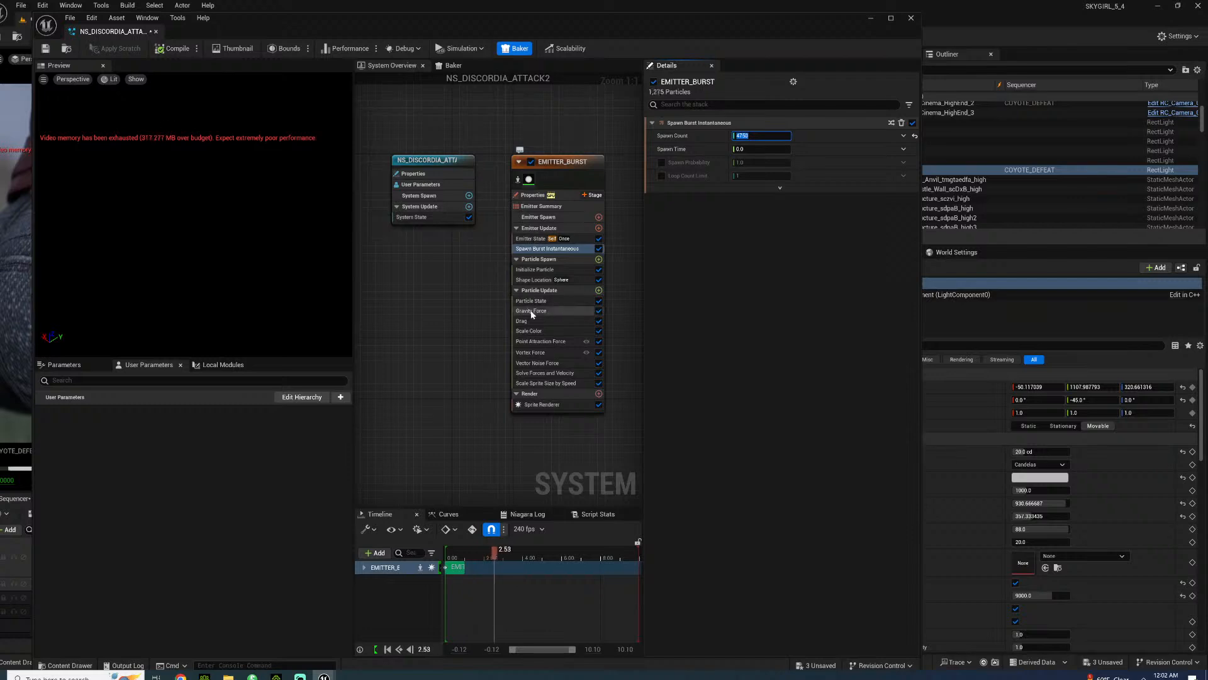
- Set EMITTER_BURST's sprite size to a minimum of 0.25 × 0.5 and a maximum of 0.55 × 1.0, and close the particle system
click(532, 238)
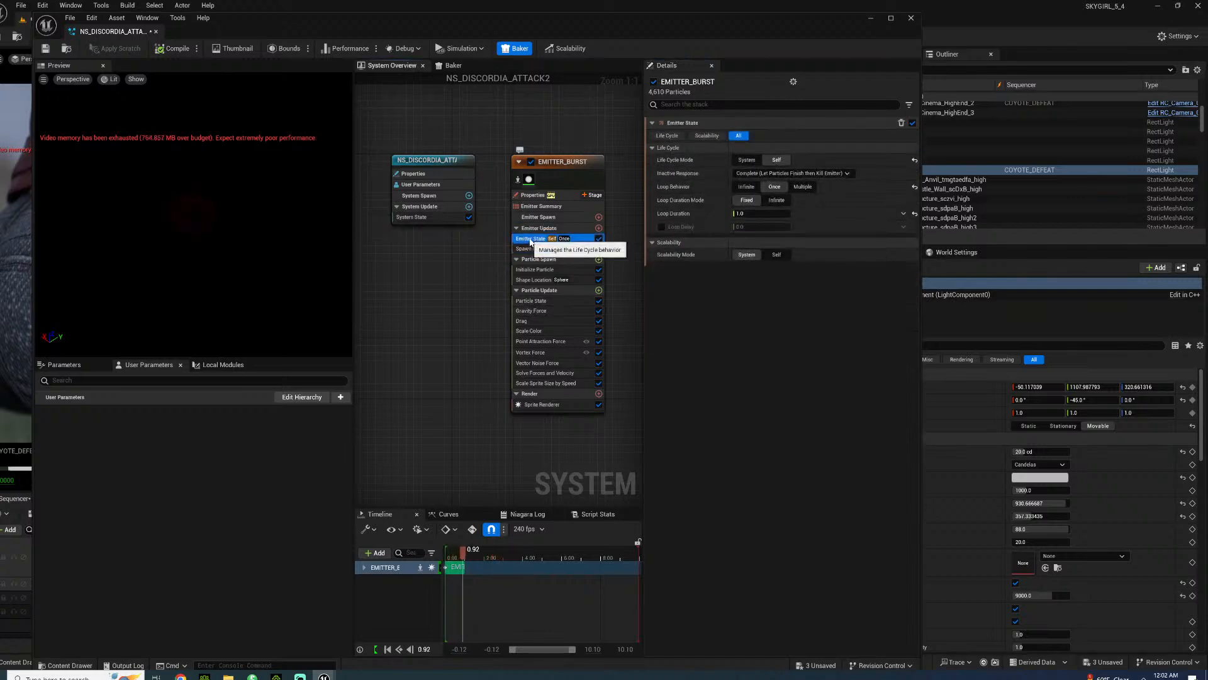
click(547, 208)
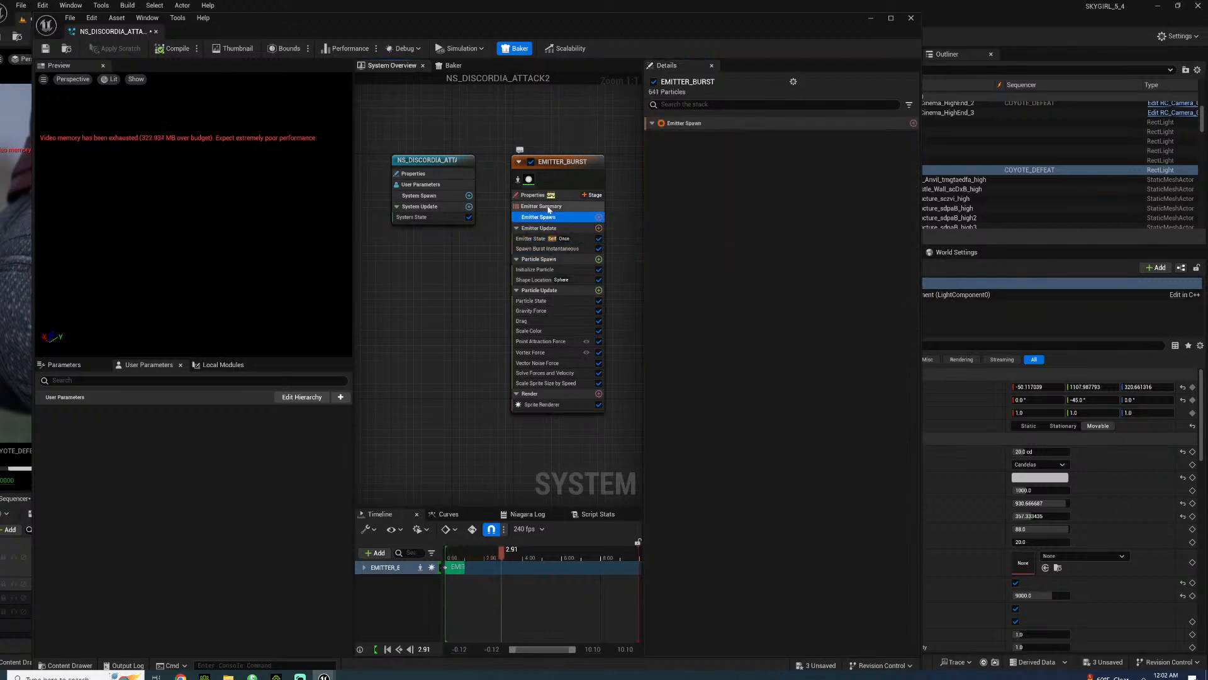
click(534, 260)
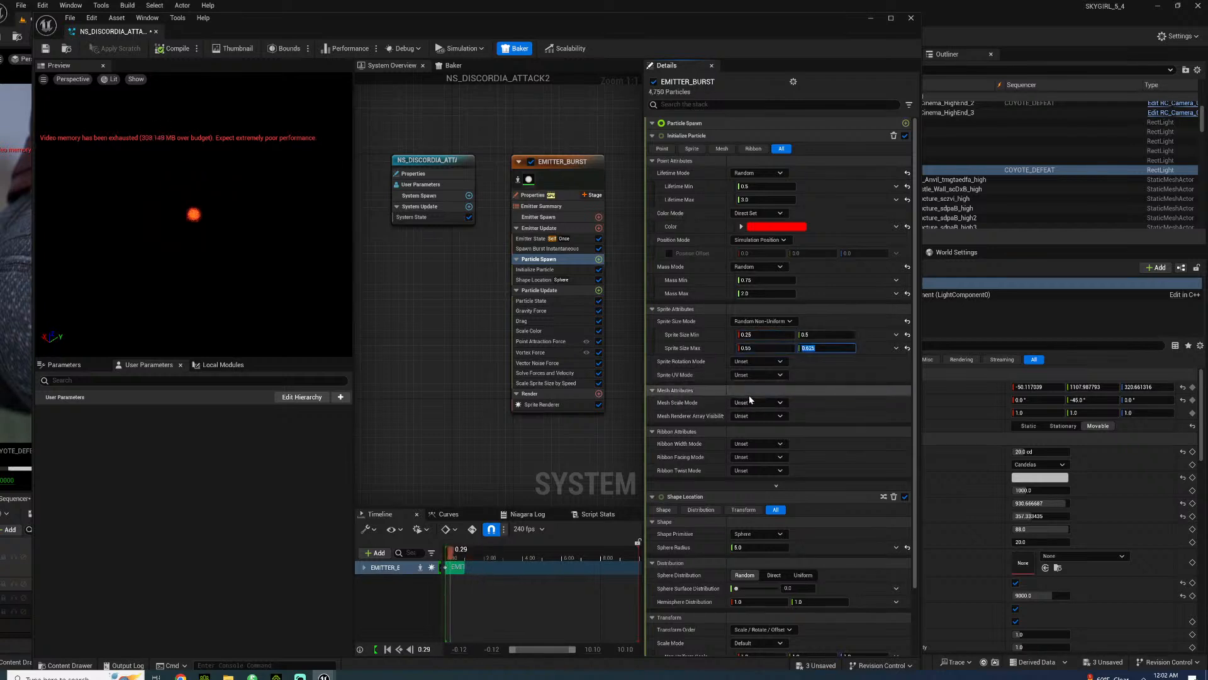
text(875)
key(Tab)
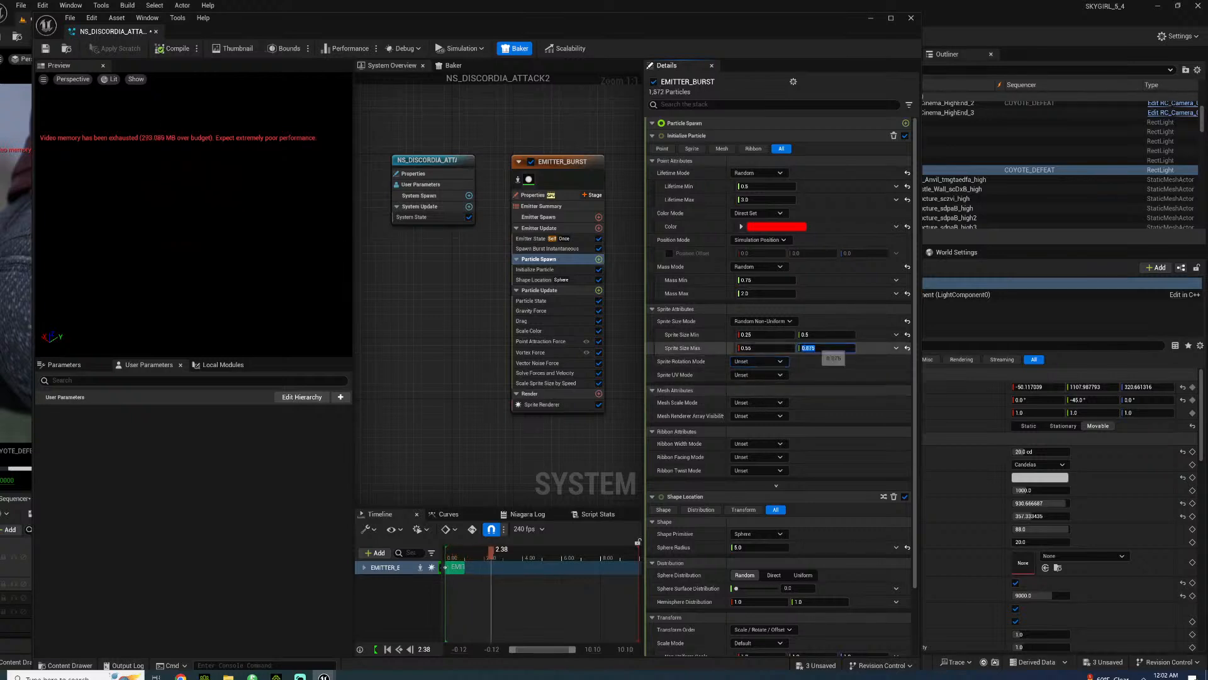
click(830, 348)
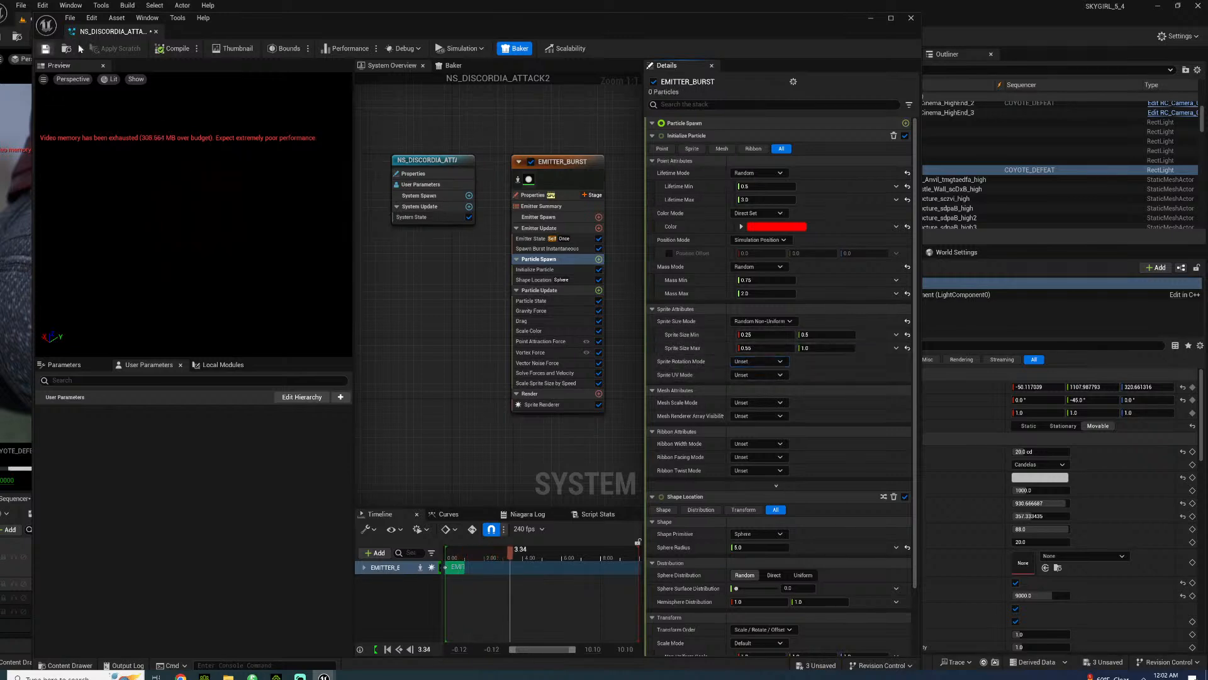
click(156, 32)
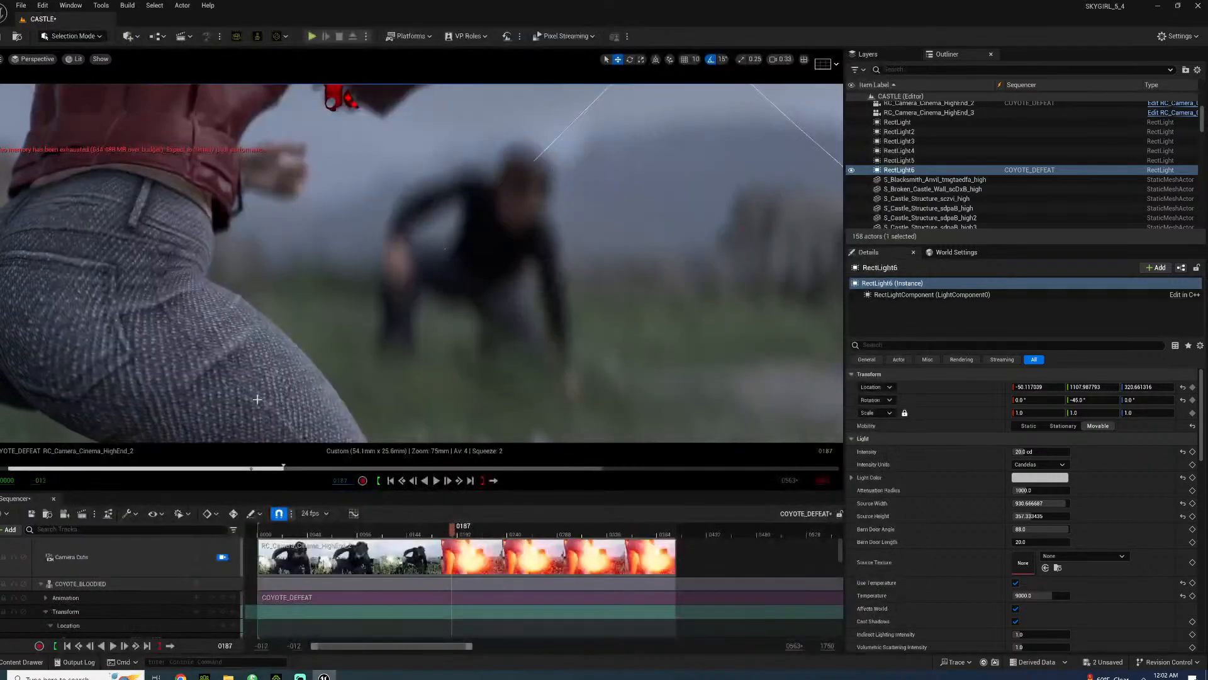
- Play COYOTE_DEFEAT through the flare from several earlier points to examine the enlarged, denser spark burst
click(363, 537)
key(space)
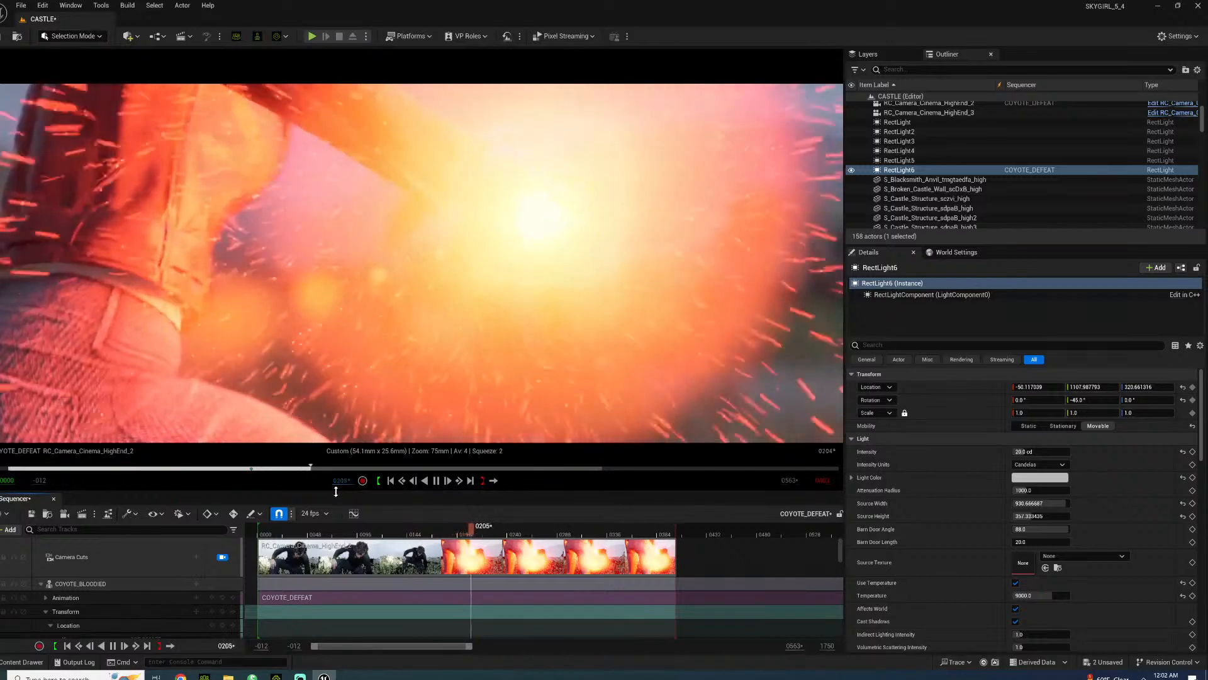
click(343, 532)
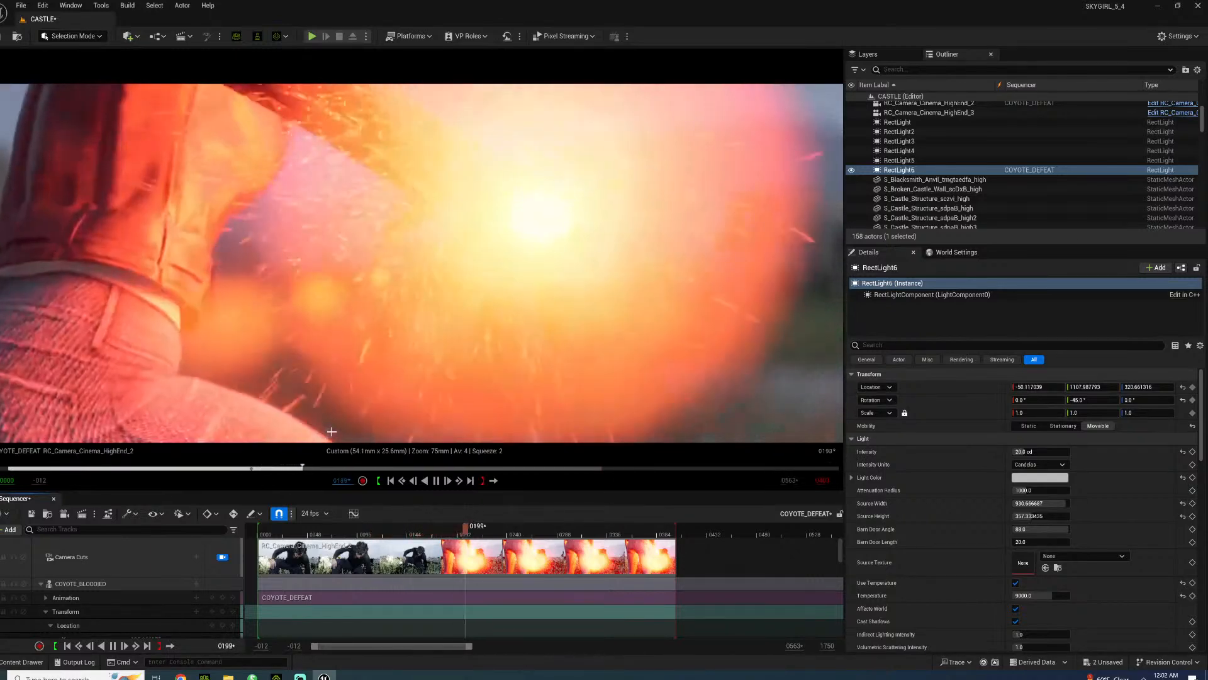
click(343, 527)
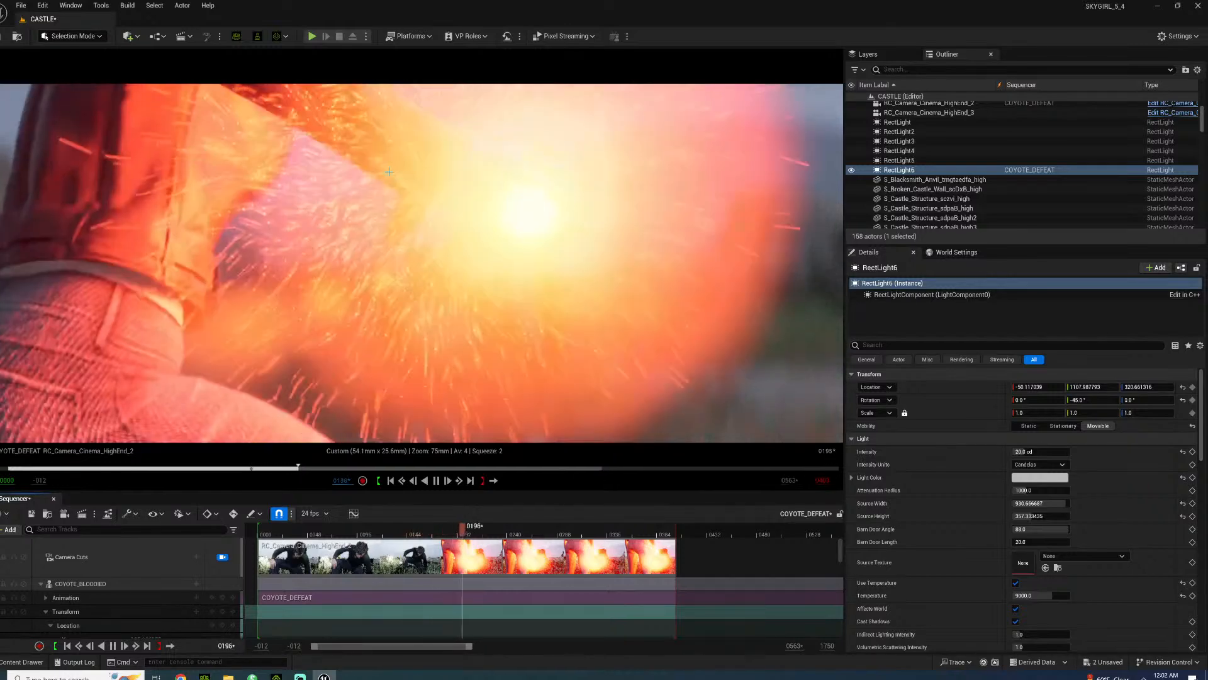
click(280, 531)
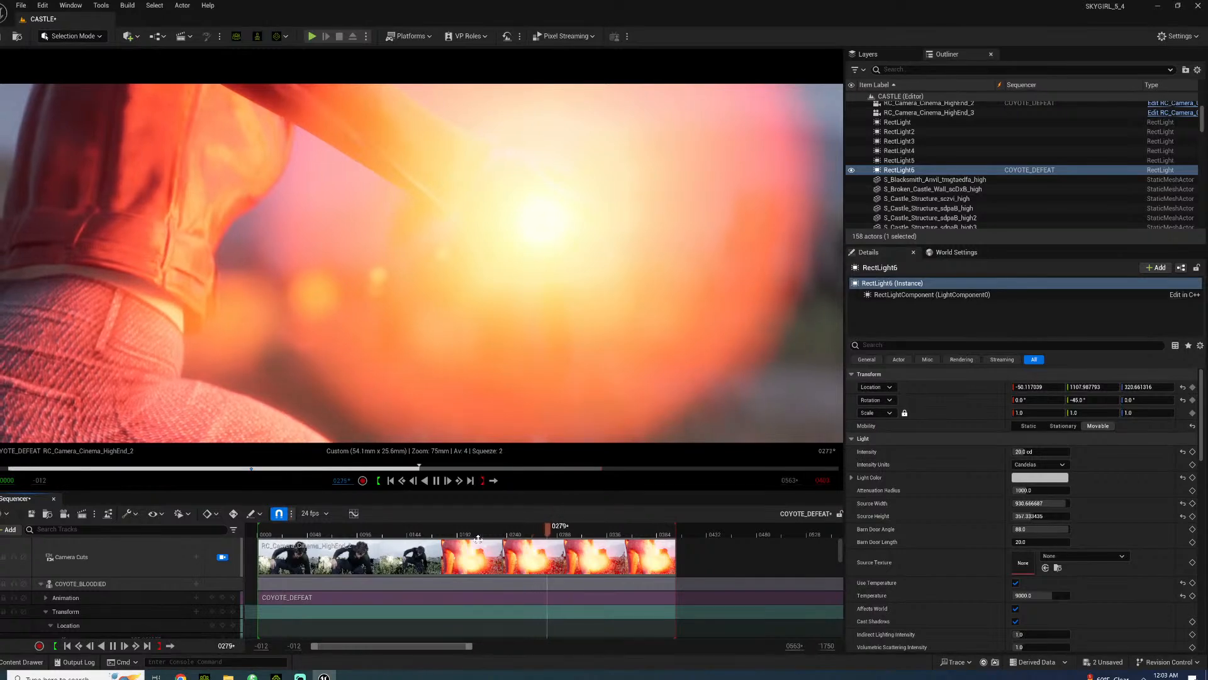
click(398, 535)
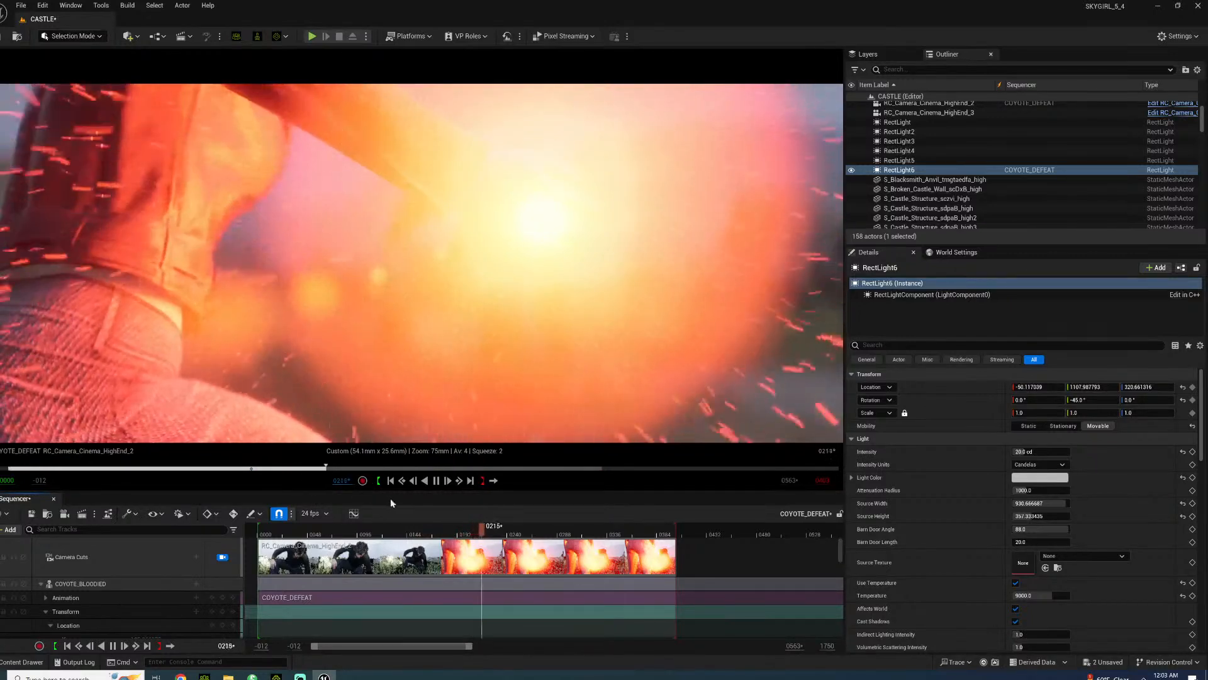
- Stop playback at frame 255 and save all modified assets and the level
key(space)
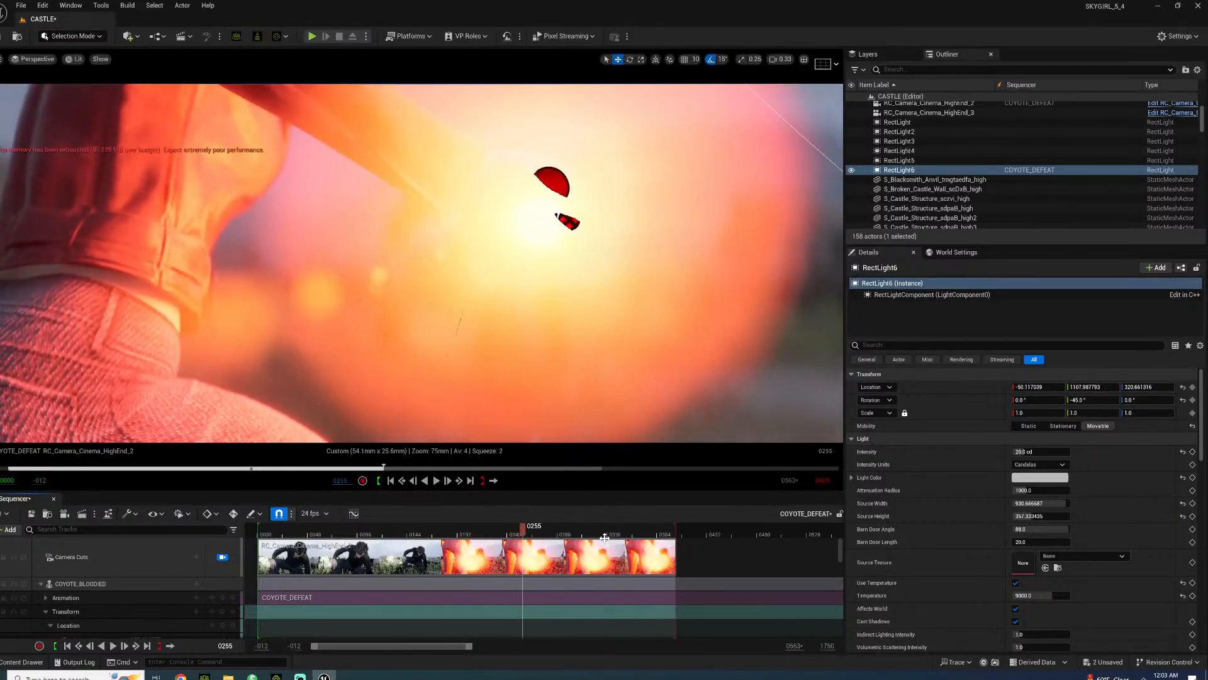
click(23, 5)
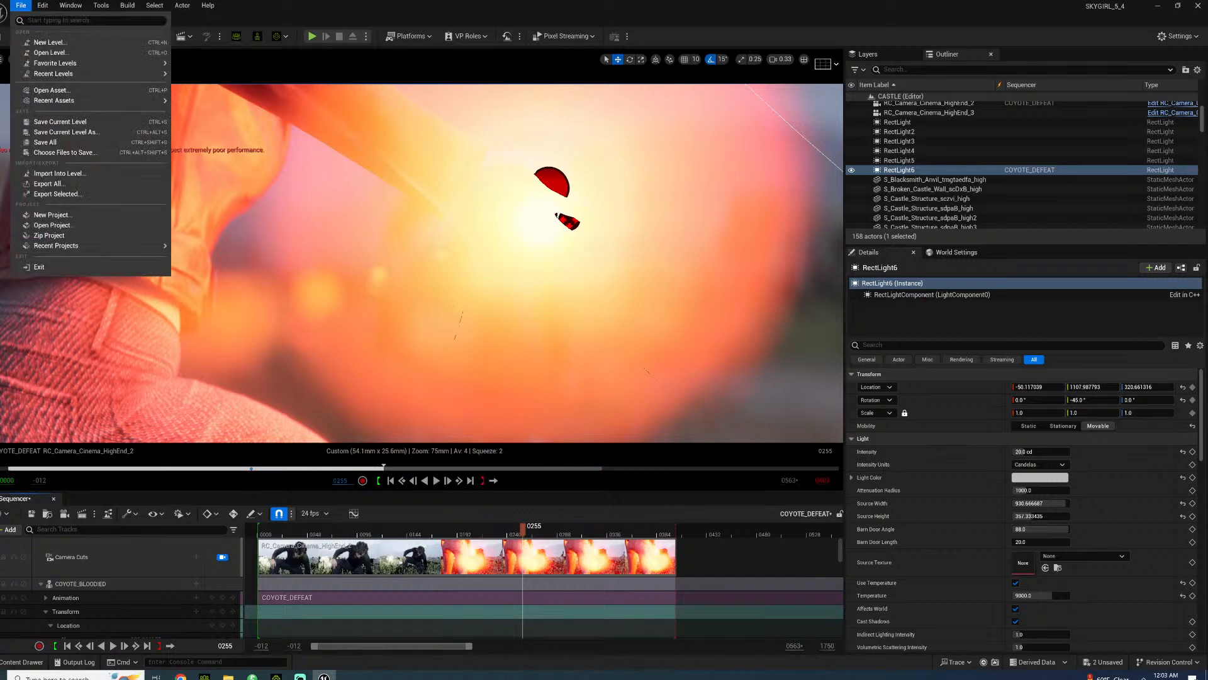
click(63, 143)
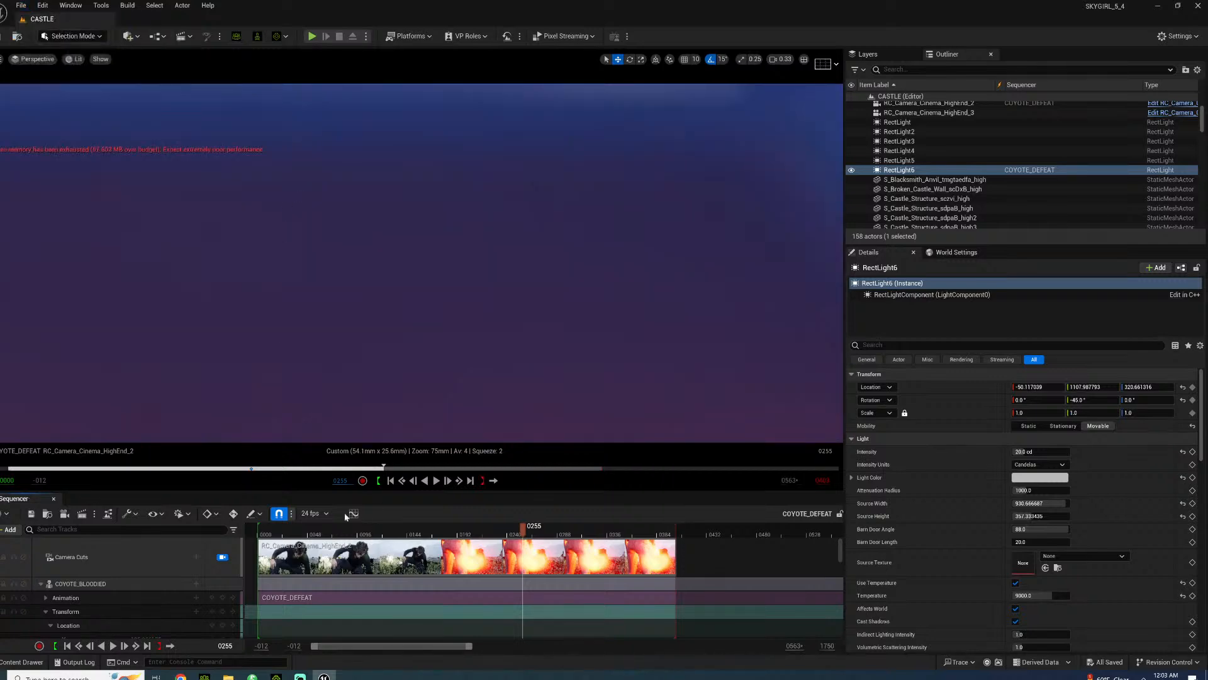
- Replay the shot from near its start, and again from a point shortly before the flare
key(space)
click(296, 535)
key(space)
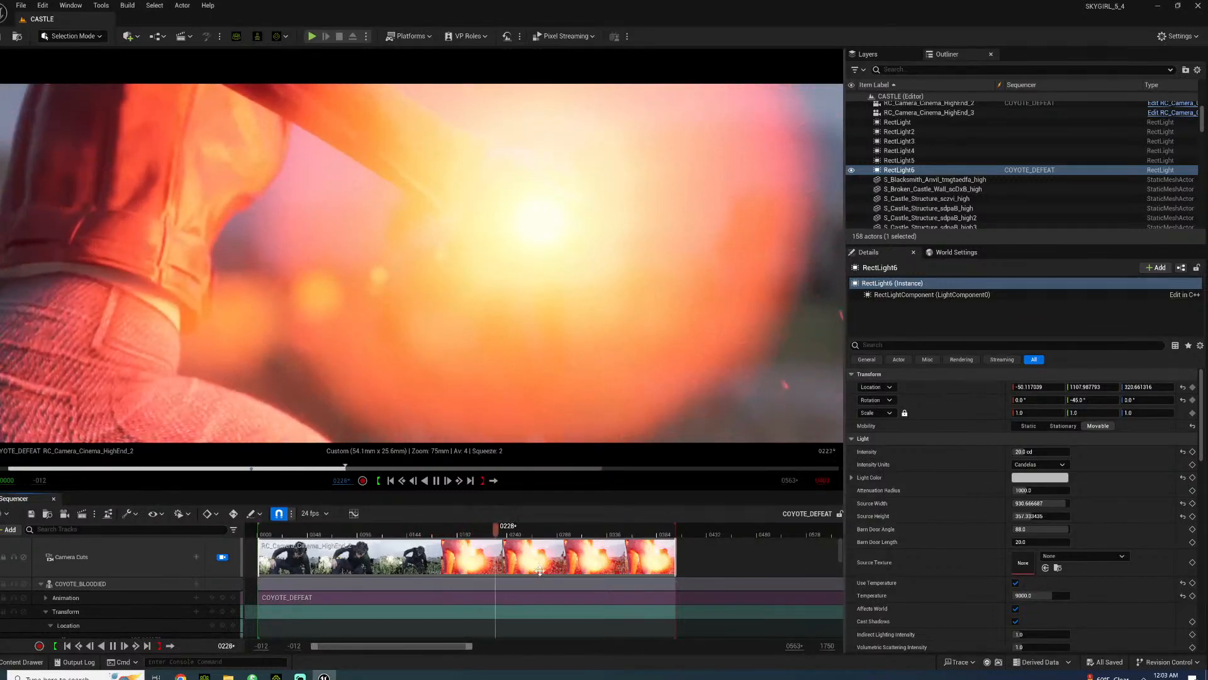
click(473, 532)
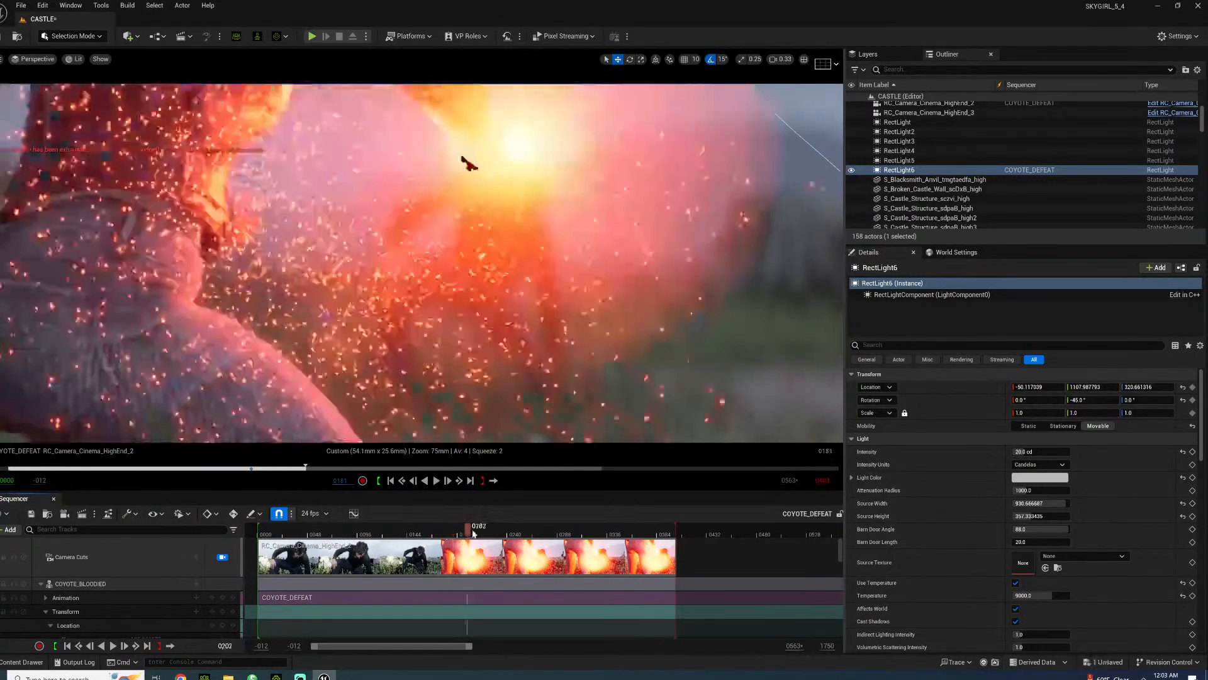
drag(473, 533, 392, 531)
key(space)
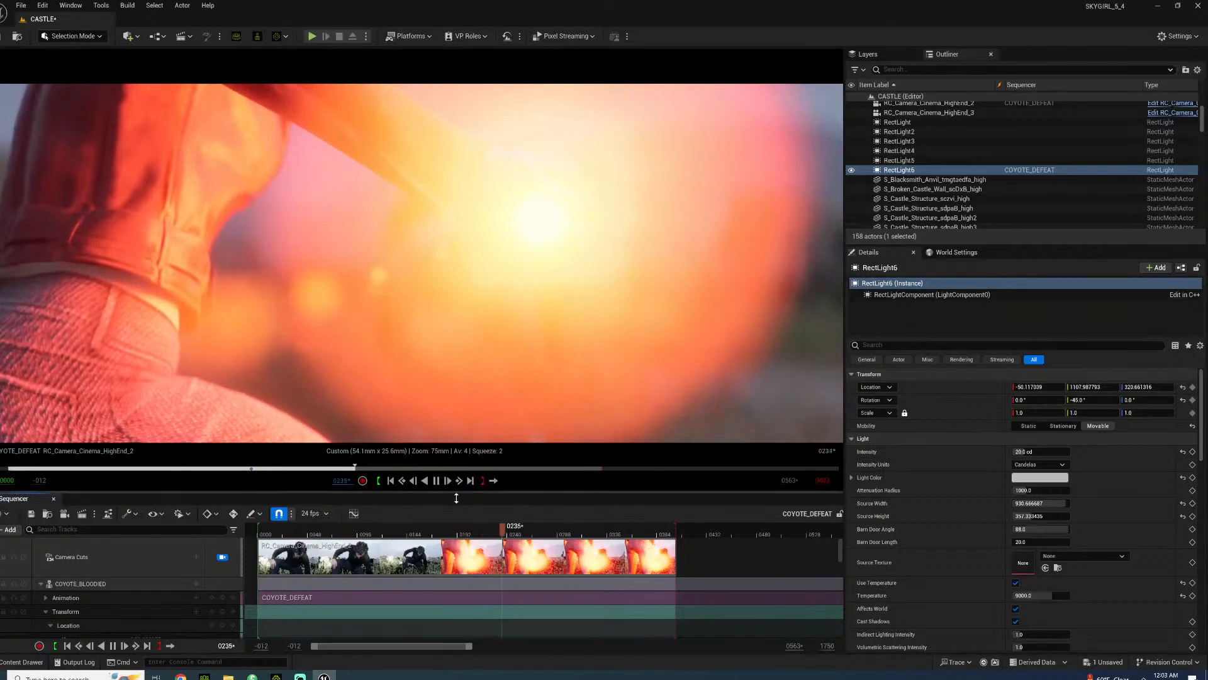
- Review the spark burst from just before the flare and from the approach, stopping at frame 221
click(444, 532)
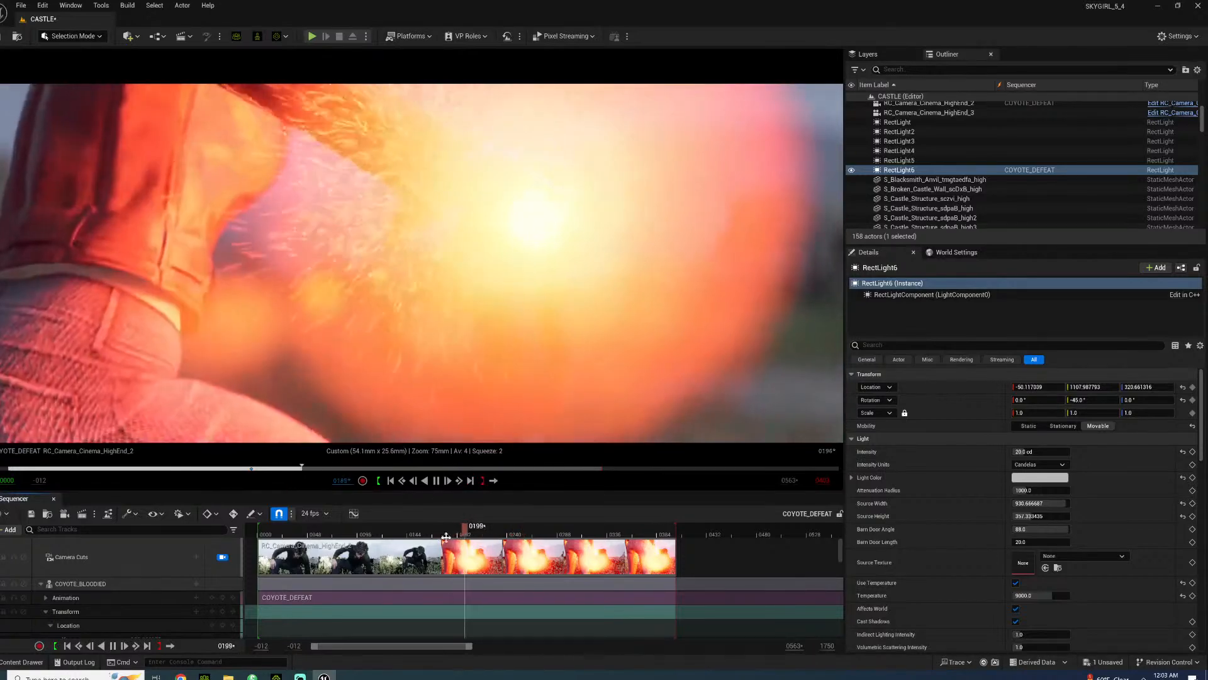
click(368, 532)
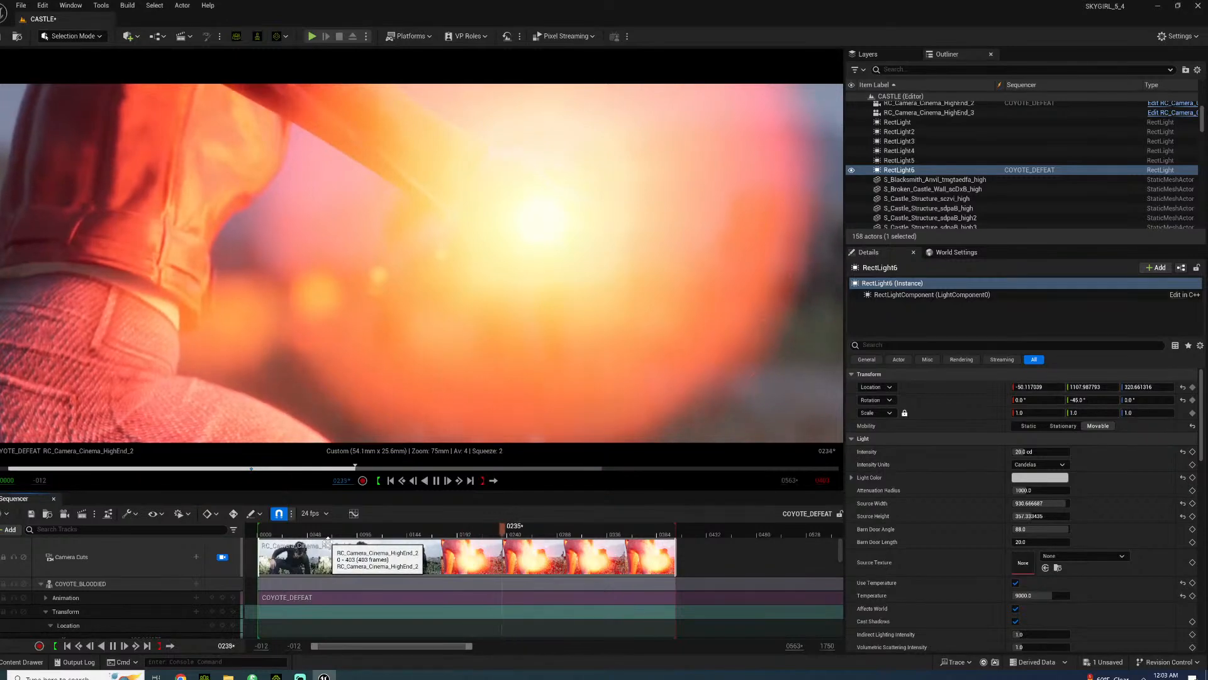
click(460, 534)
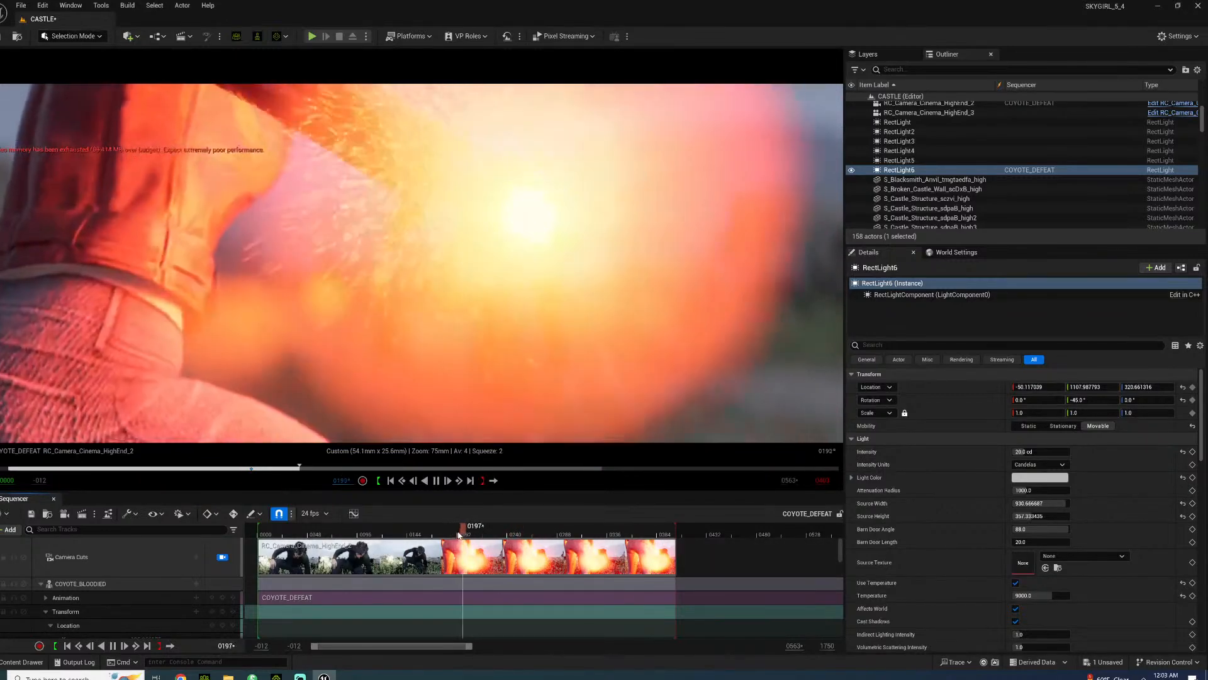
key(space)
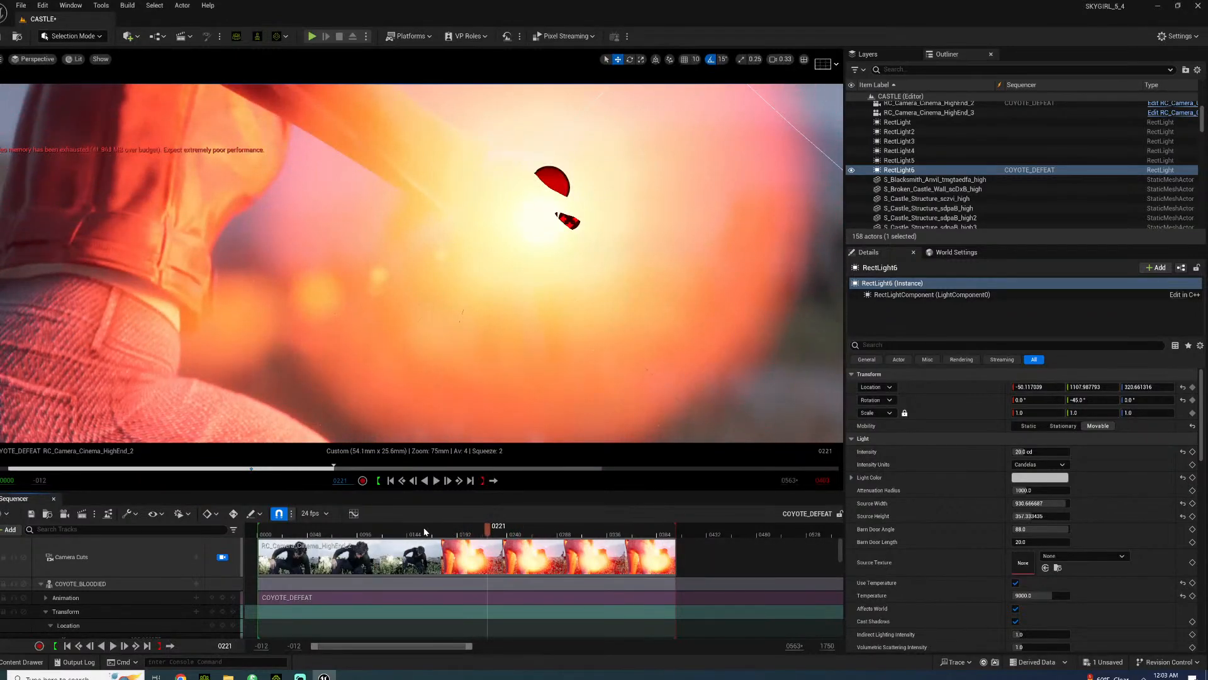
- Replay the moment the flare ignites several times, and once more from well ahead of it
click(425, 533)
key(space)
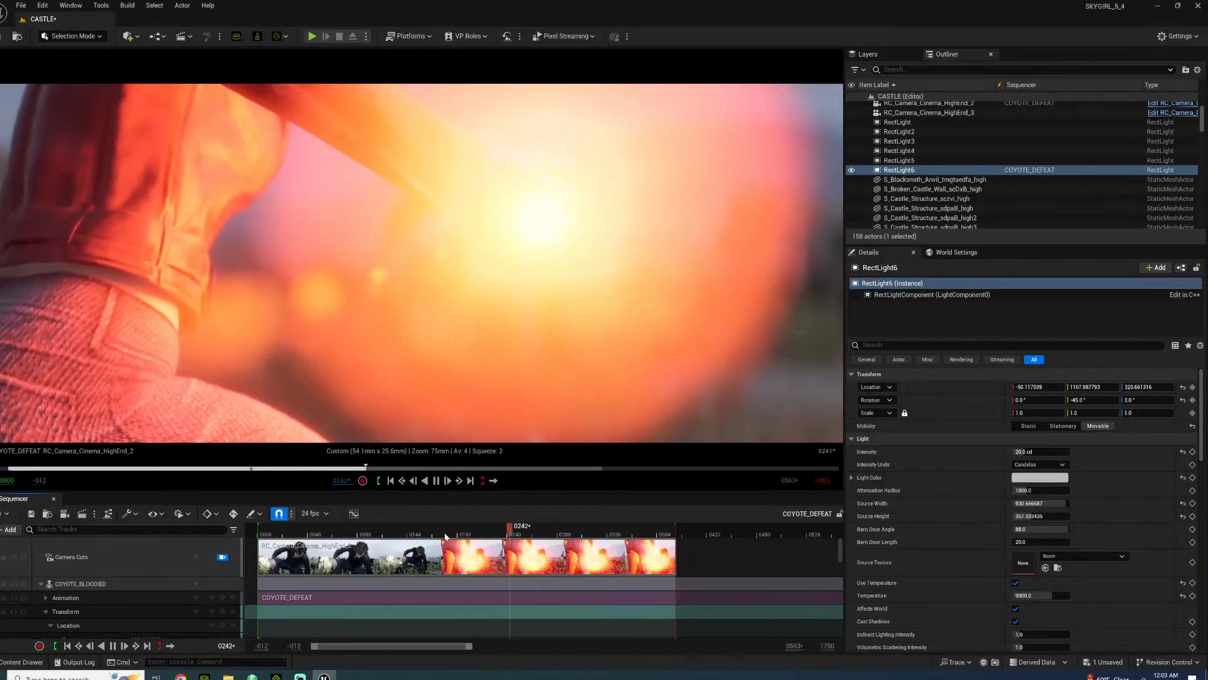
click(449, 534)
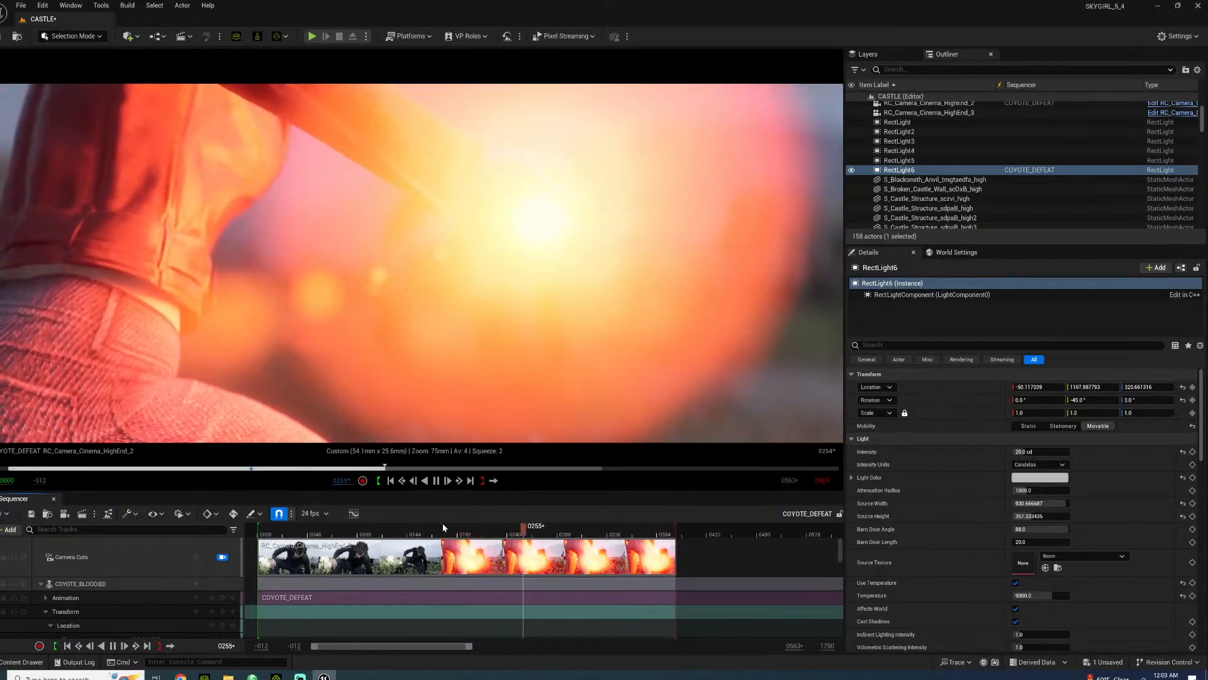
click(448, 526)
click(328, 534)
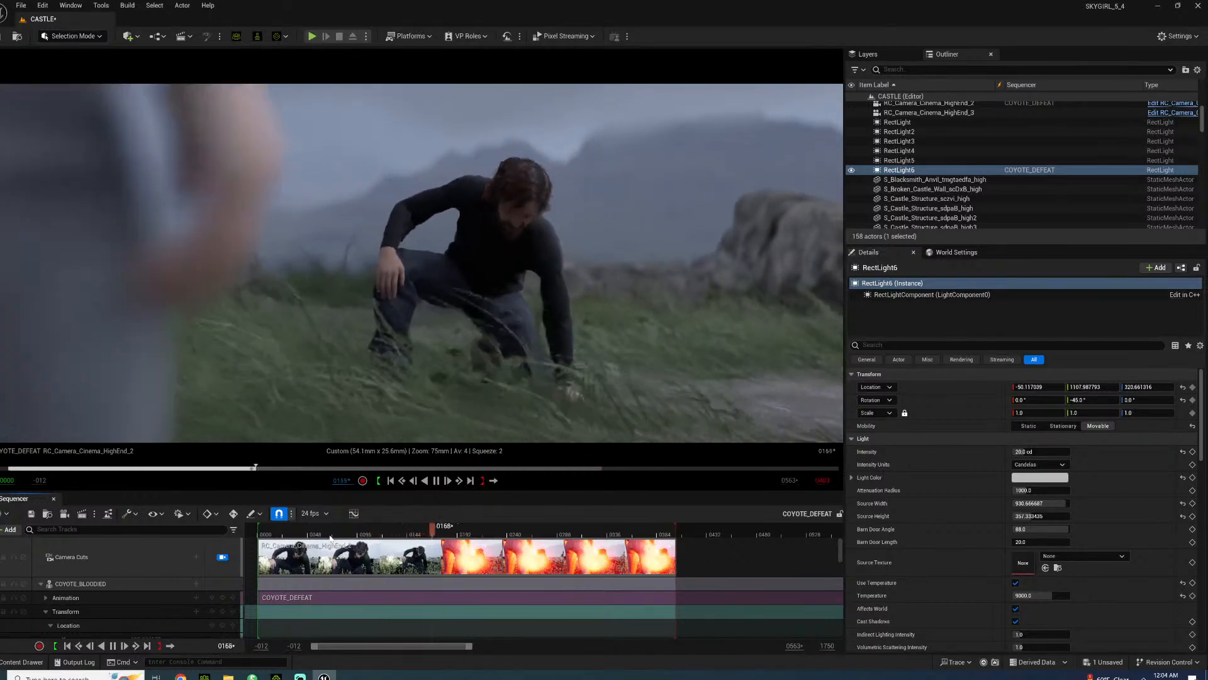
- Stop playback at frame 210 and save all changes again
key(space)
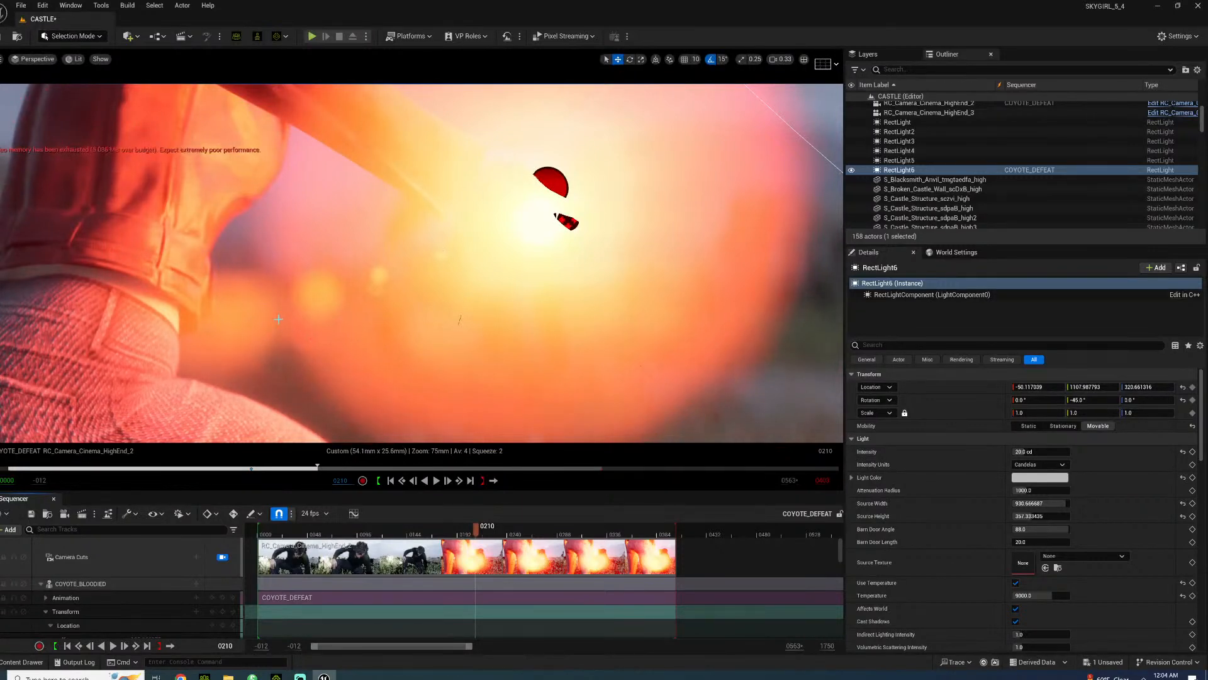
click(18, 5)
click(48, 141)
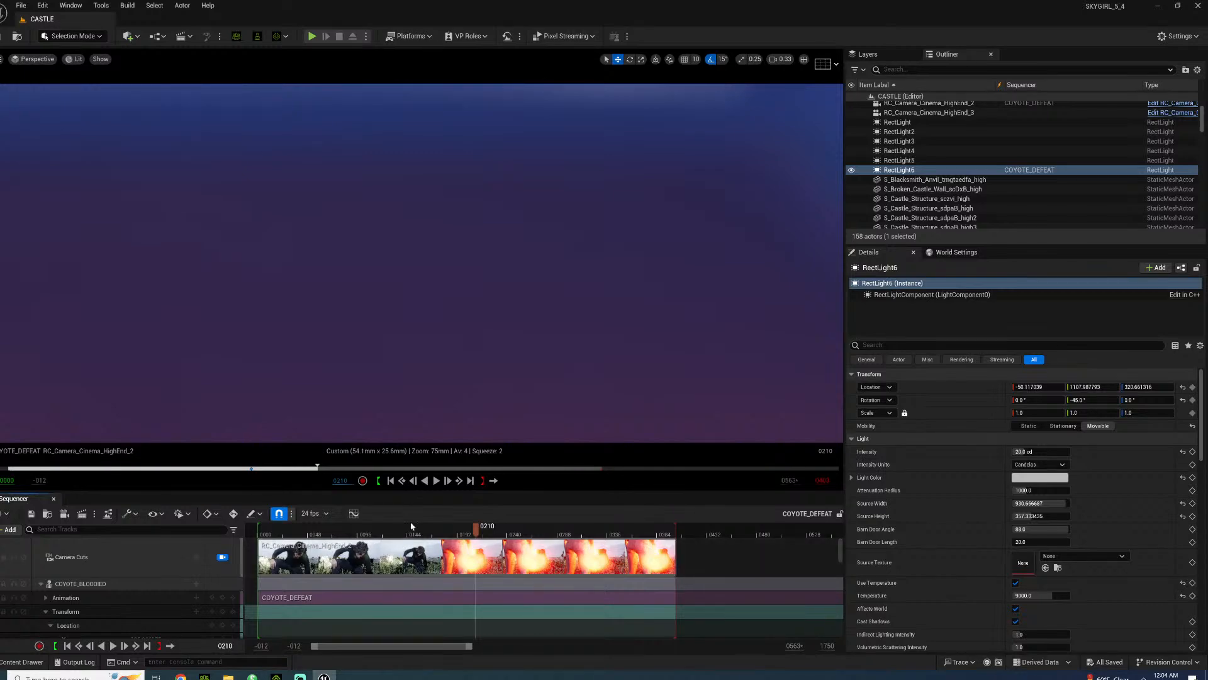
- Scrub through the start of the flare to frame 197 and replay the shot from earlier points
drag(404, 534, 464, 537)
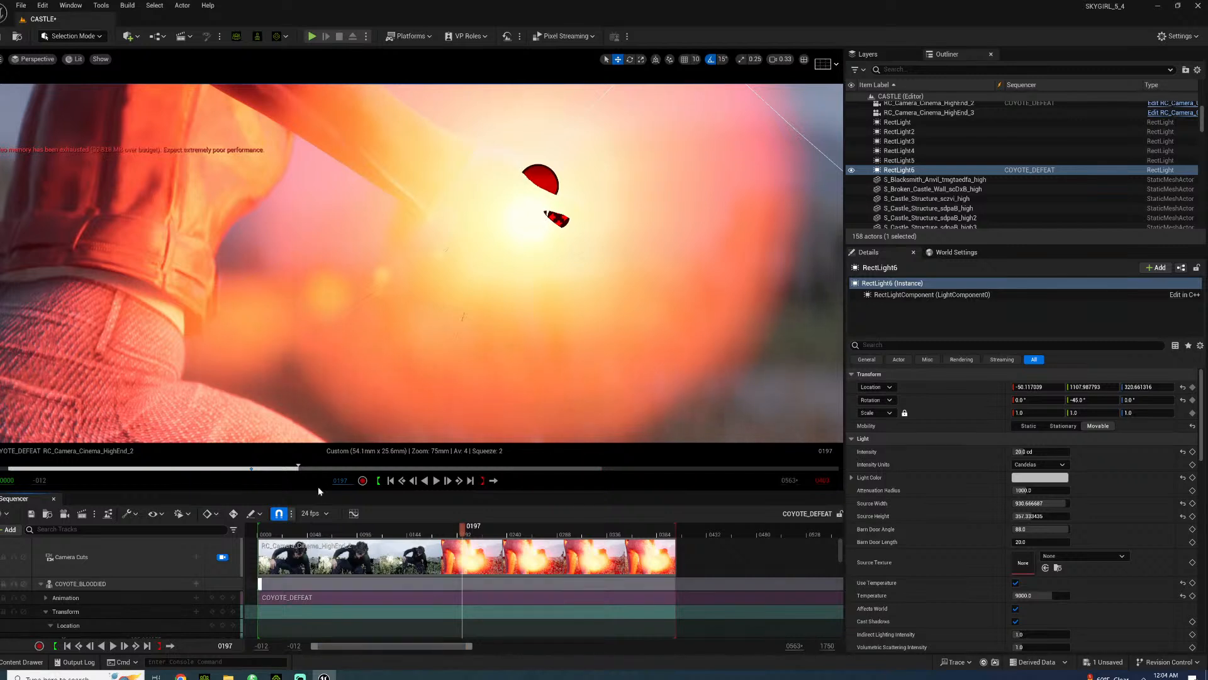
click(341, 534)
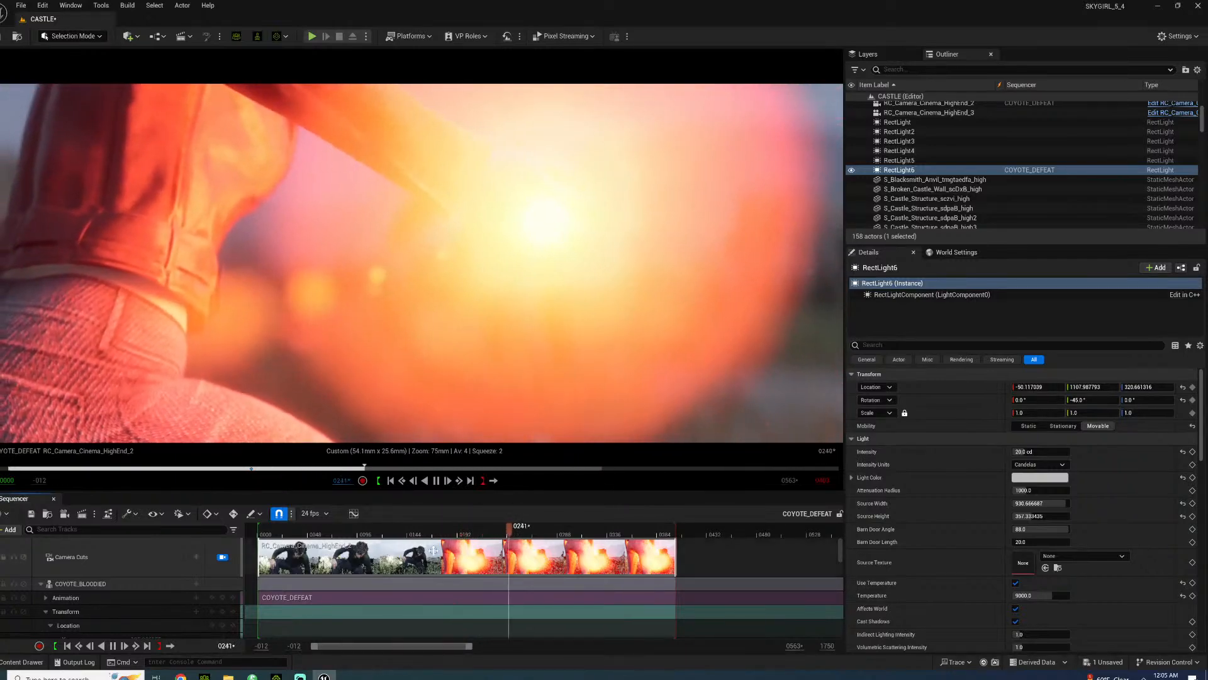
drag(465, 537, 353, 533)
key(space)
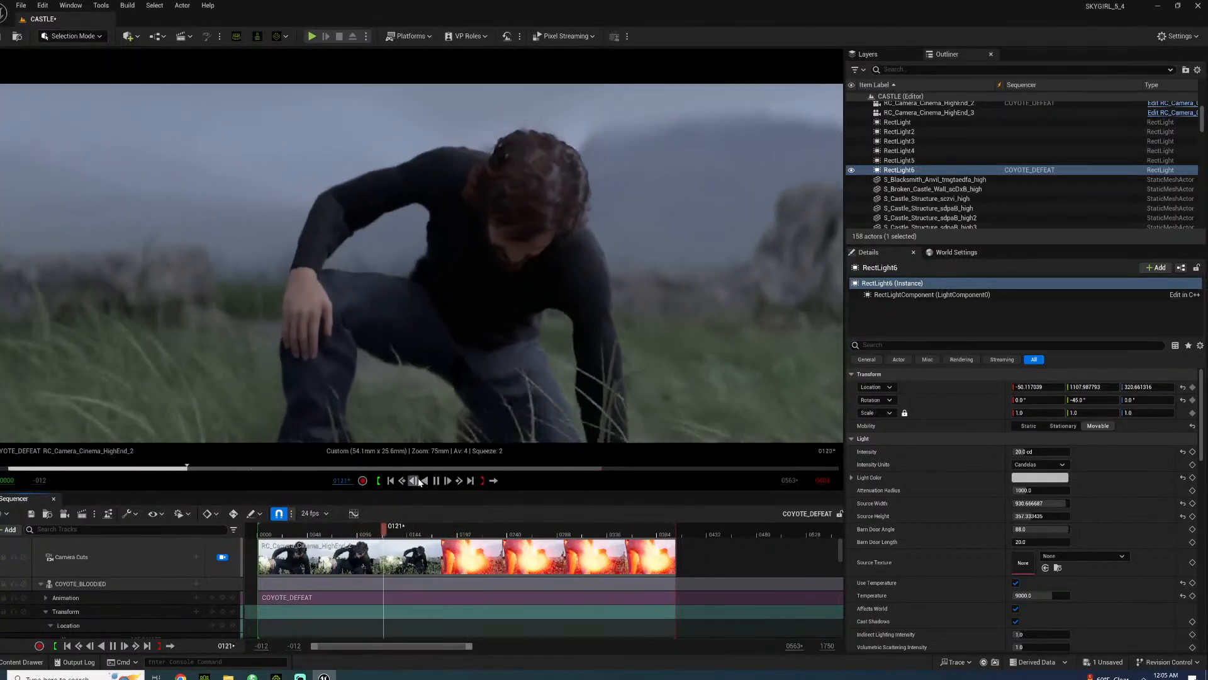